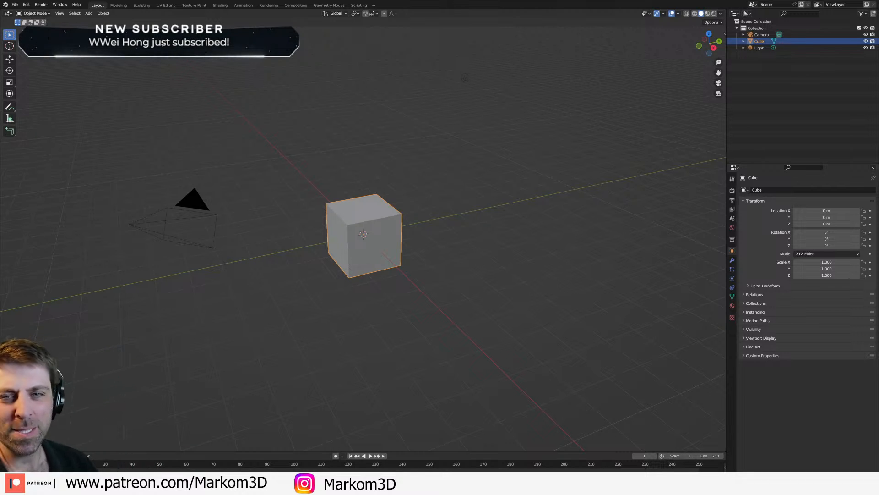
Step: Open the recent file SmallSingleScifiShip.blend in a second Blender window
left_click(399, 273)
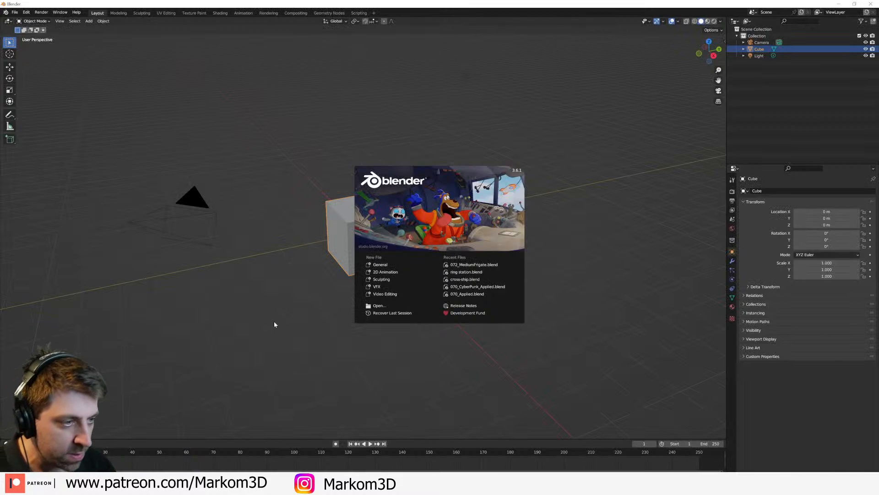
left_click(258, 272)
left_click(15, 12)
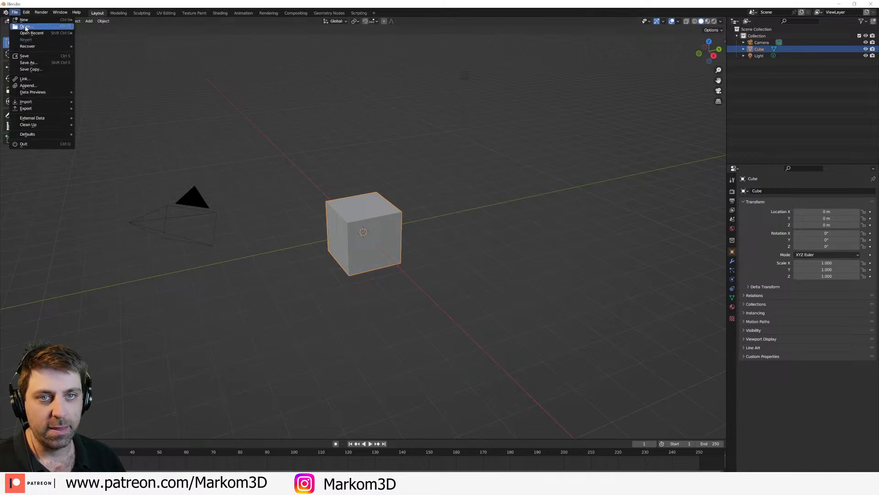
mouse_move(36, 34)
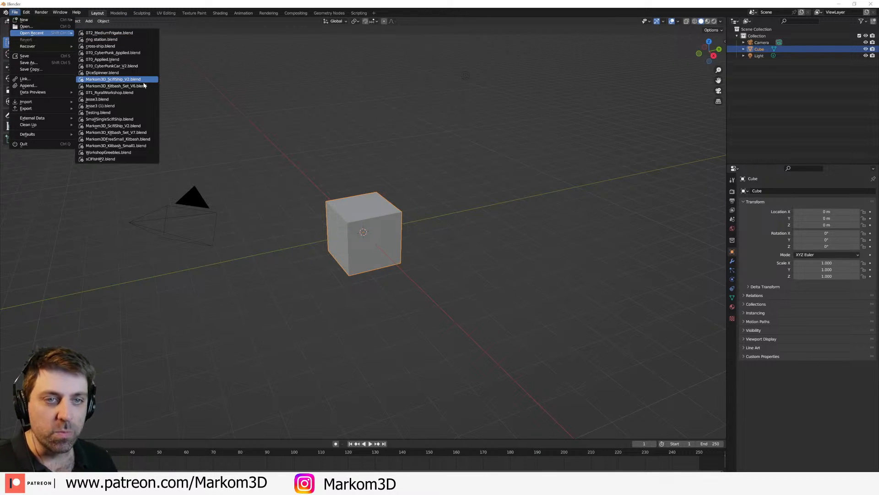
left_click(128, 119)
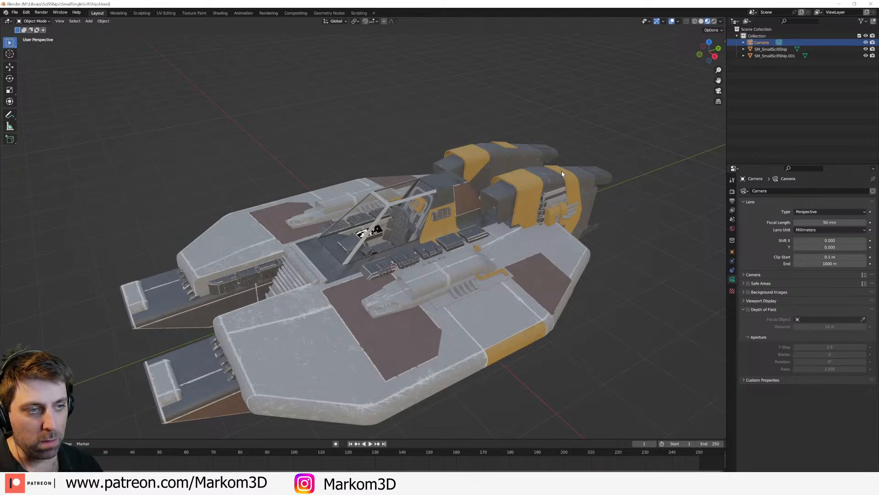
Step: Join SM_SmallScifiShip.001 and SM_SmallScifiShip into a single ship object
left_click(562, 171)
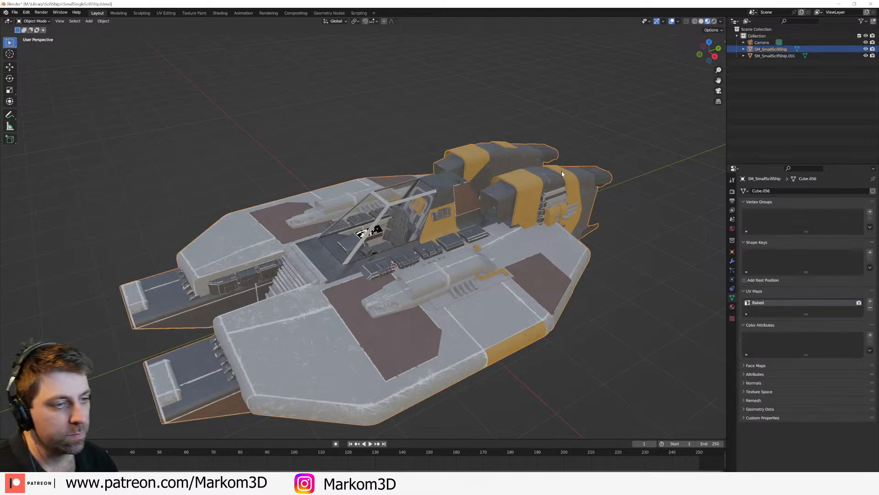
scroll(535, 161, "down", 3)
left_click(858, 57)
left_click(866, 56)
left_click(865, 56)
middle_click_drag(545, 166, 504, 178)
left_click(780, 50)
left_click(778, 56, "ctrl")
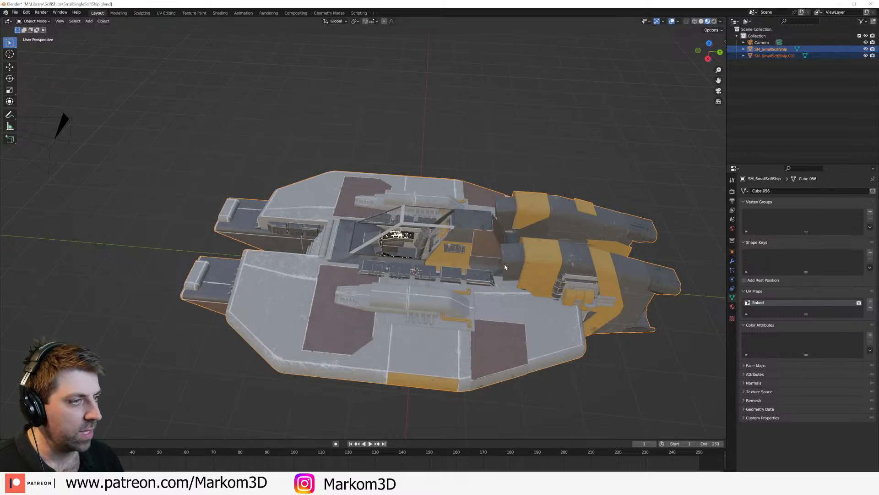
key("ctrl+j")
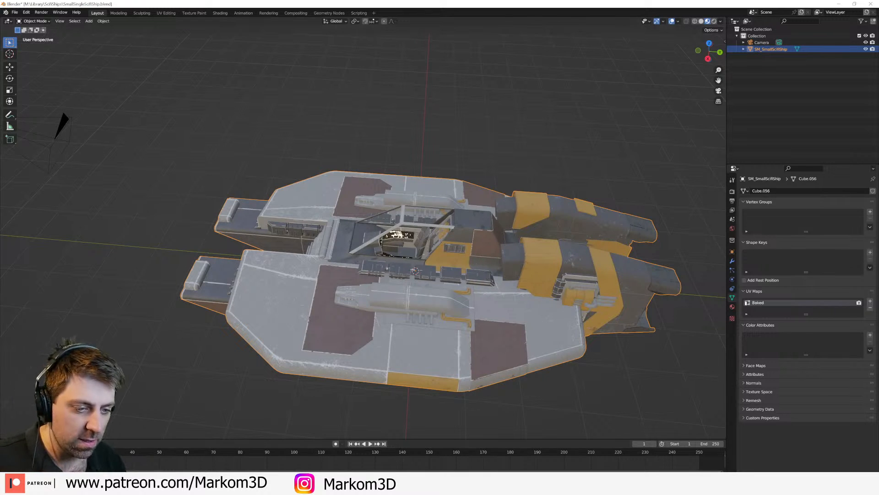
Step: Copy the joined ship into the default scene of the other Blender window
left_click(228, 486)
left_click(191, 458)
key("ctrl+v")
scroll(413, 268, "down", 1)
scroll(414, 268, "down", 2)
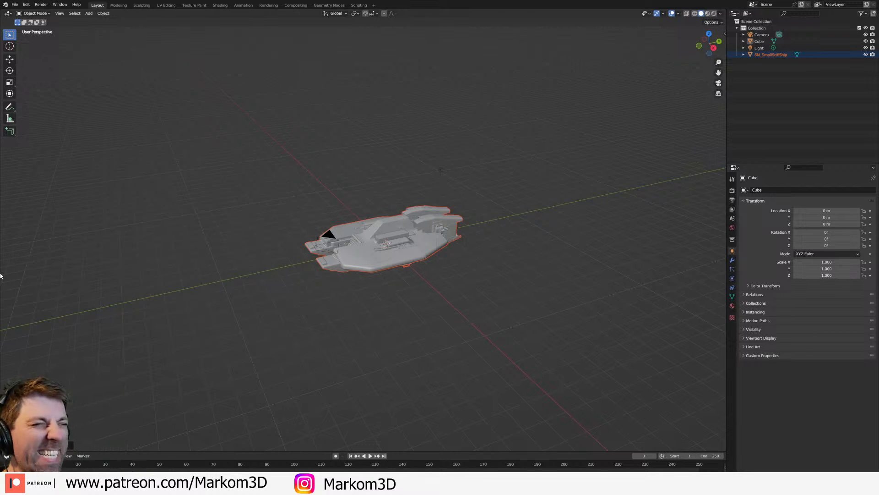
Step: Move the pasted ship away from the cube in top view, to about X 8 m, Y 2 m
left_click(332, 232)
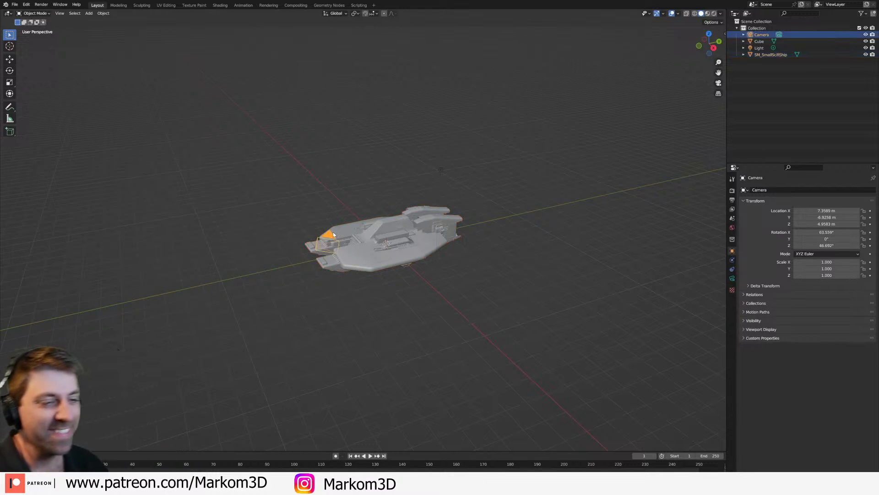
left_click(390, 243)
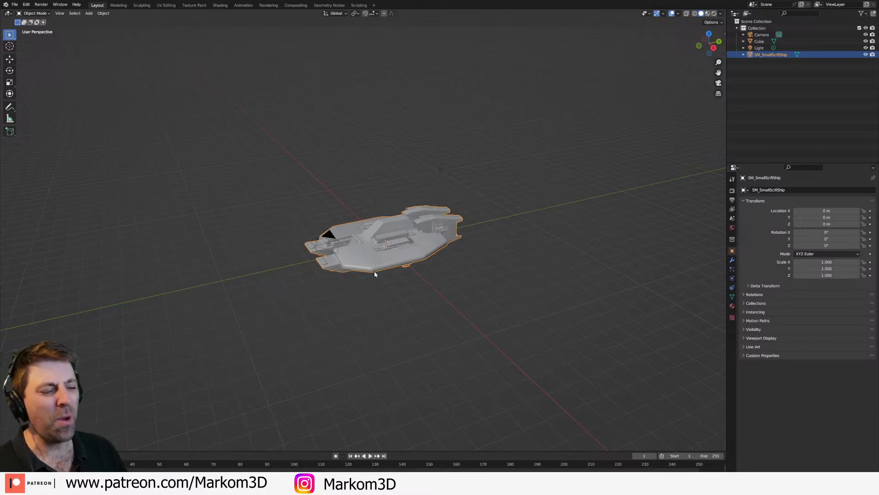
key("KP_7")
scroll(375, 271, "down", 2)
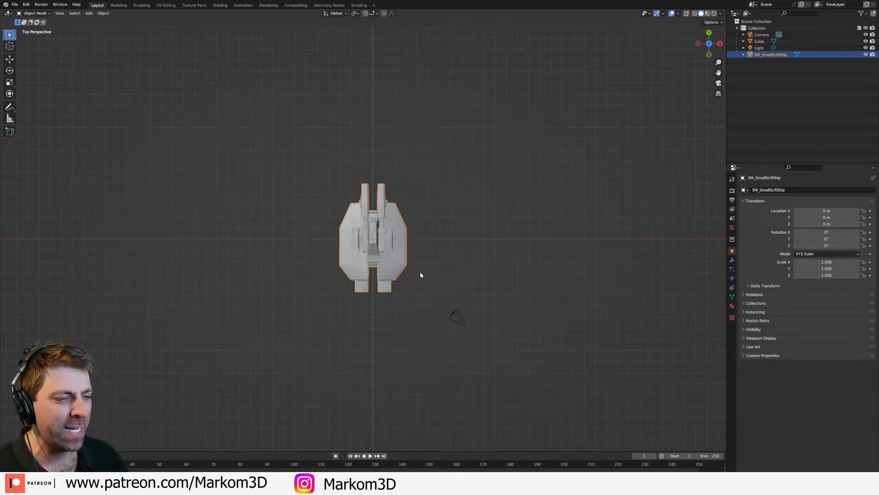
key("g")
left_click(508, 252)
Step: Delete the light and the camera from the scene
left_click(425, 228)
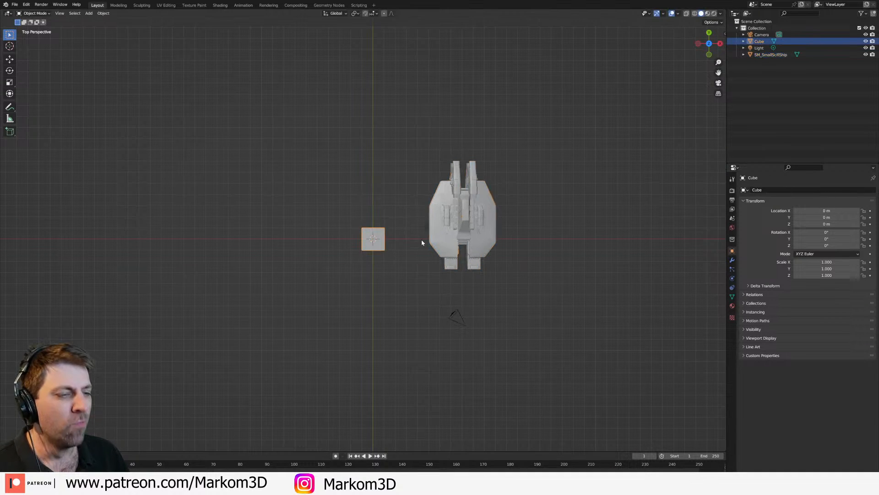
key("Delete")
left_click(459, 316)
key("Delete")
middle_click_drag(473, 353, 430, 313)
Step: Scale the default cube's mesh up uniformly in the right orthographic view until it dwarfs the ship
left_click(372, 248)
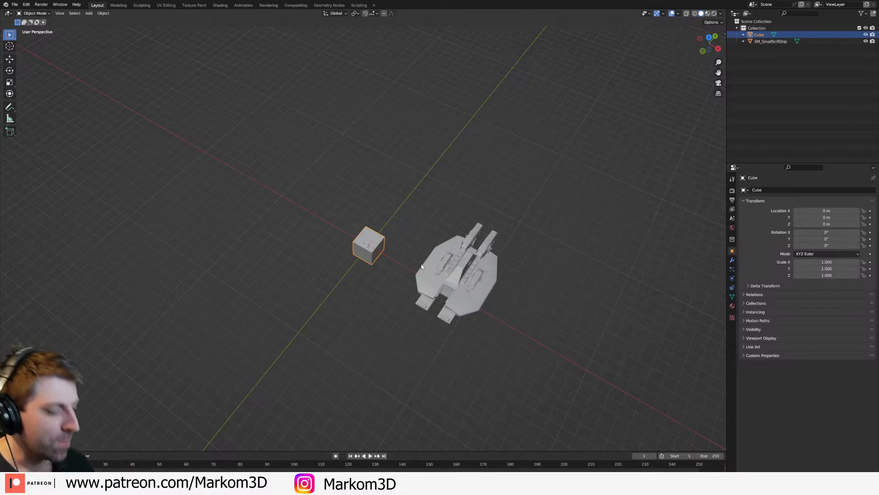
key("KP_3")
key("KP_5")
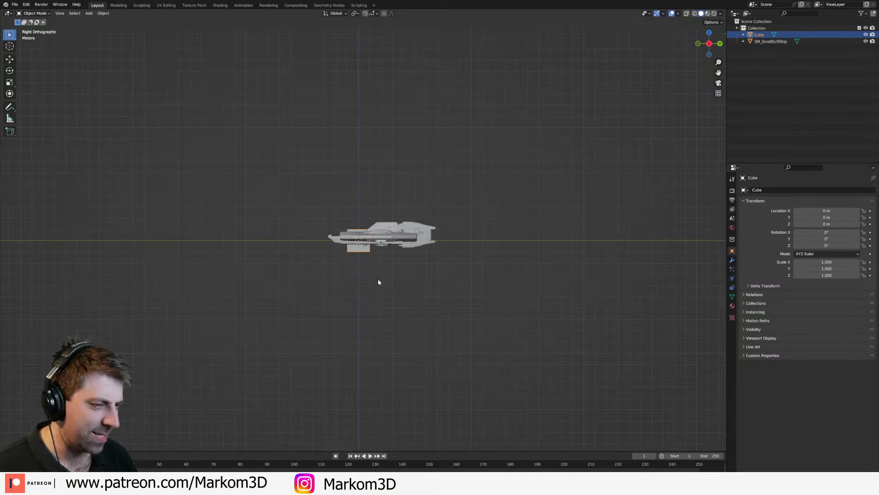
key("Tab")
key("s")
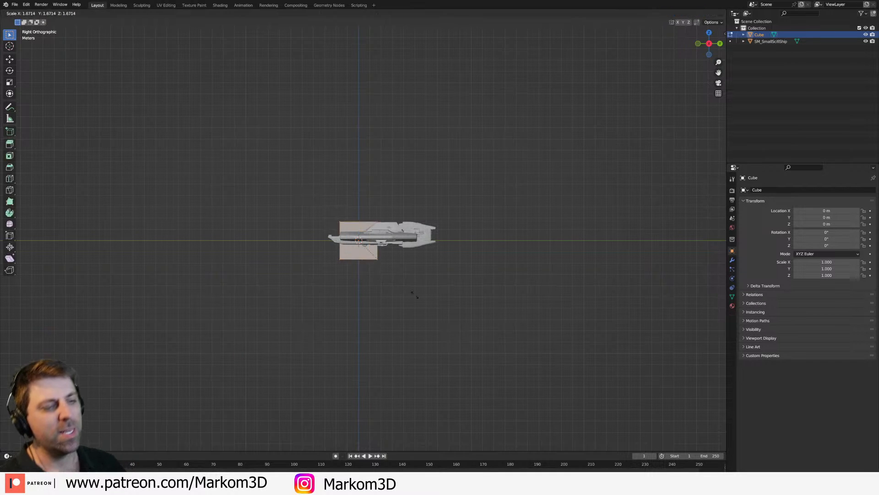
left_click(699, 411)
middle_click_drag(626, 367, 514, 338)
key("s")
key("x")
right_click(618, 385)
scroll(529, 364, "down", 2)
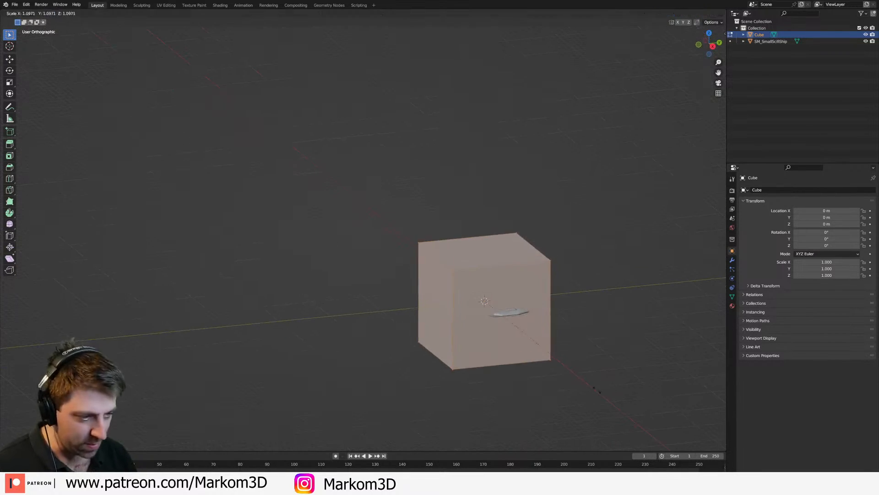
Step: Flatten the cube's mesh along Z and stretch it along Y into a long, low block
key("s")
key("z")
left_click(532, 336)
key("s")
key("y")
left_click(659, 403)
scroll(531, 346, "down", 2)
middle_click_drag(532, 345, 570, 364)
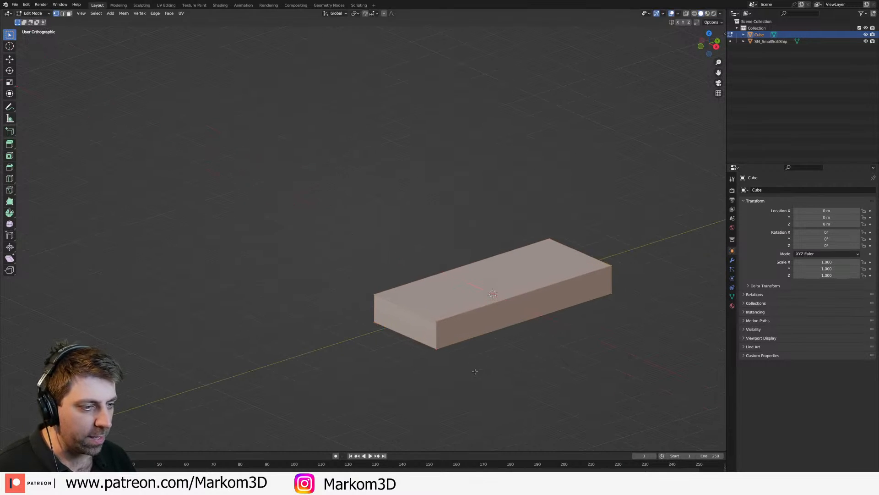
scroll(480, 369, "down", 3)
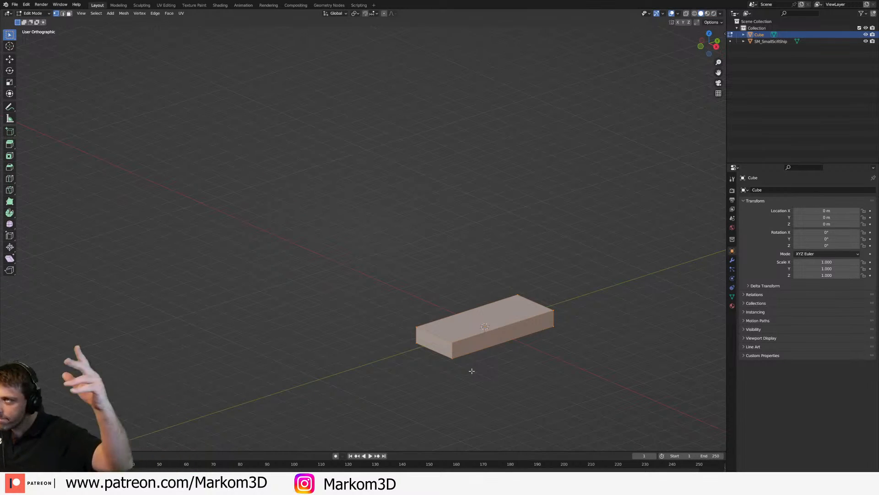
Step: Switch the viewport to wireframe shading so the ship inside the block can be seen
middle_click_drag(469, 369, 424, 244)
scroll(435, 280, "up", 3)
mouse_move(435, 281)
middle_mouse_down("shift")
mouse_move(454, 307)
mouse_move(463, 275)
middle_mouse_up("shift")
key("z")
key("Escape")
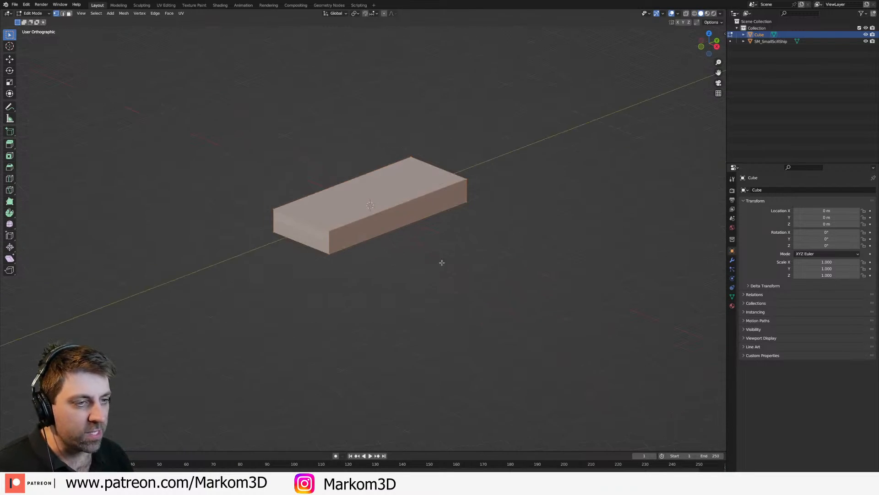
scroll(433, 252, "up", 2)
key("z")
left_click(376, 256)
middle_click_drag(395, 246, 414, 216)
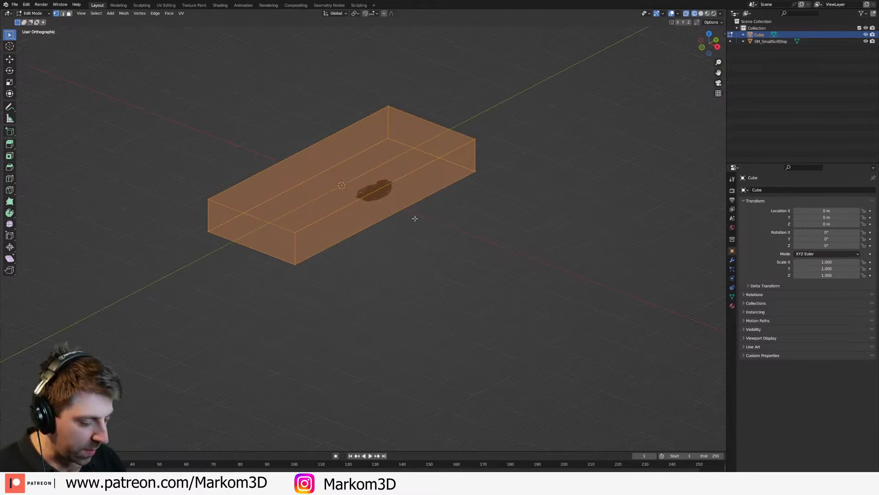
Step: Add a Mirror modifier on the X axis to the small ship, with Cube as the mirror object
key("KP_7")
right_click(414, 220)
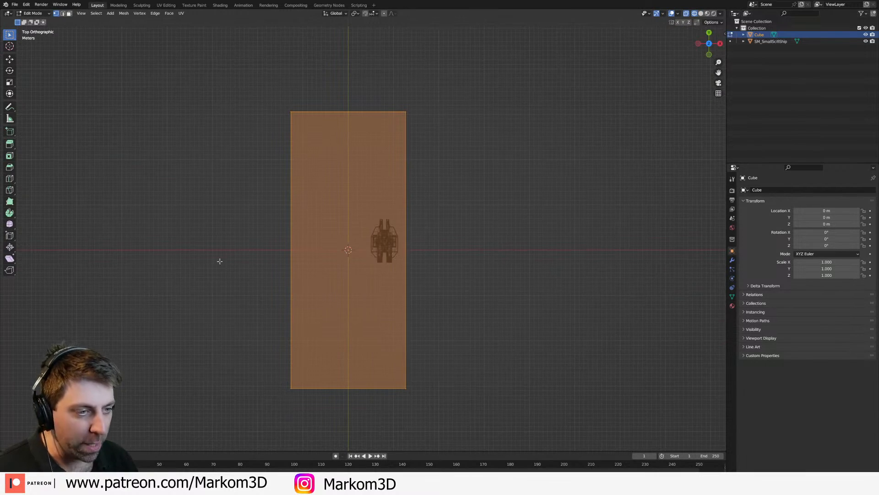
key("Tab")
left_click(392, 250)
middle_click_drag(391, 250, 487, 255, "shift")
scroll(487, 255, "up", 3)
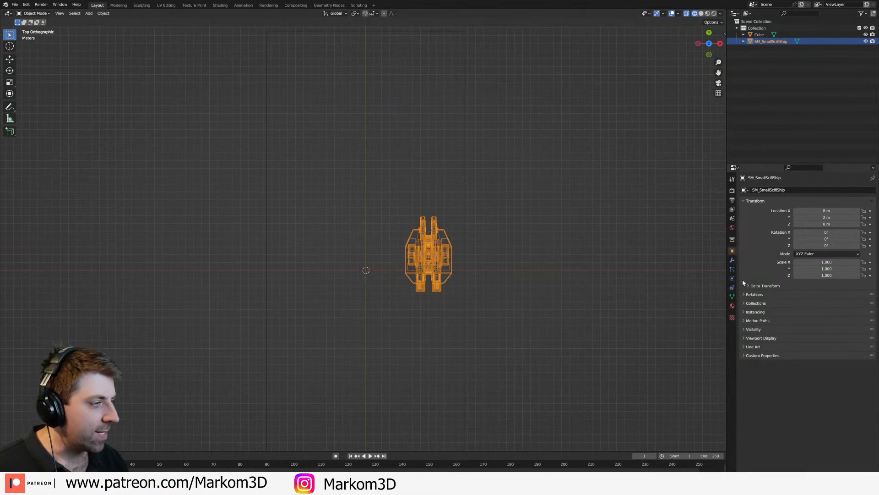
left_click(732, 260)
left_click(769, 189)
left_click(768, 189)
left_click(768, 190)
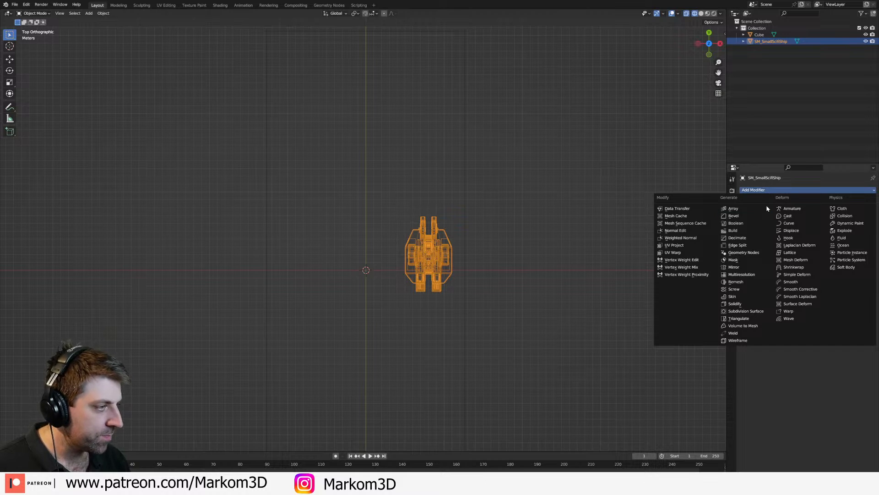
left_click(755, 267)
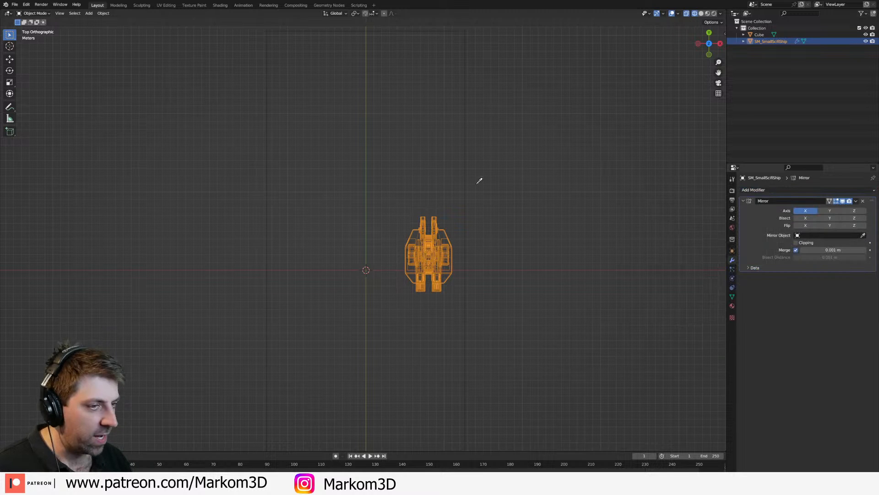
left_click(467, 115)
middle_click_drag(467, 115, 460, 208)
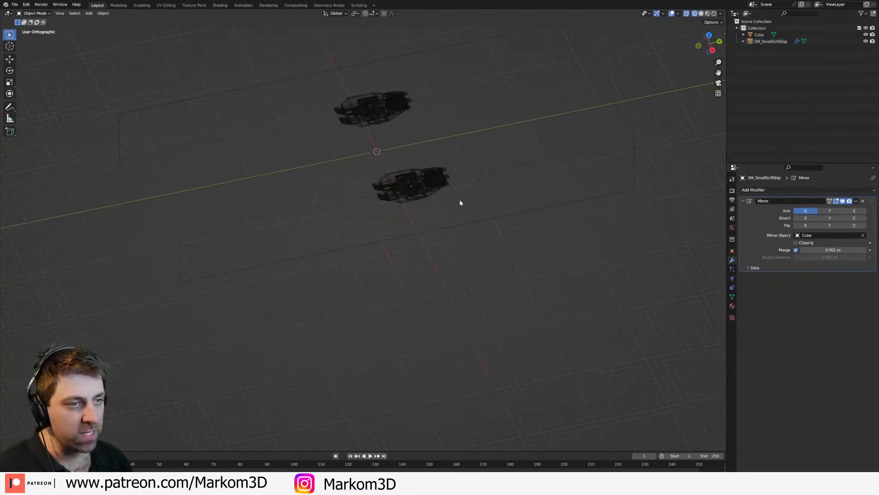
Step: In the cube's Edit Mode, add a loop cut across the block's width just on the negative Y side of the ships
left_click(491, 186)
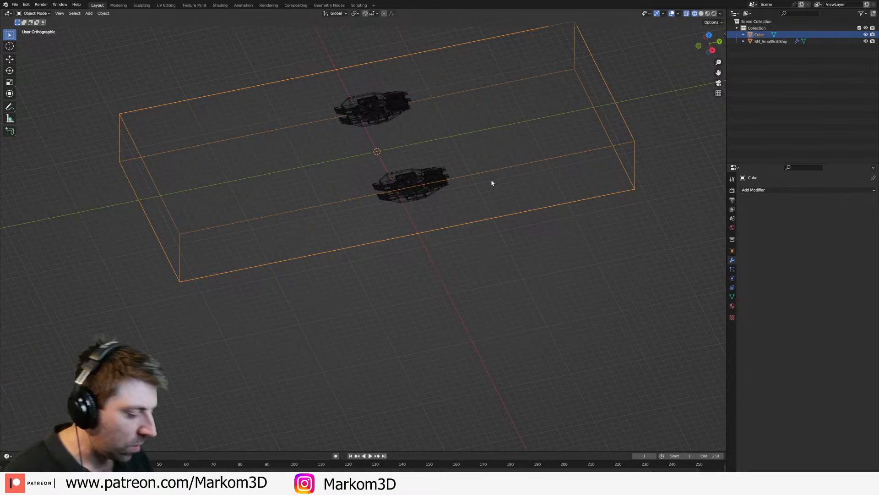
mouse_move(476, 185)
middle_mouse_down()
mouse_move(459, 196)
mouse_move(462, 173)
mouse_move(489, 179)
mouse_move(481, 176)
mouse_move(469, 214)
mouse_move(484, 232)
middle_mouse_up()
key("z")
key("z")
left_click(514, 234)
key("Tab")
mouse_move(392, 220)
middle_mouse_down()
mouse_move(372, 217)
mouse_move(448, 214)
mouse_move(393, 190)
middle_mouse_up()
scroll(372, 217, "down", 3)
key("ctrl+r")
key("Escape")
middle_click_drag(414, 228, 376, 194)
key("a")
key("alt+z")
key("ctrl+r")
left_click(376, 194)
left_click(345, 199)
Step: Add a second loop cut across the block's width, on the positive Y side of the ships
key("ctrl+r")
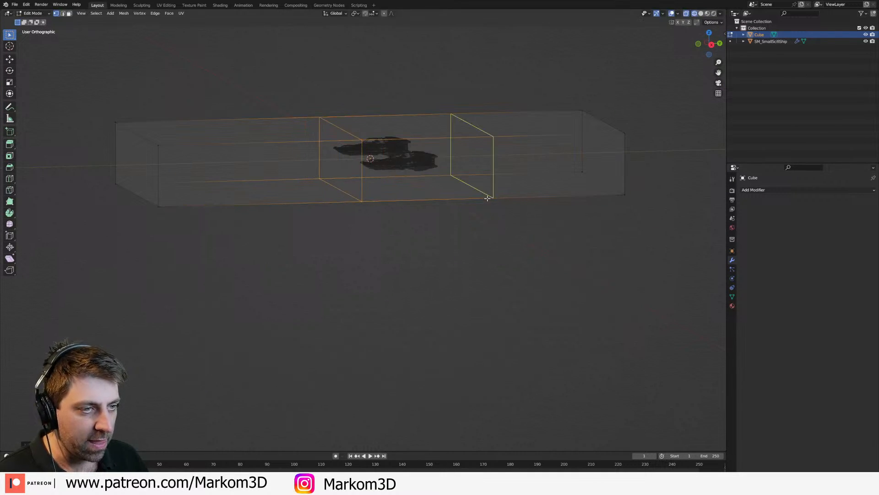
left_click(489, 196)
left_click(464, 198)
key("z")
key("z")
mouse_move(426, 235)
middle_mouse_down()
mouse_move(472, 211)
mouse_move(432, 199)
middle_mouse_up()
scroll(430, 199, "up", 2)
key("z")
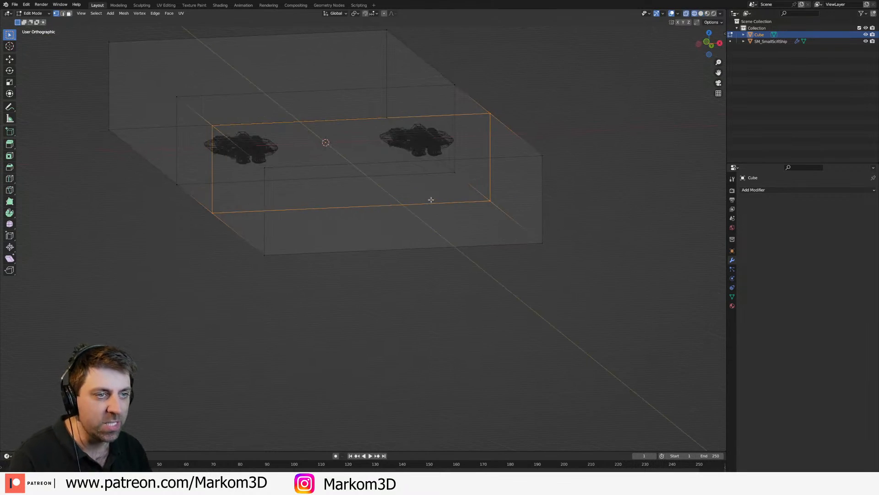
Step: Add a centred lengthwise loop cut along the block's Y axis
scroll(432, 200, "up", 1)
key("KP_7")
middle_click_drag(353, 200, 365, 151, "shift")
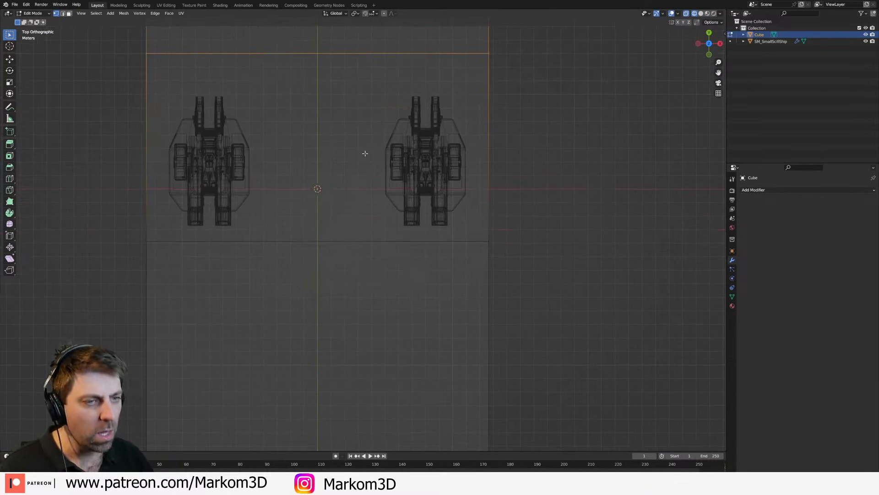
scroll(364, 348, "down", 4)
middle_click_drag(363, 348, 394, 217, "shift")
key("ctrl+r")
left_click(361, 334)
right_click(361, 333)
Step: Rip the block along its centre loop and delete the vertices of the negative X half
key("v")
right_click(268, 281)
key("alt+a")
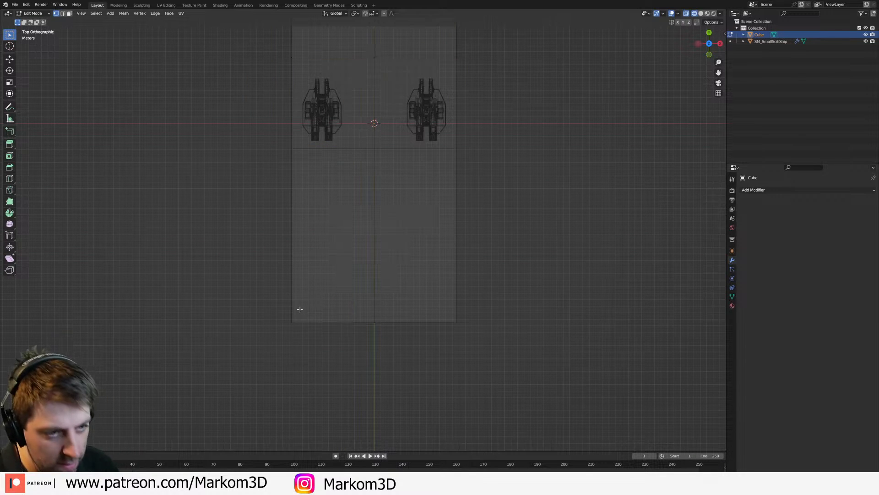
key("l")
key("x")
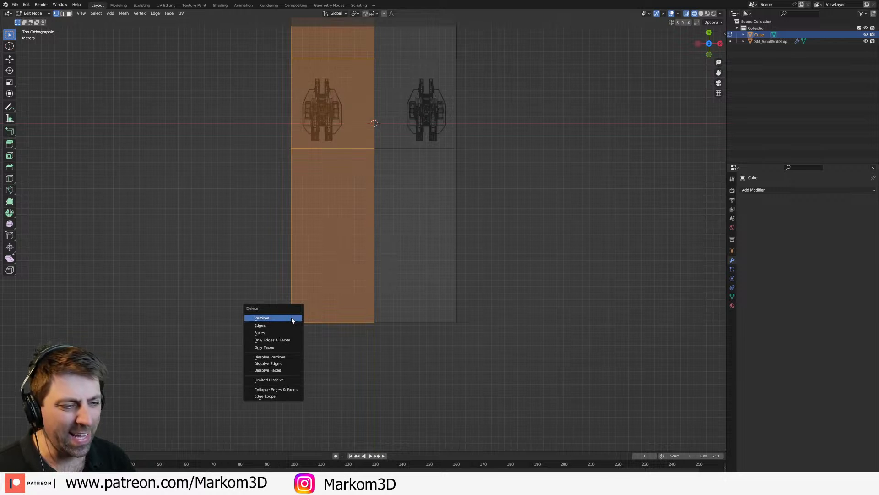
left_click(291, 318)
middle_click_drag(344, 312, 324, 284)
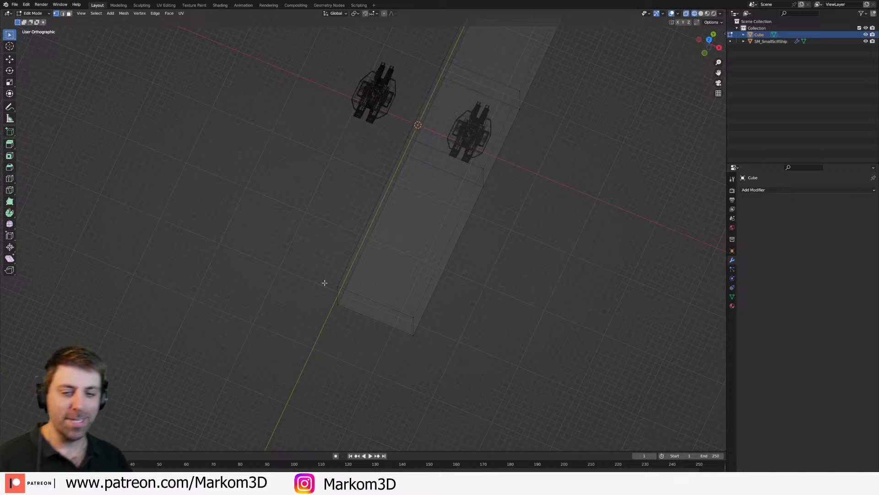
Step: Add a Mirror modifier on the X axis to the remaining half of the block
middle_click_drag(361, 277, 504, 215)
left_click(760, 190)
key("Escape")
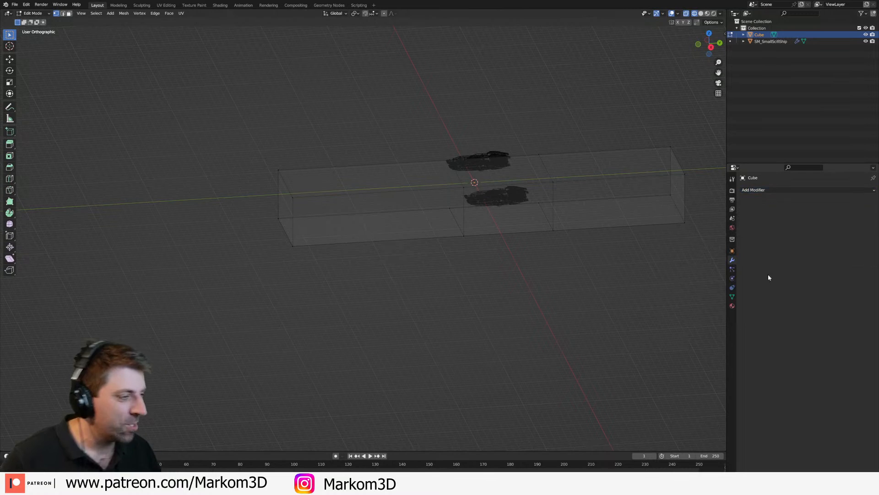
left_click(774, 190)
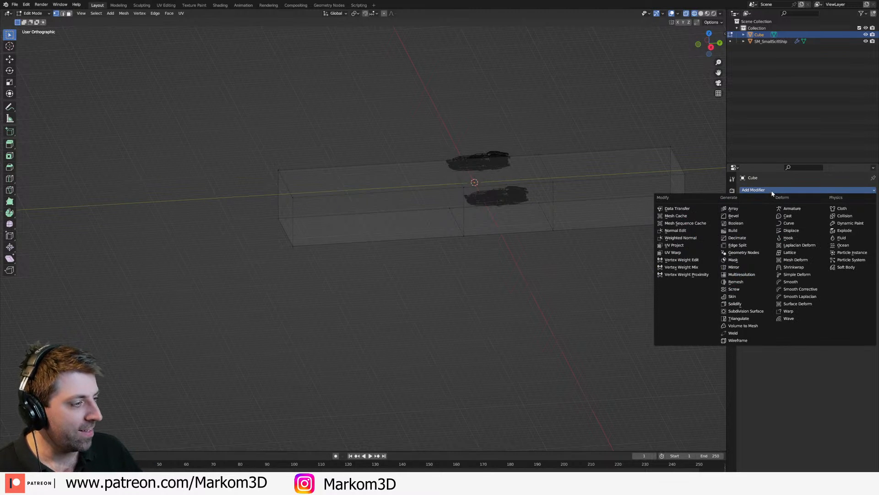
left_click(735, 268)
middle_click_drag(486, 215, 490, 219)
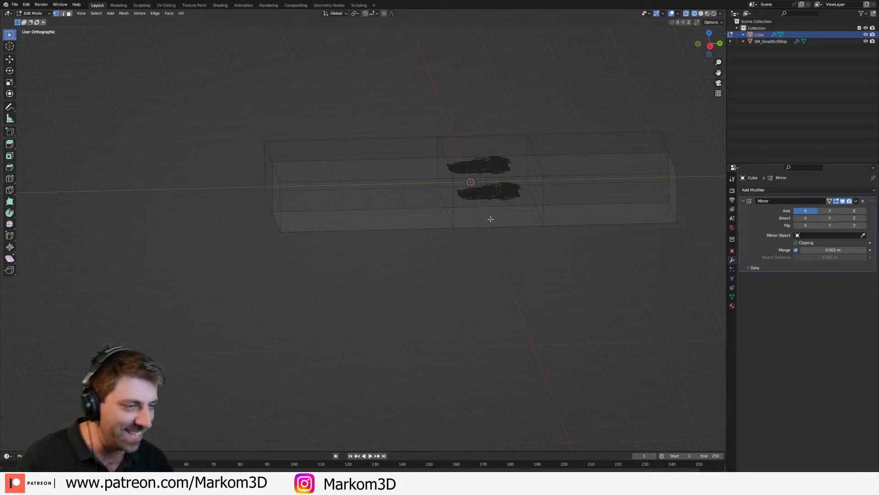
Step: Add a centred mid-height loop cut around the block and a lengthwise loop cut just inboard of the small ship
key("ctrl+r")
left_click(451, 204)
right_click(452, 203)
middle_click_drag(452, 204, 478, 161)
key("ctrl+r")
left_click(459, 203)
Step: Delete the lower middle side face and the adjoining bottom face in solid shading to open a hangar bay around the small ship
key("3")
middle_click_drag(489, 211, 499, 248)
left_click(483, 216)
key("z")
left_click(527, 216)
left_click(481, 227, "shift")
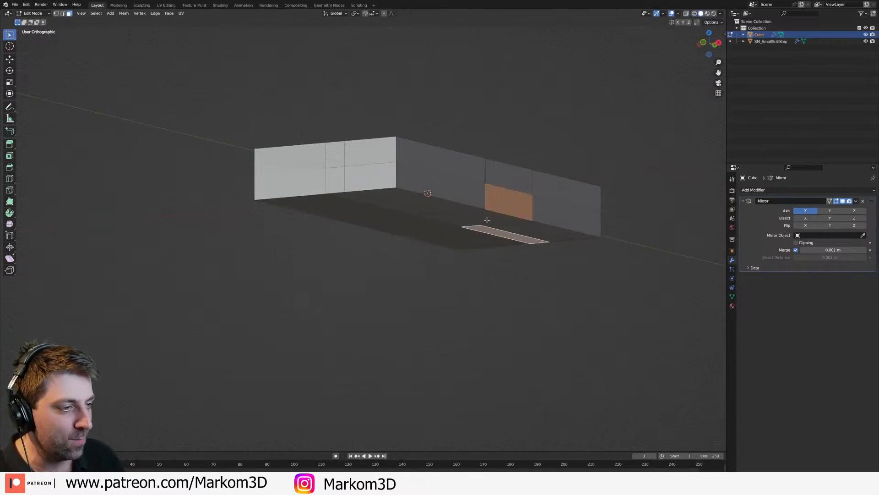
left_click(498, 203, "shift")
key("x")
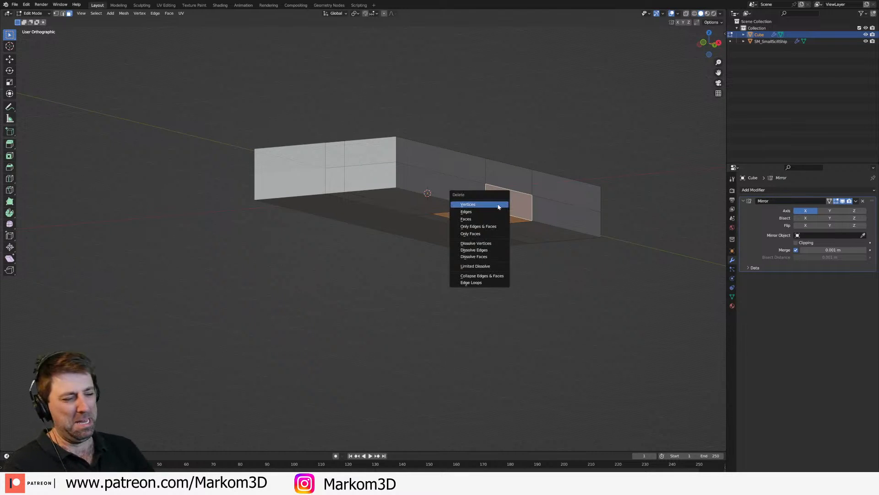
left_click(490, 212)
middle_click_drag(490, 212, 457, 214)
Step: Move the small reference ship down along Z so it sits in the hangar opening
key("Tab")
left_click(472, 218)
key("g")
key("z")
left_click(472, 242)
key("Tab")
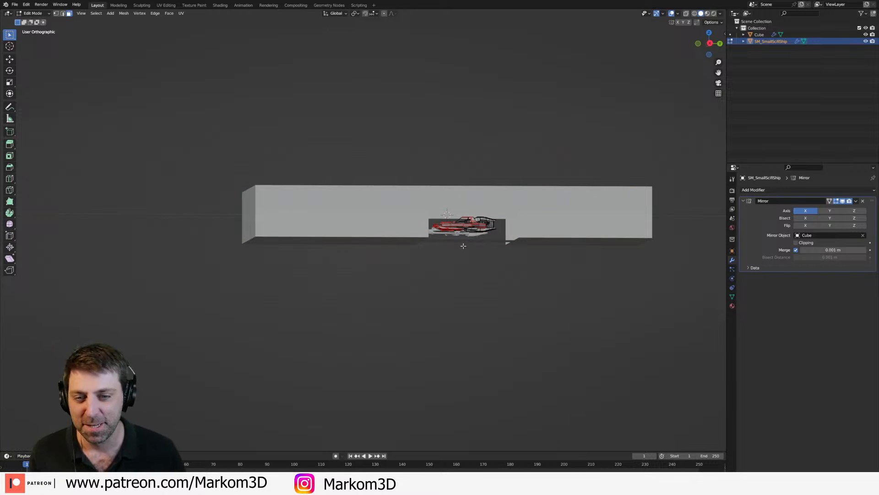
key("Tab")
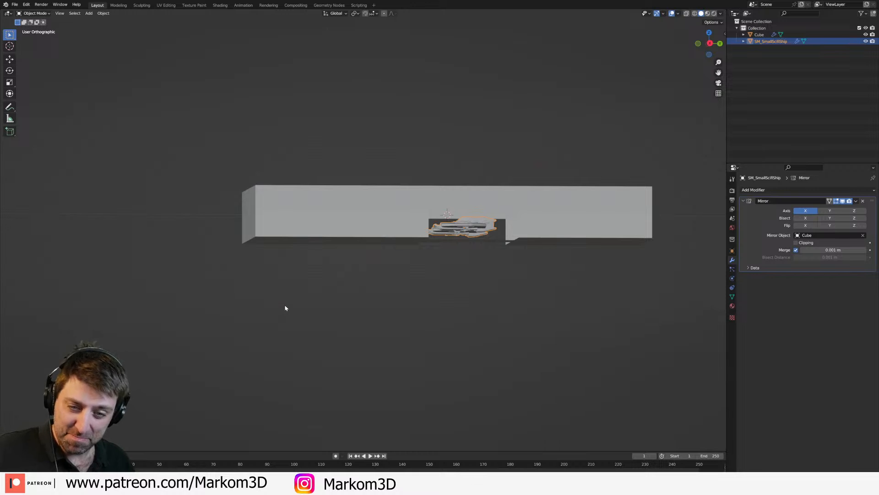
Step: Add a centred loop cut across the hull's front section, between the nose and the hangar opening
middle_click_drag(527, 298, 526, 316)
scroll(471, 280, "up", 1)
left_click(436, 245)
middle_click_drag(442, 254, 448, 240)
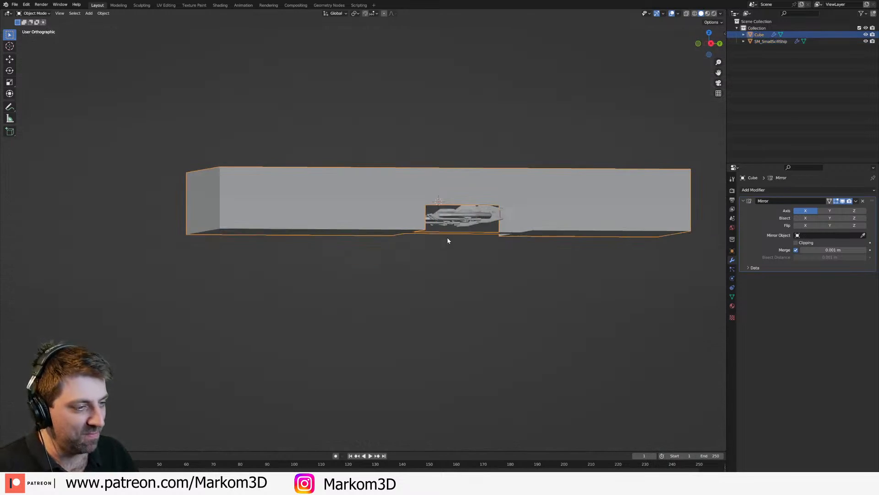
middle_click_drag(523, 256, 432, 259)
key("Tab")
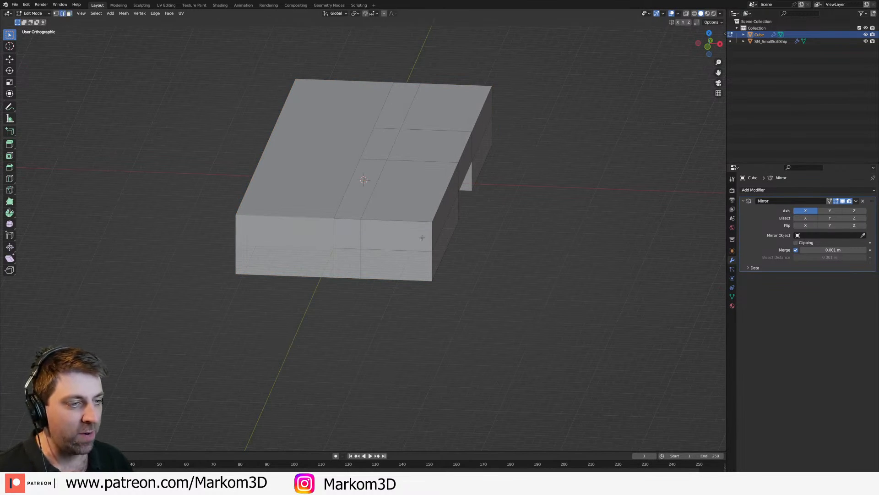
key("2")
left_click(432, 260)
key("ctrl+r")
middle_click_drag(463, 287, 410, 287)
left_click(433, 249)
right_click(426, 249)
Step: Move the hull's outer front edges inward along X to taper the nose
left_click(373, 246)
left_click(376, 268, "shift")
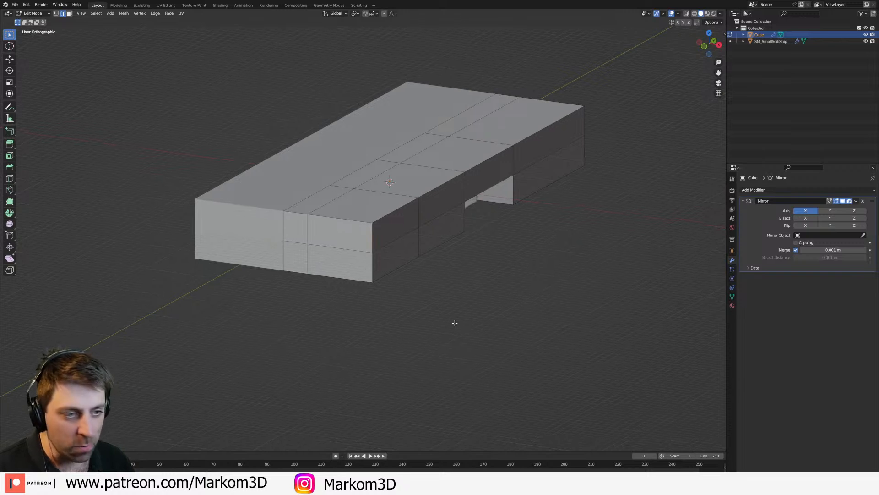
key("g")
key("y")
key("x")
left_click(420, 310)
scroll(420, 310, "down", 3)
key("Tab")
middle_click_drag(504, 288, 451, 288)
key("Tab")
Step: Try raising the strip of top faces beside the hull's centre line along Z
middle_click_drag(396, 264, 463, 275)
scroll(463, 275, "up", 2)
key("3")
left_click(362, 222)
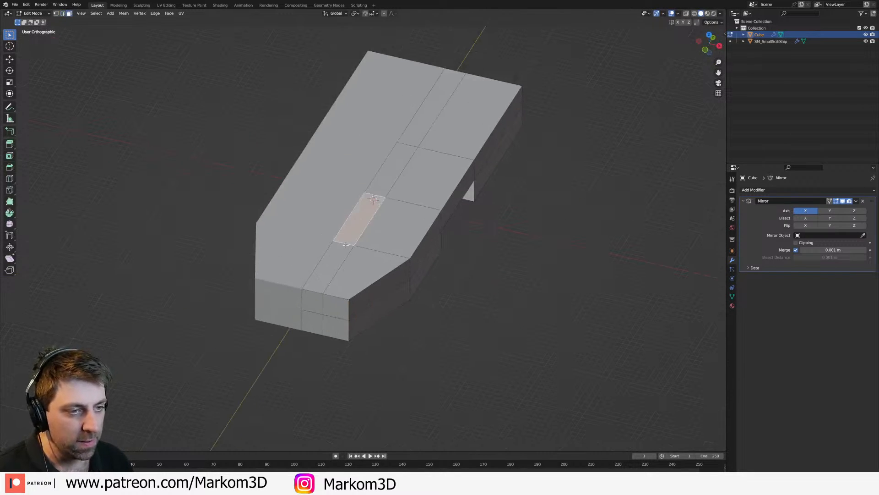
left_click(332, 264)
left_click(362, 222, "shift")
left_click(402, 166, "shift")
left_click(433, 115, "shift")
key("g")
key("z")
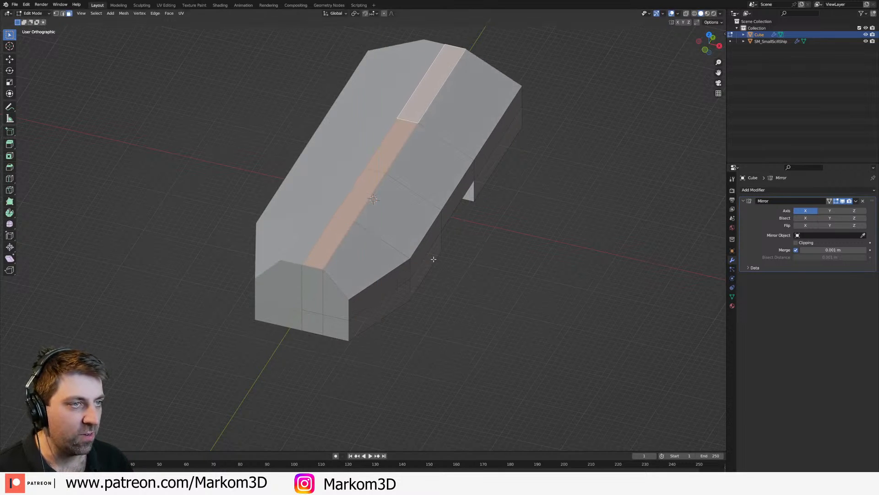
left_click(434, 262)
Step: Check the raised hull shape in Object Mode and undo the lift of its centre strip
scroll(434, 263, "down", 2)
key("Tab")
key("Tab")
middle_click_drag(437, 270, 387, 285)
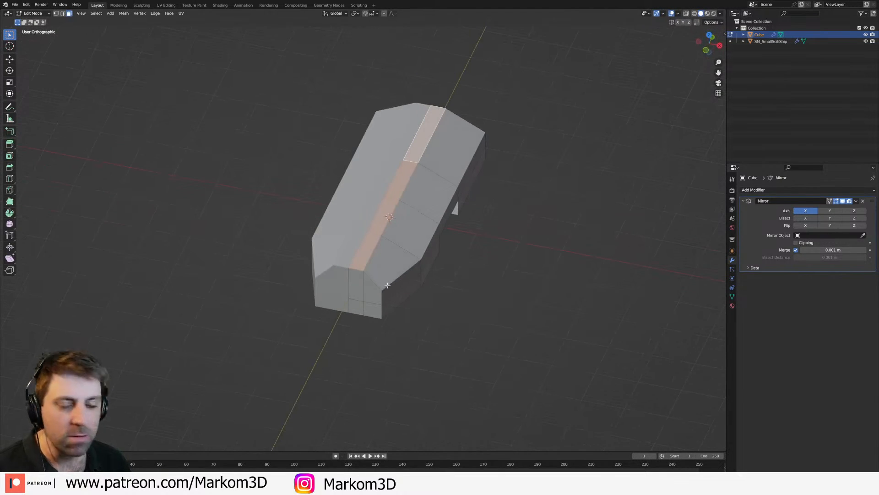
key("Tab")
key("Tab")
key("Tab")
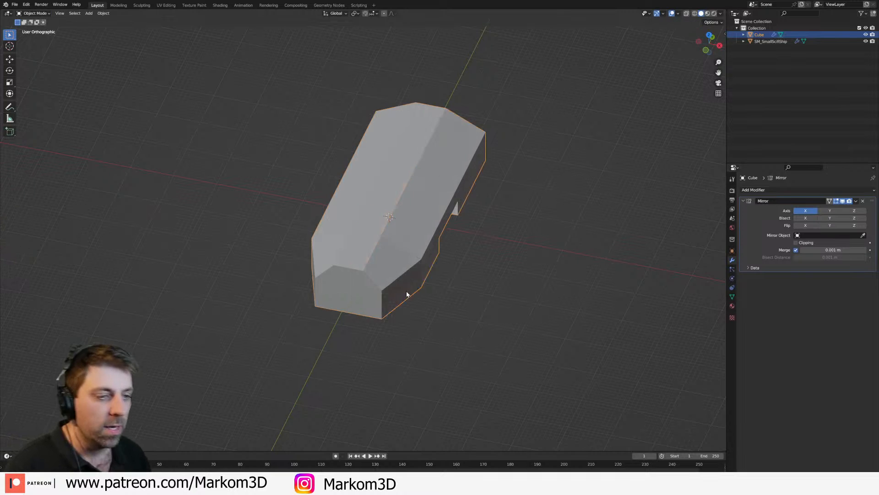
key("Tab")
key("Tab")
middle_click_drag(398, 279, 430, 238)
middle_click_drag(404, 327, 464, 243)
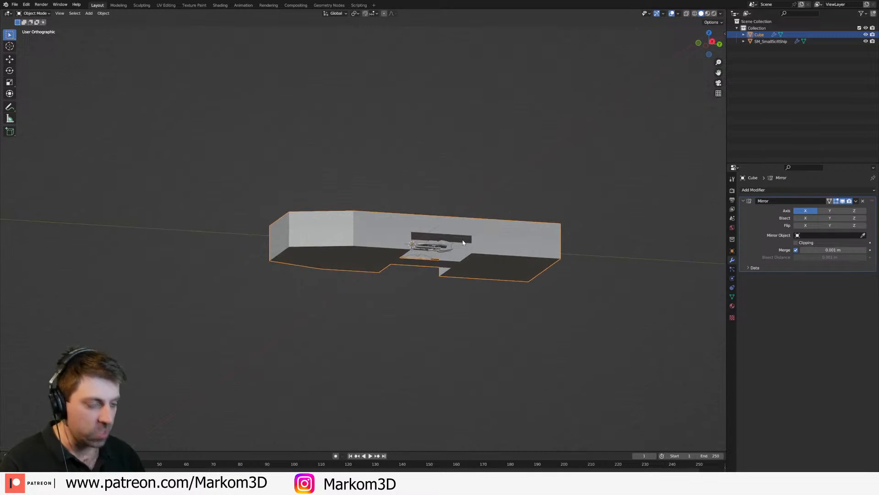
Step: Add a cylinder in the top view and rotate its mesh about X so it runs along the Y axis
key("KP_7")
key("shift+a")
mouse_move(462, 249)
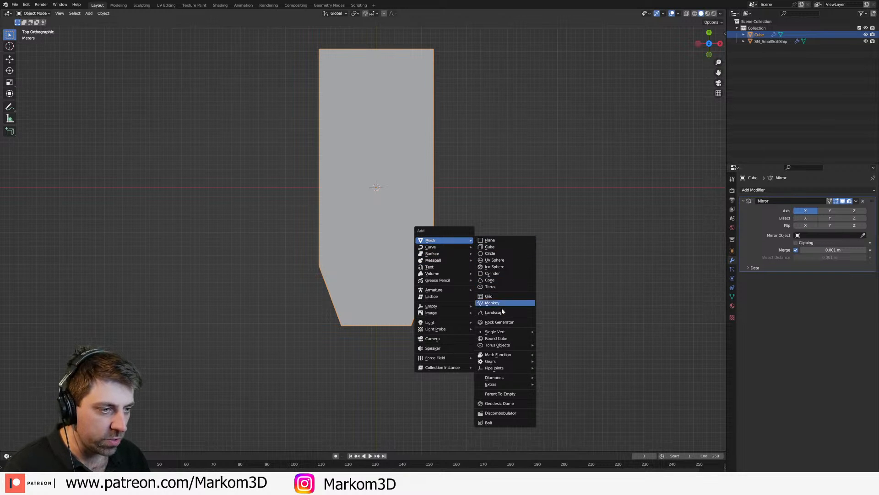
left_click(505, 274)
key("Tab")
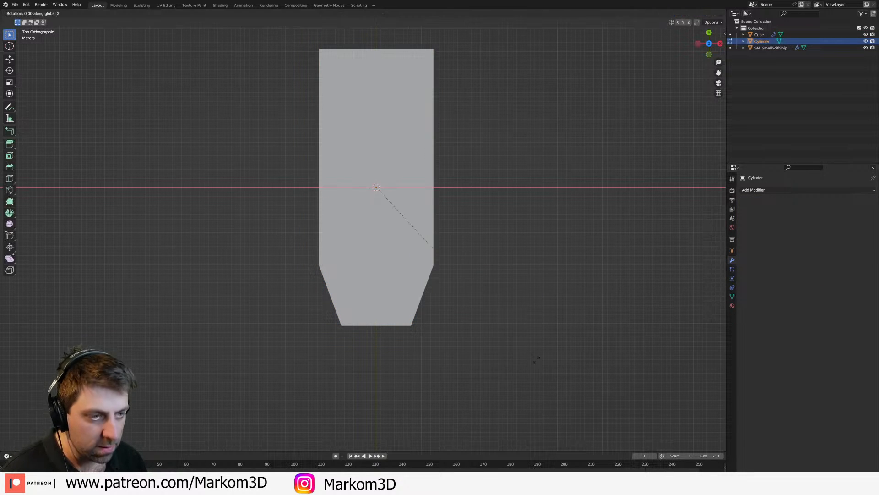
Step: Scale the cylinder to about 9.2 m in diameter and place it at the hull's rear, at about X 5.8, Y 32 and Z 1.7 m
key("s")
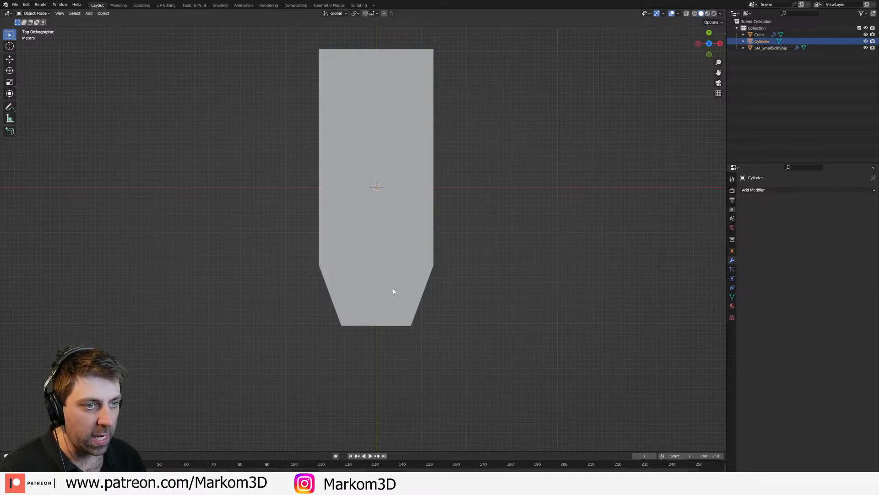
left_click(622, 329)
key("g")
left_click(596, 278)
key("s")
left_click(13, 214)
key("KP_3")
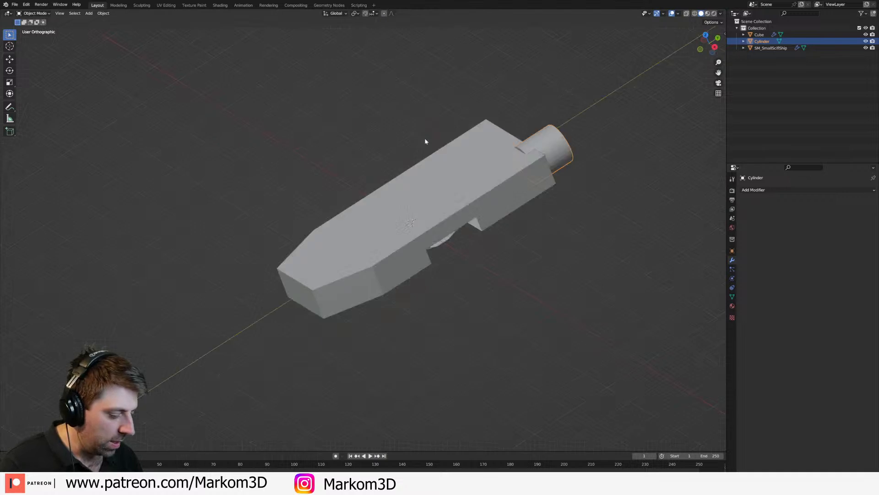
scroll(467, 250, "up", 2)
middle_click_drag(587, 287, 431, 181, "shift")
key("KP_3")
Step: Add a Mirror modifier on X to the engine cylinder, using the hull Cube as mirror object
left_click(761, 189)
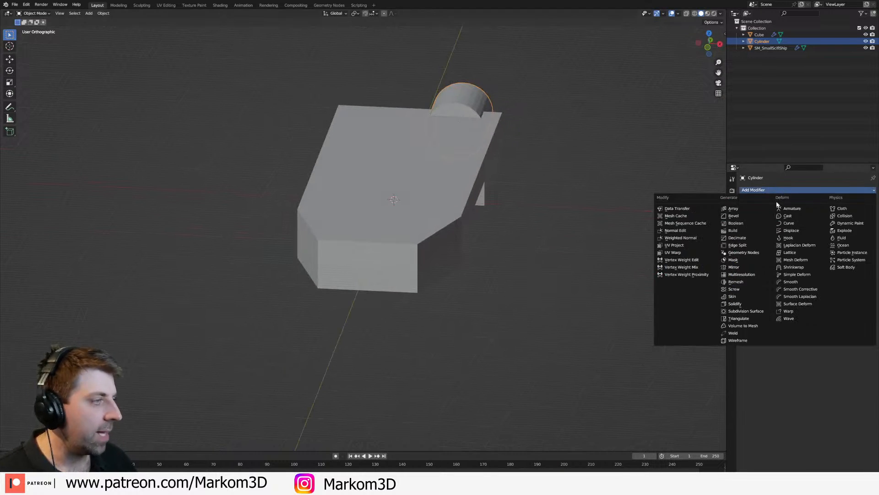
left_click(734, 267)
left_click(863, 235)
left_click(383, 229)
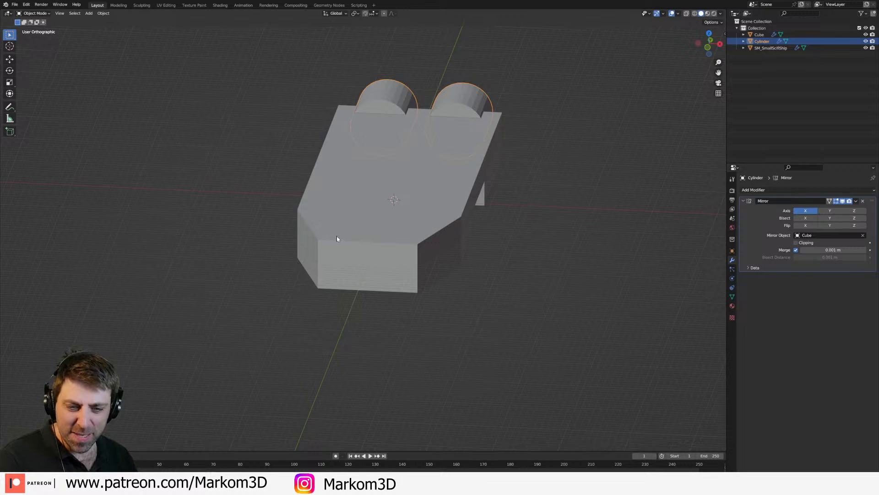
Step: Try adding a cube and moving its mesh in the front view
middle_click_drag(336, 235, 384, 273)
left_click(395, 278)
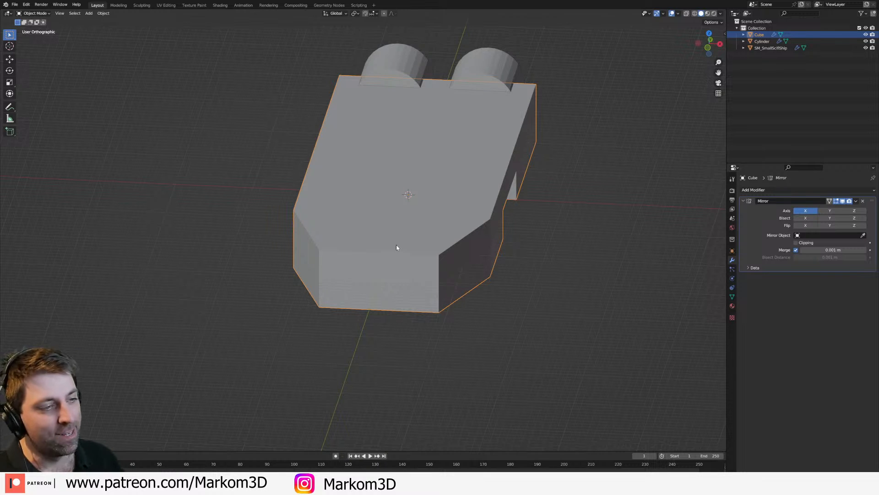
key("shift+a")
mouse_move(398, 244)
left_click(440, 250)
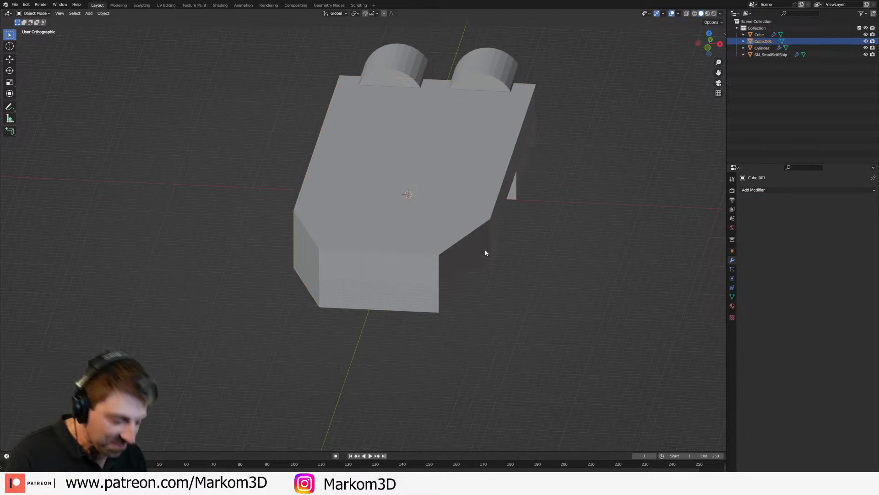
key("KP_1")
key("Tab")
key("g")
left_click(466, 188)
key("Tab")
left_click(469, 96)
key("ctrl+z")
key("Delete")
Step: Add a new cube and copy the engine cylinder's X location of 5.8123 m to it
key("shift+a")
left_click(498, 144)
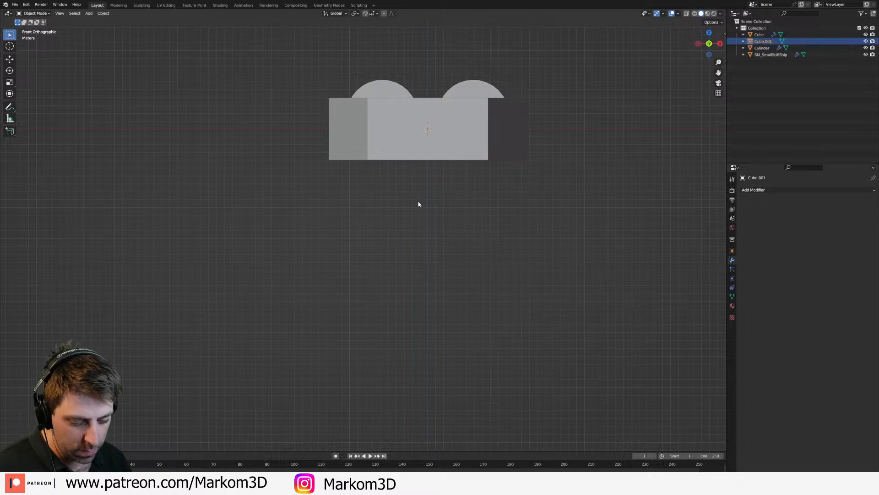
left_click(482, 89)
middle_click_drag(556, 135, 521, 181, "shift")
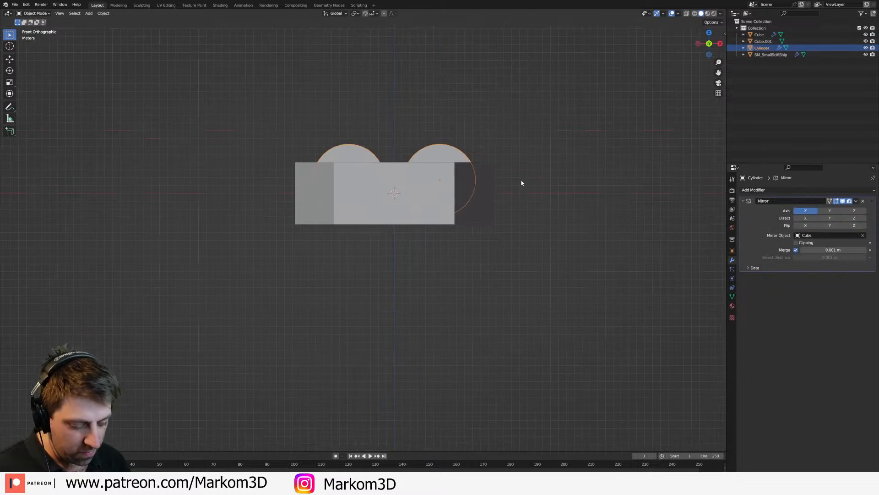
scroll(520, 181, "up", 3)
key("n")
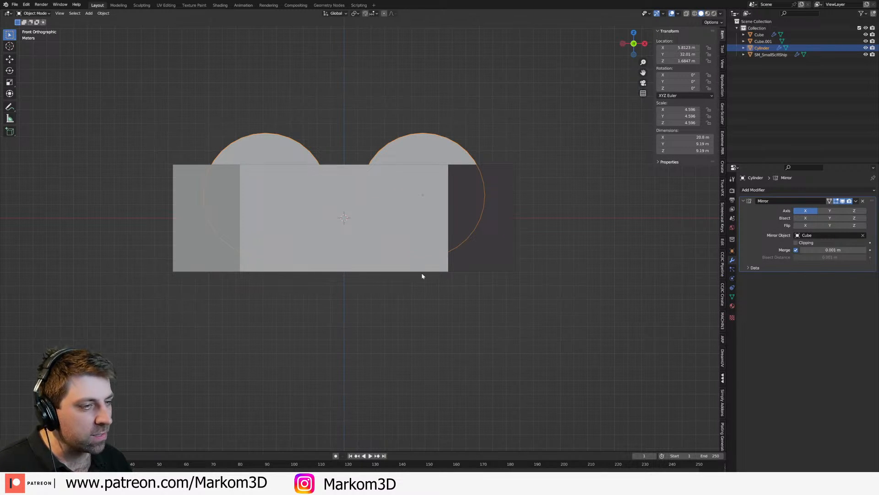
key("alt+a")
key("z")
left_click(391, 177)
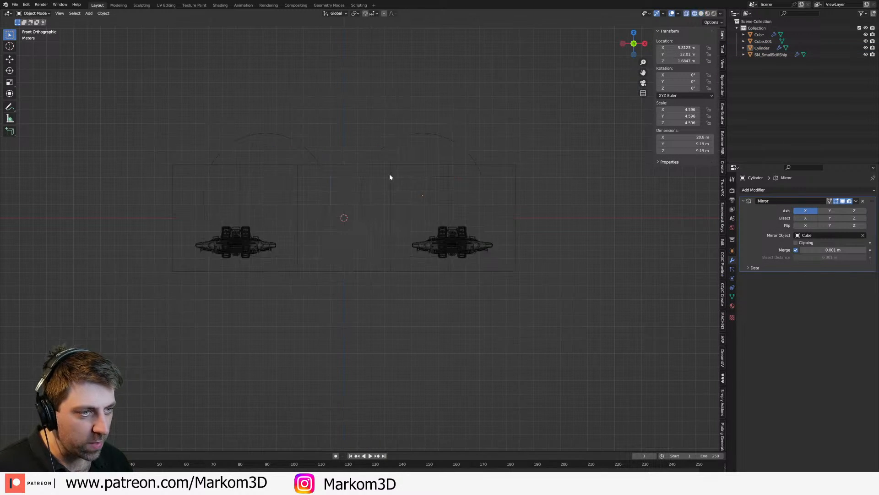
left_click(430, 180)
type("5.8123 m")
Step: Raise the small cube along Z to about 4.3 m so it protrudes from the hull's top surface
middle_click_drag(470, 194, 462, 200)
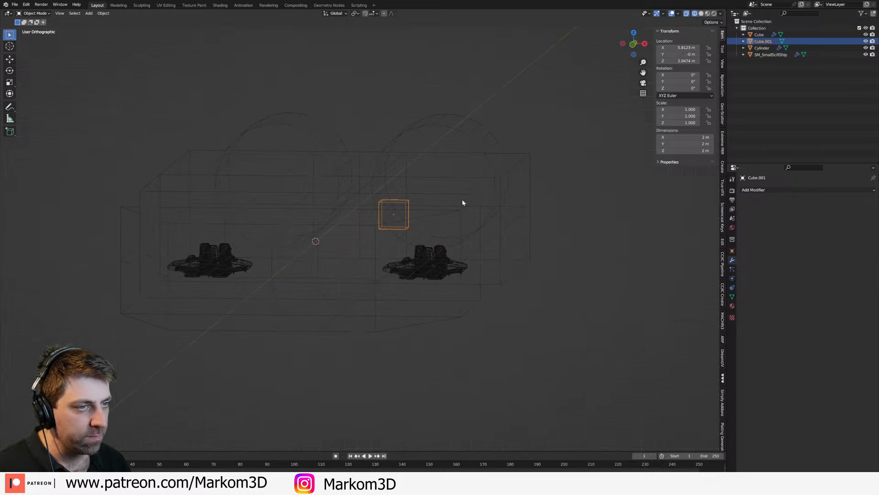
key("shift+z")
key("g")
key("z")
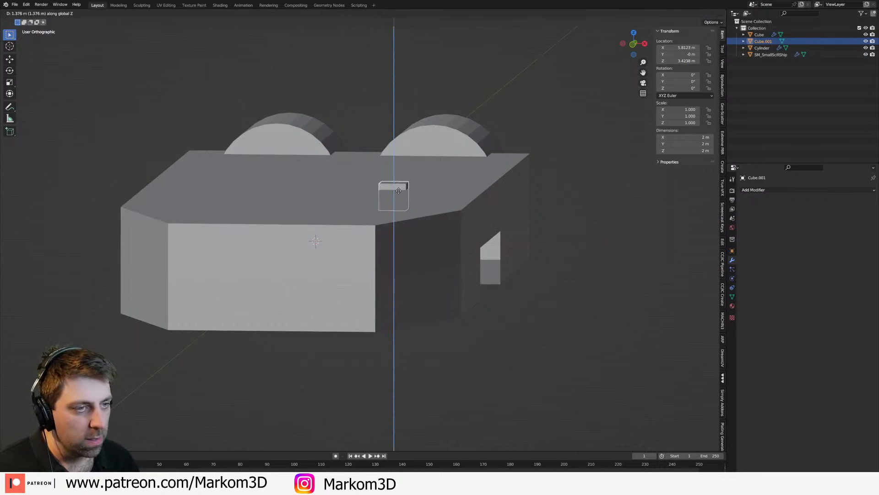
left_click(395, 185)
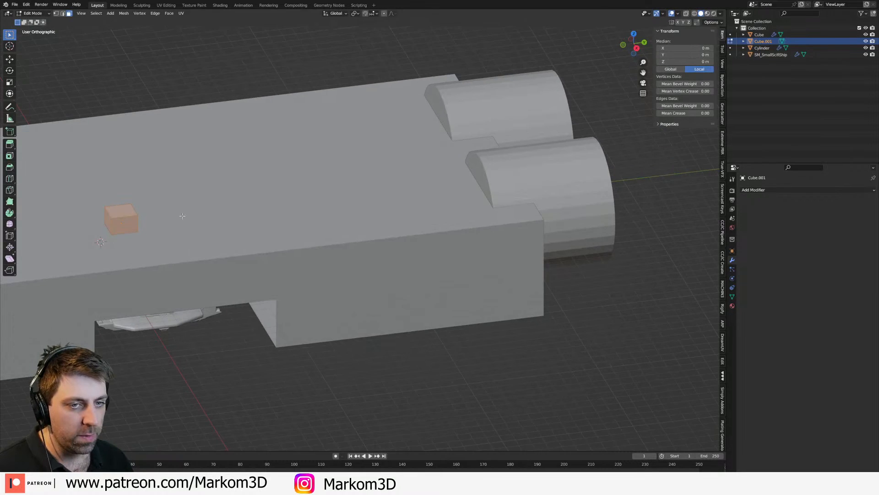
Step: Move the small cube's rear face along Y up to the engine cylinder to form a long beam
middle_click_drag(183, 216, 155, 214)
key("alt+a")
left_click(76, 171)
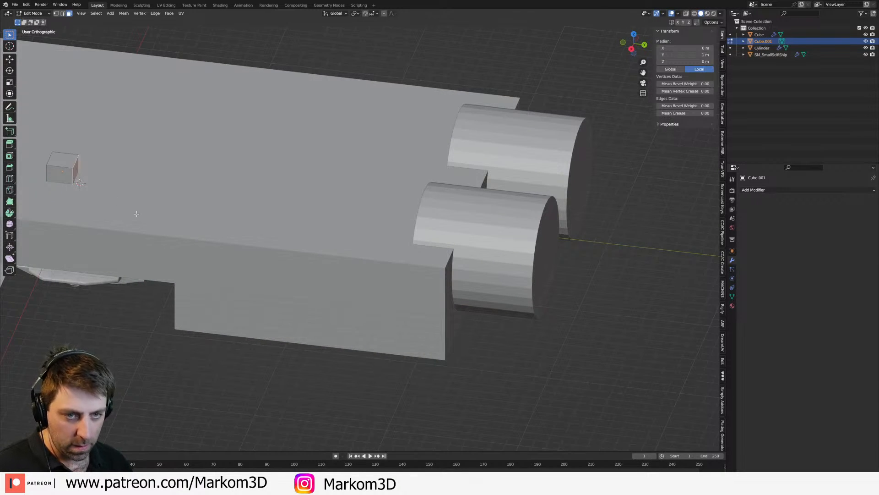
key("g")
key("y")
left_click(483, 236)
Step: Extrude the beam's front face forward to about local Y -14.6 m and lower it to about Z -1.6 m as a ramp
middle_click_drag(482, 236, 375, 208)
left_click(255, 242)
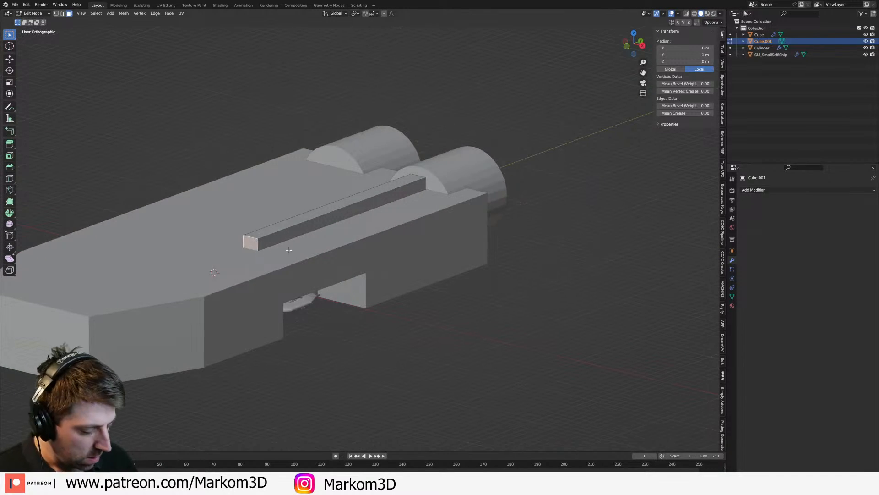
key("KP_3")
middle_click_drag(233, 213, 364, 205, "shift")
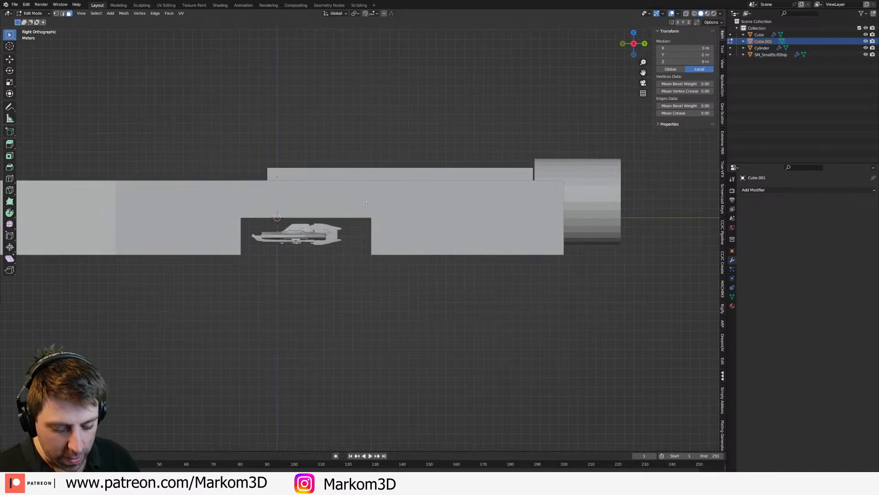
key("e")
left_click(239, 210)
key("g")
key("z")
left_click(243, 223)
scroll(244, 225, "down", 2)
key("Tab")
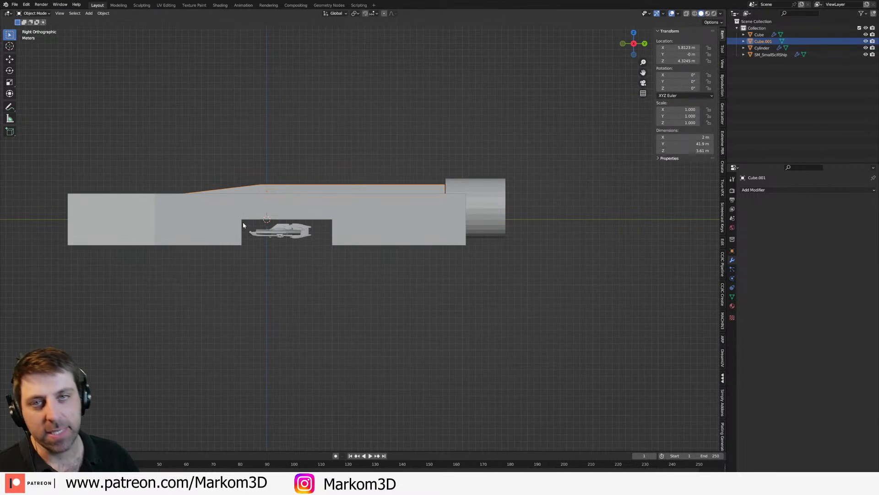
Step: Add a loop cut across the beam and widen its rear section, making the beam about 4.7 m wide overall
middle_click_drag(244, 224, 317, 246)
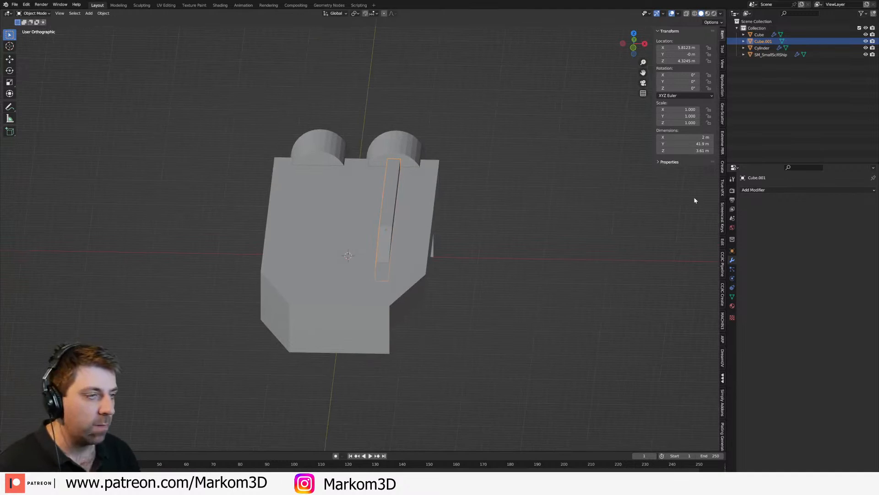
middle_click_drag(710, 196, 402, 225)
scroll(432, 163, "up", 2)
key("Tab")
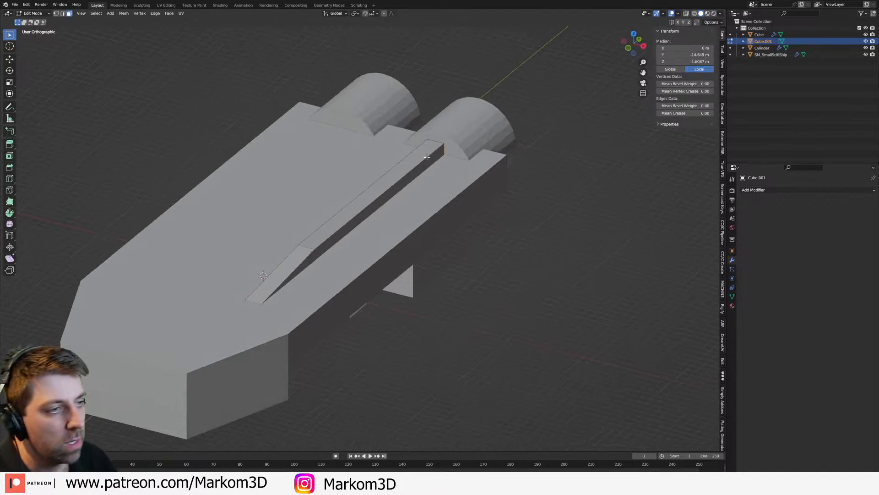
scroll(370, 211, "up", 1)
key("ctrl+r")
left_click(371, 206)
left_click(375, 205)
middle_click_drag(374, 206, 440, 194)
key("Tab")
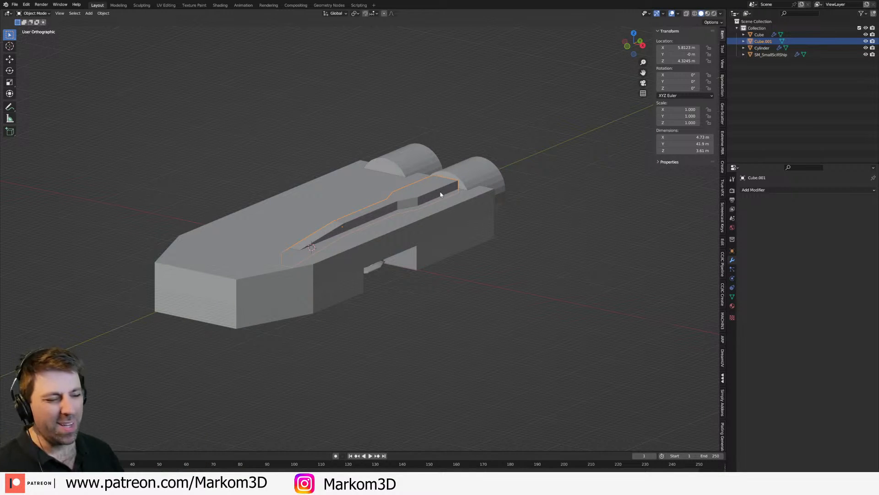
Step: Add a Mirror modifier to the top beam along X, using the hull as the mirror object
middle_click_drag(385, 196, 400, 206)
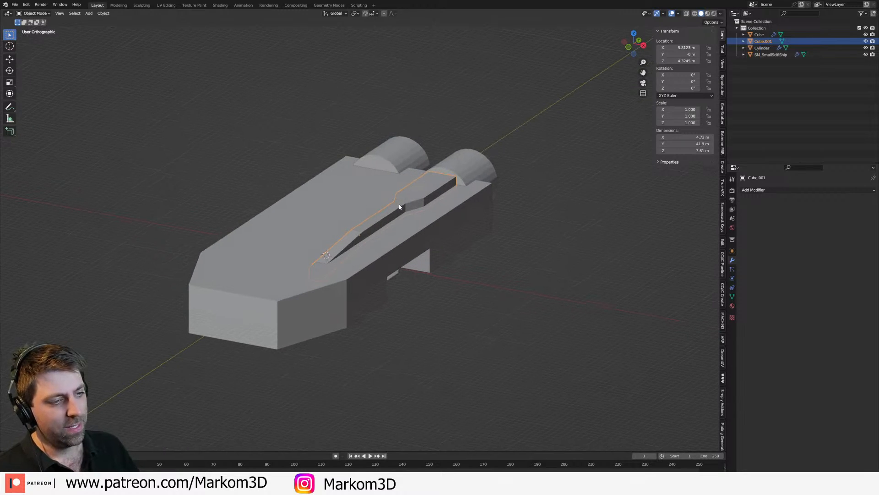
left_click(768, 189)
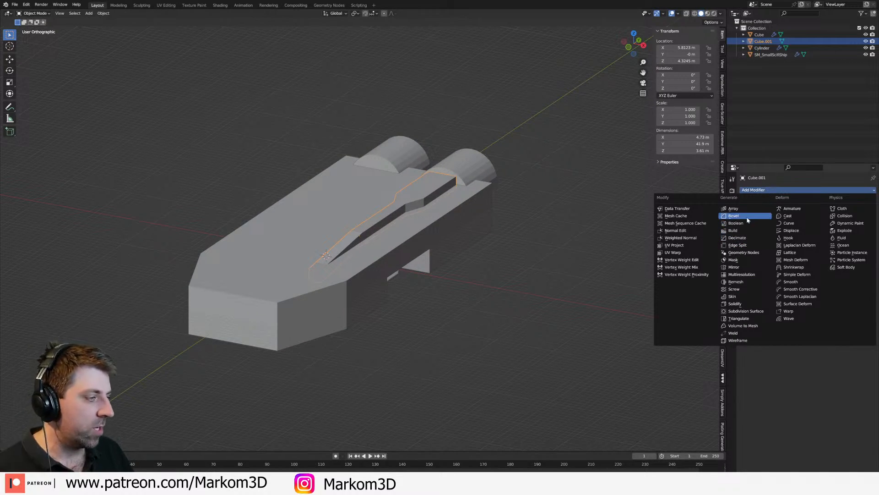
left_click(745, 268)
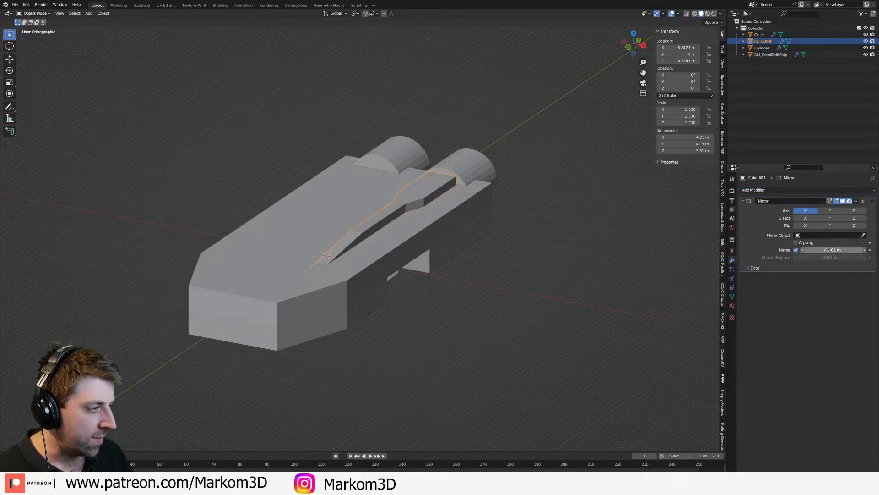
left_click(863, 235)
left_click(279, 254)
Step: Examine the blockout from the side, rear and above, comparing its proportions with the small reference ship in the bay
middle_click_drag(290, 257, 308, 267)
scroll(308, 267, "up", 2)
left_click(362, 271)
mouse_move(375, 283)
middle_mouse_down()
mouse_move(363, 261)
mouse_move(359, 282)
middle_mouse_up()
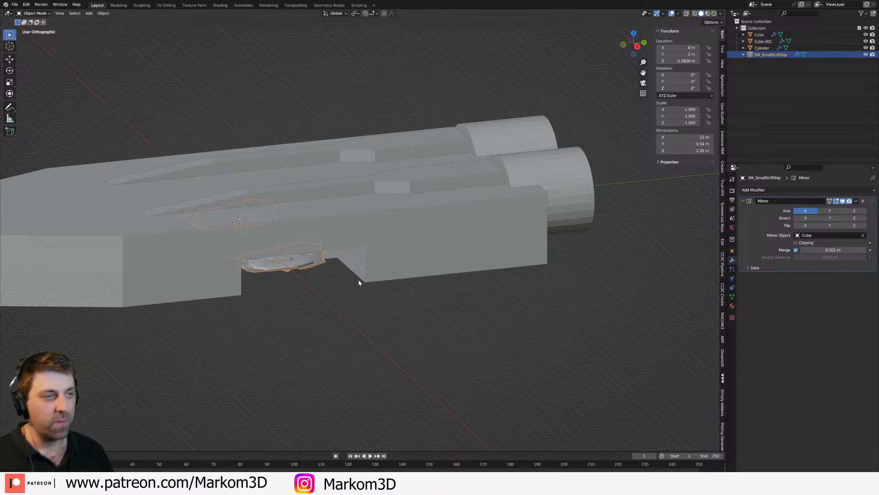
scroll(466, 231, "down", 3)
middle_click_drag(466, 232, 326, 304)
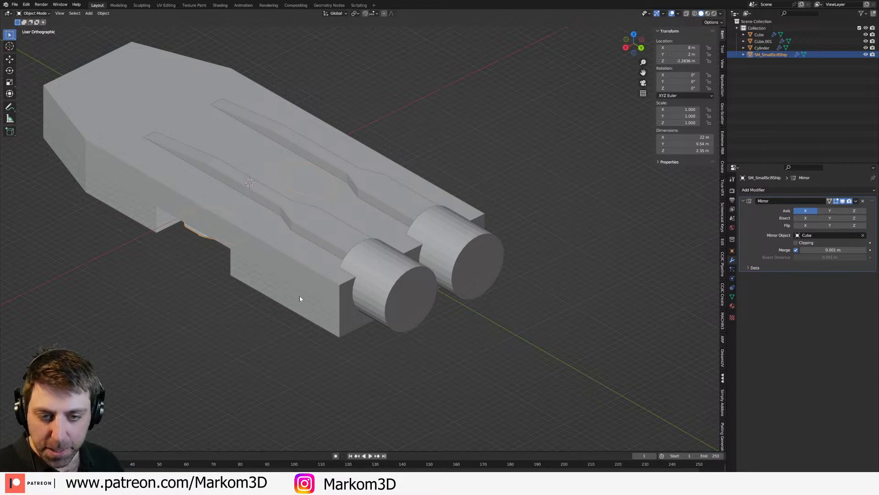
middle_click_drag(257, 264, 288, 257)
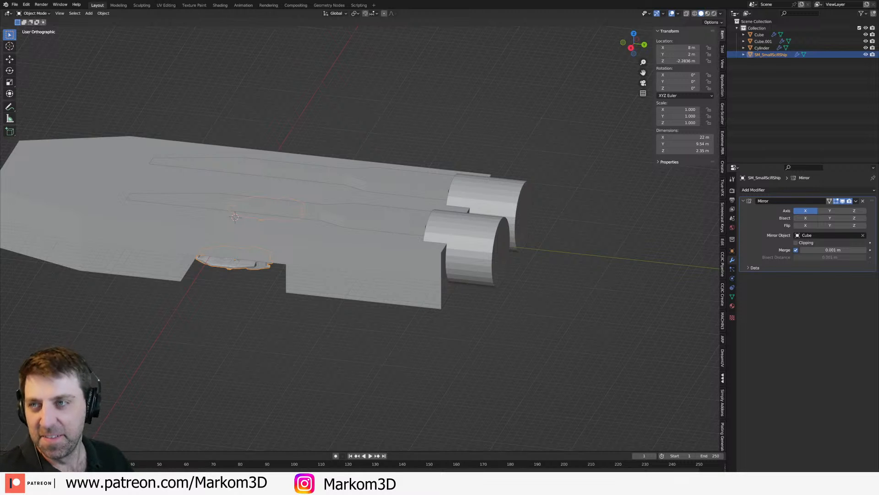
middle_click_drag(327, 287, 422, 268)
left_click(371, 261)
key("shift+a")
left_click(378, 252)
key("g")
key("z")
left_click(398, 271)
scroll(400, 262, "down", 2)
middle_click_drag(401, 265, 333, 269)
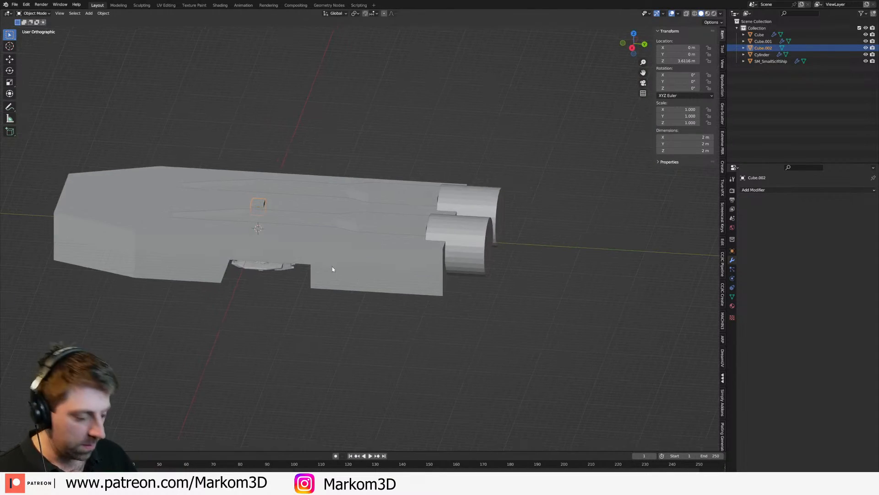
left_click(333, 269)
key("KP_3")
left_click(341, 249)
mouse_move(245, 197)
middle_mouse_down("shift")
mouse_move(288, 219)
mouse_move(258, 239)
middle_mouse_up("shift")
key("z")
left_click(249, 229)
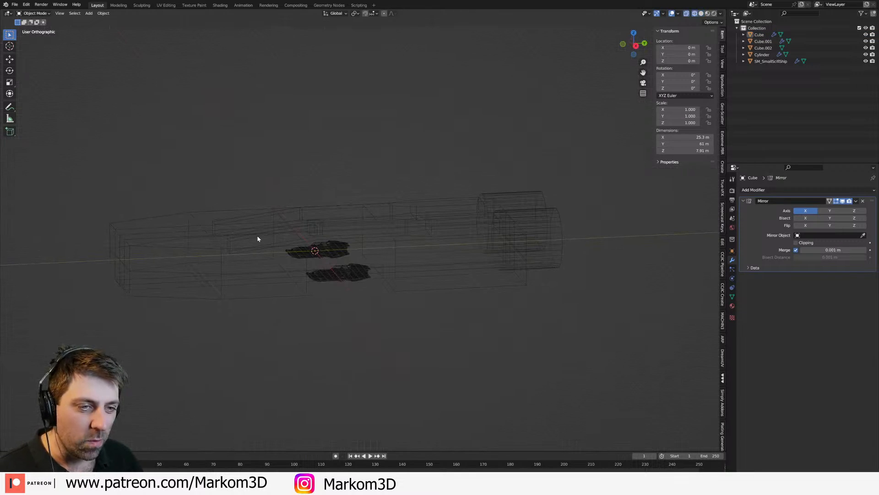
left_click(320, 224)
key("Delete")
Step: Add a cylinder at the origin and scale its mesh along Y into an ellipse
key("shift+a")
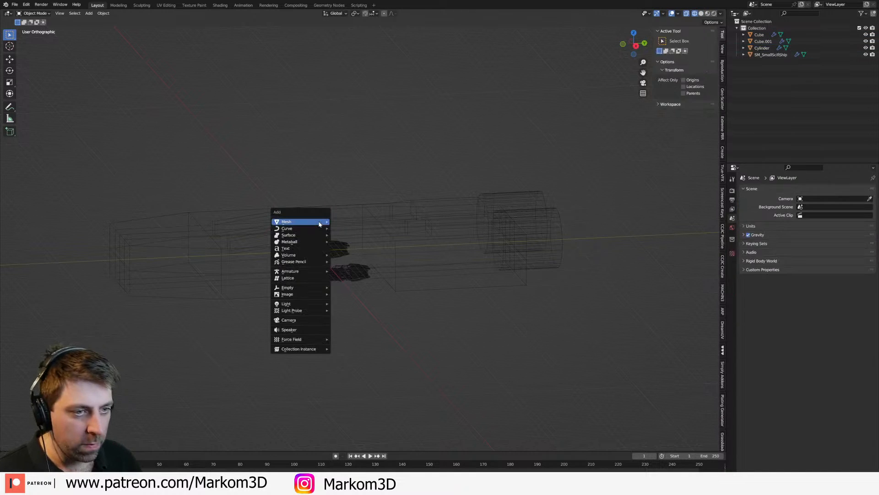
mouse_move(322, 224)
left_click(348, 255)
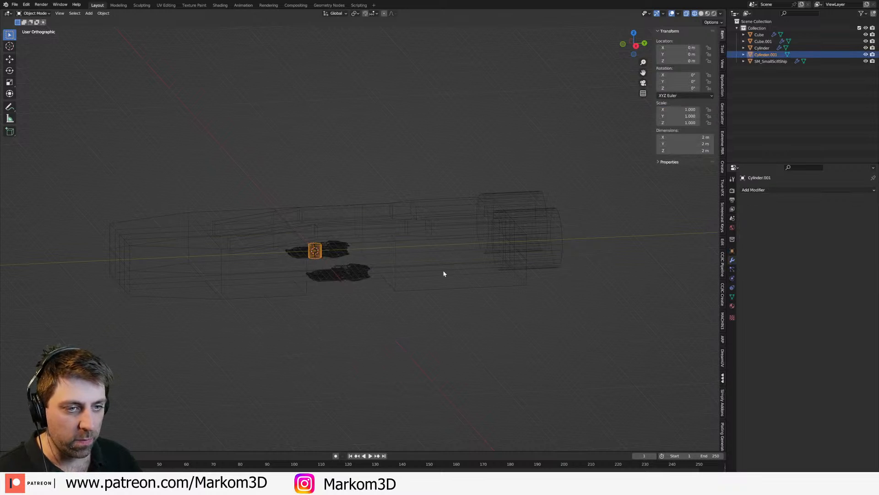
key("Tab")
key("s")
key("x")
right_click(431, 264)
middle_click_drag(431, 264, 405, 283)
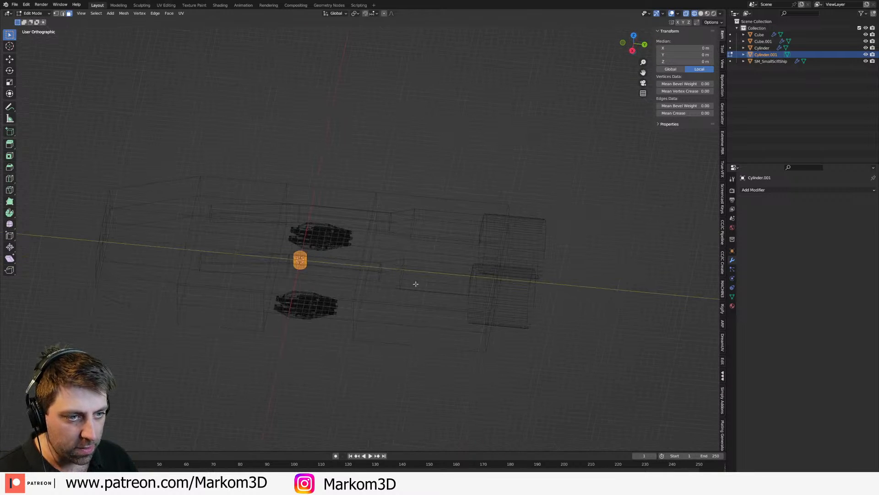
key("s")
key("y")
left_click(389, 280)
Step: Enlarge the elliptical cylinder uniformly and adjust its height along Z to form a wide, flat disc
key("s")
left_click(637, 342)
middle_click_drag(500, 325, 530, 290)
key("s")
key("z")
left_click(397, 256)
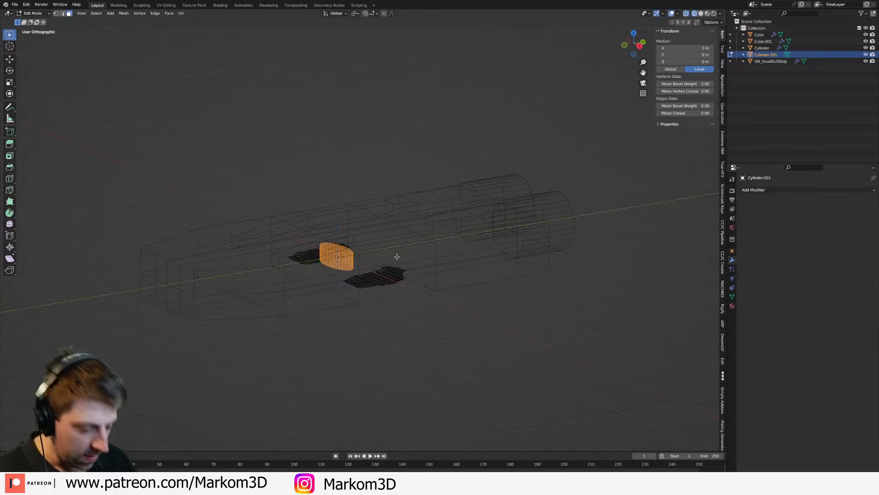
Step: In the side view, move the disc forward to the hull's nose at about Y -30.4 m, Z 2.4 m
key("KP_3")
key("g")
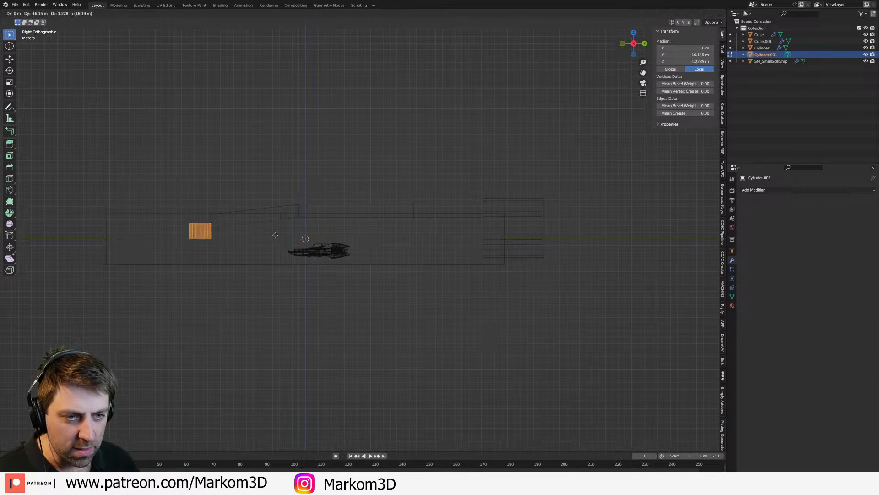
left_click(215, 232)
middle_click_drag(215, 231, 362, 256, "shift")
Step: Scale the nose disc up to about 11 m wide and 3.4 m high, and adjust its position along Z
key("s")
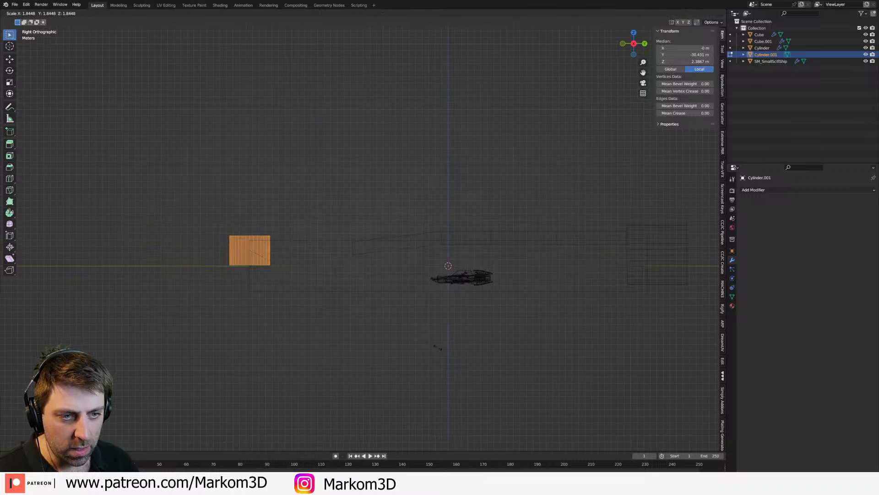
left_click(397, 331)
key("g")
key("z")
left_click(383, 328)
Step: Return to solid shading and move the nose disc forward along Y until it sits clear of the hull's front
mouse_move(383, 328)
middle_mouse_down()
mouse_move(411, 322)
mouse_move(364, 336)
mouse_move(333, 291)
mouse_move(295, 328)
mouse_move(413, 274)
mouse_move(392, 277)
middle_mouse_up()
key("z")
left_click(438, 325)
scroll(438, 326, "down", 2)
key("g")
key("y")
left_click(354, 333)
key("Tab")
Step: Examine the hull and the detached nose disc from the side and front, including the hull's mesh layout
scroll(353, 333, "down", 4)
scroll(355, 304, "up", 2)
left_click(403, 312)
middle_click_drag(403, 313, 391, 326)
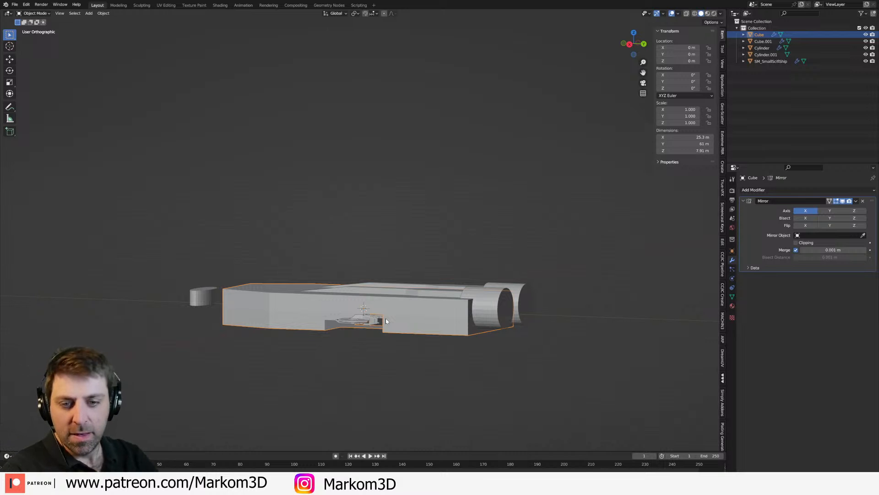
middle_click_drag(386, 318, 378, 334)
scroll(319, 347, "up", 3)
key("Tab")
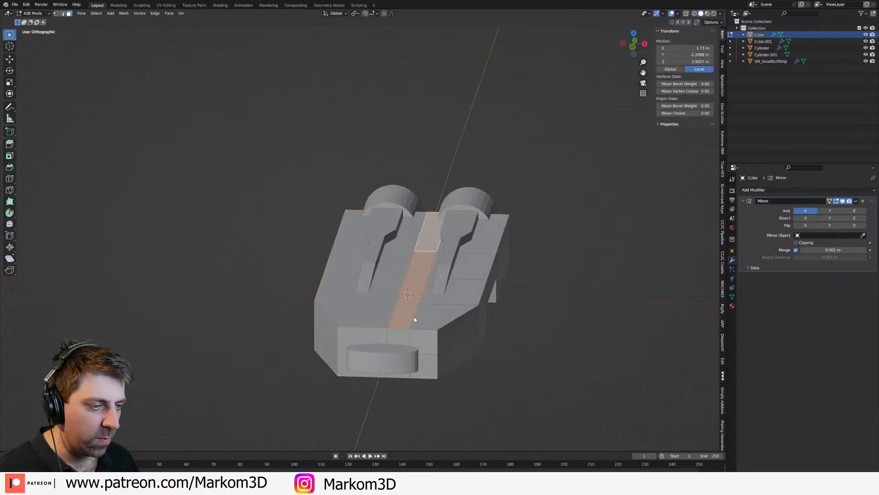
key("Tab")
Step: Add a cube and raise its mesh along Z to about 4.3 m, onto the hull's top between the beams
key("shift+a")
mouse_move(415, 320)
left_click(447, 142)
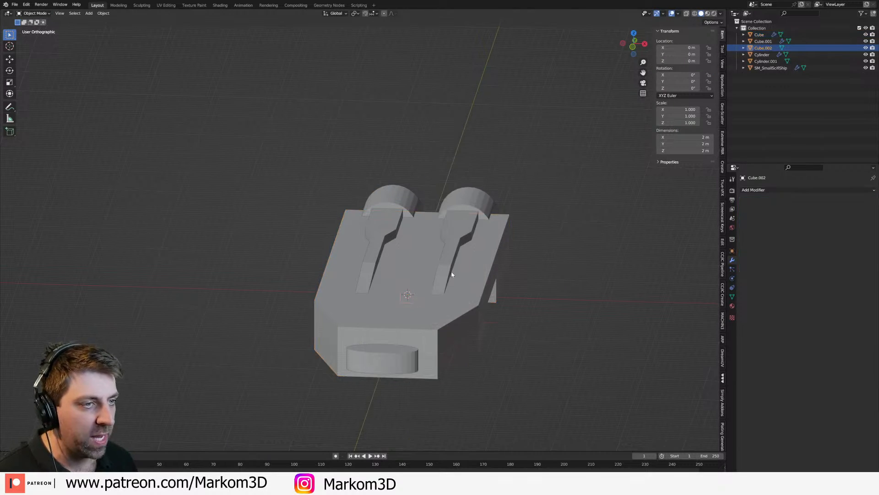
middle_click_drag(452, 239, 428, 308)
key("Tab")
key("Tab")
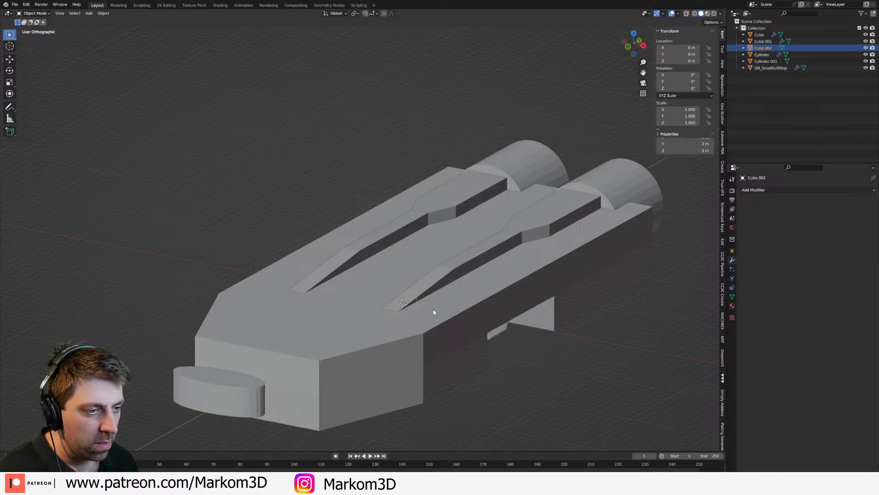
key("Tab")
key("g")
key("z")
left_click(481, 284)
Step: Scale the cube along X to about 7.75 m wide and stretch it along Y into a slab reaching about Y -22.6 m
key("s")
key("x")
left_click(655, 399)
middle_click_drag(584, 336, 432, 315)
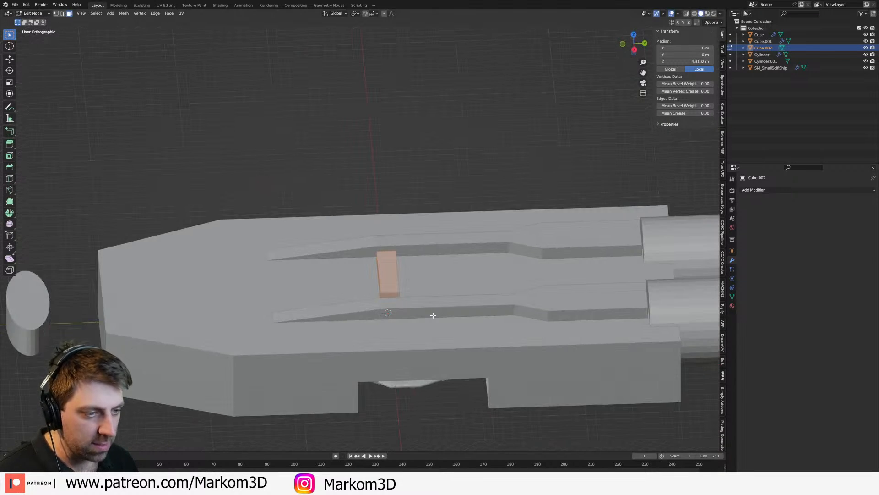
key("s")
key("y")
left_click(225, 442)
middle_click_drag(452, 373, 515, 358)
middle_click_drag(510, 310, 500, 319)
Step: Add two loop cuts across the slab's rear and narrow the rear section along X to fit between the beams
key("ctrl+r")
left_click(495, 219)
left_click(556, 180)
middle_click_drag(526, 214, 510, 221)
key("3")
left_click(534, 178)
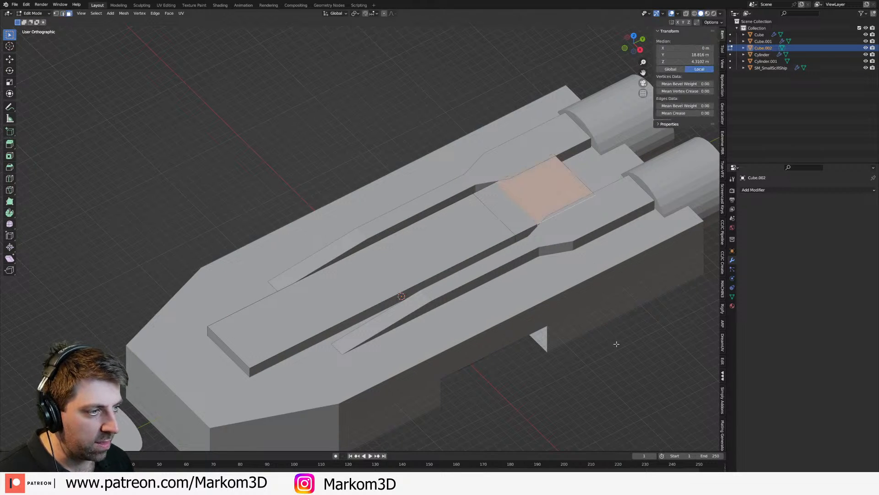
key("s")
key("x")
left_click(589, 296)
Step: Raise all the slab's top faces about 3 m along Z to thicken the central spine
middle_click_drag(503, 312, 525, 295)
middle_click_drag(525, 295, 584, 225, "shift")
left_click(416, 268, "shift")
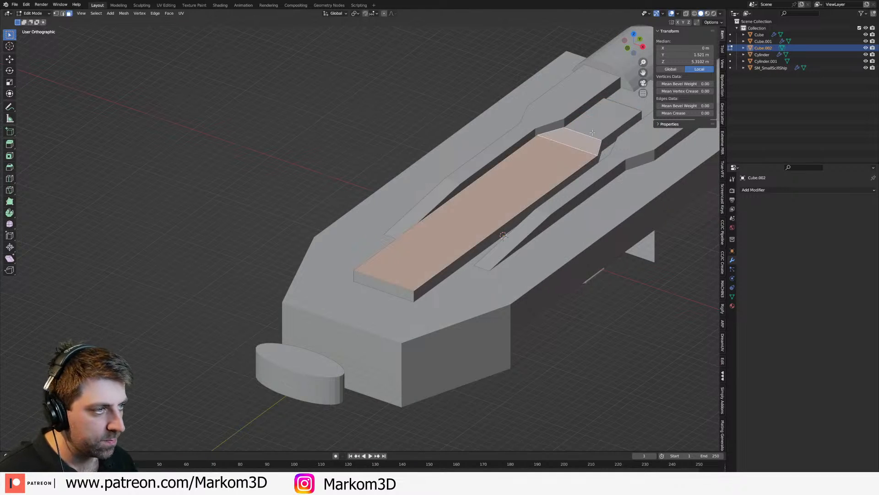
key("g")
key("z")
left_click(479, 231)
middle_click_drag(480, 231, 491, 218)
Step: Extrude the spine's front face forward to about Y -36.2 m and lower it along Z into a sloping nose
left_click(429, 258)
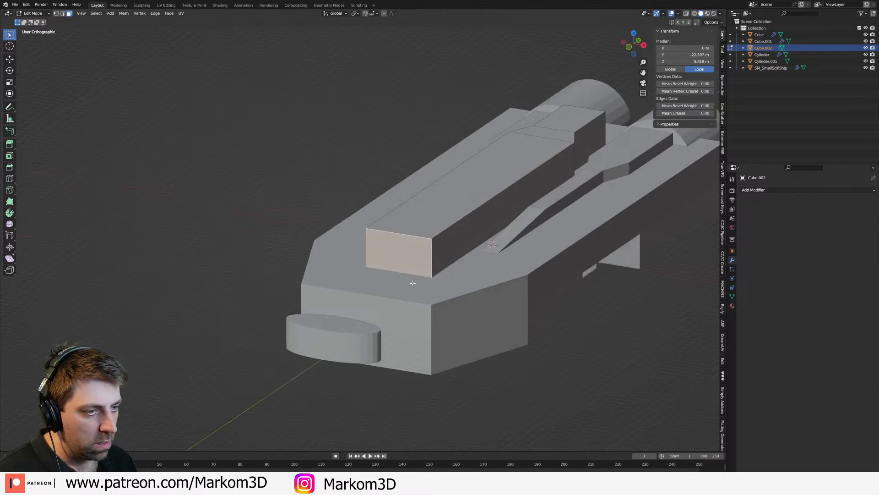
key("g")
key("z")
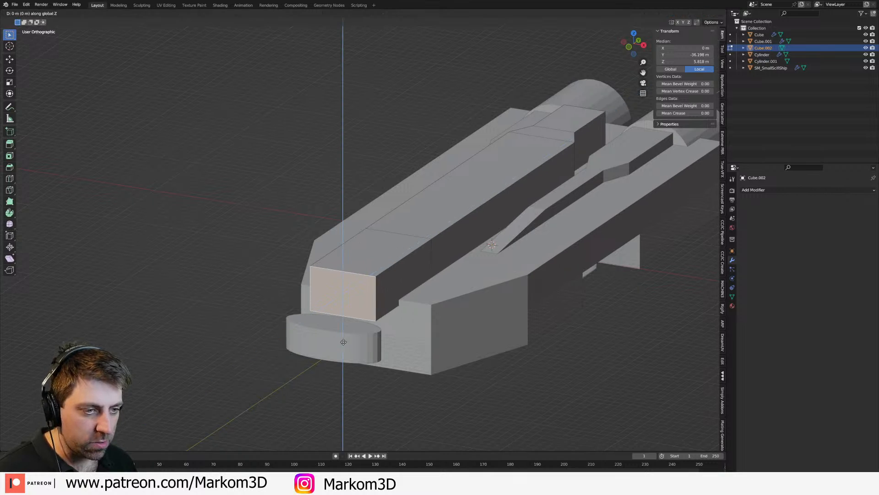
left_click(347, 376)
key("Tab")
scroll(408, 337, "down", 3)
mouse_move(411, 332)
middle_mouse_down()
mouse_move(499, 340)
mouse_move(395, 338)
middle_mouse_up()
Step: In the side view, extend the nose disc's rear back to the spine's front face, making it about 4.6 m long in Y
key("KP_3")
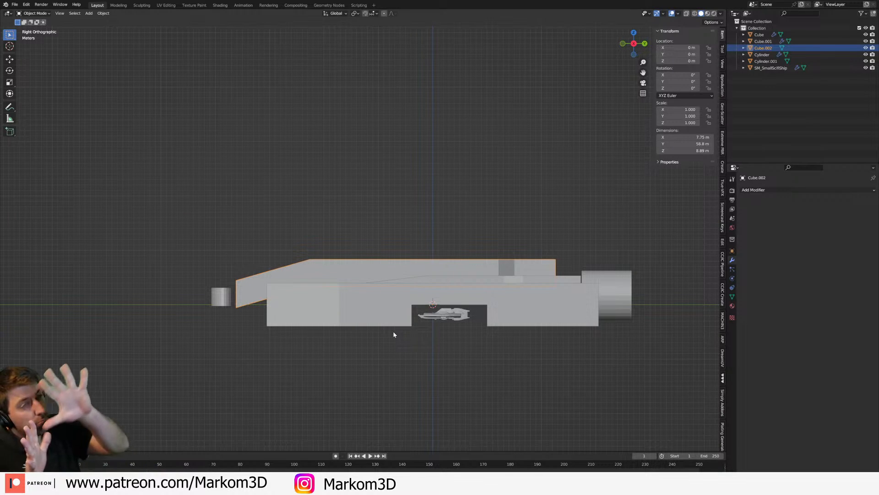
scroll(394, 334, "up", 1)
middle_click_drag(326, 326, 423, 304, "shift")
scroll(424, 303, "up", 4)
left_click(131, 250)
scroll(207, 277, "down", 2)
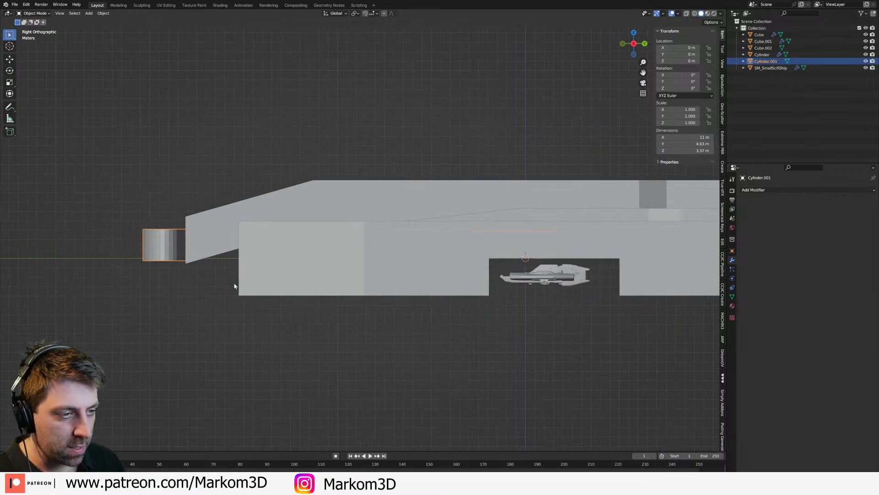
scroll(472, 327, "down", 2)
middle_click_drag(472, 327, 315, 342, "shift")
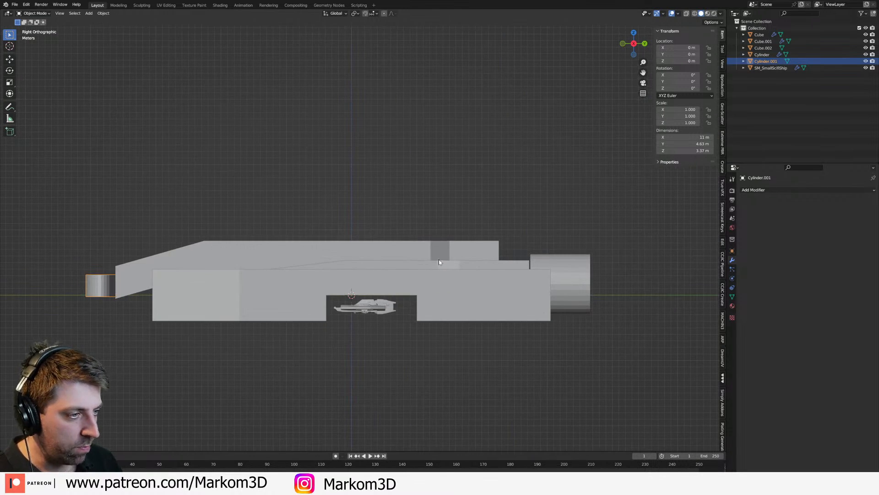
Step: Add a centred lengthwise loop cut to the spine and delete its negative-X half
left_click(415, 252)
middle_click_drag(280, 234, 458, 320)
key("Tab")
key("ctrl+r")
left_click(438, 296)
right_click(438, 294)
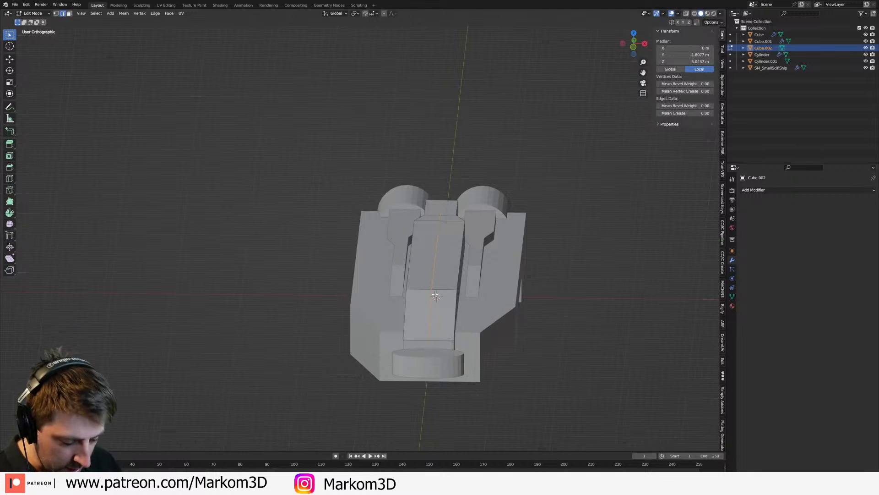
left_click(235, 259)
key("ctrl+l")
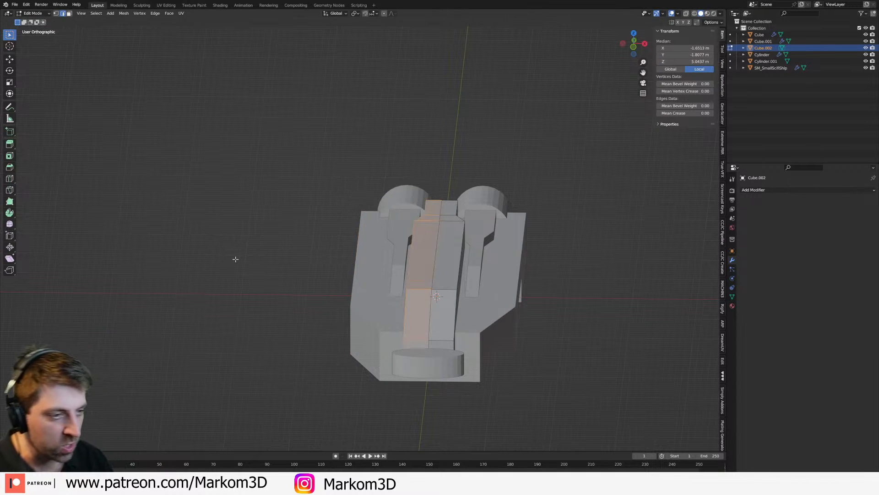
key("x")
left_click(236, 261)
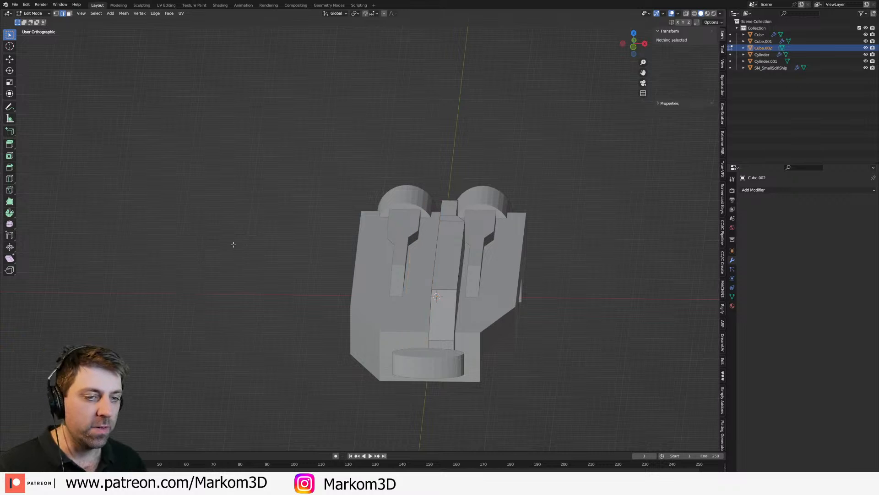
Step: Add a Mirror modifier along X to the remaining half of the spine
key("Tab")
left_click(769, 190)
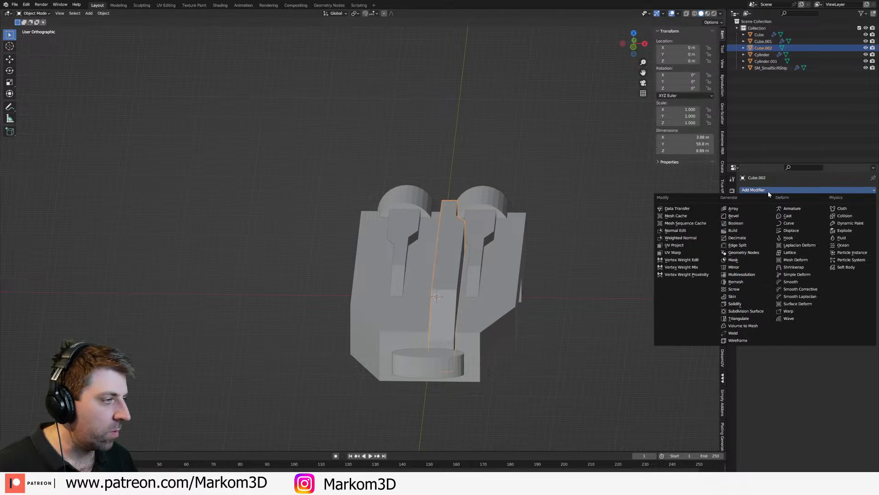
left_click(753, 267)
Step: Bevel the spine's upper outer edges along its full length, including the sloping nose
middle_click_drag(555, 368, 521, 370)
scroll(500, 371, "up", 2)
key("Tab")
middle_click_drag(337, 278, 395, 271)
left_click(363, 235, "alt")
key("ctrl+b")
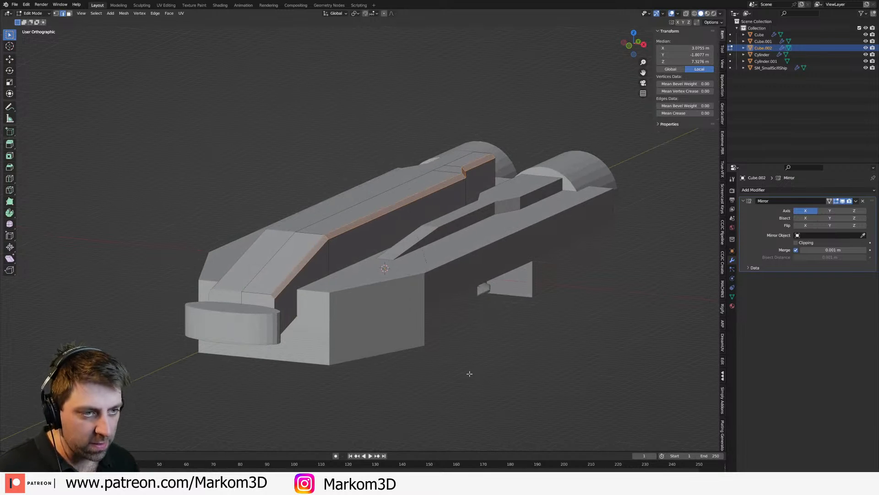
left_click(500, 411)
key("Tab")
Step: Examine the ship from below, the rear and the front, checking the hull, engines and nose shapes
scroll(476, 368, "down", 3)
middle_click_drag(473, 367, 428, 312)
left_click(469, 348)
key("Tab")
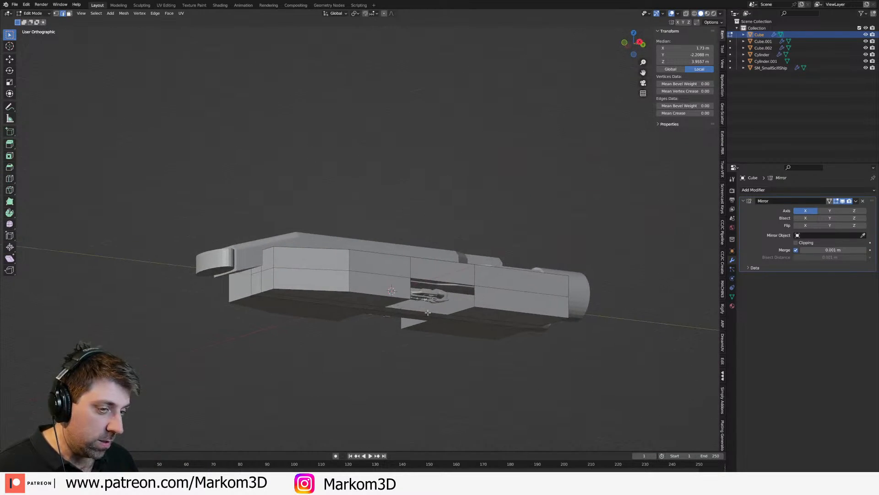
middle_click_drag(427, 312, 417, 340)
key("Tab")
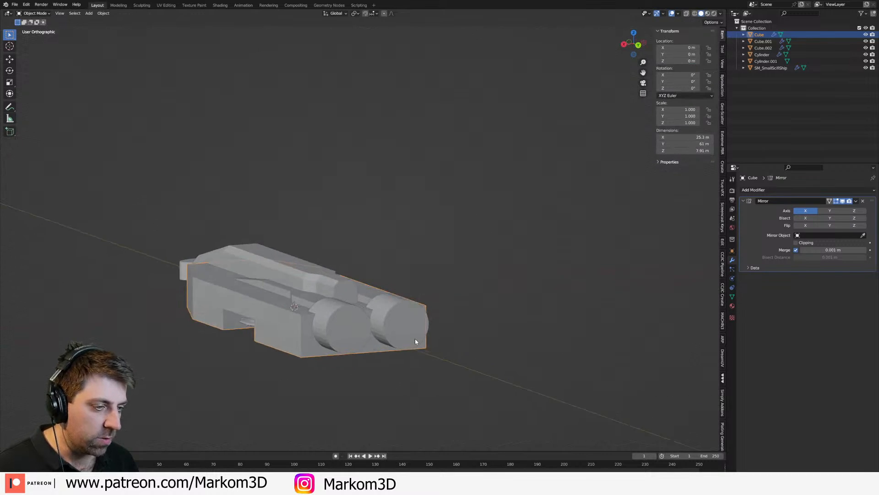
left_click(352, 347)
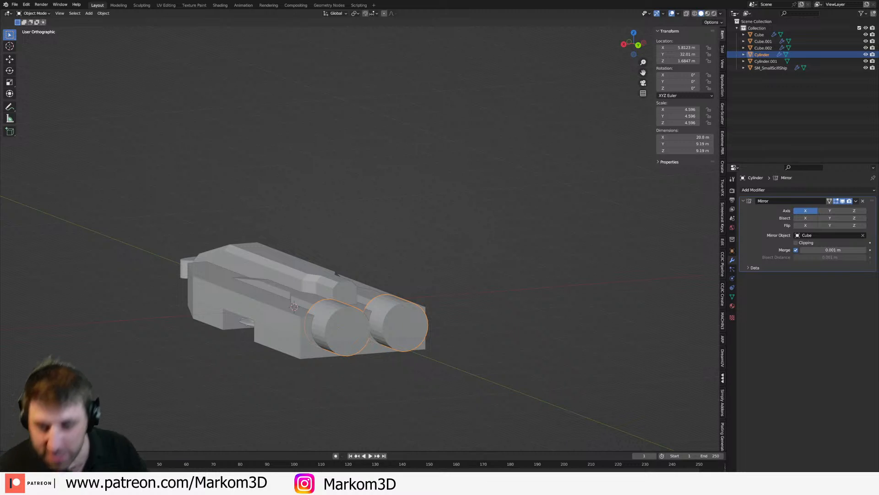
middle_click_drag(95, 330, 208, 336)
scroll(217, 337, "up", 2)
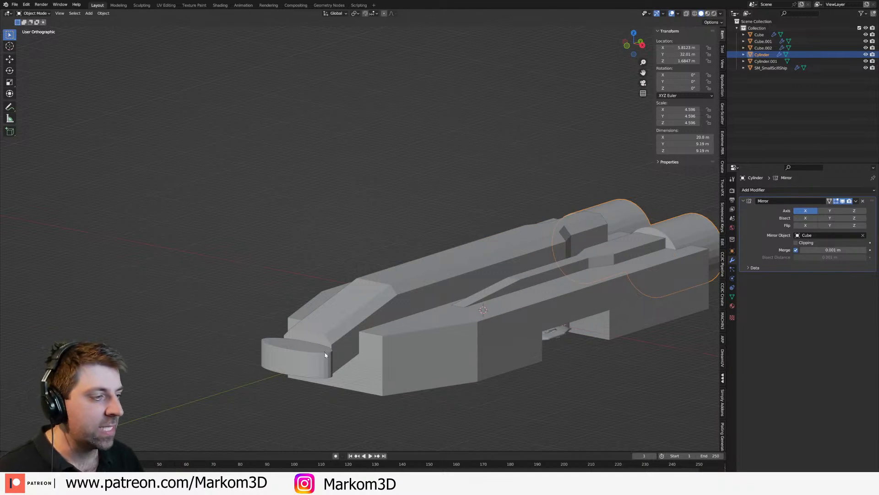
middle_click_drag(325, 353, 351, 377)
left_click(354, 379)
scroll(354, 380, "up", 2)
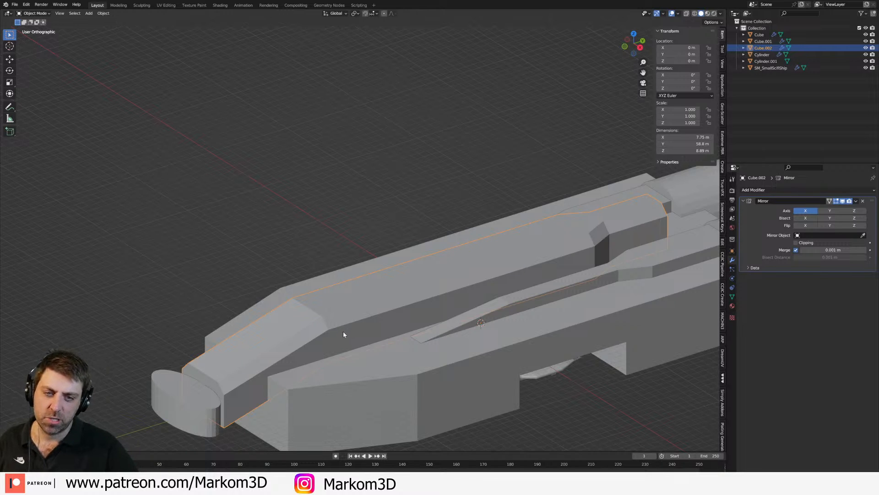
middle_click_drag(341, 330, 355, 331)
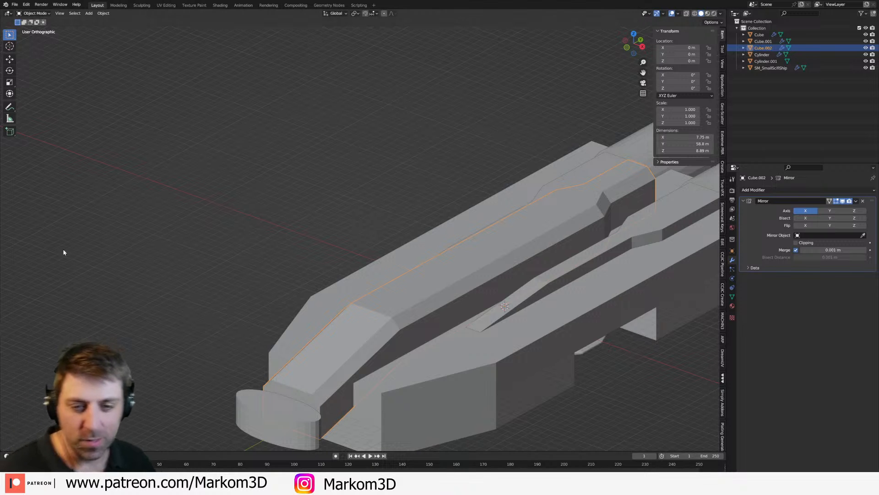
middle_click_drag(420, 267, 426, 234)
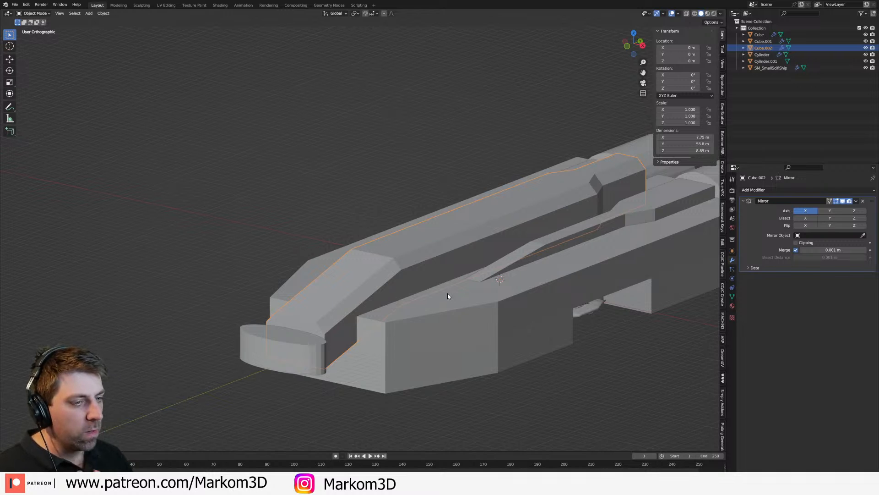
Step: Add a lengthwise loop cut low on the main hull's rear side section and another around its front section
middle_click_drag(448, 297, 421, 312, "shift")
left_click(467, 330)
middle_click_drag(467, 339, 437, 325)
key("Tab")
middle_click_drag(615, 295, 475, 308, "shift")
key("ctrl+r")
left_click(460, 317)
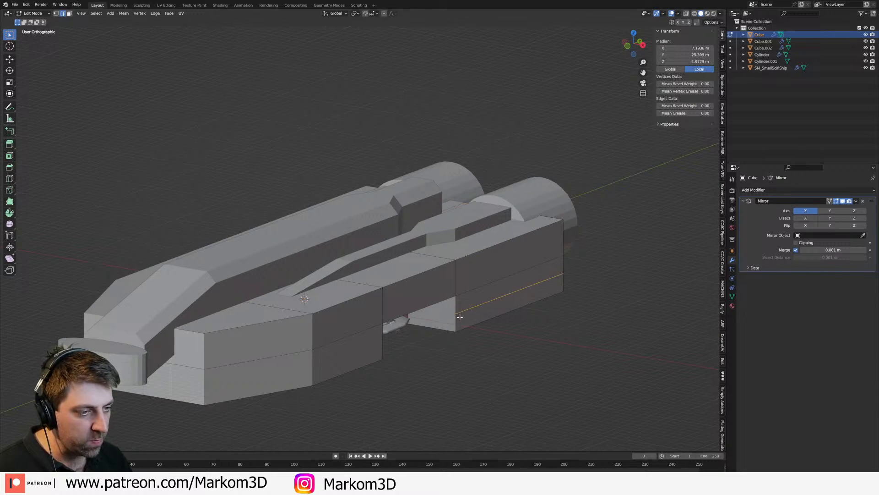
key("ctrl+r")
left_click(308, 370)
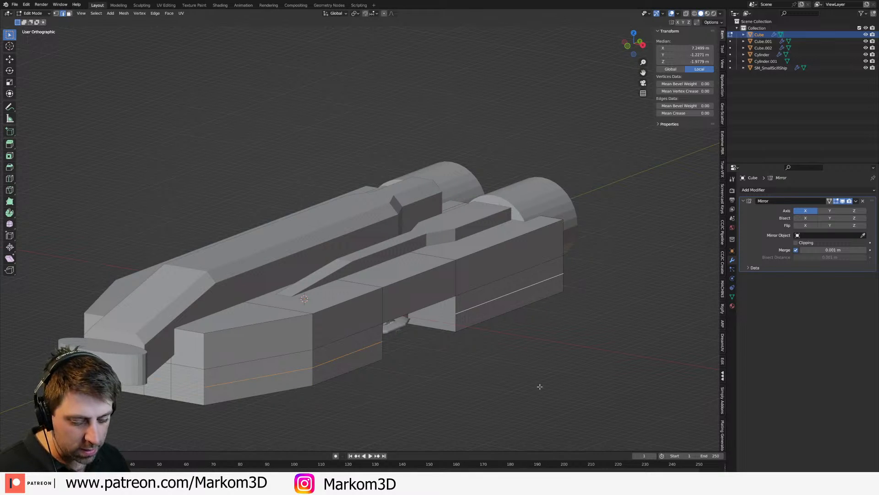
key("alt+s")
right_click(539, 368)
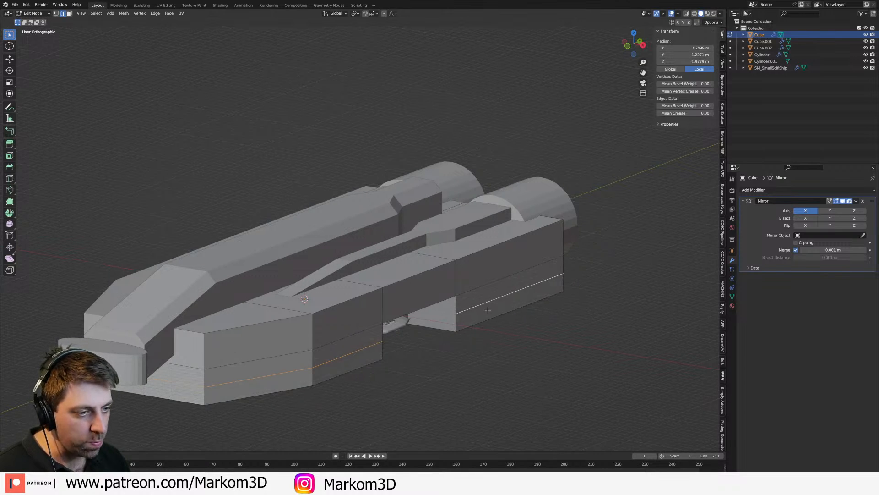
Step: Select the outer underside faces of the main hull and try narrowing them along X
key("3")
middle_click_drag(479, 321, 485, 301)
left_click(300, 250)
left_click(225, 235, "shift")
left_click(190, 238, "shift")
left_click(269, 255)
left_click(249, 238, "shift")
middle_click_drag(459, 328, 564, 372)
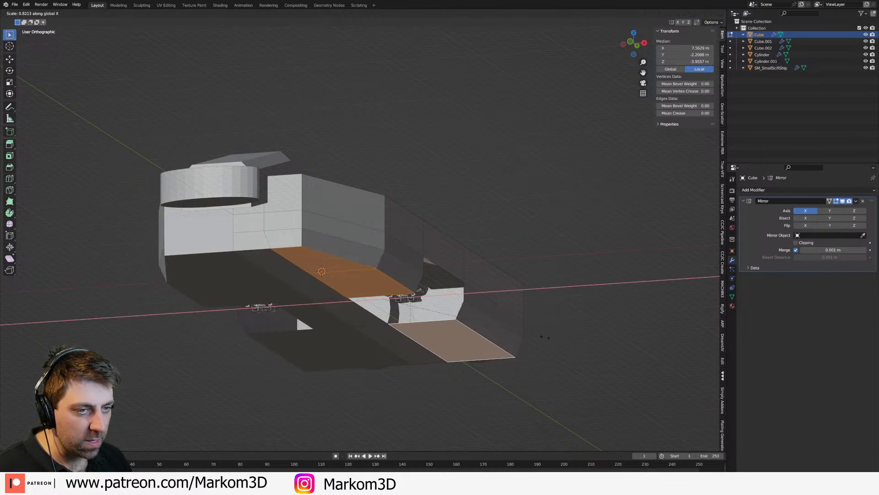
Step: Add the hull's inner underside faces to the selection and scale them all inwards around the 3D cursor, tapering the lower hull
left_click(317, 299, "shift")
left_click(389, 343, "shift")
left_click(386, 338, "shift")
left_click(385, 338, "shift")
left_click(346, 313, "shift")
left_click(355, 14)
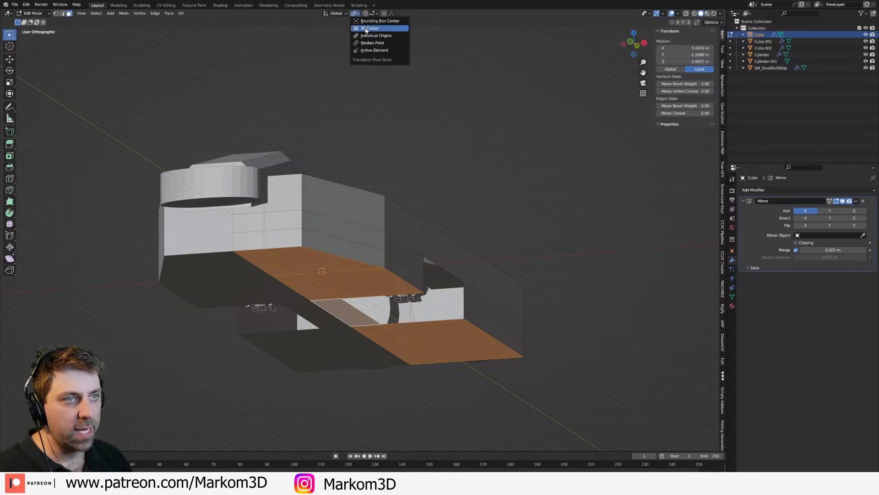
left_click(373, 45)
key("s")
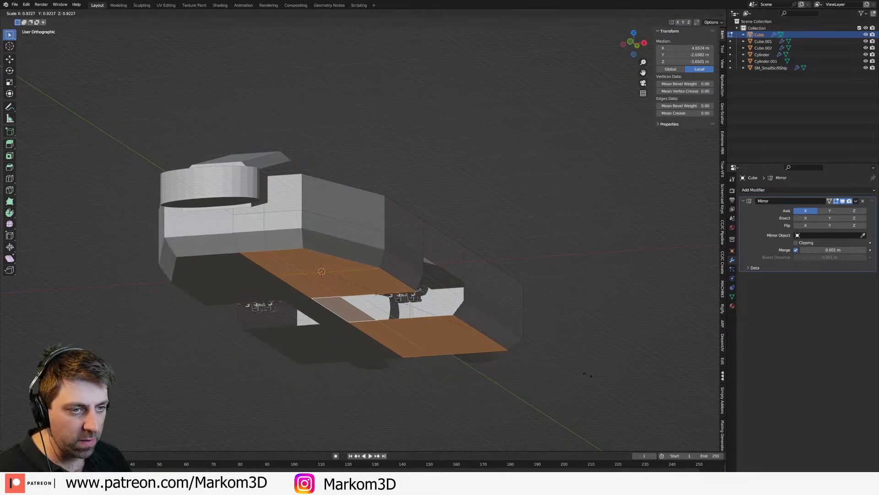
left_click(570, 365)
middle_click_drag(569, 365, 423, 328)
key("Tab")
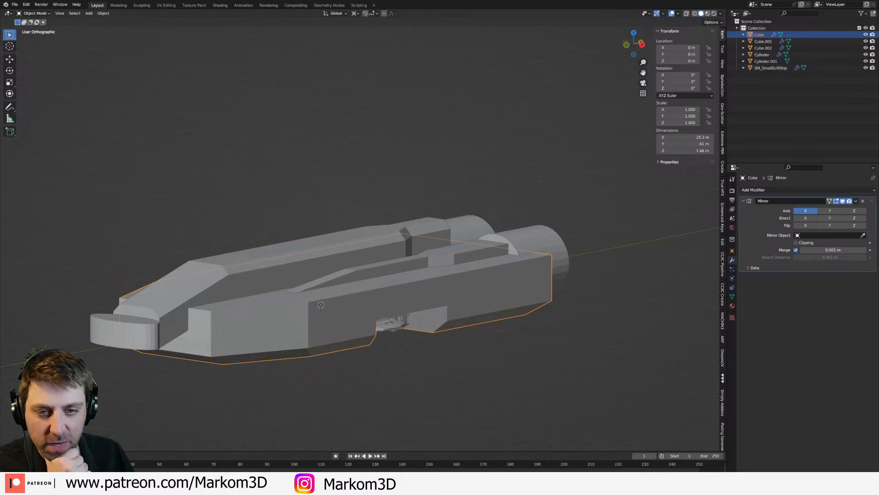
Step: Delete the rounded bridge cylinder at the ship's nose
middle_click_drag(292, 277, 327, 282)
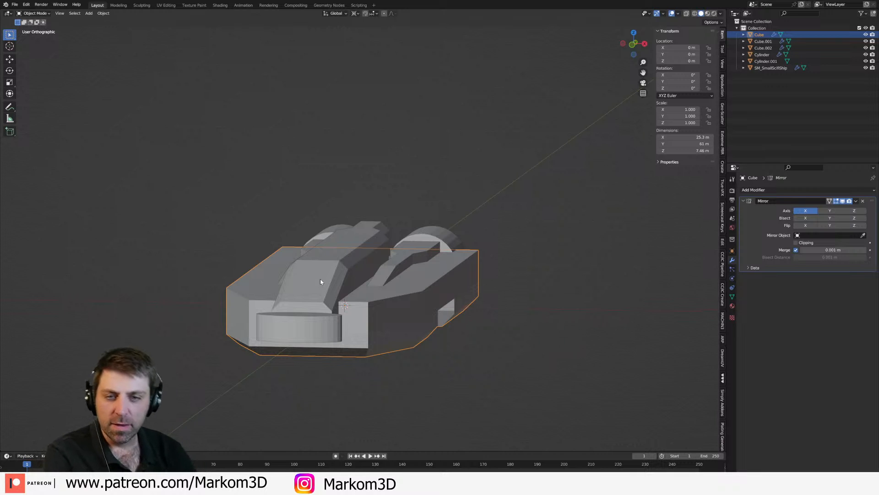
middle_click_drag(321, 279, 347, 293)
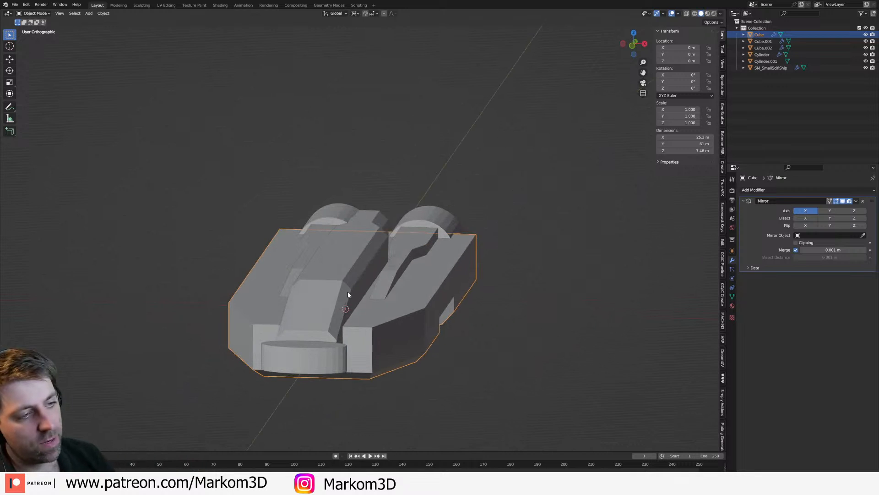
left_click(338, 351)
middle_click_drag(405, 323, 338, 311)
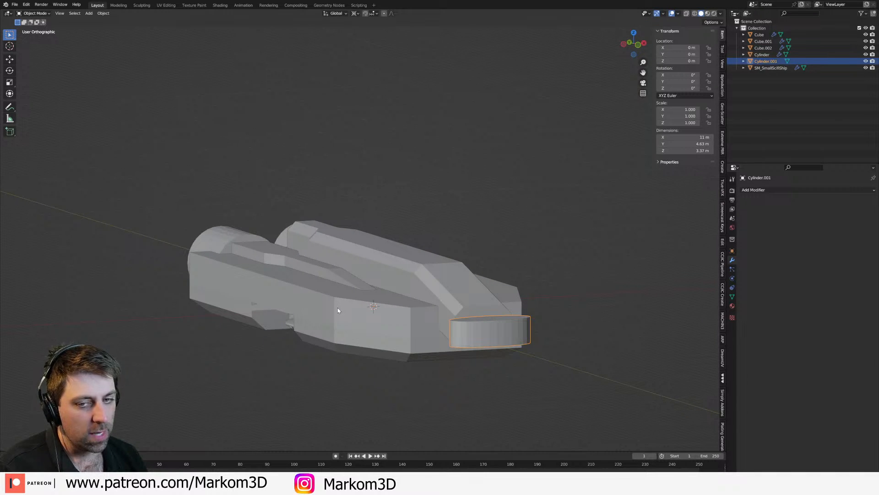
key("KP_3")
key("KP_1")
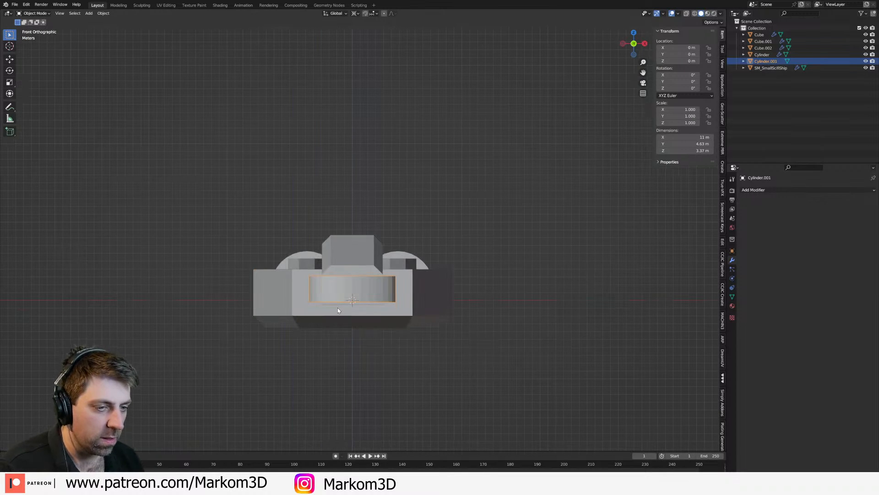
key("Delete")
key("shift+a")
mouse_move(331, 309)
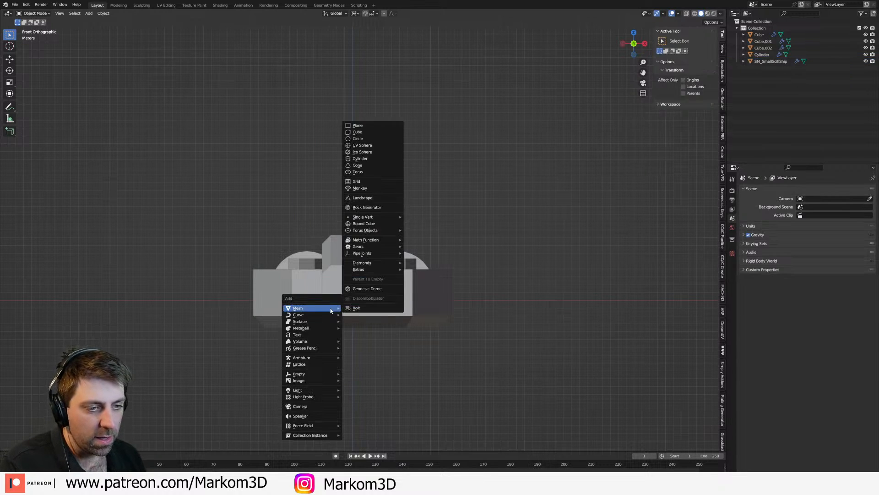
left_click(373, 125)
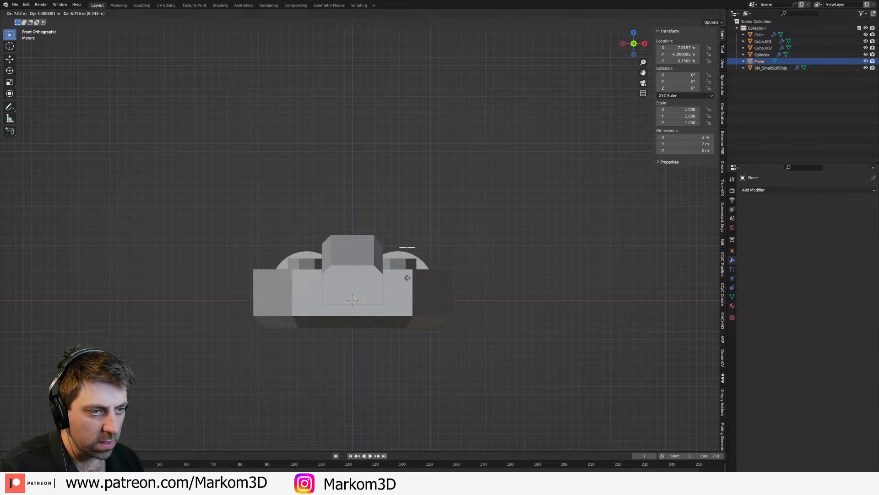
key("Delete")
Step: Add a cube and place it on the hull's positive-X side at about X 9 m and Z 3.7 m
key("shift+a")
mouse_move(407, 278)
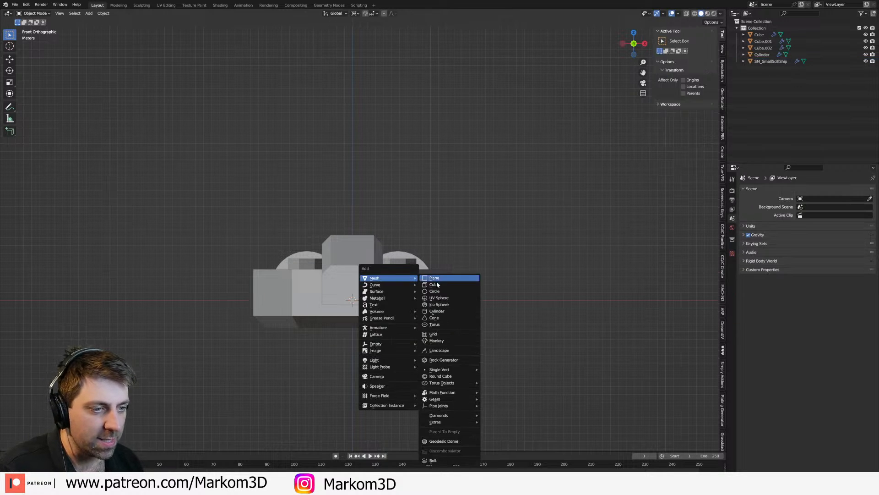
left_click(432, 284)
middle_click_drag(432, 296, 372, 324, "shift")
key("Tab")
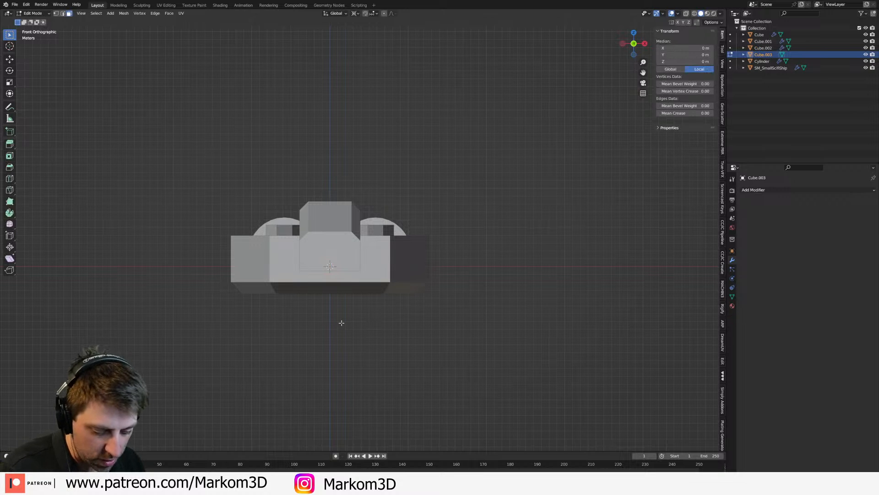
key("Tab")
key("g")
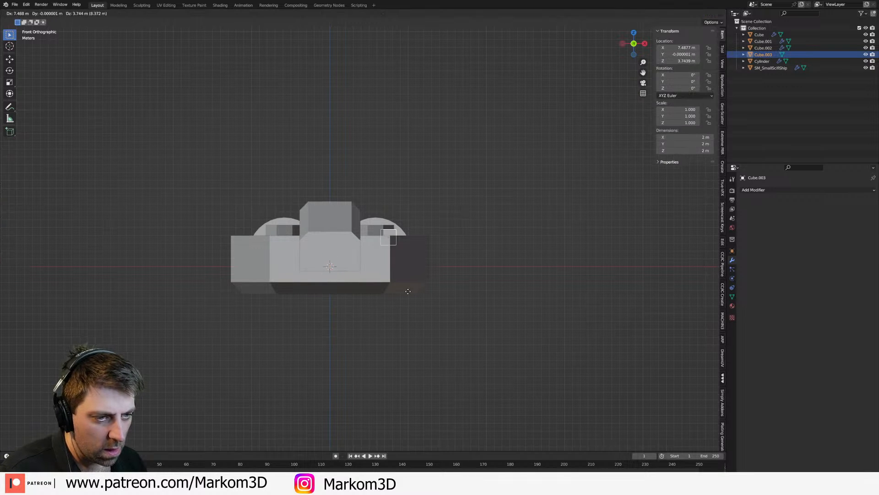
left_click(413, 301)
Step: Set the pivot to the median point and scale the cube's mesh up uniformly to about 6.5 m
key("Tab")
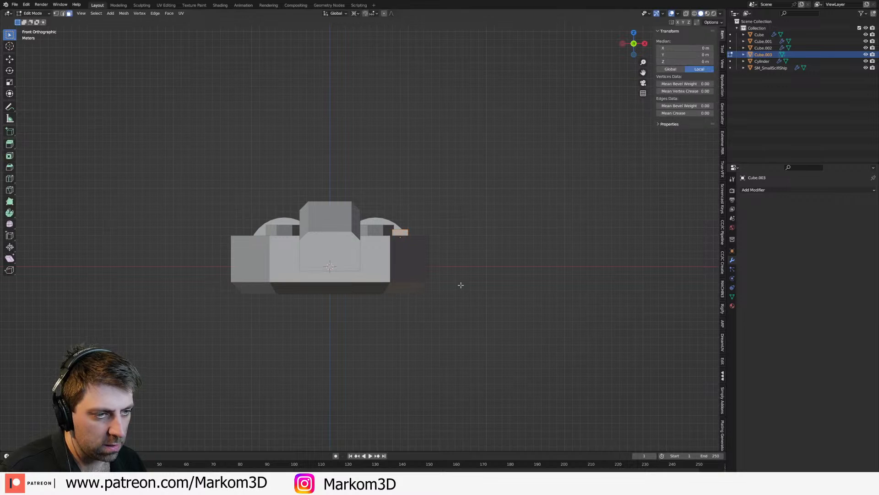
left_click(356, 15)
left_click(366, 44)
key("s")
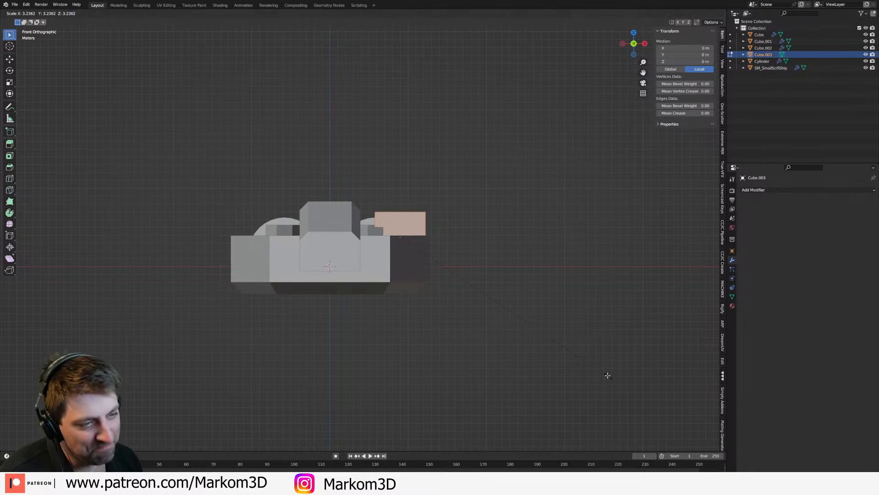
left_click(608, 376)
middle_click_drag(528, 349, 486, 370)
Step: Raise the cube's top face along Z so the block stands well above the hull and central spine
scroll(486, 370, "up", 1)
left_click(350, 212)
key("KP_3")
key("g")
key("z")
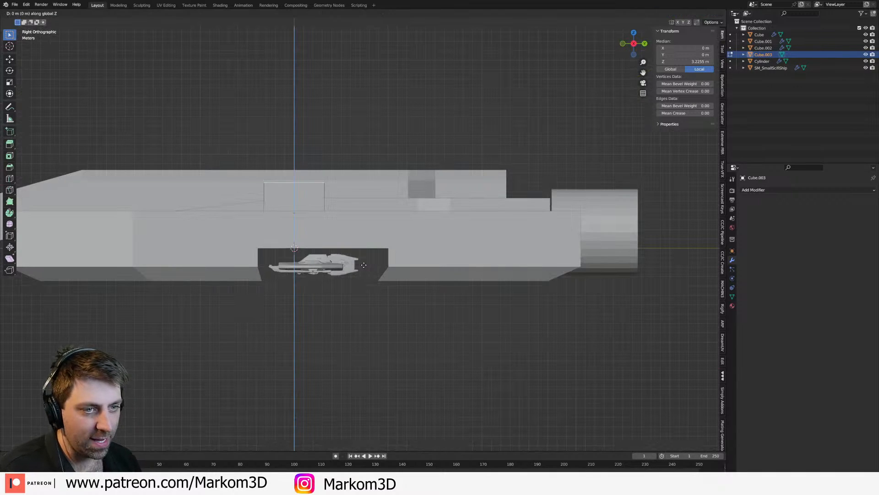
left_click(360, 201)
Step: Select the block's front and back faces and scale them apart along Y to a length of about 26 m
middle_click_drag(361, 201, 348, 227)
left_click(320, 190)
middle_click_drag(320, 190, 375, 220)
left_click(343, 229, "shift")
key("s")
key("x")
right_click(442, 289)
key("s")
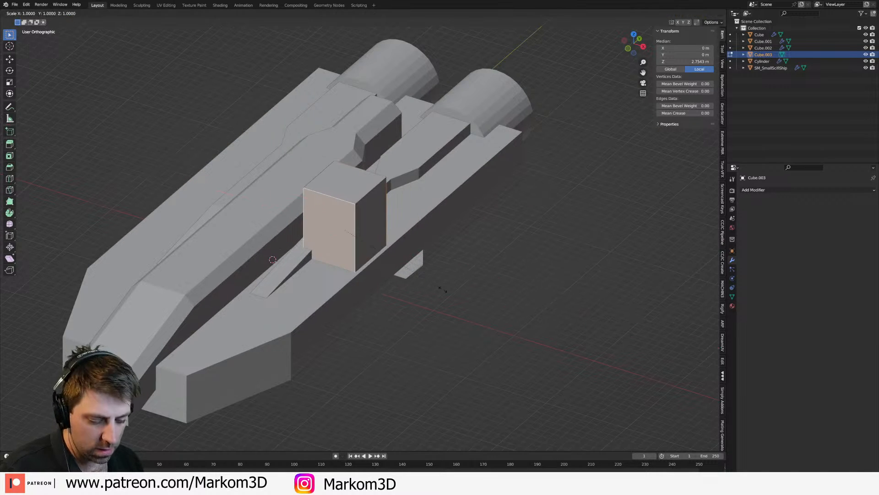
right_click(540, 271)
key("s")
key("y")
left_click(417, 333)
Step: Try deleting the block's bottom face and undo the deletion
middle_click_drag(418, 334, 210, 248)
left_click(299, 258)
key("x")
left_click(307, 295)
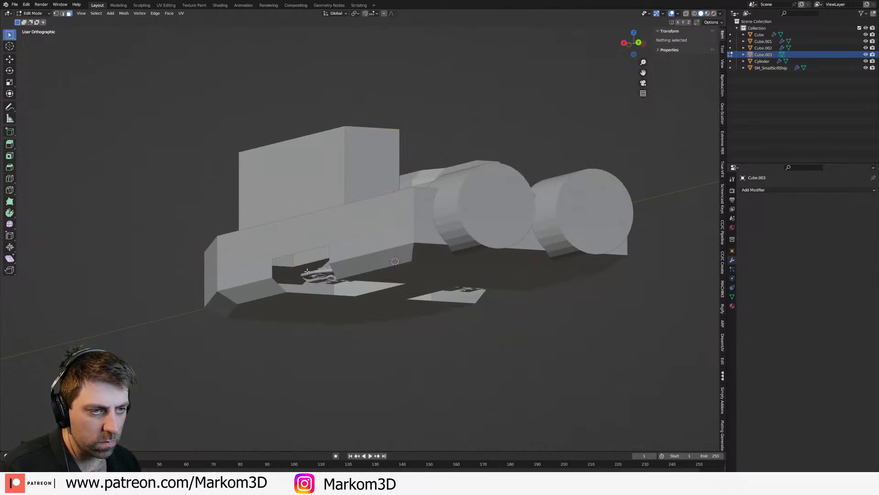
key("ctrl+z")
Step: Raise the block's bottom face along Z to make the block about 9.6 m tall
middle_click_drag(300, 302, 308, 304)
key("g")
key("z")
left_click(362, 334)
middle_click_drag(361, 334, 369, 271)
key("Tab")
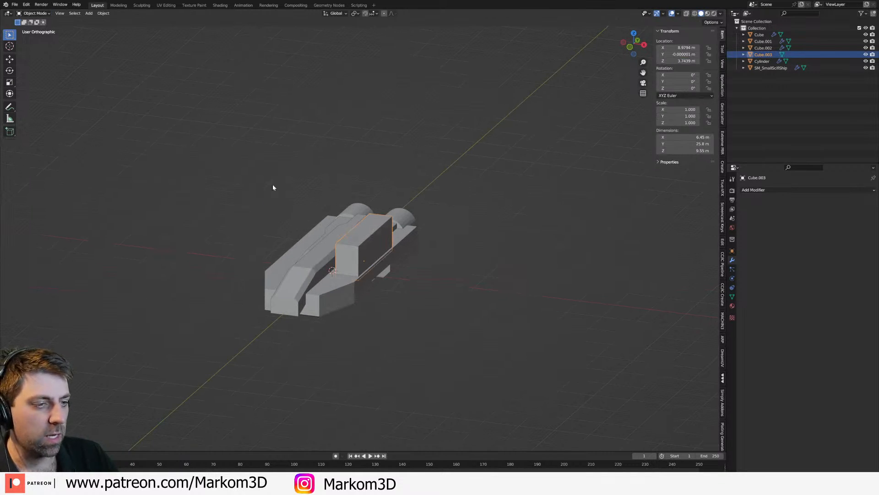
Step: Import the character MyMainMan.Fbx from the CC4Testing folder with the CC/iC Pipeline add-on
left_click(14, 4)
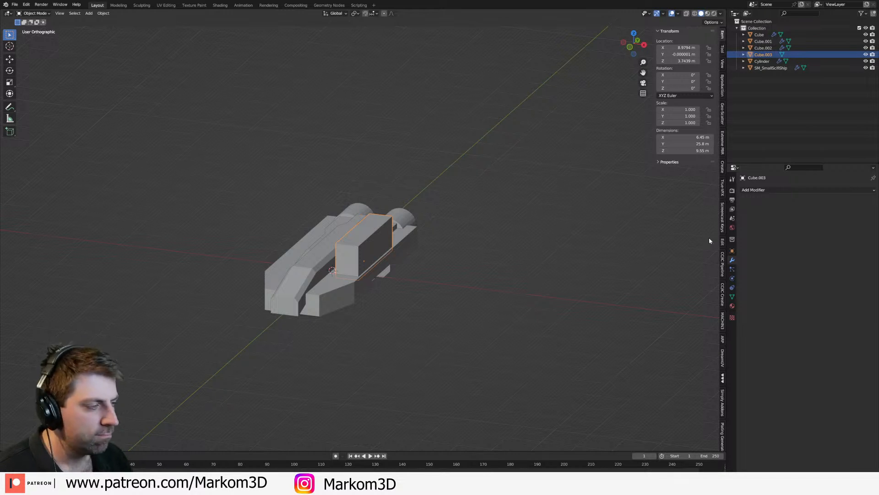
left_click(719, 261)
left_click(722, 263)
left_click(722, 299)
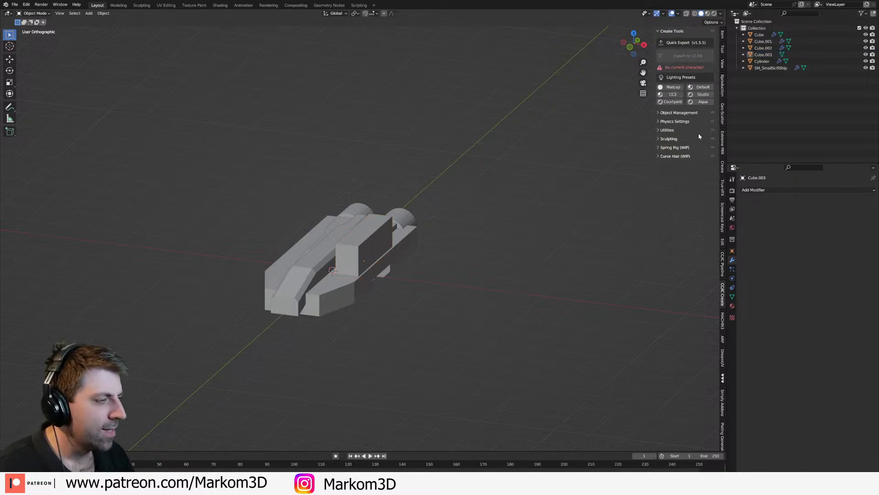
left_click(722, 265)
left_click(687, 85)
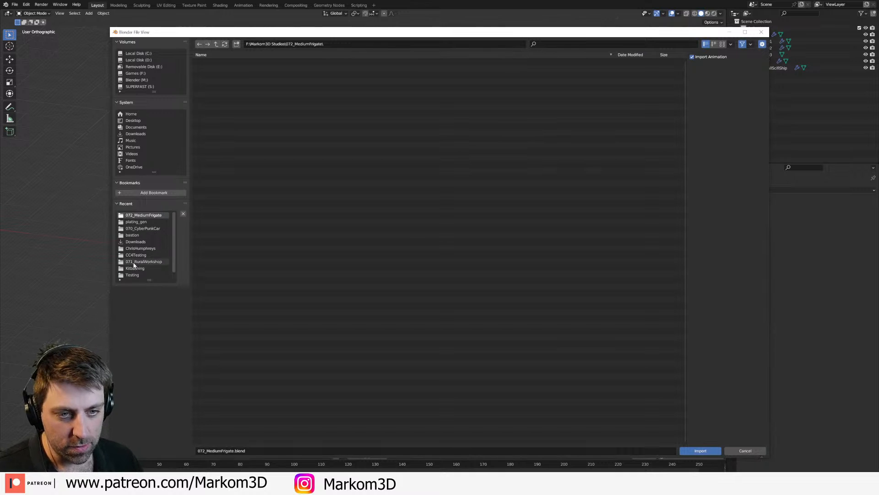
scroll(134, 266, "down", 1)
left_click(136, 248)
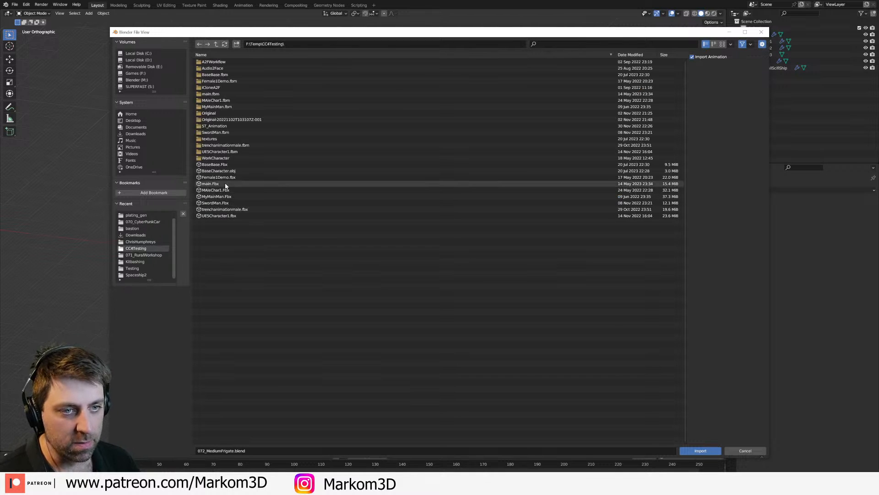
double_click(229, 196)
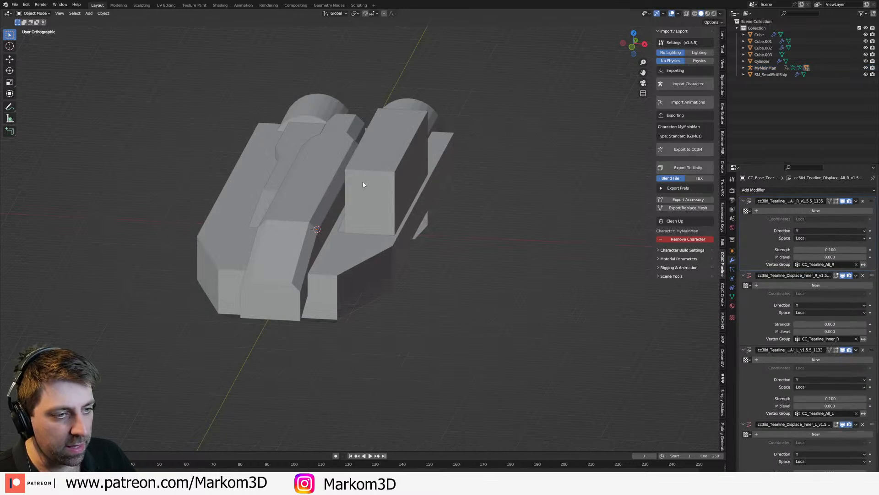
Step: Switch the viewport to wireframe shading and select all parts of the imported character
key("z")
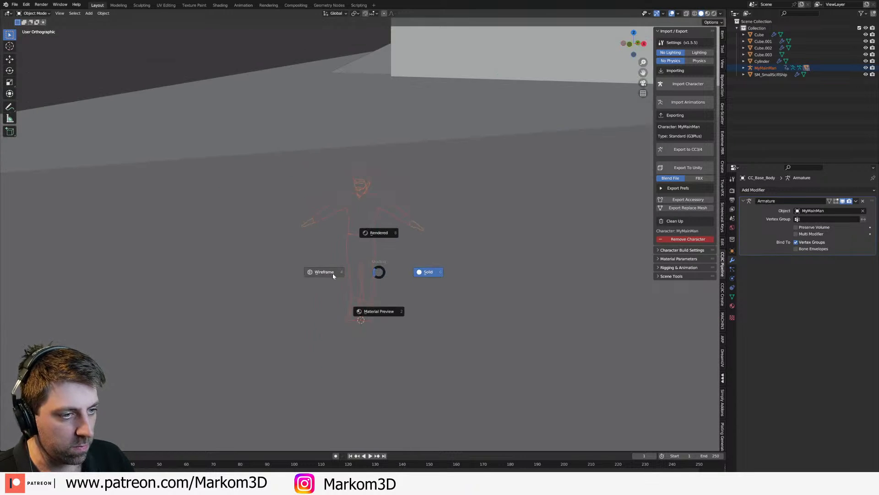
left_click(333, 276)
left_click(422, 236, "shift")
left_click(423, 237, "shift")
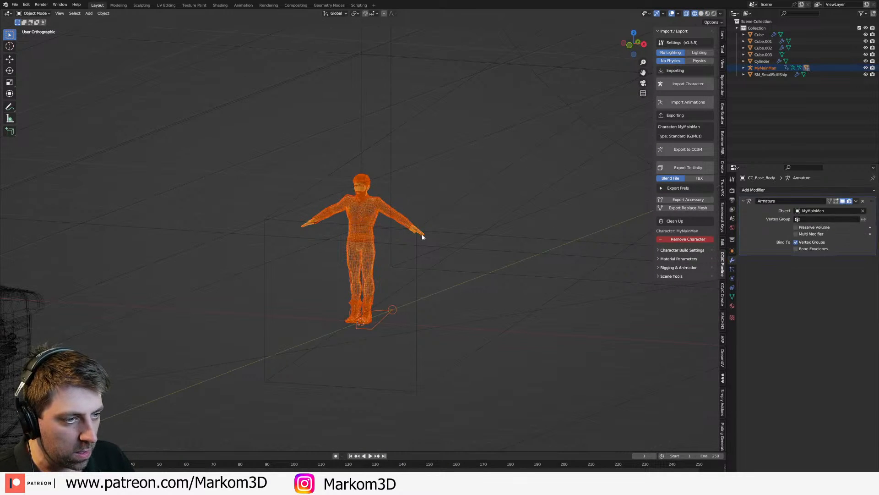
left_click(422, 234, "shift")
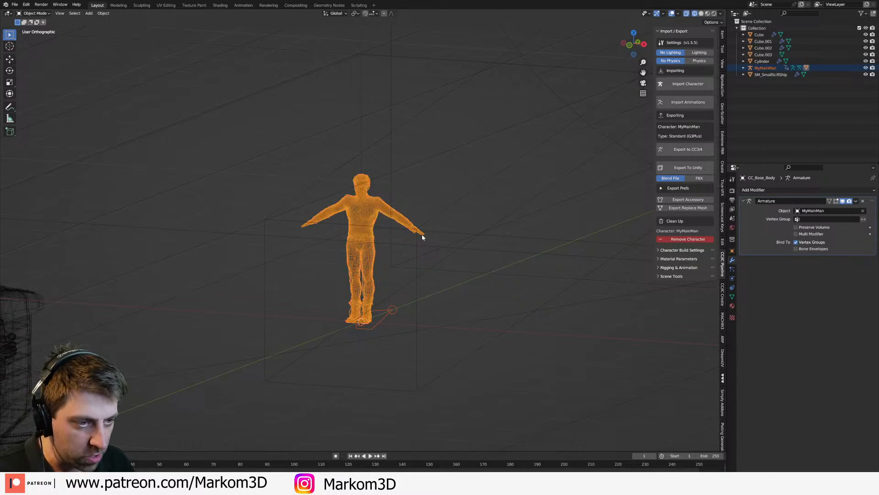
Step: Move the selected character into a new collection named Character and make the ship's collection active
key("m")
left_click(380, 335)
type("Character")
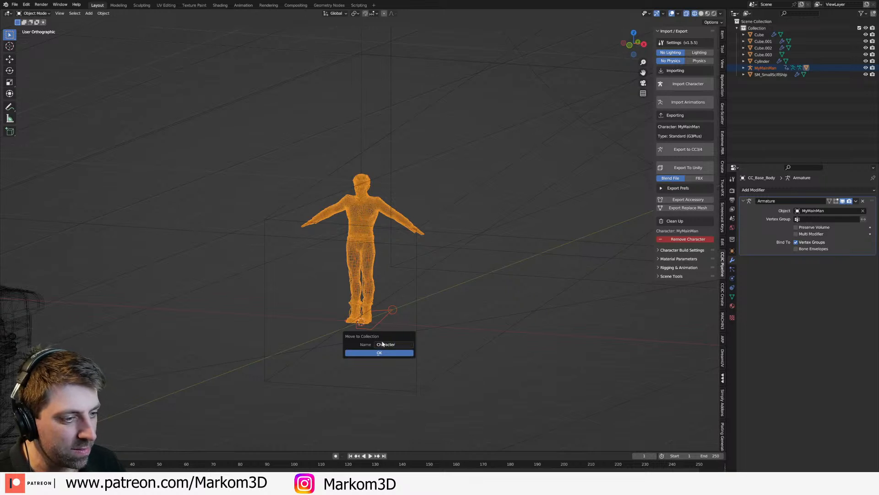
left_click(380, 352)
left_click(763, 29)
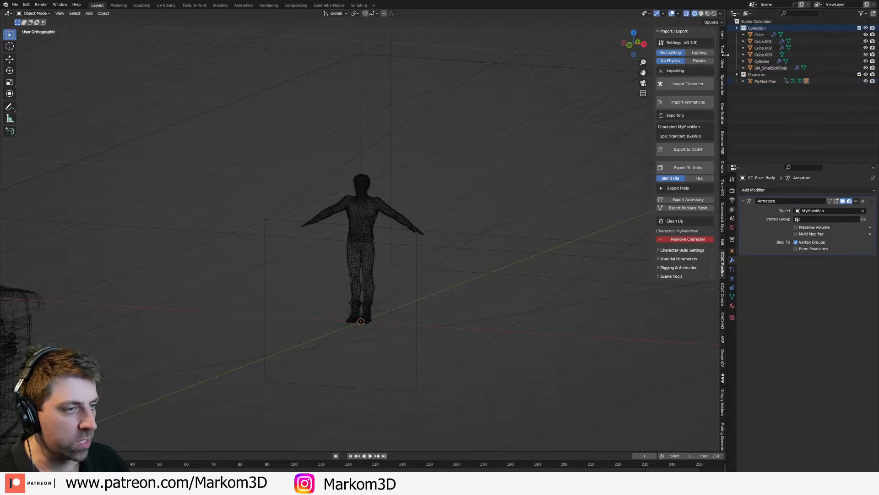
Step: Move the character rig in front view beside the parked small ship, to about X 4.35 m and Z -2.25 m
left_click(385, 321)
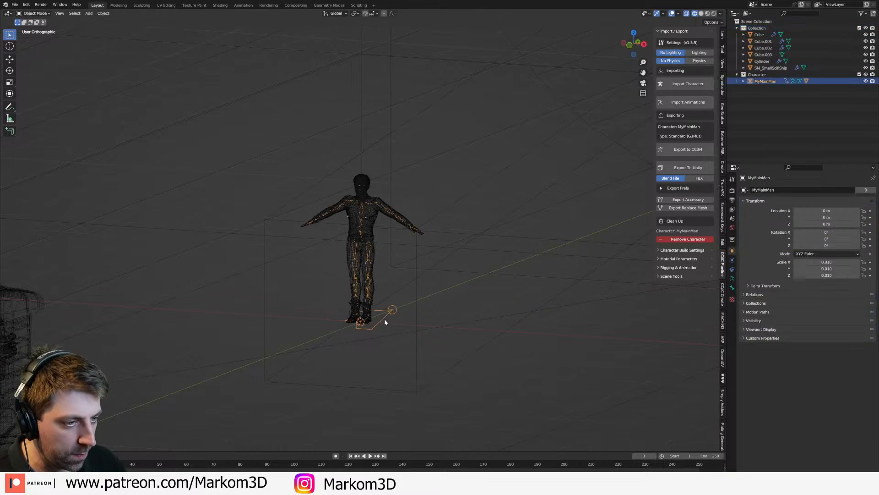
key("KP_1")
scroll(384, 321, "down", 7)
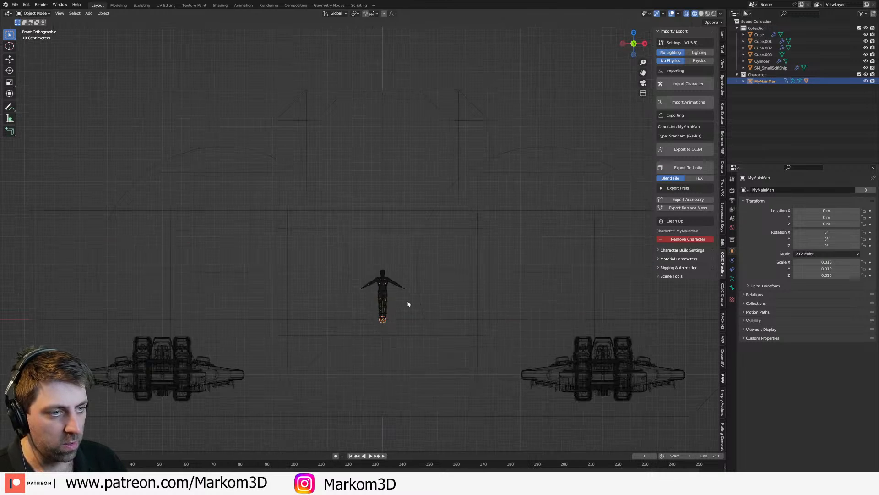
key("g")
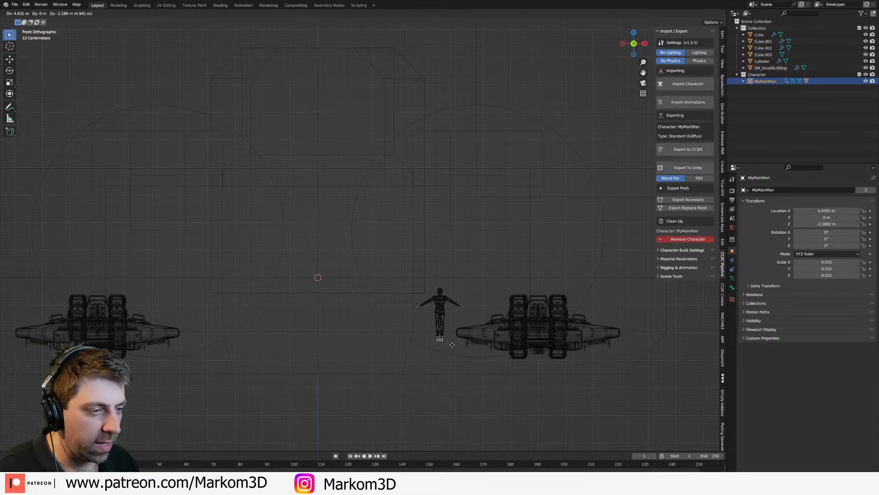
left_click(449, 331)
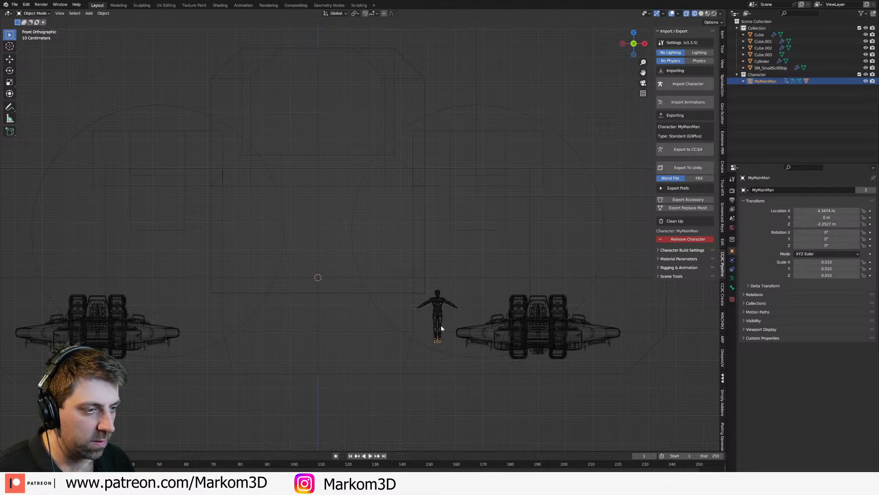
Step: Add a Decimate modifier to the character's body mesh and set its ratio to 0.1
scroll(383, 326, "up", 6)
left_click(371, 285)
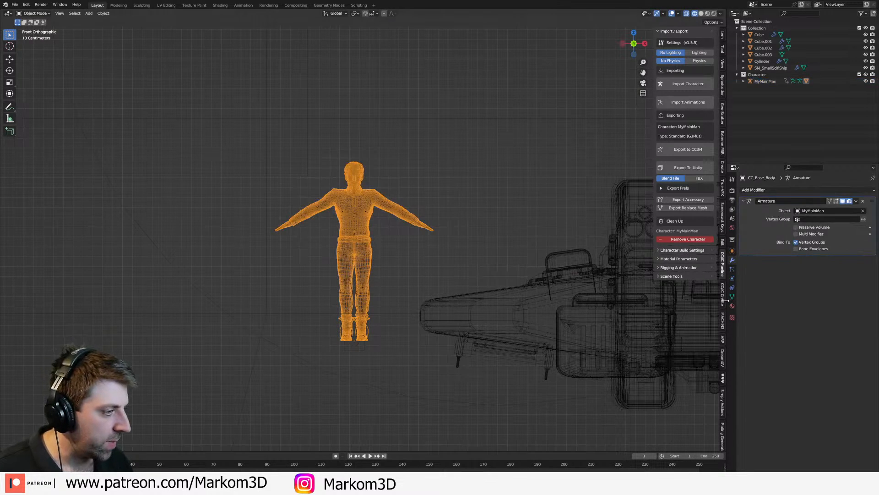
left_click(774, 190)
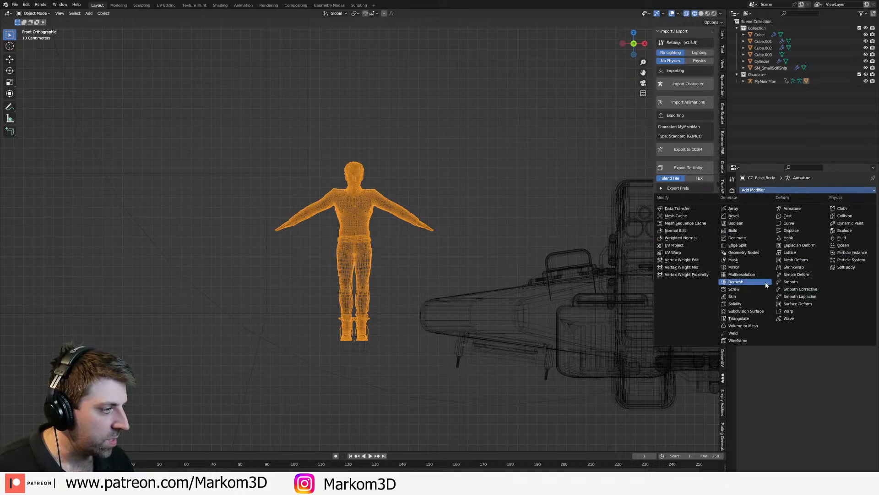
left_click(737, 237)
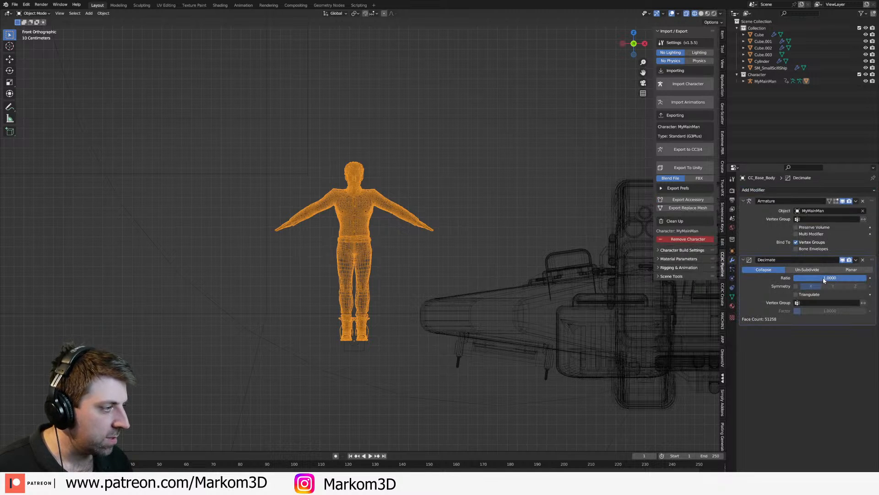
left_click(823, 278)
type(".1")
key("Return")
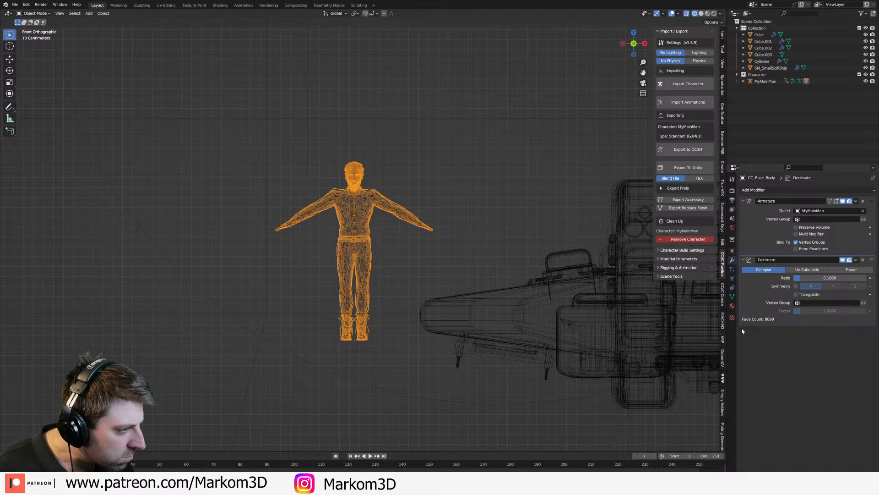
Step: Delete all shape keys from the body mesh and apply its Decimate modifier
left_click(733, 297)
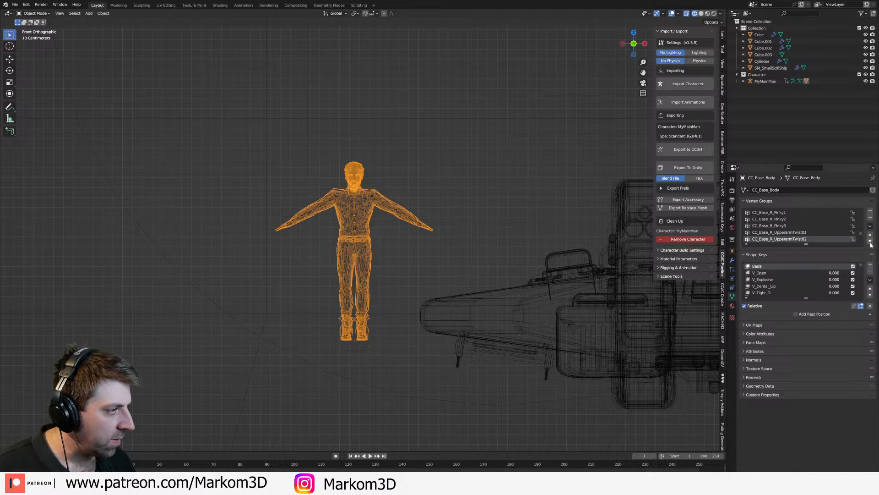
left_click(870, 279)
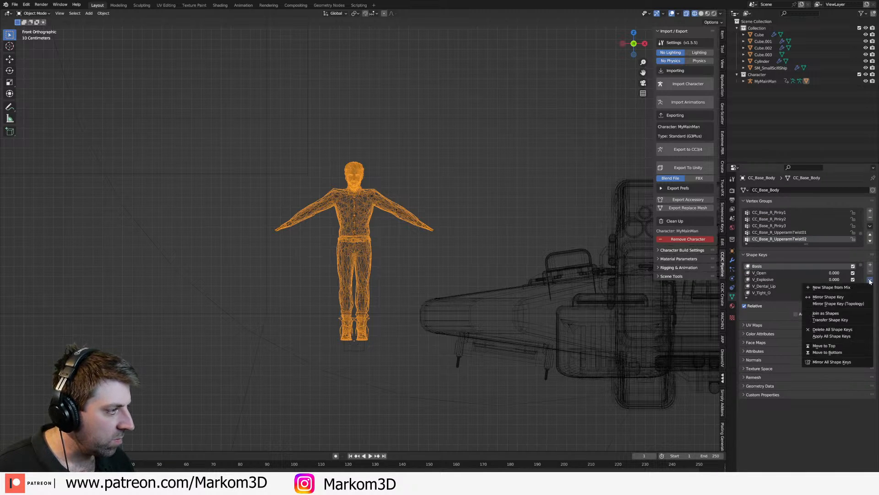
left_click(855, 331)
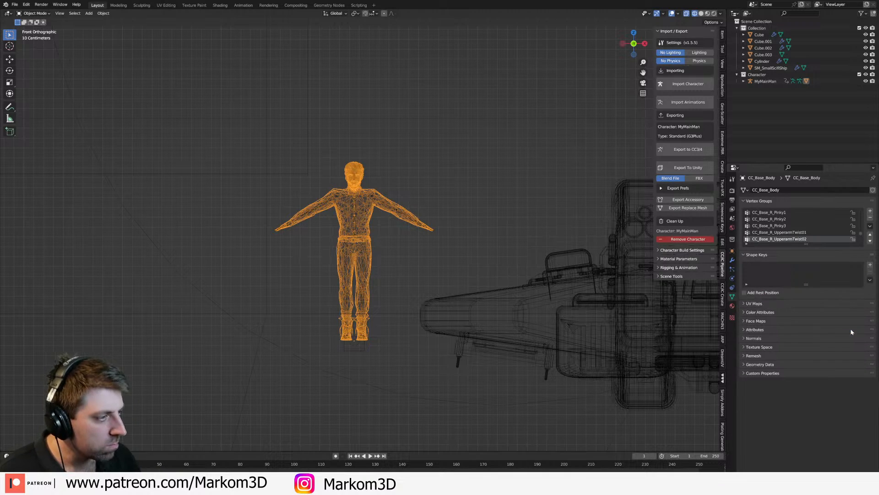
left_click(732, 259)
key("ctrl+a")
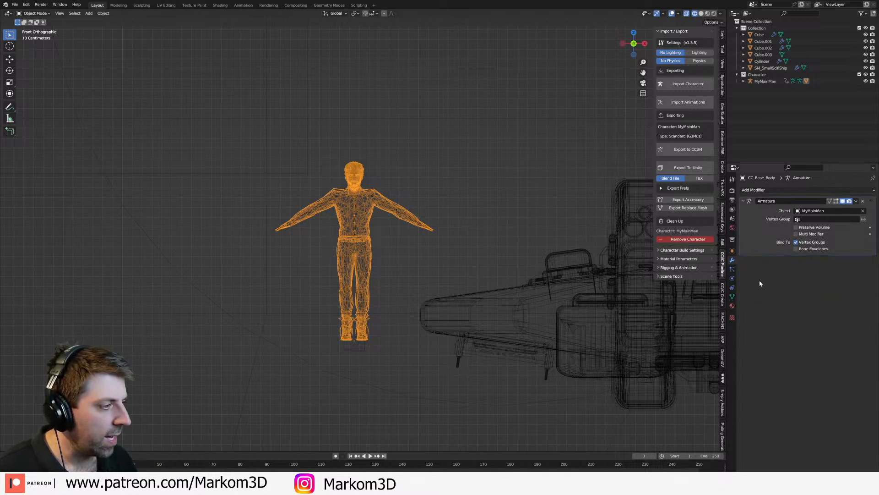
Step: Select the character's armature together with its body and duplicate them 3 m up along Z
left_click(765, 81)
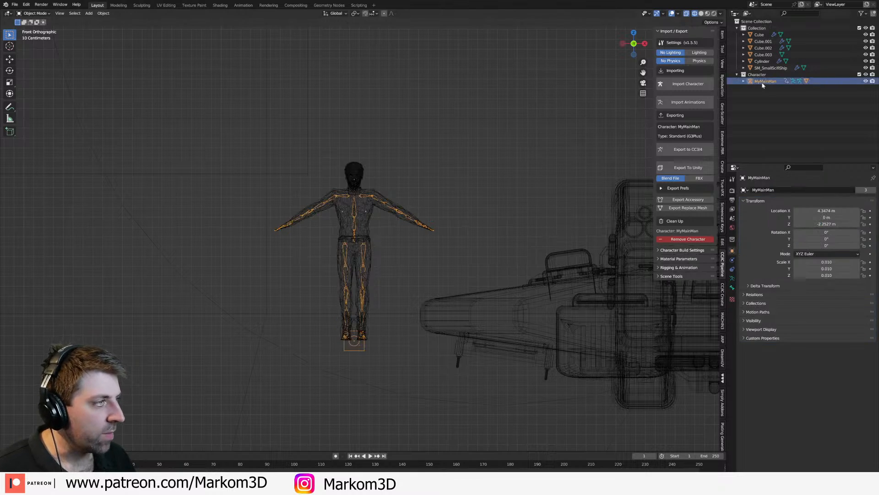
left_click(361, 337)
left_click(363, 351, "shift")
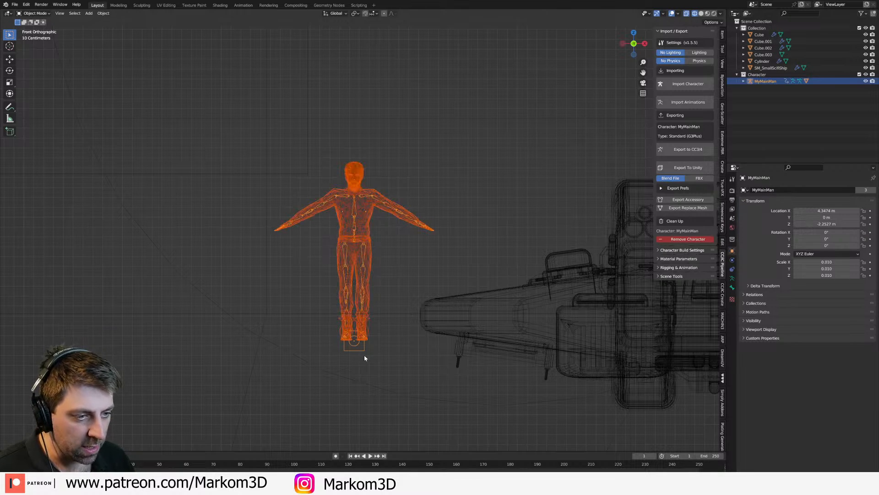
key("KP_7")
key("KP_3")
key("KP_1")
scroll(328, 370, "down", 6)
scroll(383, 256, "down", 4)
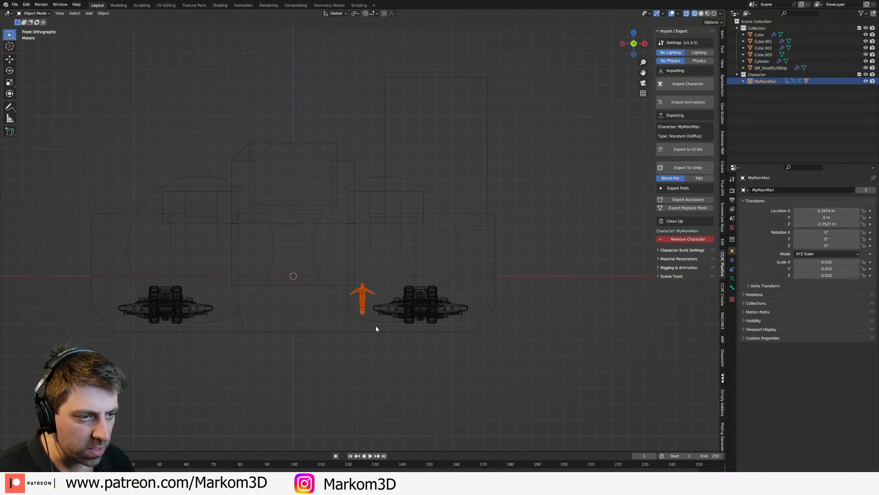
key("shift+d")
key("z")
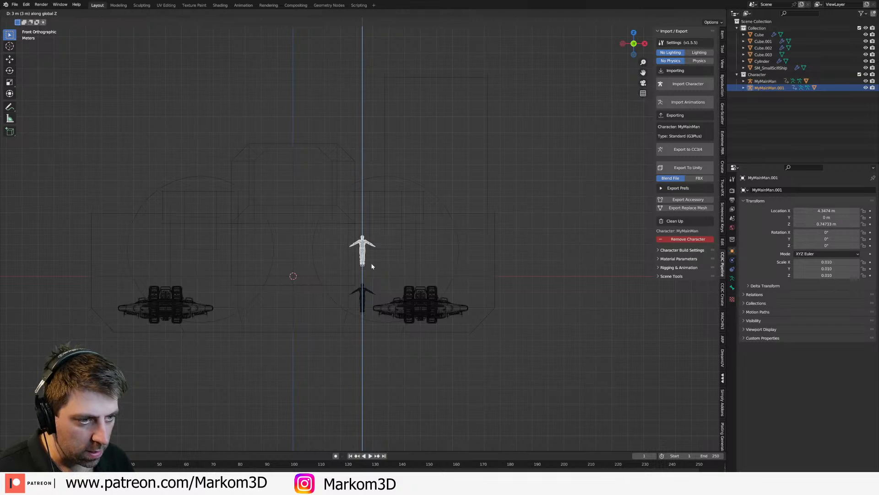
left_click(370, 257)
Step: Set the Z location of the duplicated character rig to 0 m and of the original rig to -2.5 m
left_click(722, 34)
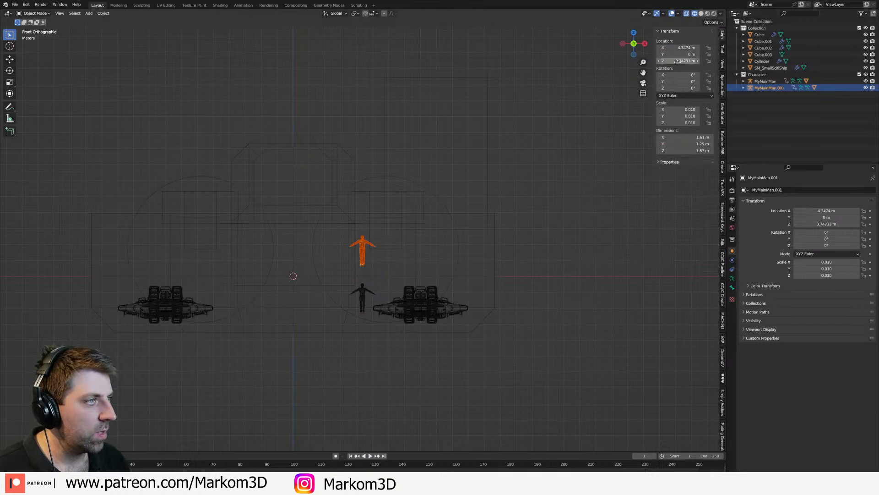
key("BackSpace")
scroll(405, 228, "up", 4)
left_click(369, 235)
double_click(679, 61)
key("BackSpace")
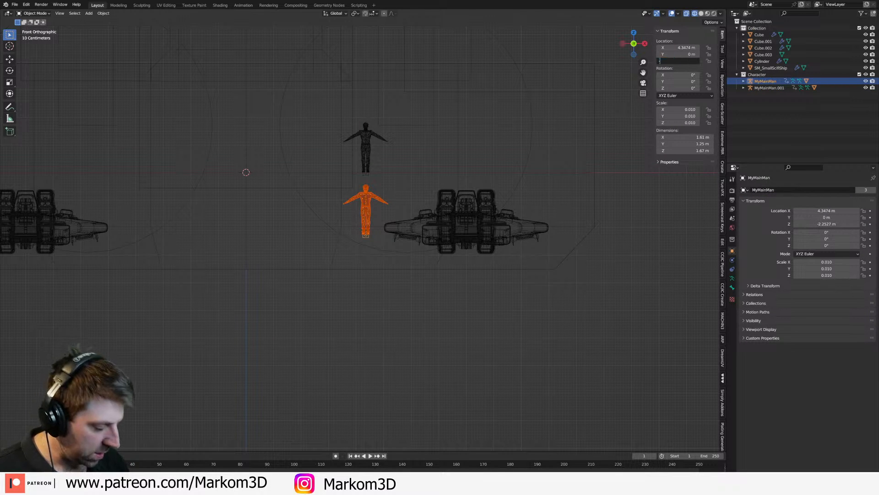
key("Return")
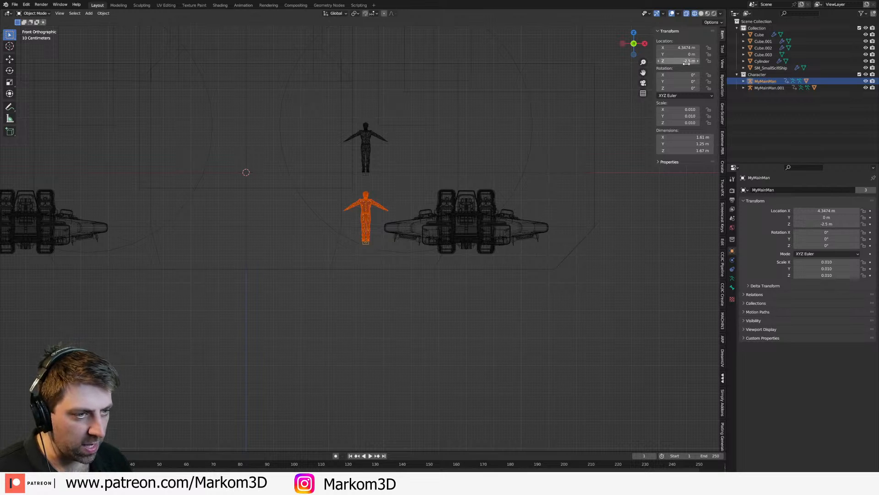
Step: Select the upper character's body and armature and duplicate them 3 m up along Z
scroll(359, 188, "down", 2)
middle_click_drag(370, 163, 383, 235, "shift")
left_click(359, 219)
left_click(359, 210)
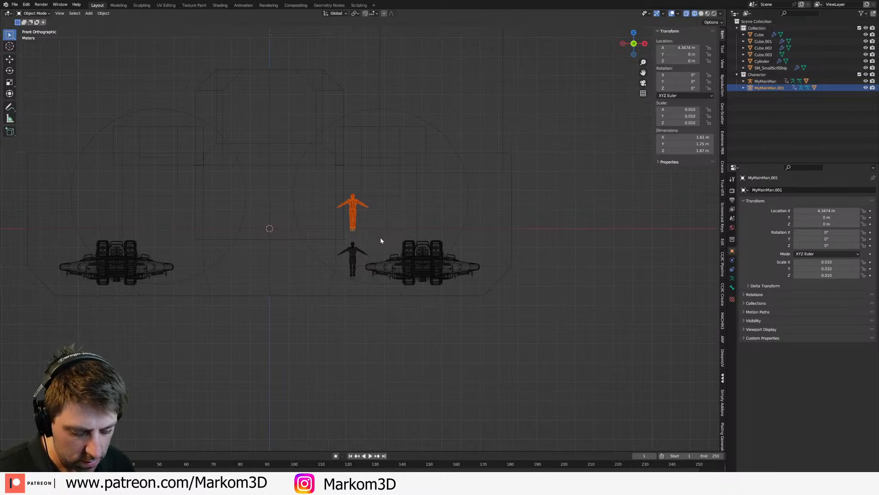
key("shift+d")
key("z")
key("Return")
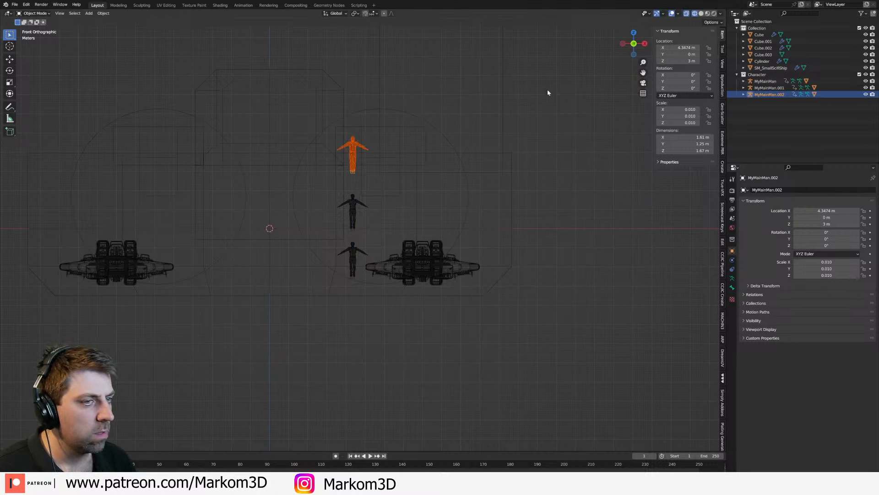
Step: Duplicate the topmost character twice more along Z in 3 m steps, placing the copies at Z 6 m and 9 m
middle_click_drag(506, 141, 422, 198, "shift")
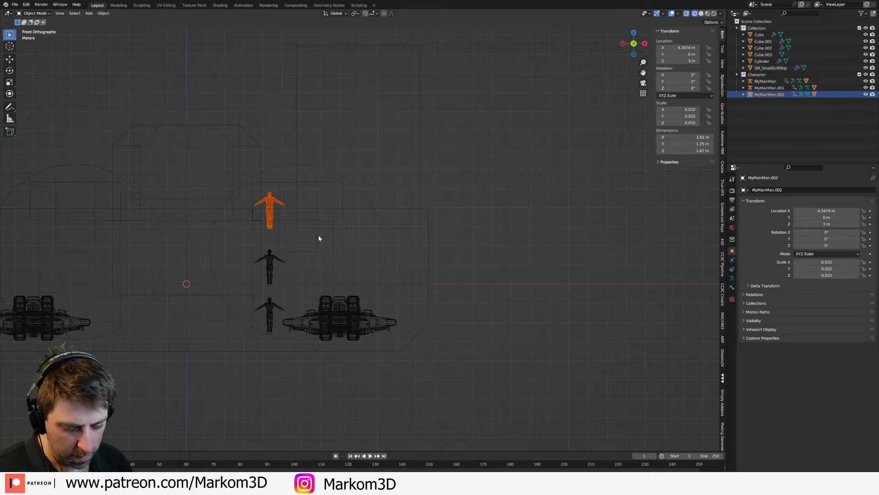
key("shift+d")
key("z")
key("Return")
key("shift+d")
key("z")
key("Return")
scroll(320, 187, "down", 2)
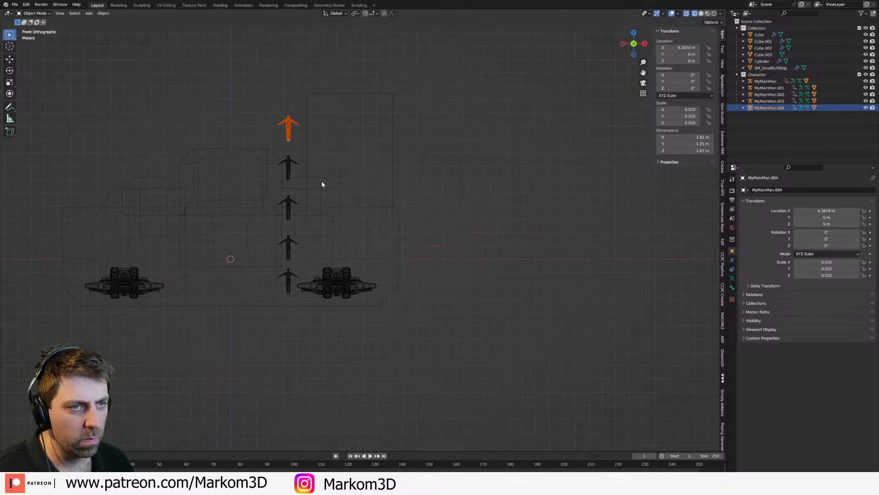
left_click(289, 139)
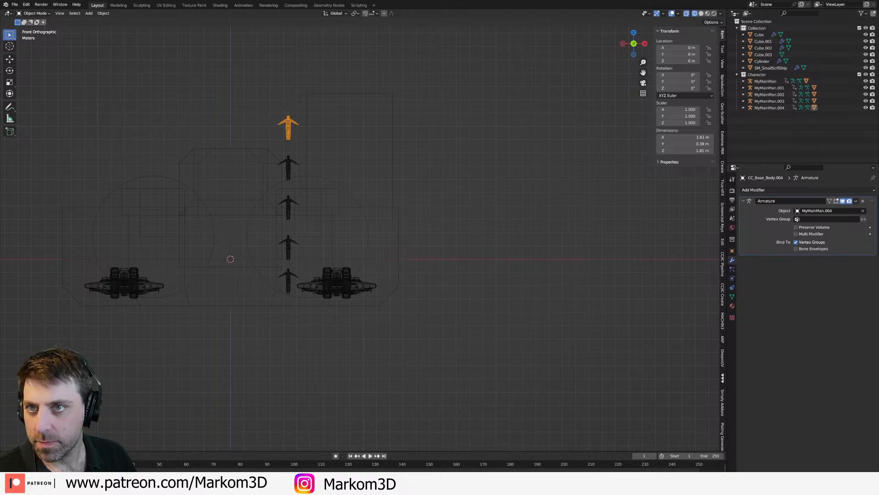
Step: Switch to the browser and examine the Captain Harlock Arcadia image results, enlarging the green Hasegawa model kit, and return to Blender
key("alt+Tab")
left_click(90, 68)
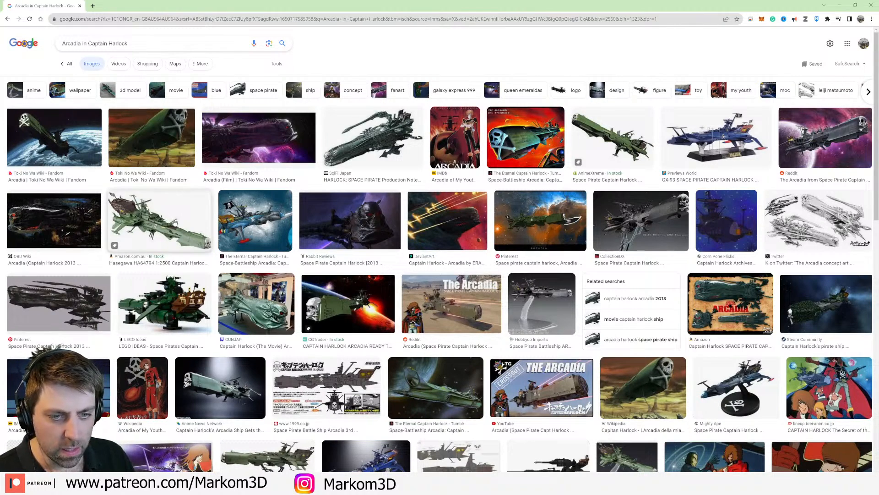
scroll(187, 234, "down", 2)
scroll(280, 227, "up", 2)
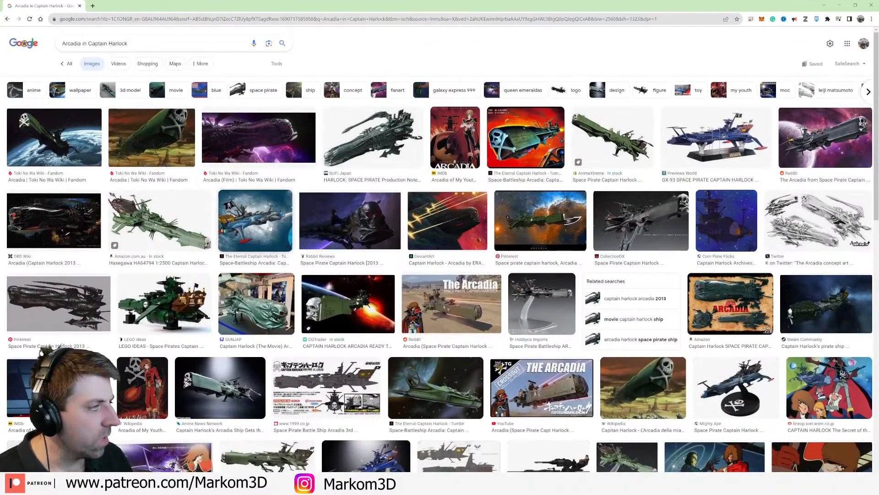
left_click(161, 220)
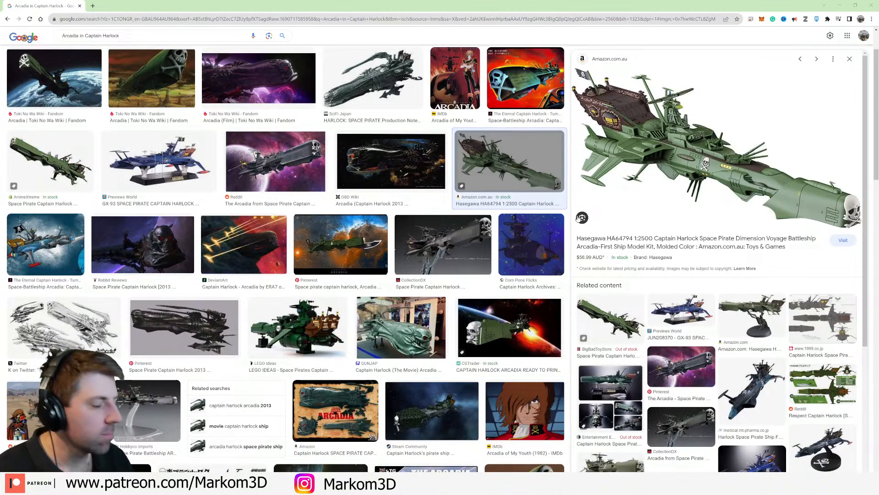
left_click(839, 9)
Step: Switch the viewport to solid shading and select the tall superstructure block on the hull
middle_click_drag(258, 298, 307, 281)
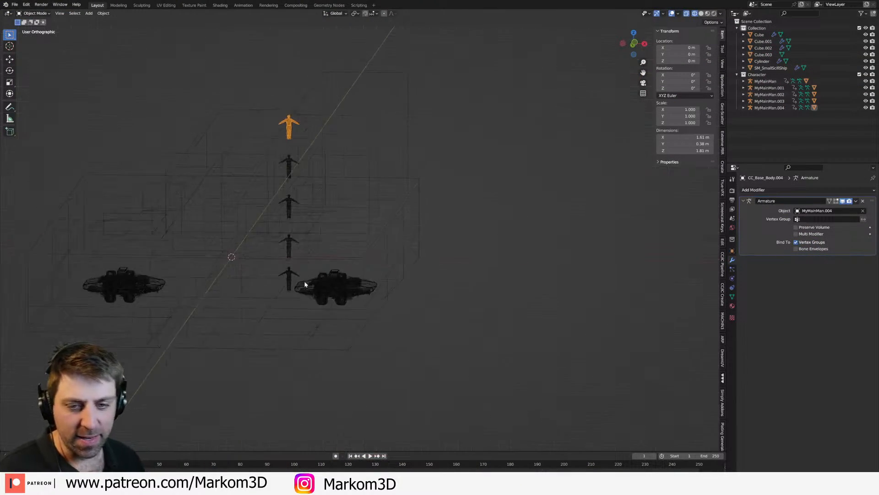
middle_click_drag(283, 307, 291, 299)
key("KP_3")
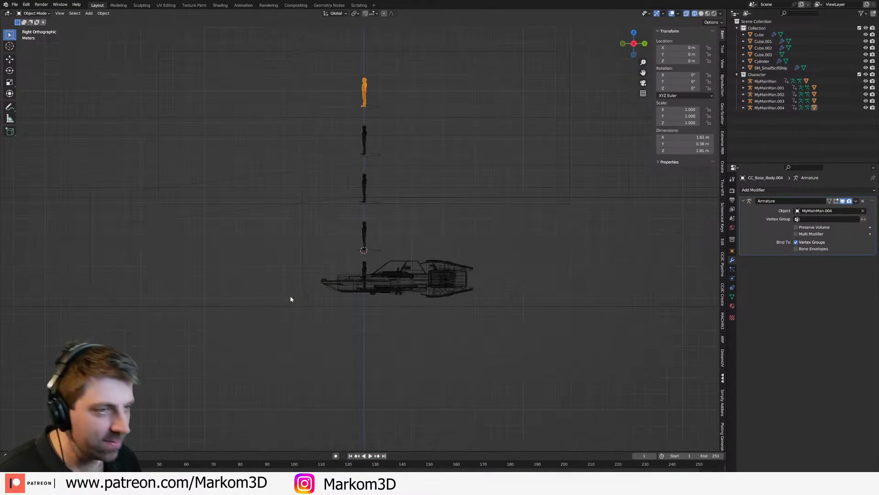
mouse_move(379, 242)
middle_mouse_down("shift")
mouse_move(269, 322)
mouse_move(283, 310)
mouse_move(397, 304)
mouse_move(347, 285)
middle_mouse_up("shift")
key("z")
left_click(252, 307)
key("z")
left_click(331, 310)
left_click(381, 275)
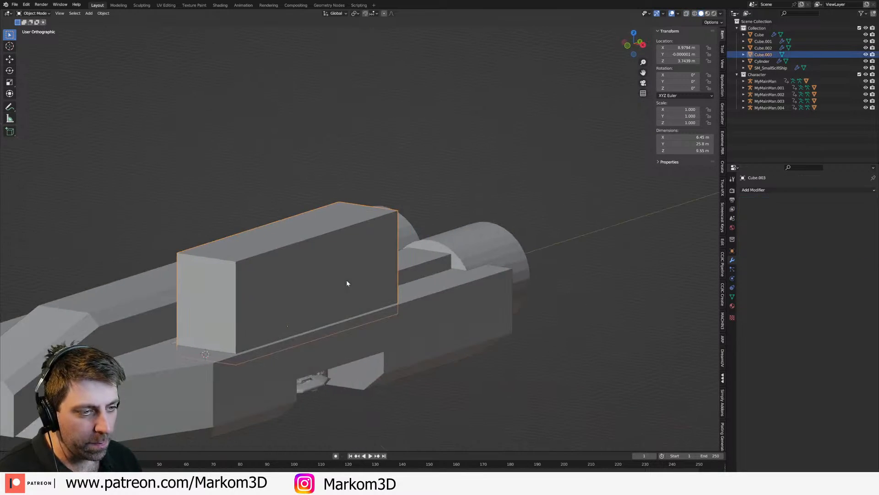
Step: Scale the superstructure block's mesh down along Y in the wireframe side view until its length roughly matches its height
key("Tab")
key("KP_3")
key("z")
left_click(356, 290)
key("z")
left_click(307, 288)
key("s")
key("x")
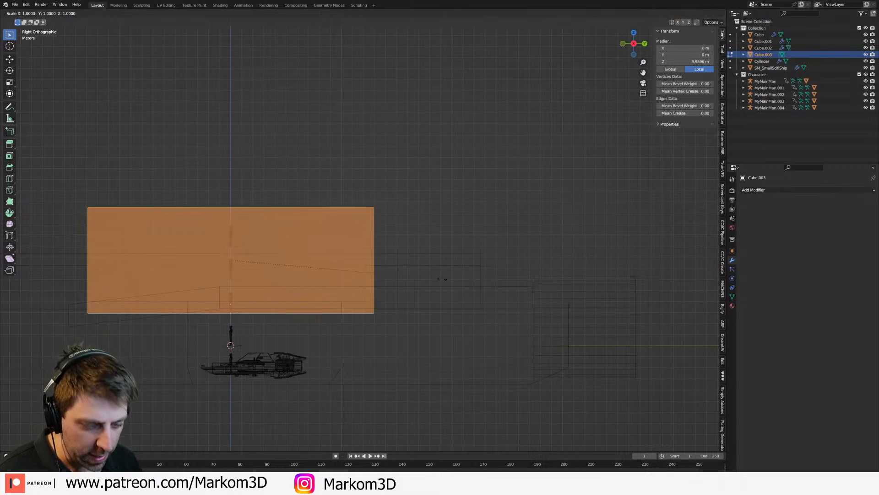
key("y")
left_click(311, 272)
Step: Lower the superstructure block's mesh about 0.8 m along Z and return to solid shading in object mode
middle_click_drag(260, 267, 358, 252, "shift")
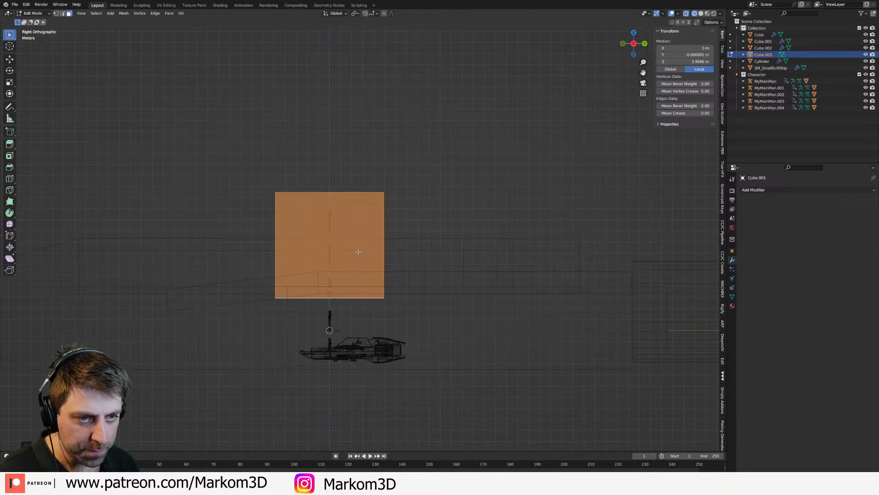
key("g")
key("z")
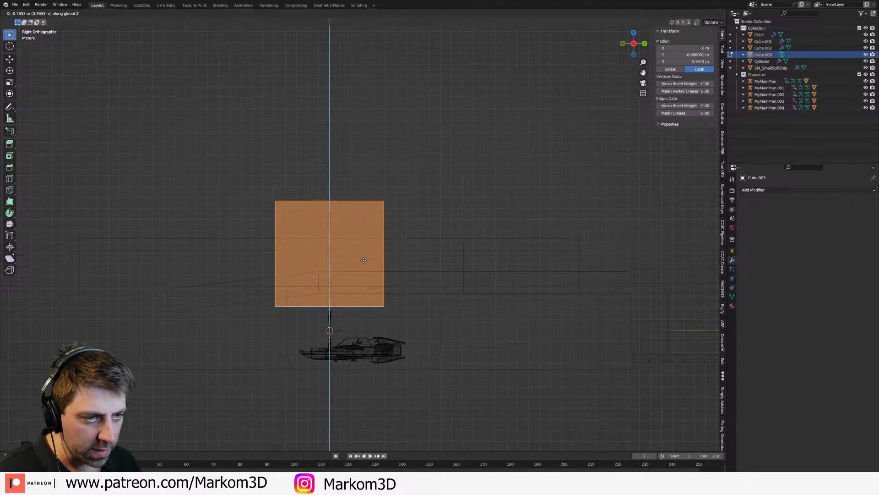
left_click(365, 259)
mouse_move(318, 249)
middle_mouse_down("shift")
mouse_move(454, 266)
mouse_move(415, 260)
middle_mouse_up("shift")
key("z")
left_click(412, 253)
scroll(453, 265, "down", 2)
key("Tab")
Step: Move the front end face of the raised central spine within the YZ plane to reshape its nose
left_click(205, 309)
middle_click_drag(205, 309, 233, 329)
key("Tab")
left_click(260, 331)
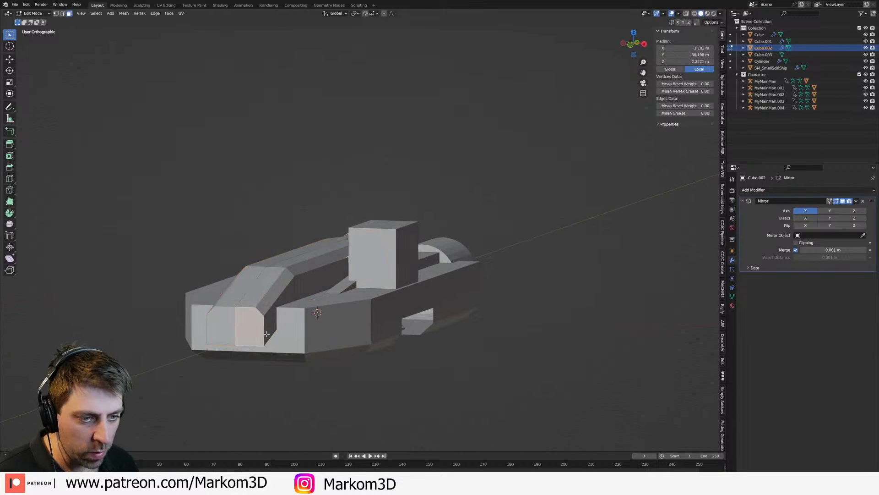
key("g")
key("shift+x")
left_click(280, 316)
scroll(281, 316, "down", 1)
key("Tab")
Step: Select the main hull and examine the whole ship's proportions from the side
middle_click_drag(281, 316, 393, 341)
left_click(393, 340)
middle_click_drag(454, 321, 243, 362)
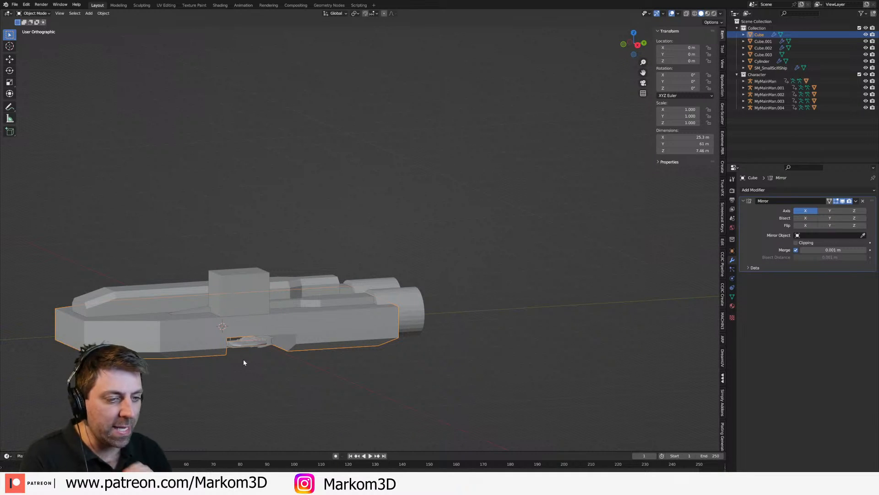
Step: Add a cylinder at the world origin and scale its mesh by 0.5 in X and Y, excluding Z
middle_click_drag(243, 362, 415, 340)
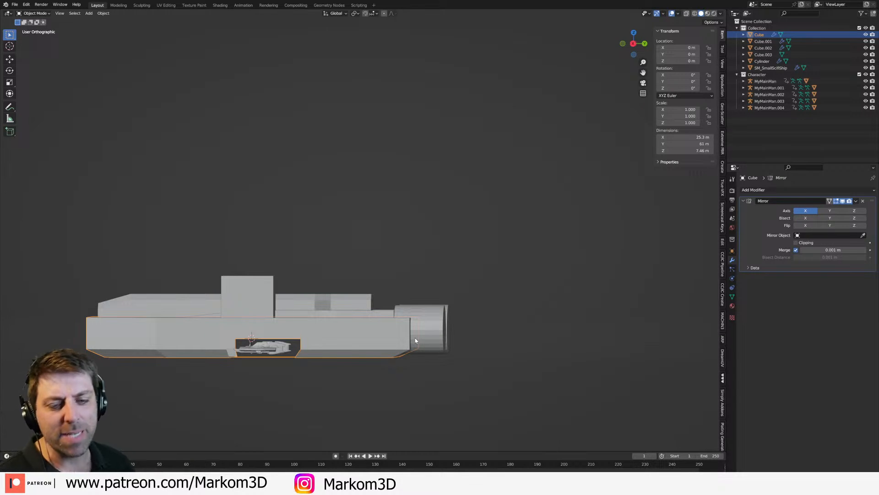
key("KP_7")
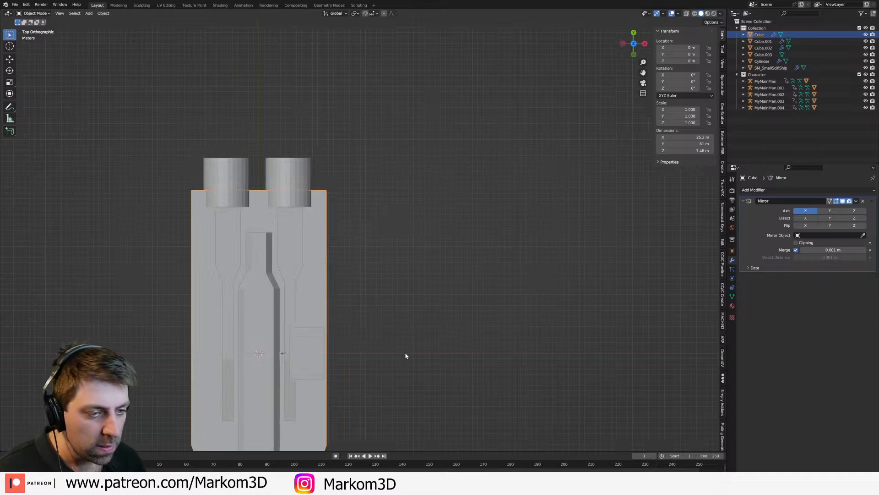
key("shift+a")
mouse_move(387, 353)
left_click(448, 208)
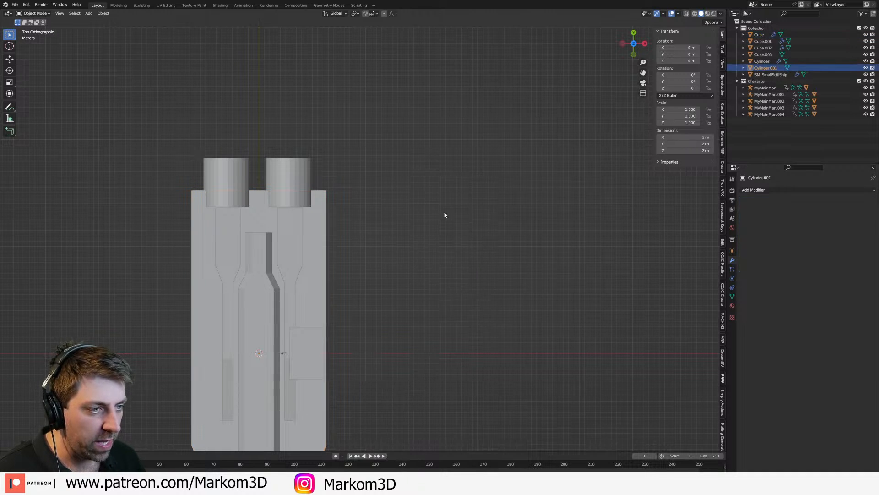
key("Tab")
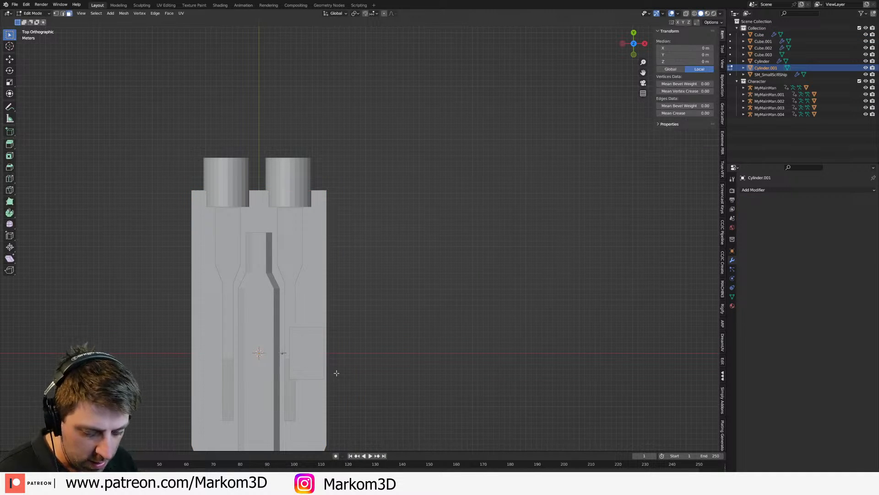
key("s")
key("shift+z")
type(".5")
key("Return")
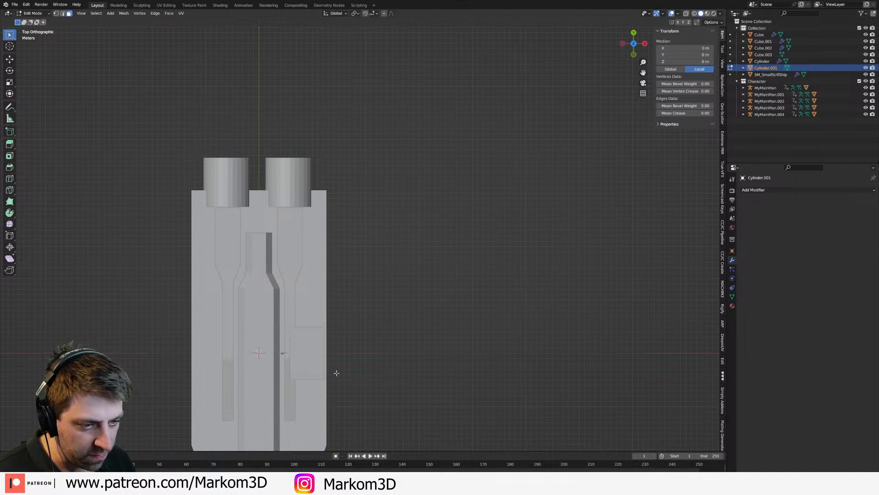
Step: Move the cylinder under the hull's rear side, to about X 9.82 m, Y 22 m and Z -3.95 m, as a landing leg
key("Tab")
key("g")
left_click(328, 247)
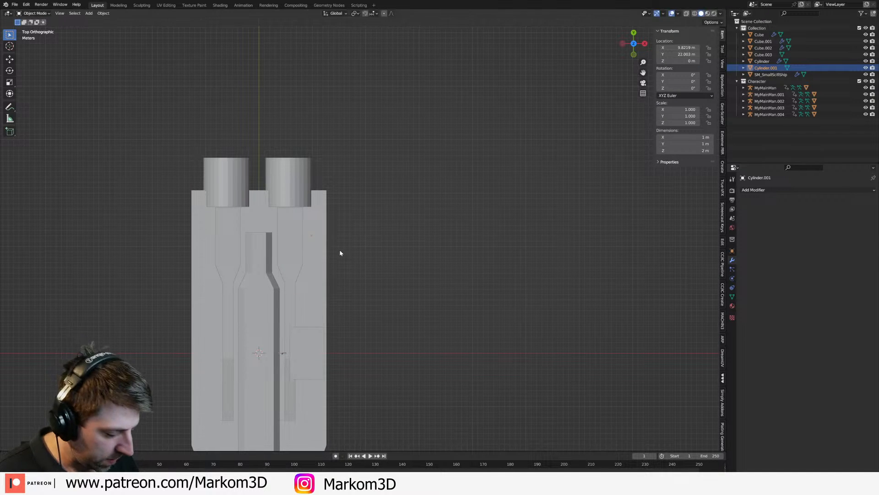
key("KP_3")
middle_click_drag(355, 283, 370, 204, "shift")
key("g")
key("z")
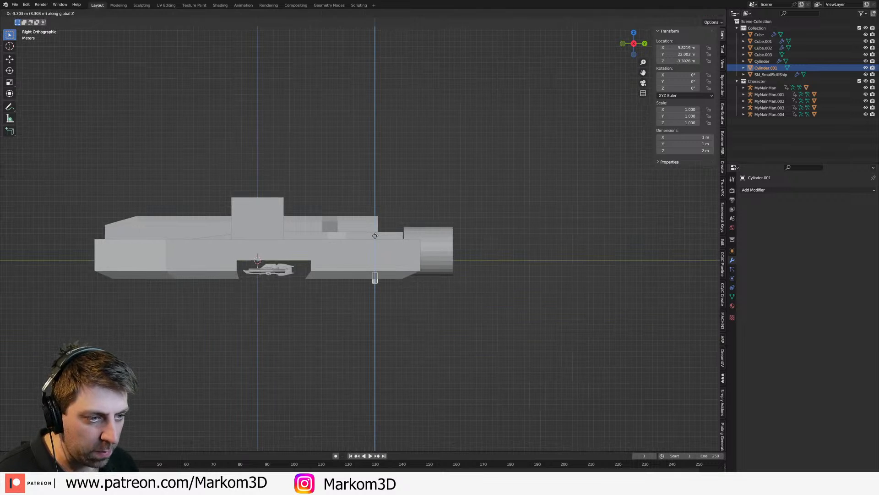
left_click(375, 239)
scroll(435, 274, "up", 4)
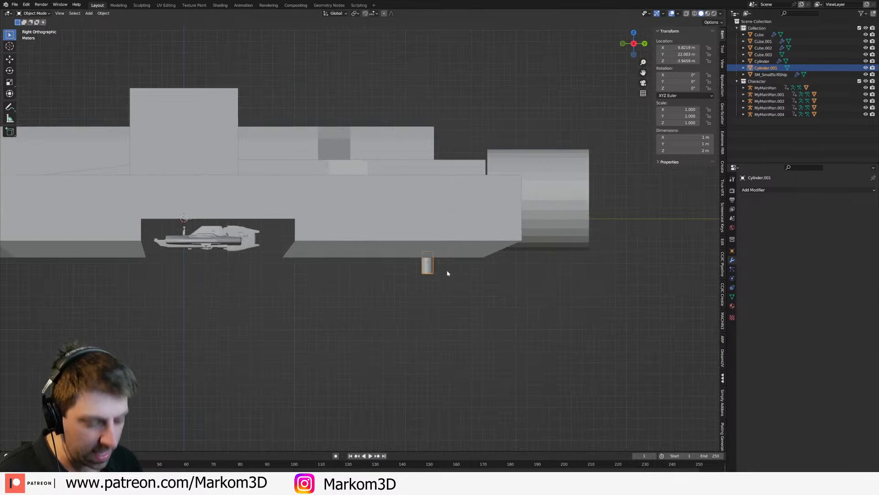
key("shift+d")
right_click(516, 272)
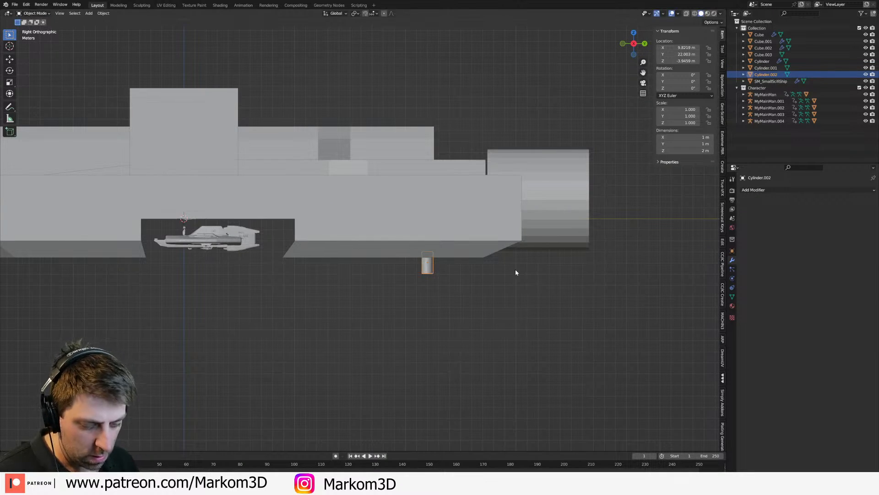
key("ctrl+z")
Step: Duplicate the leg's mesh about 1.28 m toward the nose along Y in Edit Mode and select both cylinders
key("Tab")
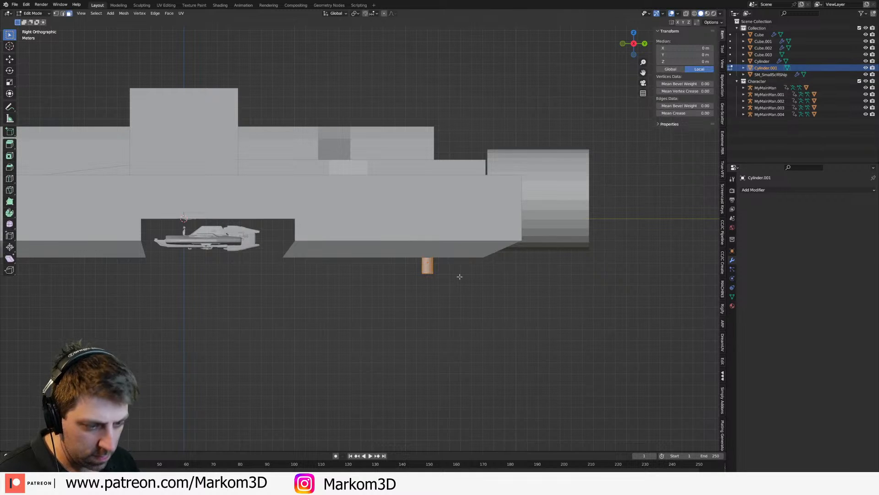
key("shift+d")
key("y")
left_click(445, 275)
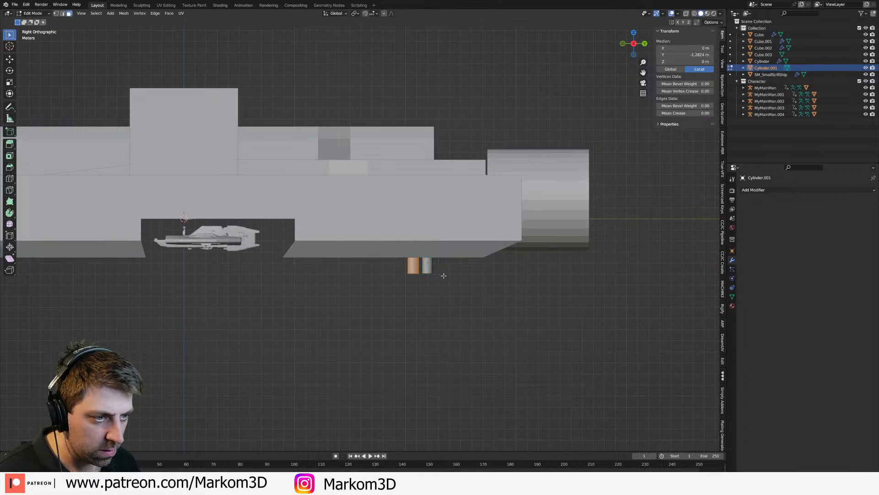
key("ctrl+l")
scroll(434, 281, "down", 2)
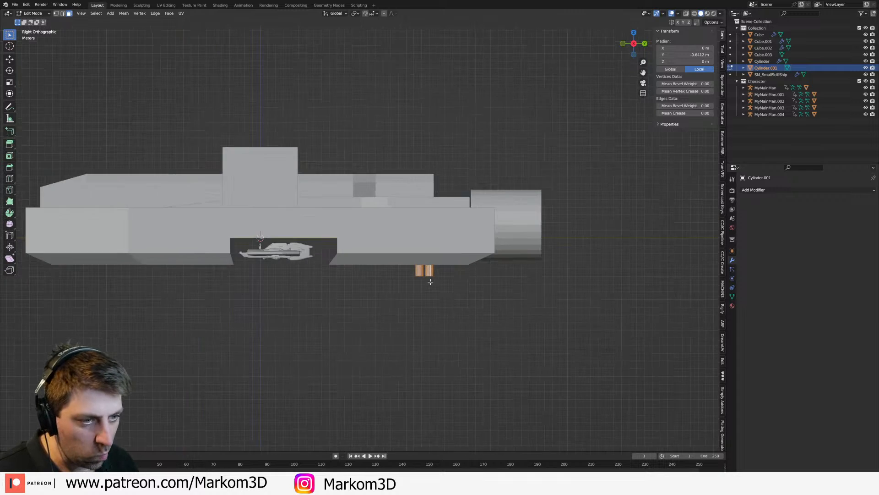
Step: Duplicate the rear cylinder pair forward along Y to just ahead of the hangar opening
middle_click_drag(431, 281, 504, 268, "shift")
key("shift+d")
key("y")
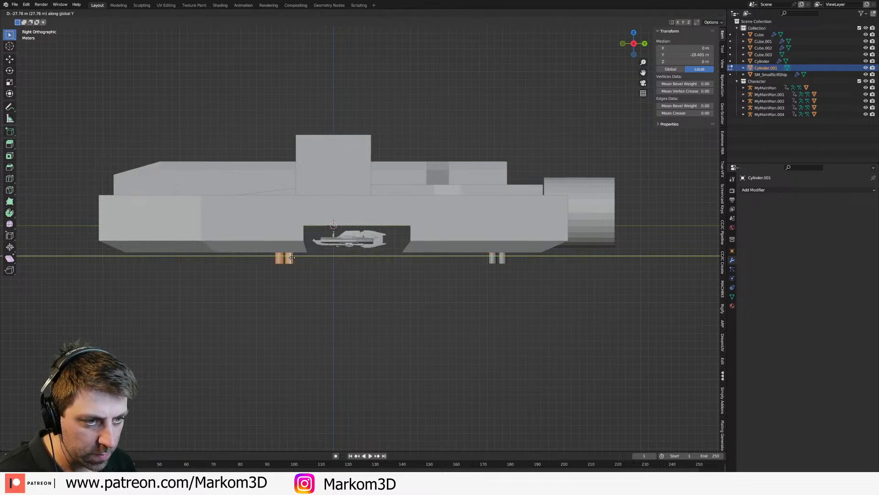
left_click(321, 267)
Step: Duplicate the middle cylinder pair forward along Y to beneath the ship's nose
key("shift+d")
key("y")
key("r")
right_click(326, 264)
key("t")
key("g")
key("y")
left_click(238, 282)
Step: Move the front cylinder pair inward in the wireframe top view so it sits within the tapered nose, at local X about -3.79 m
key("KP_7")
key("z")
left_click(184, 282)
middle_click_drag(321, 231, 394, 49, "shift")
scroll(463, 285, "up", 3)
key("g")
left_click(413, 300)
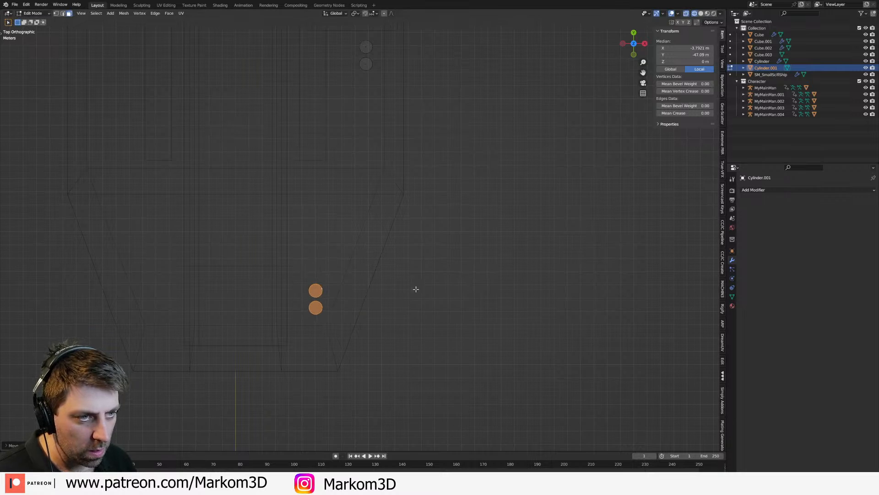
scroll(426, 298, "down", 4)
middle_click_drag(430, 297, 417, 257)
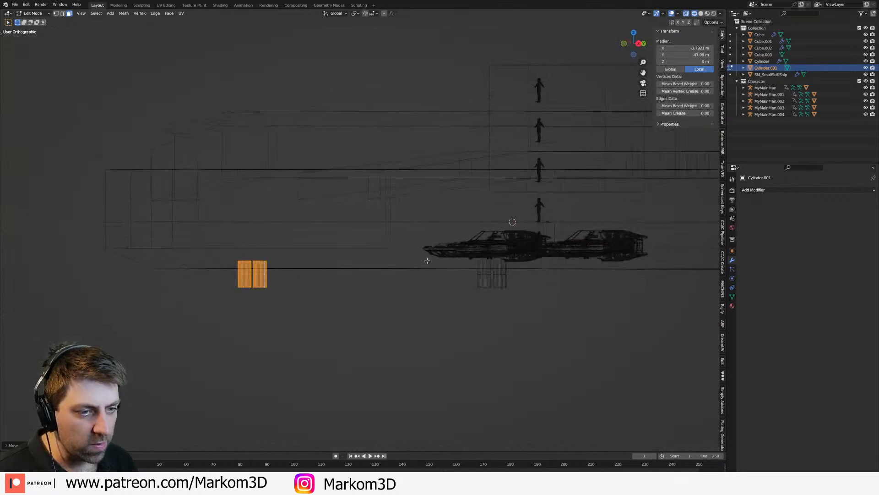
Step: Add a Mirror modifier on X to the leg cylinders with Cube.002 as mirror object, and return to solid shading
key("Tab")
left_click(787, 189)
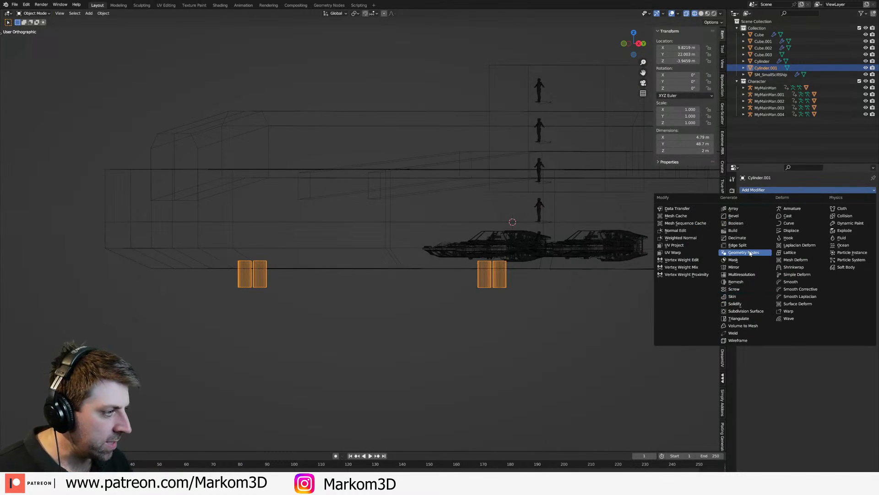
left_click(742, 267)
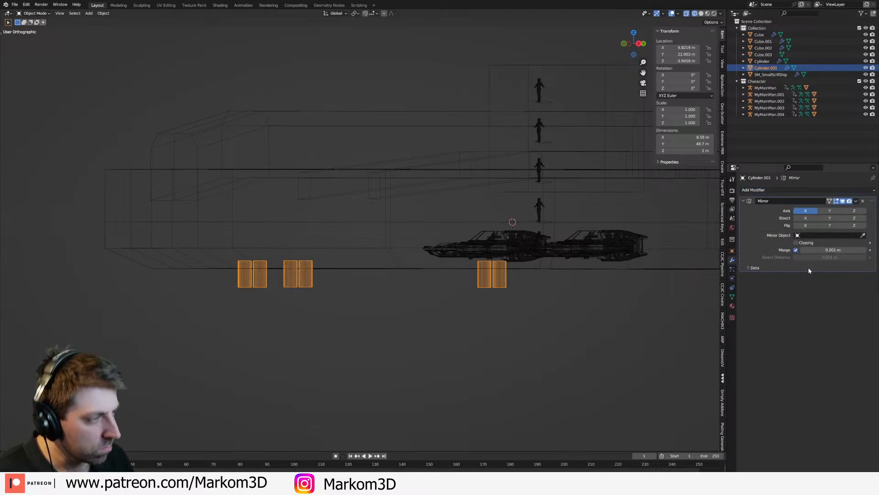
middle_click_drag(381, 282, 405, 290)
key("z")
left_click(452, 290)
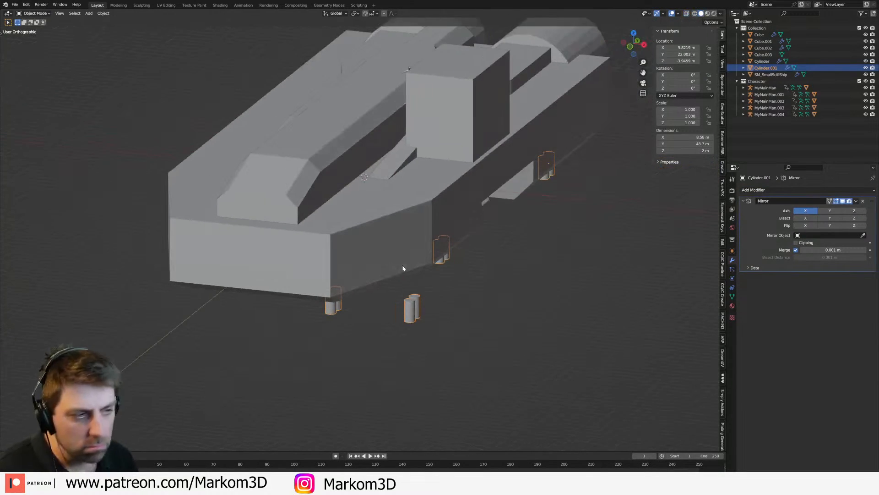
left_click(312, 120)
middle_click_drag(312, 120, 438, 331)
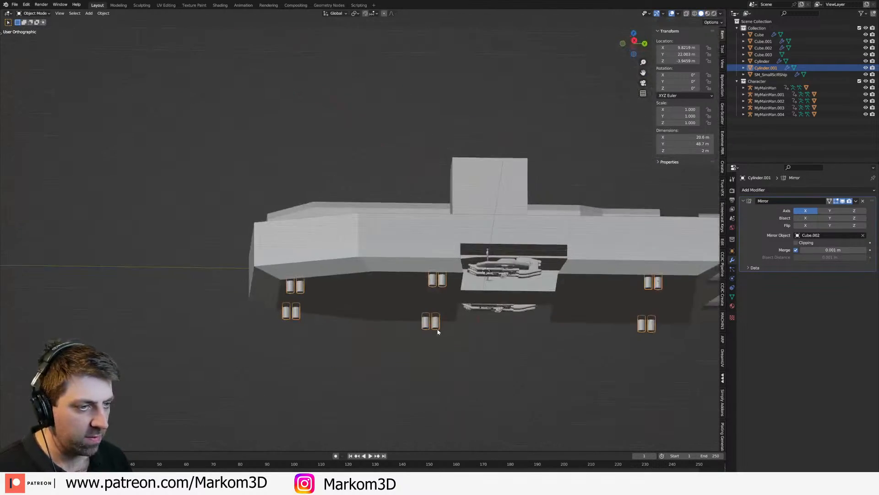
Step: Select the top faces of the front cylinder pair in the wireframe top view and snap the 3D cursor between them
key("KP_7")
key("z")
left_click(393, 327)
middle_click_drag(388, 296, 436, 359, "shift")
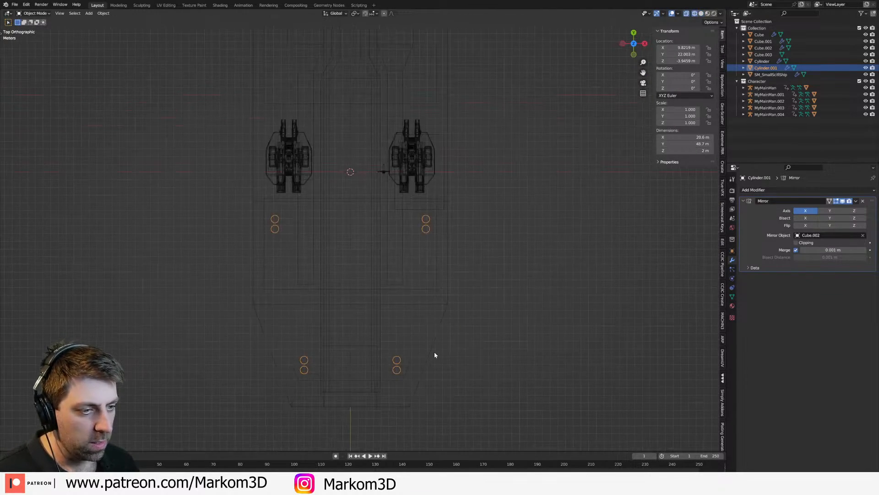
scroll(446, 320, "up", 3)
key("Tab")
middle_click_drag(367, 137, 396, 263, "shift")
scroll(396, 264, "up", 1)
middle_click_drag(399, 387, 400, 185, "shift")
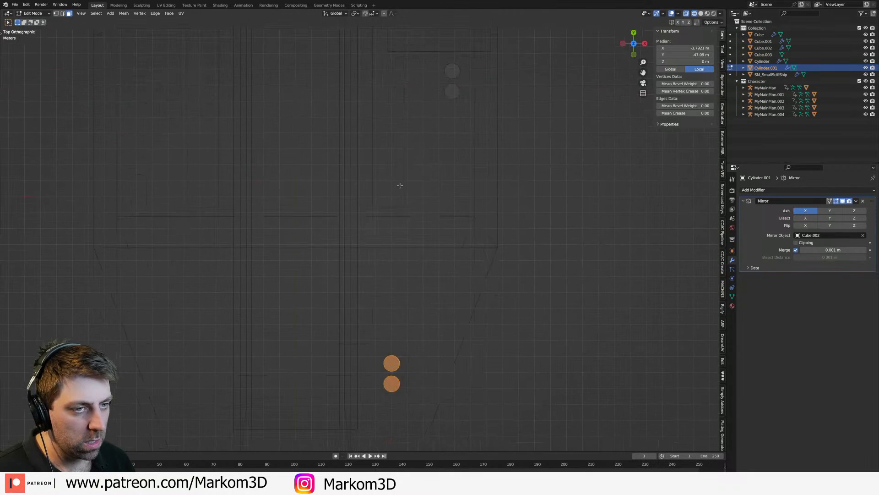
left_click(389, 365)
left_click(391, 384)
left_click(392, 363, "shift")
key("shift+s")
left_click(435, 415)
Step: Add a plane to the leg mesh at the 3D cursor and lower it along Z to the bottom of the front legs
key("shift+a")
left_click(402, 305)
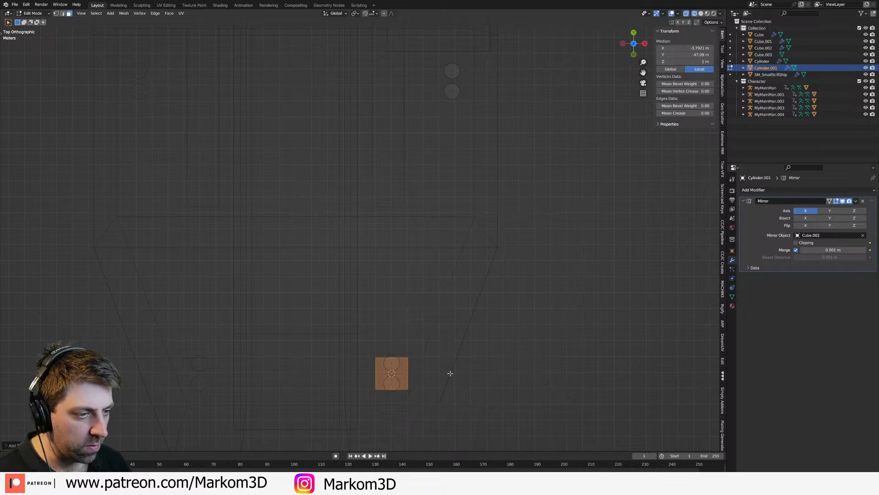
key("KP_3")
key("g")
key("z")
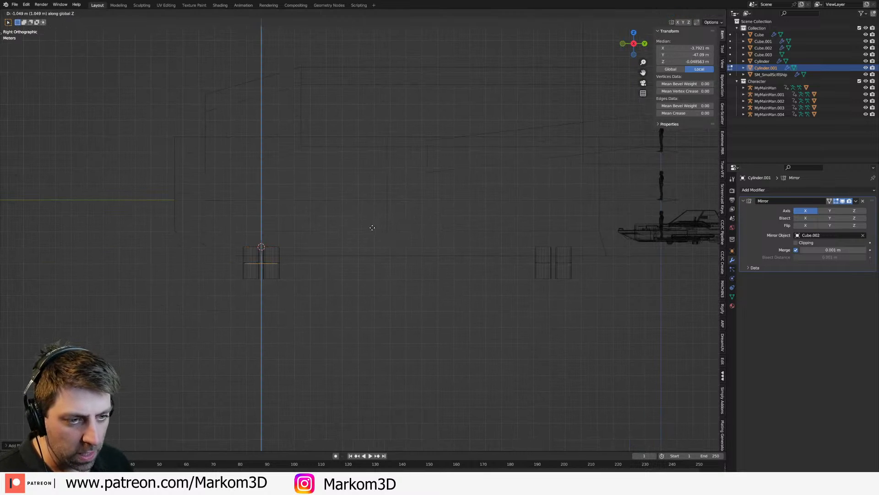
left_click(371, 239)
Step: Scale the plane up along Y past both front cylinders and extrude it downward into a thin foot plate
middle_click_drag(352, 283, 351, 288)
key("s")
key("x")
key("Escape")
key("s")
key("y")
left_click(409, 296)
key("e")
left_click(408, 313)
middle_click_drag(278, 284, 310, 280)
scroll(310, 281, "up", 4)
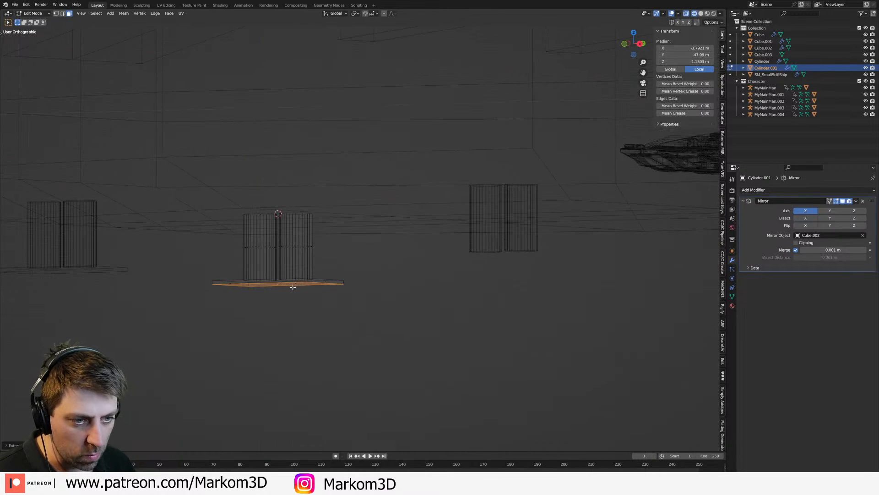
Step: Duplicate the front foot plate in the top view and place the copy under the middle cylinder pair
key("KP_7")
scroll(399, 259, "down", 5)
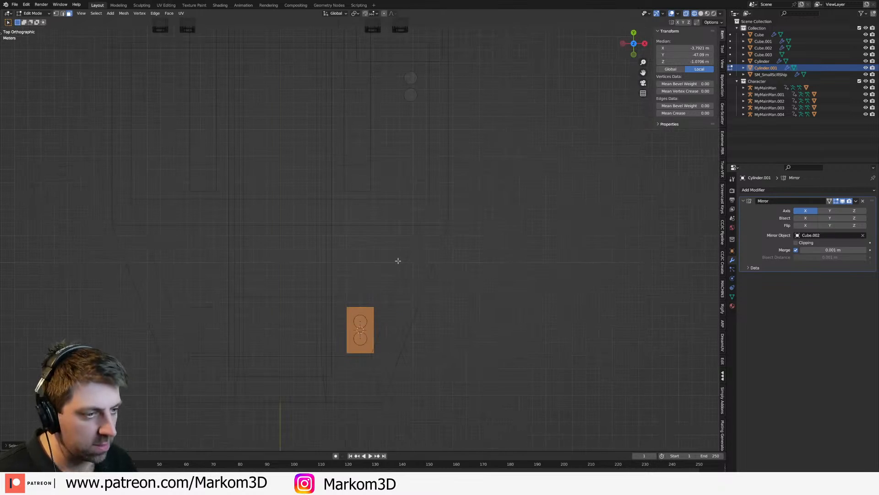
middle_click_drag(393, 277, 355, 368, "shift")
key("shift+d")
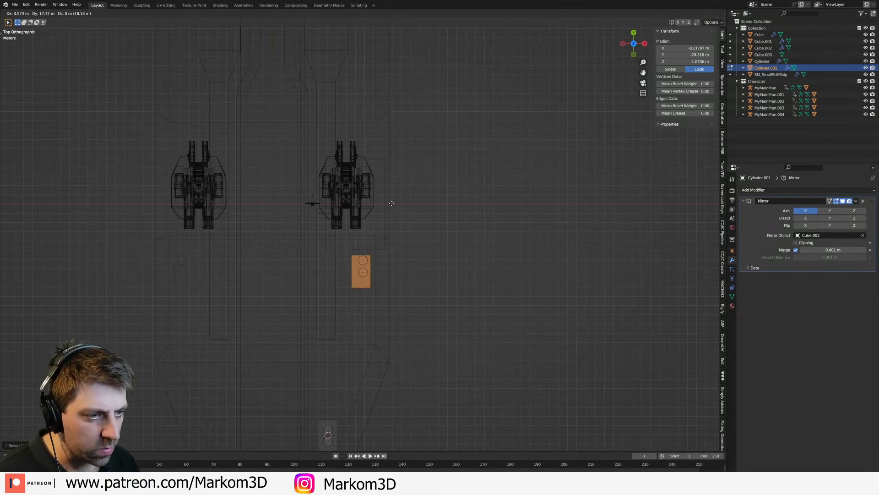
left_click(385, 167)
Step: Duplicate the middle foot plate to the rear cylinder pair and switch to solid shading
middle_click_drag(386, 167, 366, 365, "shift")
key("shift+d")
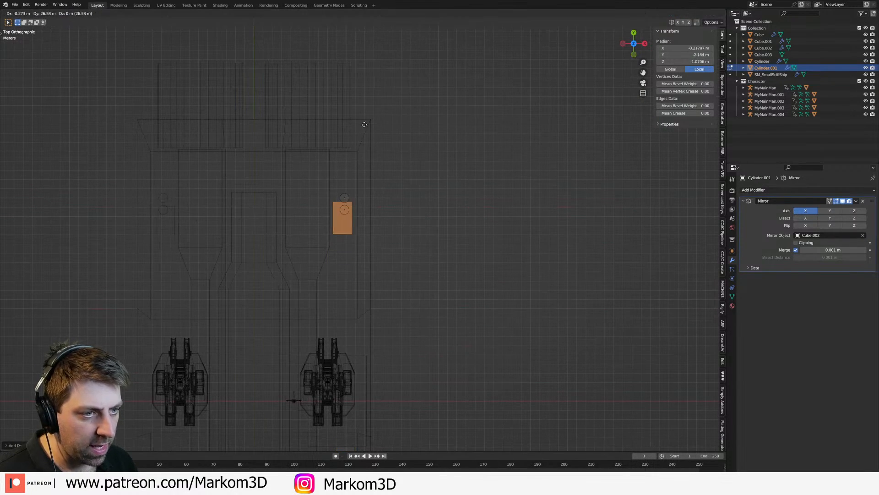
left_click(365, 114)
mouse_move(440, 265)
middle_mouse_down()
mouse_move(392, 204)
mouse_move(393, 178)
middle_mouse_up()
key("z")
left_click(418, 204)
scroll(392, 275, "up", 4)
mouse_move(392, 293)
middle_mouse_down()
mouse_move(391, 267)
mouse_move(312, 248)
mouse_move(302, 268)
mouse_move(284, 255)
mouse_move(340, 255)
middle_mouse_up()
Step: Add a separate plane object at the top of the front leg pair and show it in wireframe from the front
key("Tab")
key("shift+a")
mouse_move(275, 253)
left_click(314, 252)
scroll(303, 259, "down", 3)
key("KP_1")
scroll(337, 215, "up", 5)
key("a")
key("z")
left_click(222, 307)
left_click(257, 277)
left_click(256, 277)
Step: Scale the new plane's mesh along X to about four times its width
key("Tab")
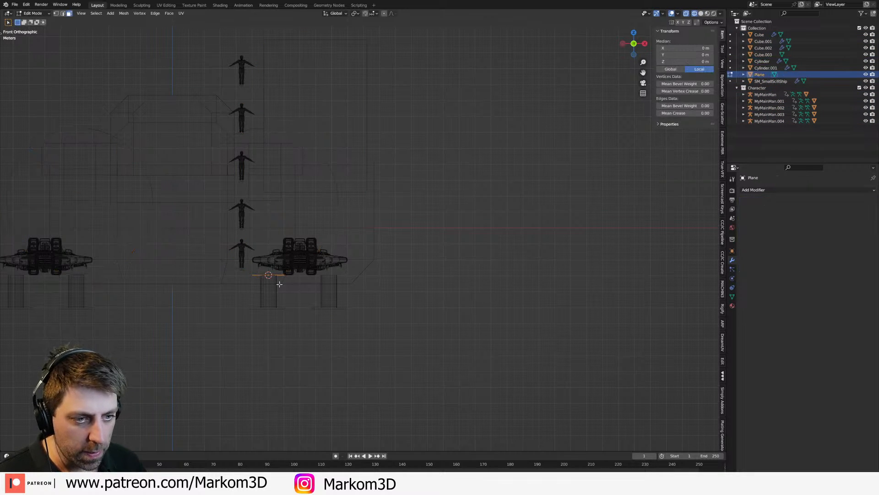
key("s")
key("x")
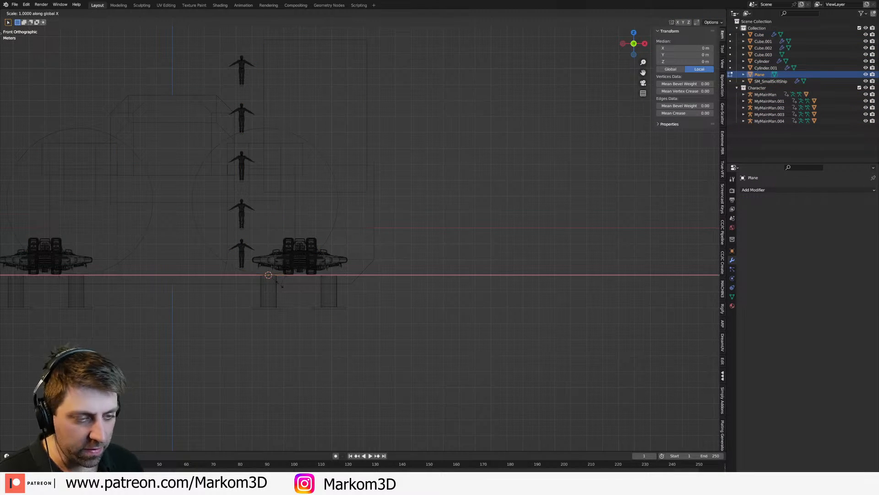
key("Return")
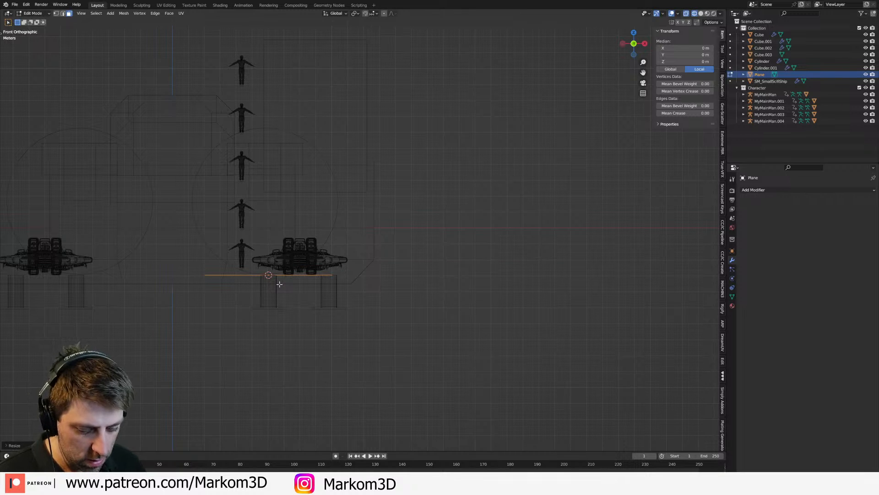
Step: Move the plane's mesh outward about 4 m along X
middle_click_drag(311, 257, 303, 331)
key("g")
key("y")
key("x")
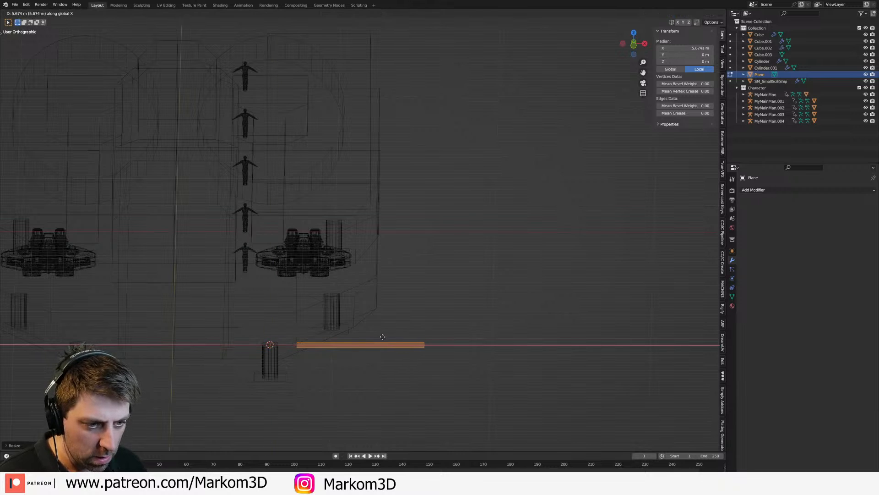
left_click(366, 333)
middle_click_drag(417, 327, 324, 229)
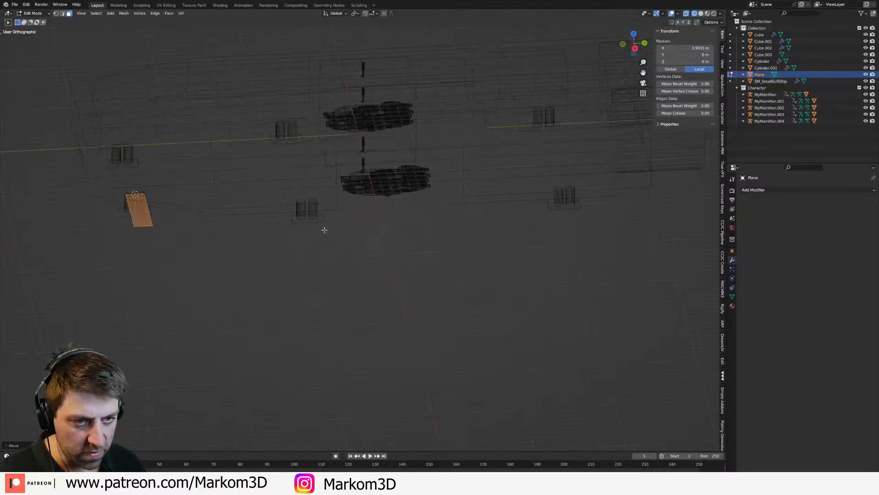
Step: Scale the plane's mesh by 2 along Y
key("s")
key("x")
key("y")
key("2")
key("Return")
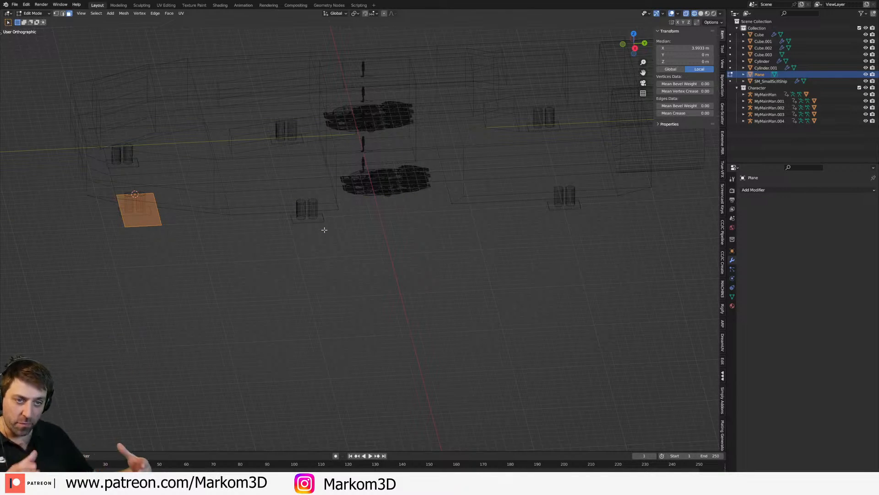
Step: Extrude the plane downward about 0.1 m in the side view to make a thin slab above the front legs
key("KP_3")
middle_click_drag(227, 212, 390, 200, "shift")
scroll(389, 200, "up", 3)
key("e")
left_click(387, 217)
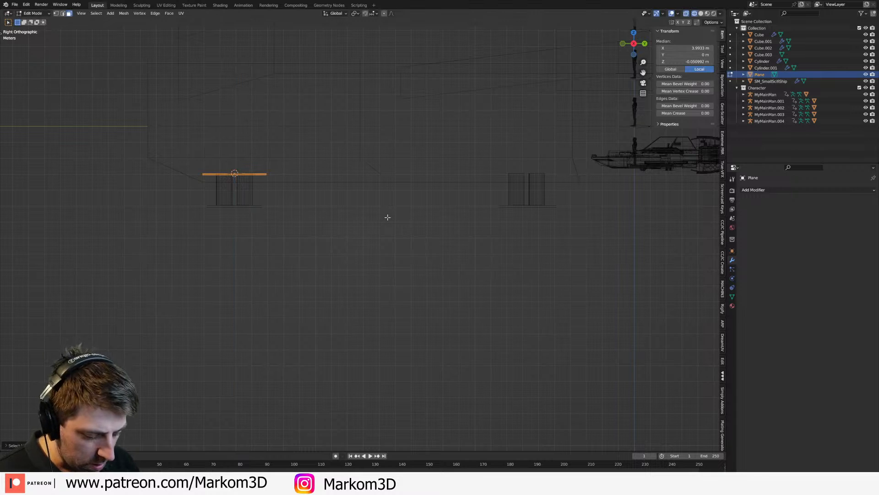
key("Tab")
key("KP_1")
scroll(367, 190, "up", 2)
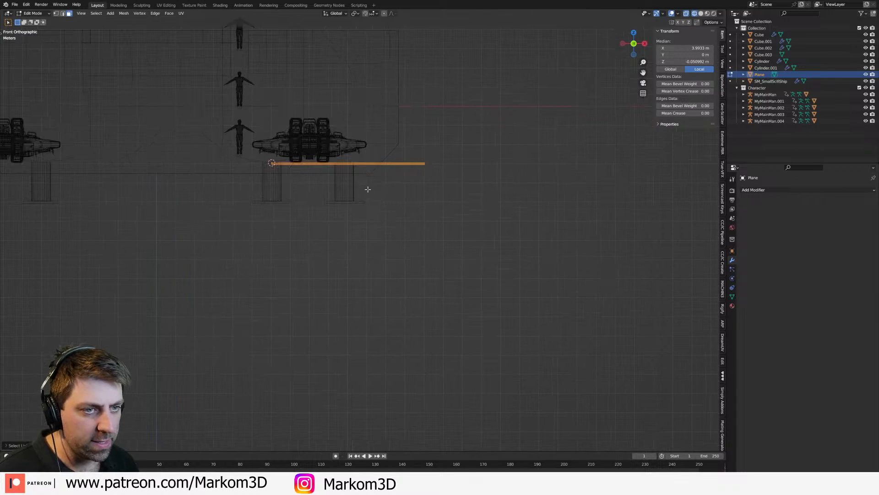
Step: Tilt the slab about 15.4° around Y and place it as a ramp sloping down from the hull's outer underside
key("g")
left_click(439, 166)
key("r")
left_click(446, 210)
key("g")
left_click(456, 210)
Step: Move the ramp about 14.2 m backward along Y to just ahead of the middle landing legs
mouse_move(455, 209)
middle_mouse_down()
mouse_move(424, 215)
mouse_move(407, 235)
mouse_move(315, 235)
middle_mouse_up()
key("z")
left_click(495, 223)
scroll(427, 234, "down", 3)
scroll(315, 234, "down", 2)
key("g")
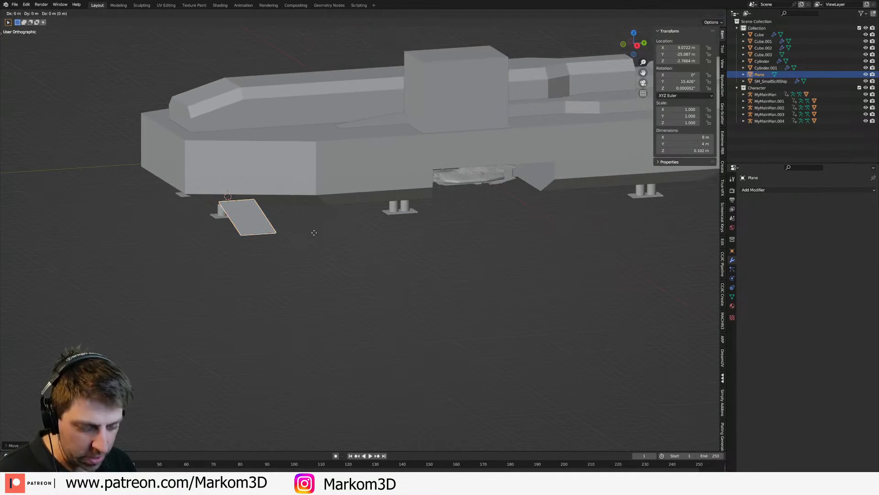
key("y")
left_click(444, 234)
middle_click_drag(447, 237, 407, 248, "shift")
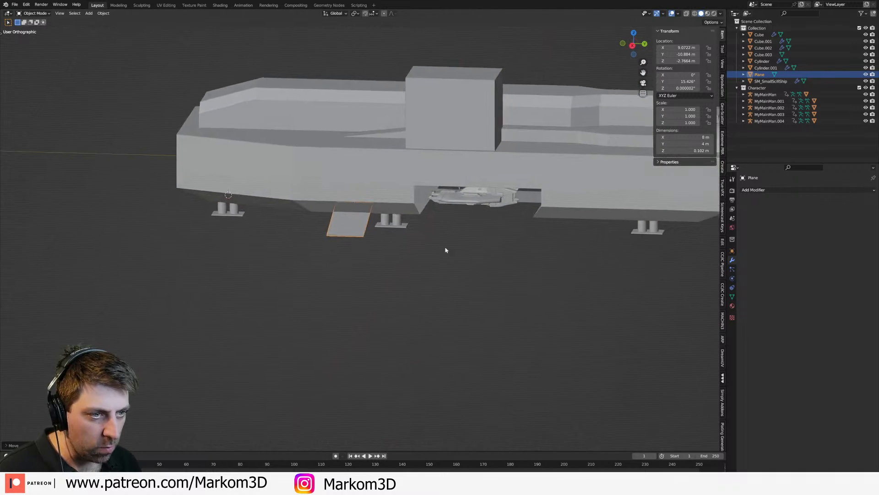
Step: Duplicate the ramp along Y to sit behind the hangar bay, ahead of the rear landing legs
middle_click_drag(463, 254, 350, 229, "shift")
key("shift+d")
key("y")
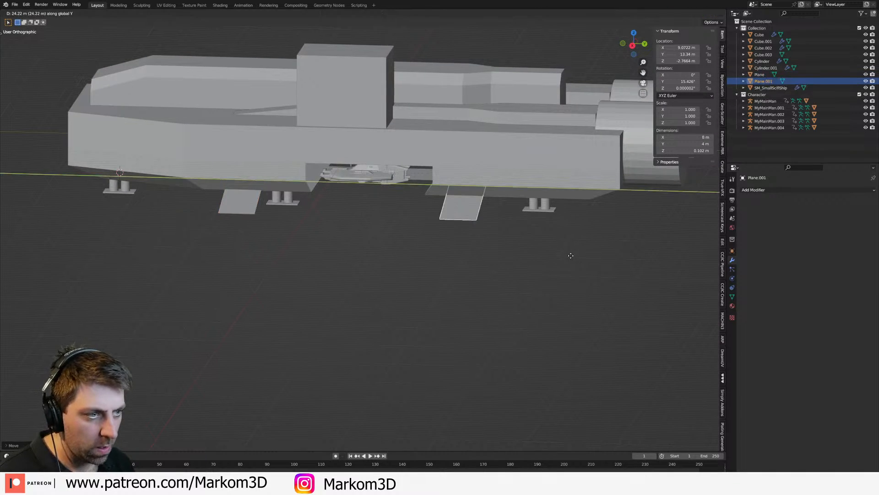
left_click(595, 262)
Step: Examine the hull's underside, ramps and landing gear from several angles
mouse_move(435, 218)
middle_mouse_down()
mouse_move(452, 200)
mouse_move(428, 190)
mouse_move(425, 223)
middle_mouse_up()
left_click(328, 209)
middle_click_drag(336, 220, 315, 202)
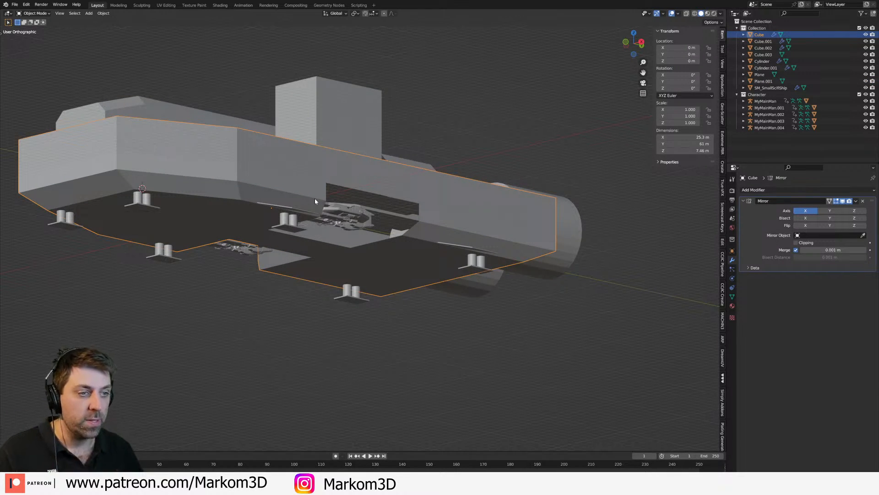
middle_click_drag(314, 199, 290, 255)
scroll(290, 254, "up", 2)
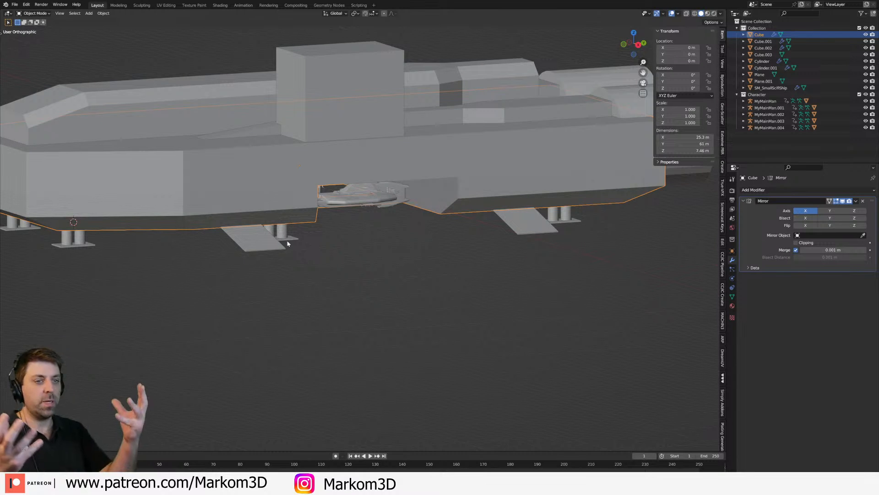
middle_click_drag(288, 243, 248, 221)
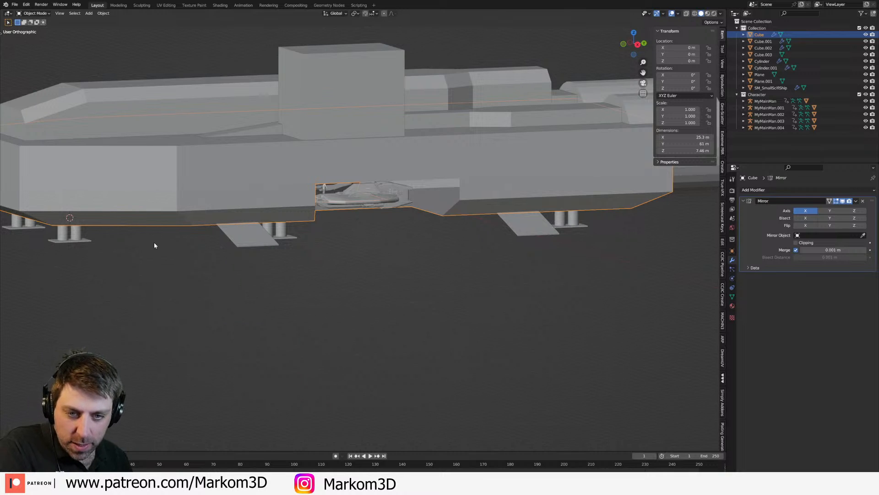
middle_click_drag(155, 243, 123, 239)
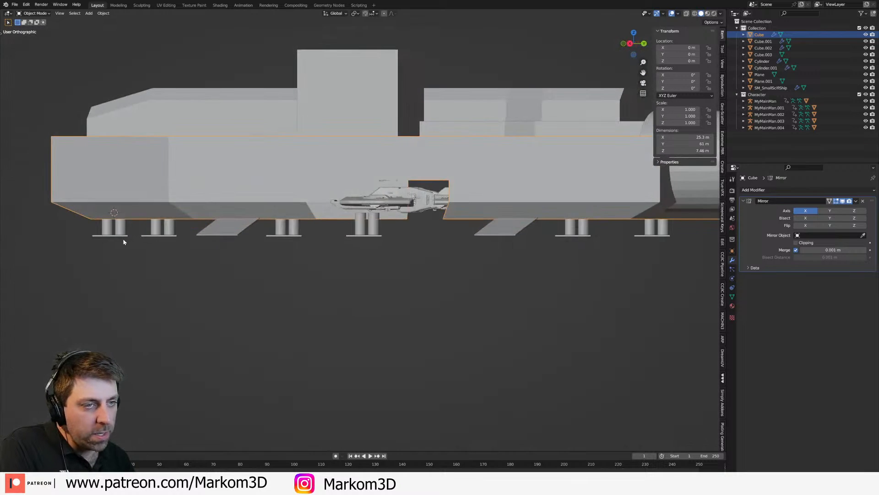
scroll(331, 230, "up", 2)
middle_click_drag(332, 230, 372, 243)
scroll(367, 225, "down", 4)
Step: Delete the bottom face of the superstructure box
left_click(364, 157)
middle_click_drag(364, 157, 455, 210)
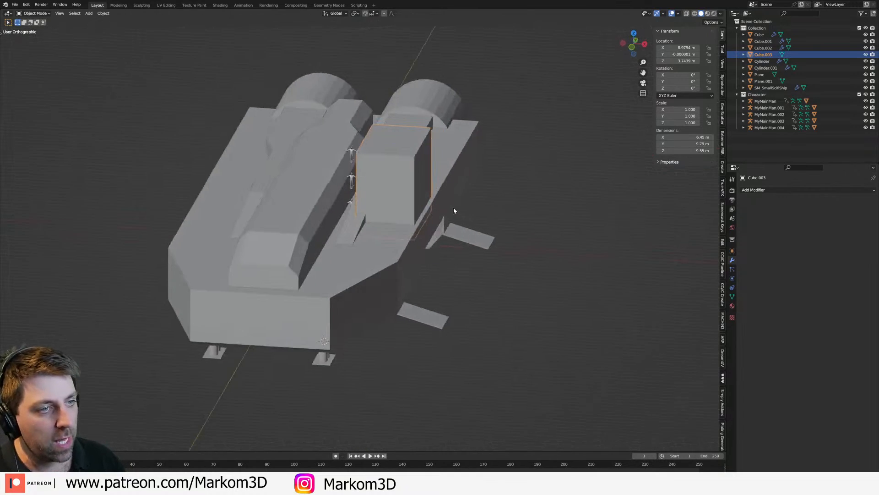
scroll(393, 166, "up", 1)
key("Tab")
middle_click_drag(392, 165, 375, 173)
scroll(391, 173, "up", 2)
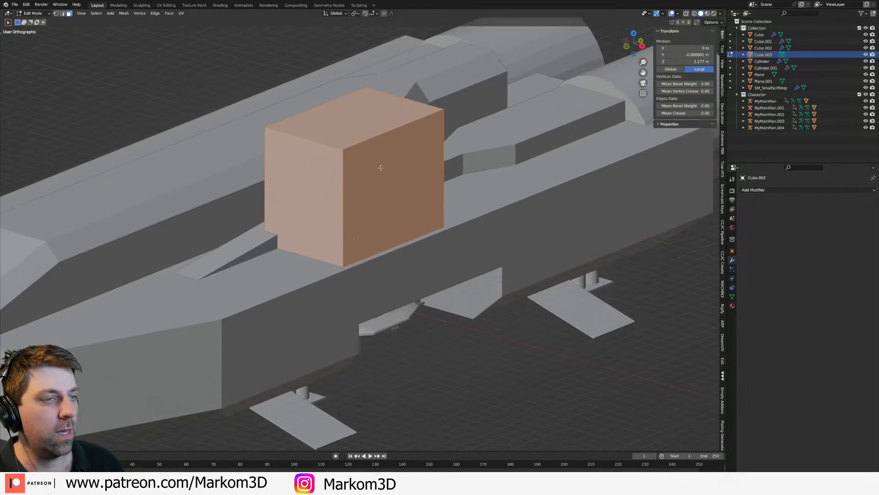
key("2")
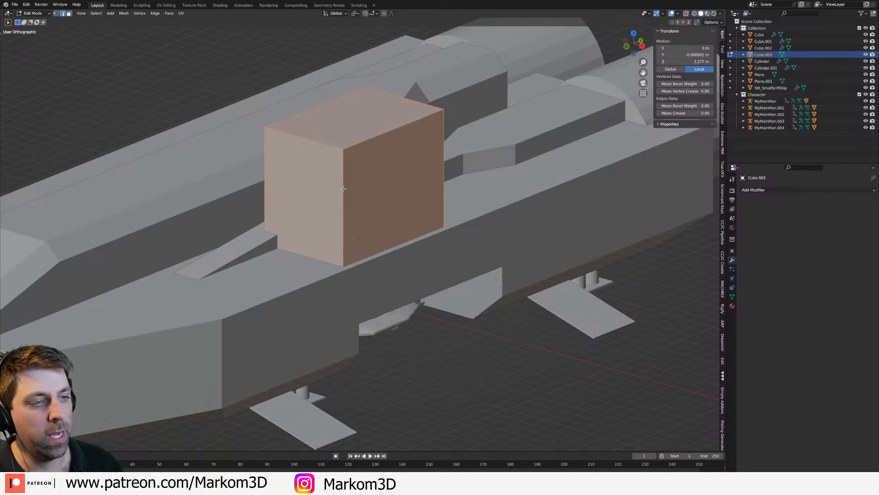
key("z")
left_click(392, 228)
key("3")
left_click(353, 260)
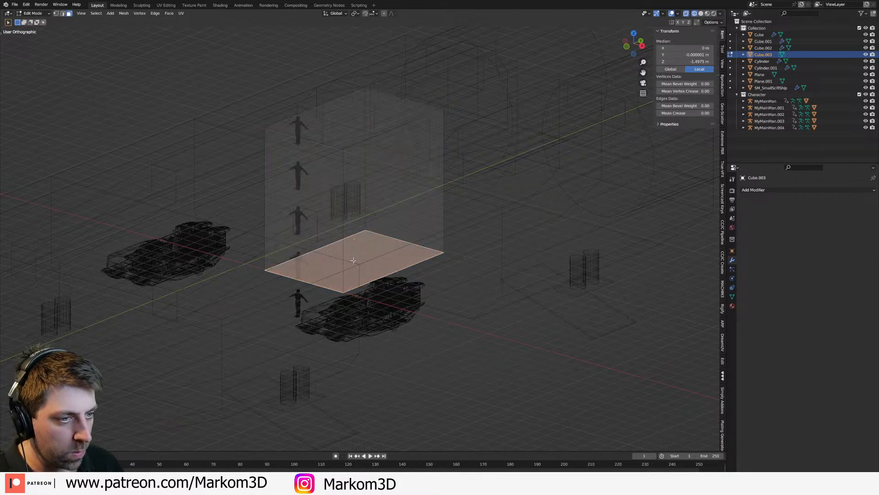
key("x")
left_click(354, 277)
key("z")
left_click(419, 267)
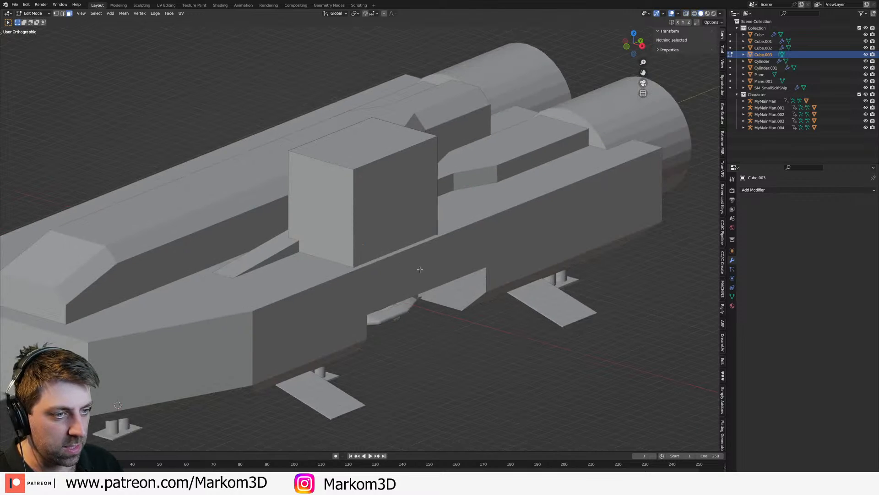
Step: Bevel the superstructure box's remaining upright and top edges with a single-segment chamfer
key("a")
key("ctrl+b")
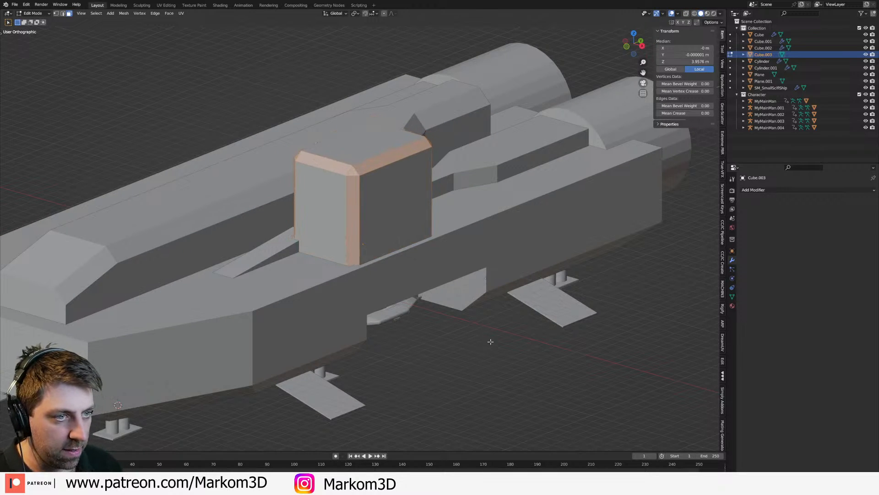
left_click(453, 306)
middle_click_drag(453, 306, 379, 273)
Step: Create an inner face on the superstructure's rear face and narrow it along X to about 0.4 of its width
left_click(362, 208)
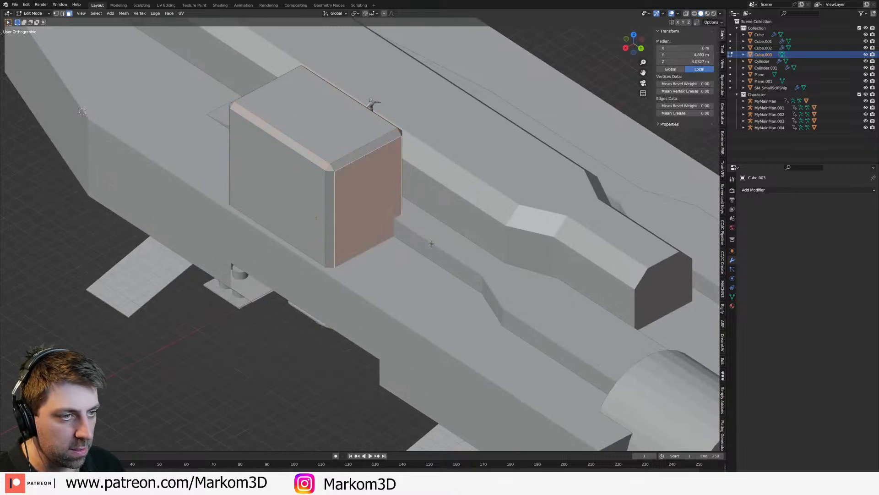
middle_click_drag(362, 208, 527, 229)
key("s")
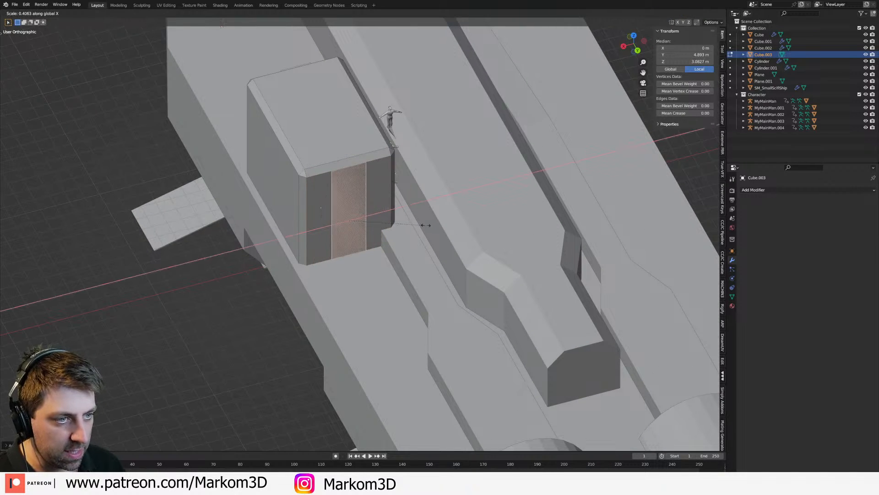
left_click(356, 175)
Step: Lower the narrowed rear face 3 m in the side view and raise its bottom edge 3 m to the box's base
key("KP_3")
key("z")
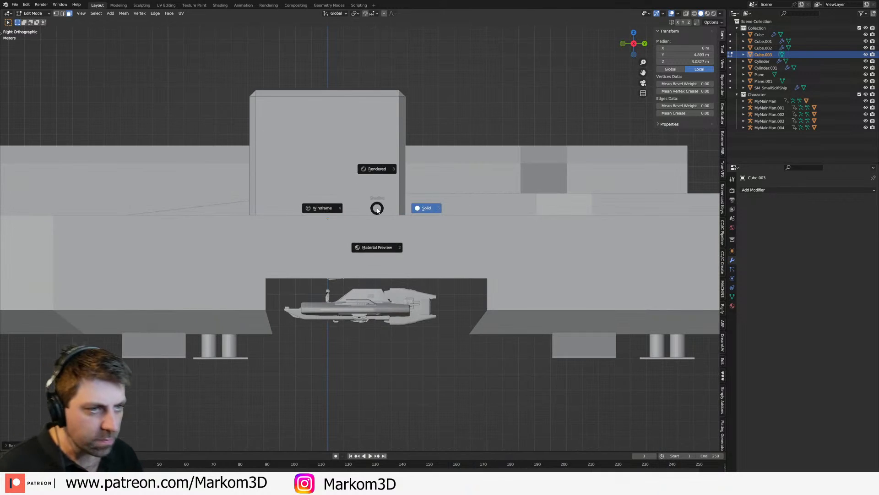
left_click(330, 205)
key("g")
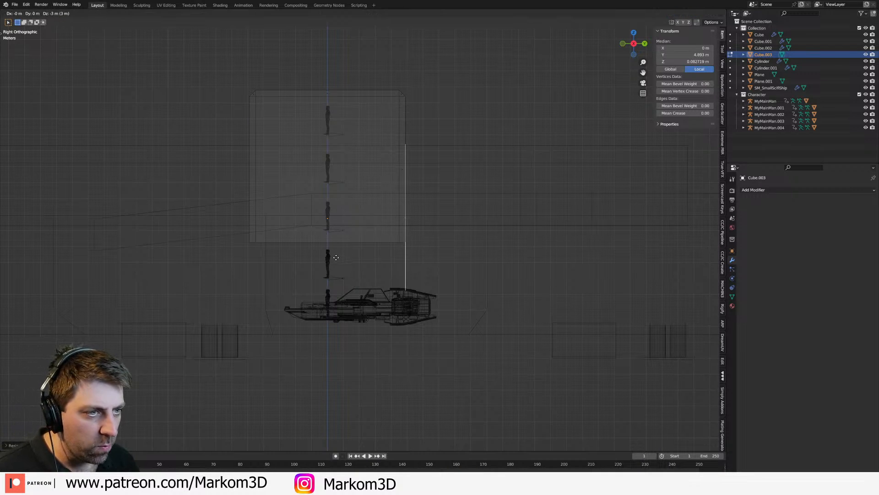
left_click(337, 256)
left_click(406, 295)
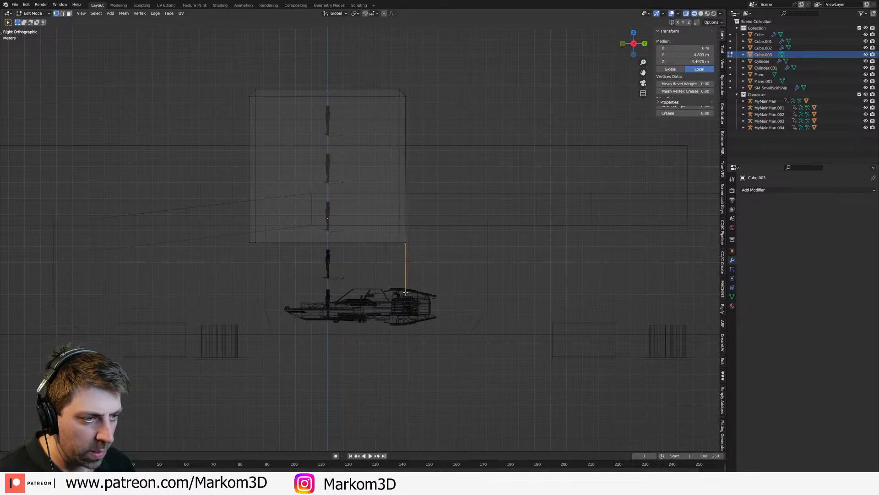
key("g")
key("z")
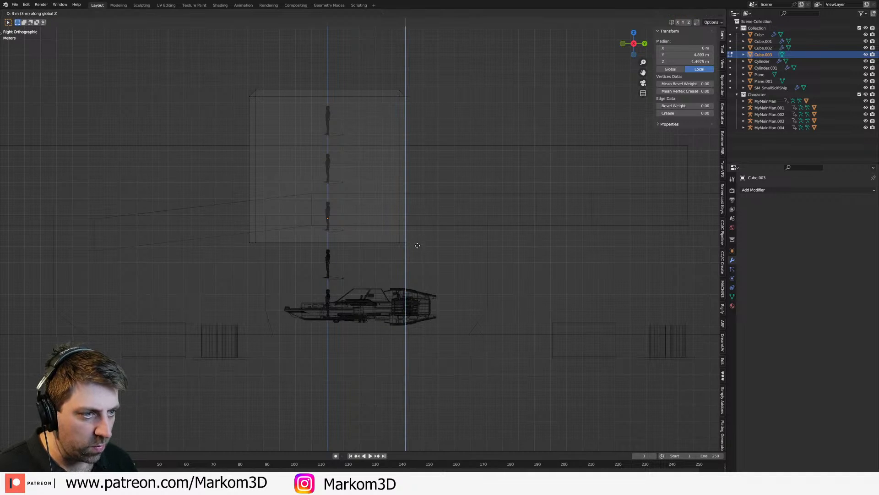
left_click(417, 246)
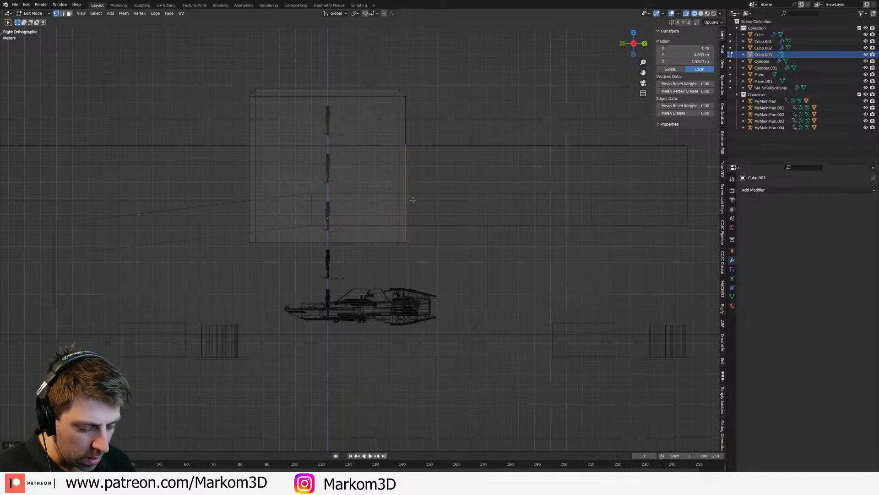
Step: Extrude the narrowed rear face about 8.2 m backward to form a lower block behind the superstructure
key("e")
left_click(542, 210)
mouse_move(541, 210)
middle_mouse_down()
mouse_move(469, 218)
mouse_move(511, 202)
mouse_move(350, 211)
mouse_move(378, 216)
middle_mouse_up()
key("z")
left_click(506, 219)
Step: Widen the lower rear block by moving its inner side face about 1.6 m along X toward the spine
left_click(349, 210)
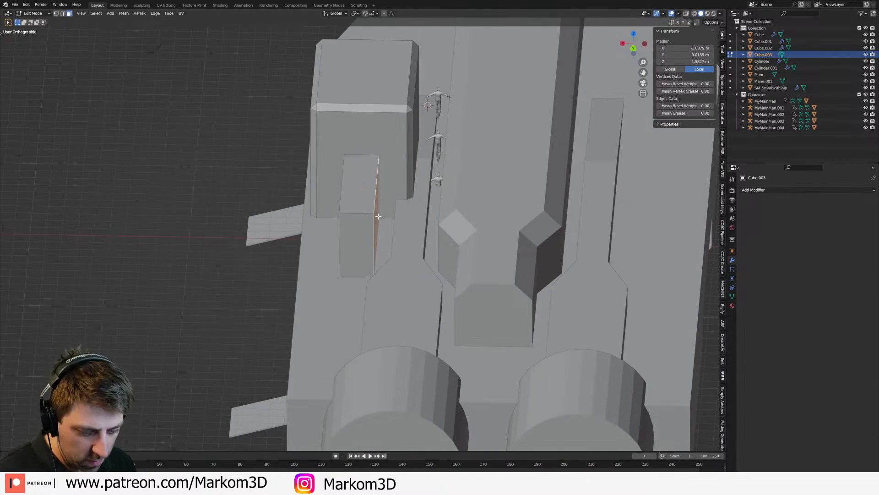
key("g")
key("x")
left_click(403, 217)
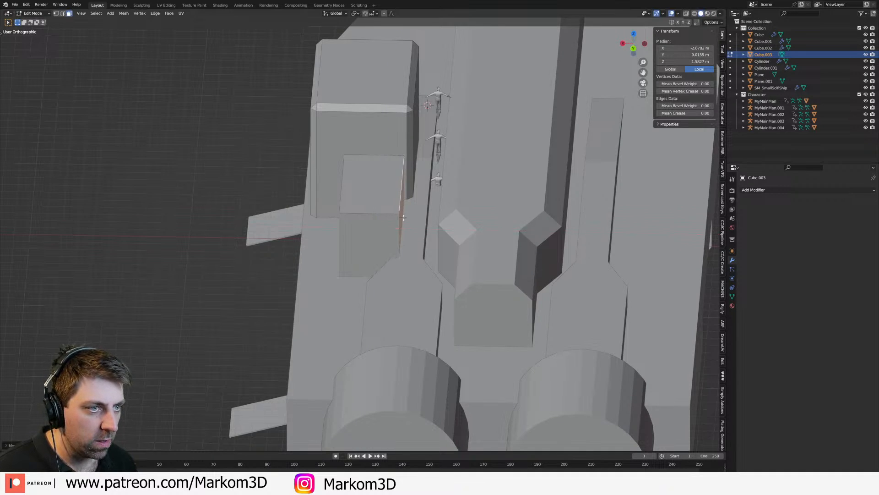
scroll(404, 217, "down", 2)
key("Tab")
middle_click_drag(334, 236, 412, 233)
scroll(499, 214, "down", 2)
scroll(412, 232, "up", 5)
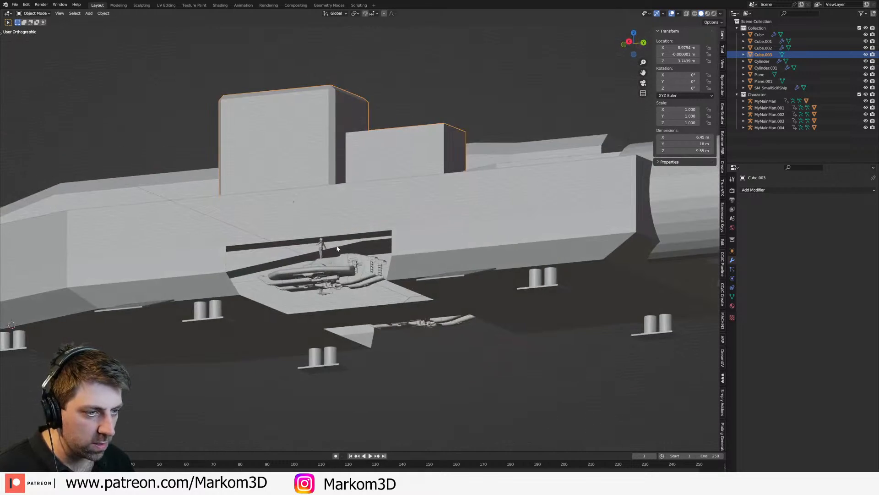
middle_click_drag(338, 247, 454, 236, "shift")
Step: Circle-select the hull vertices along the hangar bay's front and rear ends in the side view
left_click(326, 265)
mouse_move(325, 265)
middle_mouse_down()
mouse_move(283, 280)
mouse_move(336, 259)
mouse_move(503, 259)
mouse_move(444, 301)
middle_mouse_up()
key("Tab")
scroll(339, 259, "down", 1)
key("2")
key("KP_3")
key("z")
left_click(419, 307)
scroll(443, 303, "up", 3)
key("z")
left_click(453, 235)
key("c")
scroll(455, 254, "down", 5)
left_click_drag(452, 235, 445, 295)
right_click(445, 295)
key("c")
mouse_move(231, 236)
left_mouse_down()
mouse_move(226, 295)
mouse_move(235, 167)
left_mouse_up()
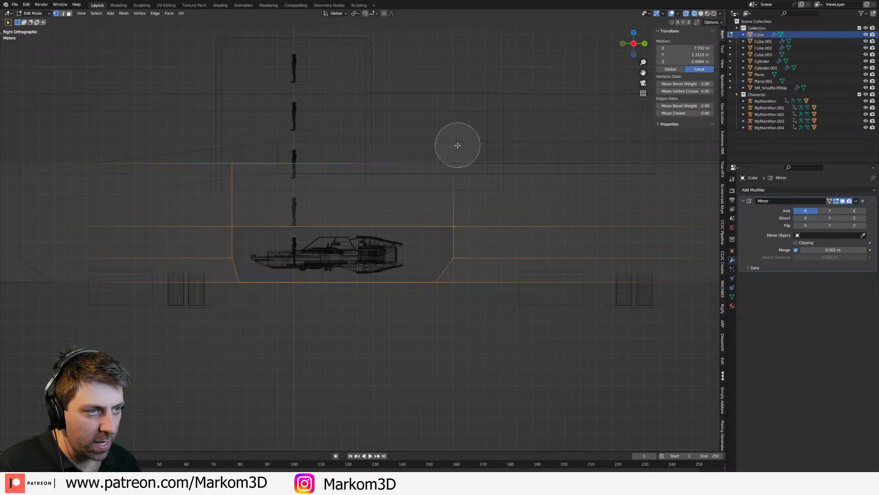
left_click_drag(457, 146, 448, 324)
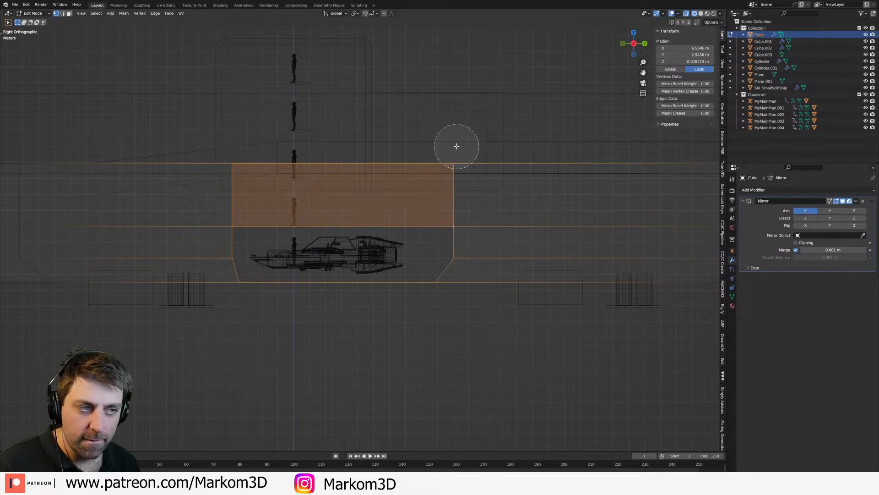
right_click(366, 297)
Step: Keep only the hangar's front and rear upright edges selected and flatten each chain along Y using Individual Origins
key("2")
key("c")
middle_click_drag(359, 321, 383, 122)
right_click(505, 313)
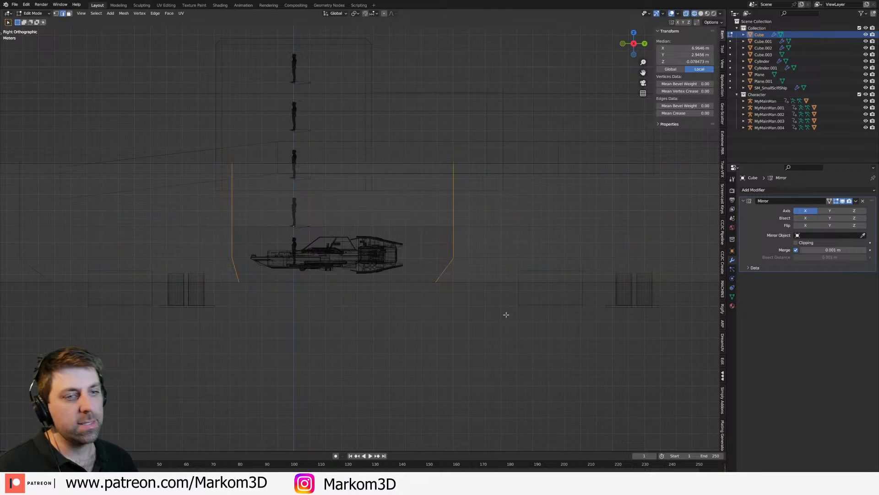
left_click(355, 13)
left_click(368, 41)
key("s")
key("x")
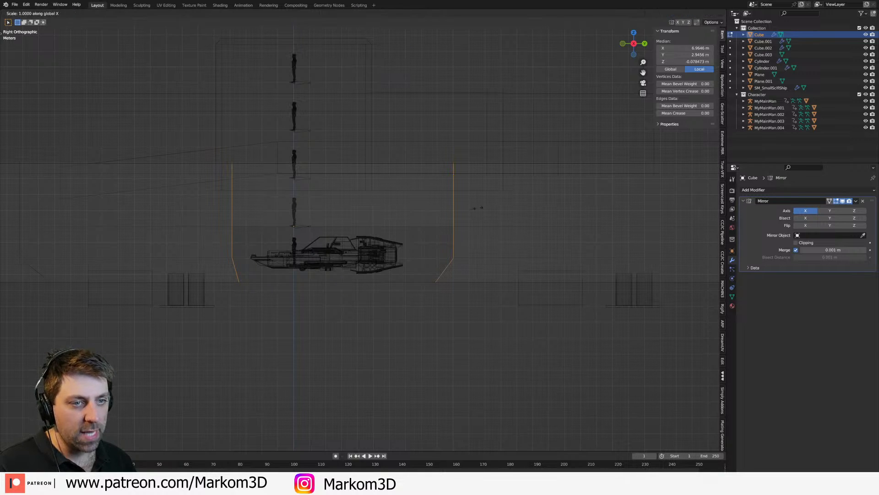
left_click(477, 209)
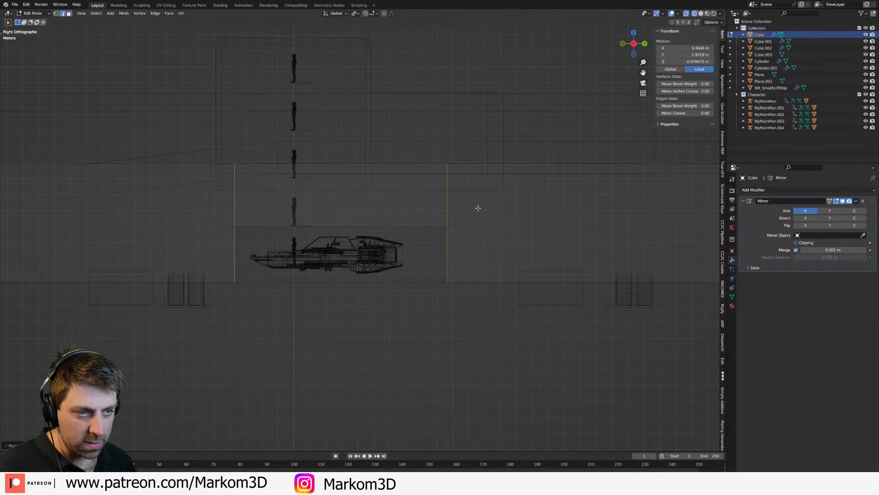
Step: Examine the hangar opening and the hull's front end from several angles in solid and wireframe shading
scroll(473, 209, "down", 4)
key("z")
left_click(523, 218)
middle_click_drag(523, 218, 465, 182)
middle_click_drag(447, 214, 497, 254)
middle_click_drag(356, 244, 448, 248, "shift")
scroll(448, 248, "up", 2)
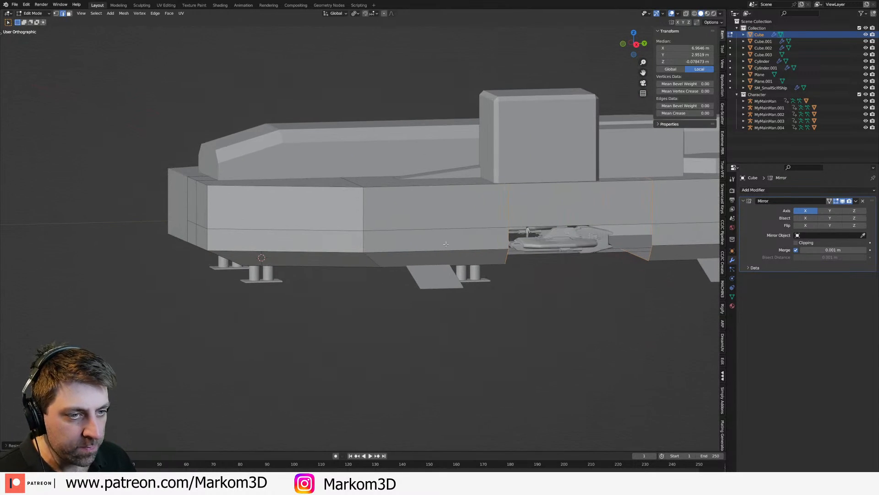
key("Tab")
key("z")
left_click(298, 220)
key("z")
left_click(431, 233)
mouse_move(309, 235)
middle_mouse_down()
mouse_move(386, 226)
mouse_move(243, 234)
middle_mouse_up()
key("Tab")
left_click(258, 260)
key("3")
left_click(267, 263)
left_click(268, 228, "shift")
left_click(232, 230, "shift")
left_click(236, 262, "shift")
left_click(238, 247, "shift")
middle_click_drag(251, 259, 351, 261)
key("Tab")
Step: Snap the 3D cursor to the world origin and add a plane there
key("KP_3")
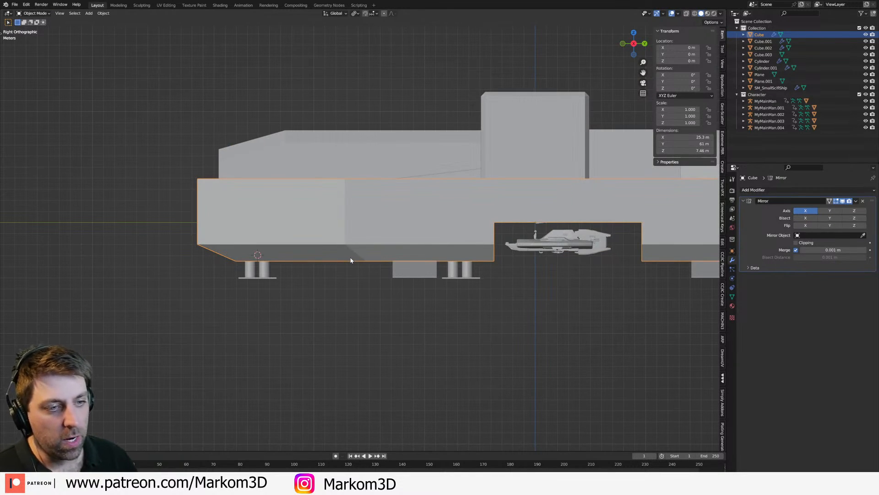
key("shift+s")
left_click(289, 282)
key("shift+a")
key("Escape")
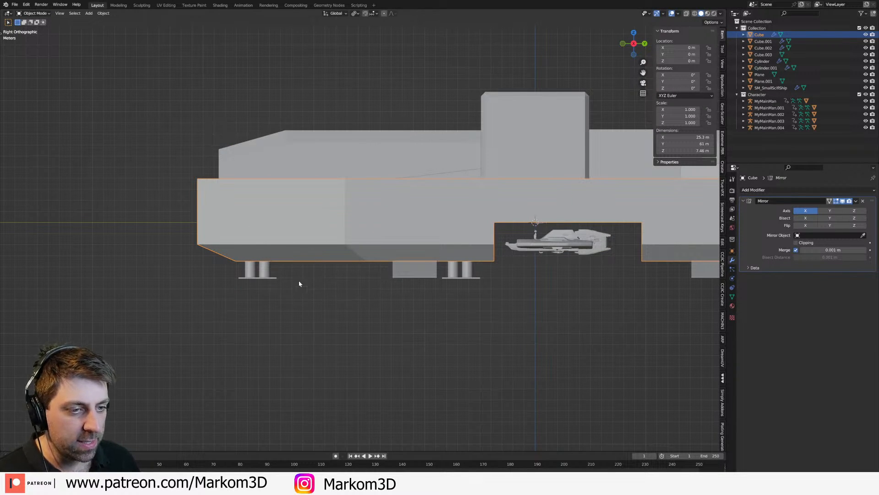
key("shift+a")
mouse_move(284, 278)
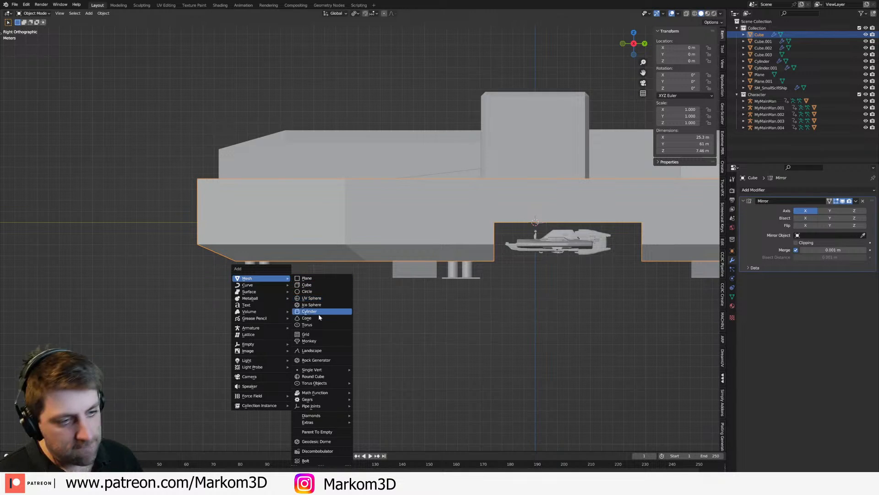
left_click(316, 278)
Step: Position the new plane at the hull's front face in Edit Mode and enlarge it into a panel
key("Tab")
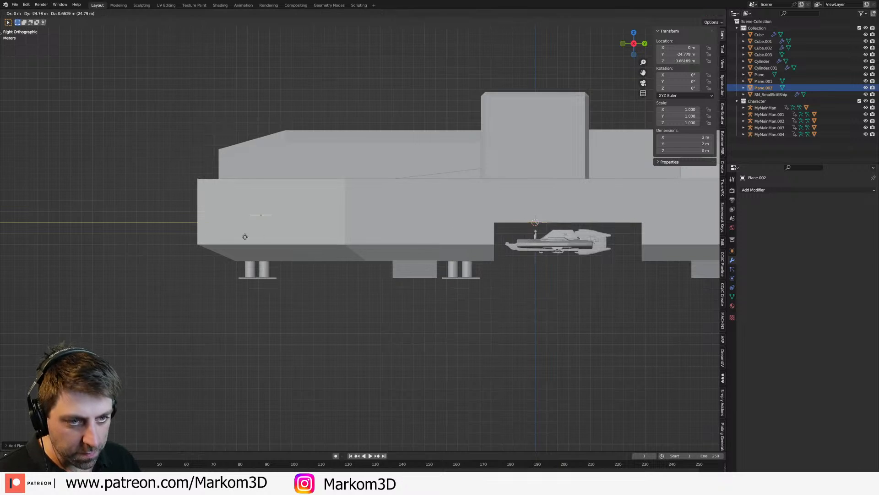
key("s")
right_click(267, 224)
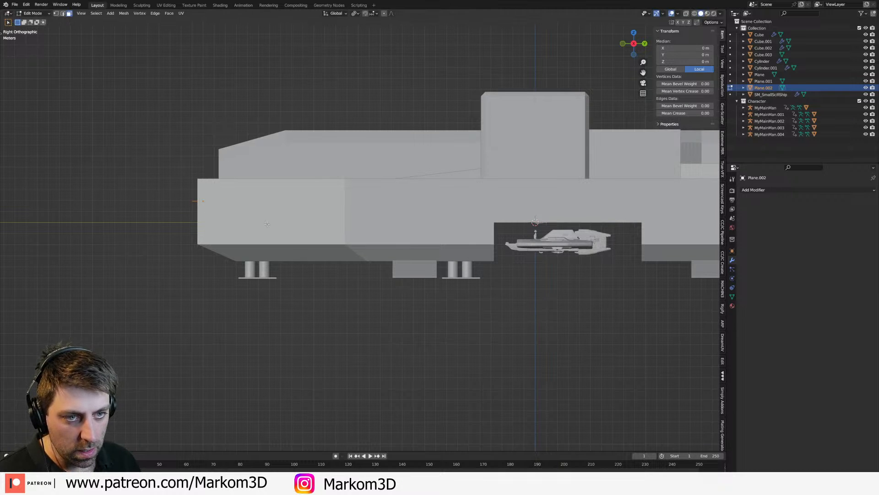
key("g")
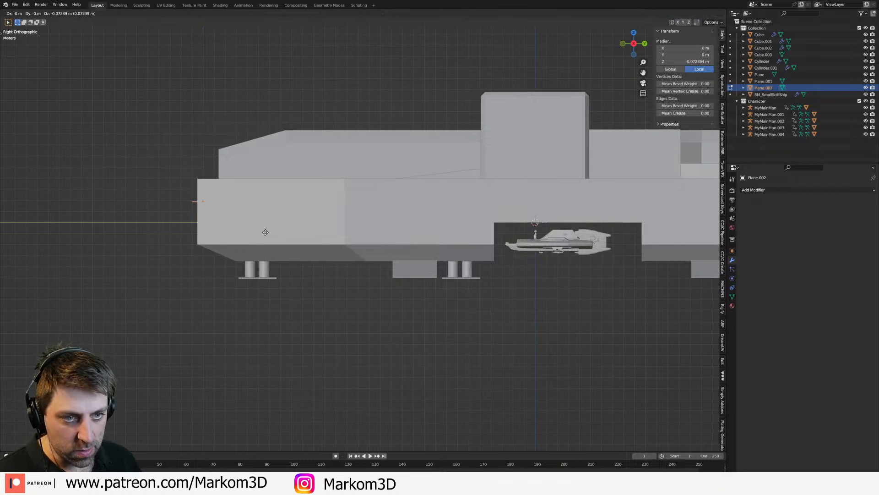
left_click(265, 234)
key("s")
left_click(446, 306)
Step: Tilt the panel and place it at the hull's upper front edge so it slopes downward ahead of the ship
key("g")
left_click(351, 277)
key("r")
left_click(355, 254)
key("g")
left_click(361, 232)
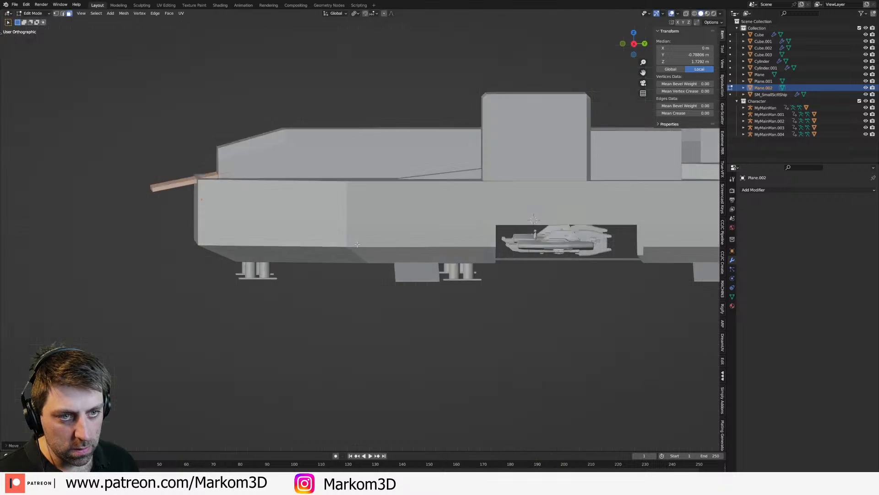
Step: Scale the upper panel along X so it spans the hull's front face
middle_click_drag(361, 232, 414, 251)
key("s")
key("x")
left_click(520, 285)
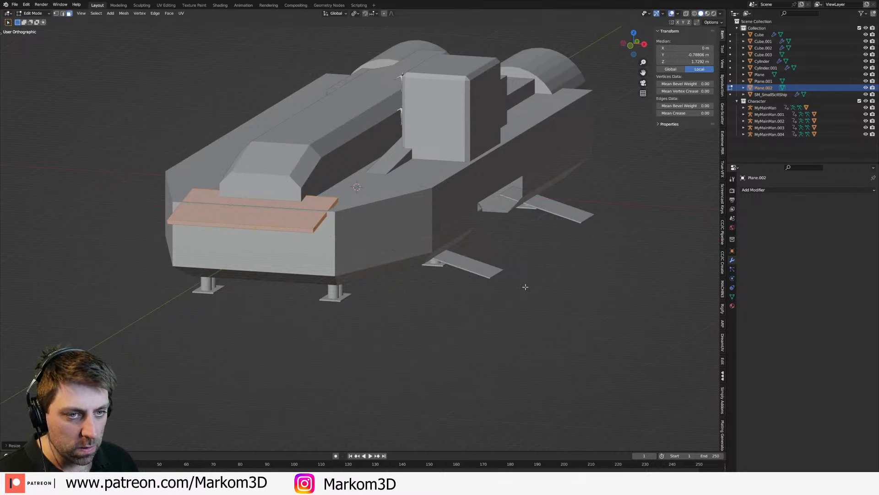
Step: Duplicate the panel, rotate the copy to slope the opposite way, and place it at the hull's lower front edge
key("KP_3")
key("shift+d")
left_click(497, 294)
key("r")
left_click(440, 408)
key("g")
key("y")
left_click(436, 403)
mouse_move(356, 358)
middle_mouse_down()
mouse_move(425, 357)
mouse_move(356, 275)
middle_mouse_up()
key("z")
left_click(450, 358)
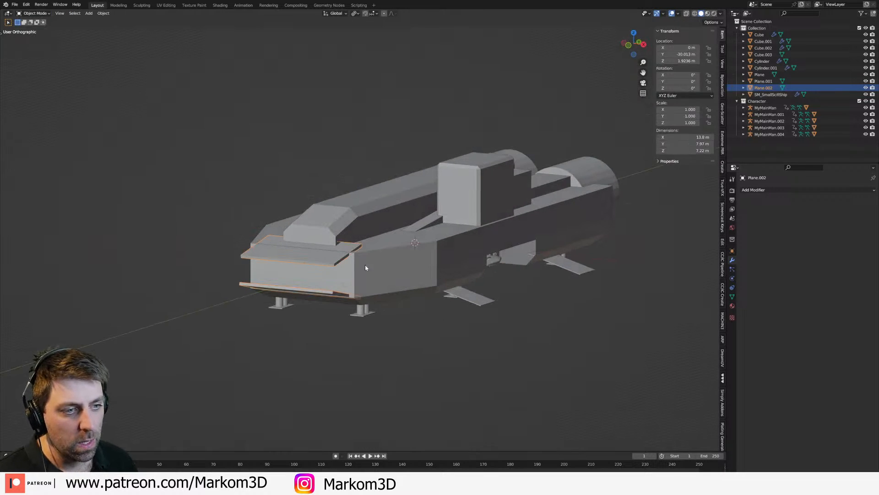
Step: Select both front panels and shift them together in the side view so they sit ahead of the hull's front face
key("a")
key("KP_3")
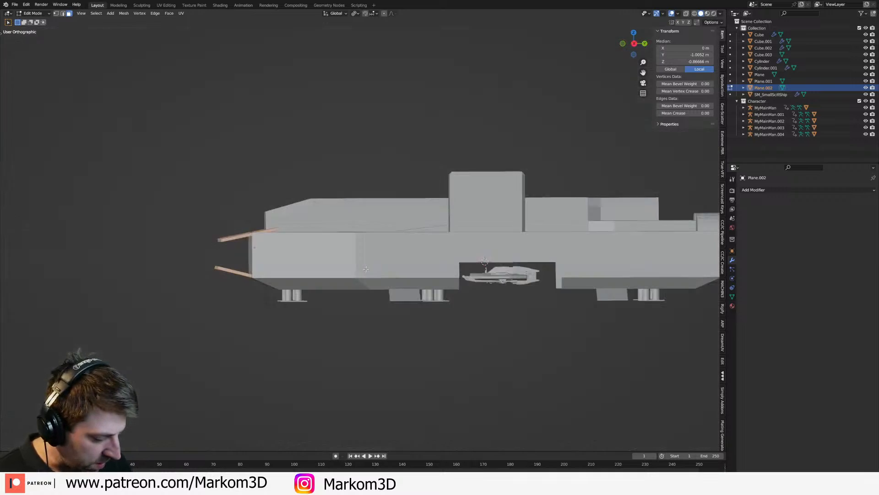
middle_click_drag(323, 236, 453, 260, "shift")
scroll(453, 259, "up", 5)
key("g")
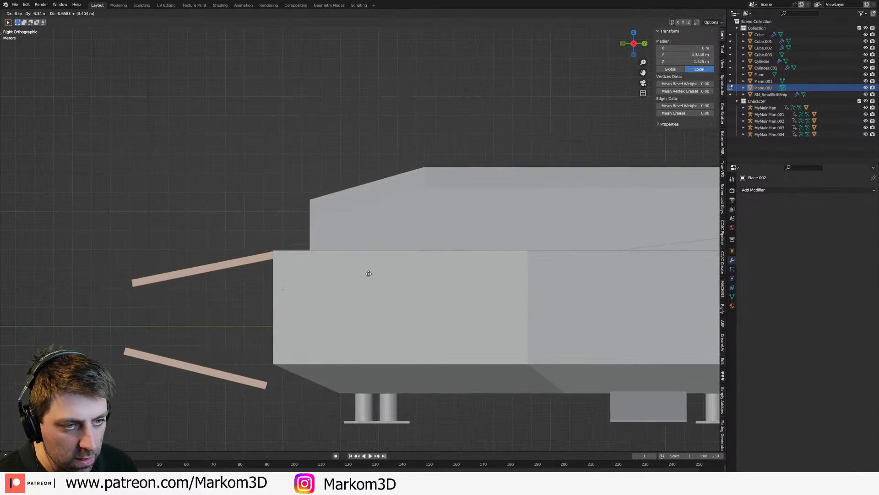
left_click(367, 273)
middle_click_drag(188, 370, 228, 303, "shift")
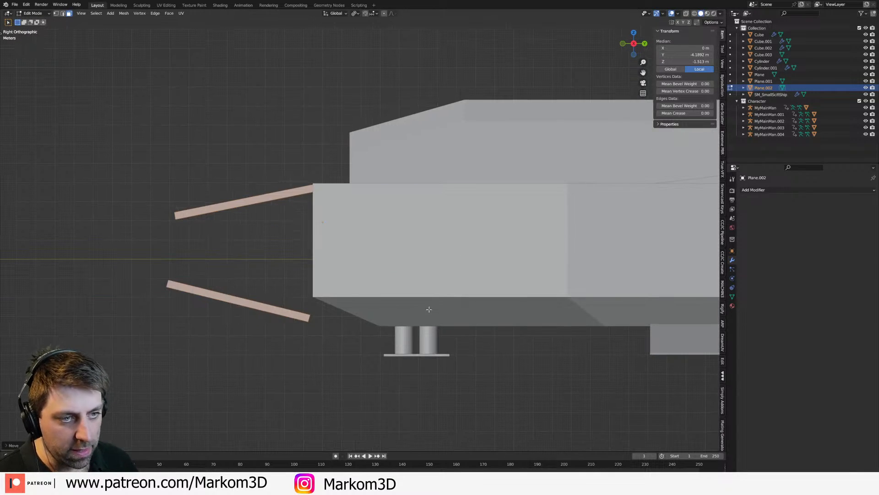
Step: Shorten both panels along Y and move them back against the hull's front face
key("s")
key("x")
right_click(444, 305)
key("s")
key("y")
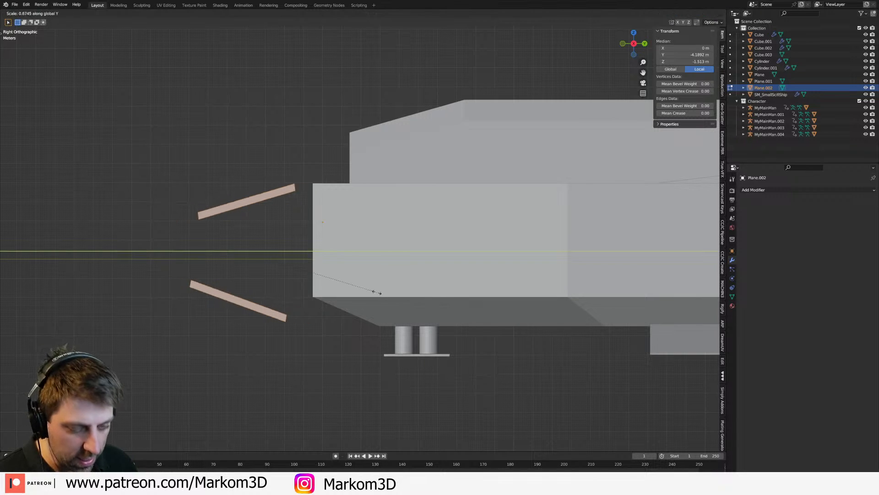
left_click(337, 281)
key("g")
left_click(372, 282)
Step: Select only the lower panel and rotate it about 25 degrees to lie nearly level at the hull's lower front edge
left_click(287, 311)
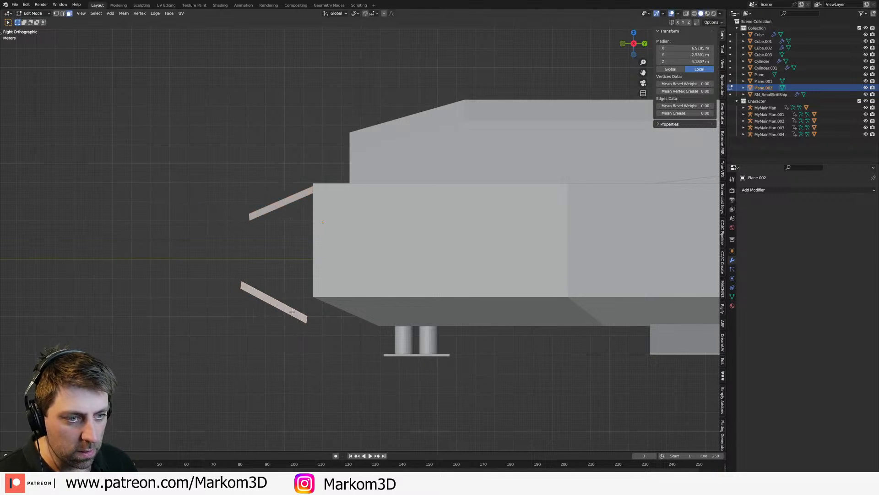
key("g")
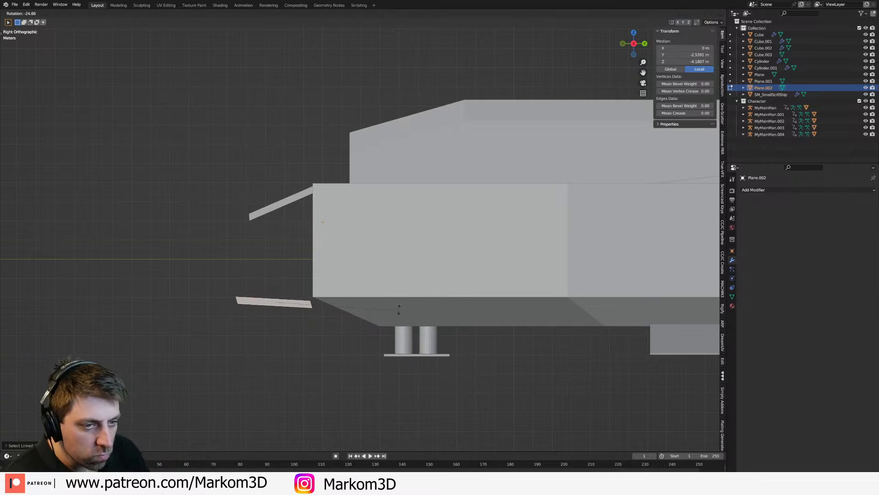
left_click(402, 311)
Step: Leave Edit Mode and delete the object holding both front panels
middle_click_drag(392, 310, 421, 320)
key("Tab")
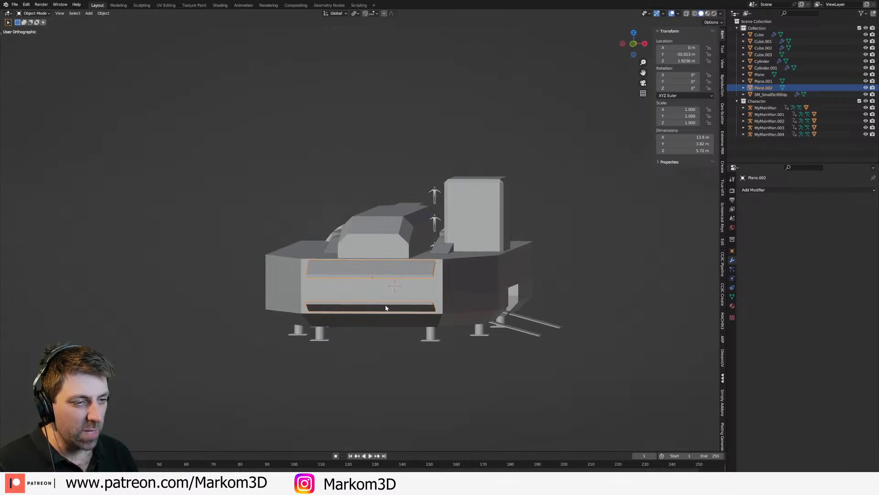
key("Delete")
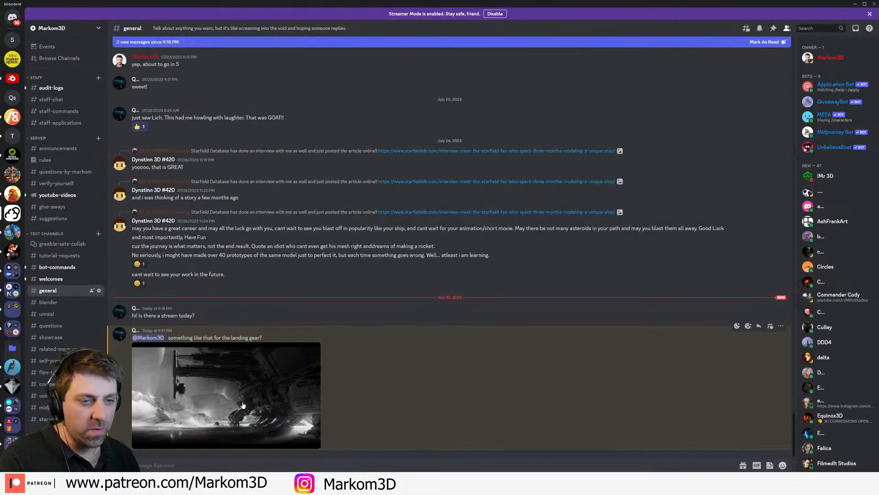
Step: Switch to Discord and enlarge the landing gear reference image posted in the general channel
left_click(223, 402)
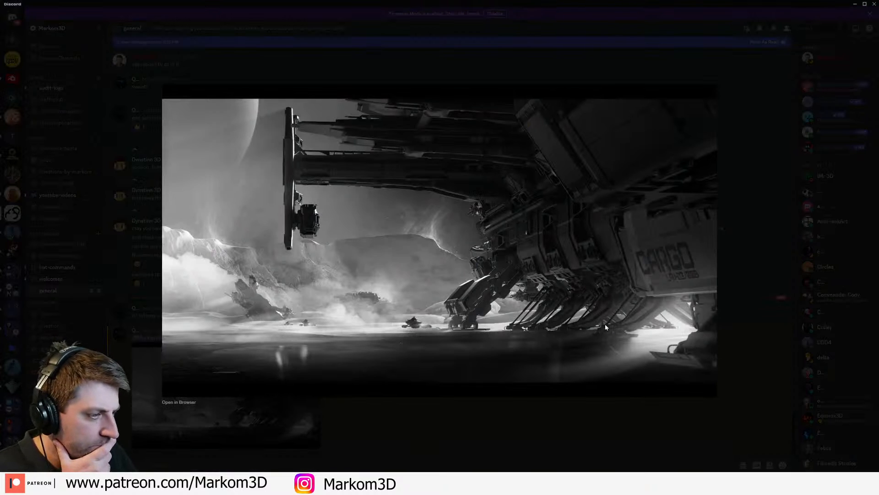
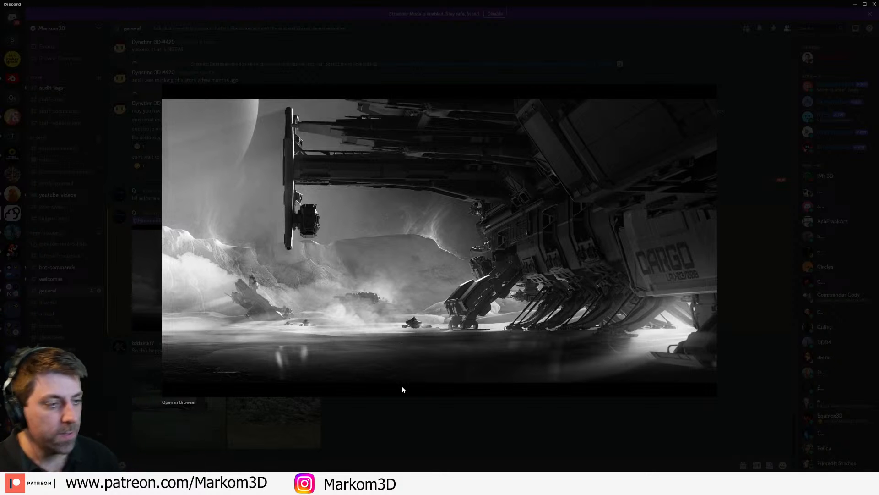
Step: Close the enlarged landing gear reference image and move Discord off the screen to return to Blender
left_click(394, 418)
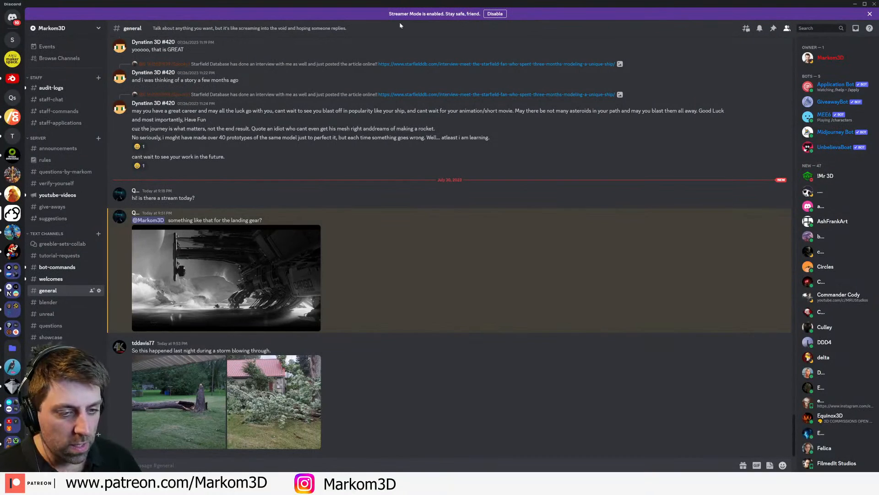
left_click_drag(361, 4, 361, 0)
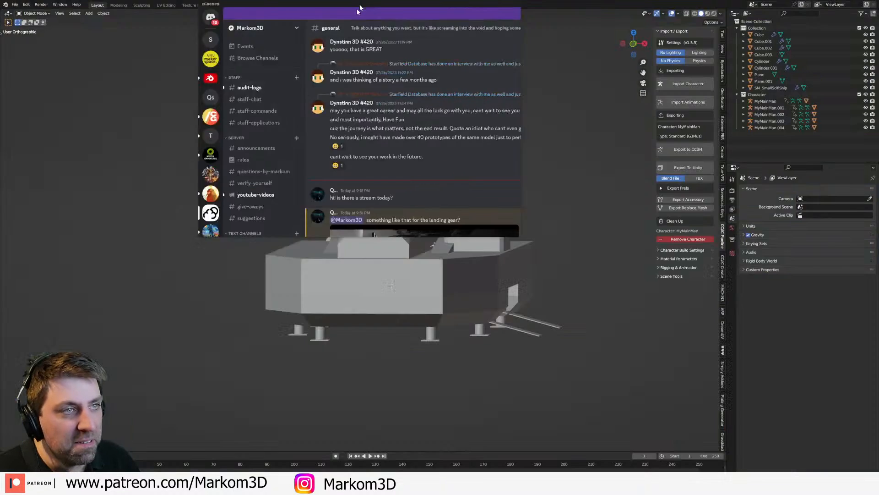
middle_click_drag(337, 344, 418, 314)
Step: Try to move the docked small ship outward along X to about 18.29 m, and undo the move
left_click(439, 328)
scroll(419, 314, "up", 1)
middle_click_drag(490, 334, 471, 316)
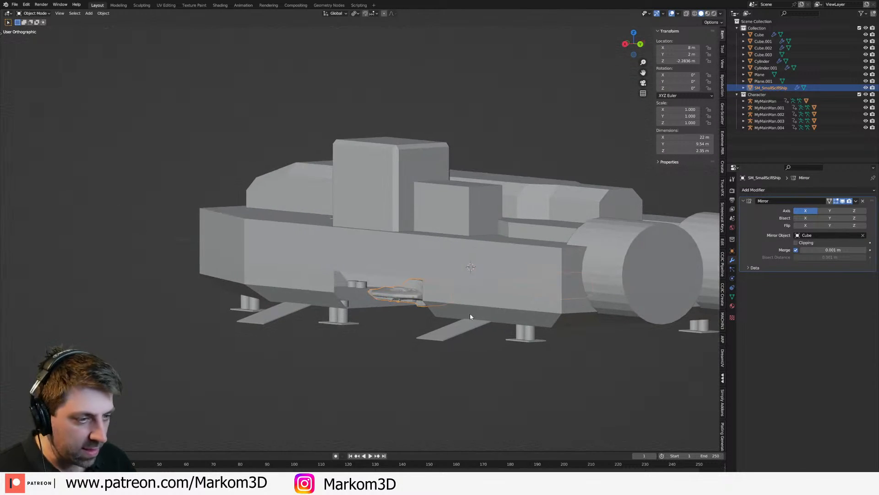
key("g")
key("x")
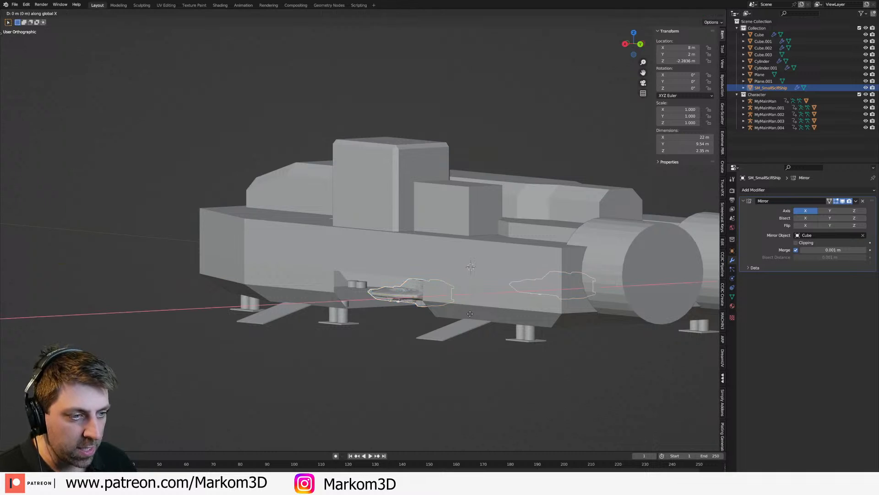
left_click(380, 333)
middle_click_drag(380, 333, 443, 326)
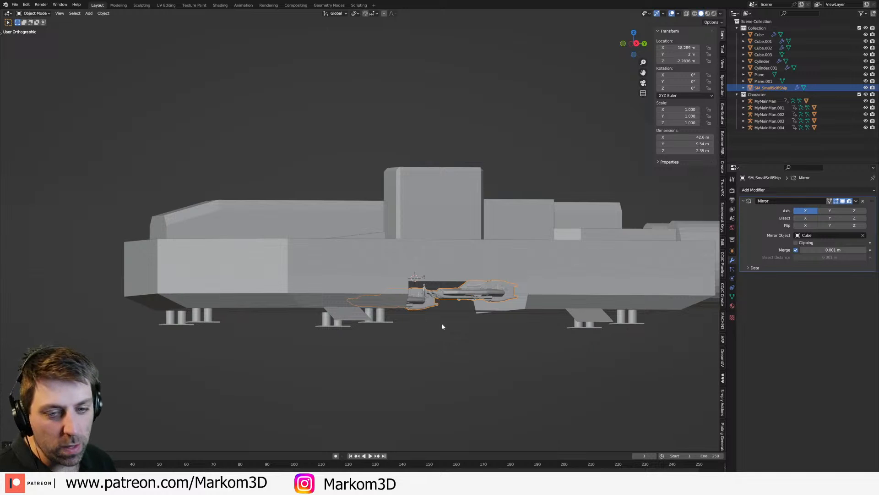
middle_click_drag(495, 324, 481, 340)
scroll(379, 345, "up", 3)
key("ctrl+z")
Step: Examine the docked small ship and the hangar opening from the side and the front
middle_click_drag(522, 296, 474, 300)
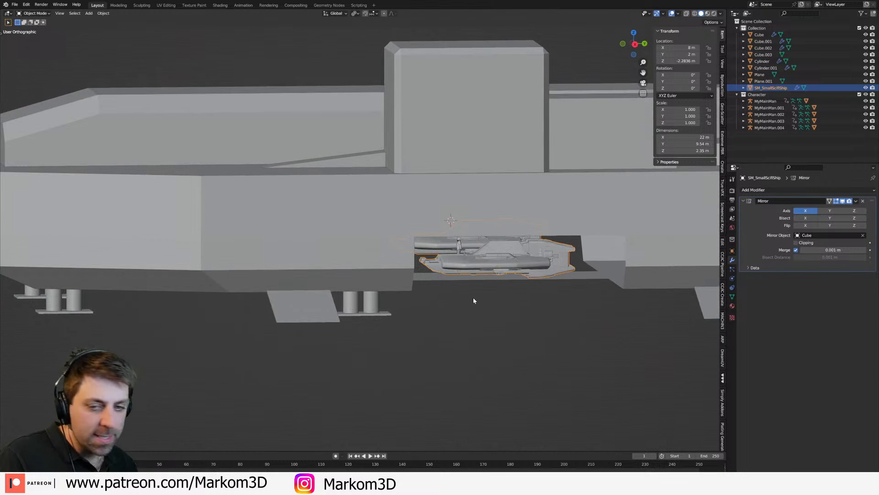
middle_click_drag(474, 297, 438, 287)
scroll(427, 274, "up", 2)
scroll(427, 276, "down", 2)
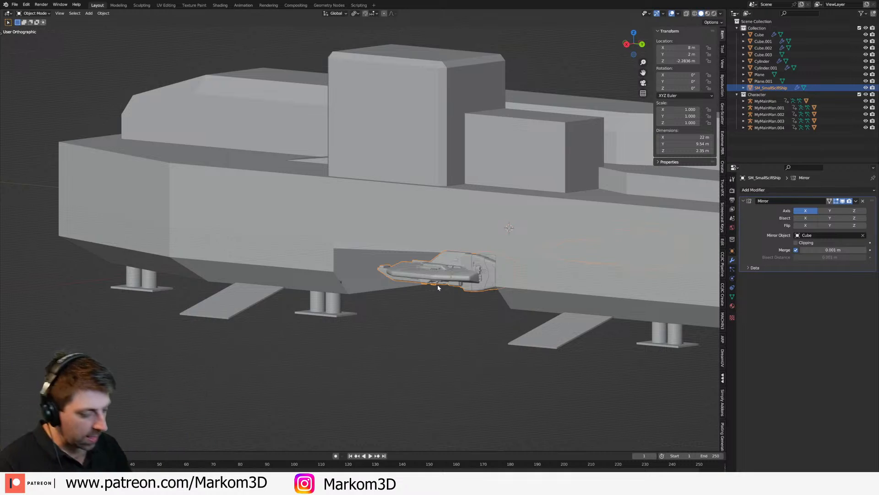
key("KP_1")
middle_click_drag(438, 287, 389, 276, "shift")
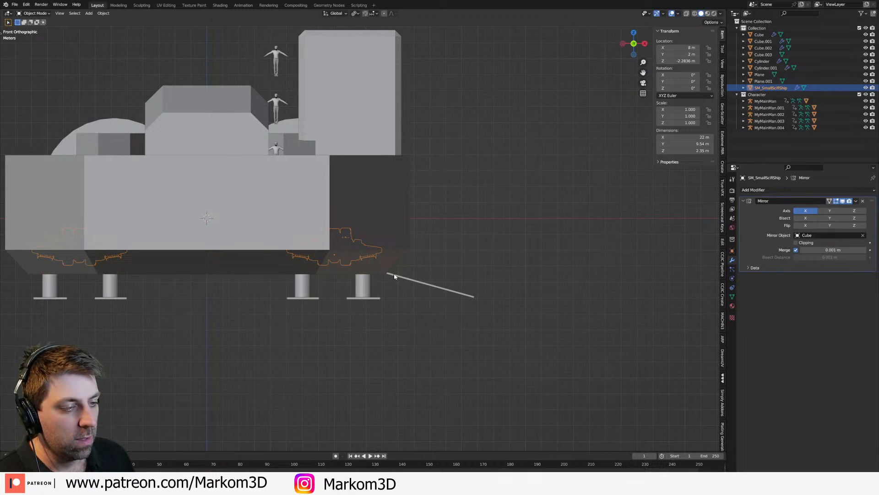
key("shift+a")
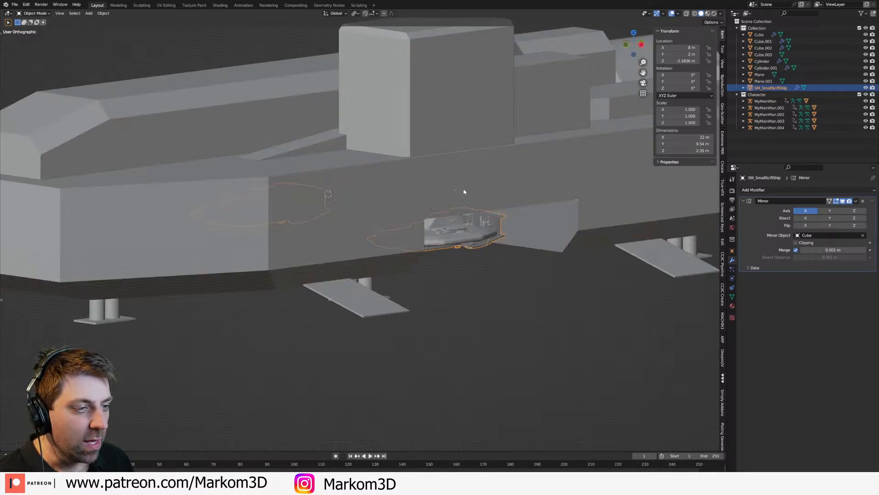
middle_click_drag(464, 192, 429, 198)
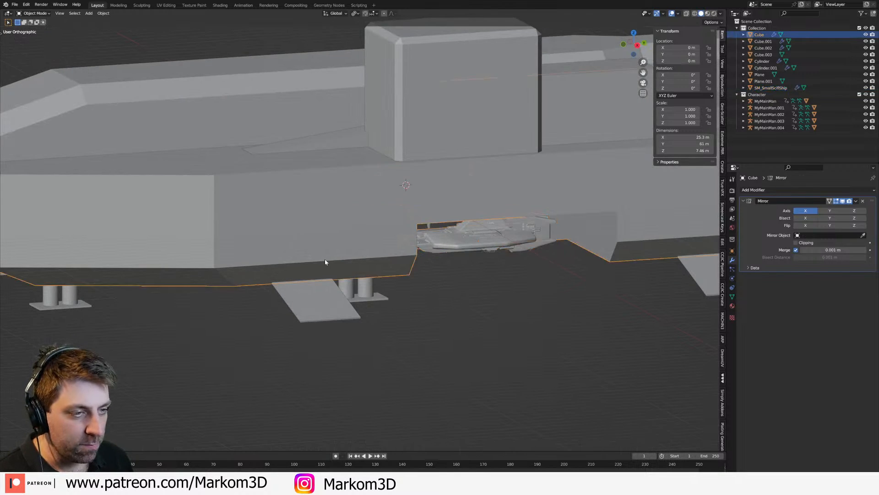
Step: Duplicate the hull's side and lower chamfer faces just ahead of the hangar opening and separate them into a new object
scroll(326, 257, "down", 2)
left_click(326, 257)
key("Tab")
left_click(317, 227)
left_click(315, 252, "shift")
left_click(314, 272, "shift")
middle_click_drag(313, 274, 336, 274)
key("shift+d")
right_click(337, 295)
key("p")
left_click(339, 293)
key("Tab")
left_click(313, 266)
Step: Straighten the separated panel's front edges by scaling them along Y in the side view
middle_click_drag(302, 240, 350, 259)
key("Tab")
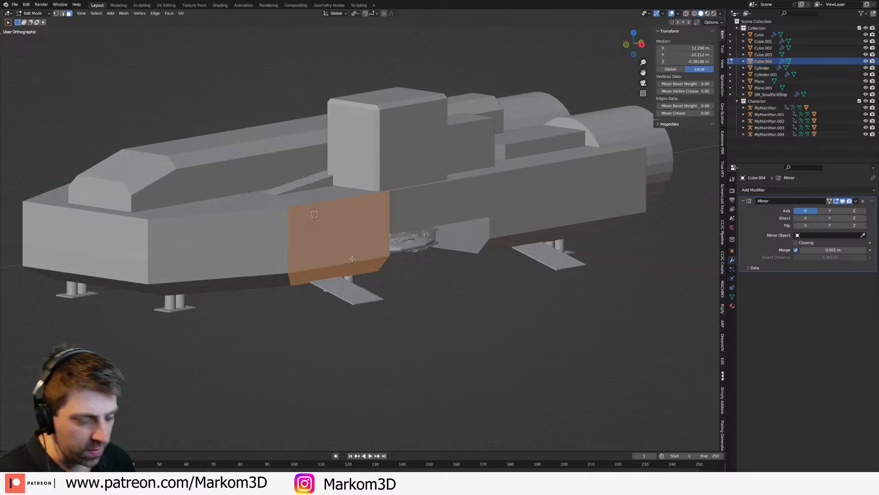
key("KP_3")
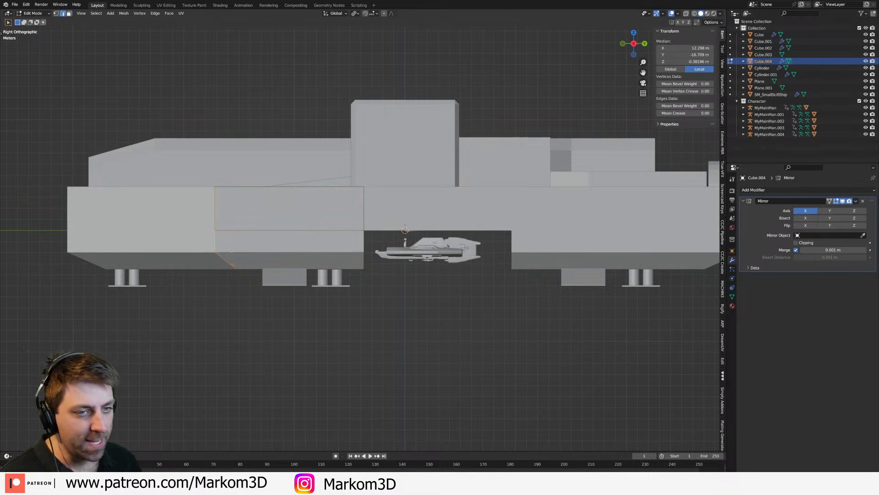
key("s")
key("x")
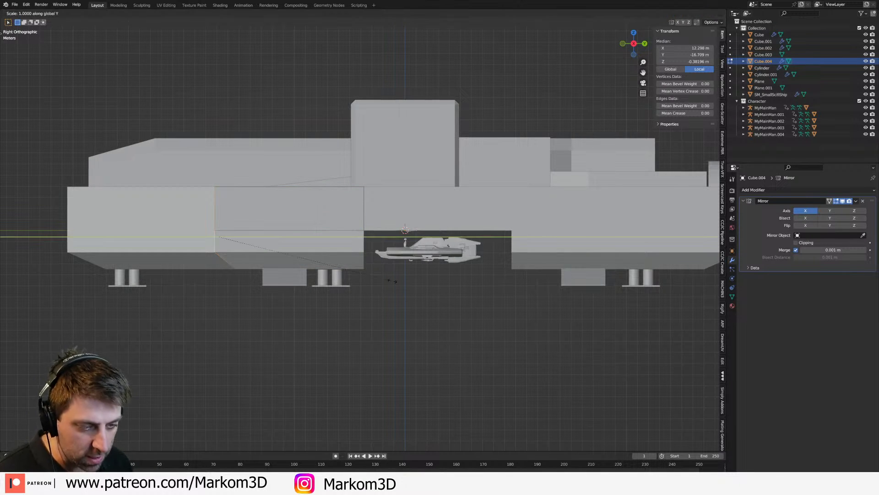
key("Return")
right_click(490, 269)
Step: Scale the whole separated panel along Y into a narrow strip 1.3 m wide
key("a")
key("s")
right_click(478, 269)
key("ctrl+r")
left_click(323, 259)
left_click(328, 280)
Step: Leave Edit Mode and delete the object with the landing gear cylinders and foot plates
key("Tab")
left_click(329, 283)
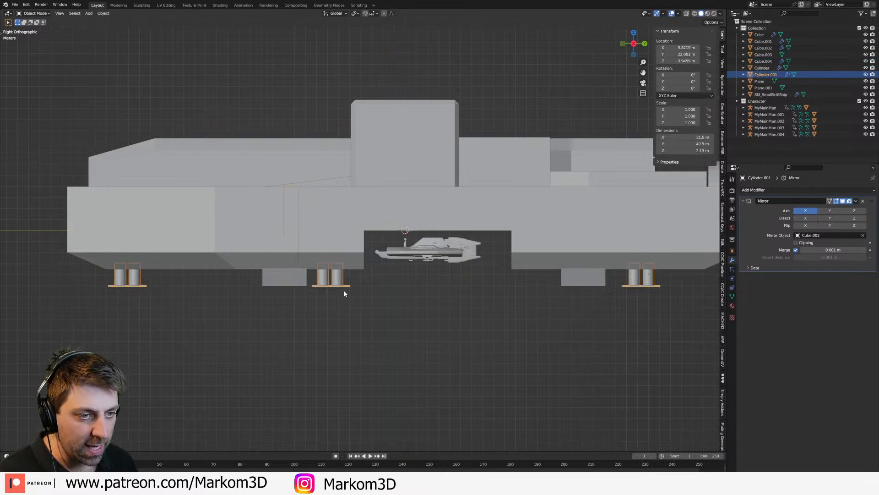
key("Delete")
Step: Move the narrow strip about 3.33 m along Y toward the hangar opening
left_click(290, 243)
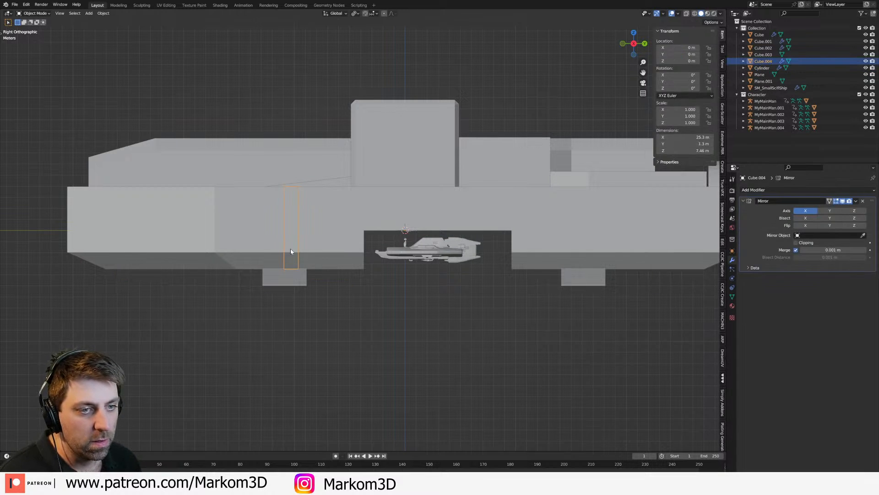
key("g")
key("y")
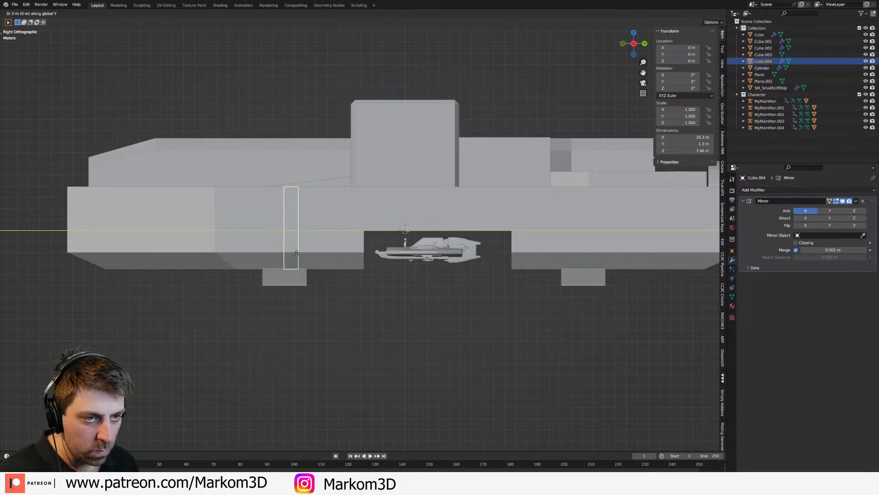
left_click(334, 257)
middle_click_drag(334, 258, 358, 225)
Step: Lower the strip's top edge along Z so the strip is about 4.81 m high
key("Tab")
key("g")
key("z")
left_click(367, 225)
key("Tab")
scroll(358, 225, "up", 3)
Step: Extrude the strip's faces slightly outward to give it thickness, redoing the first extrusion of the two upright faces
key("Tab")
key("3")
left_click(359, 225)
left_click(357, 251, "shift")
scroll(362, 270, "up", 3)
mouse_move(364, 277)
middle_mouse_down()
mouse_move(365, 255)
mouse_move(379, 277)
middle_mouse_up()
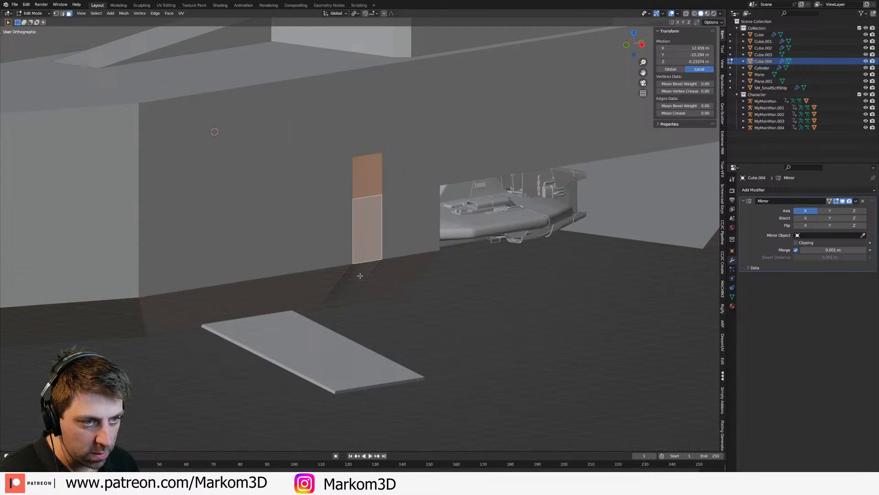
key("e")
left_click(360, 227)
key("ctrl+z")
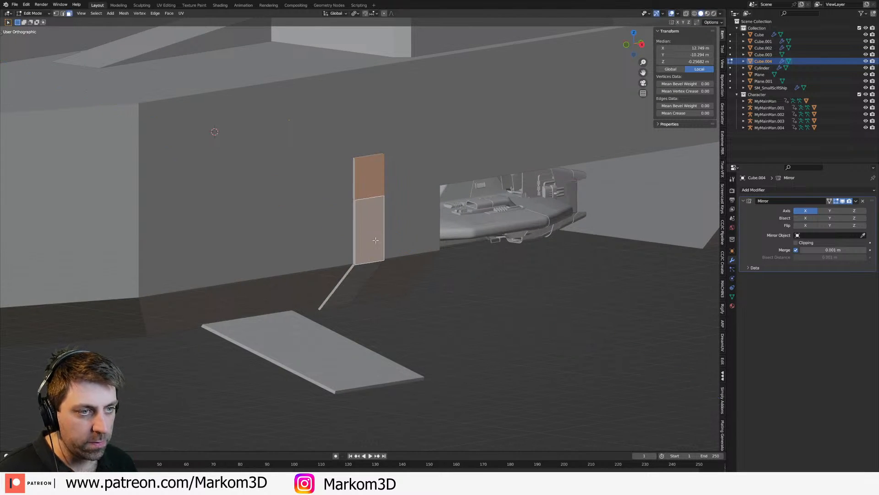
middle_click_drag(361, 227, 380, 266)
Step: Duplicate the strip's two upright faces, offset the copies outward along X, and inset them individually by about 0.18 m
key("g")
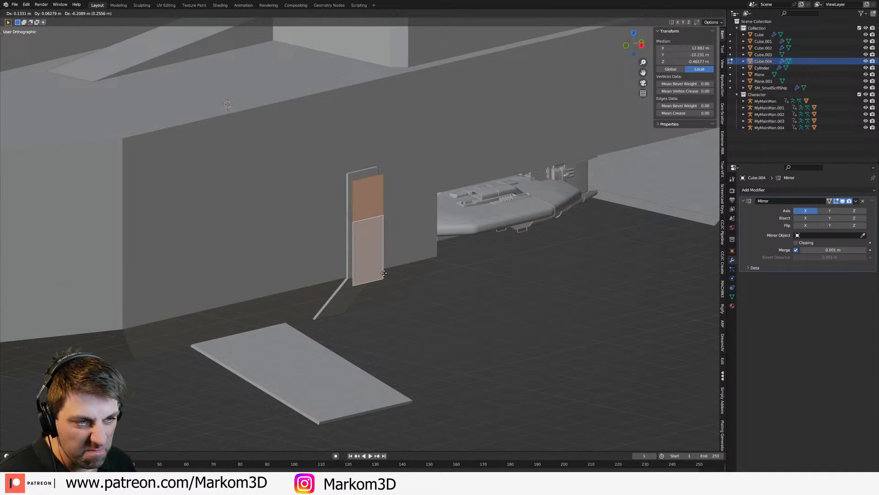
key("y")
key("x")
left_click(440, 290)
key("i")
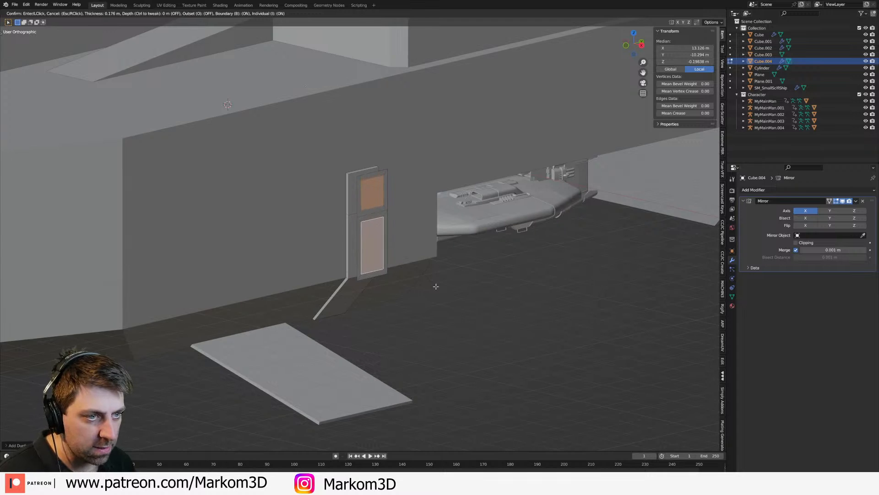
left_click(385, 239)
Step: Delete the outer border around the two inset faces
key("2")
left_click(359, 218, "alt")
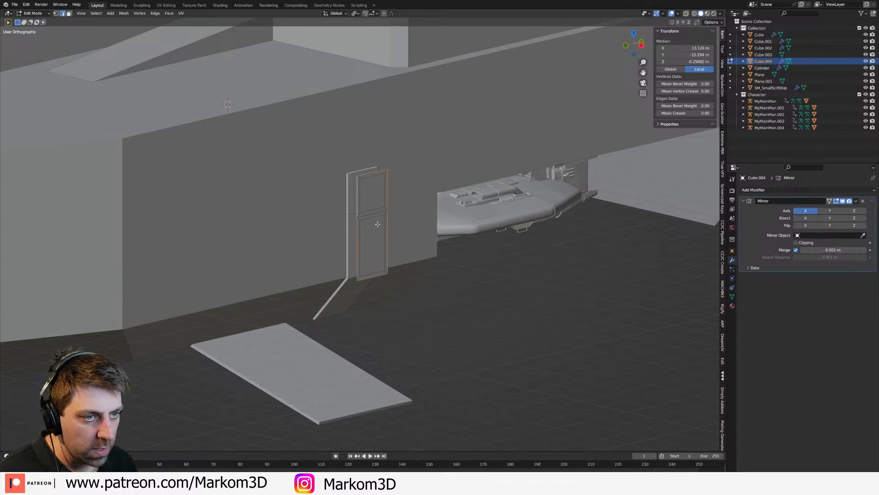
key("x")
left_click(362, 210)
Step: Select both inset faces and move them back along X against the strip's outer surface
key("3")
left_click(371, 197)
left_click(371, 246, "ctrl")
middle_click_drag(372, 246, 443, 277)
scroll(443, 277, "up", 2)
key("g")
key("x")
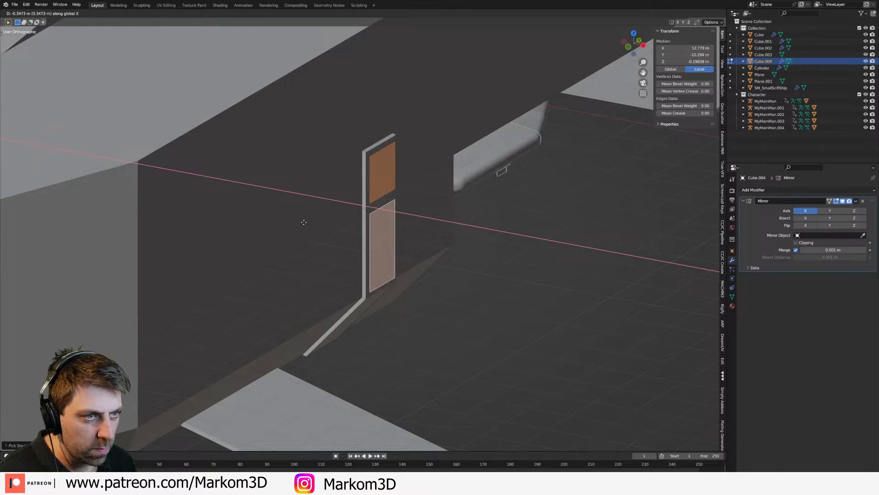
left_click(325, 223)
Step: Extrude the two inset faces into raised panels on the strip and leave Edit Mode
key("e")
left_click(398, 247)
scroll(394, 251, "down", 4)
key("Tab")
Step: Select every object in the front view and raise them all about 5.08 m along Z
middle_click_drag(419, 300, 348, 274)
scroll(425, 275, "up", 3)
key("KP_3")
key("KP_1")
scroll(408, 342, "up", 1)
scroll(409, 342, "down", 2)
middle_click_drag(421, 339, 505, 319, "shift")
scroll(505, 321, "down", 10)
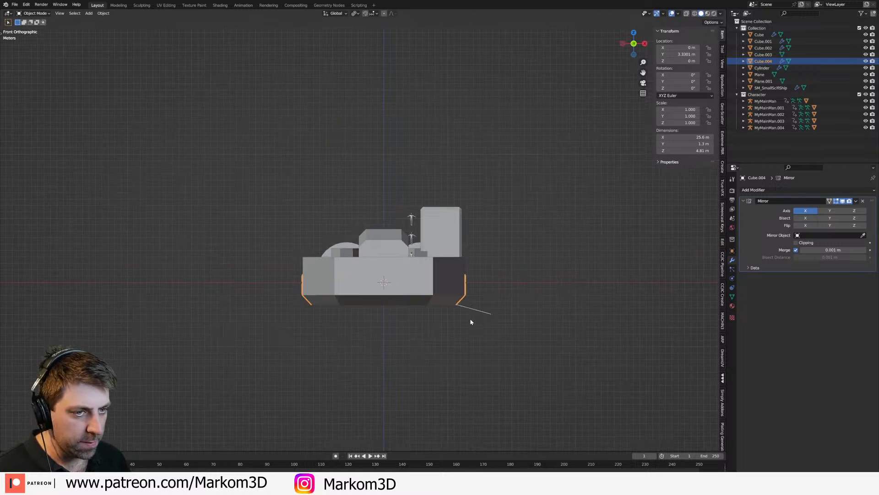
key("a")
key("g")
key("z")
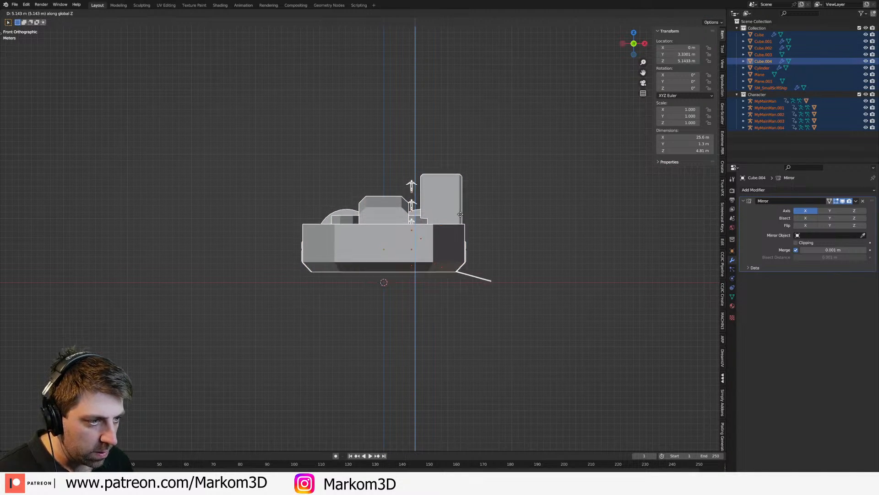
left_click(476, 258)
Step: Set the main hull (Cube) as the mirror object of the strip's Mirror modifier
scroll(444, 315, "up", 7)
scroll(273, 304, "up", 4)
left_click(373, 210)
scroll(426, 192, "down", 2)
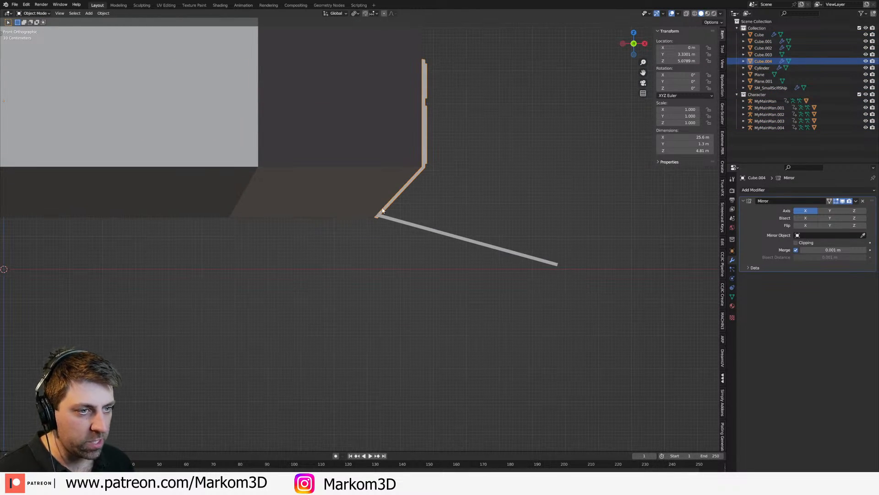
scroll(405, 198, "down", 3)
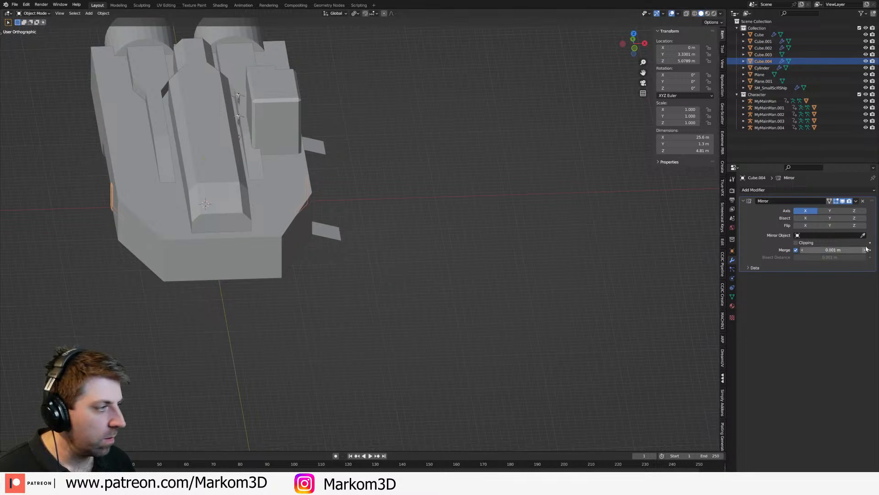
left_click(864, 235)
left_click(259, 236)
Step: Switch the front view to wireframe shading and place the 3D cursor near the strip's lower end
key("KP_3")
key("KP_1")
scroll(337, 272, "up", 5)
middle_click_drag(277, 115, 397, 185, "shift")
scroll(397, 188, "up", 2)
key("Tab")
key("z")
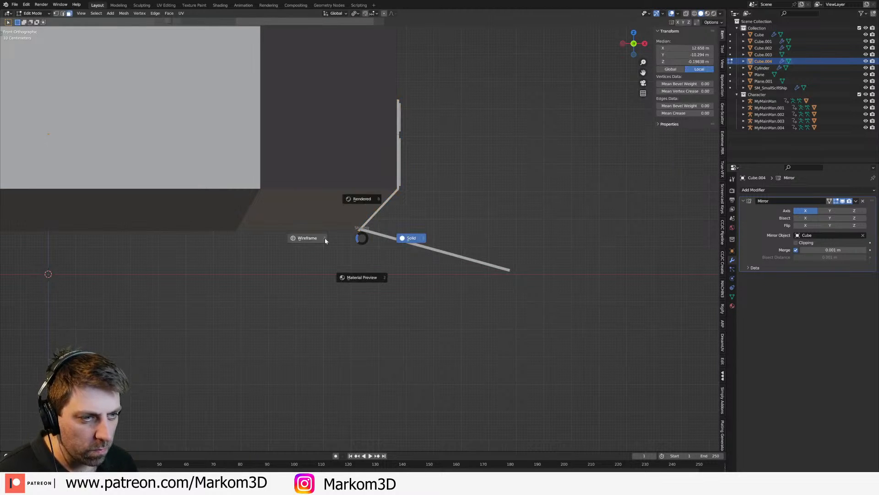
left_click(326, 239)
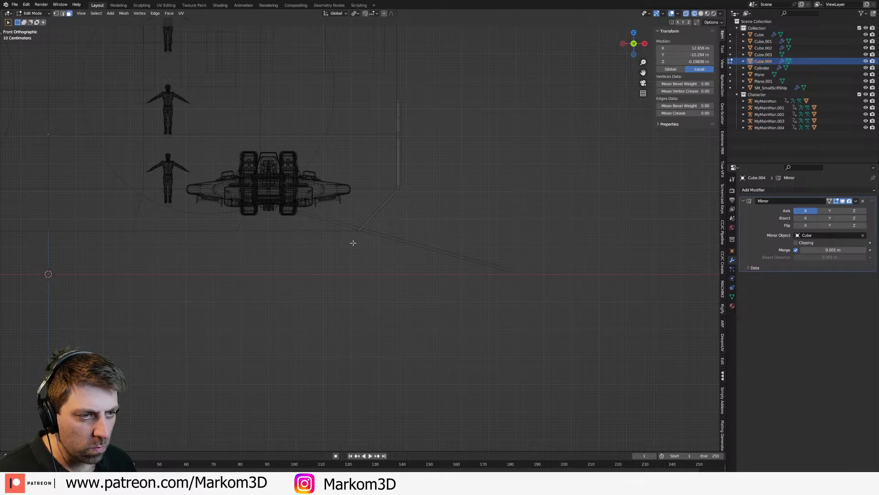
key("Tab")
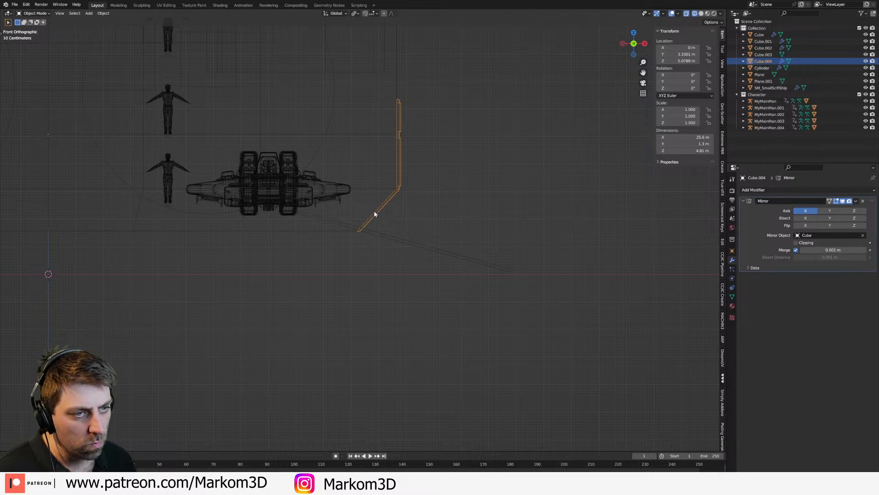
key("Tab")
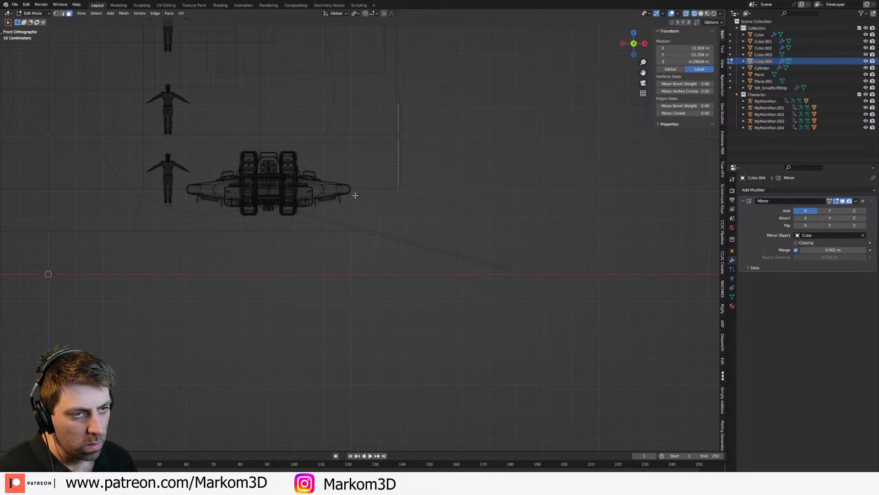
right_click(360, 218, "shift")
key("Tab")
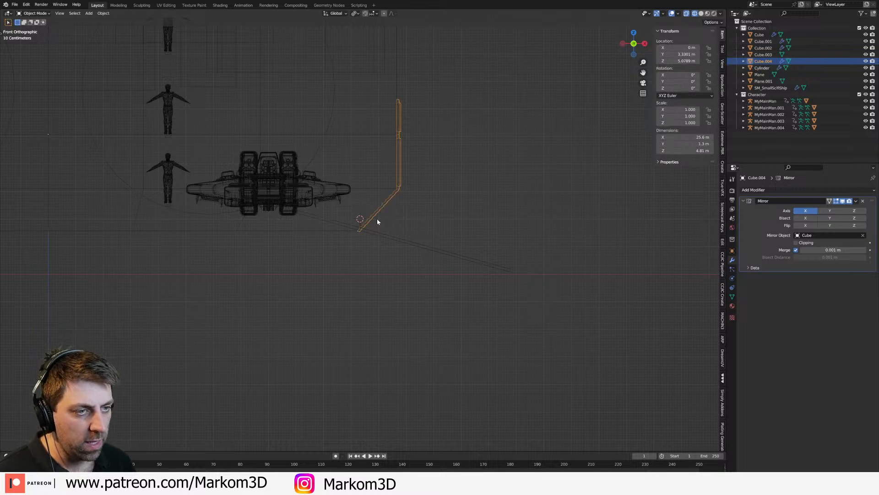
Step: Set the strip's origin to the 3D cursor
key("shift+s")
right_click(377, 219)
right_click(377, 219)
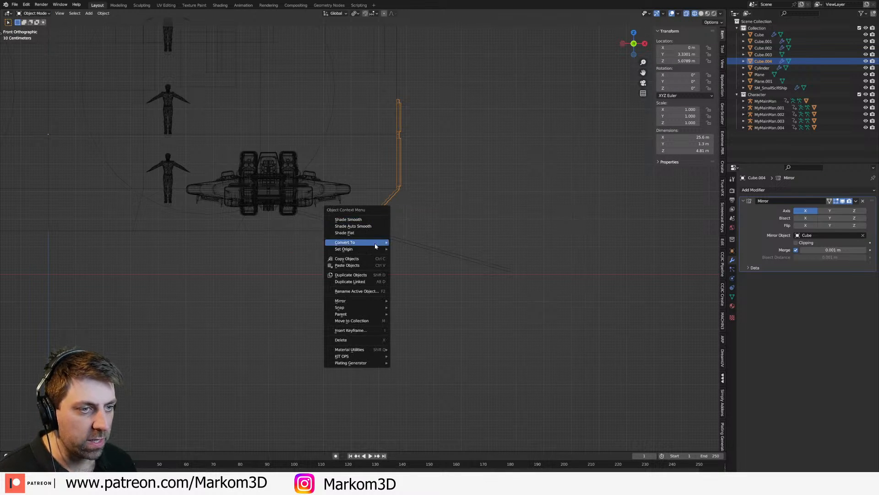
mouse_move(375, 249)
left_click(422, 260)
Step: Rotate the strip about 90 degrees in the front view so it folds down outward from the hull
key("r")
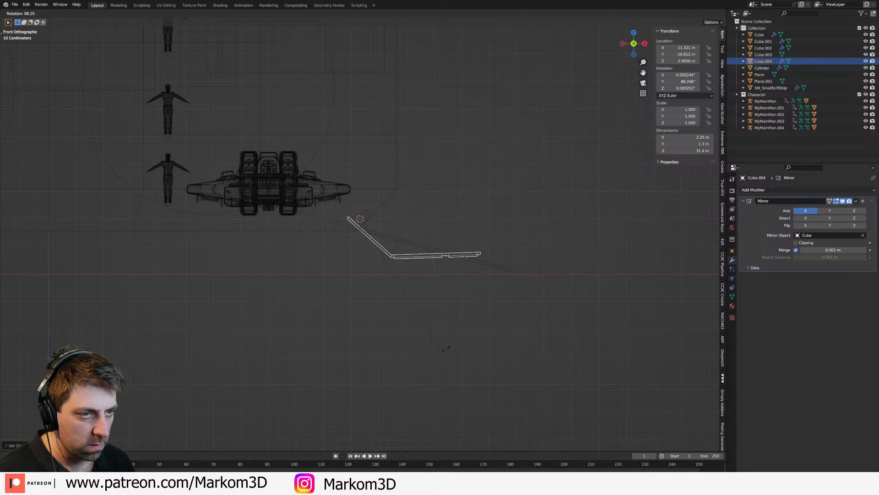
left_click(441, 353)
key("Tab")
Step: Select all of the strip's geometry in Edit Mode and move it down slightly below the hull edge
key("Tab")
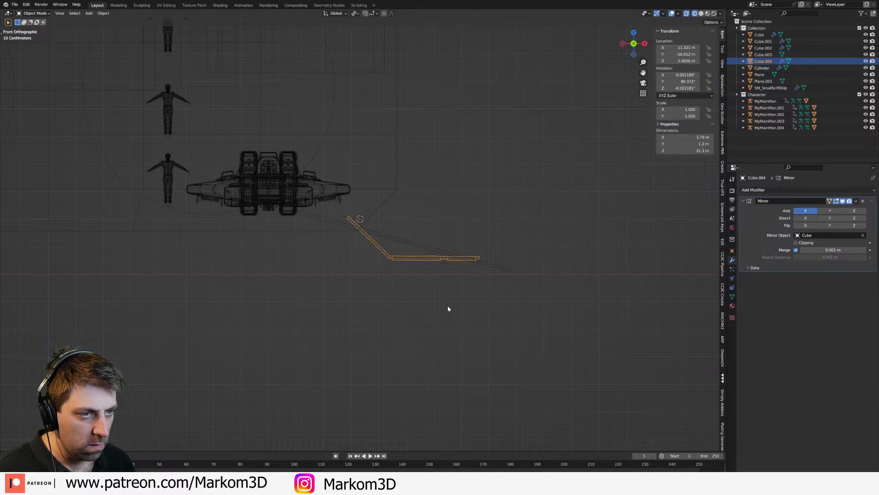
scroll(439, 287, "up", 4)
key("Tab")
key("a")
key("g")
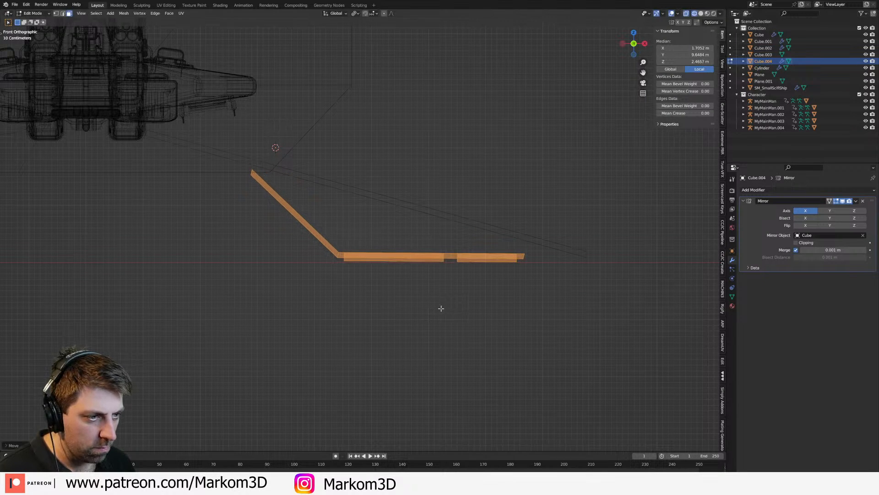
Step: Check the strip's fold in the front view, restore it upright along the hull side, and return to editing its geometry
left_click(441, 308)
scroll(428, 294, "down", 3)
key("Tab")
key("r")
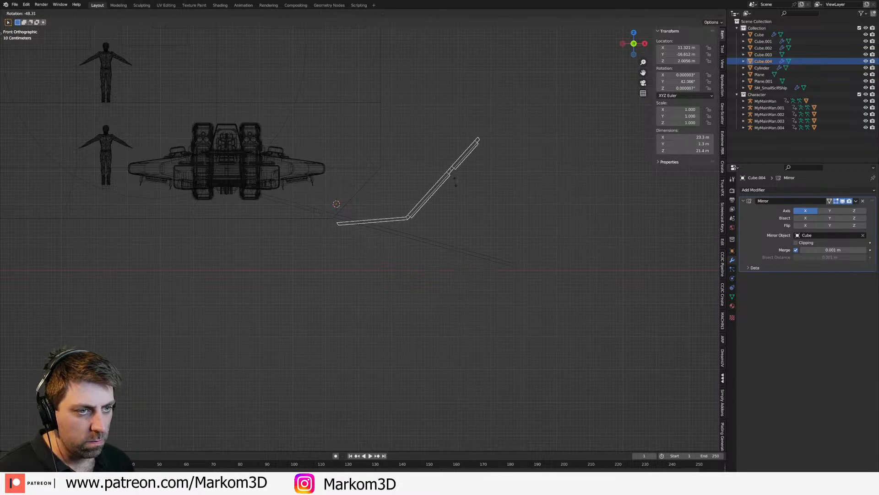
left_click(453, 207)
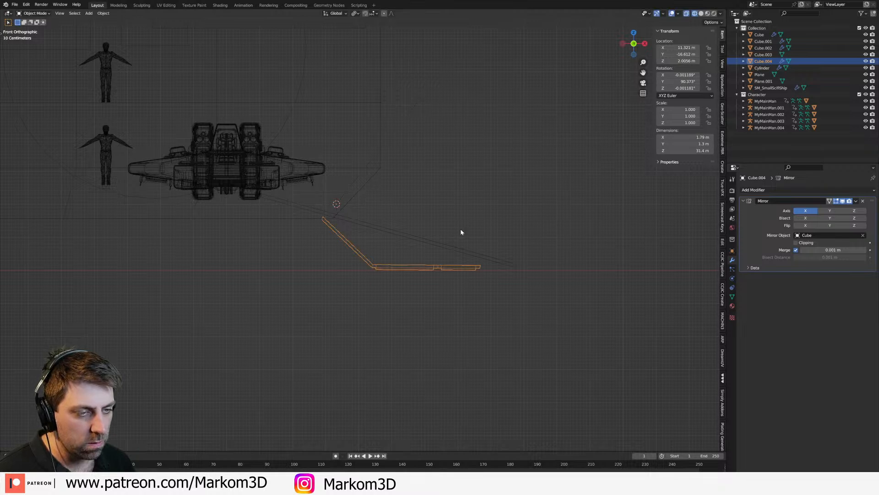
key("Tab")
key("Tab")
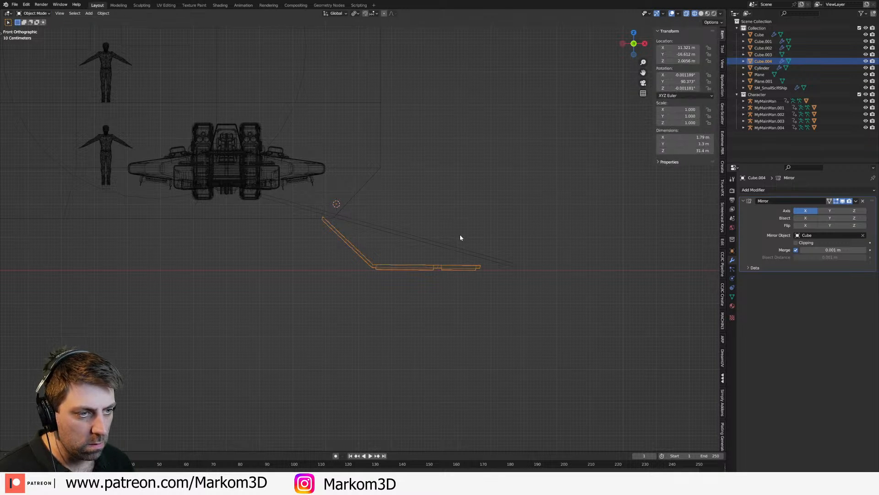
key("ctrl+z")
key("Tab")
scroll(439, 220, "up", 3)
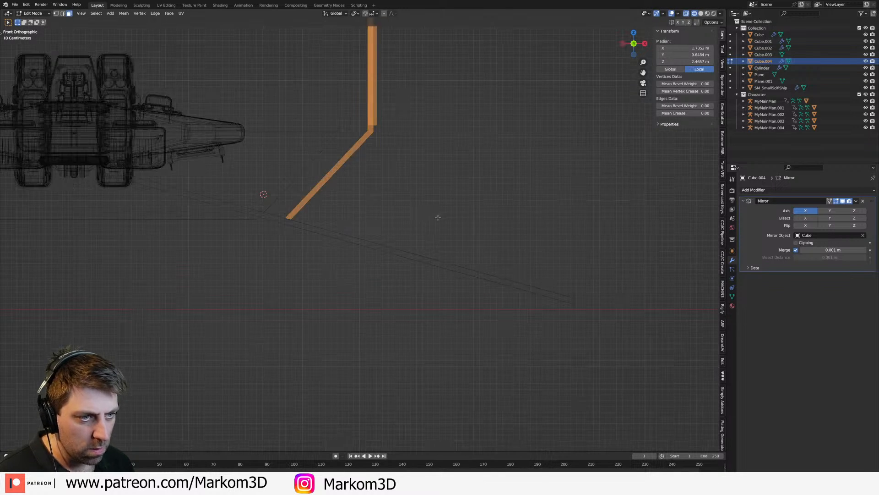
Step: Move all of the strip's geometry slightly inward along the X axis against the hull side and leave Edit Mode
middle_click_drag(436, 216, 470, 223, "shift")
key("g")
key("x")
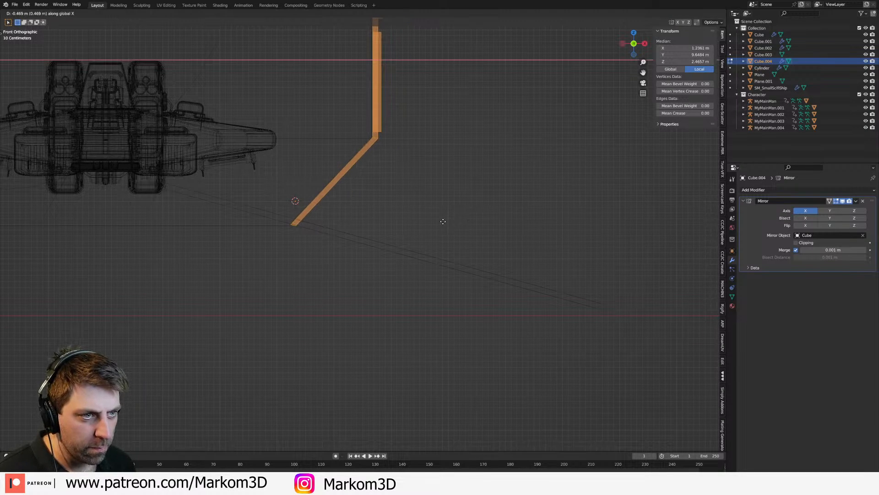
left_click(410, 221)
scroll(409, 221, "down", 2)
key("Tab")
scroll(408, 202, "down", 2)
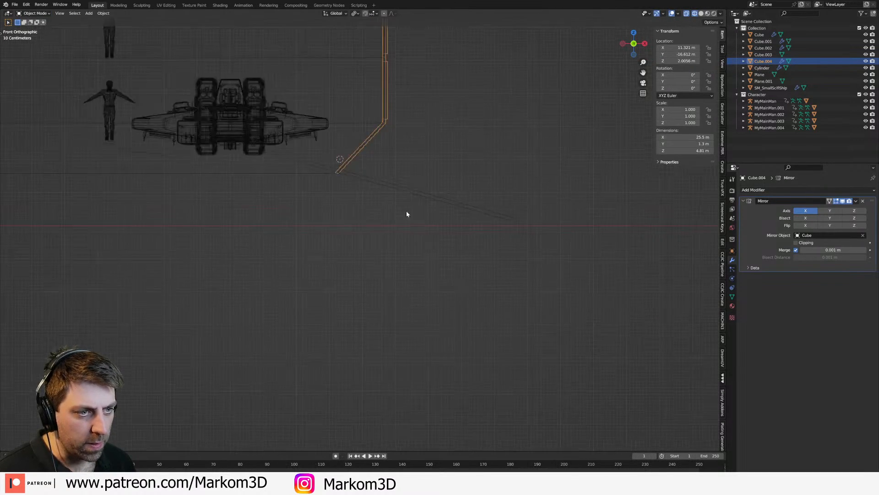
key("r")
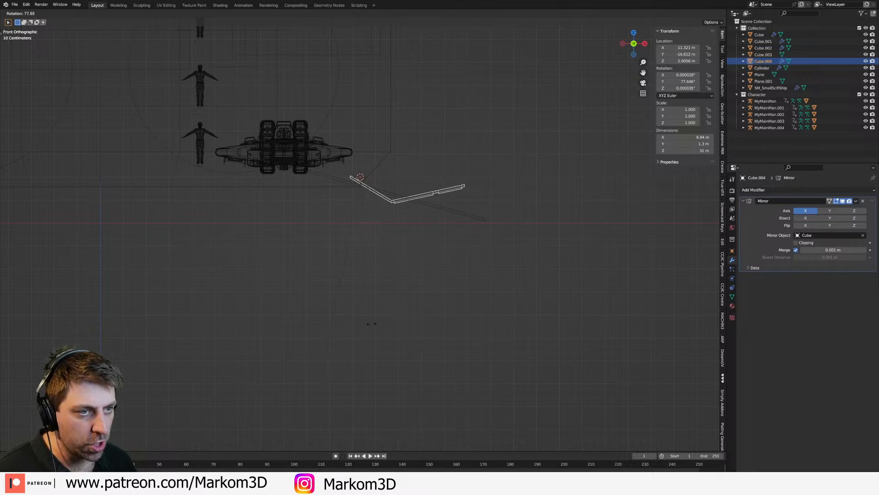
right_click(411, 214)
key("r")
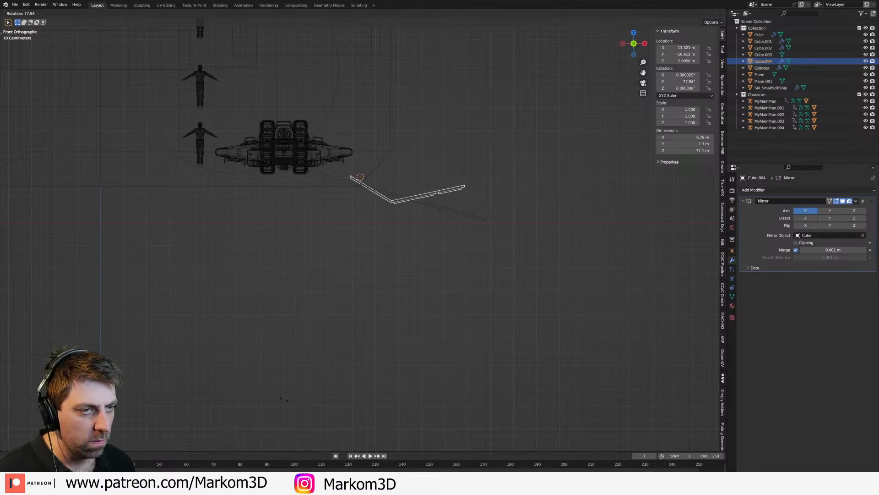
right_click(310, 353)
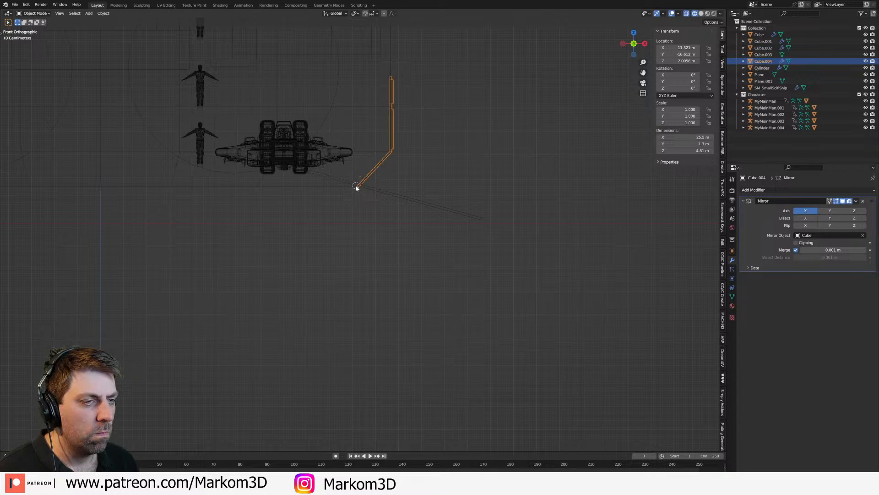
Step: Set the transform pivot point to 3D Cursor and test the strip's rotation around the strip's lower end
left_click(357, 13)
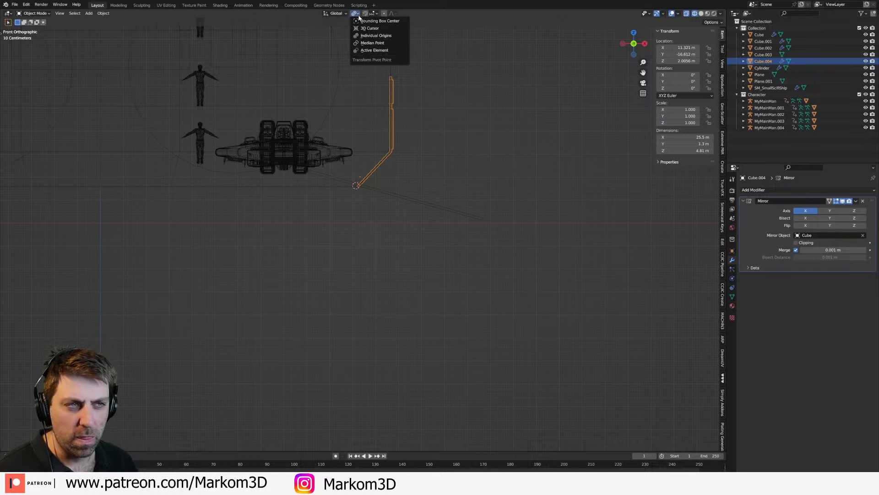
left_click(371, 28)
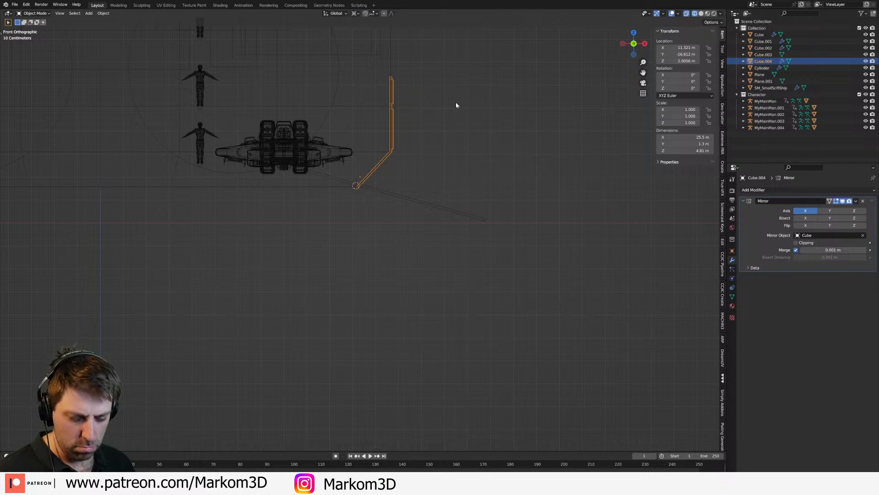
key("r")
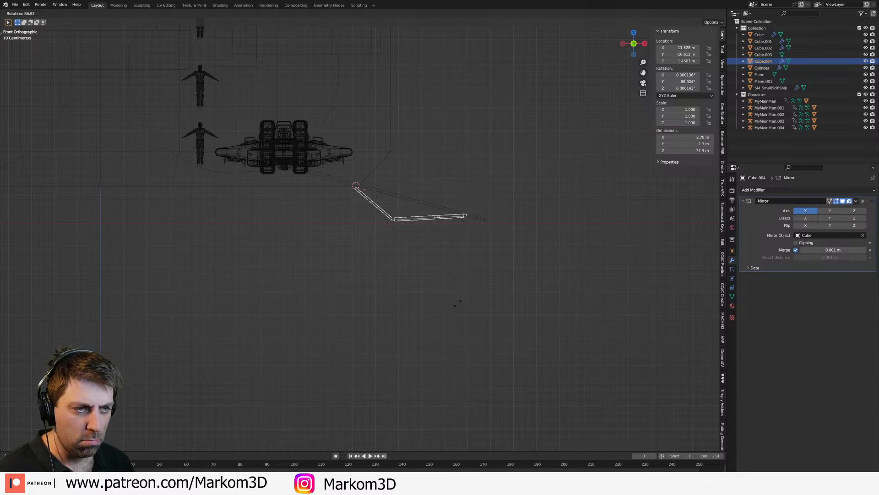
right_click(459, 304)
Step: Try folding the strip down by about 90 degrees around slightly different 3D cursor positions near its lower end
middle_click_drag(400, 204, 399, 235, "shift")
scroll(397, 238, "up", 5)
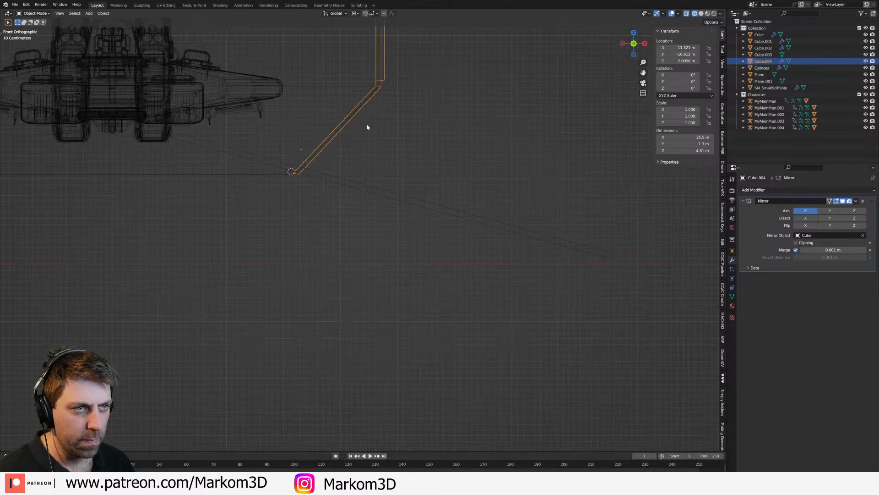
key("r")
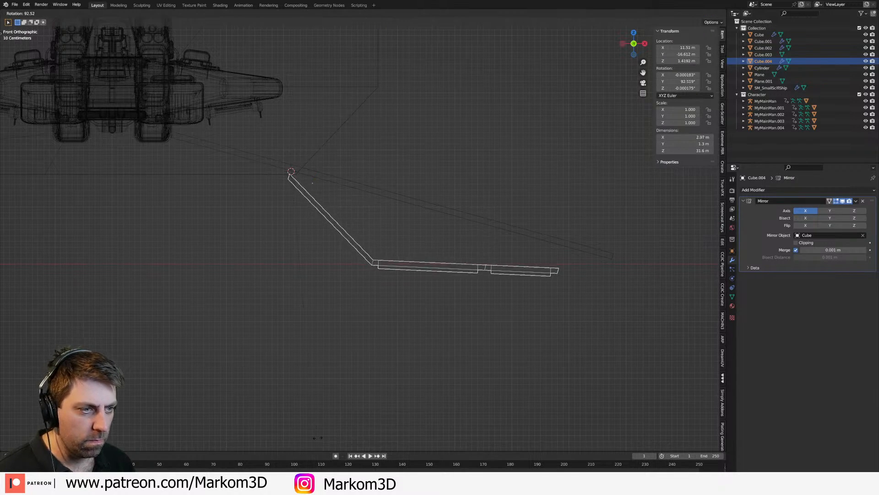
right_click(325, 436)
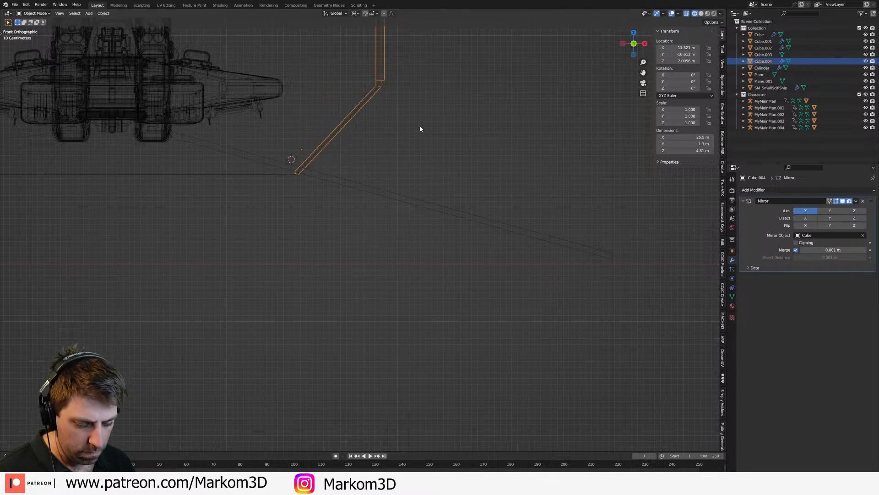
key("r")
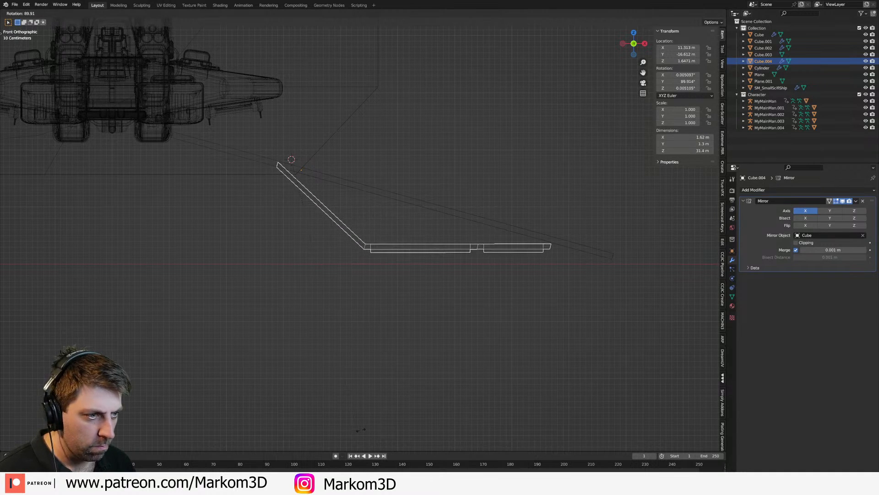
left_click(347, 245)
key("ctrl+z")
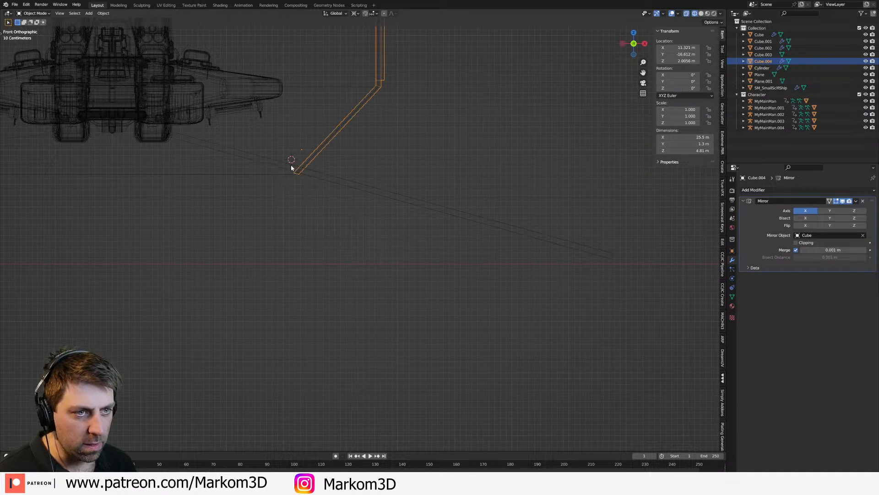
key("r")
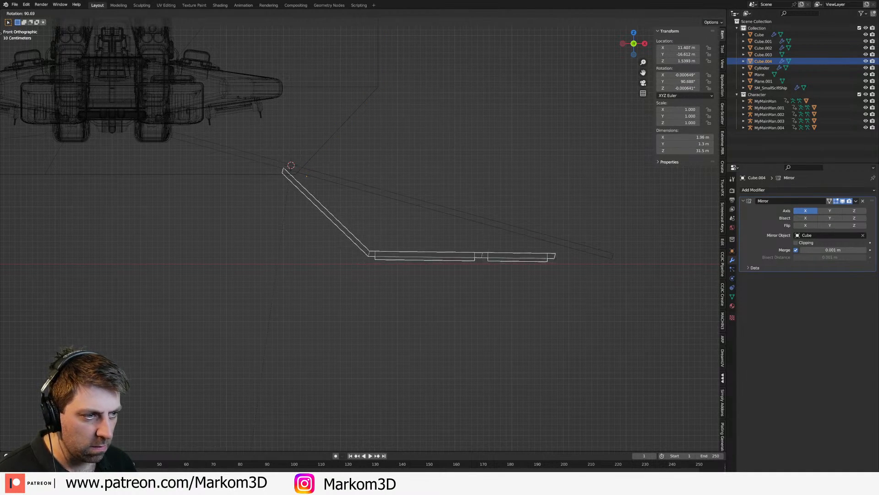
right_click(249, 96)
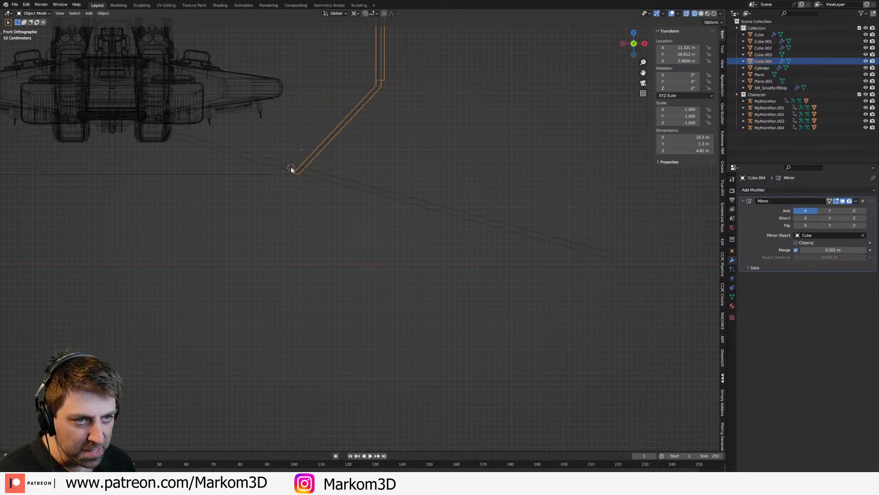
Step: Rotate the strip about 90 degrees around the 3D cursor so it folds down outward from the hull
key("r")
left_click(364, 32)
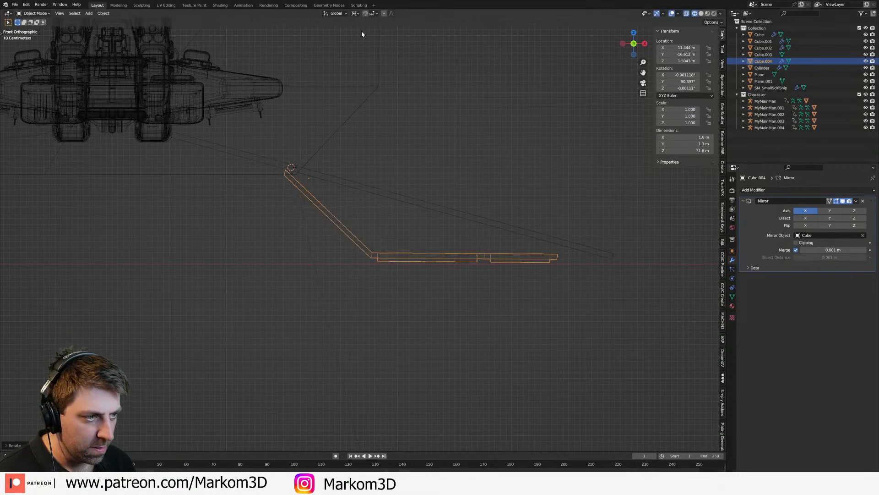
scroll(397, 132, "down", 3)
middle_click_drag(381, 196, 353, 207)
middle_click_drag(319, 158, 287, 172)
Step: Set the folded strip's origin to the 3D cursor and clear its rotation
key("KP_3")
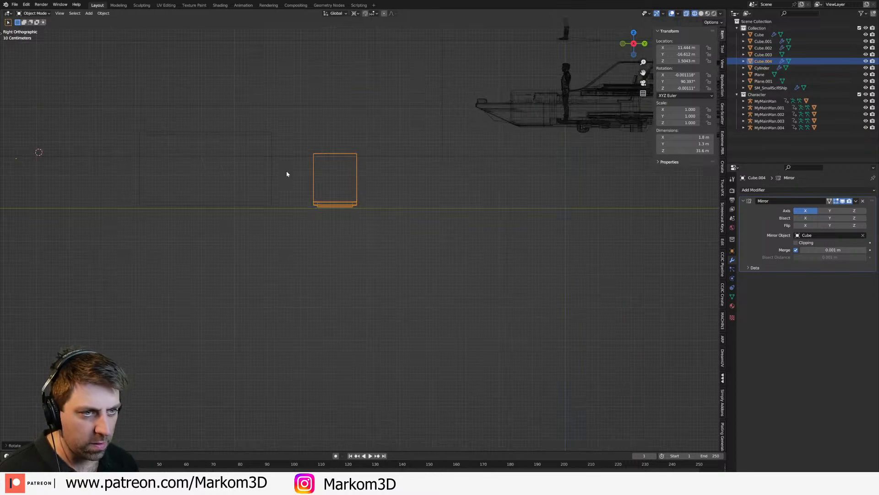
key("shift+s")
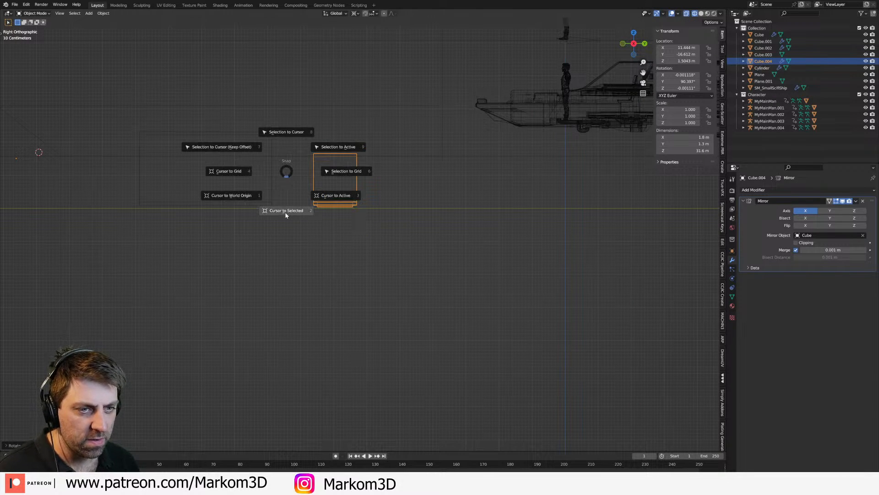
right_click(291, 163)
mouse_move(290, 163)
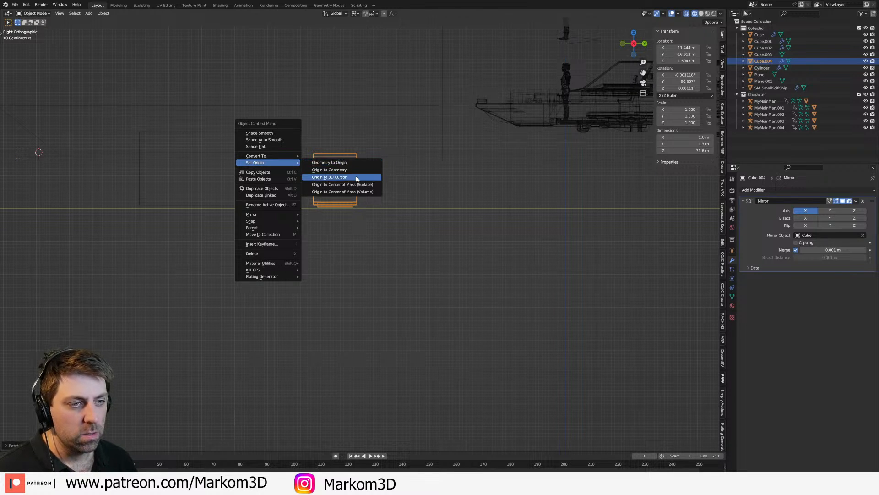
left_click(339, 177)
scroll(319, 196, "down", 2)
key("KP_1")
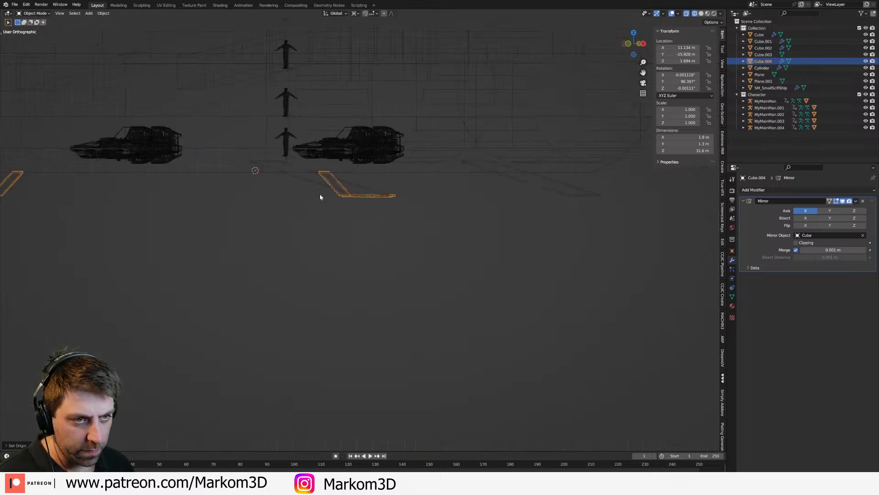
key("alt+r")
Step: In solid shading, duplicate the strip's geometry in Edit Mode about 18 m along Y, past the hangar opening
mouse_move(379, 164)
middle_mouse_down()
mouse_move(420, 180)
mouse_move(371, 191)
mouse_move(367, 223)
mouse_move(317, 242)
middle_mouse_up()
key("Tab")
key("z")
left_click(403, 196)
key("shift+d")
key("y")
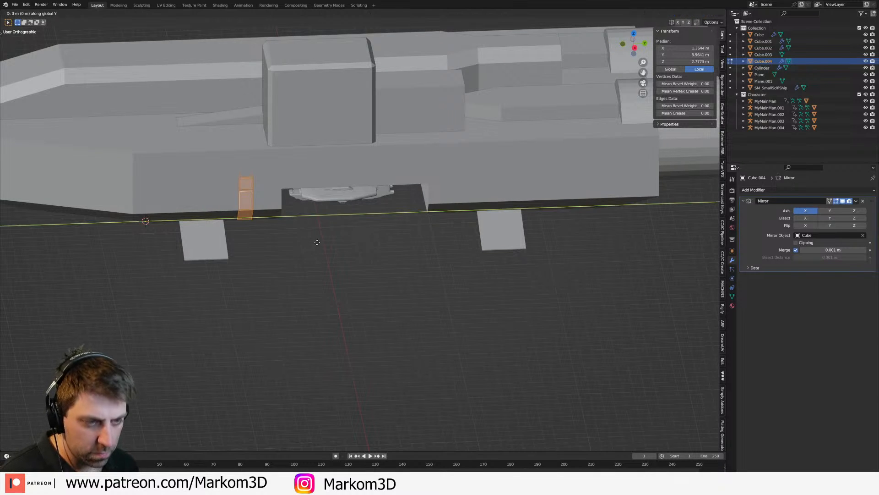
left_click(513, 231)
Step: Add two more copies of the strip along Y toward the rear, spaced about 9 m and 8 m apart
key("shift+d")
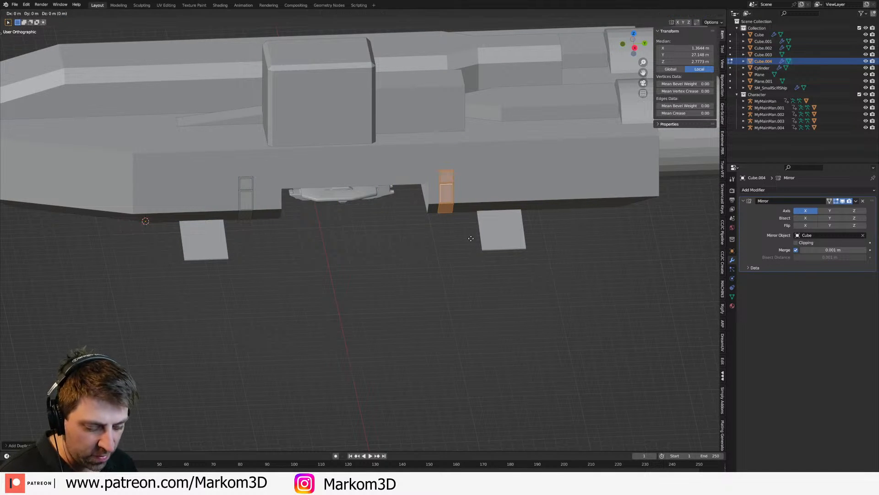
key("y")
left_click(572, 236)
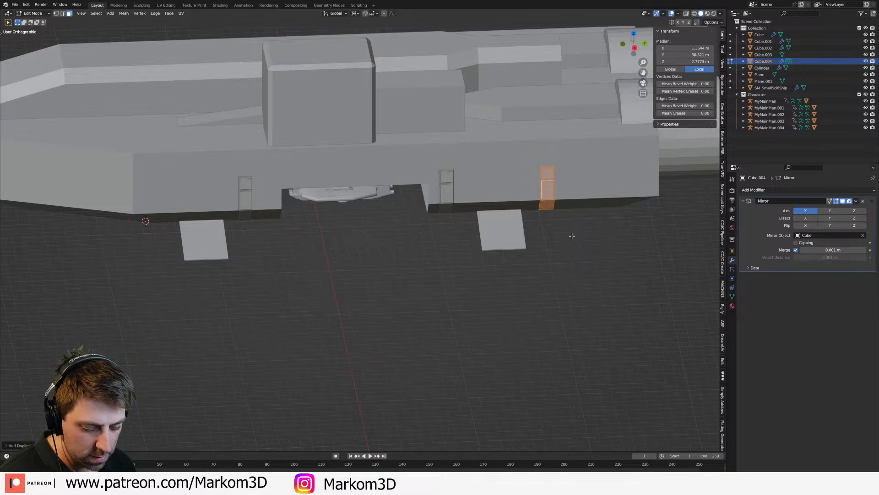
key("shift+d")
key("y")
left_click(653, 242)
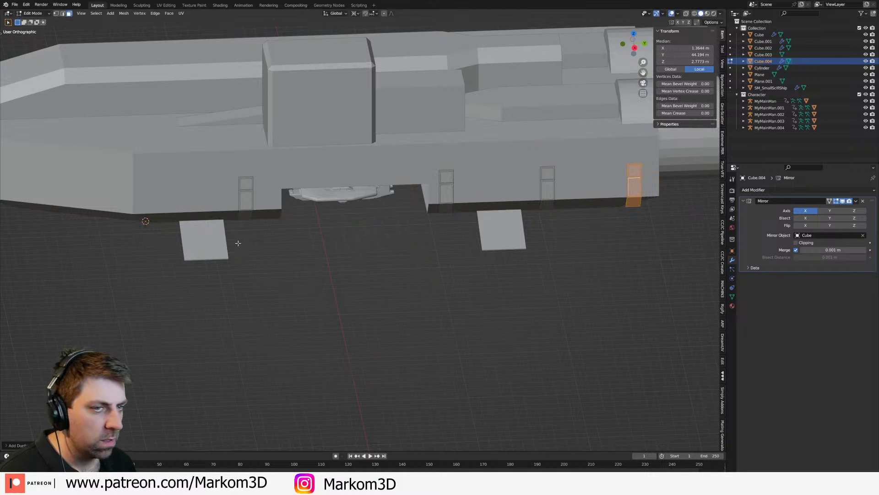
Step: Fold all four leg strips outward about 90 degrees in the front view and inspect them around the ship
key("a")
key("KP_3")
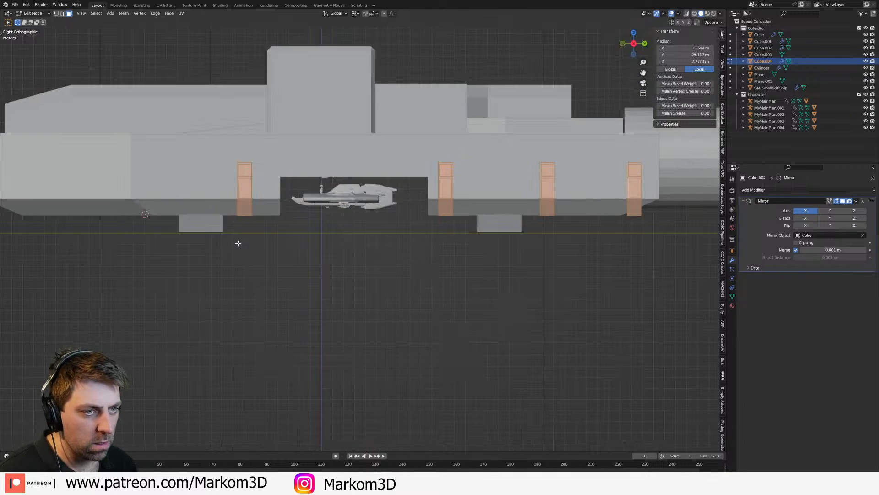
key("KP_1")
scroll(459, 214, "up", 3)
key("Tab")
key("r")
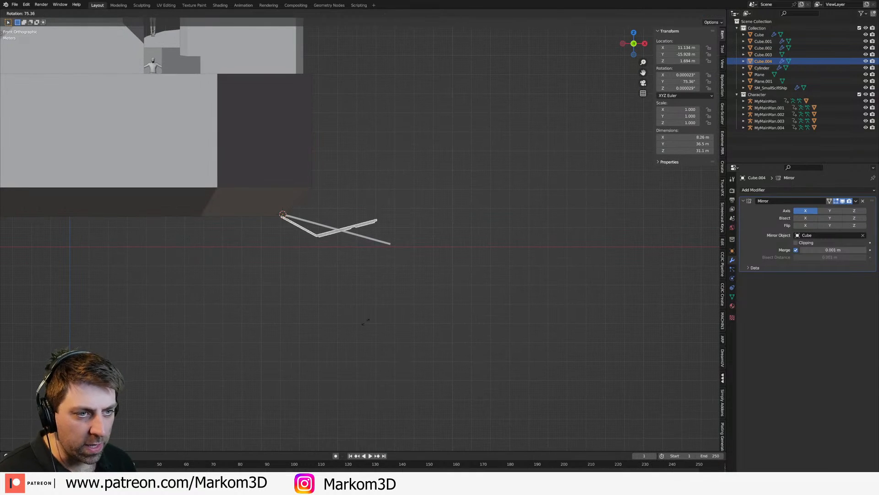
left_click(408, 255)
middle_click_drag(407, 255, 390, 278)
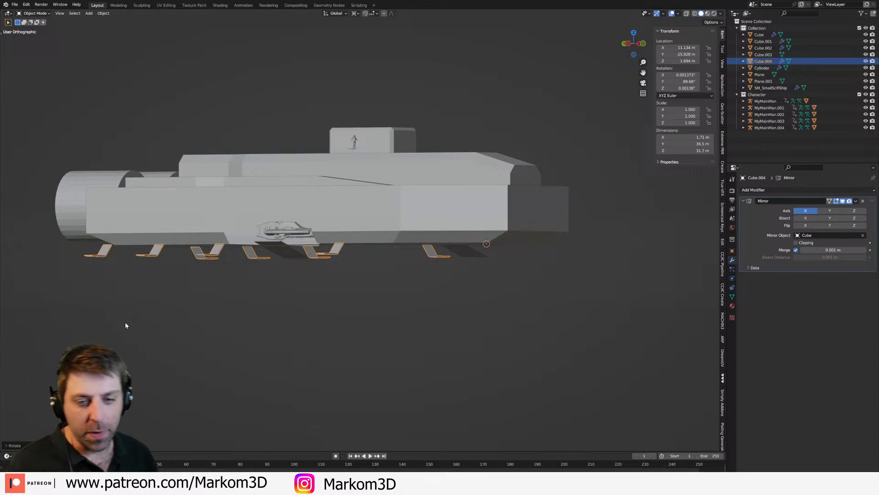
middle_click_drag(249, 336, 384, 308)
Step: Clear the leg strips' rotation so they lie back against the hull, check their fit, and return to Edit Mode
key("alt+r")
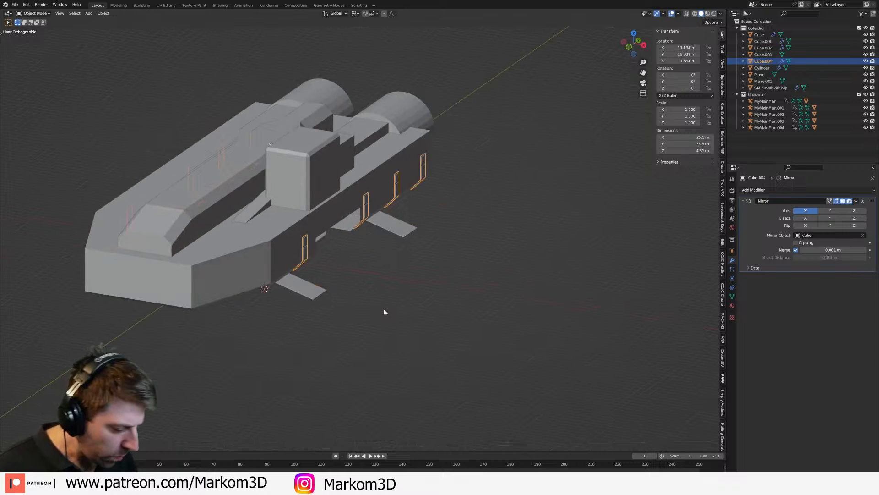
key("KP_3")
key("KP_1")
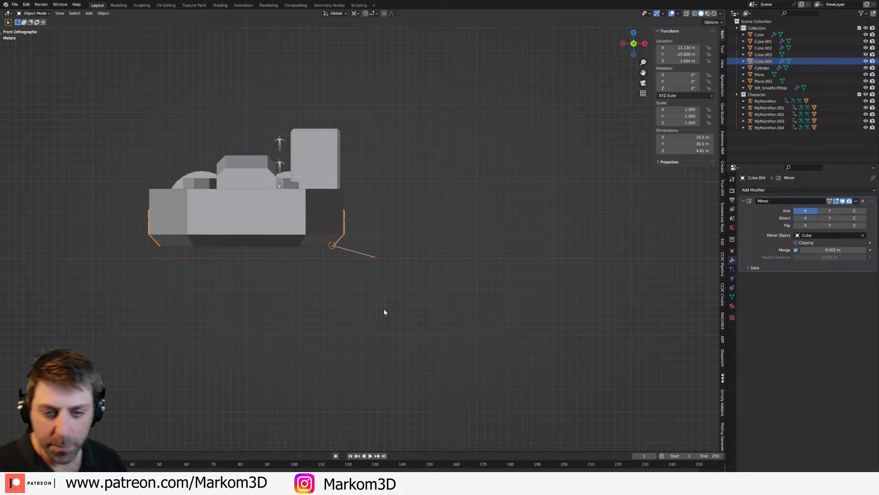
key("KP_3")
key("KP_1")
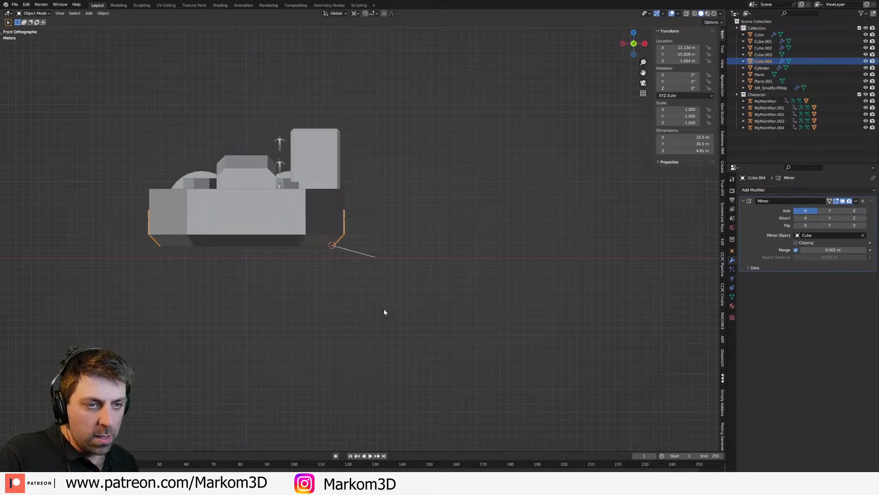
scroll(383, 307, "up", 5)
middle_click_drag(353, 312, 278, 250)
key("Tab")
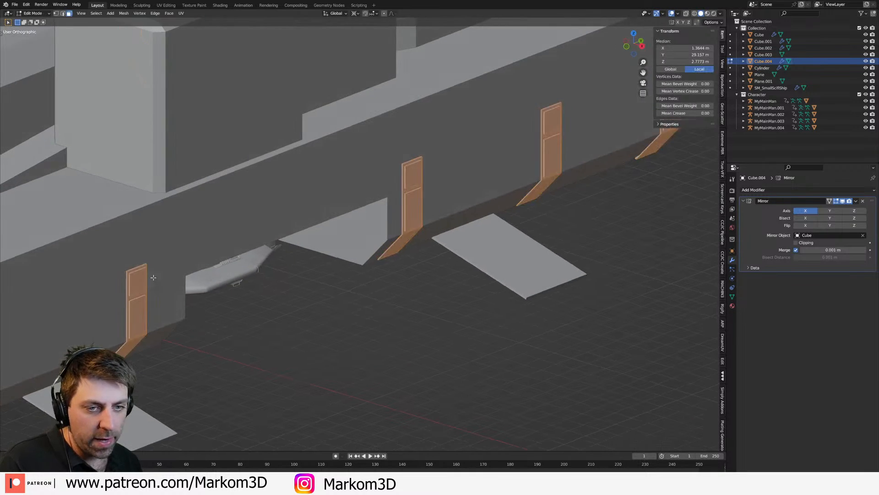
Step: In the side wireframe view, select the top vertices of all four leg strips and lower them about 1.4 m along Z
scroll(166, 285, "up", 3)
key("KP_3")
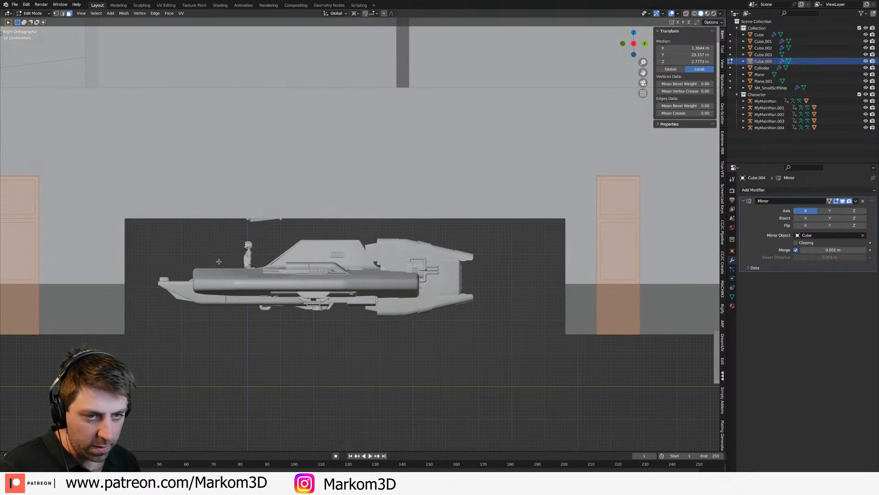
scroll(306, 288, "down", 4)
key("shift+z")
scroll(383, 281, "down", 5)
left_click(551, 261)
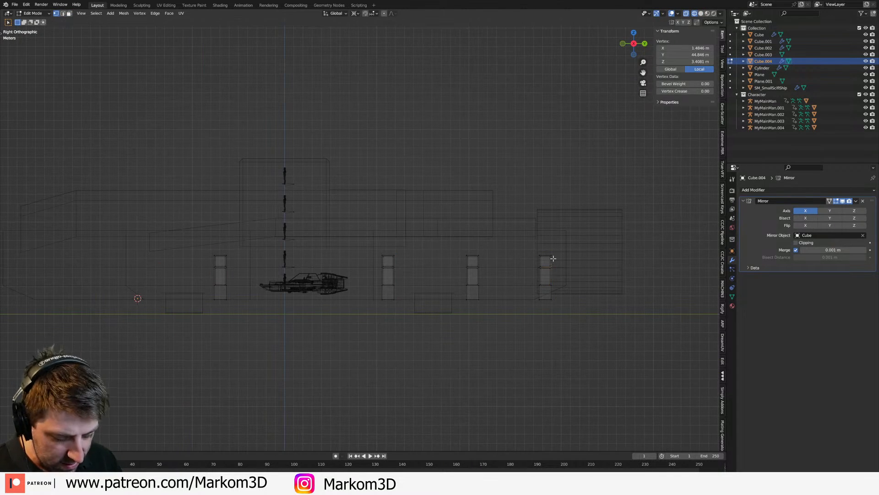
left_click_drag(565, 245, 174, 276)
key("g")
key("z")
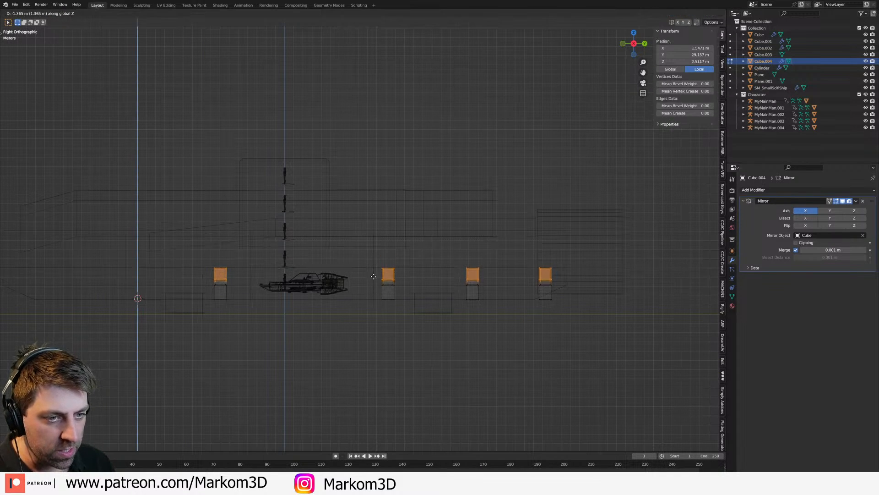
left_click(375, 278)
key("z")
left_click(423, 278)
key("Tab")
Step: Examine the whole ship from several angles, checking the legs, the side tower and the raised central body
middle_click_drag(418, 297, 481, 305)
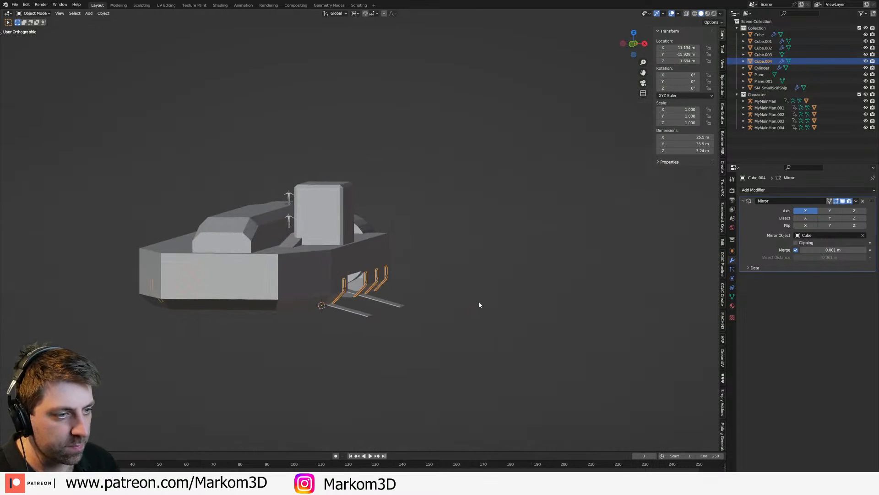
middle_click_drag(425, 296, 305, 294)
left_click(267, 321)
left_click(305, 294)
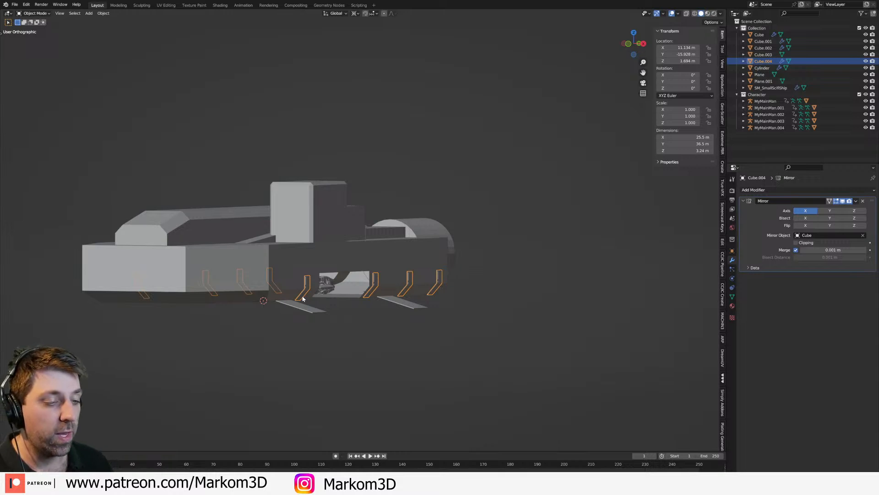
key("KP_7")
middle_click_drag(301, 298, 370, 278)
key("KP_3")
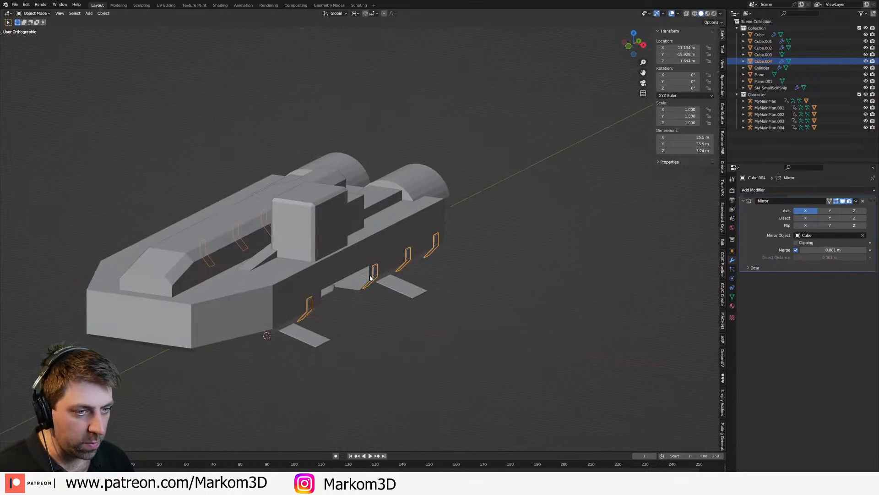
left_click(297, 240)
middle_click_drag(297, 240, 322, 221)
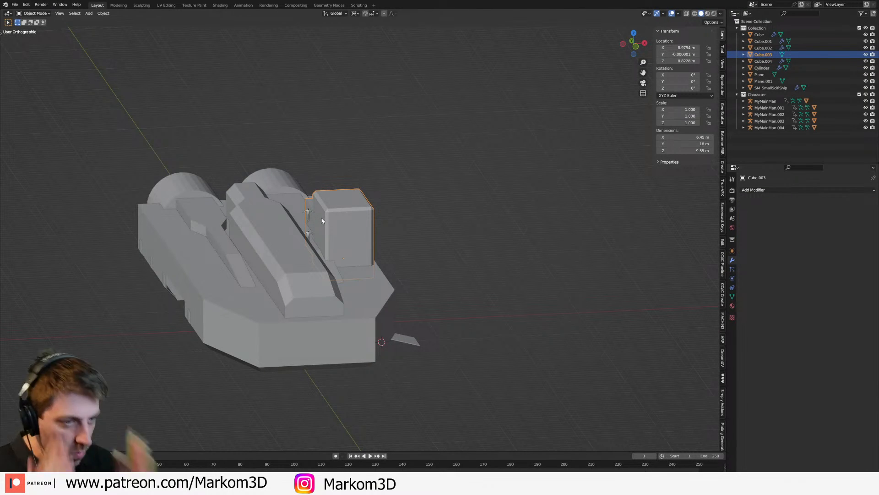
left_click(292, 249)
middle_click_drag(292, 248, 217, 319)
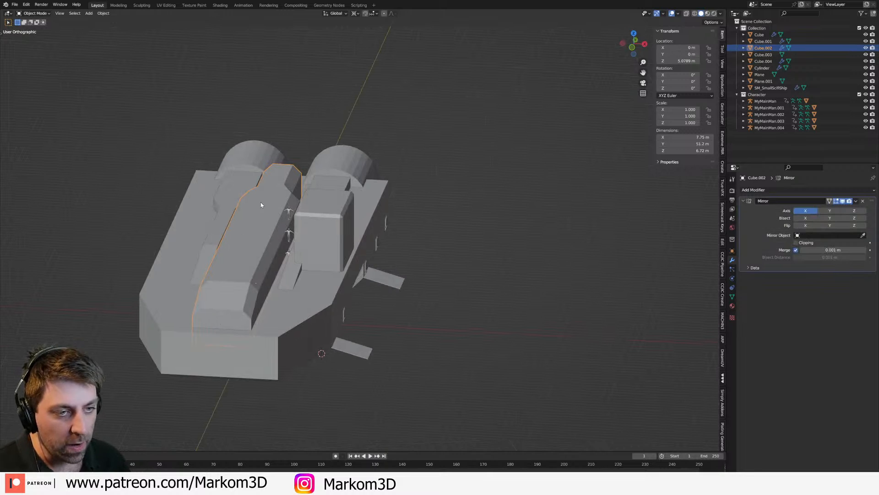
middle_click_drag(225, 265, 259, 214)
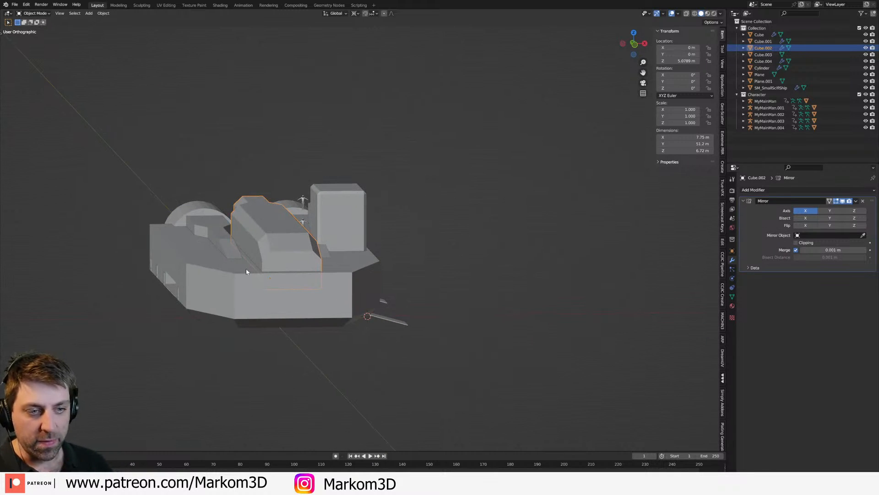
Step: Select the main hull's upper outer edges in Edit Mode and bevel them along the nose and sides
left_click(342, 270)
key("Tab")
middle_click_drag(343, 270, 362, 304)
left_click(255, 284, "alt")
left_click(192, 277, "alt")
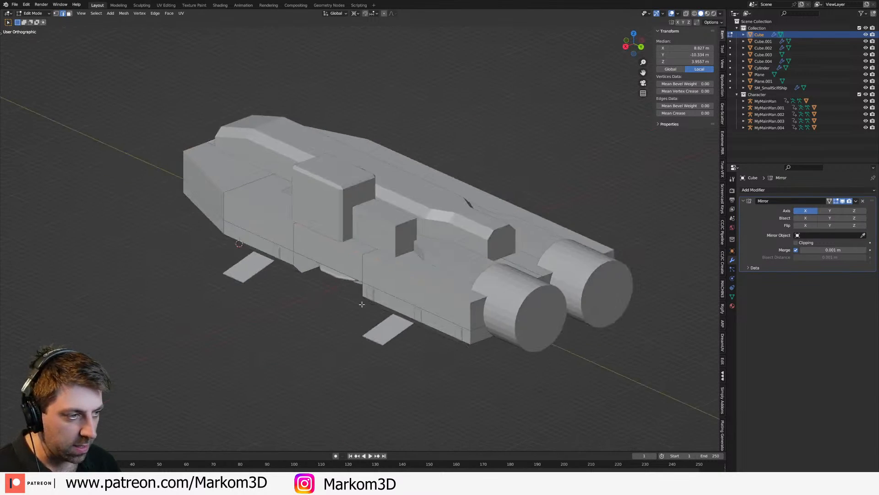
left_click(493, 324, "alt")
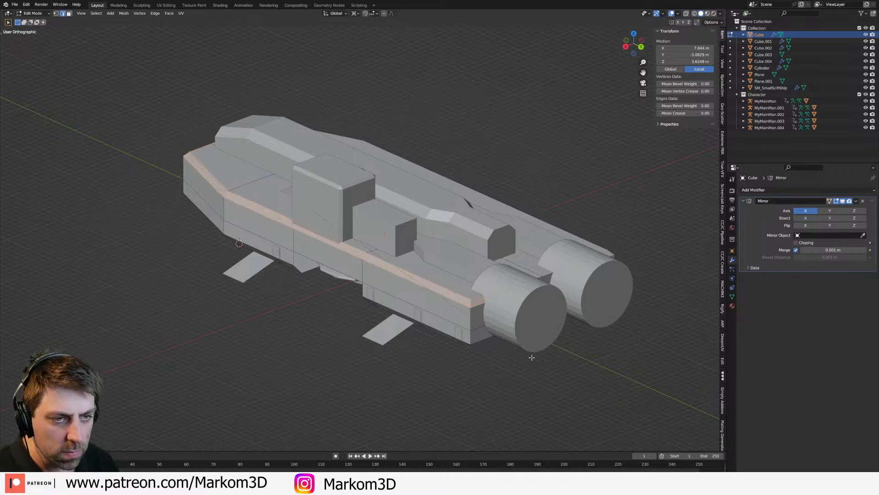
key("Tab")
Step: Select the tower's outer side face with its bevelled rim and move it inward about 0.7 m along X
left_click(320, 216)
key("Tab")
mouse_move(319, 216)
middle_mouse_down()
mouse_move(321, 226)
mouse_move(328, 214)
middle_mouse_up()
key("3")
left_click(331, 216)
key("ctrl+KP_Add")
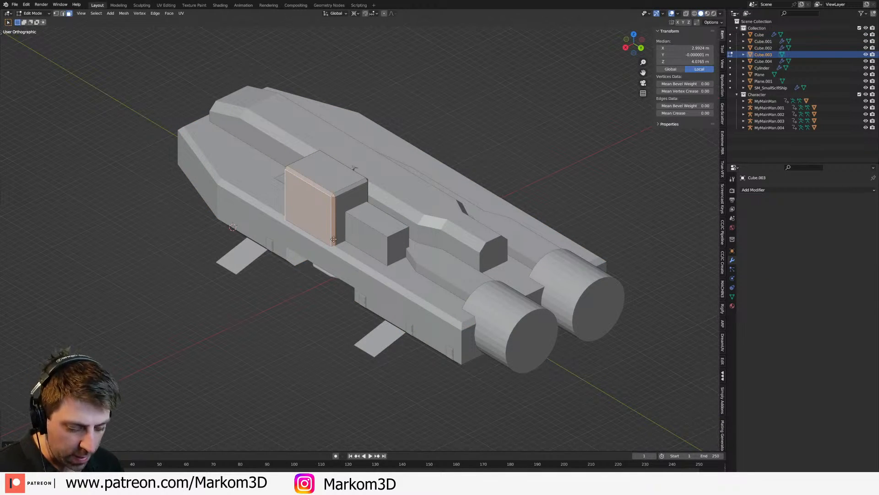
key("g")
key("y")
key("x")
left_click(377, 223)
key("Tab")
Step: In the side wireframe view, cut a horizontal edge loop around the tower's tall block near its top
middle_click_drag(276, 365, 371, 243)
scroll(375, 239, "up", 1)
key("Tab")
key("Tab")
scroll(373, 235, "up", 2)
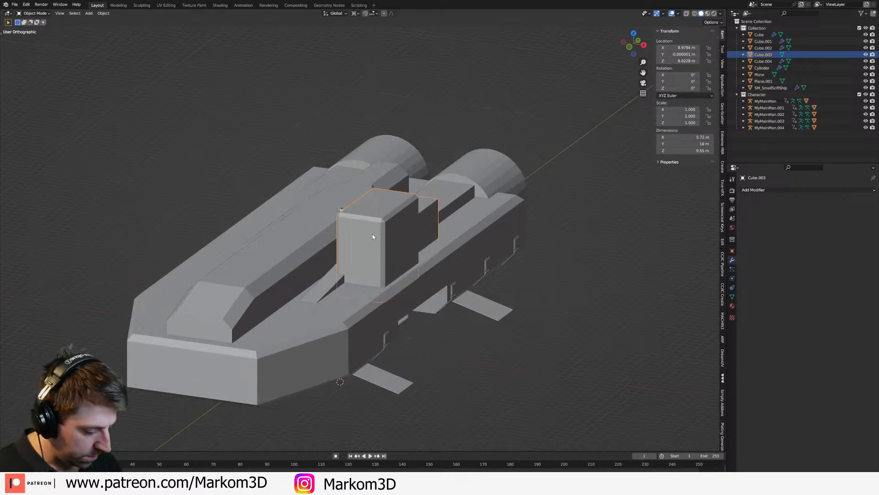
key("KP_3")
key("Tab")
key("z")
left_click(333, 230)
middle_click_drag(334, 214, 393, 258, "shift")
scroll(393, 259, "up", 4)
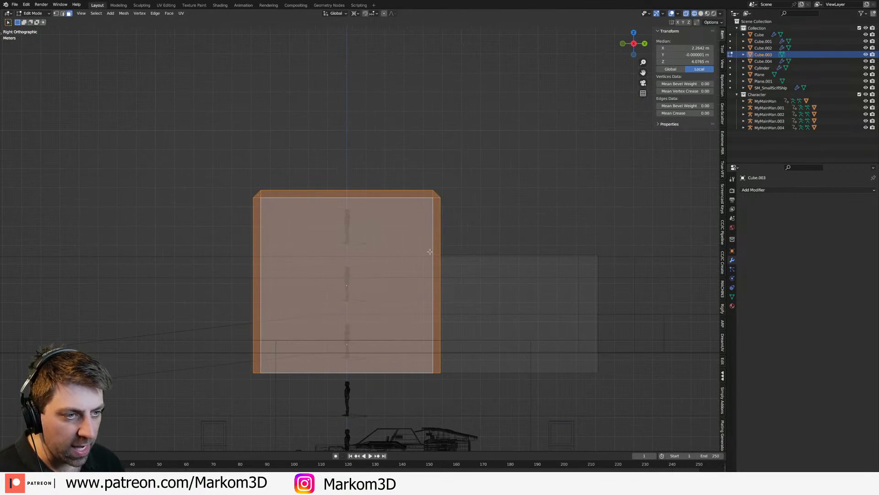
key("ctrl+r")
left_click(430, 251)
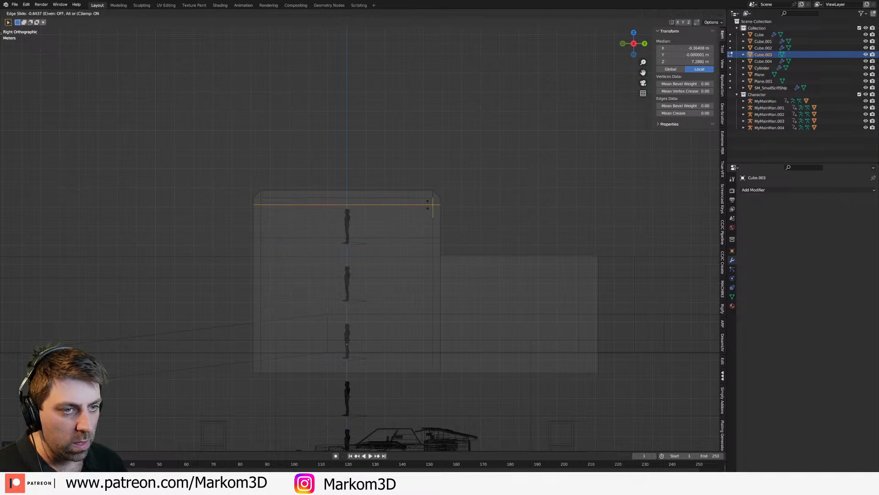
left_click(428, 206)
Step: Set the new edge loop's height to 16 m on the global Z axis
left_click(697, 61)
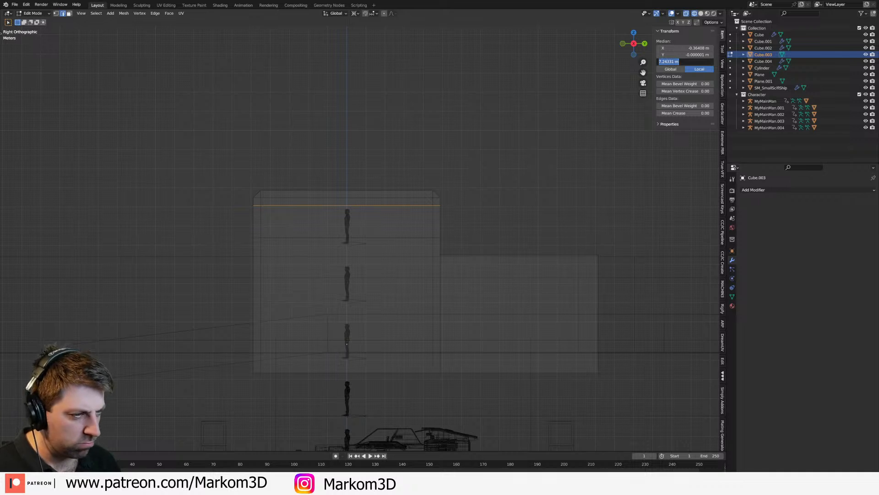
type("7.5")
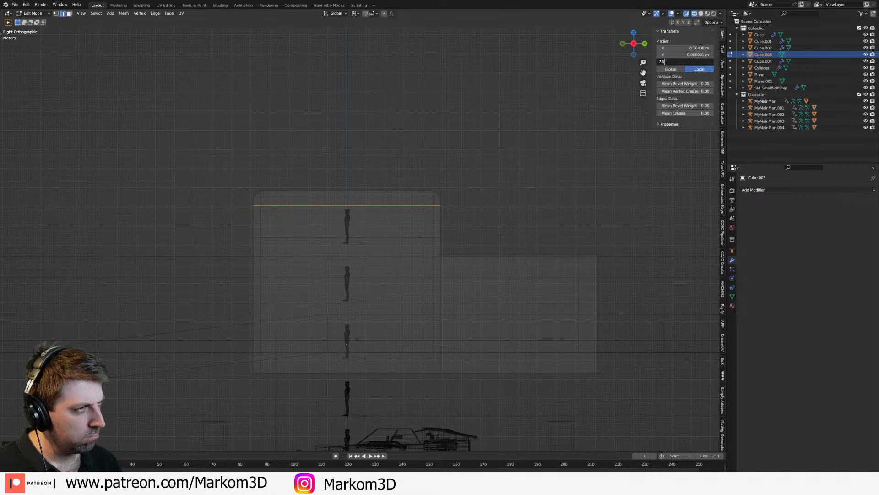
key("Return")
left_click(672, 69)
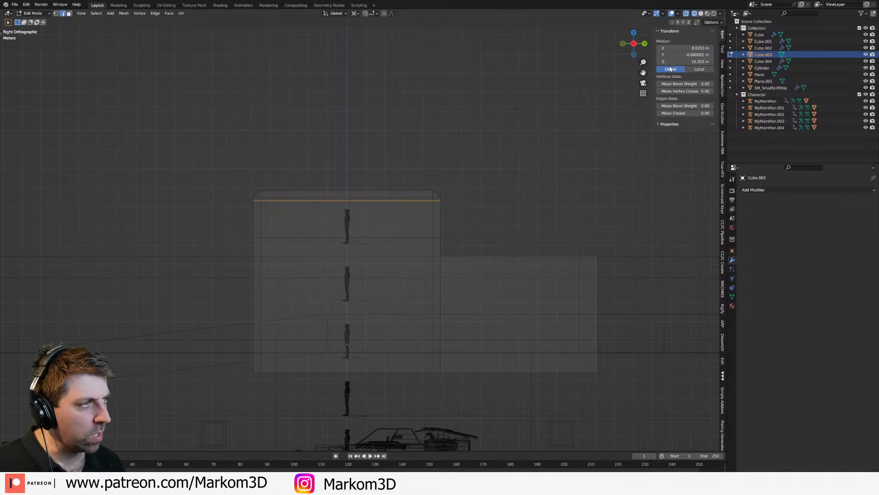
left_click(678, 63)
type("16")
key("Return")
Step: Add a second horizontal edge loop beneath the first and place it at a global Z height of 14.5 m
key("g")
key("z")
left_click(407, 238)
scroll(409, 242, "up", 1)
left_click(693, 63)
type("14.5")
key("Return")
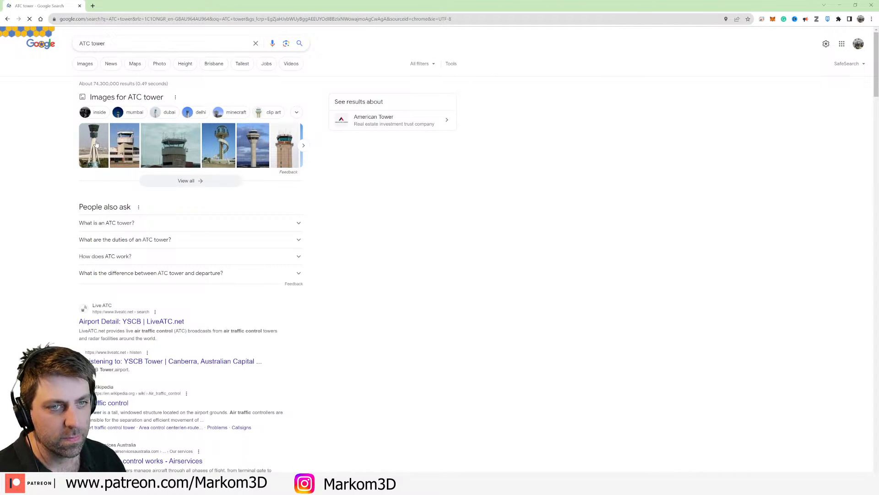
Step: Switch from the browser back to Blender, restore solid shading and add a centred vertical loop cut across the tower's sides
left_click(839, 5)
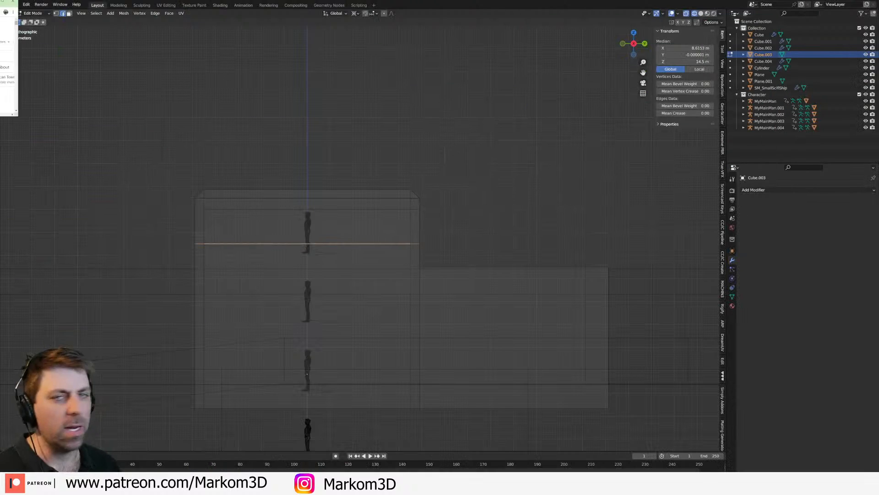
key("z")
mouse_move(306, 285)
middle_mouse_down()
mouse_move(490, 278)
mouse_move(437, 261)
mouse_move(410, 273)
middle_mouse_up()
left_click(400, 281)
key("Tab")
scroll(437, 261, "up", 1)
key("Tab")
key("alt+a")
key("3")
left_click(417, 278)
middle_click_drag(492, 261, 394, 262)
key("ctrl+r")
left_click(370, 300)
right_click(367, 299)
Step: Select the tower's window band faces between the two horizontal loops, on the front and the forward half of both sides
key("alt+a")
left_click(322, 279)
left_click(209, 271, "shift")
middle_click_drag(275, 273, 417, 273)
left_click(467, 282, "shift")
left_click(472, 256, "shift")
left_click(491, 289, "shift")
middle_click_drag(557, 291, 473, 290)
scroll(473, 289, "up", 2)
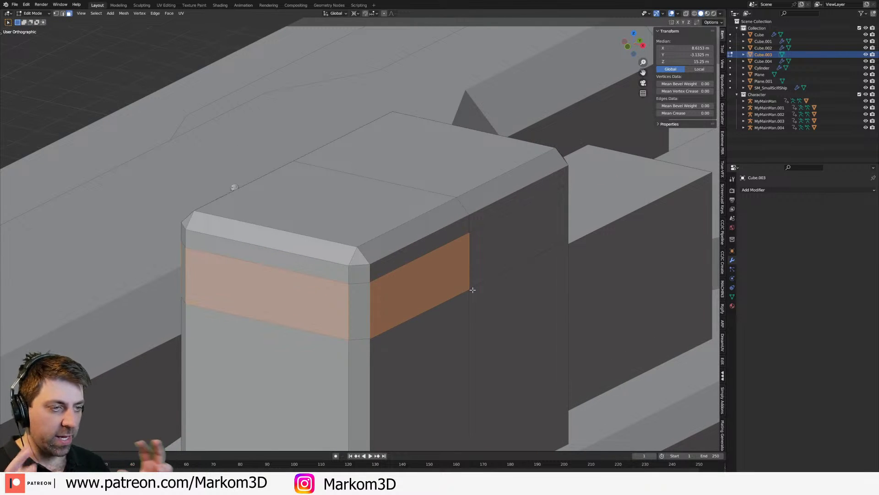
Step: In Object Mode, snap the 3D cursor to the world origin, add a plane there and raise it to Z 24 m
key("KP_3")
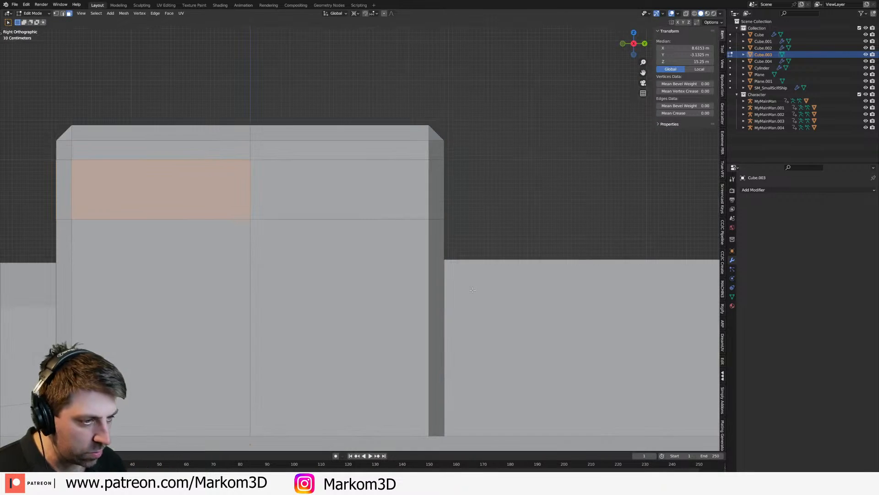
scroll(241, 251, "down", 6)
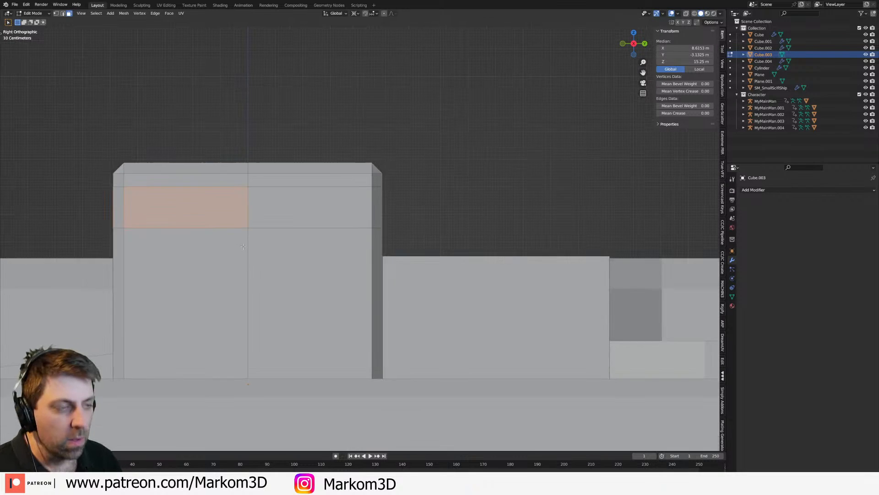
key("Tab")
scroll(315, 275, "down", 2)
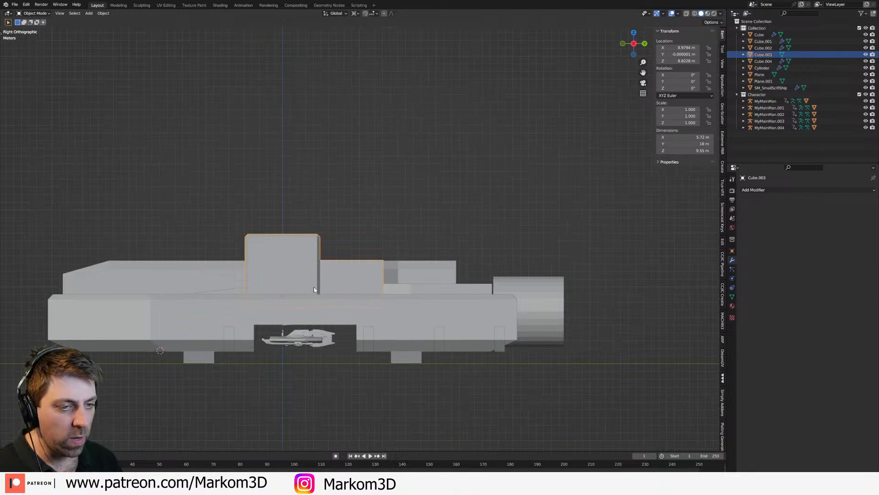
key("shift+s")
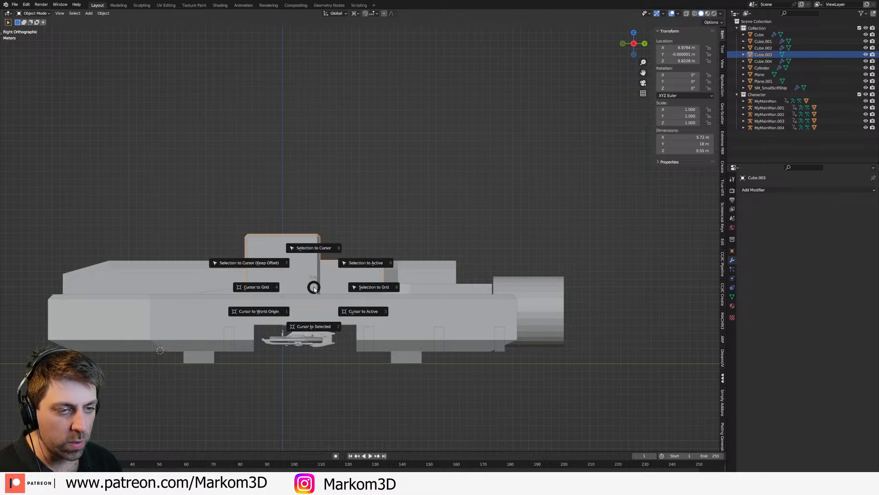
left_click(255, 312)
key("shift+a")
mouse_move(264, 315)
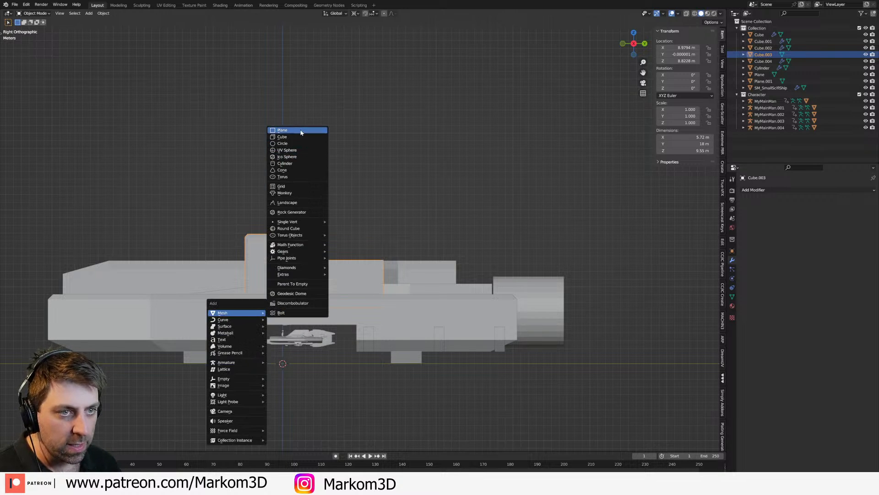
left_click(283, 130)
key("g")
key("z")
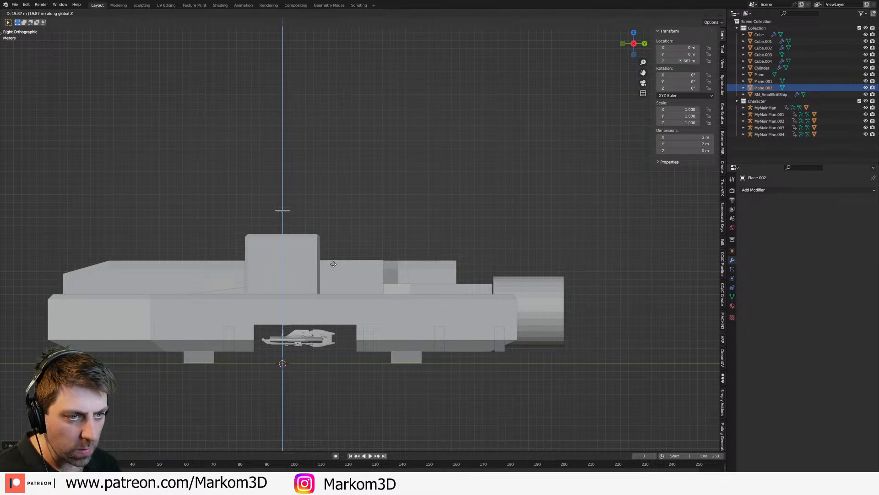
left_click(335, 235)
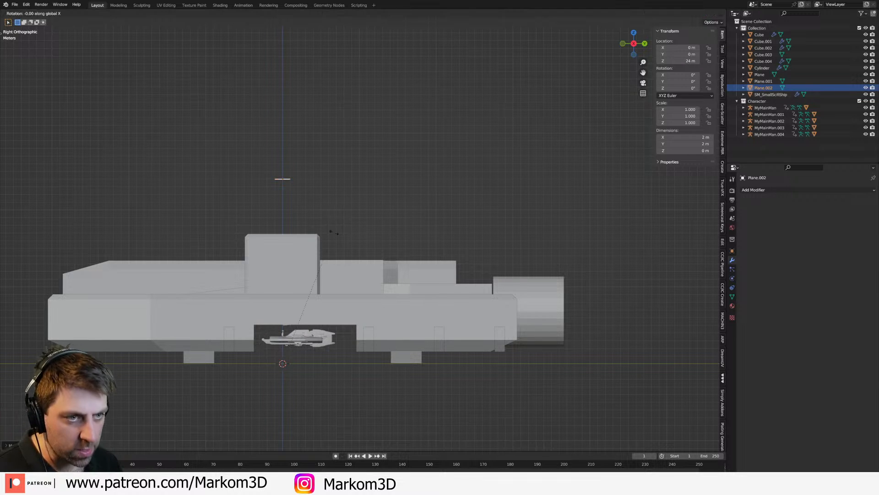
Step: Change the transform pivot from the 3D cursor and rotate the plane's geometry 90 degrees about Y in Edit Mode
left_click(355, 13)
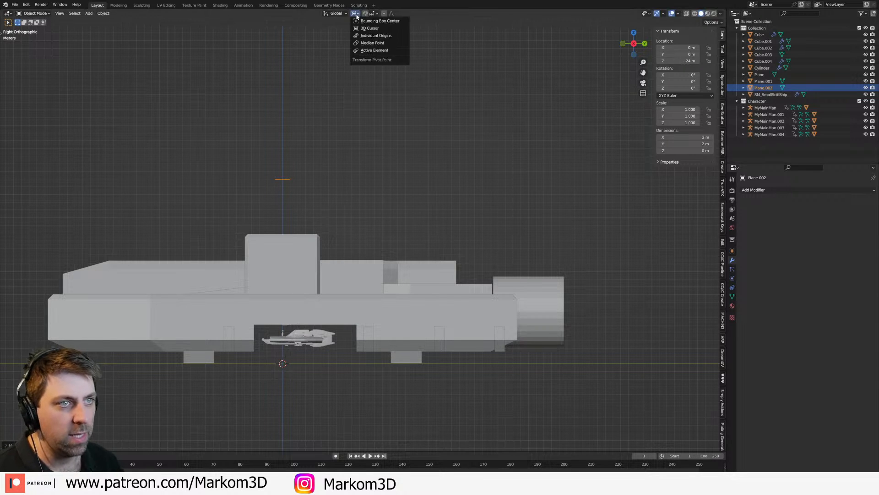
left_click(364, 65)
key("Tab")
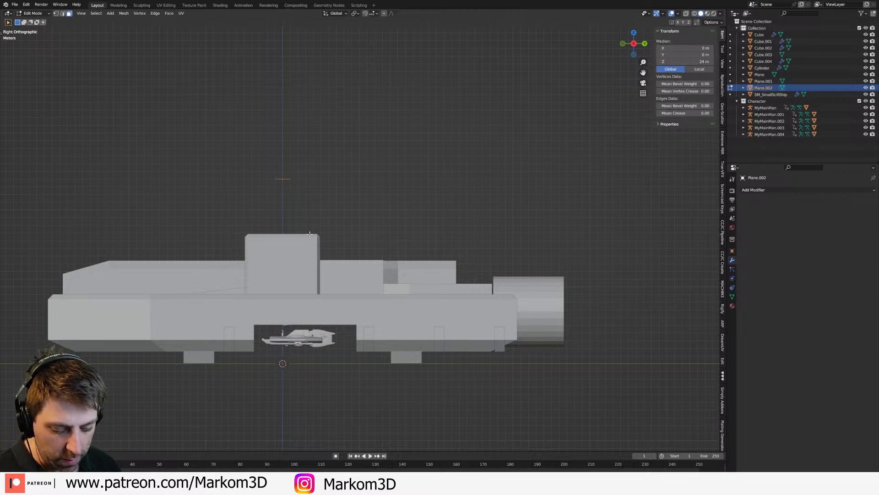
key("r")
type("y")
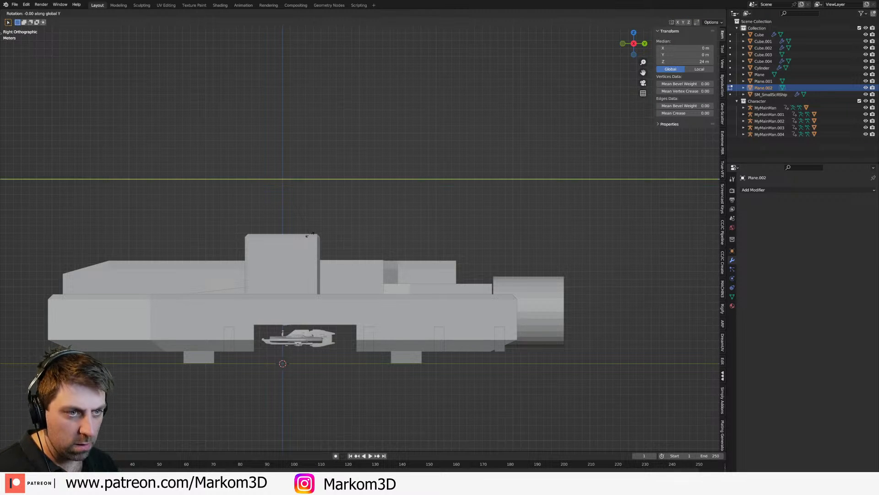
type("90")
key("Return")
Step: Scale the upright plane's geometry by 2 along Y
scroll(309, 234, "up", 3)
type("y2")
key("Return")
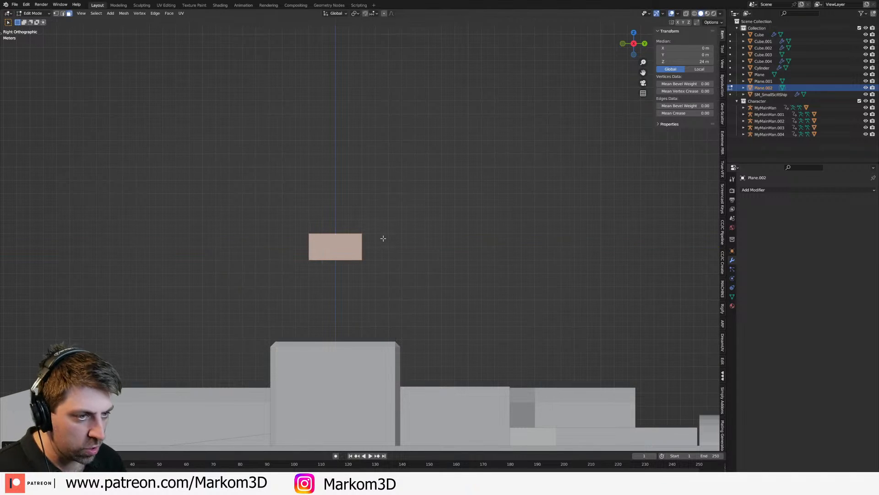
Step: Split the plane with a central vertical edge and move that edge about 0.8 m along Y toward the ship's rear
scroll(335, 265, "up", 3)
middle_click_drag(340, 263, 342, 263)
key("1")
left_click(320, 218)
key("a")
key("alt+a")
key("2")
left_click(326, 247)
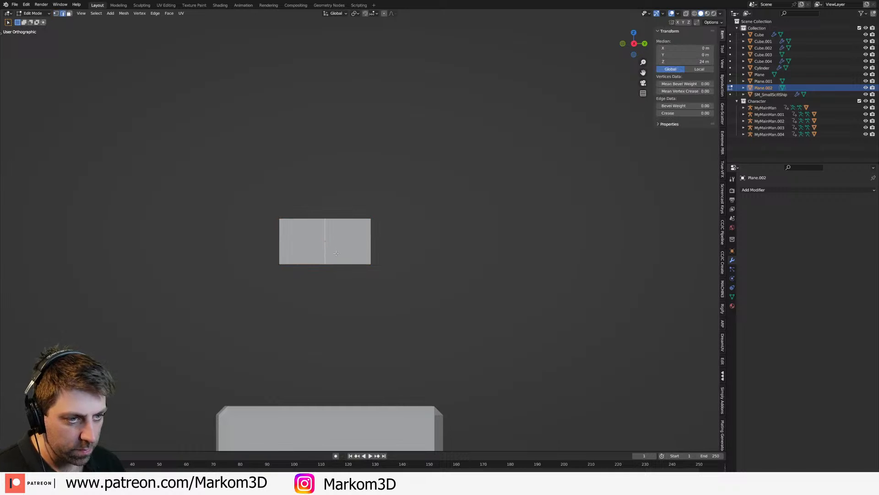
key("g")
key("y")
left_click(355, 250)
Step: Move the dividing edge's top vertex farther rearward along Y to slant the split, and switch to face selection
key("1")
left_click(345, 218)
key("g")
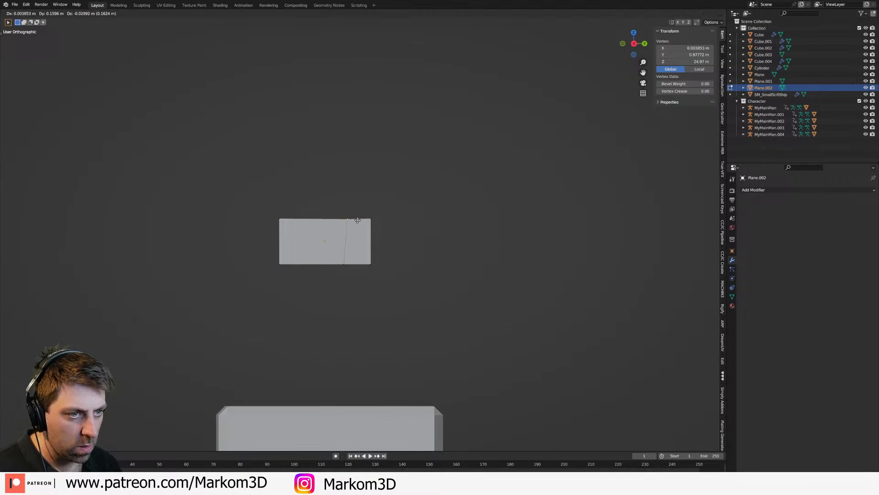
key("y")
left_click(367, 219)
key("3")
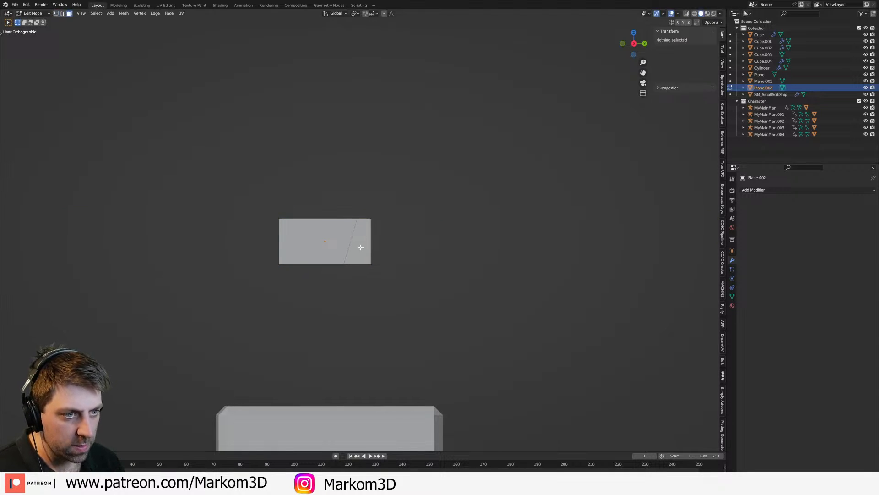
Step: Inset both plane faces individually and delete the resulting inner faces to leave a thin frame around two window openings
left_click(360, 239)
left_click(334, 243, "shift")
scroll(371, 263, "up", 3)
key("i")
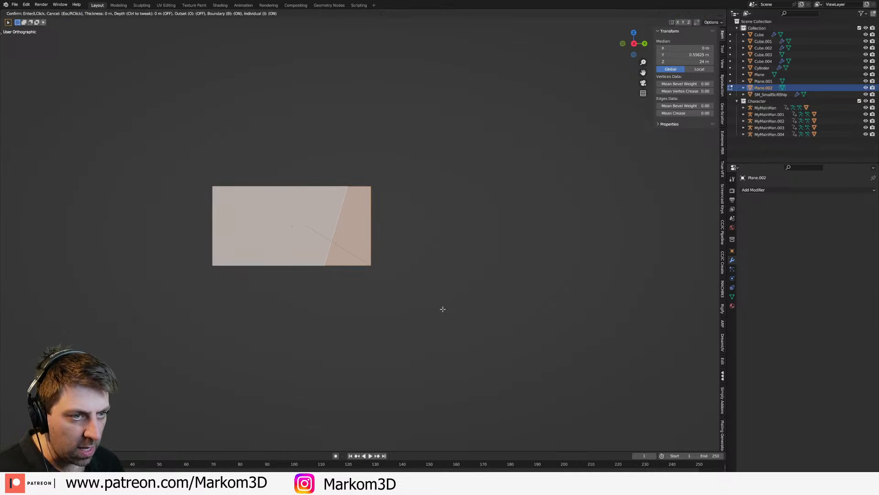
left_click(384, 281)
middle_click_drag(375, 279, 358, 280)
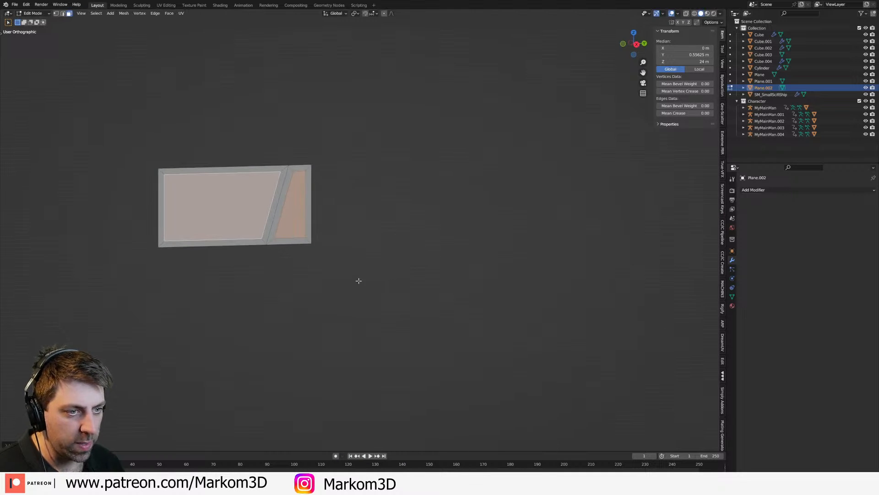
key("x")
left_click(318, 287)
Step: Select the inner corner vertices of both window openings, round them with a vertex bevel, and check the frame in Object Mode
middle_click_drag(249, 261, 467, 295)
middle_click_drag(405, 285, 393, 285)
key("1")
left_click(345, 346)
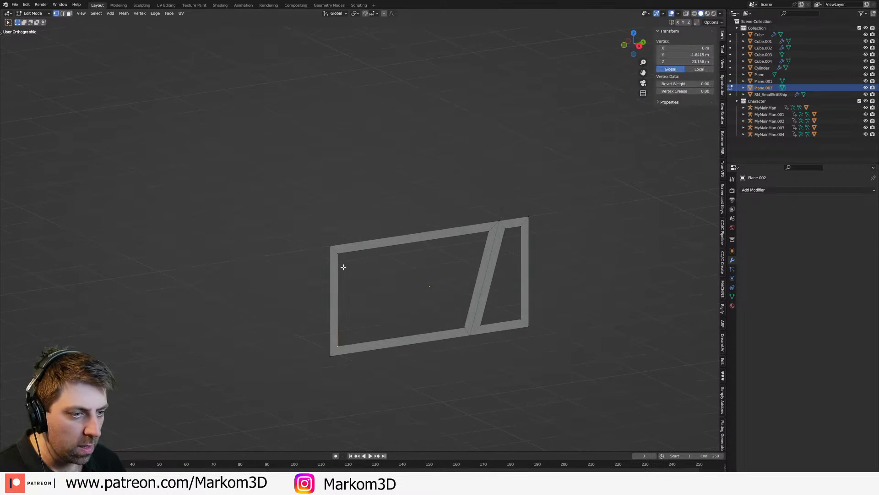
left_click(341, 256, "shift")
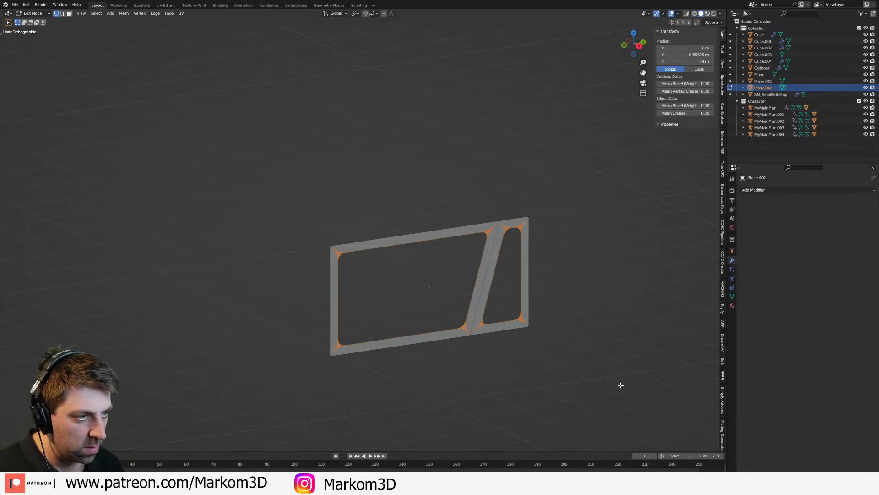
scroll(512, 365, "down", 4)
key("Tab")
middle_click_drag(513, 365, 522, 371)
middle_click_drag(460, 343, 498, 357, "shift")
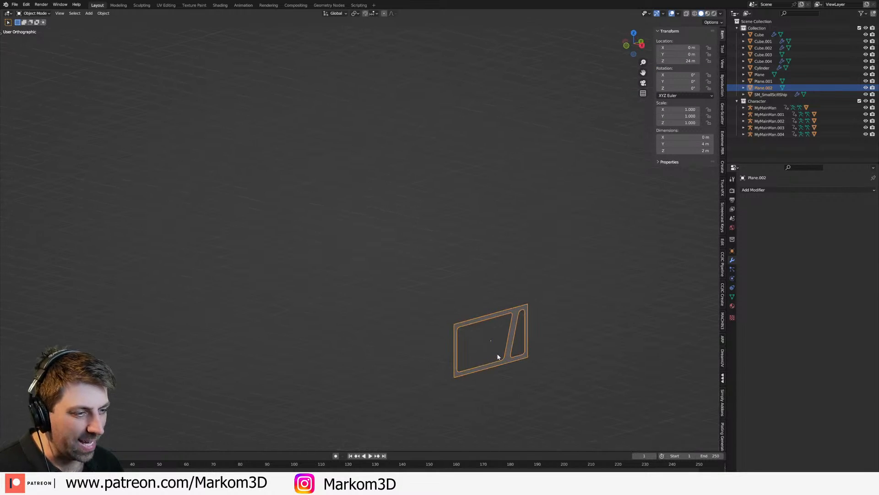
Step: Extrude the window frame about 0.25 m to give it thickness
key("Tab")
scroll(506, 360, "up", 2)
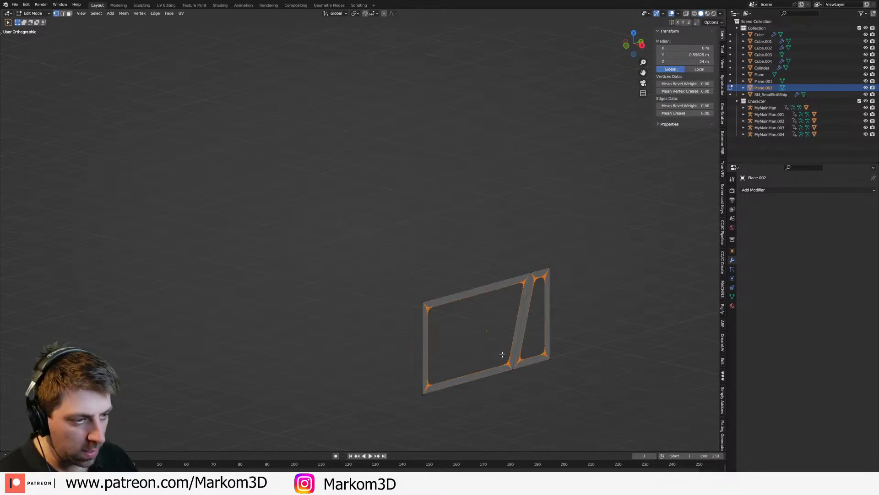
key("KP_Divide")
scroll(499, 352, "up", 2)
key("e")
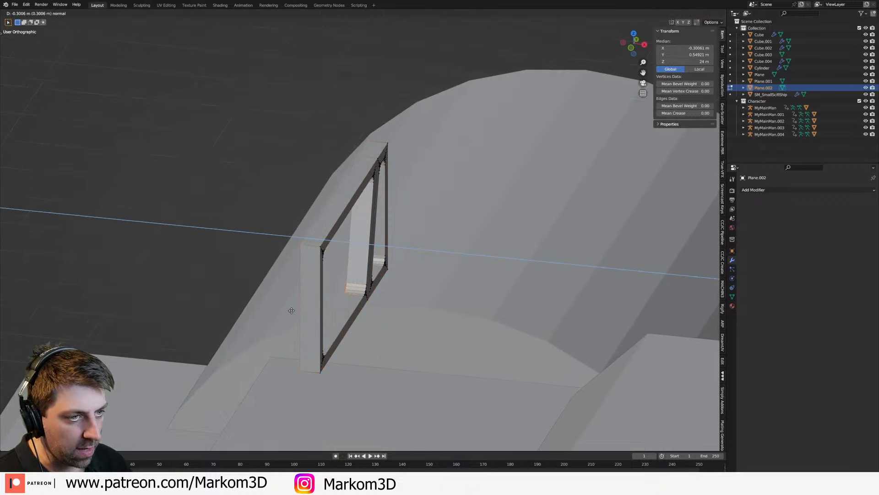
left_click(335, 306)
key("KP_Divide")
scroll(408, 308, "down", 3)
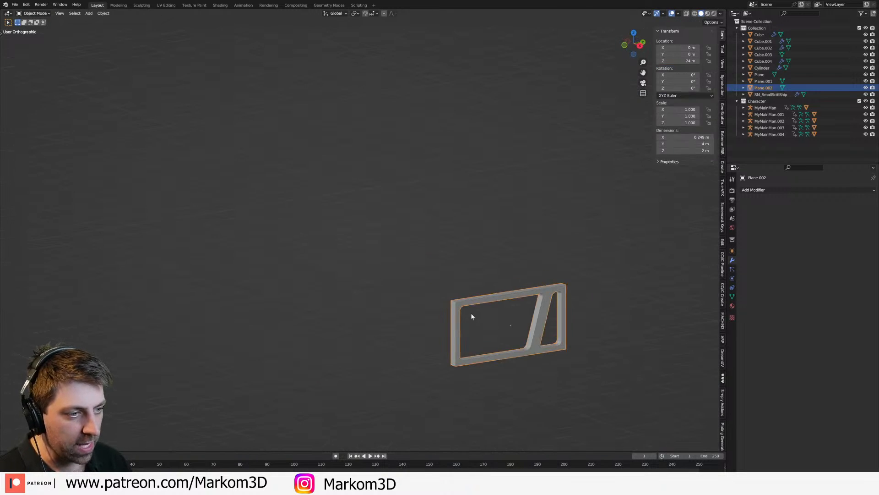
scroll(462, 313, "up", 3)
Step: Undo the frame's extrusion and the bevel on its inner corners
key("ctrl+z")
key("ctrl+z")
key("ctrl+z")
key("ctrl+z")
key("ctrl+z")
key("ctrl+z")
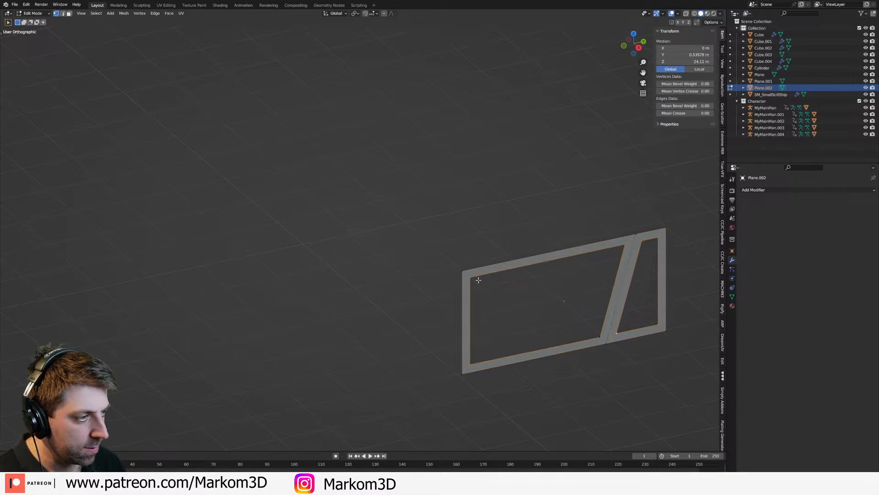
Step: Add the frame's four outer corner vertices to the selected inner corner vertices
left_click(463, 271, "shift")
left_click(463, 373, "shift")
middle_click_drag(608, 350, 587, 345, "shift")
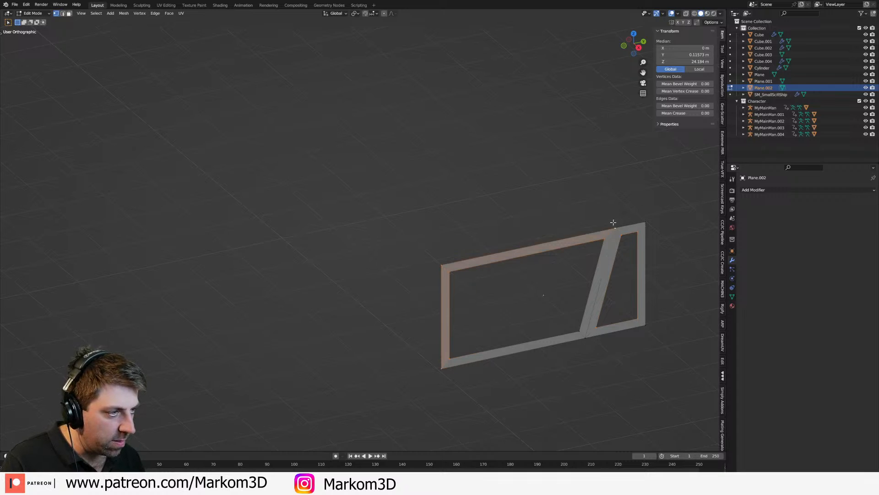
scroll(651, 332, "up", 3)
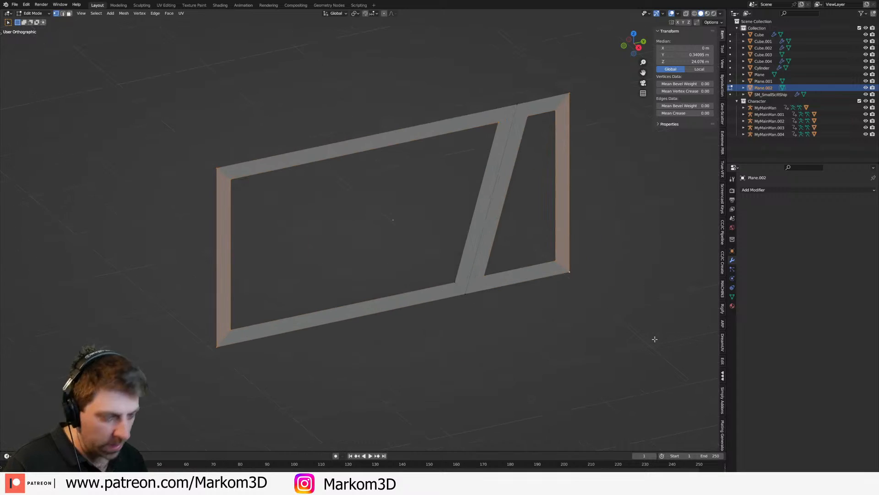
Step: Vertex-bevel the selected frame corners by about 0.1 m and look through the bevel's width type options
key("ctrl+shift+b")
left_click(43, 387)
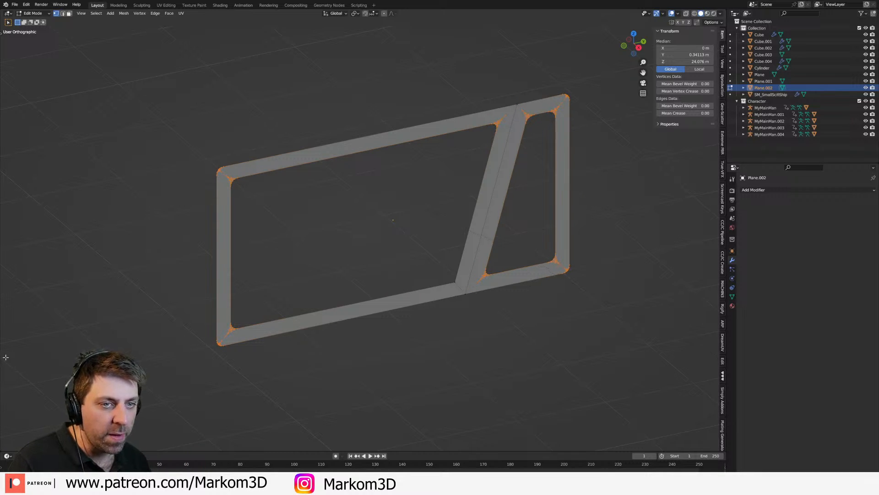
left_click(11, 446)
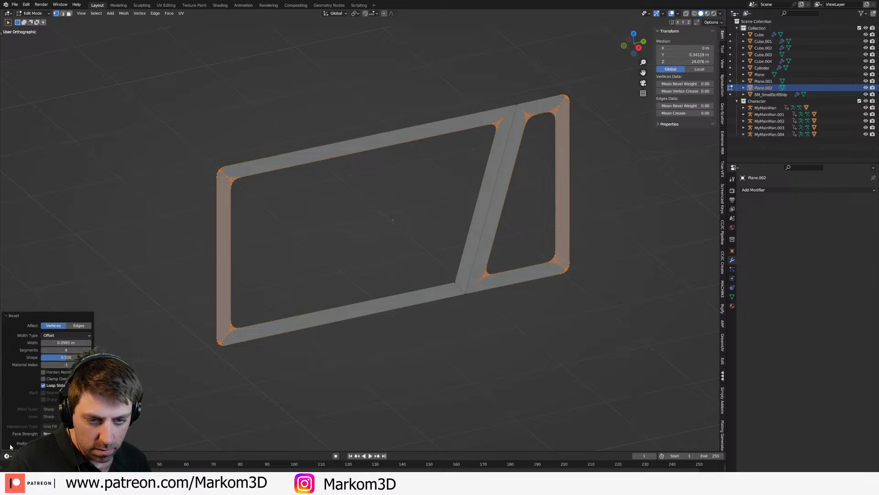
left_click(77, 335)
left_click(78, 335)
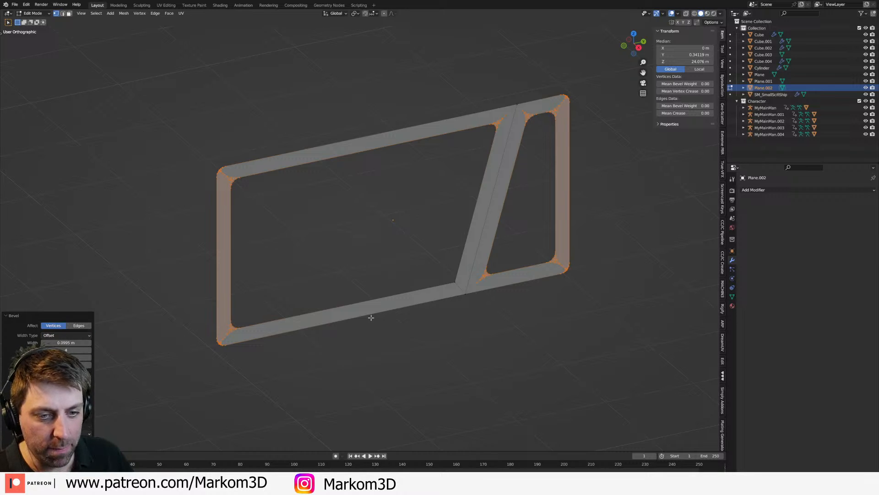
Step: Undo the corner bevel, apply a new vertex bevel to the selected frame corners, and return to Object Mode
key("ctrl+z")
key("ctrl+shift+z")
key("ctrl+z")
key("ctrl+shift+b")
left_click(185, 446)
scroll(461, 360, "down", 3)
key("Tab")
middle_click_drag(467, 353, 527, 355)
scroll(526, 355, "down", 3)
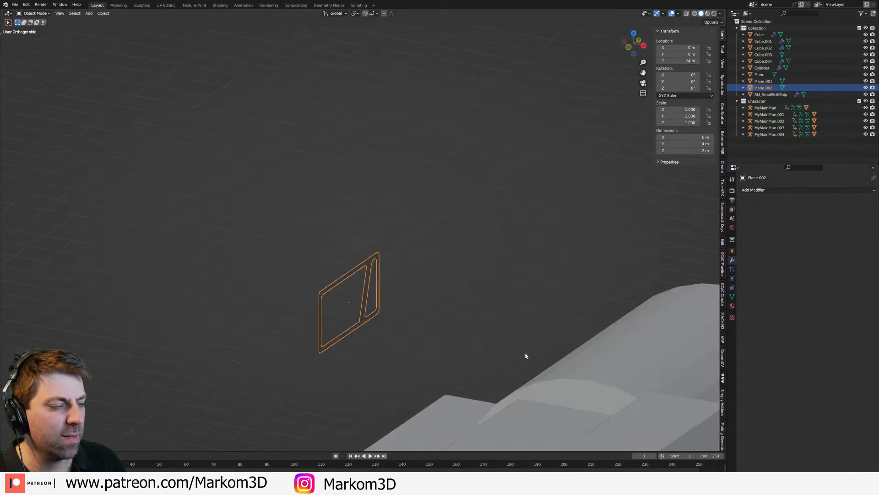
Step: Extrude the entire rounded frame about 0.23 m and inspect it in Object Mode
key("Tab")
scroll(412, 308, "up", 4)
key("a")
key("e")
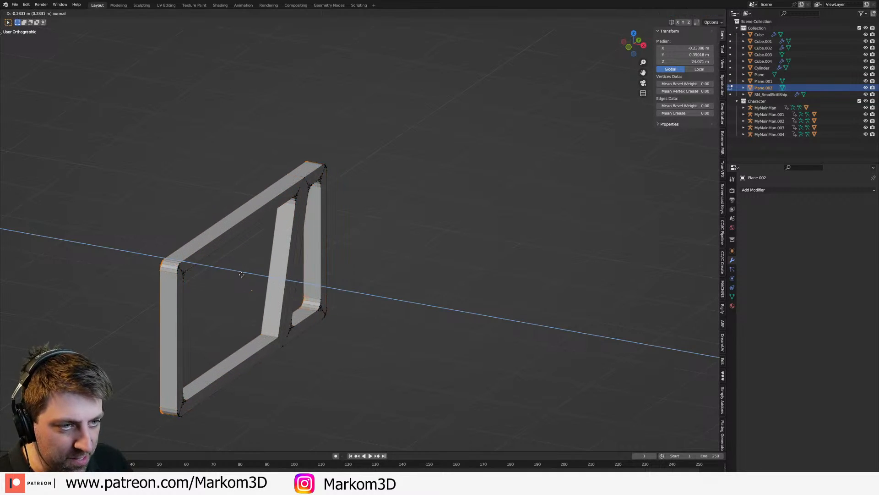
left_click(244, 274)
scroll(274, 317, "down", 3)
key("Tab")
middle_click_drag(290, 325, 269, 324)
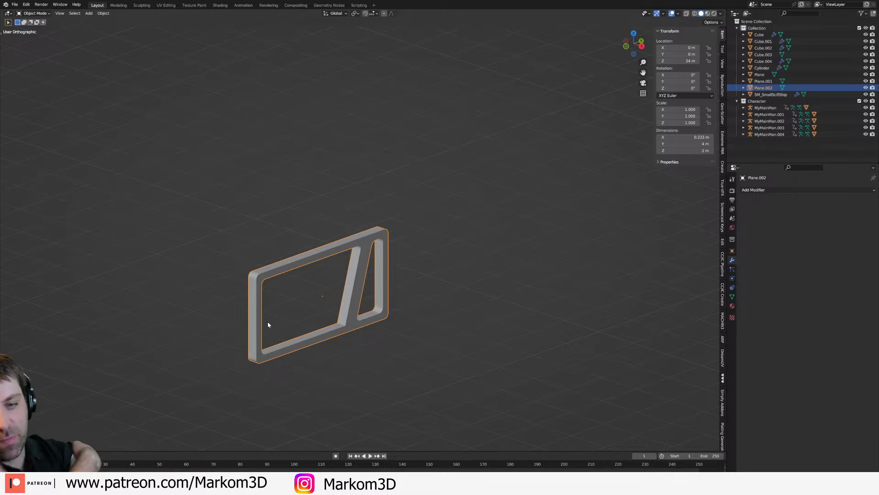
Step: In a wireframe right-side view, move the frame to the tower's top deck beside the human figure, about Y -2.24 m, Z 15.18 m
key("KP_3")
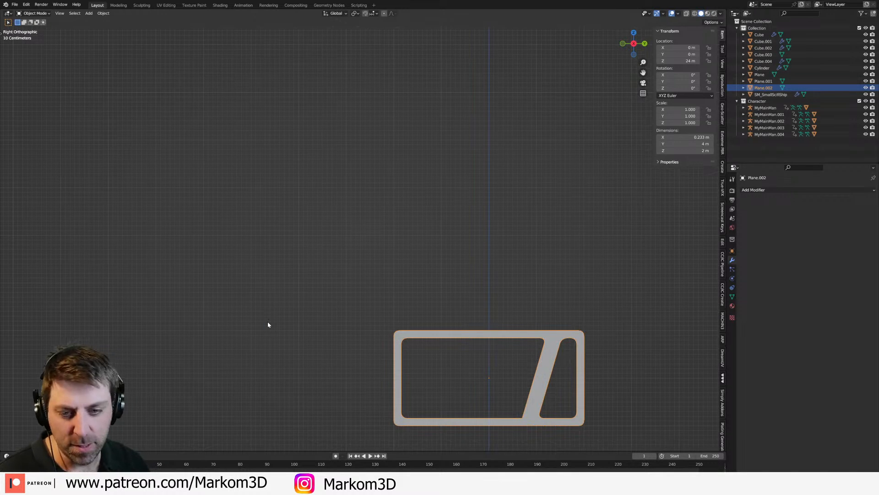
middle_click_drag(337, 344, 267, 189, "shift")
scroll(268, 193, "down", 2)
scroll(323, 328, "down", 3)
mouse_move(331, 282)
middle_mouse_down("shift")
mouse_move(341, 251)
mouse_move(330, 152)
middle_mouse_up("shift")
key("shift+z")
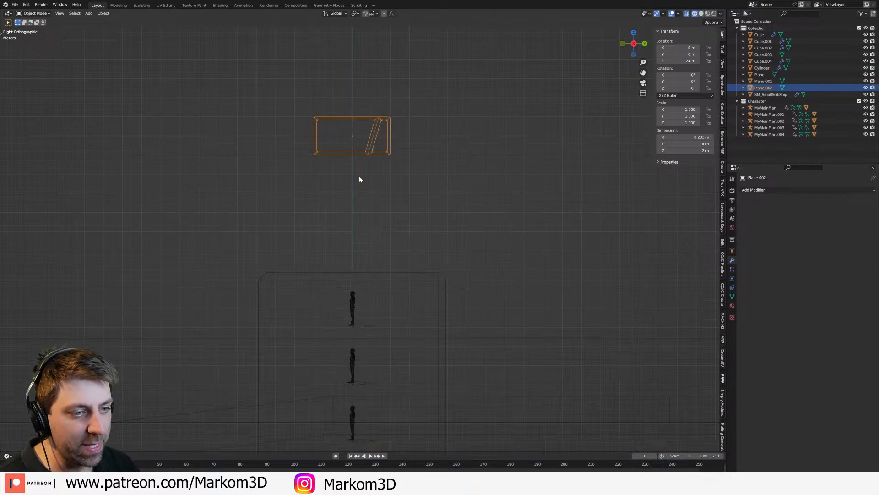
key("g")
left_click(350, 346)
scroll(408, 308, "up", 2)
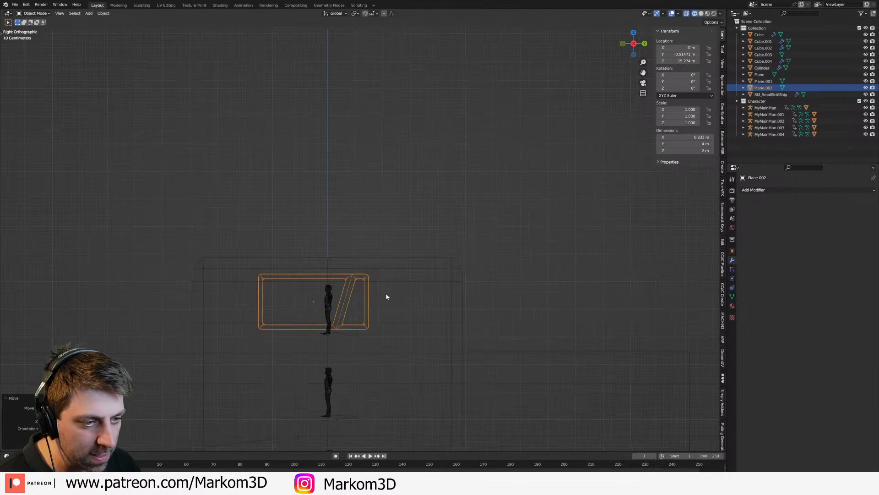
key("g")
left_click(354, 318)
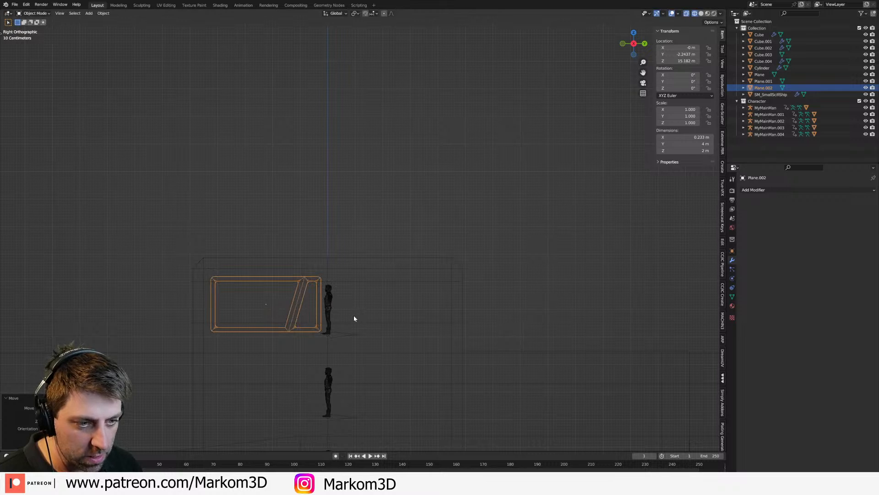
Step: Move the window frame clear of the tower to about Y 12.67 m, Z 19.63 m
key("Tab")
key("a")
key("Tab")
scroll(277, 309, "down", 3)
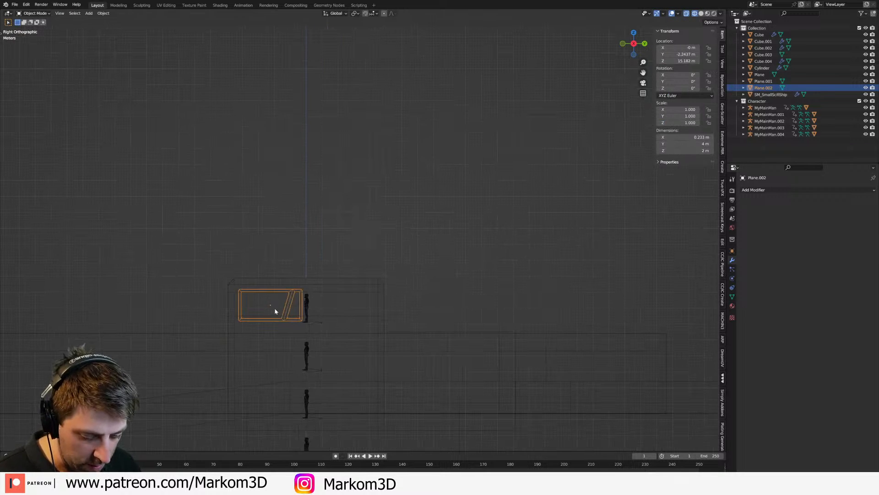
key("g")
left_click(519, 102)
Step: Duplicate the frame and place the copy beside the top-deck human figure at about Y -2.06 m, Z 15.2 m
key("shift+d")
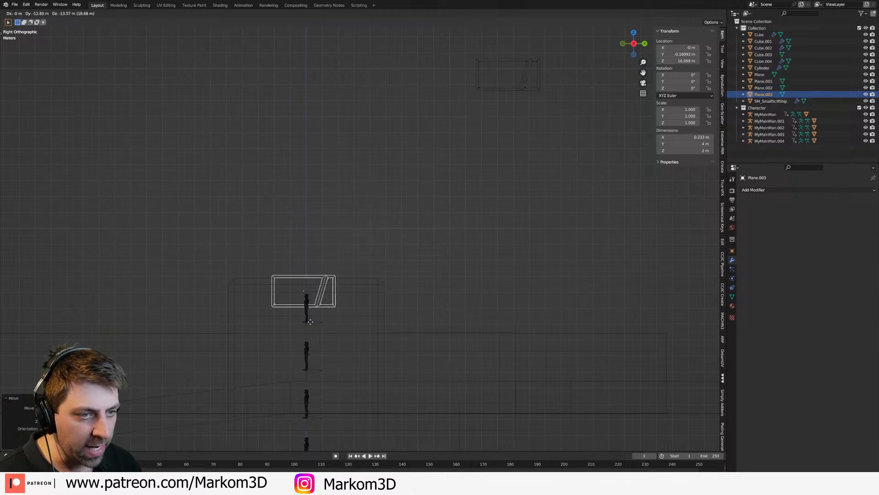
left_click(284, 329)
middle_click_drag(332, 325, 495, 320, "shift")
scroll(495, 321, "up", 4)
Step: Select the duplicate frame's lower bar and try raising it along Z
key("Tab")
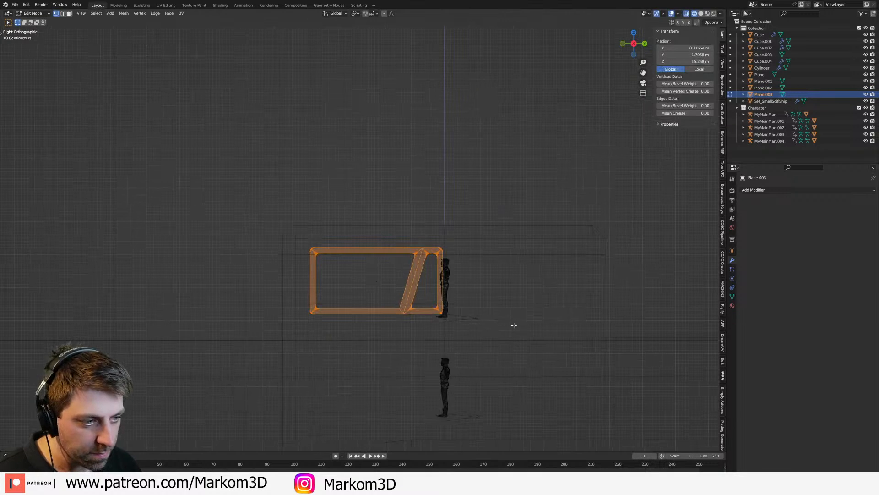
key("z")
left_click(441, 317)
key("c")
scroll(442, 317, "down", 5)
left_click_drag(478, 319, 144, 318)
right_click(144, 319)
scroll(477, 353, "up", 3)
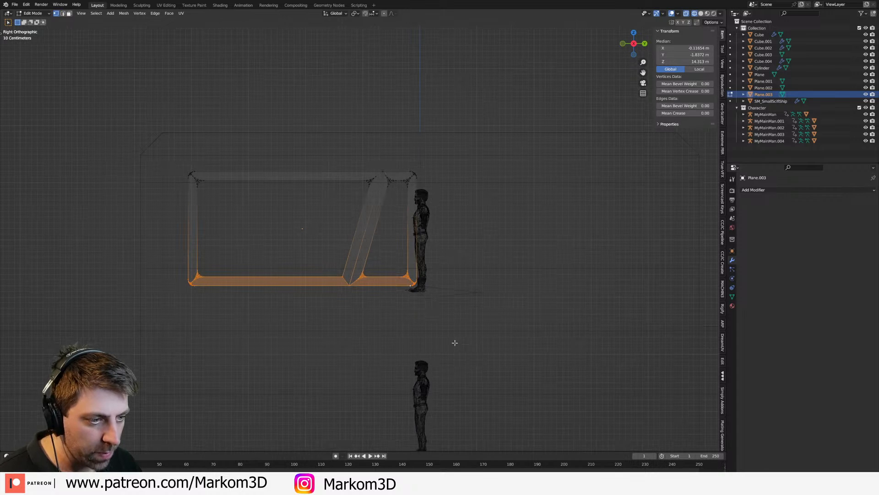
key("g")
key("z")
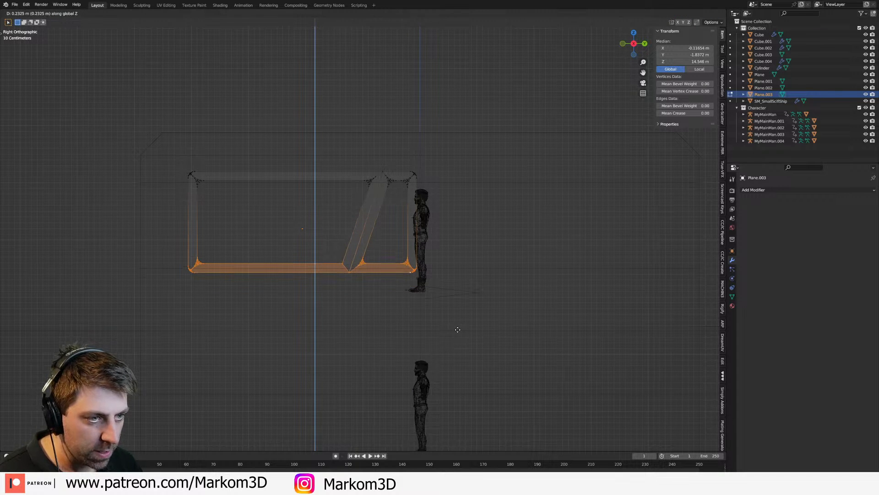
right_click(458, 329)
Step: Vertex-bevel the unrounded lower corner of the duplicate's large window opening beside the slanted bar
left_click(343, 278)
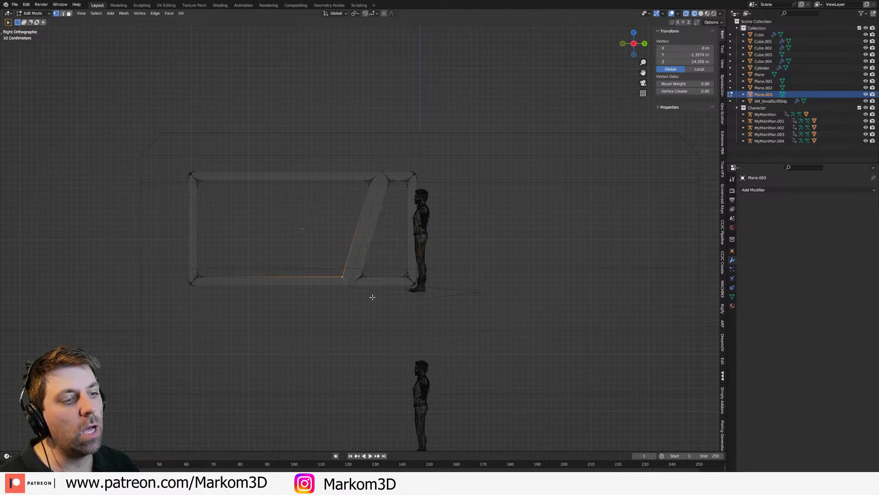
key("ctrl+shift+b")
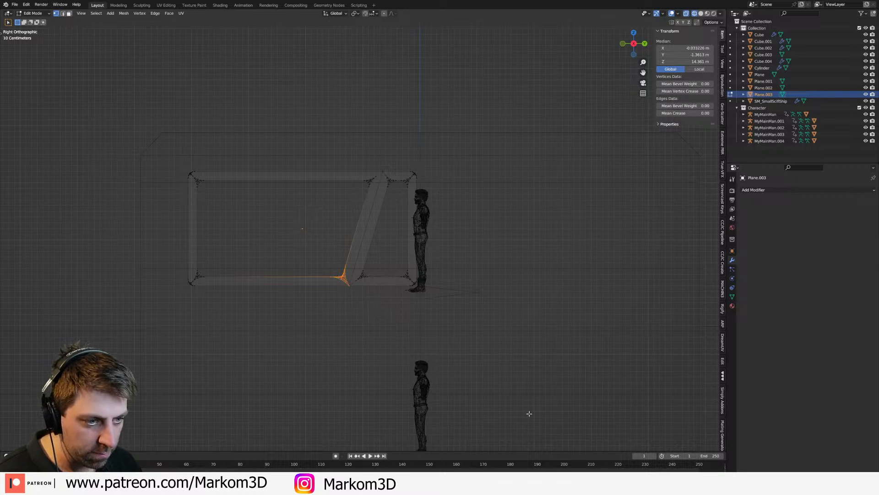
scroll(357, 316, "up", 3)
key("Tab")
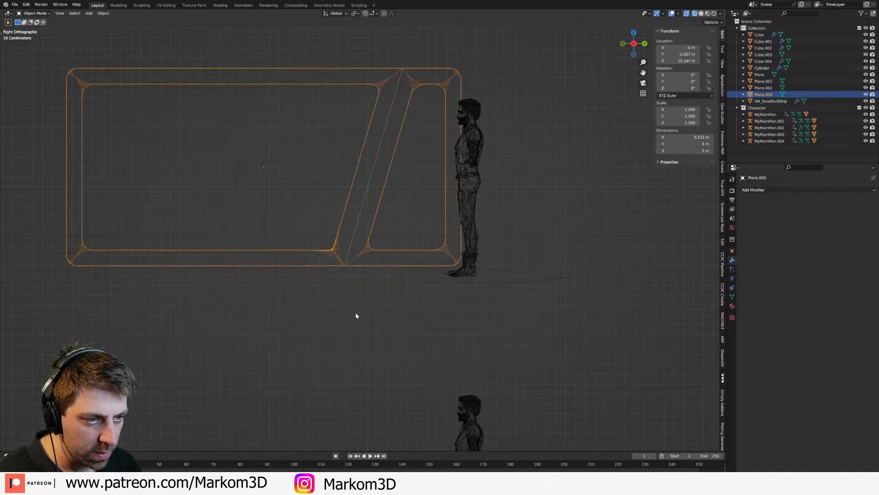
scroll(356, 315, "down", 10)
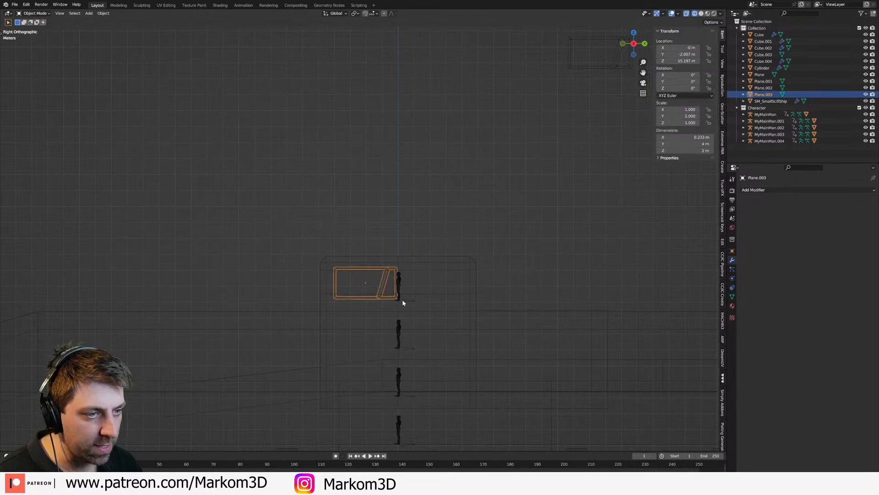
Step: Undo the duplicate, moves, extrusion and corner bevel, back to the flat frame with its corner vertices being selected
key("ctrl+z")
key("ctrl+z")
key("ctrl+z")
key("ctrl+z")
key("ctrl+z")
key("ctrl+z")
key("ctrl+z")
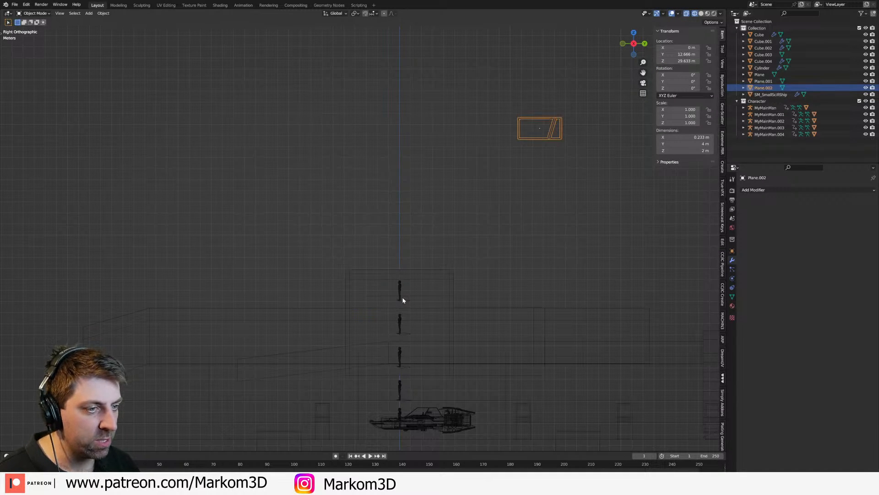
key("ctrl+z")
key("ctrl+z")
key("ctrl+z")
key("ctrl+z")
key("ctrl+z")
key("ctrl+z")
key("ctrl+z")
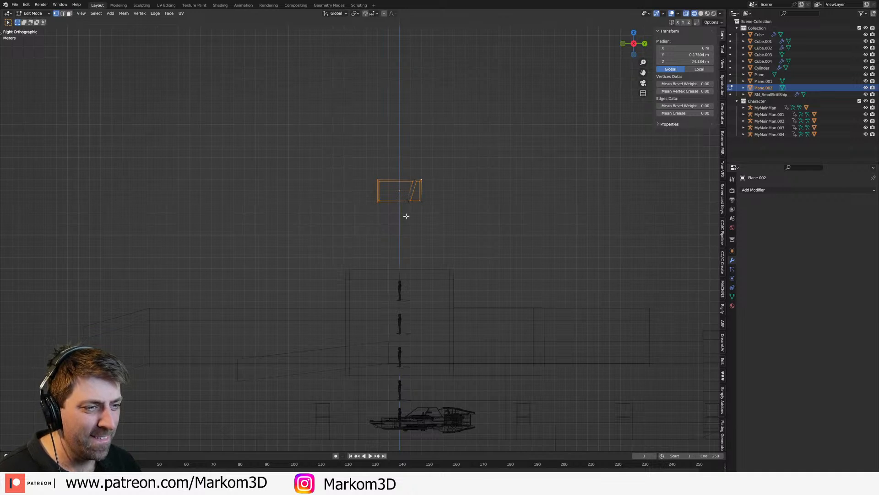
Step: Complete the selection with the missed corner vertices and vertex-bevel all inner and outer corners of the flat frame
scroll(406, 220, "up", 6)
left_click(457, 178, "shift")
middle_click_drag(460, 207, 470, 242, "shift")
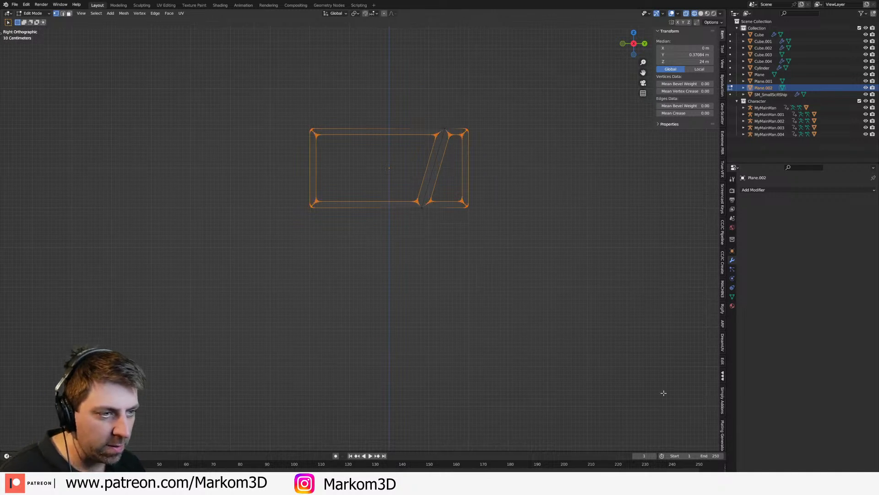
key("Tab")
scroll(522, 342, "down", 4)
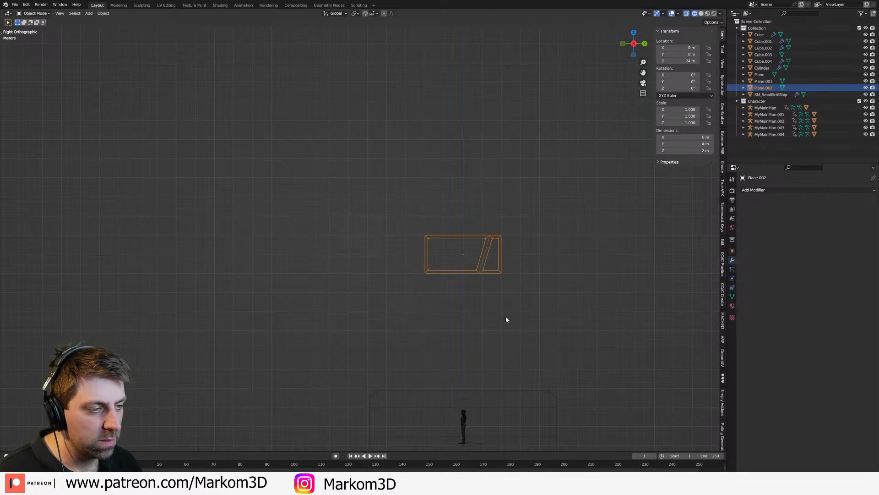
key("Tab")
Step: Duplicate the flat window frame along Y and place the copy beside the original
key("Tab")
key("Tab")
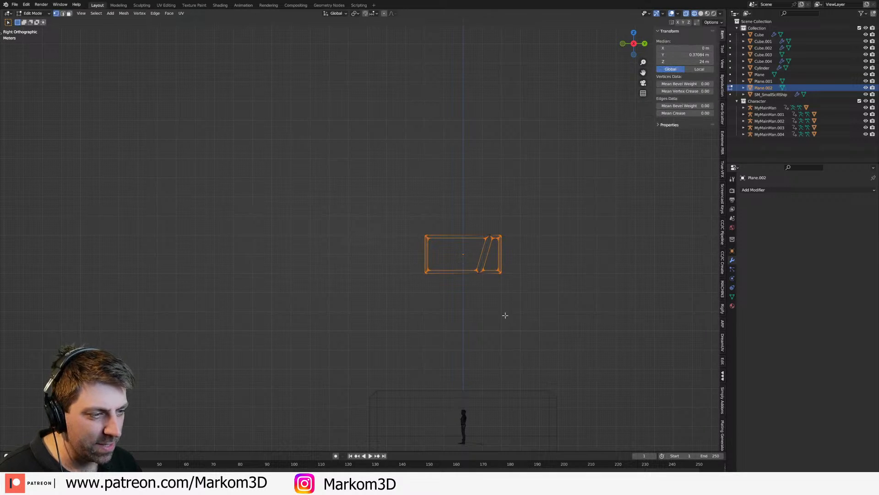
Step: Scale the copied frame's mesh along global Z to a height of about 1.4 m
key("Tab")
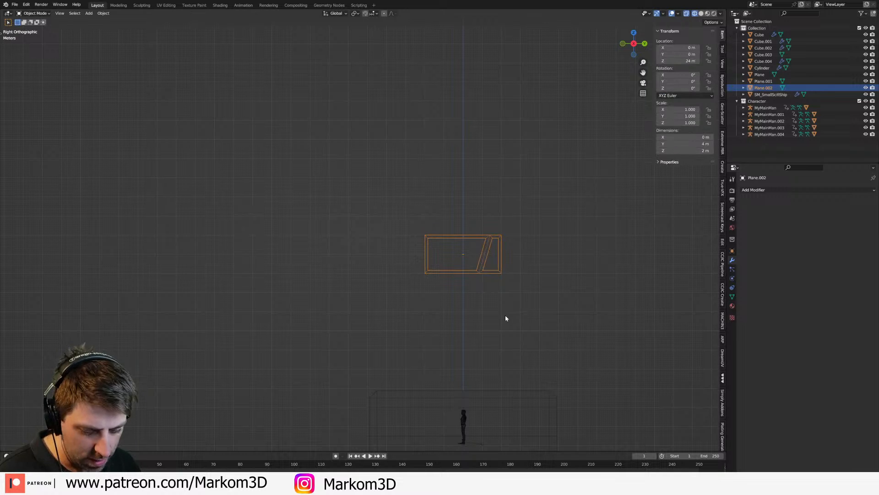
key("shift+d")
key("y")
left_click(609, 328)
scroll(495, 330, "up", 3)
middle_click_drag(542, 312, 360, 334, "shift")
key("Tab")
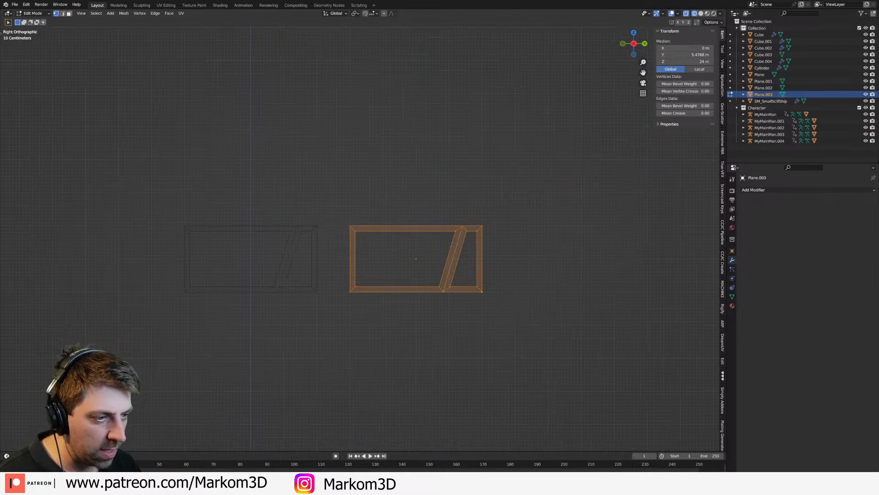
key("s")
key("y")
key("z")
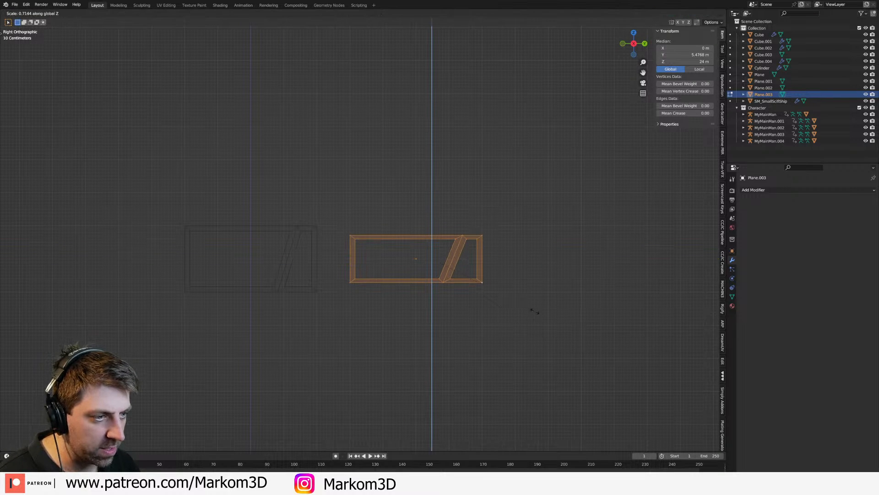
left_click(533, 310)
Step: Round the copied frame's inner and outer corner vertices and extrude its faces along their normal to about 0.21 m thick
left_click(453, 278)
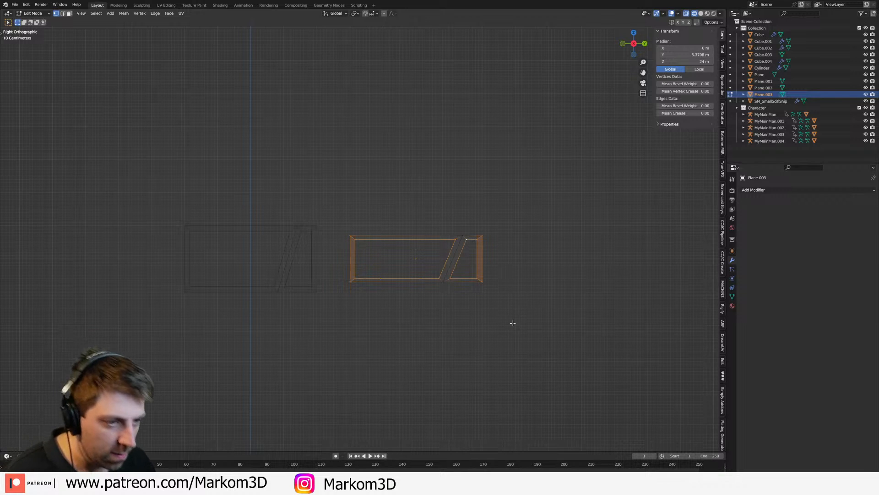
middle_click_drag(504, 324, 429, 307)
key("g")
key("x")
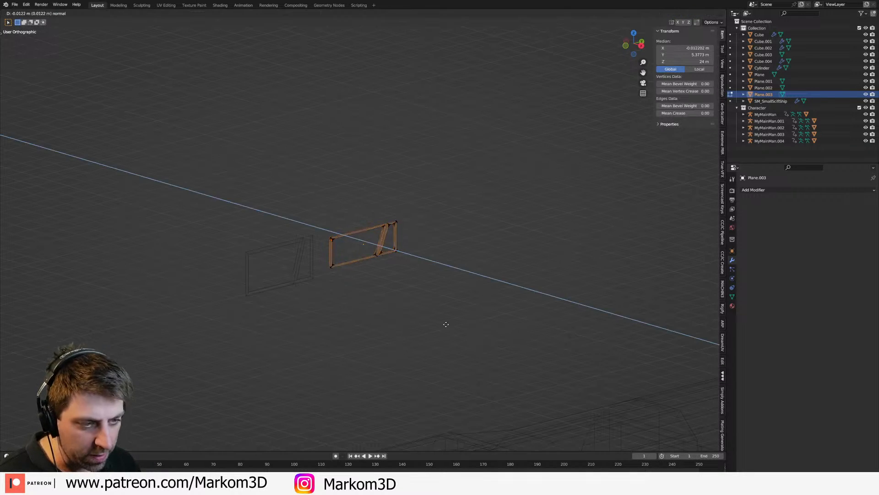
left_click(418, 309)
Step: Move the thickened frame down in side view to the tower's upper deck, next to the top reference figure
scroll(418, 310, "down", 2)
key("Tab")
key("KP_3")
middle_click_drag(434, 281, 464, 169, "shift")
key("g")
left_click(392, 289)
middle_click_drag(397, 284, 467, 280, "shift")
scroll(468, 281, "up", 3)
key("g")
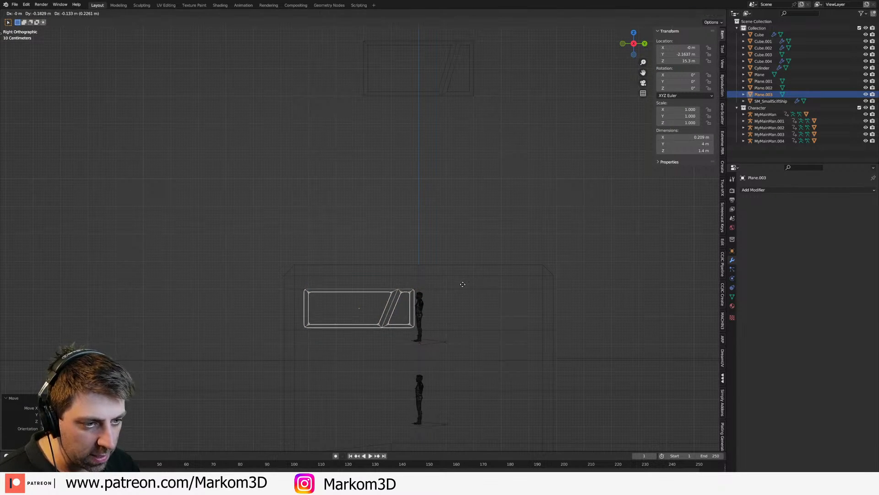
right_click(465, 285)
Step: Hide the Character collection to view the frame without the figures, and show it again
middle_click_drag(423, 293, 478, 274, "shift")
scroll(474, 301, "up", 4)
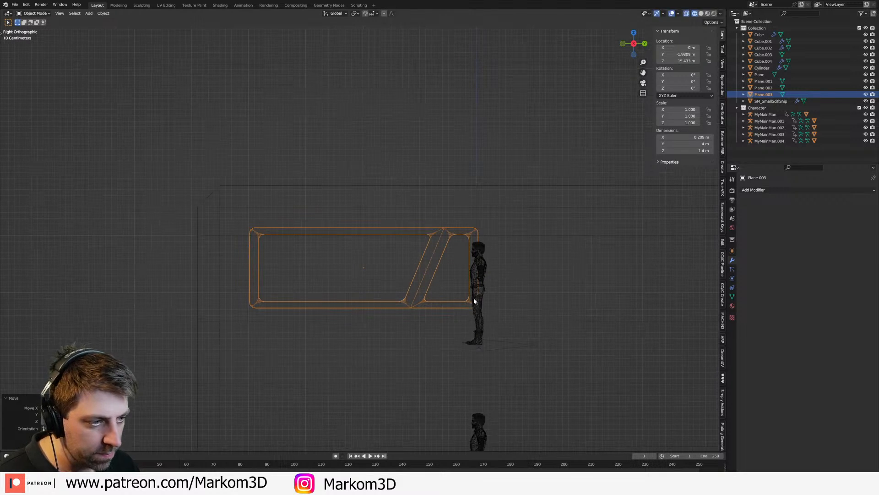
key("1")
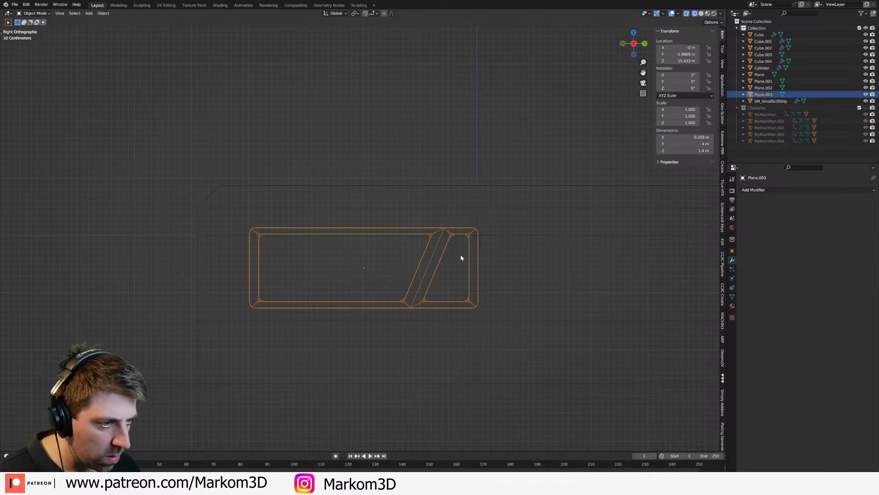
left_click(866, 108)
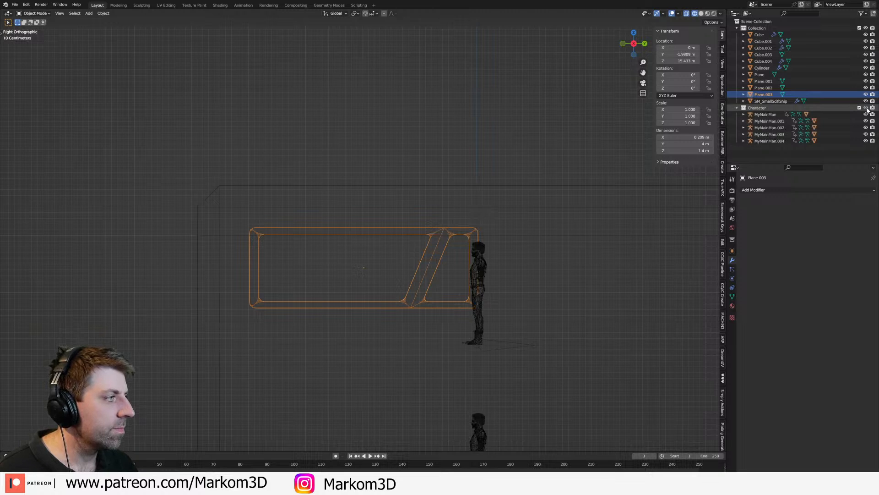
Step: Shift the window frame slightly in side view to about Y -2.10 m and Z 15.3 m, clear of the figure's head
middle_click_drag(385, 279, 412, 259, "shift")
scroll(412, 259, "up", 2)
key("Tab")
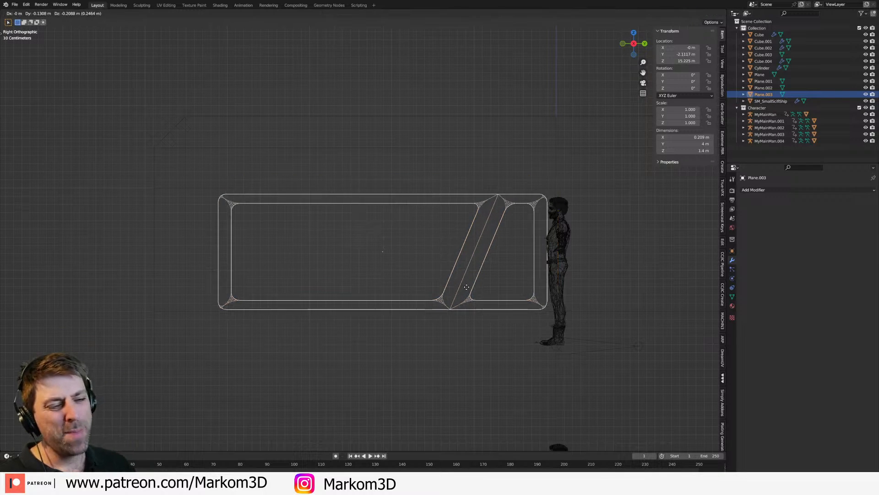
key("a")
key("g")
key("Escape")
key("Tab")
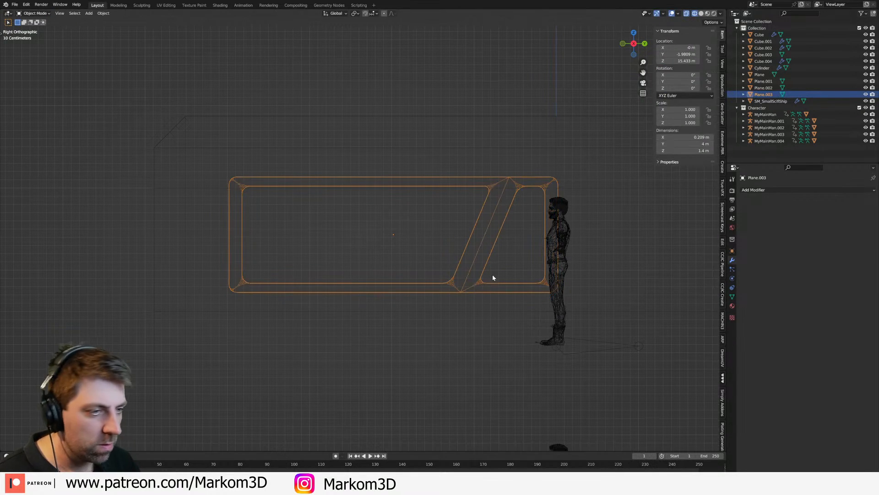
key("g")
left_click(476, 298)
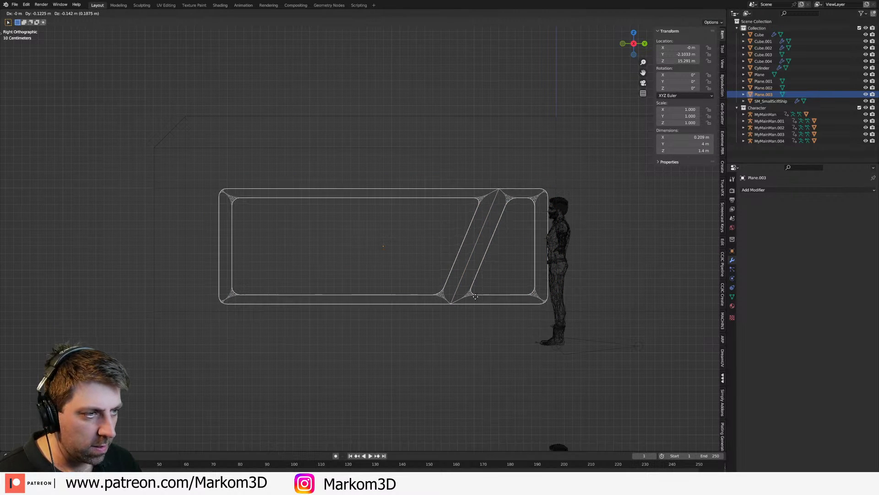
Step: Return to solid shading and move the window frame along X to about 11.58 m, onto the tower's side wall
mouse_move(473, 294)
middle_mouse_down()
mouse_move(501, 304)
mouse_move(397, 246)
mouse_move(445, 293)
middle_mouse_up()
key("z")
left_click(559, 322)
scroll(559, 322, "down", 4)
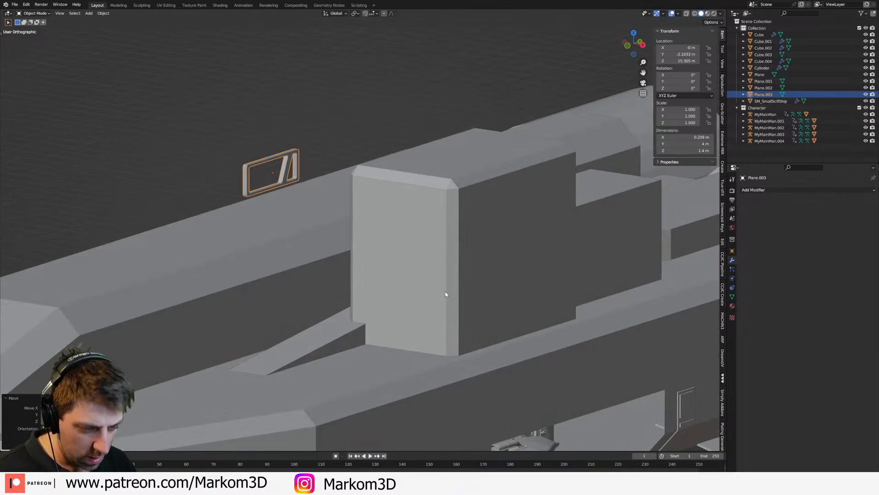
key("x")
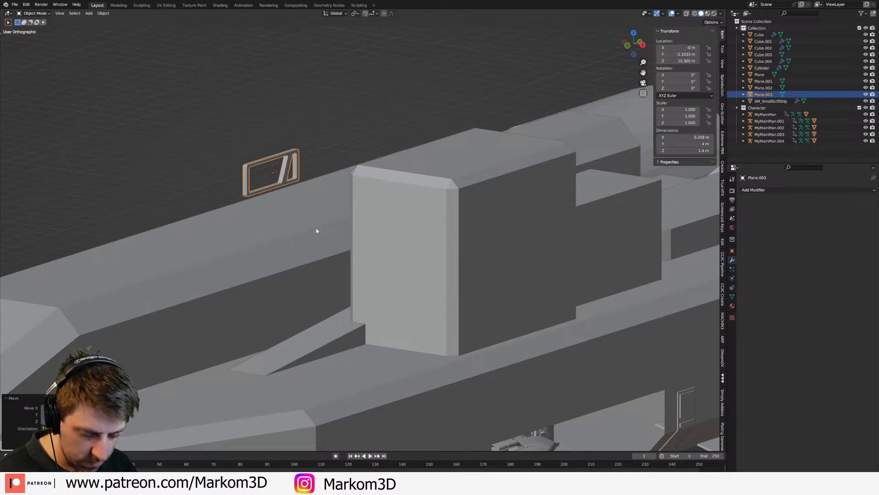
key("g")
key("y")
key("x")
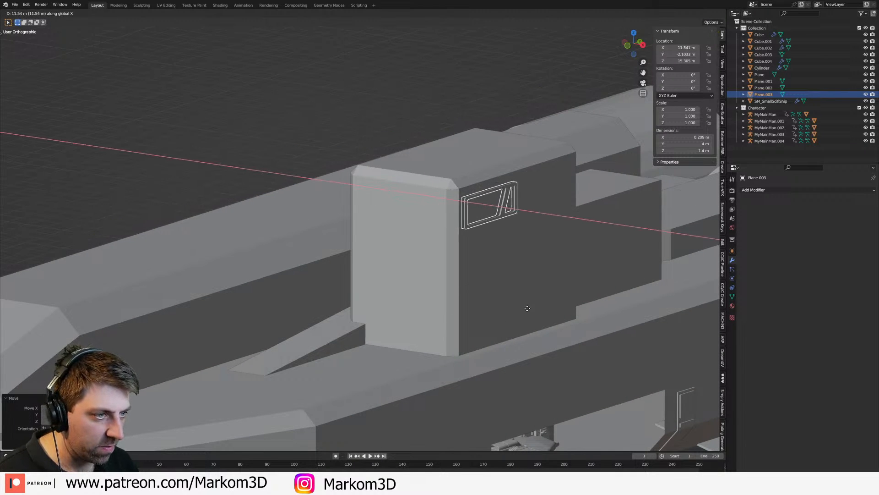
left_click(527, 308)
middle_click_drag(527, 308, 447, 243)
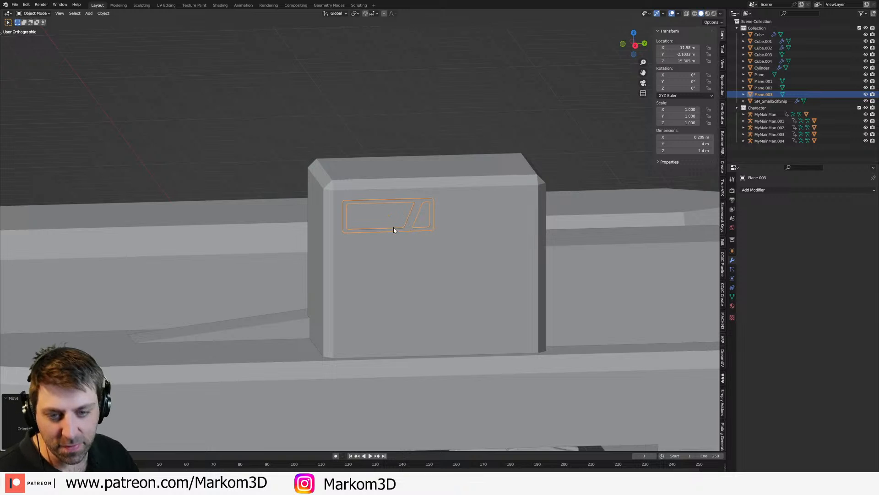
Step: Check the window frame's placement on the tower wall against the reference figures in wireframe and solid shading
middle_click_drag(320, 293, 404, 222)
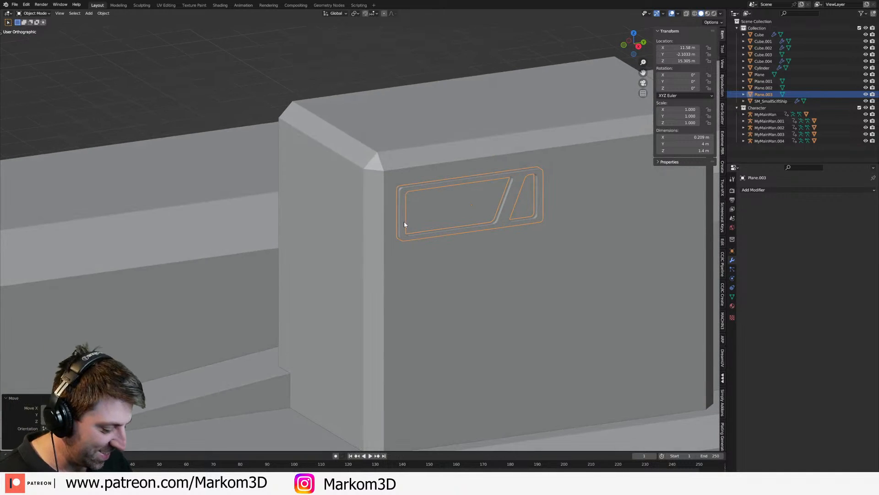
key("KP_3")
key("z")
left_click(320, 206)
middle_click_drag(319, 207, 349, 216)
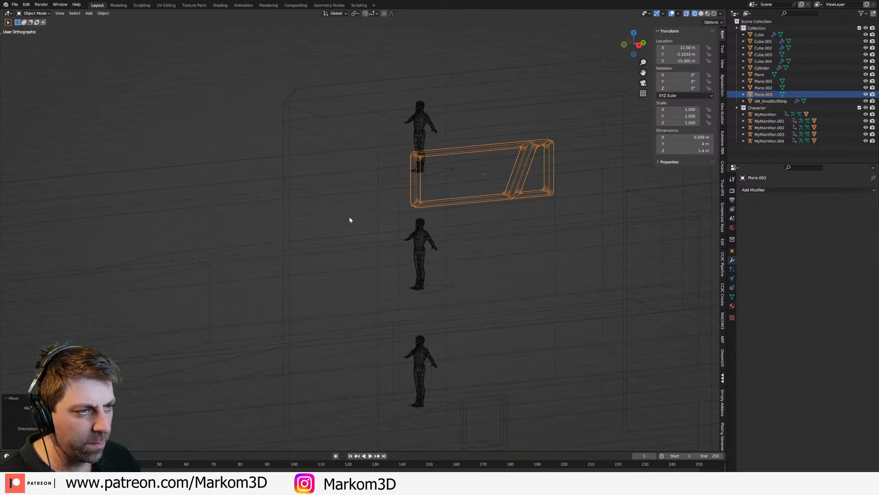
key("z")
left_click(414, 214)
mouse_move(420, 213)
middle_mouse_down()
mouse_move(508, 217)
mouse_move(435, 221)
middle_mouse_up()
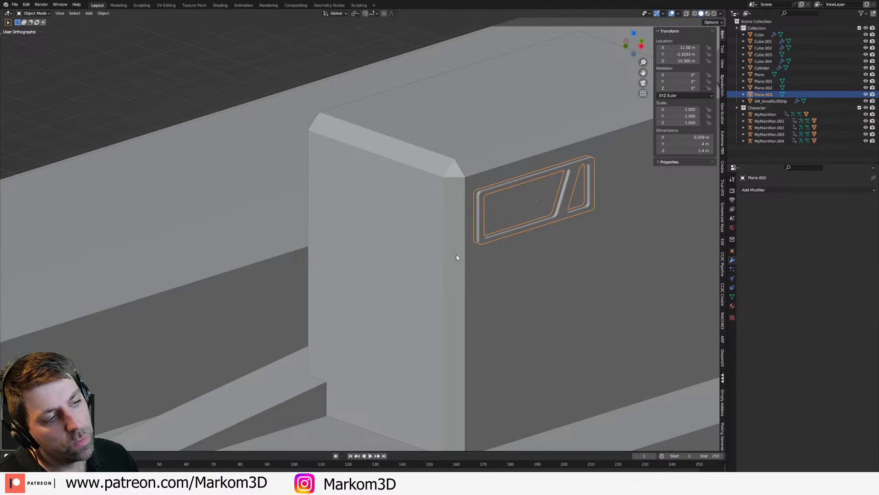
Step: Examine the whole ship's proportions around the engines, hull and tower window, selecting each part in turn
scroll(460, 261, "down", 8)
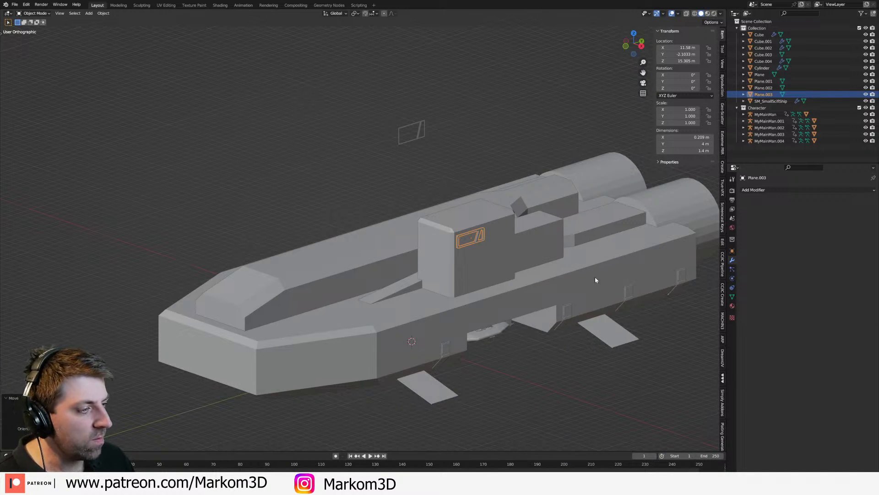
middle_click_drag(595, 280, 434, 288, "shift")
left_click(526, 207)
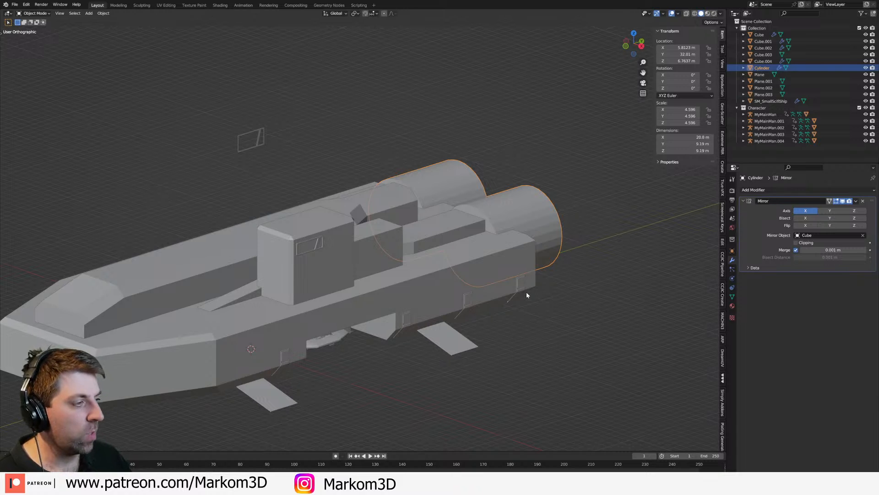
middle_click_drag(526, 295, 345, 288)
scroll(418, 291, "up", 8)
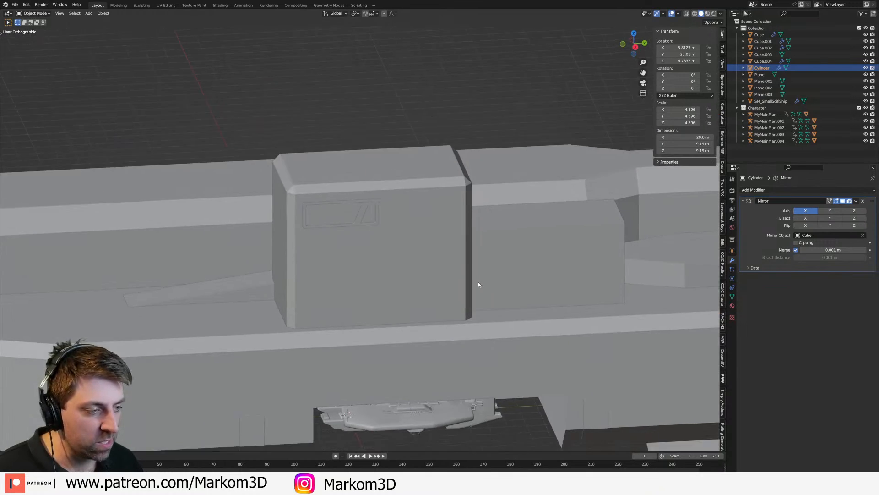
middle_click_drag(545, 409, 419, 226, "shift")
middle_click_drag(170, 225, 475, 223, "shift")
left_click(316, 255)
middle_click_drag(316, 255, 320, 277)
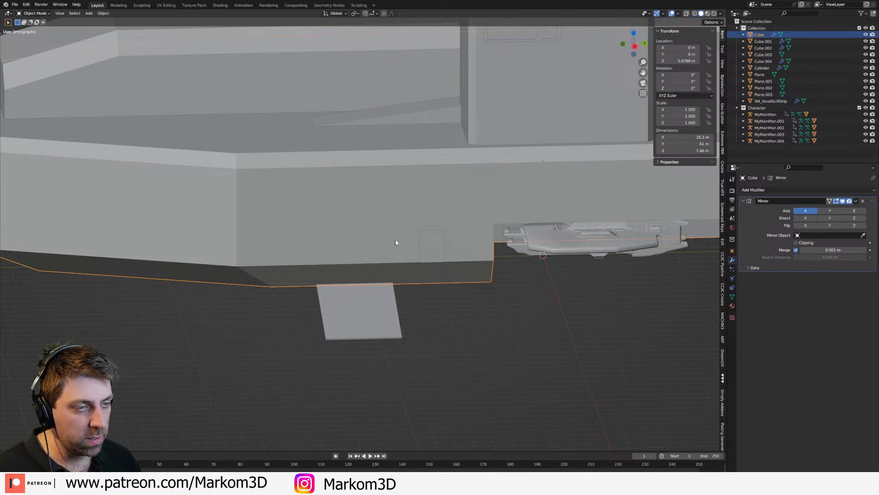
scroll(340, 248, "down", 4)
left_click(403, 152)
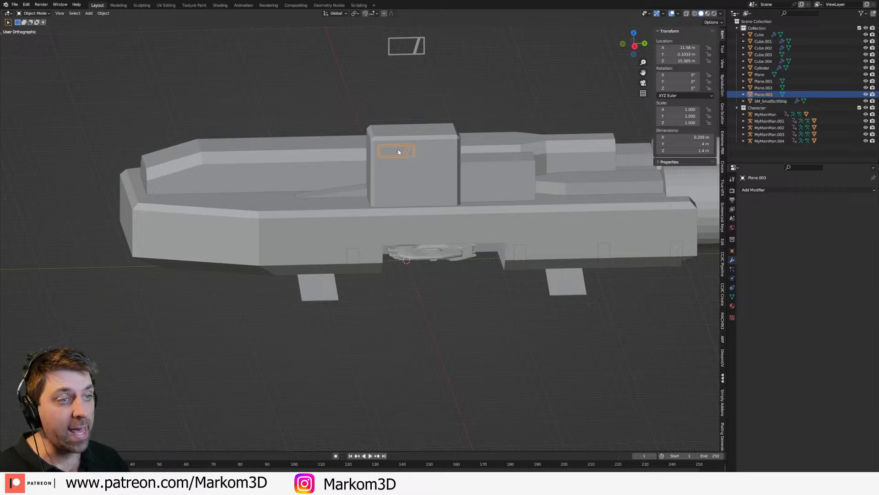
Step: Add six evenly spaced loop cuts across the long section of the raised central hull block
left_click(293, 182)
middle_click_drag(292, 182, 337, 185)
key("Tab")
middle_click_drag(281, 198, 308, 199)
middle_click_drag(520, 181, 457, 181)
key("Tab")
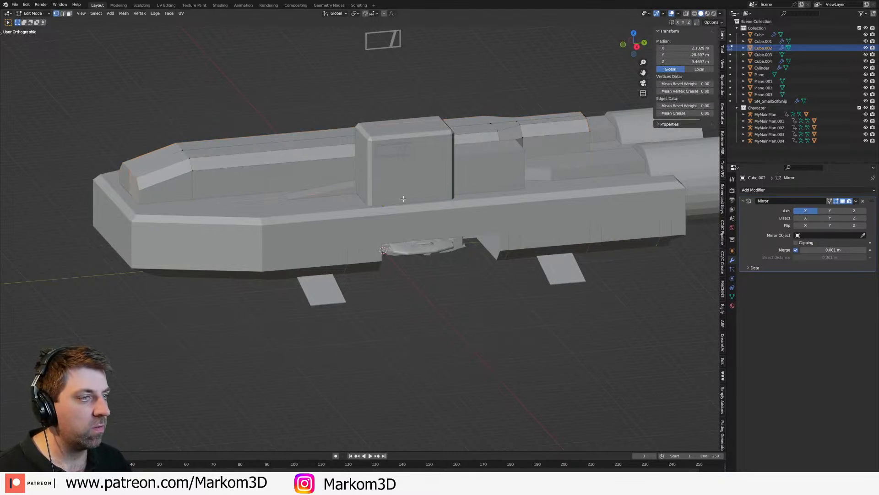
key("Tab")
middle_click_drag(382, 200, 329, 182)
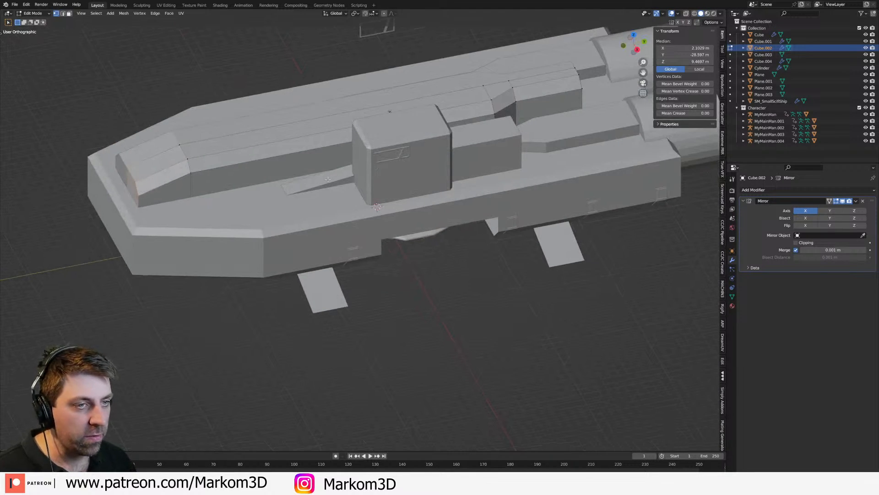
key("Tab")
key("ctrl+r")
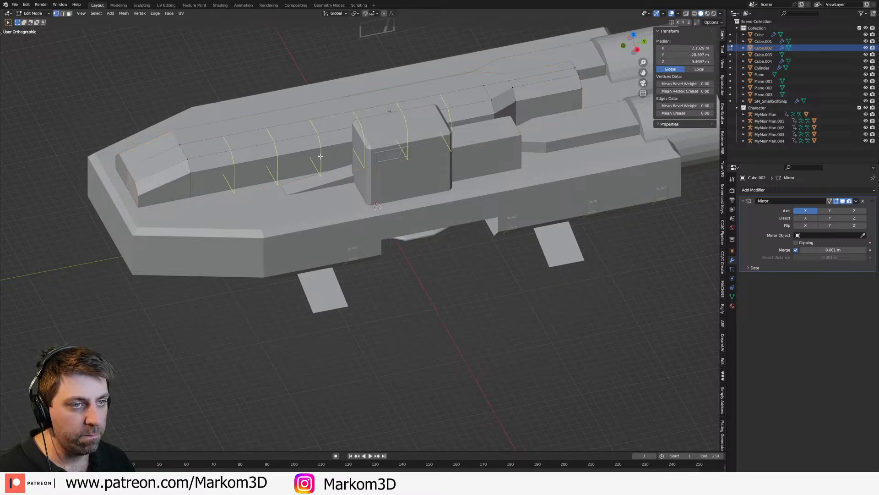
left_click(321, 157)
right_click(321, 156)
middle_click_drag(320, 154, 341, 145)
Step: Add evenly spaced lengthwise loop cuts along the central hull block and finish editing its mesh
key("ctrl+r")
left_click(179, 179)
right_click(178, 178)
middle_click_drag(179, 180, 195, 202)
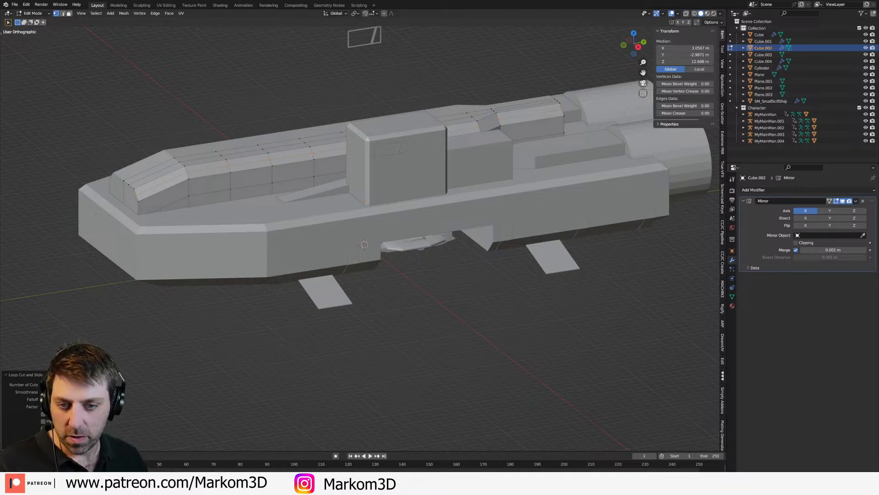
scroll(285, 135, "up", 2)
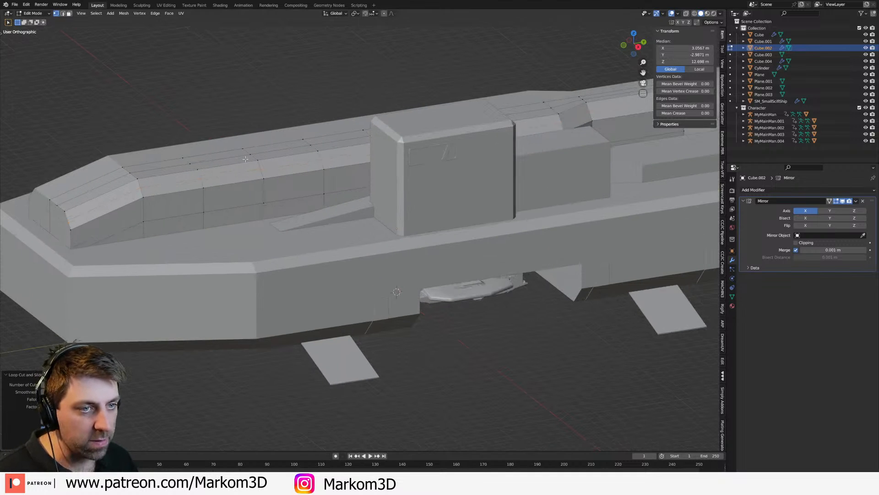
key("Tab")
Step: Select the central hull's whole mesh and look through the Plating Generator options and bundled presets
middle_click_drag(243, 208, 370, 201, "shift")
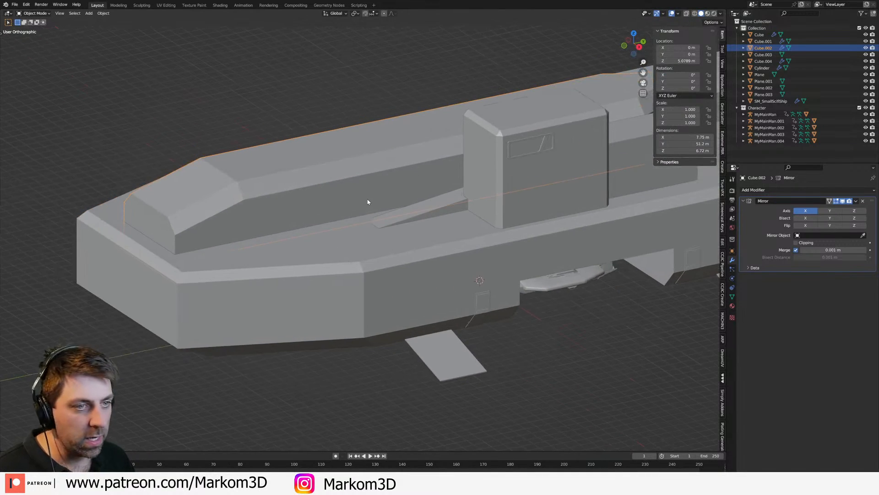
scroll(723, 344, "down", 4)
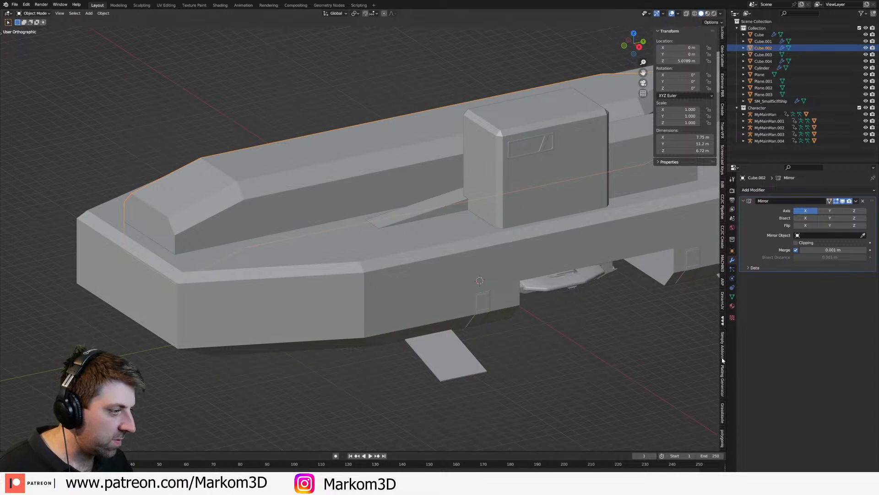
left_click(723, 368)
middle_click_drag(421, 167, 320, 178, "shift")
key("Tab")
key("a")
right_click(320, 179)
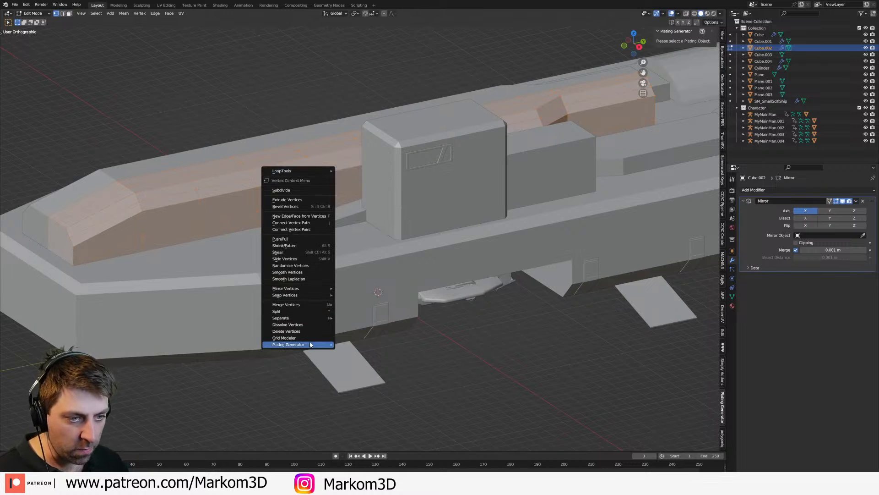
mouse_move(310, 345)
mouse_move(373, 367)
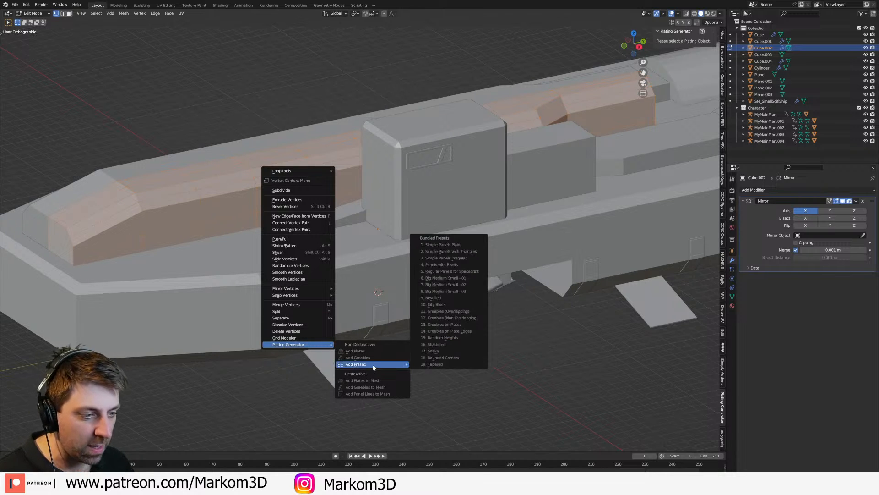
right_click(251, 364)
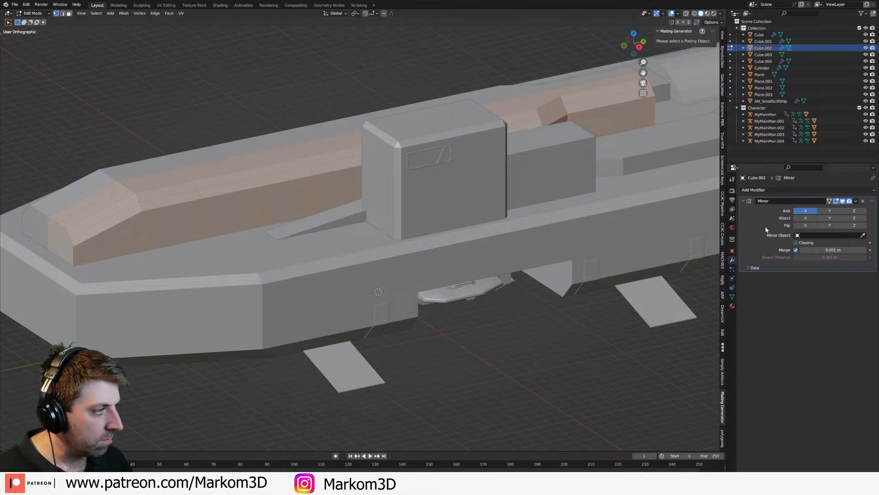
Step: Try applying the central hull's Mirror modifier and look for usable Plating Generator options for its whole mesh
key("Tab")
key("ctrl+a")
key("Tab")
right_click(321, 191)
mouse_move(316, 355)
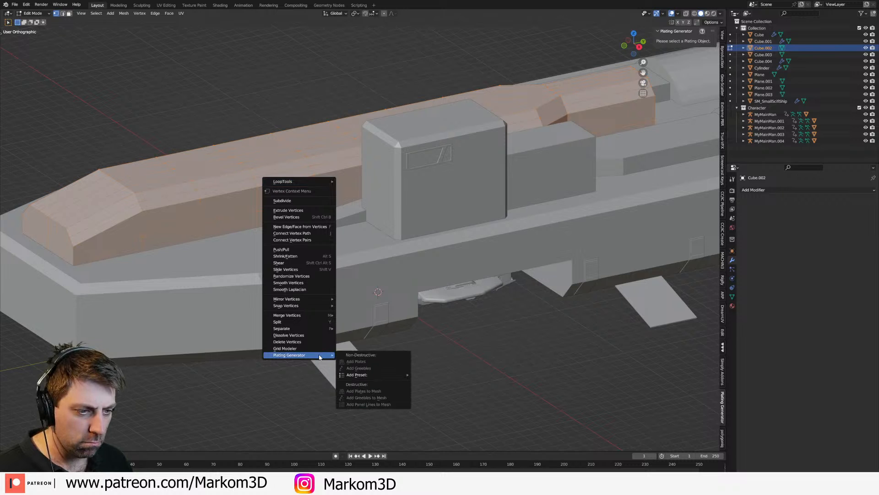
mouse_move(371, 375)
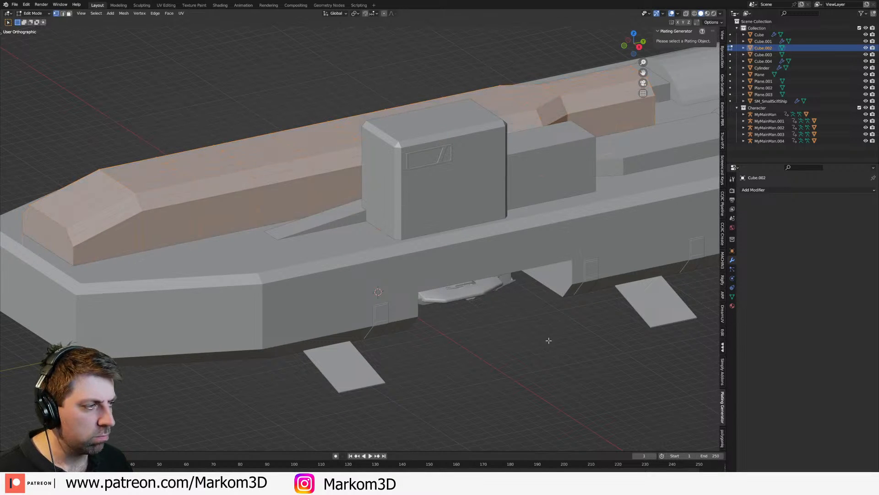
key("ctrl+z")
key("ctrl+z")
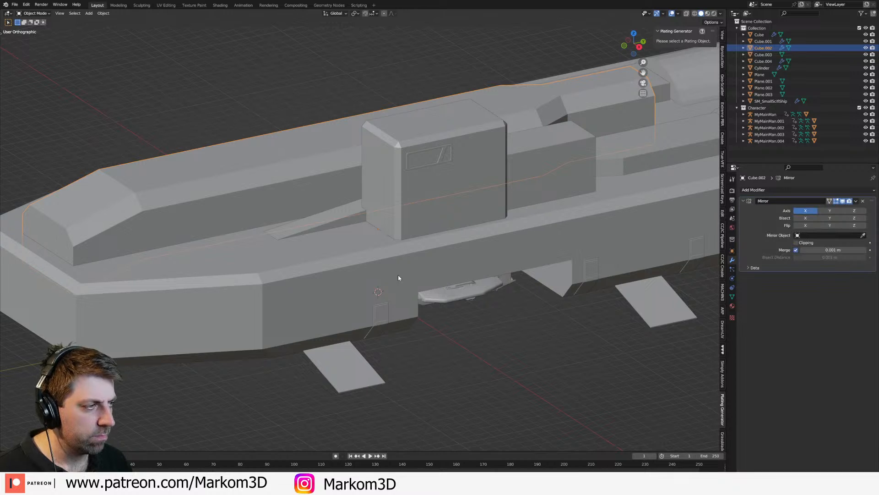
Step: Generate plates on the central hull with the Plating Generator and expose its selection, pattern and plate settings
right_click(267, 192)
mouse_move(259, 303)
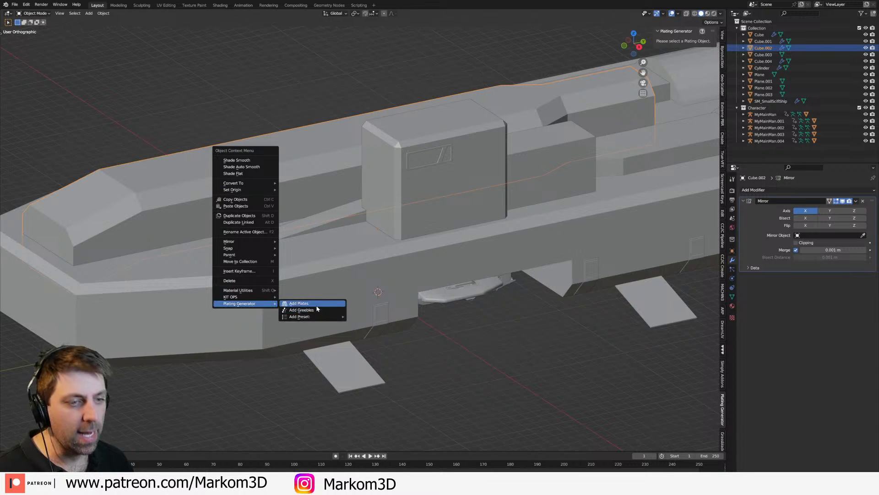
mouse_move(319, 316)
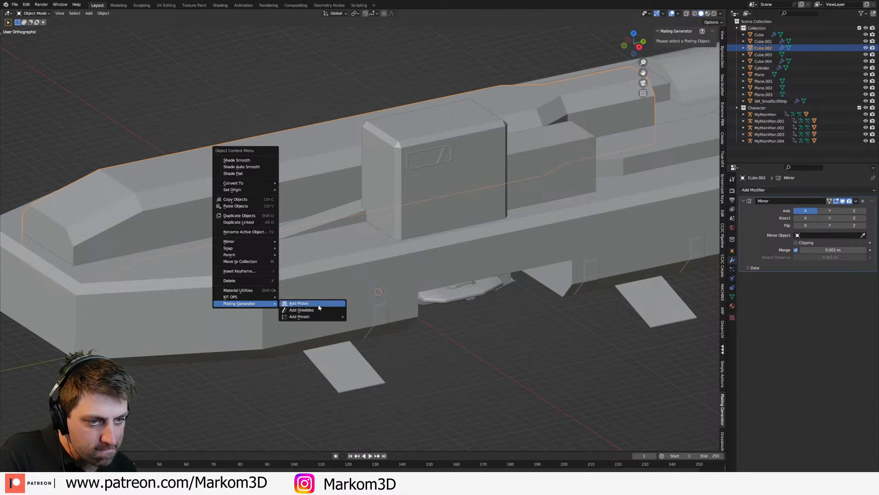
left_click(320, 306)
middle_click_drag(267, 217, 361, 251)
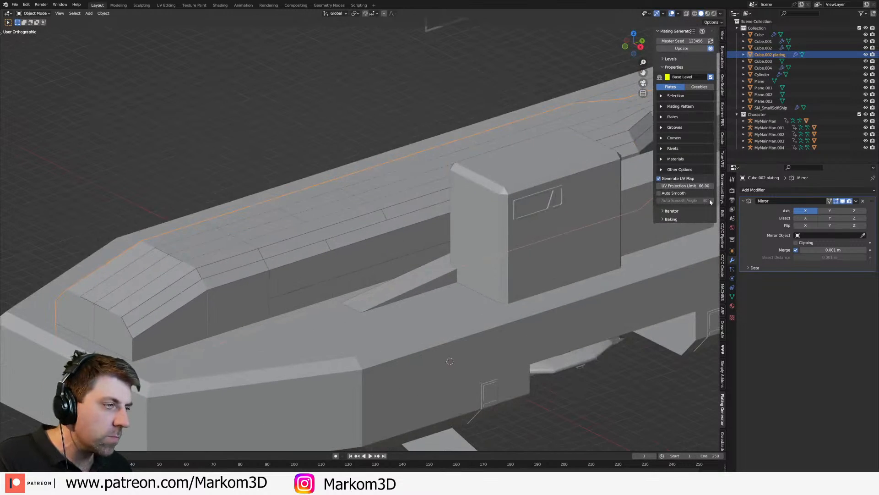
left_click_drag(661, 96, 661, 248)
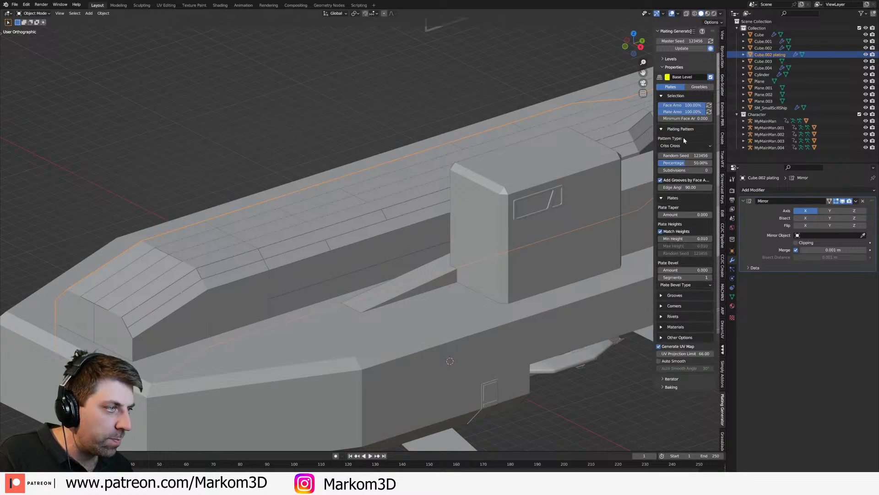
Step: Set the Criss Cross plating pattern to 1 subdivision and a percentage of 10%
left_click(710, 170)
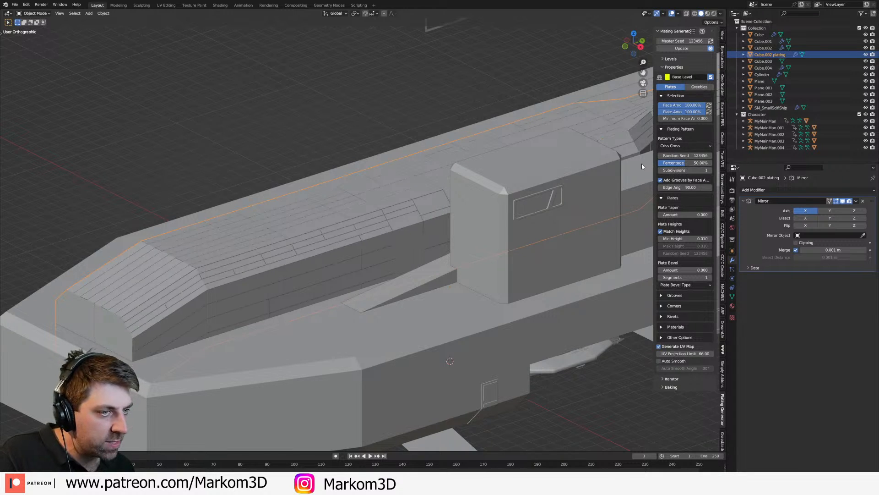
left_click(685, 163)
type("10")
key("Return")
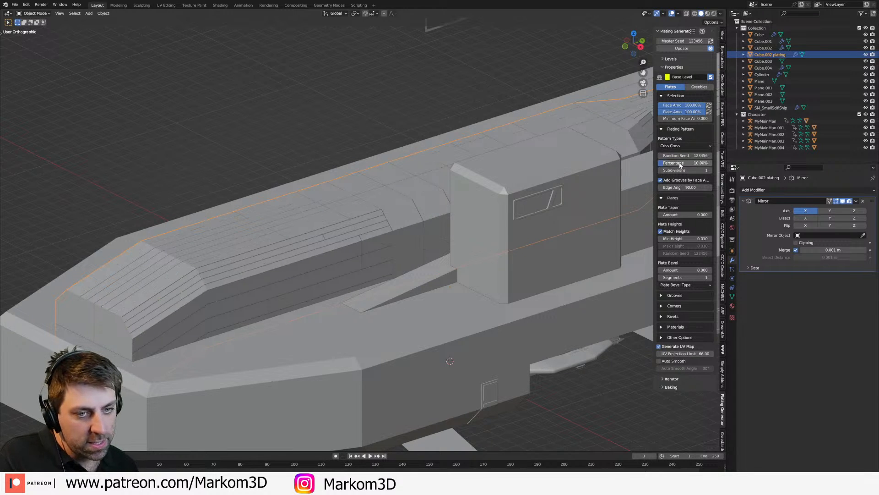
Step: Switch the hull plating to the Triangular pattern and inspect the plates along the hull
left_click(685, 146)
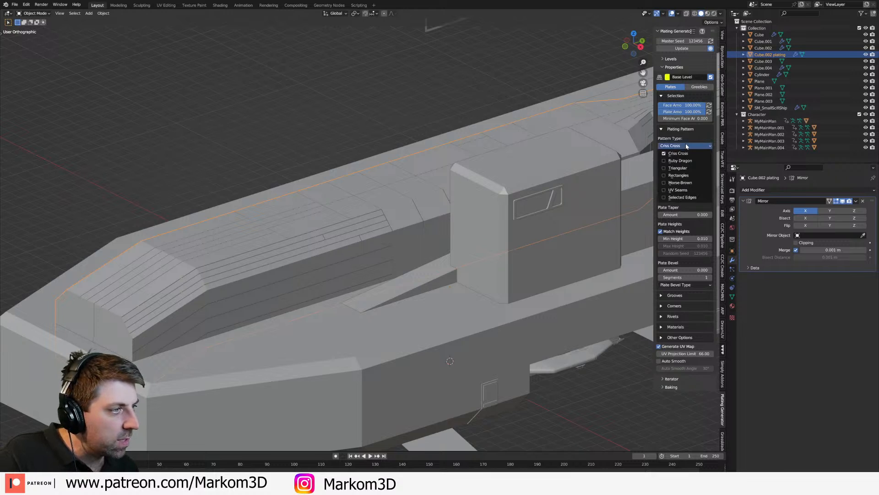
left_click(678, 168)
middle_click_drag(403, 251, 387, 222)
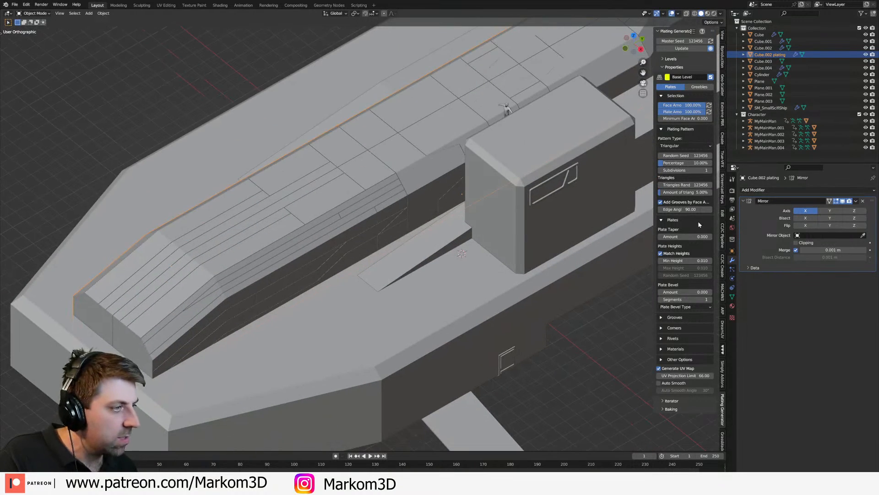
scroll(416, 250, "down", 2)
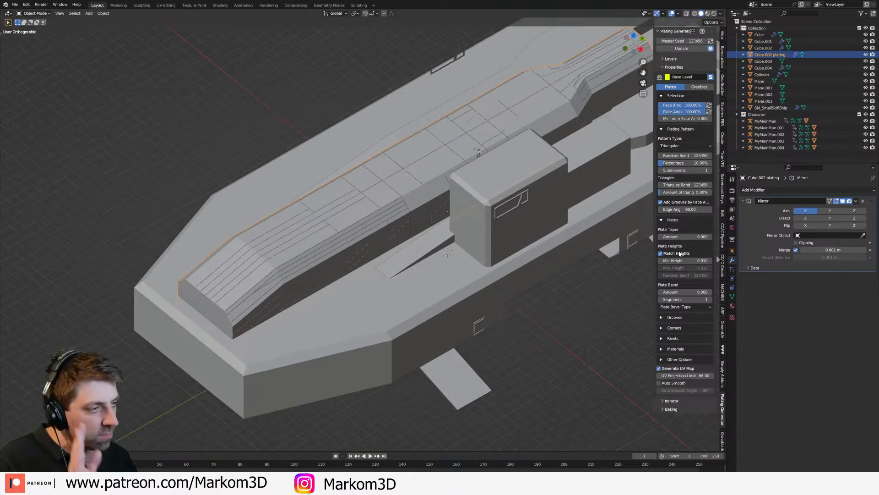
middle_click_drag(638, 214, 395, 234)
Step: Raise the plating pattern's random seed to 123463 and set its percentage to 5%
left_click(710, 156)
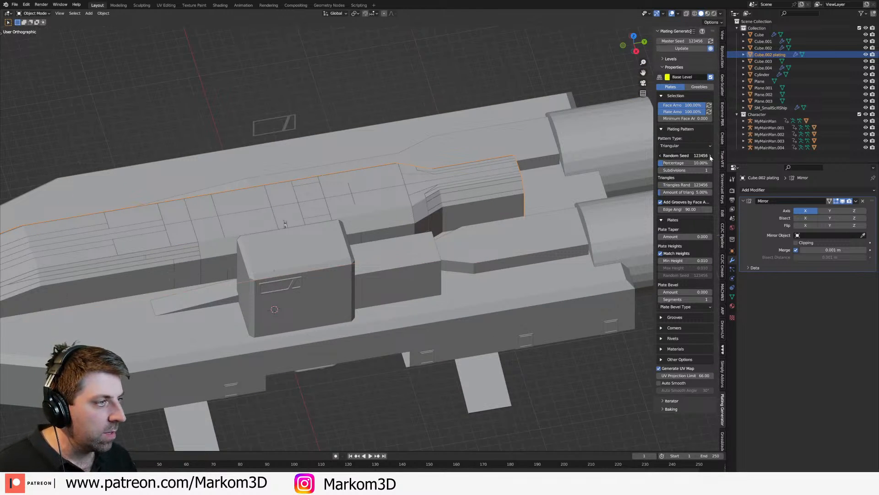
left_click(711, 155)
left_click(710, 156)
left_click(711, 156)
left_click(711, 155)
left_click(710, 156)
left_click(710, 156)
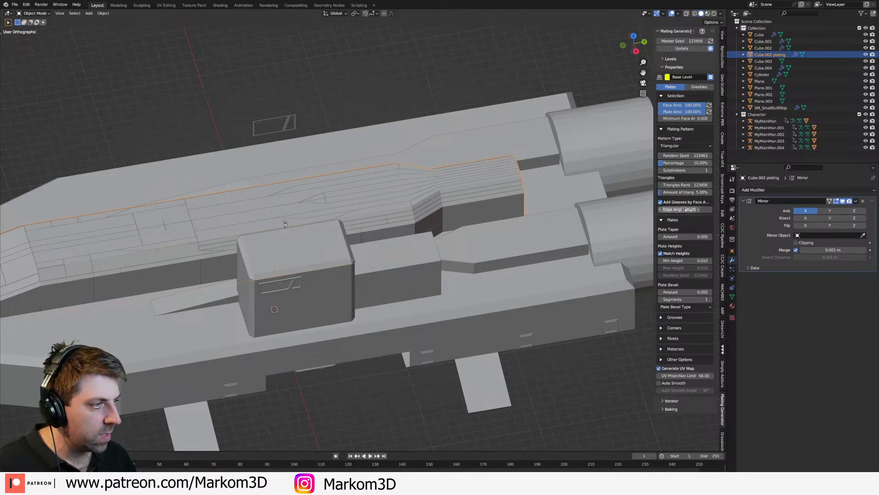
left_click(690, 163)
type("5")
key("Return")
middle_click_drag(276, 285, 359, 273)
scroll(355, 281, "up", 2)
Step: Try the Morse-Brown plating pattern on the central hull and return to Triangular
left_click(709, 144)
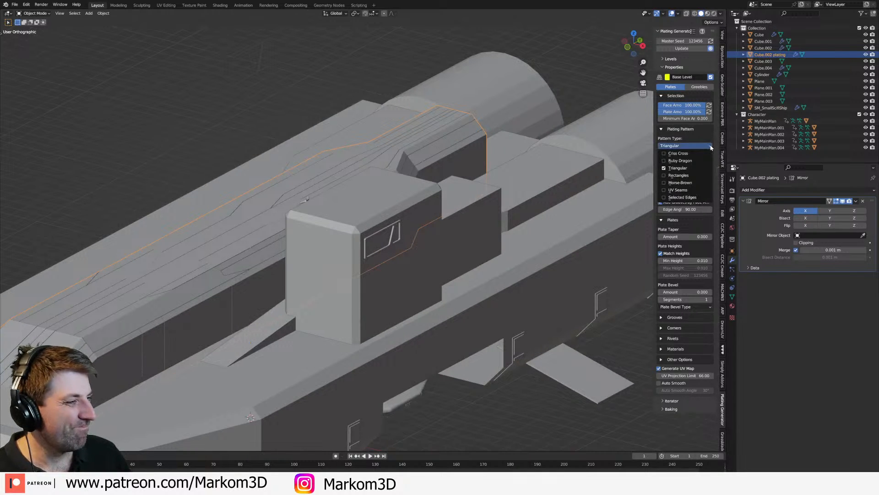
left_click(682, 185)
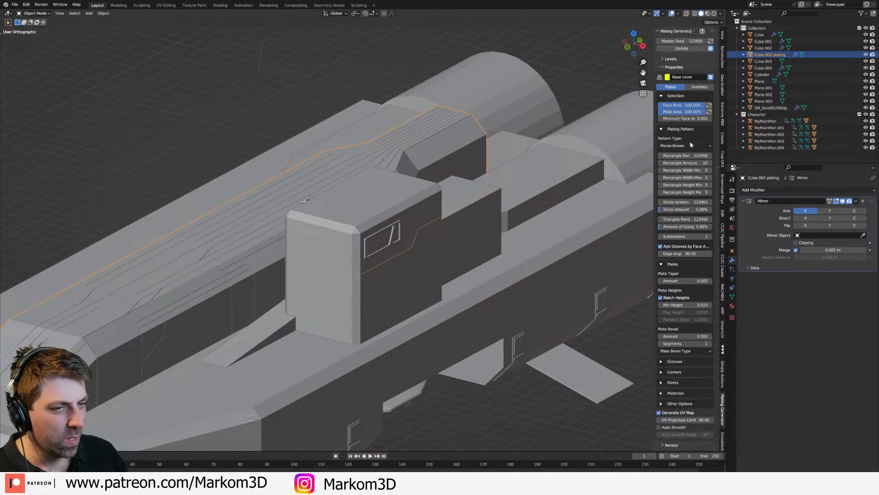
left_click(692, 146)
left_click(687, 168)
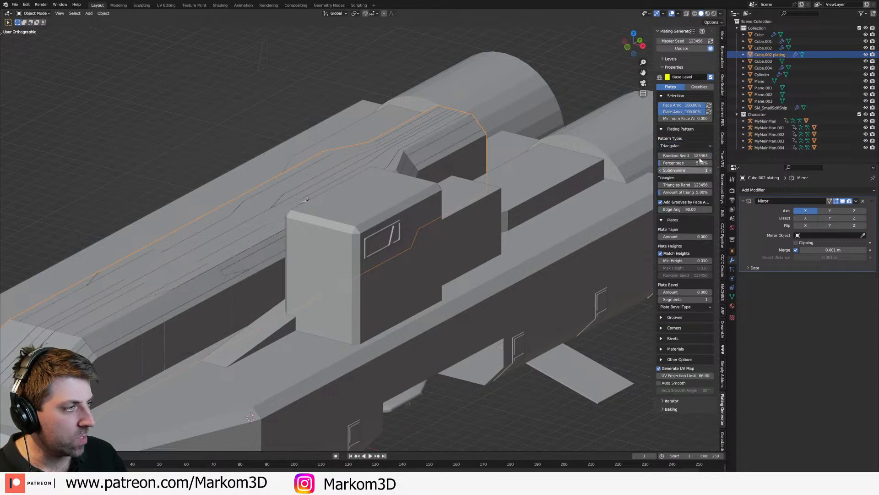
Step: Keep the Triangular pattern percentage at 5% and set the amount of triangles to 1%
double_click(685, 163)
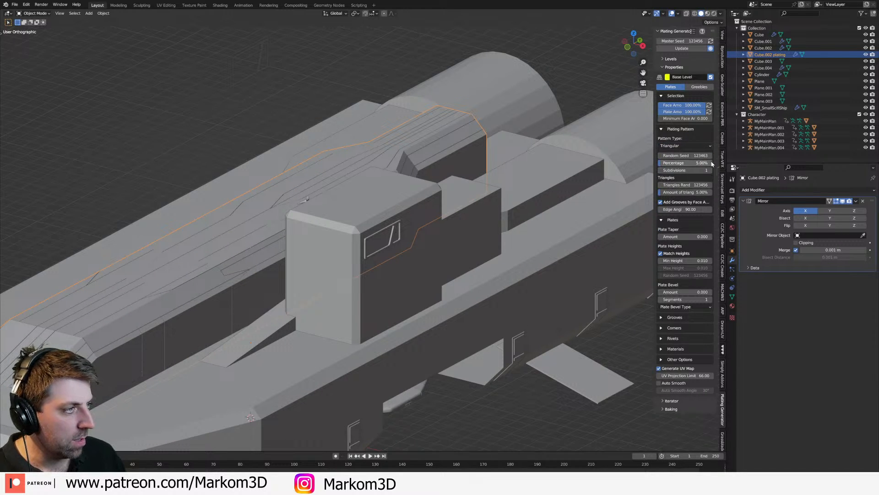
type("5")
key("Return")
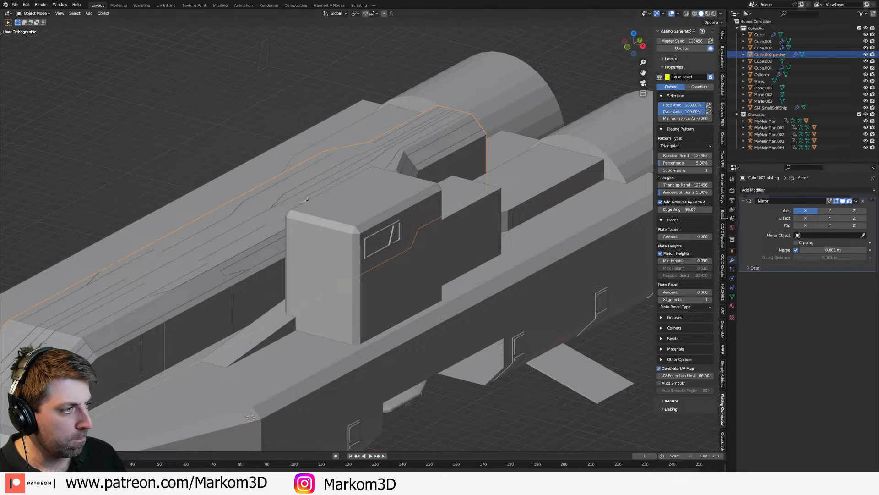
double_click(689, 192)
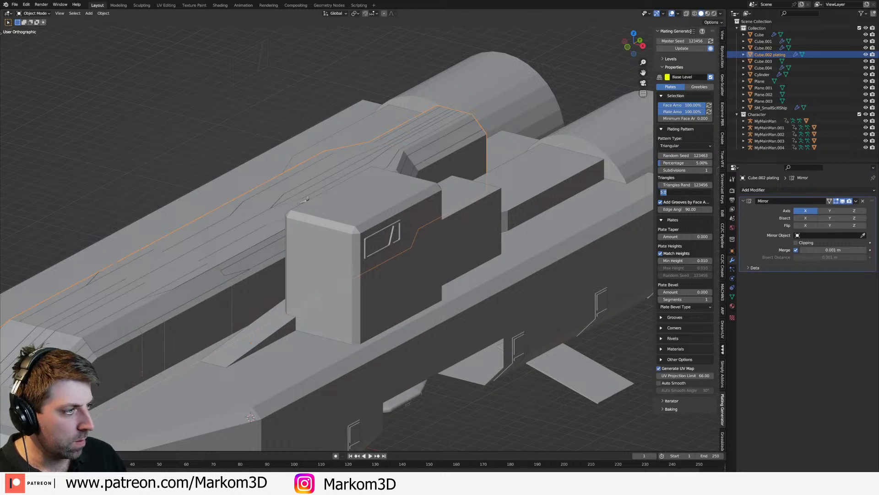
type("1")
key("Return")
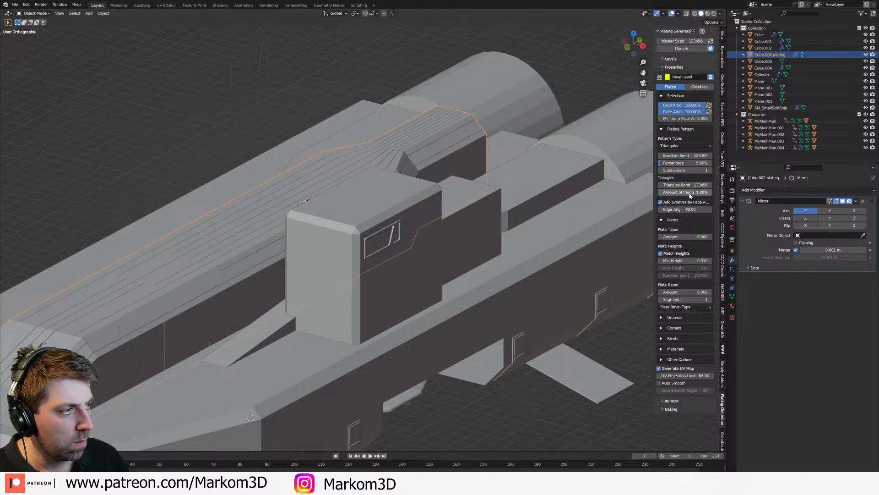
Step: Vary the plate layout by setting the triangles random seed to 124146 and the pattern random seed to 123669
left_click_drag(694, 184, 713, 184)
left_click_drag(687, 155, 708, 155)
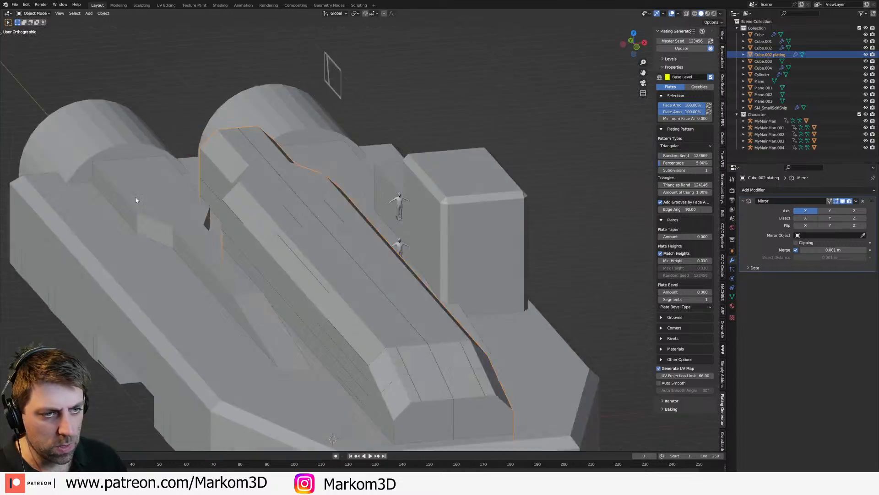
mouse_move(337, 186)
middle_mouse_down()
mouse_move(257, 232)
mouse_move(324, 183)
middle_mouse_up()
middle_click_drag(215, 271, 467, 215, "shift")
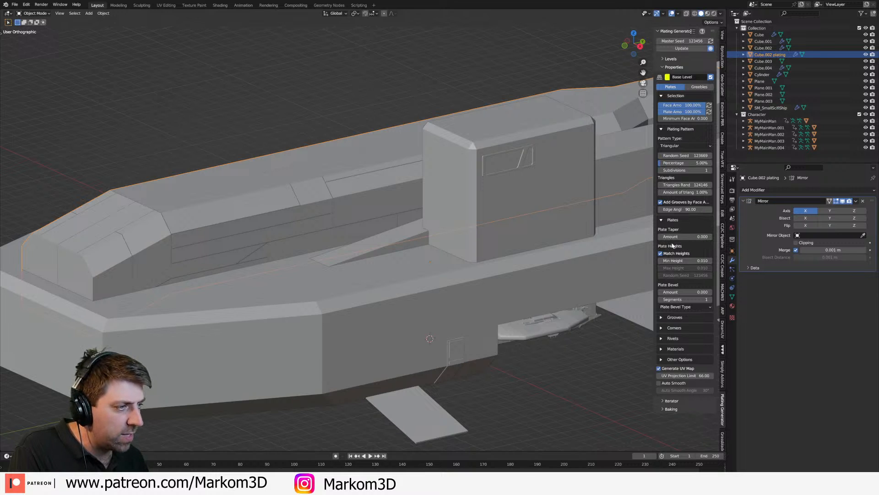
Step: Turn off adding grooves by face angle and try a minimum plate height of 0.020 before restoring 0.010
left_click(660, 203)
left_click(711, 261)
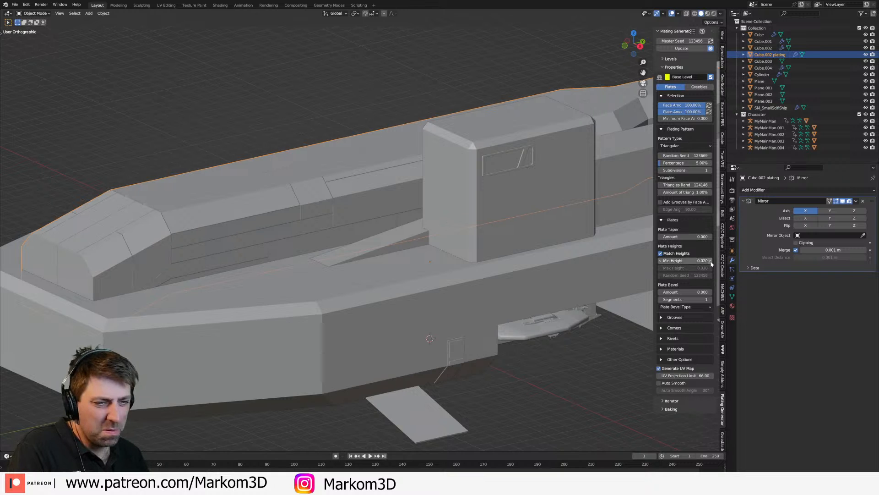
left_click(662, 261)
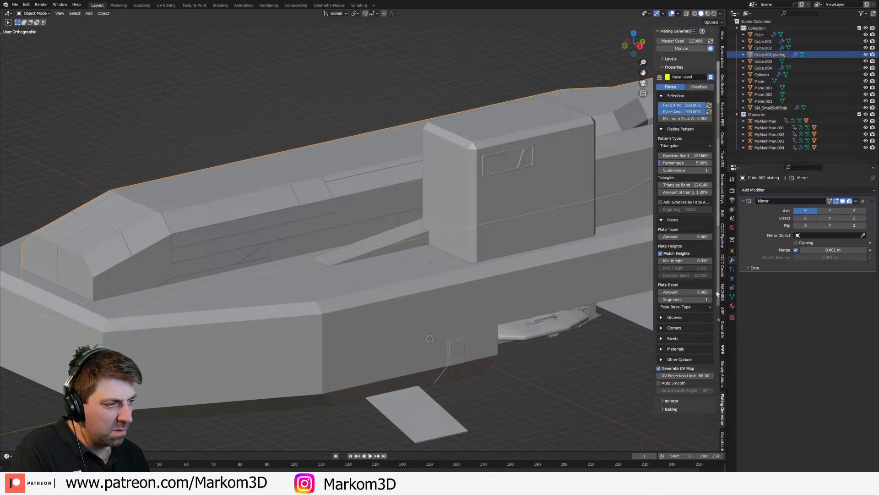
mouse_move(367, 205)
middle_mouse_down()
mouse_move(333, 233)
mouse_move(412, 226)
mouse_move(449, 208)
mouse_move(386, 230)
mouse_move(378, 210)
middle_mouse_up()
scroll(403, 227, "up", 3)
scroll(428, 218, "up", 2)
scroll(379, 211, "up", 2)
Step: Expand the plating's groove, corner, rivet and material settings and apply the plating object's transform
left_click_drag(662, 360, 660, 317)
scroll(658, 348, "down", 4)
middle_click_drag(319, 295, 469, 260)
key("ctrl+a")
left_click(453, 272)
middle_click_drag(405, 274, 352, 263)
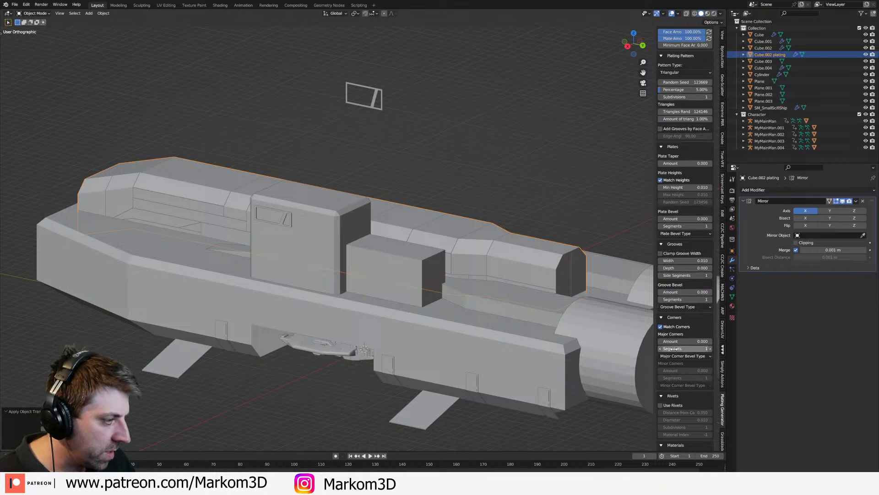
Step: Turn off matching plate heights and set the maximum plate height to 0.3
left_click(661, 181)
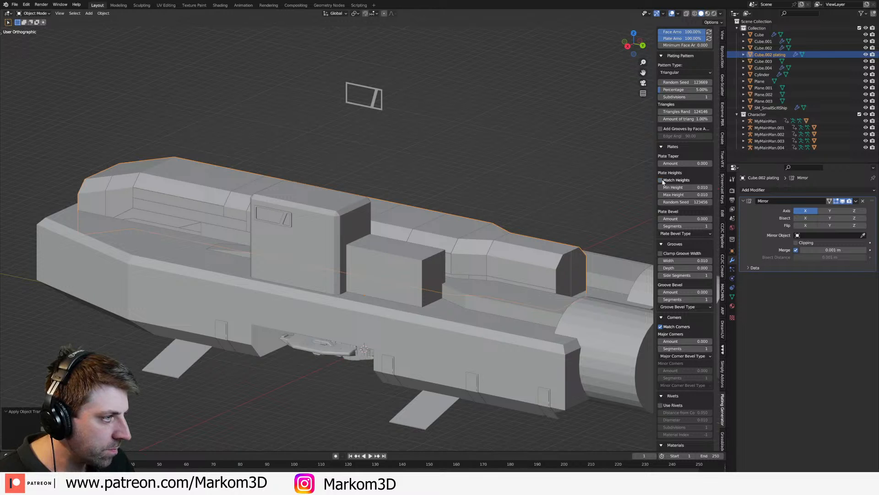
left_click(685, 195)
type("0.3")
key("Return")
Step: Inspect the raised plates around the hull and delete the generated plating object
middle_click_drag(440, 192, 412, 370)
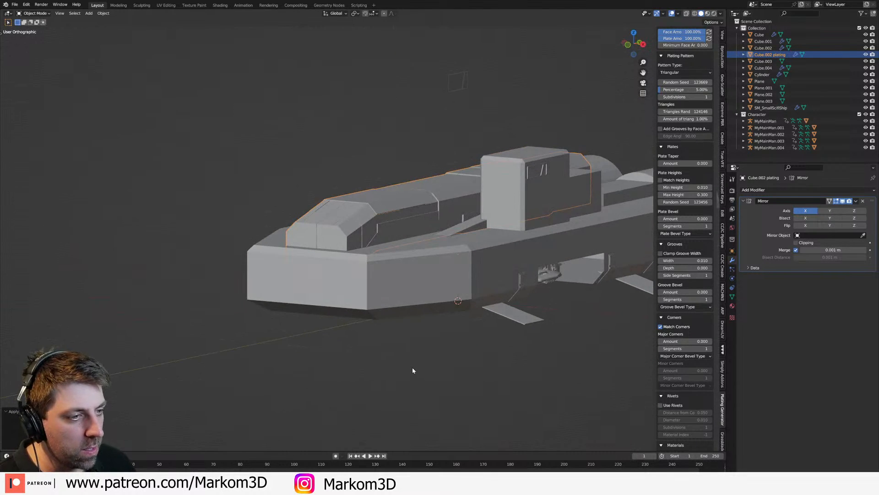
middle_click_drag(488, 294, 451, 309)
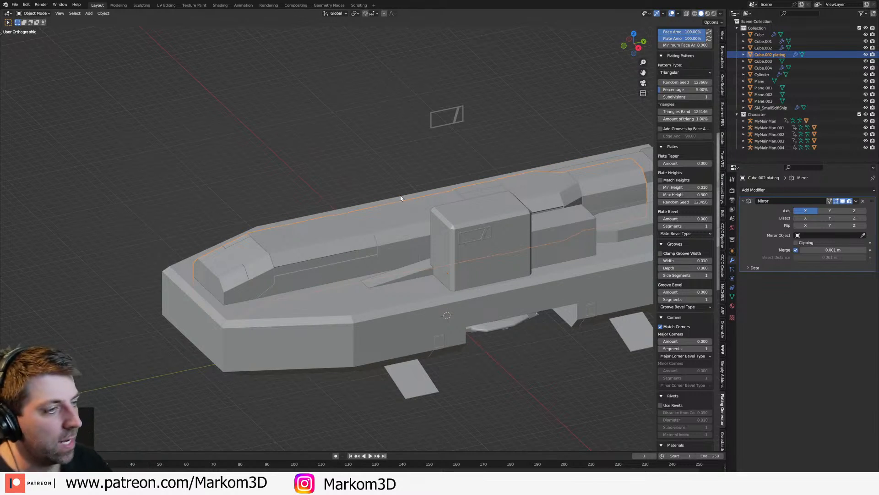
key("Delete")
Step: Compare the tower window frame and the tower with the human figures from the side, in wireframe and solid shading
left_click(510, 249)
middle_click_drag(391, 181, 425, 240)
left_click(399, 218)
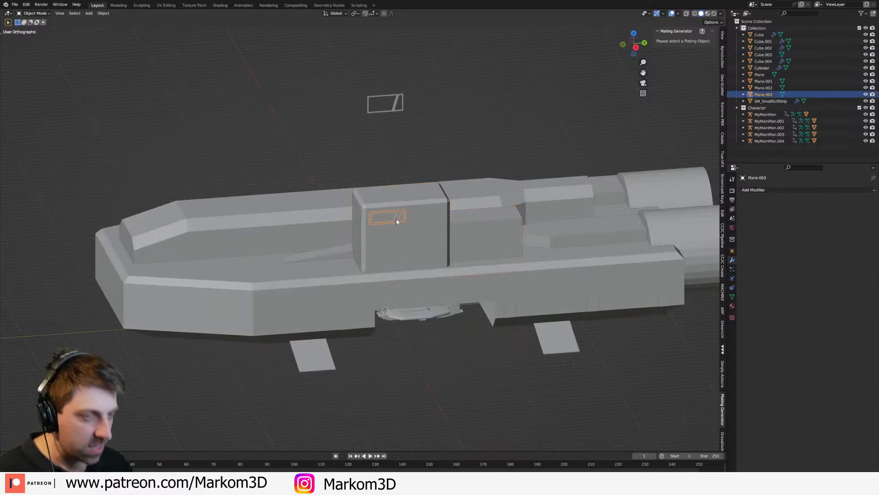
key("KP_3")
left_click(352, 217)
scroll(411, 241, "up", 2)
mouse_move(353, 216)
middle_mouse_down("shift")
mouse_move(433, 234)
mouse_move(502, 210)
middle_mouse_up("shift")
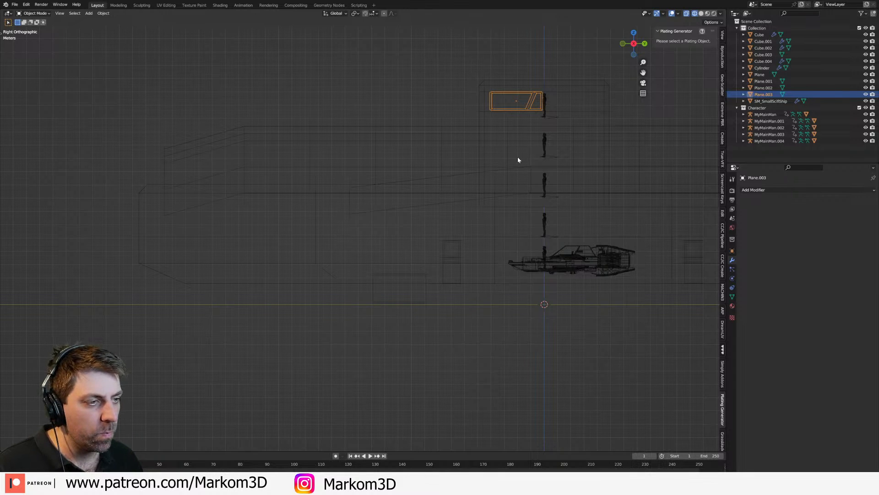
middle_click_drag(527, 149, 445, 204, "shift")
scroll(456, 198, "up", 2)
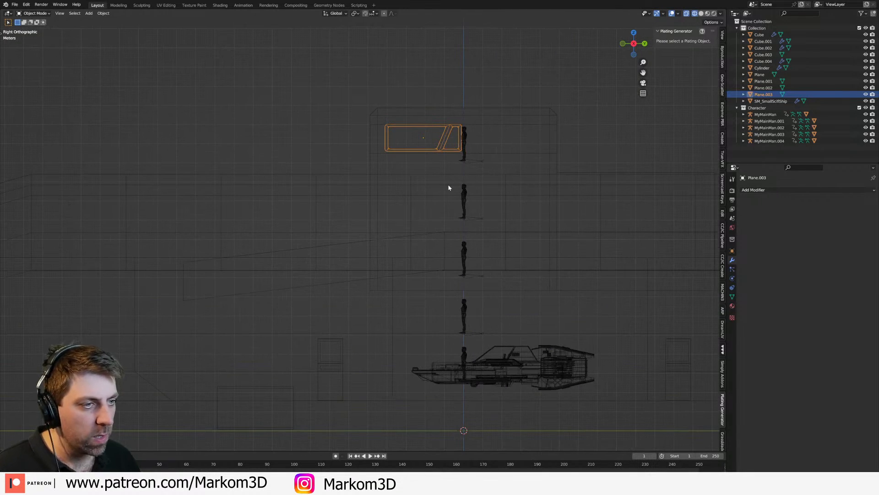
key("z")
left_click(485, 193)
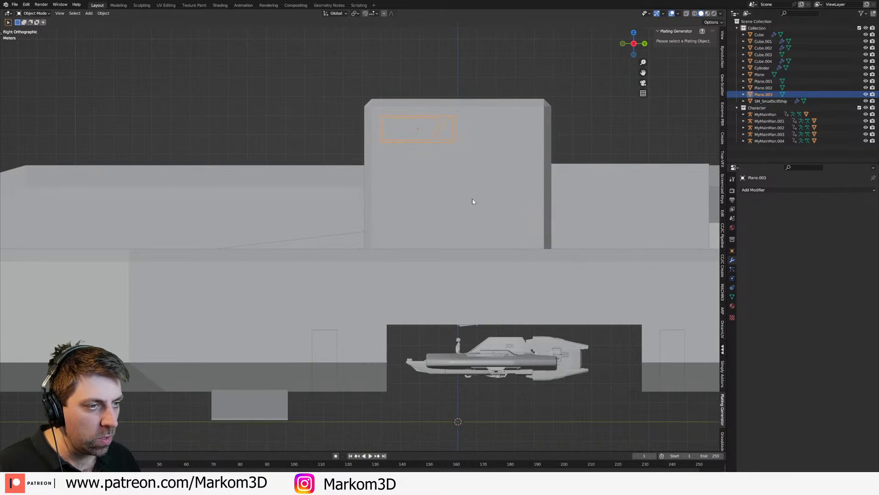
left_click(431, 136)
left_click(436, 142)
key("z")
left_click(476, 141)
key("z")
left_click(388, 186)
middle_click_drag(388, 186, 476, 196)
middle_click_drag(604, 204, 428, 216, "shift")
key("z")
left_click(531, 220)
mouse_move(532, 220)
middle_mouse_down()
mouse_move(509, 277)
mouse_move(441, 277)
mouse_move(449, 264)
middle_mouse_up()
Step: Add a small scaled-down cube at the base of the control tower's side wall, behind the window, and adjust its height
left_click(451, 260)
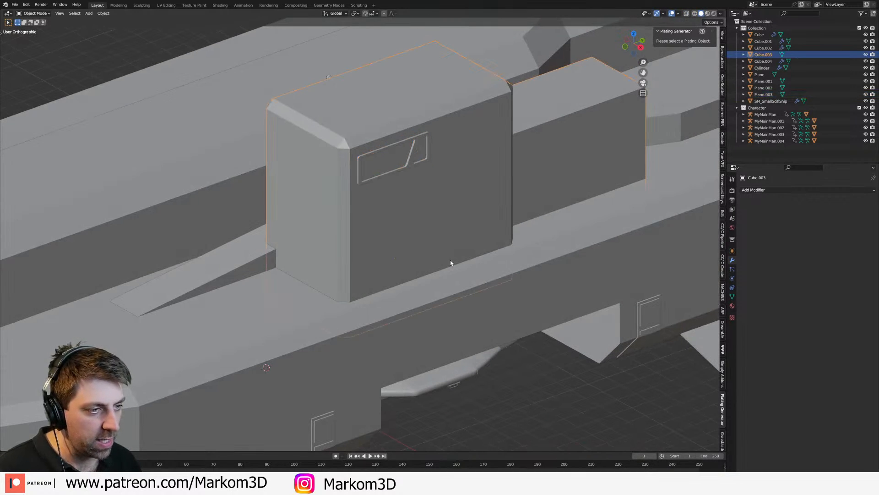
right_click(447, 258, "shift")
key("shift+a")
mouse_move(423, 252)
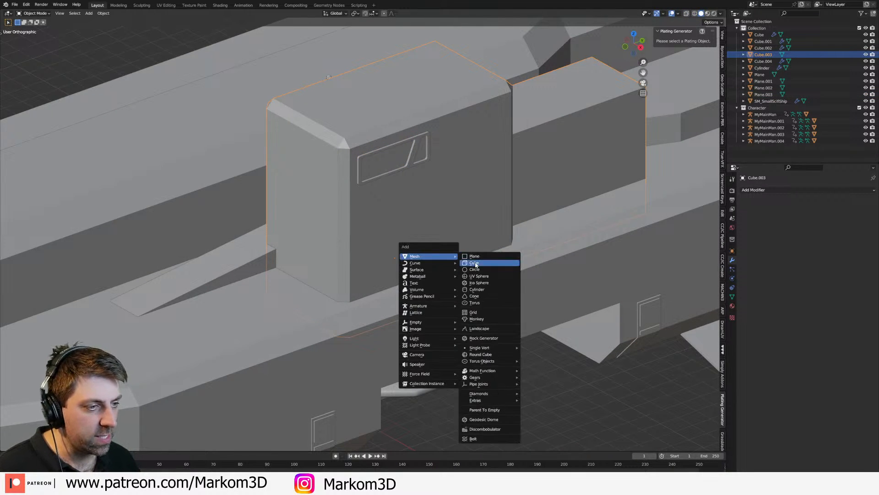
left_click(483, 258)
key("s")
left_click(497, 275)
key("g")
key("z")
left_click(459, 270)
Step: Raise the top face of the new cube by about 6.2 m to form a tall pillar beside the tower window
key("3")
left_click(451, 248)
key("g")
key("z")
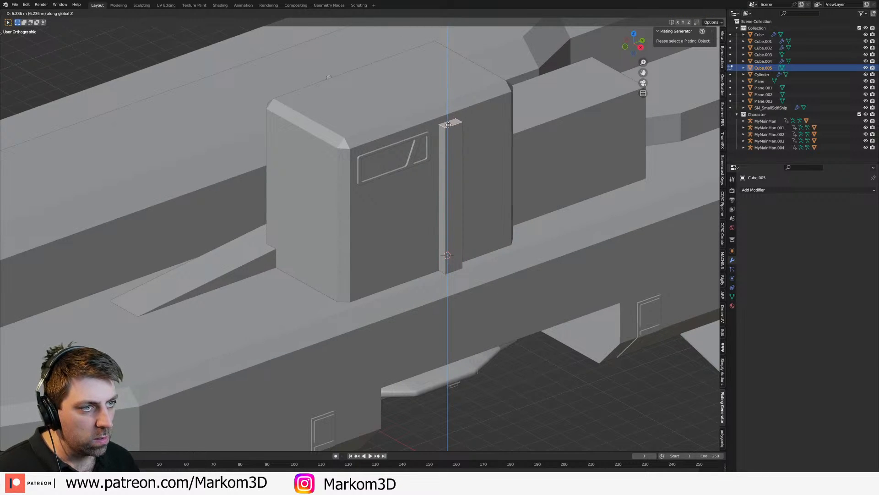
left_click(449, 120)
Step: Move the pillar's bottom face vertically down to the hull in wireframe shading, and return to solid shading
scroll(514, 256, "down", 3)
key("Tab")
middle_click_drag(513, 256, 490, 220)
key("Tab")
scroll(434, 247, "up", 3)
key("z")
left_click(393, 248)
left_click(450, 185)
key("g")
key("z")
left_click(464, 191)
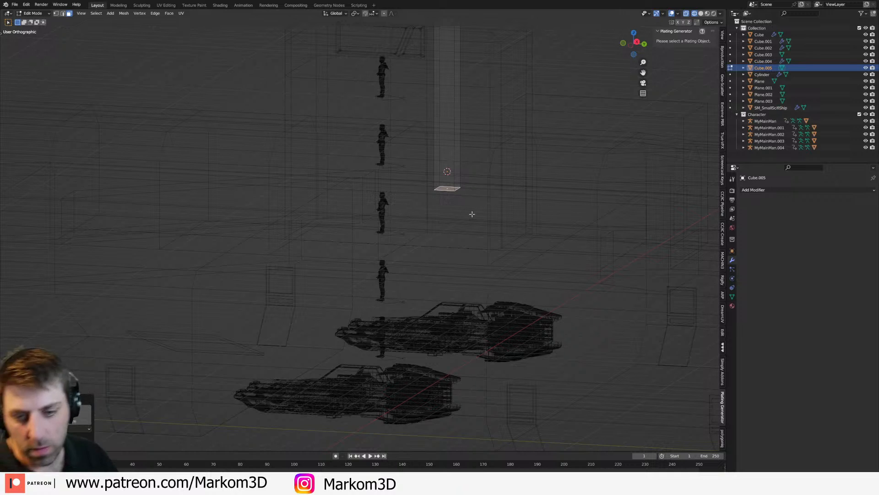
mouse_move(378, 247)
middle_mouse_down()
mouse_move(479, 272)
mouse_move(449, 232)
middle_mouse_up()
key("z")
left_click(425, 256)
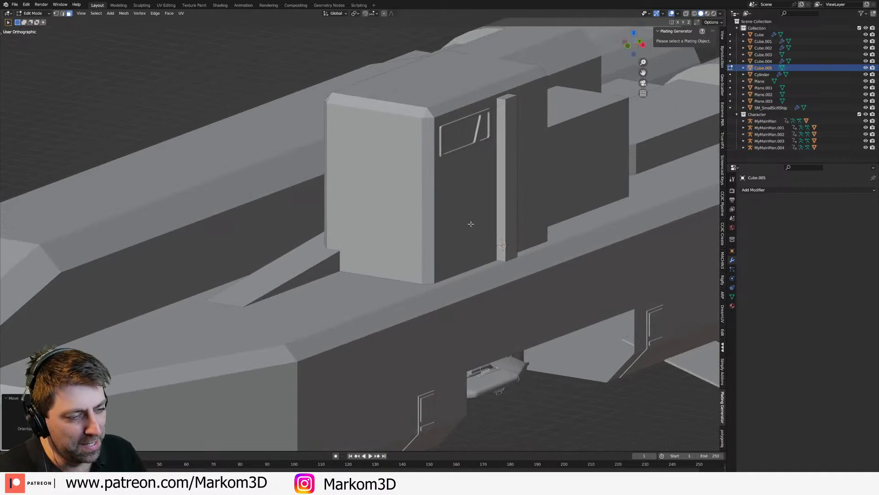
Step: Duplicate the pillar in top view and place the copy at the control tower's rear wall
key("Tab")
key("KP_7")
scroll(505, 273, "down", 2)
key("shift+d")
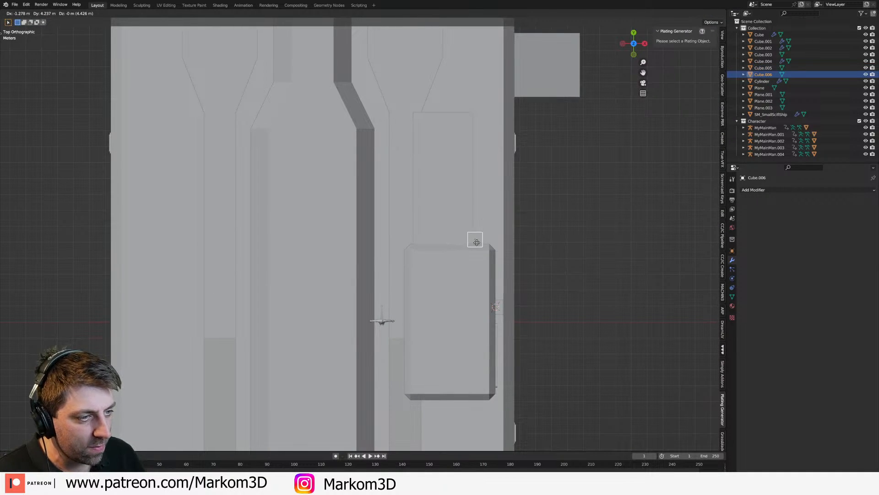
left_click(463, 242)
middle_click_drag(464, 243, 416, 241)
scroll(417, 241, "up", 3)
Step: Select the main hull from the right side and enter Edit Mode on it near the rear landing gear
key("KP_7")
key("KP_3")
middle_click_drag(290, 153, 244, 114, "shift")
scroll(455, 241, "down", 3)
left_click(454, 245)
scroll(454, 244, "down", 3)
key("Tab")
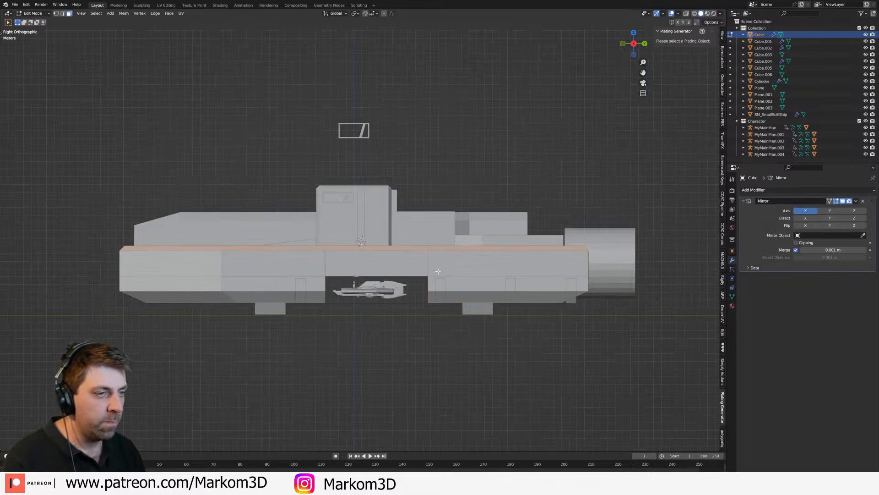
middle_click_drag(452, 270, 354, 252, "shift")
scroll(354, 252, "up", 3)
middle_click_drag(412, 298, 413, 312)
Step: Try to add an edge loop to the rear hull section above the landing gear and flatten it, and undo it
key("ctrl+r")
left_click(439, 326)
left_click(415, 326)
key("s")
key("x")
key("y")
key("0")
key("Return")
middle_click_drag(491, 335, 421, 303)
scroll(477, 320, "up", 2)
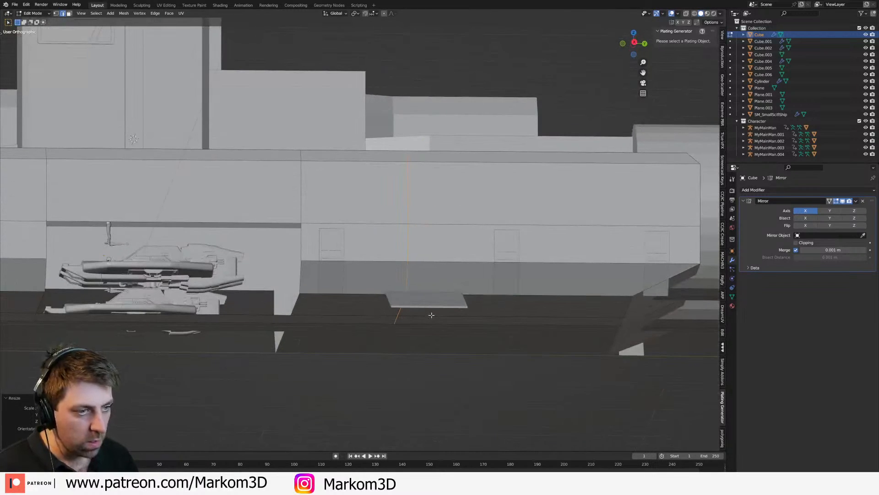
key("ctrl+z")
key("ctrl+z")
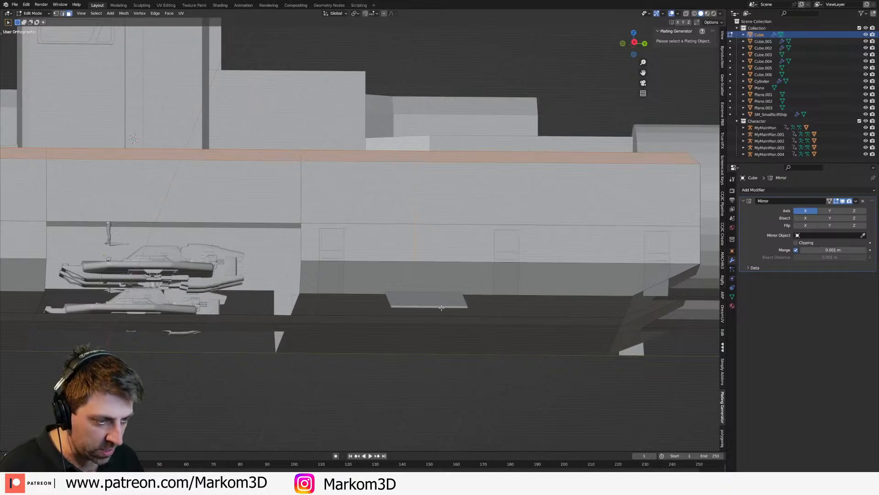
Step: Add a vertical edge loop to the hull near the rear landing gear and flatten it by scaling Y to 0
key("KP_3")
key("ctrl+r")
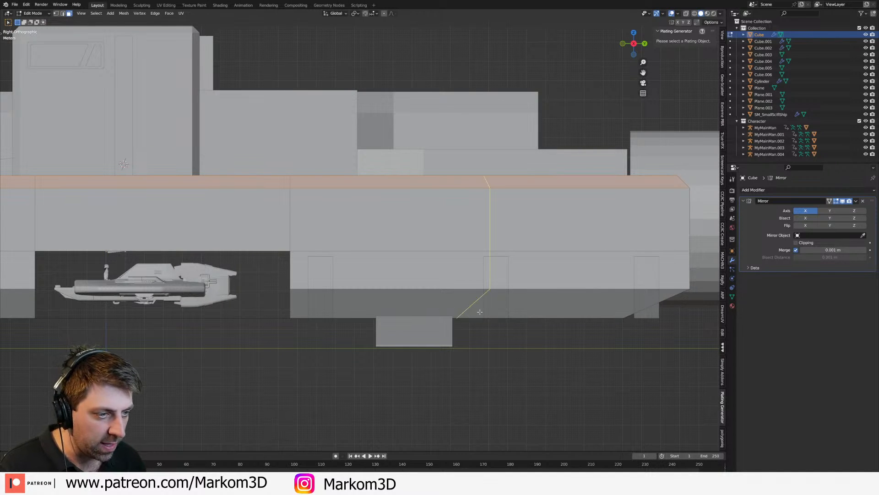
left_click(467, 311)
key("s")
key("y")
key("0")
key("Return")
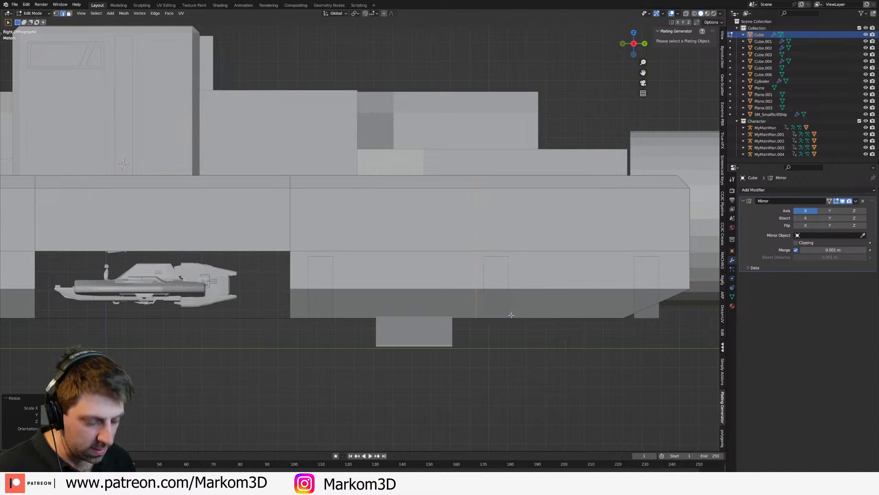
Step: Slide the edge loop over the rear landing gear and bevel it 2.33 m wide into two loops
key("g")
key("g")
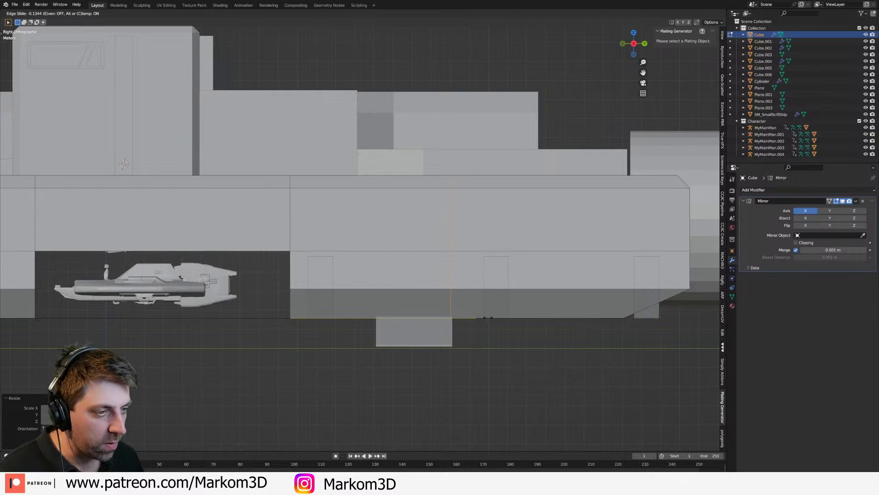
left_click(172, 326)
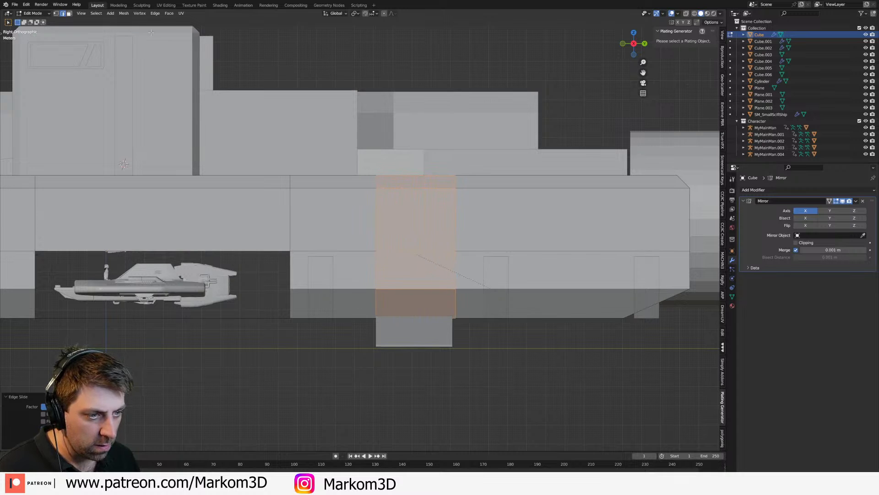
left_click(189, 42)
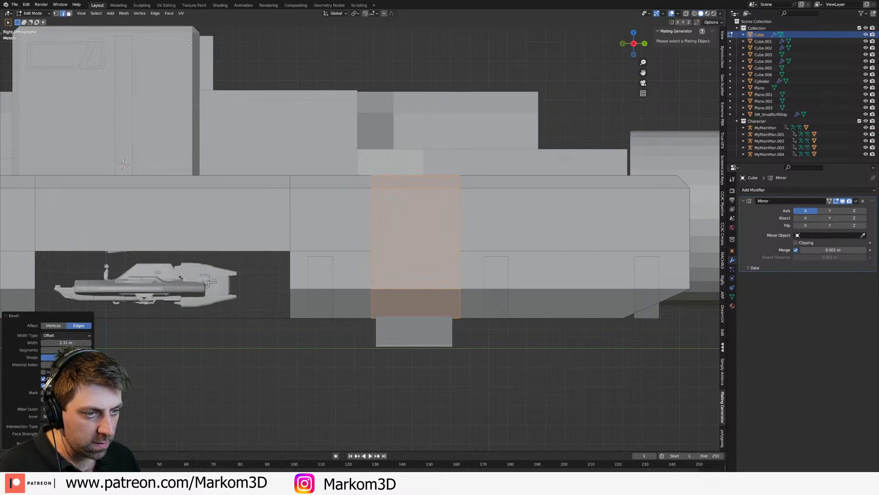
scroll(407, 315, "down", 3)
Step: Round off the Y position of the forward edge loop above the rear landing gear in the transform values
middle_click_drag(409, 319, 466, 319, "shift")
scroll(466, 320, "up", 2)
left_click(492, 299, "alt")
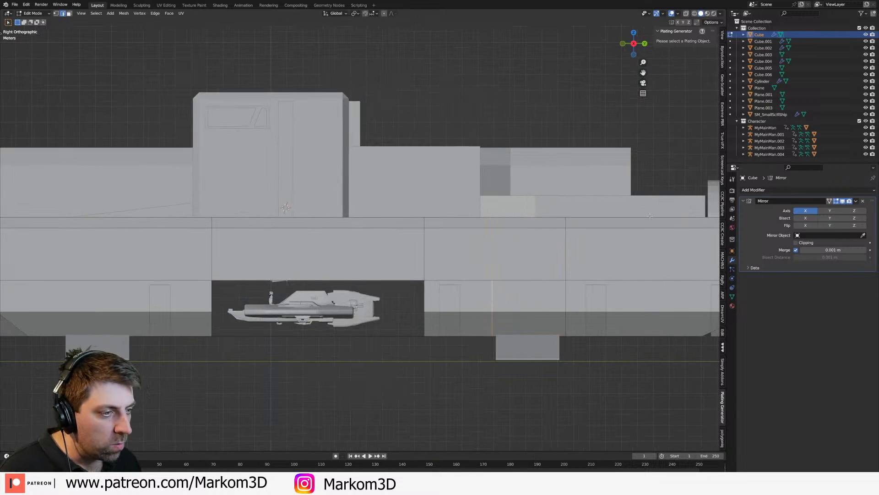
left_click(722, 36)
scroll(723, 37, "up", 2)
left_click(723, 36)
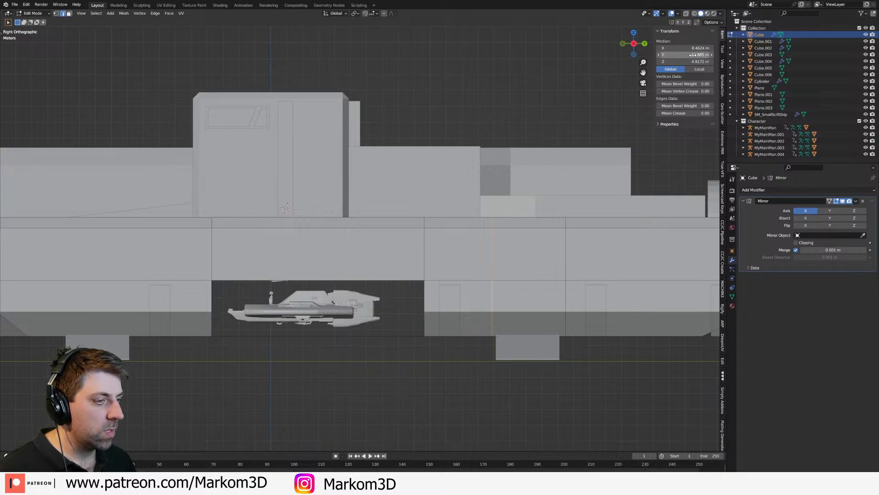
left_click(694, 48)
type("8.5")
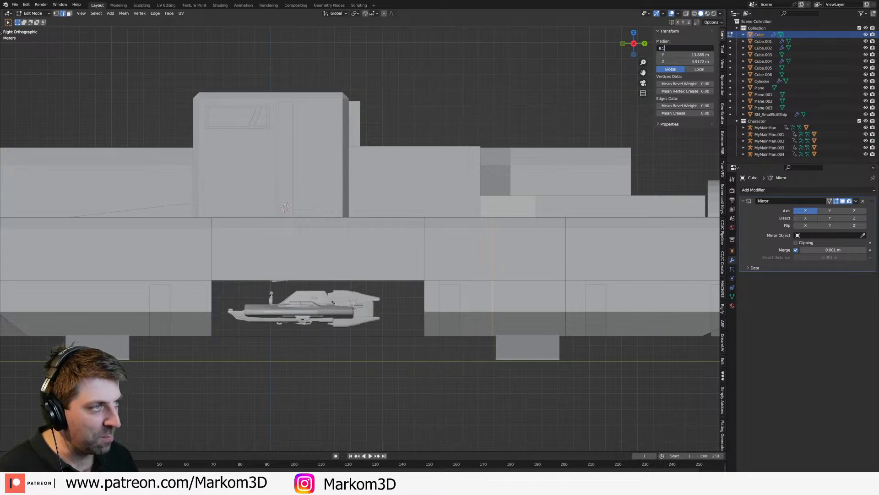
key("Escape")
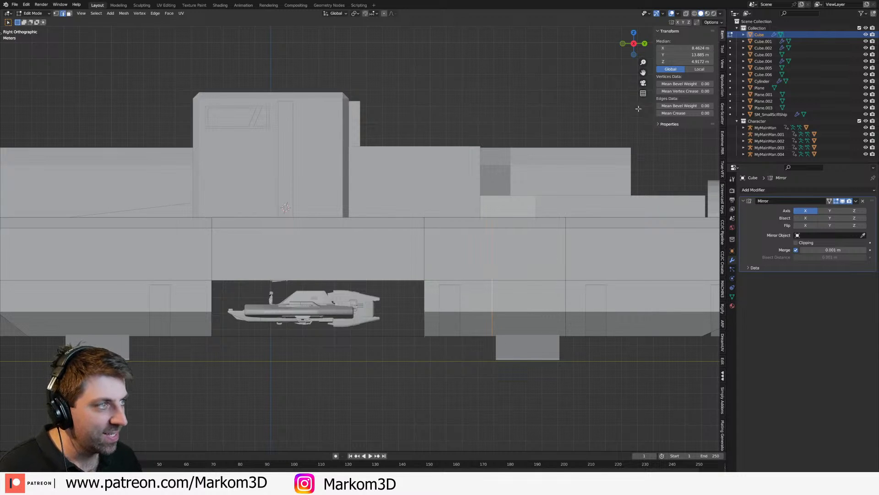
left_click(685, 55)
type("18.497")
key("Return")
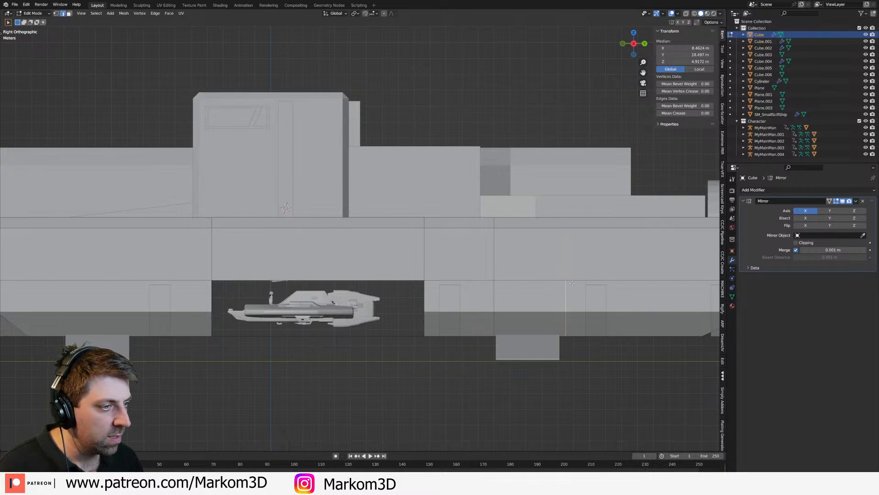
Step: Set the Y position of the rearmost edge loop above the rear landing gear to 18 m
left_click(685, 55)
type("18")
key("Return")
Step: Add an edge loop to the hull above the front landing gear and flatten it by scaling Y to 0
middle_click_drag(105, 322, 380, 299, "shift")
key("ctrl+r")
left_click(388, 308)
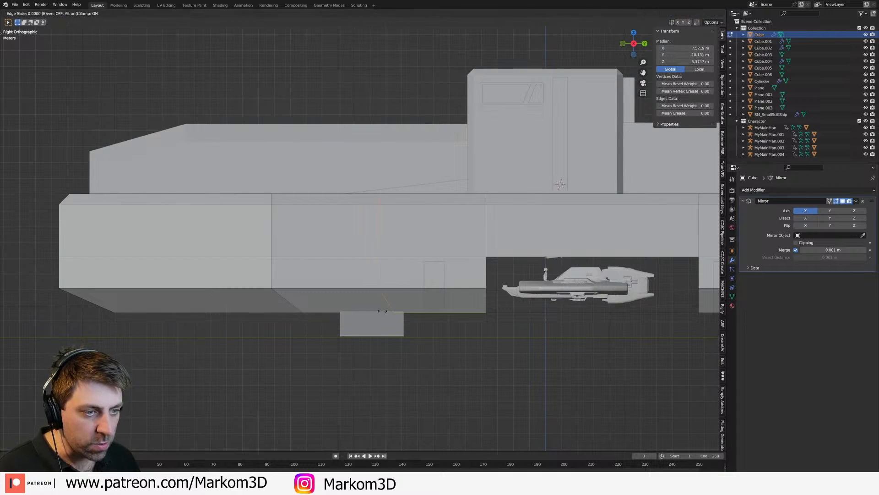
right_click(383, 314)
key("s")
key("y")
key("0")
key("Return")
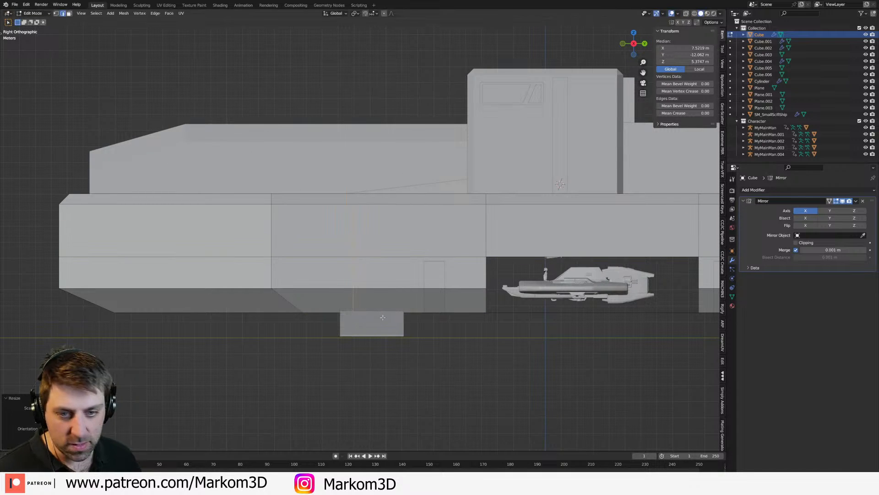
Step: Turn on the Screencast Keys display and return to the selection's transform values
left_click(723, 194)
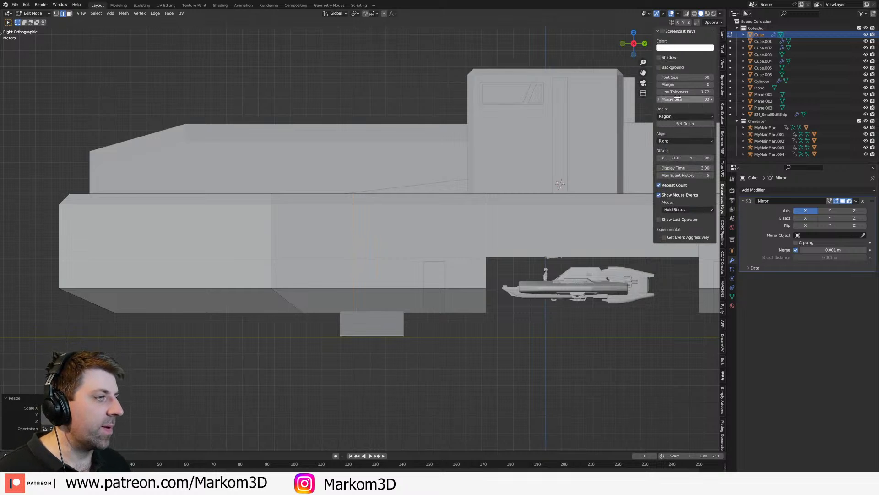
left_click(662, 33)
left_click(723, 36)
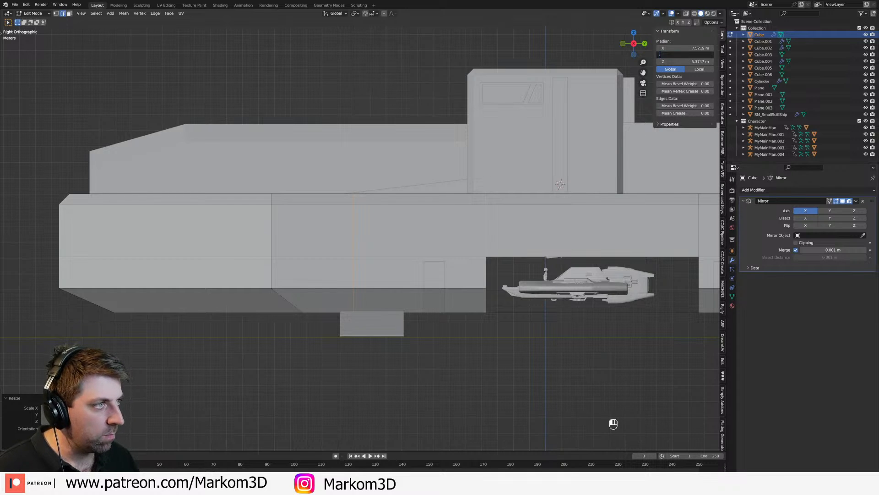
Step: Try a Y position of -11 m for the edge loop above the front landing gear
key("ctrl+r")
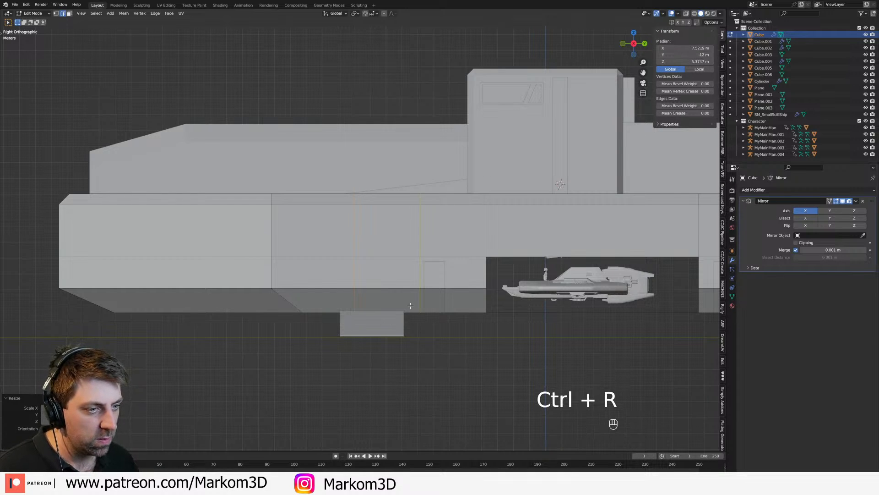
left_click(689, 56)
type("-11")
key("Return")
Step: Set the Y position of the edge loop at the front landing gear's forward edge to -13 m
left_click(689, 56)
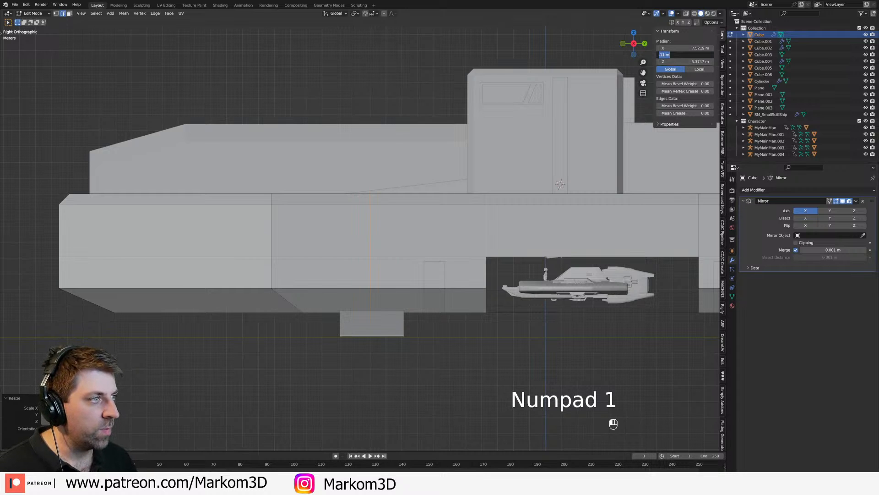
type("13")
key("BackSpace")
key("BackSpace")
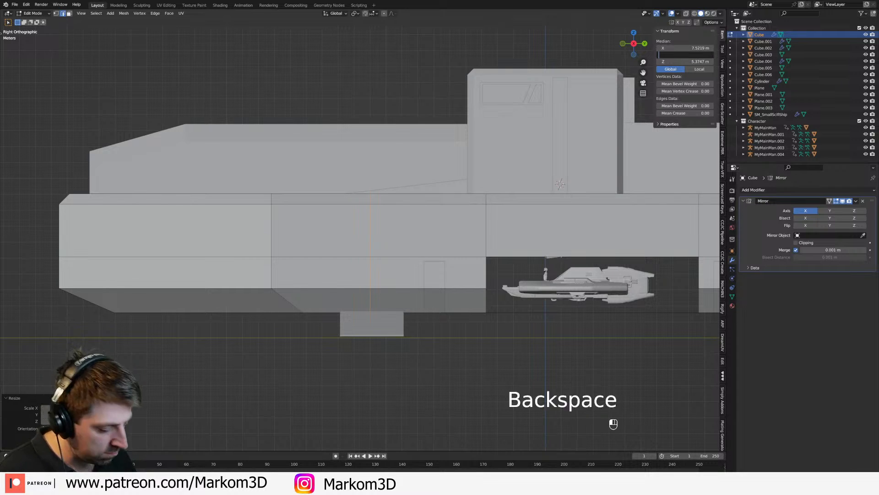
type("-13")
key("Return")
Step: Add a second edge loop at the front landing gear's rear edge and set its Y position to -9 m
key("ctrl+r")
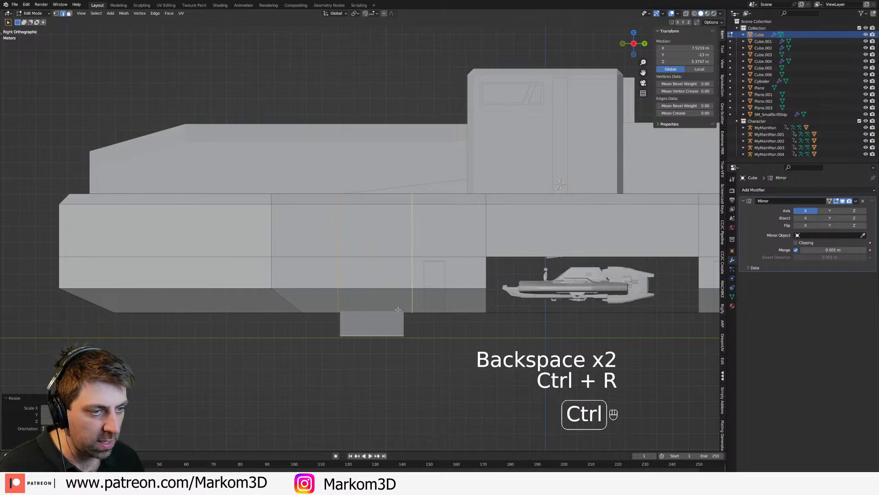
left_click(396, 309)
left_click(387, 310)
left_click(687, 55)
type("-9")
key("Return")
Step: Cut a lengthwise edge loop along the hull's underside, inboard of the landing gear
middle_click_drag(406, 363, 513, 210)
key("Tab")
key("Tab")
key("3")
left_click(469, 250)
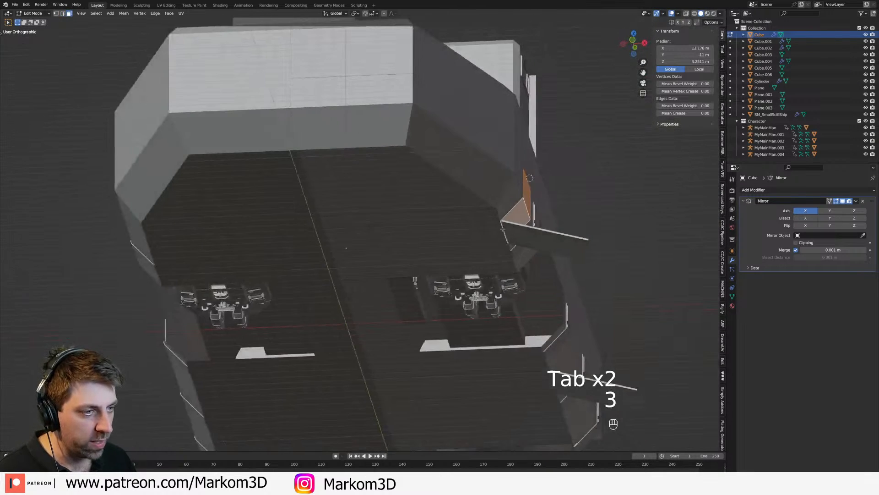
left_click(471, 236, "shift")
middle_click_drag(479, 258, 448, 225)
key("ctrl+r")
right_click(449, 226)
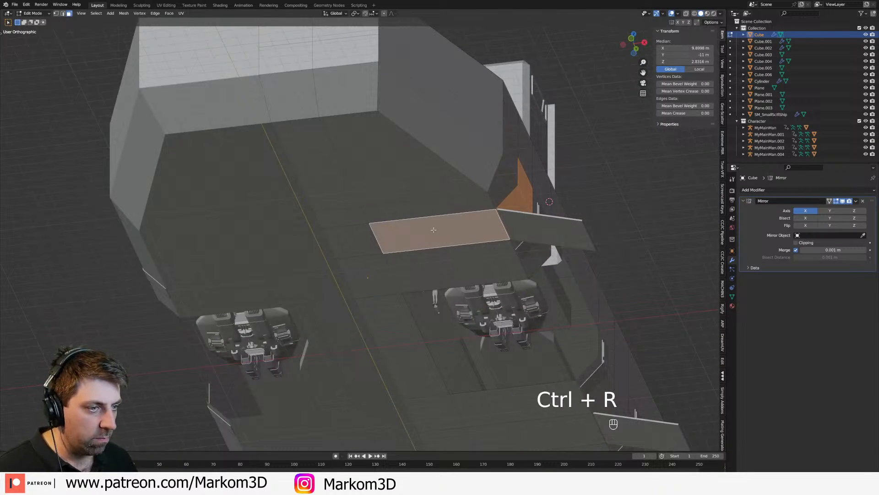
left_click(466, 269)
right_click(481, 256)
middle_click_drag(498, 248, 466, 257, "shift")
Step: Select the side and underside hull faces around the front and rear landing gear, and leave Edit Mode
key("3")
left_click(529, 158)
left_click(535, 175, "shift")
left_click(545, 196, "shift")
middle_click_drag(542, 202, 613, 200)
left_click(361, 187, "shift")
left_click(348, 223, "shift")
left_click(361, 206, "shift")
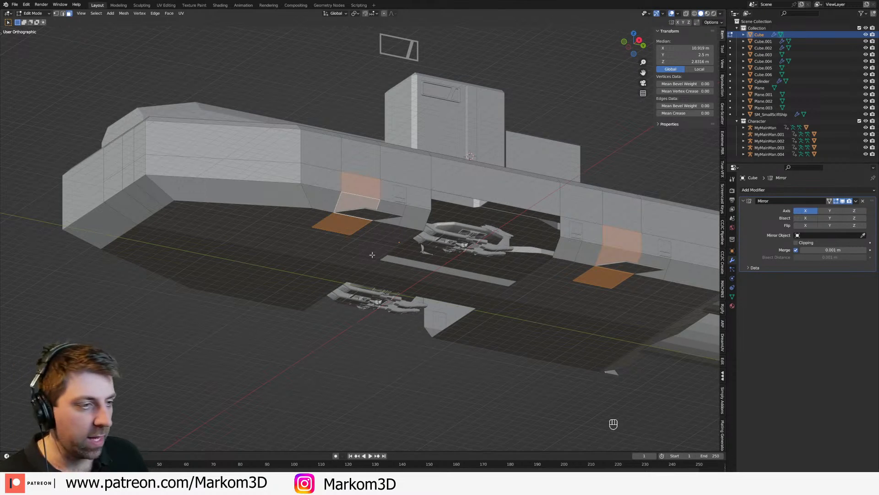
middle_click_drag(372, 254, 439, 236)
key("Tab")
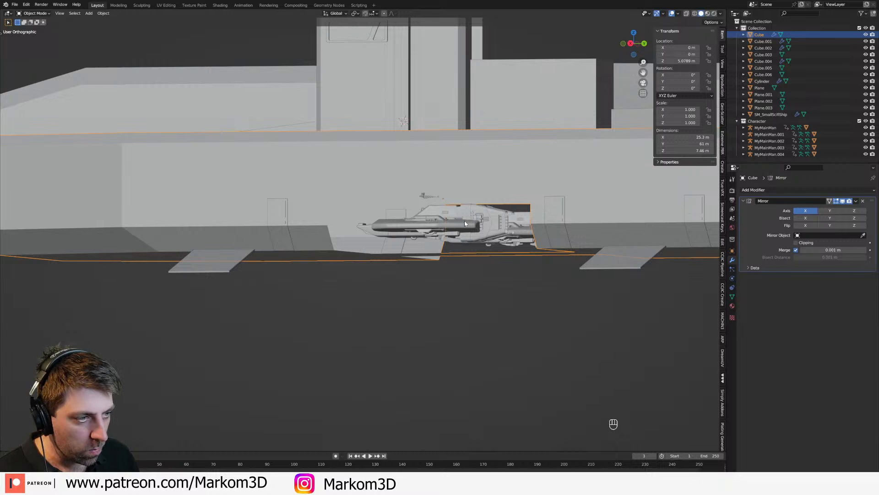
Step: Switch to Discord, examine the posted landing gear reference image enlarged, and return to Blender
middle_click_drag(465, 223, 440, 266)
key("KP_3")
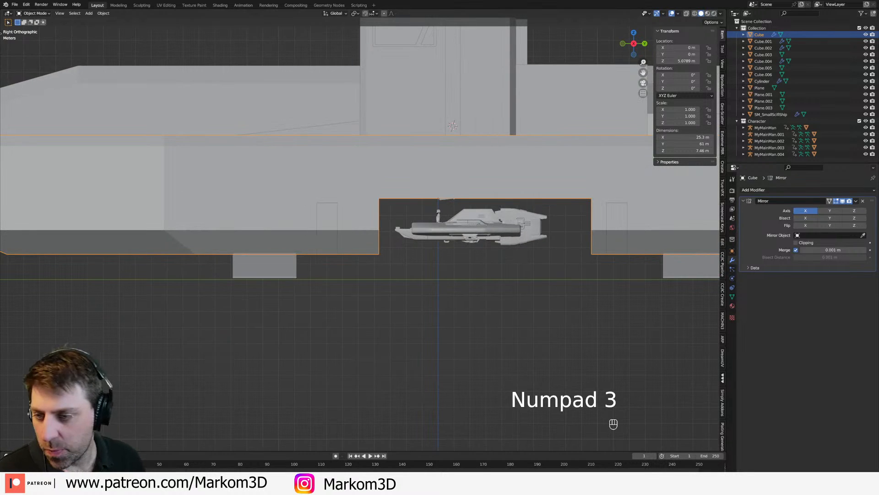
key("alt+Tab")
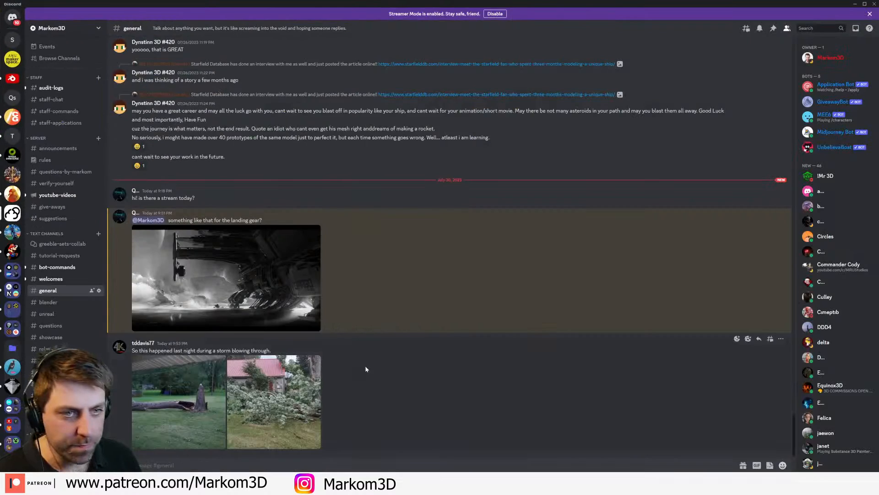
left_click(268, 307)
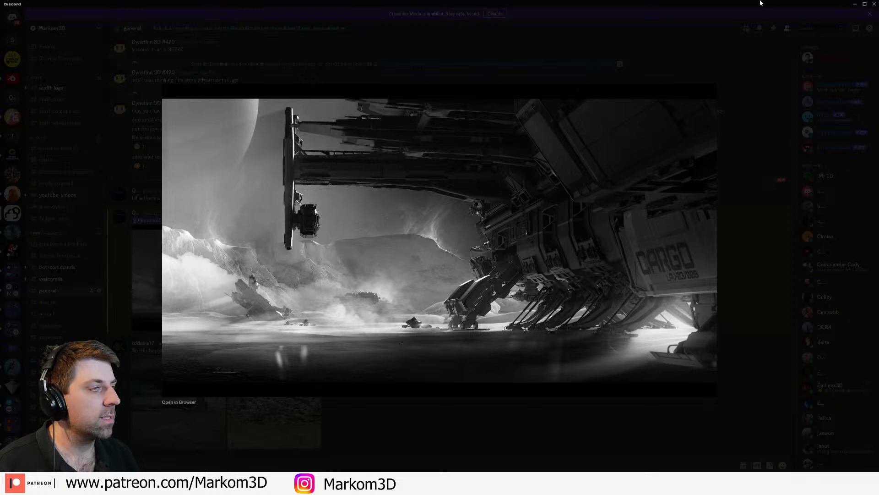
left_click(39, 164)
left_click(855, 4)
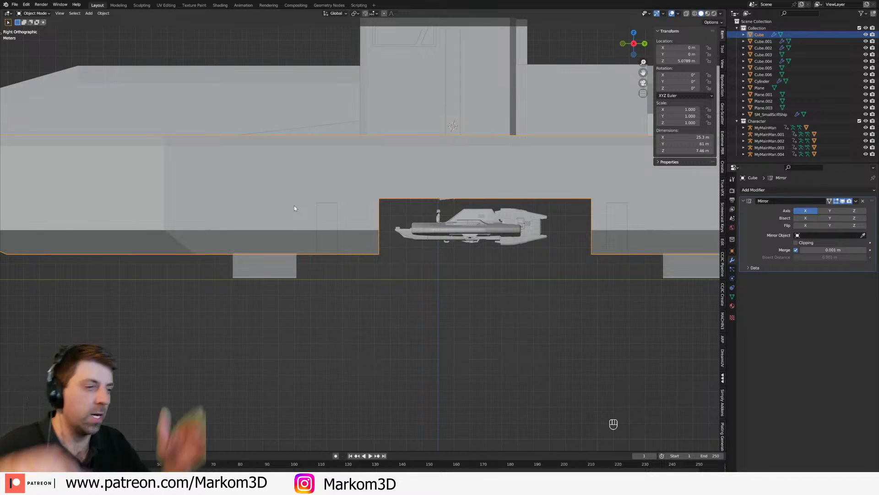
Step: Fill the hangar opening in the hull's side and underside with new faces between its border edges
key("Tab")
middle_click_drag(443, 223, 355, 180)
key("2")
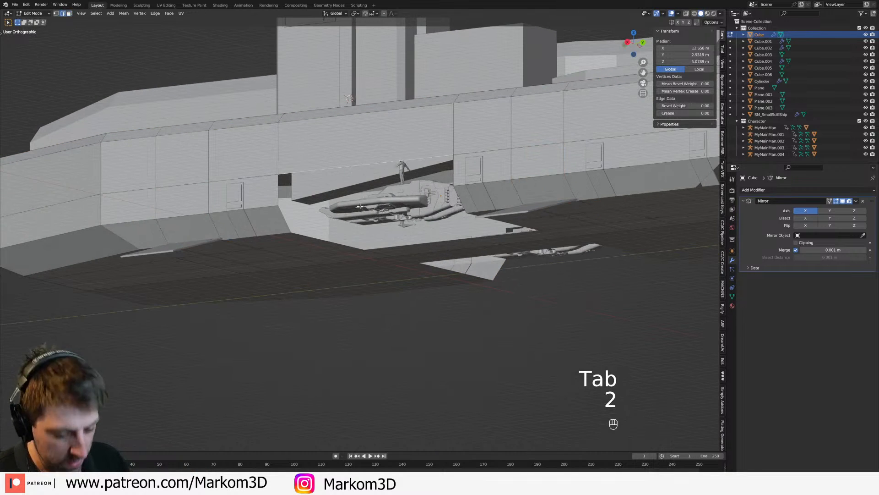
key("f")
key("f")
key("f")
key("f")
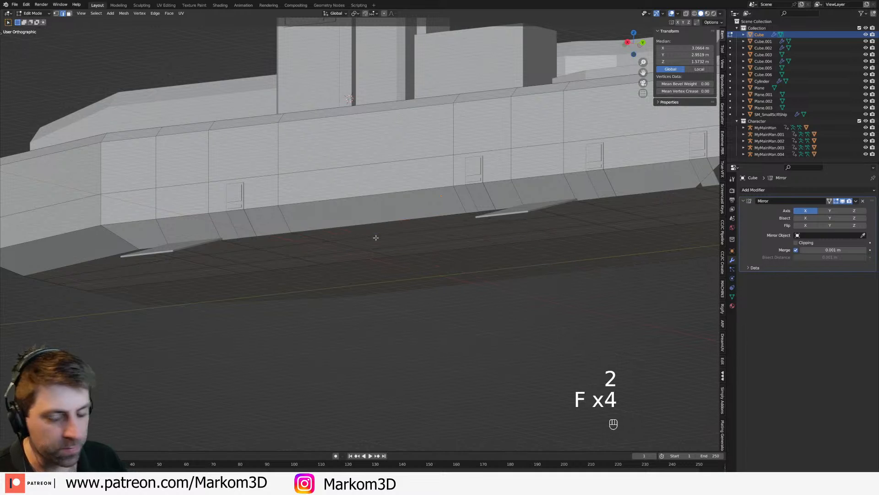
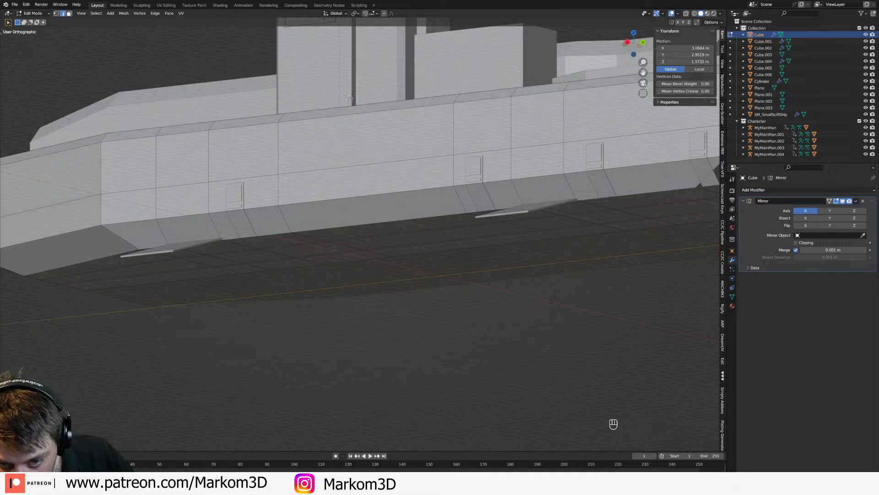
Step: Leave Edit Mode and examine the small ships and side doors inside the hull in wireframe from the side
middle_click_drag(440, 196, 422, 240)
key("Tab")
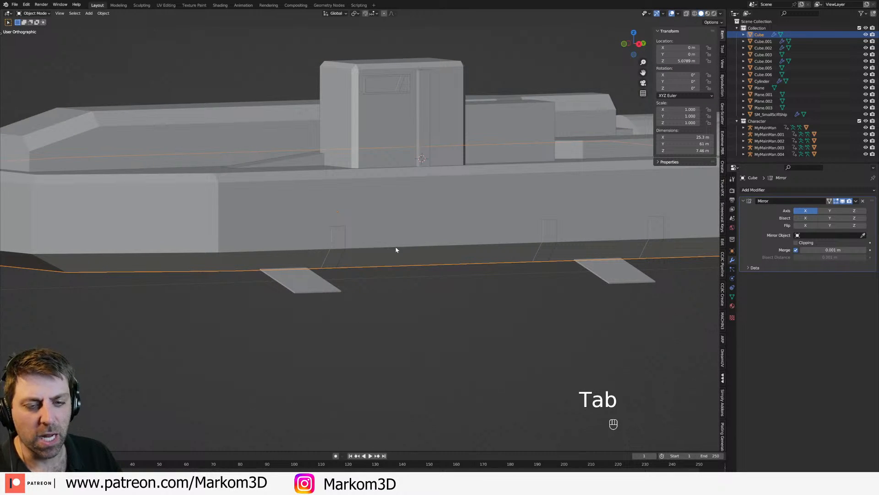
key("z")
key("z")
left_click(430, 246)
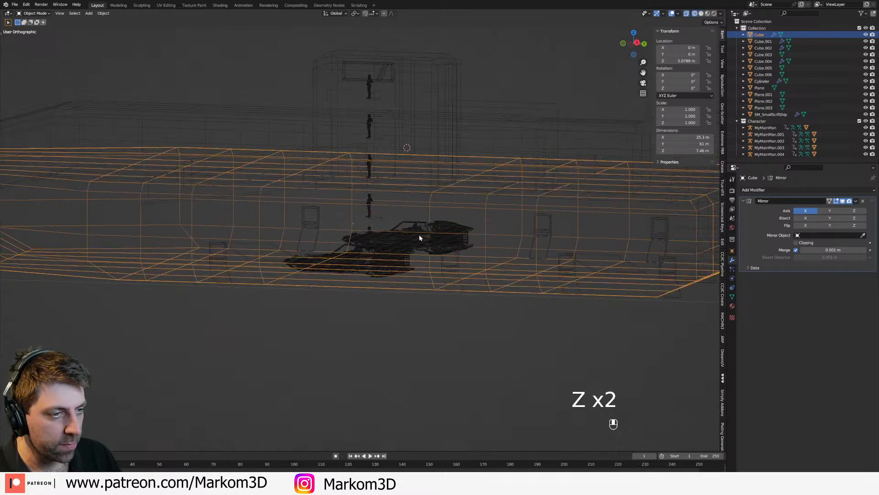
left_click(441, 239)
left_click(530, 246)
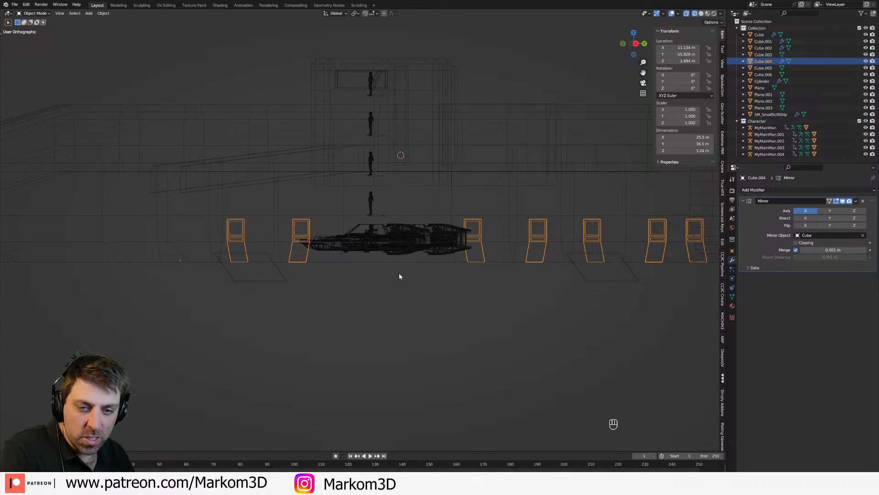
middle_click_drag(453, 269, 437, 269)
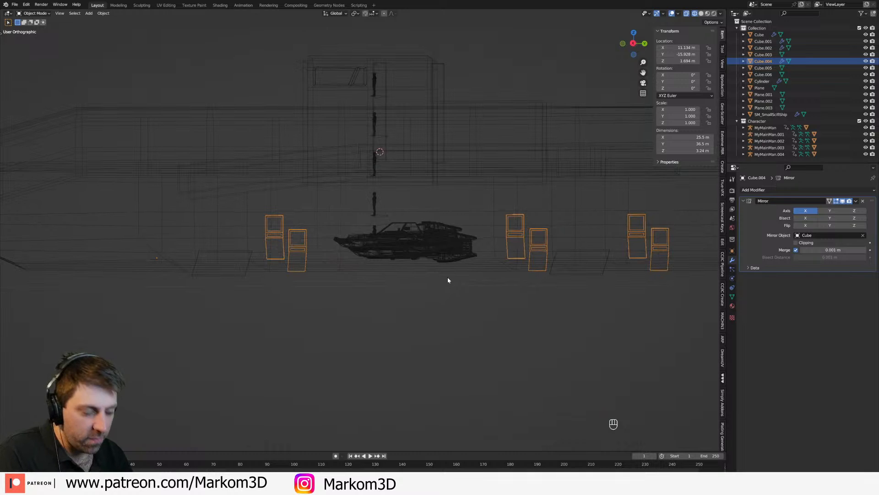
Step: Raise the lengthwise edge loop on the hull's side by about 1.07 m, to a median Z of about 6.15 m
key("z")
left_click(498, 270)
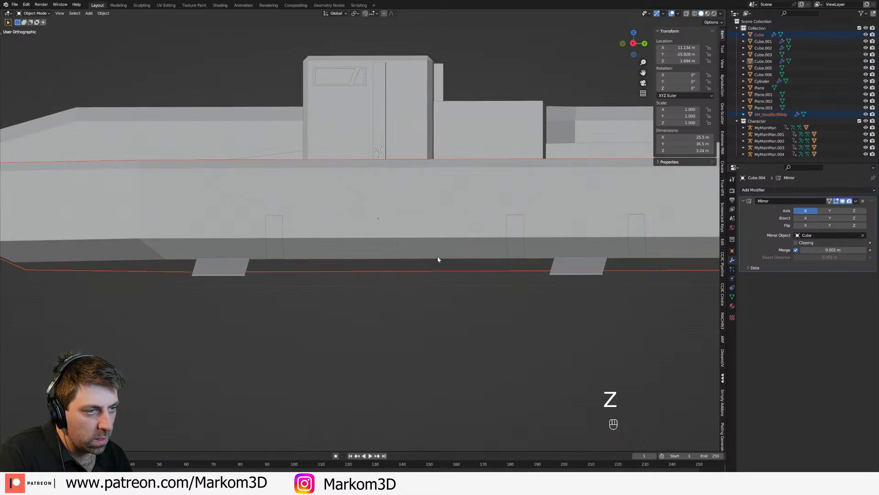
key("Tab")
scroll(420, 238, "up", 1)
key("3")
left_click(400, 238)
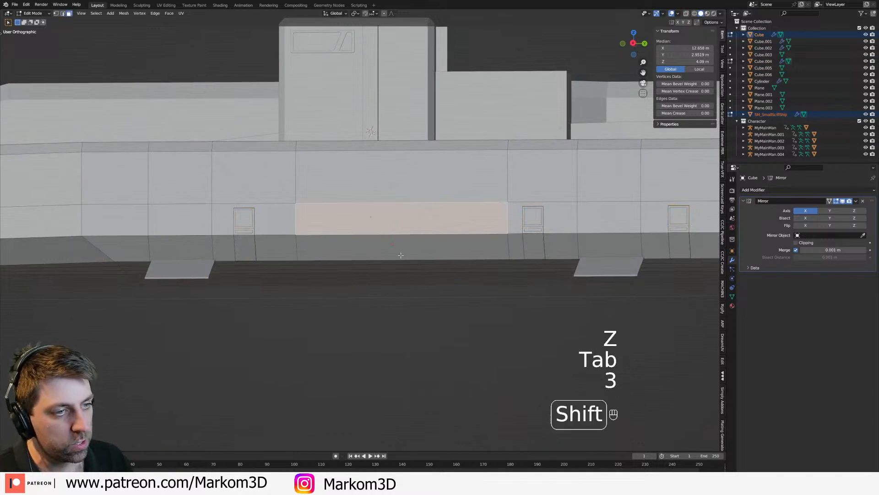
key("2")
left_click(430, 226, "alt")
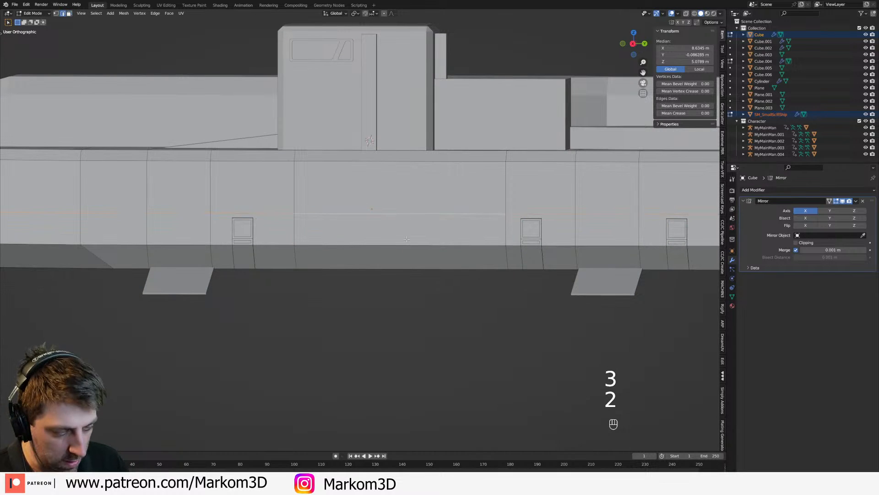
key("g")
left_click(432, 212)
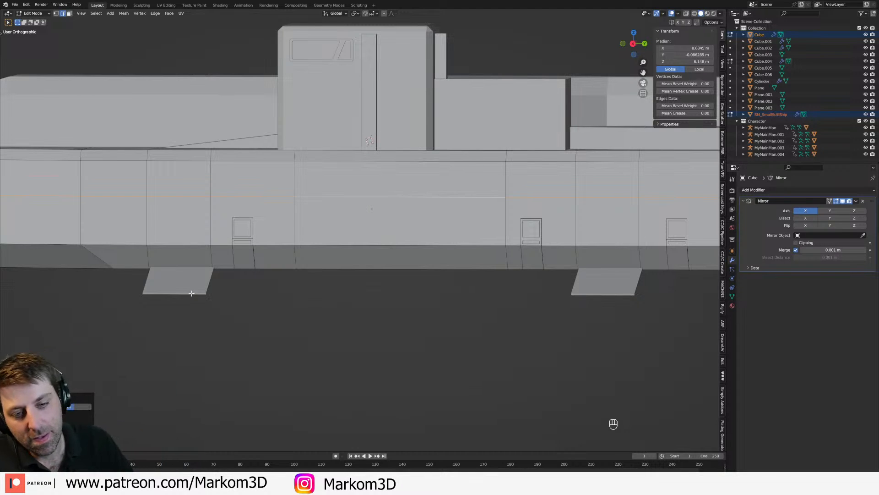
Step: Examine how the small ships fit inside the hull, comparing wireframe and solid shading from the side and at an angle
middle_click_drag(295, 275, 384, 250)
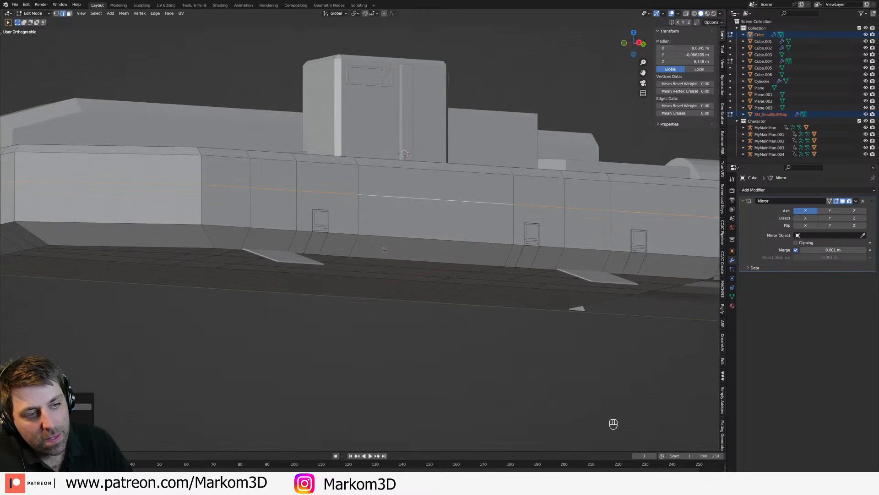
key("z")
left_click(378, 251)
key("Tab")
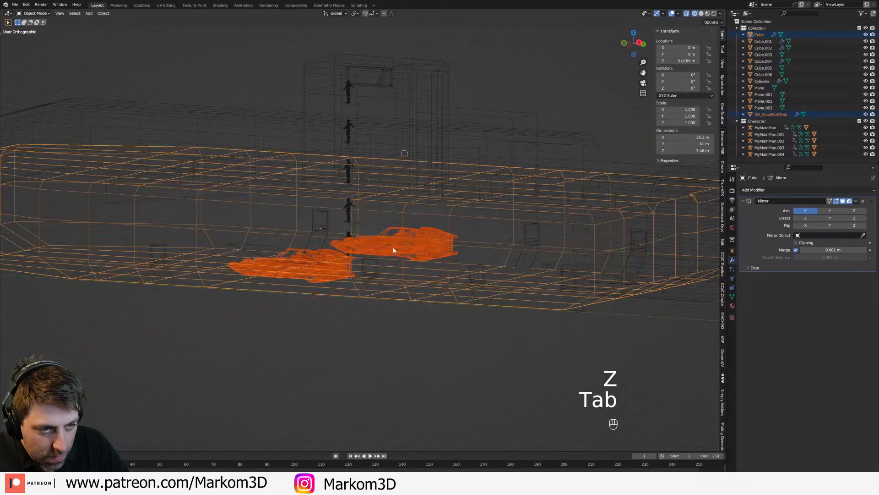
left_click(403, 245)
left_click(482, 241)
middle_click_drag(482, 241, 452, 265)
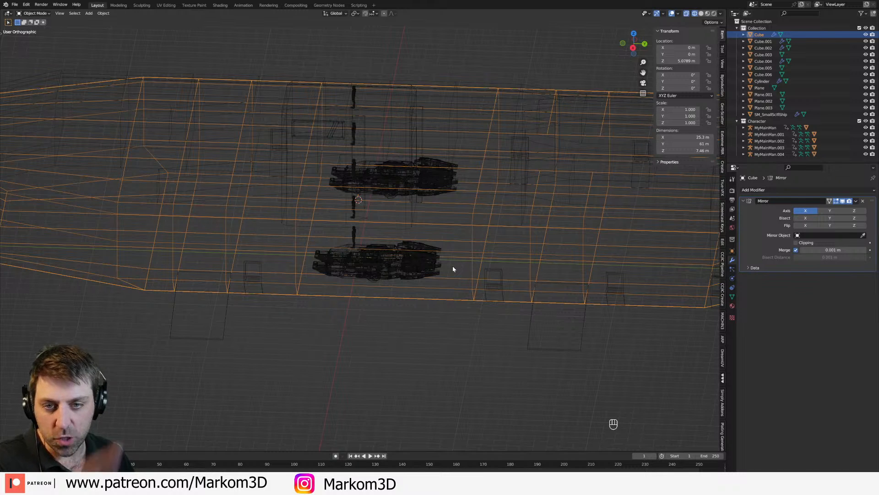
mouse_move(496, 293)
middle_mouse_down()
mouse_move(408, 279)
mouse_move(451, 248)
mouse_move(393, 270)
mouse_move(380, 287)
middle_mouse_up()
key("z")
left_click(472, 274)
scroll(465, 267, "up", 2)
key("z")
left_click(401, 248)
key("z")
left_click(414, 285)
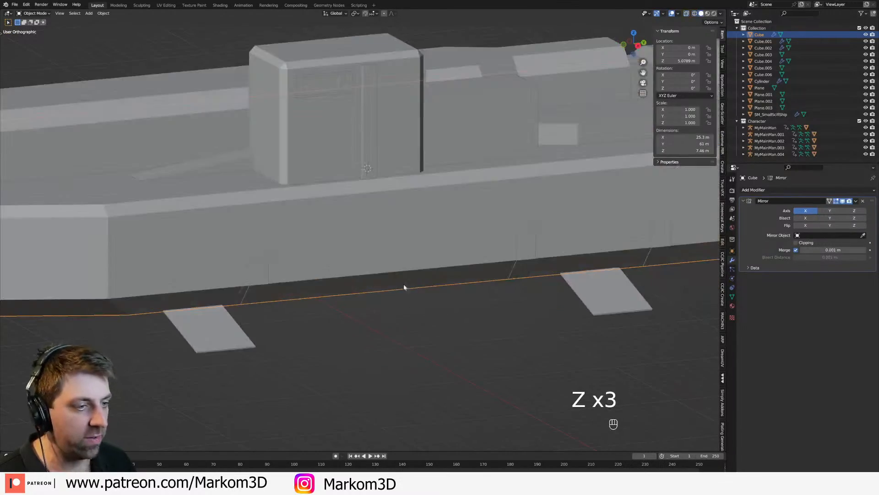
Step: Select the hull's middle side face, the sloped face beneath it and the adjoining underside face as the hangar door area
scroll(398, 281, "up", 2)
key("Tab")
scroll(356, 234, "up", 3)
middle_click_drag(355, 234, 354, 245)
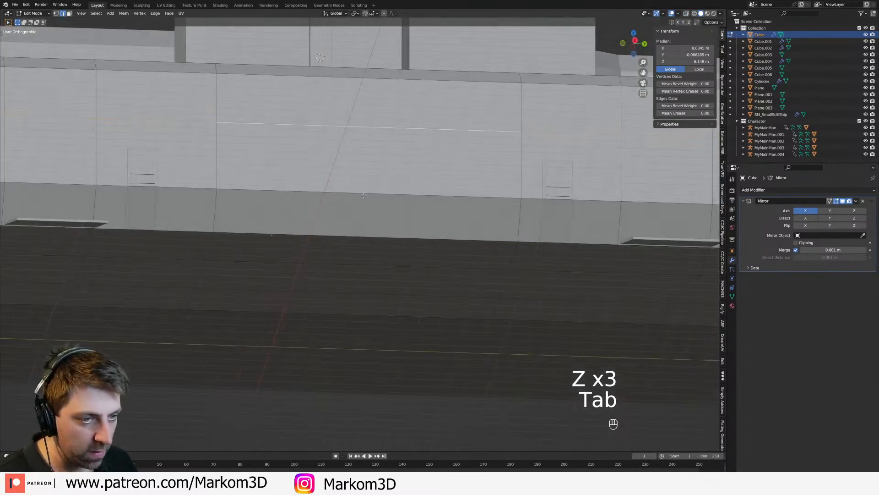
key("3")
left_click(363, 189)
left_click(362, 216, "shift")
left_click(359, 250, "shift")
left_click(353, 278, "shift")
middle_click_drag(355, 279, 431, 262)
left_click(322, 279, "shift")
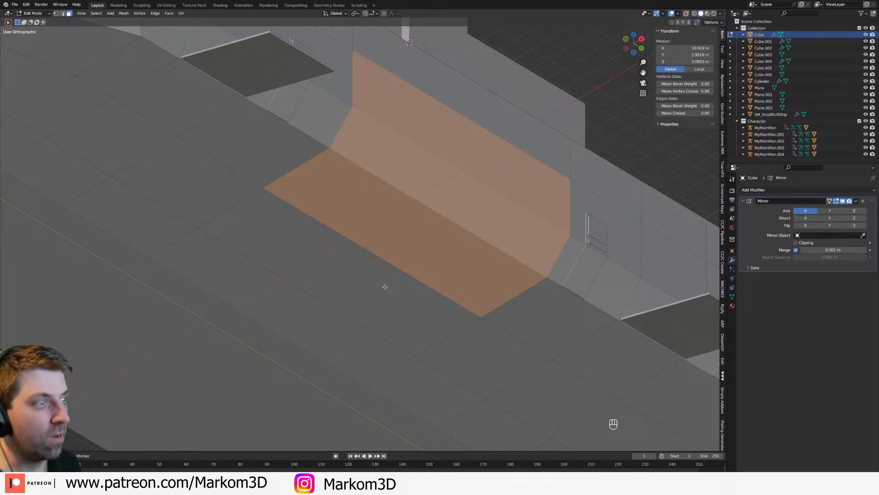
Step: Check the size of the selected hangar door faces against the small ships in side view and wireframe
key("KP_3")
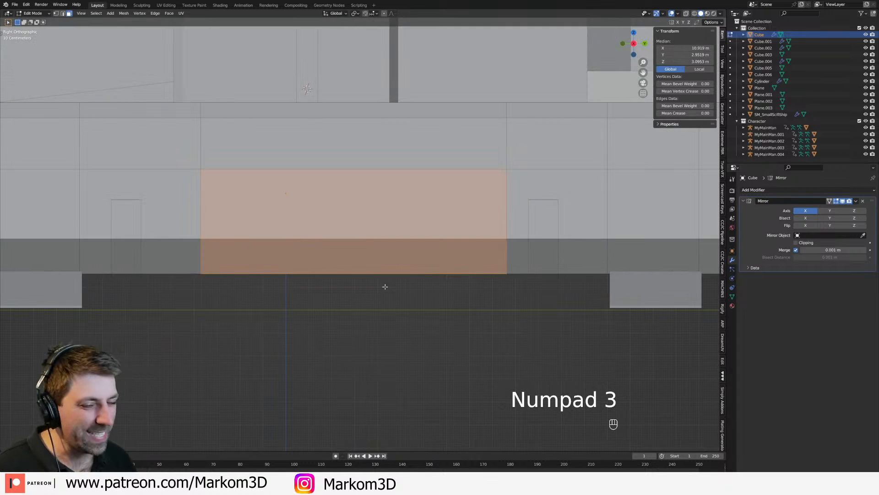
middle_click_drag(346, 243, 385, 248)
key("Tab")
key("Tab")
key("z")
left_click(337, 248)
middle_click_drag(411, 278, 451, 292, "shift")
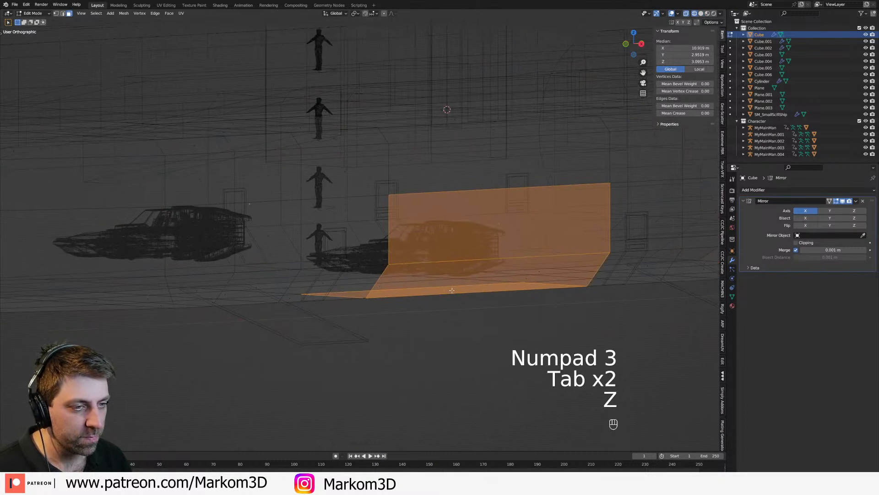
key("z")
left_click(504, 292)
key("z")
left_click(445, 307)
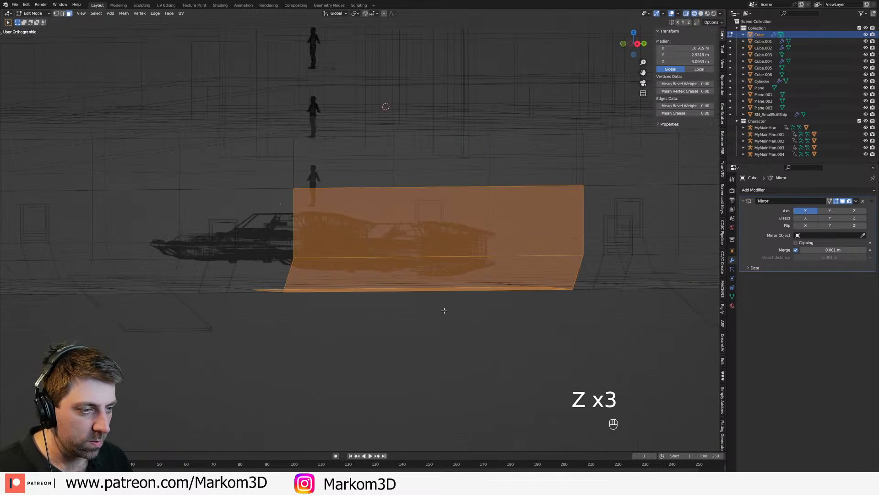
middle_click_drag(450, 298, 428, 292)
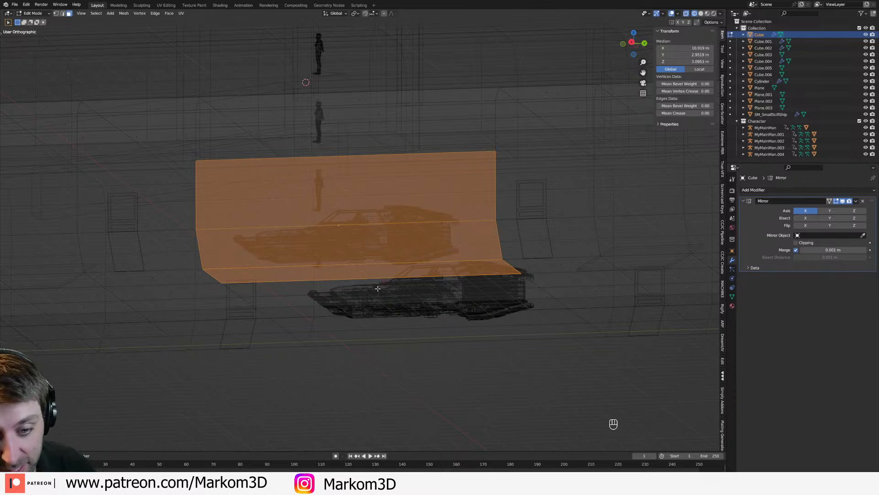
middle_click_drag(382, 271, 430, 286)
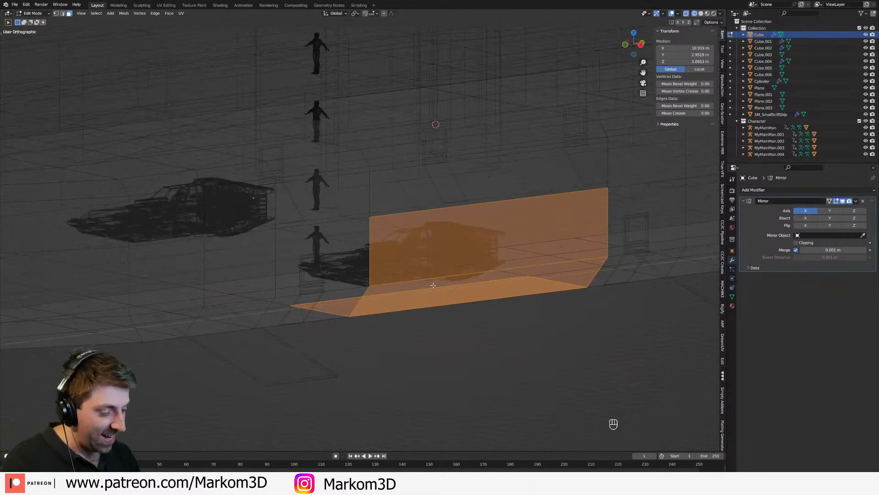
Step: Leave Edit Mode, select the small ship and show the model in front orthographic view
key("KP_3")
key("Tab")
left_click(419, 268)
key("KP_Decimal")
key("KP_3")
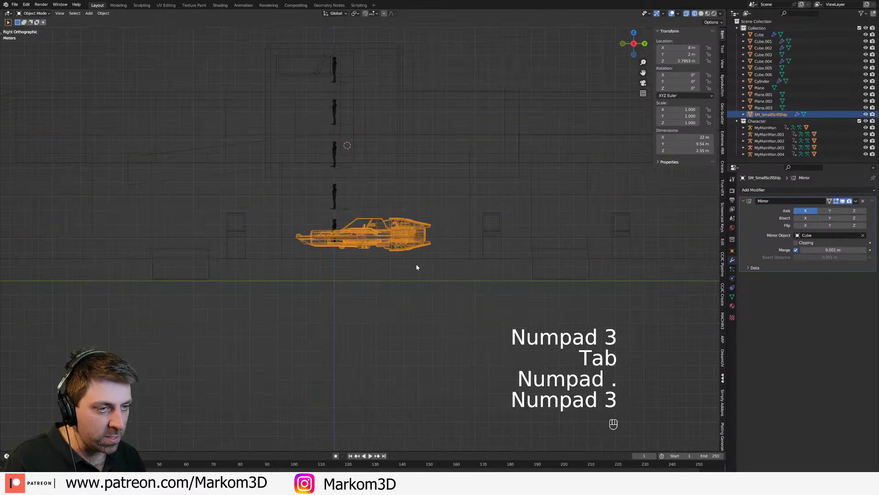
key("KP_3")
key("KP_1")
middle_click_drag(459, 247, 400, 281, "shift")
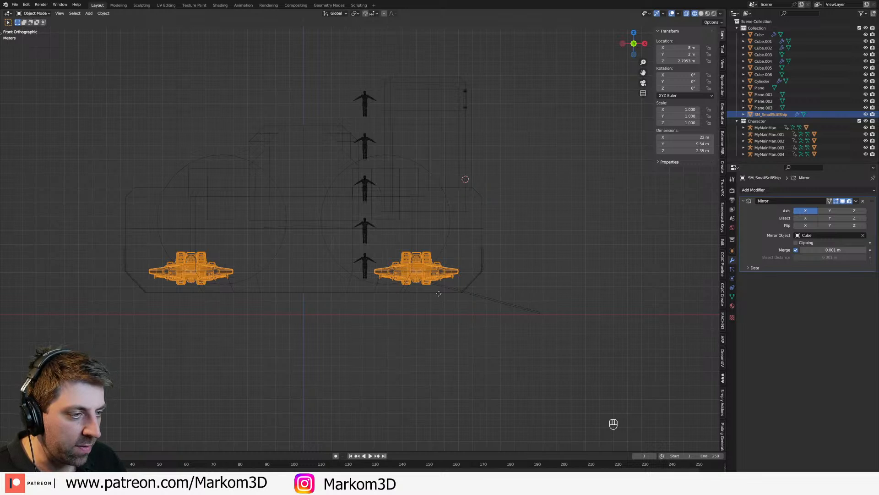
Step: Try to turn the small ship upright by about 90° and move it just outside the hull's side wall
key("g")
key("r")
key("g")
key("r")
key("g")
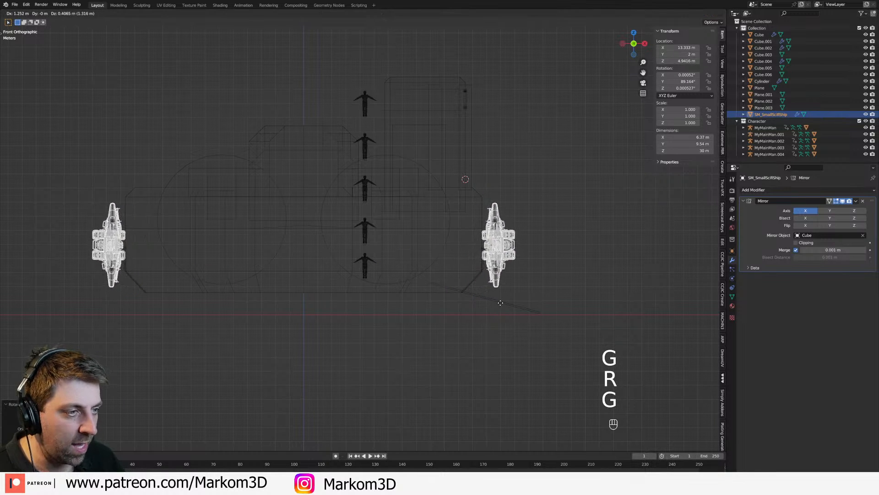
left_click(509, 322)
middle_click_drag(484, 303, 448, 269, "shift")
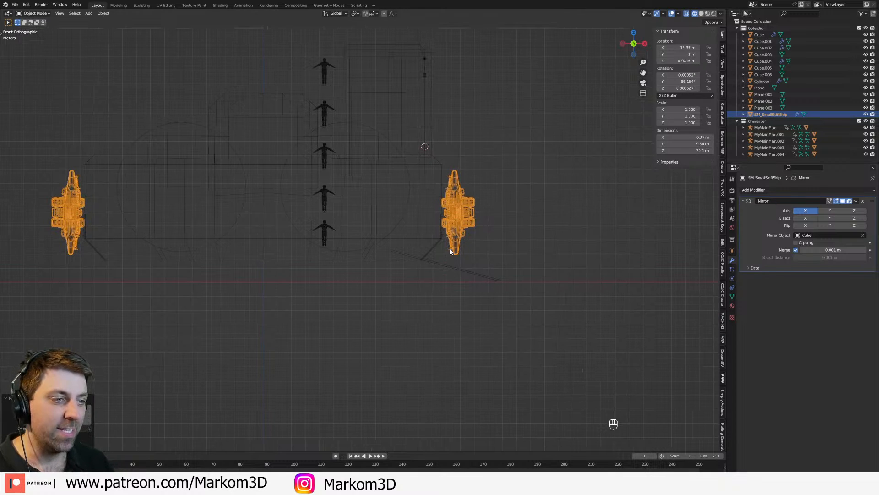
key("g")
right_click(56, 309)
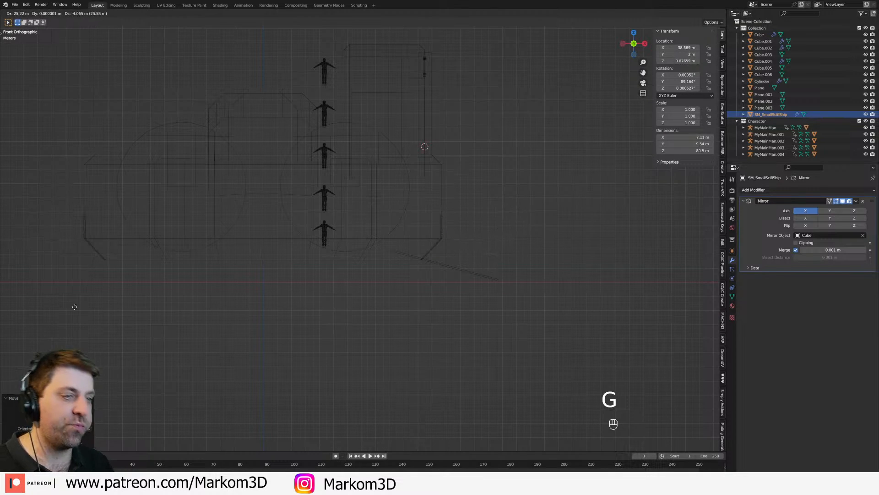
Step: Undo all the moves and rotations of the small ship
key("ctrl+z")
key("ctrl+z")
key("ctrl+z")
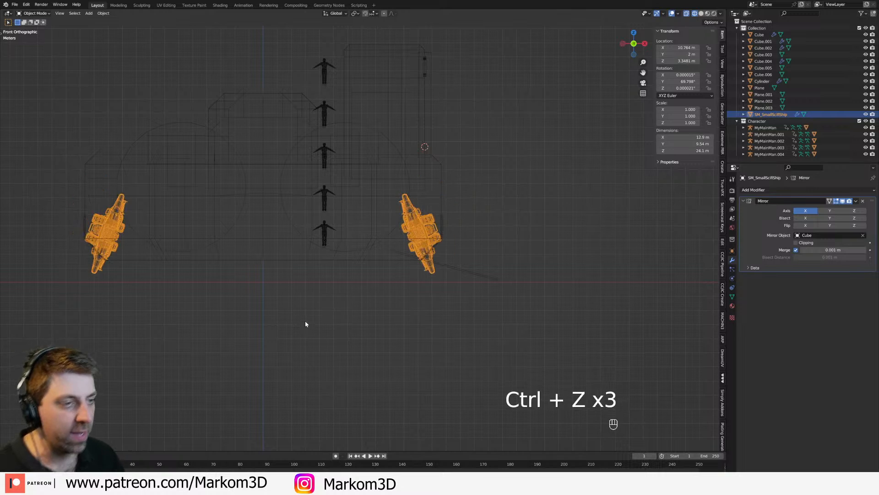
key("ctrl+z")
key("ctrl+z")
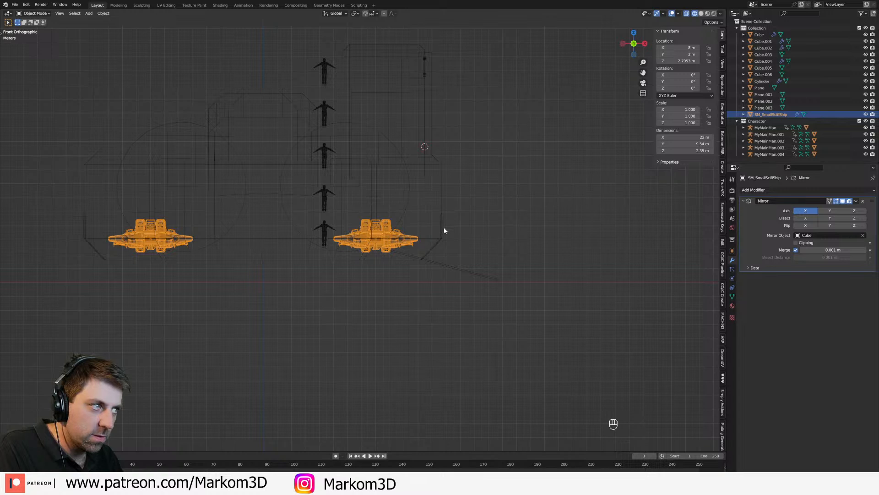
Step: Place the 3D cursor just outside the hull's lower sloped edge and set the transform pivot point to 3D Cursor
scroll(411, 255, "up", 4)
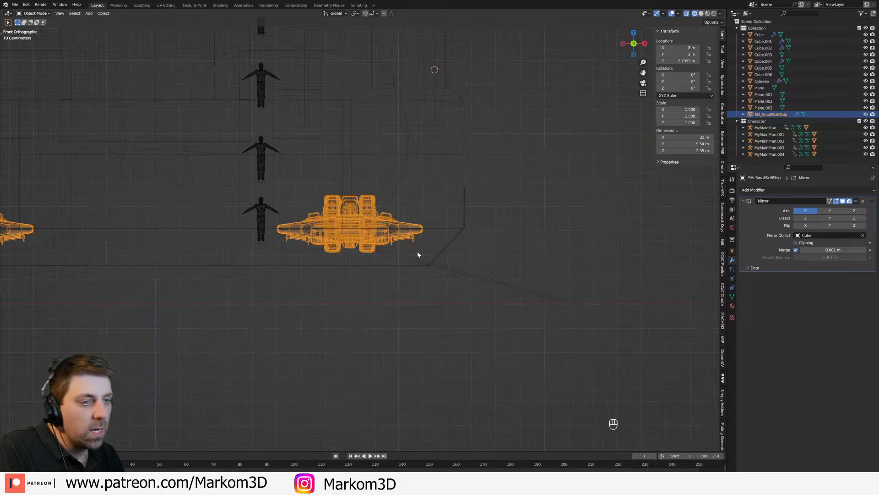
right_click(465, 256, "shift")
left_click(355, 13)
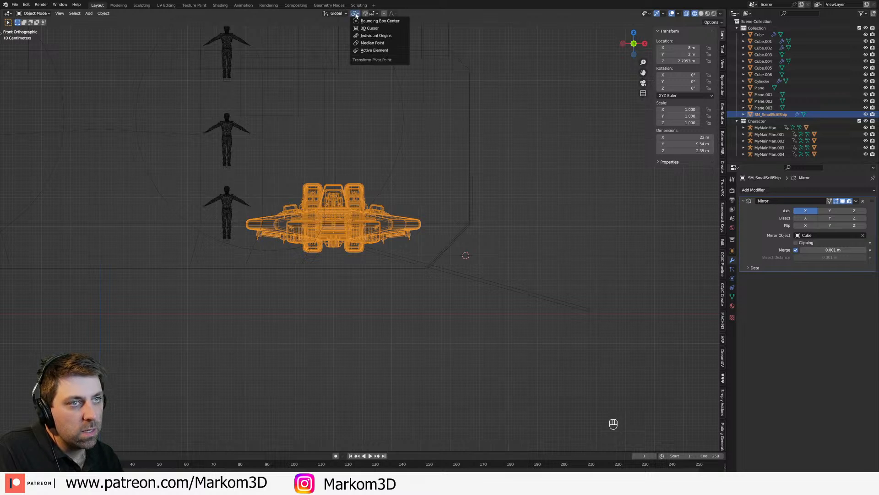
left_click(380, 30)
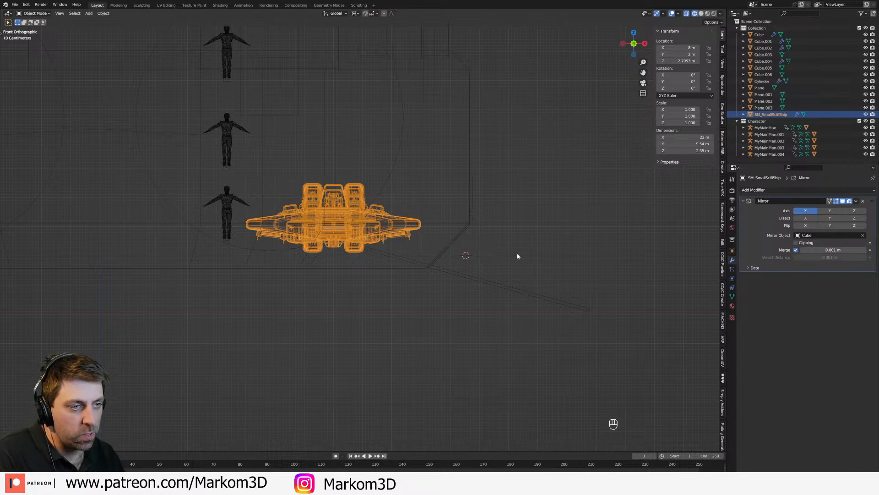
Step: Try rotating the small ship about 90° around the 3D cursor, and undo the rotation
middle_click_drag(554, 243, 546, 286, "shift")
key("r")
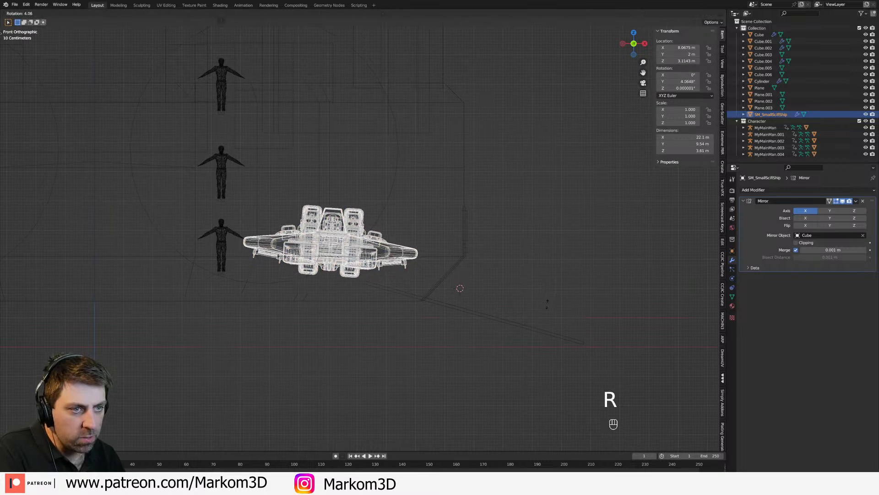
left_click(455, 351)
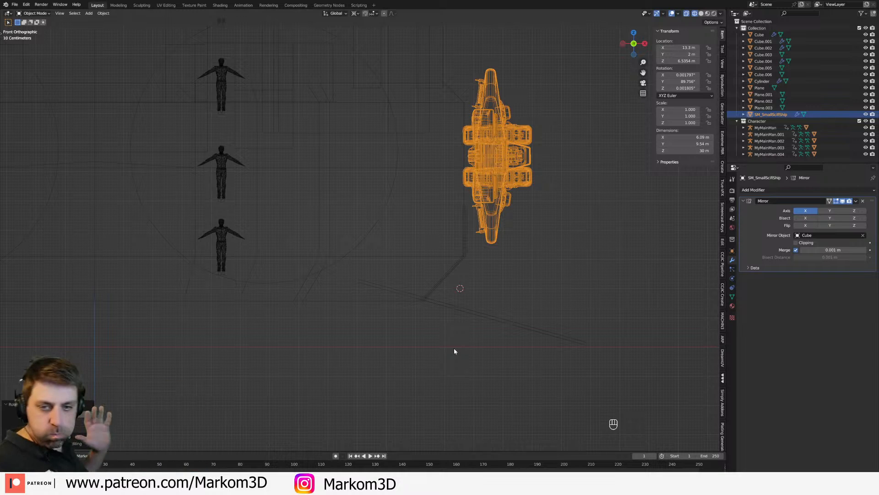
key("ctrl+z")
key("ctrl+z")
Step: Reposition the 3D cursor near the hull's lower corner, just inside the sloped edge, as the small ship's rotation pivot
middle_click_drag(391, 269, 436, 268, "shift")
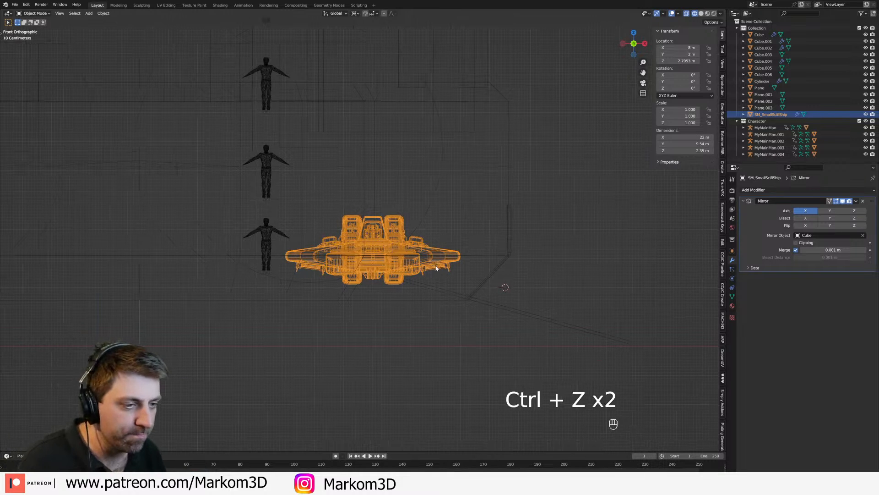
right_click(466, 300, "shift")
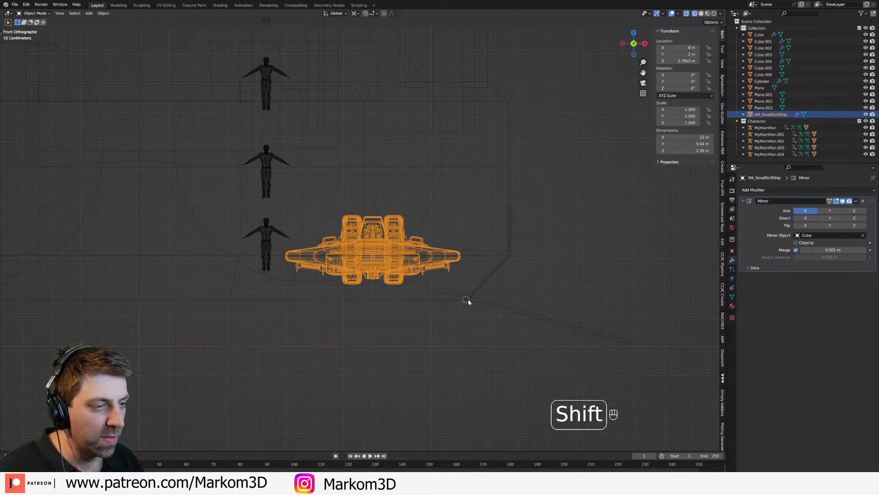
key("r")
right_click(485, 311)
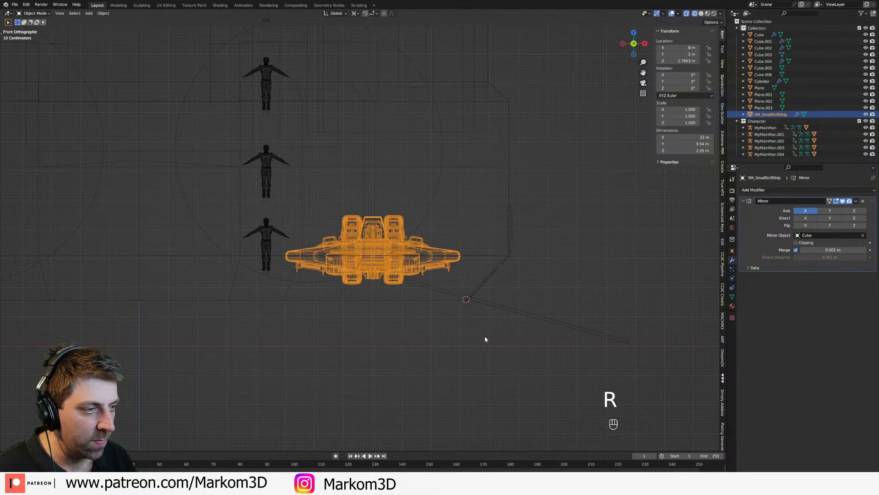
key("shift")
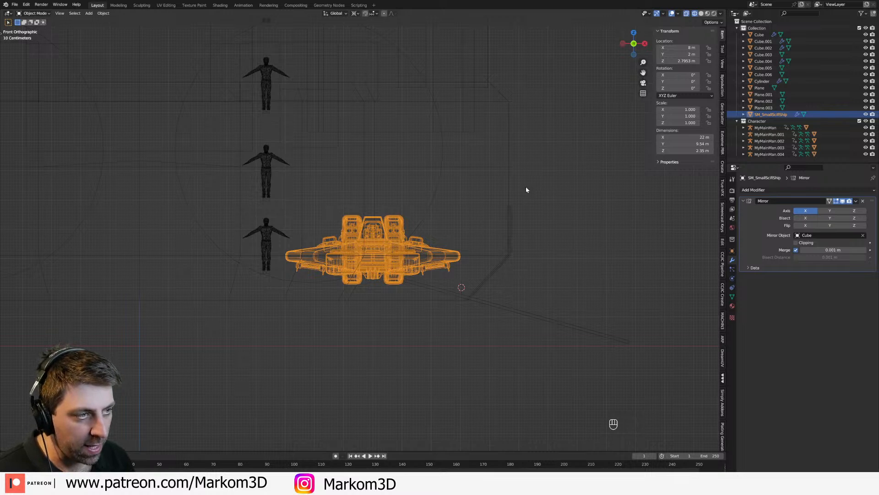
Step: Try rotating the small ship around the 3D cursor and shifting it along X toward the hull's side wall, and undo the attempt
key("r")
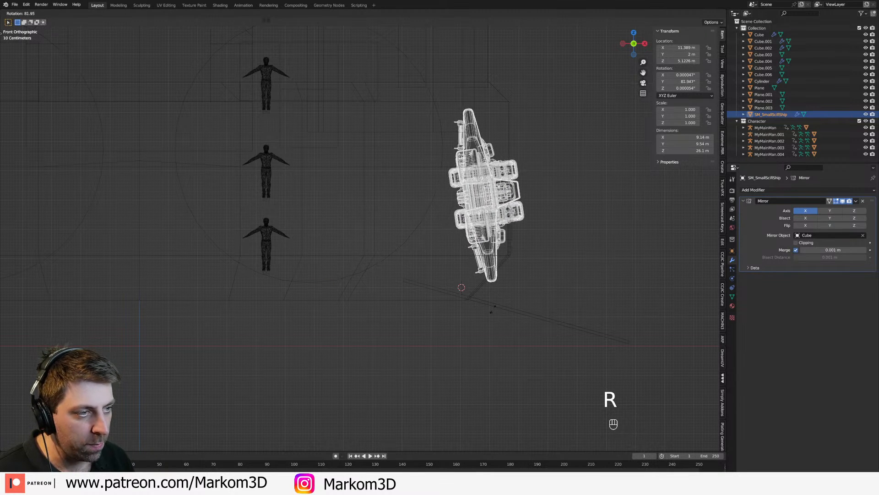
right_click(466, 283)
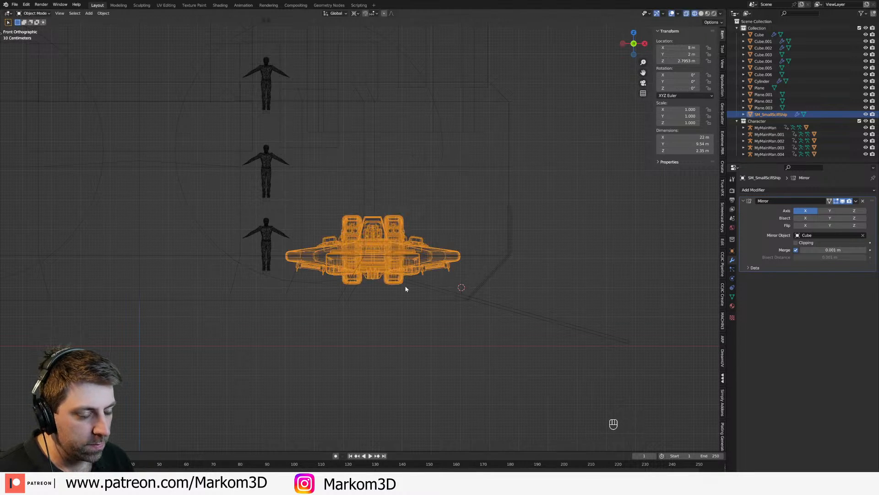
key("g")
key("x")
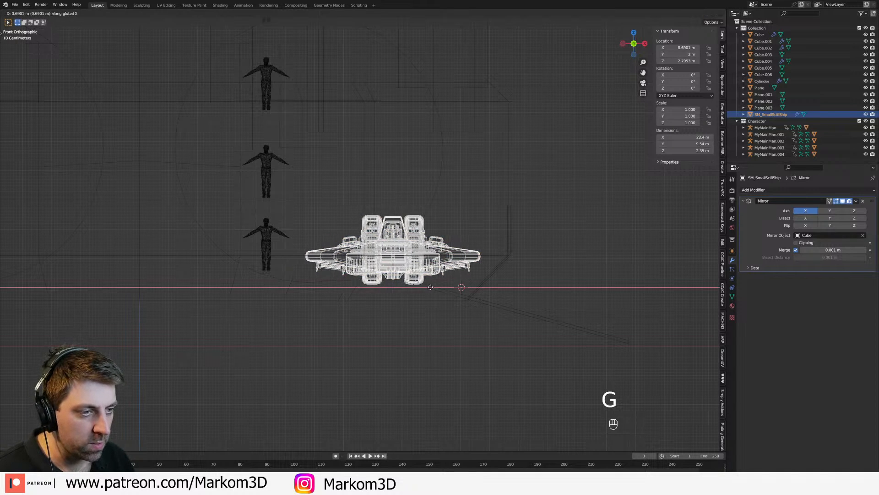
left_click(548, 307)
key("r")
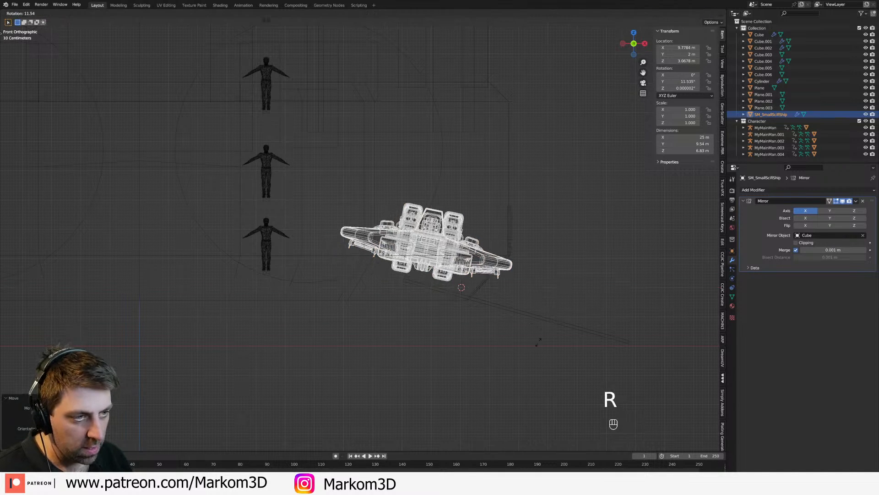
right_click(497, 275)
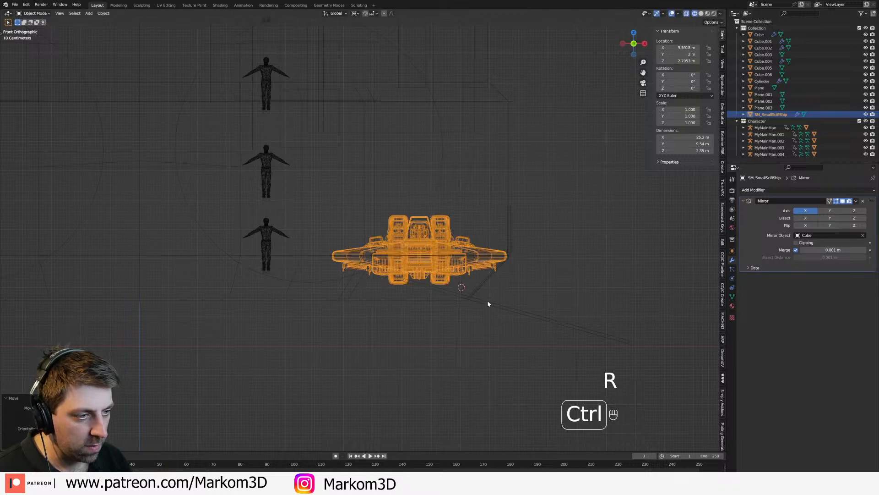
key("ctrl+z")
Step: Compare the small ship's position against the hull's lower edge in the front and side views
middle_click_drag(477, 264, 476, 214, "shift")
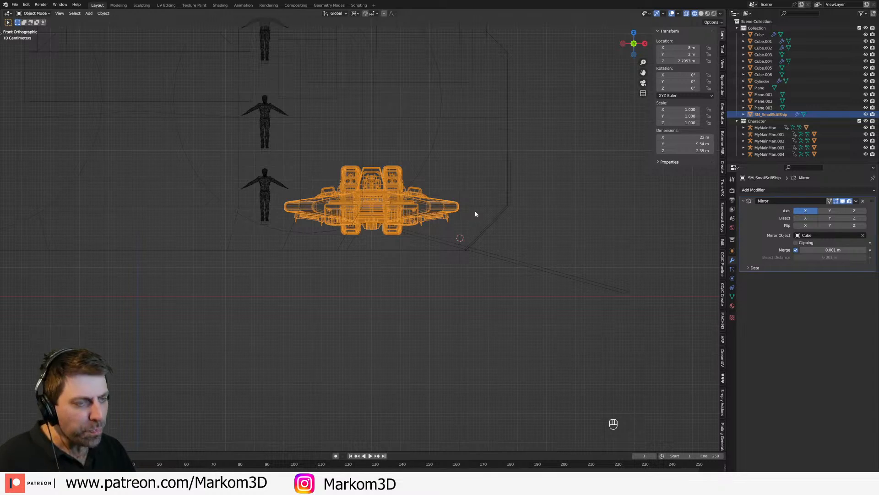
key("KP_3")
key("KP_1")
key("KP_3")
key("KP_1")
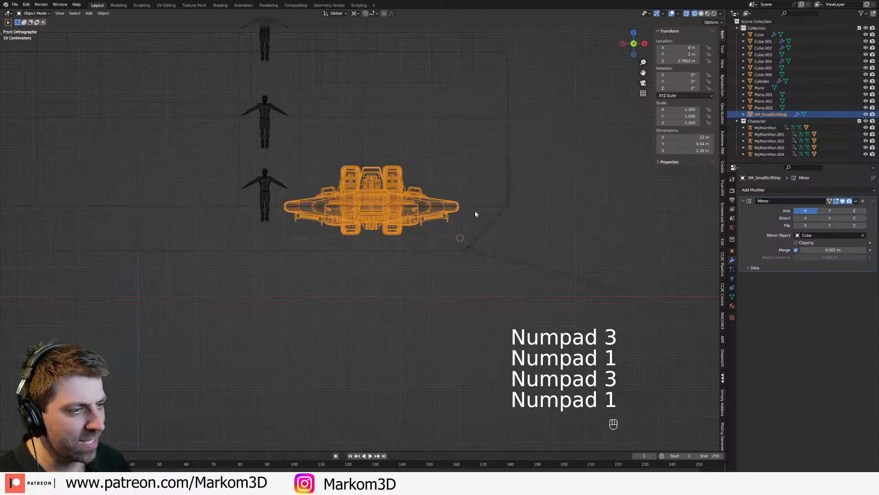
key("KP_2")
key("KP_3")
key("KP_1")
middle_click_drag(476, 222, 481, 251, "shift")
Step: Try swinging the small ship about 90° around the 3D cursor and moving it just outside the hull's side wall
key("r")
right_click(499, 294)
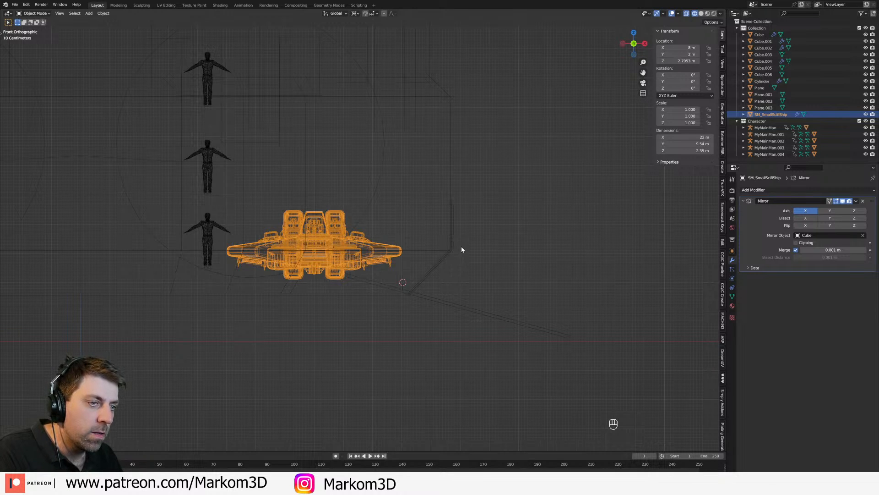
key("r")
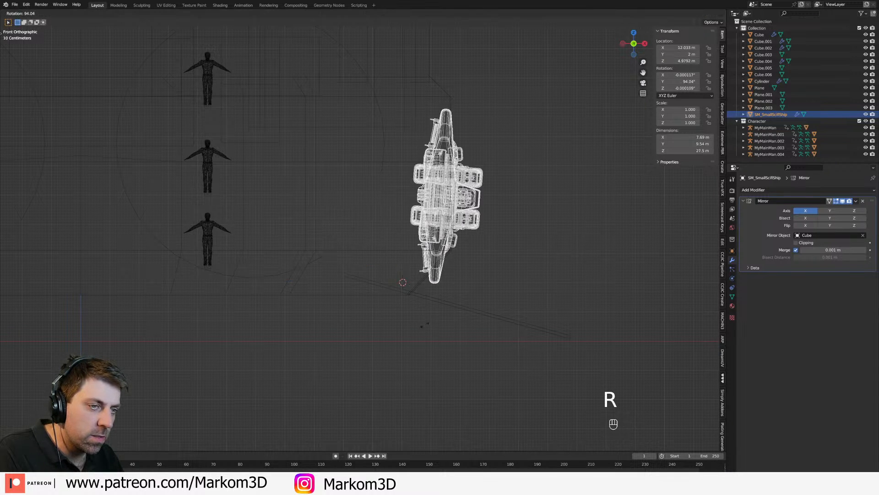
left_click(431, 322)
key("g")
left_click(478, 319)
key("r")
left_click(479, 316)
key("g")
left_click(518, 309)
key("r")
left_click(531, 303)
key("g")
left_click(535, 304)
key("r")
left_click(529, 308)
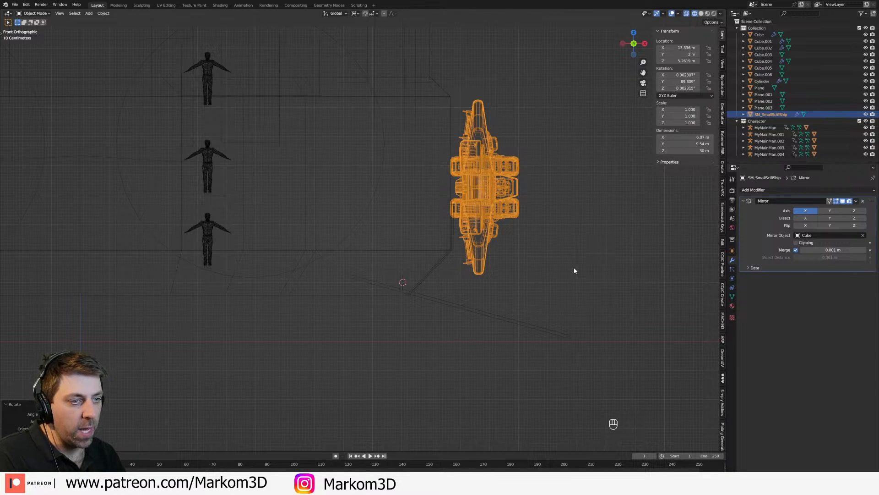
Step: Place the 3D cursor just outside the hull's lower sloped edge and try rotating the small ship back into the hull around it
key("r")
right_click(461, 290)
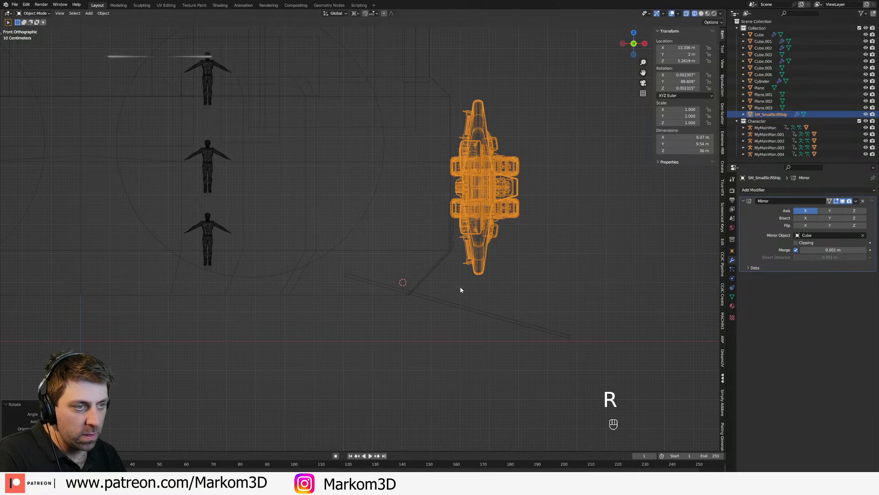
right_click(430, 285, "shift")
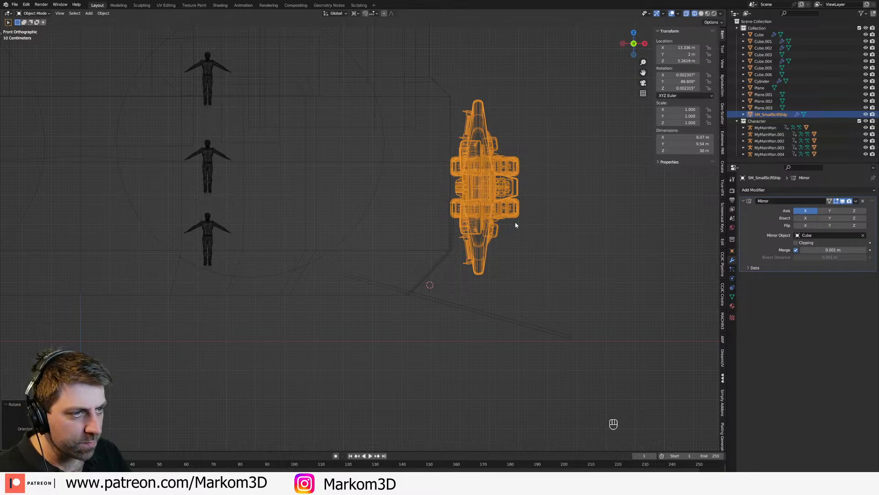
key("r")
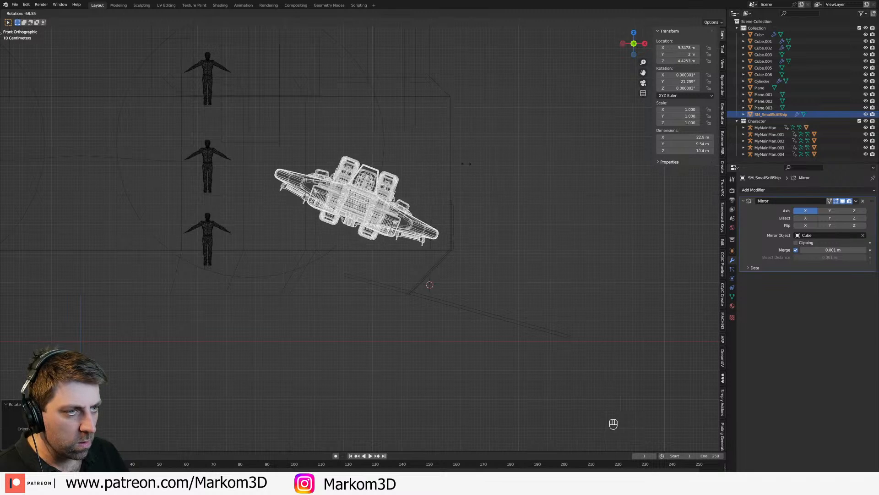
left_click(450, 271)
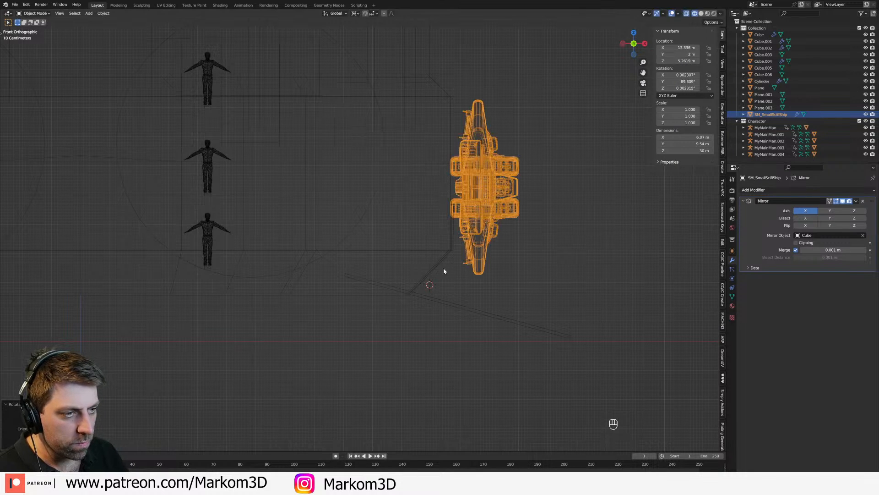
Step: Undo the small ship's rotations and moves back to its horizontal position inside the hull
key("ctrl+z")
key("ctrl+z")
key("ctrl+z")
key("ctrl+z")
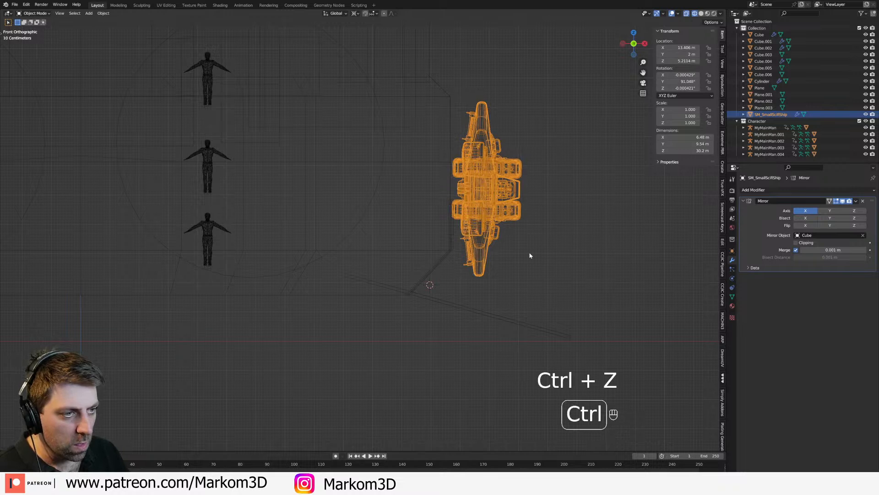
key("ctrl+z")
key("ctrl+z")
key("ctrl+z")
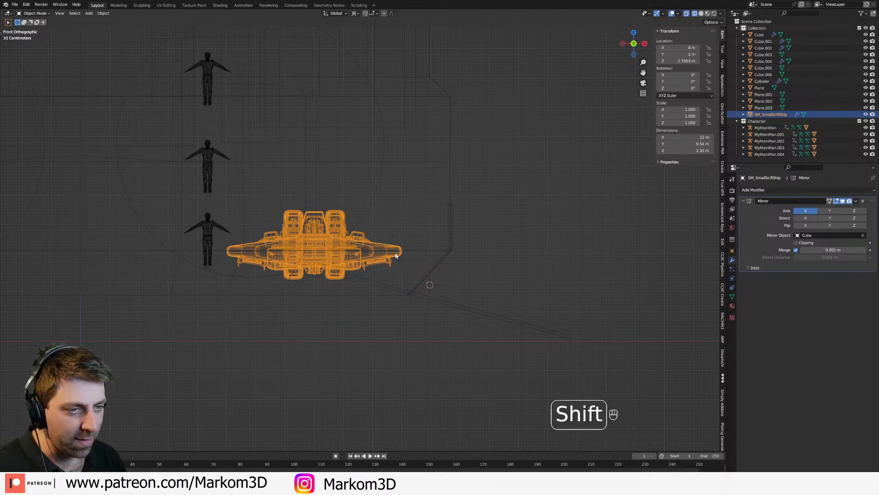
Step: Examine the small ship inside the hull from the front, side and angled views to judge how it could exit
middle_click_drag(398, 258, 349, 266, "shift")
scroll(417, 308, "up", 1)
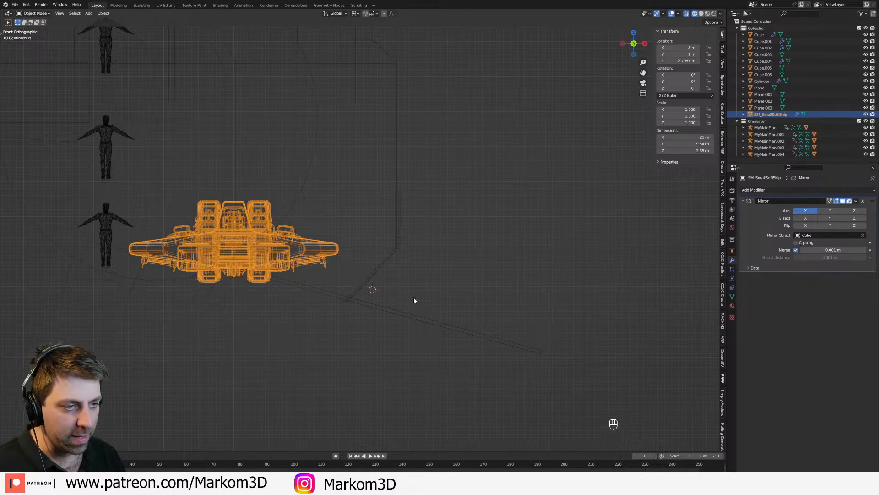
middle_click_drag(295, 291, 332, 292)
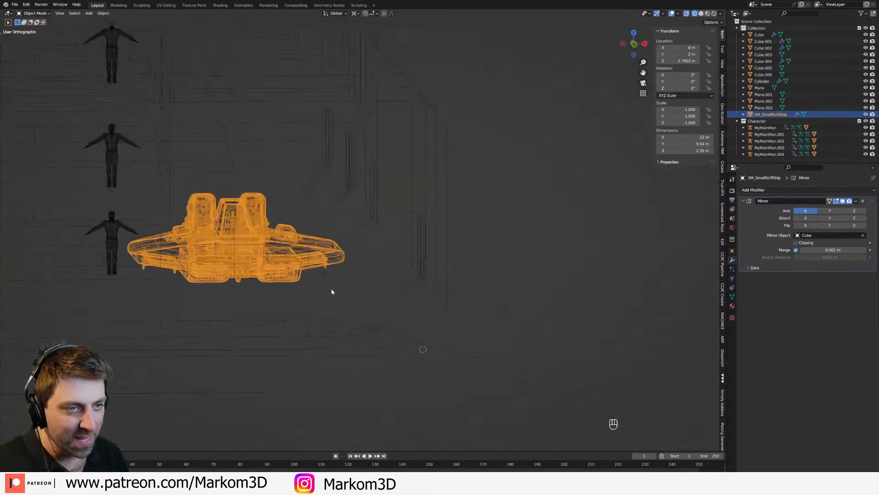
key("KP_3")
key("KP_1")
middle_click_drag(390, 278, 312, 289)
scroll(340, 204, "up", 2)
middle_click_drag(332, 202, 326, 252, "shift")
middle_click_drag(326, 253, 339, 242)
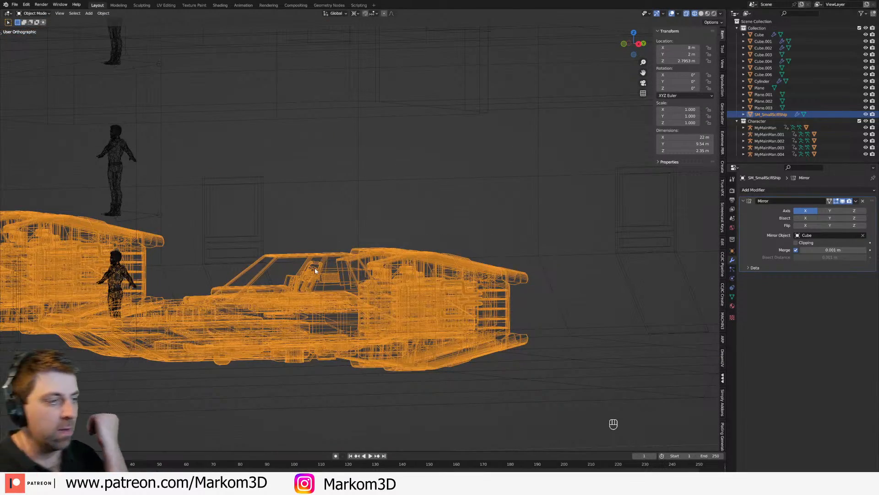
key("KP_3")
key("KP_1")
Step: Switch to solid shading and add a horizontal loop cut to the hull's side wall above the hangar door faces
middle_click_drag(378, 228, 478, 254, "shift")
key("z")
left_click(487, 252)
left_click(487, 249)
key("Tab")
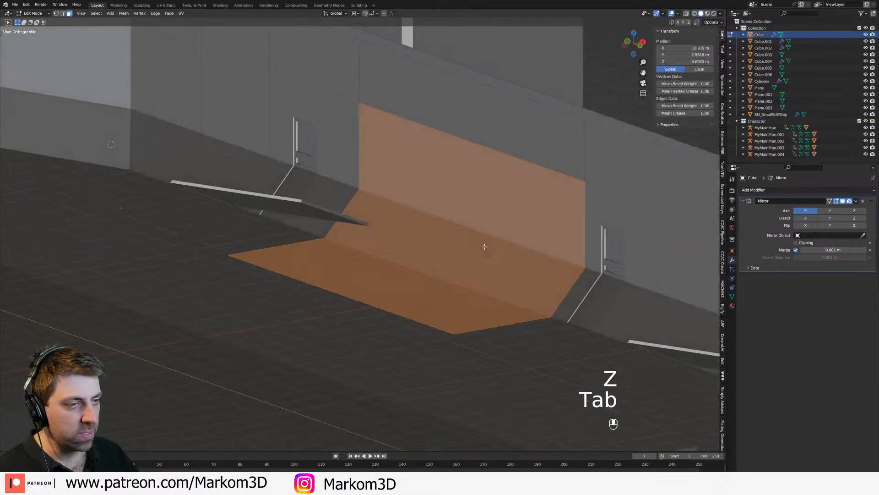
scroll(449, 208, "up", 3)
middle_click_drag(427, 148, 394, 140)
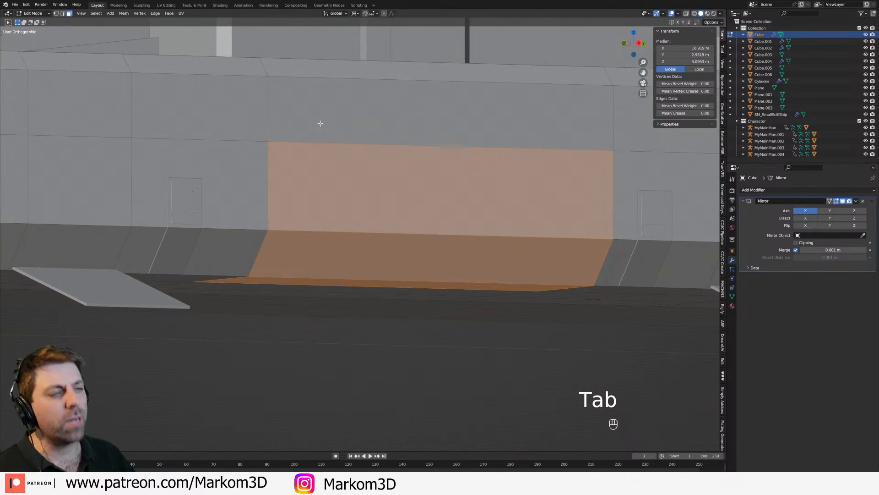
key("ctrl+r")
left_click(265, 89)
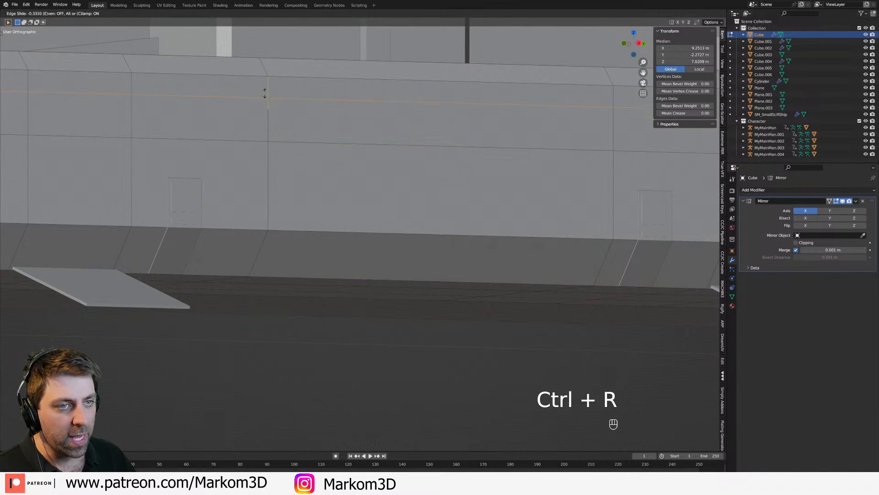
Step: Select the hangar door's two wall faces, sloped face and floor face, and separate them from the hull into their own object
key("3")
left_click(388, 138, "shift")
left_click(362, 258, "shift")
left_click(351, 284, "shift")
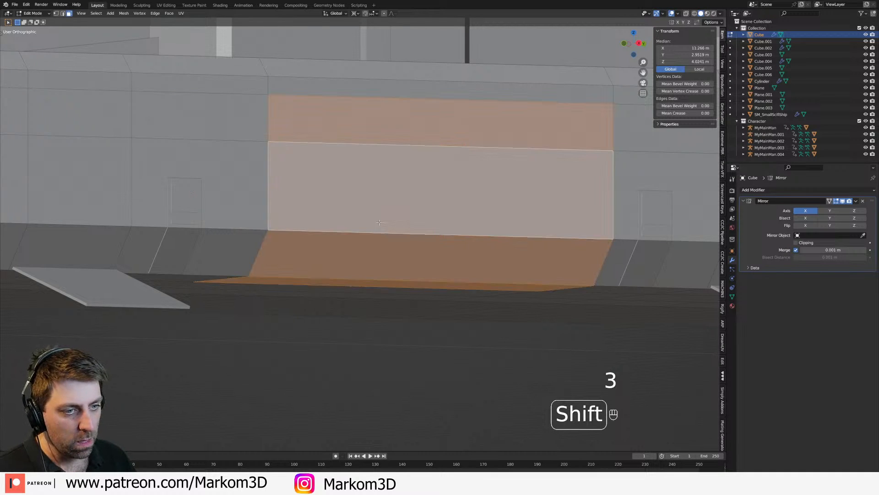
left_click(383, 207, "shift")
middle_click_drag(398, 209, 384, 243)
left_click(304, 284, "shift")
middle_click_drag(305, 284, 346, 284)
key("z")
left_click(396, 284)
mouse_move(403, 295)
middle_mouse_down()
mouse_move(380, 293)
mouse_move(432, 210)
middle_mouse_up()
key("p")
left_click(381, 293)
key("Tab")
Step: Set the separated hangar door object to display as Wire in the viewport
left_click(733, 251)
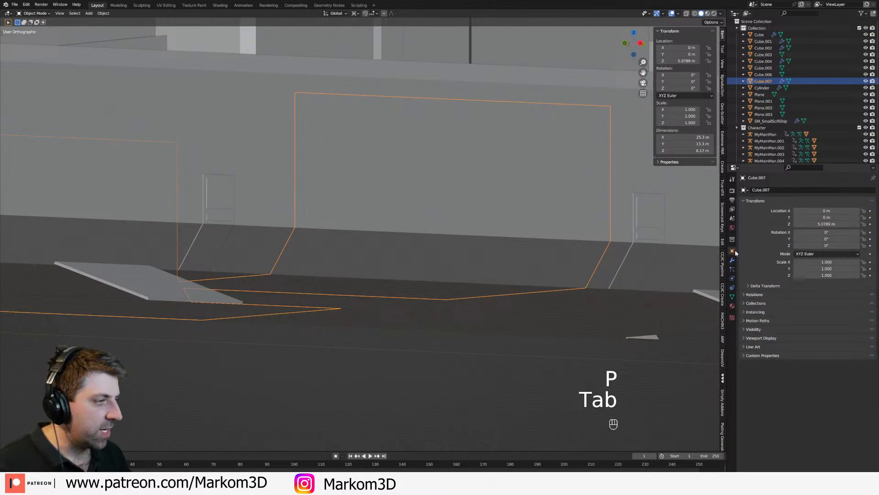
left_click(752, 329)
left_click(743, 329)
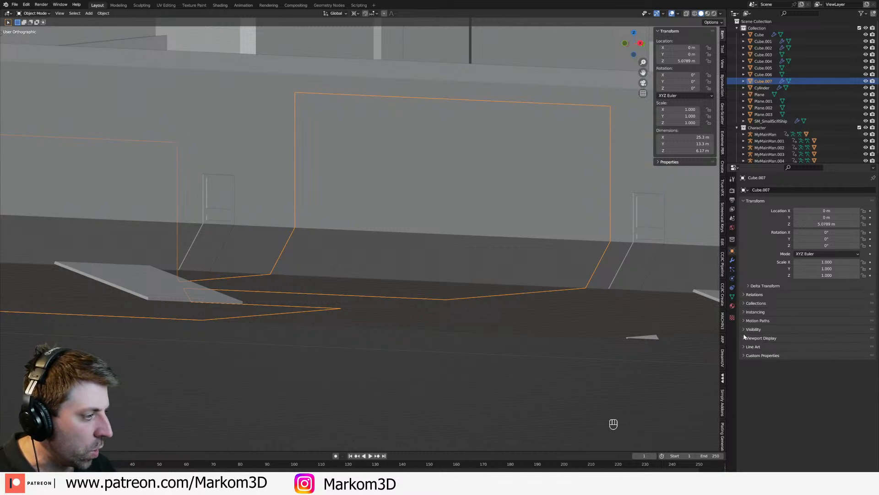
left_click(745, 338)
left_click(796, 362)
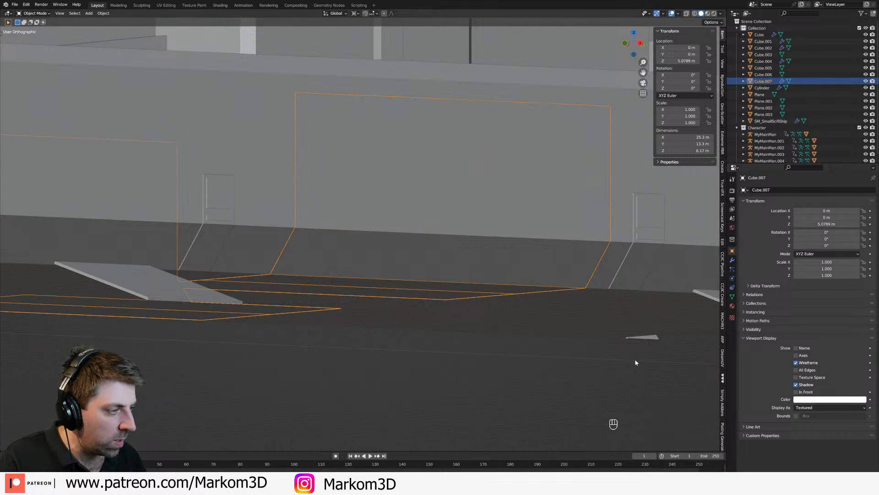
middle_click_drag(459, 324, 686, 348)
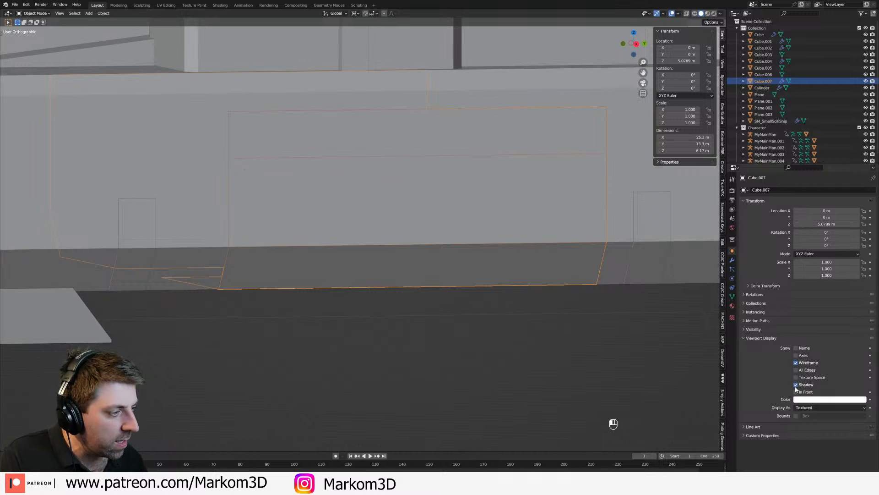
left_click(801, 407)
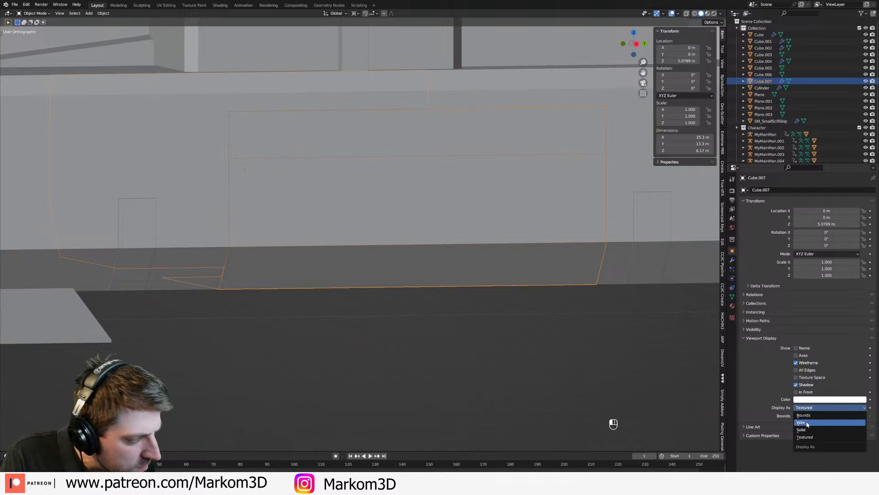
left_click(808, 419)
middle_click_drag(564, 365, 511, 351)
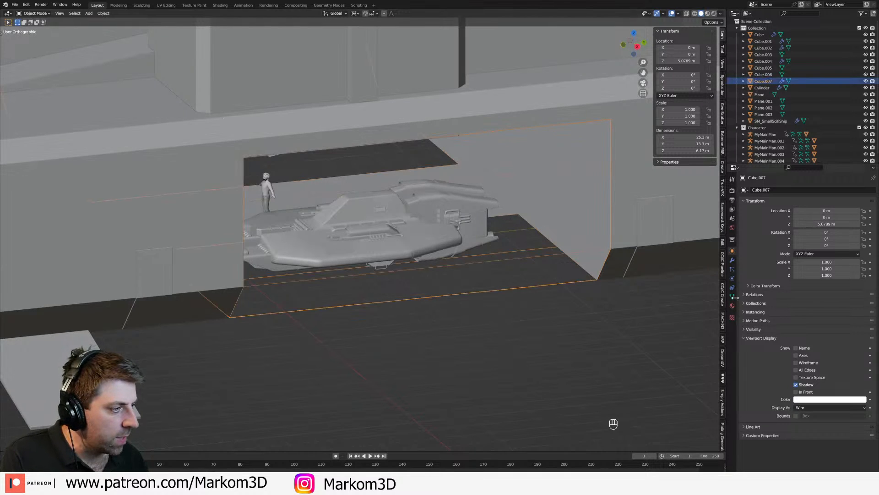
Step: Add a Solidify modifier to the hangar door object with a thickness of 0.08 m
left_click(732, 268)
left_click(731, 259)
left_click(775, 190)
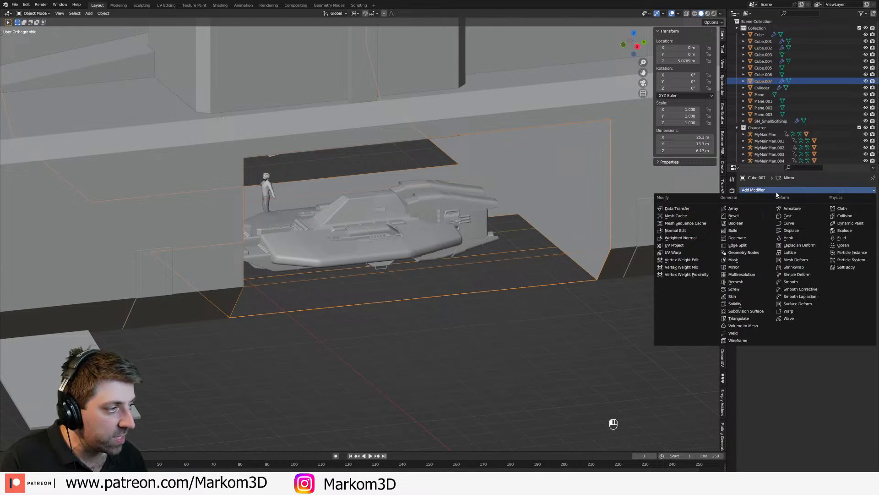
left_click(747, 304)
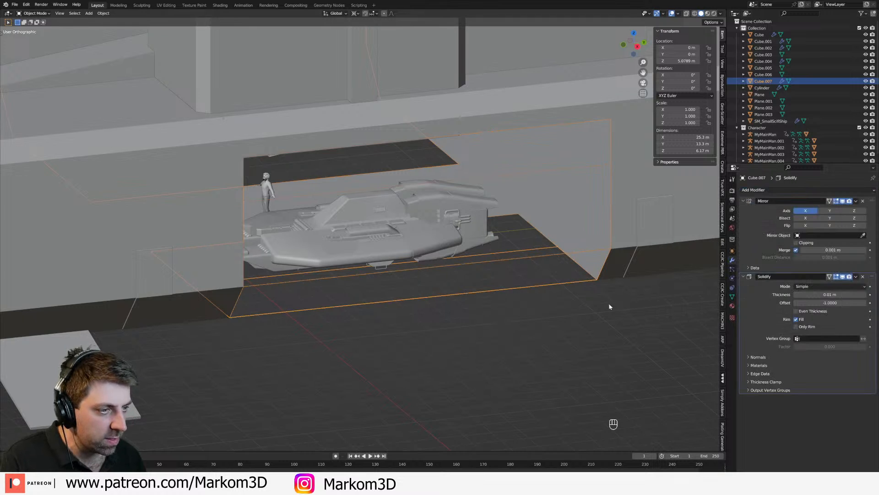
left_click_drag(842, 295, 855, 295)
left_click(866, 295)
middle_click_drag(596, 316, 439, 363)
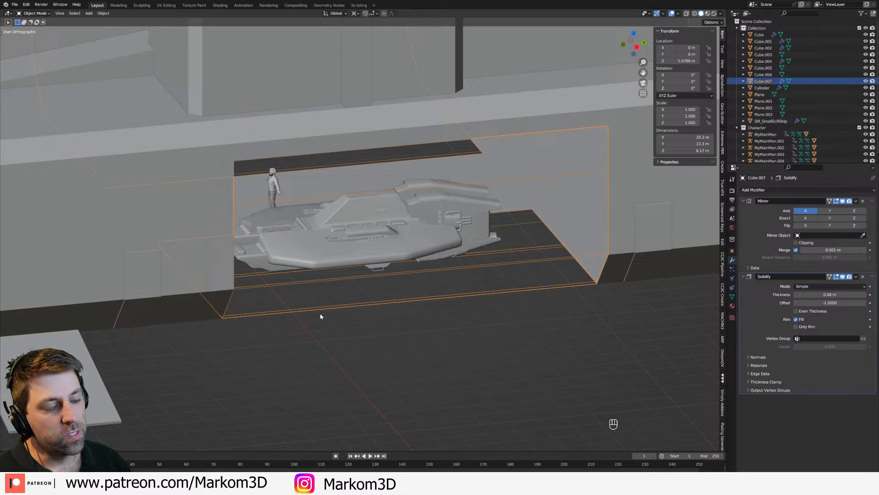
Step: Select the hull's floor, sloped and wall faces at both small ramps and separate them into their own object
middle_click_drag(324, 311, 336, 234, "shift")
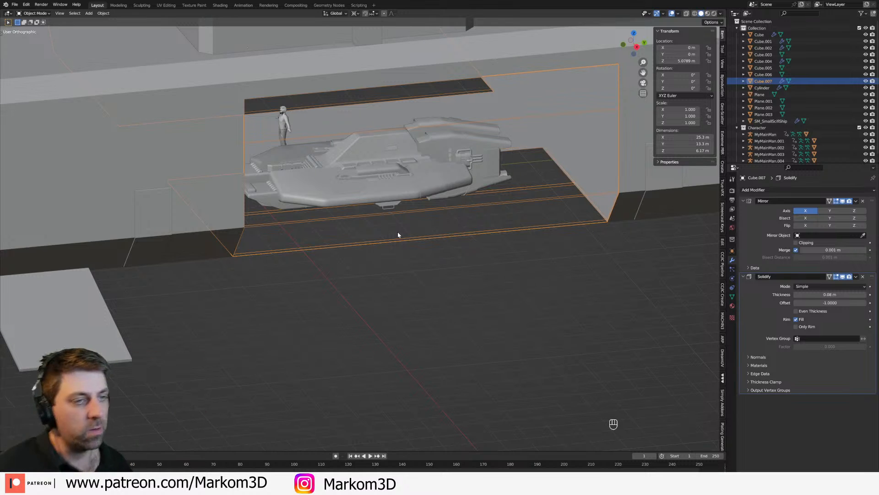
middle_click_drag(398, 235, 414, 283)
middle_click_drag(414, 284, 430, 280)
left_click(329, 212)
key("Tab")
scroll(492, 276, "up", 1)
middle_click_drag(493, 276, 508, 275)
scroll(432, 227, "up", 2)
middle_click_drag(334, 236, 334, 257, "shift")
key("3")
left_click(336, 276, "shift")
left_click(339, 221, "shift")
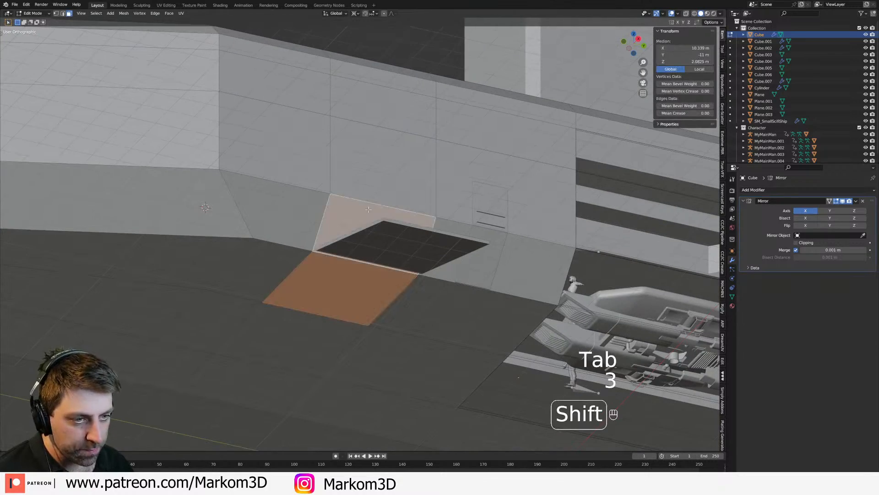
left_click(362, 187, "shift")
middle_click_drag(465, 263, 477, 346)
scroll(477, 345, "down", 3)
middle_click_drag(568, 328, 403, 346, "shift")
middle_click_drag(628, 346, 524, 339)
middle_click_drag(525, 339, 380, 311)
middle_click_drag(428, 316, 446, 300)
left_click(388, 298, "shift")
left_click(391, 258, "shift")
left_click(389, 223, "shift")
scroll(391, 343, "down", 2)
middle_click_drag(390, 343, 385, 354)
key("p")
left_click(385, 355)
key("Tab")
Step: Delete the two old sloping ramp planes beside the hull
left_click(384, 310)
middle_click_drag(385, 310, 438, 314)
left_click(437, 314)
left_click(263, 322, "shift")
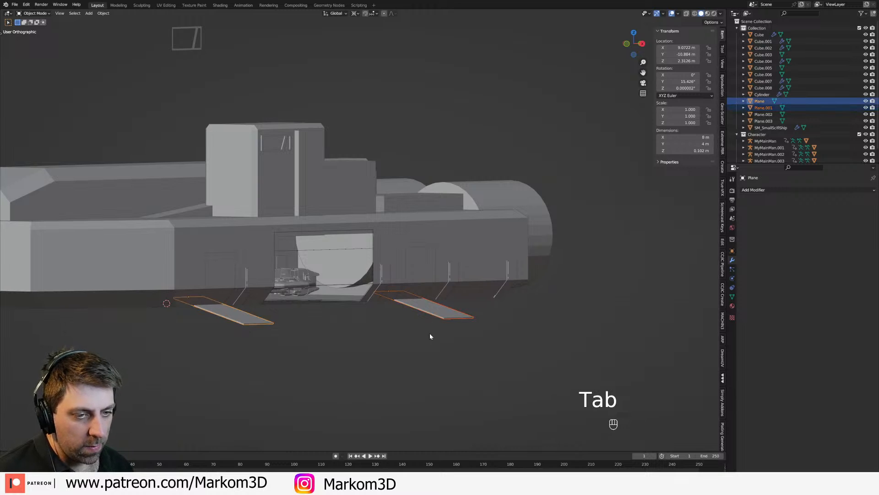
key("Delete")
Step: Select the separated small ramp doors and give them a Basis shape key and a second relative shape key
middle_click_drag(408, 331, 235, 309)
left_click(246, 312)
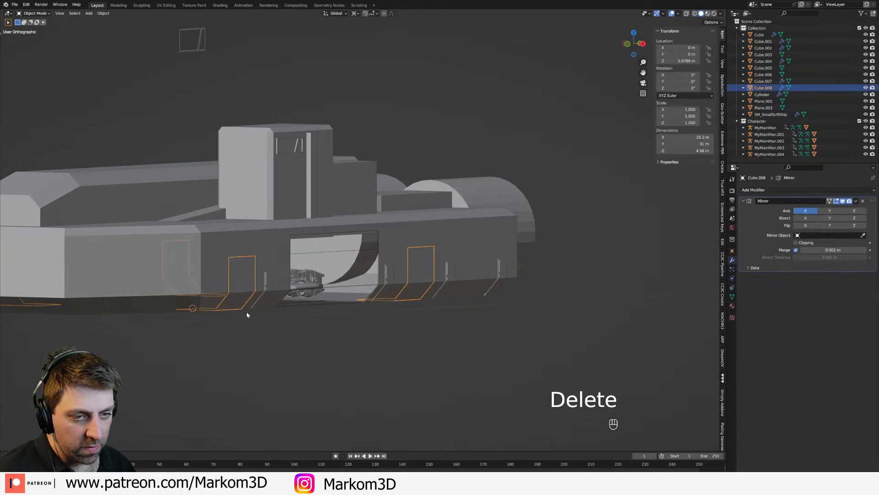
key("KP_3")
key("KP_1")
key("z")
left_click(197, 309)
middle_click_drag(403, 314, 311, 296, "shift")
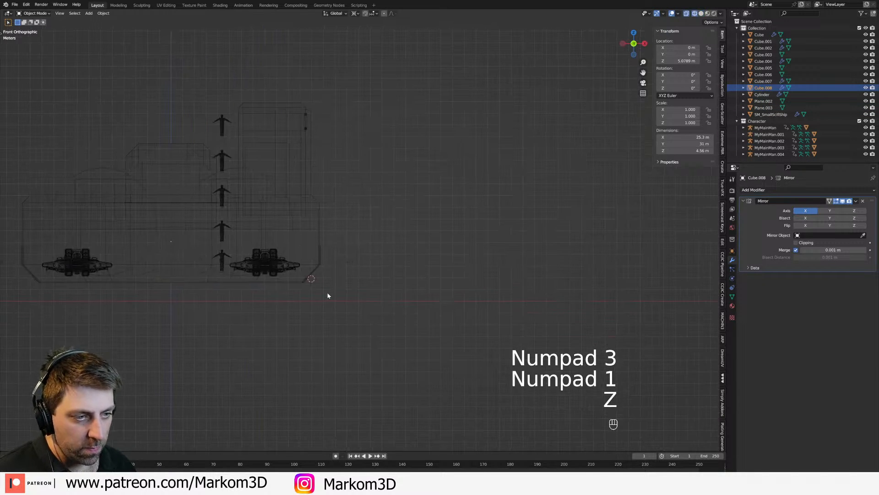
scroll(313, 296, "up", 2)
left_click(733, 297)
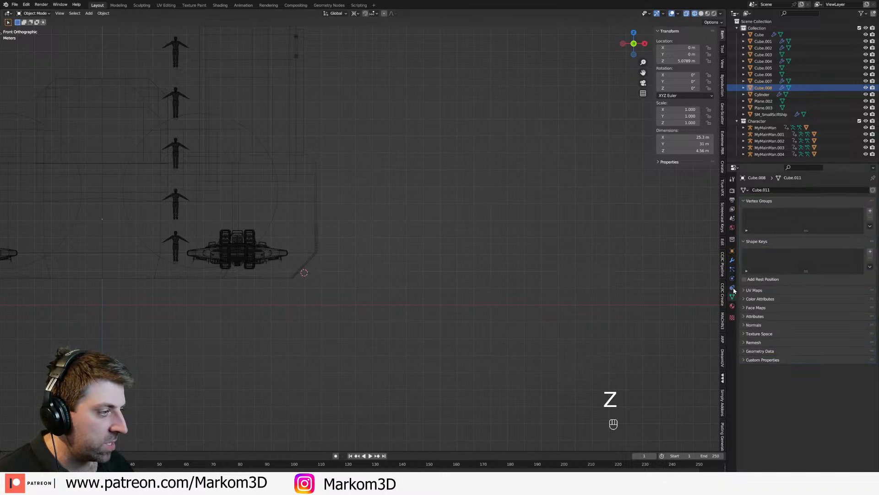
left_click(871, 251)
left_click(871, 251)
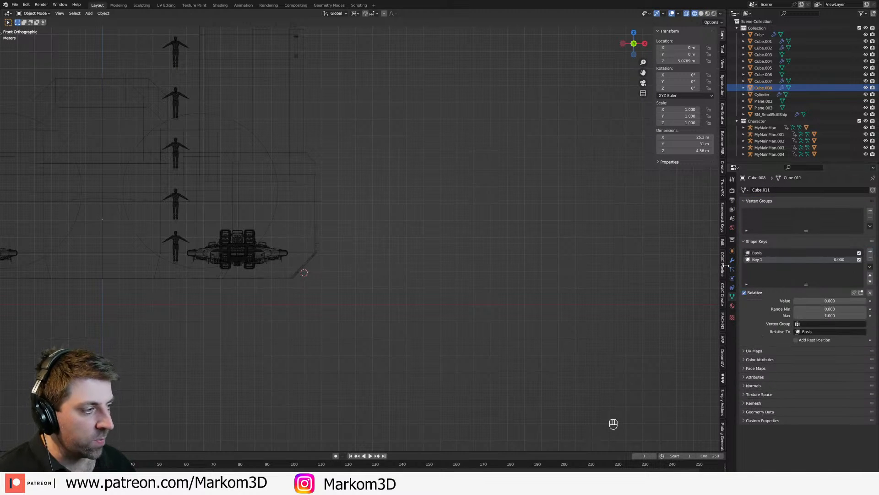
left_click(769, 253)
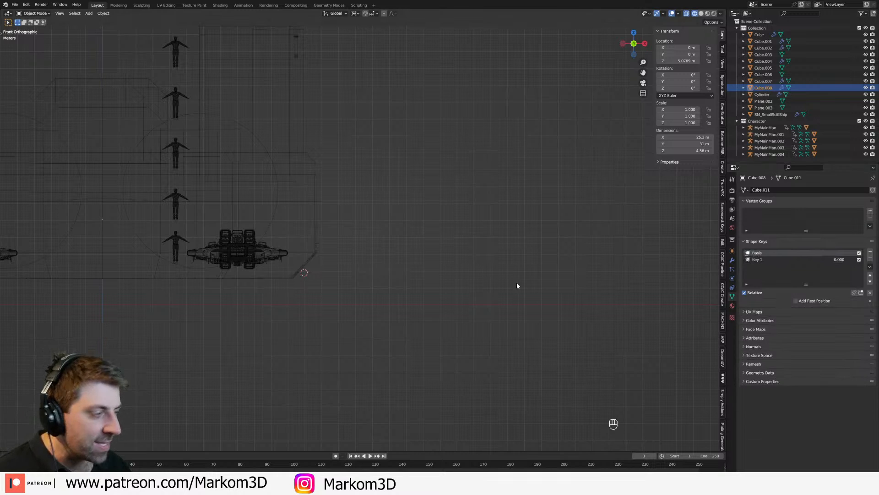
Step: Make the second shape key active and open the ramp doors for mesh editing in a front wireframe view
key("Tab")
key("Tab")
key("z")
middle_click_drag(300, 282, 311, 283)
key("z")
left_click(370, 282)
middle_click_drag(370, 282, 407, 259)
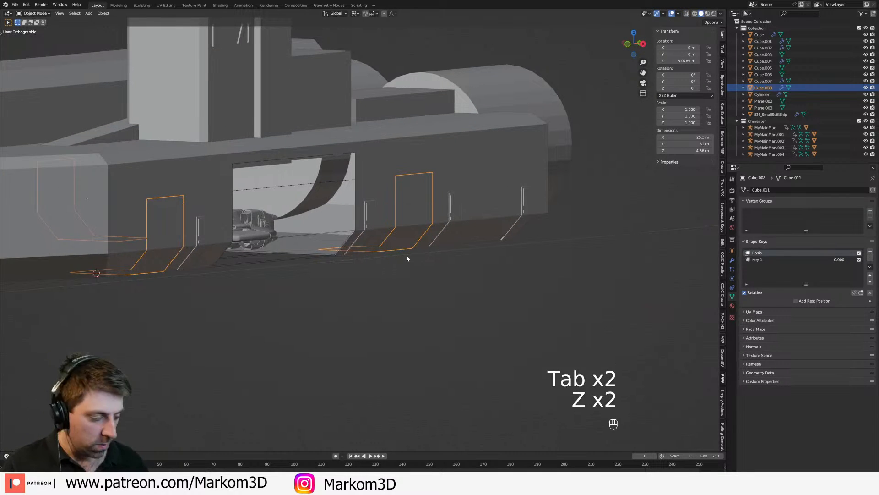
key("KP_3")
key("KP_1")
key("z")
left_click(367, 254)
scroll(367, 254, "up", 2)
key("Tab")
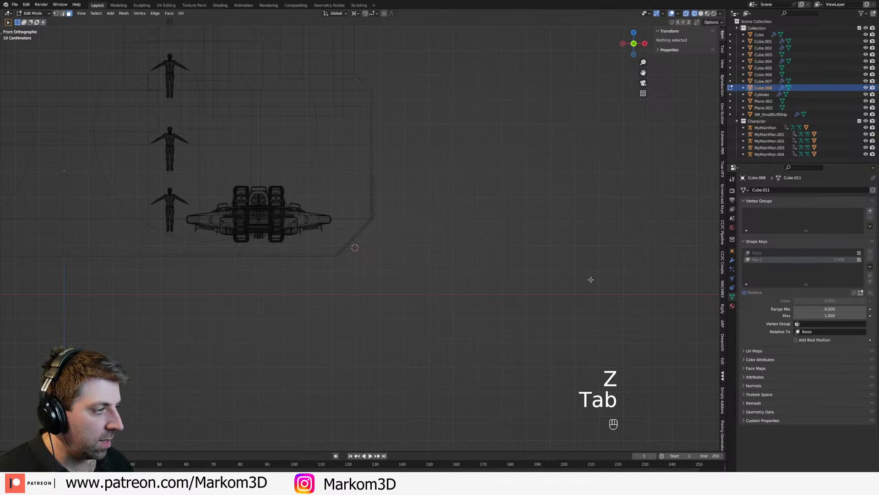
key("z")
key("Tab")
left_click(378, 210)
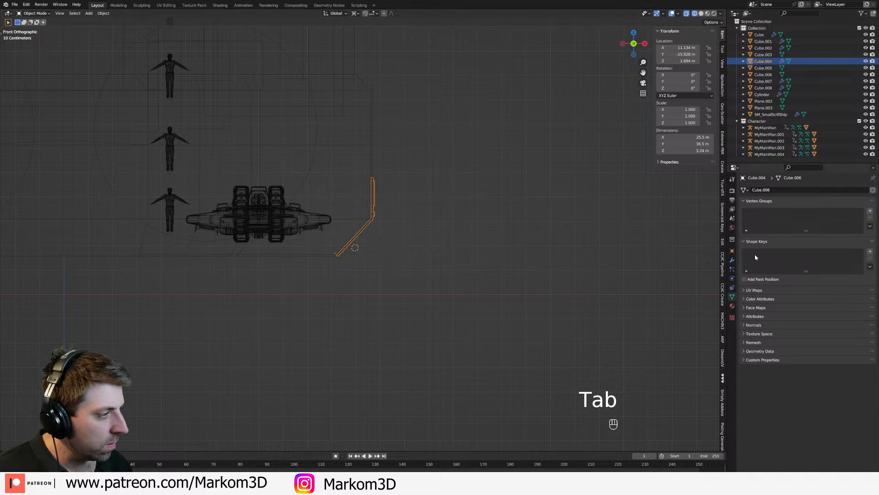
middle_click_drag(412, 230, 383, 228)
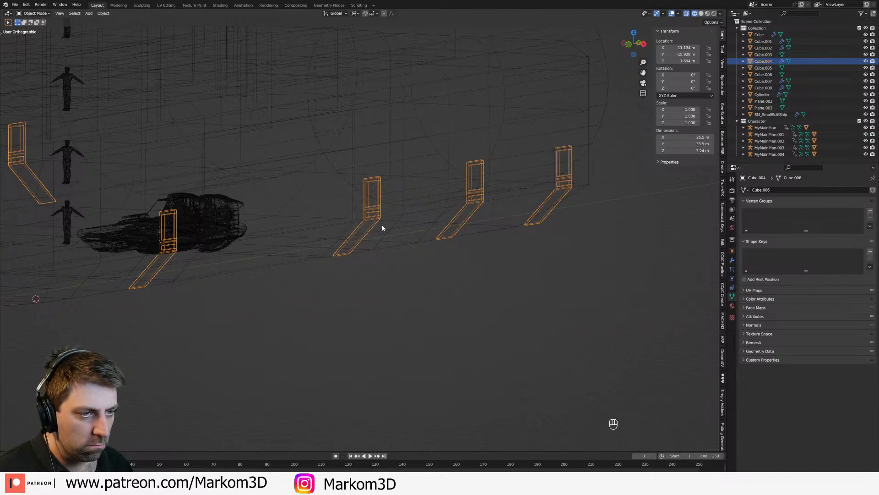
left_click(433, 207)
key("z")
left_click(471, 215)
Step: In the second shape key, select the vertices at the floor panels' inner end and snap the 3D cursor to them
key("KP_3")
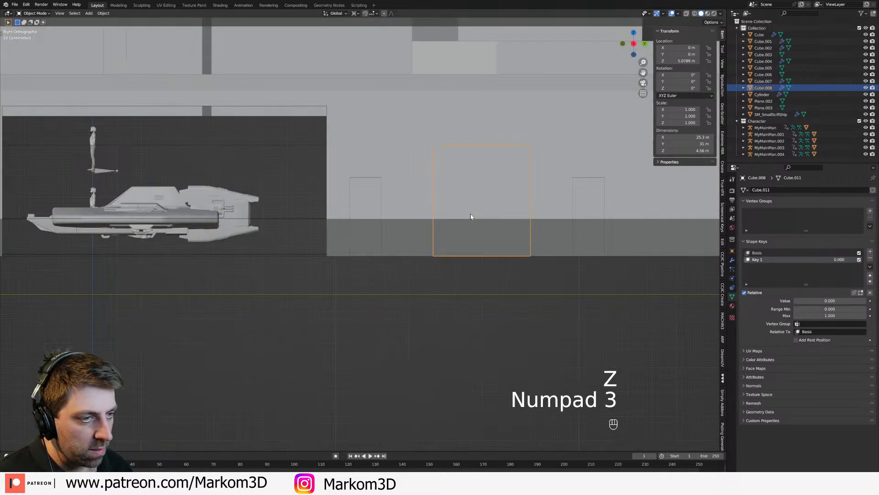
key("KP_1")
key("Tab")
key("z")
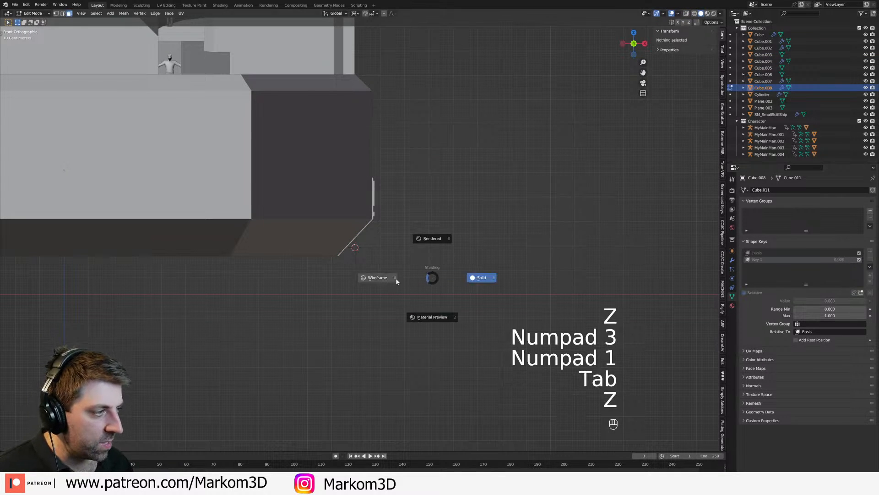
left_click(414, 278)
key("a")
middle_click_drag(342, 274, 557, 271, "shift")
scroll(466, 271, "up", 2)
key("1")
left_click(446, 251)
key("c")
left_click(449, 248)
right_click(452, 247)
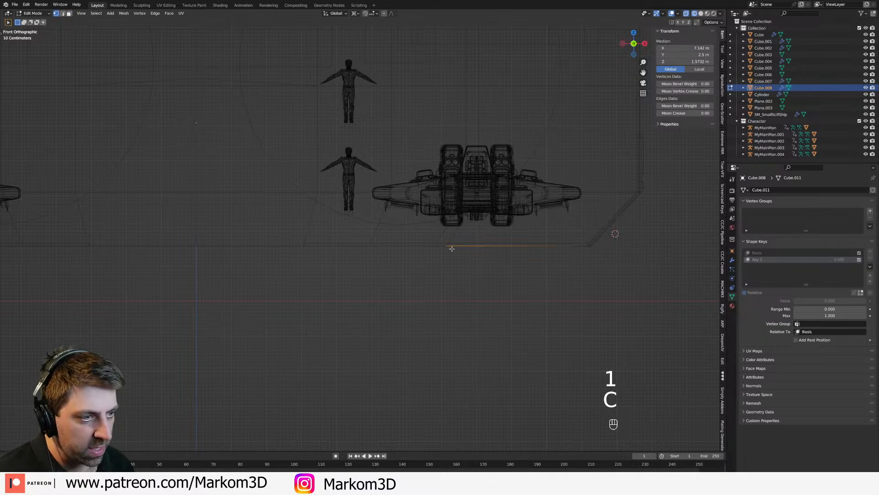
key("shift+s")
left_click(457, 289)
Step: Rotate the entire ramp door mesh downward by about 8° around the 3D cursor in front view
middle_click_drag(521, 299, 379, 283, "shift")
scroll(492, 283, "up", 1)
left_click(536, 247)
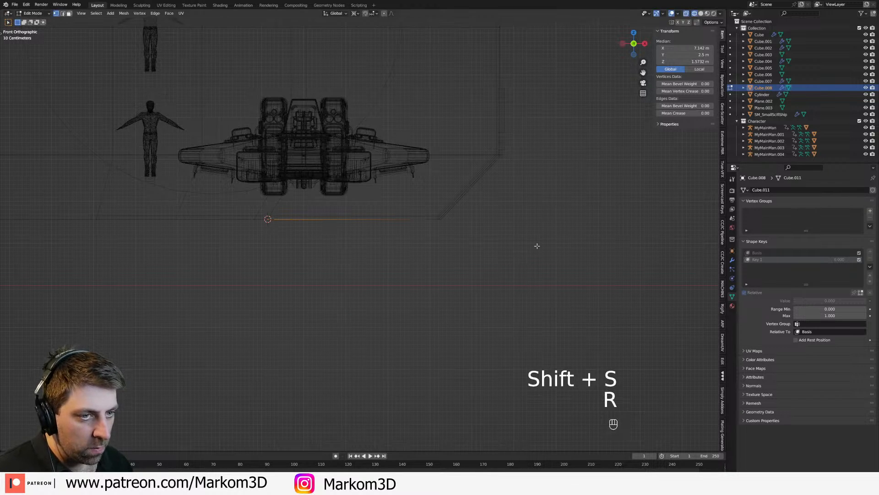
key("a")
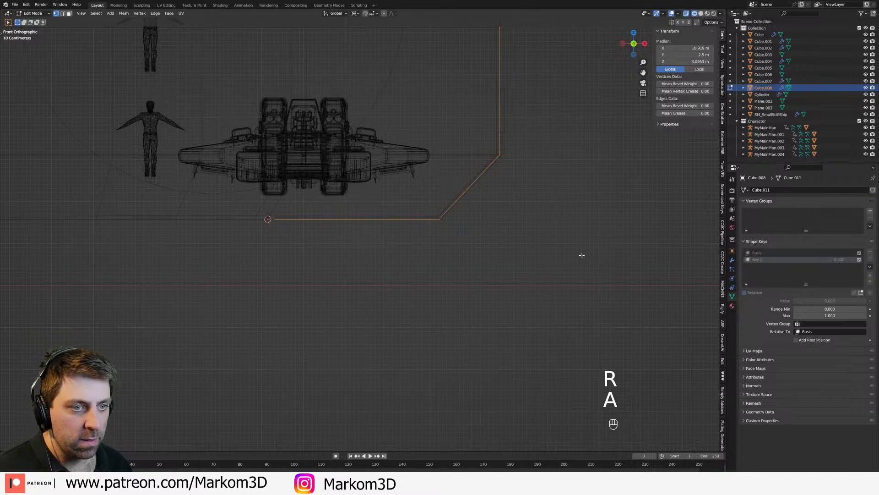
key("r")
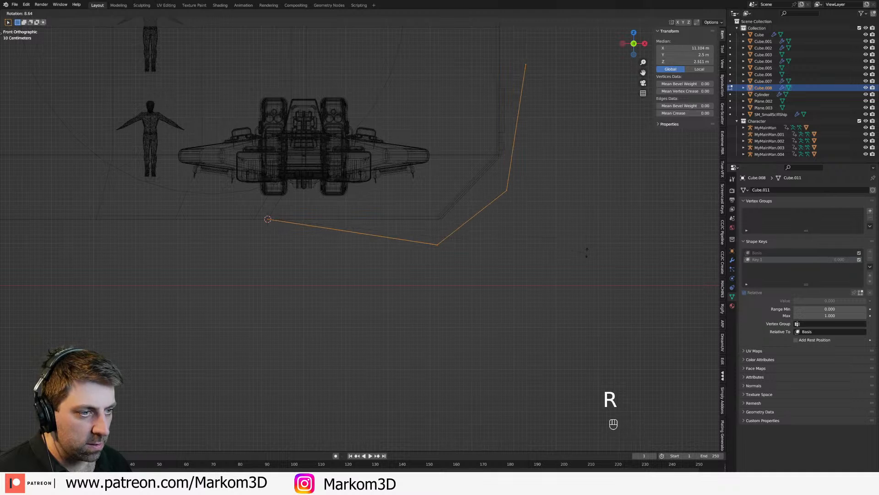
left_click(589, 250)
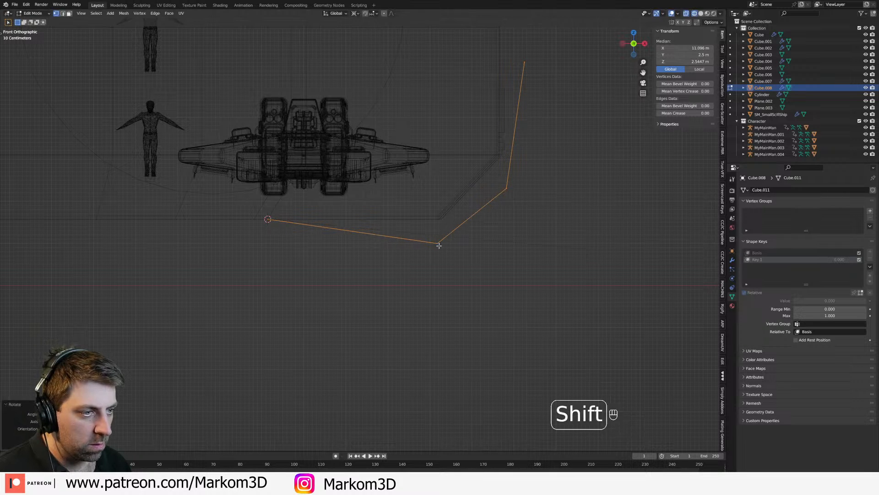
Step: Select the fold vertices between the floor and sloped panels and snap the 3D cursor to them
left_click(441, 247)
left_click(439, 245, "shift")
left_click(439, 247)
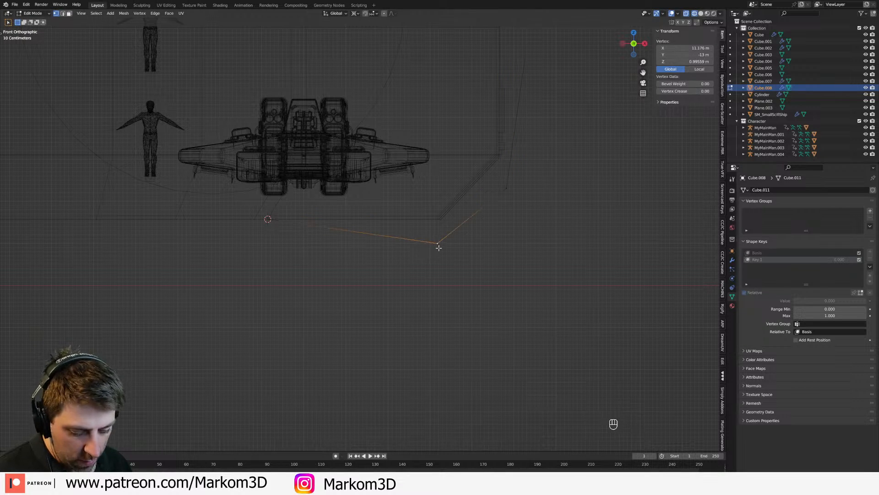
key("c")
left_click(439, 247)
key("shift+s")
left_click(490, 280)
Step: Select the sloped and wall panels' vertices and rotate them outward by about 46° around the 3D cursor
key("1")
left_click(510, 192)
key("c")
left_click_drag(542, 73, 491, 242)
right_click(578, 209)
middle_click_drag(569, 212, 544, 175, "shift")
key("r")
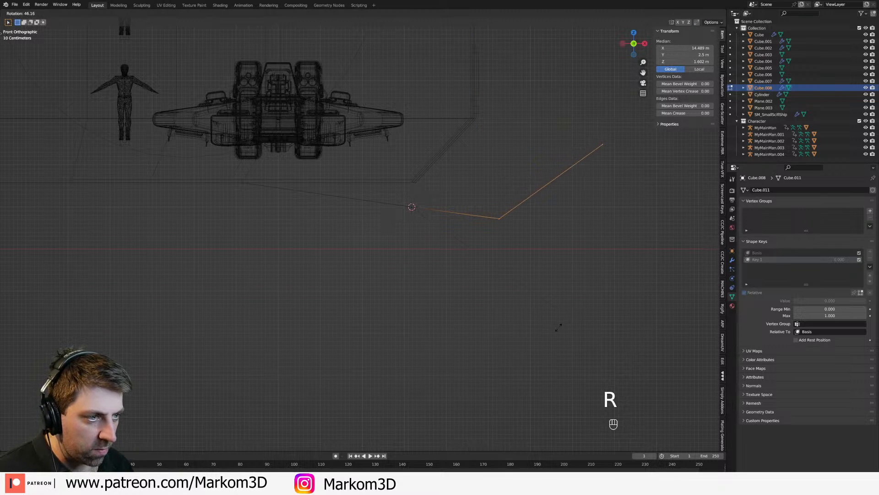
left_click(559, 326)
Step: Select the fold vertices between the sloped and wall panels and snap the 3D cursor to them
middle_click_drag(523, 197, 412, 206, "shift")
left_click(513, 198)
left_click(514, 199)
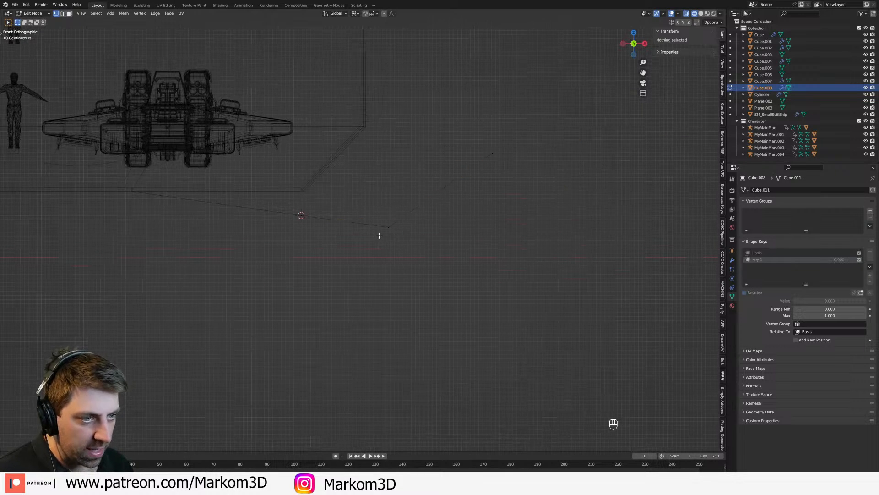
key("c")
left_click(389, 227)
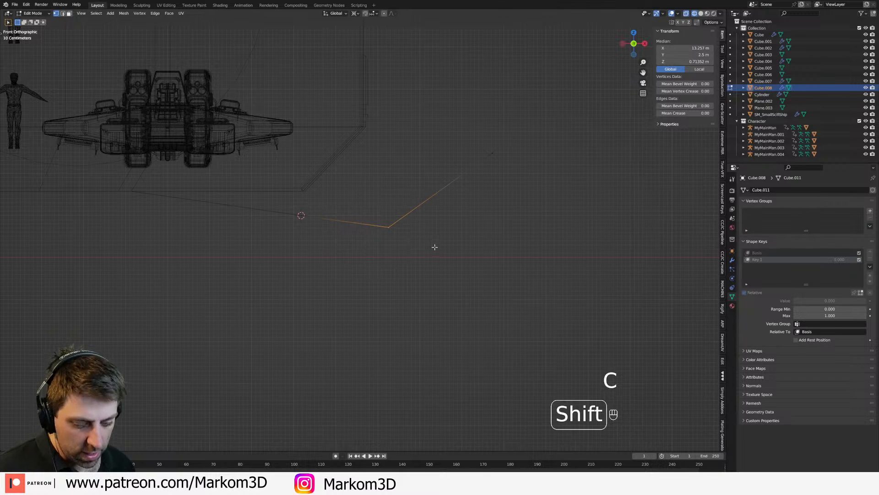
key("shift+s")
left_click(436, 290)
Step: Rotate the wall panels' outer vertices down around the 3D cursor so the panels extend the ramps outward
middle_click_drag(478, 218, 430, 224, "shift")
left_click(451, 167)
left_click(451, 161)
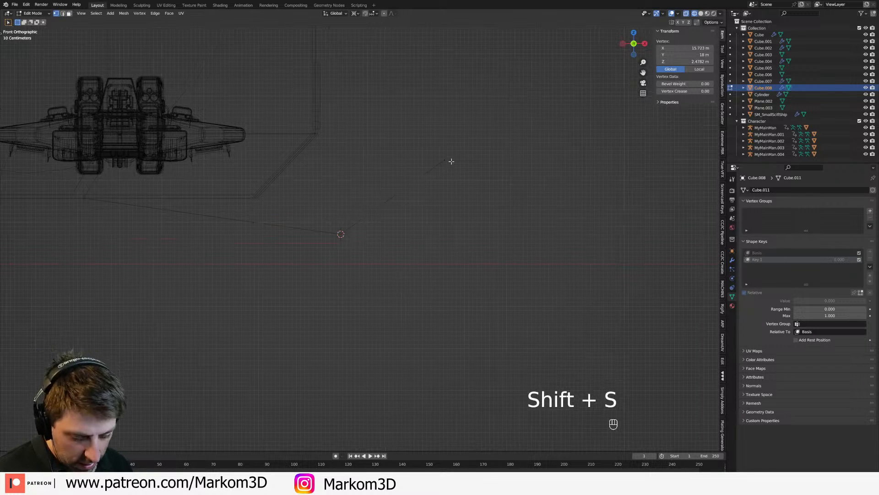
key("c")
left_click(449, 166)
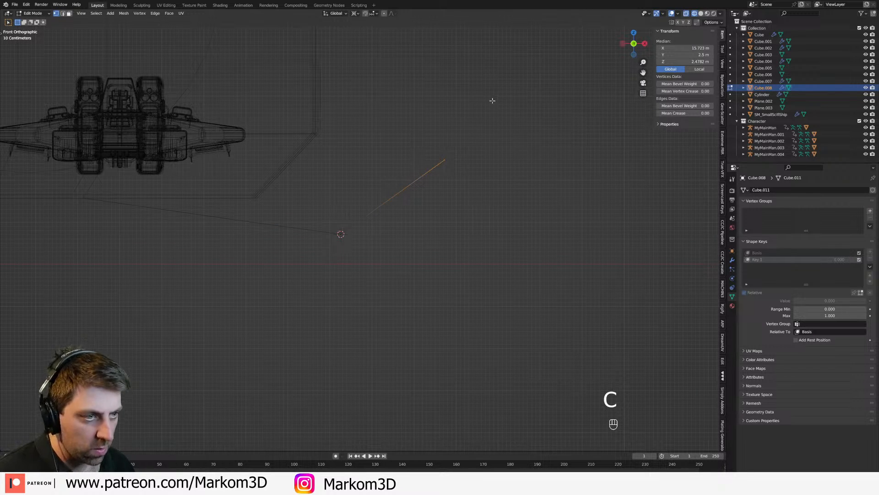
key("r")
left_click(505, 264)
Step: Return to solid shading and Object Mode, and set the second shape key's value to 1.000
mouse_move(482, 214)
middle_mouse_down()
mouse_move(426, 198)
mouse_move(373, 202)
mouse_move(448, 279)
mouse_move(399, 263)
mouse_move(575, 248)
mouse_move(471, 242)
mouse_move(492, 243)
middle_mouse_up()
scroll(408, 202, "up", 2)
key("z")
left_click(493, 210)
scroll(458, 207, "down", 2)
scroll(373, 202, "down", 4)
key("Tab")
middle_click_drag(317, 247, 440, 247, "shift")
scroll(458, 248, "up", 1)
left_click_drag(826, 258, 861, 258)
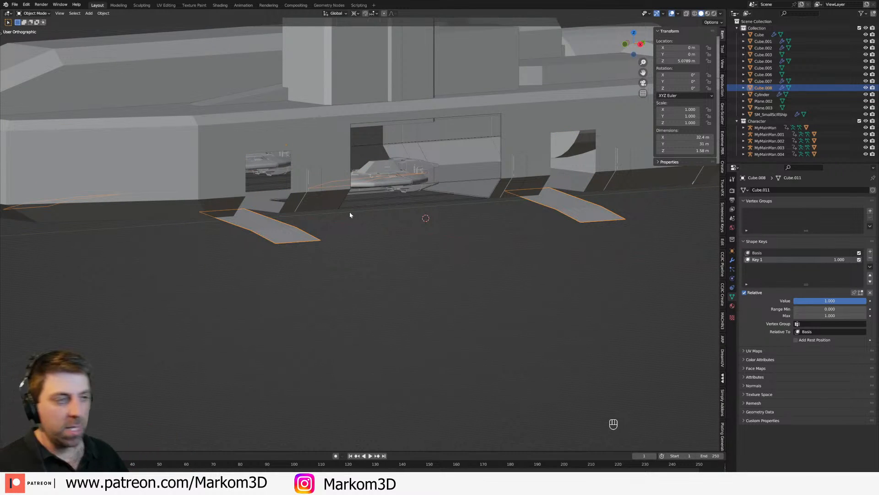
Step: Add a Solidify modifier to the small ramp doors
key("KP_3")
key("KP_1")
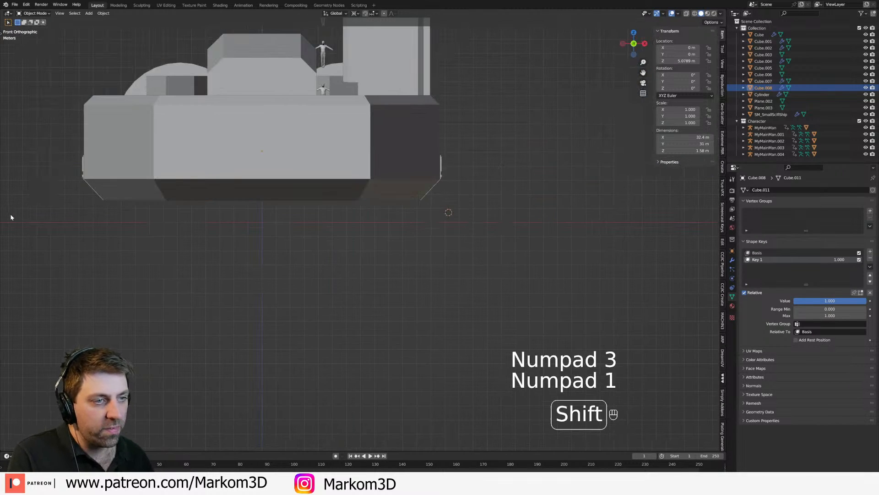
middle_click_drag(384, 198, 326, 208)
scroll(564, 222, "up", 1)
left_click_drag(737, 256, 728, 259)
left_click(732, 188)
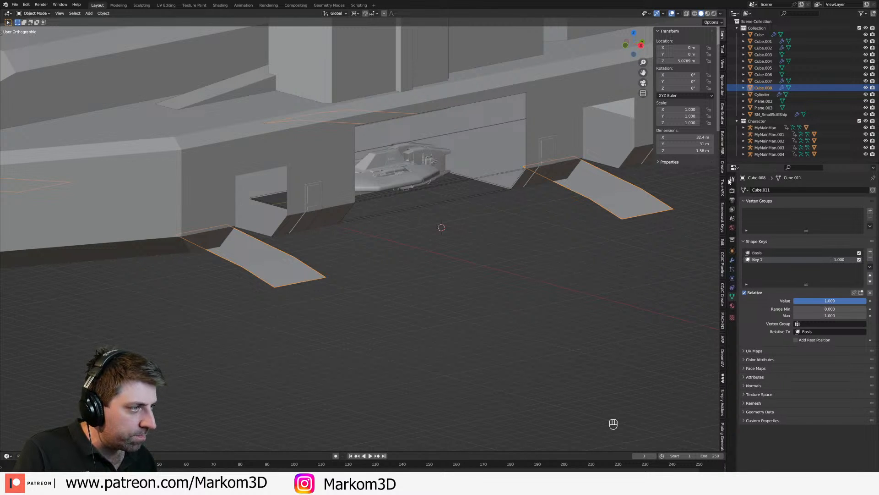
left_click(732, 259)
left_click(779, 190)
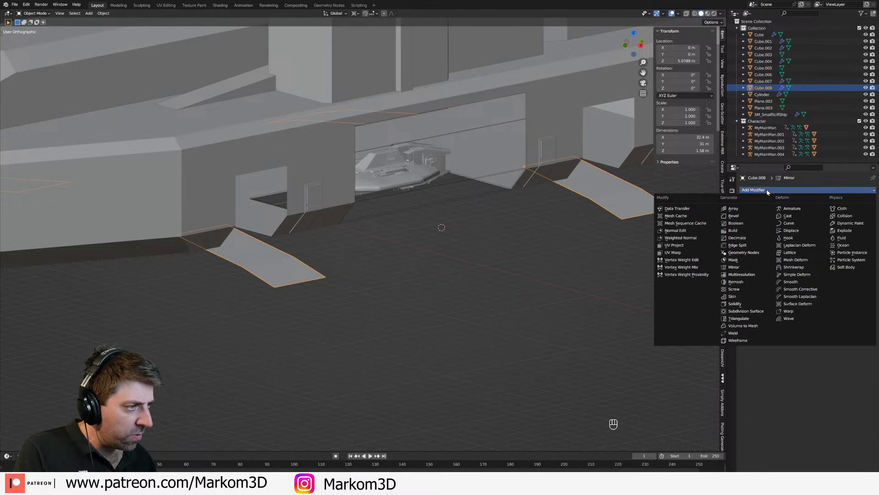
left_click(742, 303)
Step: Set the ramp doors' Solidify thickness to 0.08 m and its offset to 1.0000
middle_click_drag(438, 303, 496, 296)
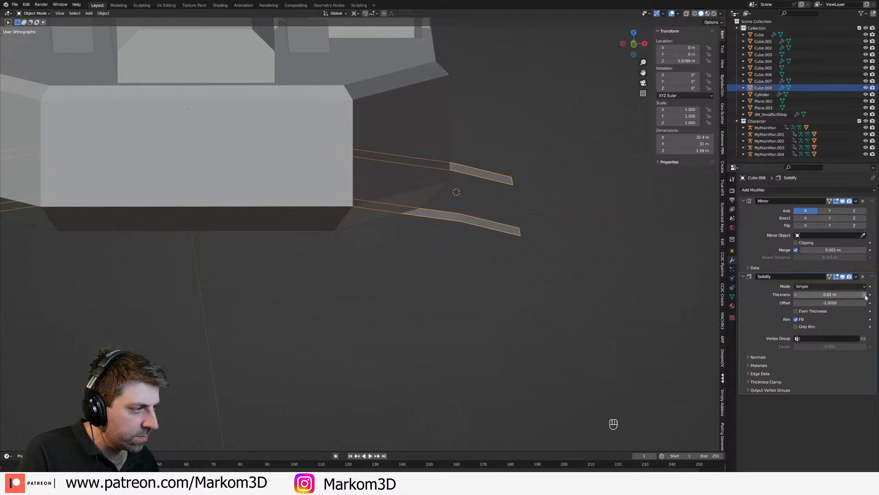
mouse_move(865, 295)
left_mouse_down()
mouse_move(878, 296)
mouse_move(830, 304)
mouse_move(865, 303)
left_mouse_up()
middle_click_drag(548, 251, 461, 286)
scroll(506, 255, "up", 1)
middle_click_drag(513, 267, 494, 263)
scroll(444, 266, "down", 4)
middle_click_drag(366, 228, 382, 230)
Step: Remove the ramp doors' second shape key, leaving only the Basis key
key("Tab")
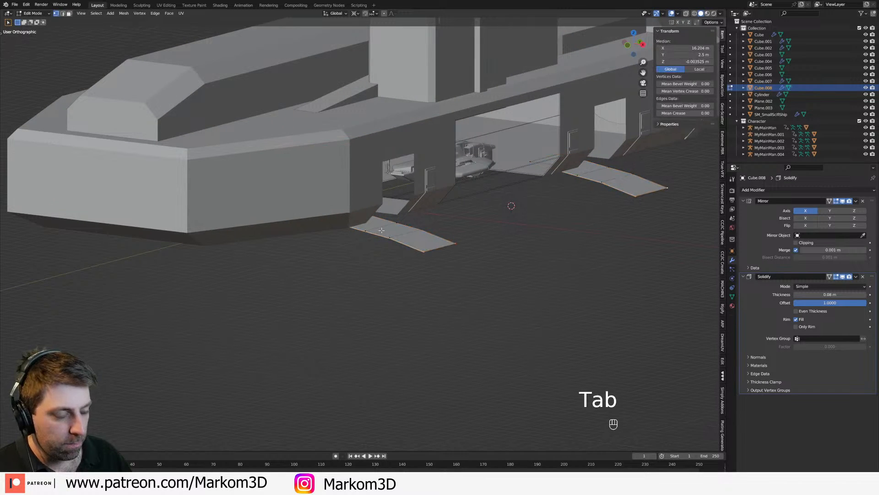
key("KP_3")
key("KP_1")
scroll(382, 230, "up", 1)
left_click(379, 227)
key("Tab")
left_click(374, 205)
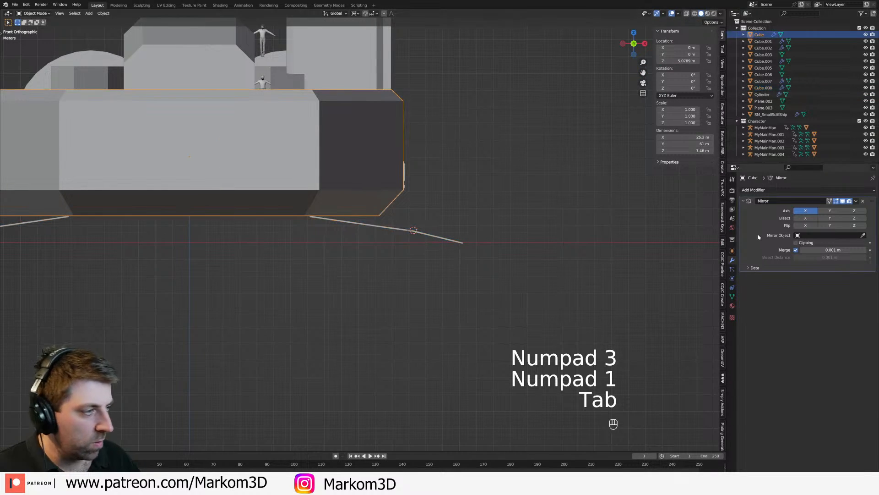
left_click(733, 296)
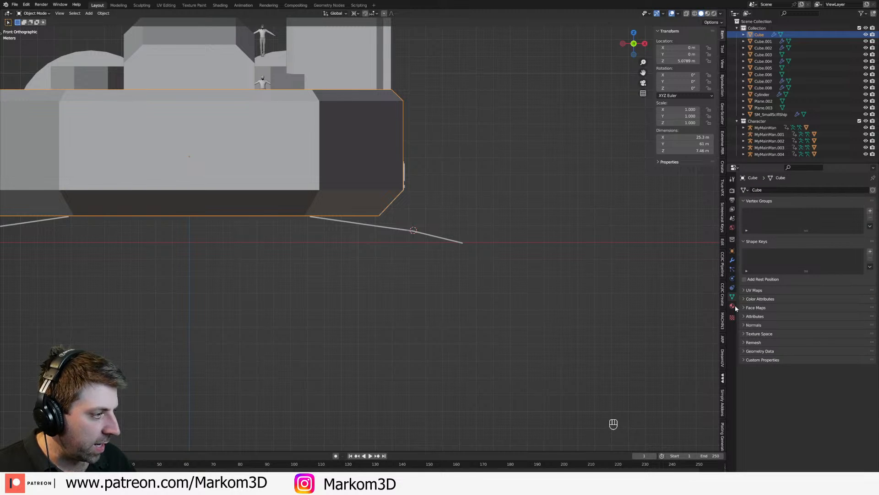
left_click(441, 238)
left_click(870, 251)
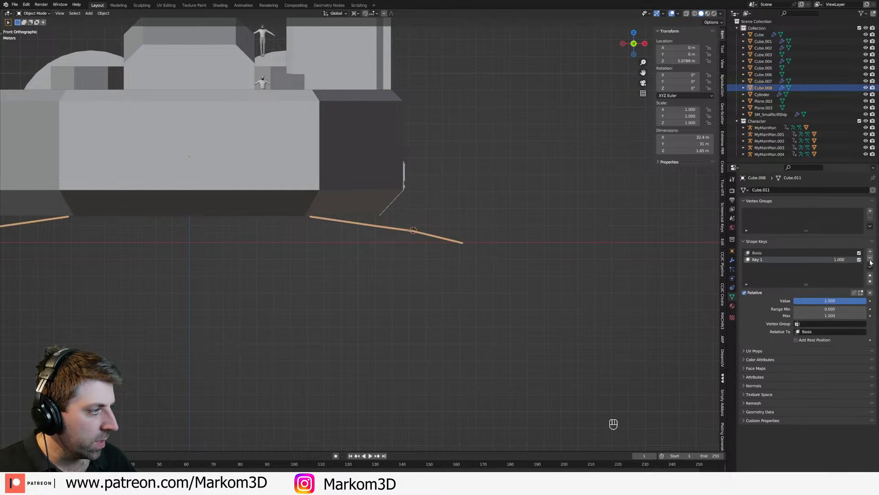
Step: In front wireframe view, select the fold vertices between the floor and sloped panels and snap the 3D cursor to them
key("Tab")
scroll(369, 218, "up", 2)
key("z")
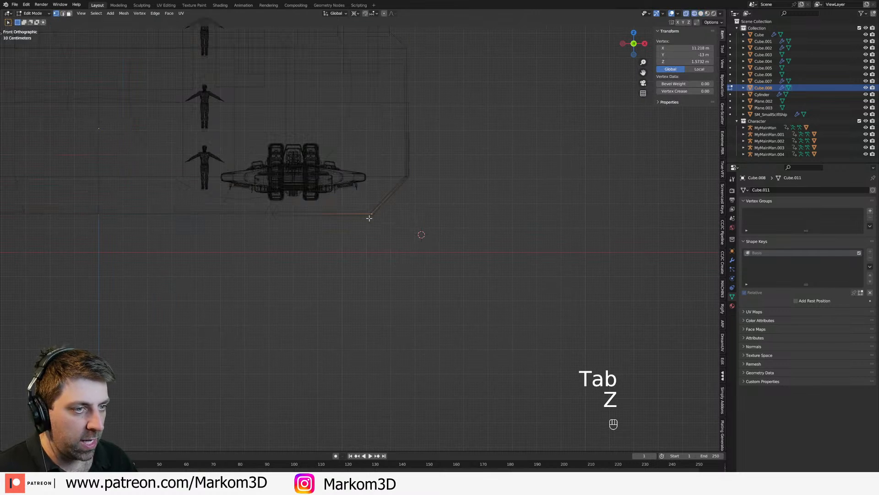
key("c")
right_click(377, 223)
key("c")
left_click_drag(376, 221, 418, 196)
right_click(419, 233)
key("shift+s")
left_click(419, 271)
Step: Select the sloped and wall panels' vertices, add a new shape key after Basis, and reopen the mesh for editing
left_click(412, 136)
key("c")
left_click_drag(417, 127, 422, 192)
right_click(422, 192)
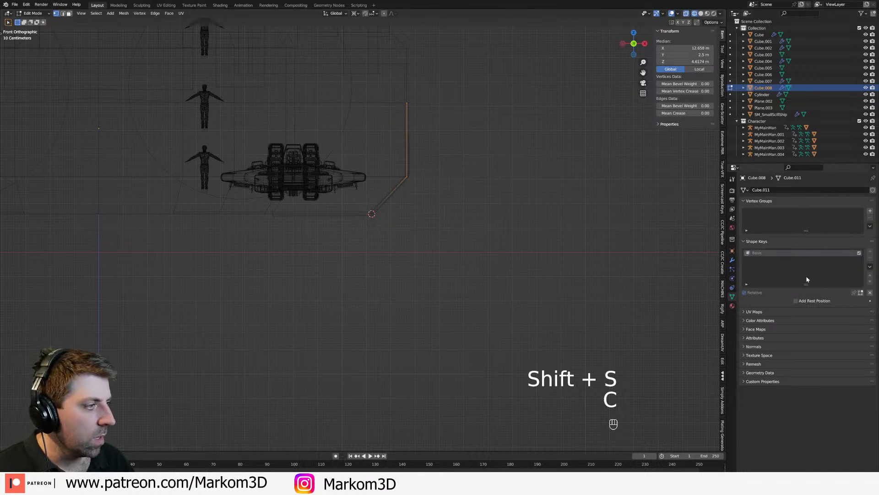
key("Tab")
left_click(870, 251)
key("Tab")
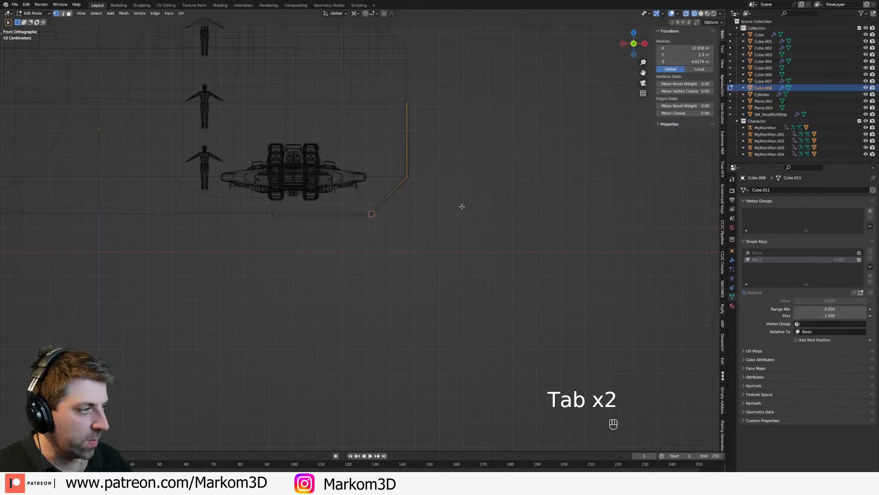
Step: Rotate the sloped and wall panels outward about 62° around the floor fold, and snap the 3D cursor to the fold between them
key("r")
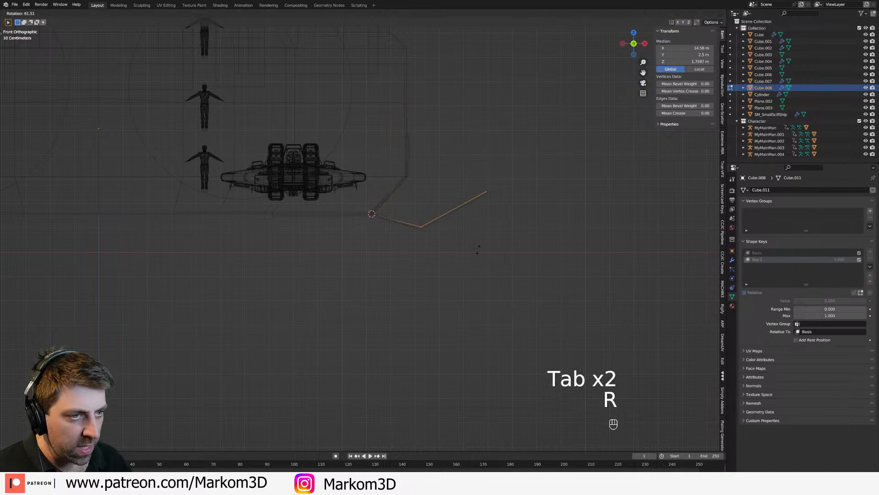
left_click(484, 250)
left_click(428, 228)
left_click(418, 225, "shift")
key("c")
left_click(420, 227)
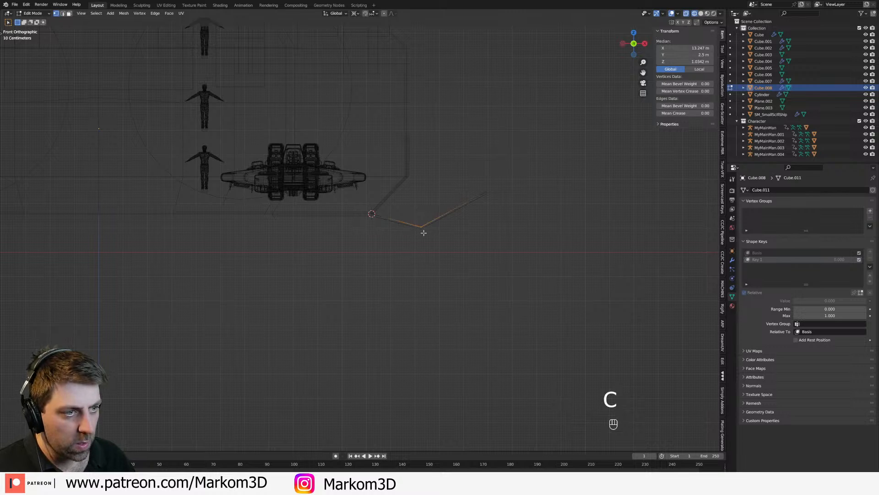
key("shift+s")
left_click(493, 197)
Step: Select the ramp doors' outer wall vertices and rotate them down about 46° around the 3D cursor to extend the ramp
key("c")
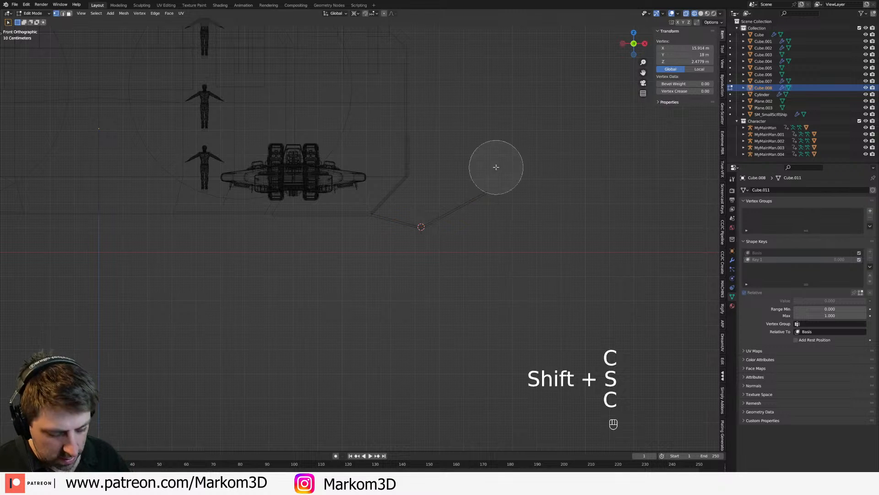
left_click_drag(494, 168, 491, 229)
right_click(551, 227)
key("r")
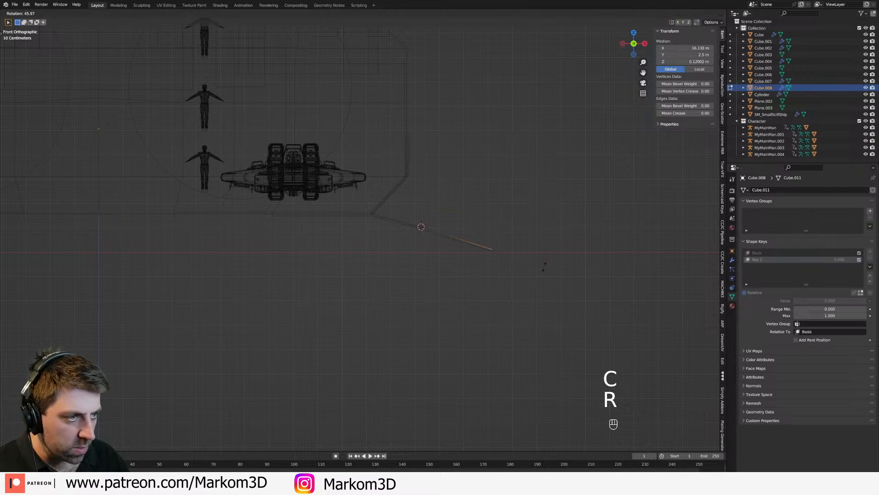
left_click(522, 243)
Step: Return to object mode in solid shading and set the ramp doors' new shape key value to 1.000
scroll(522, 243, "down", 3)
key("z")
left_click(562, 246)
middle_click_drag(564, 246, 506, 253)
key("Tab")
left_click_drag(833, 260, 861, 261)
middle_click_drag(591, 270, 489, 266)
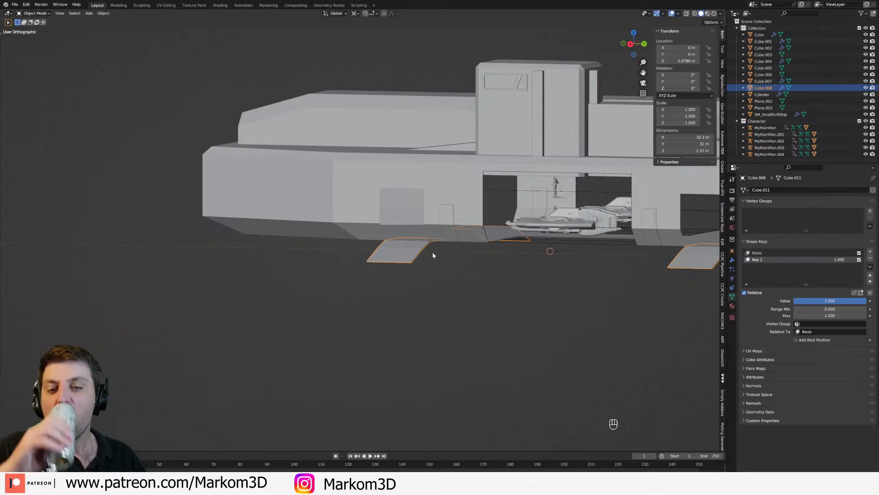
middle_click_drag(314, 222, 353, 210)
scroll(366, 297, "up", 3)
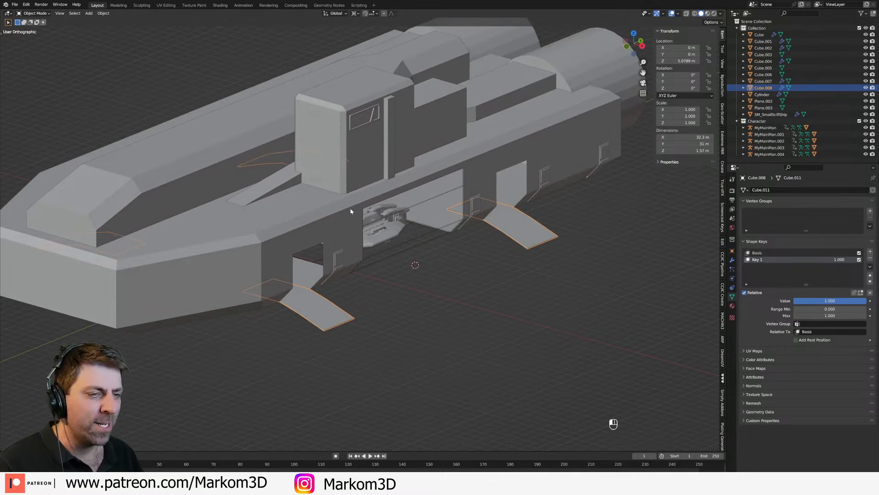
Step: Examine the main hull's walls around the ramp openings in solid and wireframe shading
left_click(351, 212)
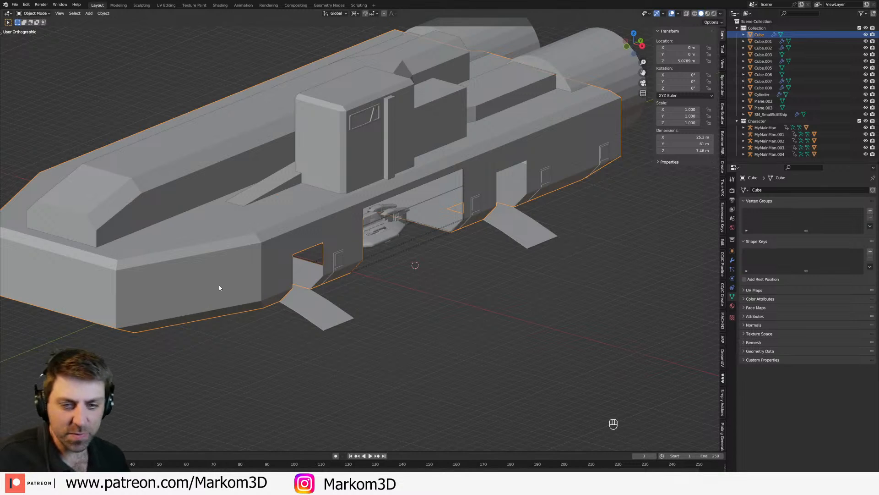
middle_click_drag(293, 316, 265, 309)
scroll(386, 304, "up", 2)
mouse_move(348, 296)
middle_mouse_down()
mouse_move(286, 274)
mouse_move(374, 330)
mouse_move(392, 317)
mouse_move(401, 256)
mouse_move(378, 287)
middle_mouse_up()
key("z")
left_click(348, 324)
left_click(384, 320)
key("z")
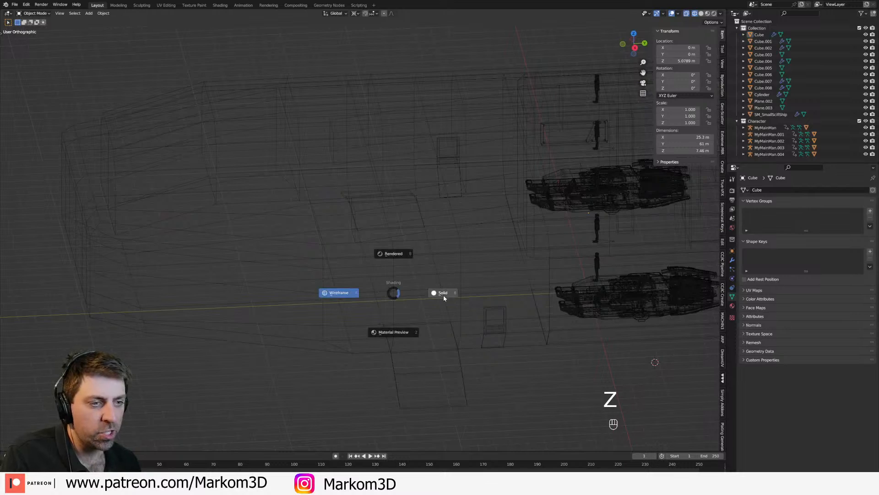
left_click(443, 296)
left_click(419, 300)
mouse_move(427, 300)
middle_mouse_down()
mouse_move(403, 272)
mouse_move(377, 264)
middle_mouse_up()
mouse_move(377, 263)
middle_mouse_down("shift")
mouse_move(430, 294)
mouse_move(318, 253)
middle_mouse_up("shift")
middle_click_drag(423, 275, 454, 310)
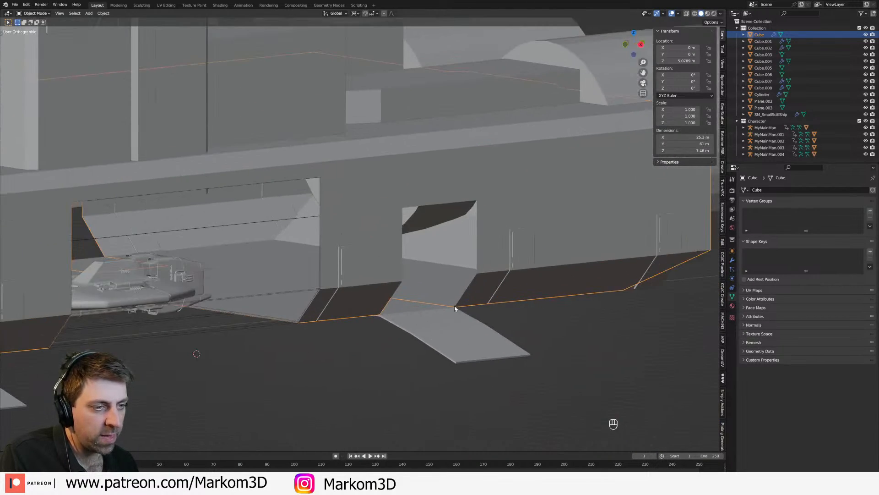
middle_click_drag(518, 199, 423, 311)
scroll(423, 299, "down", 2)
key("z")
middle_click_drag(494, 255, 465, 290, "shift")
key("Tab")
middle_click_drag(293, 287, 494, 262, "shift")
middle_click_drag(583, 261, 406, 271, "shift")
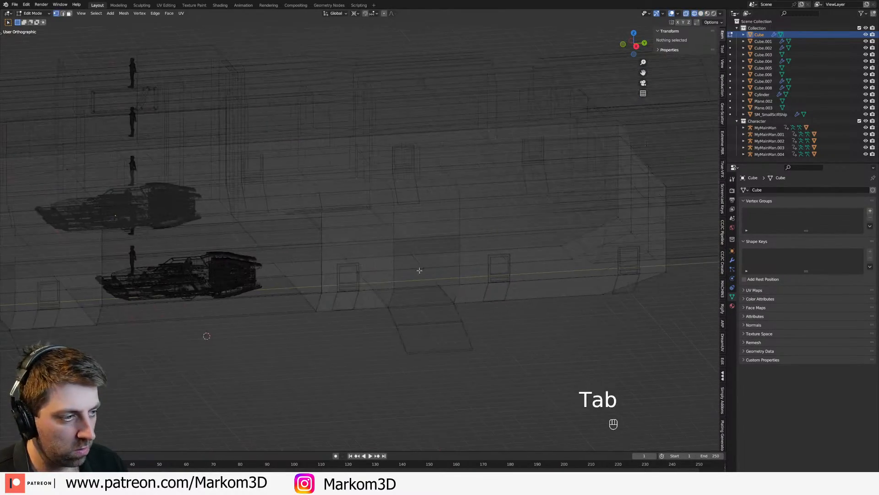
Step: Add a Solidify modifier to the main hull in object mode and set its thickness to 0.1 m
key("Tab")
left_click(467, 272)
left_click(460, 269)
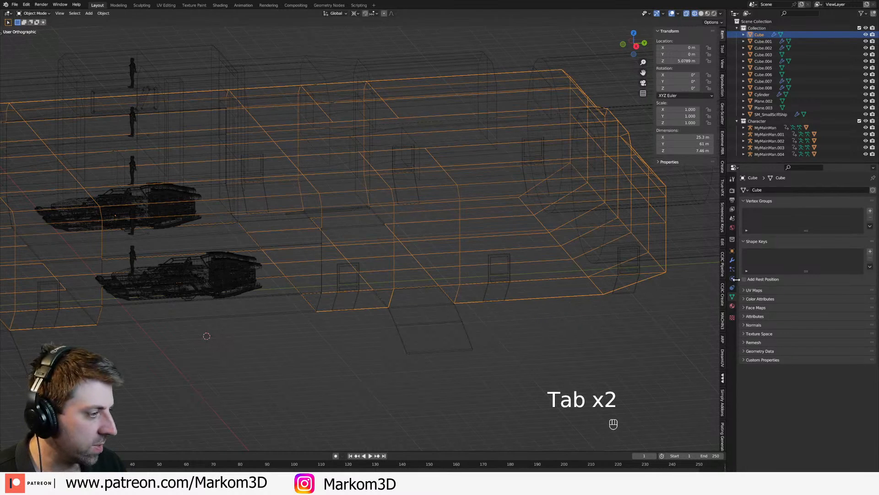
left_click(732, 261)
left_click(787, 190)
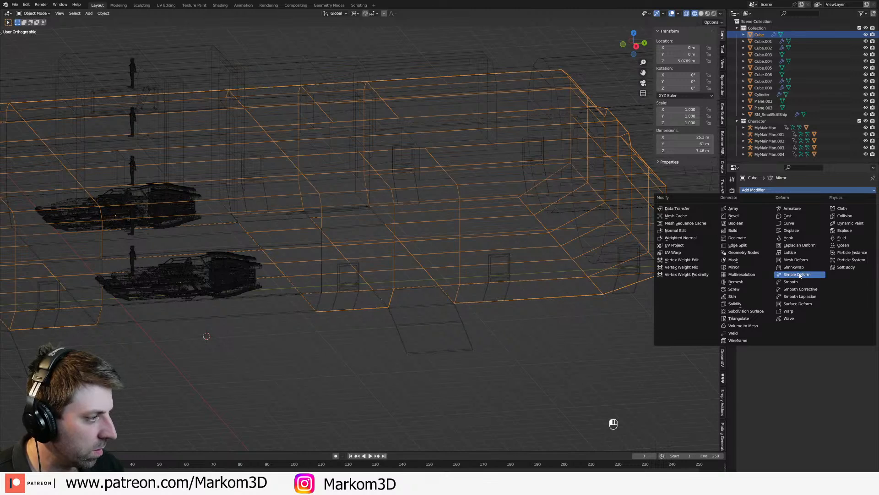
left_click(736, 304)
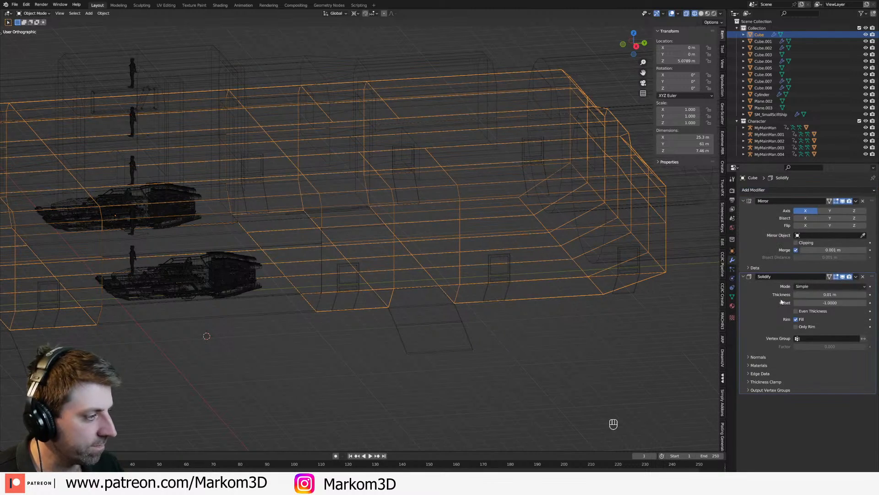
left_click_drag(865, 297, 877, 297)
Step: Inspect the thickened hull, its side openings and the bow from several sides in solid shading
key("z")
left_click(522, 336)
scroll(481, 328, "down", 2)
middle_click_drag(419, 323, 468, 316)
middle_click_drag(376, 337, 476, 306, "shift")
middle_click_drag(488, 307, 457, 310)
middle_click_drag(562, 243, 436, 259, "shift")
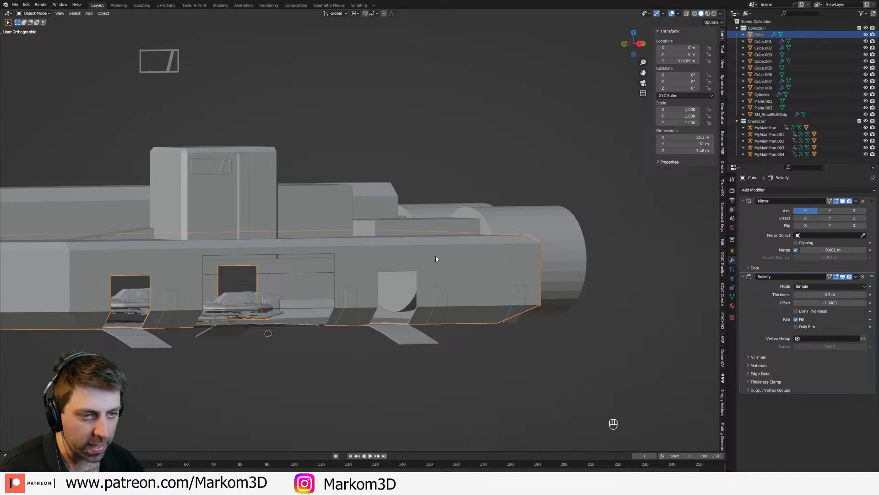
middle_click_drag(265, 306, 361, 327, "shift")
left_click(278, 249)
middle_click_drag(278, 249, 317, 257)
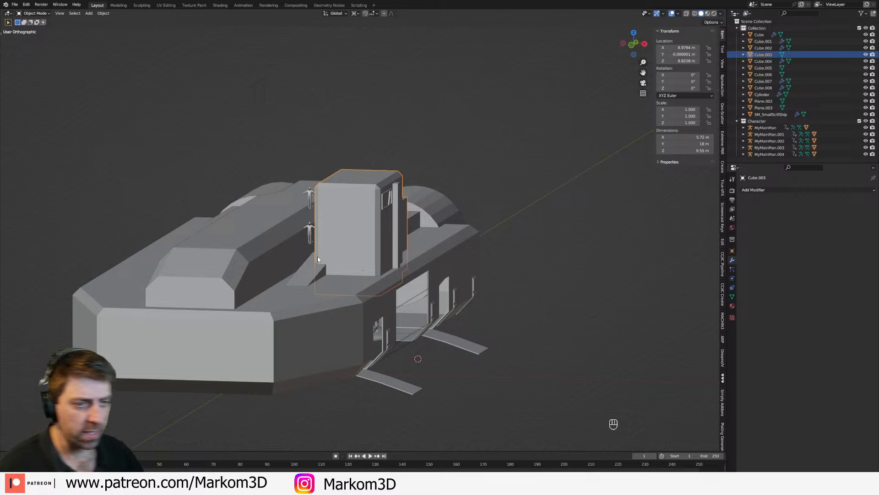
middle_click_drag(265, 269, 403, 277, "shift")
middle_click_drag(403, 278, 438, 290)
left_click(330, 296)
middle_click_drag(330, 298, 415, 304)
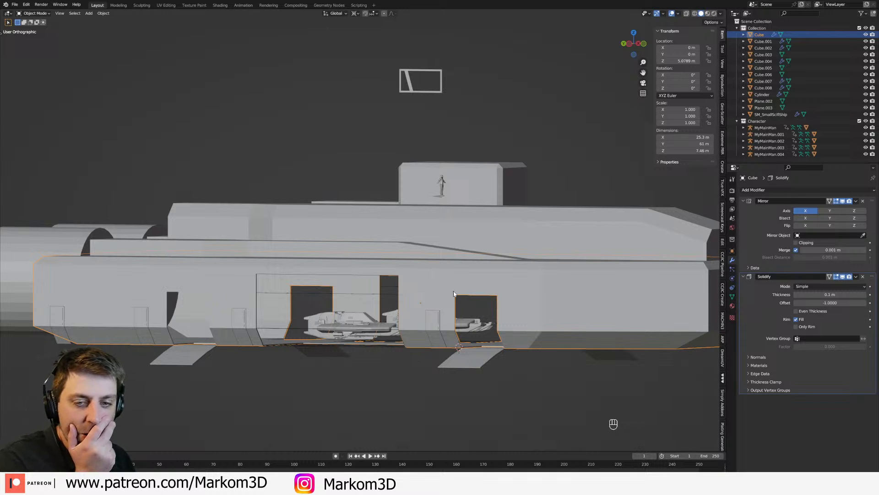
middle_click_drag(469, 291, 397, 320)
middle_click_drag(286, 310, 520, 300, "shift")
middle_click_drag(313, 263, 510, 278)
Step: Open the main hull for editing and select the central faces of the bow and its sloped underside
key("Tab")
key("3")
left_click(548, 254, "shift")
left_click(578, 252, "shift")
left_click(580, 278, "shift")
left_click(545, 281, "shift")
middle_click_drag(571, 317, 525, 213)
left_click(486, 256, "shift")
left_click(515, 257, "shift")
Step: Select the vertical line of vertices bordering the bow's central faces down to the underside, and switch to front view
key("1")
left_click(526, 212)
key("2")
left_click(532, 324, "alt")
key("1")
left_click(528, 154, "shift")
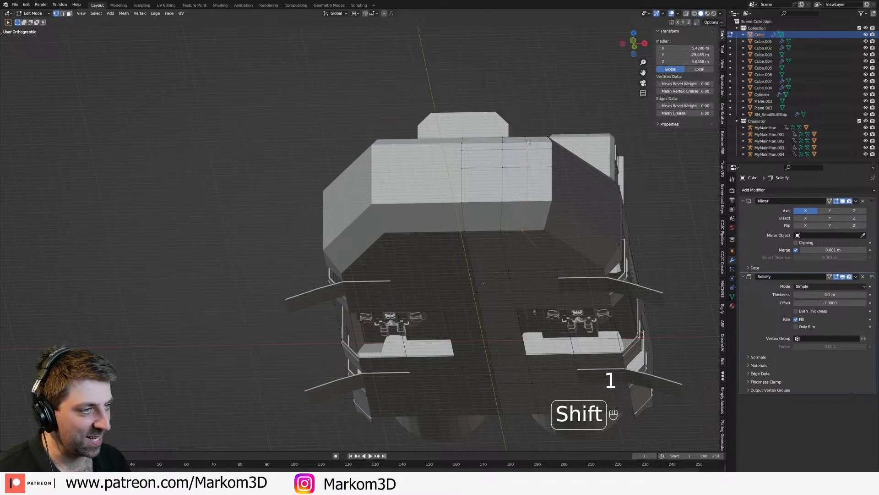
key("KP_3")
key("KP_1")
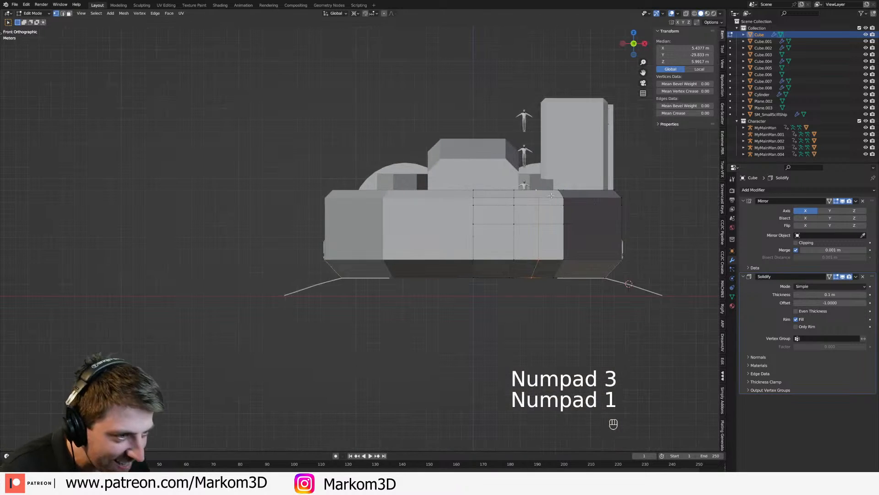
key("s")
right_click(552, 196)
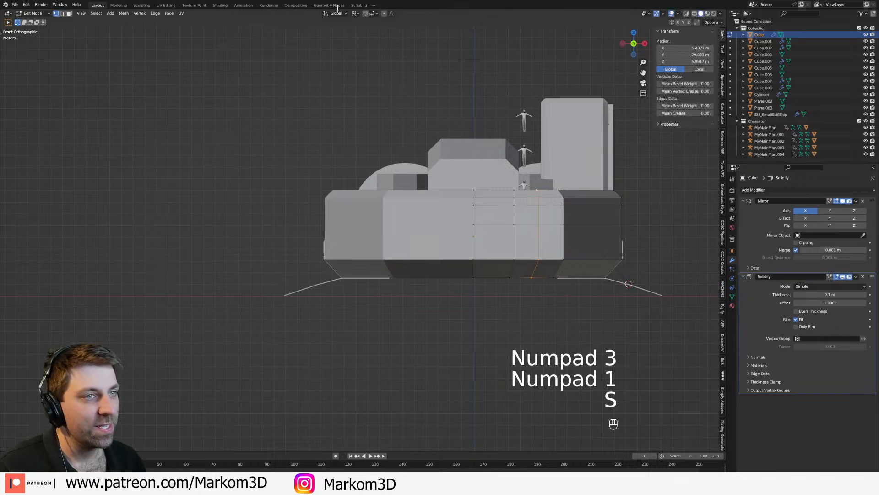
Step: Flatten the vertex line by scaling it to 0 along X about its median point, and move it outward to about X 6 m
left_click(355, 13)
left_click(370, 43)
key("s")
key("x")
key("0")
key("Return")
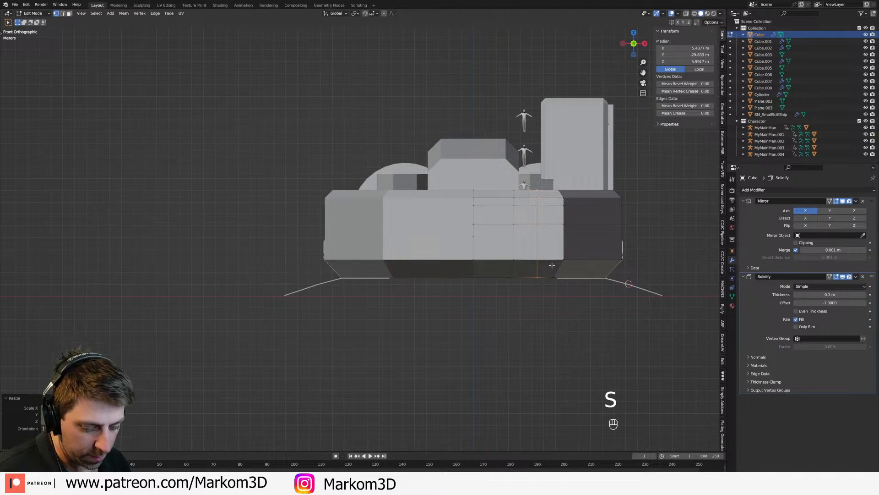
key("g")
key("x")
left_click(545, 253)
Step: Separate the six central bow faces, including the two sloped underside ones, into their own door object and select it
key("3")
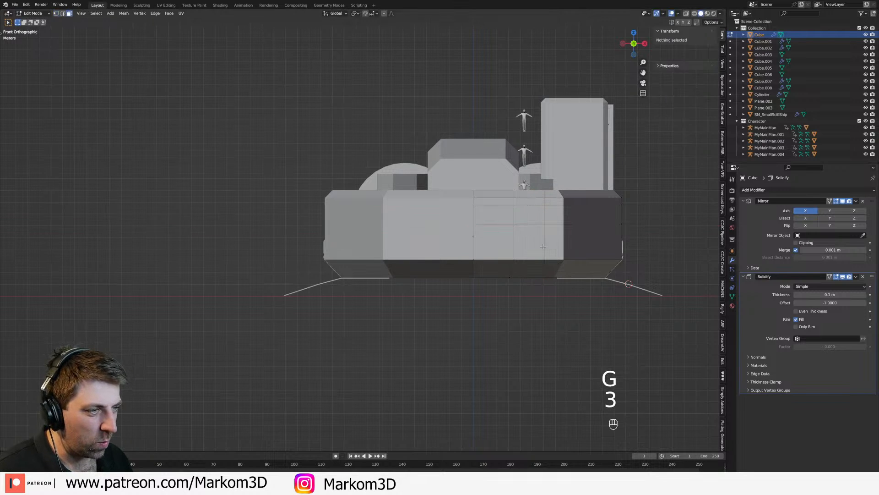
left_click(529, 215)
left_click(498, 215, "shift")
left_click(498, 241, "shift")
left_click(527, 242, "shift")
left_click(526, 268, "shift")
left_click(502, 268, "shift")
middle_click_drag(529, 292, 508, 242)
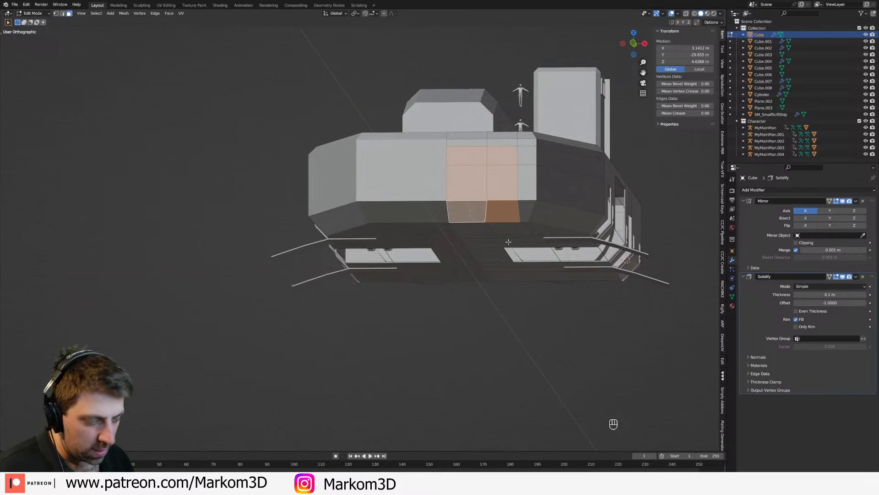
key("p")
left_click(509, 242)
key("Tab")
left_click(483, 222)
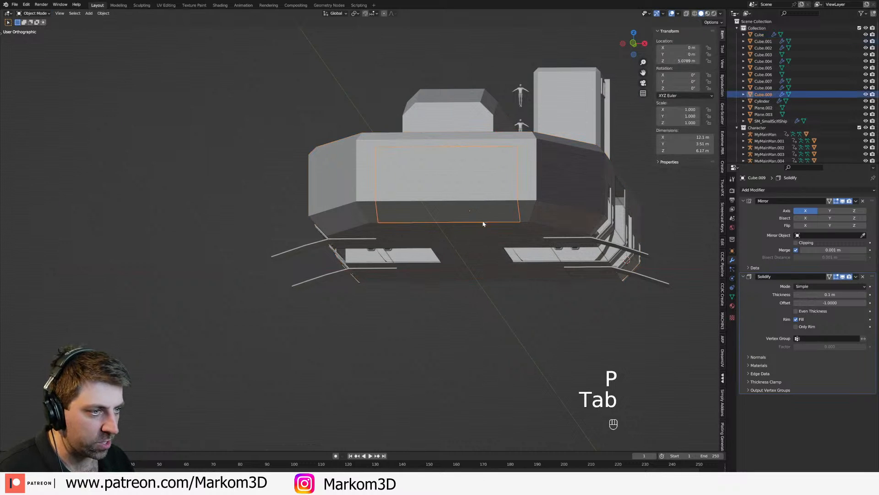
Step: Open the bow door for editing and snap the 3D cursor to its bottom hinge edge at the underside
key("Tab")
key("2")
left_click(485, 223)
key("shift+s")
left_click(523, 263)
Step: In right wireframe view, select the whole bow door mesh, add a Basis and a second shape key, and reopen it for editing
key("KP_3")
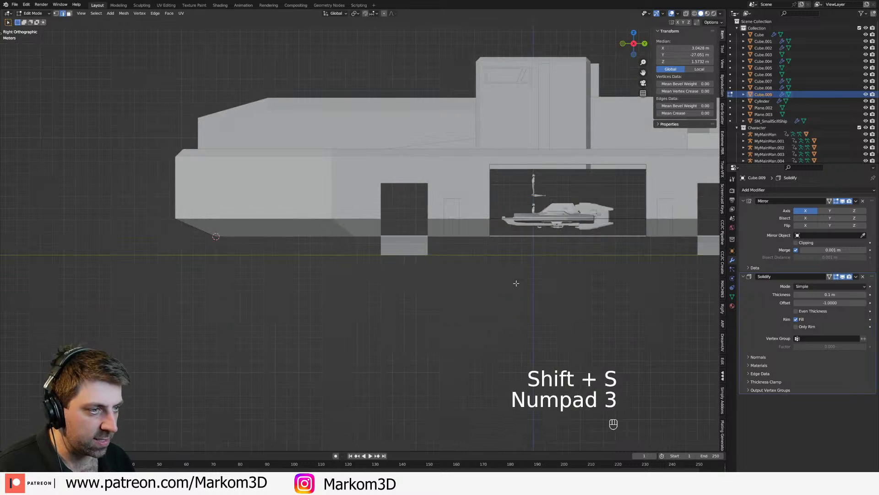
middle_click_drag(203, 241, 370, 244, "shift")
scroll(380, 247, "up", 3)
key("z")
left_click(329, 247)
key("a")
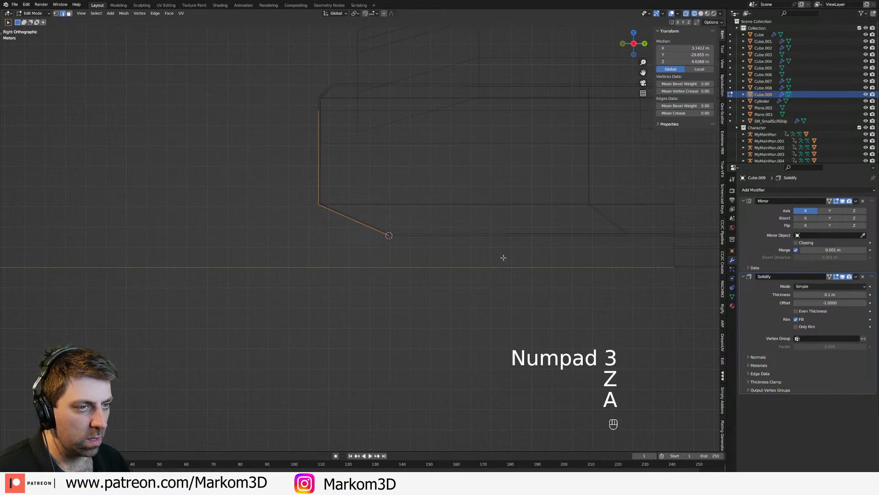
key("Tab")
left_click(732, 296)
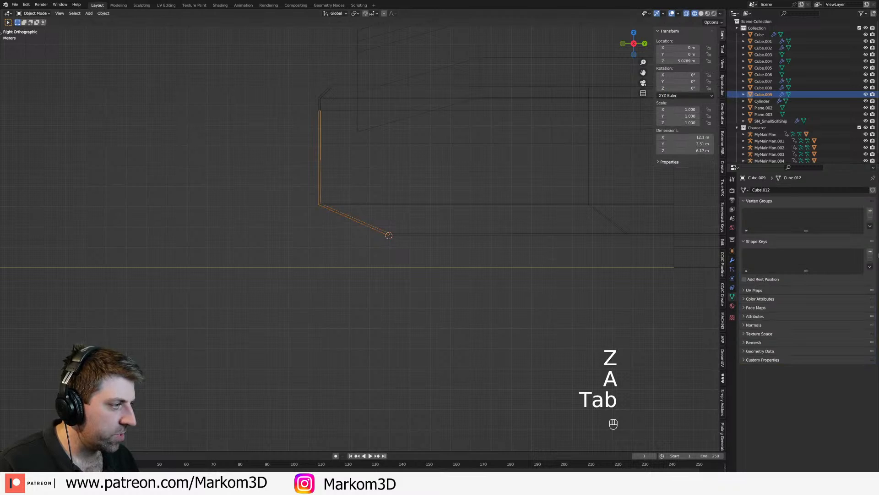
left_click(871, 252)
left_click(871, 252)
key("Tab")
Step: Set the pivot point to the 3D cursor and rotate the whole bow door outward by about -34° around its hinge
middle_click_drag(377, 249, 458, 269, "shift")
scroll(442, 252, "up", 1)
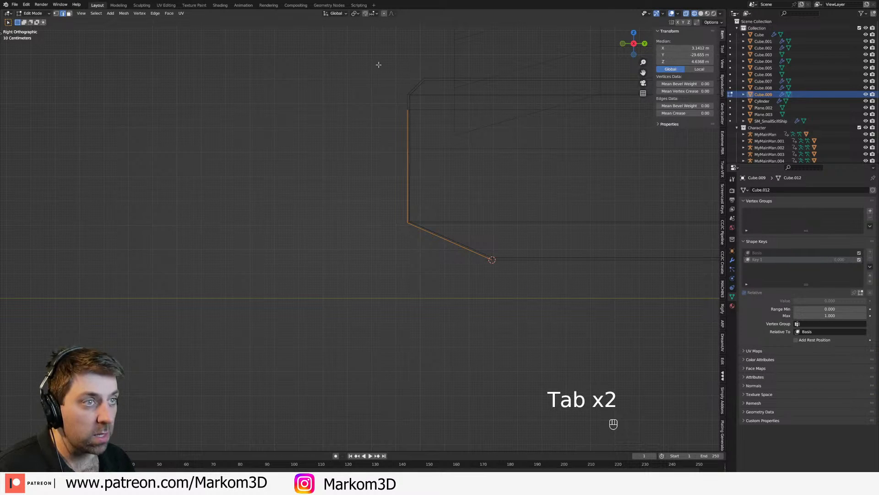
left_click(356, 14)
left_click(368, 28)
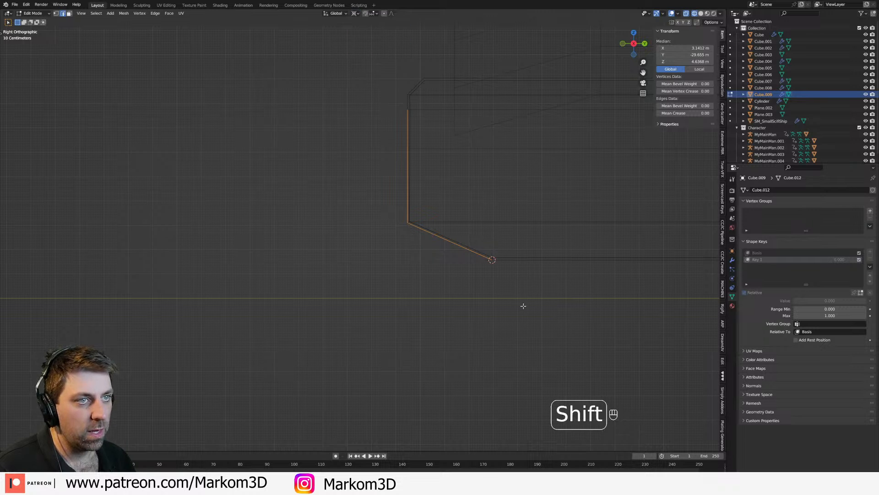
middle_click_drag(507, 286, 517, 256, "shift")
key("r")
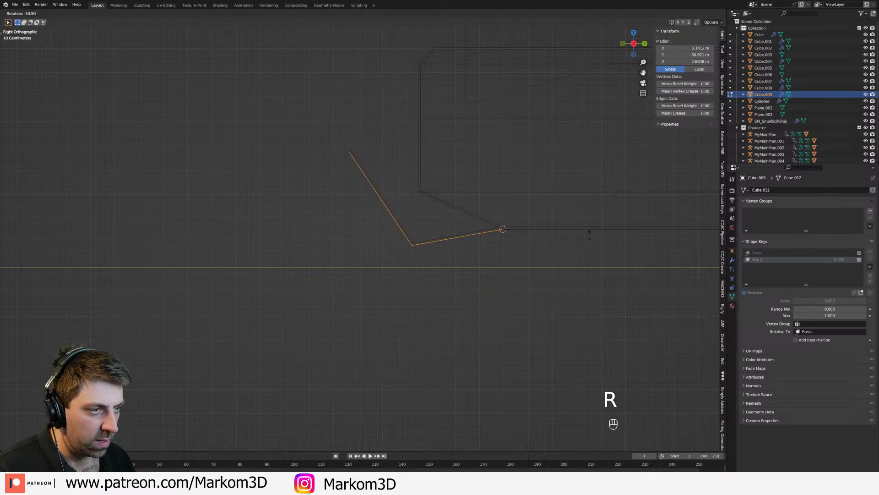
left_click(590, 234)
Step: Try to snap the 3D cursor to the fold between the bow door's sloped and front panels
middle_click_drag(362, 238, 473, 242, "shift")
left_click(496, 228)
key("grave")
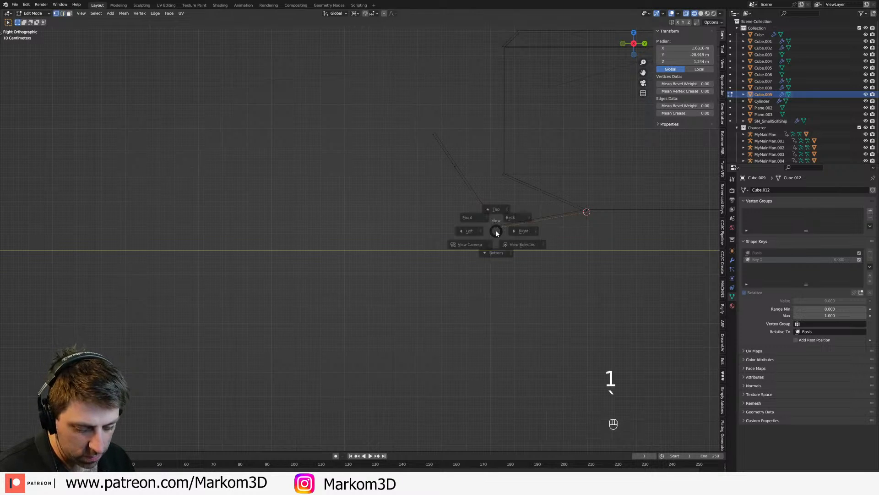
key("1")
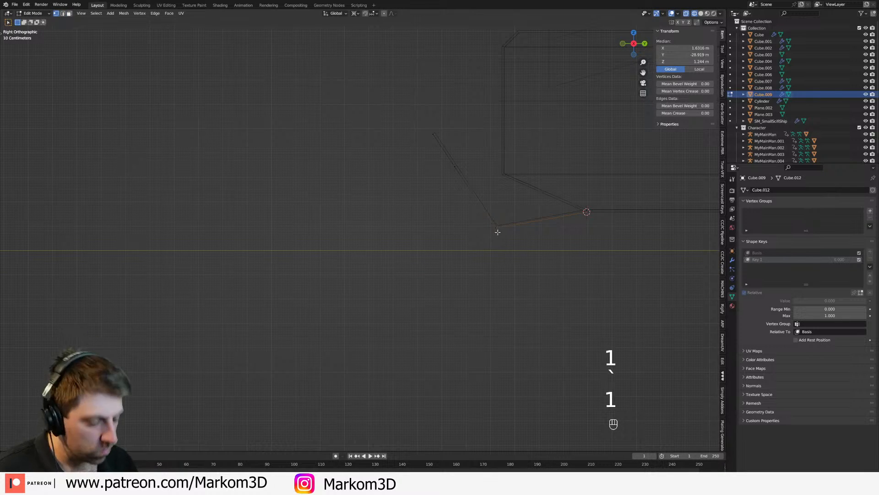
key("c")
left_click(496, 233)
right_click(495, 233)
key("shift+s")
left_click(514, 275)
Step: Select all vertices along the bow door's fold and snap the 3D cursor to them
left_click(500, 230)
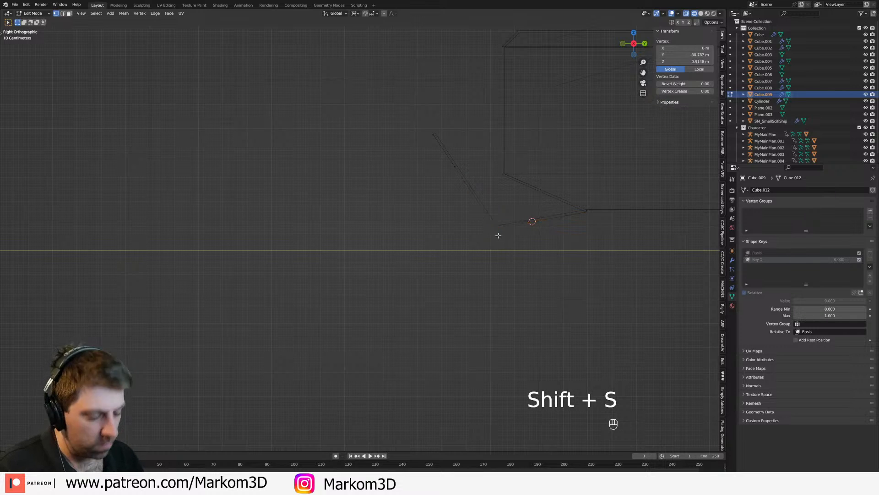
key("c")
left_click(498, 241)
right_click(499, 241)
key("shift+d")
key("ctrl+z")
key("shift+s")
left_click(495, 303)
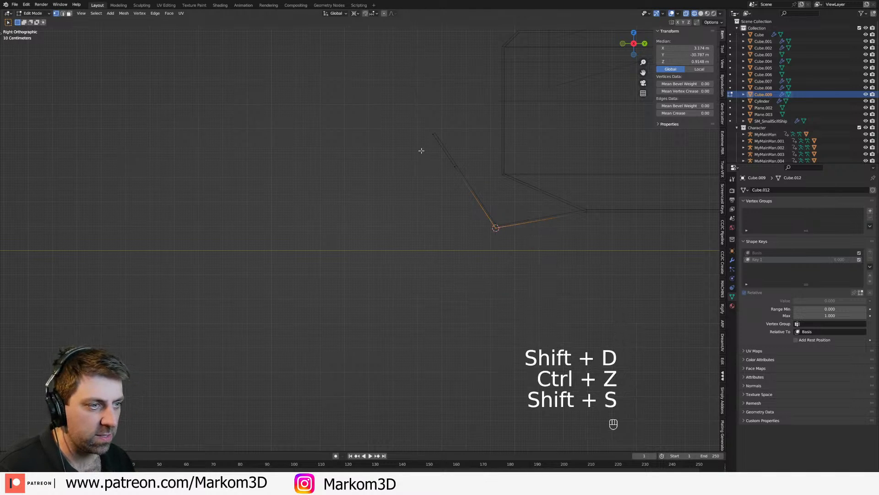
Step: Select the bow door's front panel vertices and rotate them by about -67° around the fold into line with the sloped panel
left_click(438, 133)
key("c")
left_click_drag(424, 127, 455, 173)
right_click(455, 173)
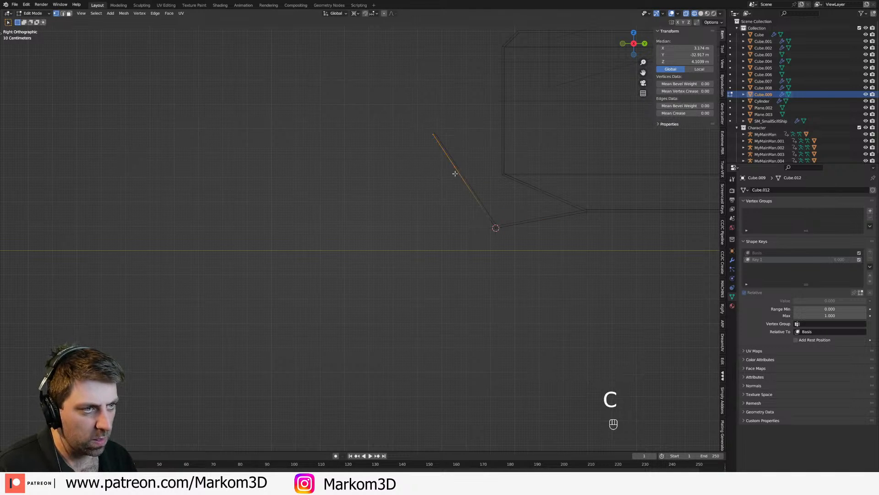
key("e")
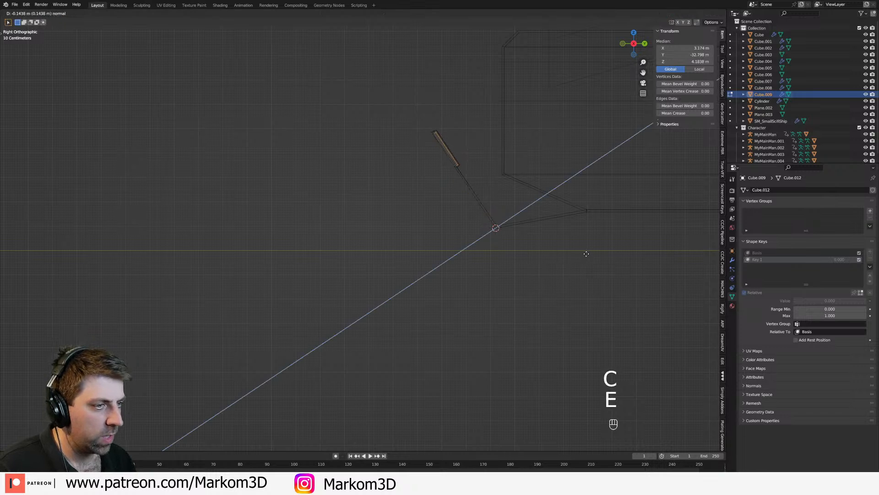
key("ctrl+z")
key("r")
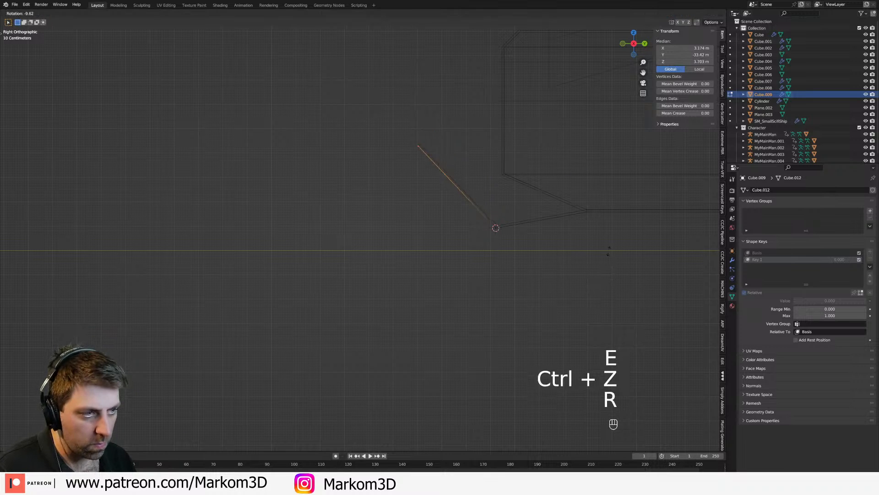
left_click(558, 165)
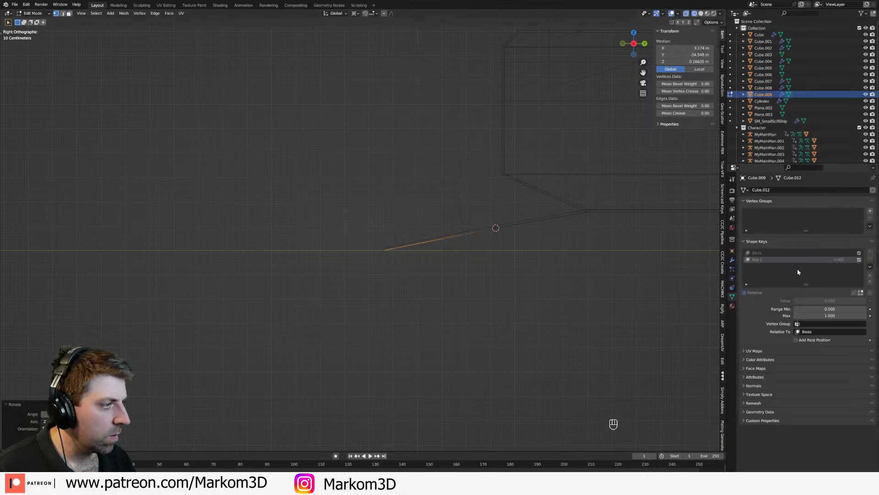
Step: Leave mesh editing, return to solid shading, and set the bow door's Key 1 shape key value to 1.000
key("Tab")
middle_click_drag(471, 261, 501, 267)
key("z")
left_click(549, 267)
middle_click_drag(598, 278, 465, 277, "shift")
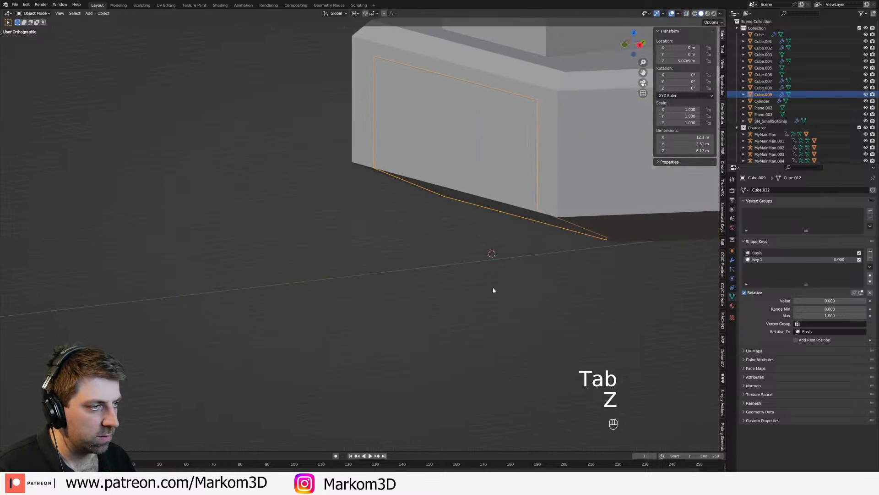
left_click_drag(837, 260, 876, 260)
middle_click_drag(478, 277, 477, 330)
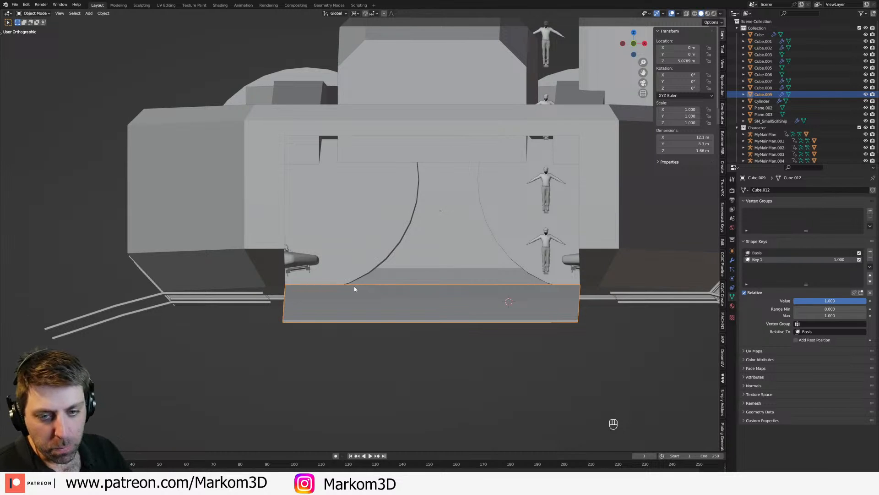
Step: Examine the unfolded bow ramp and the side ramps from several angles around the hull
middle_click_drag(401, 279, 297, 222)
middle_click_drag(485, 233, 387, 312)
left_click(430, 313)
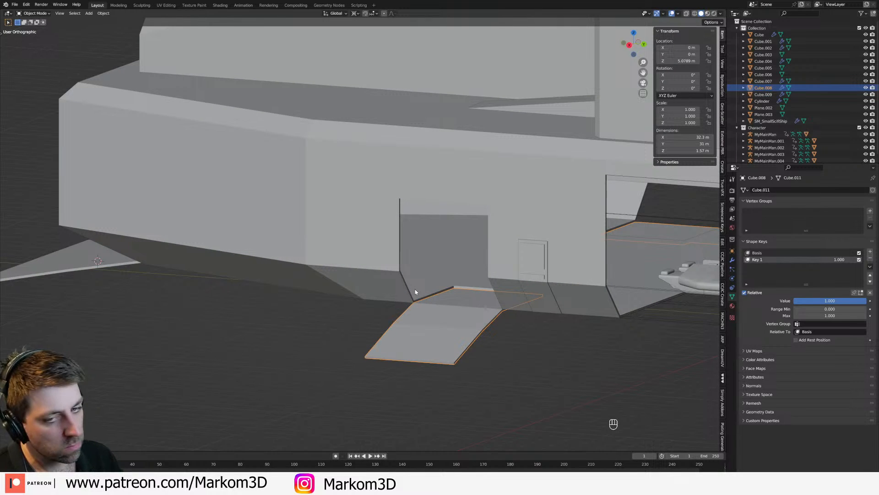
middle_click_drag(400, 294, 471, 216)
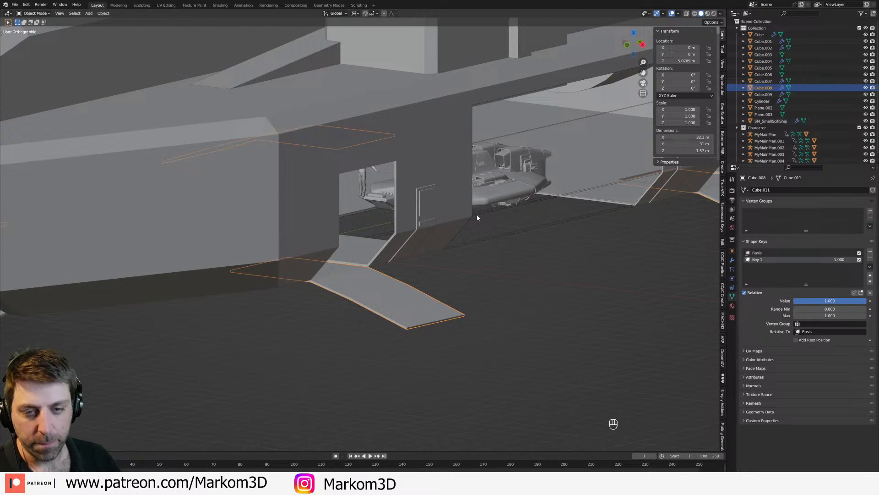
middle_click_drag(479, 217, 412, 210)
middle_click_drag(412, 211, 393, 191)
scroll(444, 219, "down", 3)
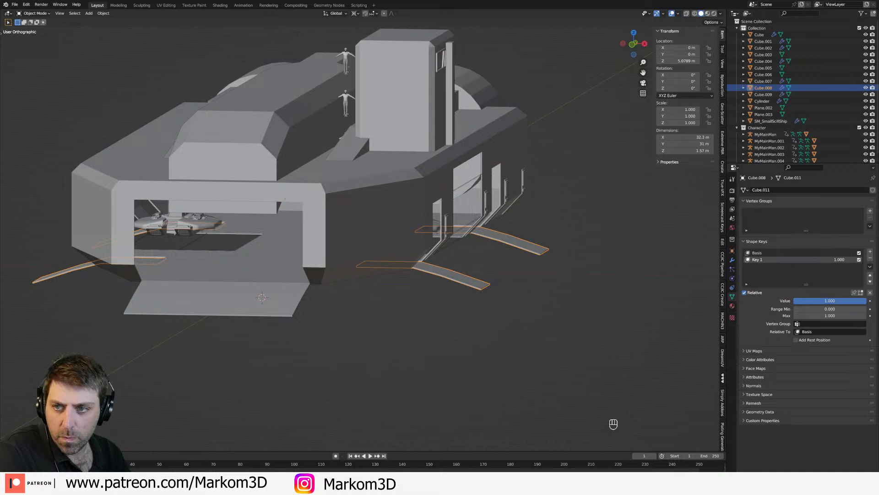
Step: Edit the upper hull block and move its lower front edge vertically along Z to clear the bow opening
middle_click_drag(422, 258, 314, 243)
left_click(317, 203)
left_click(316, 203)
middle_click_drag(317, 203, 306, 176)
key("Tab")
scroll(305, 175, "up", 2)
key("2")
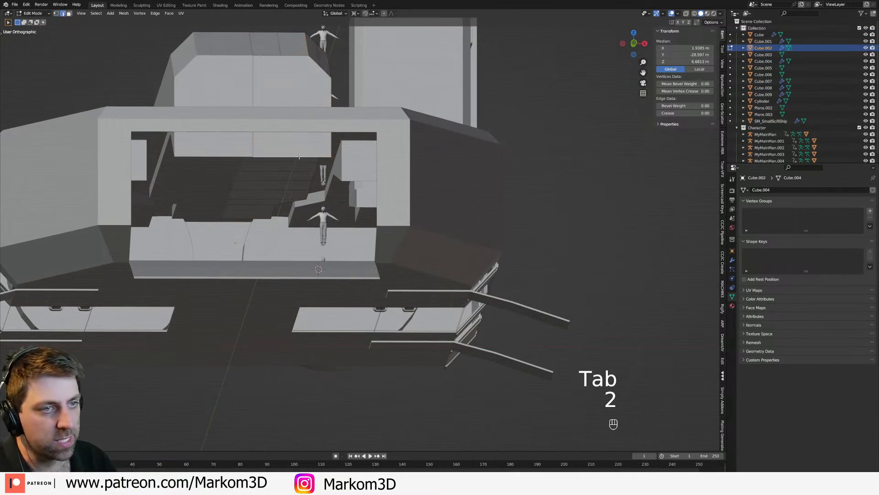
key("g")
left_click(292, 122)
key("g")
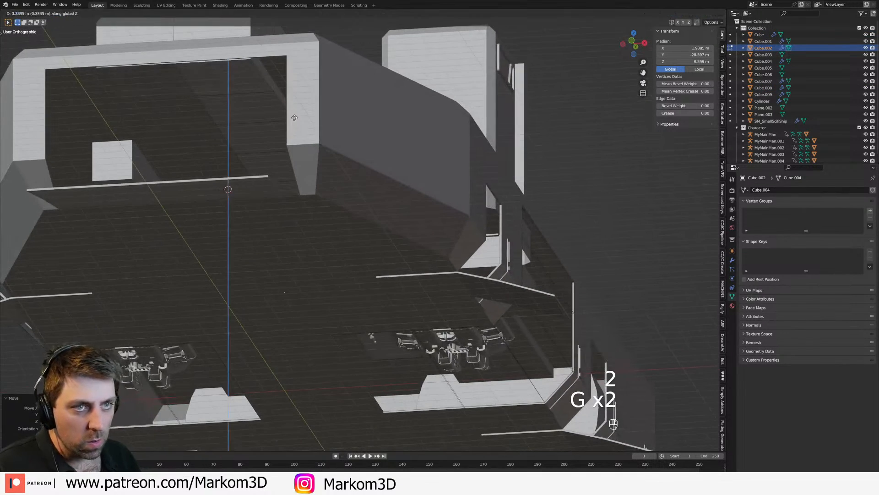
left_click(295, 117)
scroll(293, 122, "down", 2)
key("Tab")
Step: Examine the ship's side bay, ramps and small side doors from the side and front
middle_click_drag(340, 120, 468, 180)
middle_click_drag(309, 216, 455, 169)
scroll(359, 202, "down", 2)
middle_click_drag(542, 179, 426, 260)
left_click(383, 214)
mouse_move(449, 231)
middle_mouse_down()
mouse_move(432, 216)
mouse_move(439, 233)
middle_mouse_up()
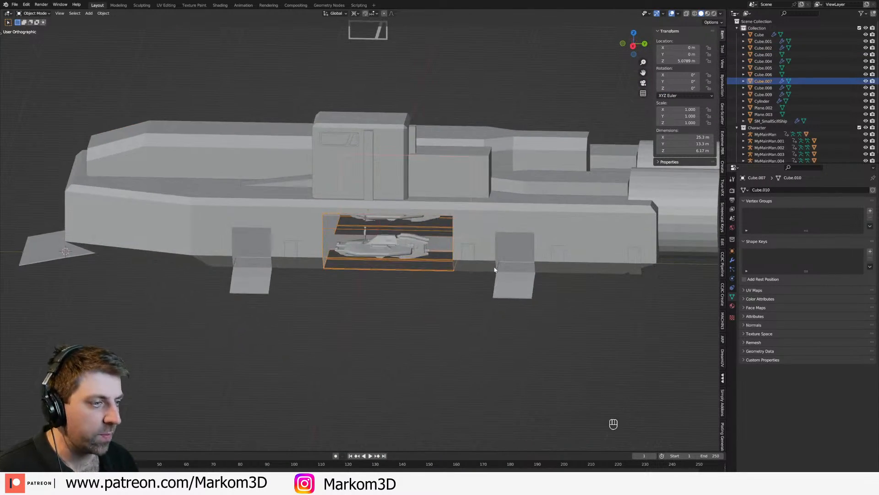
left_click(524, 273)
left_click(469, 271)
middle_click_drag(469, 272, 435, 238)
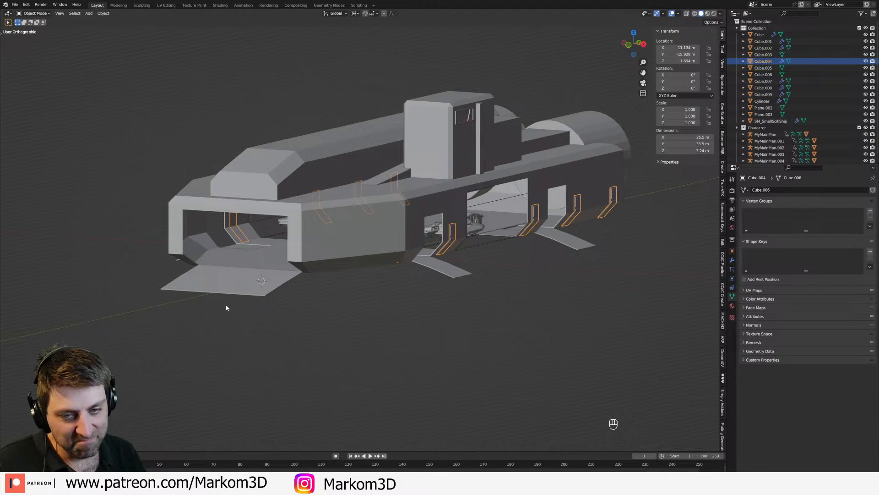
middle_click_drag(172, 357, 1, 315)
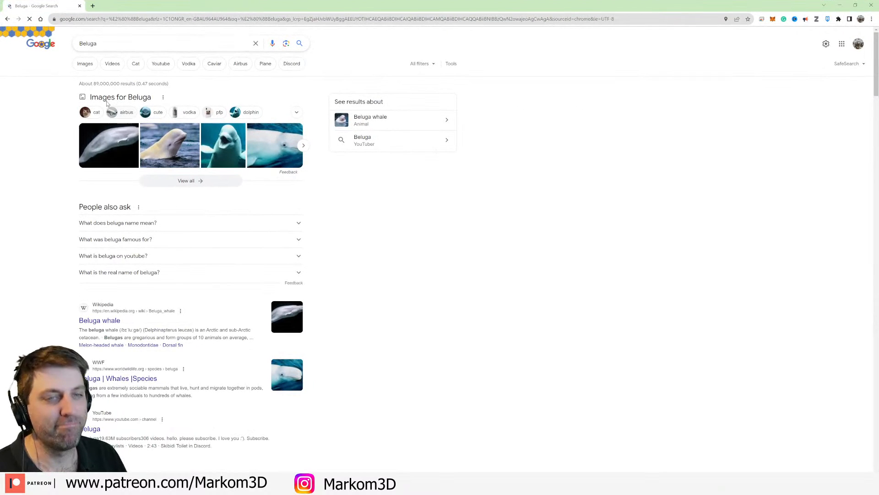
Step: In the web browser, narrow the Beluga image results to Airbus and enlarge pictures of the aircraft's opened cargo nose
left_click(90, 68)
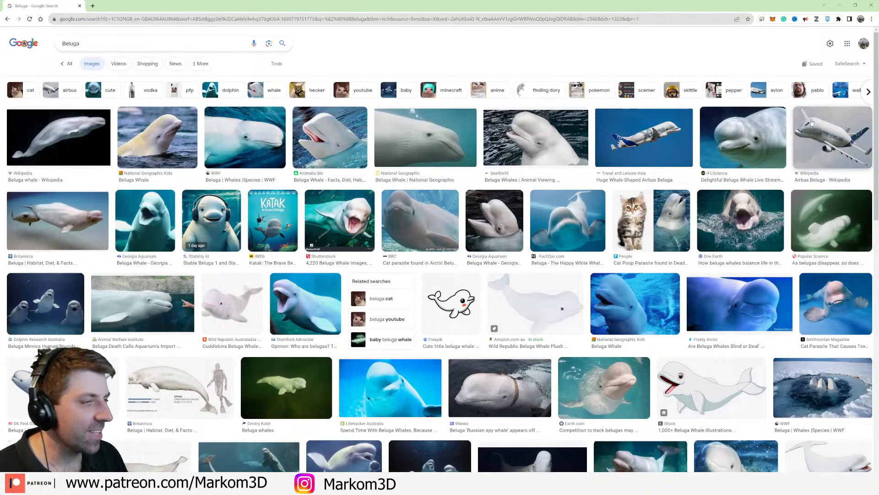
left_click(66, 90)
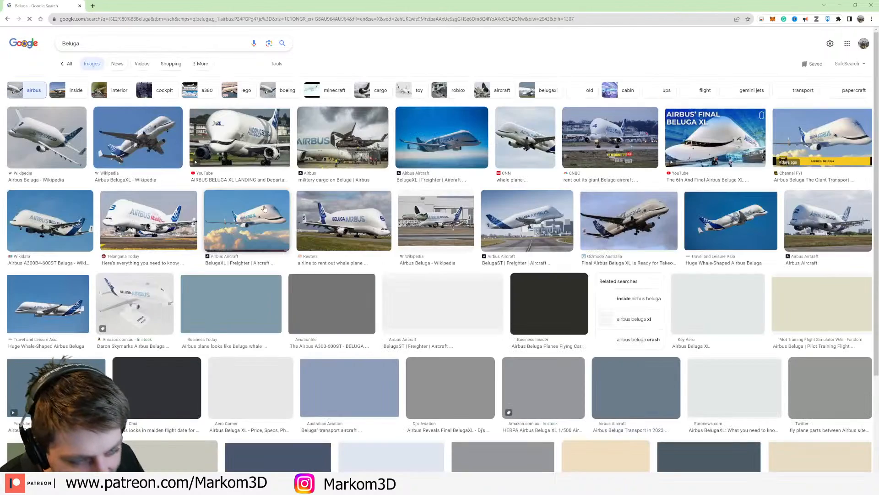
scroll(360, 249, "down", 5)
scroll(365, 242, "down", 4)
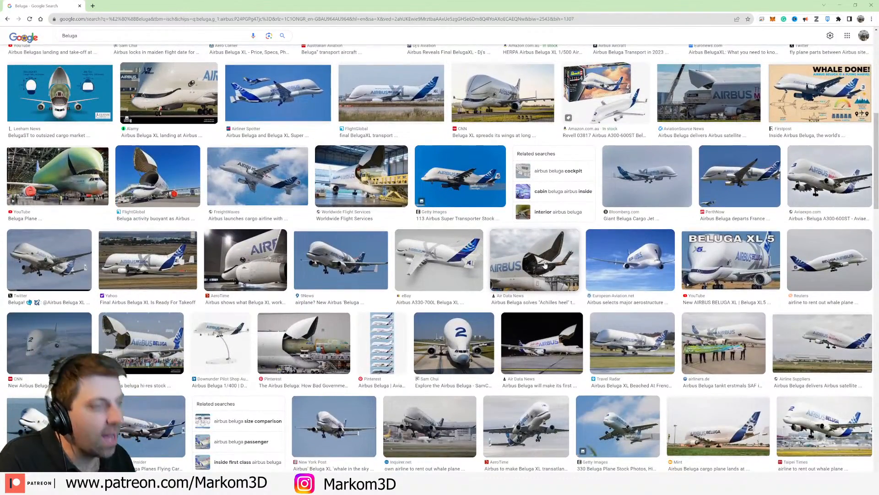
left_click(545, 264)
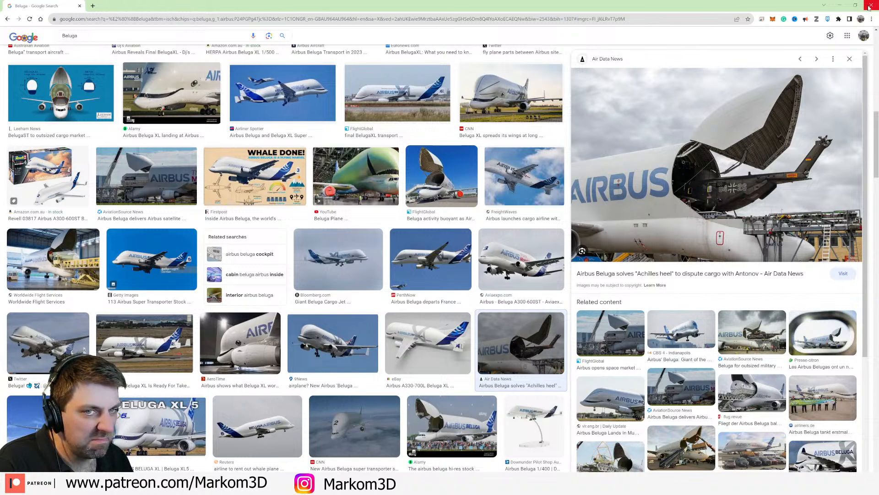
left_click(78, 84)
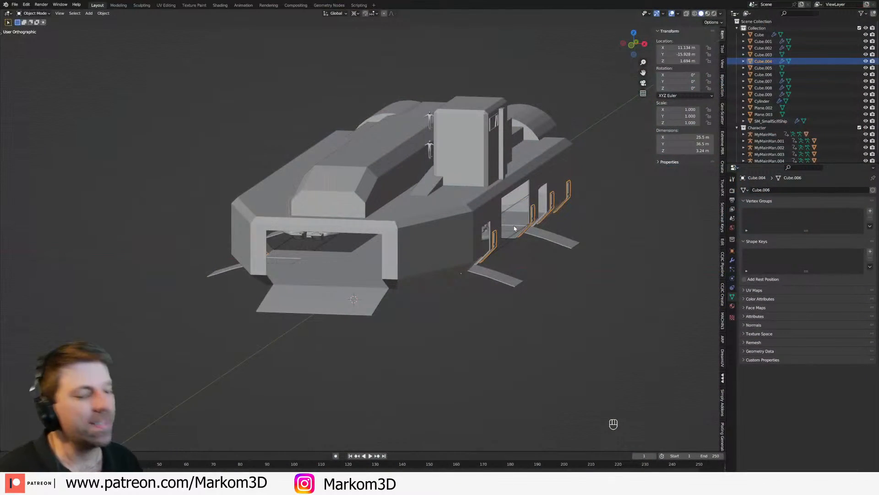
Step: Return to Blender and examine the tower and its place on the hull from several angles
middle_click_drag(514, 229, 456, 247)
middle_click_drag(431, 238, 458, 231)
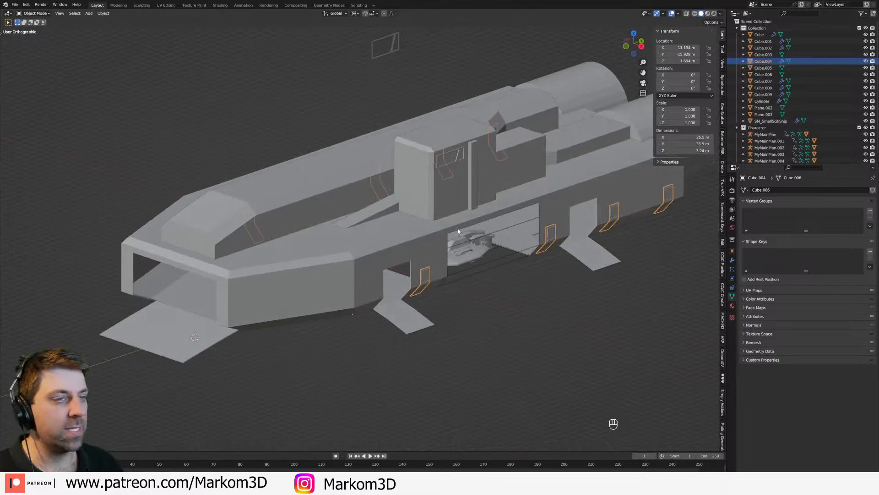
left_click(441, 186)
middle_click_drag(440, 187, 366, 236, "shift")
middle_click_drag(360, 242, 336, 183)
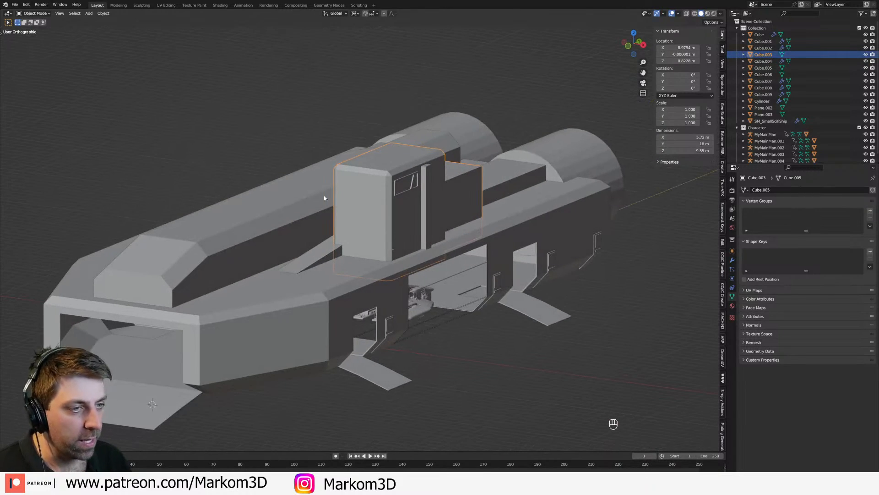
middle_click_drag(424, 235, 362, 173)
mouse_move(430, 206)
middle_mouse_down("shift")
mouse_move(473, 255)
mouse_move(387, 252)
mouse_move(434, 216)
mouse_move(324, 245)
mouse_move(414, 202)
middle_mouse_up("shift")
Step: Switch to wireframe shading and select the uppermost human figure in the vertical stack
scroll(324, 245, "up", 3)
left_click(417, 205)
left_click(420, 203, "shift")
left_click(419, 201)
left_click(419, 197, "shift")
key("z")
left_click(392, 203)
left_click(420, 204, "shift")
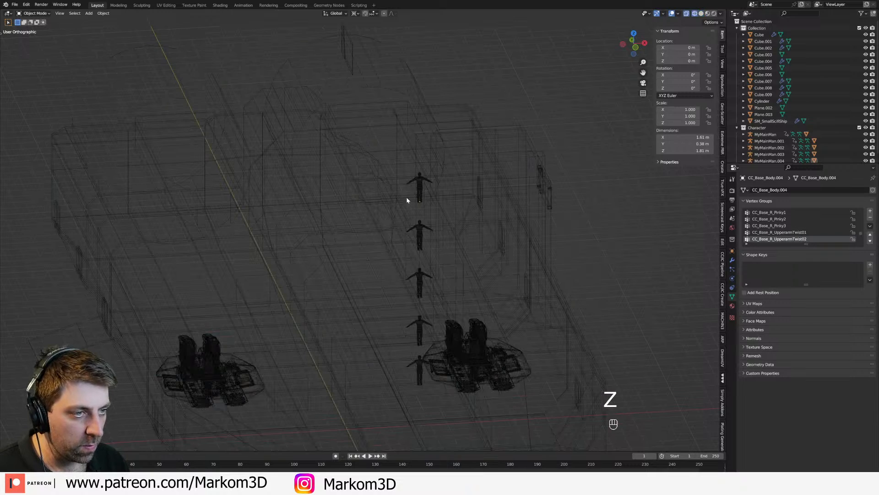
left_click(421, 205, "shift")
left_click(421, 204)
left_click(422, 203, "shift")
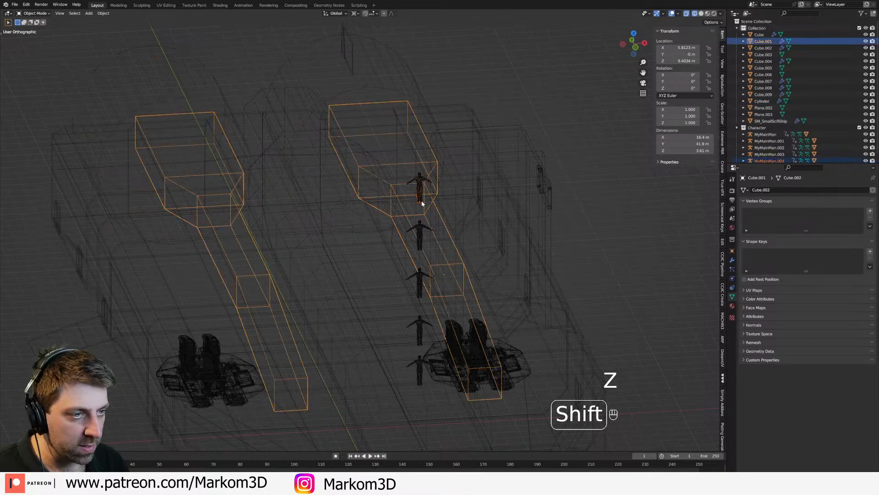
key("ctrl+z")
left_click(419, 198, "shift")
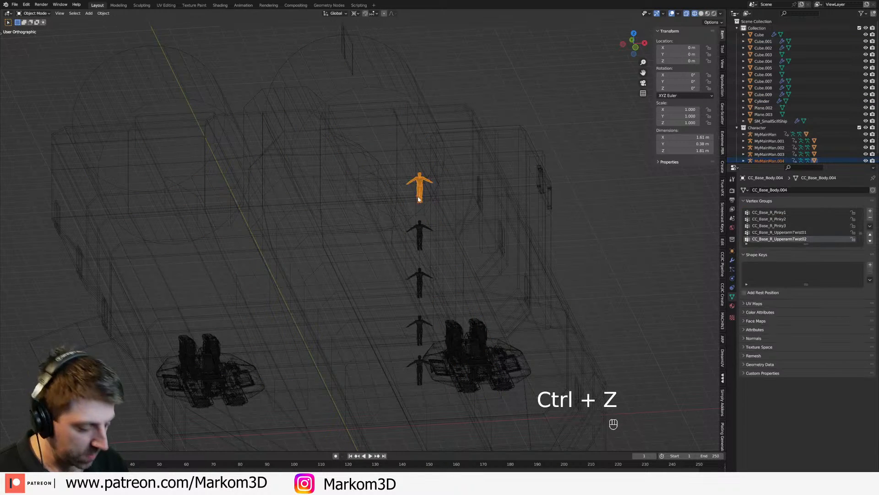
Step: In top view with solid shading, move the selected human figure into the front part of the tower
key("KP_7")
key("shift+z")
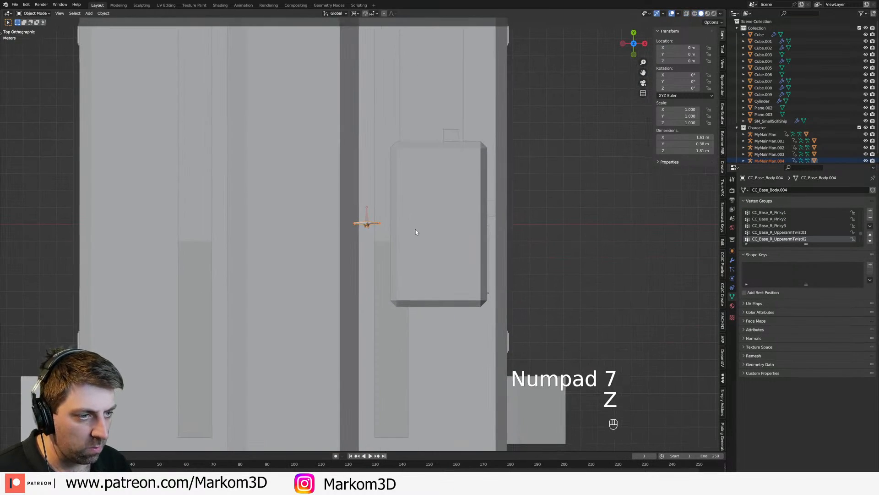
key("g")
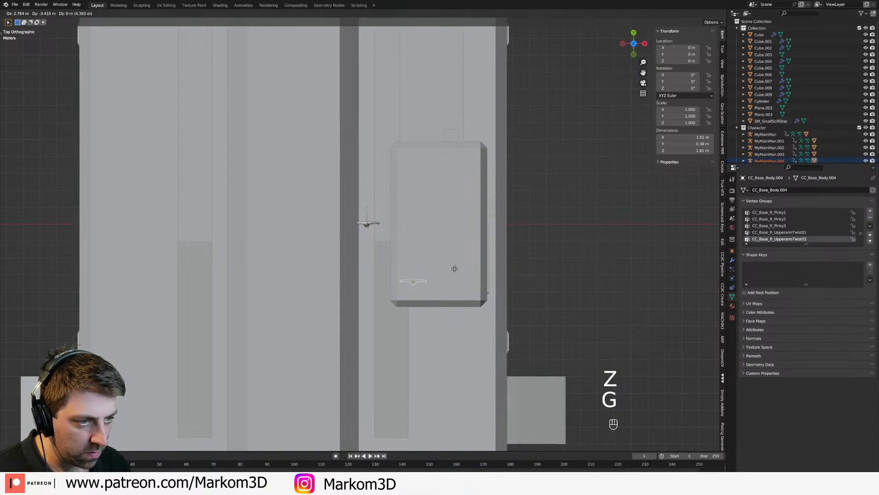
left_click(453, 273)
Step: Duplicate the human figure three times and spread the copies into a group inside the tower's front
key("shift+d")
right_click(486, 287)
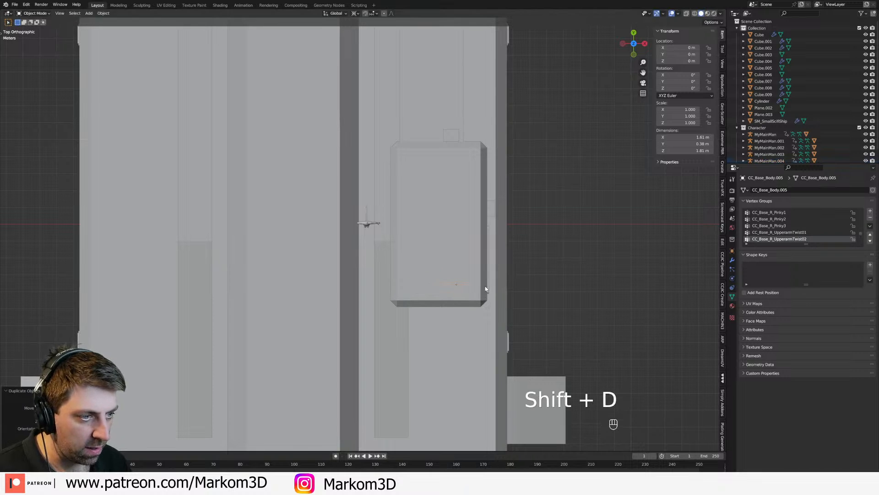
key("shift+d")
left_click(459, 271)
key("shift+d")
left_click(492, 271)
Step: Check the figures' placement inside the tower in wireframe, then compare the tower's scale with the hull in solid shading
middle_click_drag(520, 288, 472, 216)
key("z")
key("KP_3")
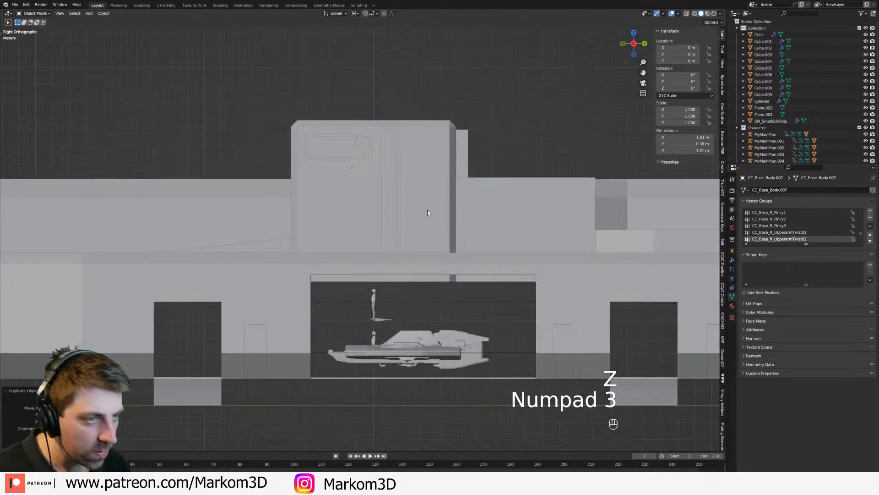
key("z")
middle_click_drag(390, 210, 430, 214)
middle_click_drag(399, 183, 392, 275)
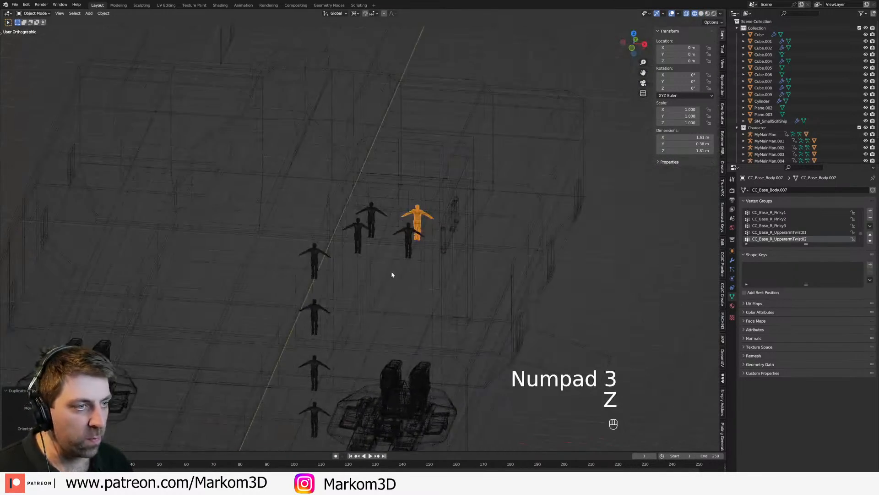
scroll(393, 275, "up", 4)
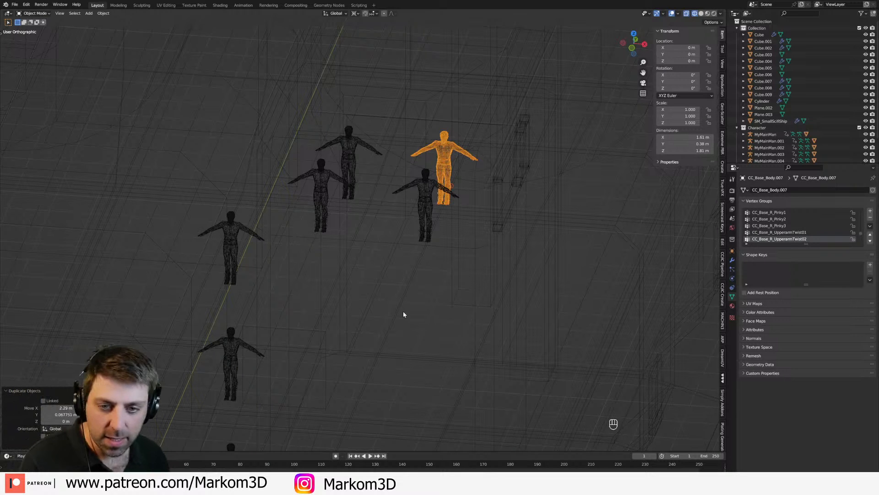
mouse_move(384, 306)
middle_mouse_down()
mouse_move(381, 296)
mouse_move(357, 292)
middle_mouse_up()
key("z")
left_click(400, 291)
middle_click_drag(419, 282, 478, 156, "shift")
scroll(472, 229, "down", 3)
middle_click_drag(467, 320, 474, 309)
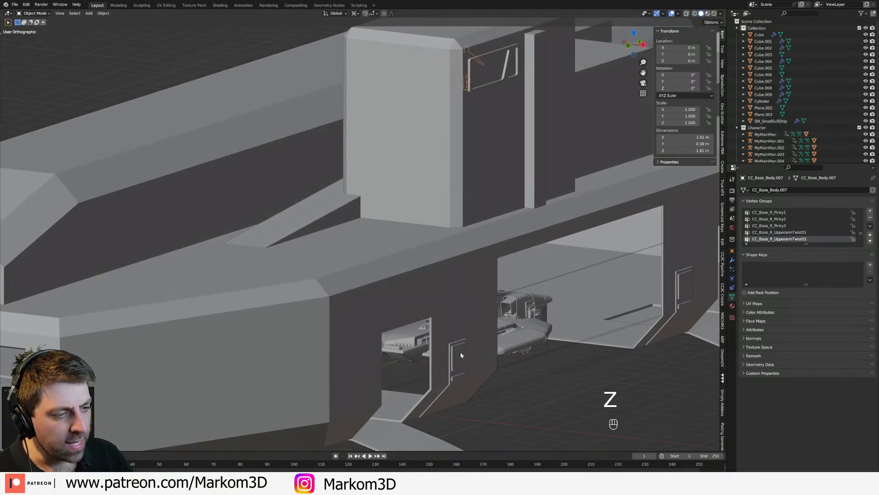
Step: Select the small side doors and try to rotate them around the Y axis
left_click(461, 352)
middle_click_drag(500, 403, 524, 401)
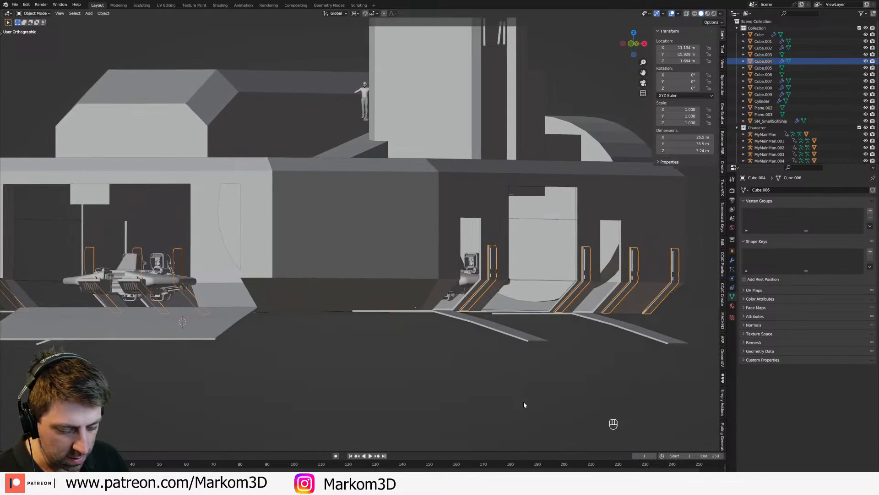
key("r")
key("y")
right_click(504, 407)
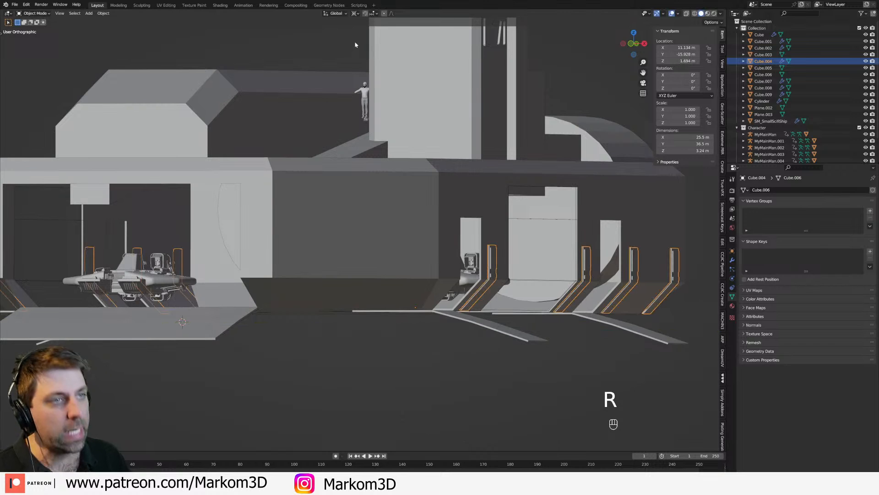
Step: Try to rotate the small side doors by 90° in front view with a different pivot point, and undo the rotation
left_click(355, 13)
left_click(357, 46)
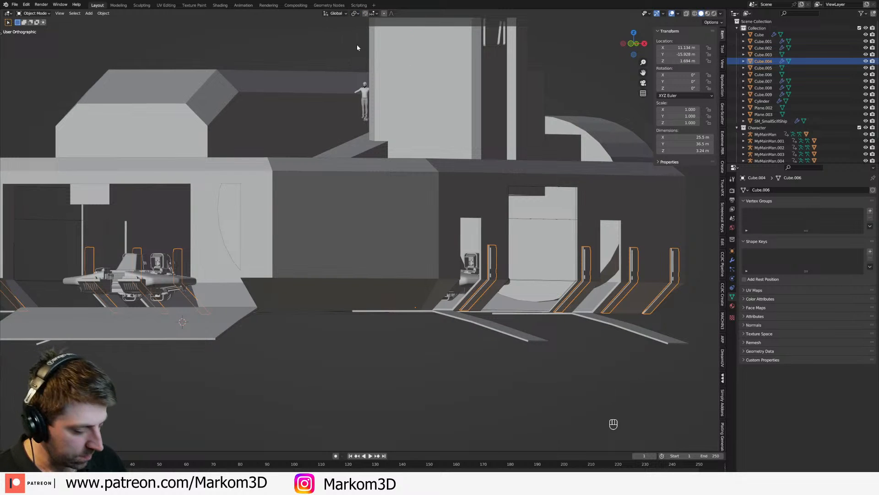
key("KP_3")
key("KP_1")
type("r")
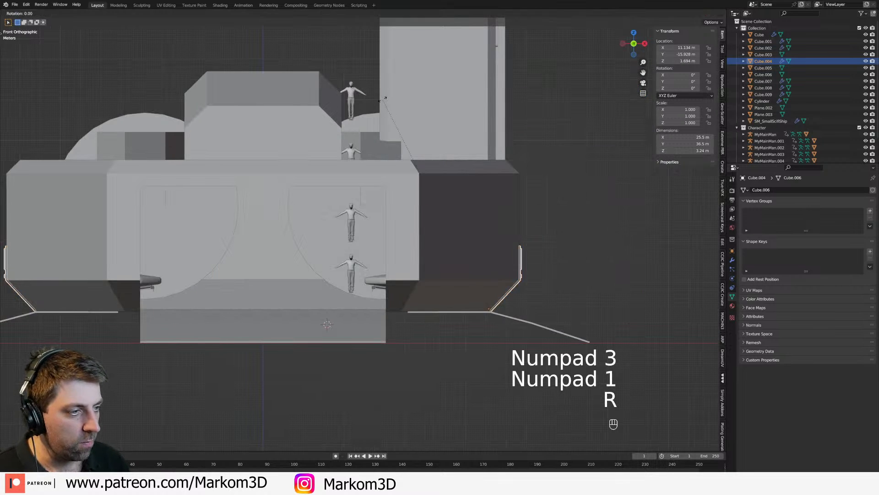
type("90")
key("Return")
middle_click_drag(566, 298, 440, 348)
scroll(504, 314, "down", 2)
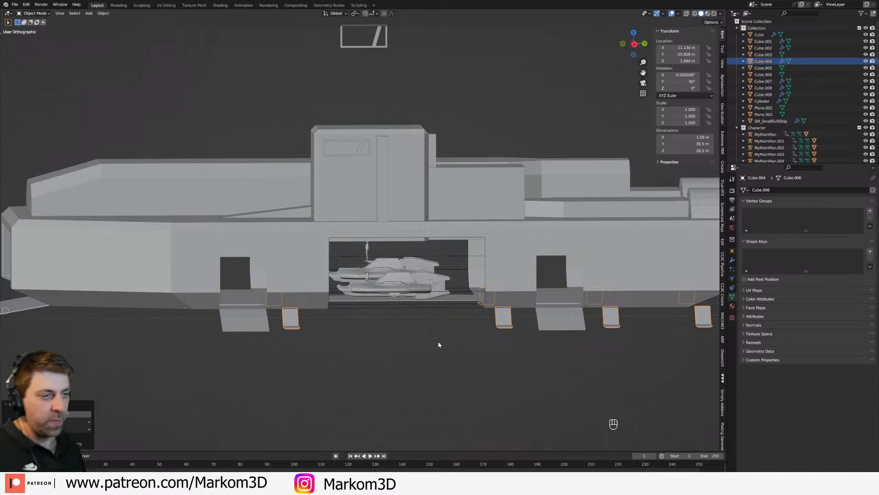
key("ctrl+z")
Step: Cut a horizontal edge loop around the lower part of the tower at about Z 10.8 m
mouse_move(472, 324)
middle_mouse_down()
mouse_move(511, 334)
mouse_move(459, 326)
mouse_move(486, 332)
middle_mouse_up()
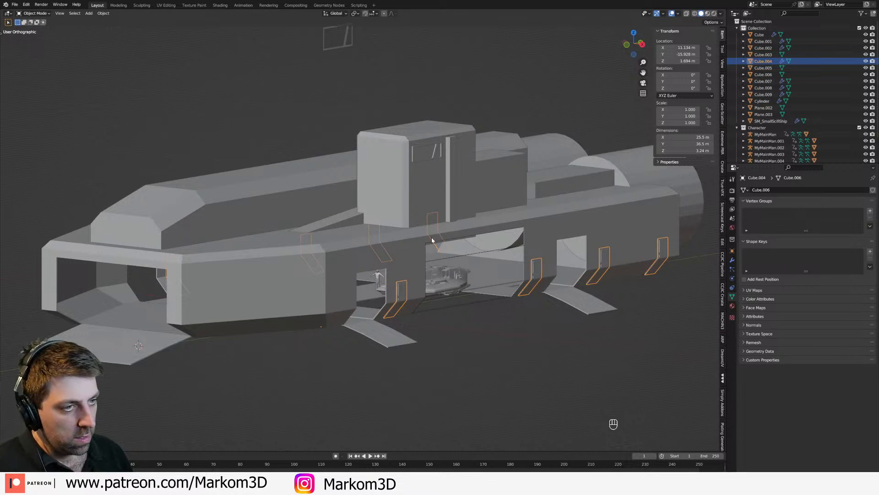
left_click(374, 151)
middle_click_drag(407, 210, 425, 215)
scroll(399, 219, "up", 3)
key("Tab")
scroll(418, 210, "up", 2)
scroll(418, 210, "down", 4)
key("KP_3")
key("KP_1")
key("z")
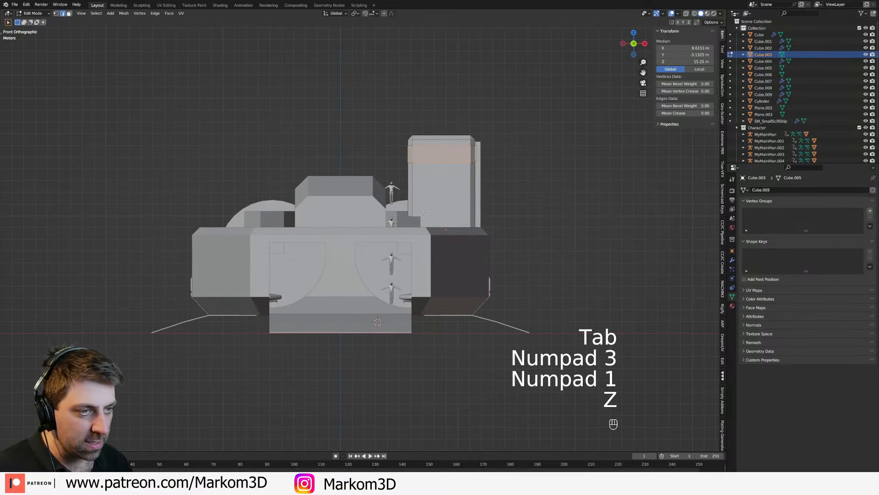
key("ctrl+r")
left_click(410, 205)
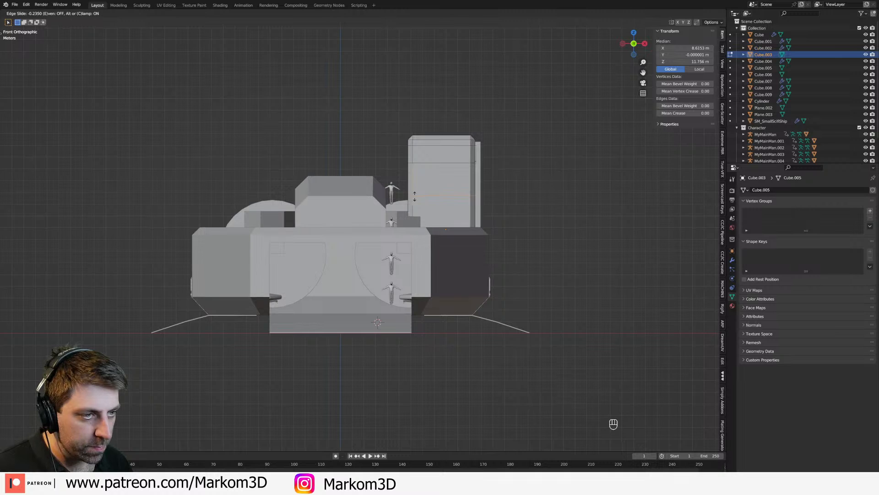
left_click(413, 207)
Step: Extrude the tower's lower inner side face toward the central body, using wireframe in front view
key("z")
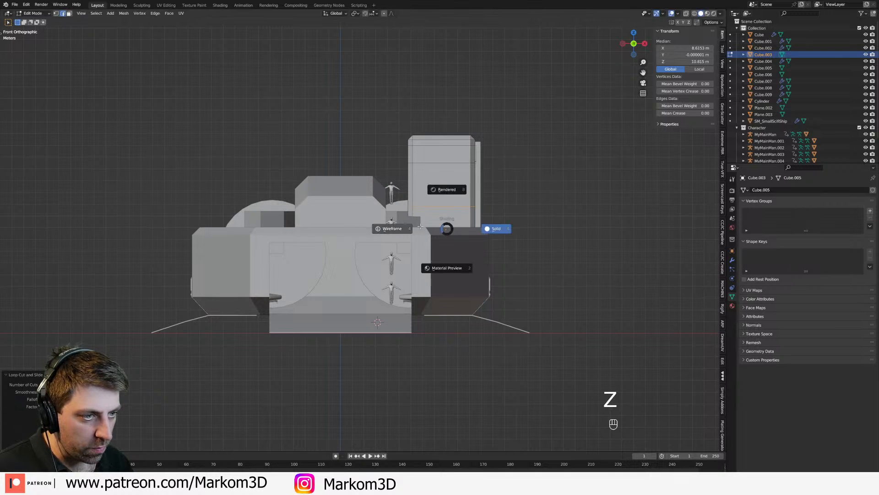
left_click(414, 228)
scroll(420, 234, "up", 4)
key("3")
left_click(389, 207)
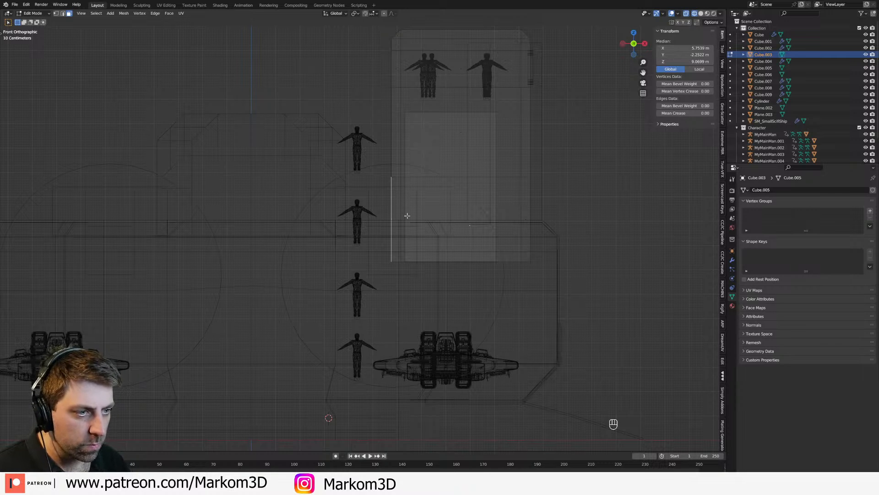
key("e")
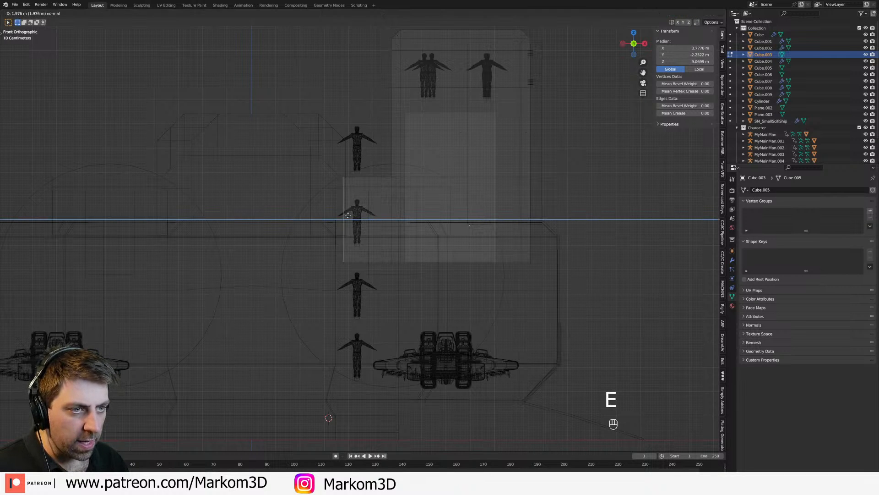
left_click(300, 214)
key("z")
left_click(345, 216)
Step: Raise the underside face of the central upper body by about 1 m along Z in side-view wireframe
mouse_move(352, 219)
middle_mouse_down("shift")
mouse_move(423, 192)
mouse_move(398, 197)
mouse_move(391, 181)
middle_mouse_up("shift")
key("Tab")
left_click(391, 175)
key("Tab")
key("3")
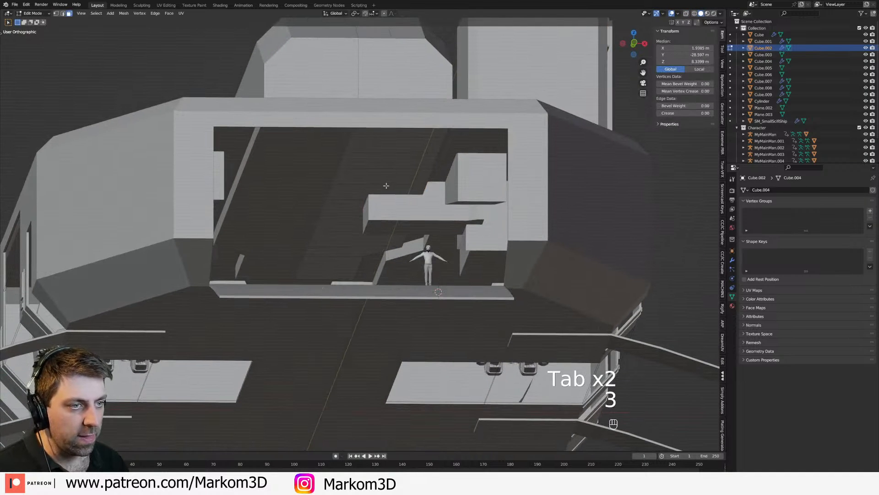
left_click(386, 186, "alt")
key("KP_3")
key("z")
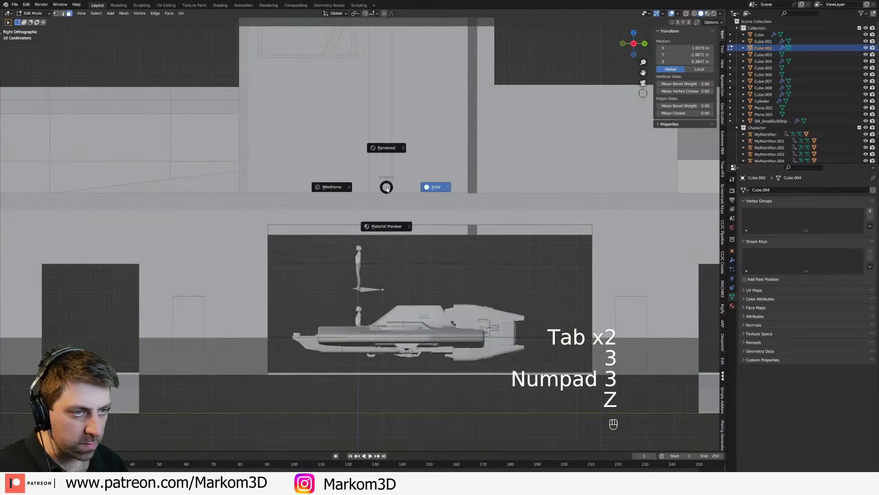
left_click(356, 189)
key("g")
key("shift")
left_click(362, 267)
scroll(362, 267, "down", 4)
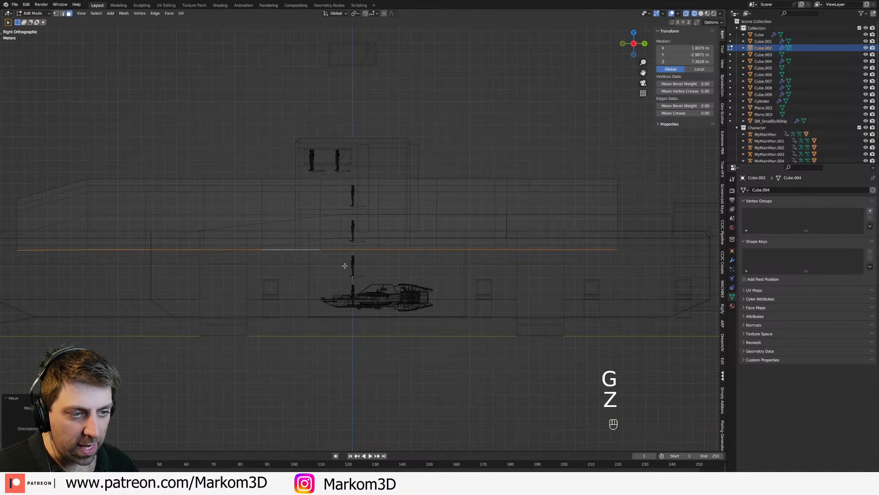
left_click(295, 258)
middle_click_drag(295, 257, 323, 256)
key("z")
left_click(362, 258)
key("Tab")
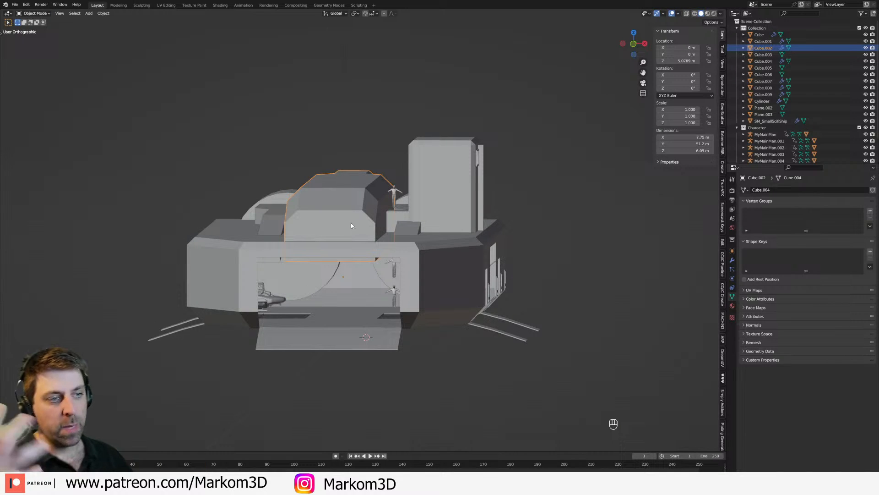
Step: Examine the ship's overall shape from several angles, including the tower, rear engines, central body and front ramp
left_click(433, 200)
middle_click_drag(431, 206, 356, 196)
scroll(350, 258, "up", 2)
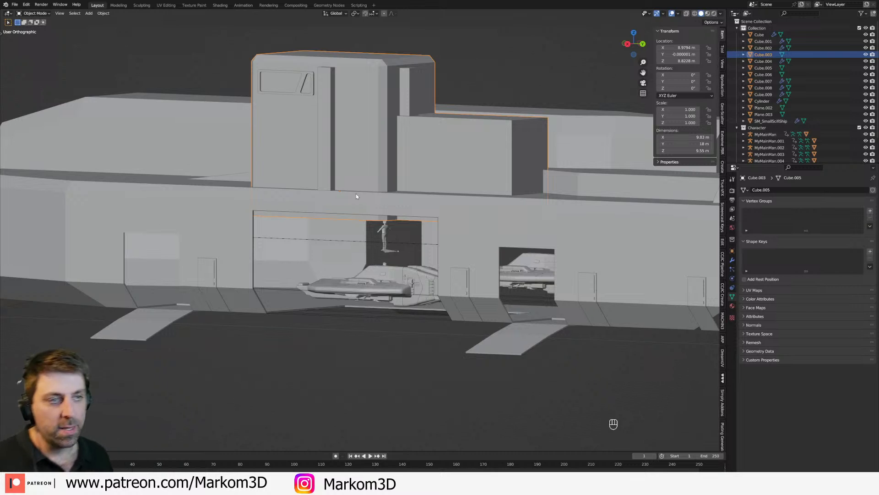
middle_click_drag(356, 196, 322, 202)
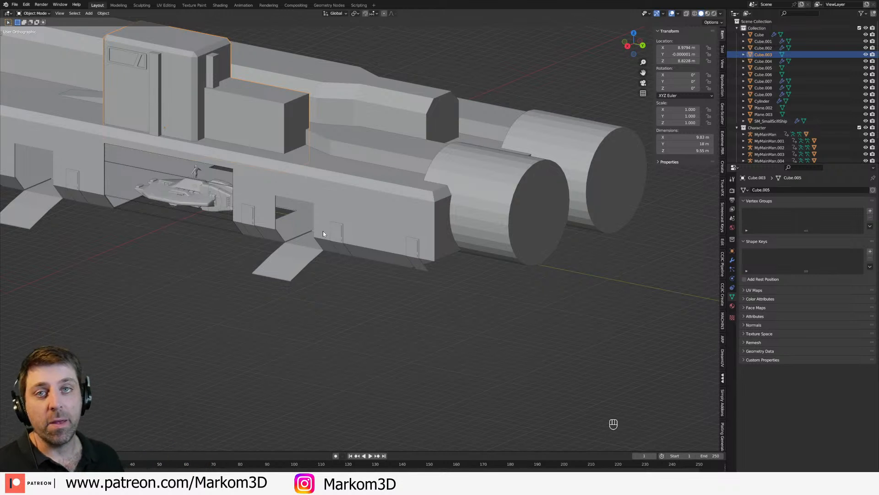
scroll(324, 232, "down", 4)
middle_click_drag(325, 232, 494, 148)
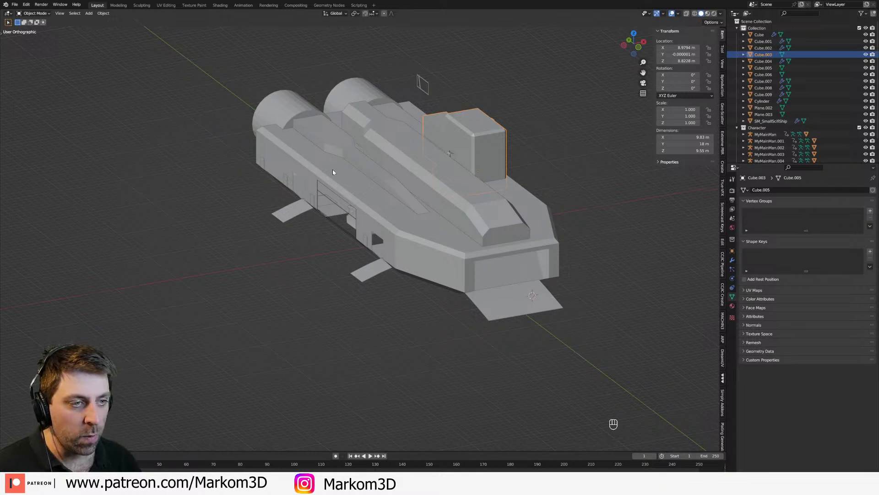
middle_click_drag(334, 169, 406, 232)
left_click(374, 291)
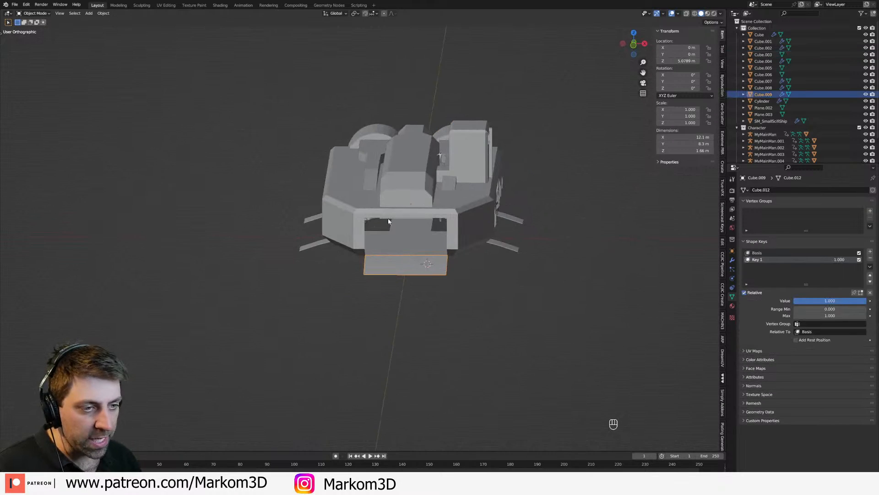
scroll(406, 232, "up", 5)
scroll(391, 251, "down", 3)
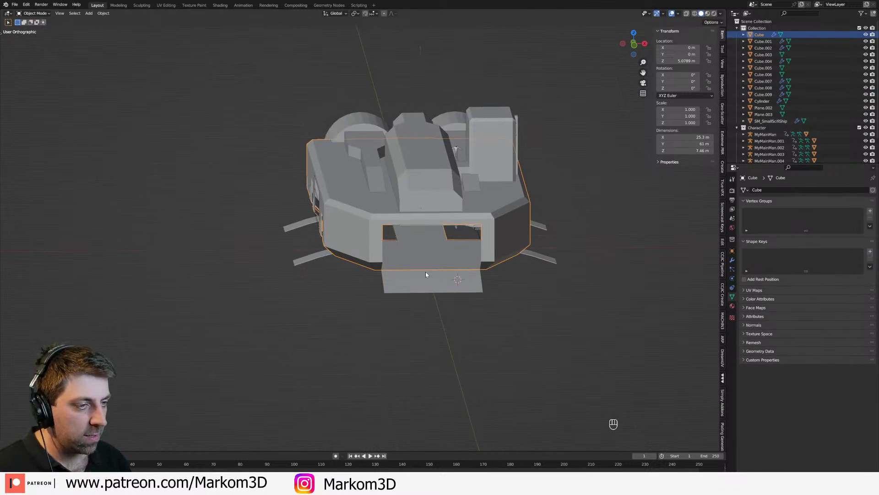
middle_click_drag(425, 271, 394, 259)
left_click(350, 193)
middle_click_drag(351, 193, 366, 143)
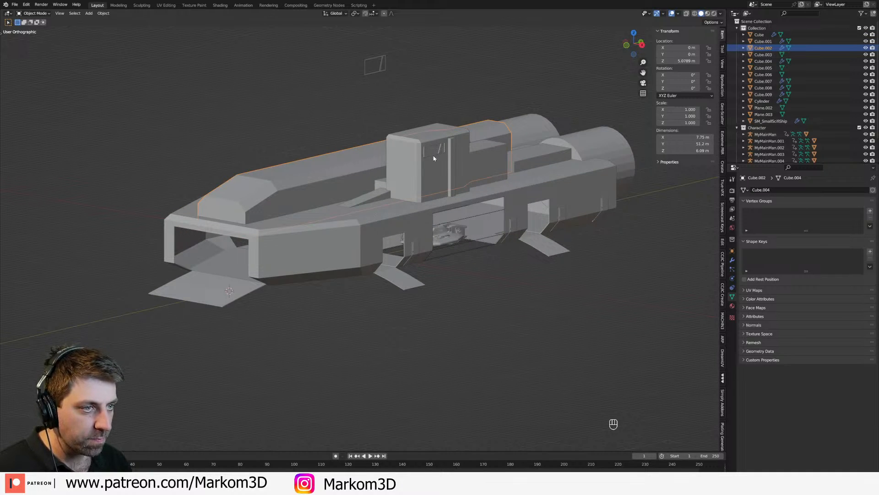
Step: Duplicate the tower's side window and place the copy over the front part of the central body in side view
left_click(434, 158)
key("KP_3")
key("z")
left_click(379, 144)
middle_click_drag(378, 142, 474, 147, "shift")
scroll(474, 147, "up", 2)
middle_click_drag(357, 121, 434, 105, "shift")
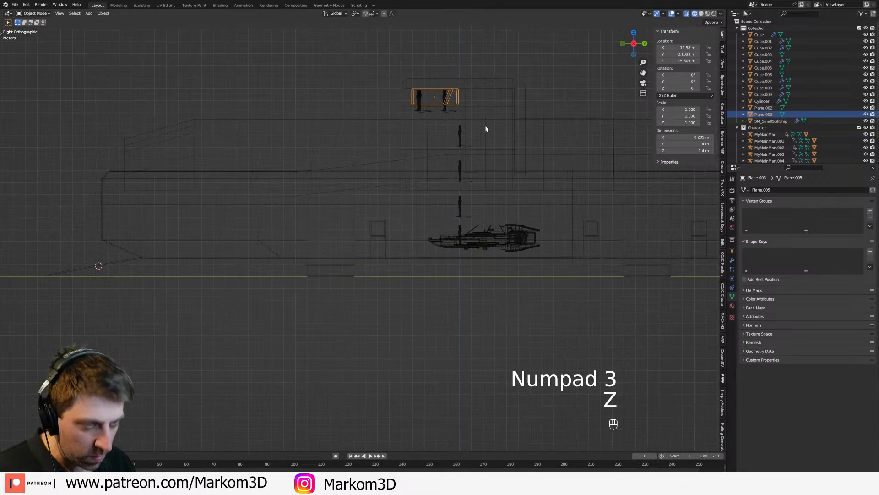
key("shift+d")
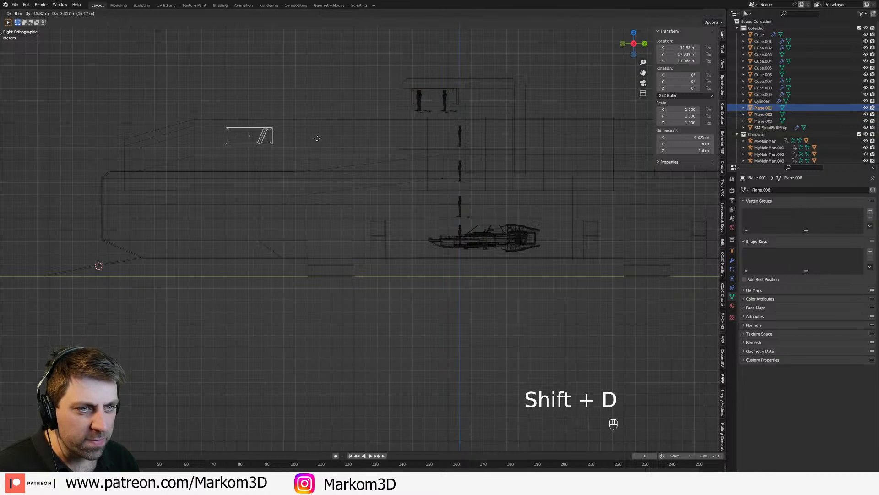
left_click(295, 136)
Step: Move the copied window along X onto the central body's side, at about X 3.98 m
mouse_move(296, 136)
middle_mouse_down()
mouse_move(324, 149)
mouse_move(362, 149)
mouse_move(476, 216)
middle_mouse_up()
key("z")
key("g")
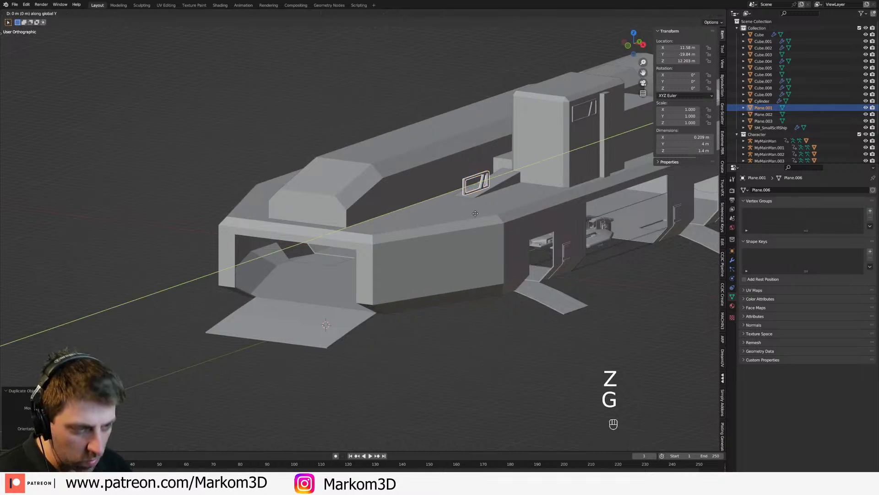
key("x")
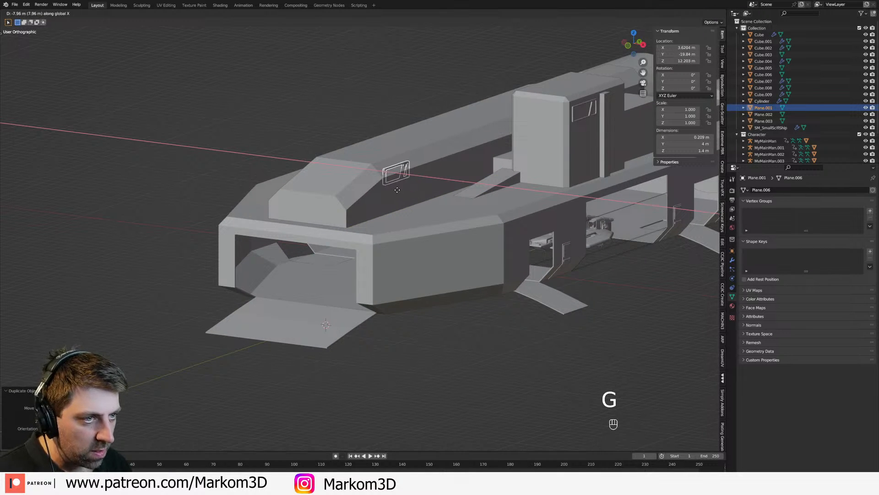
left_click(401, 194)
mouse_move(401, 194)
middle_mouse_down()
mouse_move(439, 180)
mouse_move(412, 186)
middle_mouse_up()
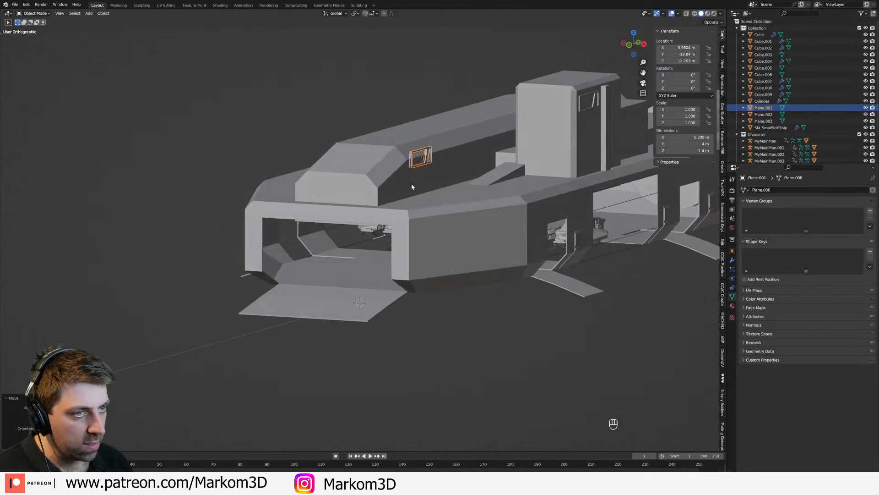
Step: Delete the middle edge loop of the central body's upper chamfer in side-view wireframe
key("KP_3")
key("z")
left_click(361, 183)
middle_click_drag(249, 161, 411, 193, "shift")
scroll(411, 193, "up", 4)
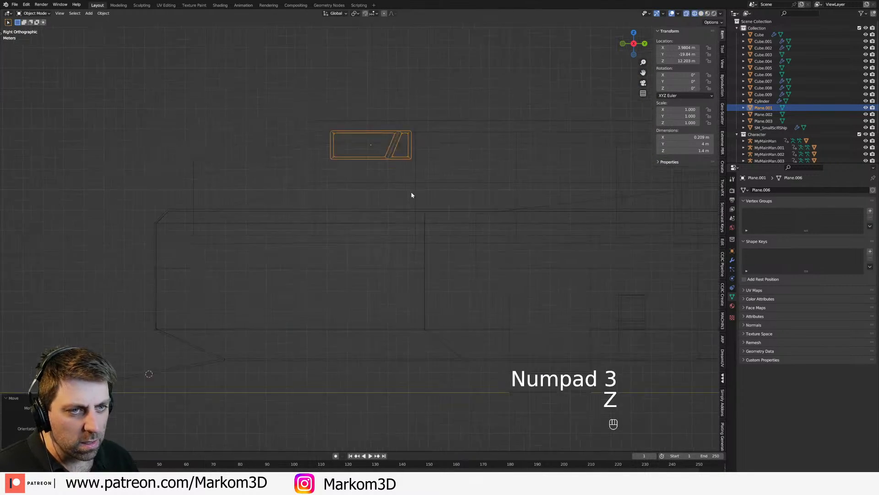
key("Tab")
key("Tab")
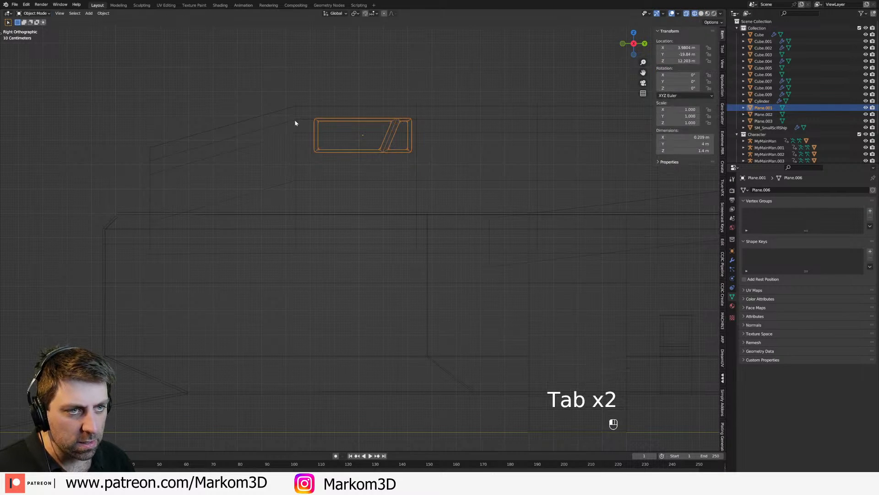
left_click(299, 133)
key("Tab")
key("2")
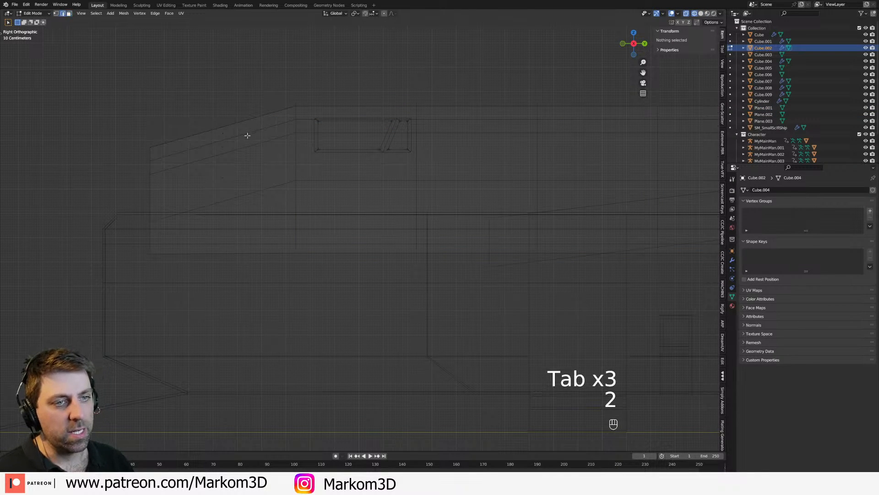
left_click(289, 121, "alt")
key("Delete")
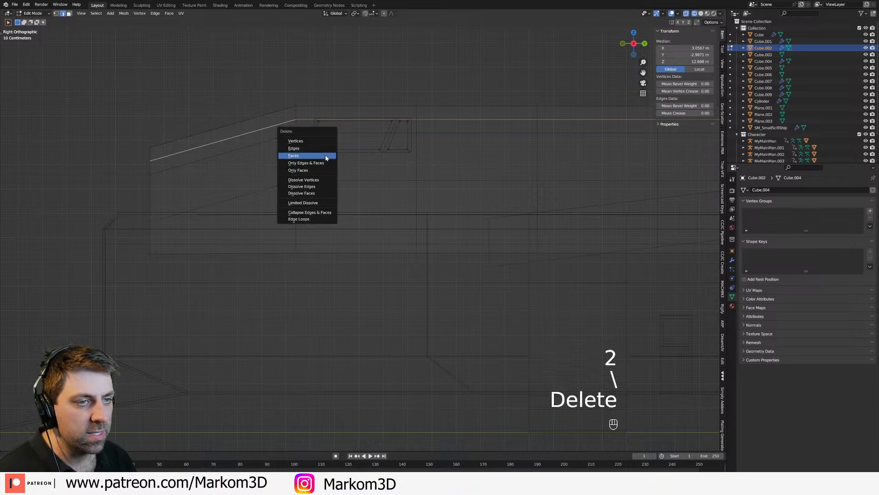
left_click(313, 220)
key("Tab")
Step: In solid shading, raise the central body's upper side edge loop by about 1.1 m along Z to square off the chamfer
left_click(385, 150)
key("z")
mouse_move(385, 150)
middle_mouse_down()
mouse_move(424, 173)
mouse_move(399, 166)
mouse_move(466, 156)
middle_mouse_up()
left_click(470, 170)
key("Tab")
key("Tab")
key("Tab")
key("Tab")
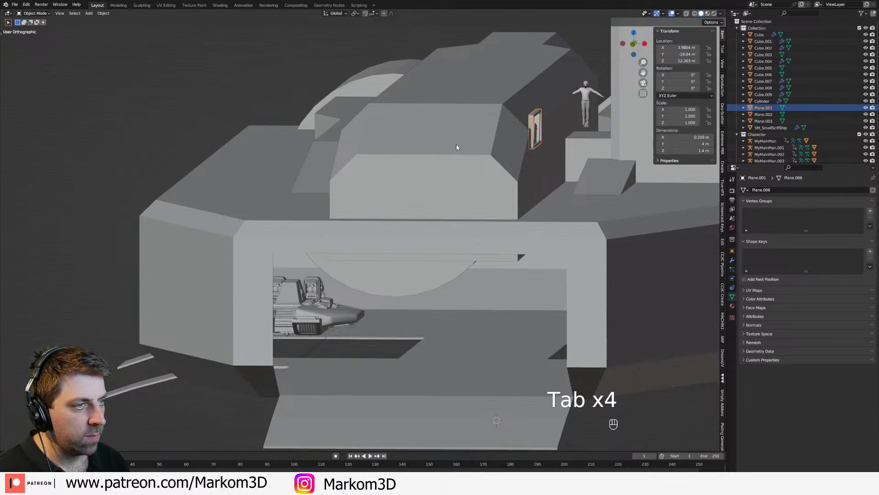
left_click(504, 155)
key("Tab")
key("3")
key("2")
left_click(508, 156, "alt")
key("g")
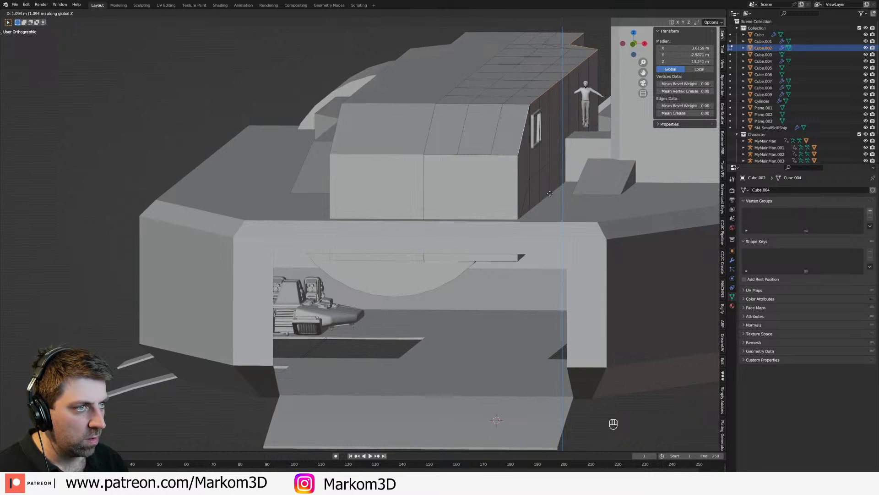
left_click(550, 193)
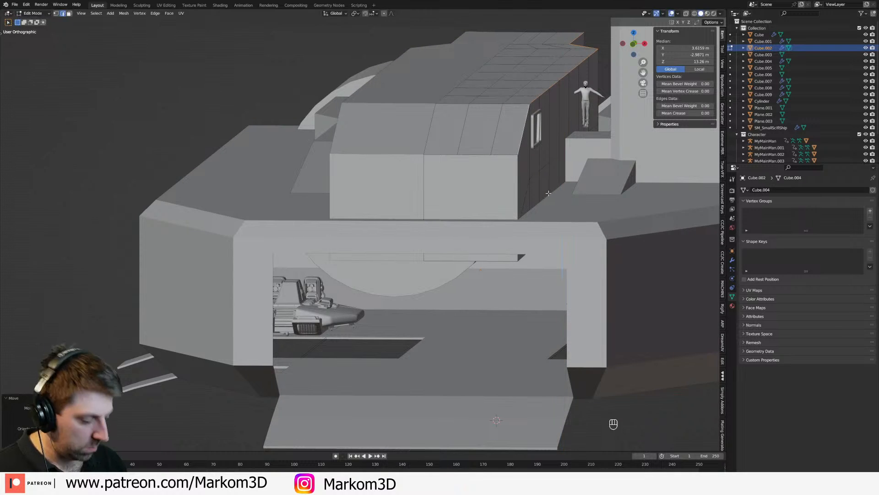
Step: Adjust the copied window's height on the central body's side in front-view wireframe
key("KP_3")
key("KP_1")
key("z")
scroll(520, 175, "up", 2)
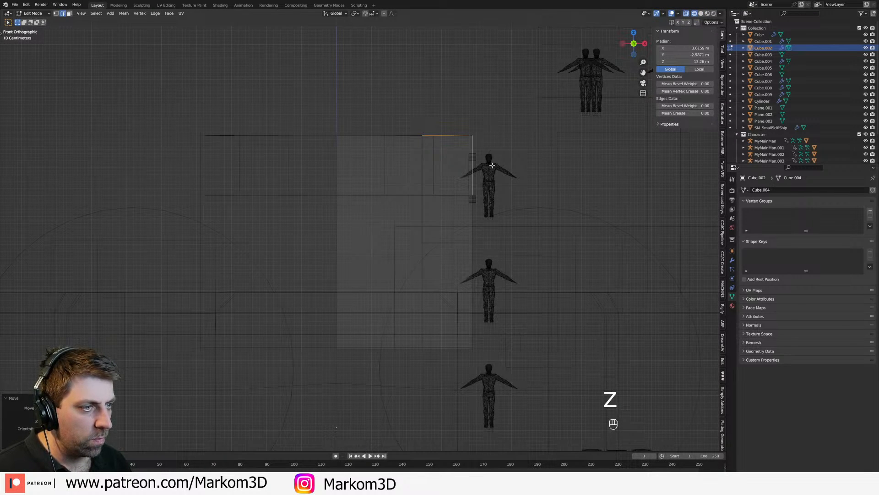
key("Tab")
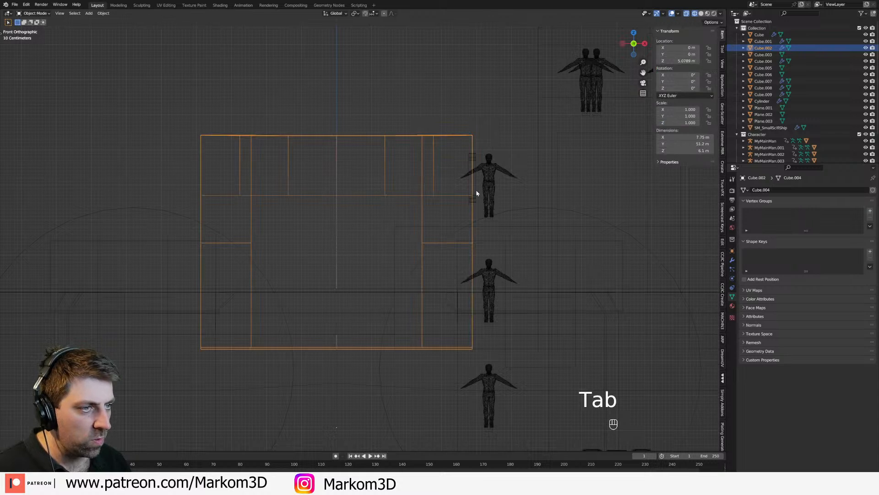
left_click(477, 191)
key("g")
key("z")
left_click(478, 189)
middle_click_drag(479, 189, 287, 213)
key("z")
Step: In solid shading and face mode, select the faces along the central body's roof with circle select
key("KP_3")
scroll(359, 251, "down", 1)
key("Tab")
middle_click_drag(359, 251, 371, 243)
scroll(371, 243, "down", 1)
key("Tab")
left_click(353, 209)
key("Tab")
middle_click_drag(353, 209, 348, 179)
key("3")
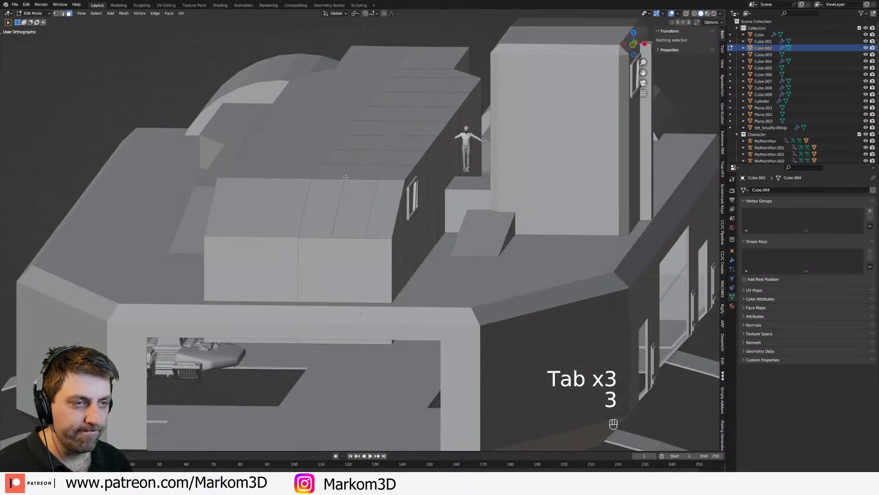
left_click(348, 178)
mouse_move(349, 157)
left_mouse_down()
mouse_move(403, 137)
mouse_move(439, 90)
mouse_move(426, 60)
mouse_move(360, 163)
left_mouse_up()
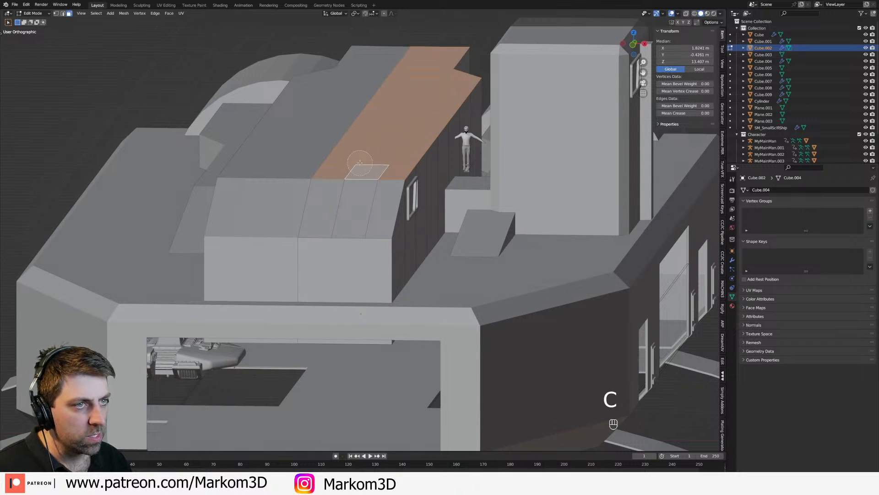
left_click(452, 137)
middle_click_drag(447, 145, 332, 228)
Step: Level the upper edges of the central body's front face by scaling them along Z
left_click(388, 203, "alt")
left_click(299, 219)
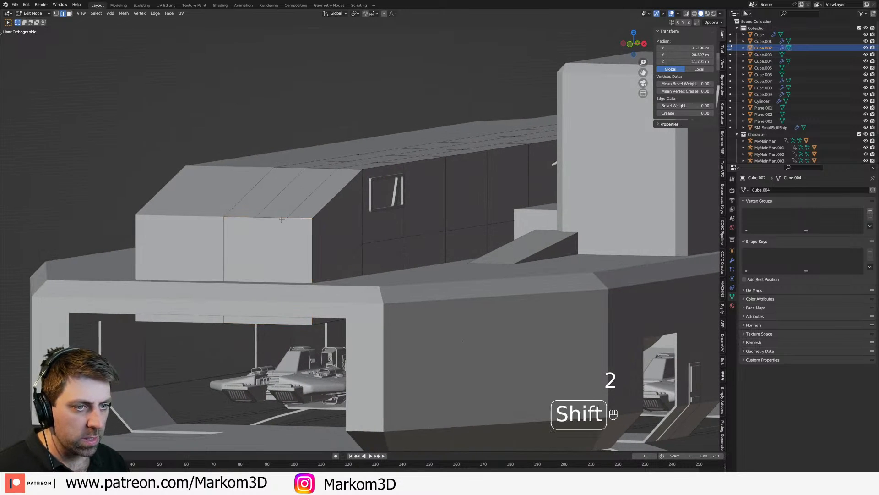
key("s")
key("z")
middle_click_drag(254, 220, 313, 231)
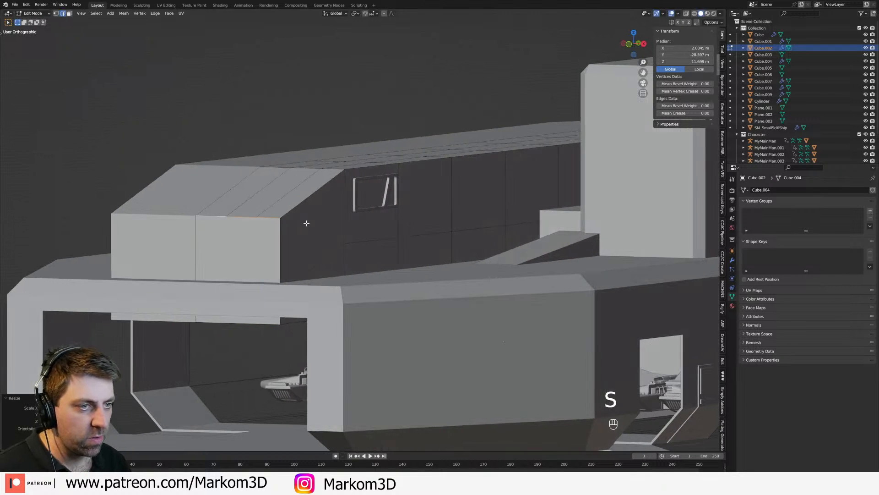
Step: Duplicate the central body's side window along Y to about Y -15.04 m and flip the copy with a Y scale of -1
key("Tab")
left_click(364, 214)
key("KP_3")
middle_click_drag(364, 213, 279, 228, "shift")
key("shift+d")
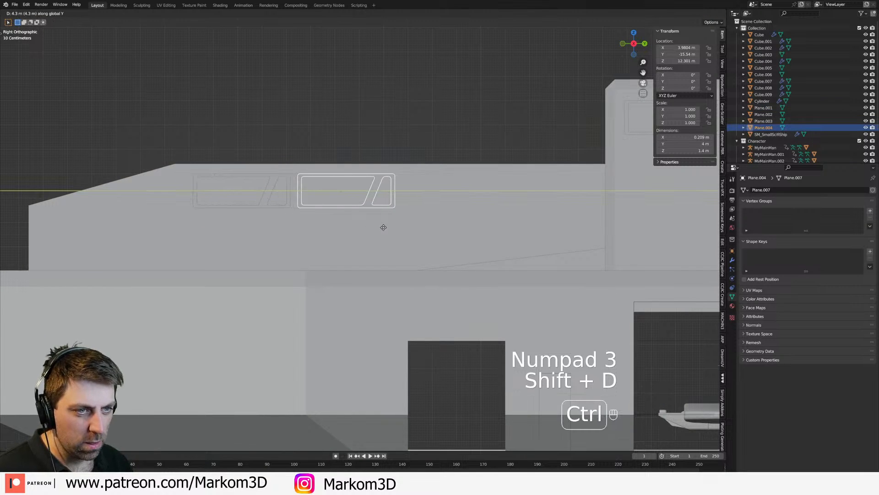
left_click(398, 229, "ctrl")
type("sy-1")
left_click(397, 228)
Step: Duplicate the pair of mirrored windows along Y, placing the flipped copy at about Y -5.24 m
left_click(265, 212)
left_click(259, 206)
left_click(364, 204, "shift")
middle_click_drag(366, 207, 285, 215, "shift")
key("shift+d")
key("y")
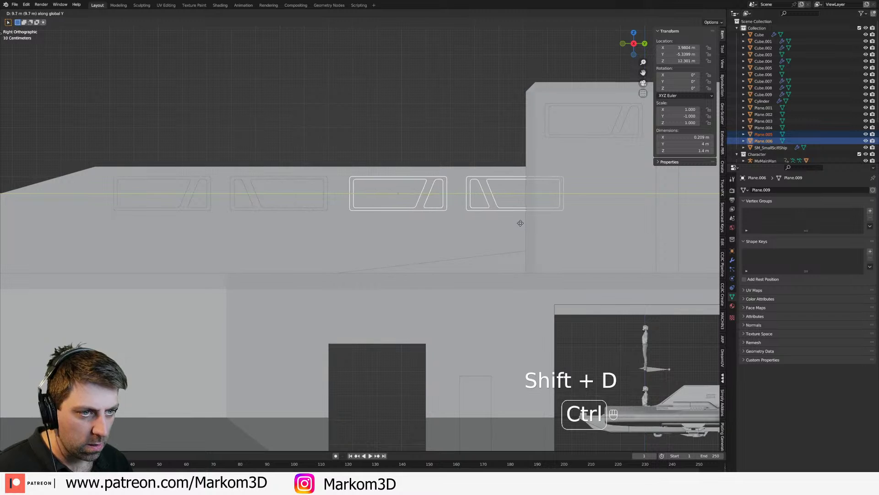
left_click(522, 222)
Step: Duplicate the second window pair another 10 m along Y toward the tower
scroll(459, 236, "down", 3)
middle_click_drag(458, 237, 334, 240, "shift")
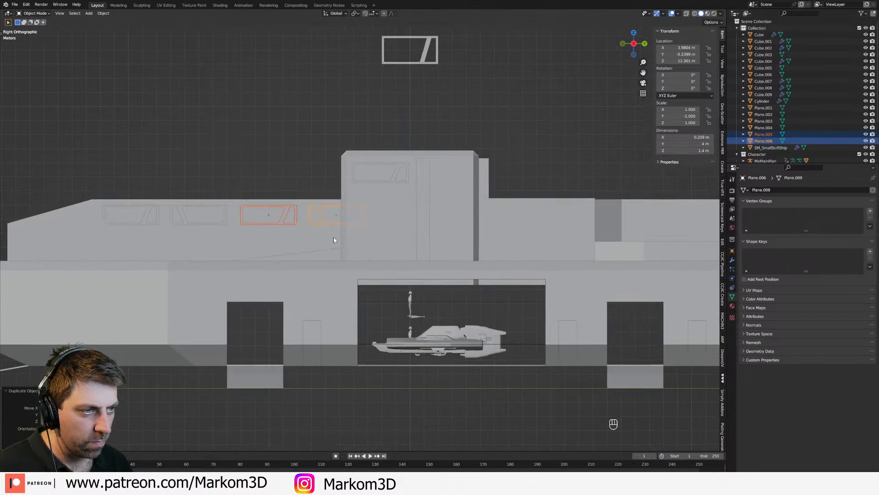
key("shift+d")
key("x")
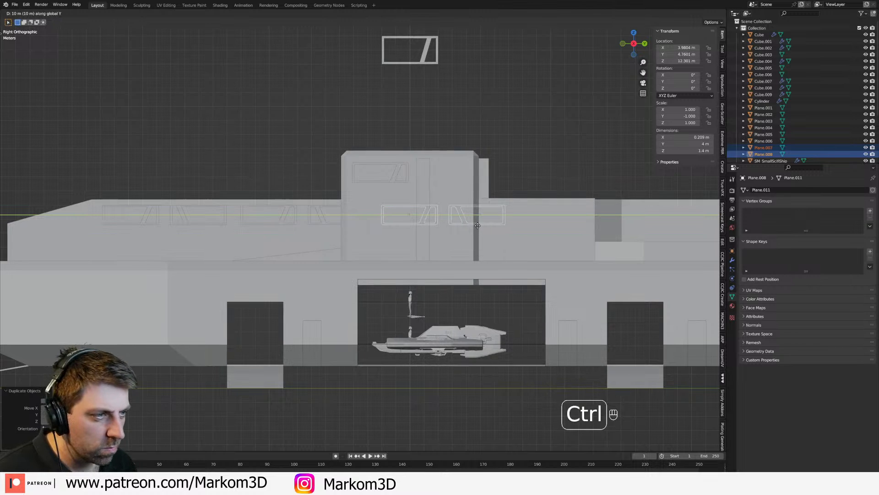
left_click(544, 231)
Step: Save the Blender project file
middle_click_drag(544, 230, 367, 254)
left_click(366, 255)
scroll(366, 254, "up", 2)
key("Tab")
middle_click_drag(284, 254, 269, 243)
key("Tab")
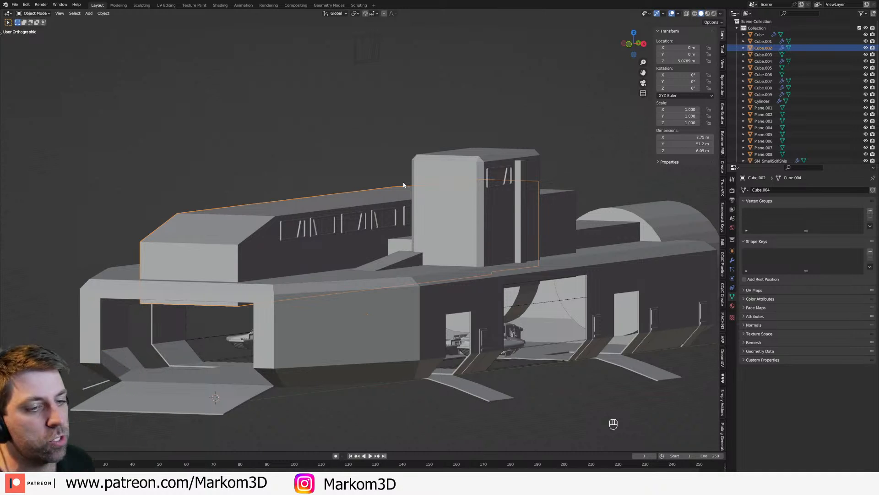
middle_click_drag(402, 186, 394, 242)
key("ctrl+s")
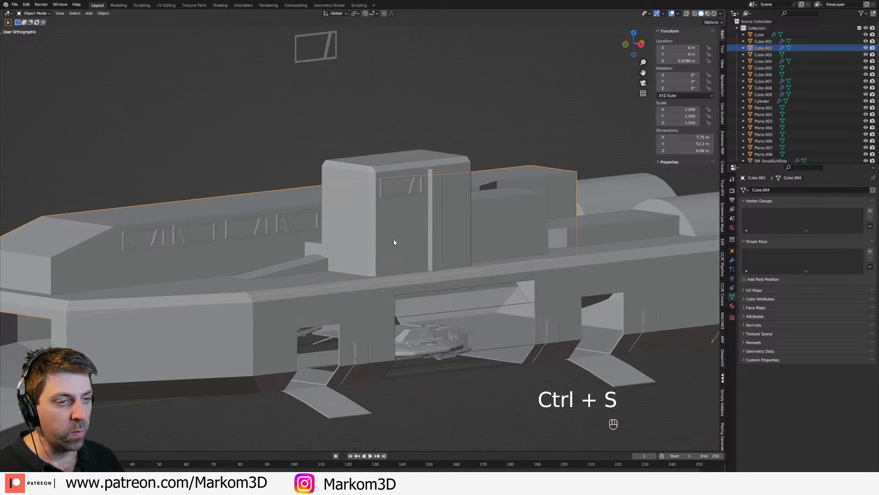
Step: Fill the open underside of the side tower block with faces in edge mode
scroll(394, 242, "up", 1)
middle_click_drag(510, 318, 478, 313)
middle_click_drag(399, 336, 452, 287, "shift")
middle_click_drag(323, 307, 262, 307)
left_click(290, 297)
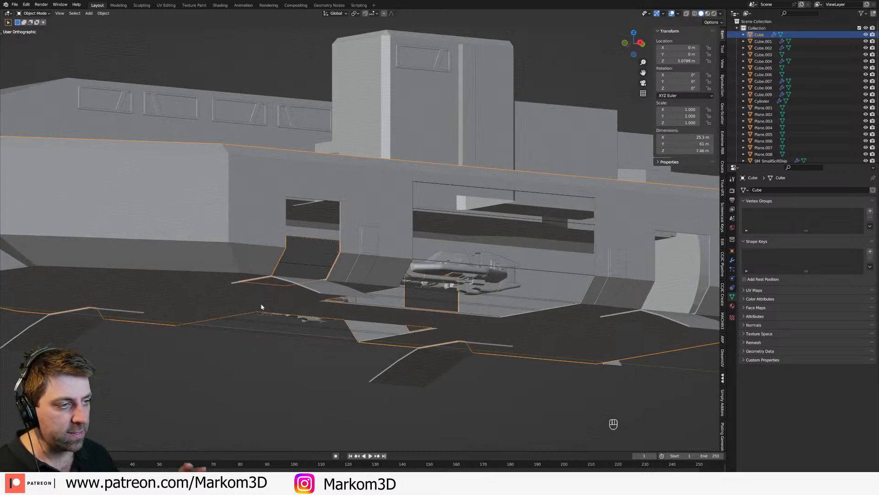
middle_click_drag(337, 251, 276, 251)
left_click(265, 198)
key("Tab")
middle_click_drag(265, 198, 393, 178)
key("2")
left_click(450, 217)
middle_click_drag(425, 245, 405, 245)
key("f")
key("f")
key("f")
key("f")
Step: Examine the side tower block's full mesh against the ship in side-view wireframe
key("KP_3")
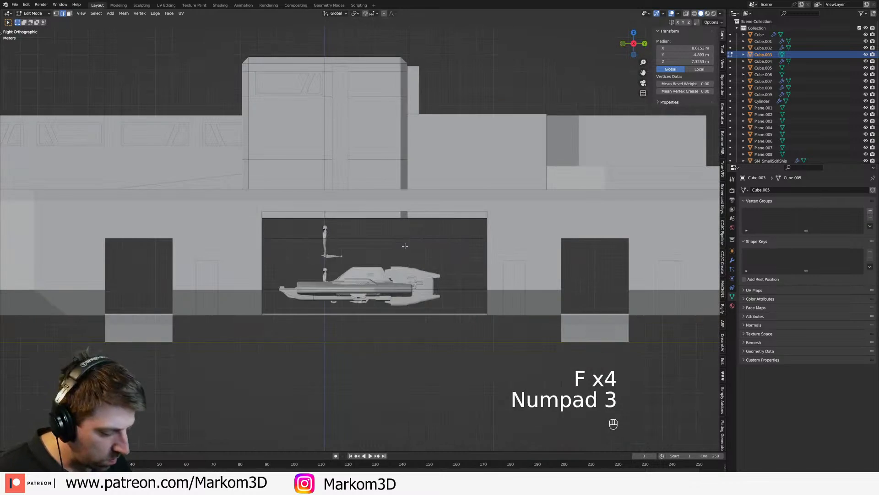
key("z")
left_click(380, 240)
key("a")
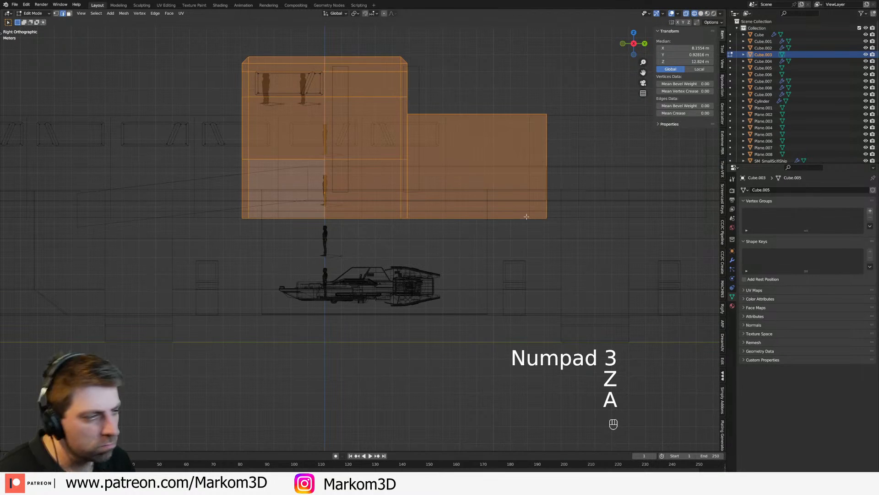
key("Tab")
left_click(537, 218)
left_click(514, 219)
scroll(514, 219, "down", 2)
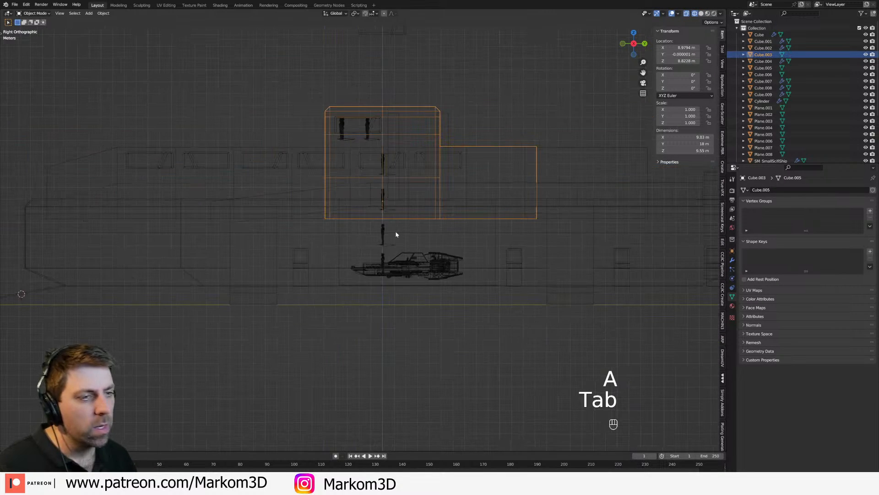
key("z")
left_click(454, 198)
Step: Duplicate the flipped window beside the front one and place the copy above the ship at about Z 25.2 m
mouse_move(453, 198)
middle_mouse_down()
mouse_move(477, 202)
mouse_move(419, 189)
mouse_move(419, 210)
middle_mouse_up()
middle_click_drag(420, 210, 399, 214)
scroll(424, 212, "up", 4)
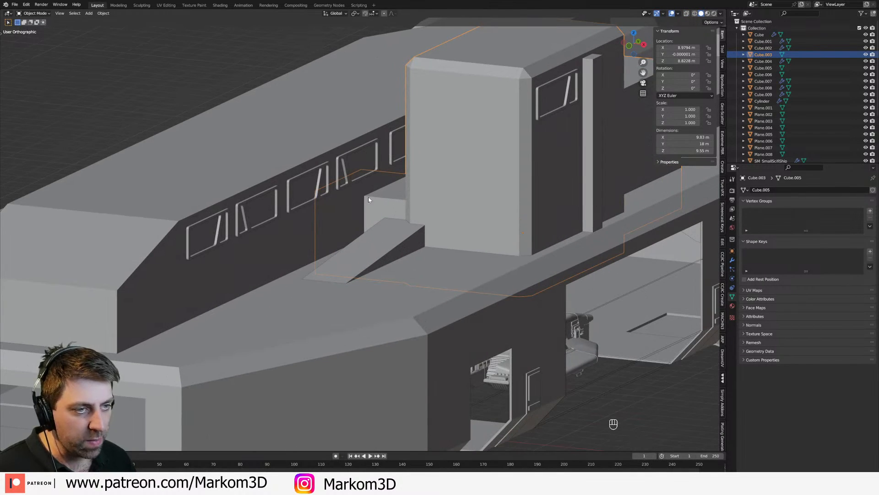
left_click(299, 213)
left_click(255, 225, "shift")
left_click(226, 242, "shift")
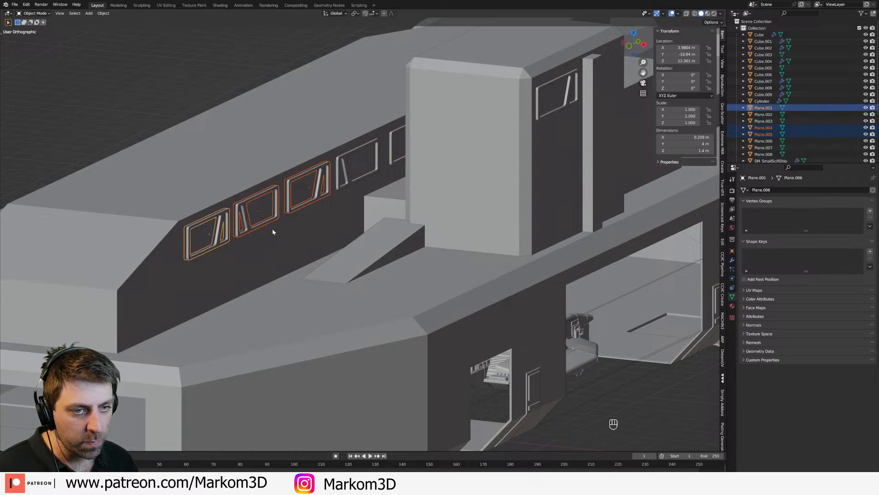
scroll(265, 232, "down", 4)
left_click(266, 228)
key("shift+d")
left_click(270, 92)
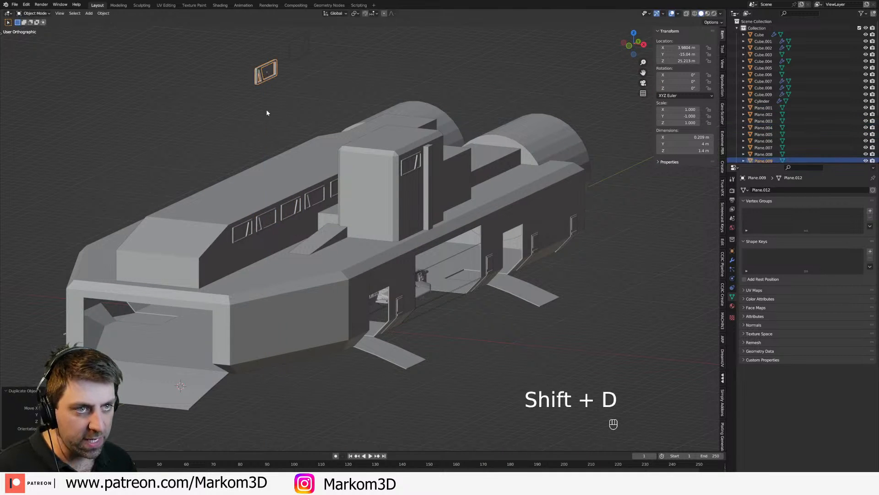
Step: Select the six windows along the central body's side and join them into one object
left_click(251, 233)
left_click(268, 226, "shift")
left_click(287, 216, "shift")
key("ctrl+z")
left_click(293, 214, "shift")
left_click(310, 207, "shift")
middle_click_drag(310, 208, 297, 227)
scroll(331, 217, "up", 2)
left_click(288, 220, "shift")
left_click(303, 201, "shift")
key("ctrl+j")
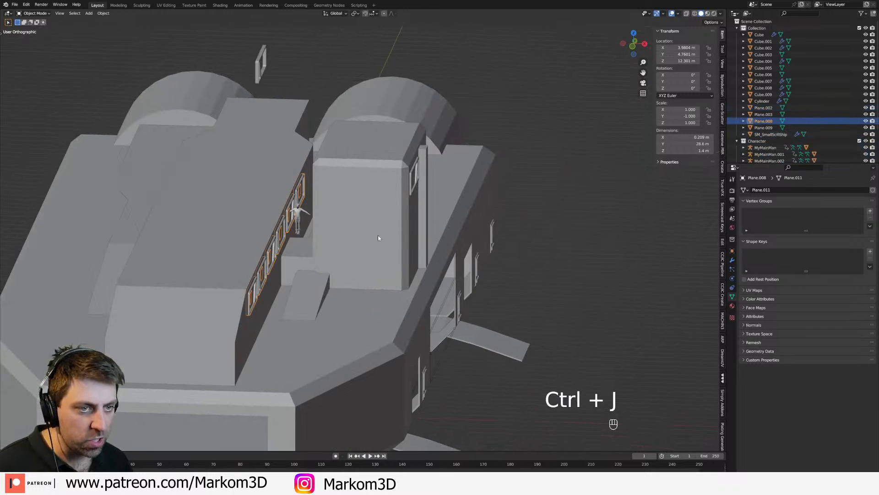
Step: Add a Mirror modifier on X to the joined windows, using the central body Cube.002 as the mirror object
left_click(732, 260)
left_click(772, 189)
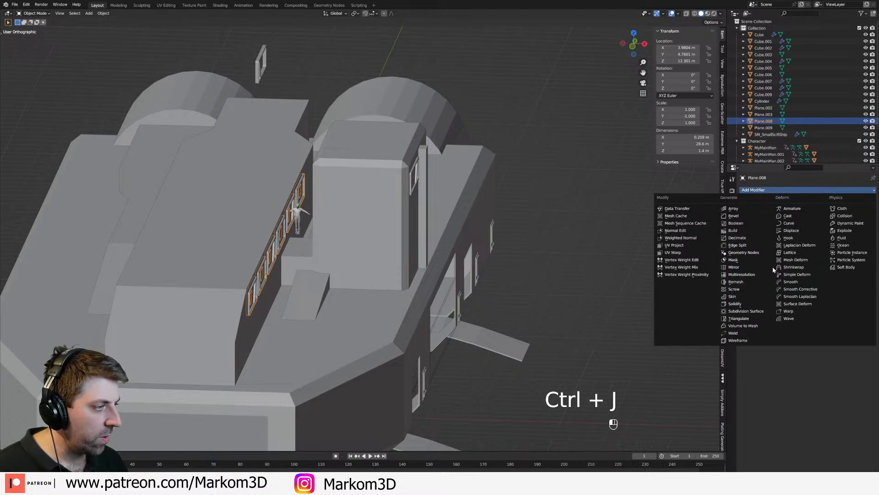
left_click(733, 267)
middle_click_drag(650, 250, 820, 224, "shift")
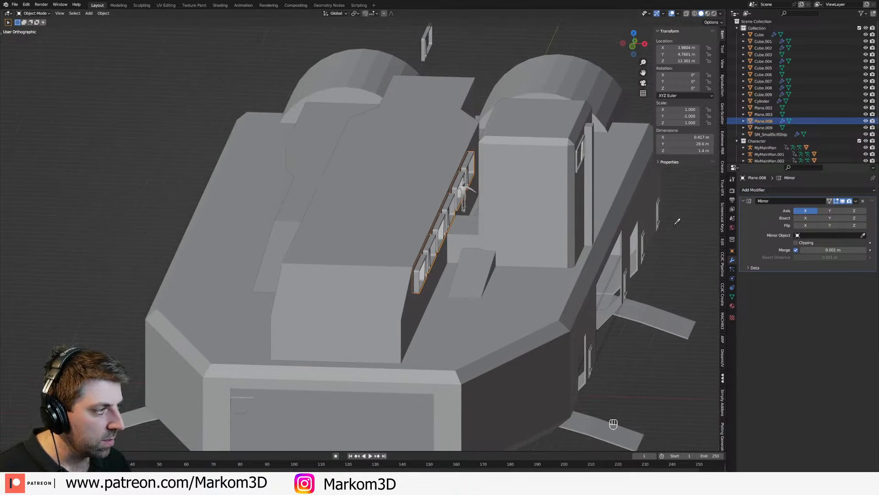
left_click(381, 230)
middle_click_drag(380, 247, 485, 233)
scroll(549, 252, "down", 4)
left_click(587, 317)
mouse_move(586, 318)
middle_mouse_down()
mouse_move(561, 317)
mouse_move(537, 238)
mouse_move(524, 250)
mouse_move(529, 257)
mouse_move(374, 295)
mouse_move(502, 254)
middle_mouse_up()
left_click(529, 236, "shift")
Step: Try duplicating the whole row of windows 3 m down along Z in side-view wireframe to form a second row
key("Tab")
key("a")
scroll(435, 255, "up", 4)
key("KP_3")
key("z")
left_click(394, 260)
middle_click_drag(286, 147, 527, 225, "shift")
scroll(526, 225, "up", 1)
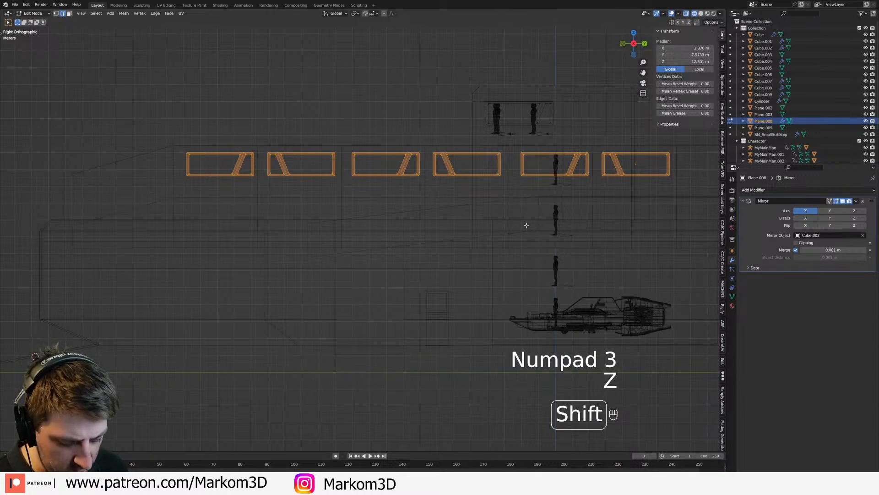
key("shift+d")
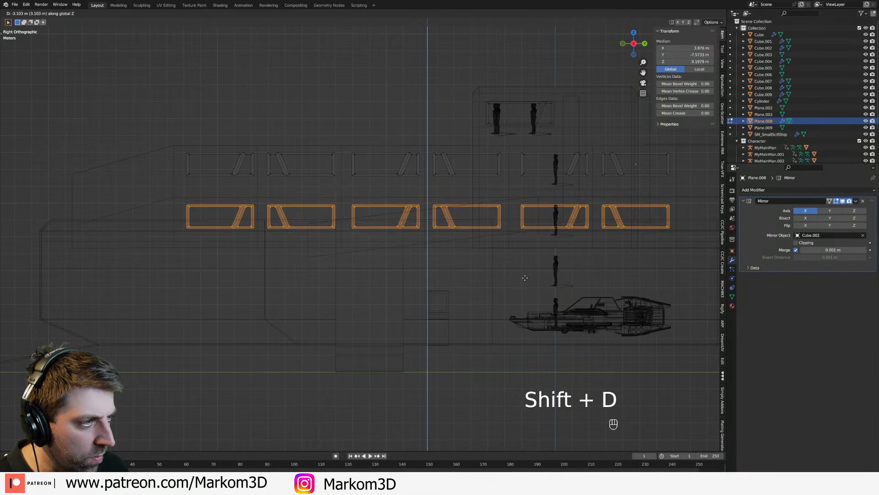
left_click(525, 276)
key("z")
left_click(554, 277)
middle_click_drag(416, 253, 515, 297)
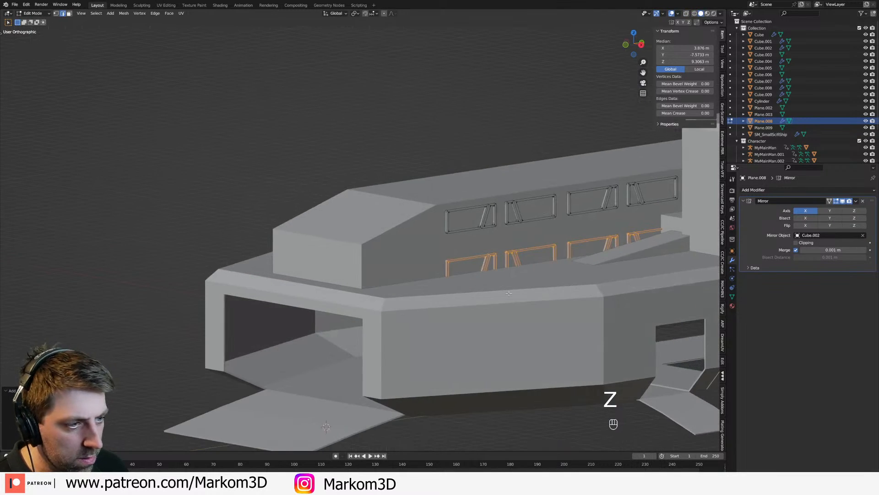
scroll(515, 297, "up", 3)
key("Tab")
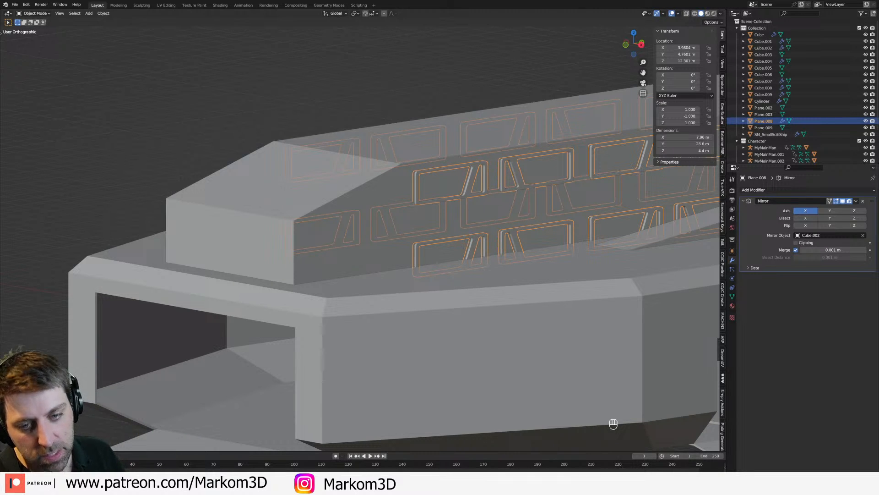
scroll(366, 241, "down", 5)
scroll(416, 245, "up", 2)
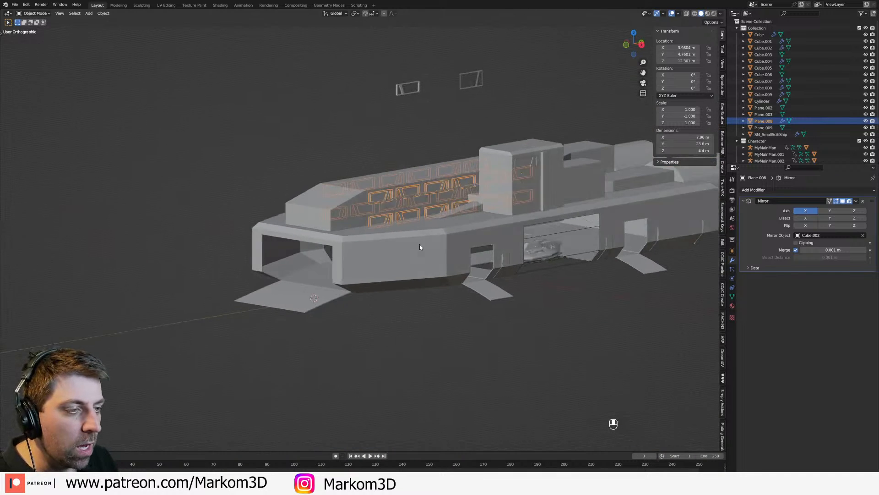
Step: Undo the duplicated lower row of windows and return to object mode
key("ctrl+z")
key("ctrl+z")
key("Tab")
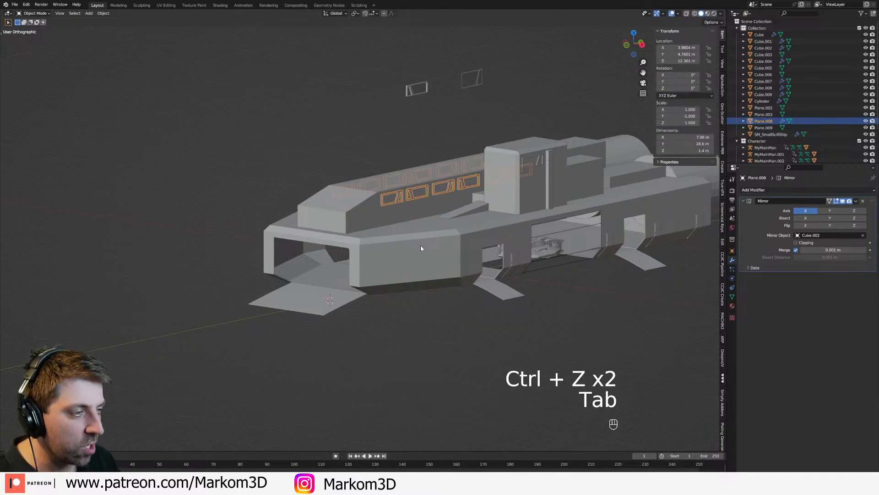
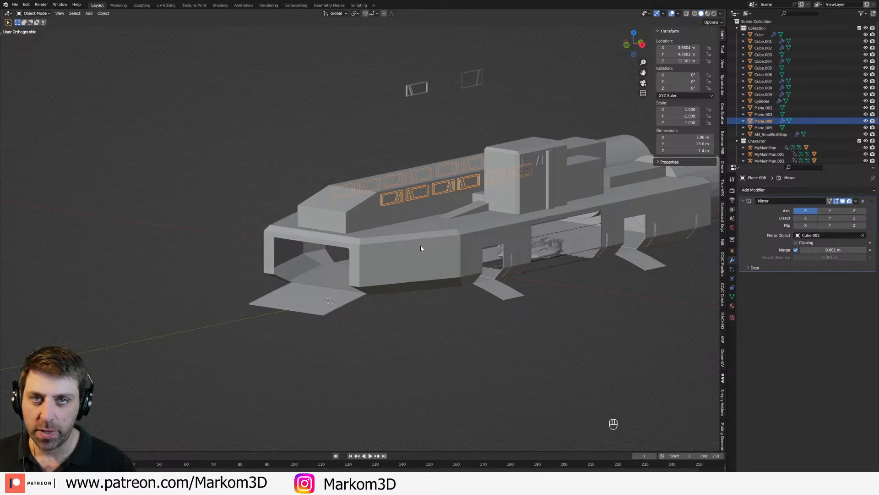
middle_click_drag(420, 245, 484, 291)
key("Tab")
key("Tab")
left_click(462, 290)
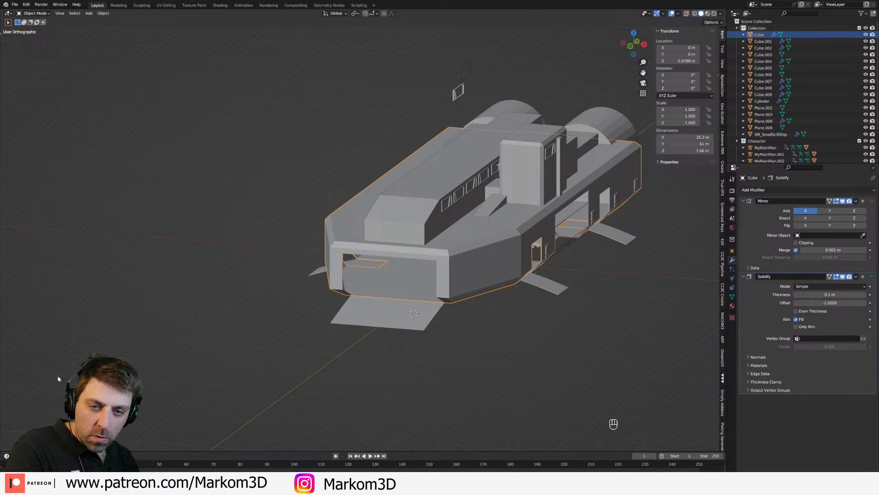
Step: Extrude the rear end face of the low block behind the side tower further toward the engines
middle_click_drag(393, 265, 300, 285)
scroll(398, 241, "up", 2)
left_click(396, 240)
scroll(298, 287, "up", 2)
key("Tab")
left_click(296, 284)
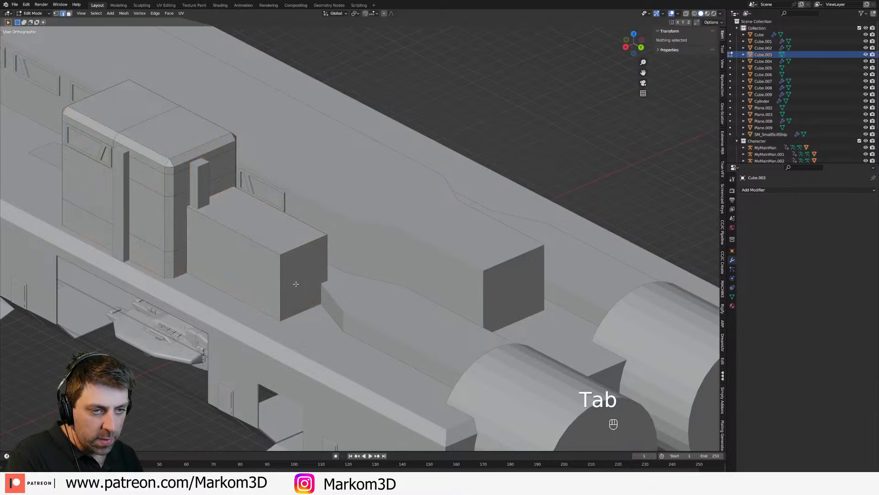
key("3")
left_click(301, 292)
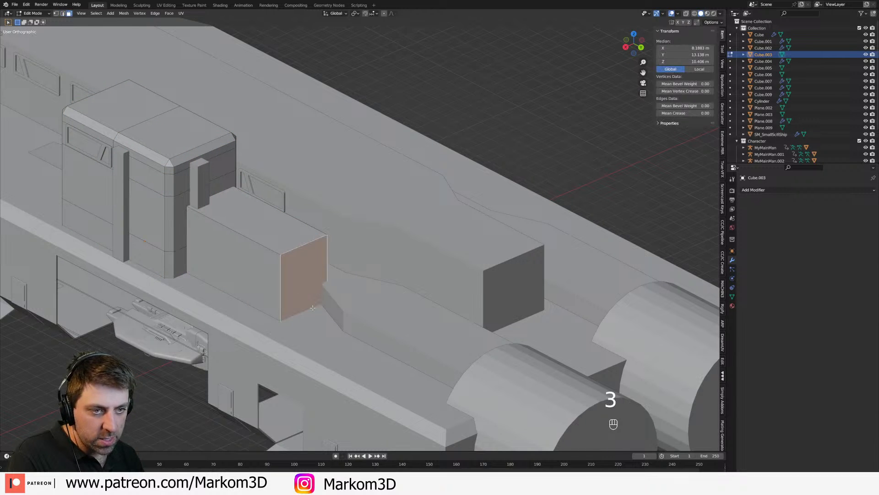
key("e")
Step: Lower the extrusion's rear top edge along Z so the block slopes down toward the engines
key("2")
left_click(367, 283)
key("g")
middle_click(366, 289)
left_click(367, 309)
key("Tab")
Step: Add a crosswise loop cut near the rear end of the central body
scroll(369, 309, "down", 3)
middle_click_drag(369, 311, 386, 312)
left_click(528, 280)
key("Tab")
middle_click_drag(528, 280, 514, 278)
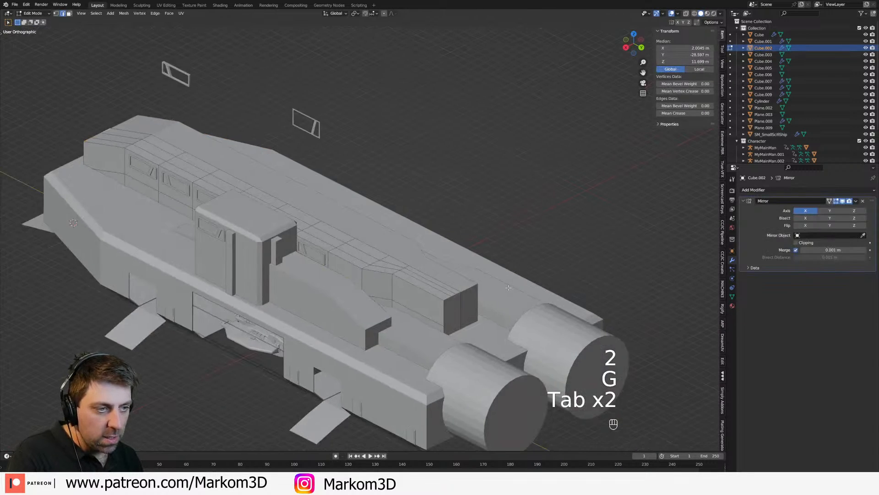
scroll(513, 277, "up", 1)
key("2")
key("ctrl+r")
left_click(399, 296)
right_click(399, 296)
Step: Select the top vertices at the central body's rear end and lower them along Z to form a slope
key("2")
key("1")
left_click(432, 302)
key("c")
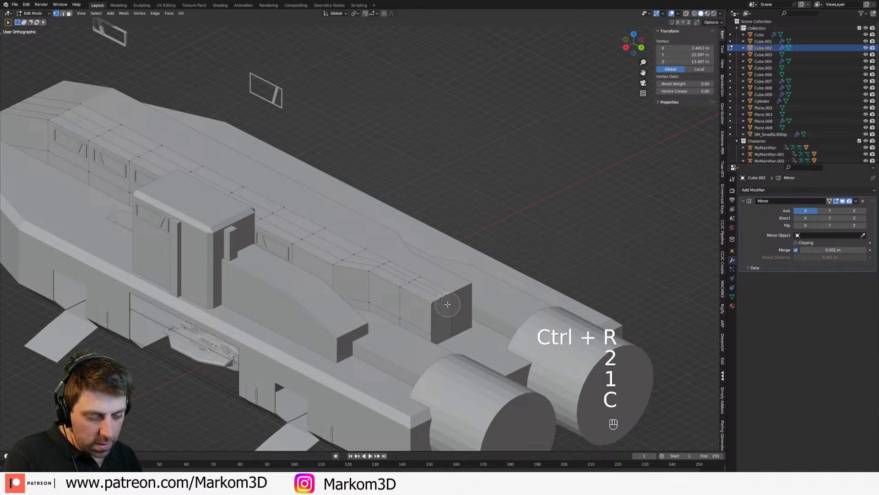
left_click(448, 304)
right_click(448, 304)
key("g")
middle_click(470, 297)
left_click(472, 313)
key("Tab")
scroll(471, 314, "down", 5)
middle_click_drag(393, 326, 479, 302)
scroll(420, 241, "up", 3)
middle_click_drag(420, 241, 407, 283, "shift")
key("Tab")
scroll(407, 283, "up", 4)
key("Tab")
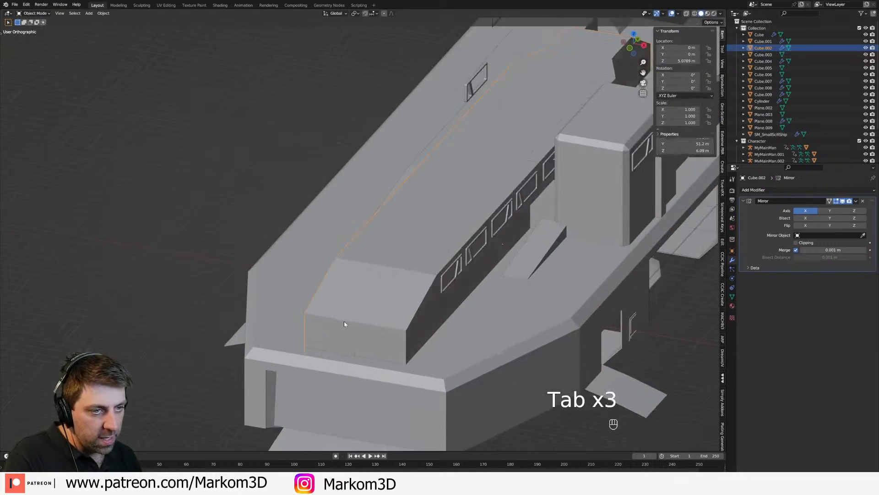
middle_click_drag(456, 220, 323, 230)
Step: Select the front, beveled corner and outer side faces in the side tower's upper window band
left_click(523, 216)
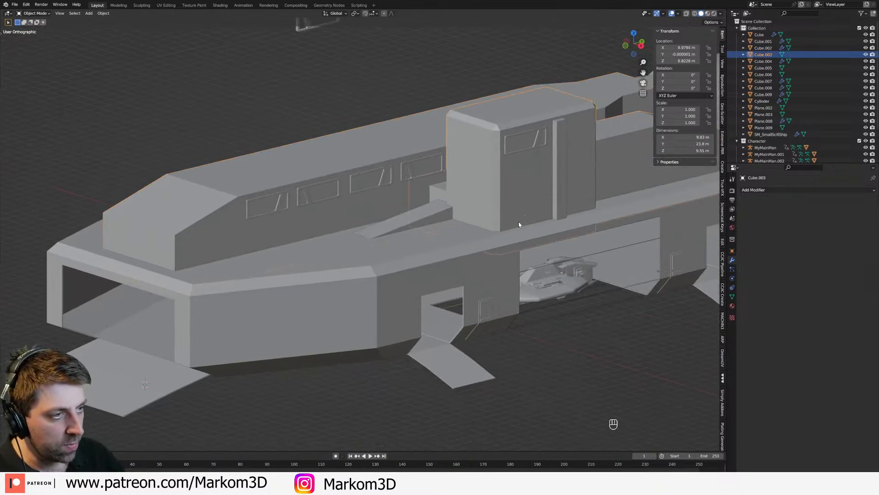
middle_click_drag(524, 216, 483, 211)
middle_click_drag(485, 158, 451, 199, "shift")
middle_click_drag(451, 199, 443, 180)
key("Tab")
scroll(475, 219, "up", 6)
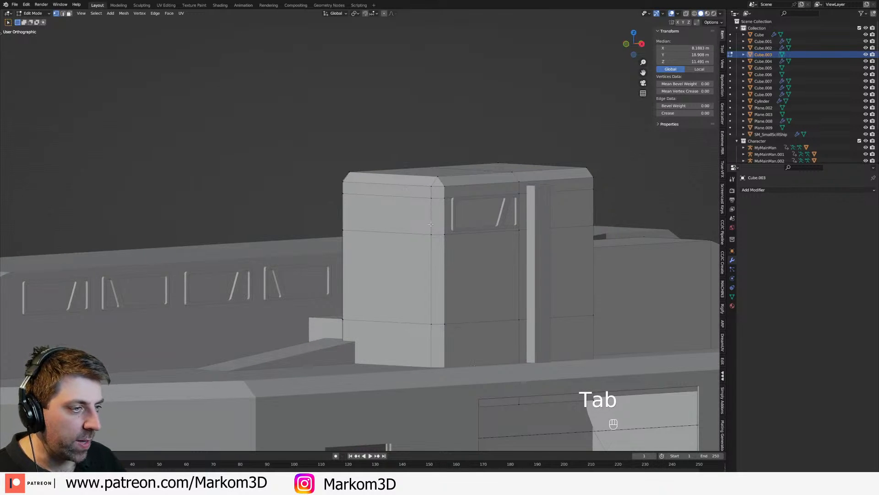
key("Tab")
key("Tab")
key("3")
left_click(423, 211)
middle_click_drag(423, 211, 426, 262, "shift")
scroll(434, 222, "up", 2)
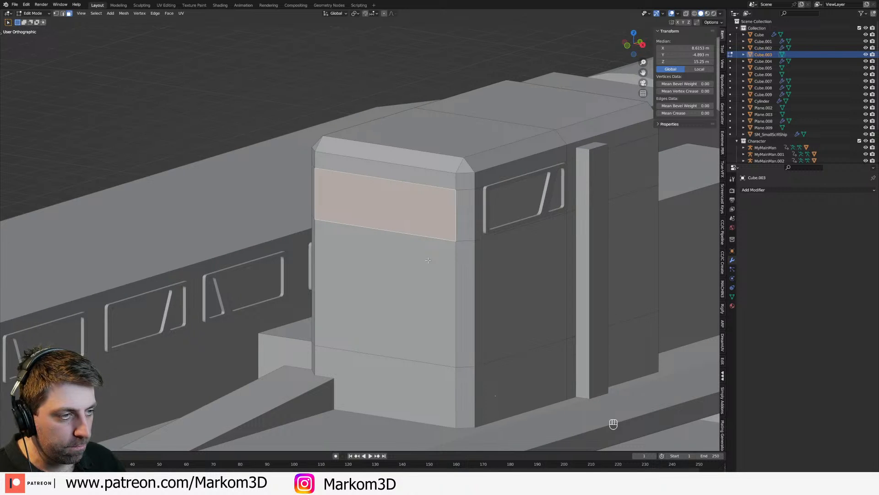
left_click(465, 214, "shift")
left_click(513, 206, "shift")
middle_click_drag(346, 229, 407, 266)
scroll(191, 231, "down", 5)
key("Tab")
key("Tab")
middle_click_drag(408, 266, 412, 207, "shift")
scroll(414, 215, "down", 3)
key("Tab")
middle_click_drag(490, 284, 338, 317)
left_click(336, 320)
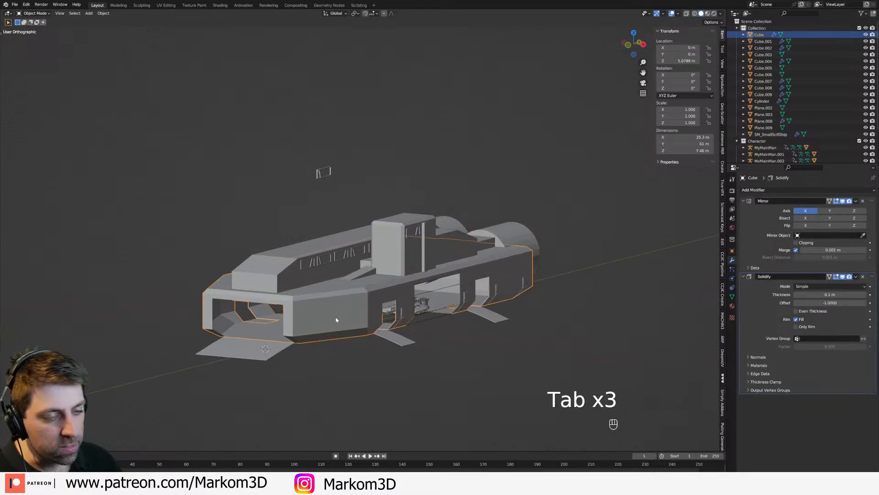
Step: Try to raise the central body's lower front corner vertex along Z in wireframe view
middle_click_drag(337, 318, 360, 265)
left_click(375, 278)
key("Tab")
scroll(394, 300, "up", 3)
scroll(401, 274, "up", 3)
key("z")
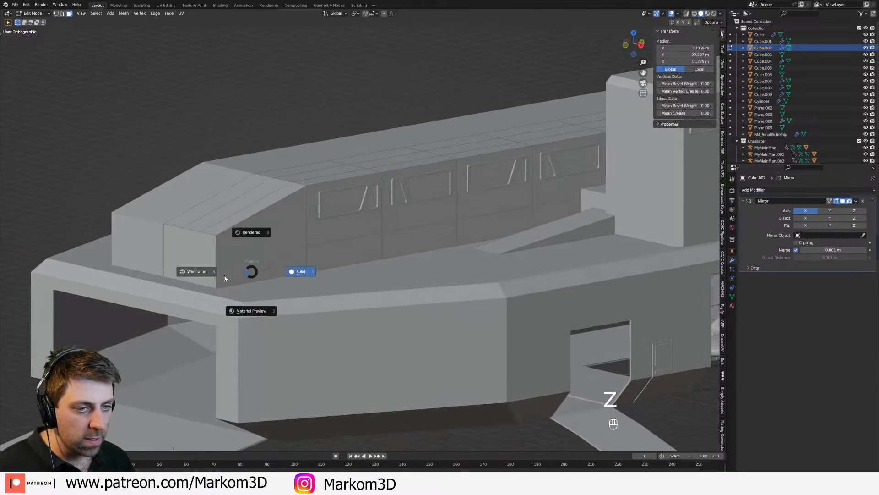
key("a")
key("2")
key("1")
key("g")
middle_click(215, 293)
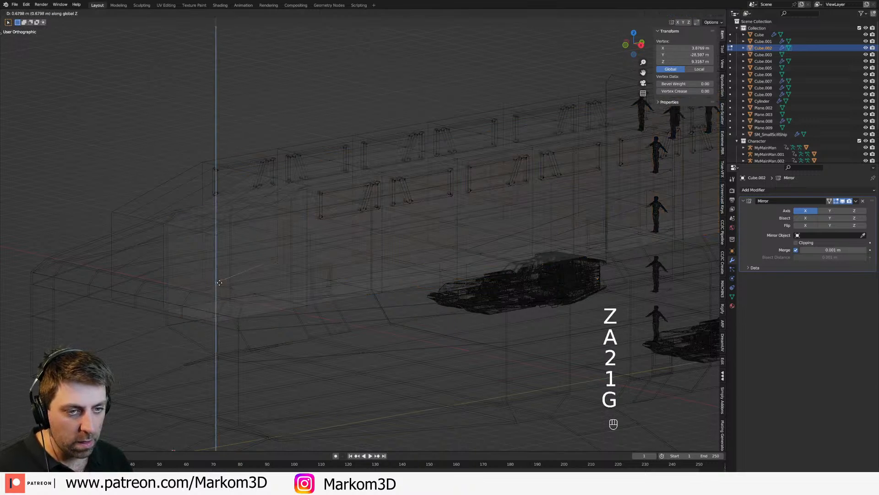
right_click(221, 270)
Step: Examine the central body's front and rear end faces in wireframe, finishing in solid shading
key("3")
left_click(180, 274)
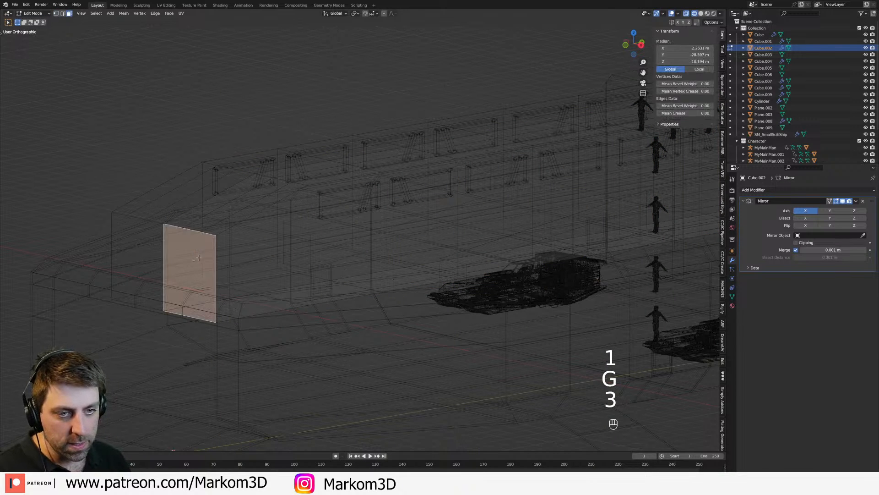
key("Delete")
mouse_move(301, 288)
middle_mouse_down()
mouse_move(353, 313)
mouse_move(390, 270)
mouse_move(359, 294)
mouse_move(485, 291)
mouse_move(455, 279)
middle_mouse_up()
key("z")
key("z")
left_click(365, 308)
key("a")
scroll(389, 270, "down", 4)
scroll(455, 279, "up", 4)
key("3")
left_click(484, 304)
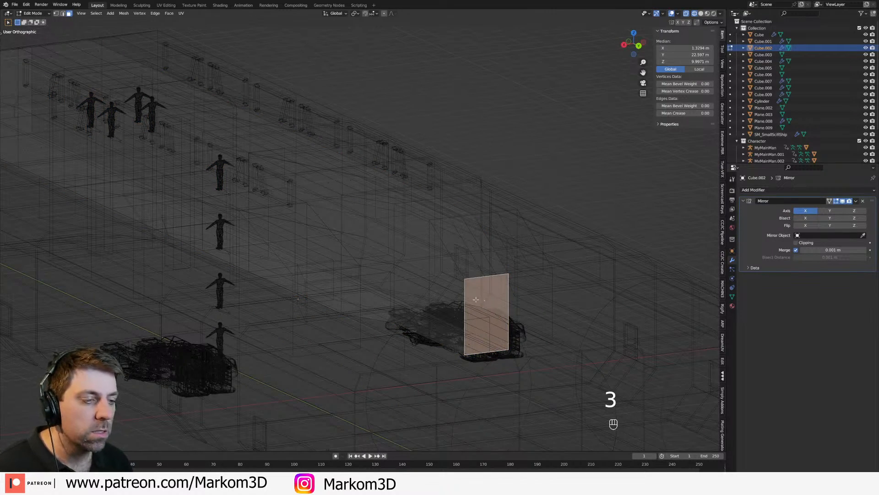
scroll(476, 300, "down", 1)
key("z")
left_click(515, 300)
Step: Select the row of eight roof faces running lengthwise beside the central body's centre line
middle_click_drag(233, 293, 401, 288)
middle_click_drag(401, 287, 358, 321, "shift")
scroll(357, 321, "up", 1)
key("3")
left_click(415, 204)
left_click(424, 181, "shift")
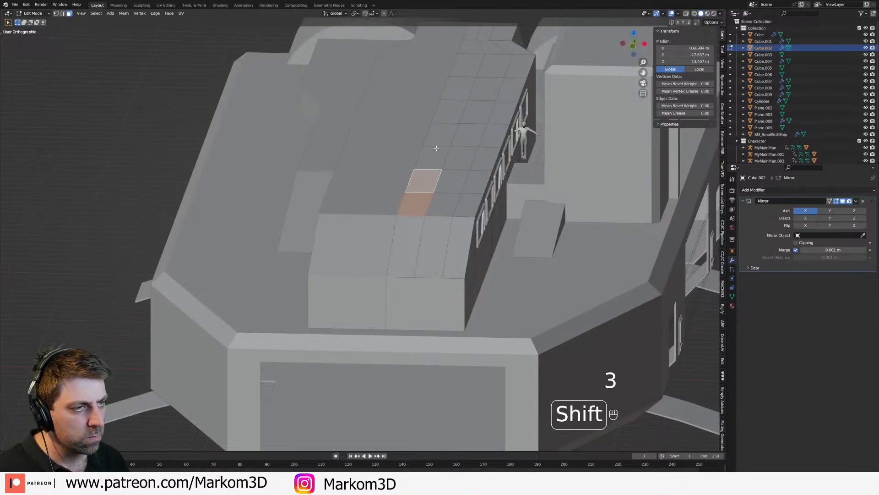
left_click(436, 150, "shift")
left_click(443, 134, "shift")
left_click(451, 112, "shift")
left_click(460, 89, "shift")
left_click(466, 68, "shift")
left_click(471, 48, "shift")
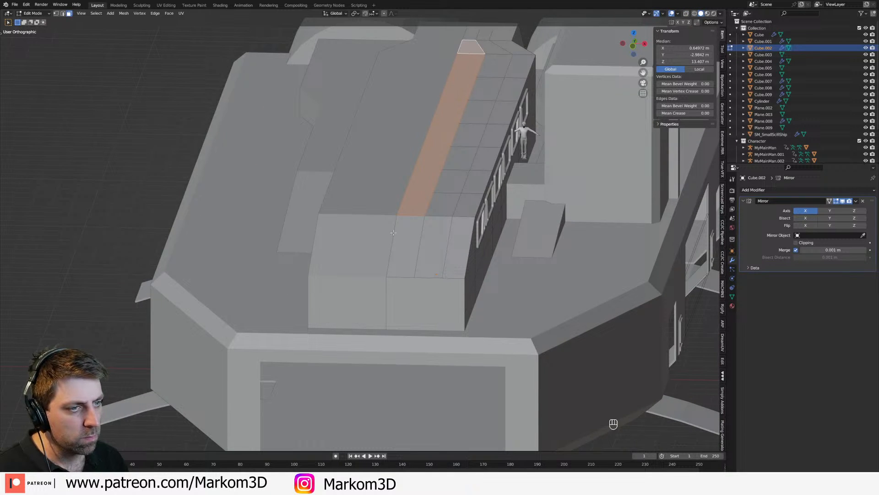
key("Tab")
scroll(465, 255, "down", 4)
mouse_move(465, 256)
middle_mouse_down()
mouse_move(436, 255)
mouse_move(490, 256)
mouse_move(455, 259)
middle_mouse_up()
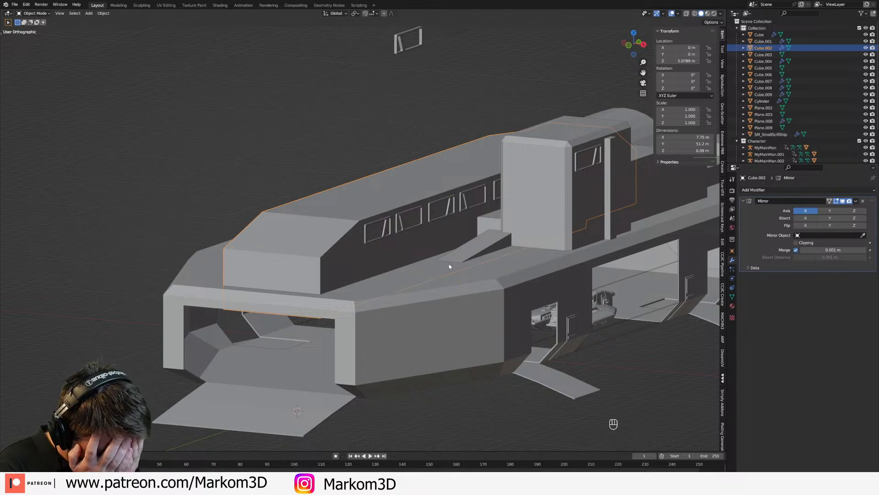
middle_click_drag(451, 266, 422, 322)
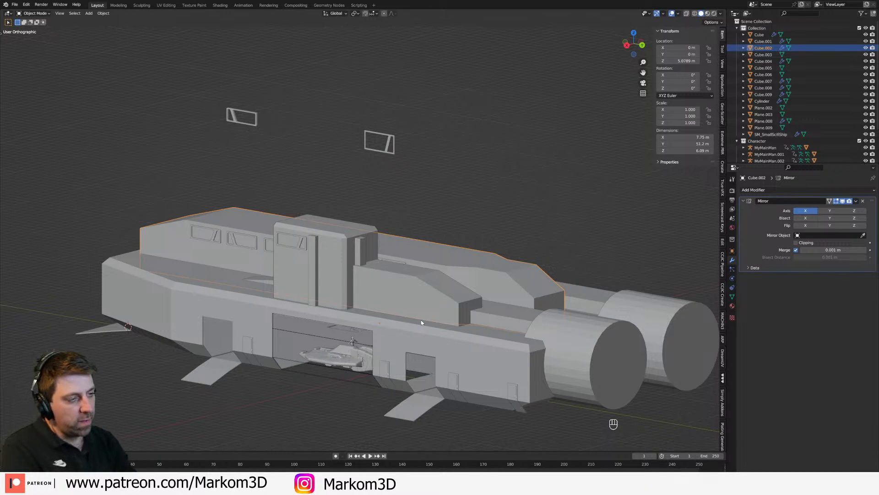
middle_click_drag(554, 324, 393, 271)
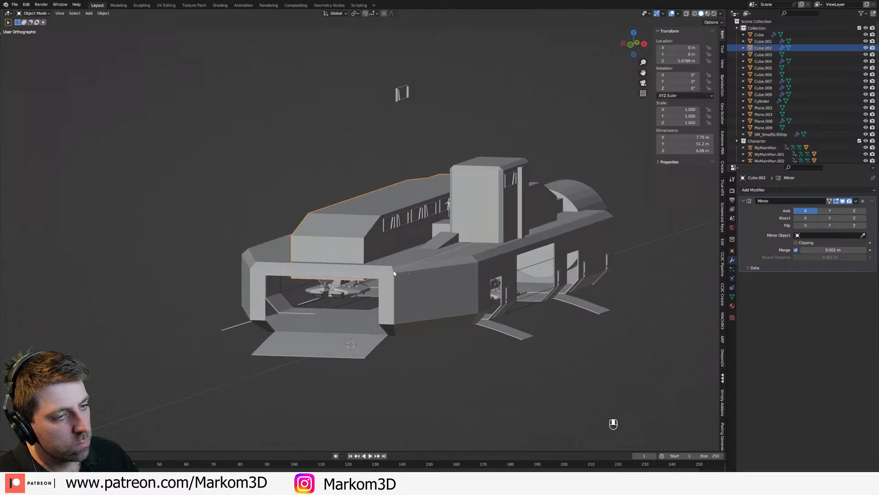
Step: Close the front loading ramp by lowering its shape key value to the minimum
left_click(357, 352)
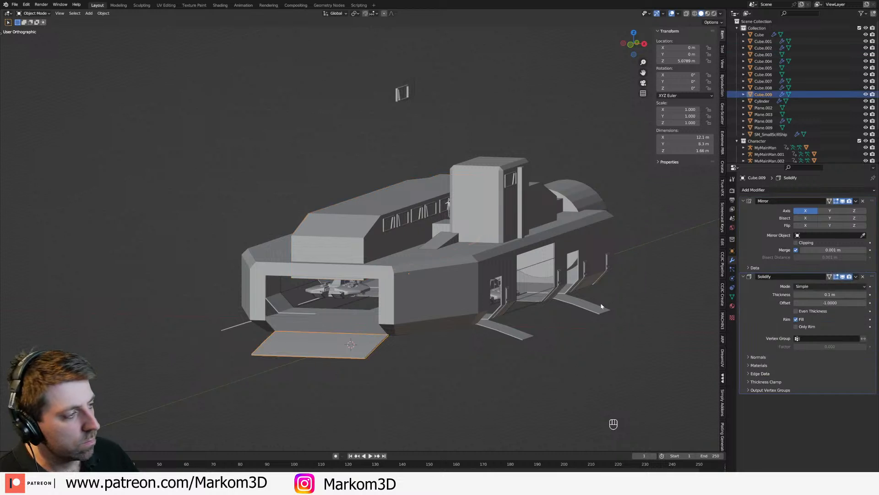
left_click(732, 306)
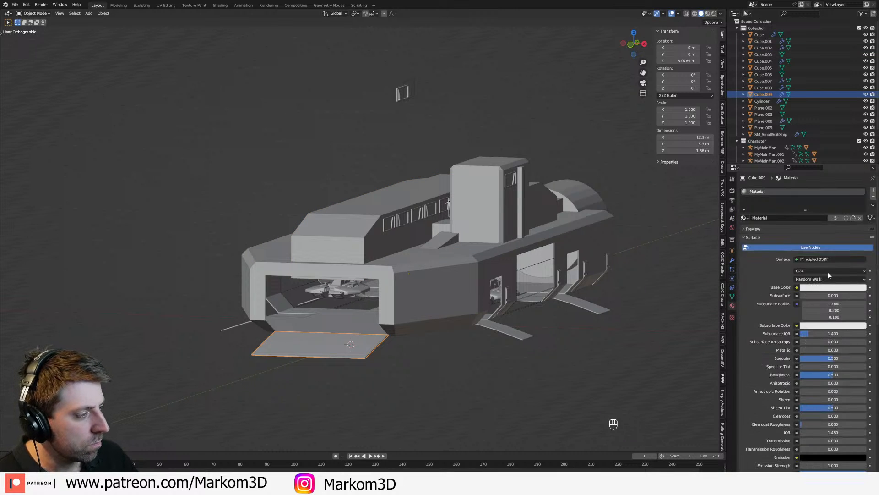
left_click(732, 296)
left_click_drag(843, 260, 544, 277)
Step: Close the side ramps by setting their Key 1 shape key value to 0 and save the file
left_click(508, 330)
left_click_drag(841, 259, 810, 263)
left_click(609, 322)
middle_click_drag(609, 322, 564, 324)
scroll(566, 331, "up", 3)
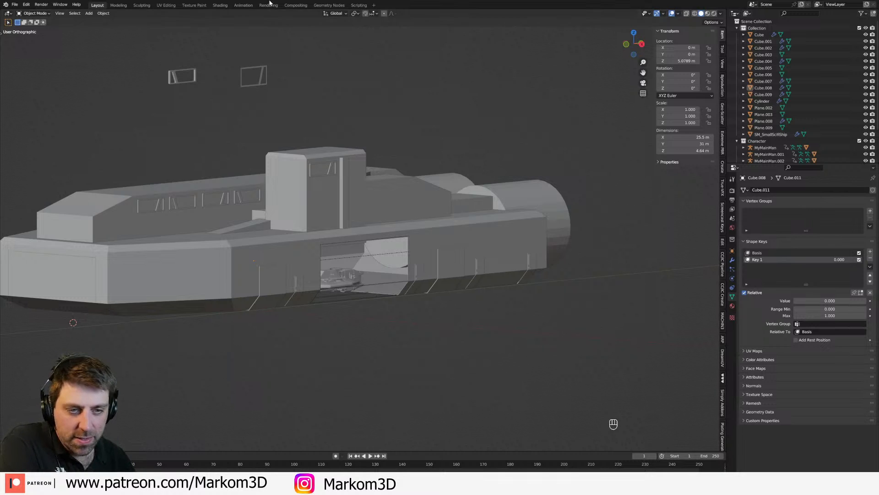
key("ctrl+s")
Step: Examine the side tower's upper face band and its window up close in edit mode
middle_click_drag(403, 213, 404, 257)
left_click(391, 197)
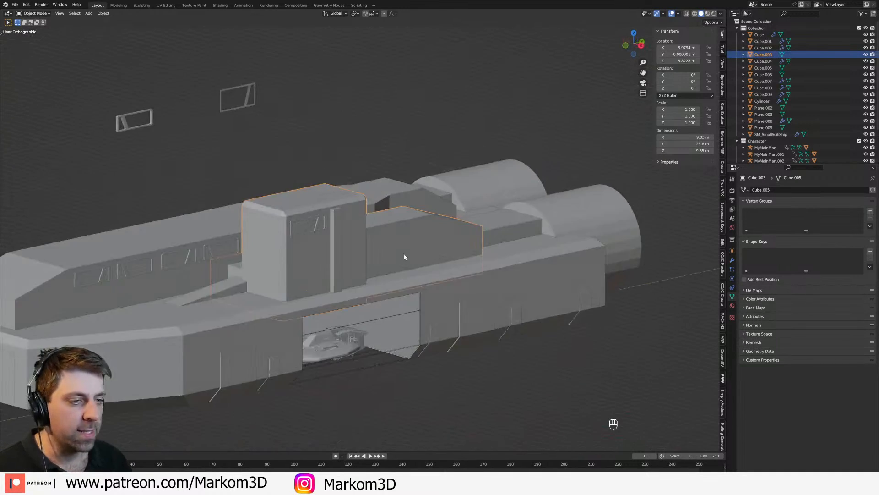
scroll(289, 262, "up", 4)
key("Tab")
middle_click_drag(302, 214, 316, 214)
middle_click_drag(422, 203, 388, 201)
middle_click_drag(297, 224, 481, 257, "shift")
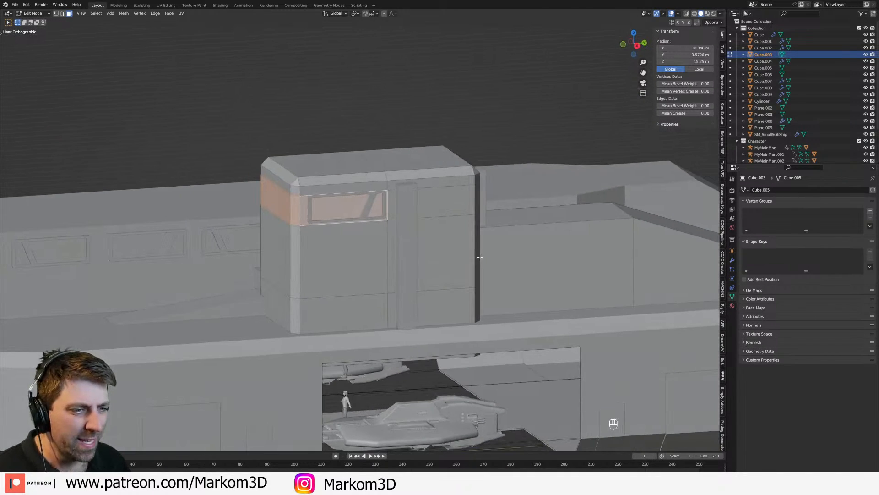
key("Tab")
key("Tab")
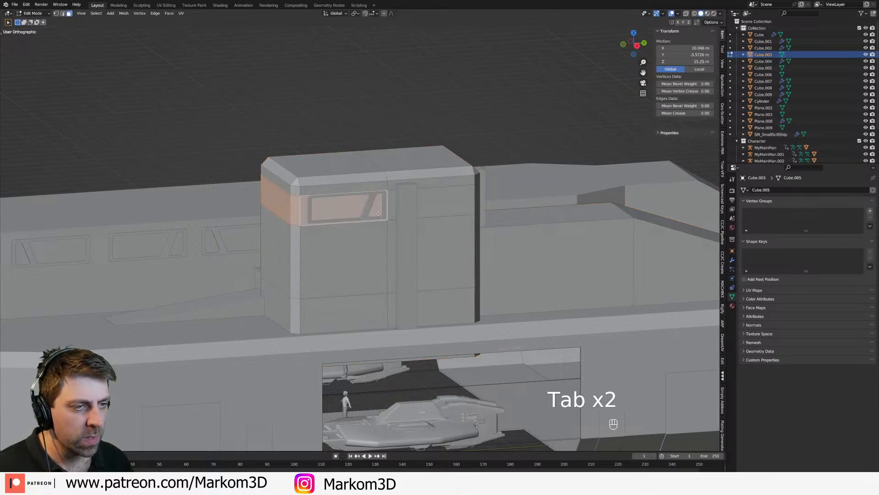
Step: Move the side tower's window object off the wall to a spot above the tower roof
key("Tab")
left_click(383, 210)
key("Tab")
key("Tab")
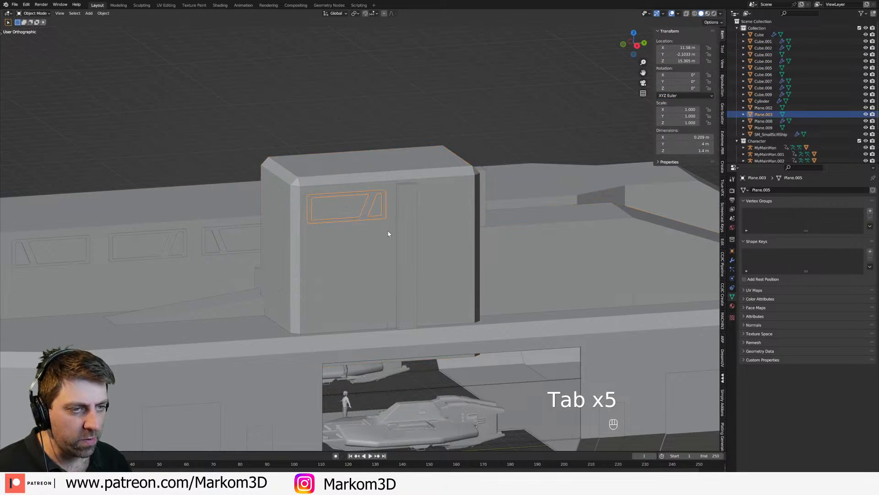
scroll(389, 231, "down", 2)
key("g")
left_click(391, 183, "ctrl")
Step: Select the upper band of faces around the side tower and separate it into its own object
left_click(360, 218)
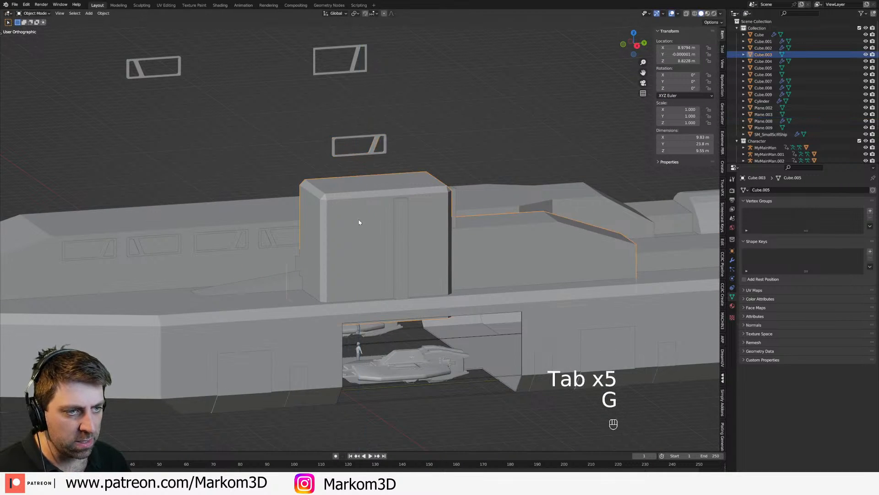
scroll(361, 216, "up", 1)
key("Tab")
key("3")
middle_click_drag(361, 217, 387, 315)
left_click(340, 218, "alt")
scroll(387, 314, "up", 2)
key("p")
left_click(387, 316)
key("Tab")
key("Tab")
Step: Add a vertical loop cut to each half of the separated band's outer side
middle_click_drag(383, 269, 381, 269)
key("ctrl+r")
left_click(328, 291)
right_click(332, 298)
key("ctrl+r")
left_click(421, 274)
right_click(421, 275)
middle_click_drag(463, 270, 412, 276)
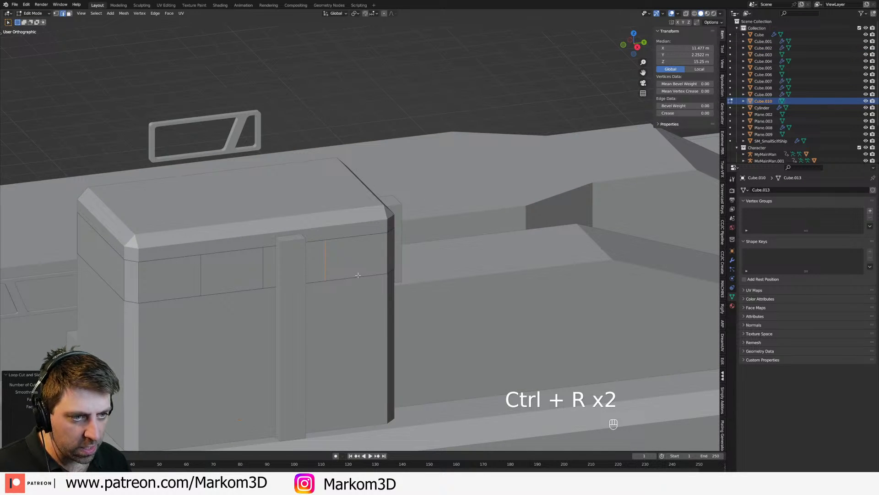
Step: Slide the vertical edges on the band's outer side to line up with both sides of the outer pillar
key("g")
Step: Slide the upper vertex of the remaining divider on the band's outer side toward the pillar to slant the divider
key("g")
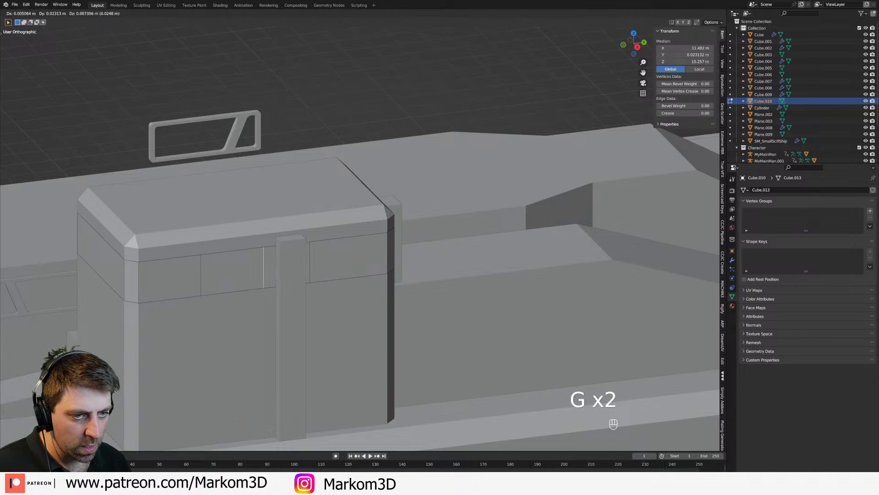
left_click(271, 269)
middle_click_drag(257, 265, 292, 200)
key("g")
left_click(318, 201)
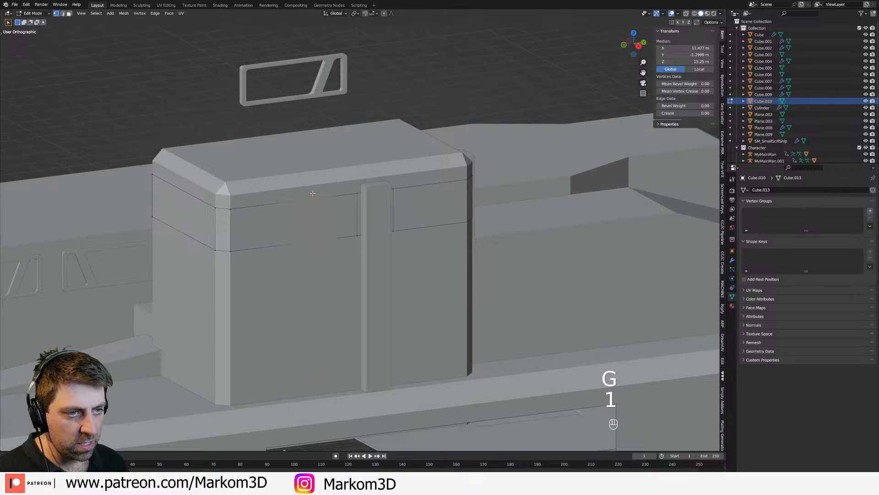
key("1")
left_click(318, 200)
key("g")
key("g")
left_click(344, 200)
Step: Add two vertical loop cuts to the band's front side and scale their lower vertices apart along X into slanted dividers
middle_click_drag(245, 222, 294, 224)
middle_click_drag(433, 242, 393, 240, "shift")
key("ctrl+r")
scroll(474, 218, "up", 1)
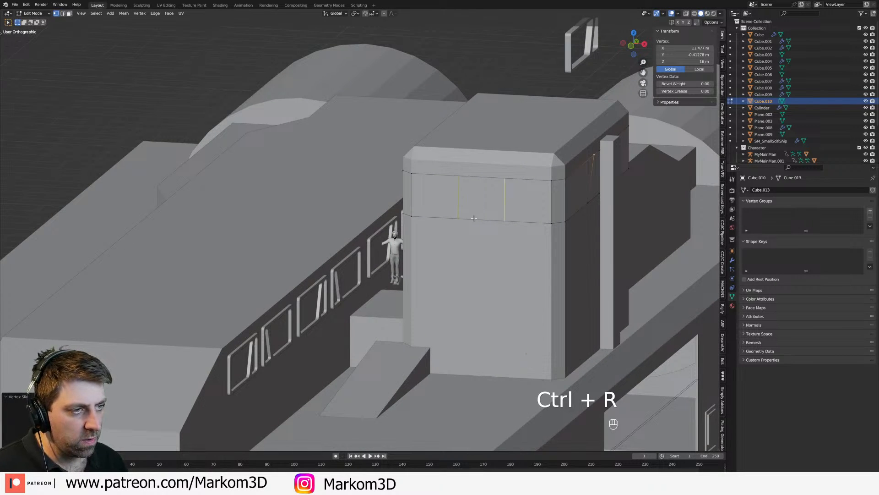
left_click(474, 218)
right_click(474, 218)
key("s")
key("x")
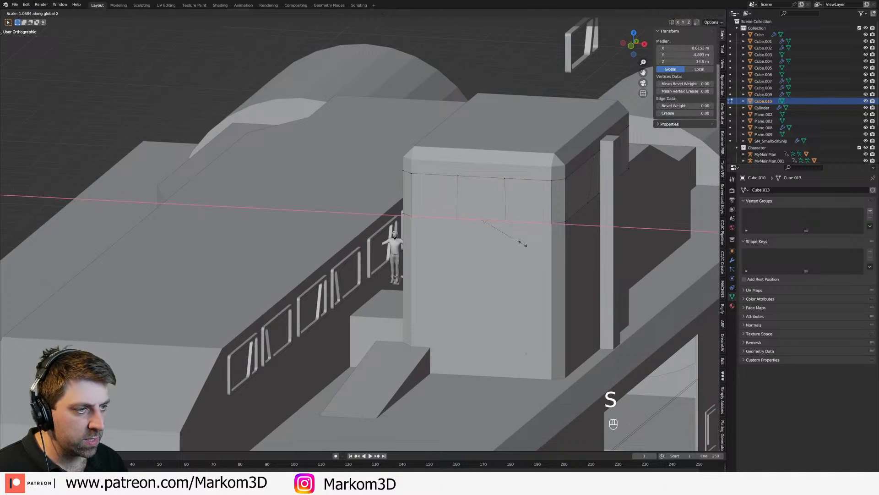
left_click(568, 248)
Step: Add a vertical loop cut to each half of the band's inner side
middle_click_drag(449, 228, 496, 231)
middle_click_drag(496, 231, 370, 272, "shift")
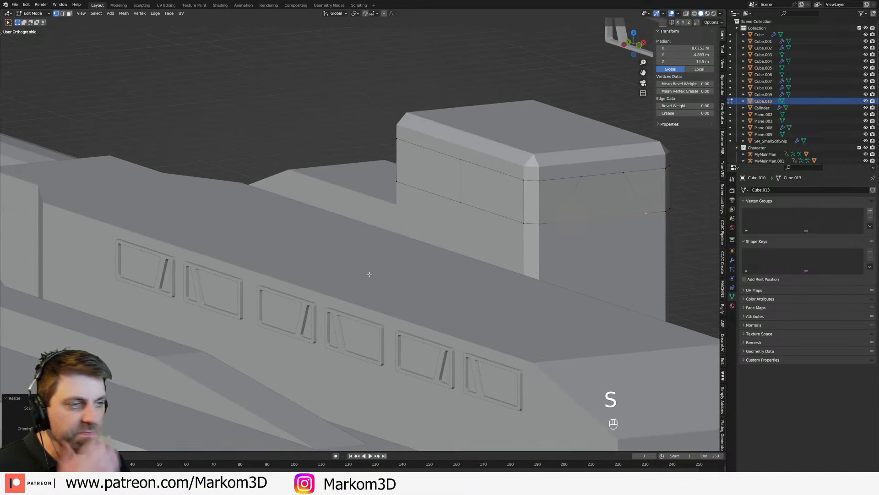
middle_click_drag(561, 214, 466, 241, "shift")
scroll(466, 241, "up", 1)
middle_click_drag(396, 260, 425, 236)
key("2")
key("ctrl+r")
left_click(545, 213)
right_click(545, 212)
key("ctrl+r")
left_click(369, 222)
right_click(368, 221)
Step: Scale the upper vertices of the inner side's two new cuts apart along Y to slant the dividers
key("1")
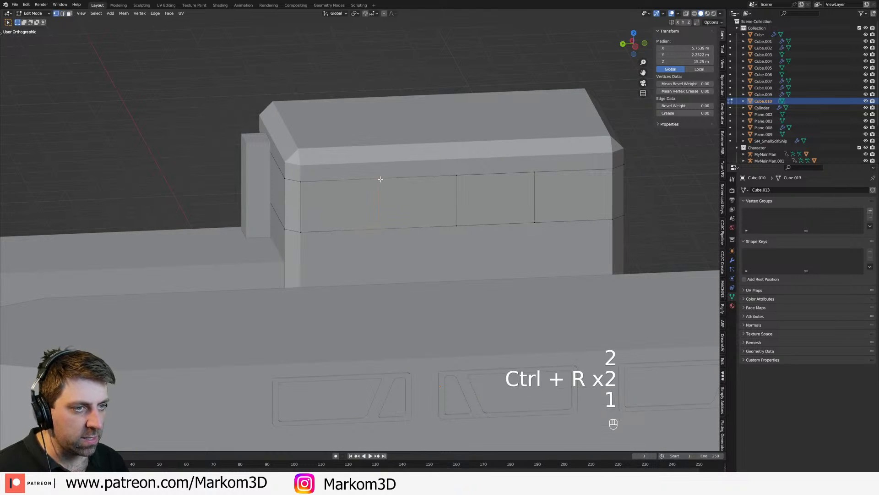
left_click(379, 179)
left_click(532, 173, "shift")
key("s")
key("x")
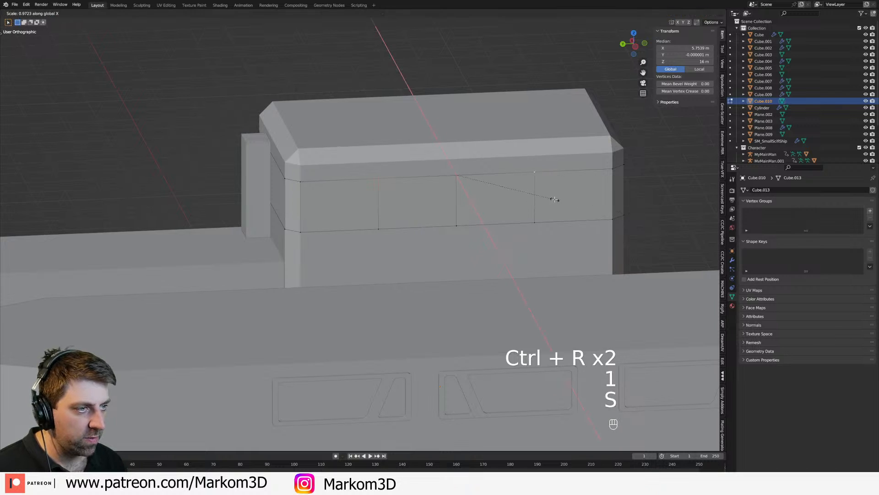
key("s")
key("y")
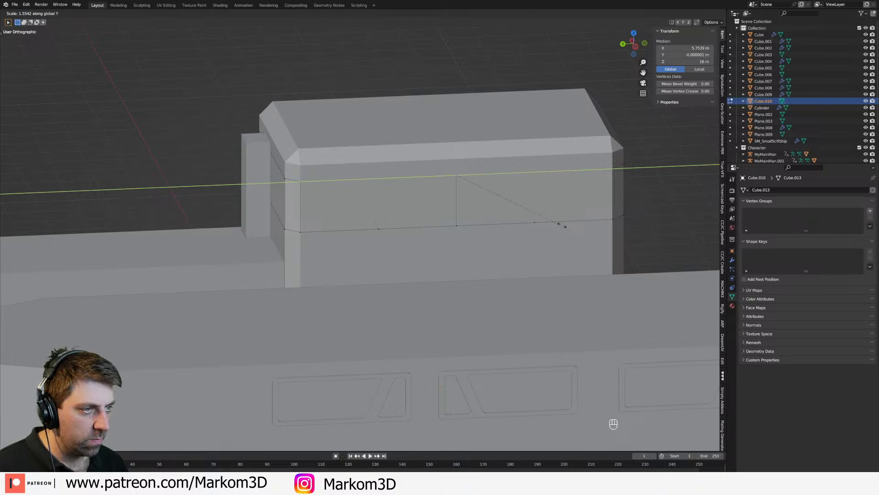
left_click(573, 229)
Step: Select the window faces around the band, leaving out the corner faces and the face behind the outer pillar
middle_click_drag(587, 225, 423, 221)
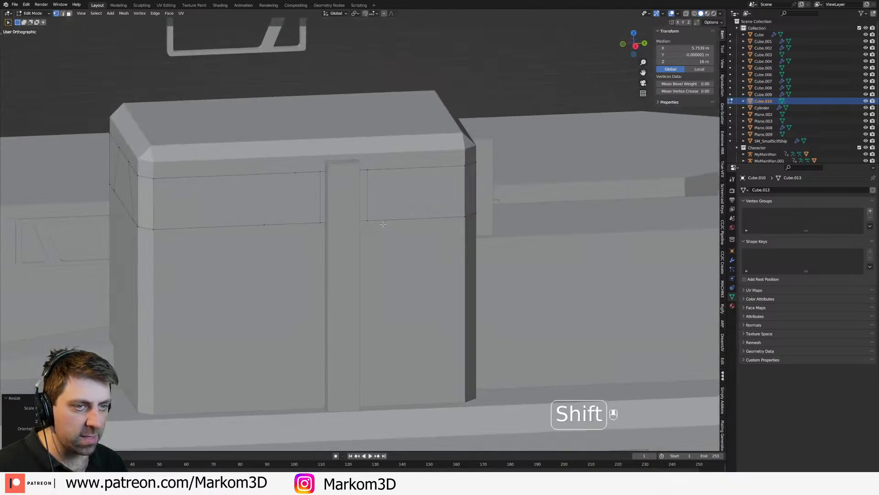
middle_click_drag(354, 226, 468, 219, "shift")
middle_click_drag(468, 219, 502, 211)
key("3")
left_click(350, 200, "alt")
middle_click_drag(350, 200, 439, 200)
left_click(360, 198, "shift")
left_click(368, 205, "shift")
left_click(276, 208, "shift")
middle_click_drag(277, 209, 439, 209)
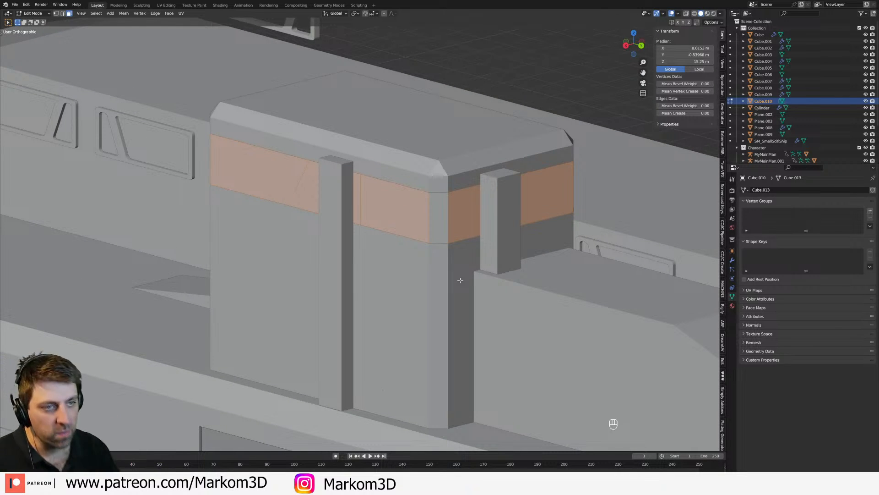
Step: Add two vertical loop cuts to the band's rear side, aligned with both edges of the rear pillar
middle_click_drag(396, 188, 361, 202)
middle_click_drag(365, 240, 367, 202)
key("ctrl+r")
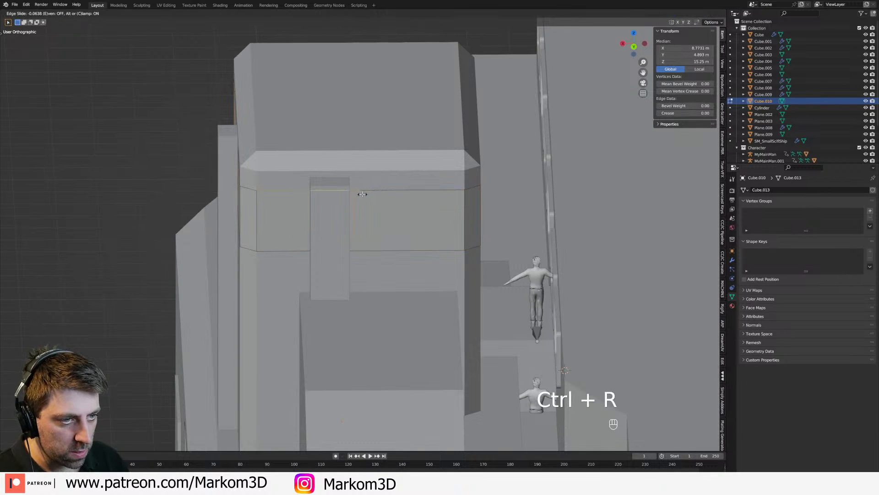
key("ctrl+r")
left_click(297, 194)
left_click(297, 193)
left_click(300, 193)
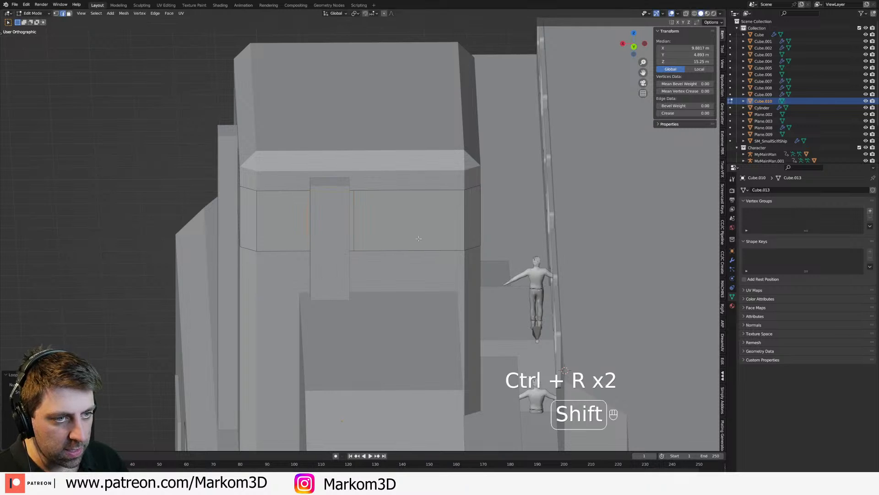
middle_click_drag(421, 236, 412, 238, "shift")
Step: Add a vertical loop cut to the wider rear section and move its upper vertex toward the corner to slant it
key("ctrl+r")
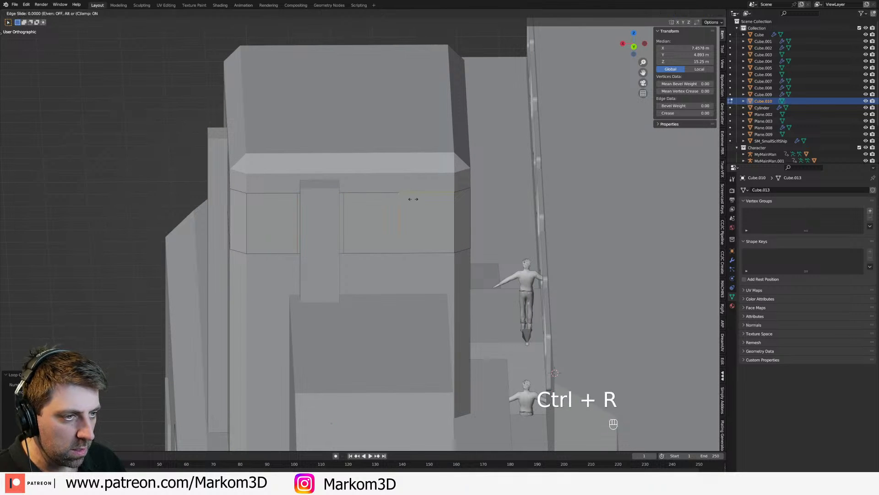
key("1")
left_click(412, 197)
key("g")
left_click(429, 190)
Step: Add the slanted rear face to the window face selection and inset all selected faces individually
key("3")
left_click(438, 224, "alt")
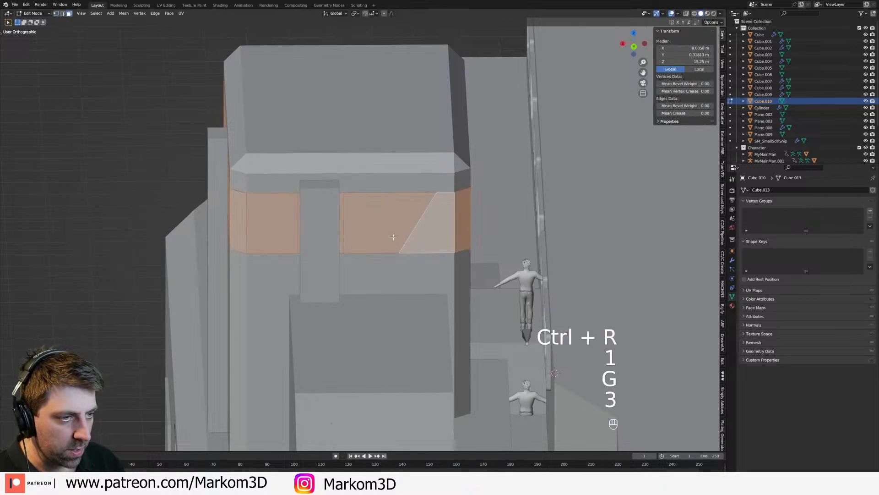
middle_click_drag(437, 224, 564, 275)
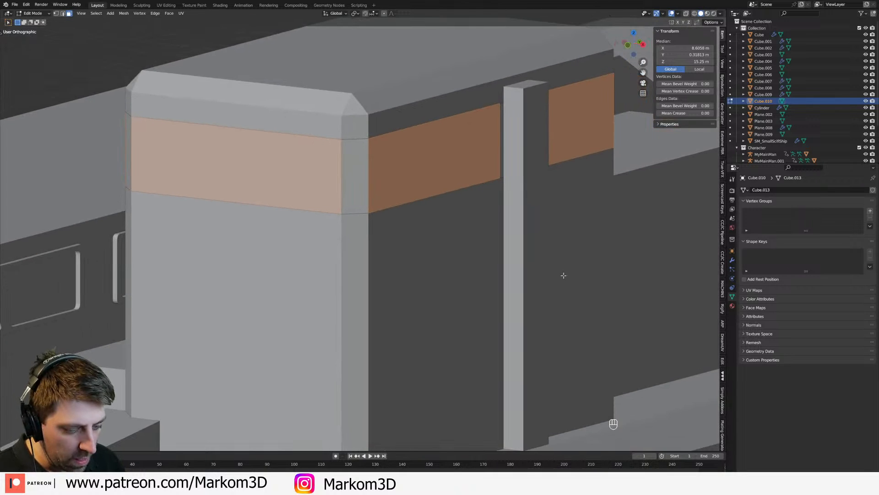
key("i")
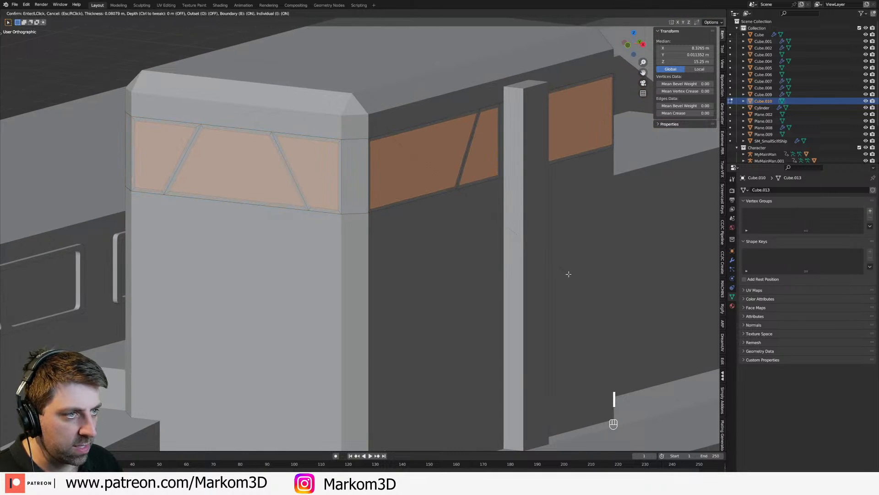
left_click(551, 267)
scroll(551, 266, "down", 2)
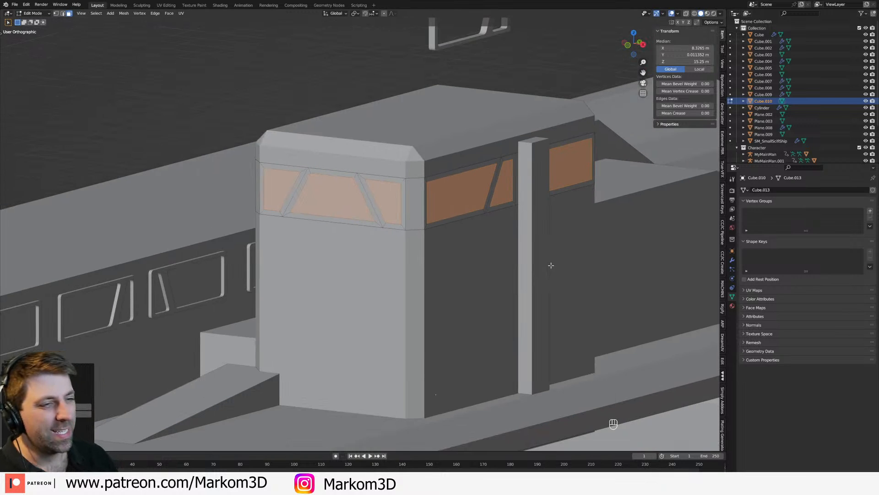
Step: Delete the inset window faces to open up the band and return to object mode
key("x")
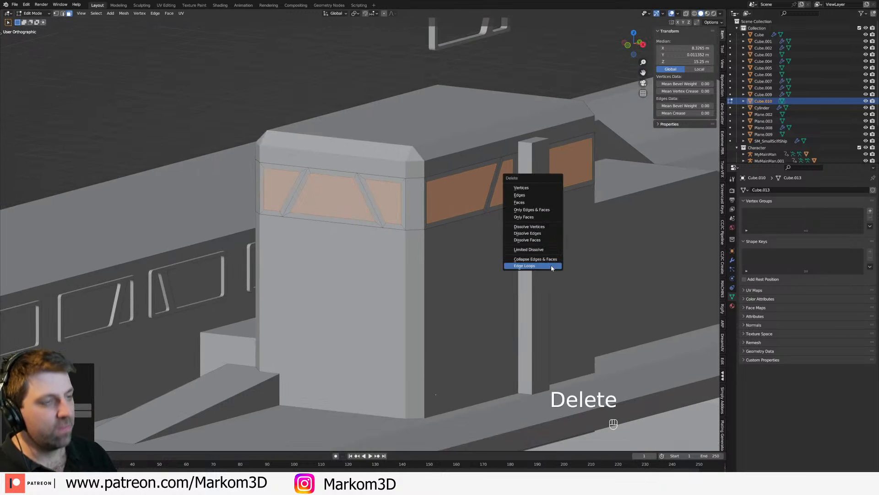
left_click(556, 206)
middle_click_drag(430, 210, 460, 204)
key("Tab")
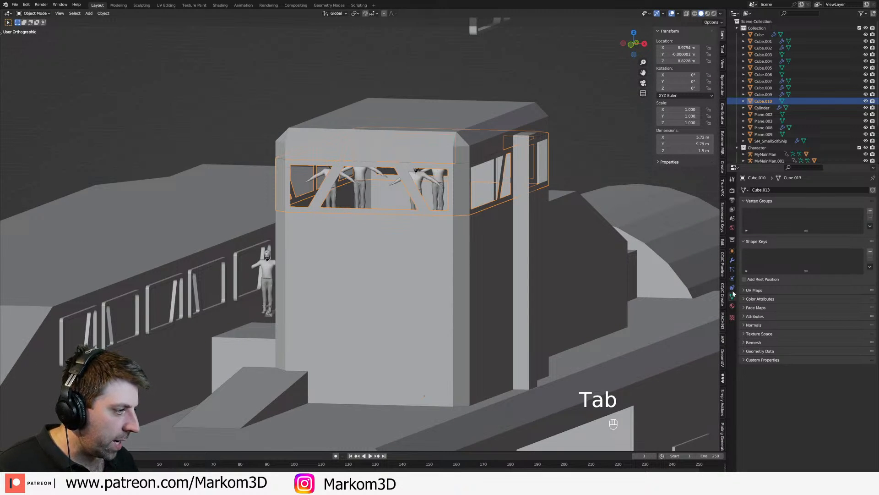
Step: Add a Solidify modifier to the window band with offset 0, Even Thickness on and a thickness of 0.2 m
left_click(732, 260)
left_click(760, 190)
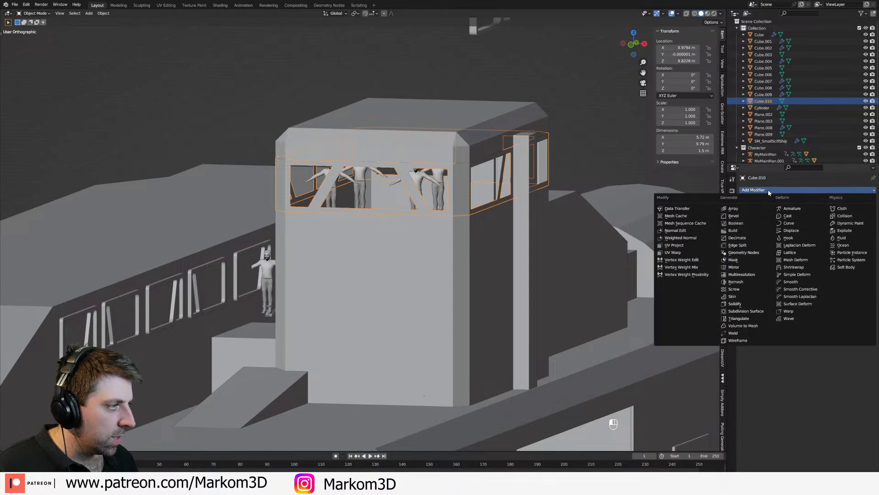
left_click(735, 304)
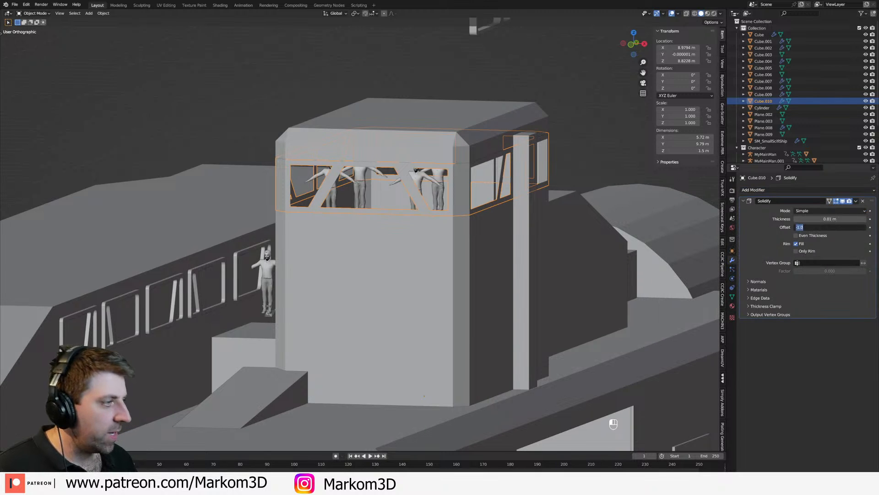
left_click(812, 236)
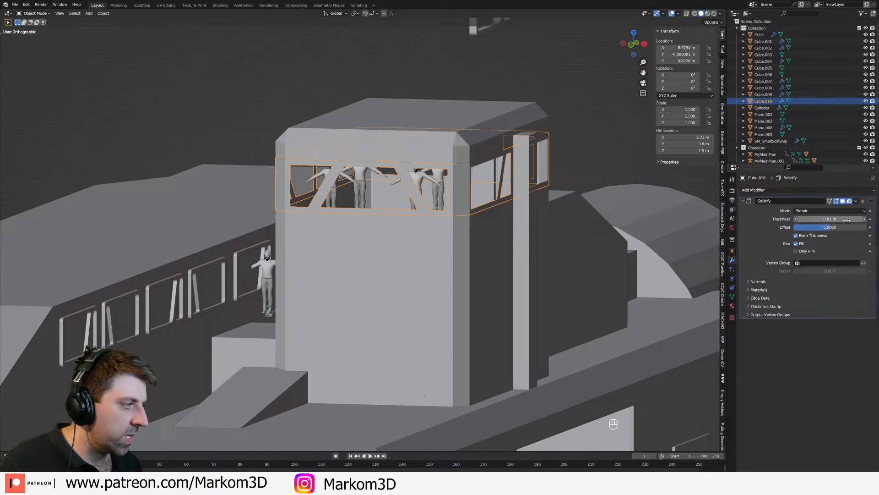
left_click_drag(865, 222, 876, 222)
left_click(865, 220)
left_click(865, 220)
left_click(865, 220)
left_click(866, 220)
left_click(865, 220)
middle_click_drag(634, 209, 597, 219)
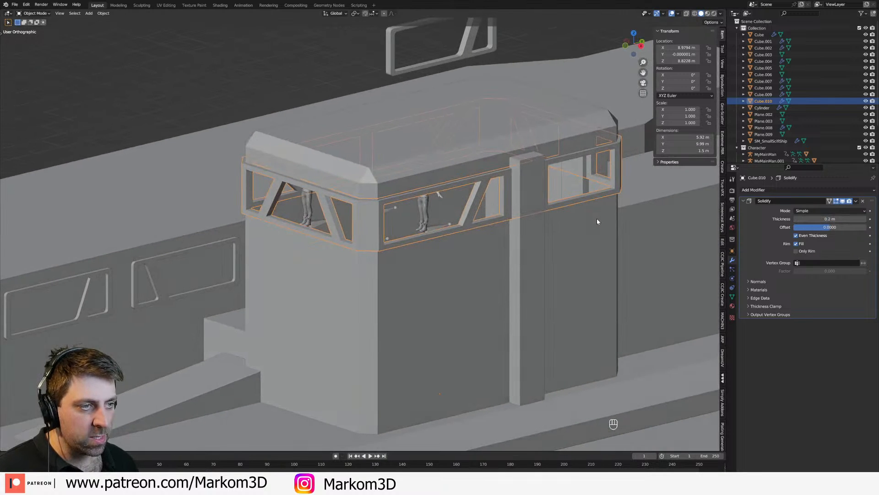
Step: Open the window band for vertex editing in wireframe shading and select its whole mesh
key("Tab")
scroll(591, 220, "up", 1)
scroll(440, 224, "up", 2)
key("1")
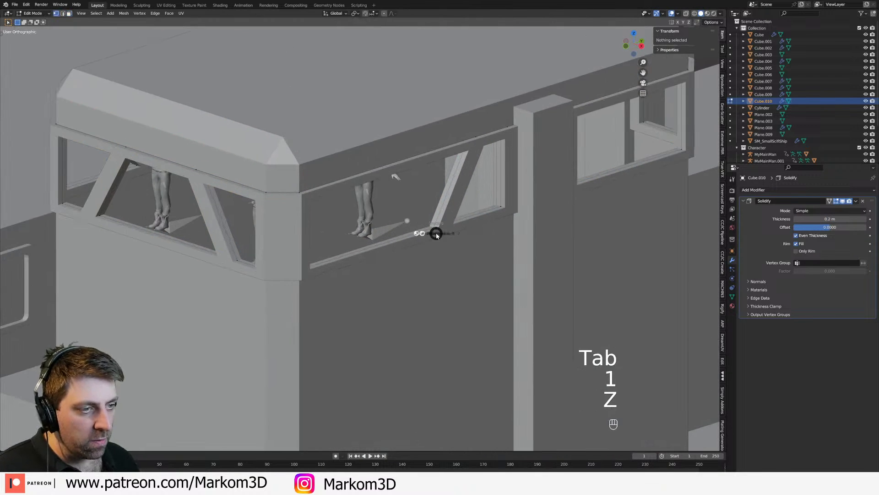
key("z")
left_click(372, 245)
key("a")
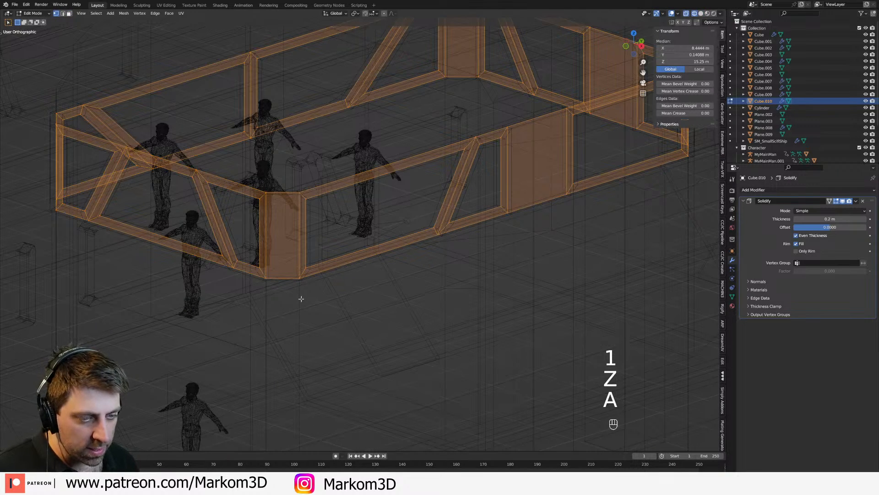
Step: Deselect the upper and lower perimeter vertices at the band's front outer corner
left_click(299, 193, "shift")
left_click(267, 193, "shift")
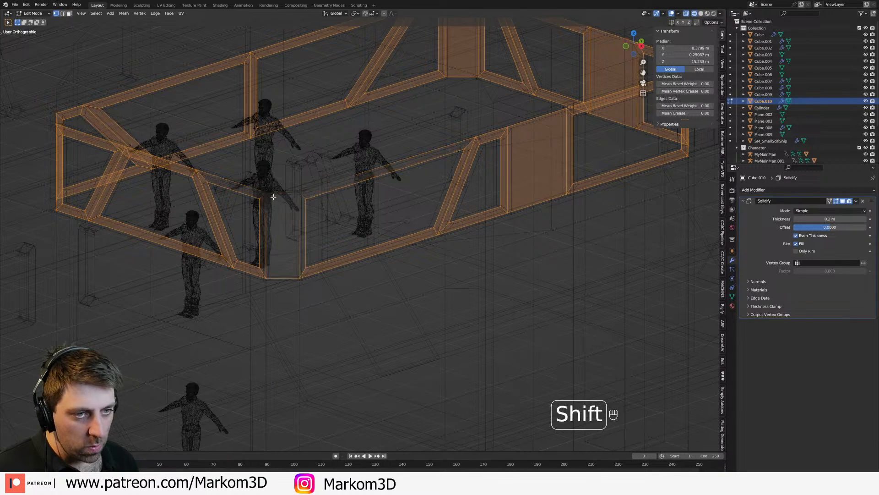
left_click(268, 279, "shift")
left_click(299, 278, "shift")
middle_click_drag(268, 279, 282, 279)
left_click(271, 272, "shift")
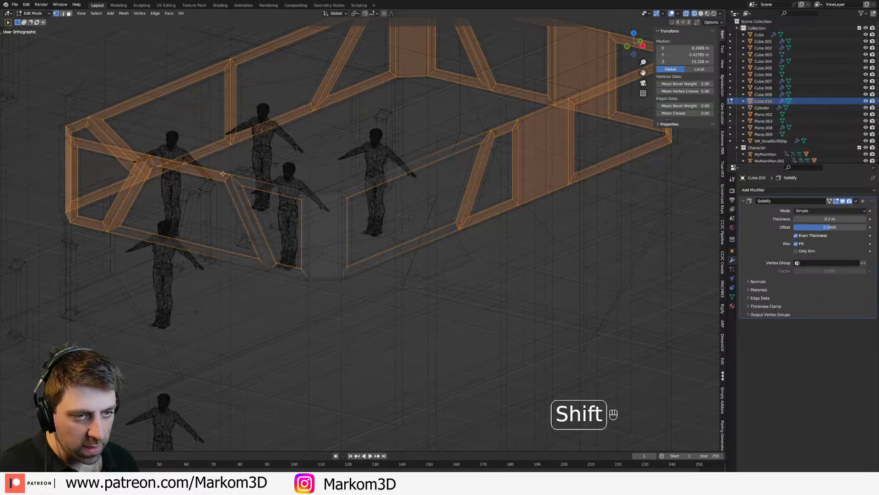
Step: Deselect the perimeter vertices at the ends of the slanted dividers along the band's front side
left_click(226, 182, "shift")
middle_click_drag(180, 214, 222, 211)
left_click(302, 165, "shift")
left_click(248, 255, "shift")
left_click(204, 255, "shift")
left_click(202, 167, "shift")
Step: Deselect the perimeter vertices from the front inner corner to the middle divider of the band's inner side
middle_click_drag(201, 167, 477, 162)
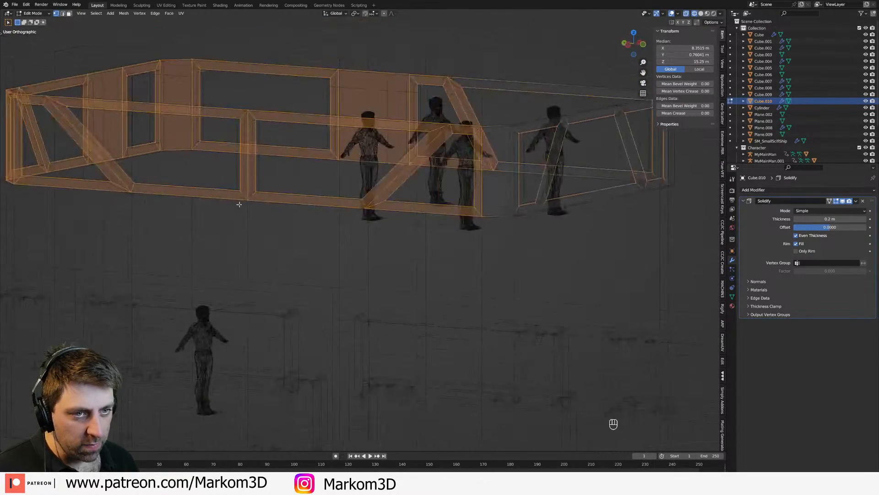
left_click(485, 146, "shift")
left_click(481, 218, "shift")
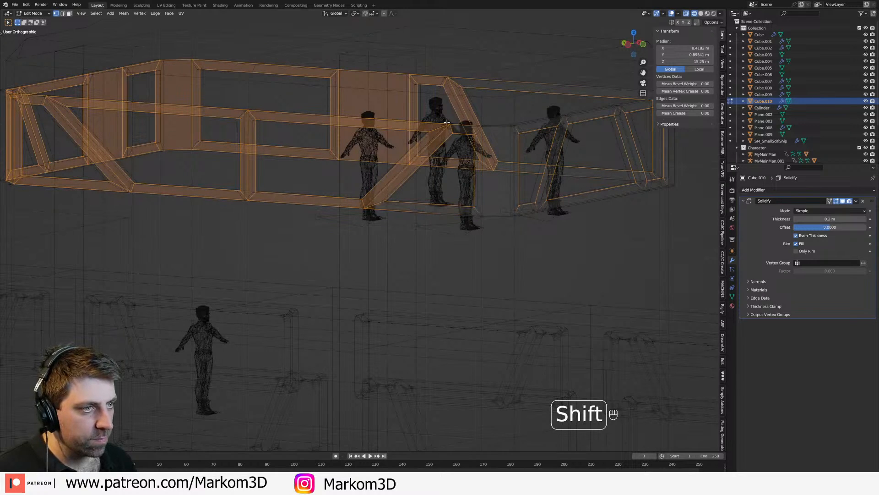
left_click(437, 144, "shift")
left_click(367, 209, "shift")
left_click(251, 205, "shift")
left_click(246, 106, "shift")
Step: Deselect the perimeter vertices at the inner side's second slanted divider and around the rear inner corner
middle_click_drag(204, 131, 249, 151)
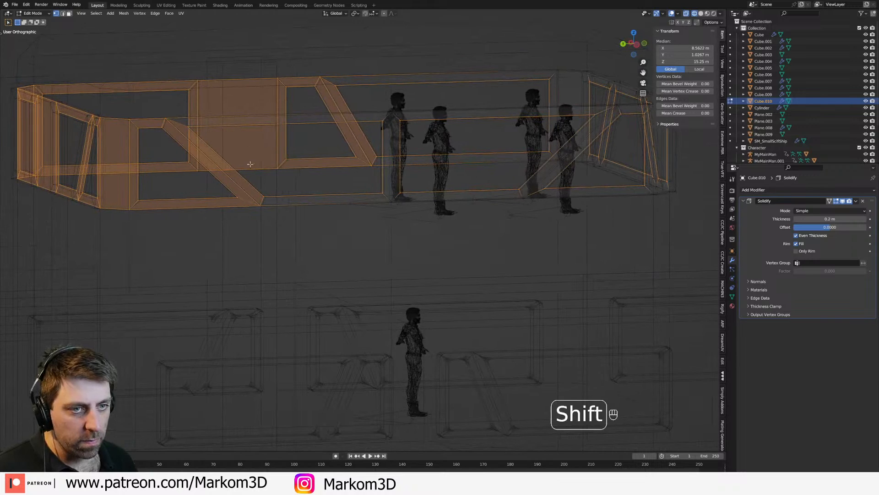
left_click(262, 201, "shift")
left_click(163, 122, "shift")
left_click(129, 207, "shift")
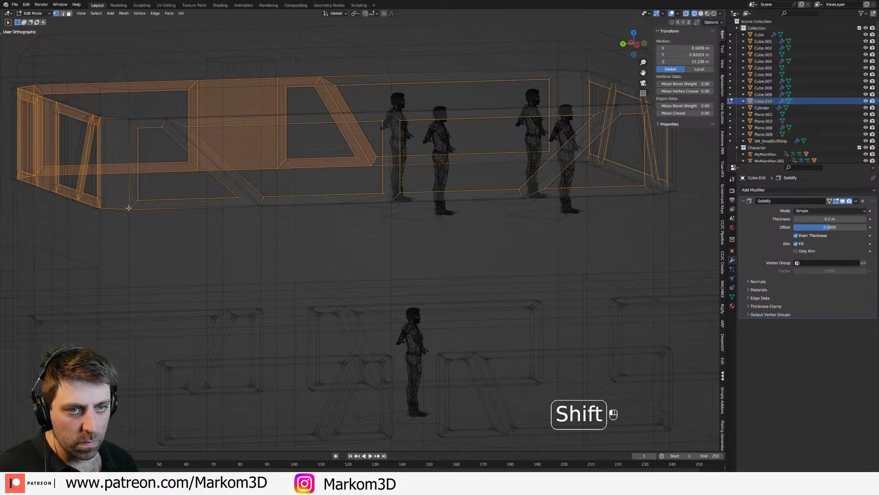
left_click(108, 207, "shift")
left_click(112, 114, "shift")
Step: Deselect the perimeter vertices at the slanted divider and adjoining corner on the band's rear side
middle_click_drag(210, 132, 277, 141)
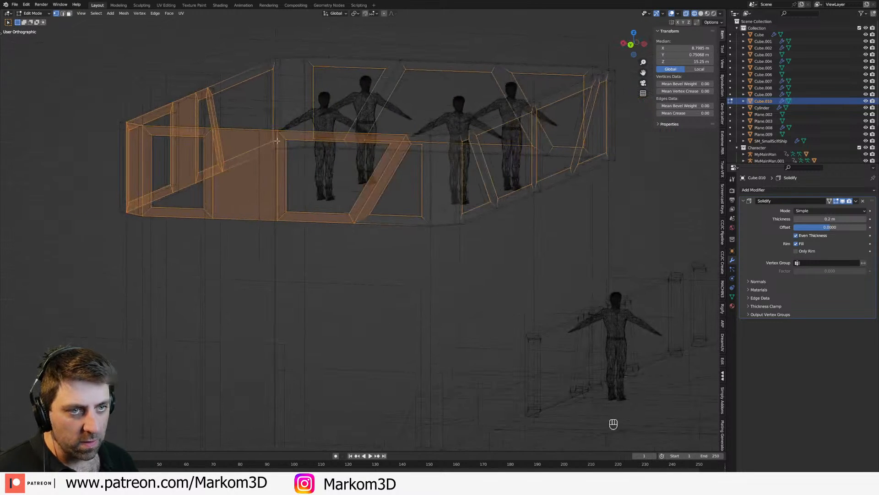
left_click(403, 136, "shift")
left_click(350, 229, "shift")
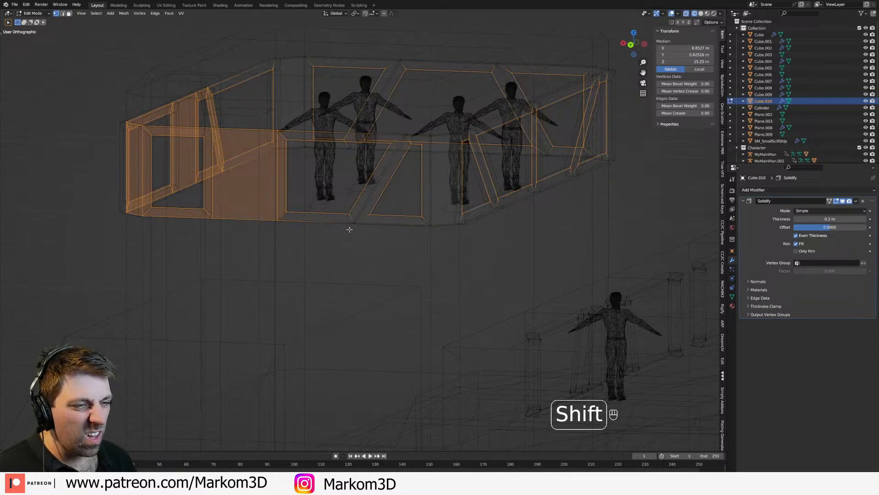
left_click(276, 221, "shift")
key("ctrl+z")
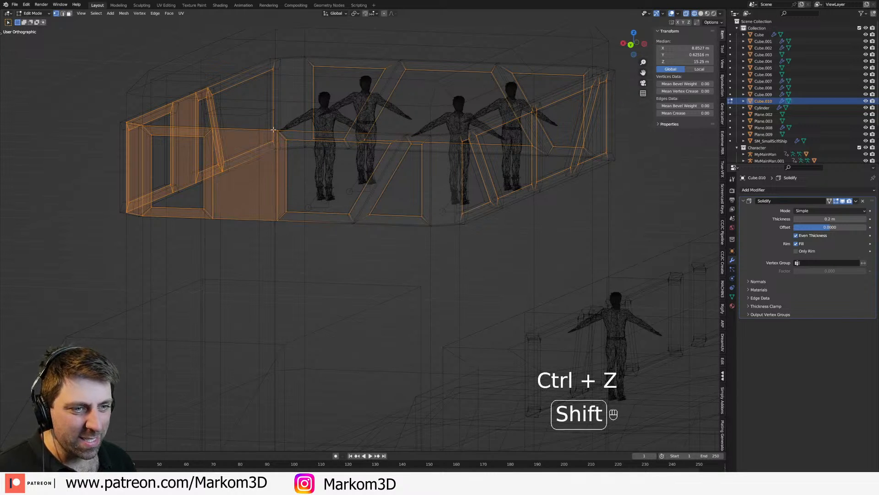
Step: Deselect the perimeter vertices at the rear outer corner and around the pillar and slanted divider of the band's outer side
middle_click_drag(300, 186, 332, 179)
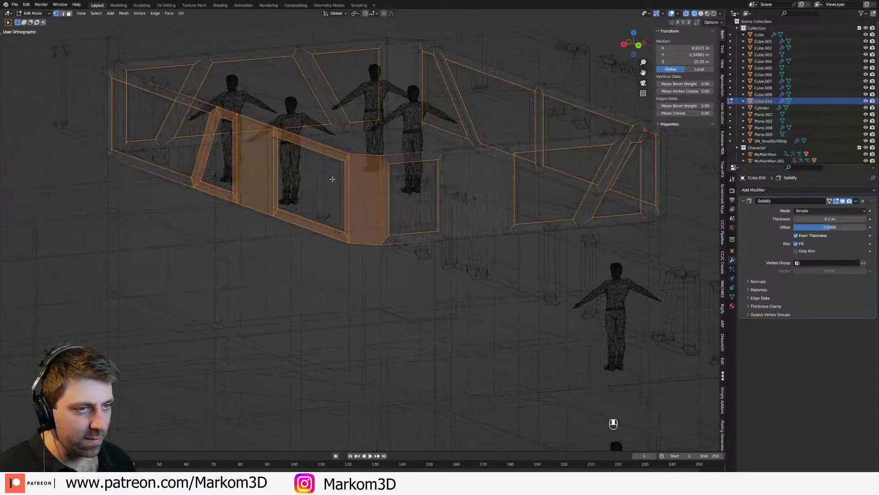
left_click(379, 157, "shift")
left_click(351, 180, "shift")
middle_click_drag(346, 236, 331, 220)
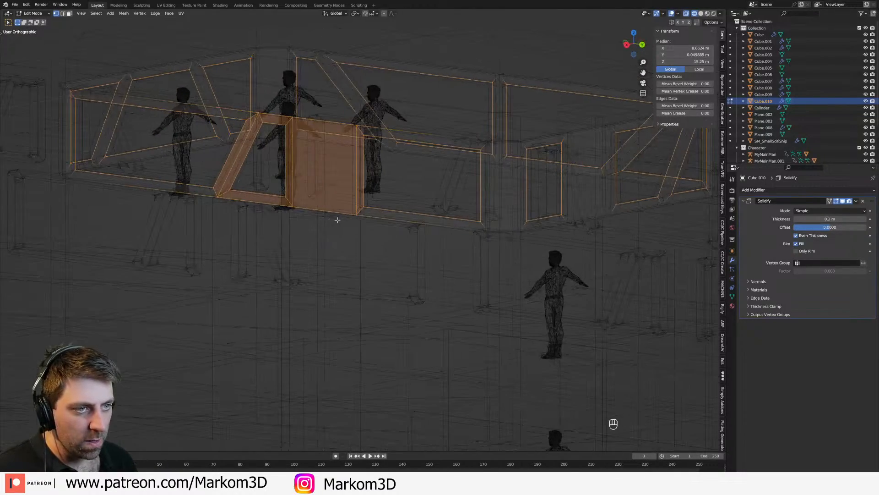
left_click(354, 127, "shift")
left_click(298, 120, "shift")
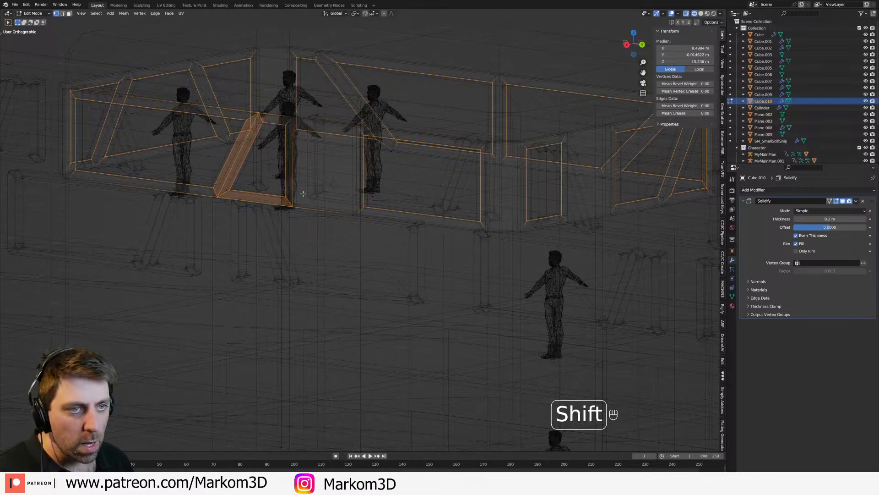
left_click(254, 151, "shift")
left_click(259, 112, "shift")
Step: Try a vertex bevel on the remaining inner window corners in solid shading
key("z")
left_click(357, 153)
middle_click_drag(485, 215, 361, 231)
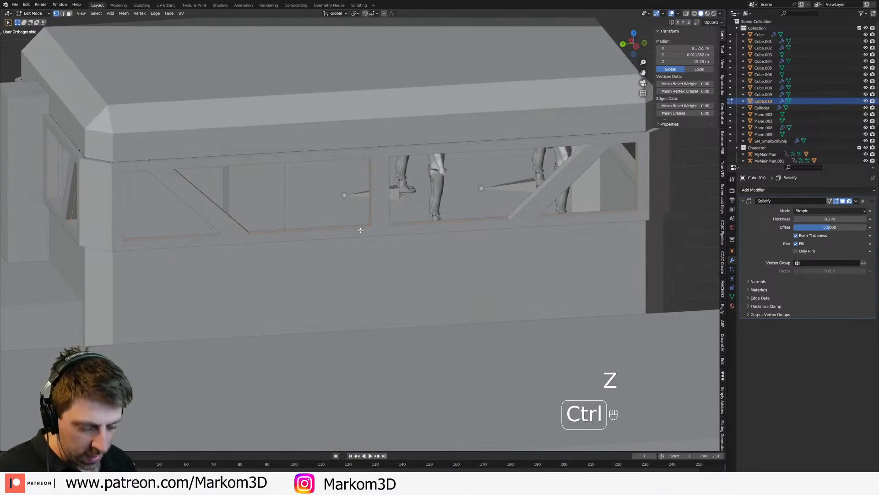
key("ctrl+shift+b")
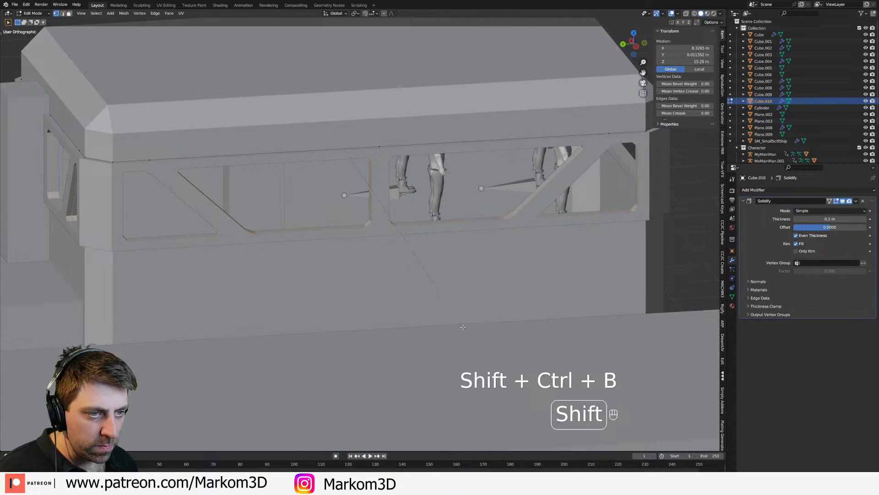
key("ctrl+z")
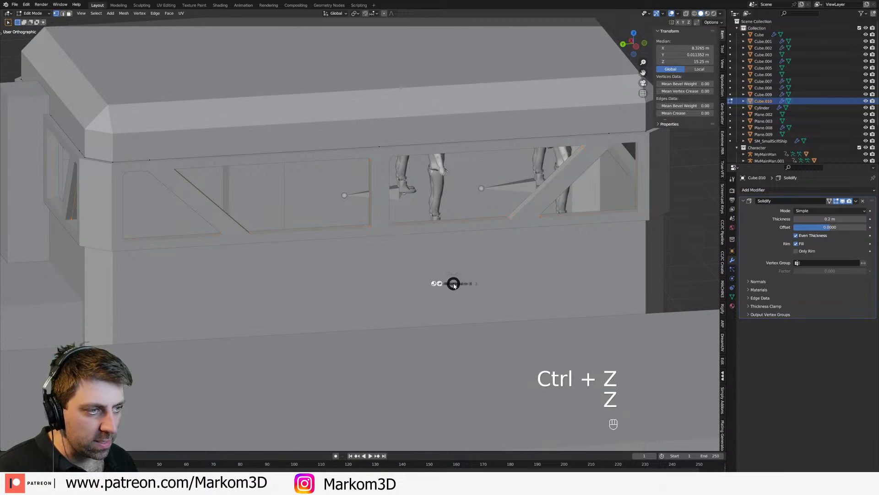
Step: Round the inner corners of all the band's windows with a small vertex bevel and return to object mode in solid shading
key("z")
key("ctrl+shift+b")
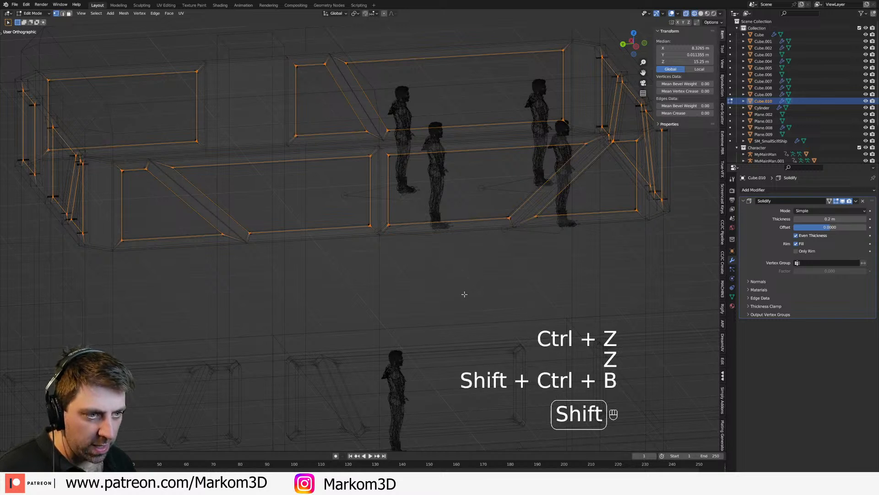
left_click(574, 344)
scroll(572, 340, "down", 4)
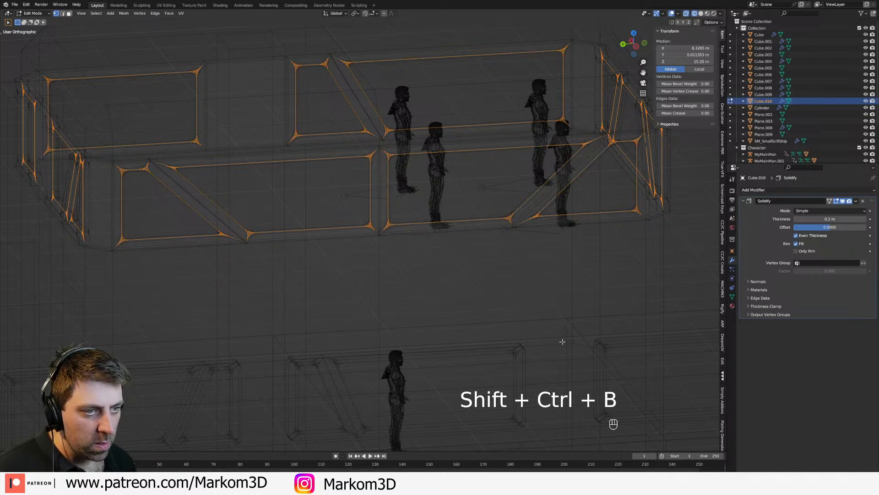
left_click(562, 342)
scroll(507, 292, "down", 2)
key("Tab")
key("z")
left_click(545, 295)
Step: Examine the rounded tower windows from several sides, checking their height against the human figures inside
middle_click_drag(550, 295, 491, 289)
left_click(623, 278)
middle_click_drag(624, 277, 531, 273)
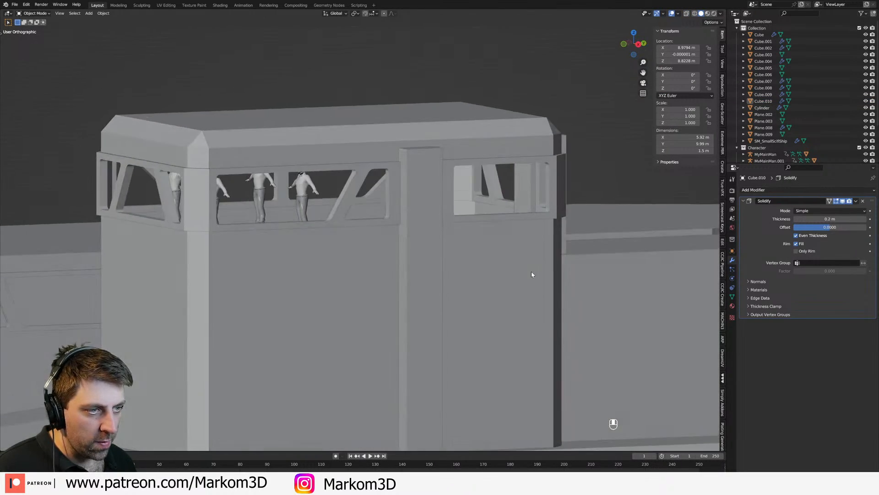
scroll(268, 184, "up", 2)
middle_click_drag(268, 187, 320, 245, "shift")
middle_click_drag(355, 284, 359, 273)
scroll(358, 273, "up", 5)
left_click(398, 171)
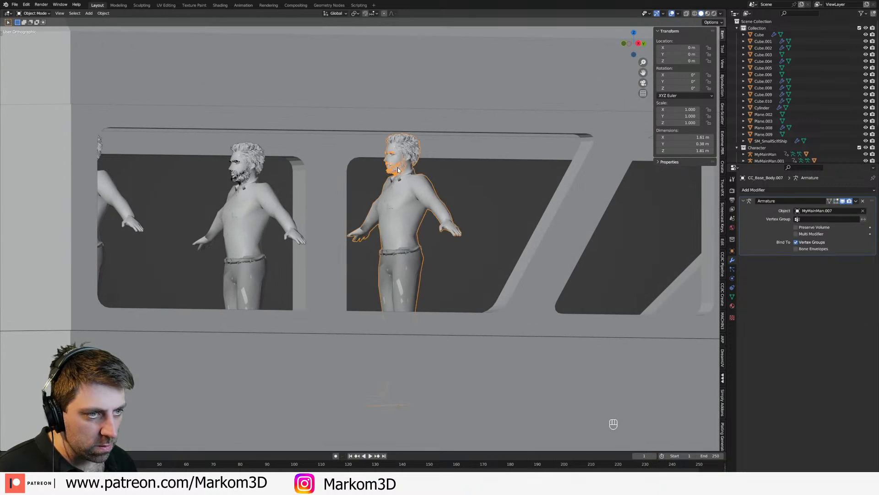
scroll(506, 331, "down", 7)
middle_click_drag(516, 361, 545, 373)
middle_click_drag(499, 334, 468, 224, "shift")
scroll(468, 224, "down", 2)
middle_click_drag(460, 346, 387, 298)
scroll(405, 320, "down", 2)
scroll(370, 261, "up", 3)
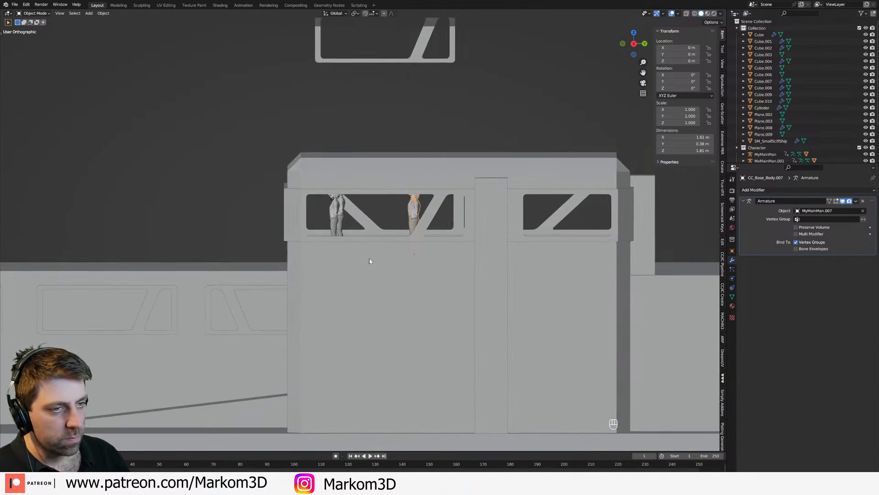
Step: Raise the whole window band mesh by about 0.3 m along Z in the right orthographic view
left_click(357, 239)
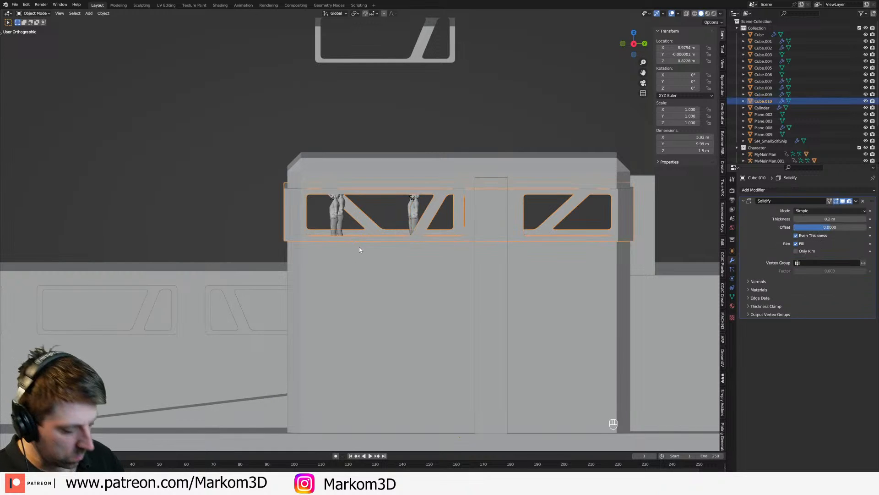
key("KP_3")
key("Tab")
key("a")
key("g")
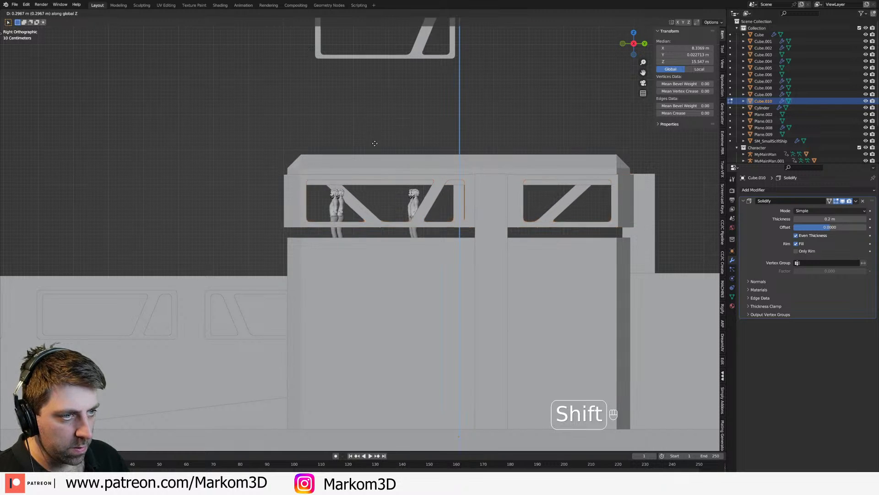
left_click(369, 182)
key("Tab")
Step: Select the tower body's edge loops above and below the window band and raise them about 0.25 m along Z
left_click(368, 185)
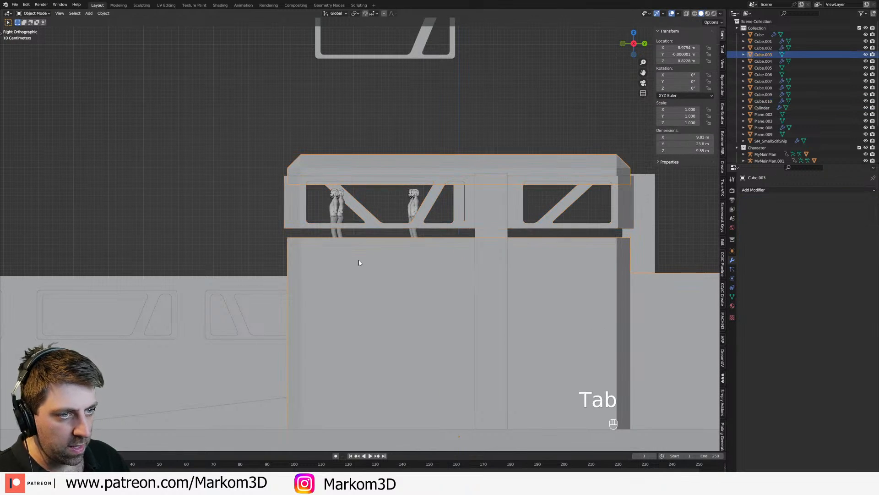
key("Tab")
left_click(356, 238, "alt")
left_click(370, 186, "alt+shift")
scroll(411, 261, "up", 3)
key("g")
key("z")
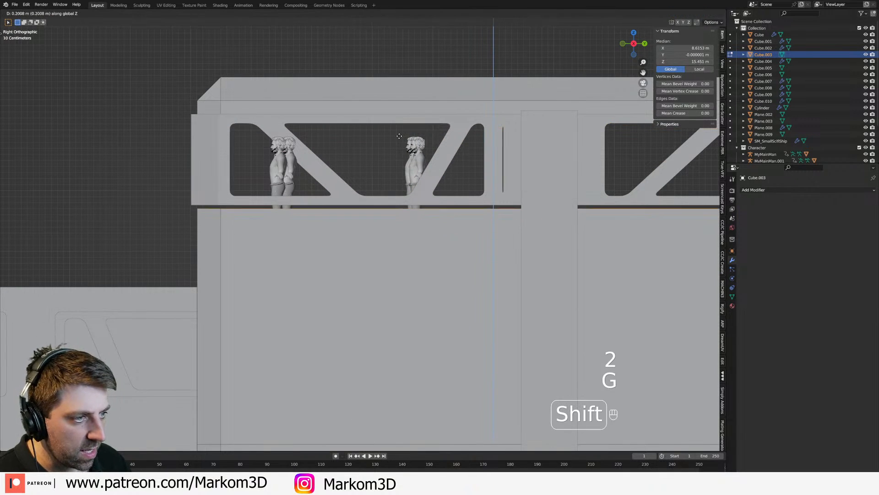
left_click(413, 104, "shift")
Step: Scale the tower's two edge loops to about 0.94 along Z and shift them vertically to meet the window band
key("s")
key("z")
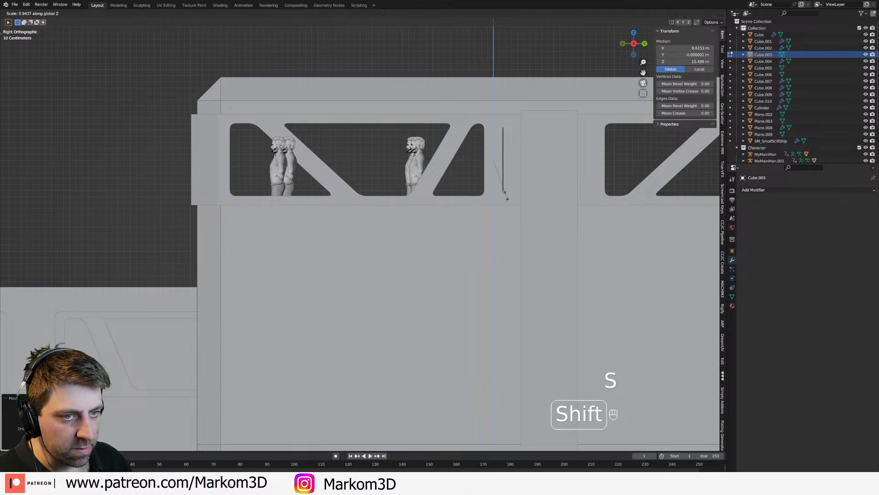
left_click(505, 195)
key("g")
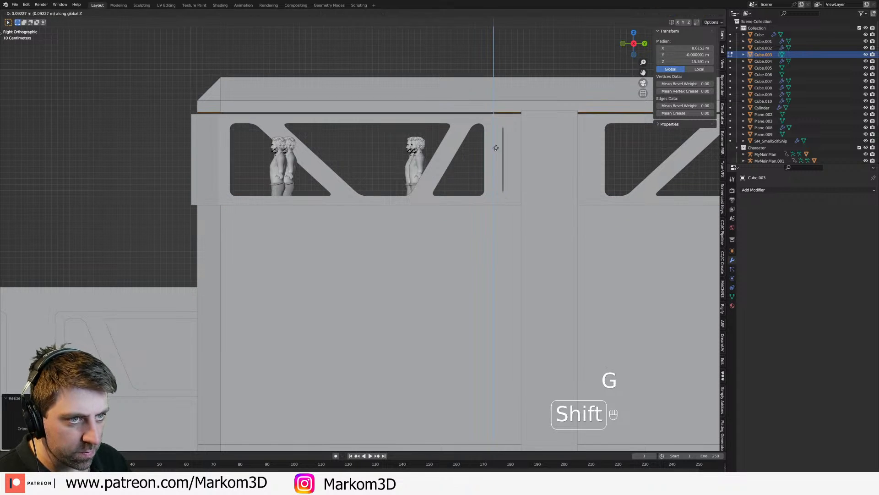
left_click(492, 176, "shift")
scroll(409, 272, "down", 1)
middle_click_drag(408, 272, 479, 300)
key("Tab")
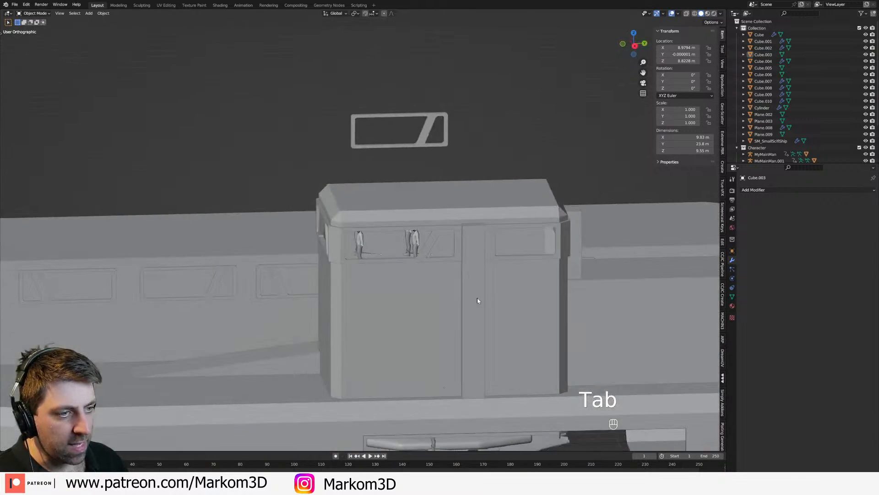
Step: Duplicate the window frame floating above the tower and lower the copy about 8.27 m onto the tower's side wall
left_click(402, 319)
middle_click_drag(403, 318, 370, 319)
scroll(416, 291, "down", 2)
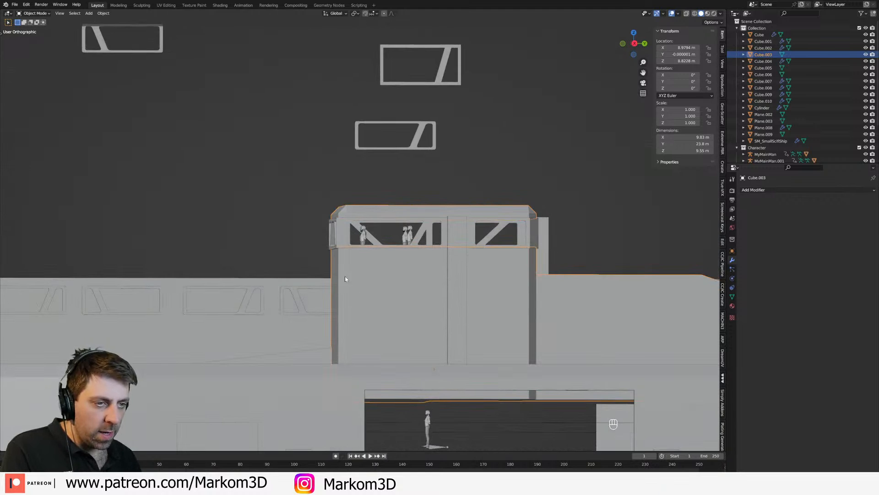
left_click(404, 145)
key("KP_3")
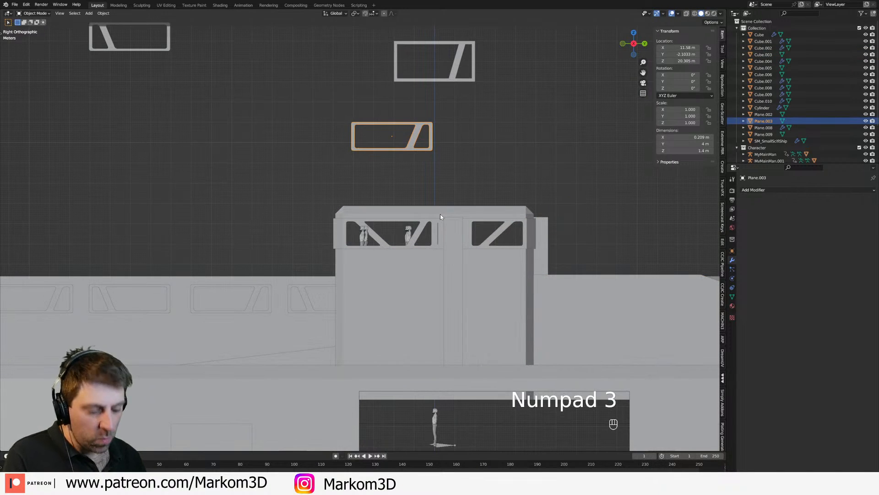
key("shift+d")
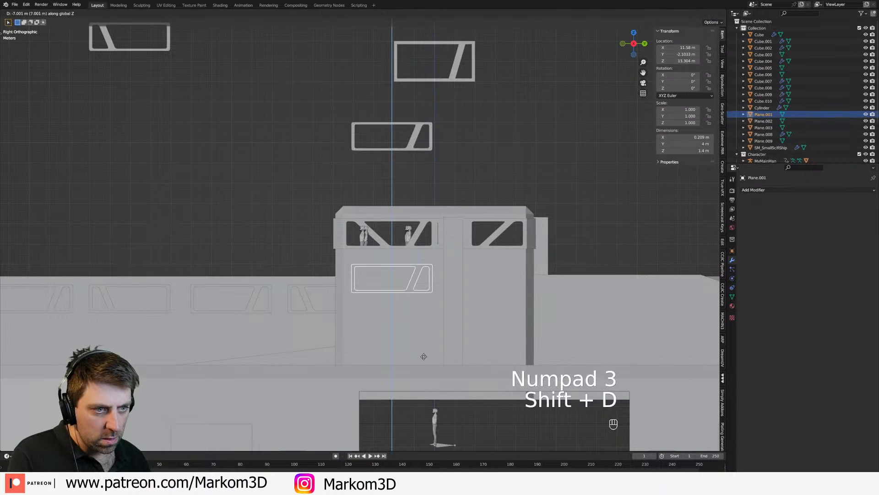
left_click(420, 381)
Step: Position the duplicated frame on the tower wall by raising it about 0.47 m and shifting it about 0.51 m along Y
key("z")
left_click(365, 376)
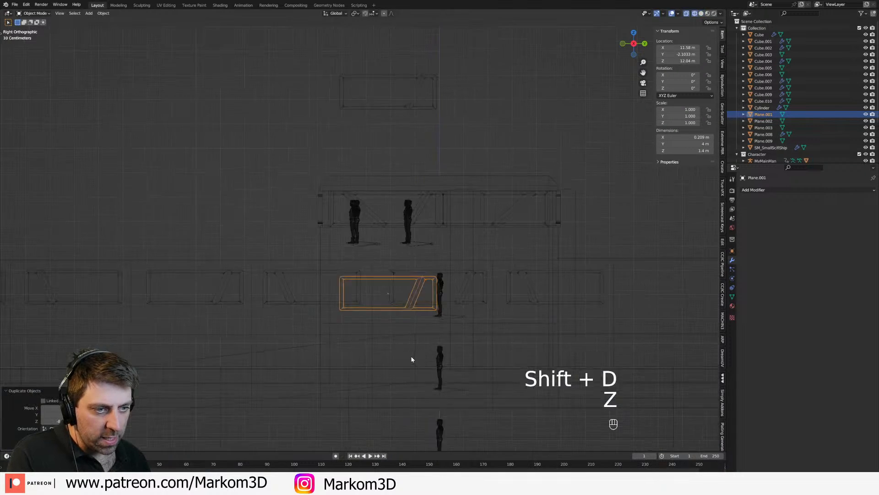
scroll(412, 359, "up", 4)
key("g")
key("z")
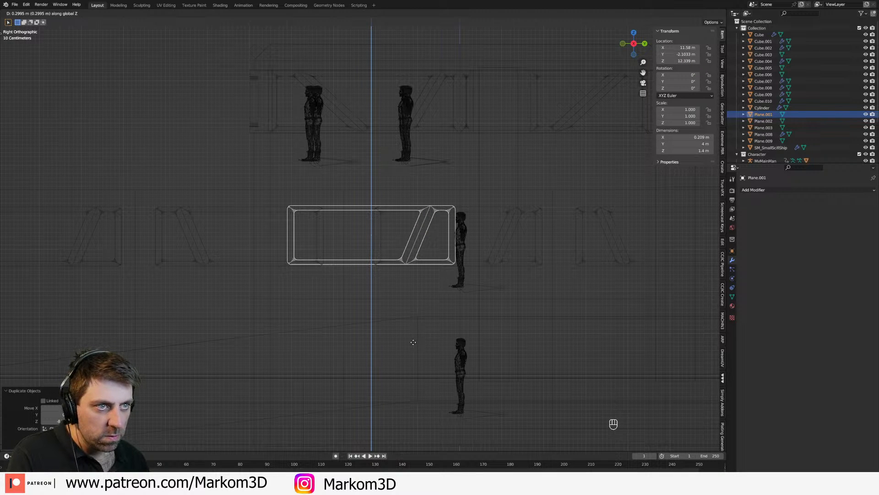
left_click(413, 335)
right_click(412, 335)
key("g")
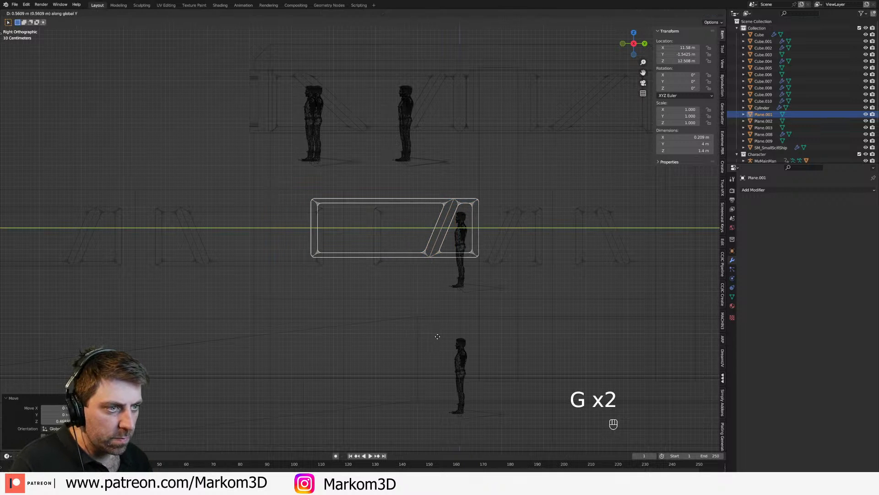
left_click(434, 337)
Step: Move the duplicated window frame about 0.06 m inward along X
key("z")
left_click(471, 338)
mouse_move(473, 338)
middle_mouse_down()
mouse_move(546, 340)
mouse_move(528, 336)
middle_mouse_up()
scroll(546, 334, "up", 2)
middle_click_drag(474, 255, 496, 308, "shift")
scroll(495, 308, "up", 2)
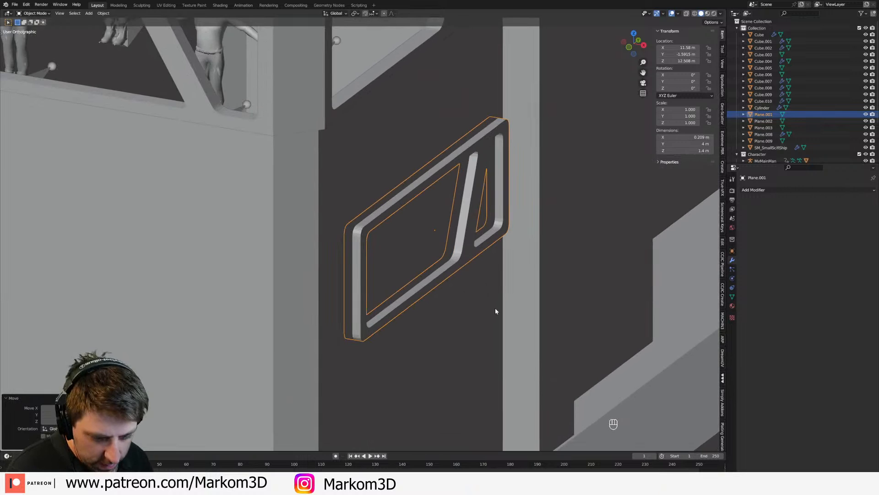
key("g")
key("y")
key("x")
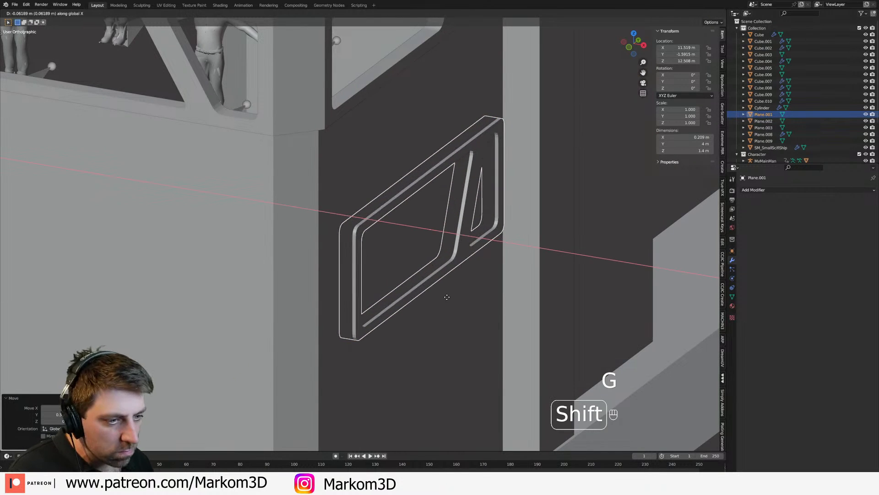
left_click(462, 310)
Step: Move the duplicated frame back outward along X to 11.58 m in top wireframe view
key("KP_7")
key("z")
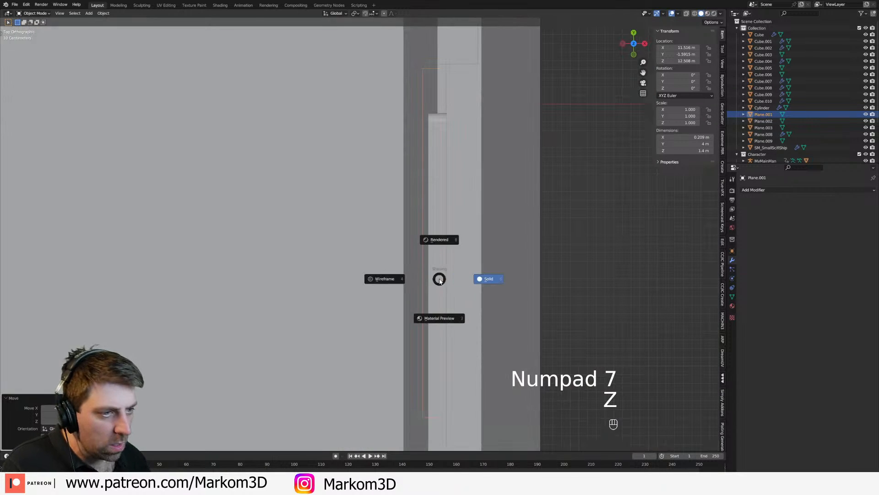
left_click(428, 278)
middle_click_drag(445, 277, 441, 295, "shift")
key("g")
key("x")
left_click(498, 296)
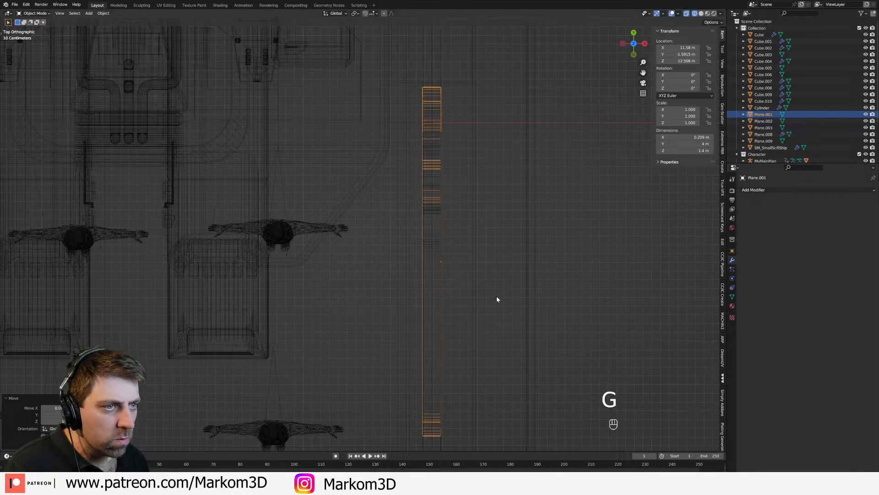
Step: Examine the tower with its new side window in solid shading against the rest of the ship
key("z")
left_click(585, 312)
mouse_move(585, 311)
middle_mouse_down()
mouse_move(542, 269)
mouse_move(585, 360)
middle_mouse_up()
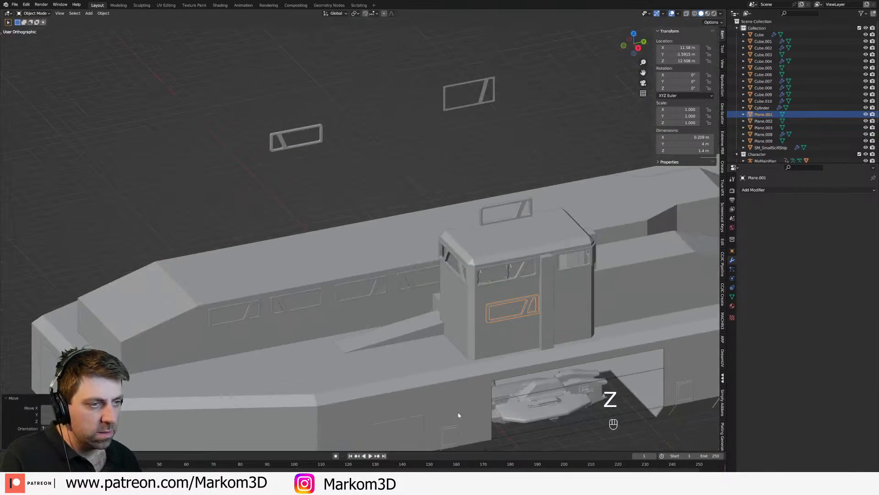
scroll(439, 420, "down", 5, "shift")
left_click(529, 191)
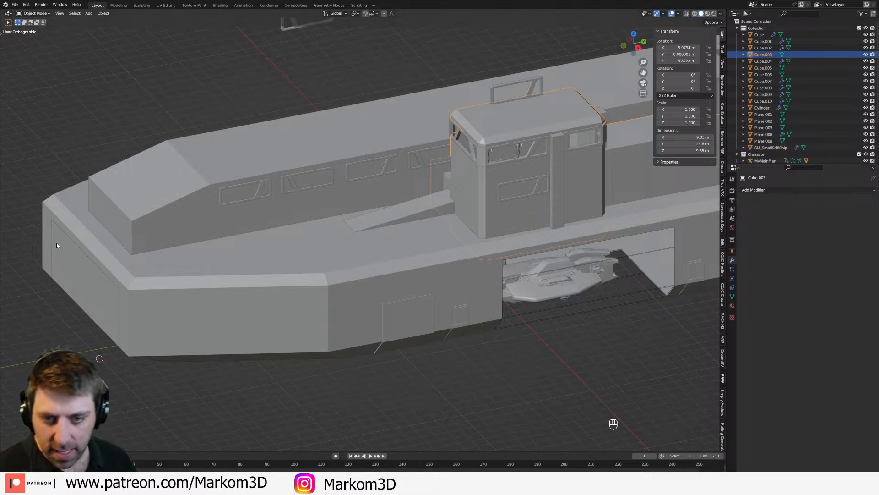
middle_click_drag(383, 278, 246, 367, "shift")
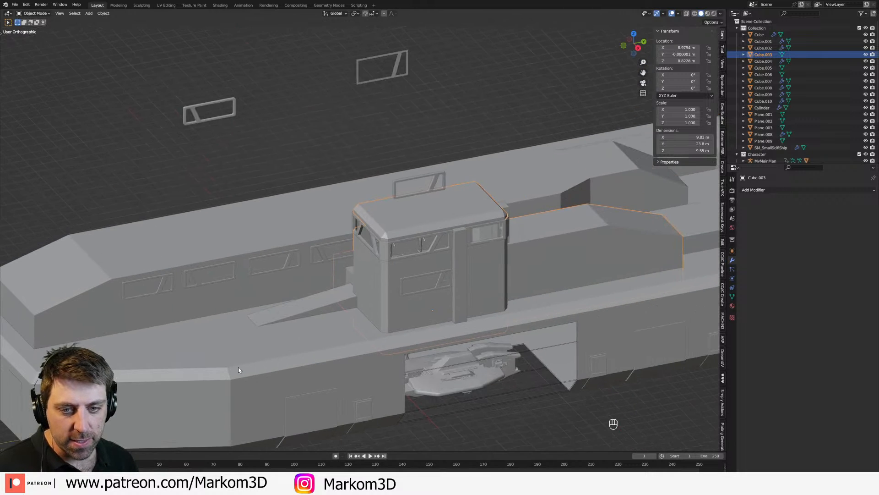
Step: Add a horizontal loop cut around the tower body just below its window band, working in the side wireframe view
left_click(399, 249)
key("KP_3")
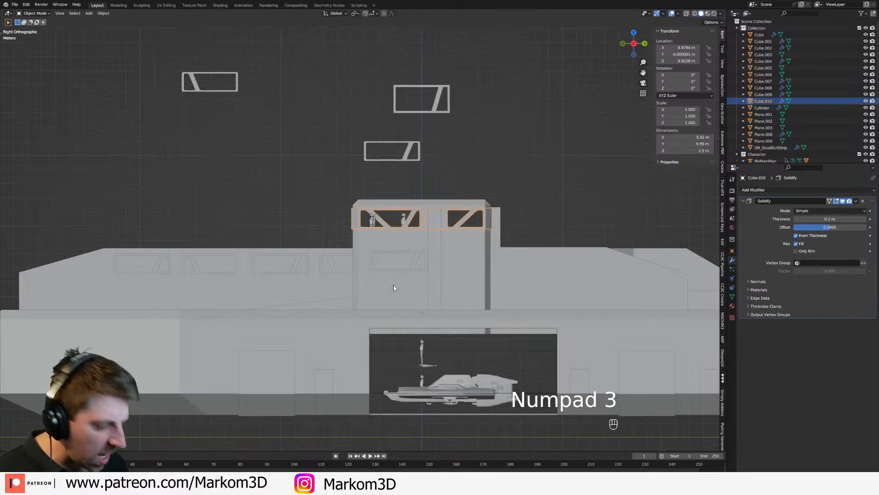
key("Tab")
key("z")
left_click(365, 288)
key("Tab")
scroll(389, 320, "up", 2)
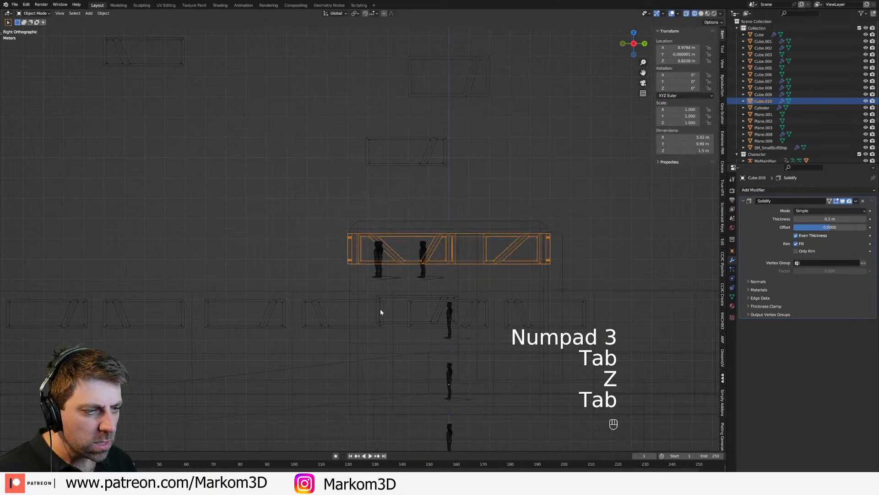
left_click(358, 292)
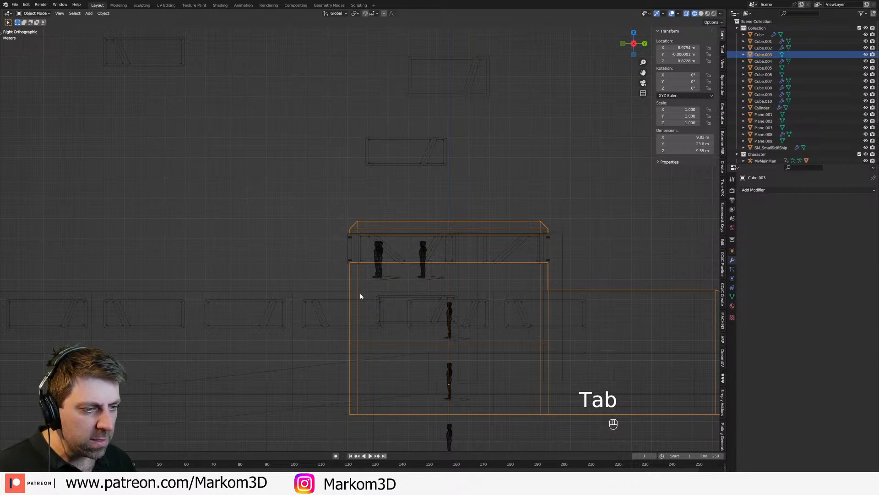
scroll(359, 295, "up", 3)
key("Tab")
key("ctrl+r")
left_click(357, 274)
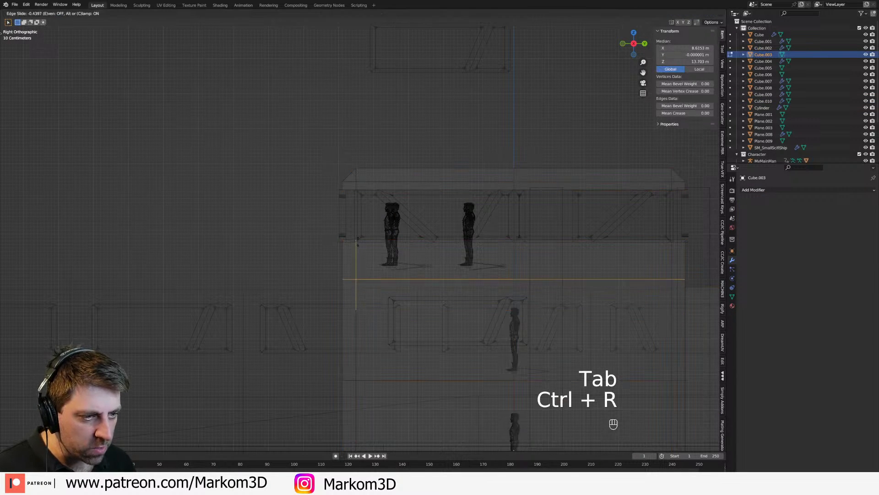
left_click(359, 233)
Step: Set the new loop's height to Z 14 m and bevel it into a narrow double edge about 0.11 m high
left_click(687, 61)
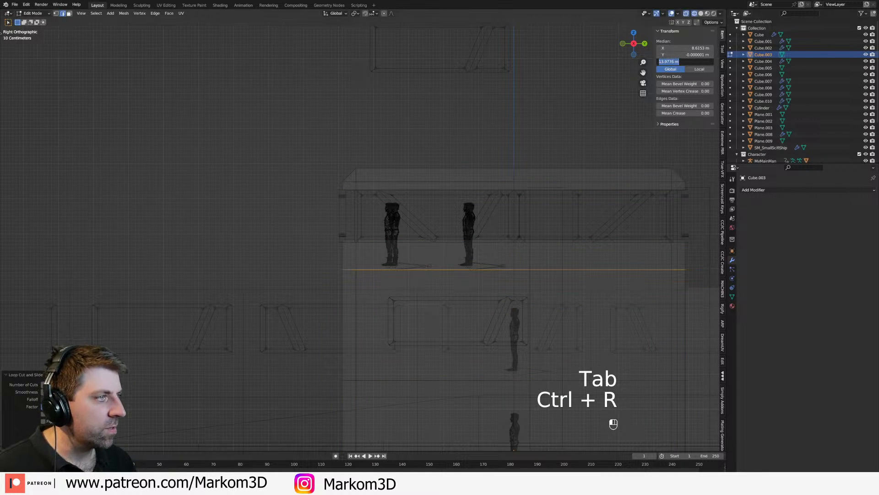
type("14")
key("Return")
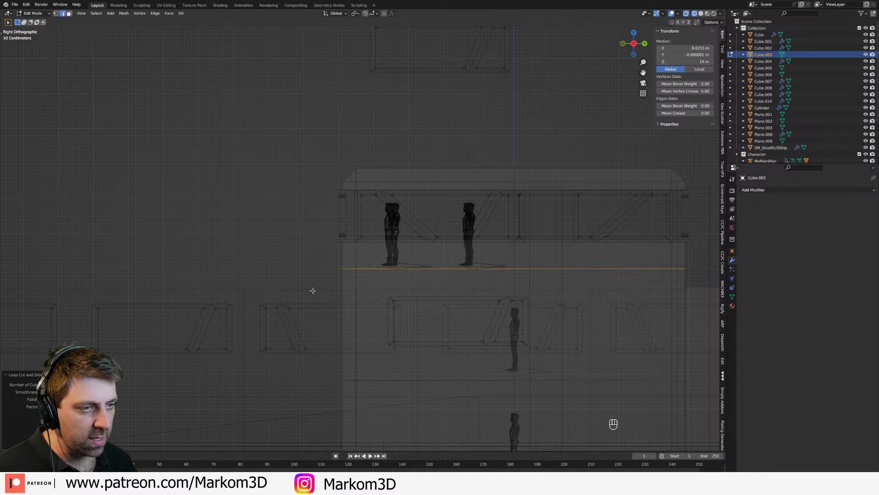
key("Tab")
key("Tab")
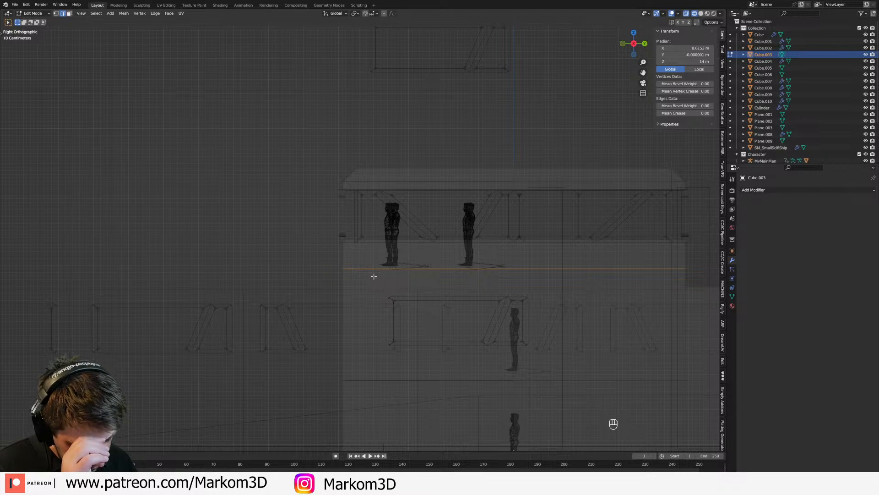
key("ctrl+b")
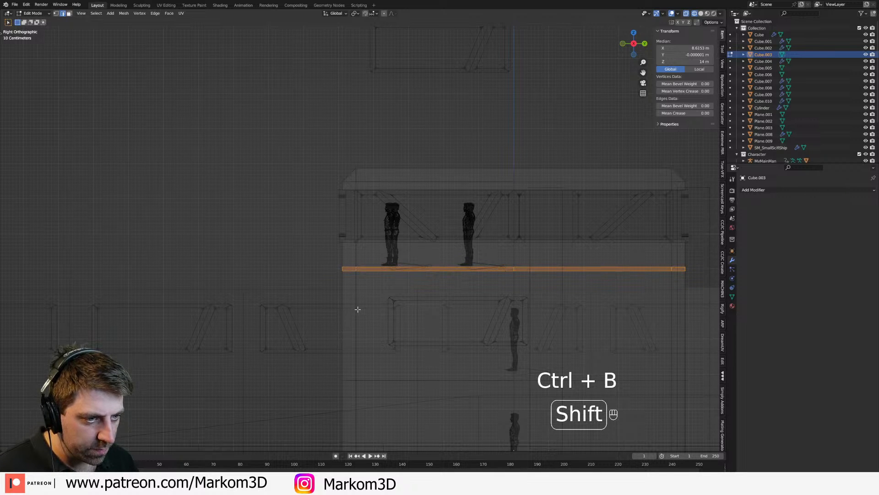
left_click(358, 275)
Step: Move the front upper part of the tower together with its window band 1 m along negative Y
key("1")
key("Tab")
left_click(359, 201, "shift")
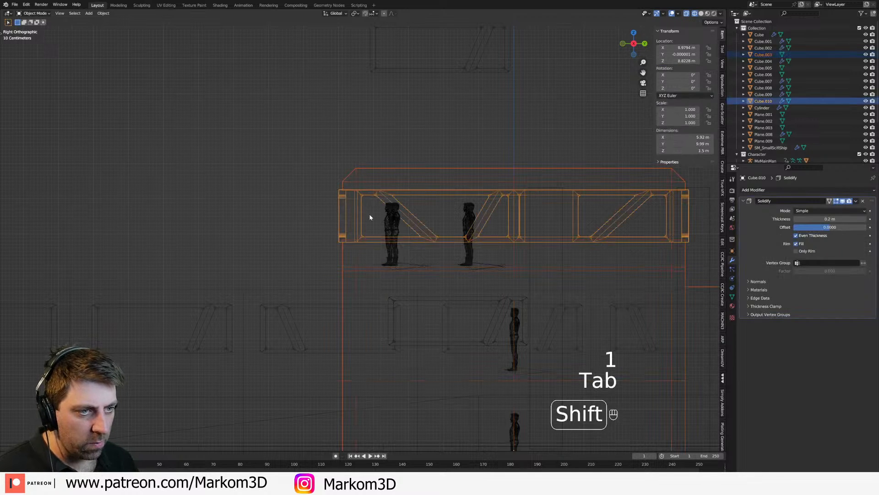
key("1")
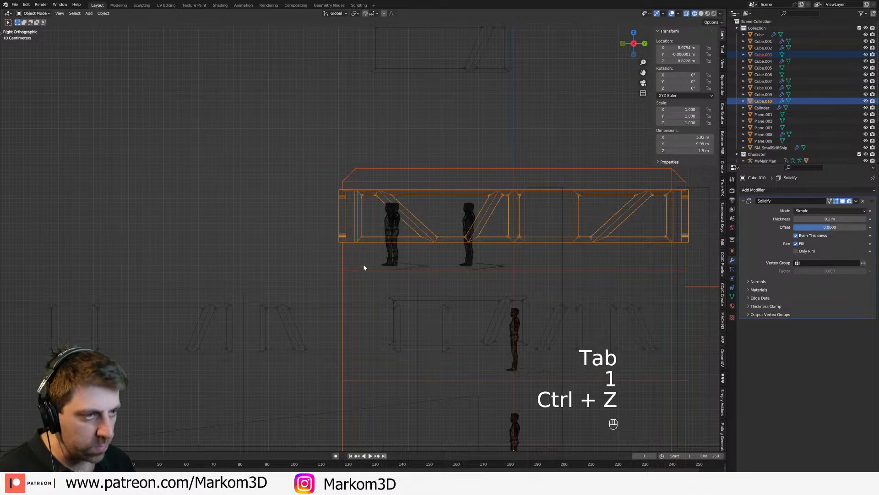
key("ctrl+z")
key("Tab")
key("1")
left_click(358, 267)
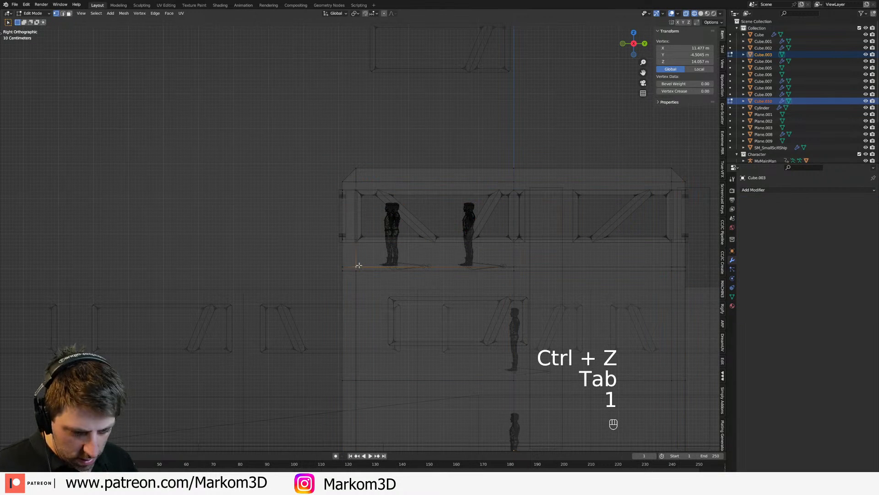
key("b")
left_click_drag(448, 137, 272, 270)
type("y")
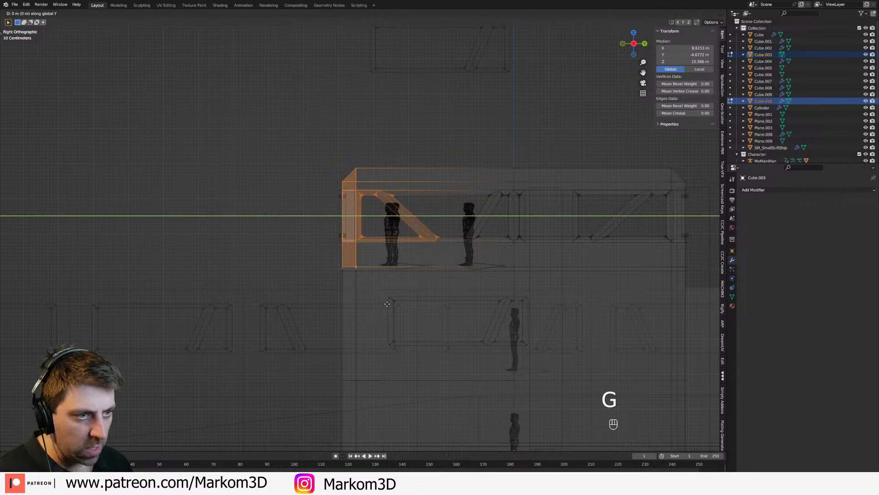
type("1-")
key("Return")
Step: Lower the edge loop beneath the tower's overhang along Z to turn the flat underside into a slope
key("z")
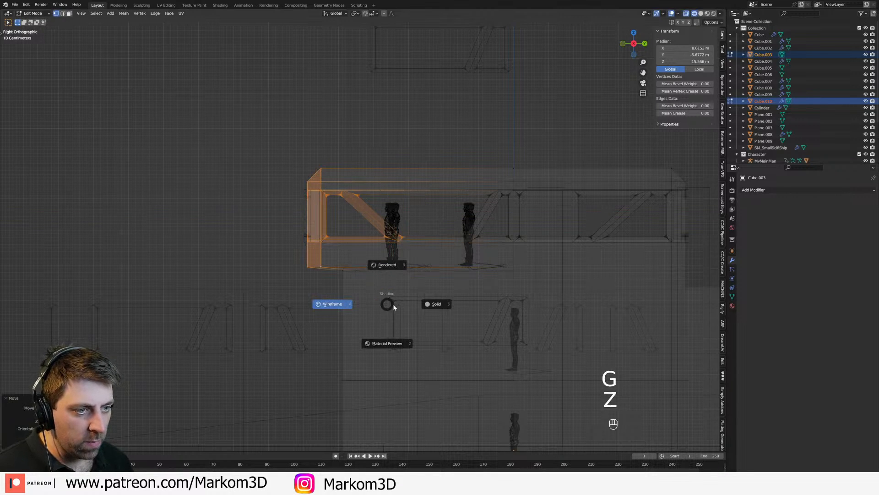
left_click(422, 303)
scroll(422, 302, "down", 2)
middle_click_drag(424, 300, 471, 300)
scroll(471, 300, "up", 2)
key("Tab")
key("Tab")
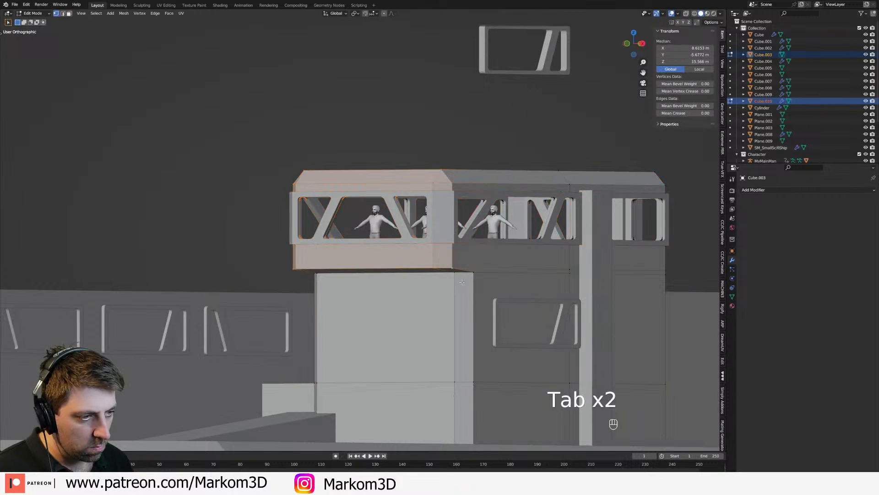
key("2")
left_click(489, 276, "alt")
key("g")
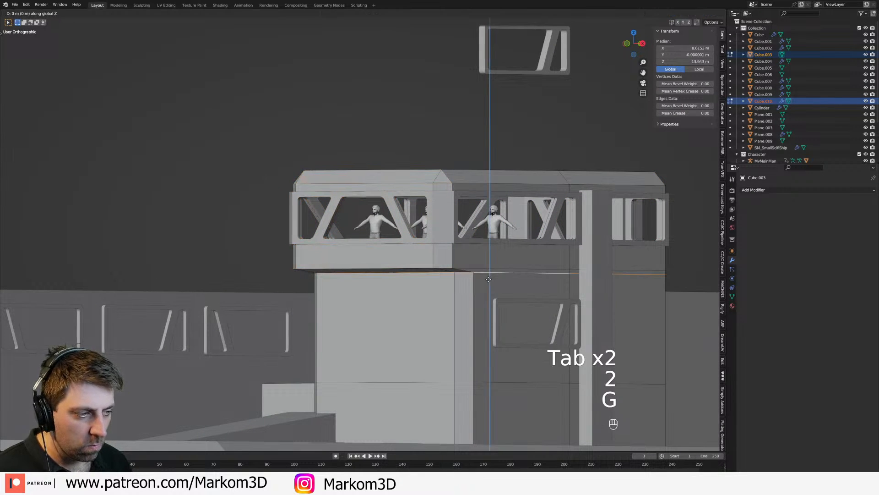
key("z")
left_click(491, 301)
scroll(492, 302, "down", 2)
key("Tab")
Step: Examine the tower's sloped overhang and the surrounding hull from several angles
mouse_move(542, 325)
middle_mouse_down()
mouse_move(491, 332)
mouse_move(559, 328)
middle_mouse_up()
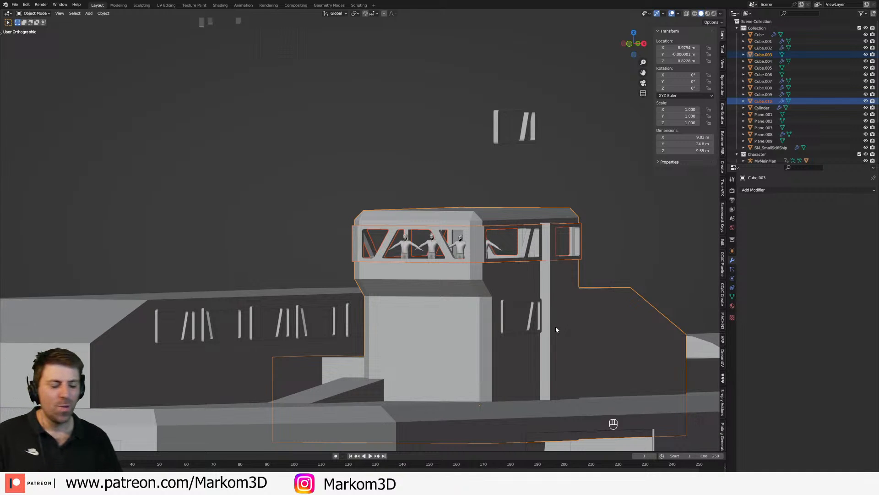
middle_click_drag(566, 310, 473, 314)
left_click(567, 214)
middle_click_drag(587, 229, 562, 235)
left_click(500, 321)
middle_click_drag(499, 322, 464, 303)
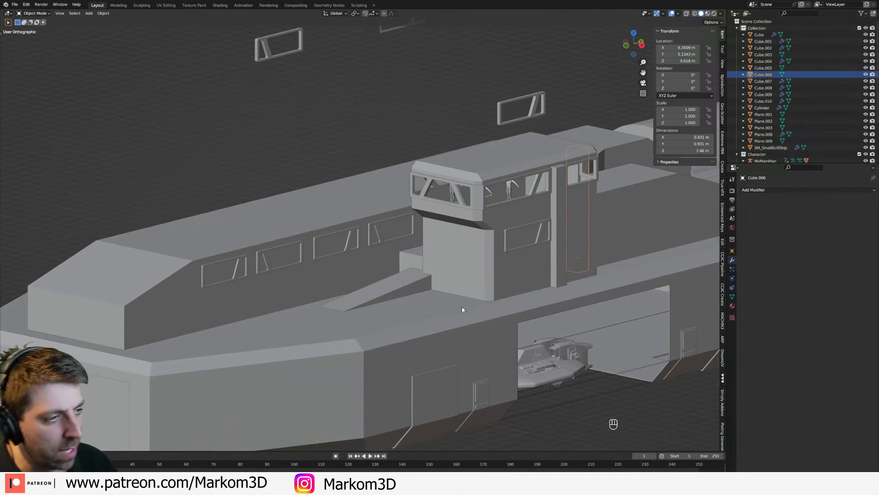
left_click(394, 293)
middle_click_drag(397, 301, 551, 237)
Step: Raise all window frames on the long cabin block about 0.2 m along Z
key("KP_3")
left_click(415, 191)
left_click(415, 195)
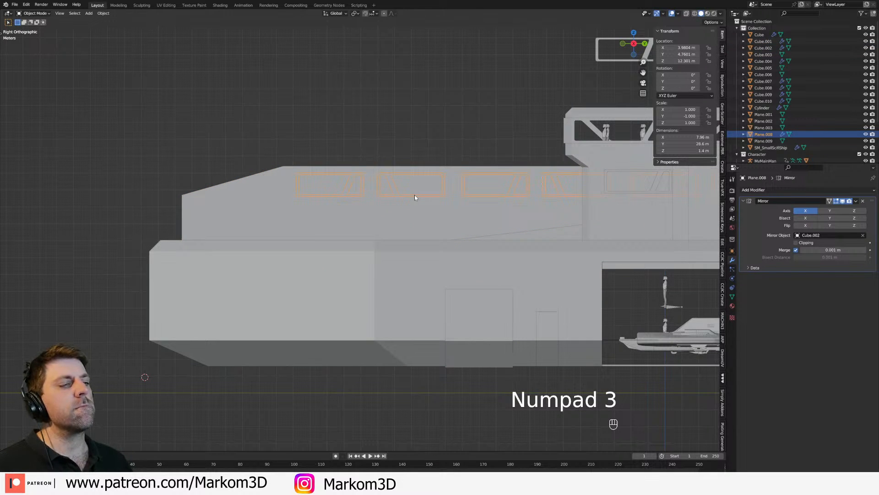
key("z")
scroll(519, 257, "up", 3)
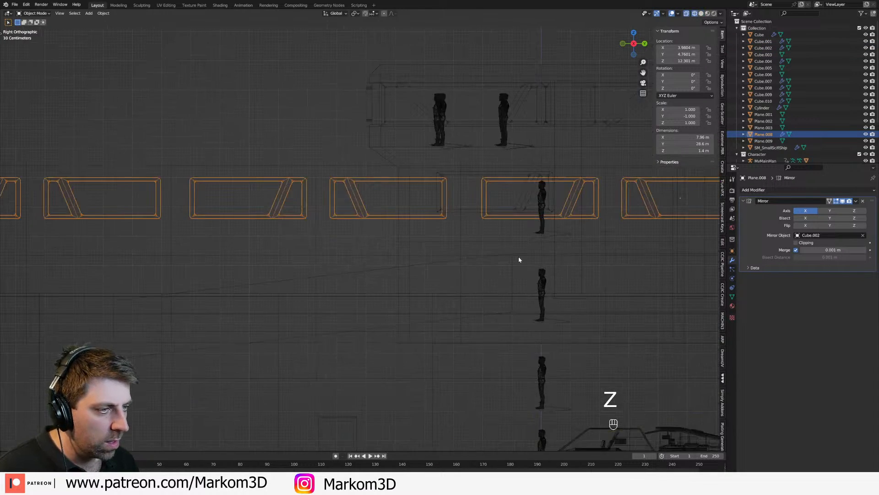
key("Tab")
key("a")
key("g")
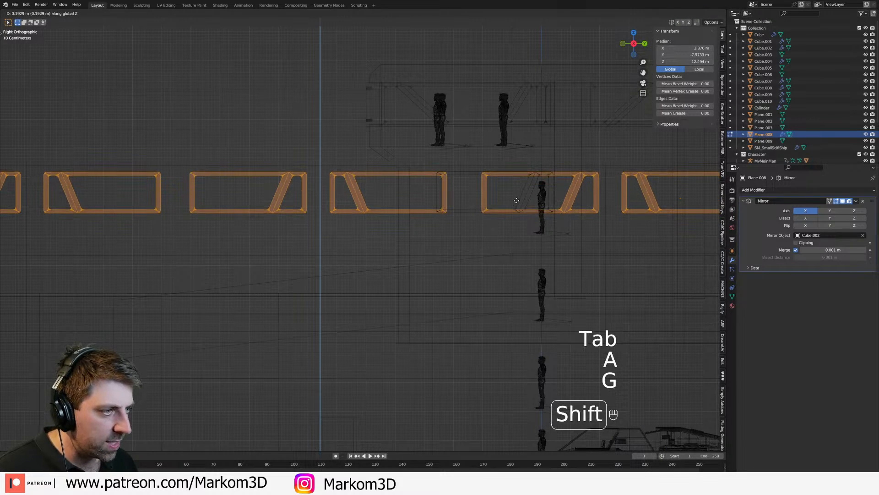
left_click(512, 223)
scroll(512, 223, "down", 2)
key("Tab")
middle_click_drag(558, 214, 461, 233, "shift")
middle_click_drag(462, 234, 507, 236)
key("z")
left_click(538, 238)
Step: Raise the two inner strips of faces along the long cabin's roof about 0.42 m along Z
mouse_move(388, 283)
middle_mouse_down()
mouse_move(402, 281)
mouse_move(264, 249)
middle_mouse_up()
left_click(263, 249)
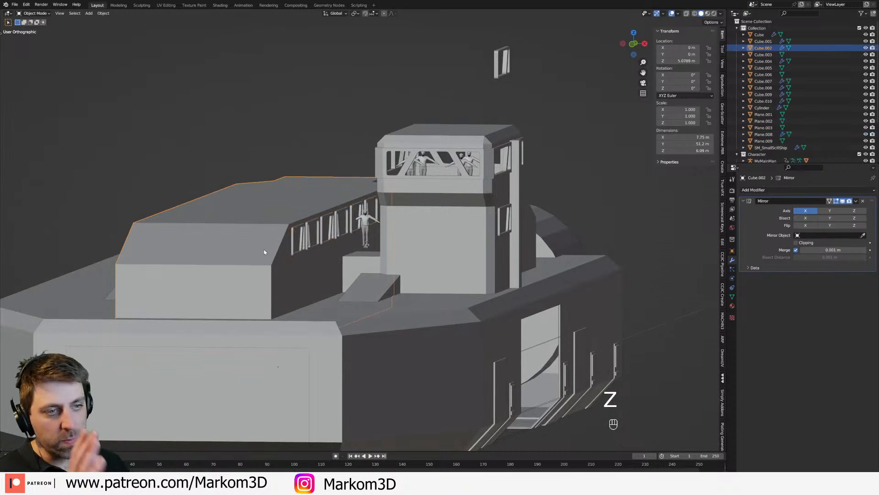
key("Tab")
key("3")
left_click(274, 252)
middle_click_drag(274, 252, 258, 253)
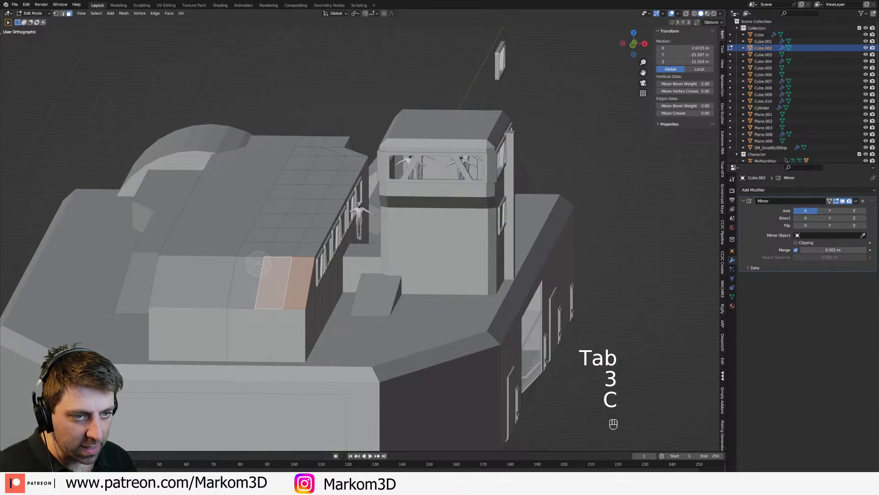
key("c")
mouse_move(260, 280)
left_mouse_down()
mouse_move(268, 238)
mouse_move(299, 180)
left_mouse_up()
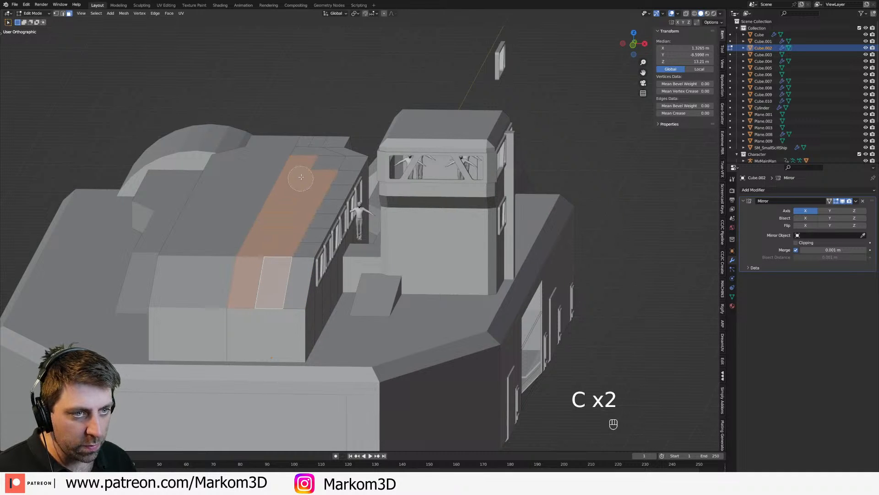
right_click(304, 156)
mouse_move(369, 266)
middle_mouse_down()
mouse_move(373, 243)
mouse_move(369, 259)
middle_mouse_up()
key("g")
key("z")
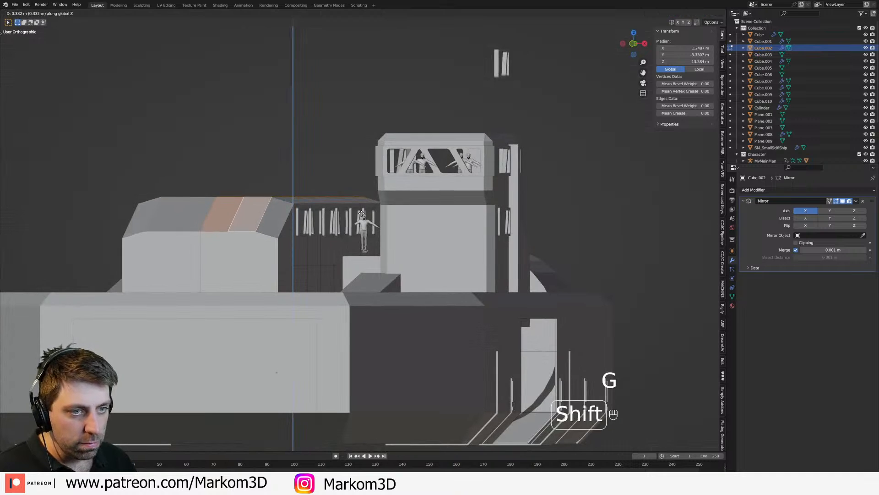
left_click(364, 201)
middle_click_drag(363, 200, 379, 275)
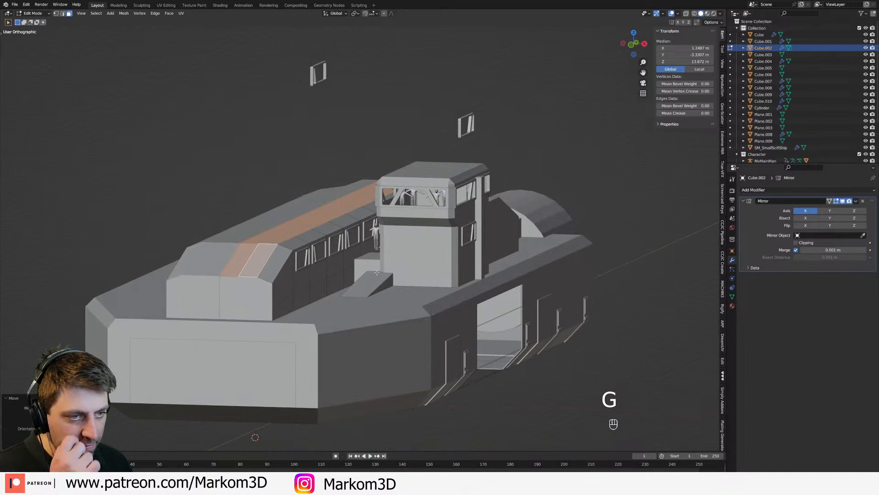
key("Tab")
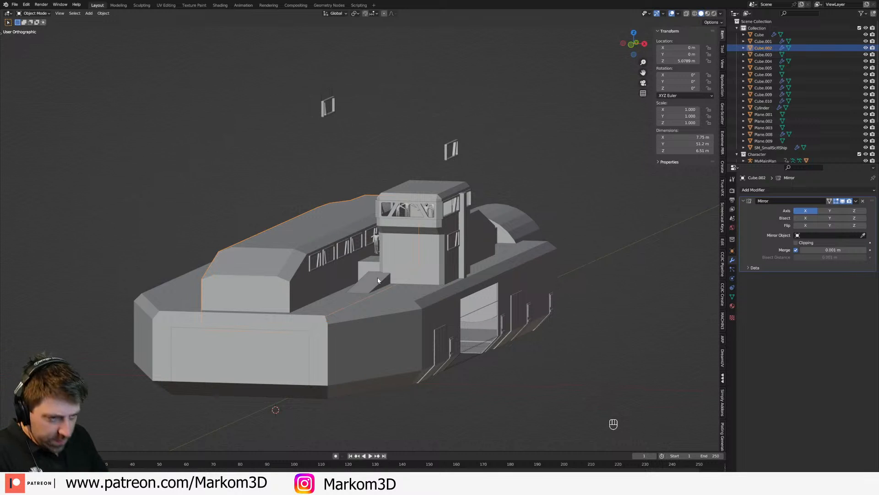
Step: Examine the long cabin's raised roof and side wall from several angles
middle_click_drag(449, 245, 419, 275)
left_click(420, 279)
middle_click_drag(389, 280, 419, 275)
middle_click_drag(271, 294, 380, 282, "shift")
left_click(327, 269)
key("Tab")
mouse_move(328, 268)
middle_mouse_down()
mouse_move(347, 262)
mouse_move(322, 258)
middle_mouse_up()
key("Tab")
key("Tab")
Step: Add two horizontal loop cuts along the cabin's side wall, one at the lower and one at the upper edge of the window frames
scroll(359, 274, "up", 4)
middle_click_drag(265, 277, 369, 236, "shift")
key("ctrl+r")
left_click(323, 260)
left_click(322, 261)
key("ctrl+r")
left_click(320, 196)
left_click(318, 180)
middle_click_drag(318, 181, 292, 185)
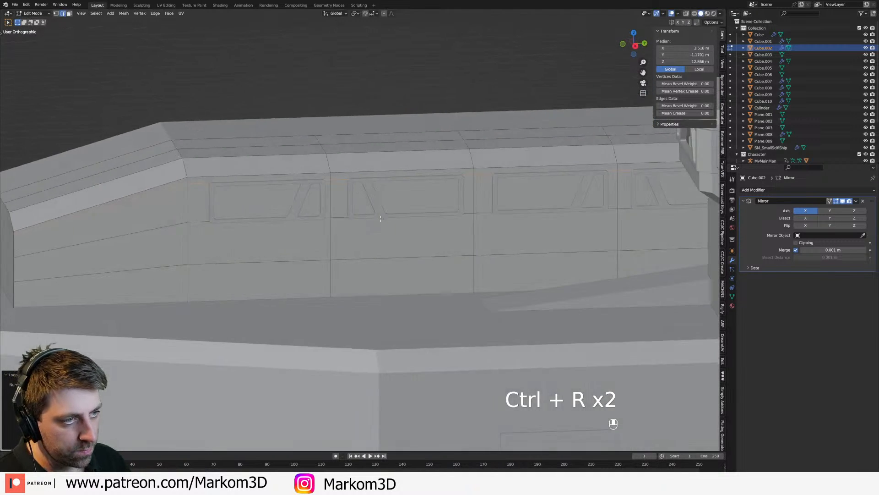
Step: Slide the vertical edge loop between the first two cabin windows to the near edge of the first window frame
middle_click_drag(321, 229, 387, 191, "shift")
left_click(432, 215, "alt")
mouse_move(449, 244)
middle_mouse_down("shift")
mouse_move(439, 246)
mouse_move(449, 255)
middle_mouse_up("shift")
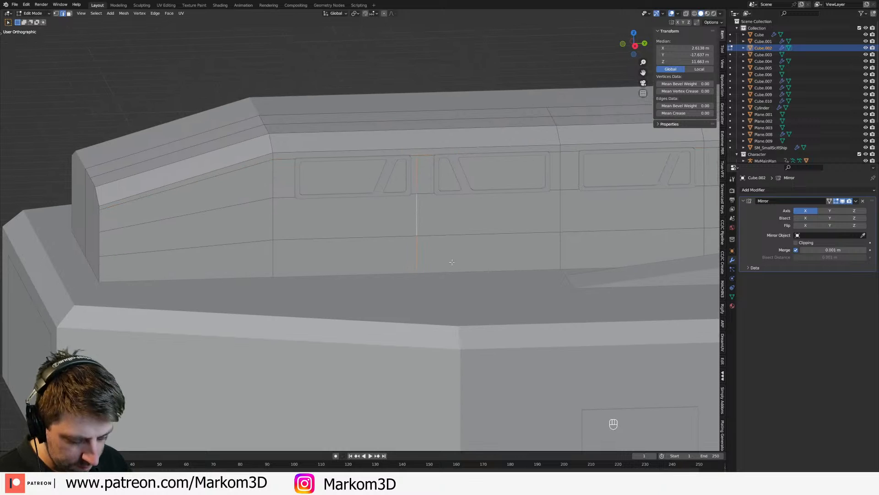
key("g")
key("g")
left_click(371, 261, "shift")
Step: Add a vertical loop cut through the cabin wall at the second window frame's front edge
key("KP_3")
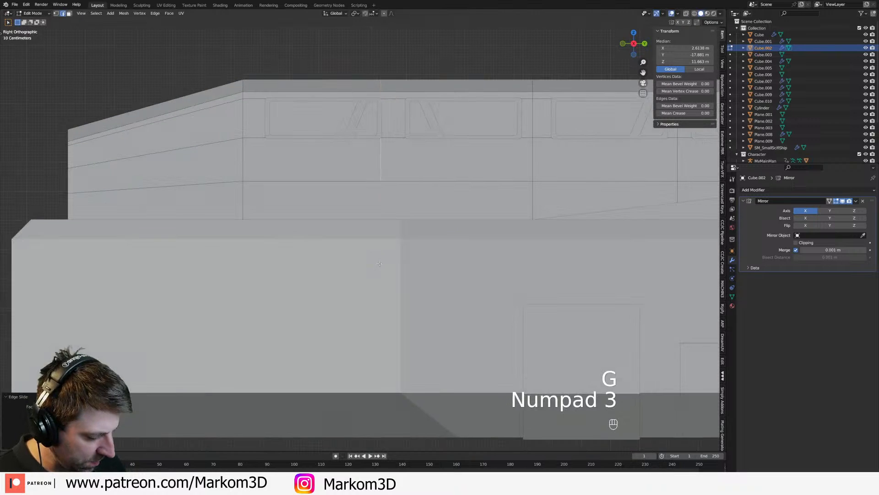
middle_click_drag(422, 126, 416, 206, "shift")
scroll(416, 206, "up", 3)
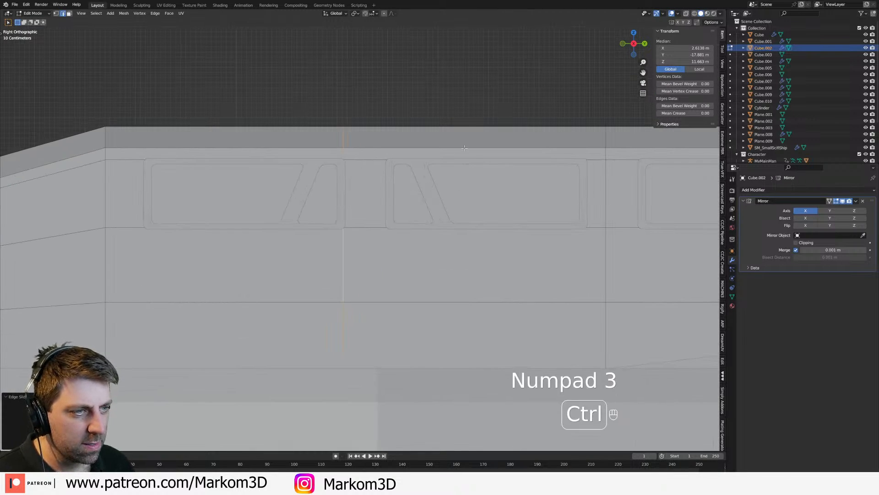
key("ctrl+r")
left_click(452, 157)
left_click(378, 164)
middle_click_drag(378, 164, 503, 133, "shift")
Step: Add a vertical loop cut at the first window frame's front edge, at about Y -21.74 m
key("ctrl+r")
right_click(348, 188)
key("ctrl+r")
left_click(316, 193)
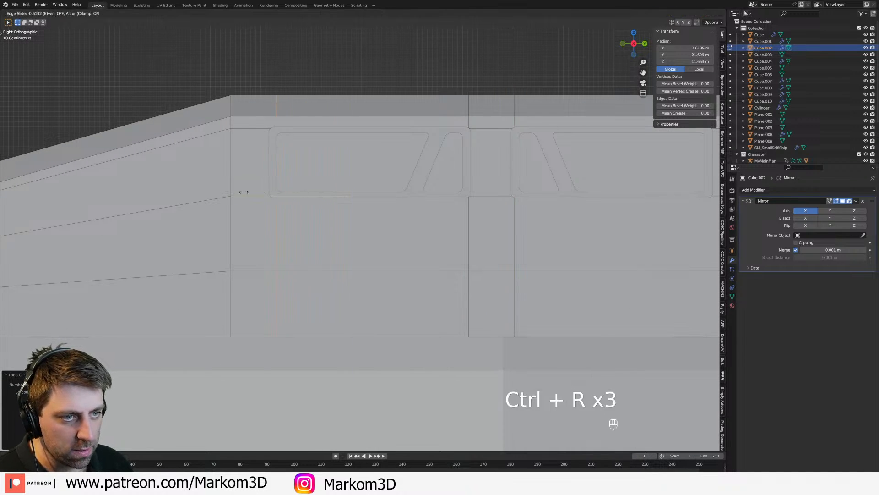
left_click(242, 191)
Step: Slide the vertical edge loop between the second and third windows to the second frame's rear edge
middle_click_drag(578, 206, 389, 208, "shift")
scroll(389, 209, "down", 2)
middle_click_drag(497, 229, 407, 219, "shift")
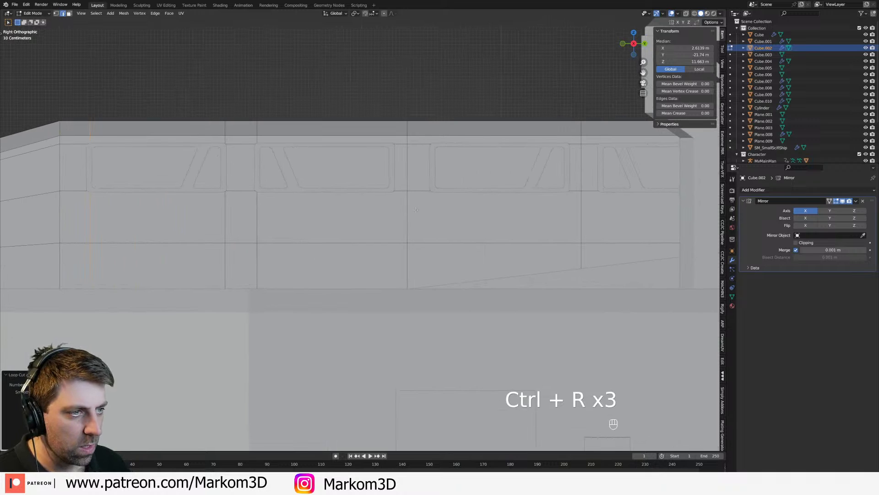
left_click(409, 219, "alt")
key("g")
key("g")
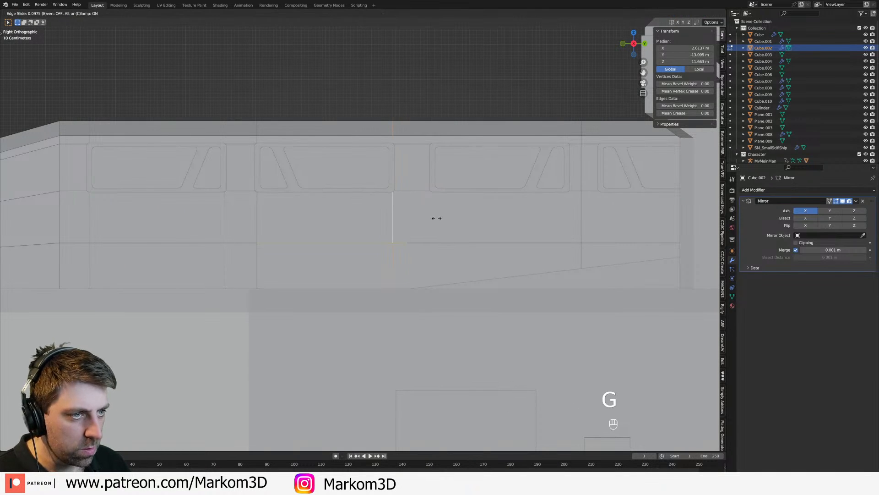
left_click(437, 218)
Step: Add a vertical loop cut through the cabin wall at the third window frame's front edge
key("ctrl+r")
left_click(437, 198)
left_click(383, 191)
middle_click_drag(550, 210, 414, 223, "shift")
Step: Slide the vertical edge loops on the cabin wall to the rear edges of the second and third window frames
left_click(447, 235, "alt")
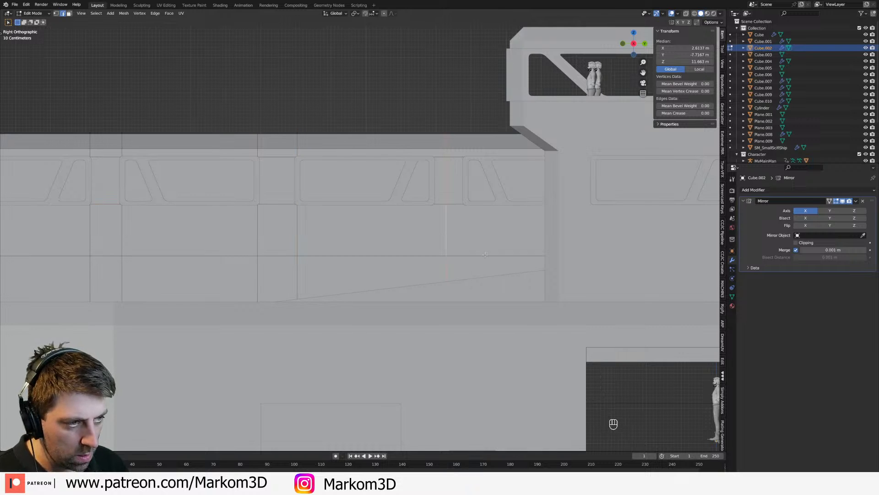
key("g")
key("g")
left_click(468, 253)
Step: Add a vertical loop cut through the cabin wall at the fourth window frame's front edge, at about Y -7.17 m
key("ctrl+r")
left_click(471, 207)
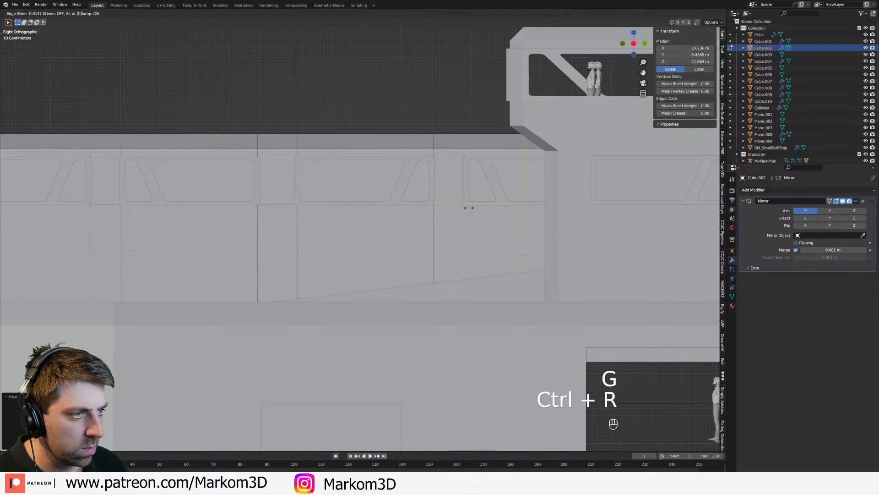
left_click(410, 211)
Step: Add a vertical loop cut at the fourth window frame's rear edge, at about Y -3.3 m, in wireframe side view
middle_click_drag(653, 194, 435, 231, "shift")
key("KP_3")
key("z")
left_click(476, 207)
scroll(392, 237, "up", 2)
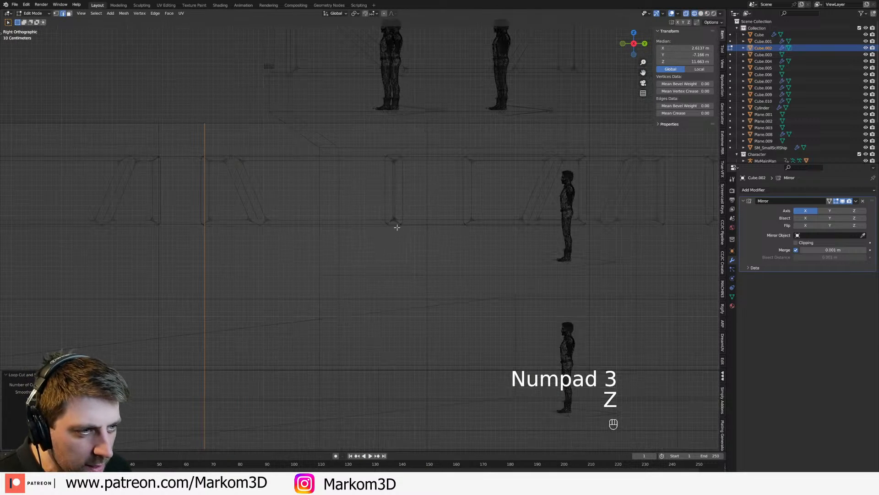
key("ctrl+r")
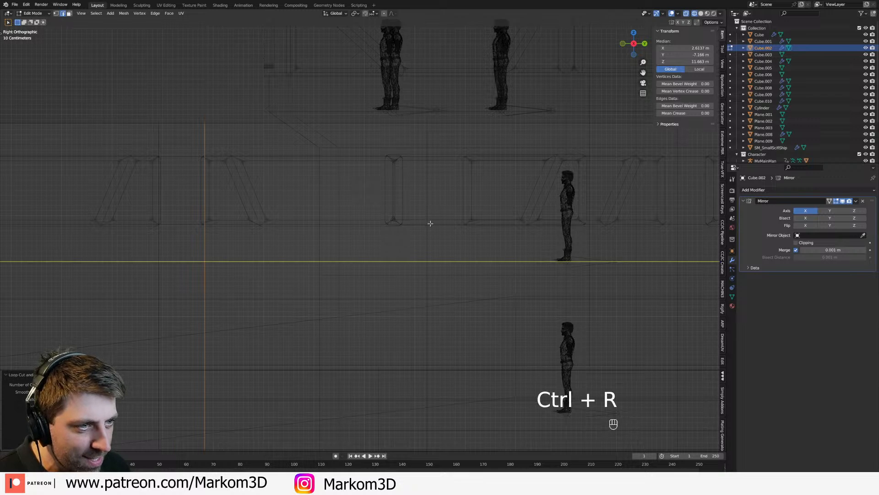
left_click(397, 131)
left_click(514, 214)
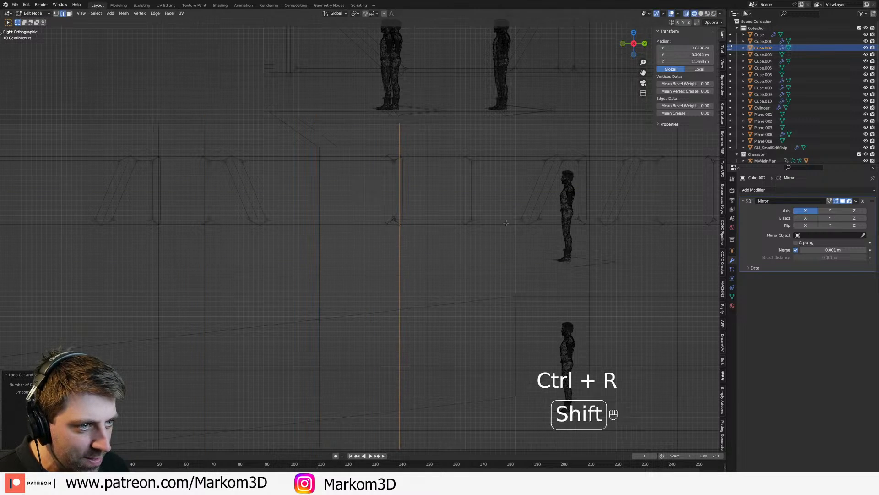
Step: Slide the existing vertical edge loop behind the fourth window to the fifth frame's front edge, at about Y -1.95 m
middle_click_drag(514, 214, 499, 214, "shift")
left_click(421, 252, "alt")
key("g")
key("g")
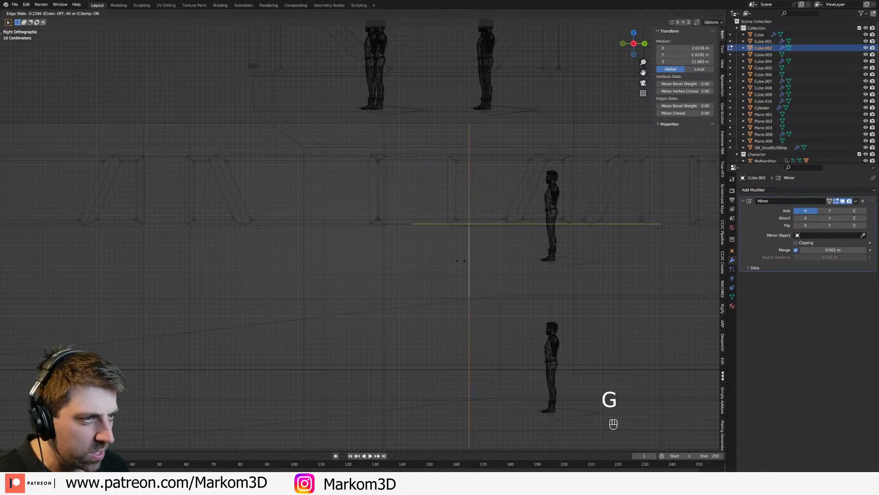
left_click(452, 258)
Step: Compare the solid and wireframe display of the cabin windows hidden behind the tower
middle_click_drag(451, 258, 328, 267, "shift")
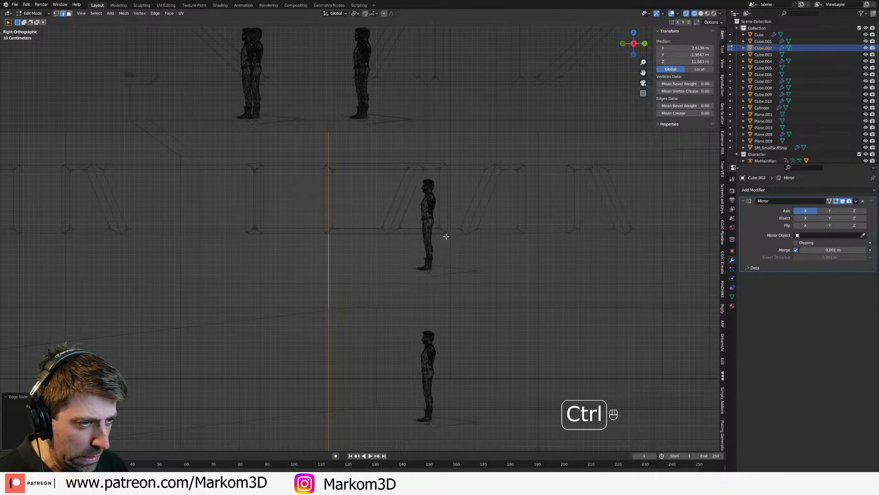
key("z")
left_click(523, 235)
key("z")
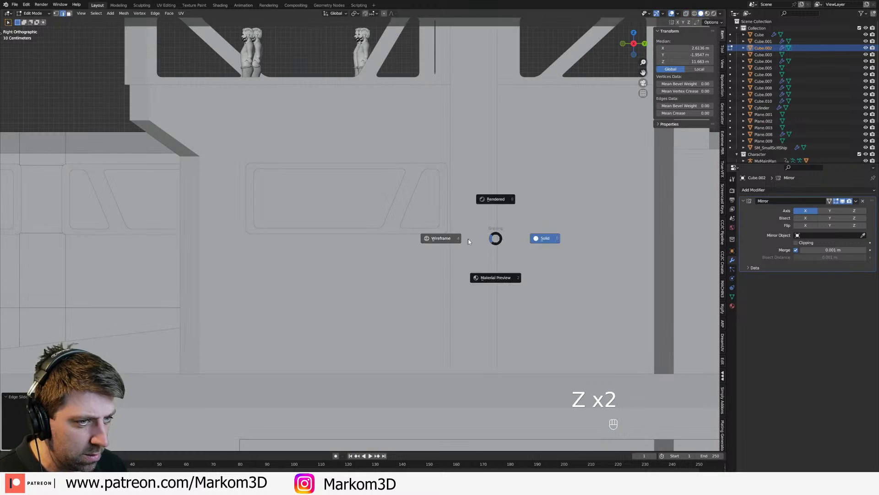
left_click(470, 238)
key("z")
left_click(512, 238)
key("z")
left_click(509, 239)
Step: Slide the vertical edge loop behind the fifth window to that frame's rear edge
key("ctrl+r")
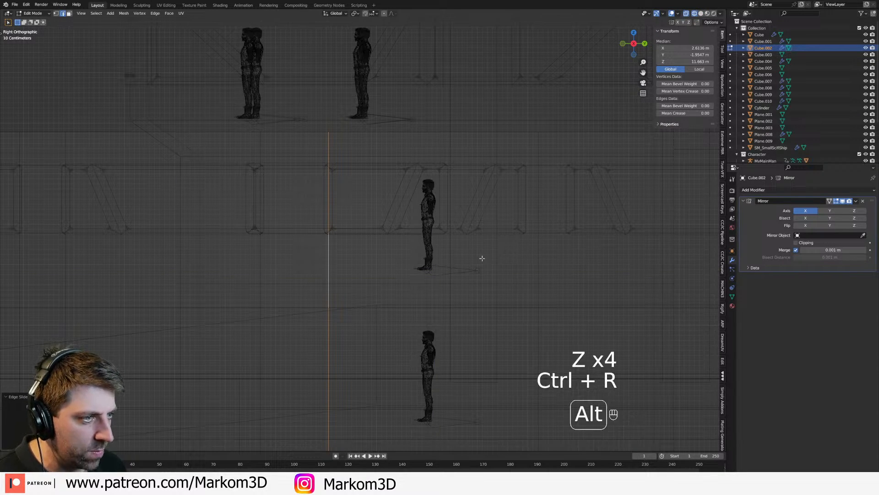
key("a")
middle_click_drag(524, 258, 472, 254, "shift")
left_click(495, 262, "alt")
key("g")
key("g")
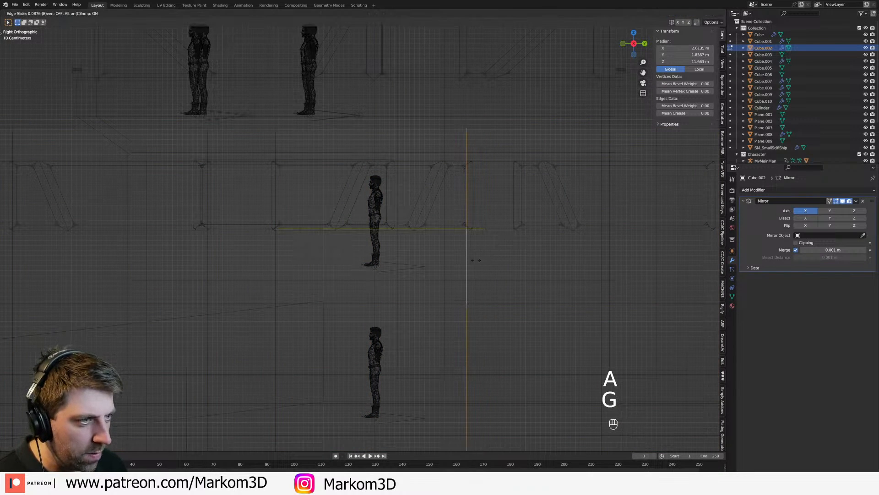
left_click(478, 261)
key("g")
key("g")
left_click(479, 263)
Step: Add a vertical loop cut at the sixth window frame's front edge and fine-tune it to about Y 2.86 m
key("ctrl+r")
left_click(521, 249)
left_click(440, 232)
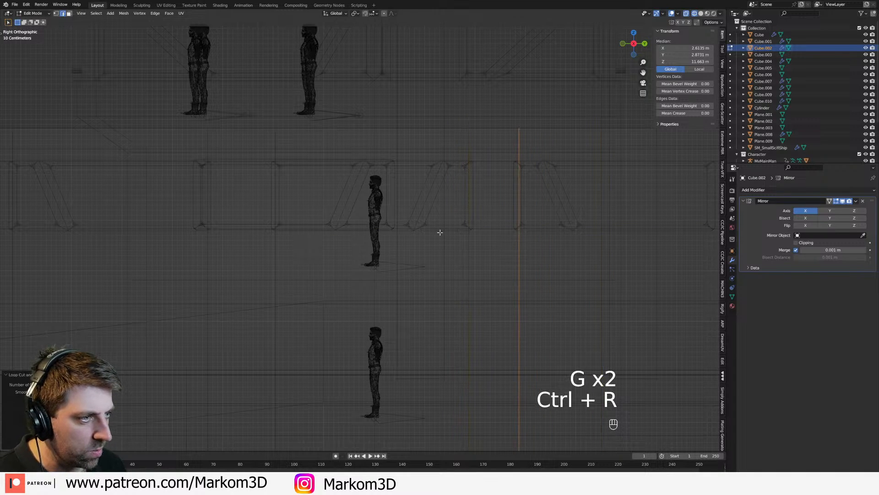
middle_click_drag(590, 226, 472, 235, "shift")
key("g")
key("g")
left_click(464, 269)
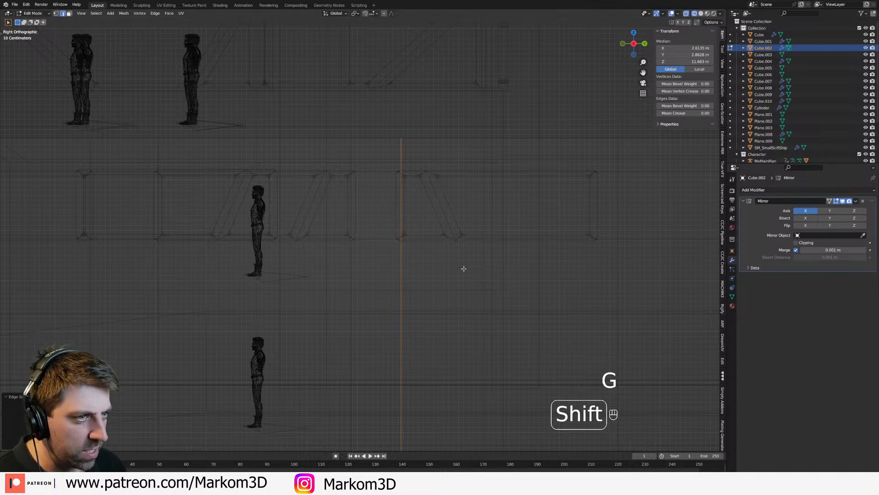
Step: Slide the vertical edge loop behind the sixth window to that frame's rear edge
key("a")
middle_click_drag(540, 260, 476, 245, "shift")
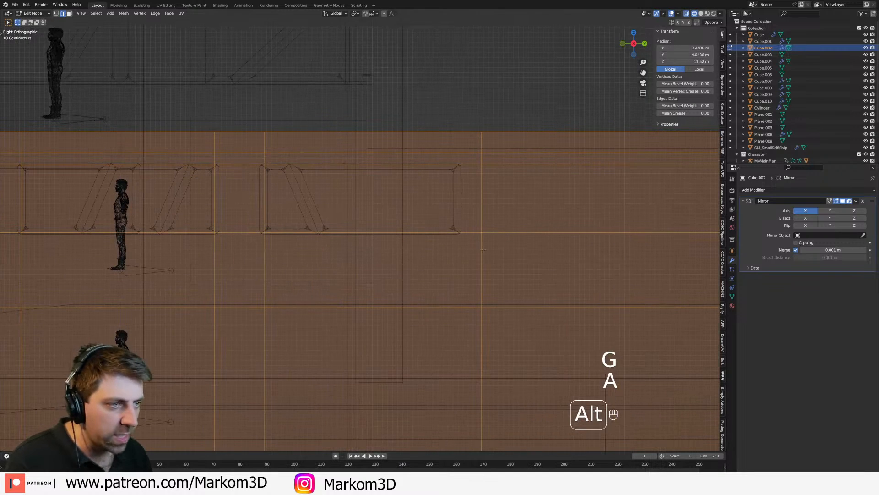
left_click(492, 266, "alt")
key("g")
key("g")
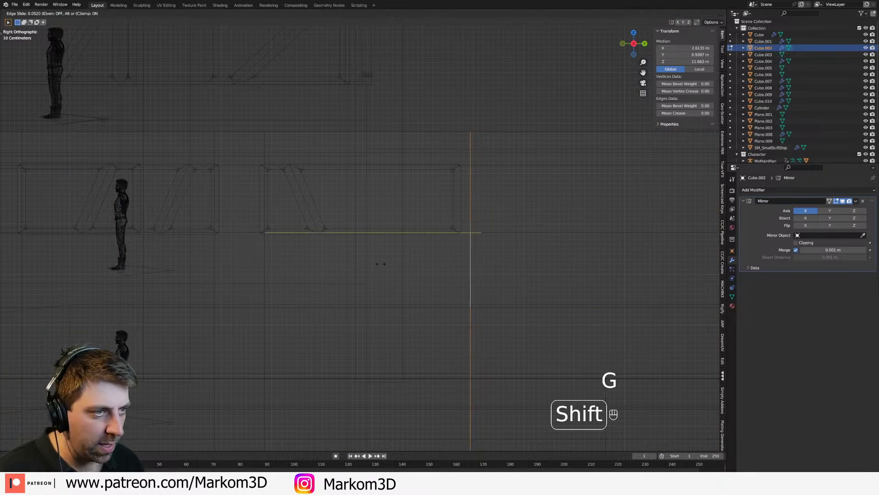
left_click(259, 264)
Step: Delete the cabin wall faces behind all the window frames to open up the windows
key("2")
key("3")
left_click(365, 198)
middle_click_drag(365, 197, 413, 206, "shift")
left_click(333, 205, "shift")
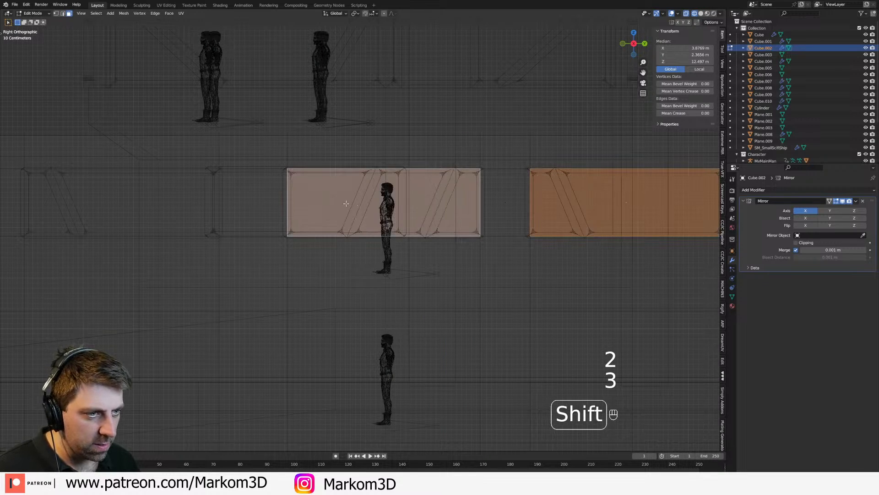
middle_click_drag(293, 212, 538, 220, "shift")
left_click(312, 221, "shift")
middle_click_drag(219, 221, 481, 218, "shift")
left_click(339, 217, "shift")
middle_click_drag(230, 216, 463, 210, "shift")
left_click(341, 211, "shift")
mouse_move(105, 211)
middle_mouse_down("shift")
mouse_move(416, 211)
mouse_move(657, 279)
mouse_move(416, 281)
middle_mouse_up("shift")
left_click(418, 203, "shift")
key("z")
key("Delete")
left_click(504, 233)
scroll(658, 279, "down", 4)
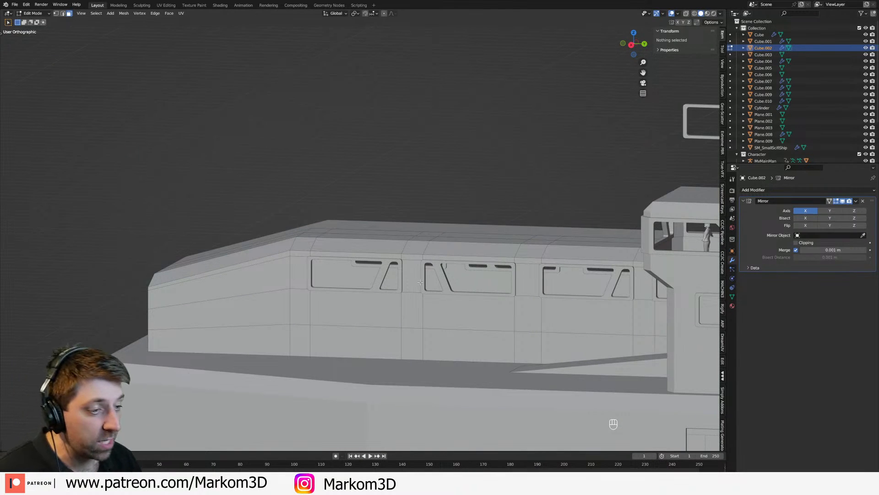
Step: Switch mesh editing from the cabin to the tower block in wireframe side view
key("z")
key("KP_3")
middle_click_drag(451, 302, 567, 308, "shift")
scroll(567, 308, "up", 3)
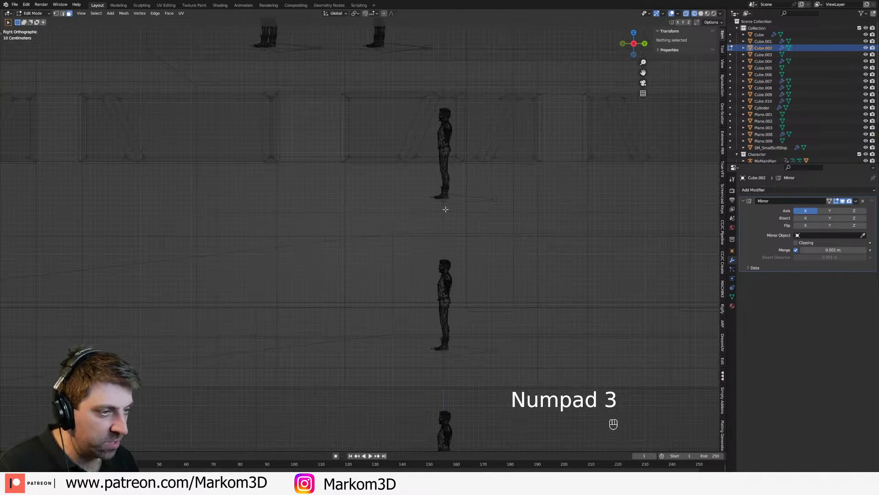
key("Tab")
left_click(454, 213)
key("Tab")
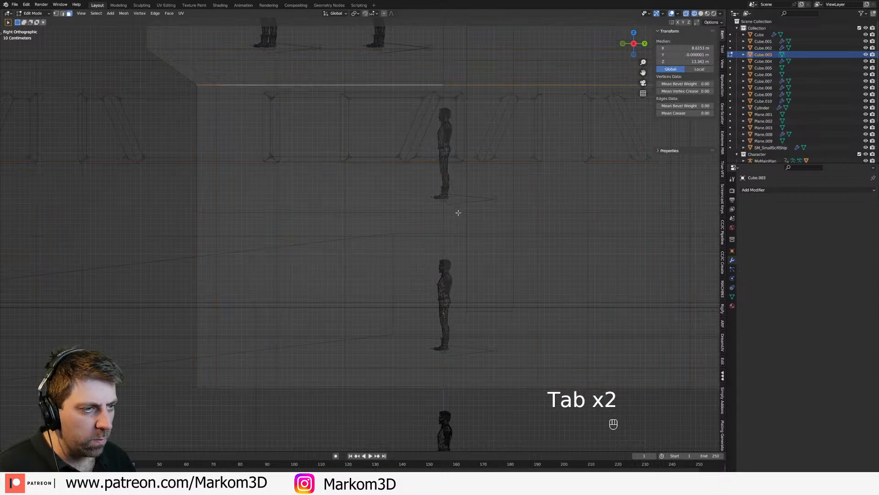
key("1")
key("2")
left_click(458, 212)
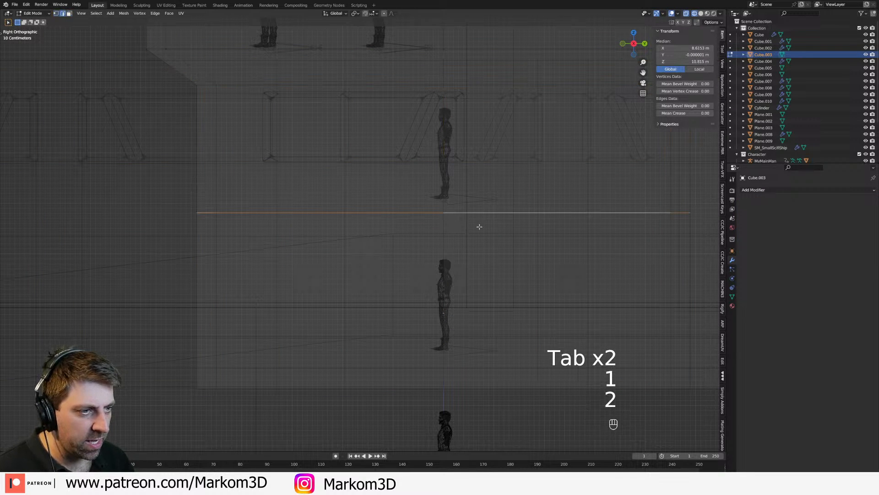
key("g")
key("shift")
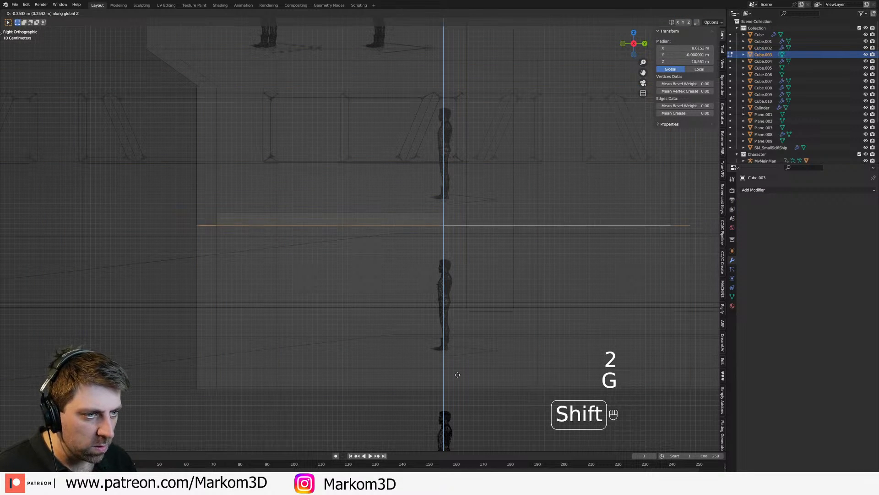
right_click(480, 204)
key("z")
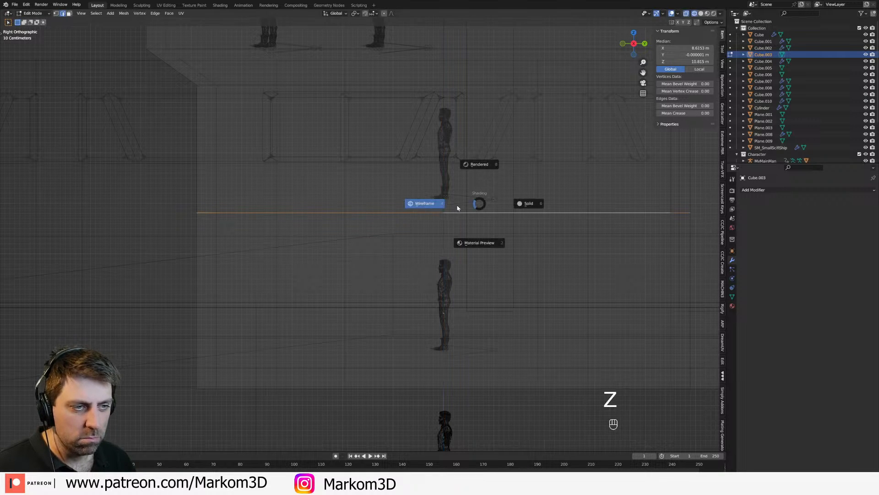
left_click(456, 206)
key("a")
key("z")
left_click(470, 249)
Step: Select all vertices along the tower's horizontal edge line below the windows and raise them to about Z 11 m
scroll(486, 243, "down", 2)
mouse_move(635, 233)
middle_mouse_down("shift")
mouse_move(388, 246)
mouse_move(476, 236)
middle_mouse_up("shift")
left_click(368, 232)
key("1")
key("c")
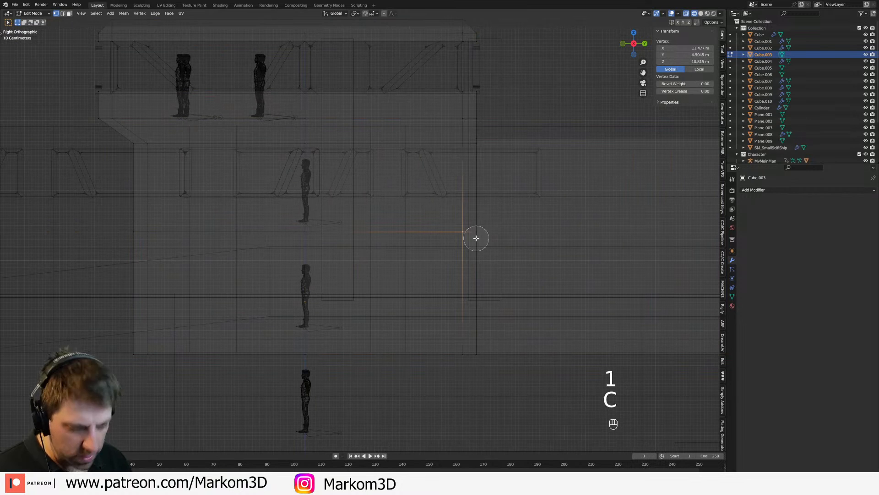
left_click_drag(489, 230, 141, 225)
right_click(142, 226)
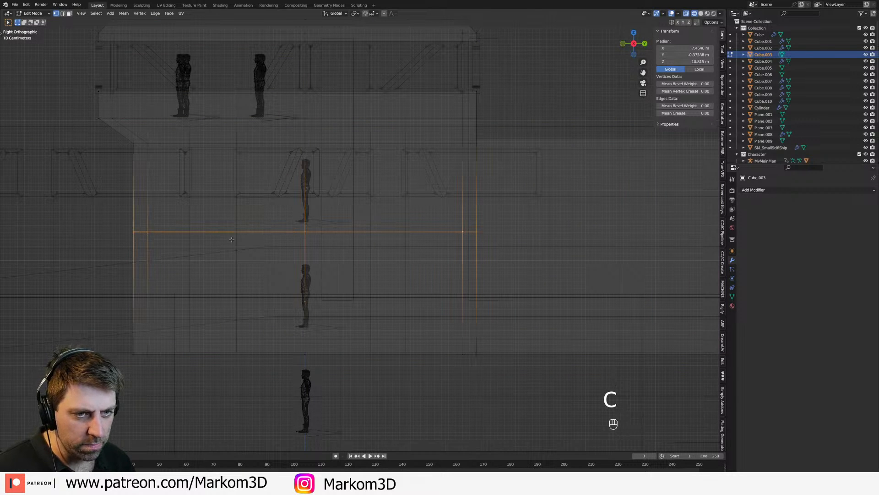
scroll(394, 256, "up", 4)
key("g")
key("z")
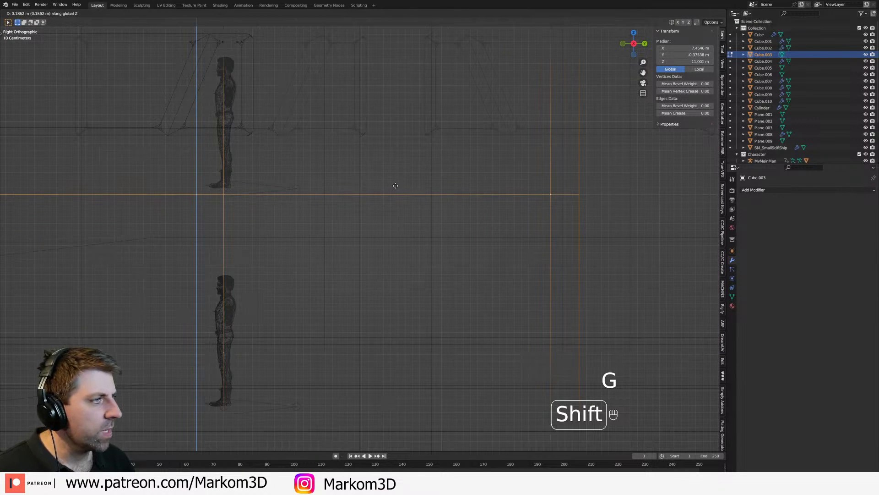
left_click(395, 187, "shift")
Step: Return to editing the cabin and add a horizontal loop cut below its windows at about Z 10.95 m
middle_click_drag(391, 247, 399, 257, "shift")
scroll(399, 257, "down", 6)
middle_click_drag(425, 229, 406, 217, "shift")
key("Tab")
left_click(400, 230)
left_click(396, 227)
key("Tab")
scroll(400, 232, "up", 1)
key("ctrl+r")
left_click(400, 232)
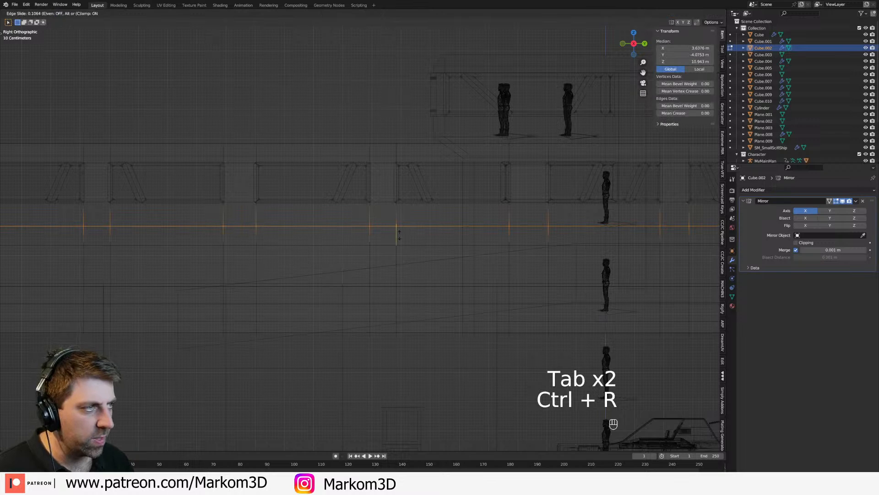
key("shift")
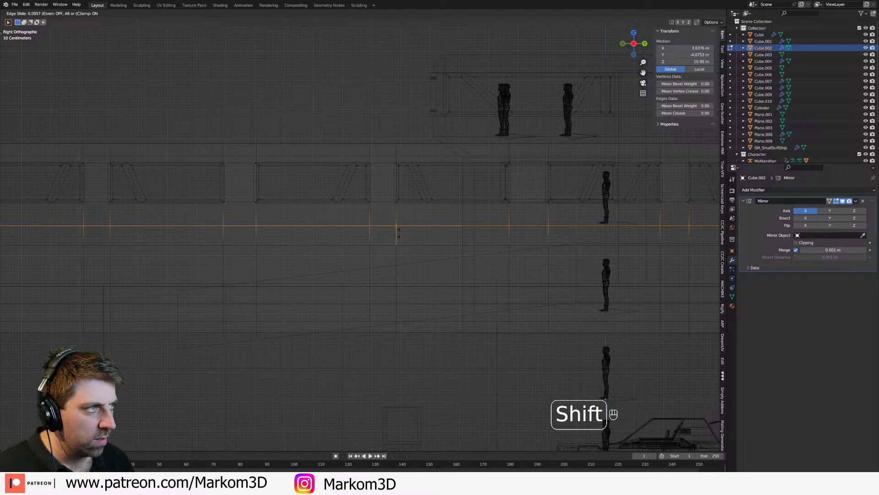
left_click(399, 233)
Step: Exclude the front-end vertices from the new horizontal loop's selection and set its median Z to 11 m
scroll(343, 248, "down", 5)
scroll(343, 247, "up", 7)
middle_click_drag(390, 231, 440, 165, "shift")
key("c")
middle_click_drag(268, 198, 274, 174)
right_click(280, 189)
middle_click_drag(540, 188, 144, 202, "shift")
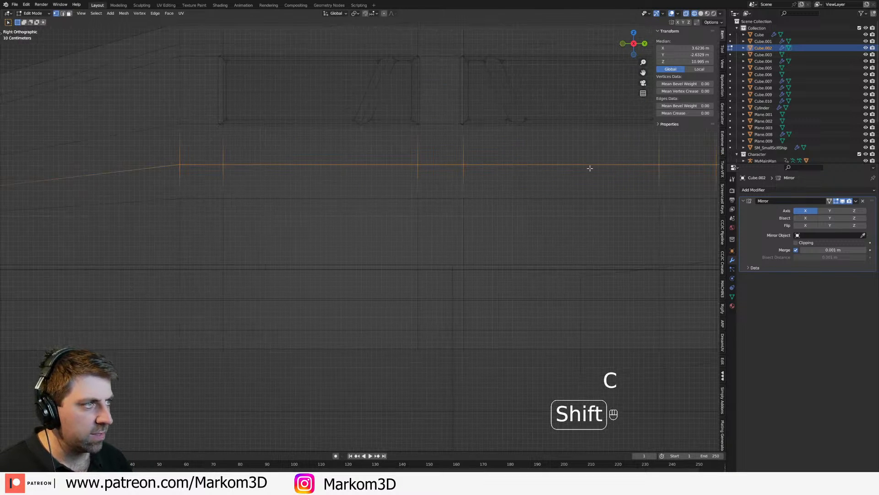
left_click(684, 61)
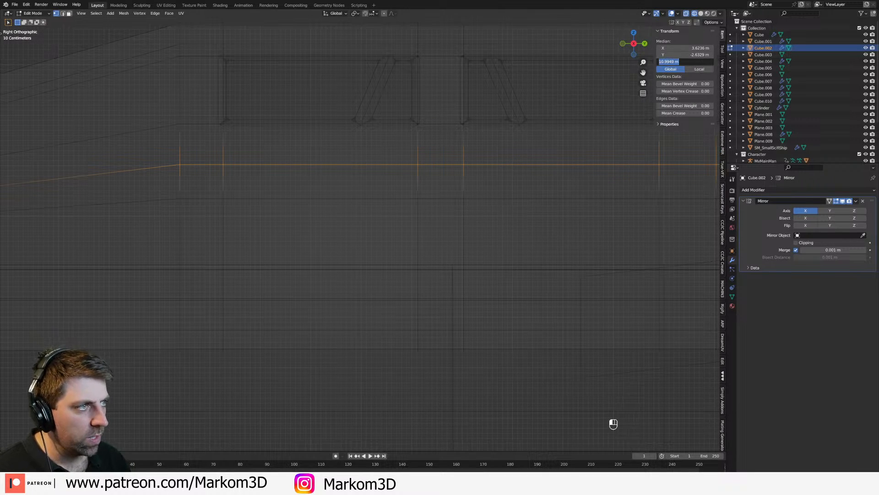
type("11")
key("Return")
Step: Exclude the loop's rear-end vertices as well and set the remaining vertices' median Z to 11 m
scroll(533, 171, "down", 5)
middle_click_drag(581, 196, 112, 211, "shift")
middle_click_drag(324, 180, 136, 179, "shift")
key("c")
middle_click_drag(636, 196, 629, 233)
right_click(650, 186)
type("11")
key("Return")
Step: Inspect the opened cabin windows and the wall edges in solid and wireframe display
middle_click_drag(128, 275, 443, 255, "shift")
key("z")
left_click(369, 226)
middle_click_drag(350, 223, 435, 242)
key("z")
left_click(394, 260)
key("z")
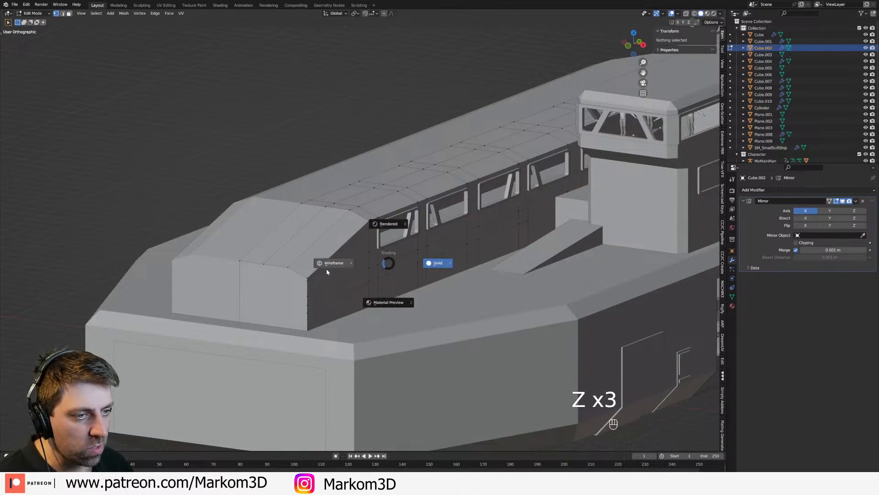
left_click(326, 270)
Step: Extrude the straight horizontal edge loop below the cabin windows inward along X to about X 1.61 m
key("2")
key("z")
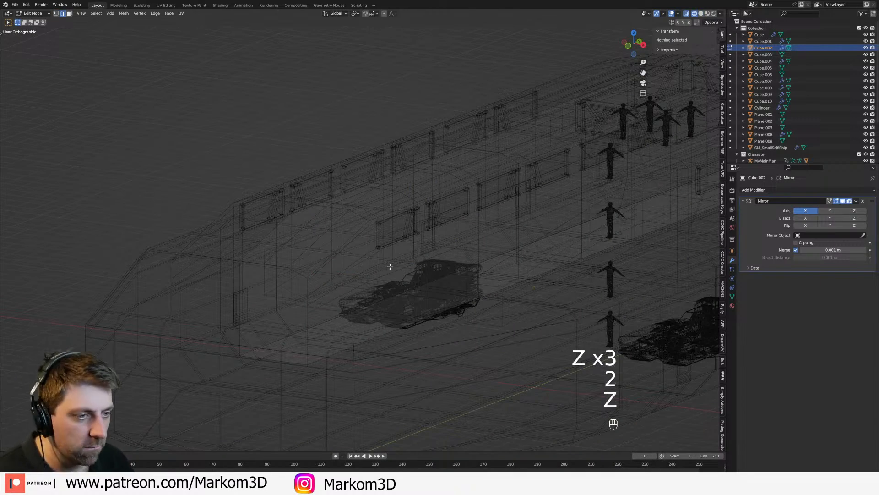
key("a")
scroll(266, 298, "up", 3)
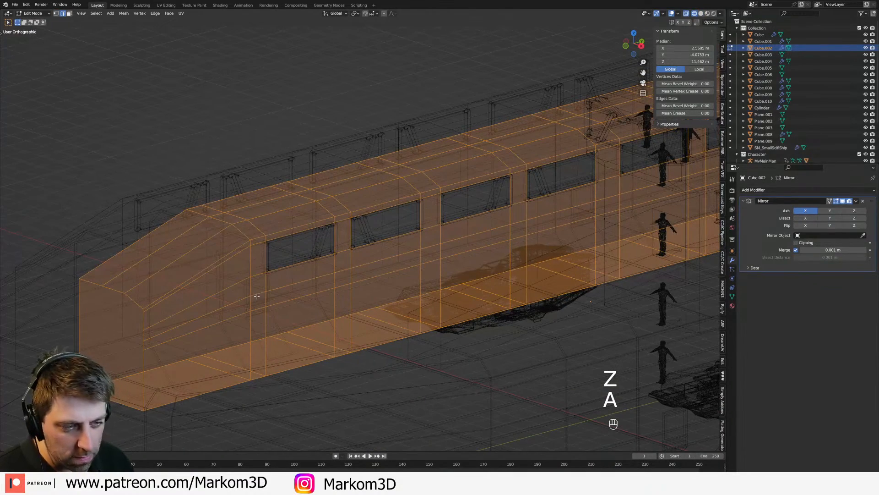
key("2")
left_click(257, 294, "alt")
left_click(237, 301, "shift")
scroll(238, 300, "down", 4)
middle_click_drag(664, 263, 415, 267)
key("KP_3")
key("z")
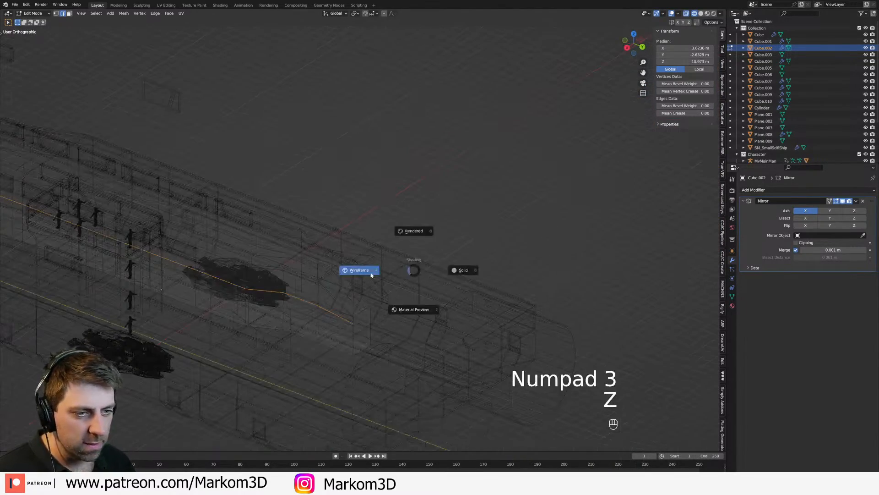
left_click(372, 274)
middle_click_drag(354, 310, 394, 292, "shift")
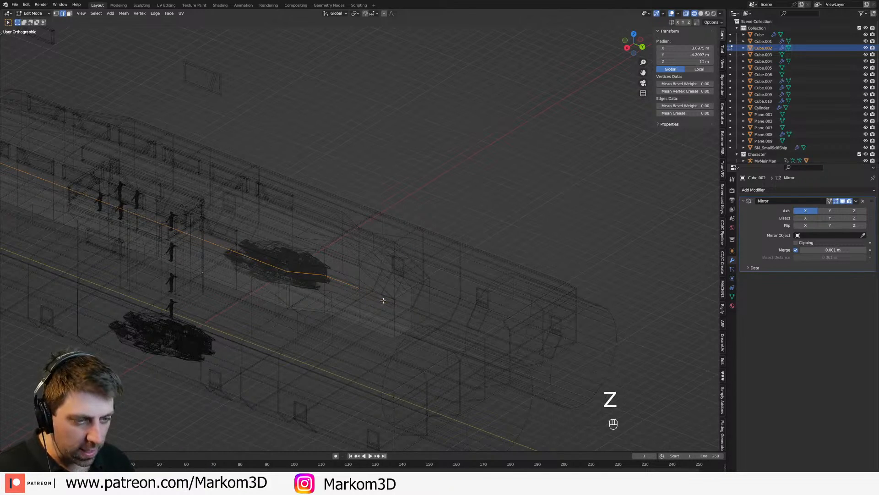
key("e")
key("y")
key("x")
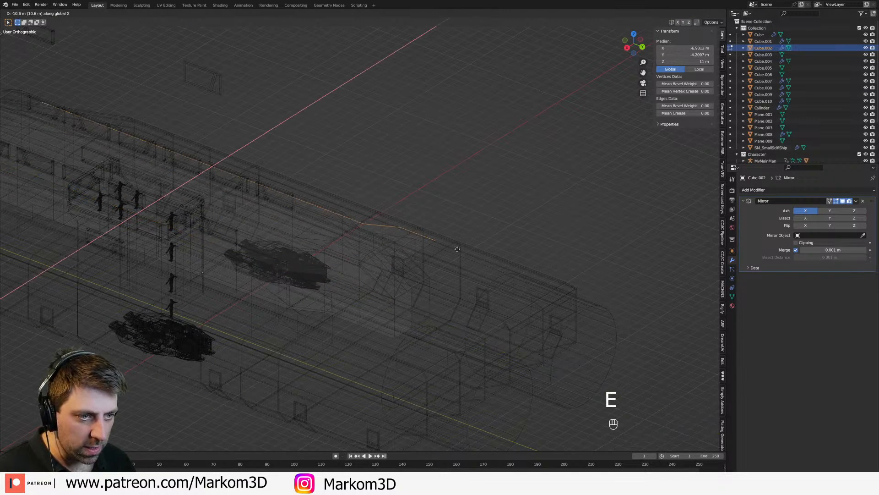
left_click(397, 291)
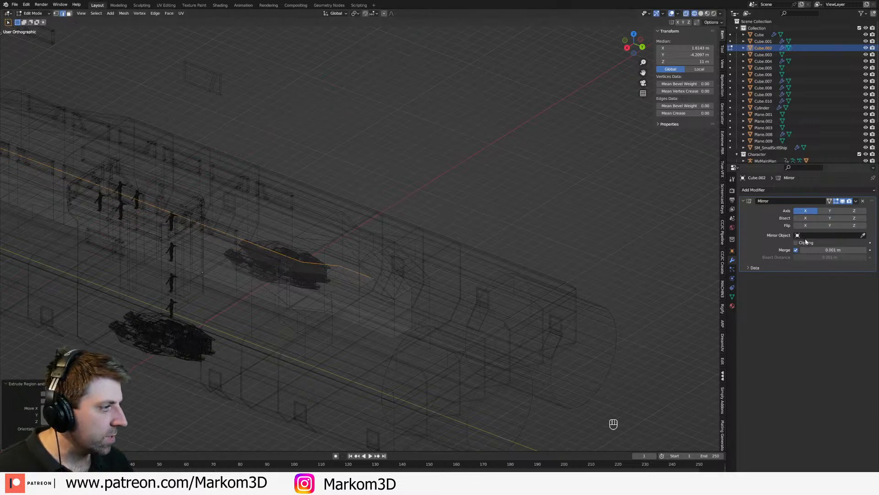
Step: Move the extruded floor edge to the centre plane at X 0 and separate the floor faces into their own object
key("g")
left_click(498, 280)
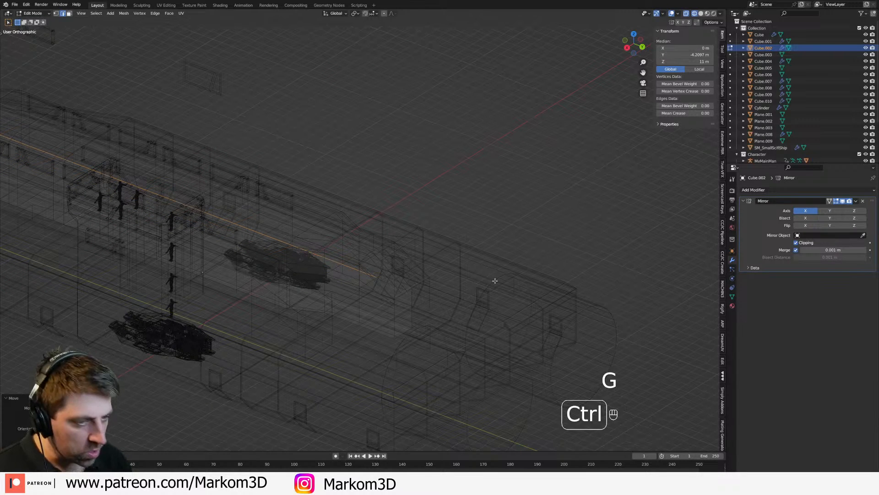
key("ctrl+KP_Add")
key("p")
left_click(495, 283)
Step: Inspect the cabin, its window openings and the tower from several sides in solid and wireframe display
key("z")
key("z")
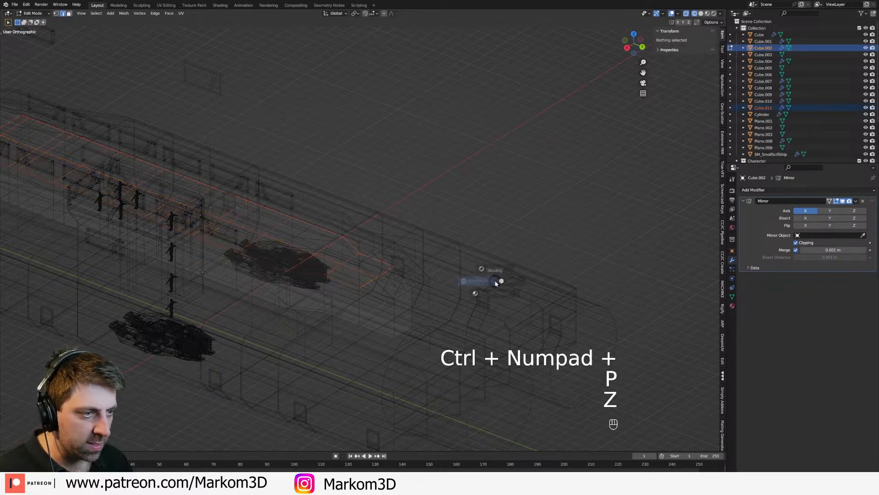
left_click(466, 257)
middle_click_drag(366, 250, 495, 275, "shift")
mouse_move(257, 252)
middle_mouse_down()
mouse_move(380, 275)
mouse_move(370, 273)
middle_mouse_up()
key("Tab")
scroll(330, 263, "up", 3)
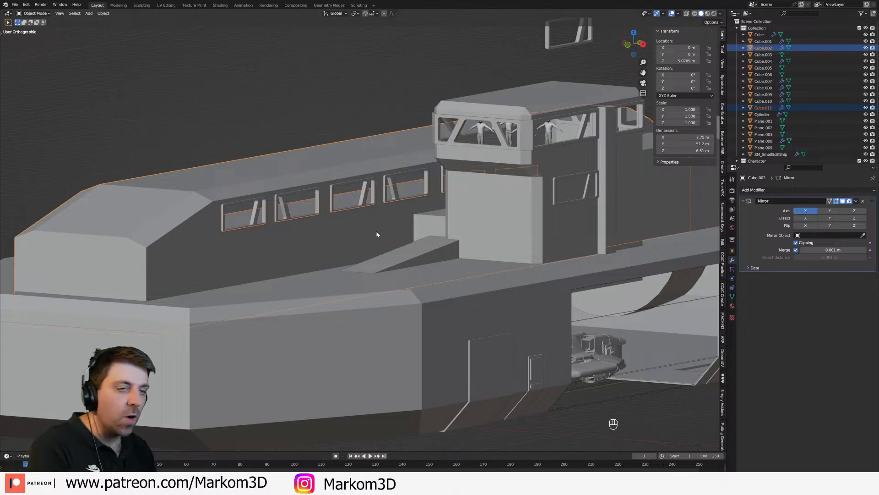
key("z")
key("z")
left_click(359, 269)
mouse_move(359, 270)
middle_mouse_down()
mouse_move(322, 258)
mouse_move(346, 277)
middle_mouse_up()
key("z")
left_click(298, 276)
key("z")
left_click(340, 295)
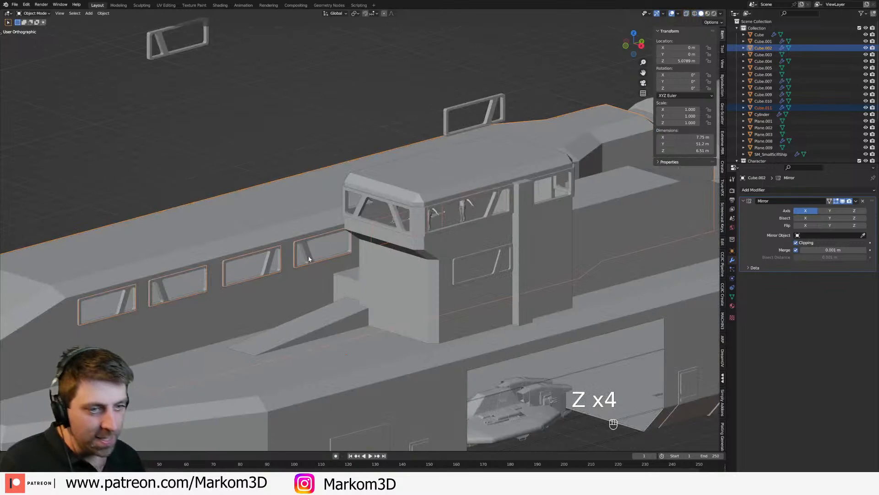
Step: Select the cabin's window frames and examine their height in the side wireframe view
left_click(297, 264)
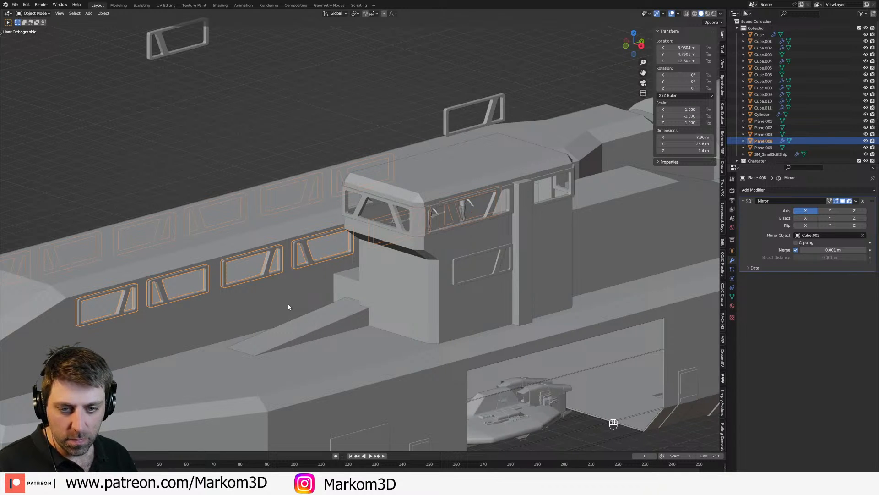
key("KP_3")
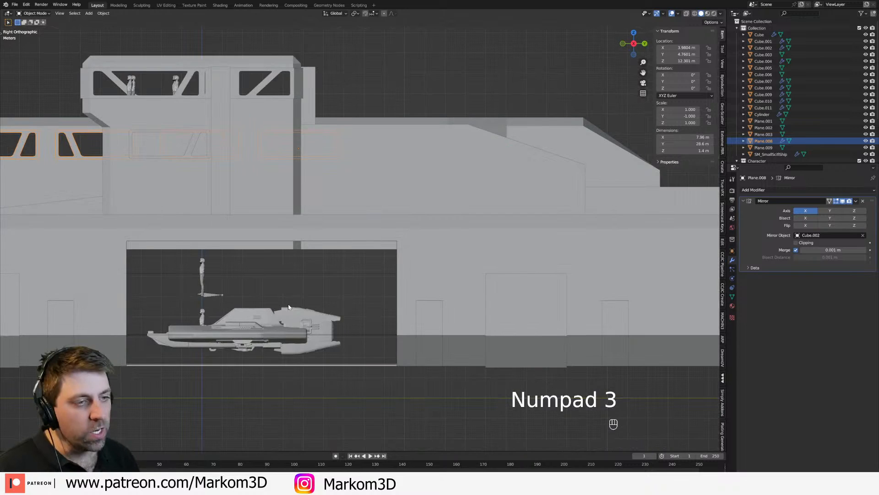
key("z")
left_click(424, 299)
middle_click_drag(383, 272, 444, 283, "shift")
key("Tab")
Step: Select all of the separated floor's geometry and check its median height in the side view
key("Tab")
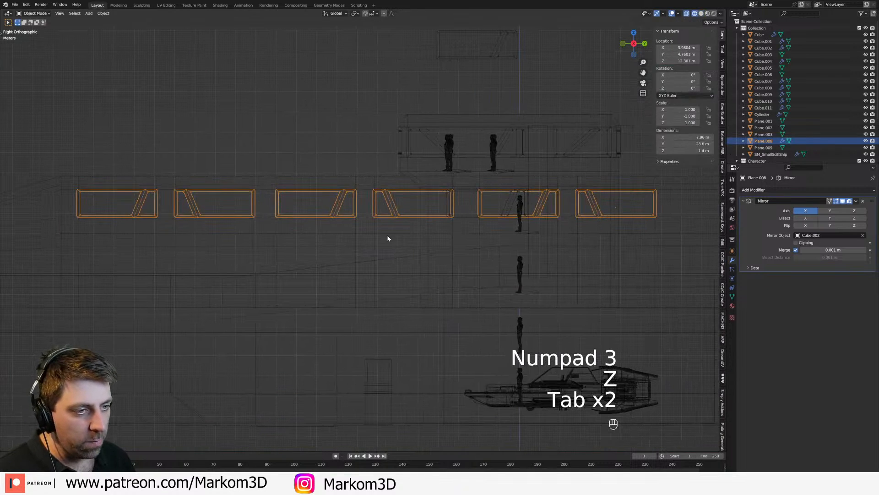
left_click(388, 237)
key("Tab")
key("Tab")
left_click(393, 236)
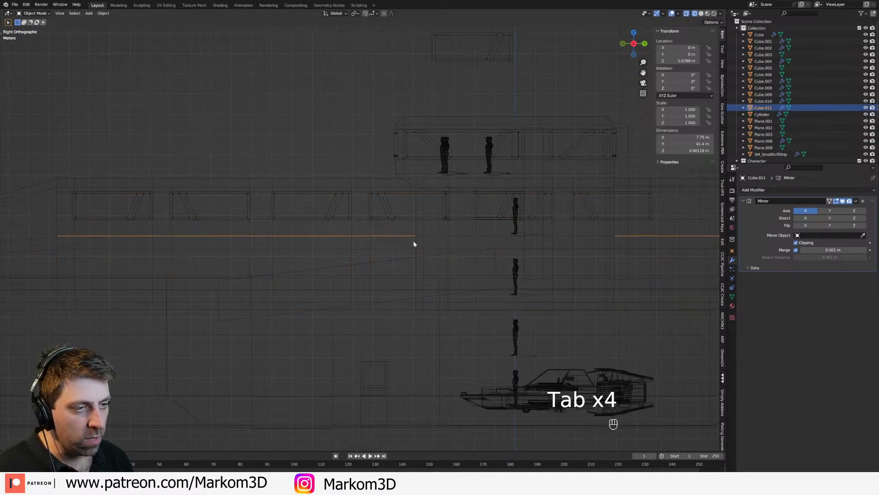
key("Tab")
key("z")
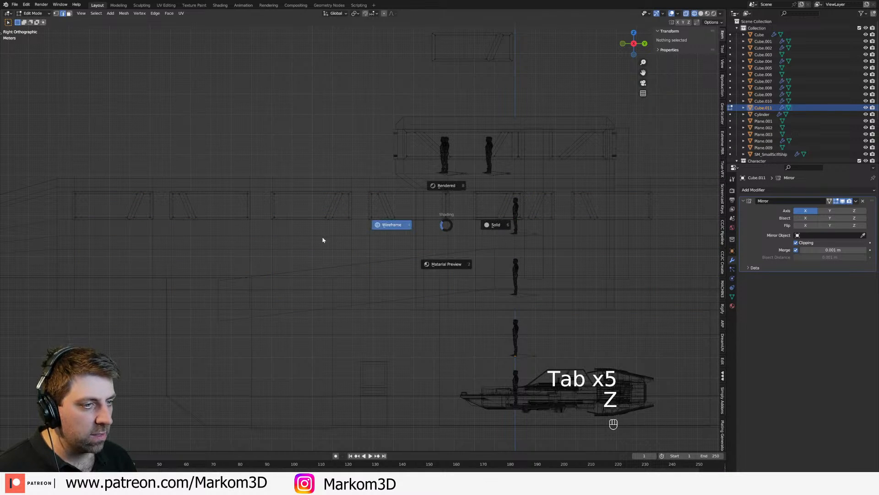
key("a")
key("2")
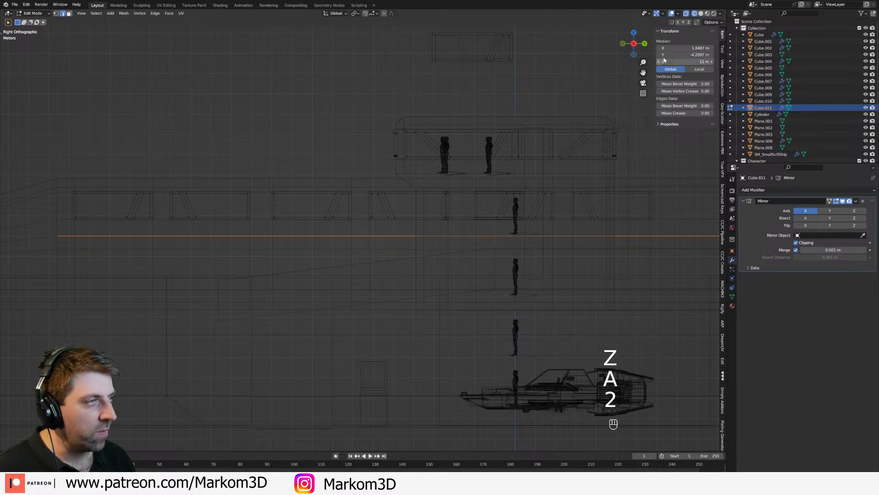
middle_click_drag(467, 283, 467, 259, "shift")
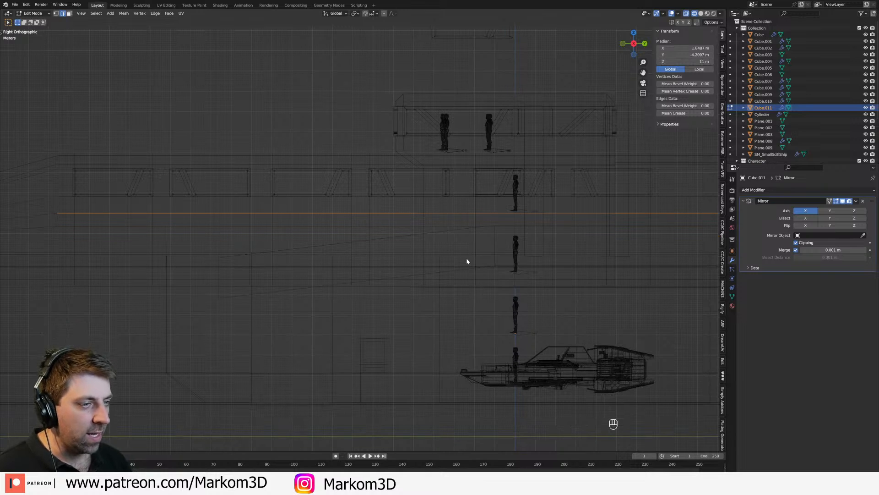
Step: Examine the main hull's and cabin's lower edges against the standing figures in the side wireframe view
key("Tab")
left_click(537, 284)
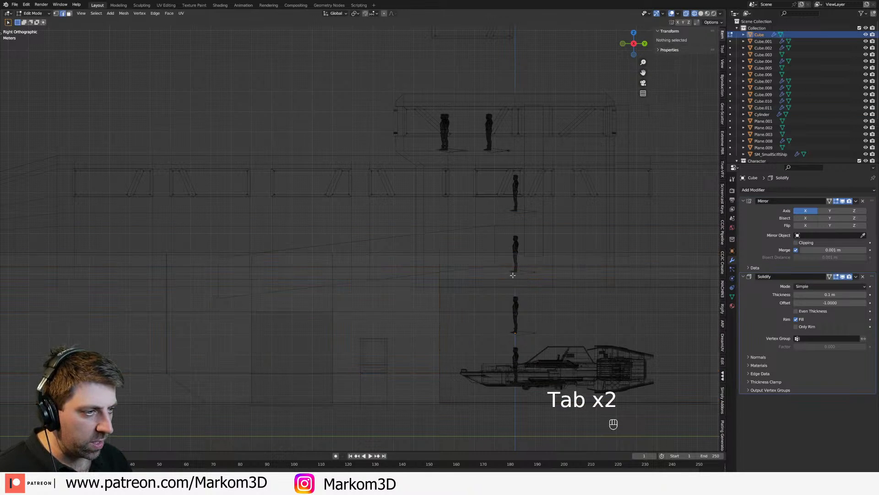
middle_click_drag(442, 273, 407, 270, "shift")
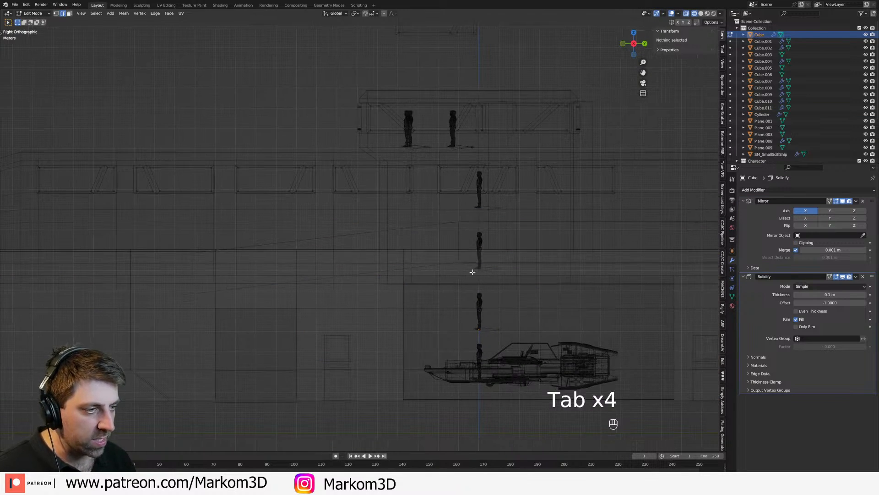
key("Tab")
key("Tab")
key("Tab")
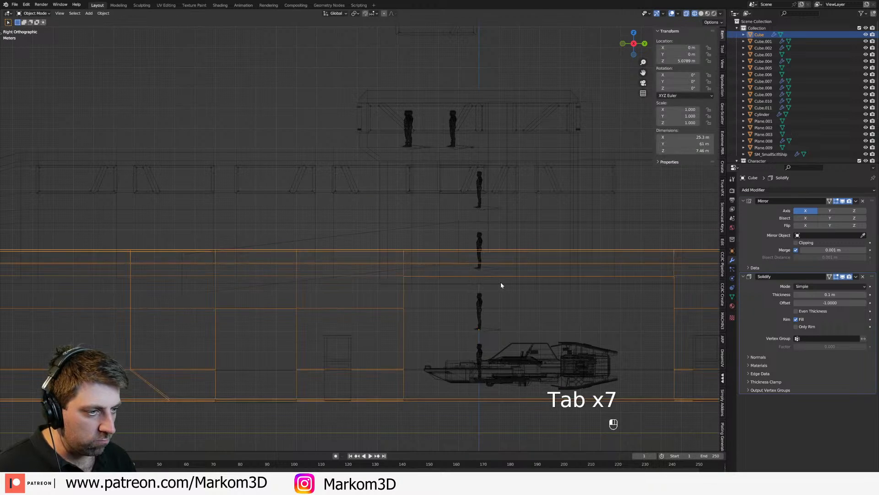
left_click(490, 284)
key("Tab")
key("Tab")
left_click(477, 283, "shift")
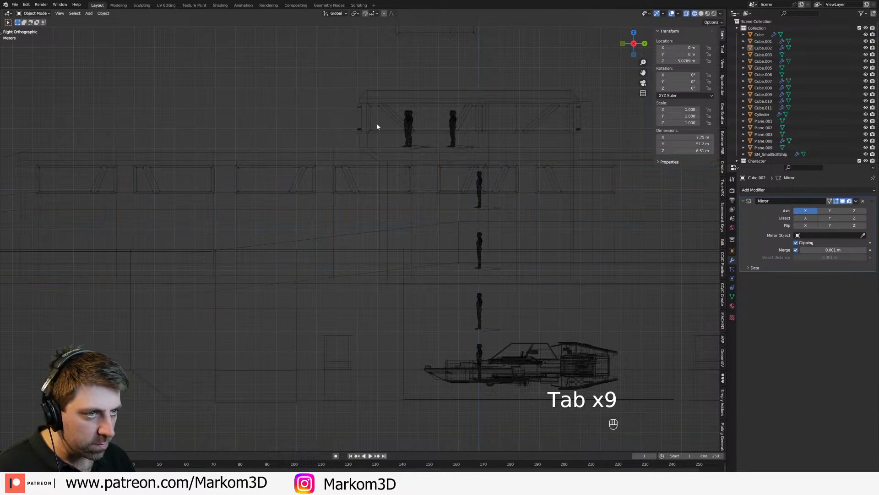
Step: Select the tower and the long cabin together and open both for vertex editing
left_click(361, 274)
left_click(419, 304, "shift")
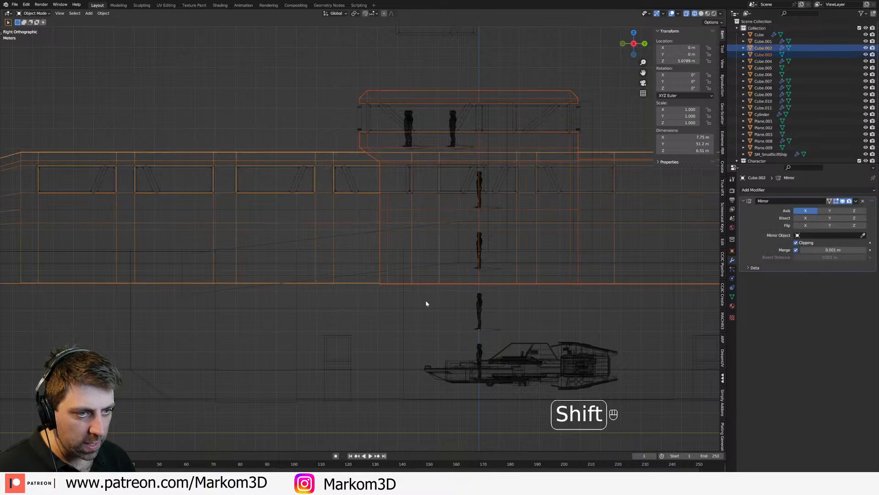
scroll(425, 302, "down", 4)
key("Tab")
middle_click_drag(489, 312, 450, 304, "shift")
key("z")
key("1")
left_click(528, 284)
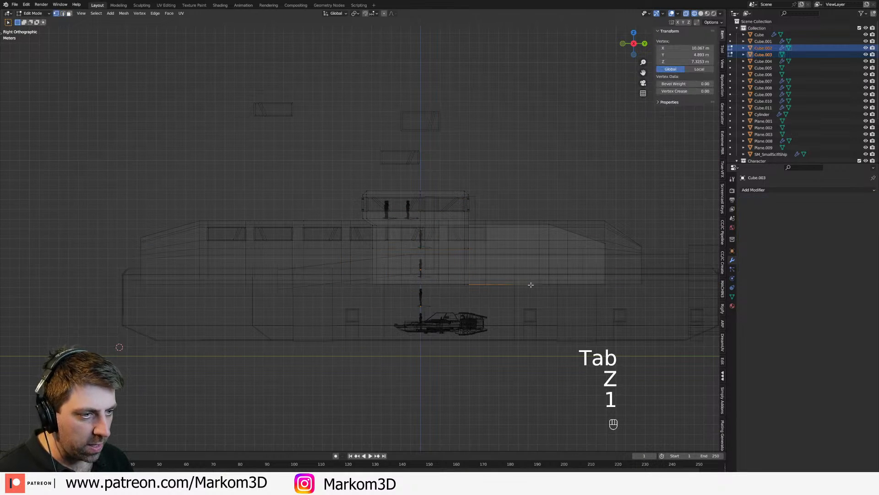
Step: Select the bottom vertices of the tower and cabin, flatten them with a Z scale of 0, and set their median Z to 8 m
key("c")
scroll(137, 300, "down", 3)
left_click_drag(133, 304, 620, 301)
right_click(621, 302)
scroll(519, 316, "up", 3)
key("s")
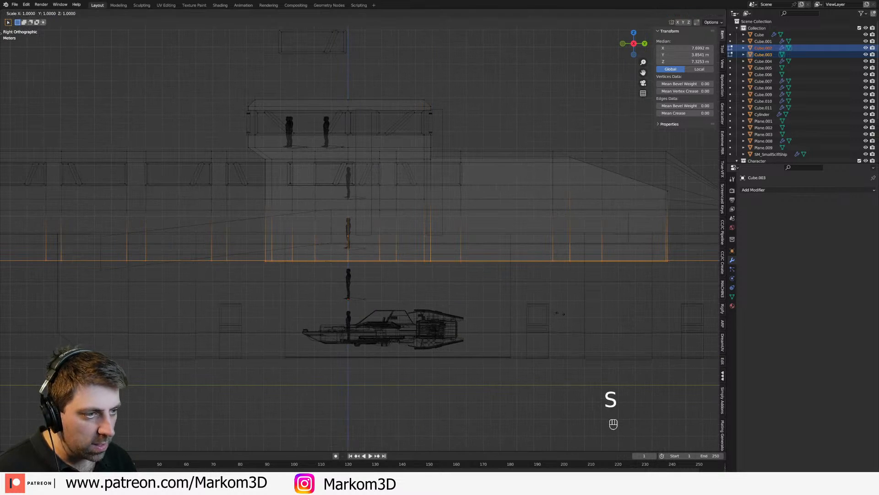
key("z")
key("0")
left_click(561, 314)
left_click(684, 61)
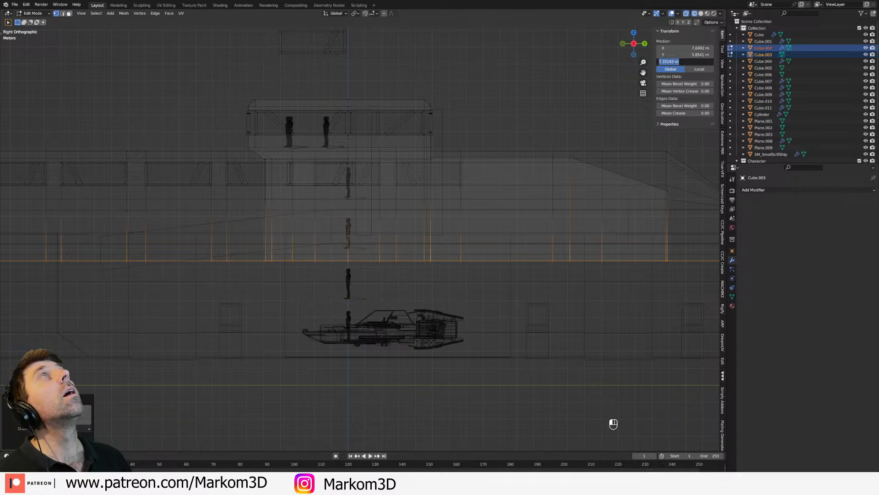
key("Return")
scroll(526, 233, "down", 1)
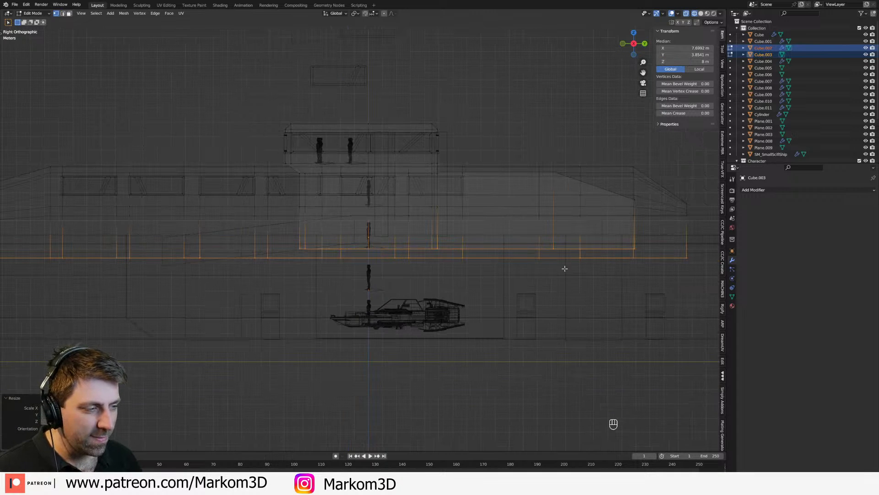
Step: Edit the long cabin alone and set its bottom vertices' median Z to 8 m
key("Tab")
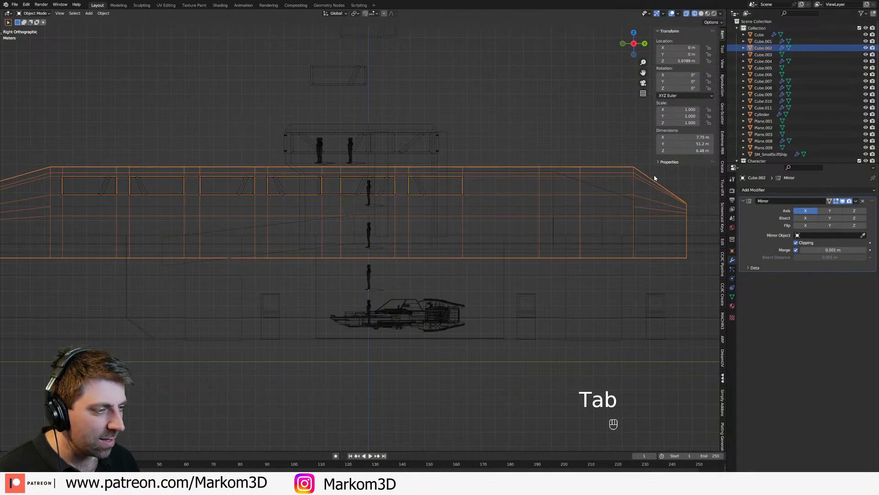
key("Tab")
type("8")
key("Return")
middle_click_drag(387, 252, 402, 253)
key("z")
left_click(449, 258)
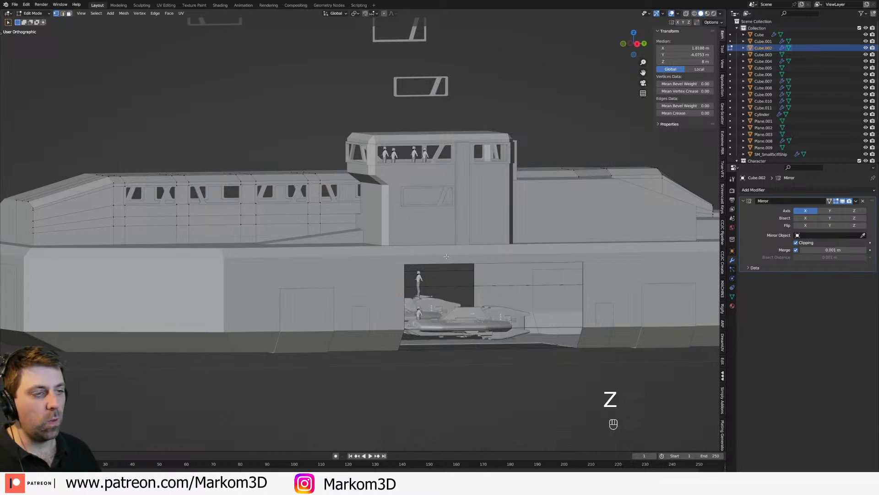
Step: Examine the deck levels against the standing figures in side and front wireframe views
key("KP_3")
key("z")
left_click(399, 254)
mouse_move(399, 231)
middle_mouse_down("shift")
mouse_move(477, 216)
mouse_move(467, 234)
middle_mouse_up("shift")
scroll(426, 228, "up", 2)
scroll(409, 312, "down", 1)
middle_click_drag(425, 331, 460, 329)
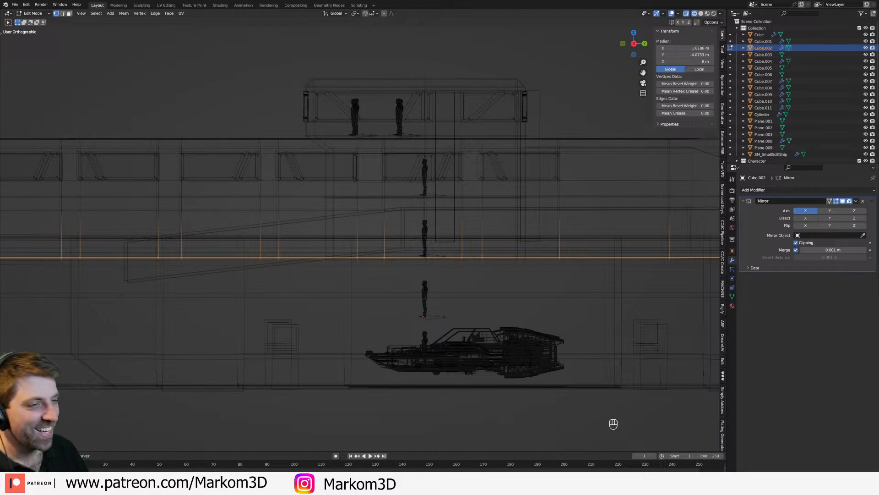
scroll(275, 229, "down", 3)
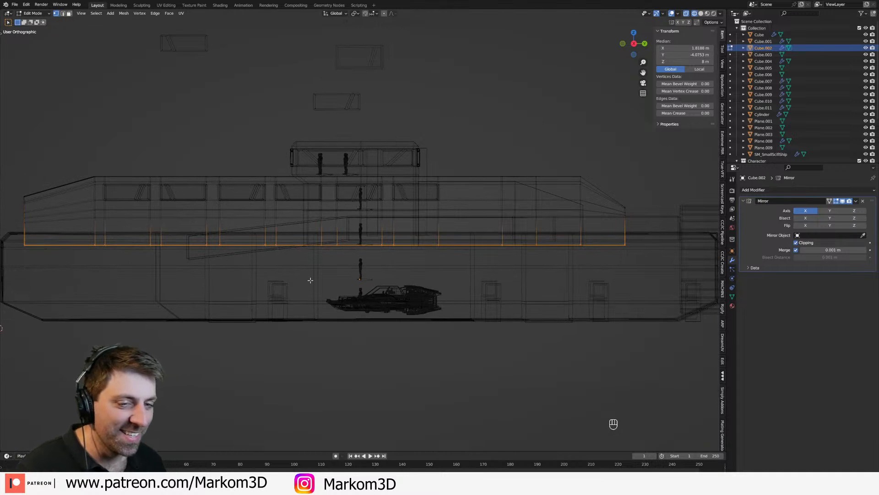
key("KP_5")
key("KP_1")
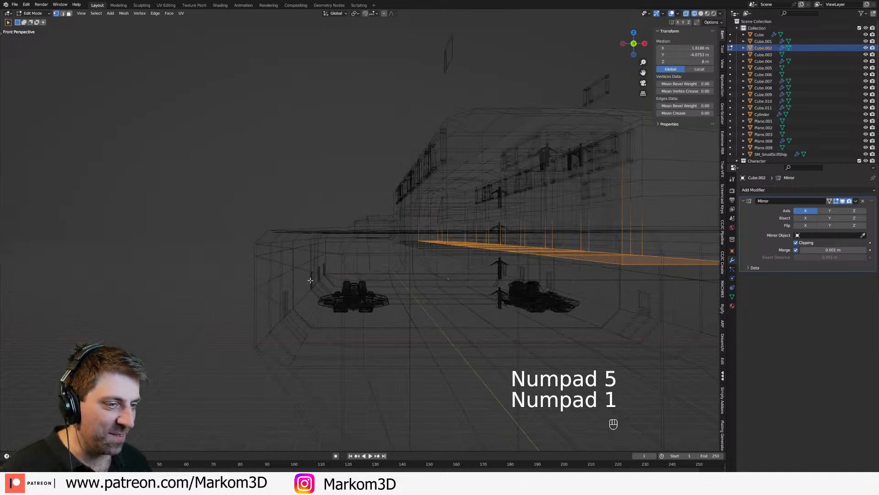
key("KP_5")
key("KP_1")
key("KP_3")
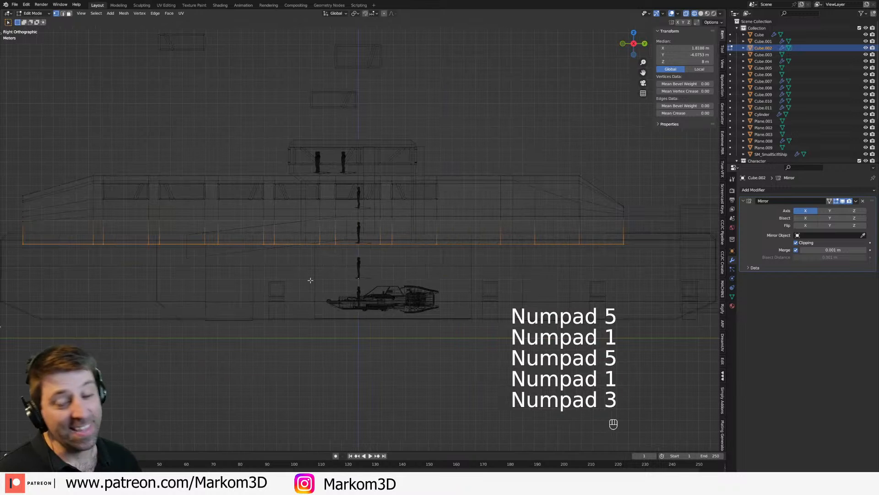
scroll(317, 251, "up", 3)
middle_click_drag(308, 249, 415, 250, "shift")
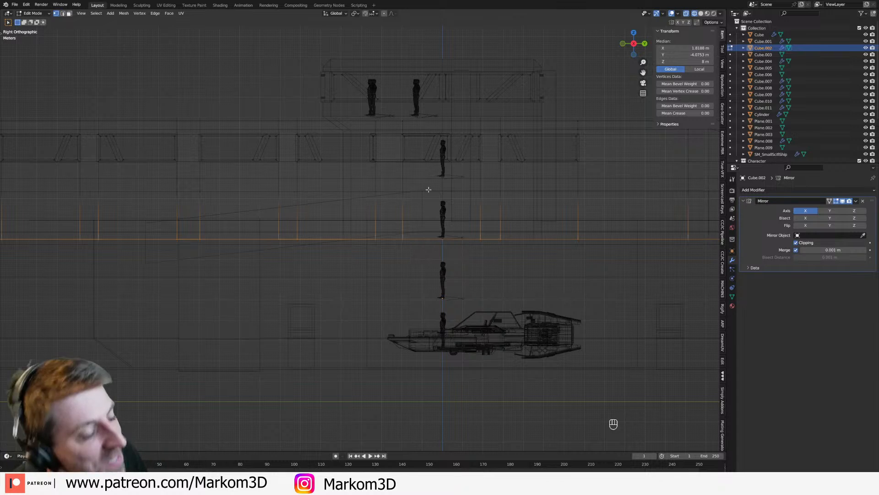
Step: Review the tower and the whole ship from several sides in solid display and save the file
middle_click_drag(426, 187, 420, 198, "shift")
key("Tab")
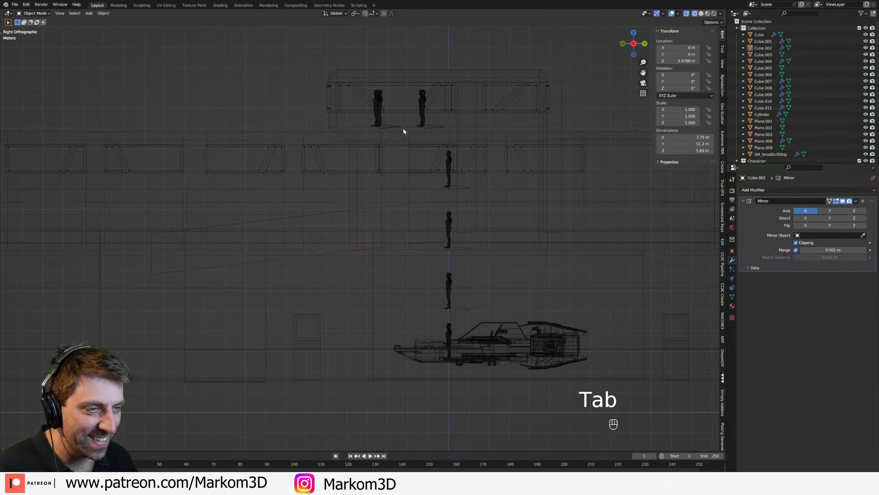
left_click(403, 131)
key("Tab")
key("Tab")
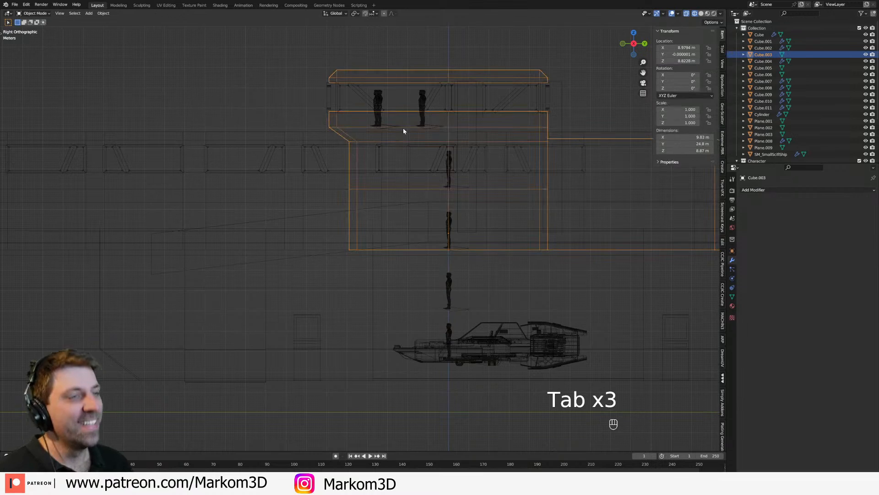
key("z")
left_click(428, 127)
middle_click_drag(428, 128, 474, 146)
scroll(475, 149, "down", 3)
mouse_move(474, 169)
middle_mouse_down("shift")
mouse_move(485, 216)
mouse_move(395, 193)
middle_mouse_up("shift")
left_click(395, 235)
middle_click_drag(394, 236, 397, 192)
left_click(317, 148)
middle_click_drag(316, 146, 317, 188)
scroll(317, 187, "down", 2)
left_click(318, 188)
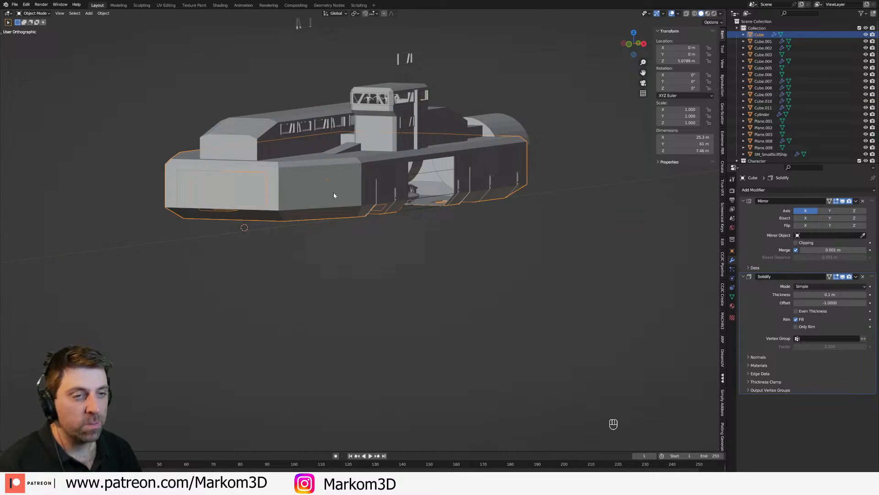
key("ctrl+s")
Step: Delete the mirrored sloped ramp block Cube.001 from the hull's deck
middle_click_drag(334, 192, 365, 219)
left_click(322, 241)
middle_click_drag(321, 240, 243, 258)
middle_click_drag(469, 257, 323, 264)
left_click(414, 254)
middle_click_drag(436, 235, 418, 234)
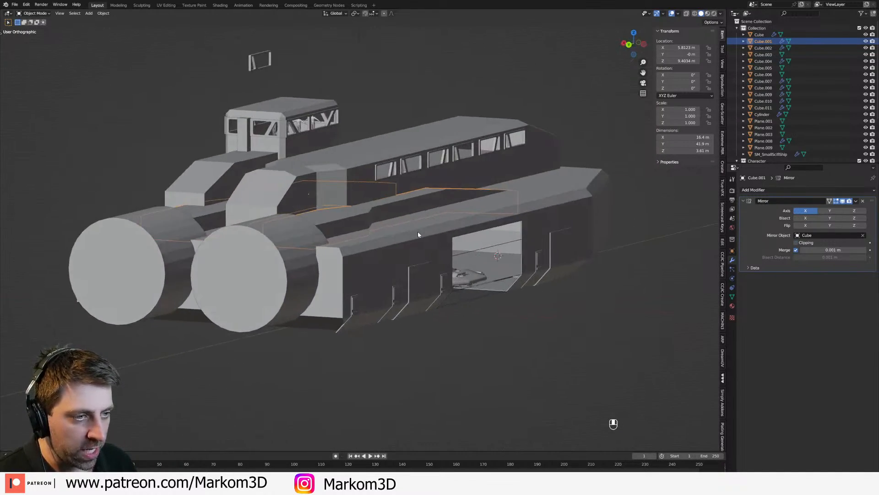
key("KP_7")
middle_click_drag(329, 153, 353, 234, "shift")
key("Delete")
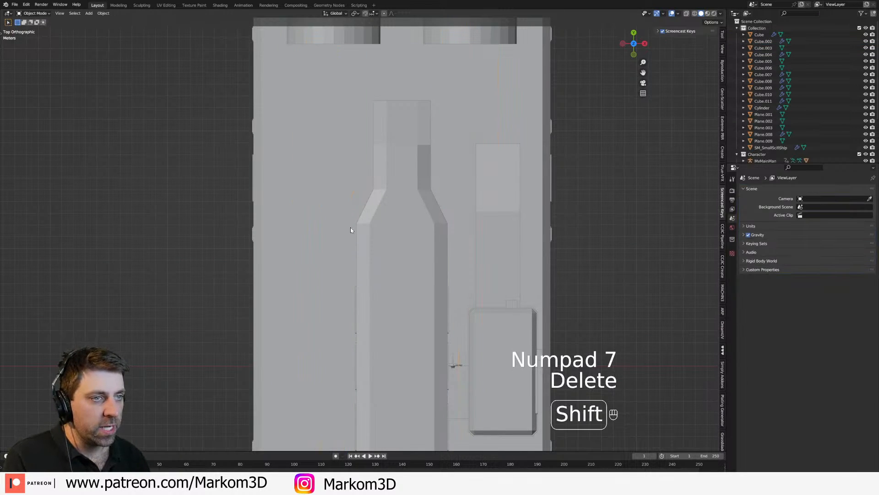
Step: Move the 3D cursor to the world origin and add a cylinder mesh there
middle_click_drag(424, 129, 408, 233, "shift")
scroll(403, 288, "down", 2)
key("shift+s")
left_click(362, 323)
key("shift+a")
mouse_move(348, 323)
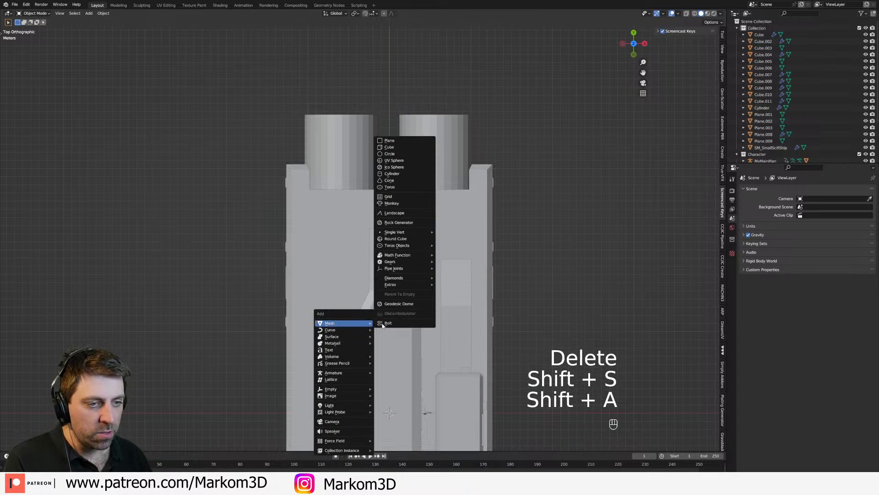
left_click(402, 174)
Step: Rotate the new cylinder 90° about X and move it ahead of the rear engine cylinder
middle_click_drag(435, 447, 447, 352, "shift")
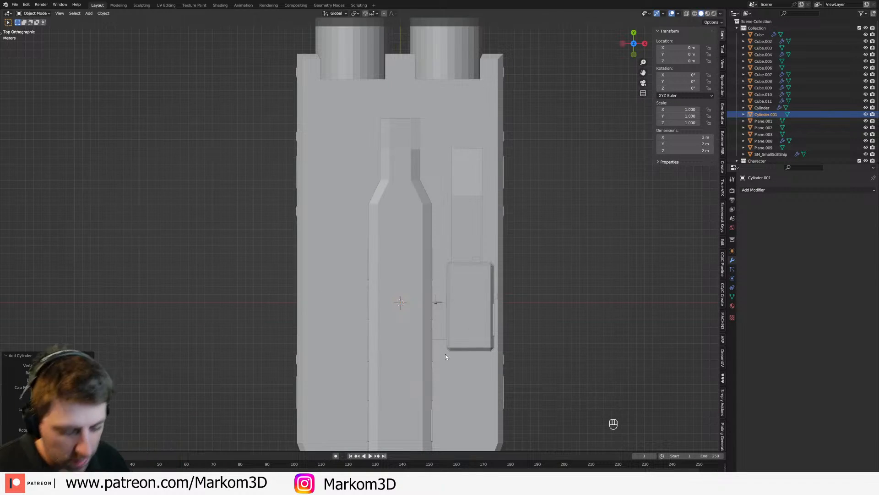
key("Tab")
key("r")
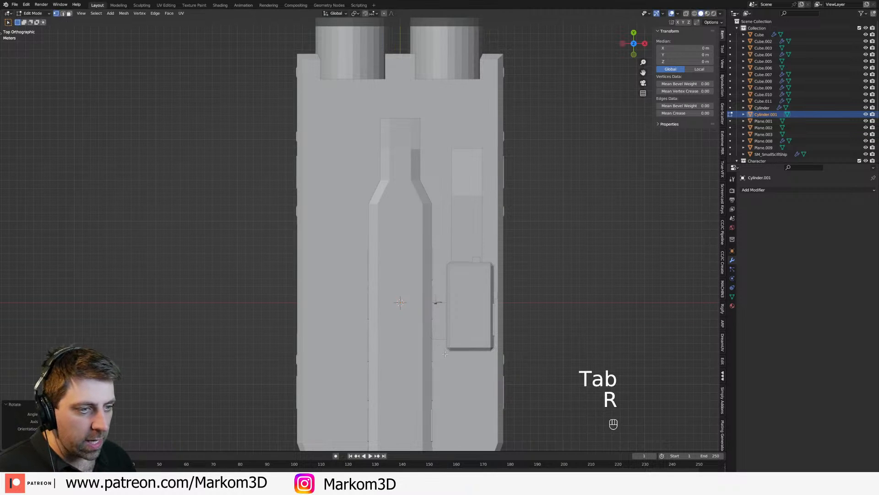
key("z")
left_click(392, 352)
type("rx90")
key("Return")
key("g")
left_click(442, 132)
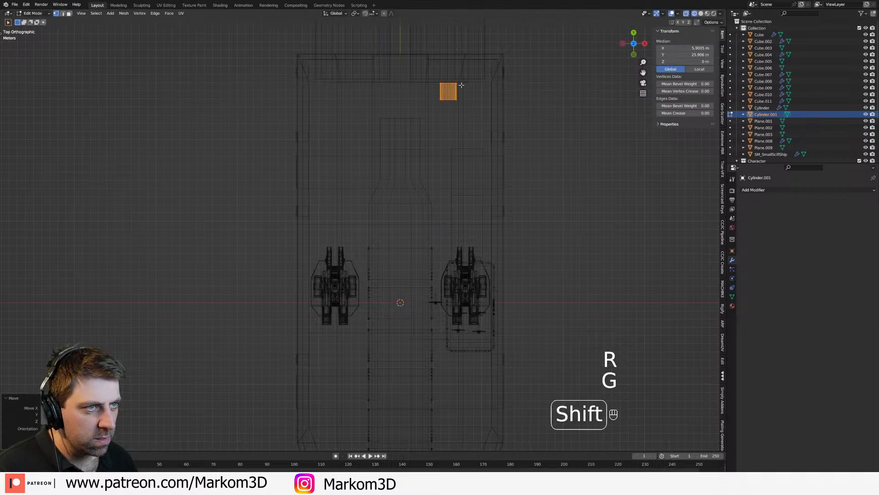
Step: Delete the small cylinder placed in front of the rear engines
scroll(458, 193, "up", 3)
key("Tab")
left_click(451, 177)
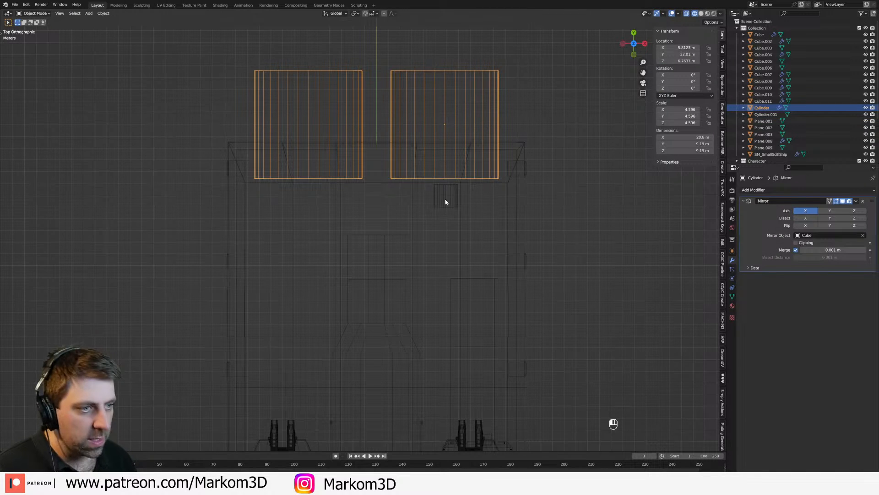
key("Delete")
Step: Duplicate the rear engine cylinder's mesh, scale the copy down strongly, and separate it into its own object
left_click(452, 179)
key("Tab")
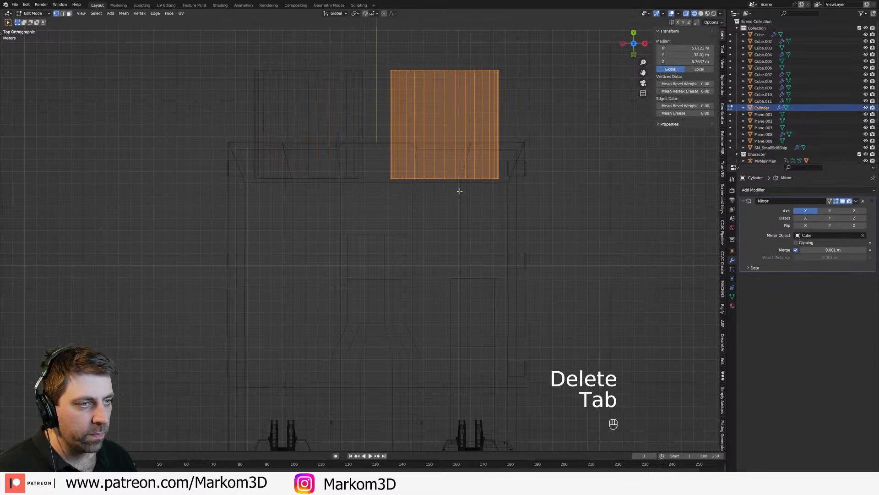
key("shift")
key("shift+d")
key("s")
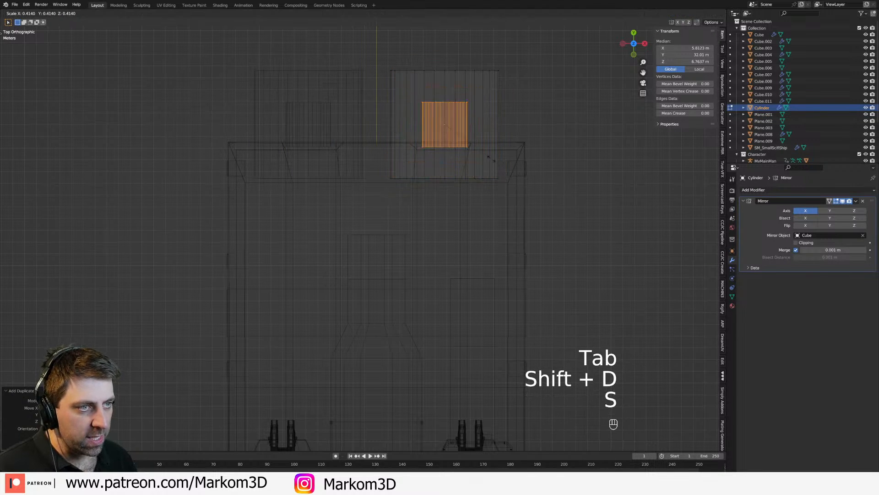
left_click(469, 147)
key("p")
left_click(467, 145)
key("Tab")
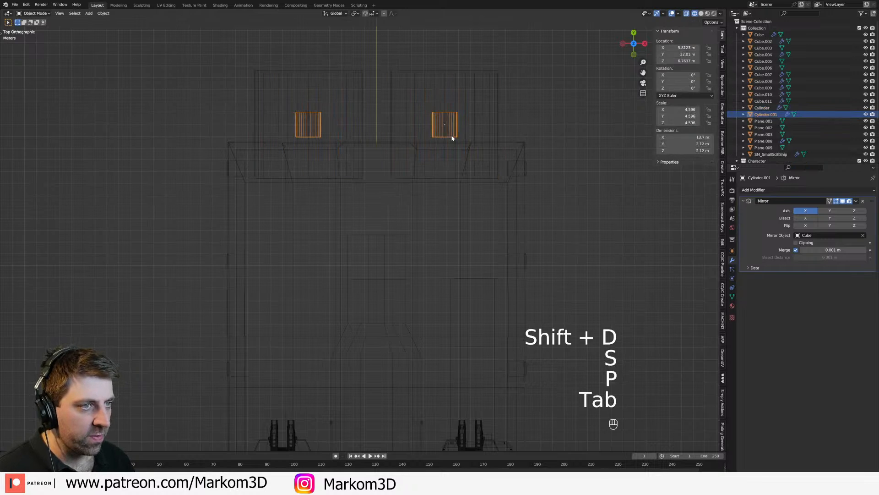
Step: Move the separated small cylinder's mesh to the front end of the engine and raise it along Z
key("Tab")
key("a")
key("g")
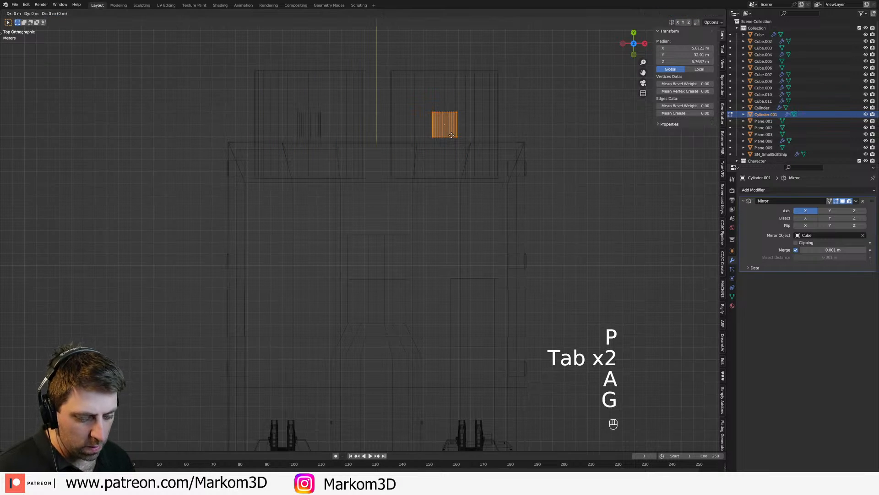
left_click(453, 200)
middle_click_drag(486, 206, 465, 166)
key("z")
left_click(513, 166)
mouse_move(515, 220)
middle_mouse_down()
mouse_move(479, 247)
mouse_move(496, 269)
middle_mouse_up()
key("g")
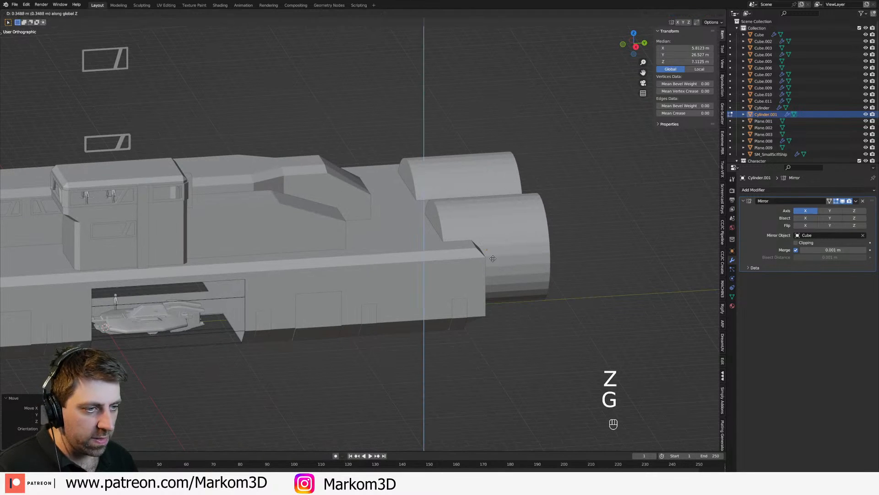
left_click(492, 249)
Step: Scale the small cylinder's mesh up to about 5 m in diameter
key("s")
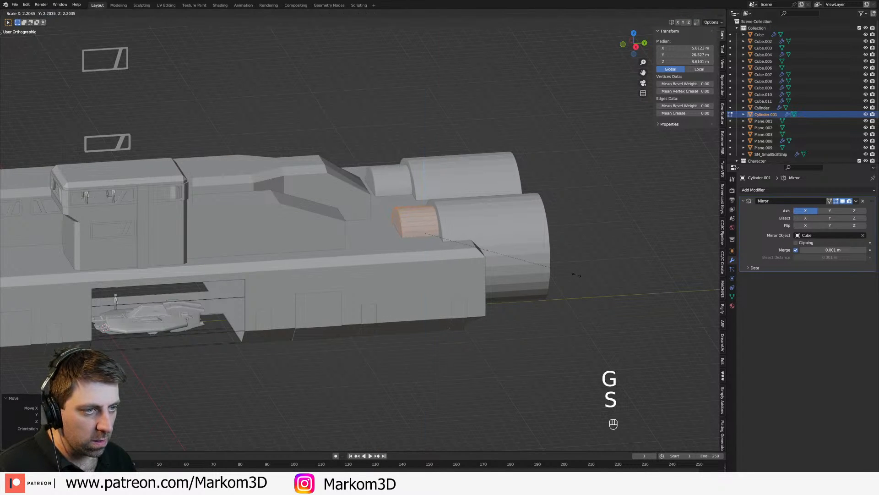
left_click(584, 277)
middle_click_drag(584, 276, 381, 202)
middle_click_drag(454, 154, 465, 174)
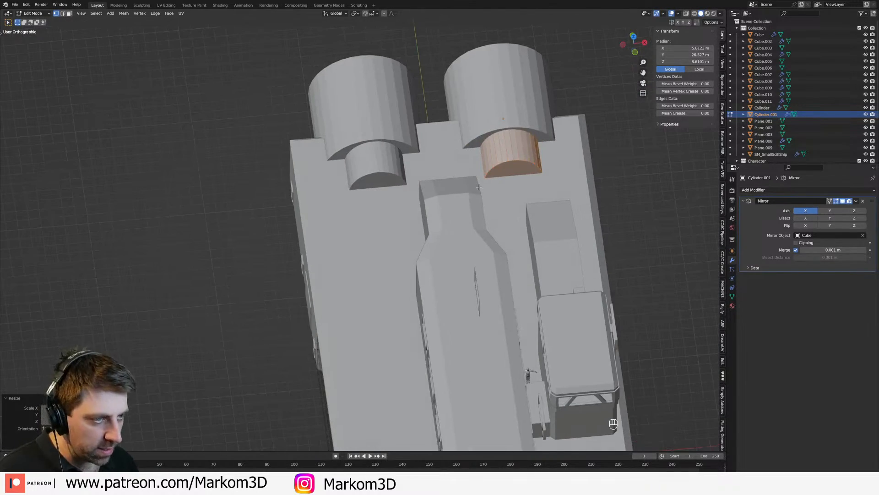
Step: Select the small cylinder's front end face and place the 3D cursor just beside its inner corner in top view
key("KP_7")
key("z")
key("3")
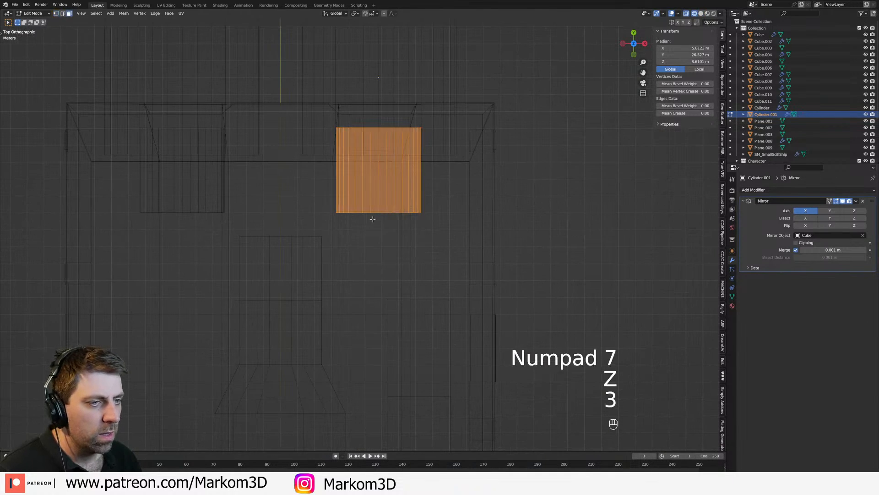
middle_click_drag(371, 220, 495, 228, "shift")
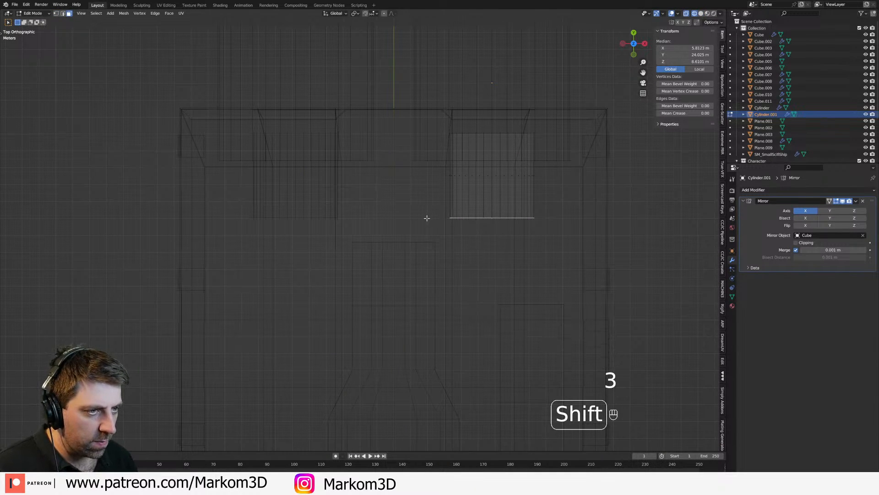
scroll(440, 216, "up", 5)
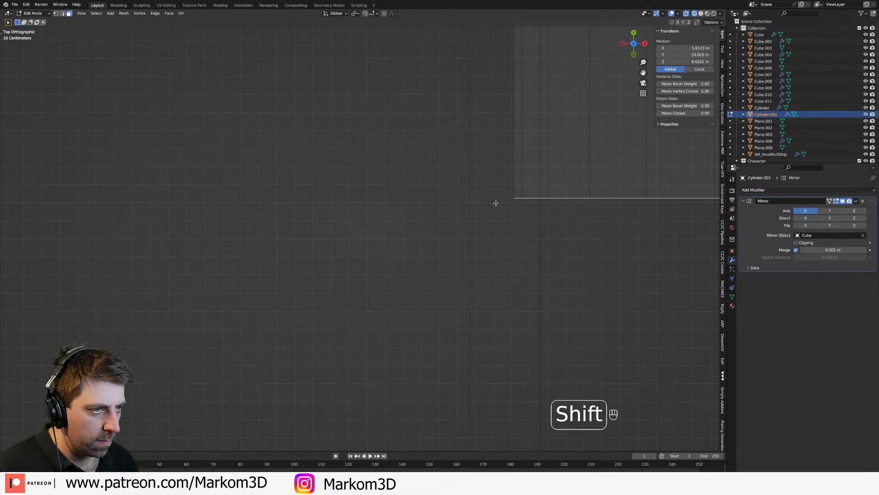
middle_click_drag(540, 208, 416, 214, "shift")
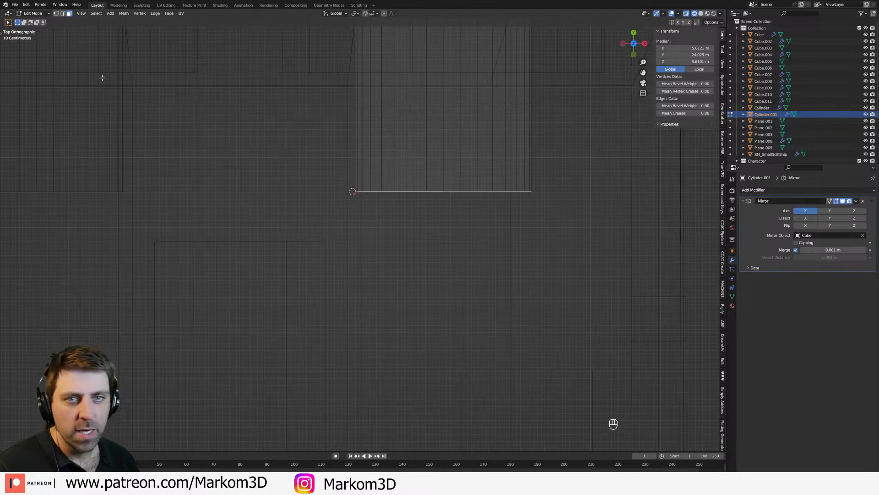
Step: Spin the front end face around the 3D cursor with 12 steps to form a shallow inward bend
key("t")
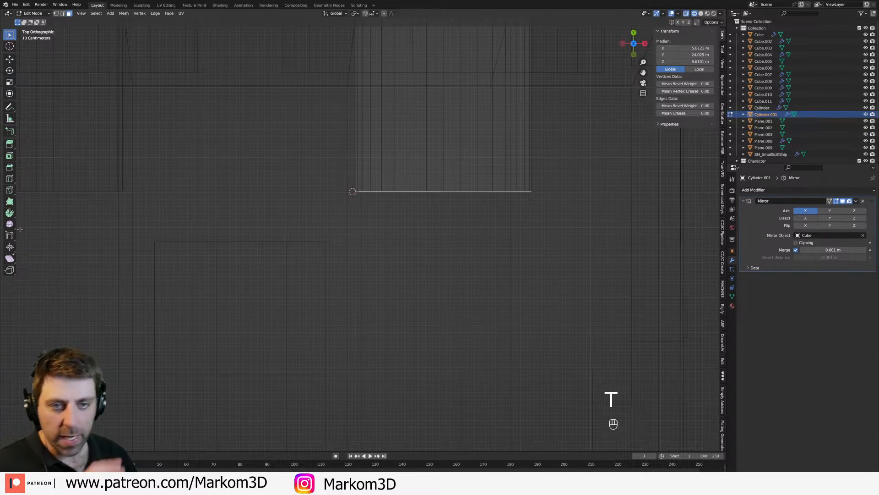
left_click(11, 214)
left_click_drag(394, 150, 410, 255)
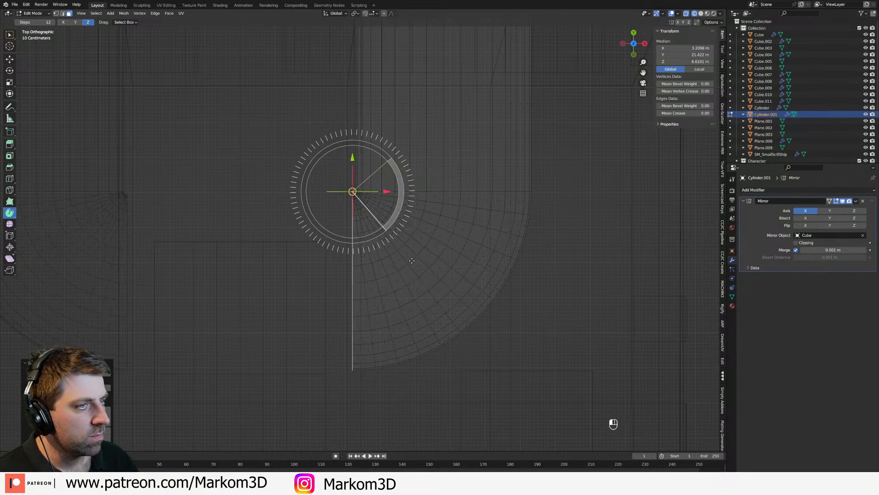
key("ctrl+z")
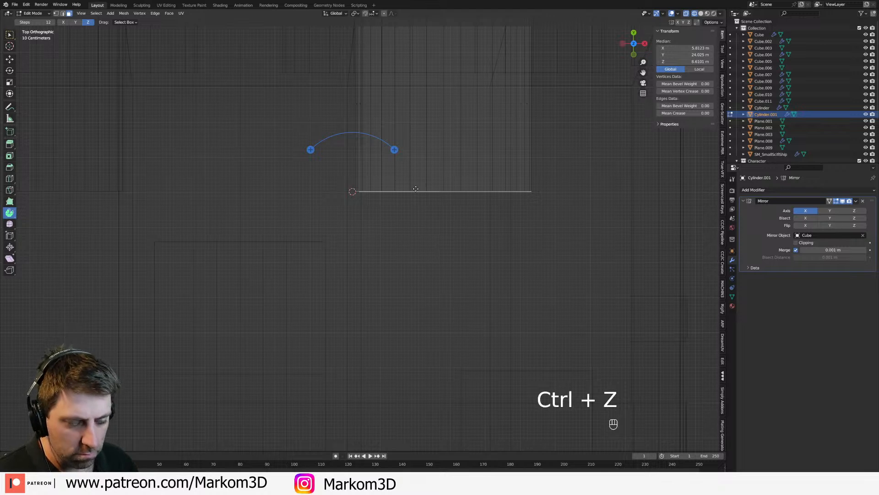
left_click_drag(394, 154, 397, 169)
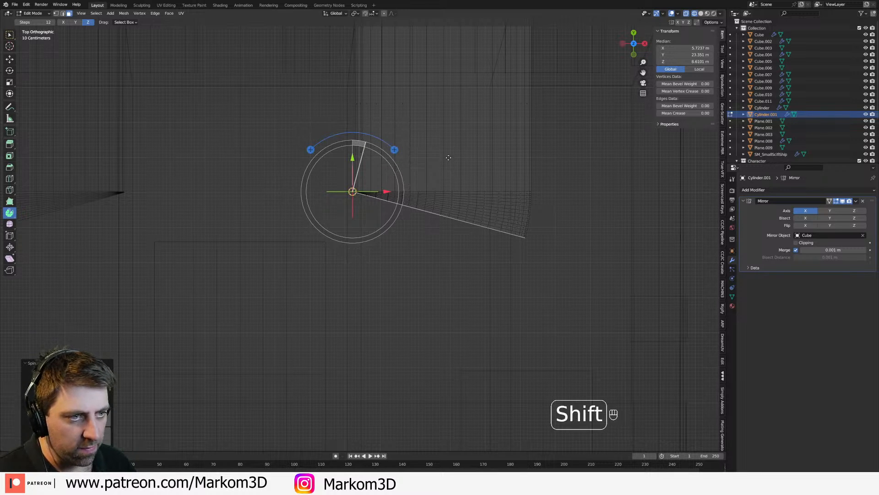
middle_click_drag(448, 165, 455, 106, "shift")
key("e")
left_click(421, 201)
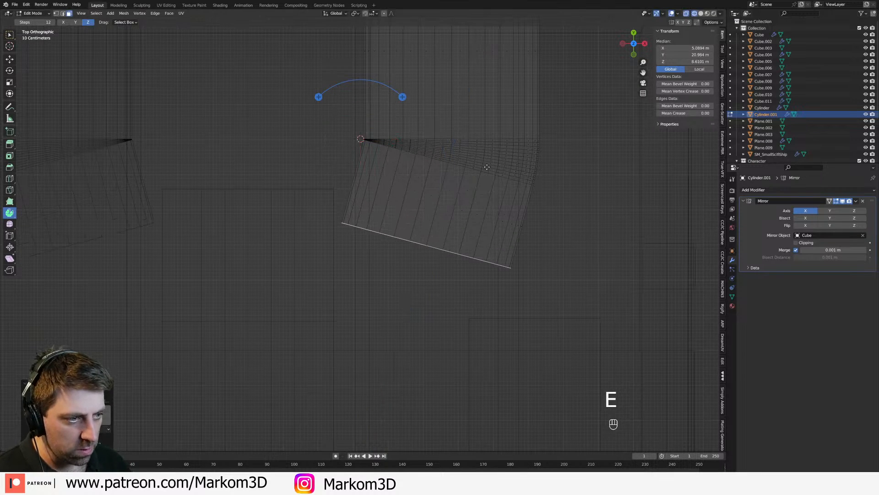
key("ctrl+z")
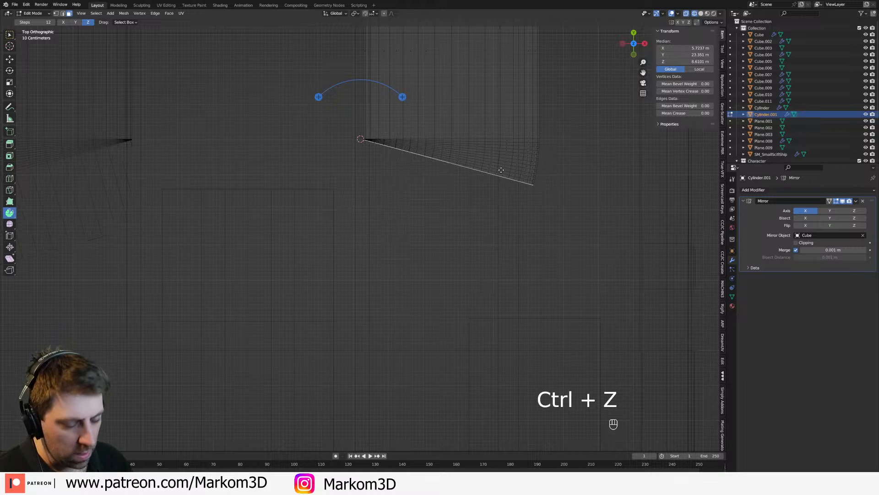
Step: Extrude the bent end face about 2 m, add a second section tapered to about 0.75, and extrude a third straight section
key("e")
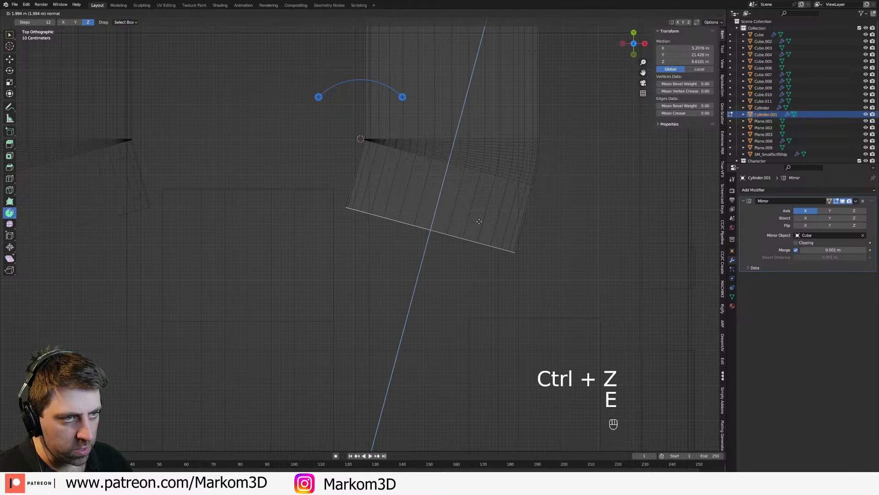
left_click(479, 218)
key("e")
key("s")
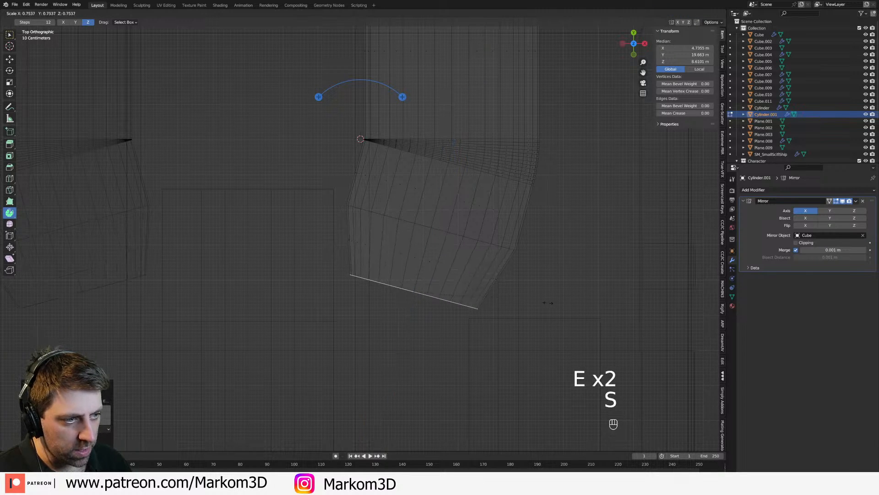
left_click(536, 308)
key("e")
left_click(500, 341)
key("z")
left_click(540, 339)
mouse_move(541, 340)
middle_mouse_down()
mouse_move(472, 247)
mouse_move(464, 200)
mouse_move(432, 225)
mouse_move(440, 231)
mouse_move(416, 181)
middle_mouse_up()
Step: Place the 3D cursor beside the pipe end's inner corner and spin the end face inward toward the central structure
key("KP_7")
key("z")
left_click(396, 239)
scroll(415, 295, "up", 1)
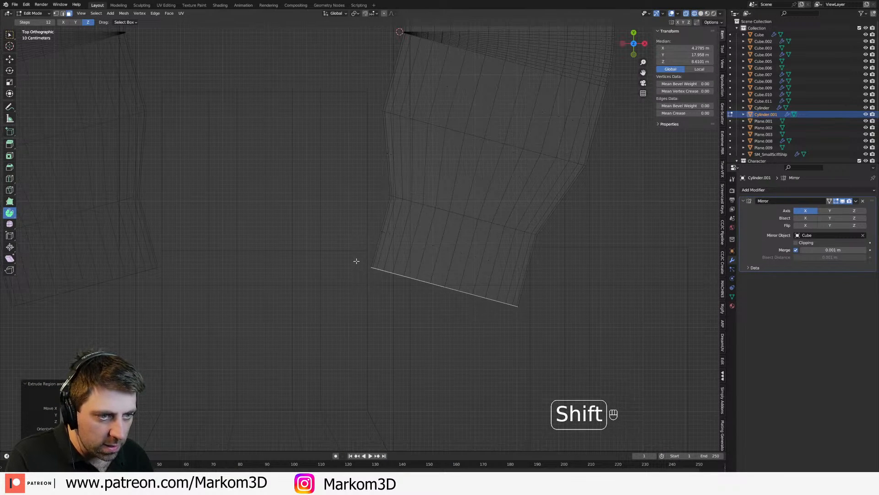
middle_click_drag(431, 285, 430, 257, "shift")
left_click_drag(397, 192, 389, 236)
Step: Extrude the spun pipe end about 2.3 m toward the ship's centreline and finish editing the mesh
key("e")
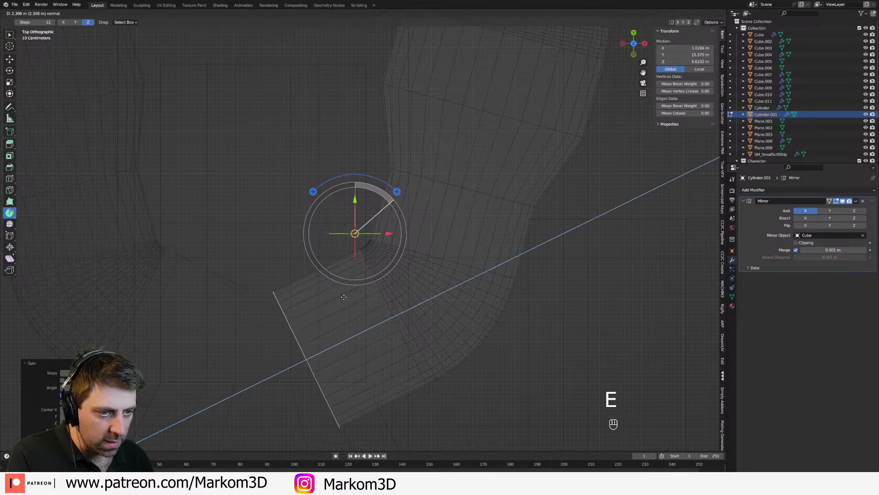
left_click(338, 298)
mouse_move(393, 300)
middle_mouse_down()
mouse_move(411, 229)
mouse_move(435, 198)
mouse_move(379, 226)
mouse_move(364, 257)
mouse_move(386, 283)
middle_mouse_up()
key("z")
left_click(455, 231)
scroll(386, 283, "down", 10)
key("Tab")
middle_click_drag(442, 311, 368, 317)
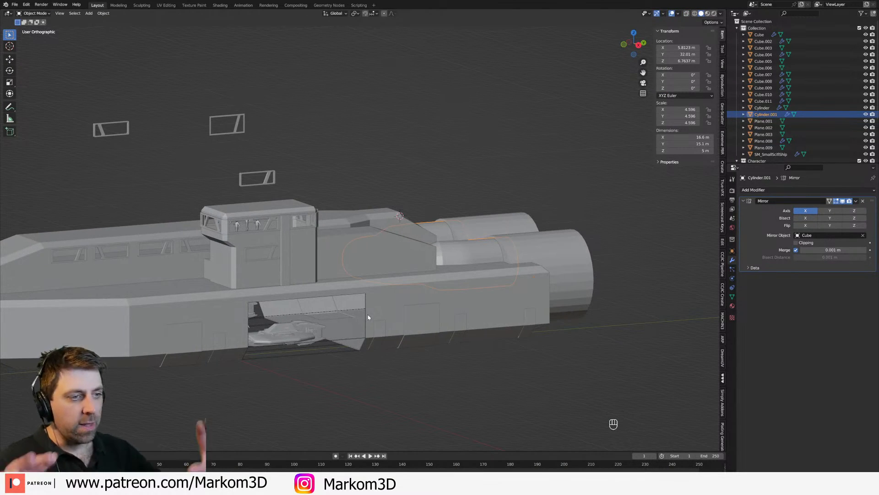
Step: Apply Shade Auto Smooth to the bent pipes and the rear engine cylinders
right_click(461, 258)
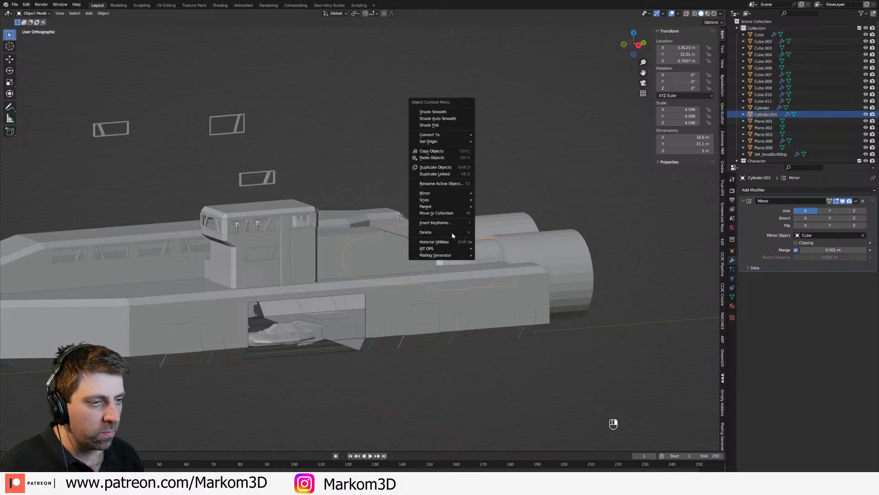
left_click(448, 118)
left_click(559, 248)
right_click(559, 248)
left_click(558, 248)
middle_click_drag(559, 248, 430, 320)
Step: Mark the two edge loops bounding the pipe's tapered section as sharp
left_click(359, 317)
key("Tab")
scroll(440, 365, "up", 3)
key("2")
left_click(425, 238, "alt")
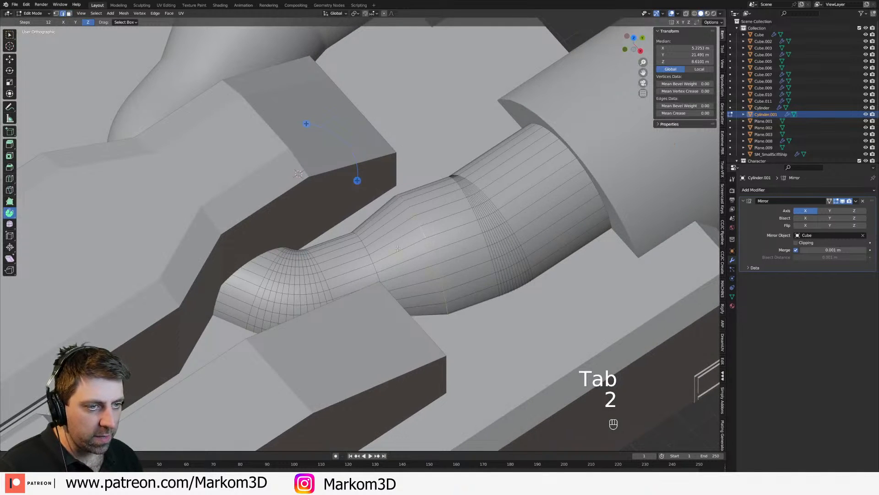
left_click(373, 259, "alt+shift")
key("ctrl+z")
left_click(400, 273, "alt")
key("ctrl+e")
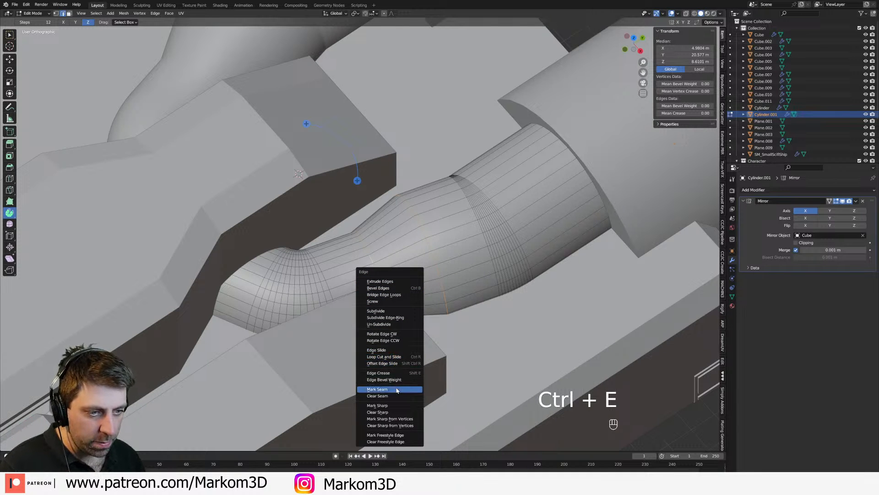
left_click(397, 406)
key("Tab")
Step: Examine the engine pipes, the tower with its standing figures, and the small ships in the hangar
scroll(459, 242, "down", 5)
middle_click_drag(487, 239, 466, 235)
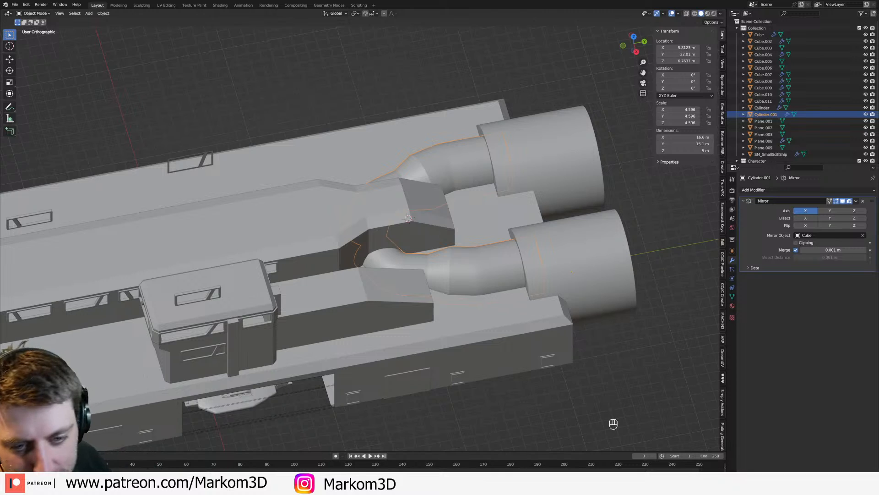
scroll(171, 255, "down", 2)
middle_click_drag(171, 255, 220, 293)
scroll(161, 234, "up", 3)
middle_click_drag(289, 314, 299, 289)
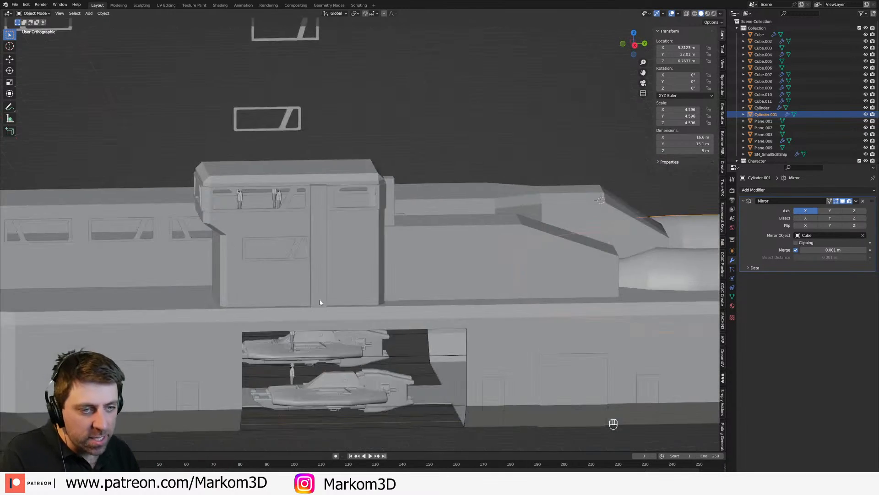
scroll(299, 289, "up", 3)
left_click(249, 119)
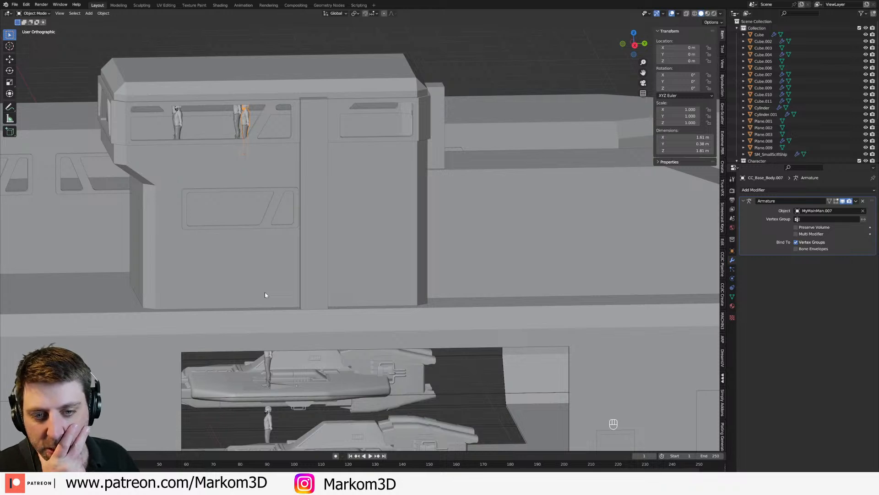
middle_click_drag(290, 331, 302, 240, "shift")
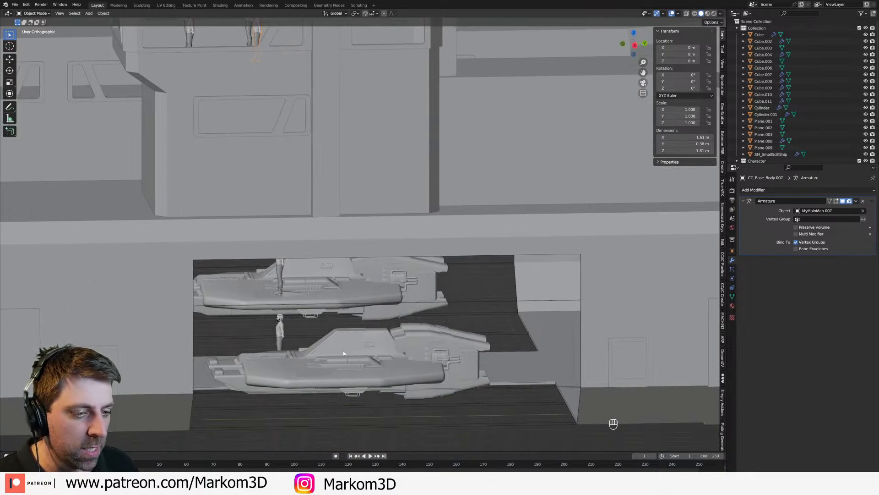
left_click(360, 371)
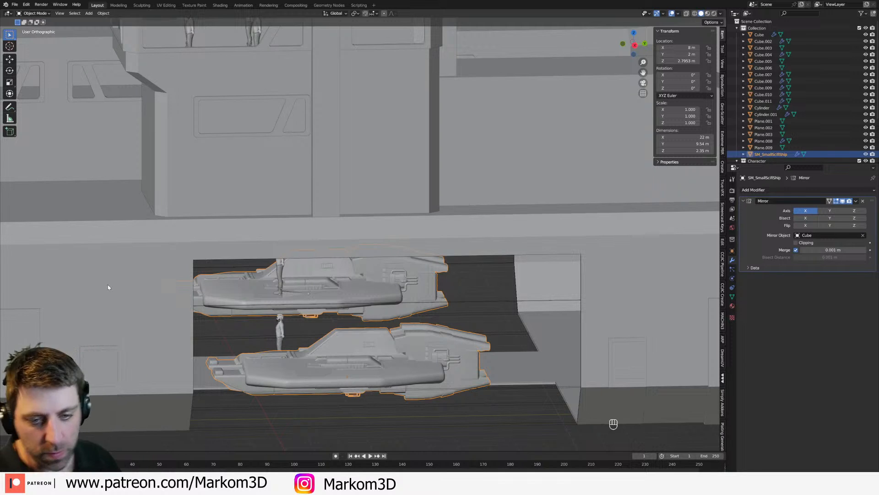
scroll(169, 260, "down", 3)
middle_click_drag(169, 258, 153, 294)
Step: Raise the selected top edges at the rear end of the central deck block along Z and finish editing
left_click(404, 278)
middle_click_drag(404, 277, 286, 277)
key("Tab")
key("Tab")
left_click(326, 230)
key("Tab")
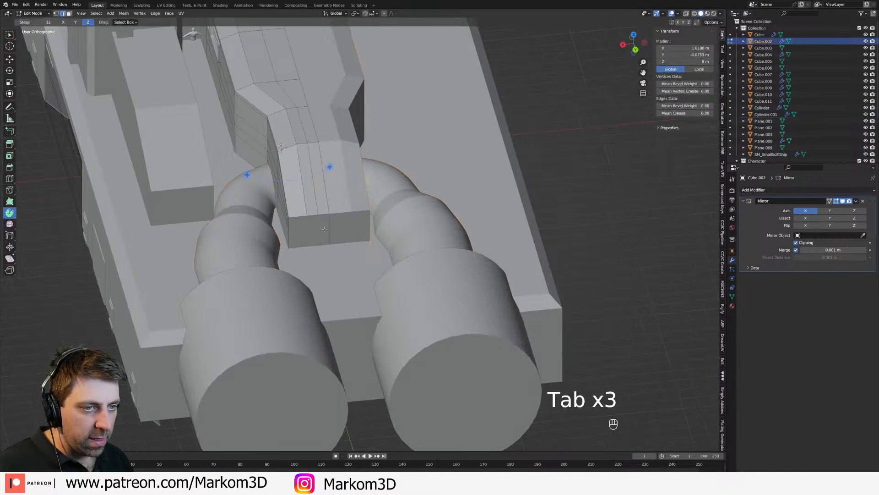
scroll(322, 225, "up", 1)
key("2")
left_click(313, 214)
left_click(325, 212, "shift")
key("g")
key("z")
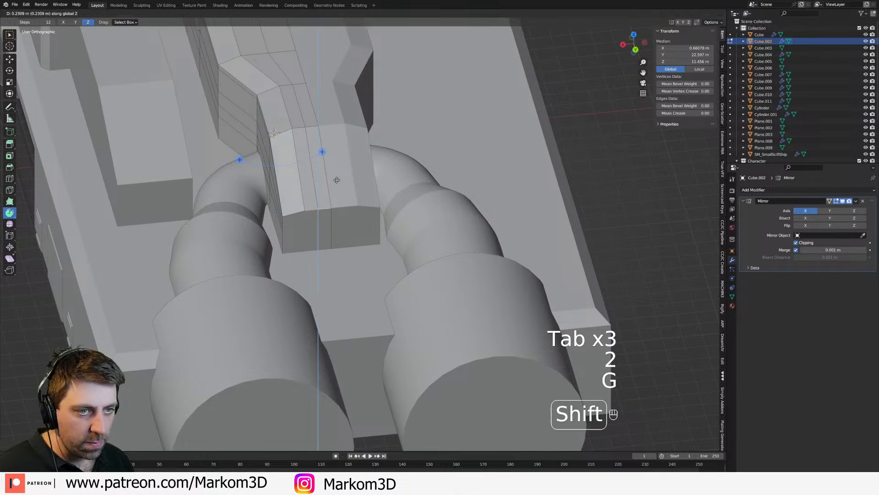
left_click(335, 160)
key("Tab")
Step: Open the mesh of the door panels along the hull's side for editing in vertex mode
scroll(308, 308, "down", 4)
middle_click_drag(308, 308, 284, 314)
left_click(469, 282)
left_click(398, 275)
left_click(324, 283)
key("Tab")
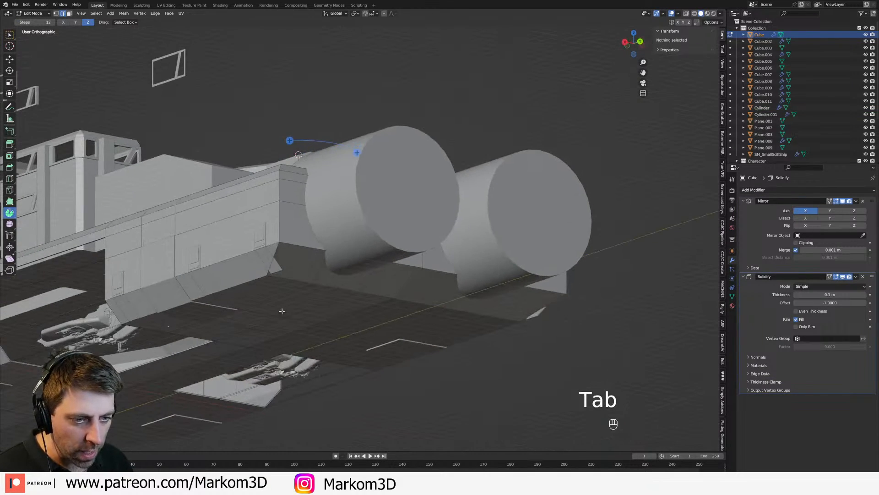
key("Tab")
left_click(277, 269)
key("Tab")
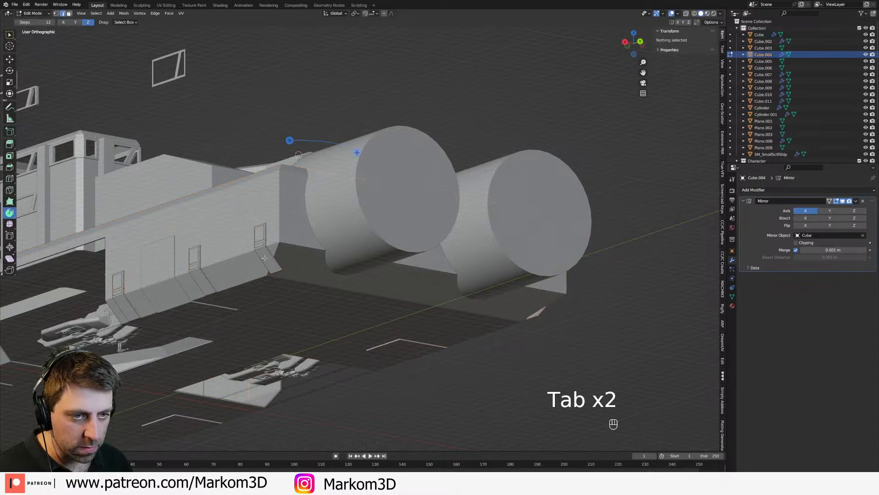
key("1")
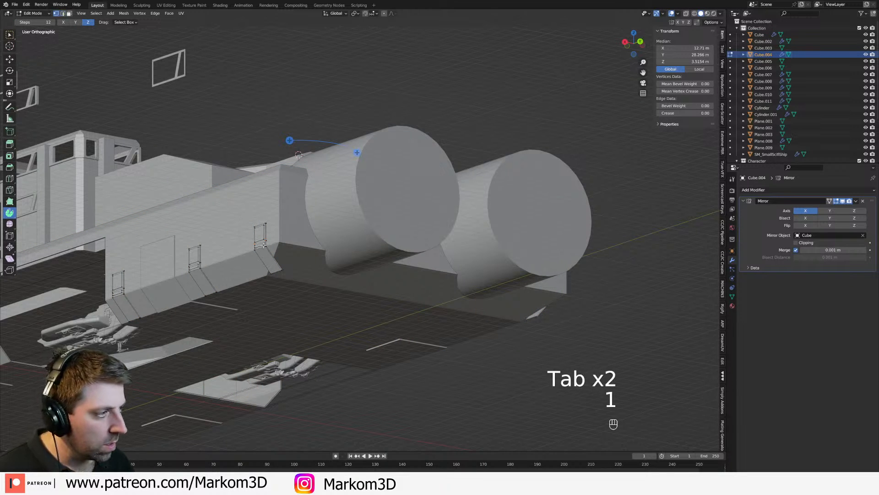
Step: Delete the rearmost door panel and its linked geometry beside the engines, restoring solid shading and leaving mesh editing
left_click(263, 245)
key("z")
left_click(266, 243)
middle_click_drag(267, 243, 345, 270)
key("c")
left_click_drag(390, 274, 426, 320)
right_click(426, 320)
key("ctrl+l")
key("Delete")
left_click(409, 305)
key("z")
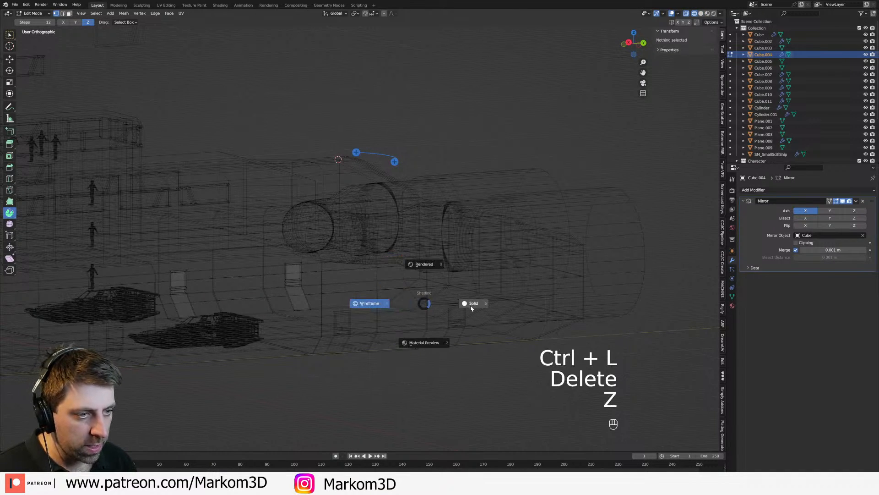
left_click(458, 305)
key("Tab")
Step: Inset the rear end face of the engine cylinder to leave a thin rim
middle_click_drag(442, 303, 328, 324)
left_click(397, 294)
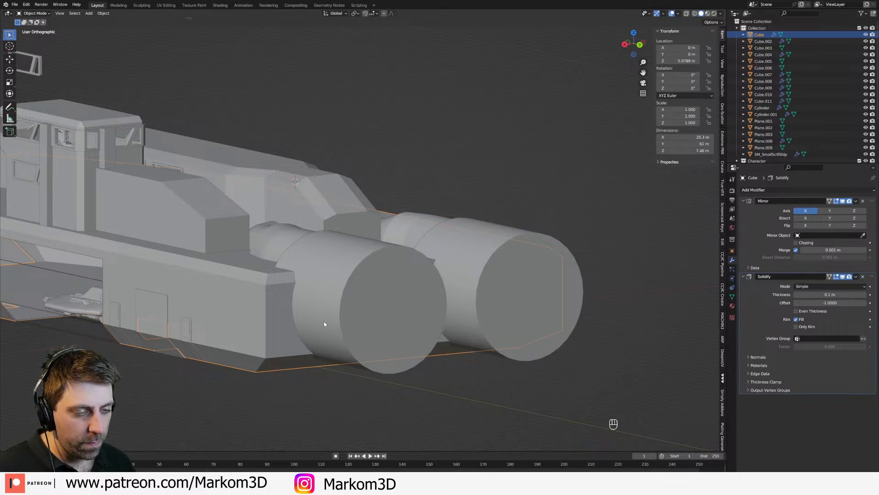
left_click(380, 319)
key("Tab")
key("3")
middle_click_drag(380, 318, 425, 376)
scroll(425, 375, "up", 1)
key("i")
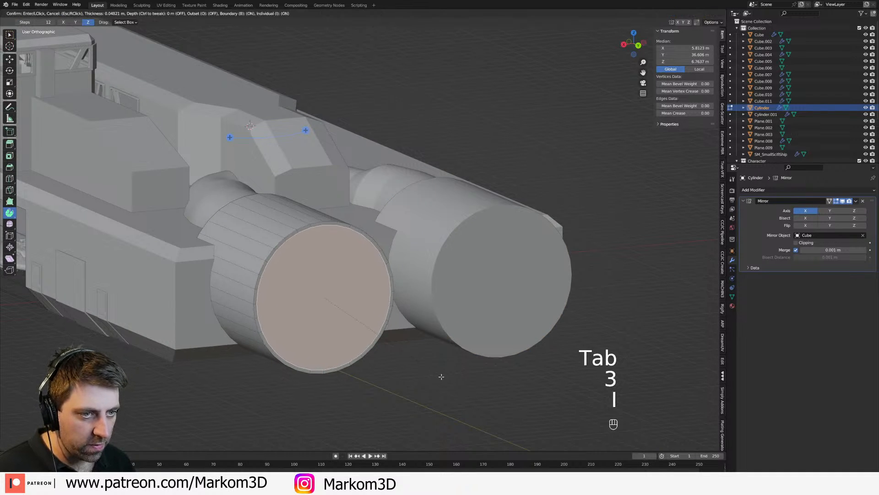
left_click(441, 377)
Step: Recess the inset face about 5.7 m into the engine and scale it down to form a tapered nozzle
key("e")
left_click(431, 371)
key("e")
left_click(411, 363)
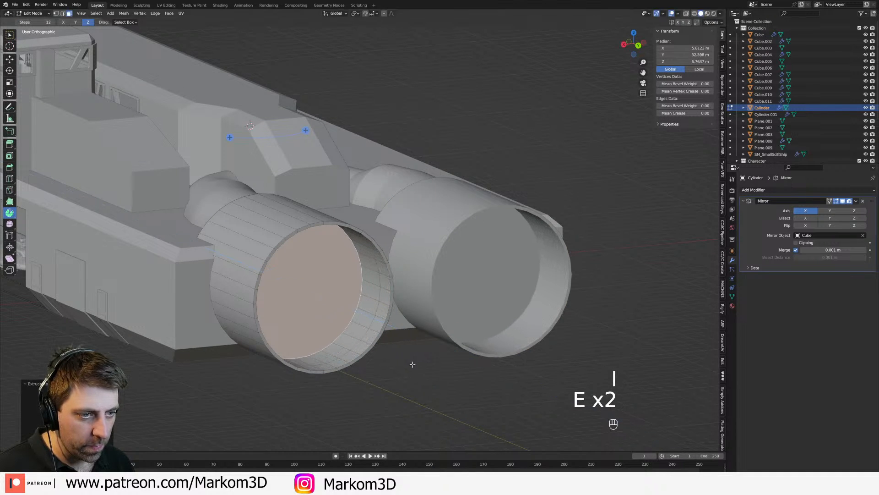
key("s")
left_click(389, 354)
key("e")
left_click(389, 346)
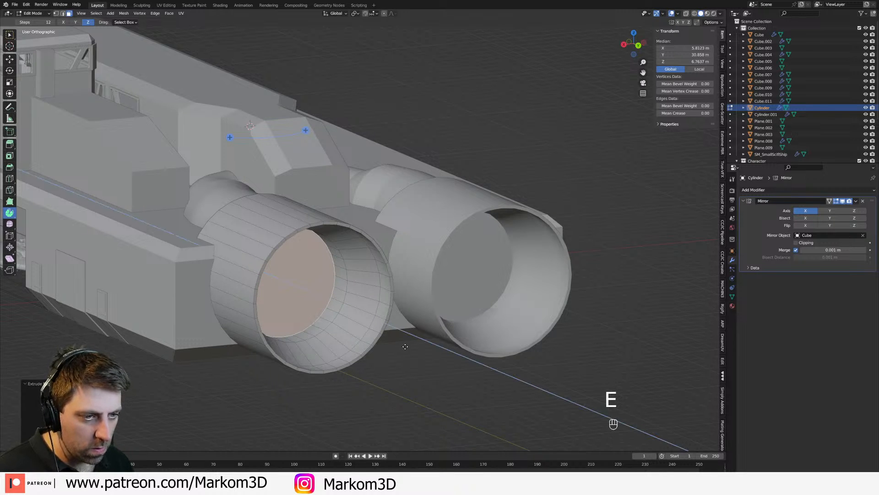
key("ctrl+z")
Step: Examine the hollowed engines and the whole ship's proportions from the back and at several angles
middle_click_drag(408, 344, 402, 296, "shift")
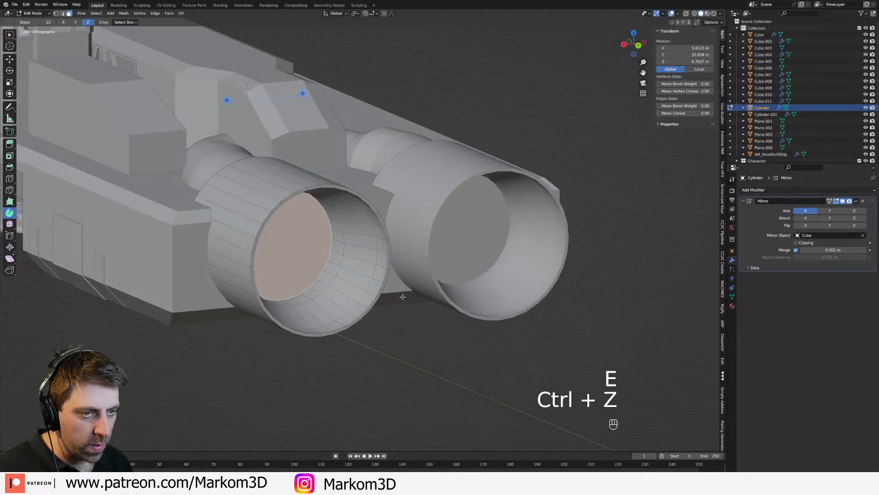
scroll(402, 296, "down", 2)
scroll(409, 328, "down", 2)
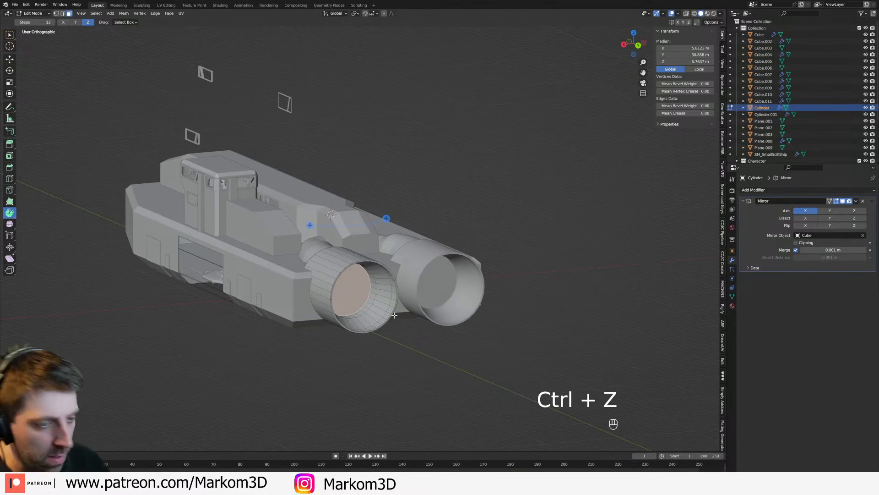
key("KP_3")
key("KP_1")
key("ctrl+KP_1")
scroll(394, 314, "up", 4)
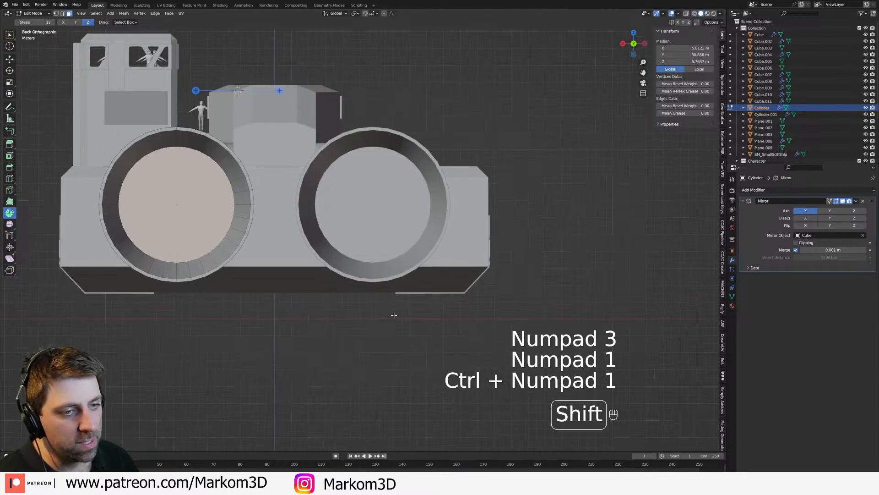
middle_click_drag(394, 315, 539, 391, "shift")
scroll(365, 286, "up", 3)
middle_click_drag(365, 286, 445, 308, "shift")
scroll(427, 319, "down", 6)
middle_click_drag(425, 341, 462, 350)
middle_click_drag(462, 351, 428, 327, "shift")
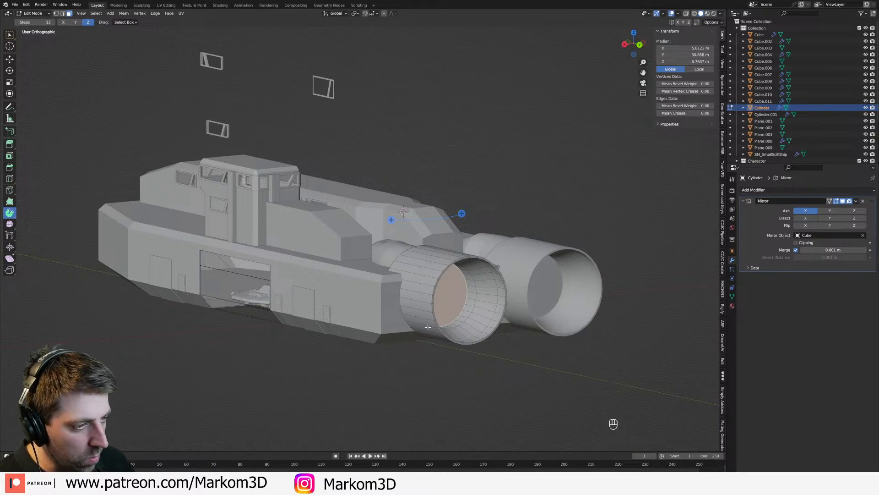
key("KP_3")
key("KP_1")
key("ctrl+KP_1")
middle_click_drag(421, 325, 453, 321)
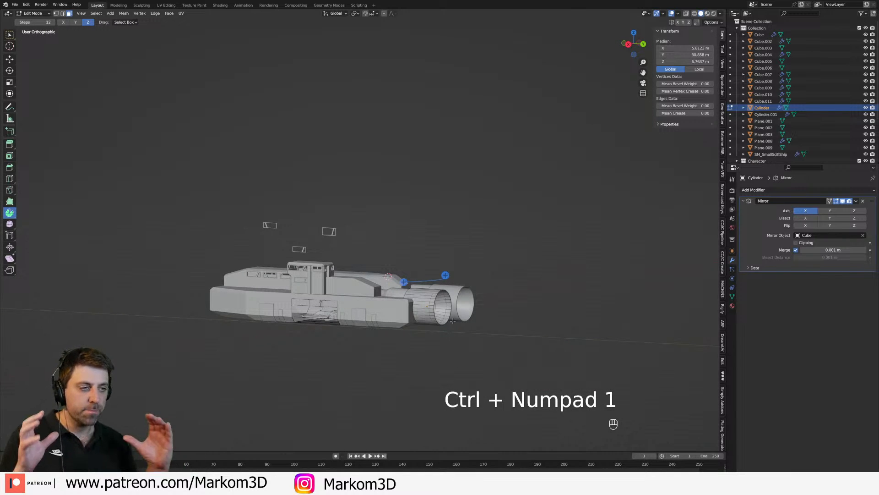
scroll(453, 321, "up", 8)
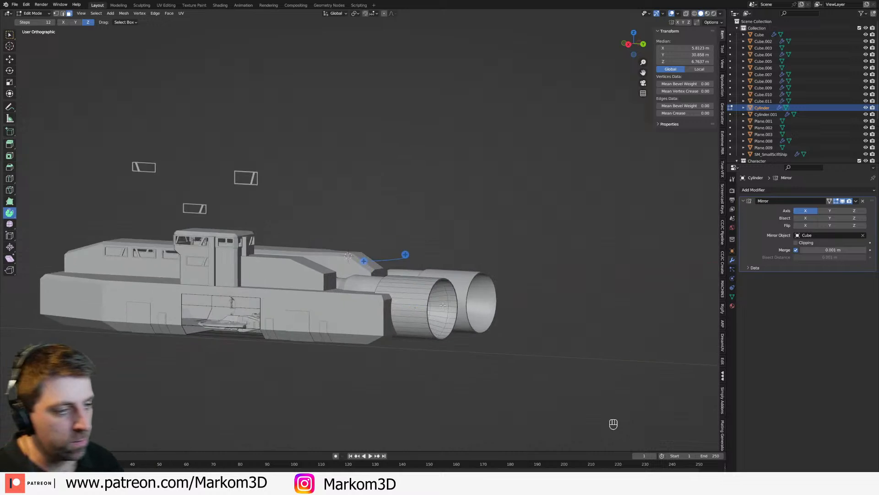
Step: Duplicate the engine's recessed inner face, scale the copy down, and position it in the upper outer quarter of the recess
key("KP_3")
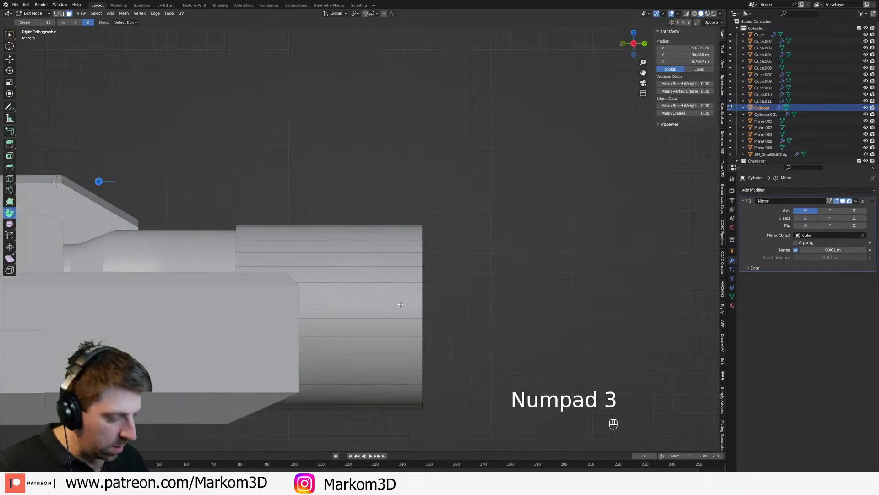
key("KP_1")
key("ctrl+KP_1")
scroll(414, 309, "up", 4)
key("shift+d")
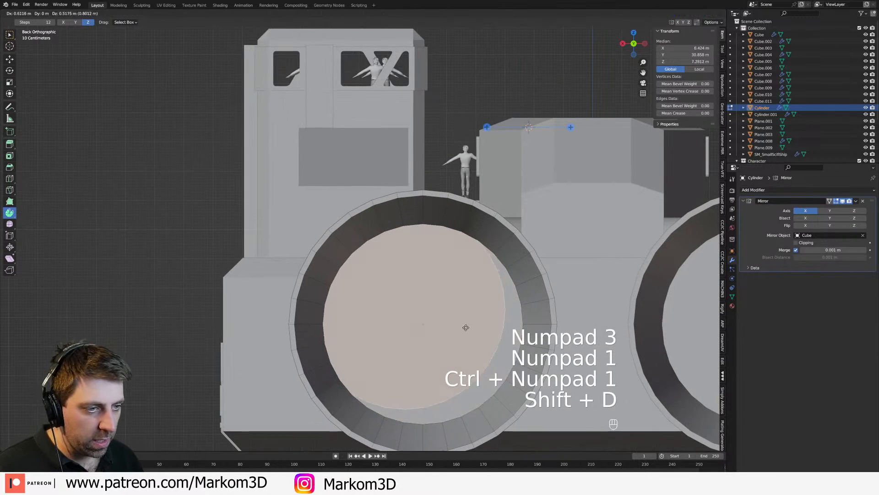
key("s")
left_click(467, 329)
key("g")
left_click(430, 284)
key("s")
left_click(451, 291)
key("g")
left_click(448, 294)
Step: Extrude the small circular face about 3.8 m rearward into a cylinder inside the engine
middle_click_drag(448, 294, 431, 308)
key("e")
left_click(389, 327)
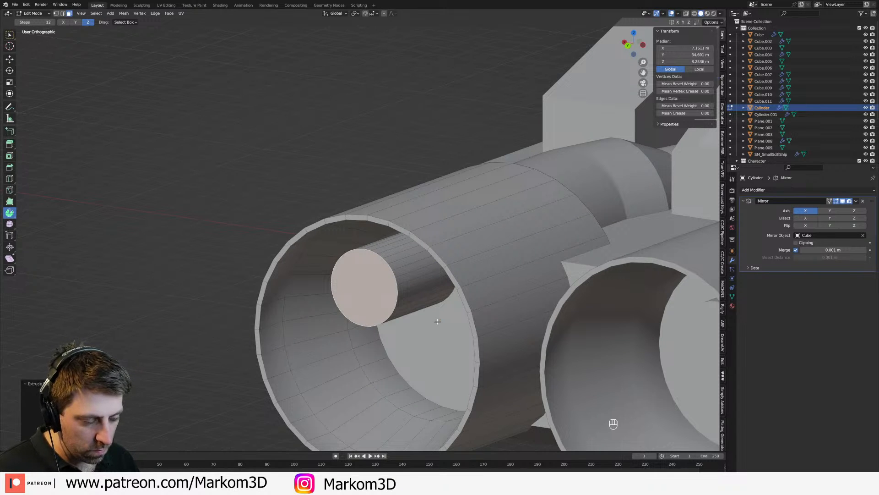
Step: Select the small cylinder's inner end loop in wireframe and bevel it into a rounded end
key("z")
left_click(458, 277)
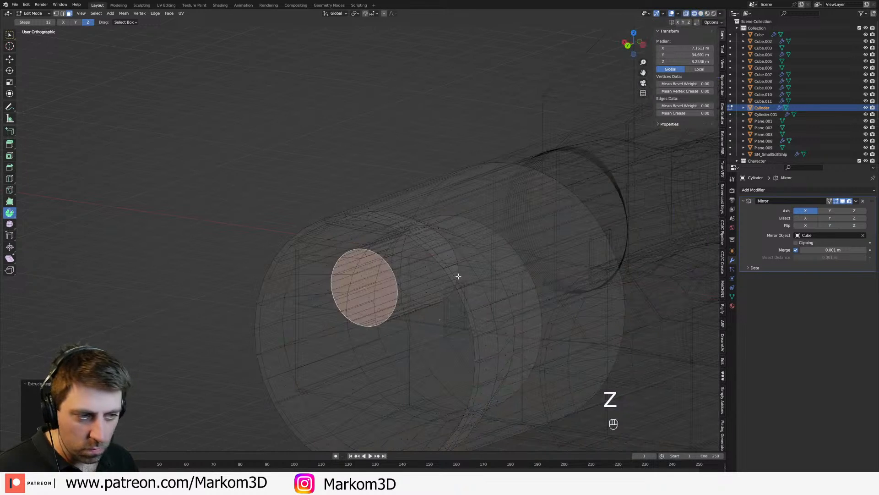
key("1")
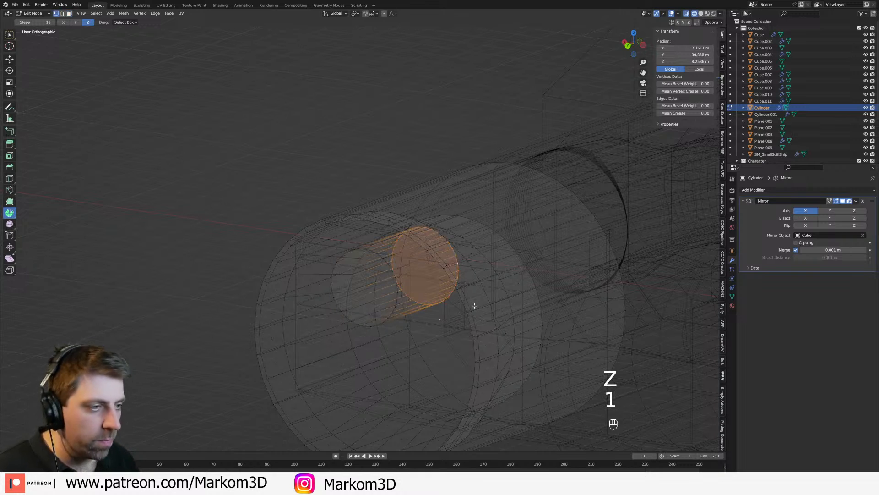
key("z")
left_click(522, 323)
key("ctrl+b")
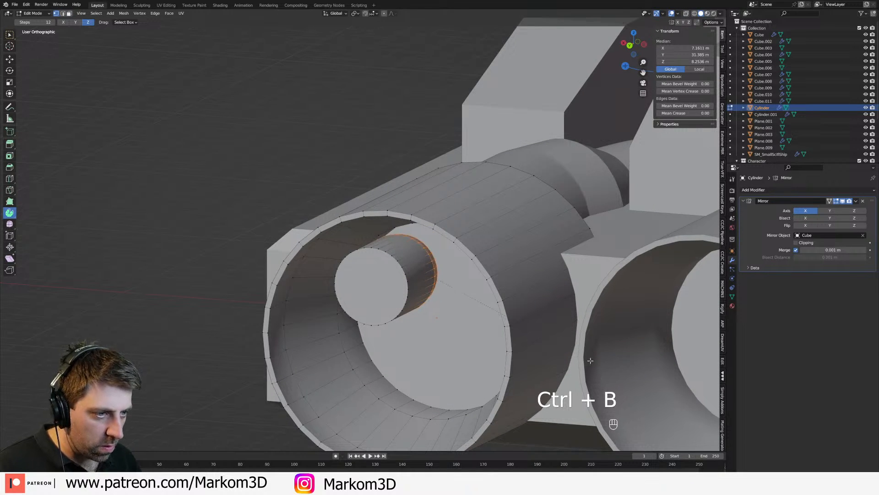
Step: Move the small cylinder's outer end face about 2.2 m inward and delete it to open the bowl
key("3")
left_click(388, 294)
middle_click_drag(416, 301, 412, 305)
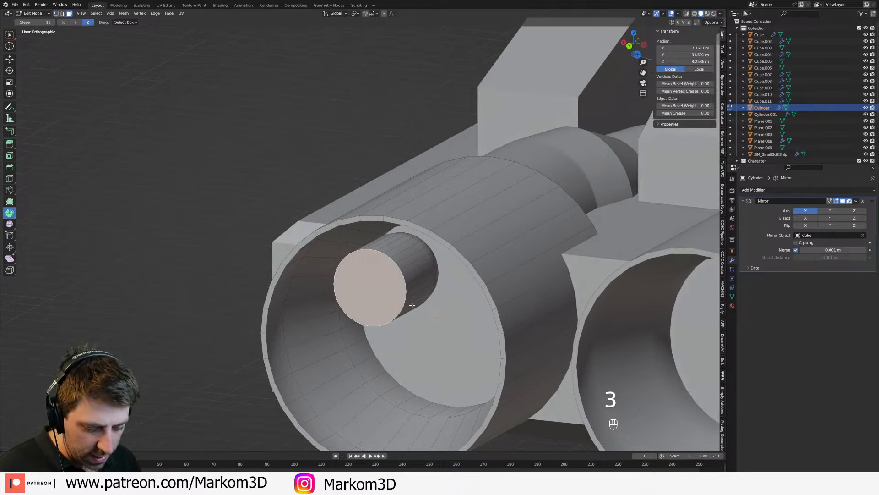
key("g")
left_click(441, 296)
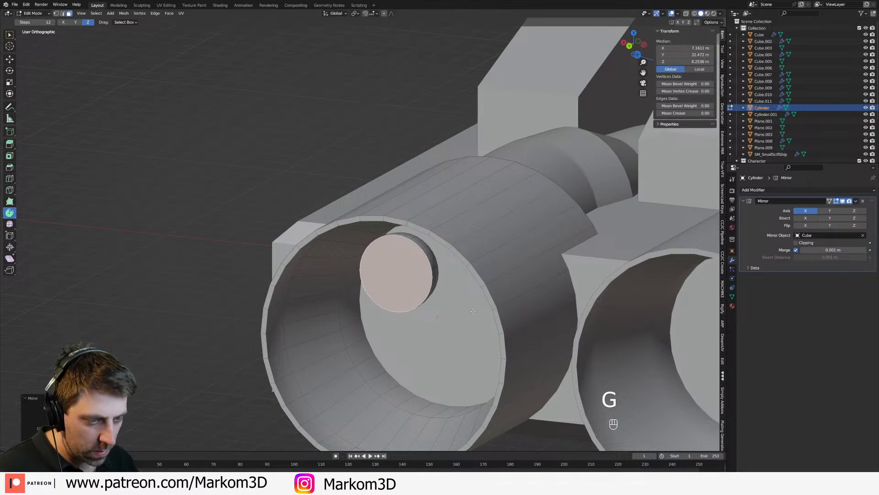
key("x")
left_click(435, 312)
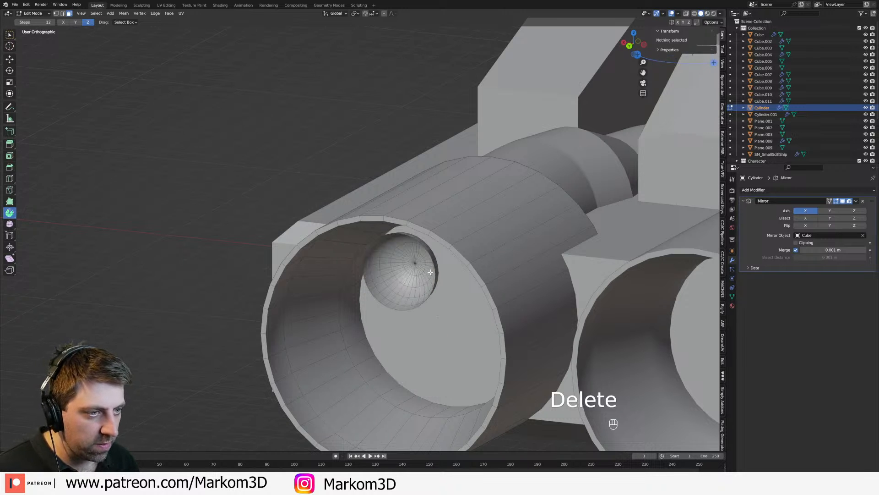
Step: Extrude the whole bowl surface and shrink it inward along its normals to give the wall thickness
key("ctrl+l")
key("e")
right_click(520, 271)
key("alt+s")
key("shift")
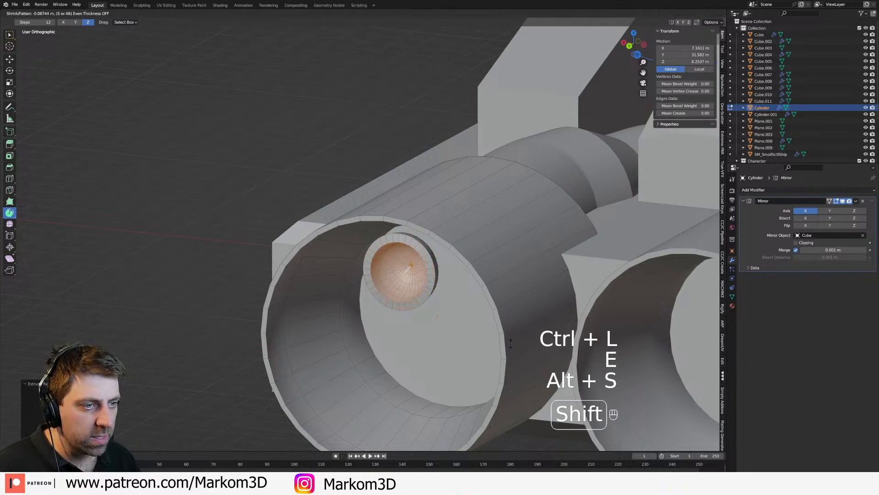
left_click(514, 335)
Step: Move the complete bowl rearward along Y to a median of about 34.47 m
key("ctrl+l")
key("g")
key("y")
left_click(479, 361)
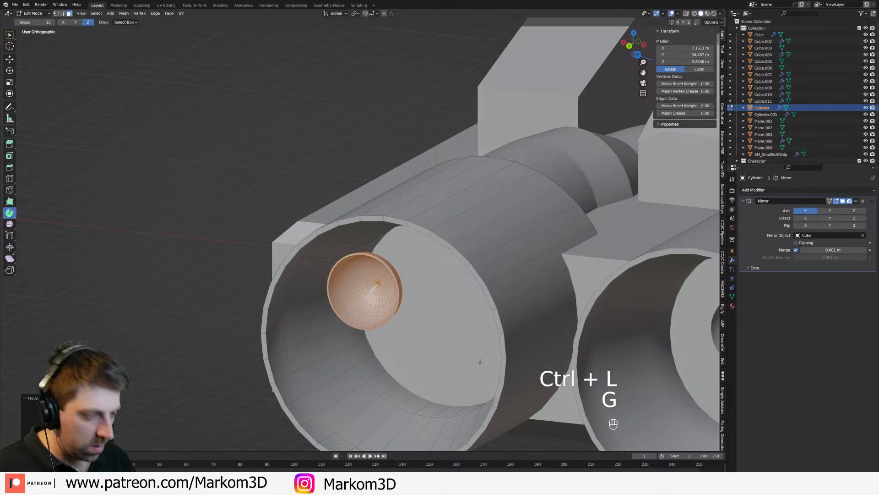
Step: Separate the linked bowl geometry from the engine cylinder into its own object
key("KP_3")
key("KP_1")
key("ctrl+KP_1")
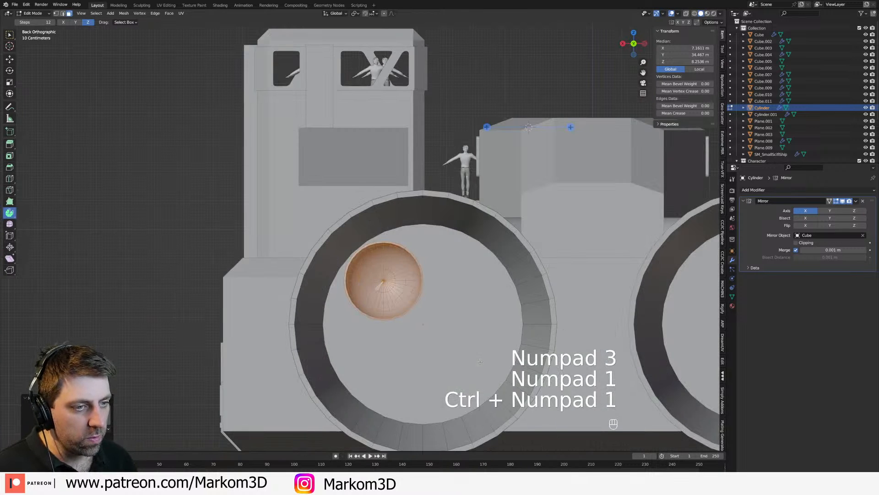
middle_click_drag(458, 316, 426, 290, "shift")
key("Tab")
key("Tab")
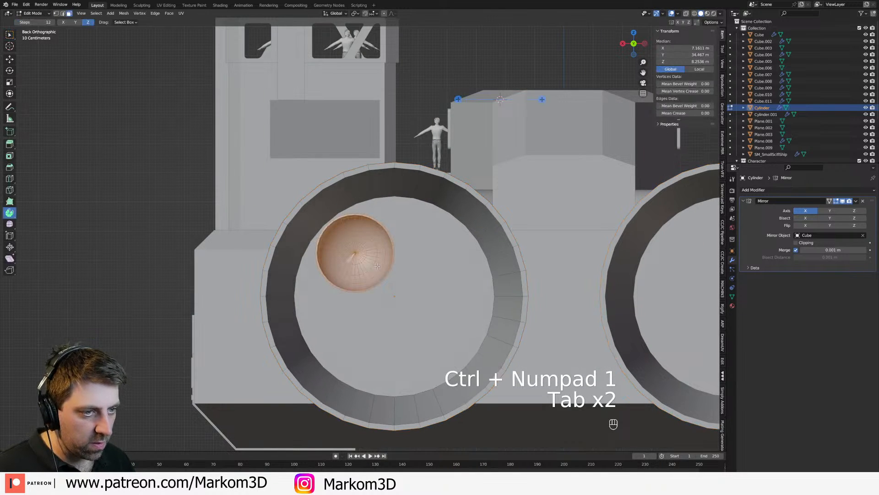
key("ctrl+l")
key("p")
left_click(379, 267)
key("Tab")
Step: Add a second Mirror modifier across X and Z to the bowl object and place it above the existing Mirror modifier
left_click(376, 256)
left_click(756, 190)
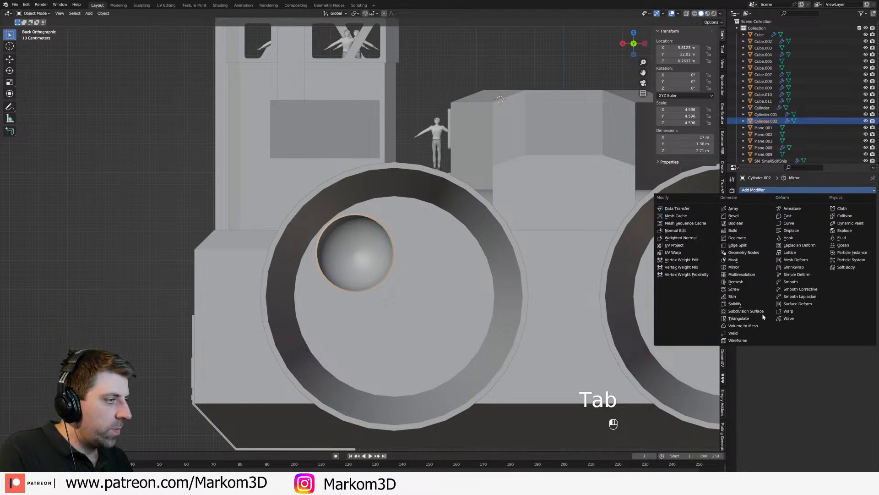
left_click(746, 268)
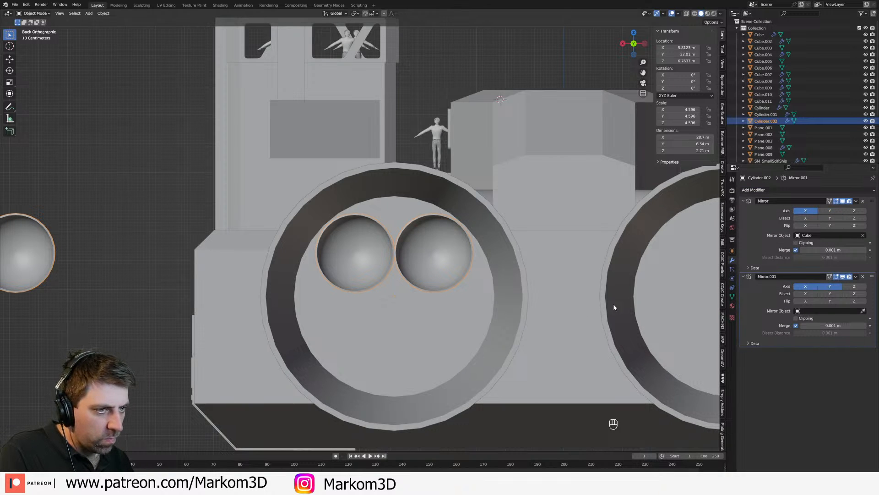
left_click(807, 288)
left_click(807, 287)
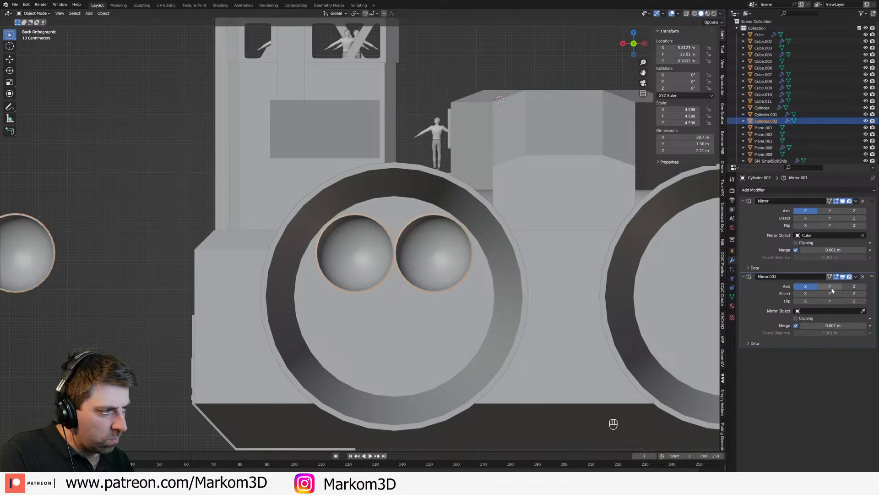
left_click(852, 287)
middle_click_drag(435, 321, 692, 351)
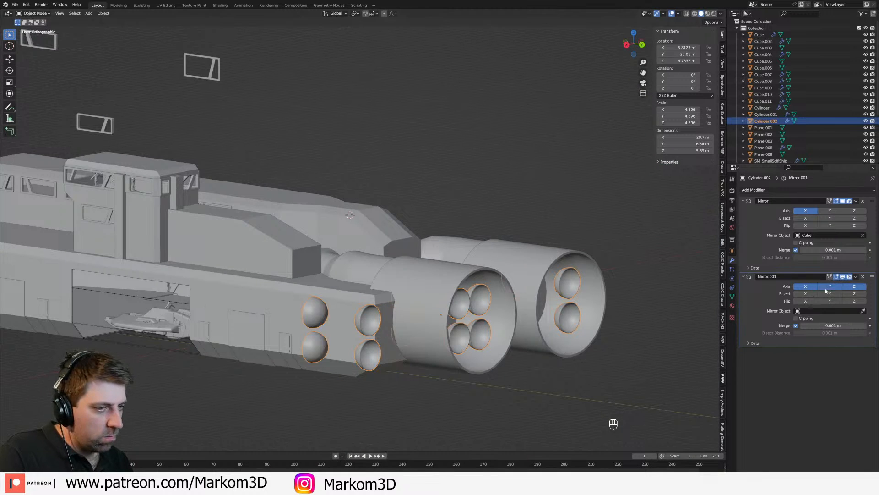
left_click_drag(871, 279, 871, 201)
middle_click_drag(664, 392, 428, 340)
left_click(429, 340)
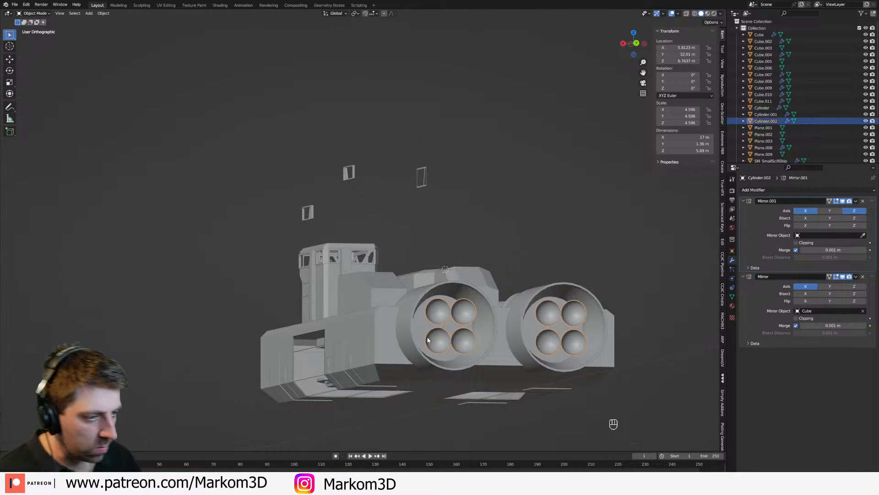
Step: Enlarge the bowl slightly and reposition it so the four mirrored bowls fill the engine's circular recess
key("KP_3")
key("KP_1")
key("ctrl+KP_1")
scroll(427, 337, "up", 5)
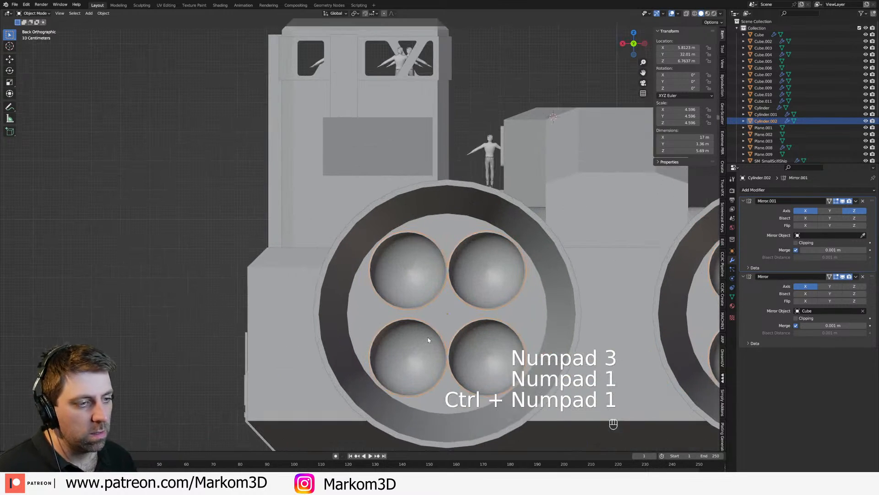
key("Tab")
key("a")
key("g")
key("s")
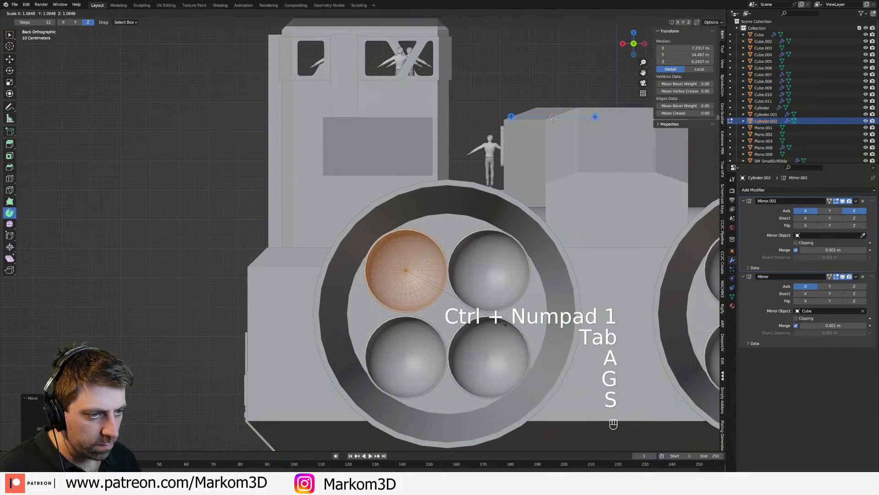
key("g")
key("s")
left_click(503, 323)
key("g")
left_click(507, 330)
scroll(508, 352, "down", 5)
key("Tab")
Step: Shorten the engine cylinders by moving the edge loops of the rear nozzle rim forward along the global Y axis
middle_click_drag(491, 412, 513, 428)
left_click(470, 333)
middle_click_drag(470, 333, 496, 362)
key("Tab")
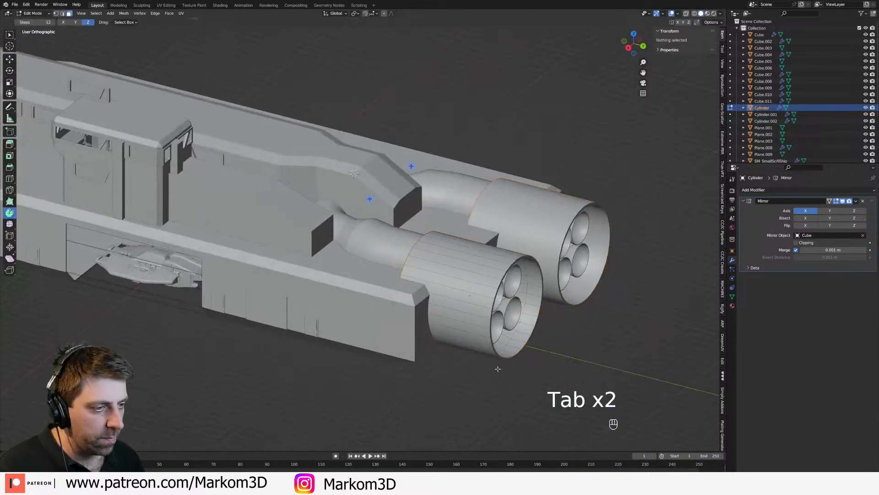
scroll(500, 363, "up", 2)
key("3")
key("1")
left_click(523, 352, "alt")
left_click(523, 353, "alt+shift")
key("g")
key("y")
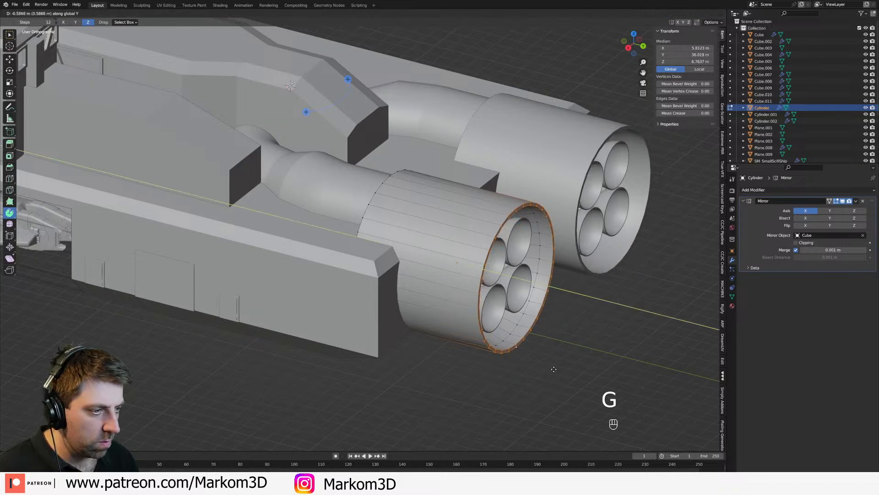
left_click(539, 356)
Step: Move the complete thruster bowl geometry about 1.2 m forward along Y, deeper into the engine nozzle
key("Tab")
left_click(531, 332)
key("Tab")
key("a")
key("g")
key("y")
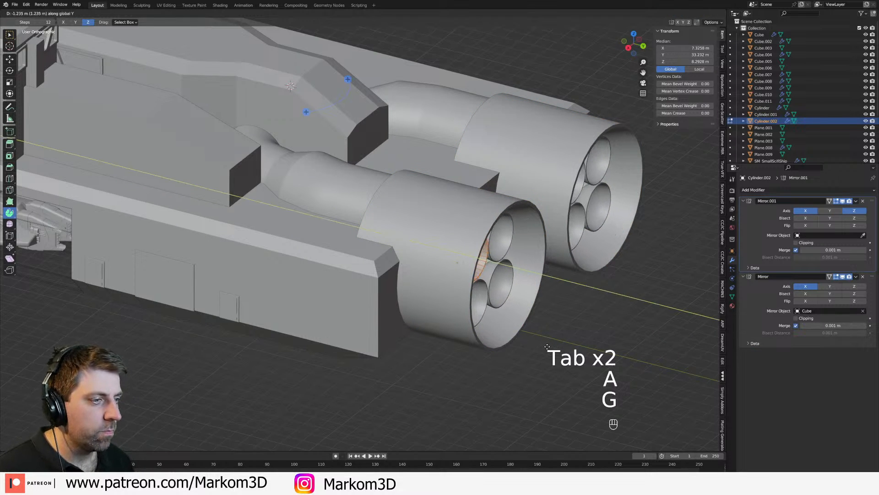
left_click(546, 349)
scroll(546, 349, "down", 1)
key("Tab")
middle_click_drag(421, 344, 364, 351)
left_click(484, 291)
middle_click_drag(485, 292, 493, 318)
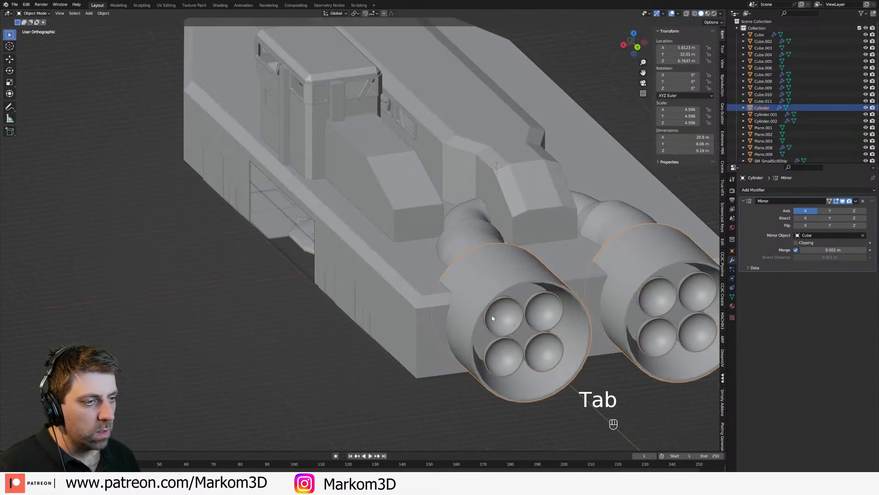
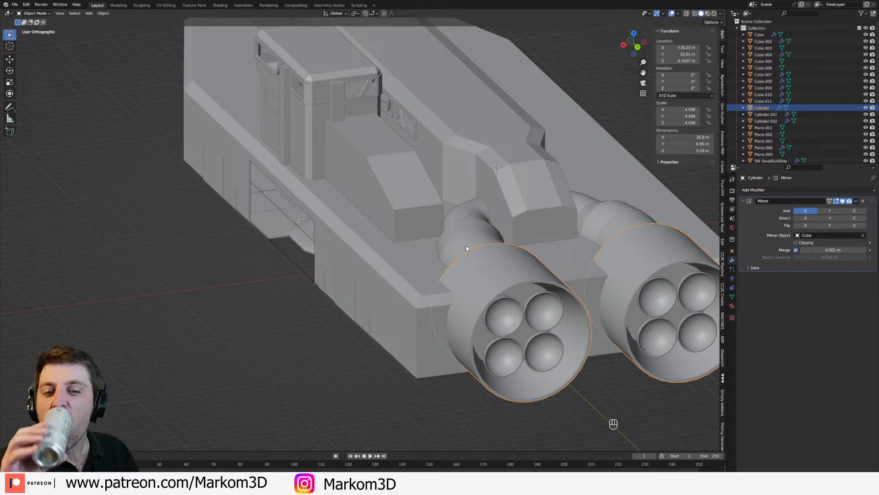
Step: Examine the rear engine housings and the tapered sections joining them to the ship's hull
middle_click_drag(506, 304, 461, 297)
scroll(484, 296, "down", 1)
left_click(483, 295)
scroll(483, 295, "down", 3)
left_click(483, 295)
left_click(462, 297)
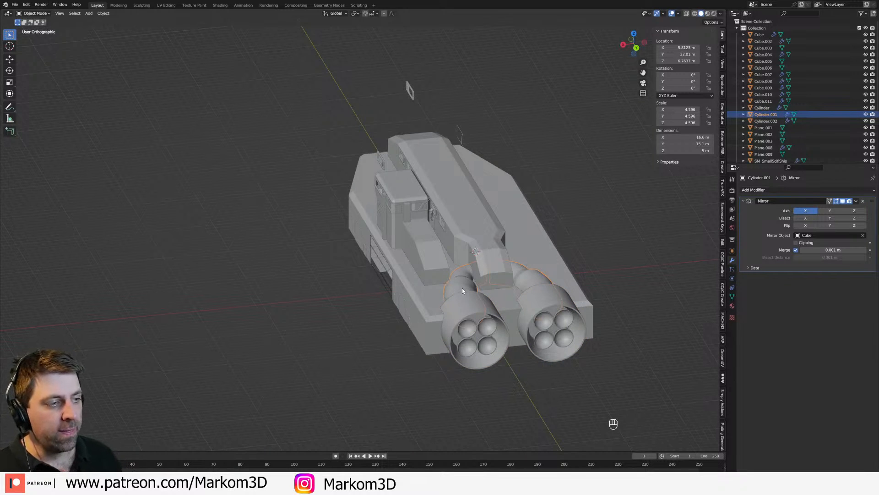
scroll(463, 287, "up", 8)
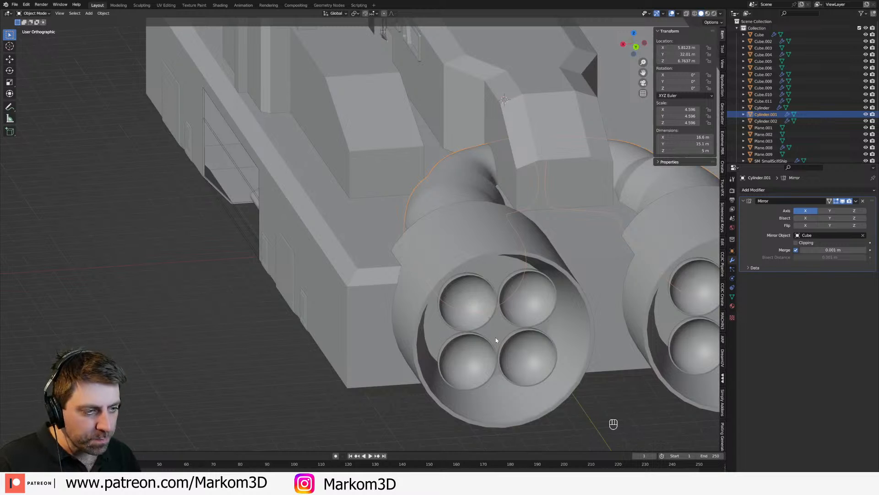
left_click(496, 339)
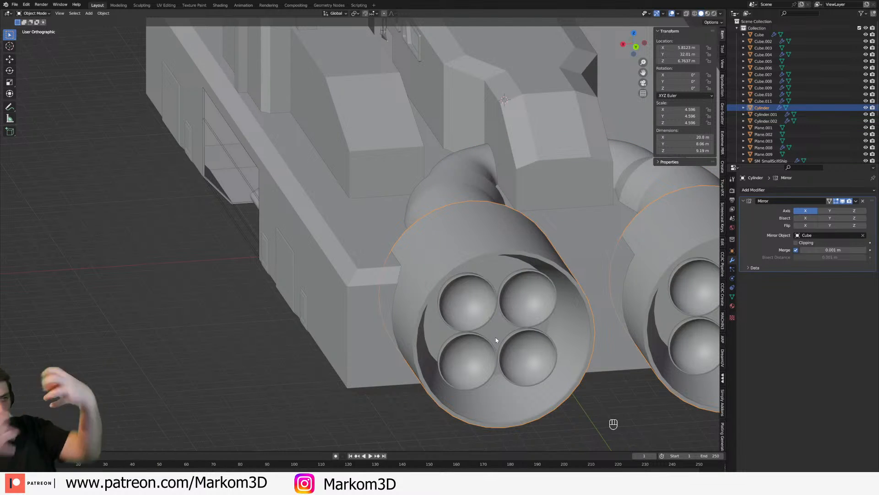
Step: Bevel the hull's vertical rear corner edges into a multi-segment rounded corner beside the engine
left_click(359, 334)
key("Tab")
middle_click_drag(359, 334, 418, 380)
key("2")
left_click(378, 332, "alt")
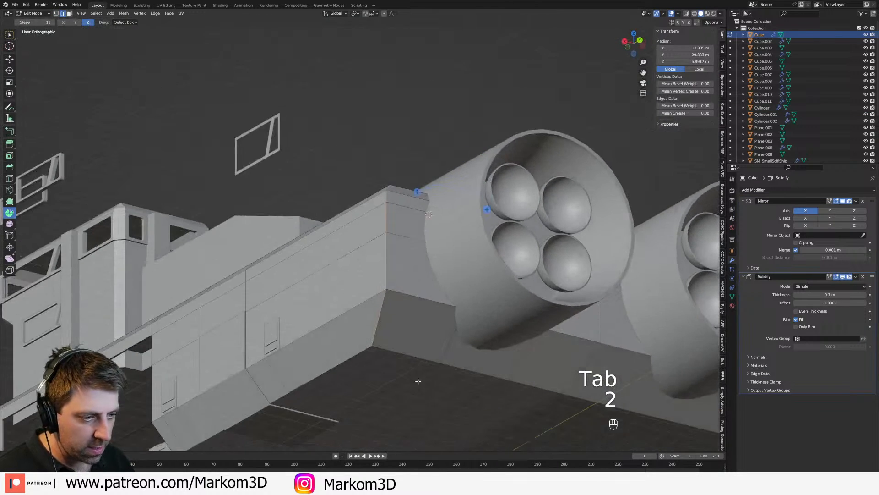
scroll(418, 381, "up", 1)
key("ctrl+b")
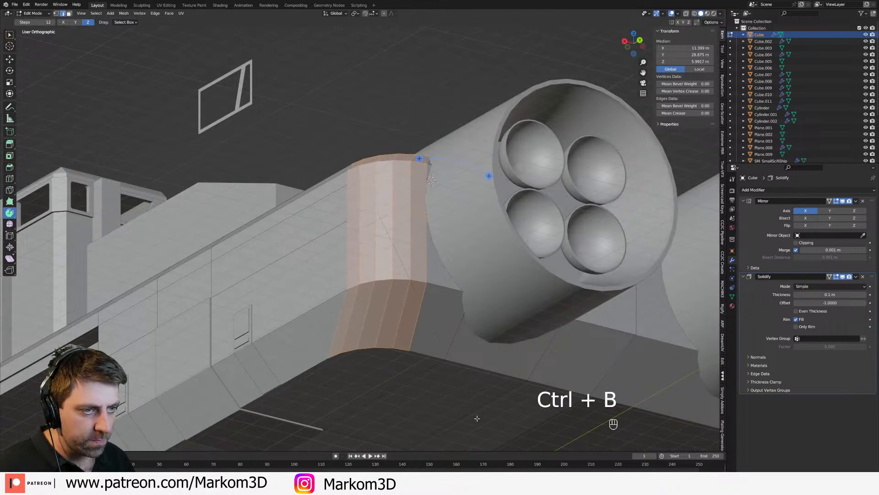
left_click(472, 416)
scroll(472, 416, "down", 6)
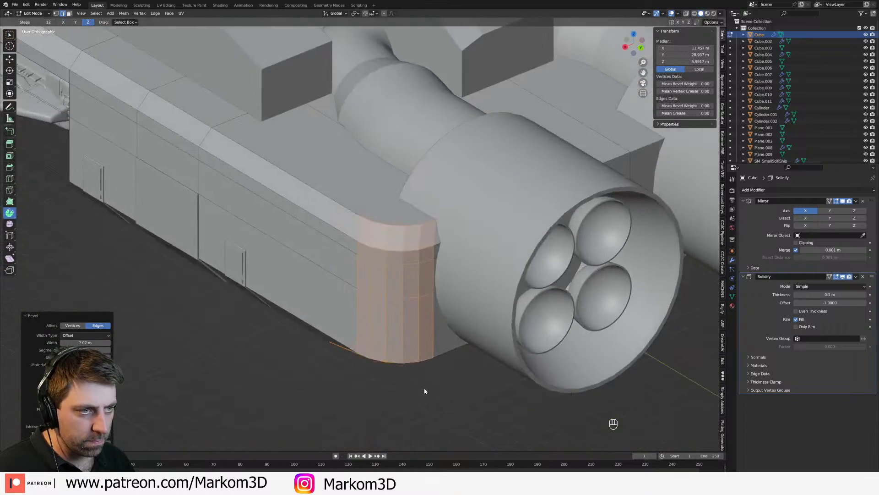
Step: Bevel the vertical hull edges where the straight side meets the angled bow section
key("Tab")
middle_click_drag(437, 402, 544, 384)
middle_click_drag(483, 307, 435, 298)
key("Tab")
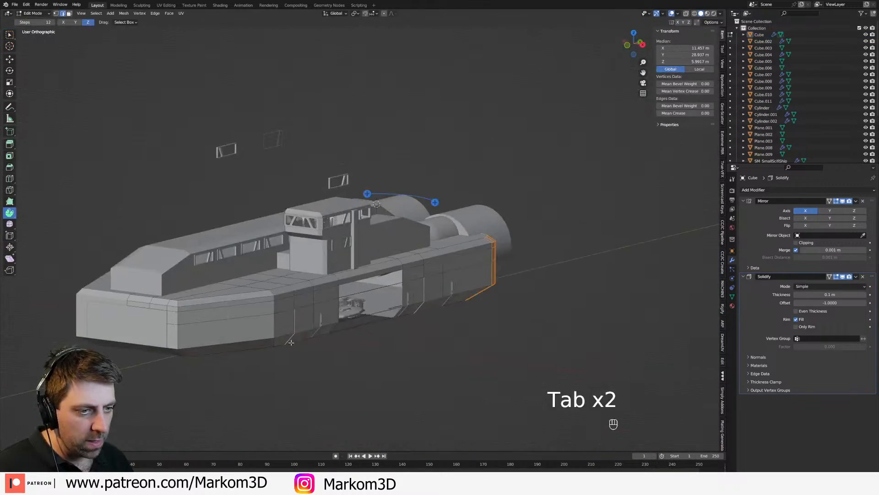
middle_click_drag(308, 346, 394, 318, "shift")
scroll(394, 318, "up", 2)
key("2")
left_click(341, 298, "alt")
middle_click_drag(336, 302, 361, 280)
middle_click_drag(367, 334, 377, 301, "ctrl")
key("ctrl+b")
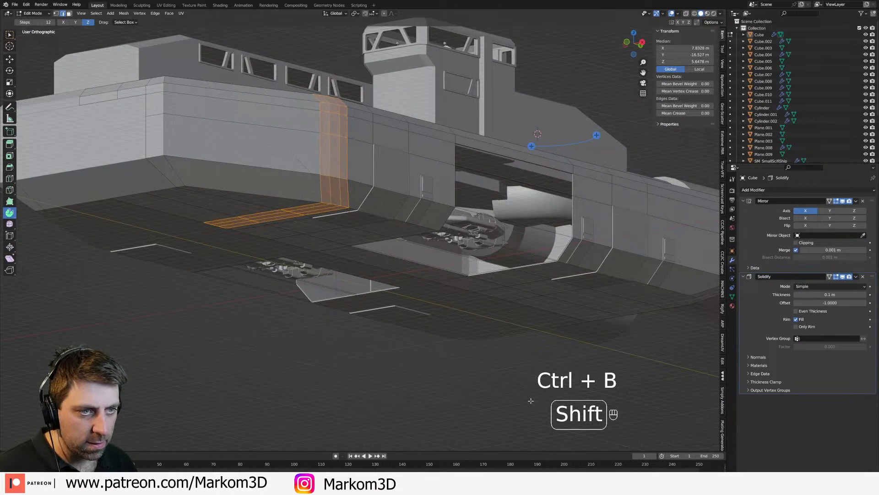
middle_click_drag(555, 415, 395, 316)
Step: Bevel the vertical corner edges at the front of the hull's bow
left_click(398, 413, "alt")
middle_click_drag(395, 316, 377, 284)
key("ctrl+b")
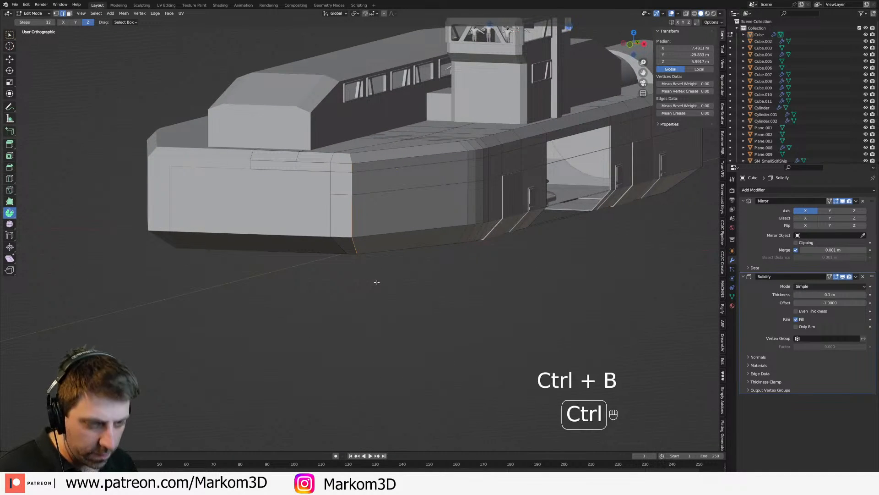
left_click(514, 386)
middle_click_drag(514, 387, 334, 204)
Step: Return the hull to object mode and apply smooth shading to it
key("Tab")
scroll(334, 204, "down", 4)
middle_click_drag(481, 324, 333, 252)
left_click(321, 251)
right_click(322, 254)
left_click(322, 252)
Step: Try to select the edge loops running along the hull's upper rim
scroll(341, 262, "up", 3)
key("Tab")
key("2")
left_click(355, 223, "alt")
left_click(357, 238, "alt+shift")
left_click(248, 235, "alt")
left_click(308, 241, "alt+shift")
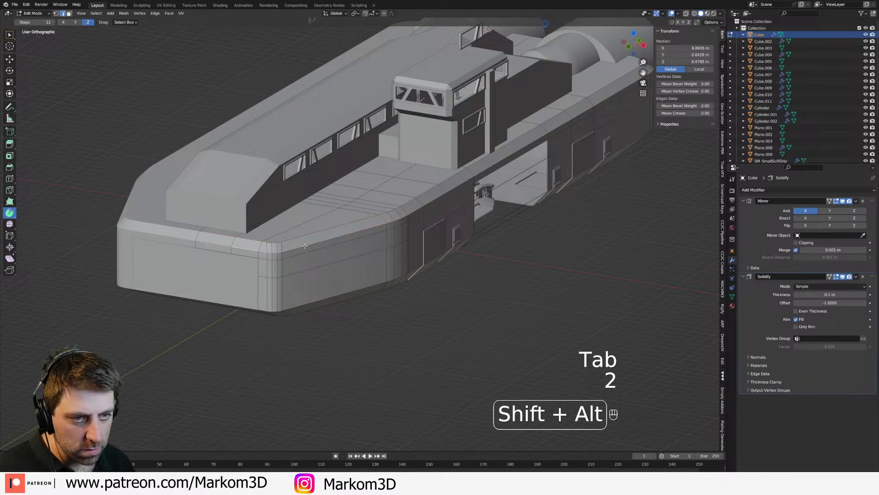
left_click(306, 239, "alt+shift")
left_click(306, 236, "alt+shift")
left_click(310, 246, "alt+shift")
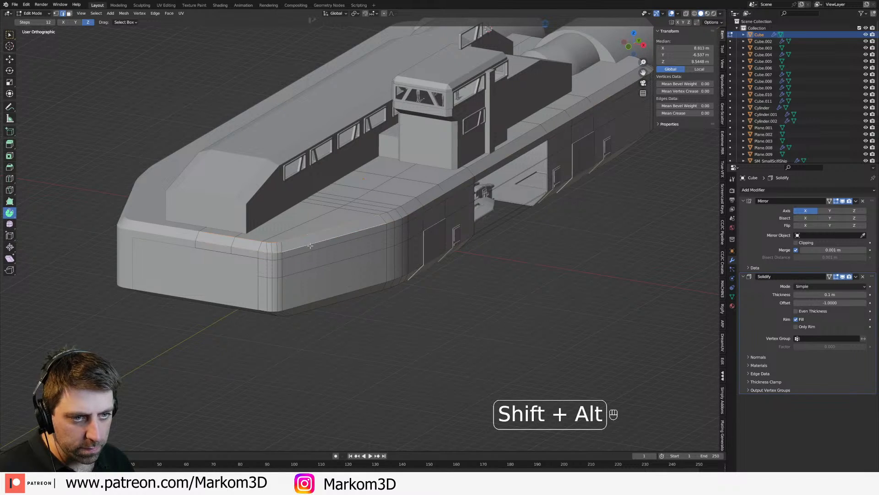
left_click(404, 206, "alt+shift")
Step: Examine the hull's rear deck topology from several angles in wireframe and solid shading
middle_click_drag(540, 206, 435, 207)
middle_click_drag(527, 202, 394, 211, "shift")
left_click(394, 211, "alt+shift")
key("z")
left_click(356, 199)
left_click(434, 193, "alt+shift")
key("z")
left_click(499, 196)
left_click(499, 196)
middle_click_drag(496, 196, 449, 200)
key("z")
left_click(395, 199)
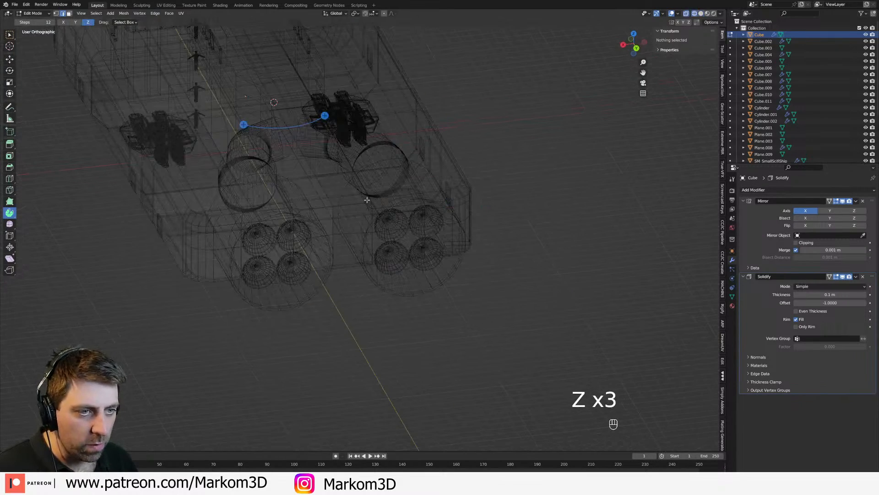
Step: Delete the upper edge near the centre line at the hull's rear end
key("a")
middle_click_drag(395, 200, 343, 208)
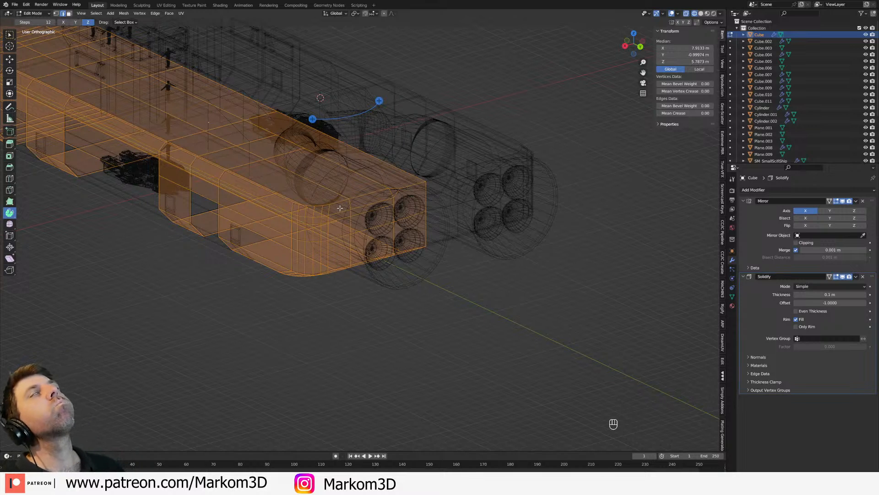
left_click(405, 187)
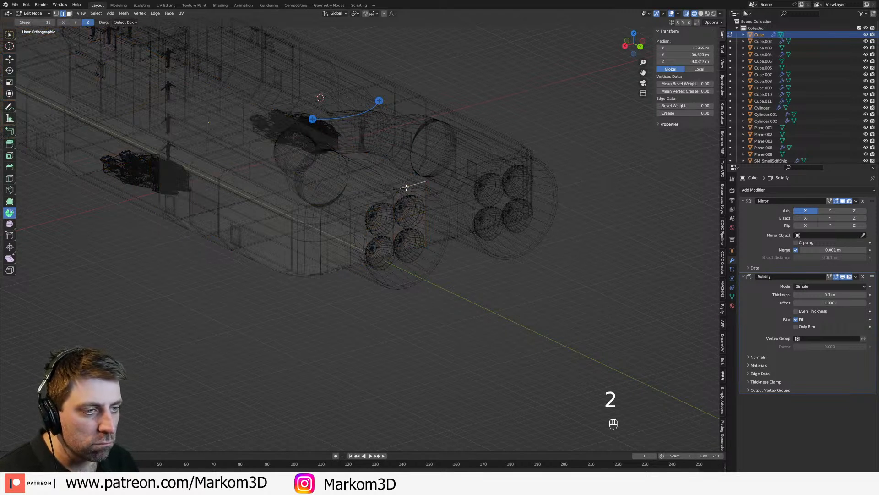
key("Delete")
left_click(404, 197)
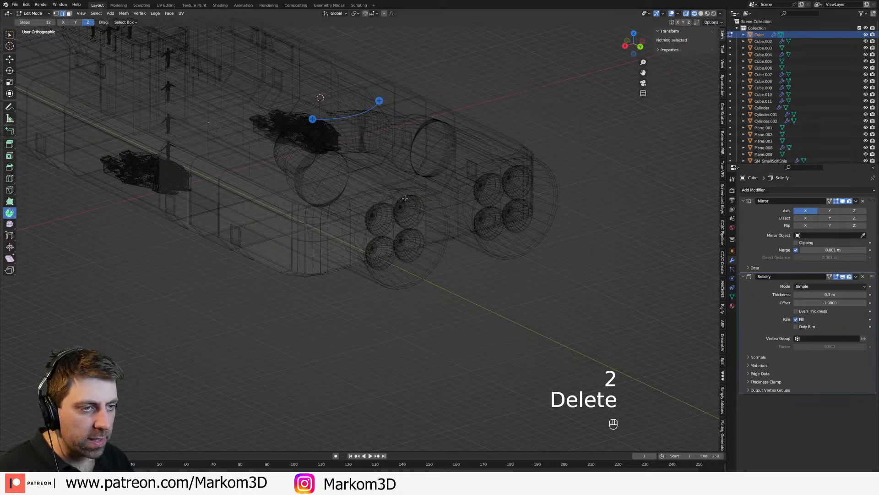
Step: Delete the two leftover vertices around the opened upper rear corner of the hull mesh
key("a")
middle_click_drag(401, 192, 375, 203)
key("1")
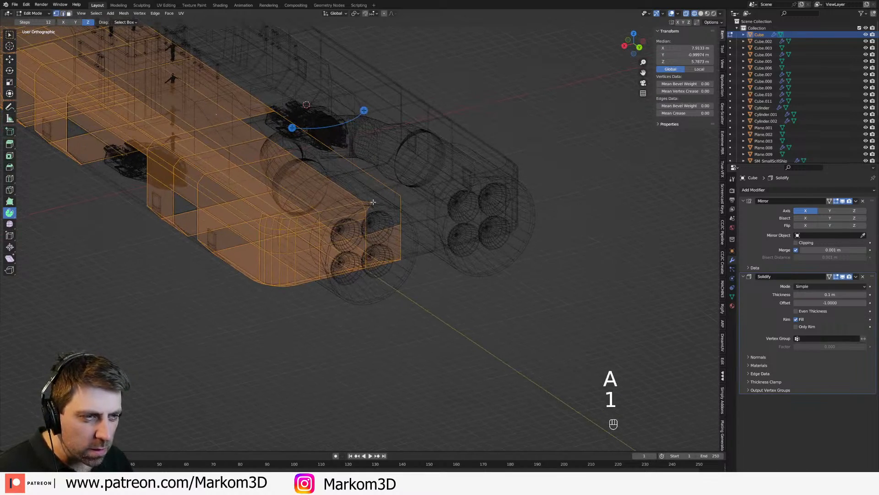
left_click(374, 205)
key("Delete")
left_click(374, 204)
key("a")
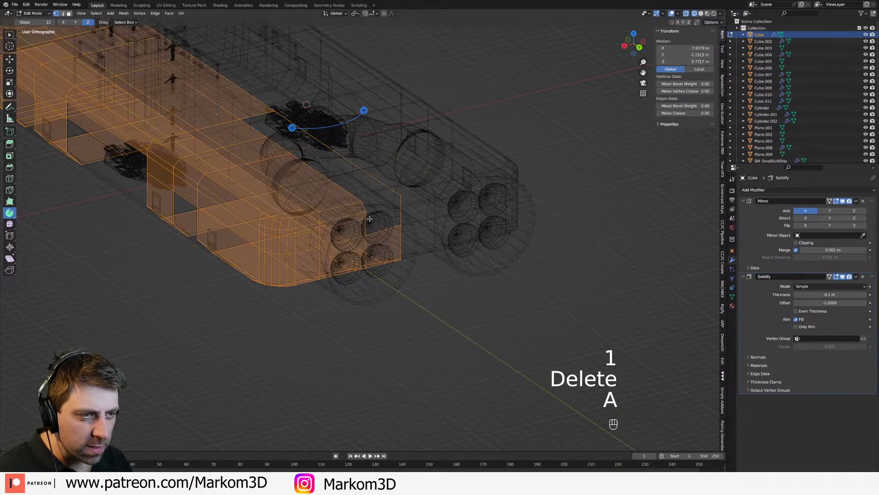
left_click(402, 197)
key("Delete")
left_click(402, 196)
key("a")
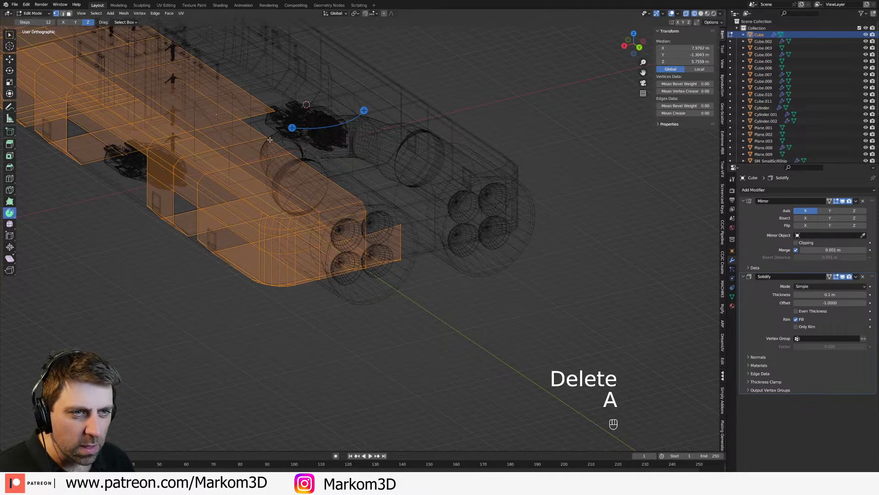
Step: Select the vertices along the open inner boundary of the hull's rear deck
key("alt+a")
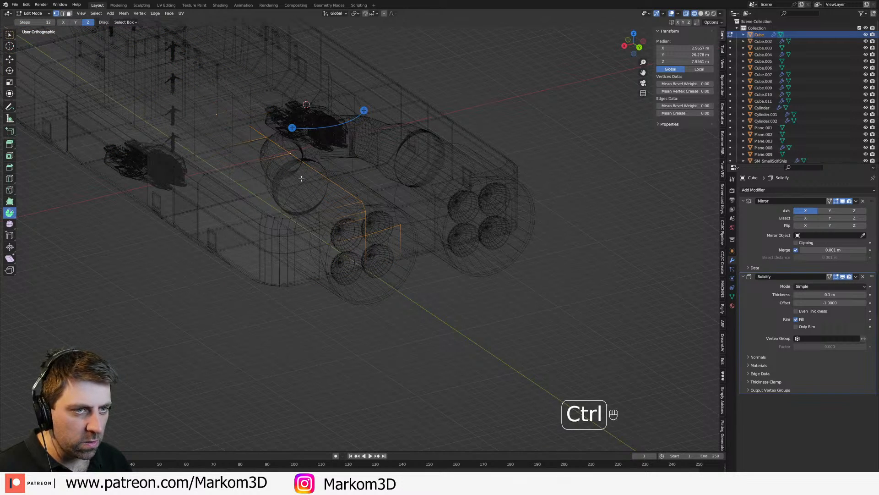
key("ctrl+z")
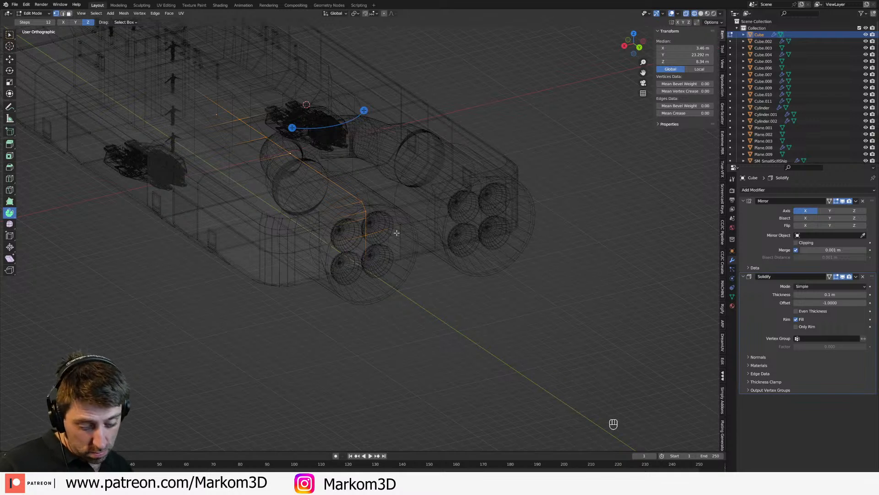
key("f")
key("y")
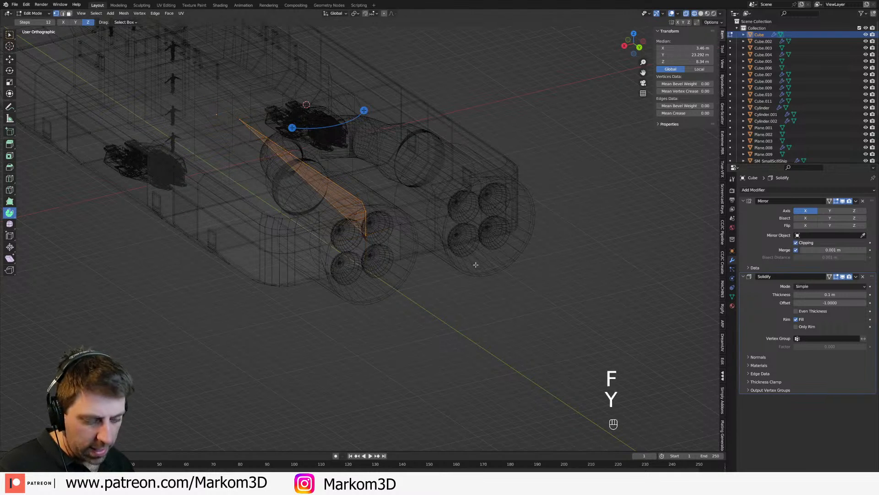
key("ctrl+z")
key("ctrl+z")
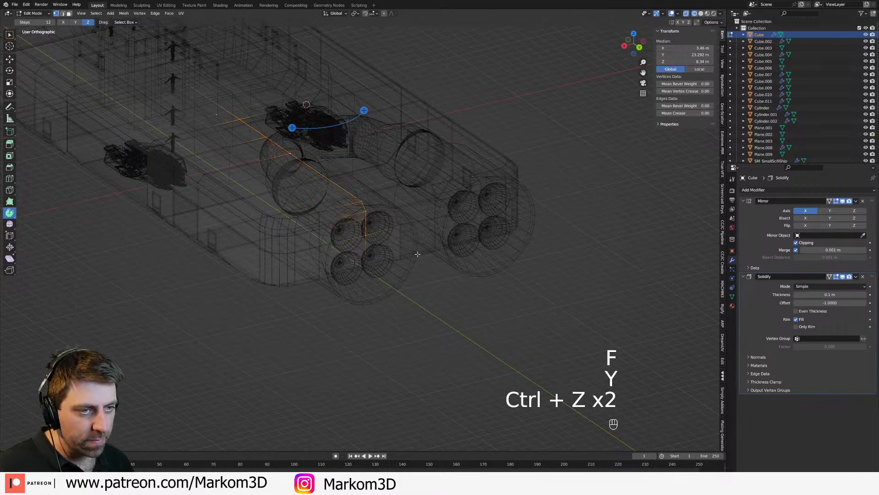
Step: Extrude the selected rear boundary along X to the mirror centre line with Mirror clipping on
key("e")
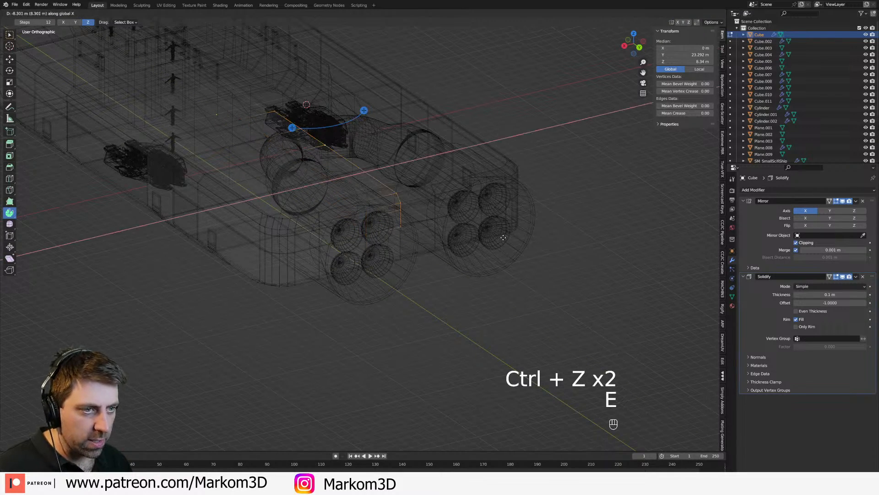
left_click(398, 235)
scroll(398, 235, "up", 3)
Step: Merge the duplicate vertices at the rear centre line and merge the whole hull mesh by distance
left_click(402, 223, "shift")
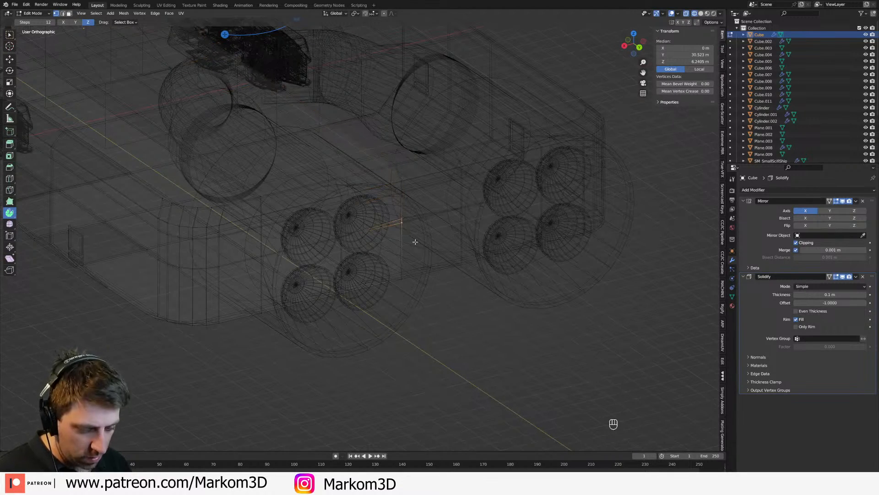
key("m")
left_click(403, 271)
key("a")
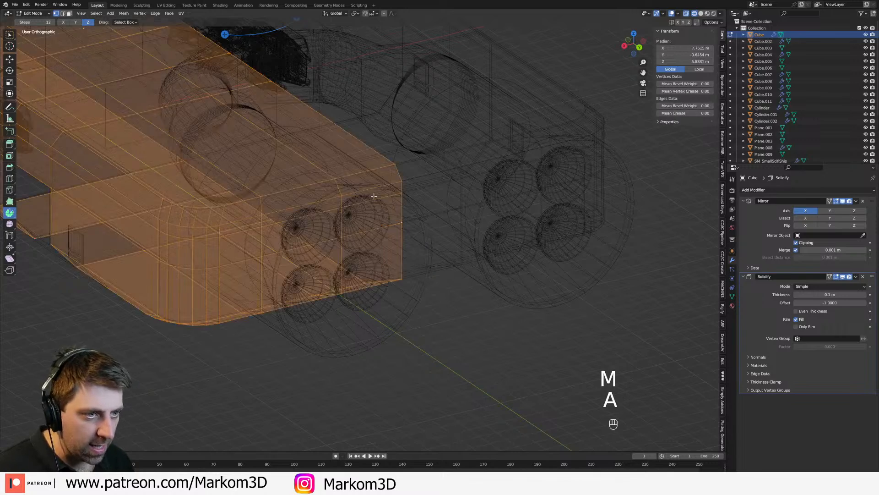
scroll(373, 201, "down", 2)
key("m")
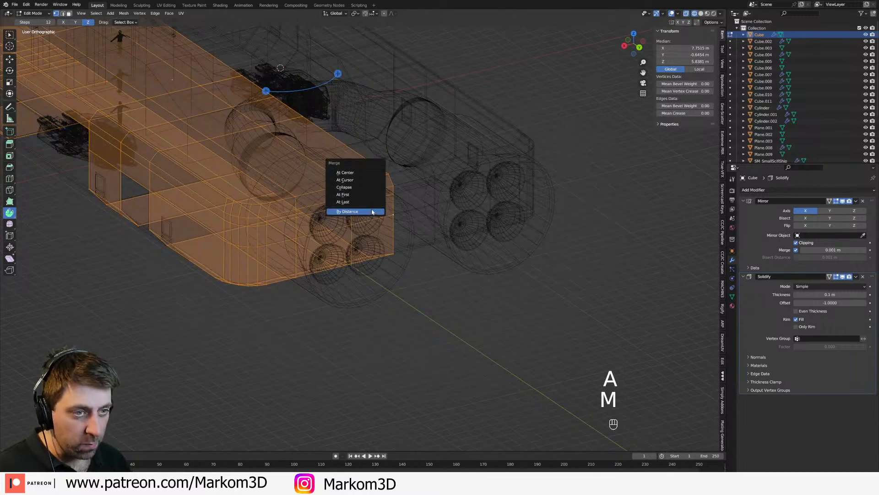
left_click(371, 212)
Step: Bevel the edge loops running along the hull's upper rim from the bow to the stern
middle_click_drag(304, 198, 363, 203, "shift")
key("2")
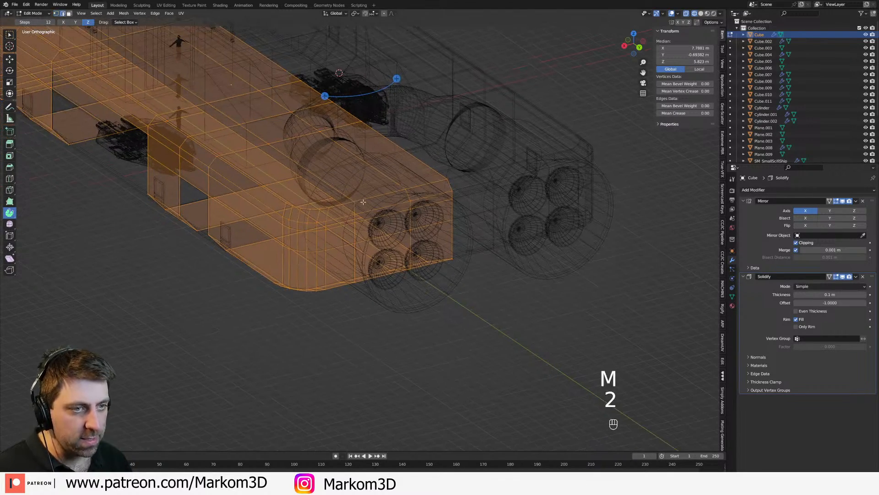
left_click(366, 205, "alt")
key("z")
left_click(403, 207)
left_click(379, 209, "alt+shift")
key("z")
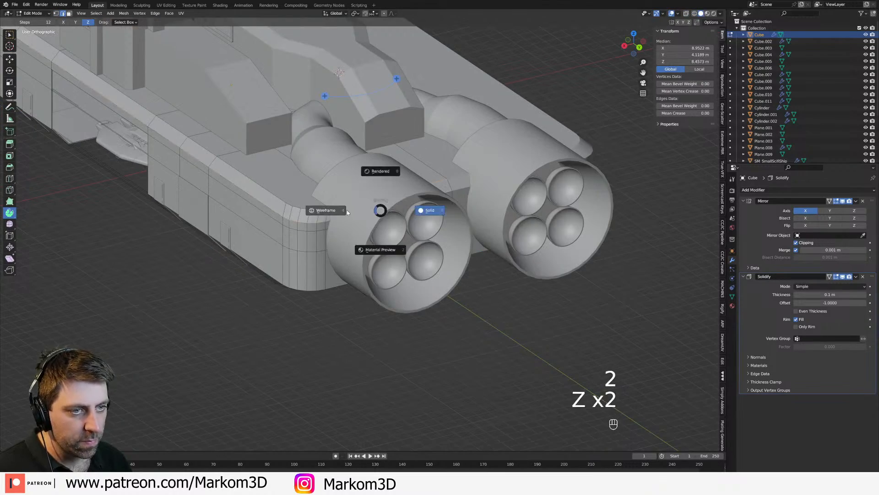
left_click(316, 209)
middle_click_drag(197, 161, 322, 190)
left_click(338, 200, "alt+shift")
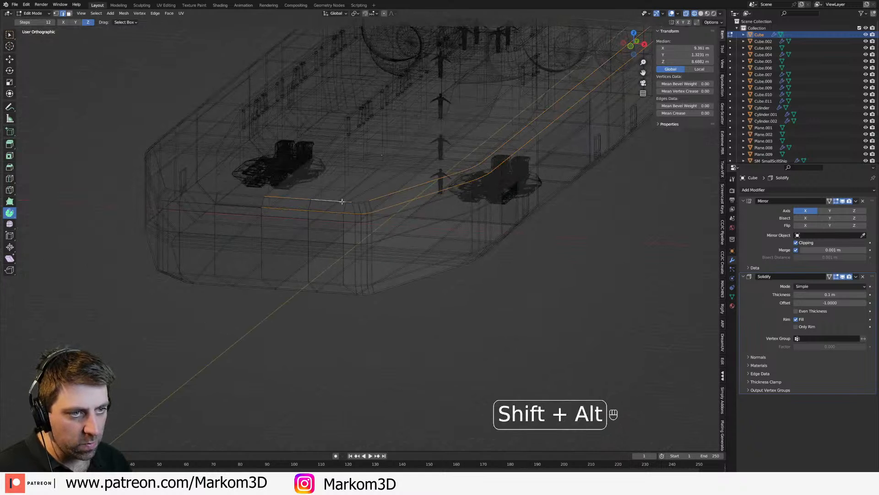
left_click(361, 202, "alt+shift")
key("z")
left_click(420, 218)
middle_click_drag(420, 218, 396, 220, "shift")
middle_click_drag(367, 173, 393, 222, "shift")
key("ctrl+b")
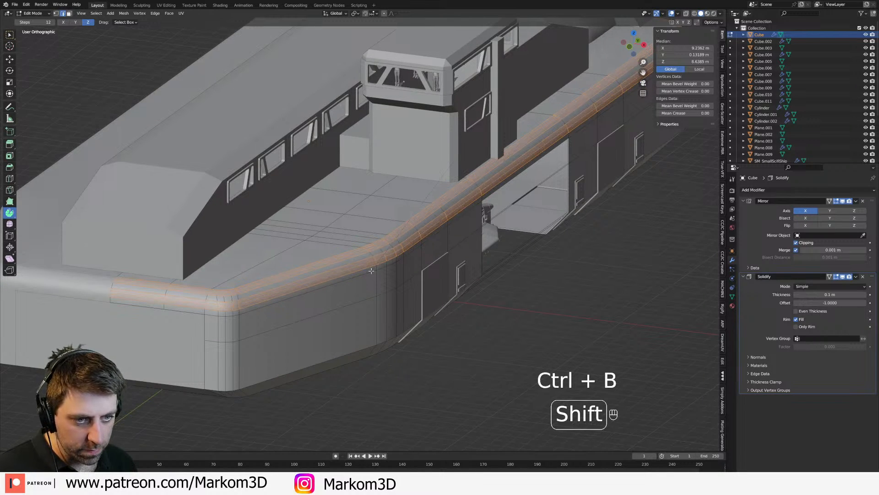
Step: Return to object mode and reapply smooth shading to the bevelled hull
key("Tab")
scroll(570, 290, "down", 6)
middle_click_drag(570, 290, 422, 223)
right_click(422, 222)
left_click(423, 225)
scroll(395, 260, "down", 4)
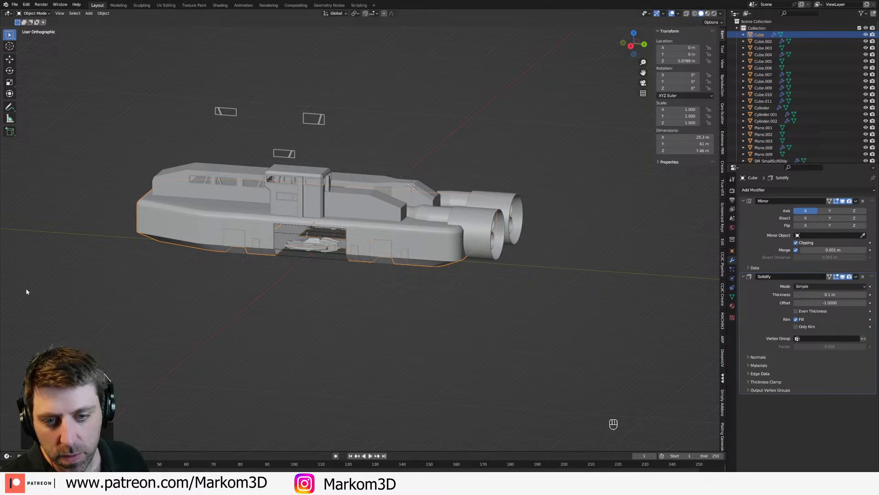
Step: Select the interior object behind the side hangar opening and open its mesh for face editing
scroll(380, 206, "up", 4)
middle_click_drag(381, 205, 400, 229)
left_click(400, 229)
key("z")
left_click(324, 227)
left_click(326, 218)
mouse_move(326, 219)
middle_mouse_down()
mouse_move(366, 222)
mouse_move(401, 195)
mouse_move(434, 194)
mouse_move(472, 165)
mouse_move(424, 187)
mouse_move(397, 186)
mouse_move(435, 207)
mouse_move(439, 183)
middle_mouse_up()
left_click(395, 237)
left_click(402, 195)
key("z")
left_click(464, 205)
scroll(434, 181, "up", 2)
key("Tab")
key("3")
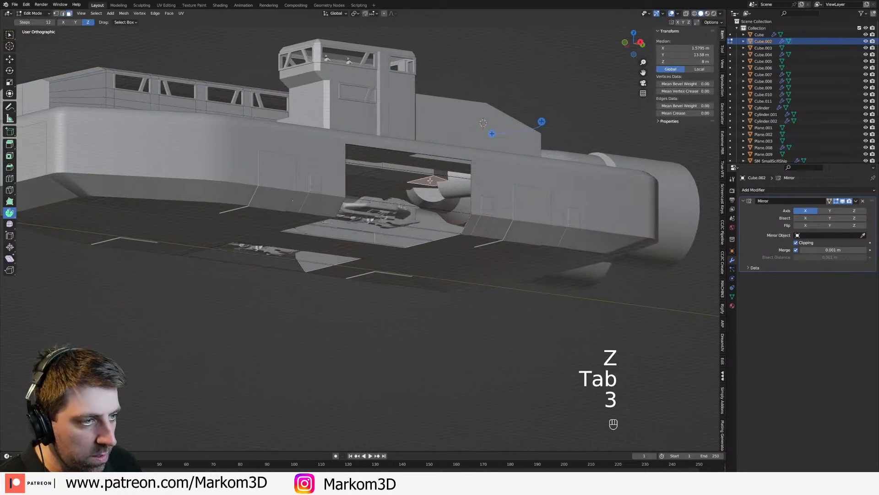
Step: Select the interior ceiling faces behind the hangar opening in wireframe and extrude them downward
left_click(435, 182, "shift")
key("z")
left_click(426, 187)
left_click(462, 188, "shift")
left_click(507, 193, "shift")
key("e")
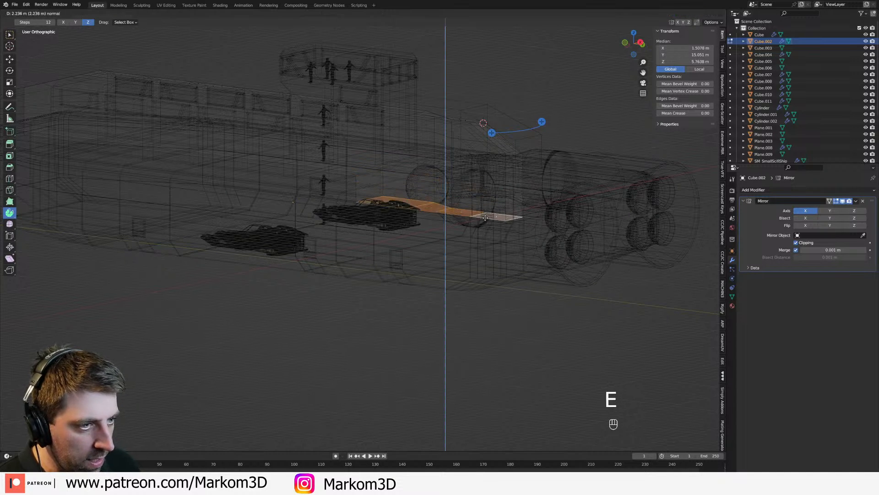
left_click(484, 231)
Step: Move an edge of the extruded interior block along Y to about 11.63 m
key("z")
left_click(519, 232)
middle_click_drag(520, 232, 342, 234)
key("2")
key("g")
key("y")
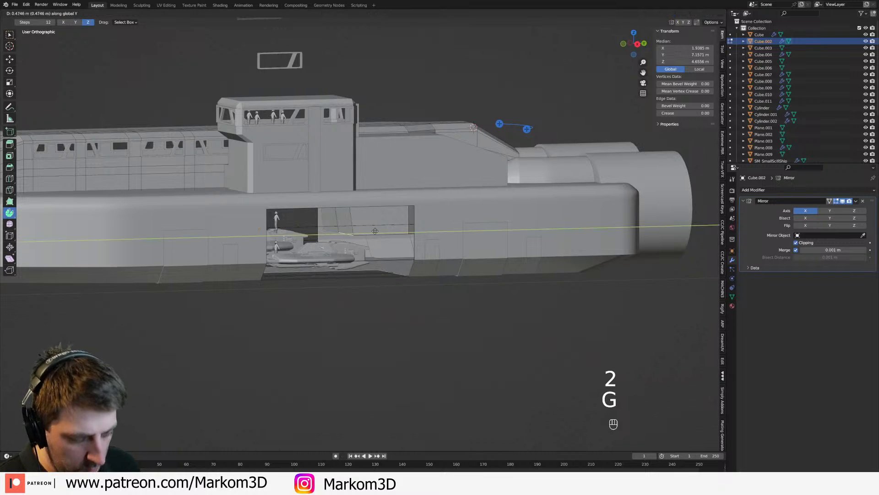
left_click(413, 231)
middle_click_drag(412, 232, 457, 226)
middle_click_drag(457, 227, 452, 210)
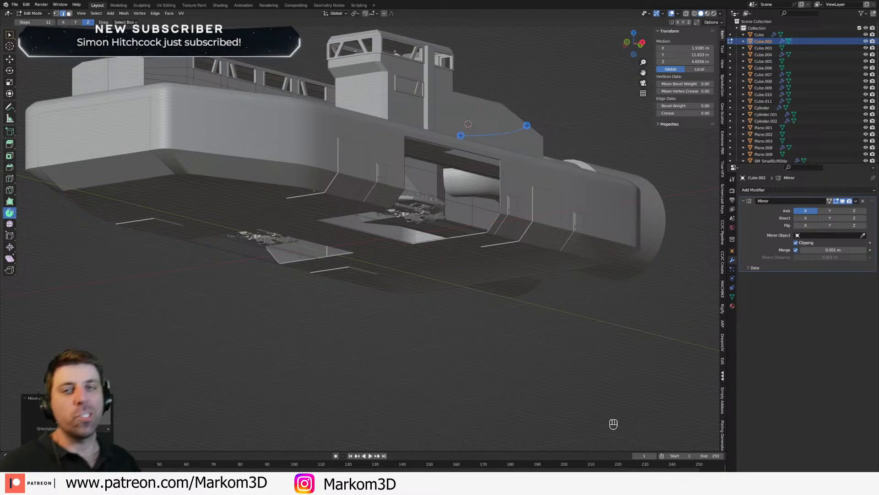
Step: Return to object mode in solid shading and open the mesh of the curved engine pipe for editing
middle_click_drag(565, 229, 501, 280)
key("z")
left_click(573, 260)
key("Tab")
scroll(501, 280, "down", 1)
left_click(360, 255)
middle_click_drag(361, 255, 451, 306)
left_click(425, 259)
key("Tab")
key("Tab")
left_click(364, 284)
key("Tab")
scroll(487, 282, "up", 2)
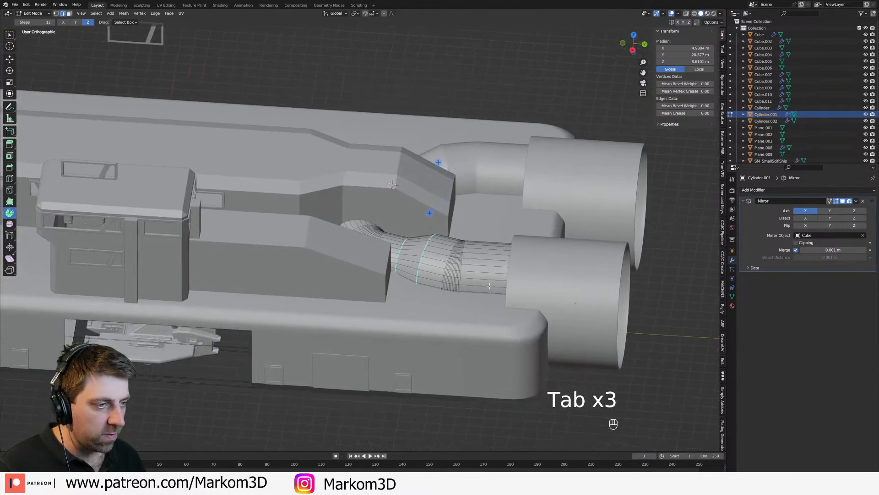
Step: Duplicate the pipe's straight ring of faces beside the engine housing in place and separate the copy into its own object
key("3")
key("x")
left_click(510, 273, "alt")
middle_click_drag(509, 273, 486, 282, "shift")
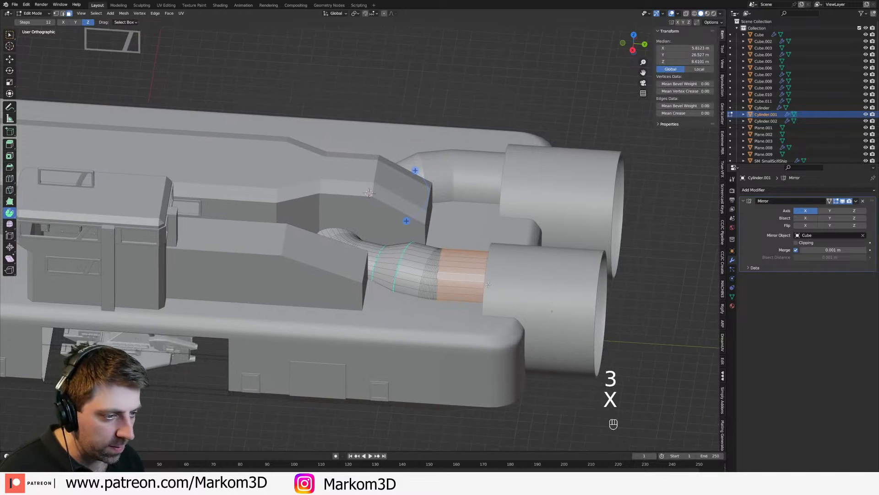
key("shift+d")
right_click(467, 298)
key("p")
left_click(465, 301)
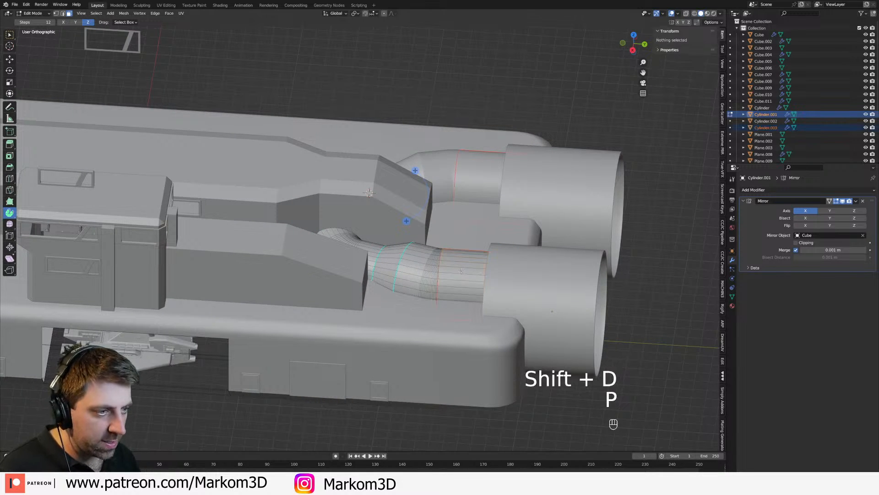
Step: Open the separated pipe ring for editing and scale it down lengthwise to a band about 1.8 m long
key("Tab")
key("Tab")
key("Tab")
key("z")
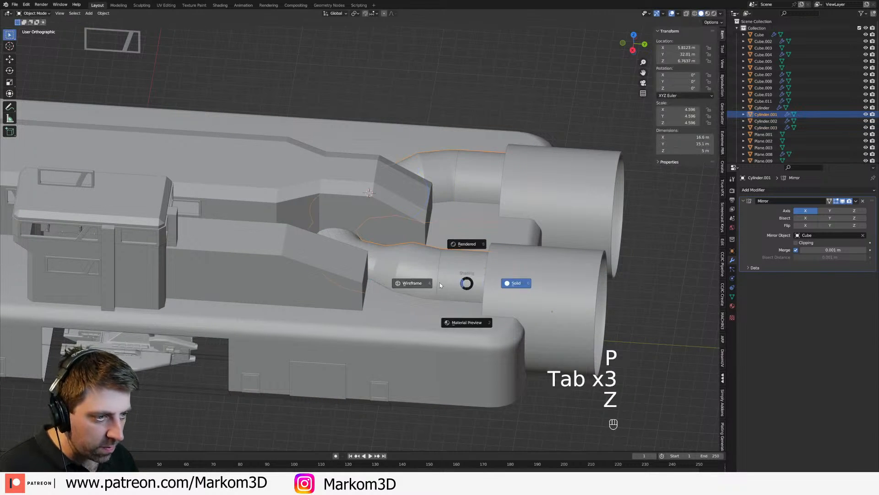
left_click(430, 281)
left_click(458, 278)
key("z")
left_click(498, 280)
key("Tab")
key("a")
key("s")
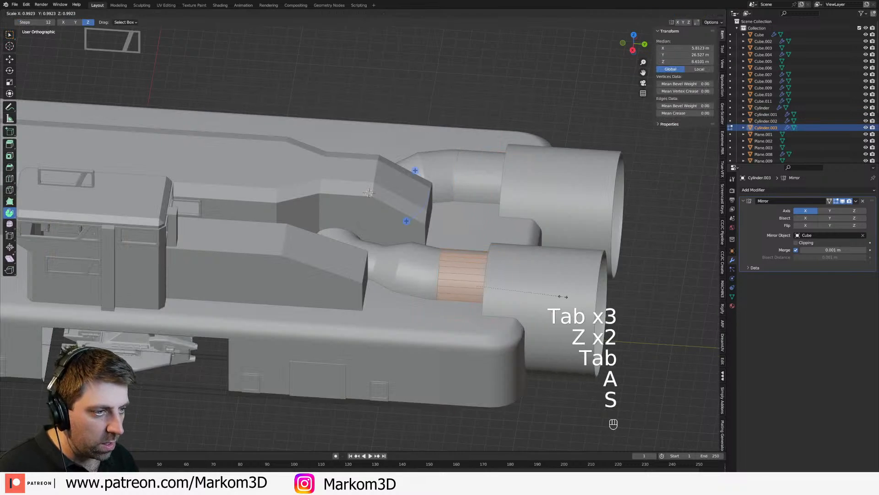
key("s")
left_click(531, 296)
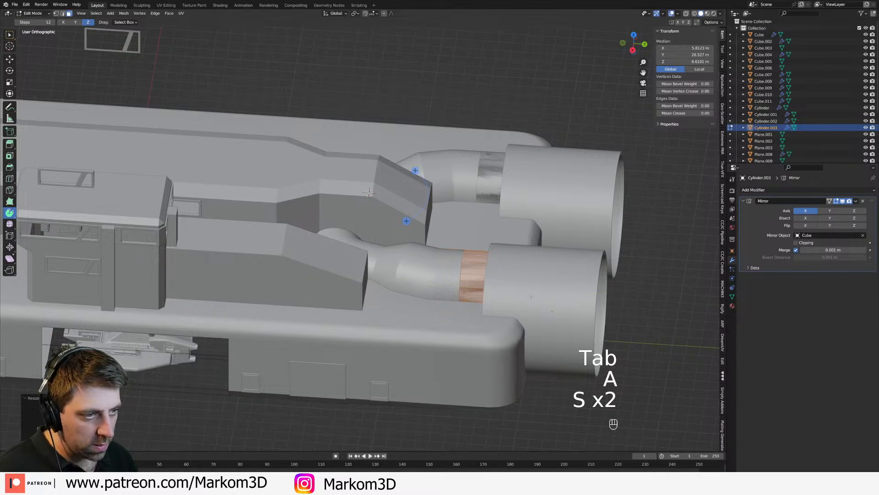
Step: Move the band along Y to about 25.49 m, away from the engine housing
key("g")
key("y")
left_click(516, 295)
middle_click_drag(516, 296, 513, 279)
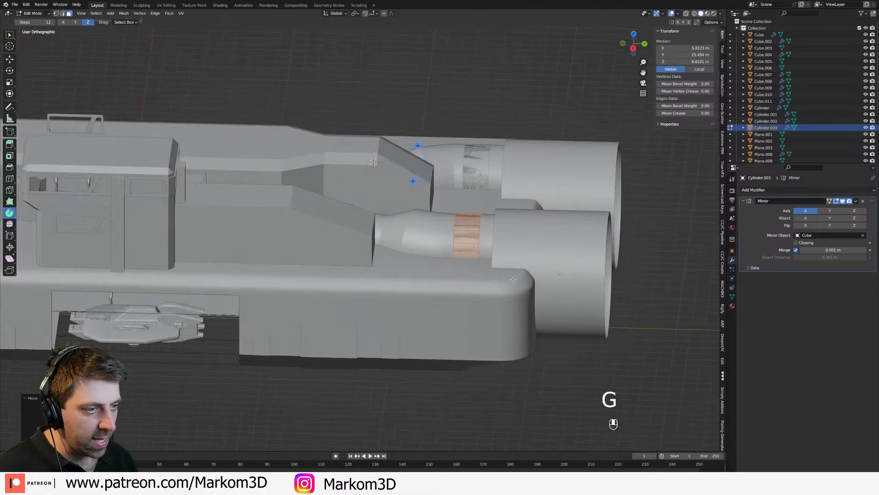
Step: Delete the faces of the band's lower half in a wireframe side view
key("z")
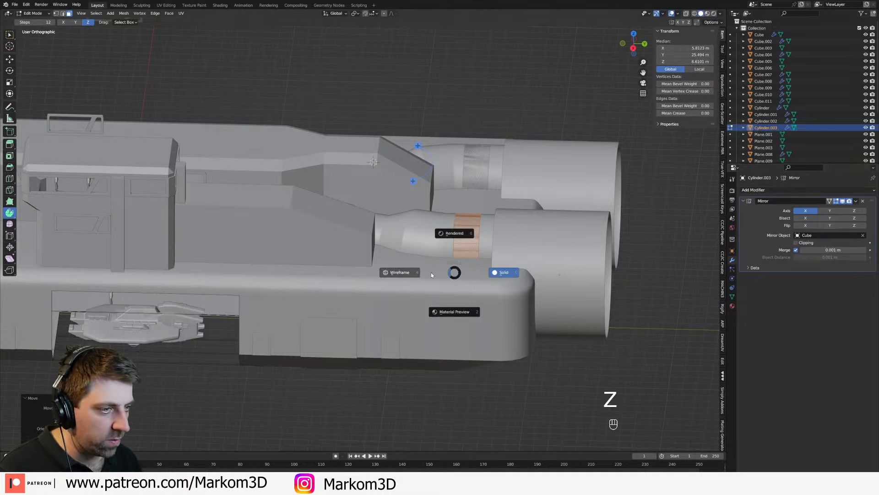
left_click(436, 271)
key("KP_3")
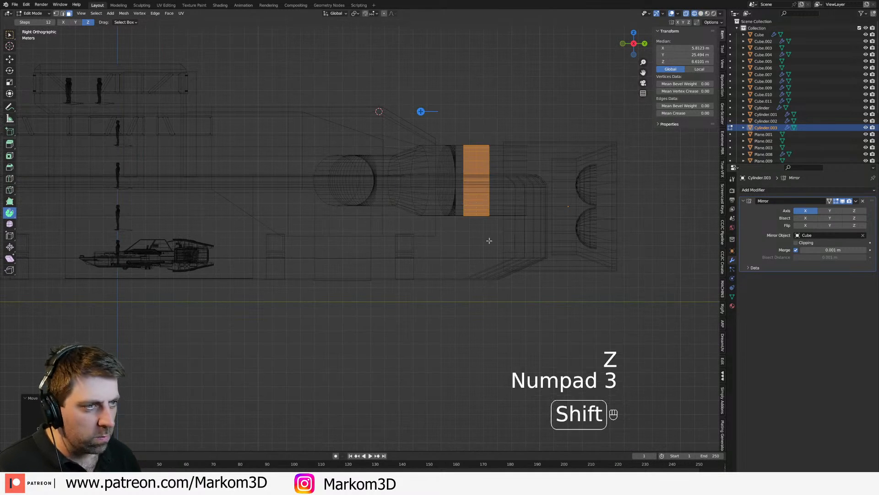
scroll(458, 275, "up", 4)
left_click(412, 205)
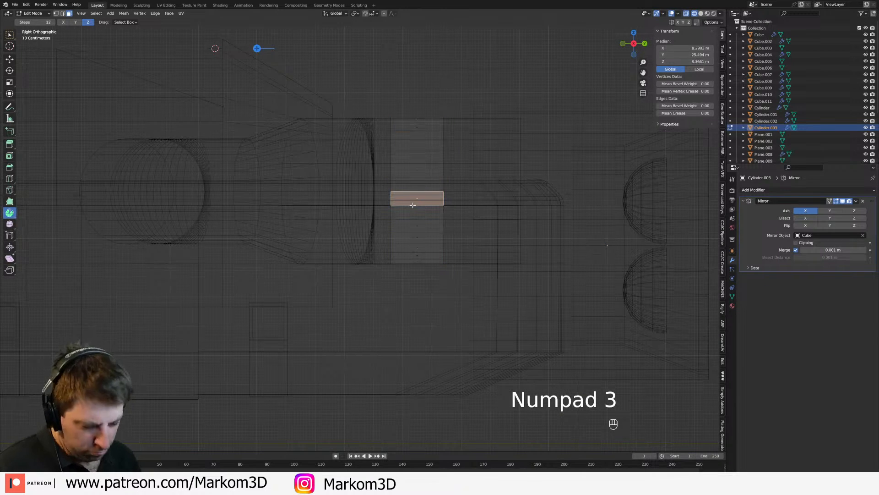
key("c")
left_click(418, 232)
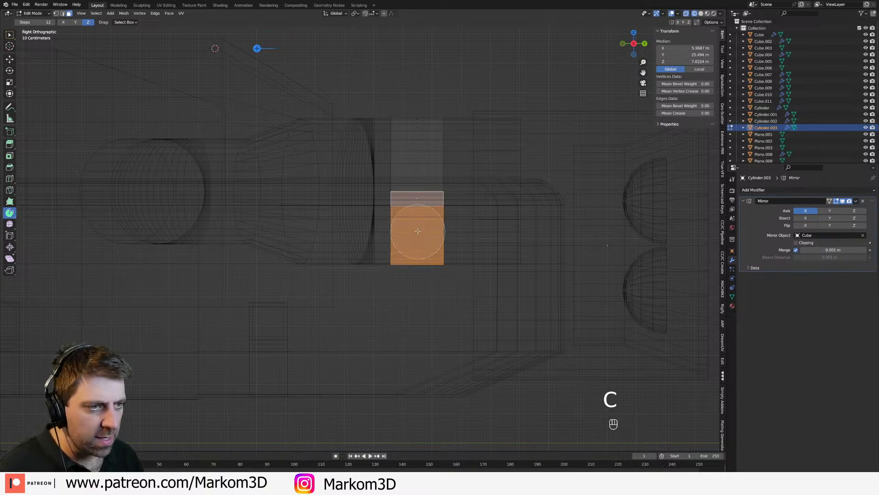
key("Delete")
left_click(416, 242)
Step: Delete the leftover row of faces at the lower inner side of the band
key("z")
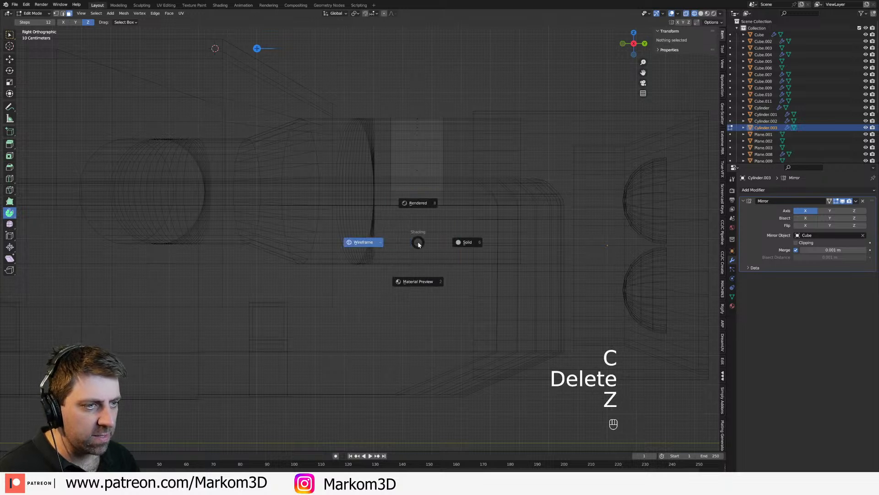
key("Escape")
left_click(422, 198)
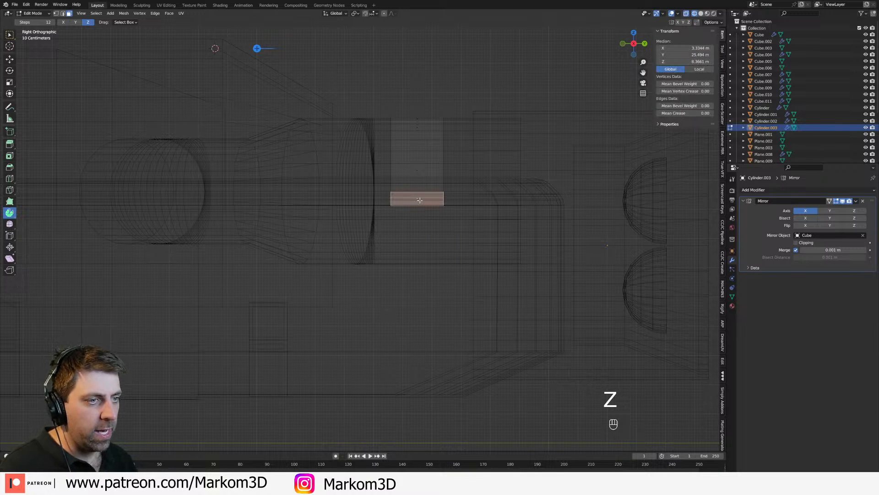
key("Delete")
left_click(421, 203)
Step: Select the band's open lower end edges and raise them along Z by about 0.43 m to just above the hull
key("a")
key("z")
mouse_move(471, 221)
middle_mouse_down()
mouse_move(378, 280)
mouse_move(527, 211)
middle_mouse_up()
scroll(526, 211, "up", 1)
key("z")
left_click(231, 250)
key("2")
left_click(326, 255)
left_click(441, 193, "shift")
key("KP_3")
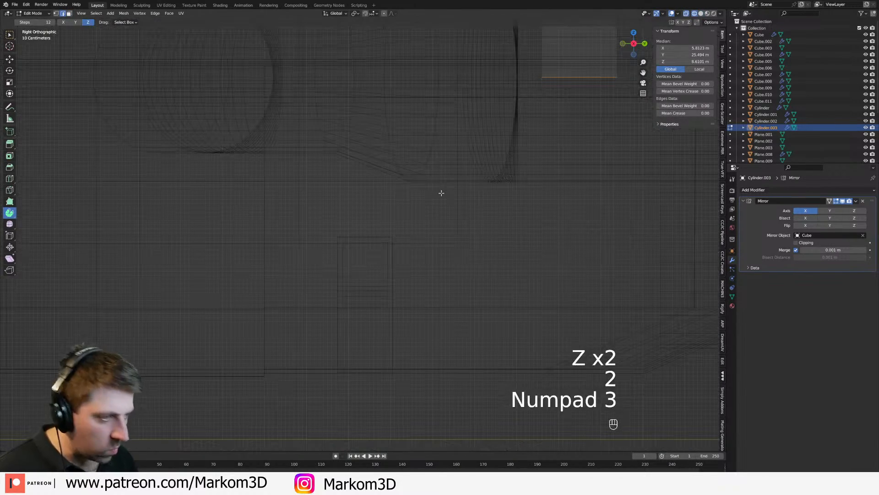
key("z")
key("z")
middle_click_drag(360, 258, 439, 280)
key("z")
left_click(504, 280)
middle_click_drag(603, 338, 502, 308, "shift")
scroll(503, 309, "up", 3)
key("g")
key("z")
key("shift")
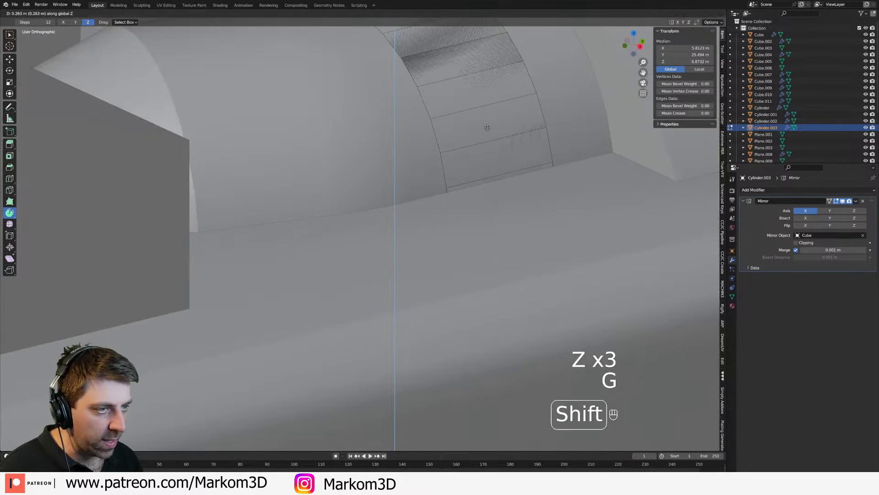
left_click(464, 443)
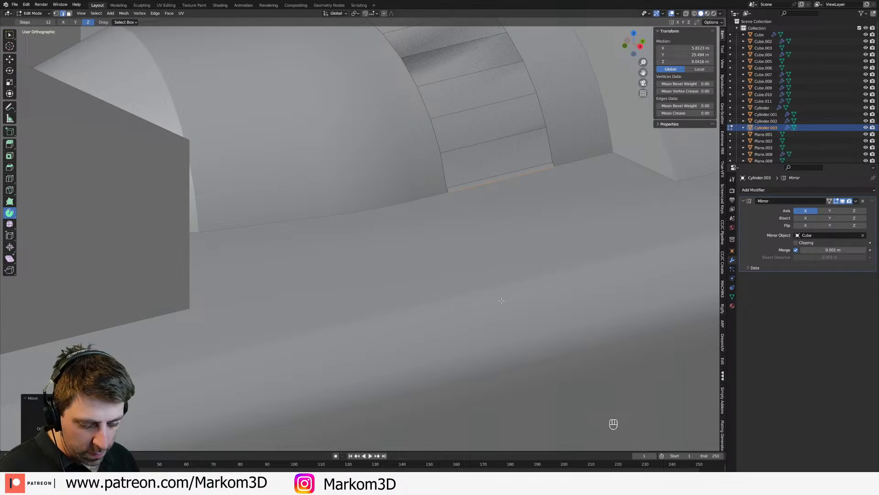
Step: Extrude the band's lower end edges outward by scaling to form flat mounting flanges on the hull
key("e")
key("s")
left_click(592, 366)
scroll(550, 271, "down", 5)
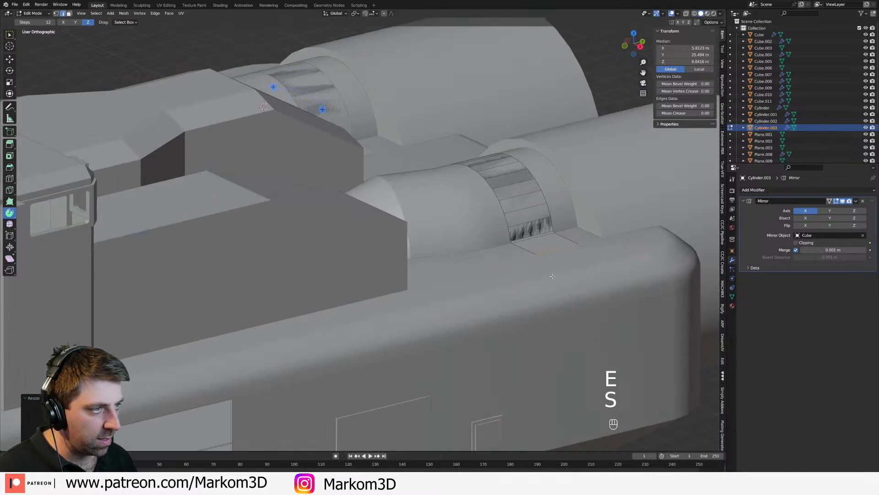
middle_click_drag(550, 273, 518, 282)
Step: Add a Solidify modifier to the pipe band with offset 0 and thickness 0.05 m
key("Tab")
left_click(777, 190)
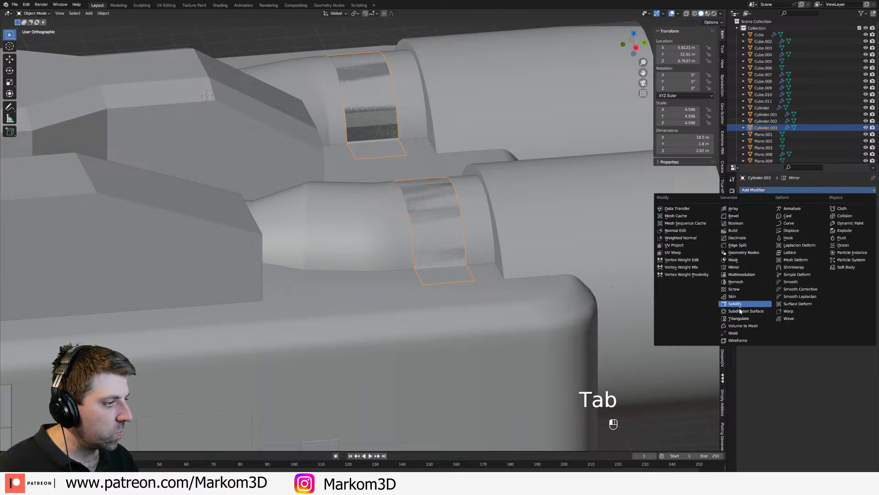
left_click(735, 304)
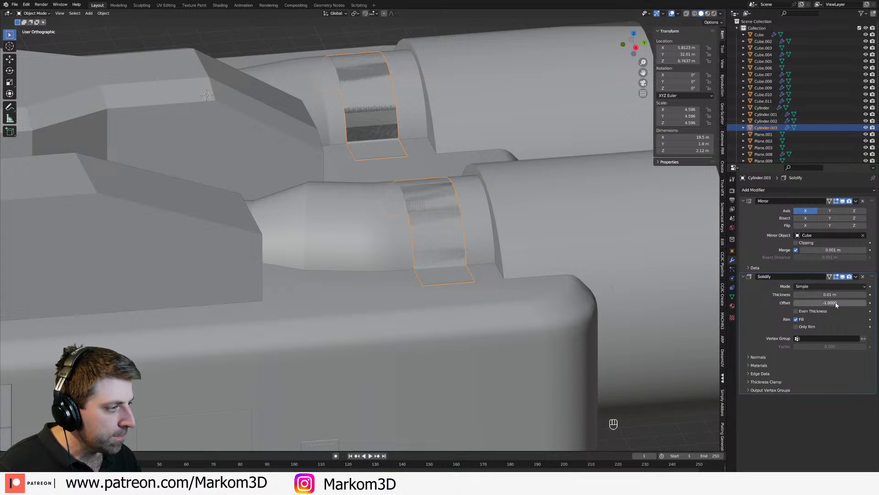
type("0")
key("Return")
left_click_drag(870, 297, 866, 296)
middle_click_drag(488, 286, 534, 287)
scroll(534, 287, "down", 7)
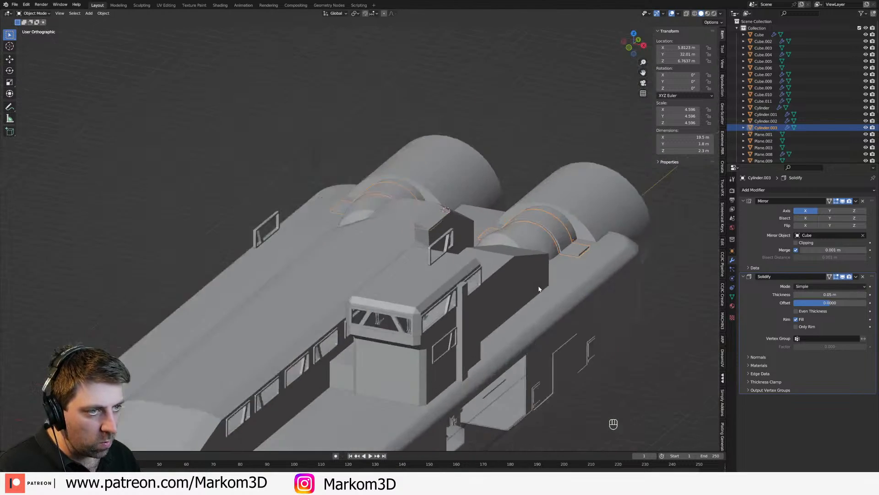
Step: Examine the pipe bands, engines and side hangar from several angles around the ship
left_click(645, 347)
middle_click_drag(646, 348, 520, 364)
middle_click_drag(594, 259, 596, 257)
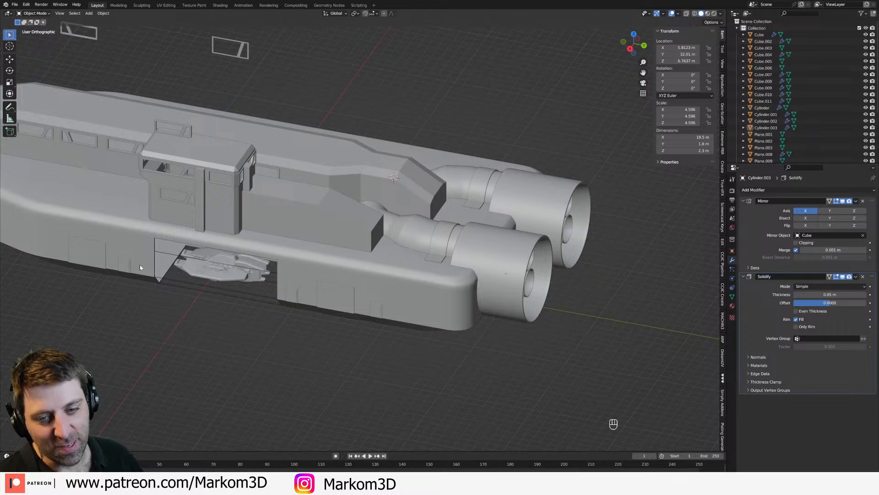
middle_click_drag(171, 286, 203, 275)
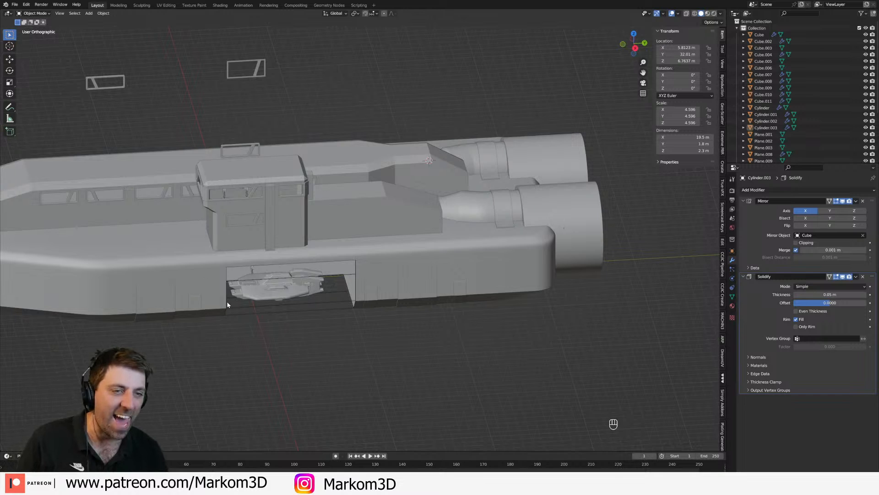
left_click(365, 220)
middle_click_drag(365, 220, 308, 228)
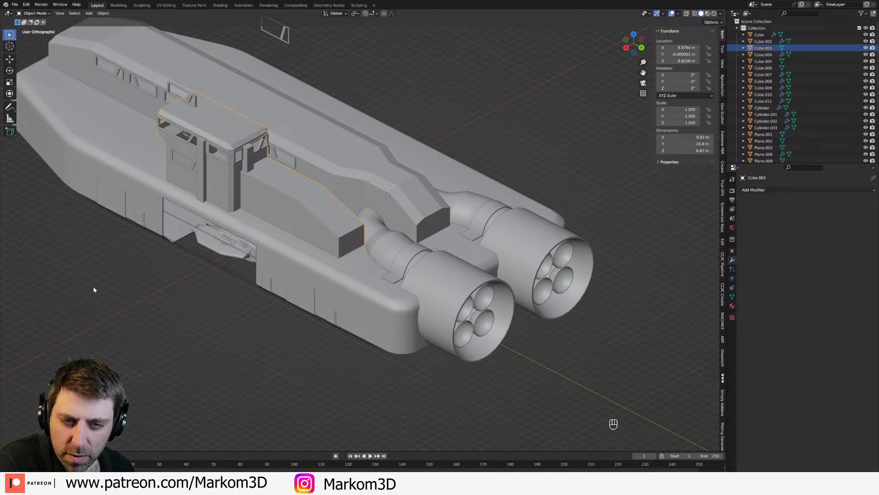
middle_click_drag(387, 254, 363, 247)
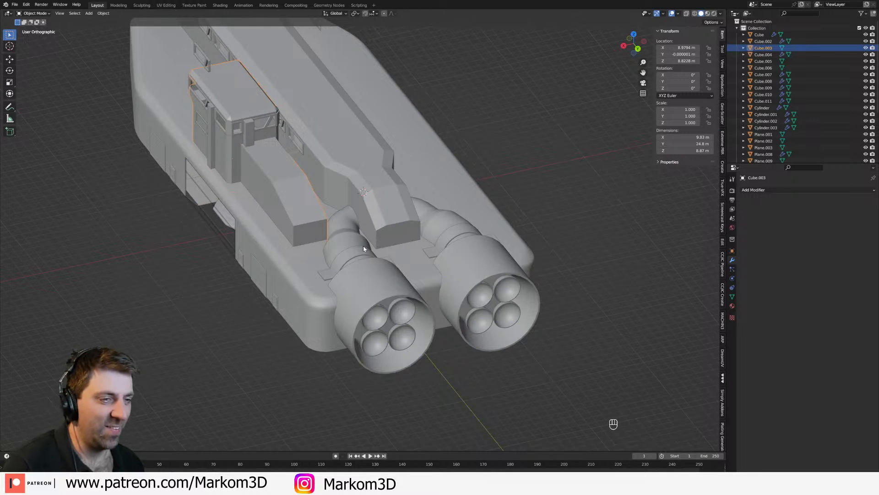
Step: Slide the side edge on the rear slope of the central superstructure and return to object mode
left_click(396, 211)
scroll(394, 213, "up", 2)
key("Tab")
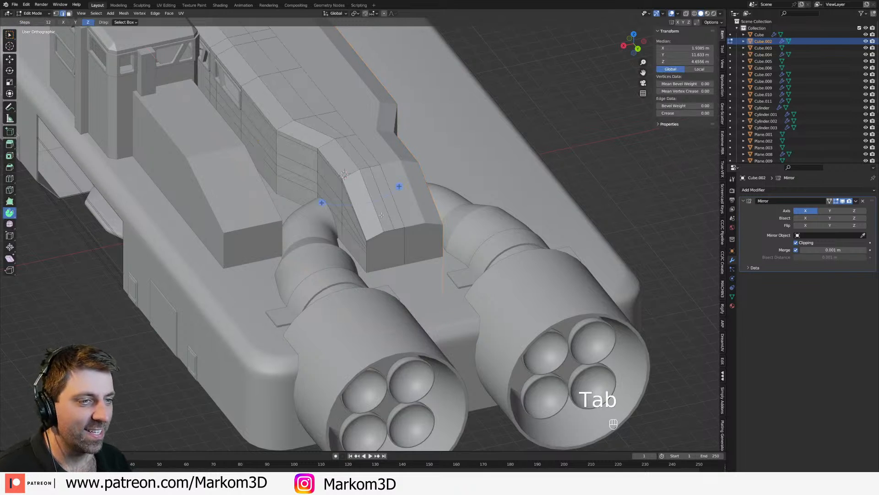
middle_click_drag(360, 218, 381, 229)
scroll(403, 192, "up", 2)
scroll(380, 228, "up", 1)
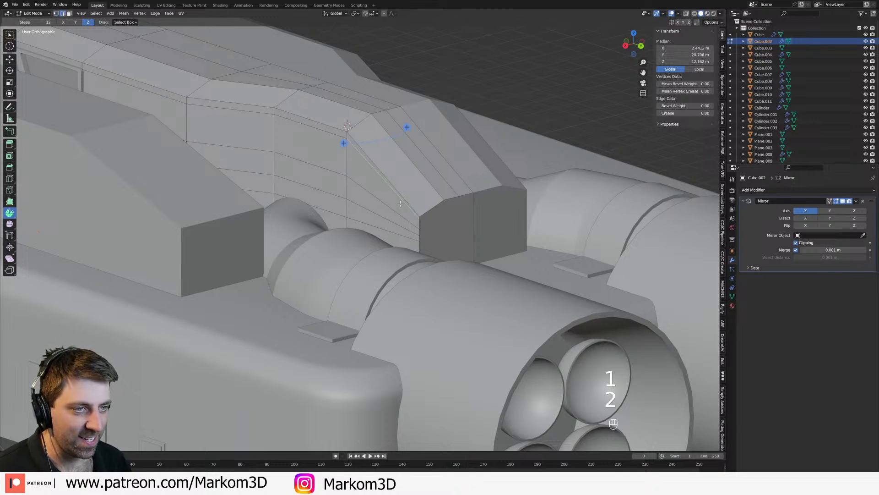
key("g")
key("g")
left_click(401, 212)
scroll(401, 223, "down", 2)
left_click(393, 194, "alt")
scroll(312, 241, "down", 4)
scroll(313, 242, "down", 1)
key("Tab")
Step: Bevel the long upper edges of the sloped block behind the side bridge tower into rounded edges
middle_click_drag(286, 259, 390, 254)
left_click(459, 232)
middle_click_drag(458, 233, 293, 276)
key("Tab")
scroll(315, 272, "up", 3)
key("2")
left_click(372, 240, "alt")
middle_click_drag(293, 276, 369, 281, "shift")
middle_click_drag(369, 280, 410, 249)
key("ctrl+b")
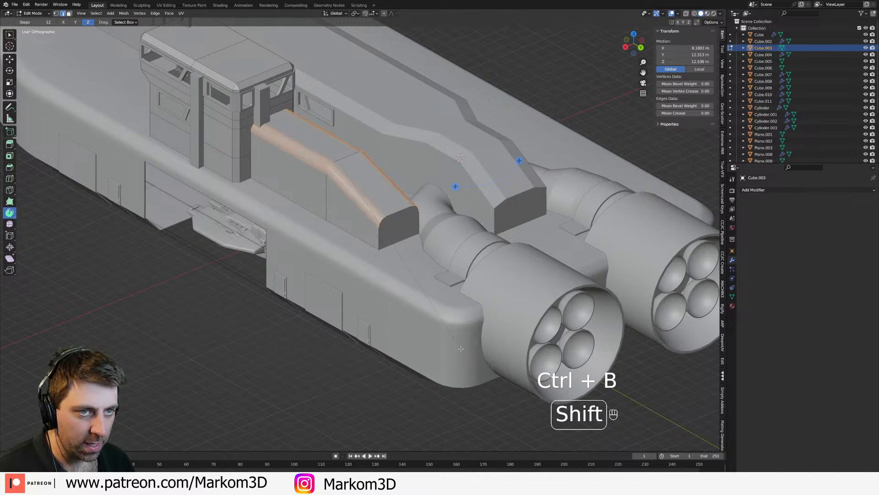
left_click(475, 381)
Step: Select the upper and lower edge loops of the bridge tower's chamfered roof and try to bevel them
middle_click_drag(229, 293, 332, 292)
middle_click_drag(332, 292, 429, 268, "shift")
key("Tab")
key("Tab")
scroll(430, 268, "up", 4)
key("2")
key("shift+alt")
left_click(327, 97, "alt")
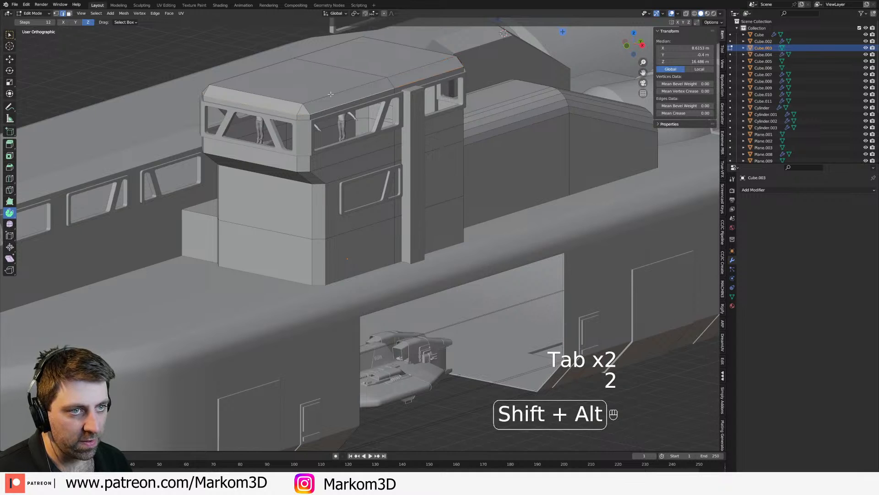
middle_click_drag(327, 97, 231, 105)
middle_click_drag(231, 105, 293, 158, "shift")
middle_click_drag(294, 158, 218, 162)
middle_click_drag(217, 163, 383, 216, "shift")
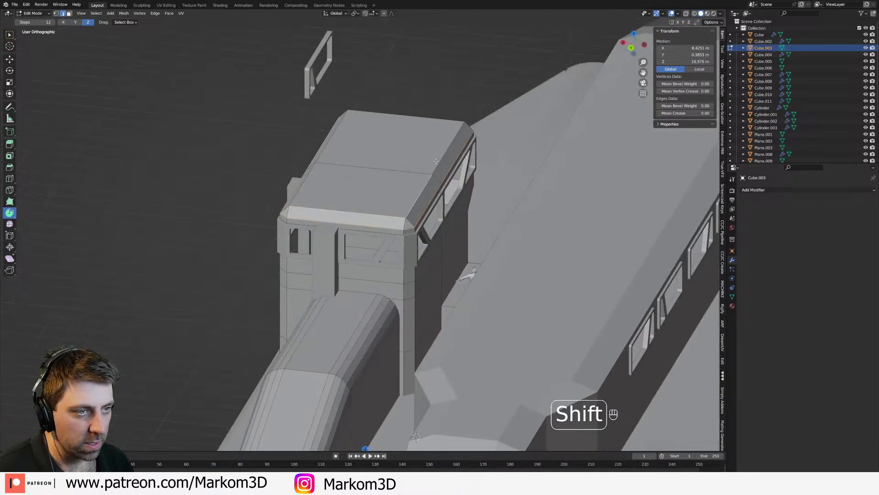
middle_click_drag(450, 151, 243, 116)
scroll(437, 293, "up", 3)
key("ctrl+b")
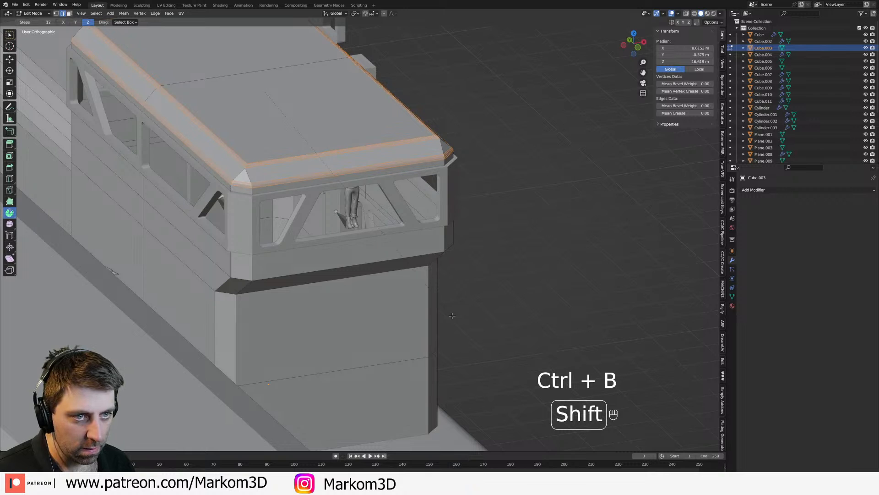
Step: Bevel the bridge tower's upper and lower roof edge loops together with its vertical corner edges by about 0.07 m
left_click(245, 189, "alt+shift")
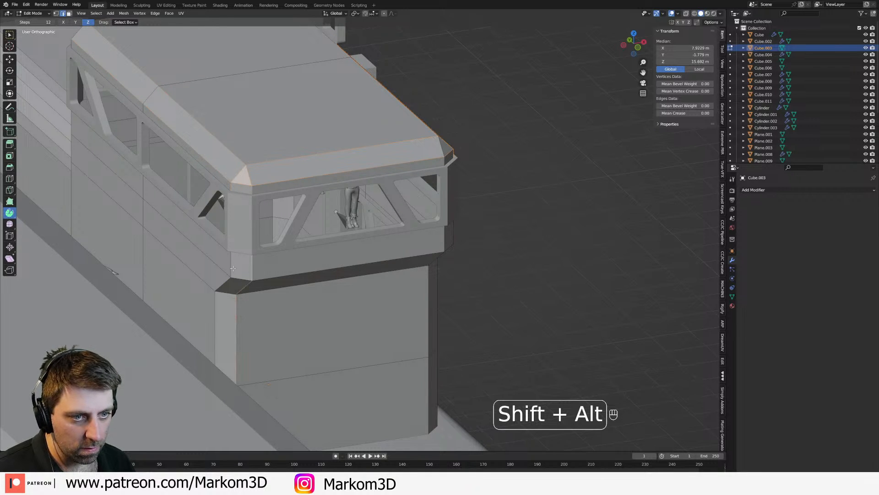
middle_click_drag(474, 235, 355, 238)
middle_click_drag(364, 208, 355, 235, "shift")
left_click(378, 203, "alt+shift")
key("ctrl+z")
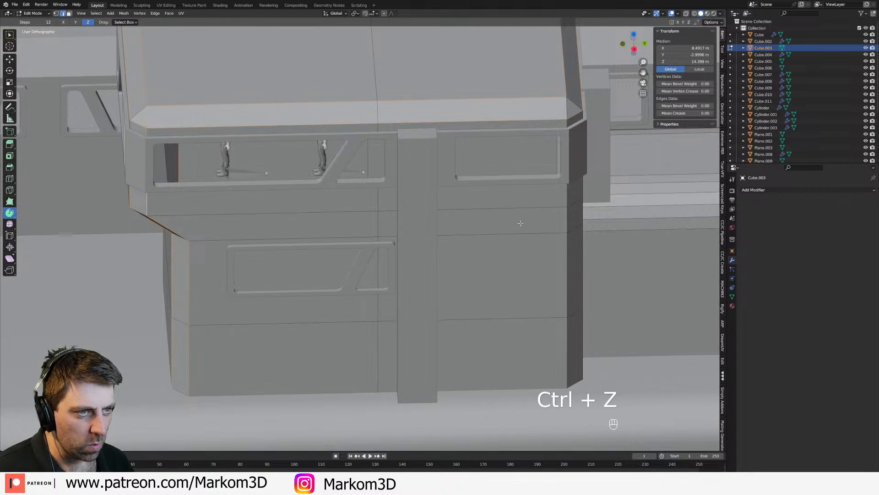
left_click(563, 196, "alt+shift")
middle_click_drag(579, 195, 520, 193)
key("ctrl+z")
left_click(520, 193, "alt+shift")
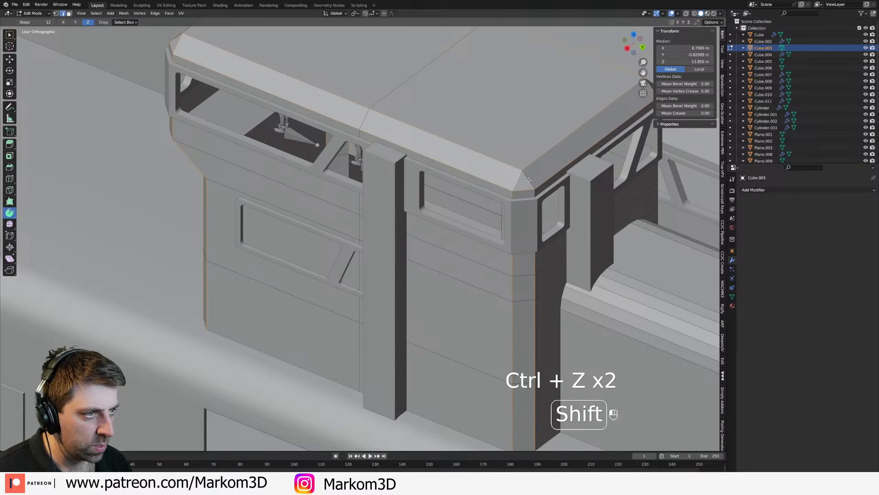
middle_click_drag(535, 193, 460, 265)
left_click(460, 264, "alt+shift")
left_click(482, 205, "alt+shift")
left_click(482, 184, "alt+shift")
middle_click_drag(555, 253, 441, 274)
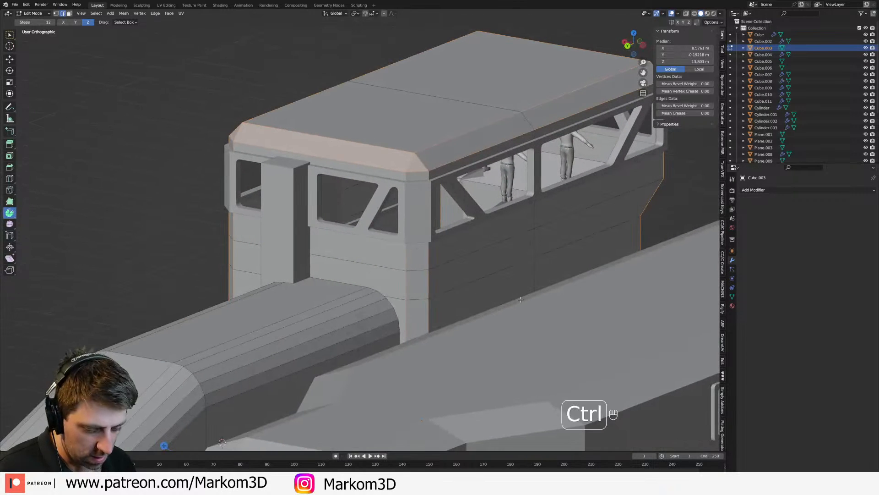
key("ctrl+b")
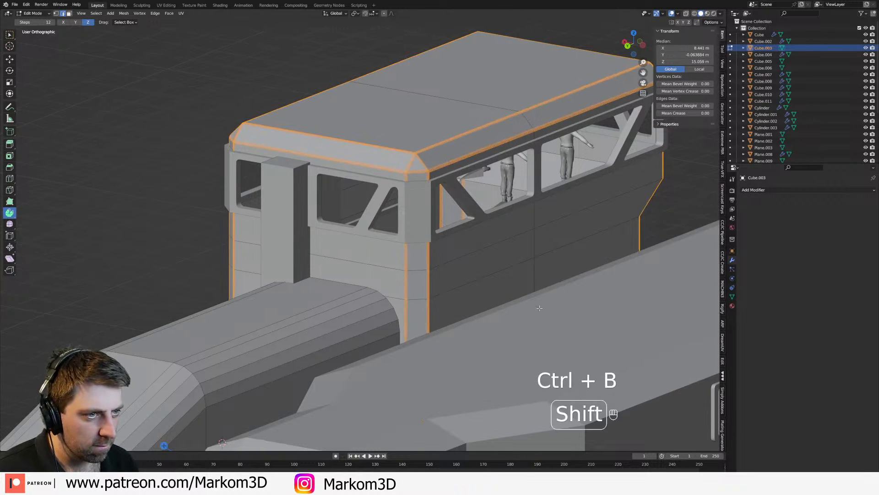
left_click(550, 316)
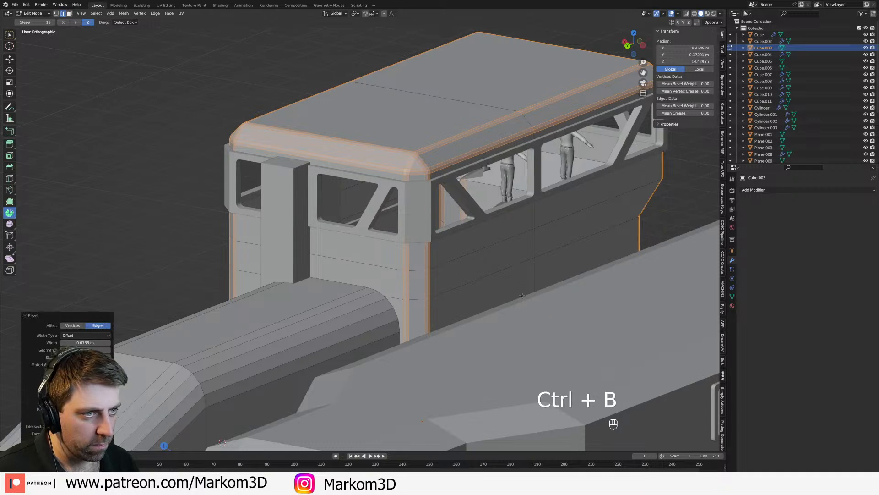
Step: Return to object mode, shade the bridge tower smooth and inspect its rounded edges
key("Tab")
right_click(462, 145)
left_click(464, 144)
left_click(176, 210)
middle_click_drag(177, 210, 404, 205)
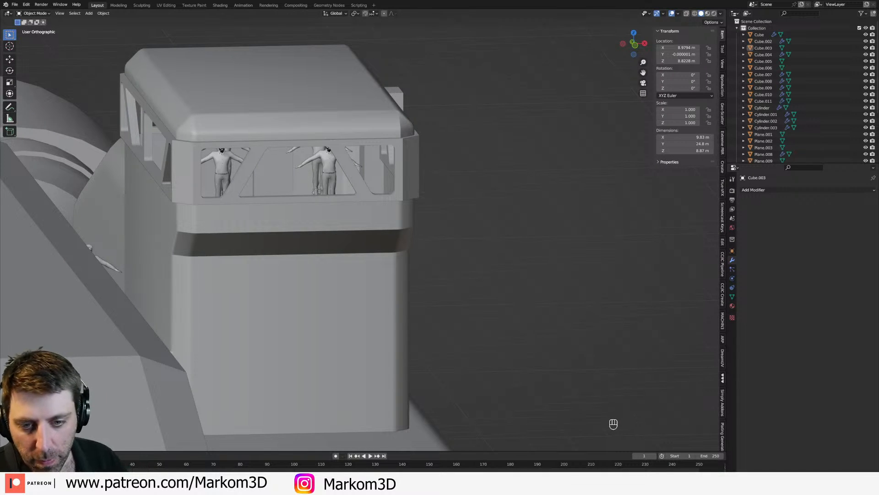
middle_click_drag(531, 176, 413, 201)
middle_click_drag(606, 190, 315, 216, "shift")
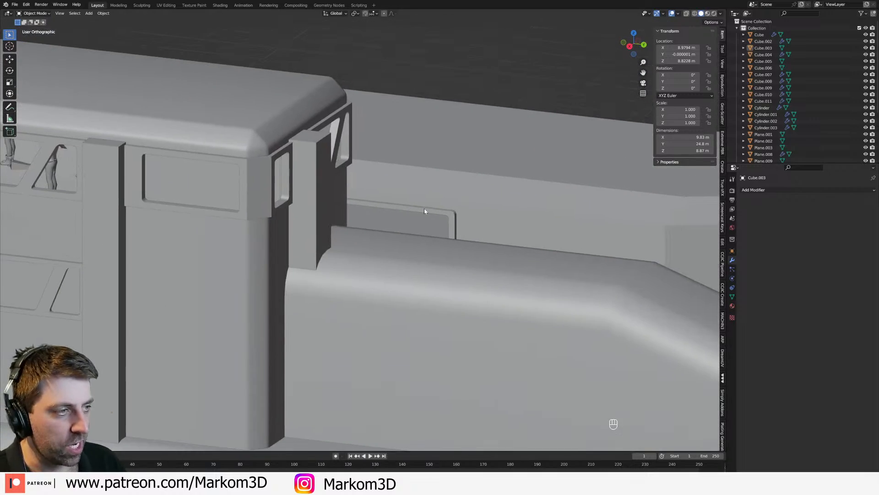
Step: Examine the rear and underside of the central superstructure in wireframe from an angle and from the side
left_click(573, 199)
key("shift+z")
middle_click_drag(525, 220, 444, 241, "shift")
scroll(444, 241, "down", 2)
key("shift+z")
mouse_move(495, 257)
middle_mouse_down()
mouse_move(463, 234)
mouse_move(526, 250)
middle_mouse_up()
mouse_move(527, 249)
middle_mouse_down("shift")
mouse_move(510, 222)
mouse_move(361, 185)
middle_mouse_up("shift")
key("z")
key("z")
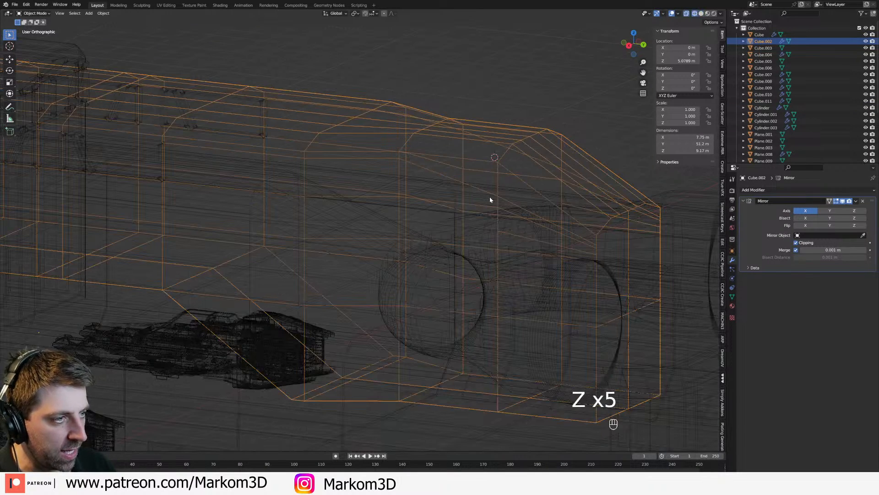
key("KP_3")
middle_click_drag(414, 255, 476, 254, "shift")
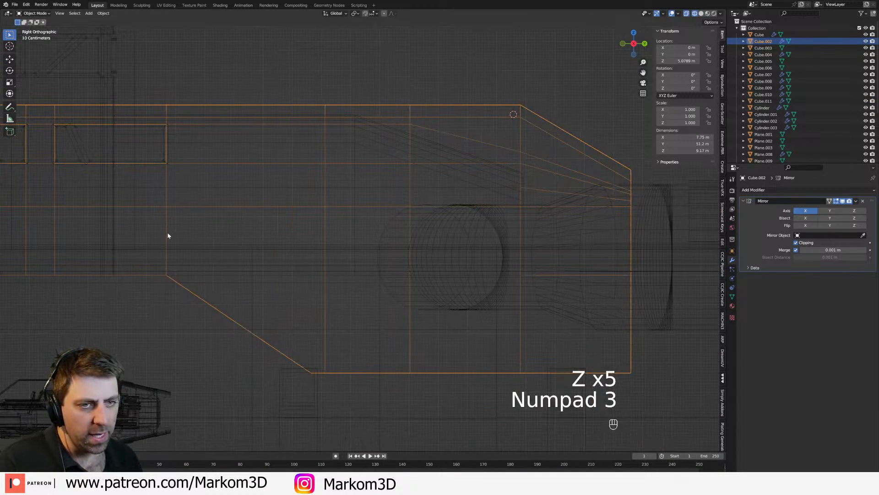
middle_click_drag(308, 320, 317, 183, "shift")
Step: Save the file and switch the viewport from rendered back to solid shading in perspective
key("z")
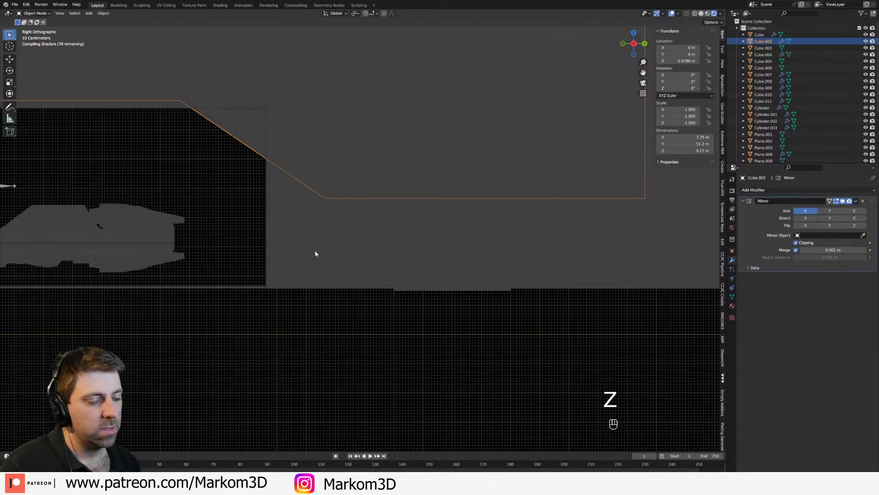
key("ctrl+s")
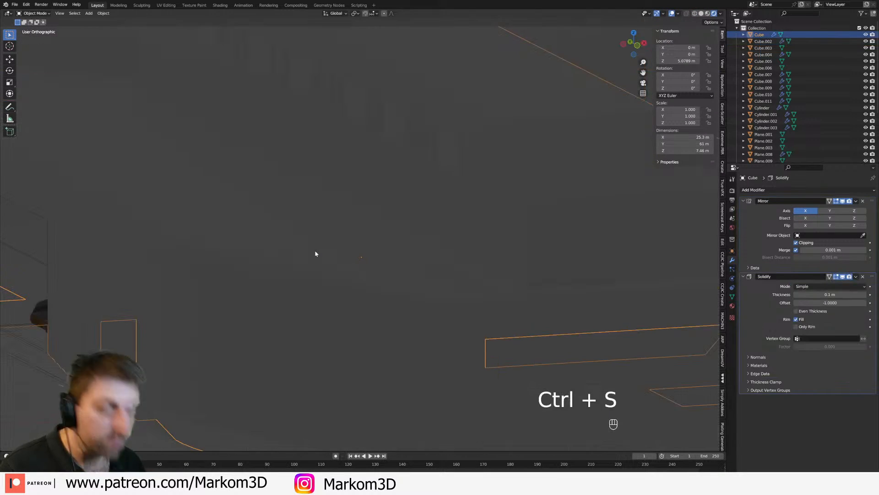
key("z")
left_click(280, 253)
mouse_move(345, 261)
middle_mouse_down("shift")
mouse_move(540, 308)
mouse_move(515, 320)
mouse_move(383, 169)
mouse_move(373, 186)
mouse_move(365, 275)
mouse_move(373, 380)
middle_mouse_up("shift")
key("z")
left_click(583, 309)
key("KP_5")
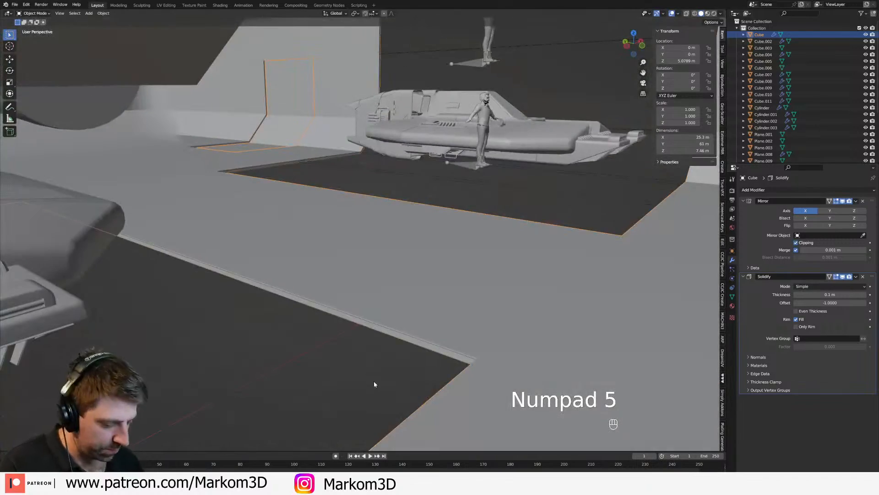
Step: Inspect the hangar and rear hull from the side in both wireframe and solid shading
key("KP_3")
scroll(374, 381, "down", 7)
middle_click_drag(501, 298, 449, 295, "shift")
key("z")
left_click(399, 295)
mouse_move(558, 287)
middle_mouse_down()
mouse_move(549, 295)
mouse_move(463, 257)
mouse_move(484, 256)
mouse_move(452, 252)
mouse_move(465, 273)
mouse_move(386, 282)
mouse_move(383, 267)
mouse_move(376, 279)
middle_mouse_up()
key("z")
left_click(493, 270)
scroll(468, 271, "up", 3)
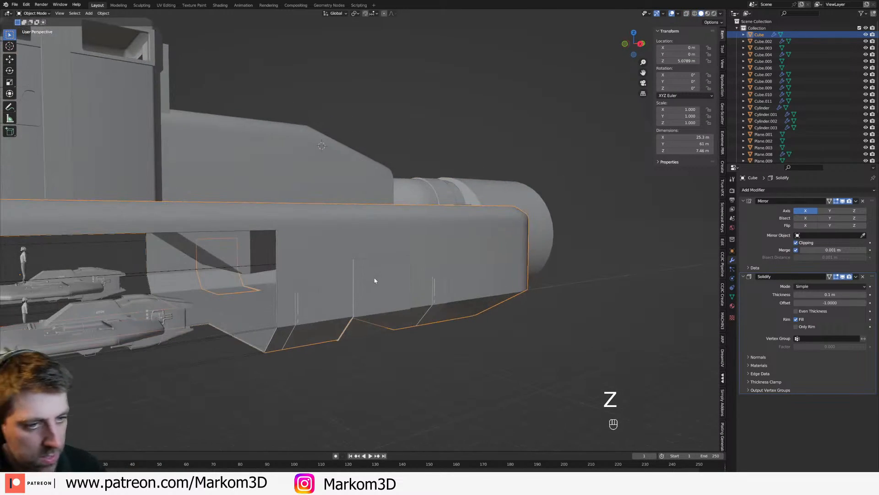
Step: Raise the bottom vertices of the central superstructure's deep rear section about 1.4 m along Z in the right orthographic wireframe view
key("KP_3")
key("z")
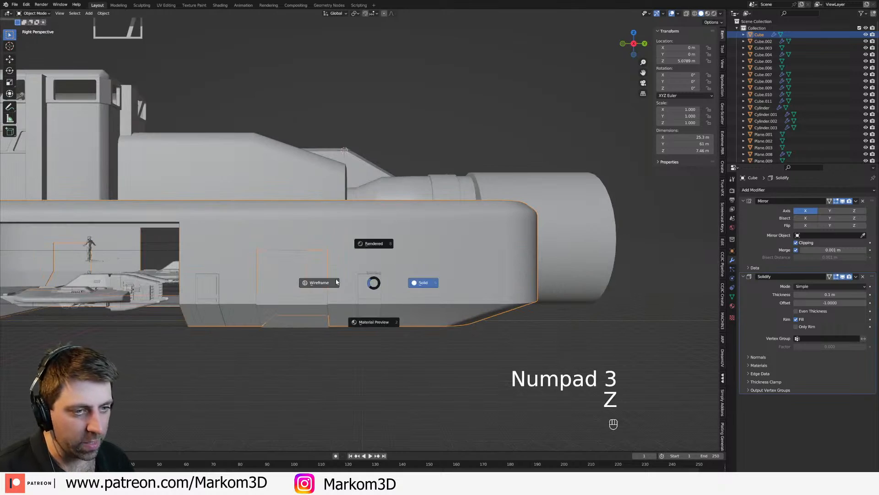
left_click(166, 243)
left_click(242, 258)
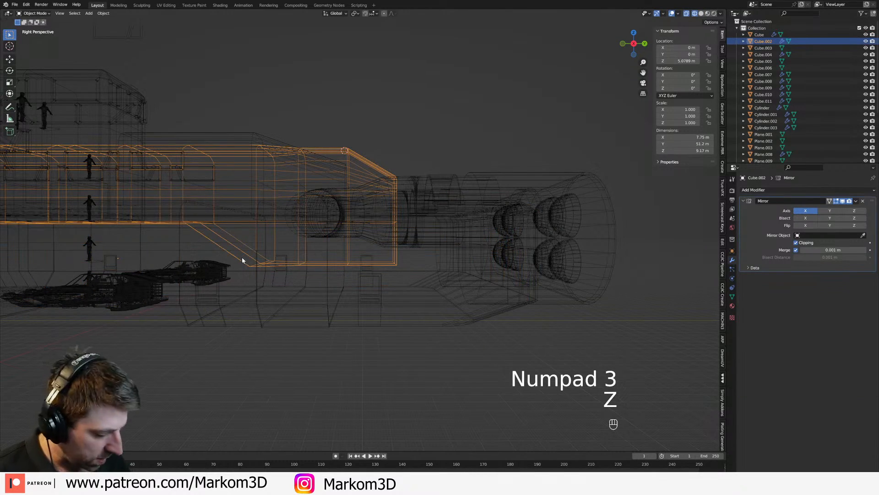
key("KP_1")
key("KP_5")
key("KP_1")
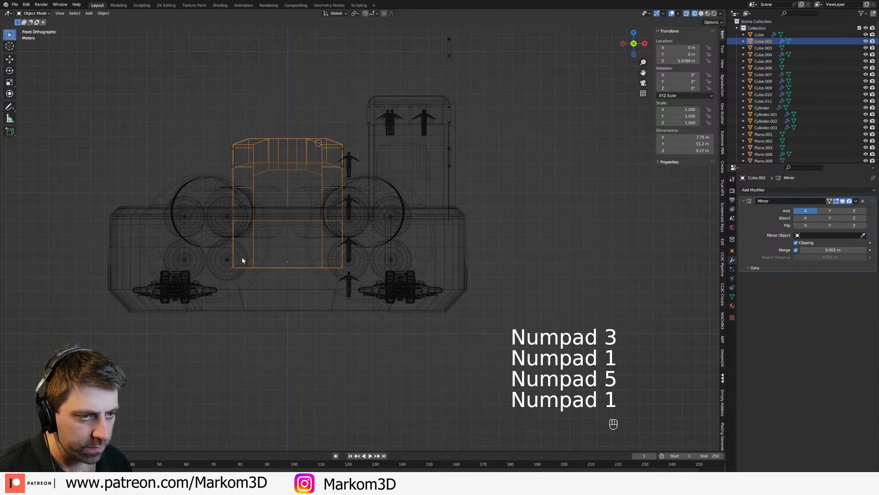
key("KP_3")
key("Tab")
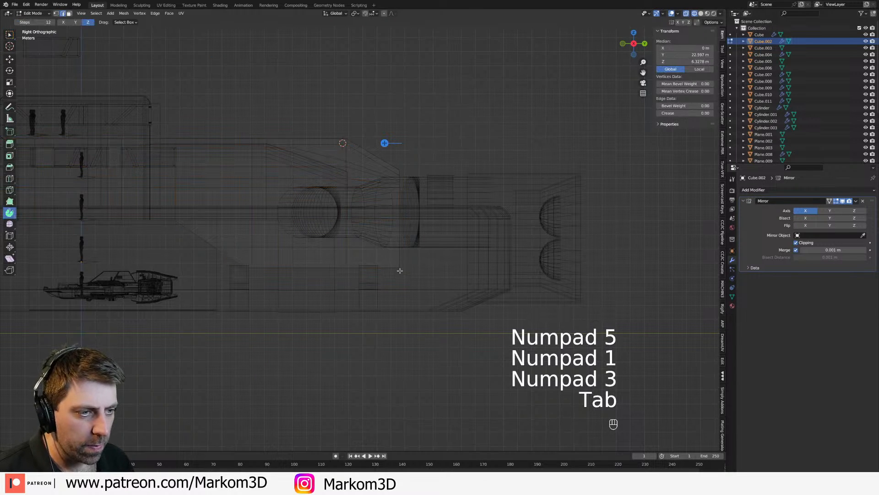
key("1")
key("c")
left_click_drag(196, 265, 366, 294)
right_click(367, 294)
key("g")
middle_click(368, 288)
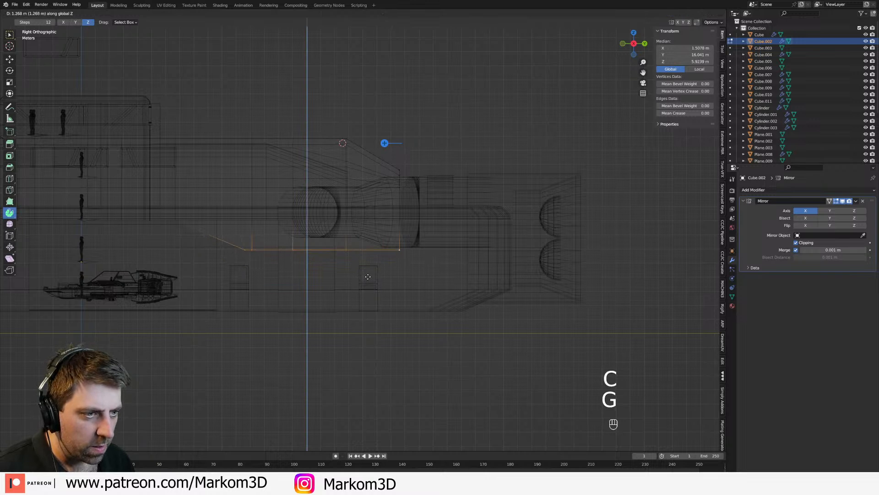
left_click(368, 275)
Step: Restore solid shading, return to object mode and review the ship from several angles
key("z")
left_click(383, 278)
scroll(381, 285, "down", 1)
mouse_move(377, 284)
middle_mouse_down("shift")
mouse_move(423, 251)
mouse_move(375, 253)
mouse_move(371, 266)
mouse_move(320, 264)
middle_mouse_up("shift")
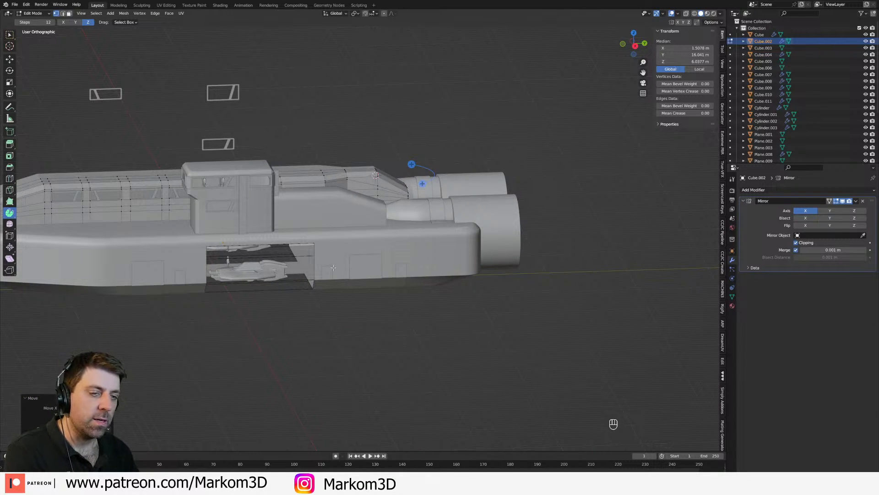
key("Tab")
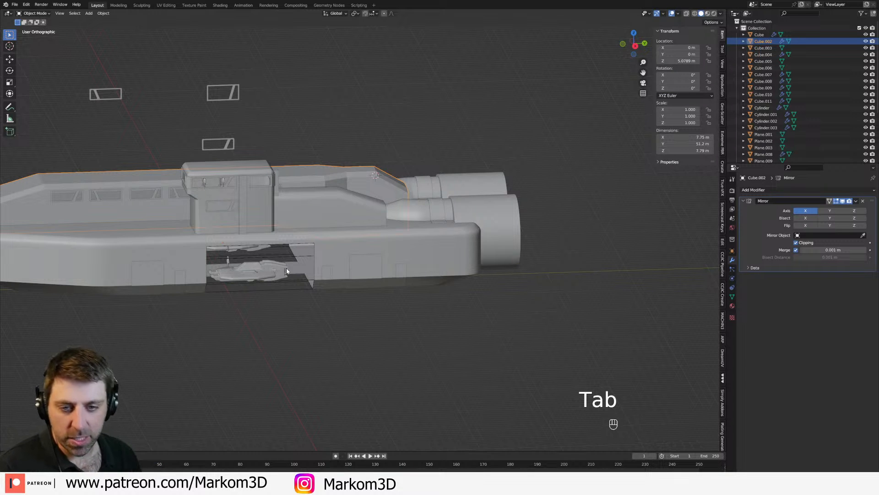
middle_click_drag(282, 266, 311, 313, "shift")
scroll(311, 313, "up", 2)
middle_click_drag(392, 260, 415, 256)
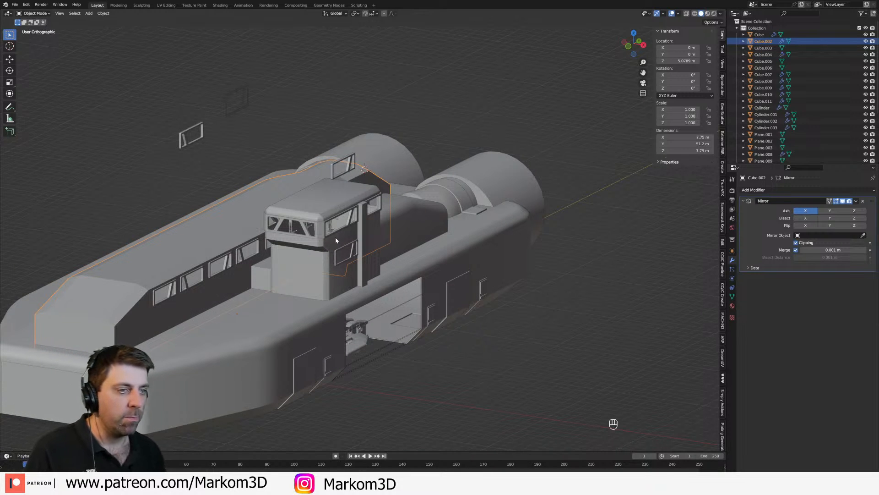
Step: Add a loop cut near the front of the large engine casing and bevel the casing's front rim
left_click(495, 180)
middle_click_drag(527, 211, 432, 221)
key("Tab")
scroll(435, 261, "up", 3)
key("ctrl+r")
left_click(445, 216)
left_click(418, 218)
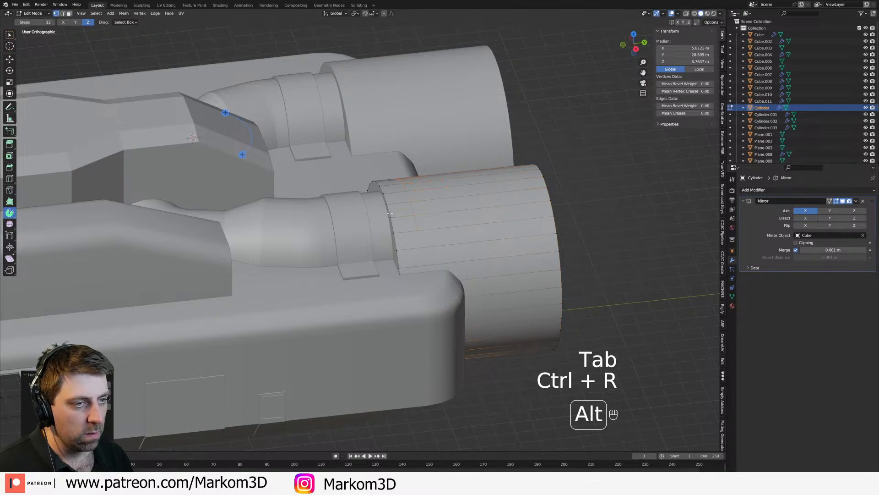
key("ctrl+b")
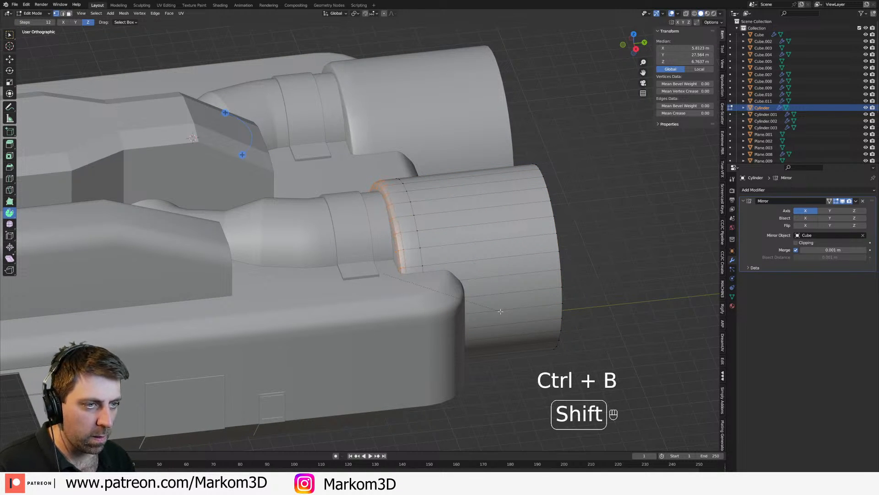
Step: Add a second loop cut behind the first on the engine casing and bevel both loops narrowly
key("ctrl+r")
left_click(459, 249)
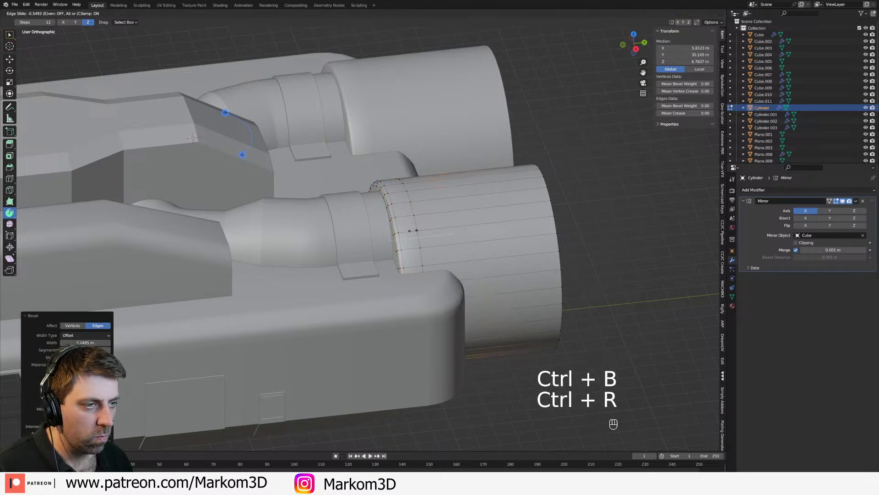
left_click(419, 228)
left_click(415, 224, "alt")
key("2")
left_click(534, 305, "alt+shift")
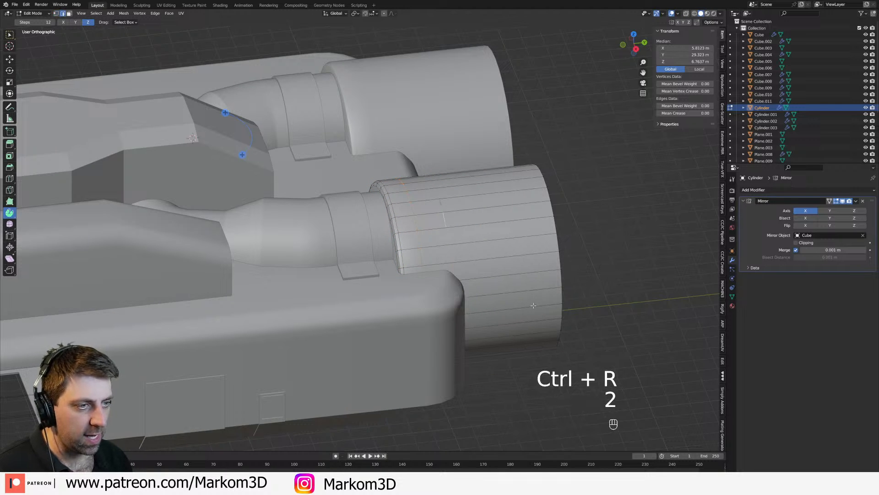
key("ctrl+b")
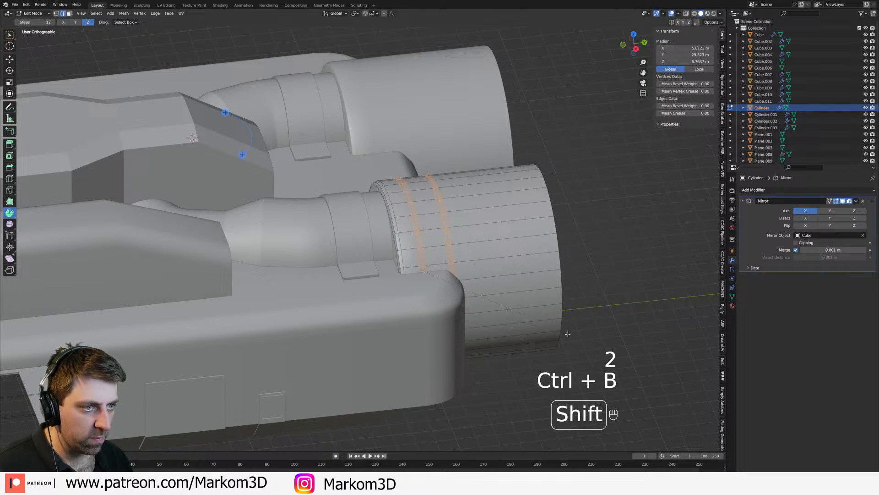
left_click(565, 334)
Step: Shrink the ring of faces between the two beveled loops inward, scale it slightly, and return to object mode
key("3")
left_click(570, 307, "alt")
key("alt+s")
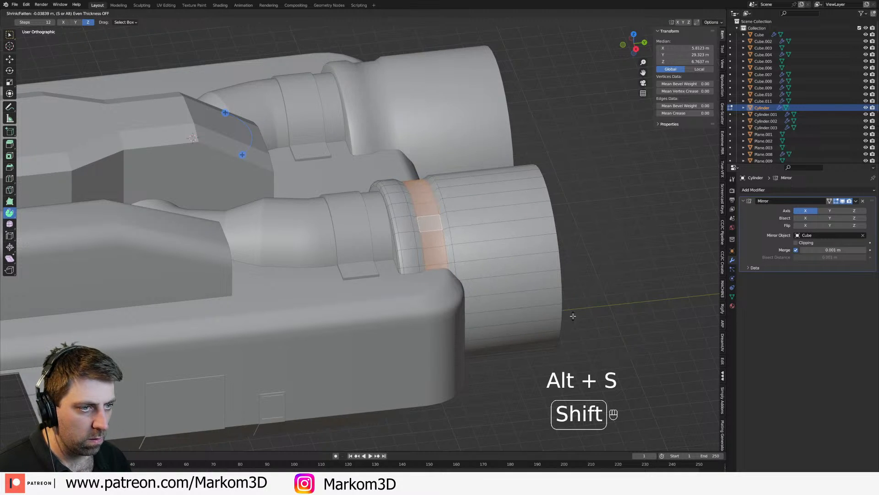
left_click(578, 316)
key("s")
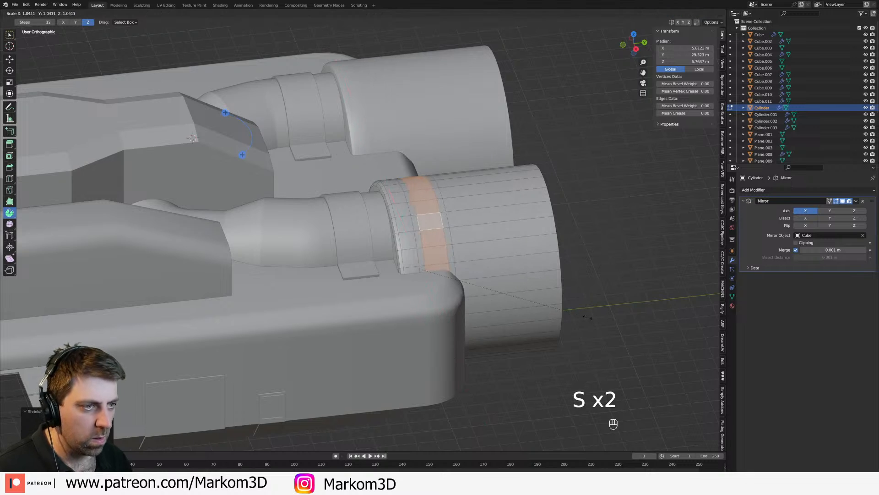
left_click(597, 320)
scroll(597, 323, "down", 3)
key("Tab")
Step: Deselect the engine and inspect the engine casings from around the ship
left_click(597, 322)
middle_click_drag(597, 322, 520, 336)
middle_click_drag(520, 336, 397, 259, "shift")
middle_click_drag(282, 234, 414, 268)
scroll(381, 233, "up", 1)
Step: Bevel the two long edge loops bordering the central superstructure's chamfered roof side
left_click(443, 216)
left_click(300, 197)
middle_click_drag(316, 213, 560, 196, "shift")
key("Tab")
middle_click_drag(204, 253, 251, 240)
key("2")
left_click(329, 276, "alt")
left_click(343, 275, "alt+shift")
middle_click_drag(485, 207, 359, 201)
scroll(513, 264, "up", 2)
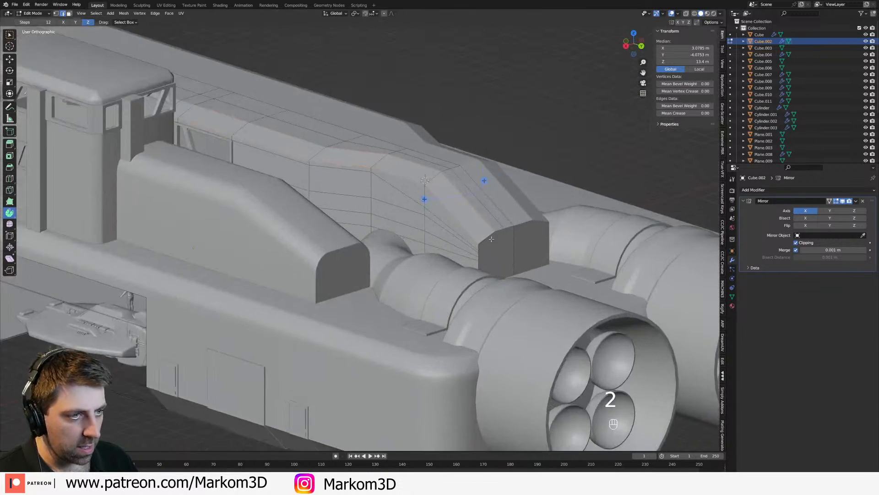
middle_click_drag(523, 252, 506, 277, "shift")
scroll(518, 281, "up", 2)
key("ctrl+b")
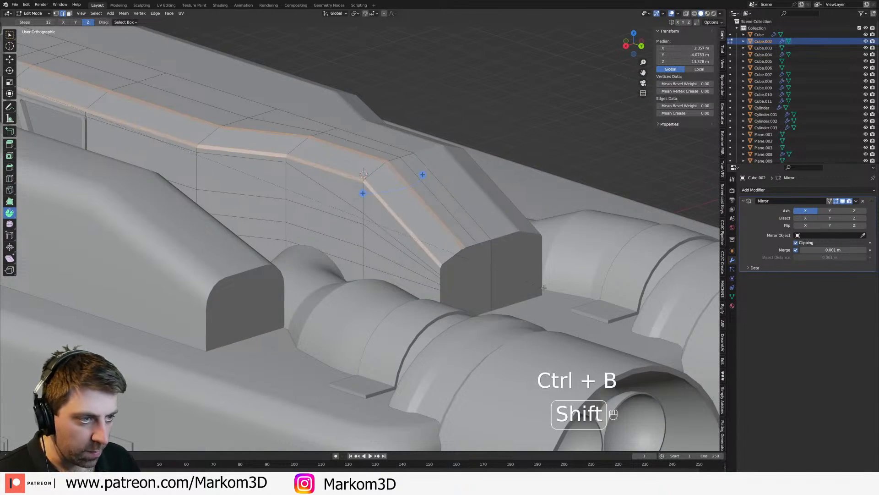
left_click(554, 294)
Step: Return to object mode, shade the central superstructure smooth and deselect it
scroll(462, 273, "down", 6)
key("Tab")
right_click(463, 271)
left_click(462, 273)
scroll(458, 275, "down", 4)
middle_click_drag(348, 275, 453, 301)
left_click(530, 381)
Step: Bevel the outline edges of the central superstructure's flat front end
middle_click_drag(488, 366, 373, 301)
scroll(358, 270, "up", 2)
left_click(337, 242)
middle_click_drag(337, 242, 482, 257)
key("Tab")
scroll(439, 270, "up", 2)
key("2")
left_click(496, 236, "alt")
key("ctrl+b")
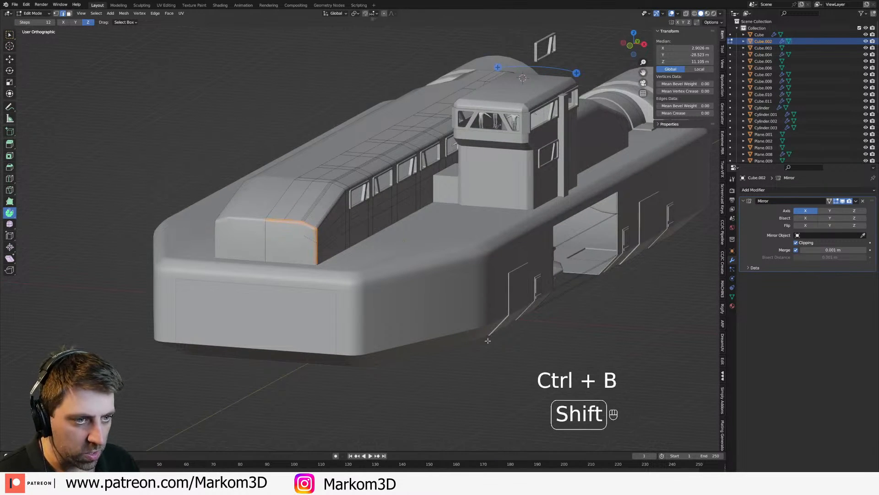
left_click(472, 341)
Step: Check the front-end bevel in wireframe and solid shading, then leave edit mode
key("z")
left_click(493, 342)
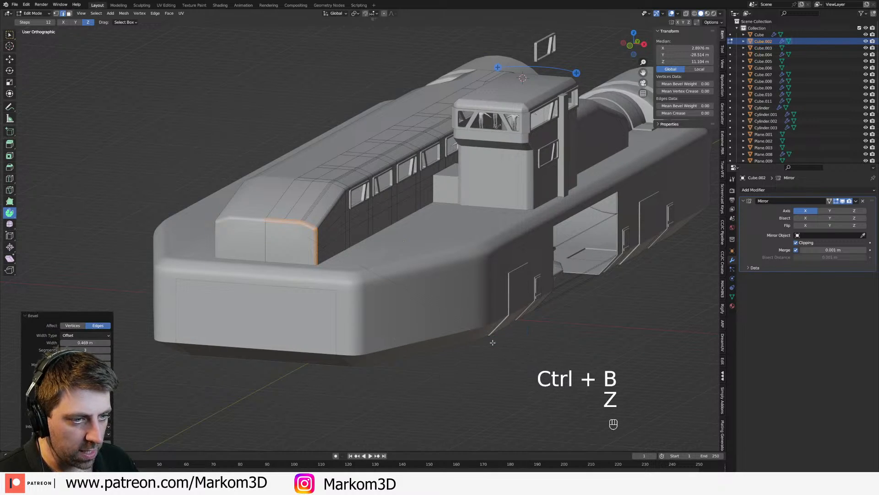
key("z")
left_click(438, 342)
key("a")
key("z")
left_click(495, 342)
mouse_move(519, 344)
middle_mouse_down()
mouse_move(454, 336)
mouse_move(476, 339)
middle_mouse_up()
key("Tab")
Step: Bevel the outline edges of the central superstructure's flat rear end, leave edit mode and inspect the result
middle_click_drag(550, 299, 437, 286, "shift")
scroll(438, 285, "up", 3)
key("Tab")
left_click(451, 258, "alt")
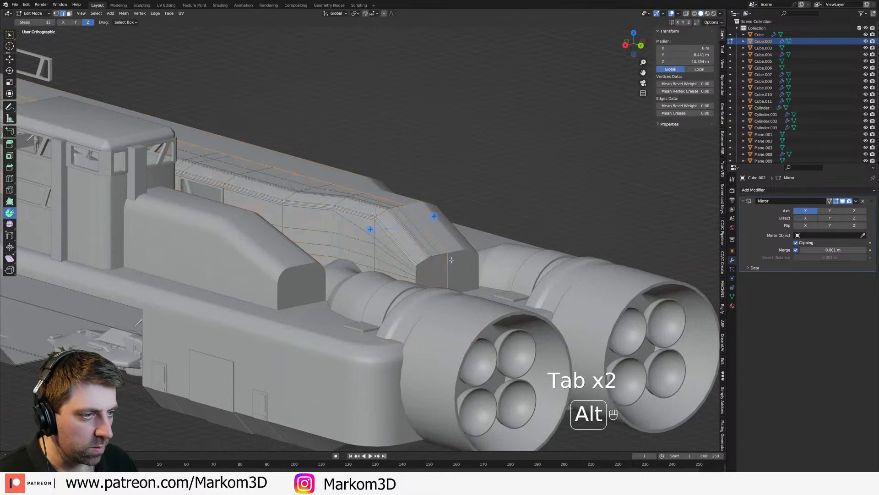
scroll(442, 258, "up", 4)
key("ctrl+b")
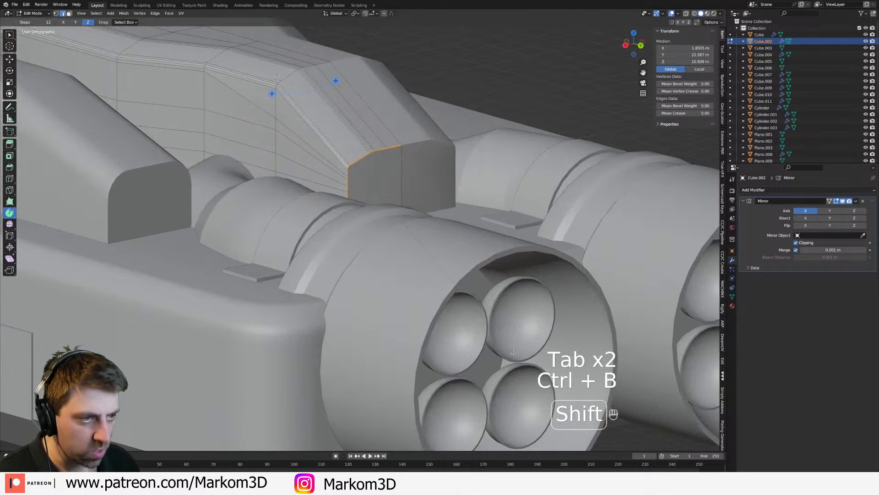
left_click(543, 364)
scroll(426, 307, "down", 3)
key("Tab")
middle_click_drag(341, 288, 378, 291)
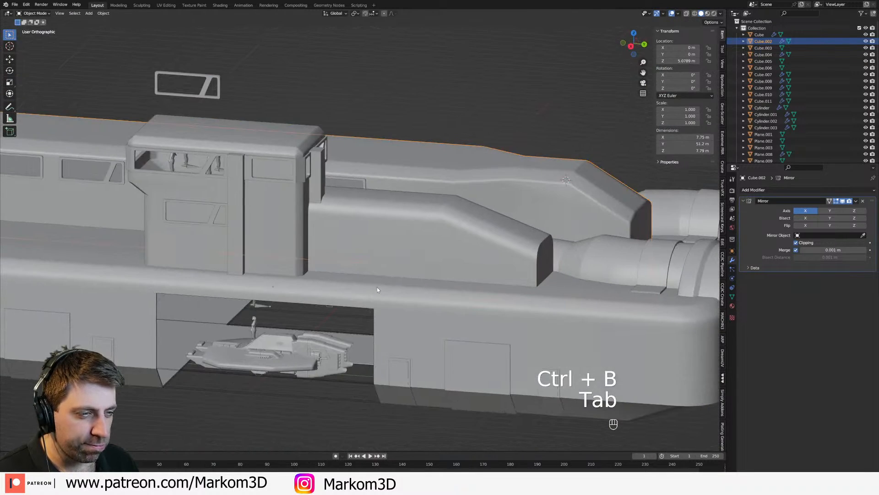
Step: Bevel the outline edges of the flat rear end of the block behind the bridge tower, and return to object mode
middle_click_drag(554, 275, 508, 280)
key("Tab")
left_click(325, 304, "alt")
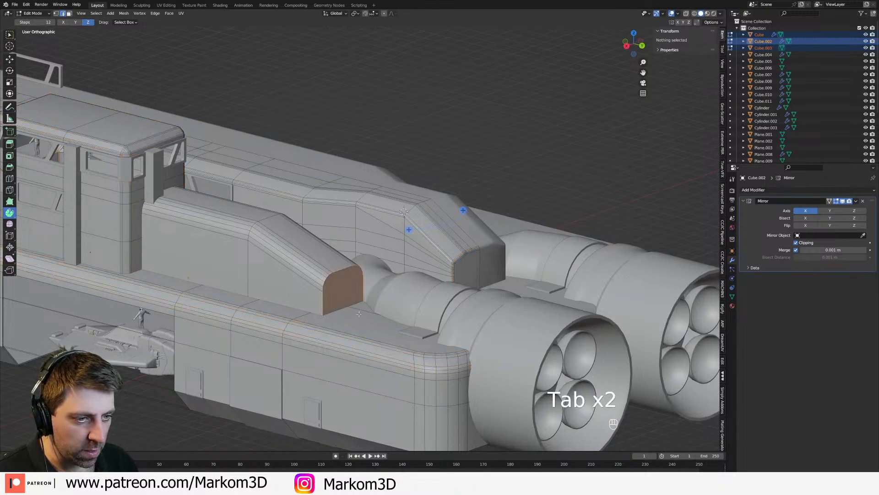
key("ctrl+b")
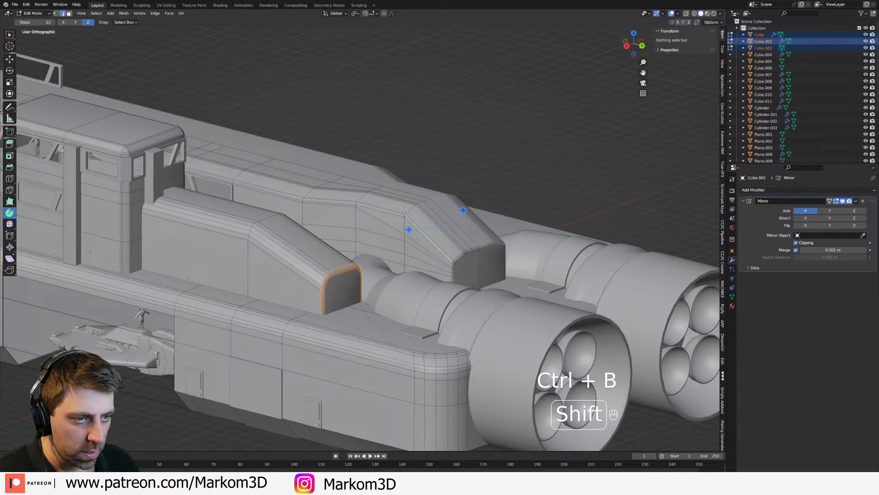
left_click(405, 360)
key("z")
key("Tab")
scroll(376, 371, "down", 2)
middle_click_drag(306, 374, 394, 389)
scroll(436, 423, "down", 2)
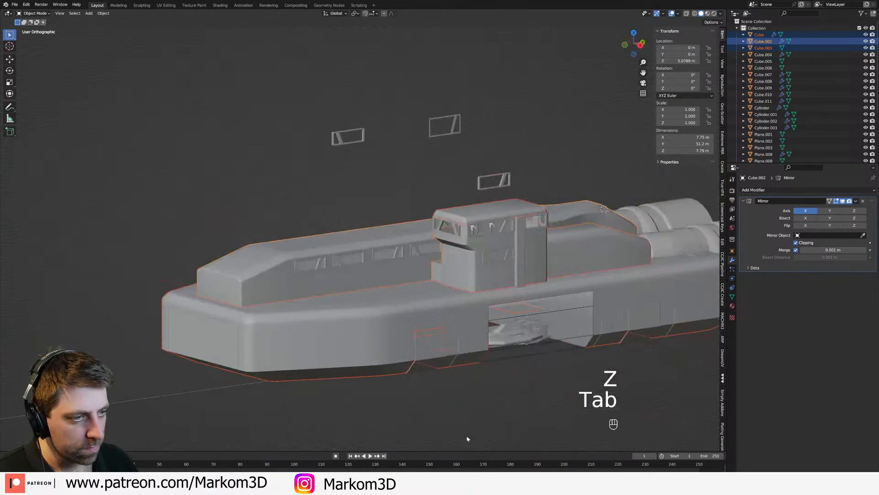
Step: Bevel the two horizontal edge loops bordering the slanted overhang below the bridge tower's windows, and return to object mode
left_click(551, 400)
middle_click_drag(506, 283, 422, 282, "shift")
scroll(422, 283, "up", 1)
mouse_move(372, 244)
middle_mouse_down()
mouse_move(389, 226)
mouse_move(379, 230)
middle_mouse_up()
key("Tab")
scroll(389, 207, "up", 2)
key("2")
left_click(433, 100, "alt")
left_click(436, 117, "alt+shift")
key("ctrl+b")
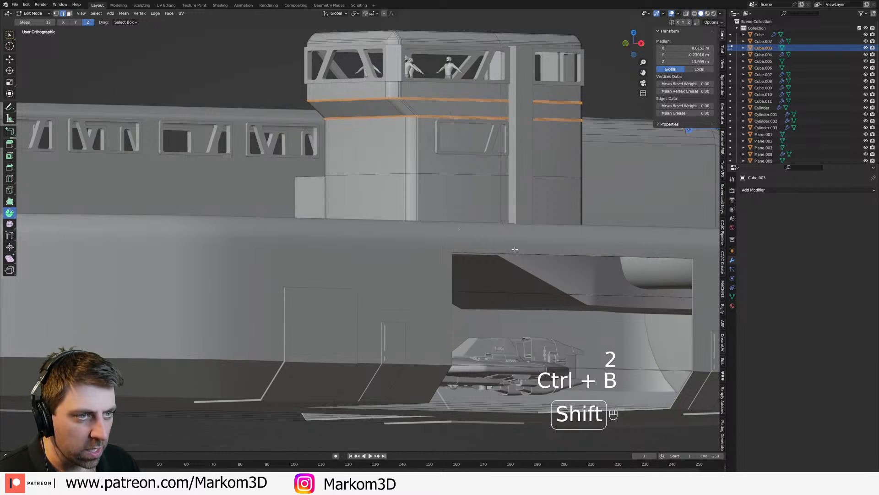
left_click(517, 254)
key("Tab")
Step: Save the spaceship file after viewing the beveled bridge tower within the whole ship
scroll(549, 302, "down", 6)
middle_click_drag(583, 355, 433, 253)
scroll(436, 275, "up", 2)
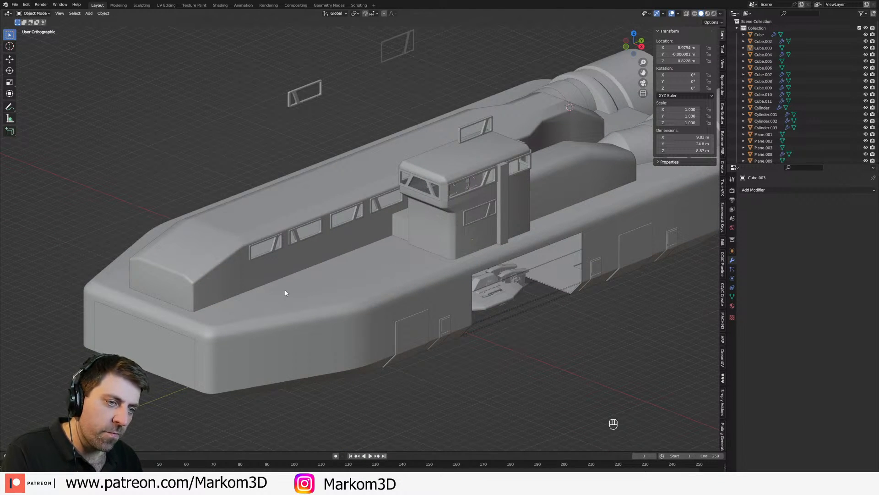
key("ctrl+s")
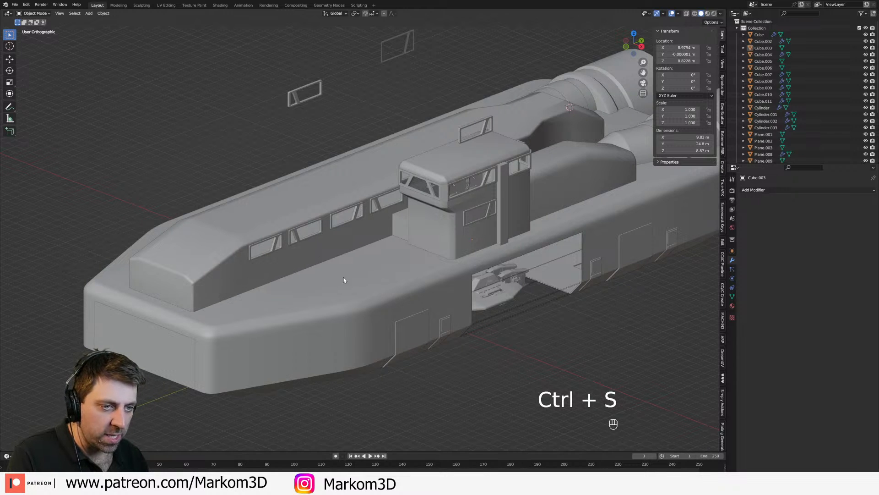
Step: Examine the whole ship from both sides, the rear and above, checking its rounded edges and plain surfaces
middle_click_drag(488, 250, 533, 277)
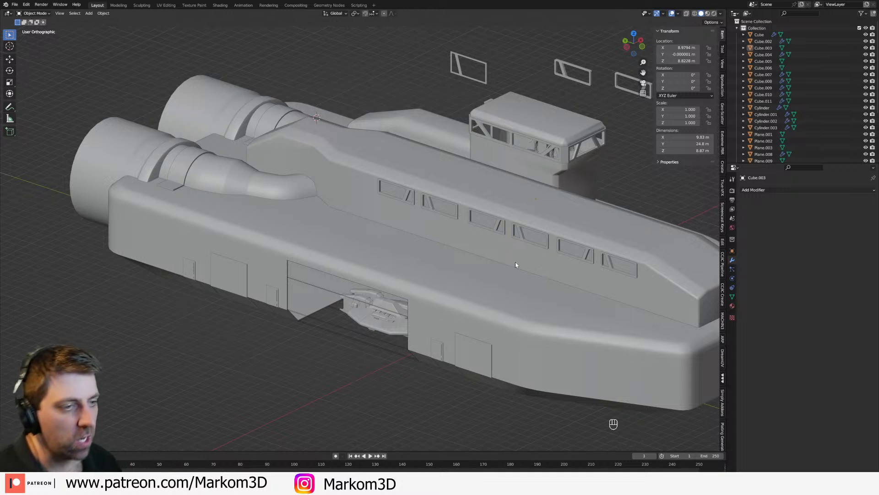
middle_click_drag(514, 261, 446, 254)
middle_click_drag(334, 213, 348, 187)
middle_click_drag(362, 243, 316, 238)
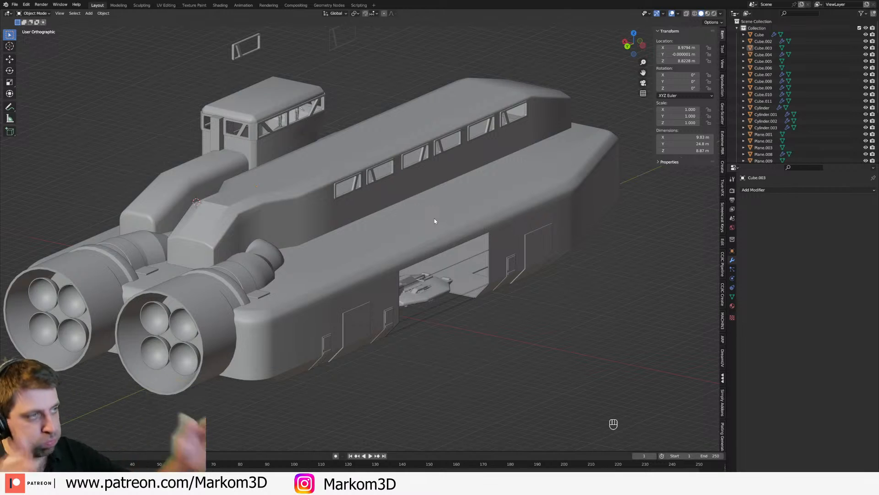
middle_click_drag(433, 217, 393, 230)
scroll(393, 231, "up", 2)
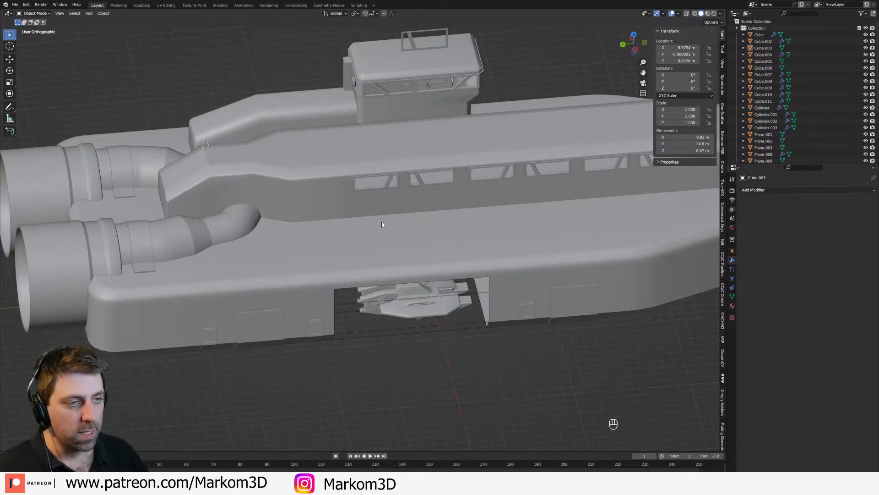
scroll(491, 249, "down", 3)
scroll(510, 226, "up", 3)
middle_click_drag(511, 226, 326, 227)
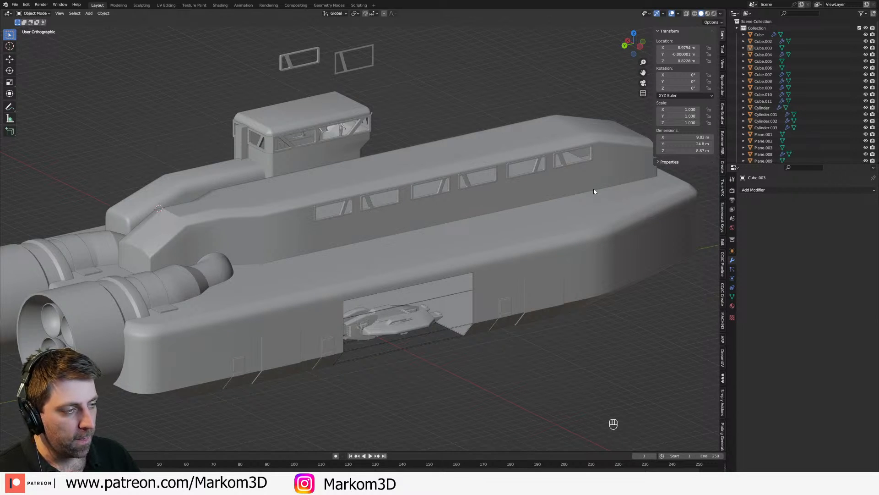
scroll(468, 254, "down", 3)
Step: Snap the 3D cursor to the world origin and add a cylinder there
key("KP_3")
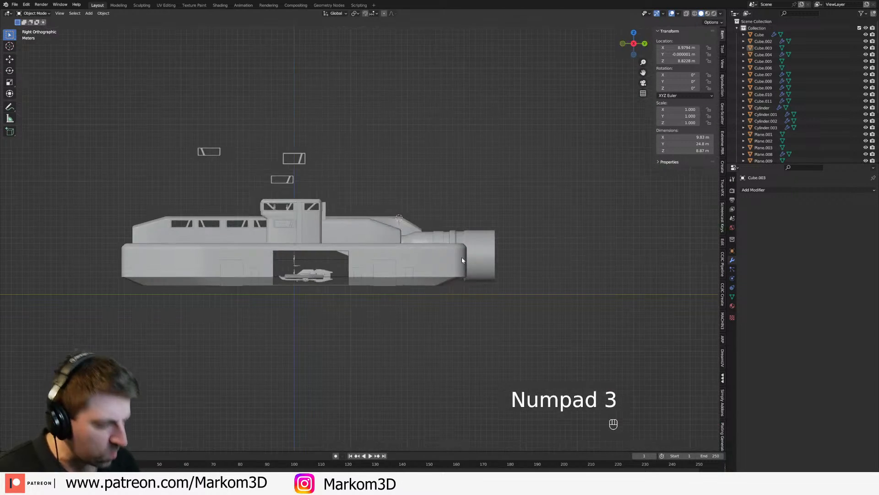
key("KP_1")
key("shift+s")
left_click(439, 275)
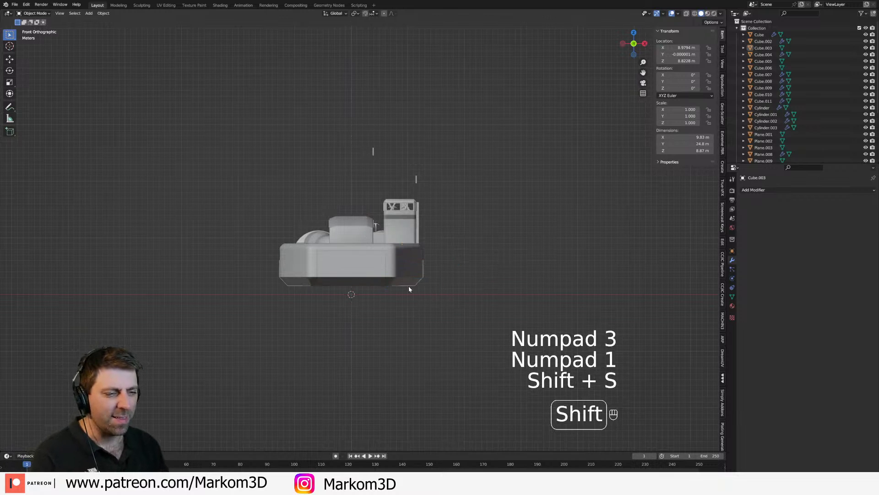
key("shift+a")
mouse_move(409, 289)
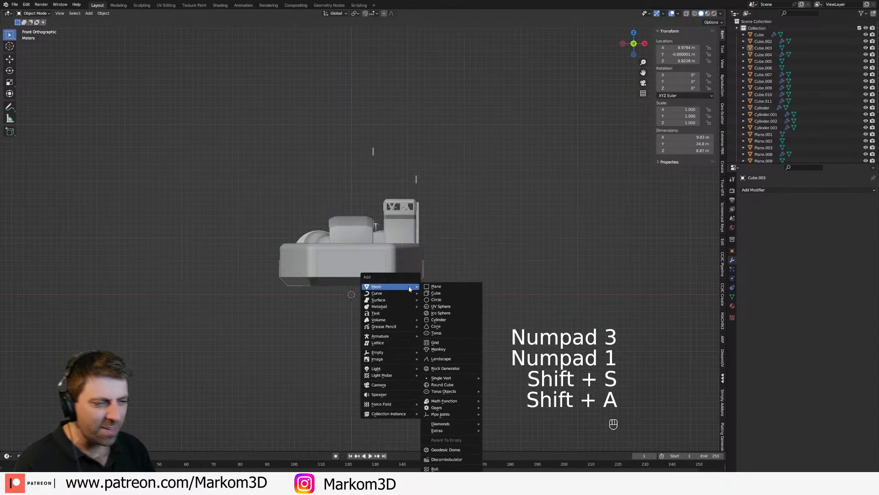
left_click(439, 319)
scroll(414, 355, "up", 4)
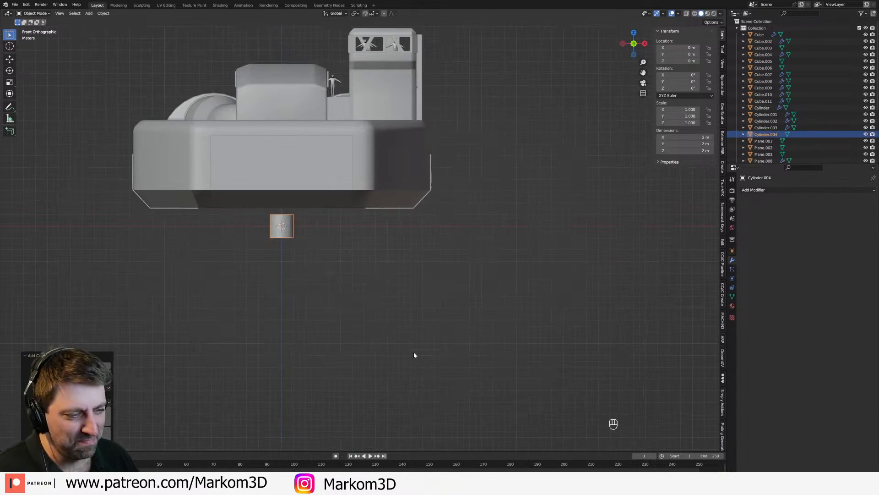
Step: Rotate the cylinder's mesh 90° about X and scale it by 2 along Y, finishing in object mode
key("Tab")
type("rx90")
key("Return")
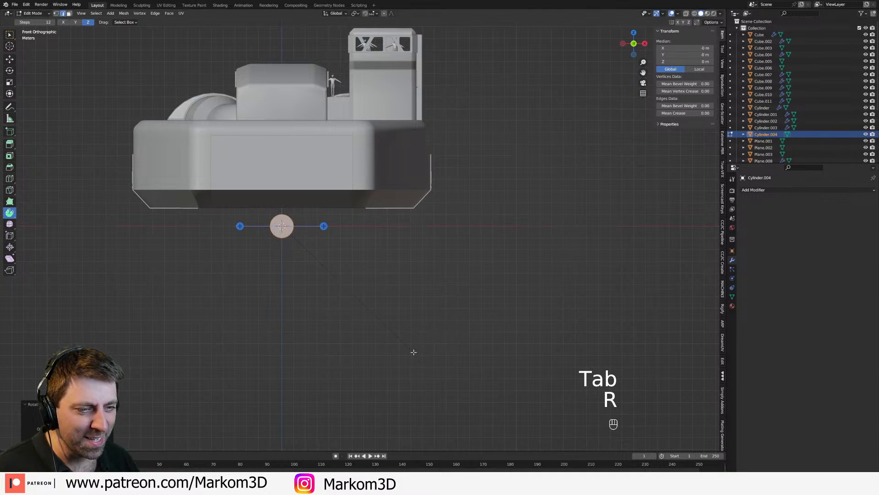
scroll(412, 349, "up", 2)
middle_click_drag(397, 352, 409, 293)
key("s")
key("x")
right_click(409, 293)
type("sy2")
key("Return")
key("Tab")
Step: Move the cylinder clear of the ship to Y 70 m behind the engines, and frame it in the view
scroll(411, 297, "down", 4)
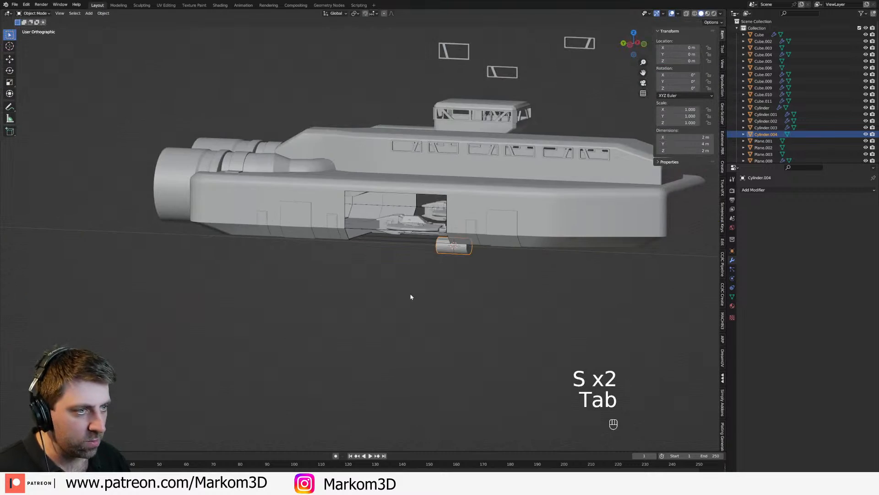
key("KP_7")
scroll(410, 295, "down", 4)
key("g")
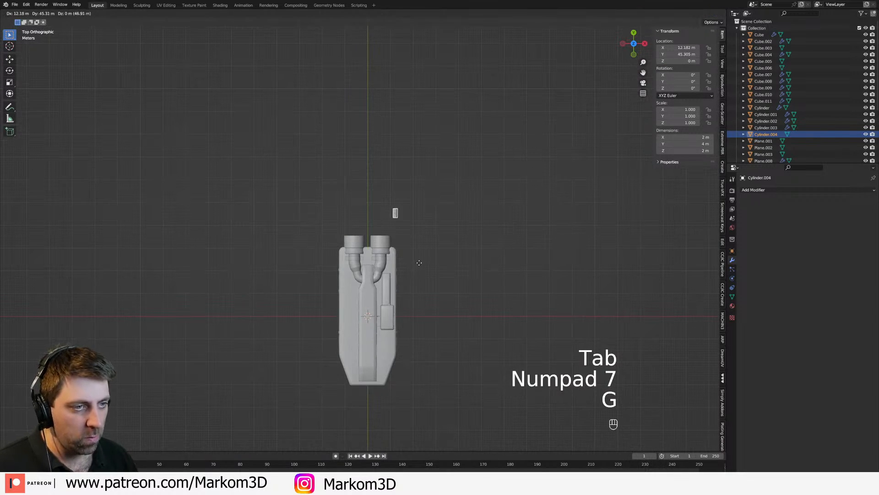
key("ctrl")
left_click(389, 210, "ctrl")
key("KP_Decimal")
middle_click_drag(389, 211, 434, 257)
scroll(433, 257, "down", 3)
Step: Add a centred loop cut around the cylinder and bevel it 1.34 m into a wide middle section
key("Tab")
key("ctrl+r")
left_click(400, 260)
right_click(435, 290)
key("ctrl+b")
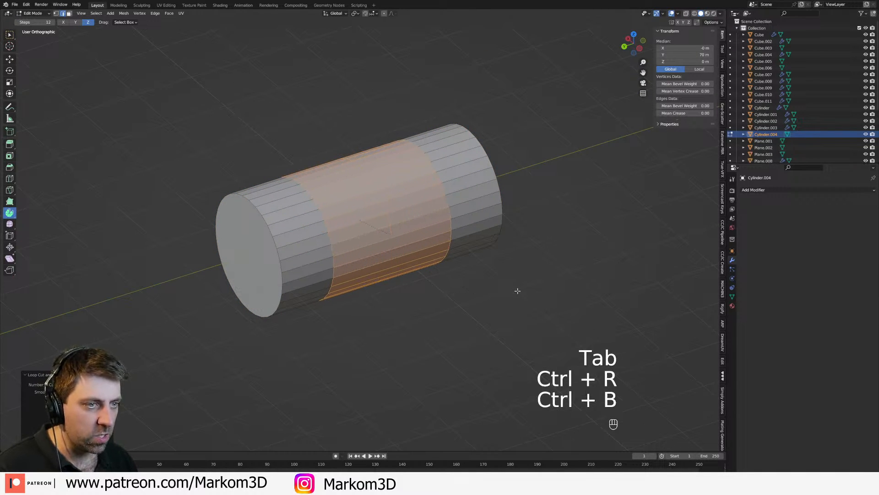
left_click(535, 295)
Step: Bevel the two edge loops bounding the cylinder's middle section into narrow bands
key("2")
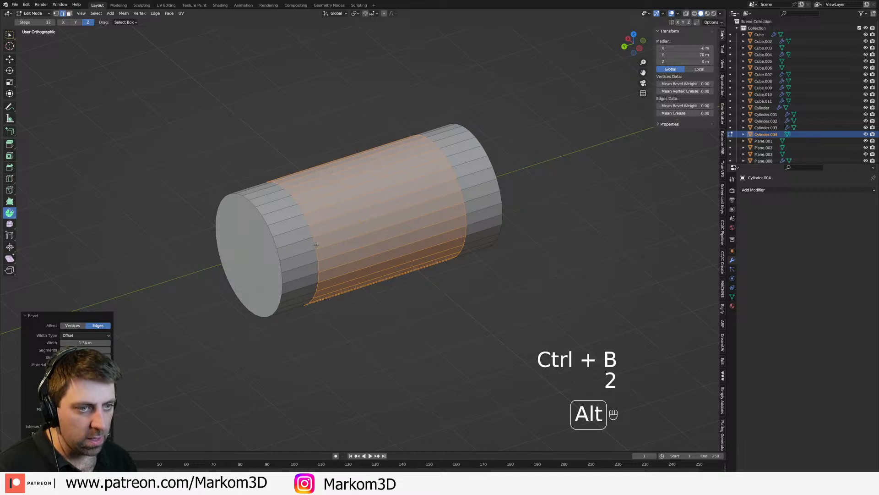
left_click(315, 243, "alt")
left_click(468, 200, "alt+shift")
key("ctrl+b")
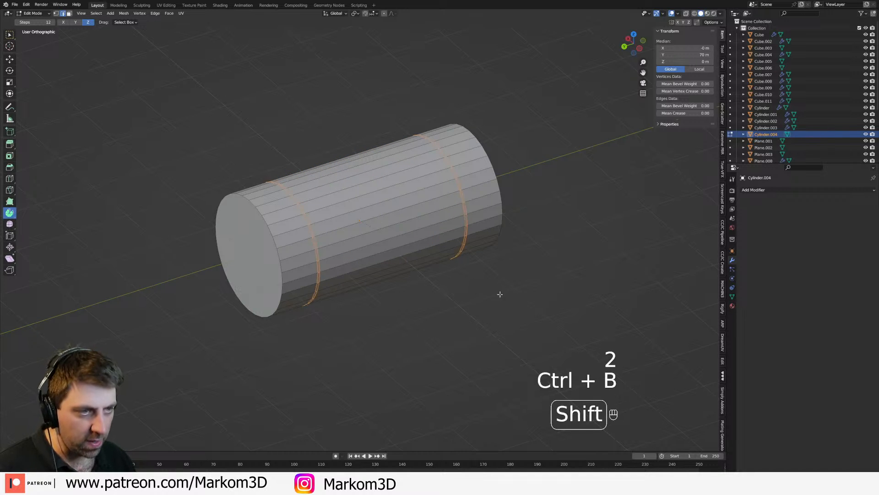
left_click(595, 304)
Step: Extrude the upper side faces of both narrow bands inward to form two recessed slots in the cylinder
middle_click_drag(595, 304, 463, 277)
key("3")
key("KP_3")
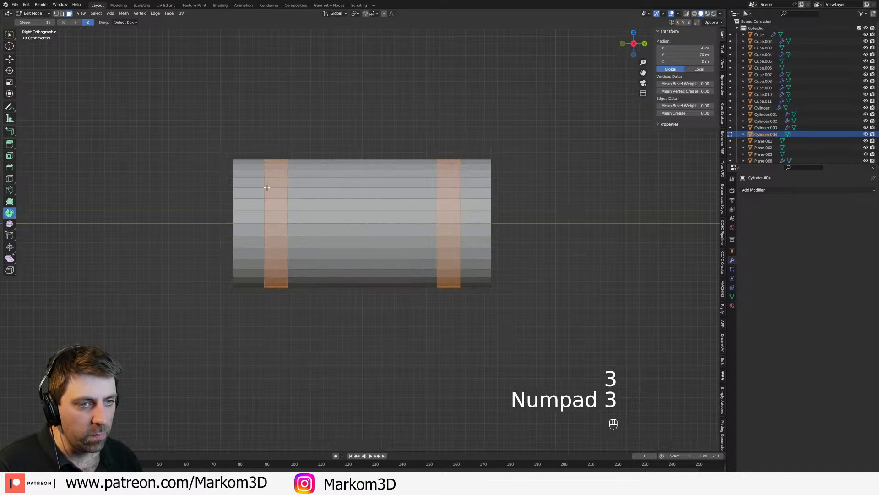
left_click(276, 172)
key("c")
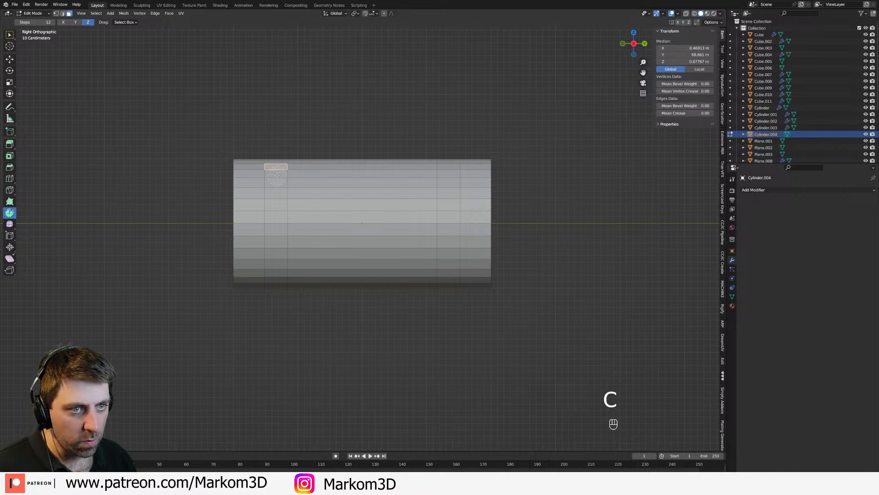
left_click_drag(450, 172, 450, 206)
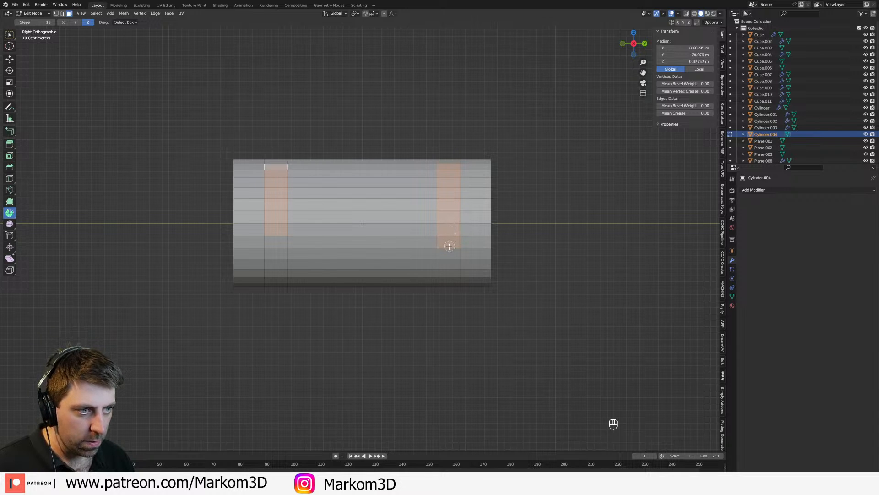
middle_click_drag(450, 246, 379, 256)
key("e")
left_click(437, 263)
key("Tab")
key("Tab")
Step: Duplicate the cylinder's end cap face, scale the copy down and rotate it 90° about Z
key("3")
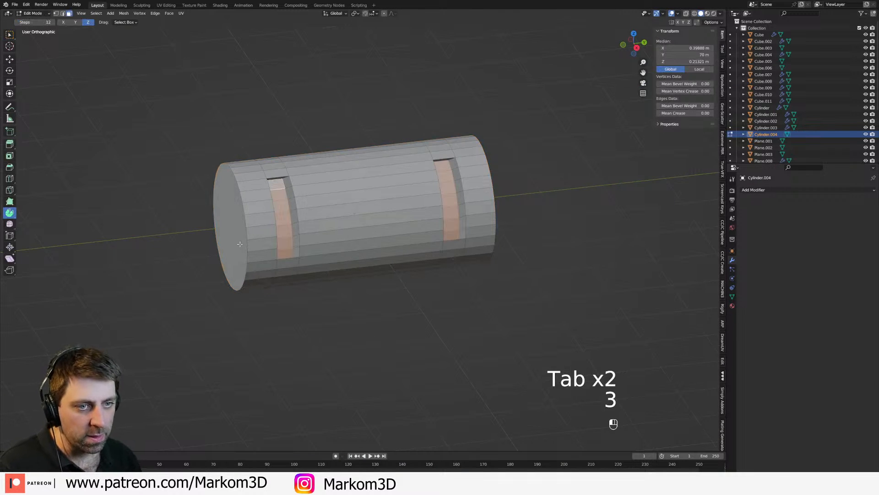
key("KP_3")
key("z")
left_click(246, 241)
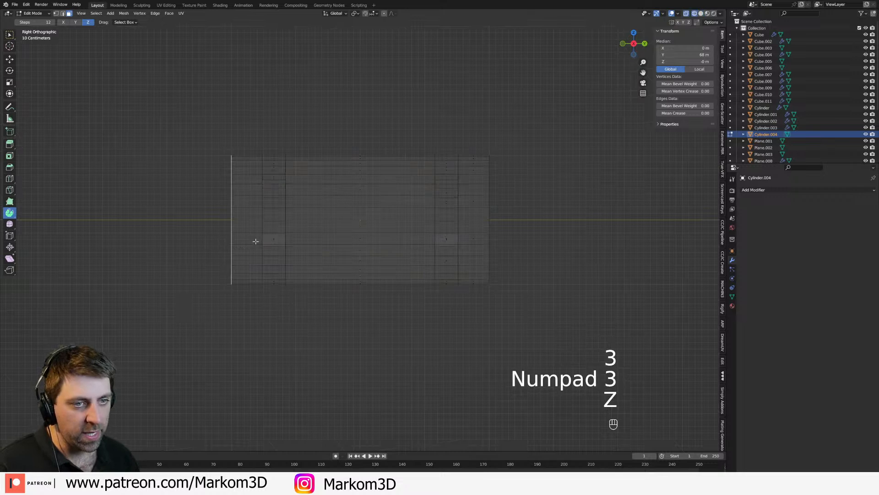
key("shift+d")
right_click(271, 261)
key("s")
left_click(312, 252)
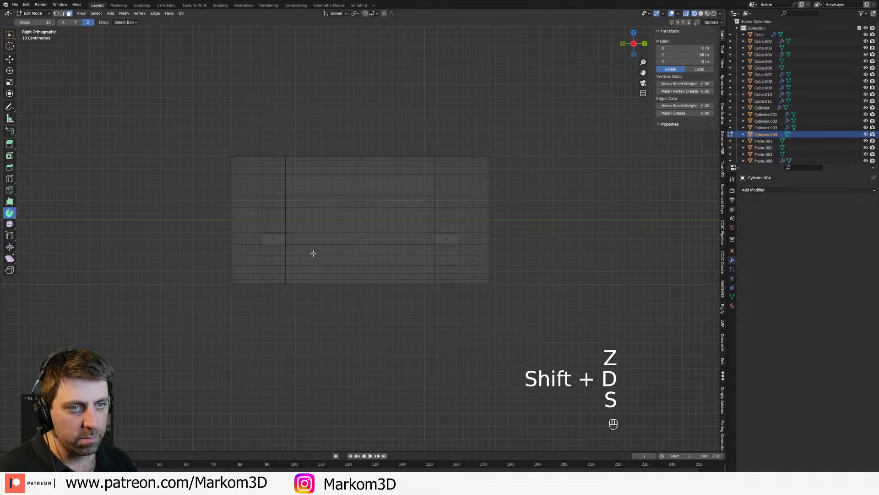
type("rz90")
key("Return")
Step: Move the circular face over the slot nearest the duplicated end cap and shrink it to fit the slot's width
key("g")
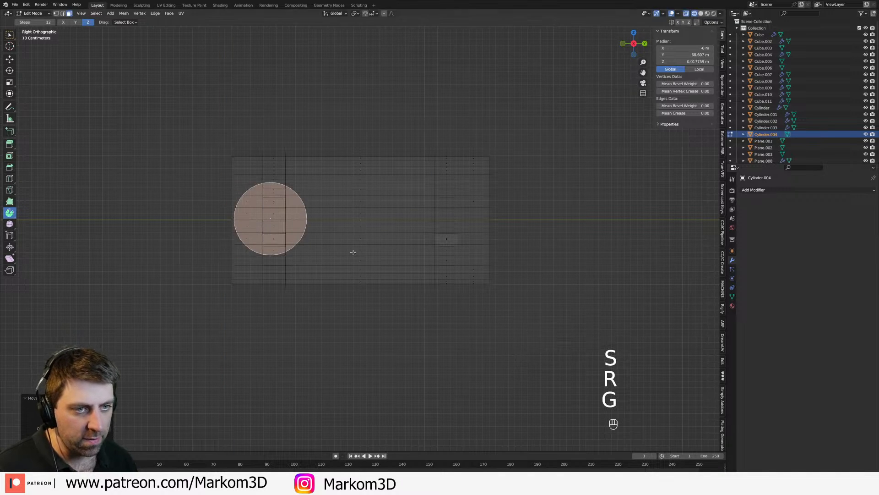
left_click(353, 251)
key("s")
left_click(310, 229)
key("g")
left_click(313, 227)
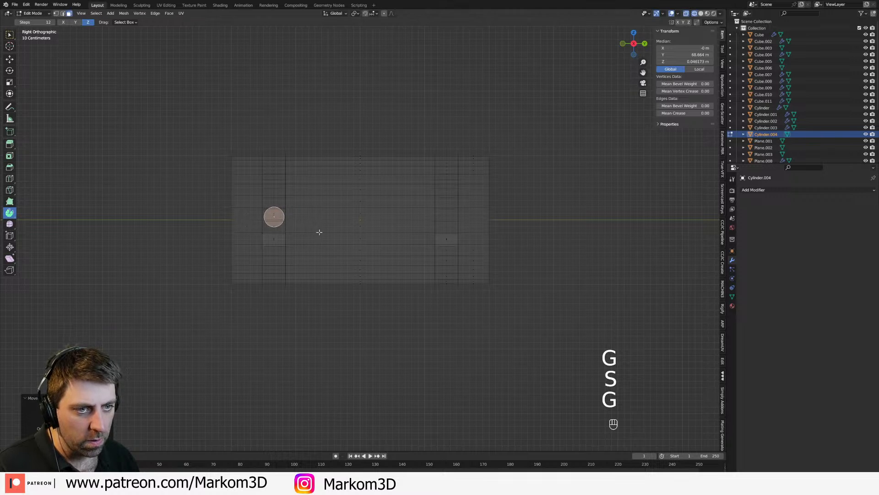
Step: Duplicate the small circular face about 2.67 m along Y onto the other slot, and select both circles
key("shift+d")
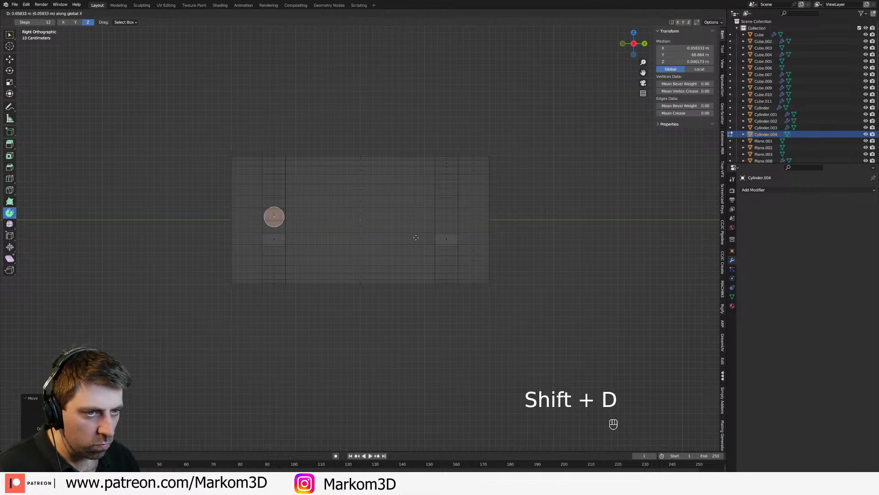
right_click(398, 234)
key("g")
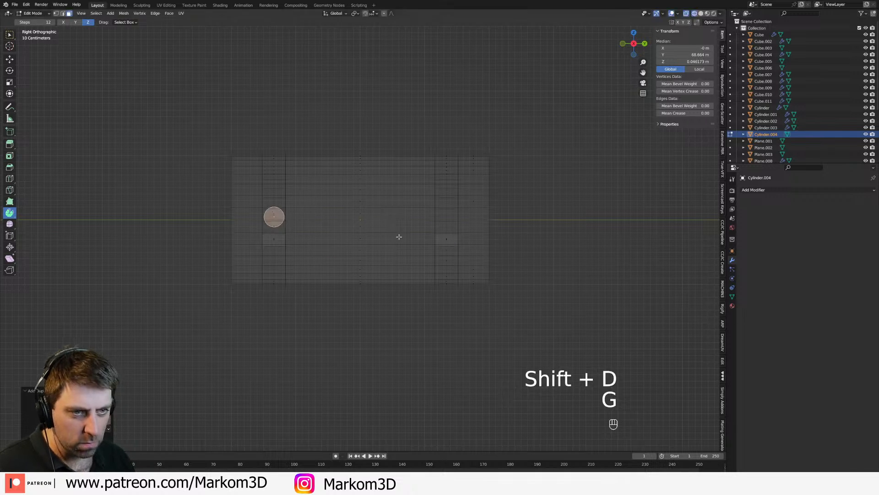
key("g")
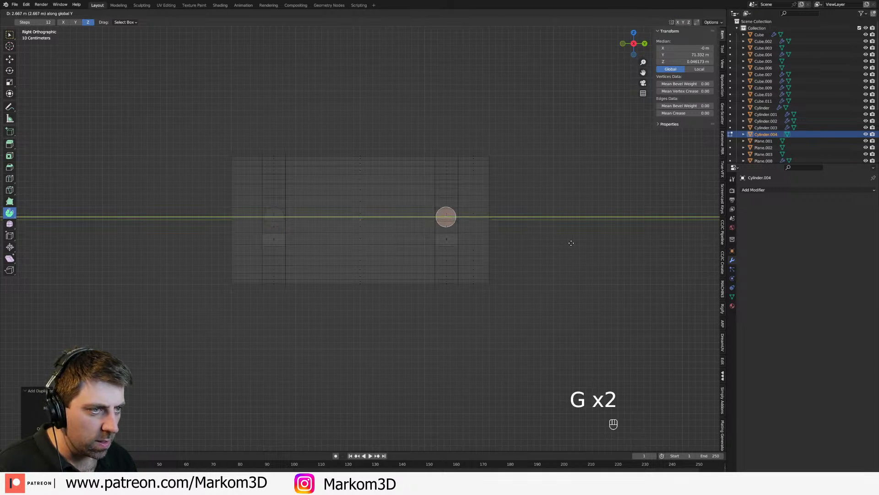
left_click(571, 243)
left_click(275, 219, "shift")
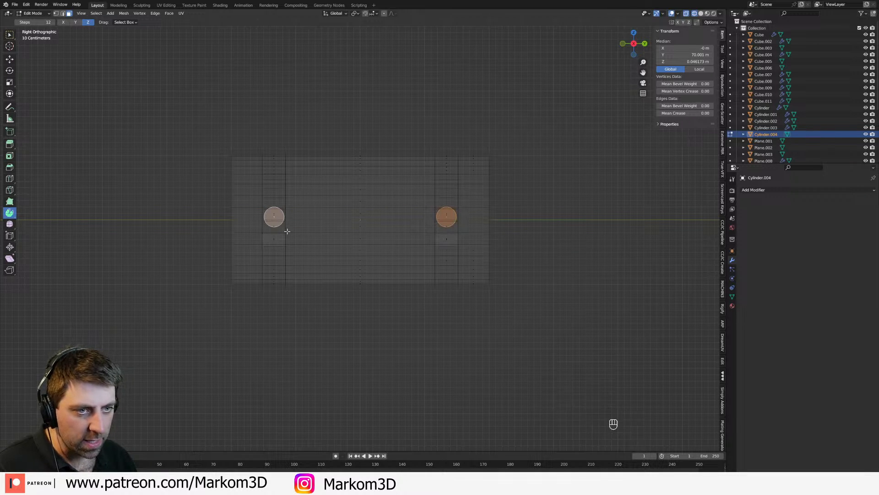
Step: Extrude both circular faces about 1.22 m along X to form two pegs protruding from the cylinder's slots
key("ctrl+l")
key("KP_3")
key("KP_1")
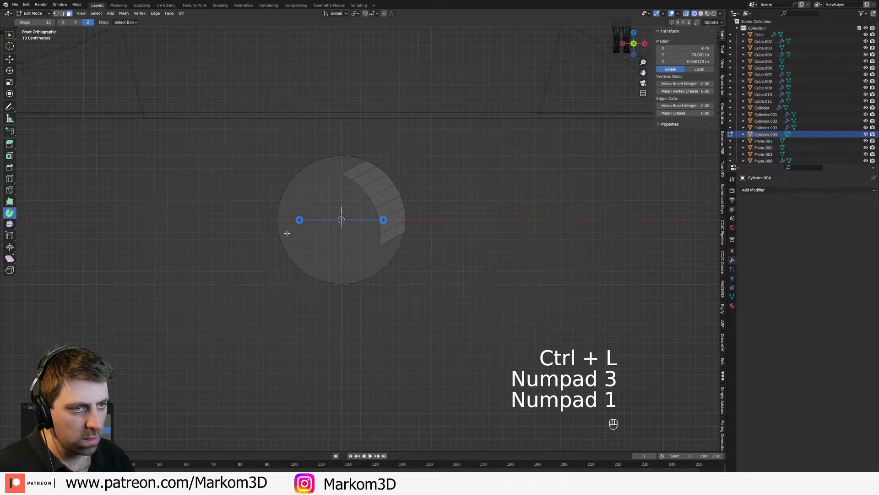
key("e")
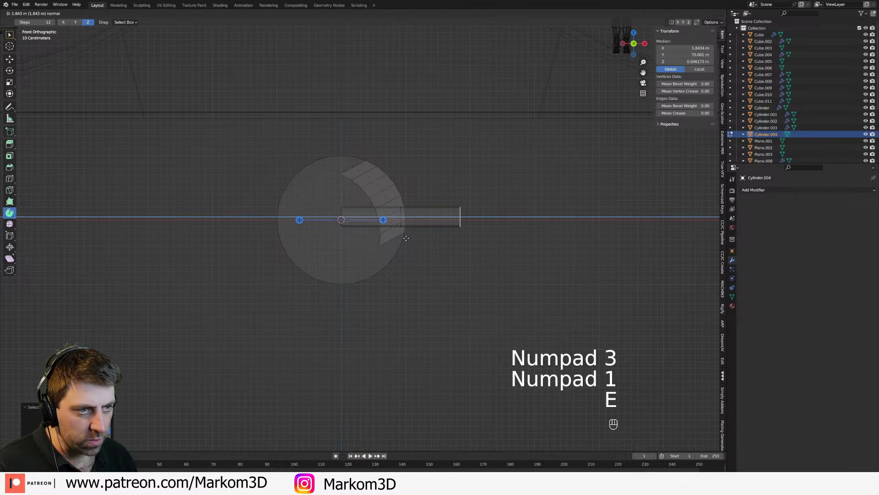
left_click(358, 237)
Step: Try to form a wider collar on both pegs by extruding their end faces, scaling them up and extruding again
key("e")
left_click(455, 251)
key("s")
left_click(462, 263)
key("e")
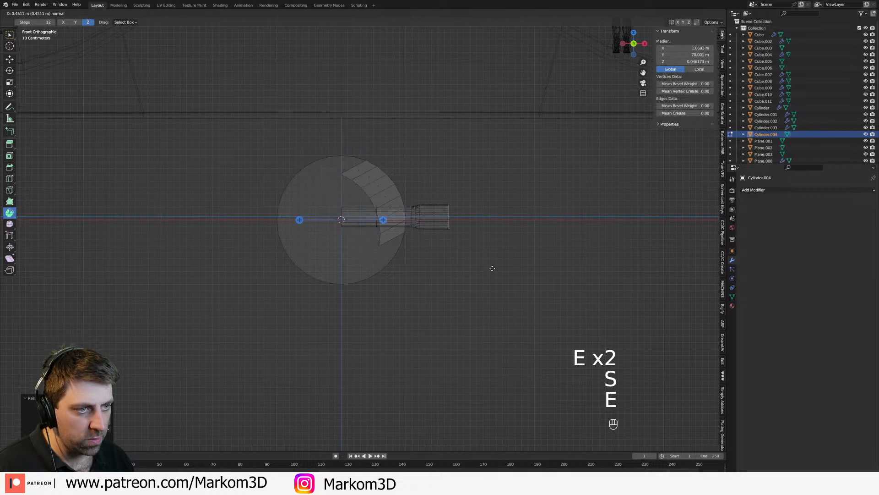
left_click(494, 264)
Step: Inset the end faces of both collars and extrude them inward to hollow the tips
middle_click_drag(498, 263, 494, 277)
key("i")
left_click(471, 270)
key("z")
scroll(486, 281, "down", 6)
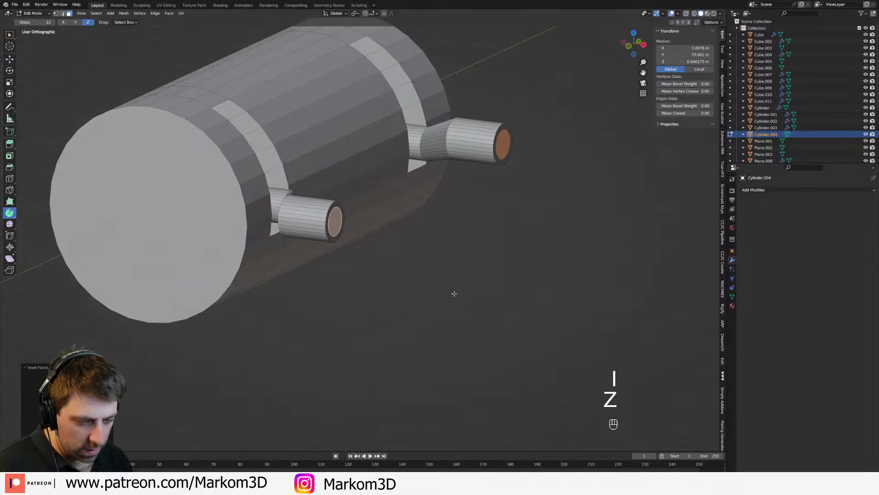
key("e")
left_click(427, 289)
Step: Undo the collars and hollowed tips back to the plain extruded pegs
scroll(447, 287, "down", 4)
key("Tab")
middle_click_drag(449, 287, 394, 280)
scroll(411, 281, "up", 1)
scroll(412, 284, "down", 3)
key("ctrl+z")
key("ctrl+z")
key("ctrl+z")
key("ctrl+z")
key("ctrl+z")
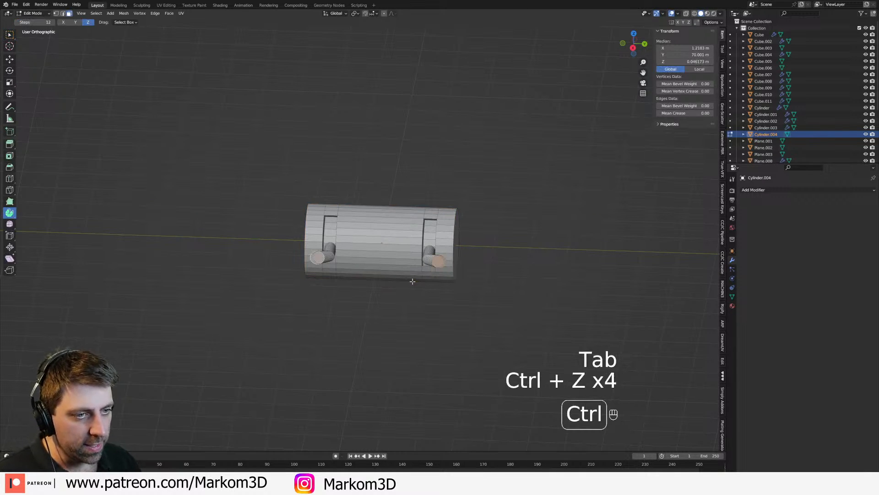
Step: Enlarge both peg end faces, each about its own centre, and extrude them about 0.4 m outward as collars
middle_click_drag(371, 133, 431, 311)
scroll(432, 311, "up", 3)
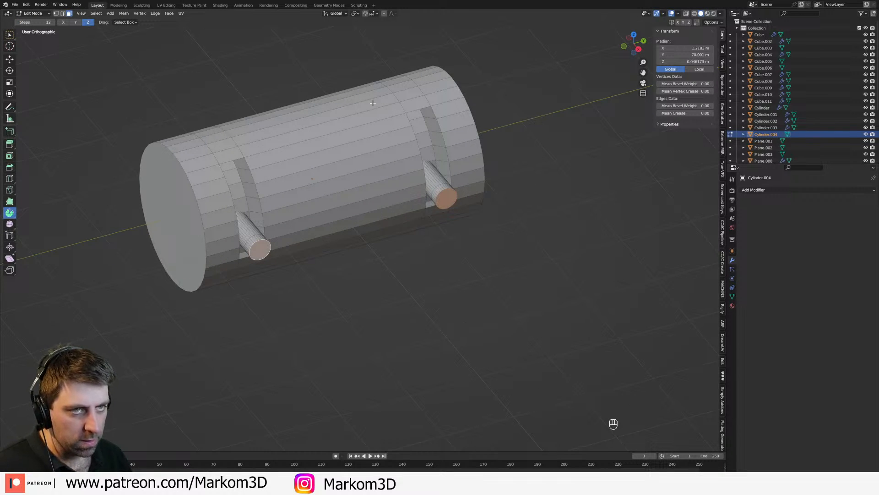
left_click(358, 15)
left_click(368, 42)
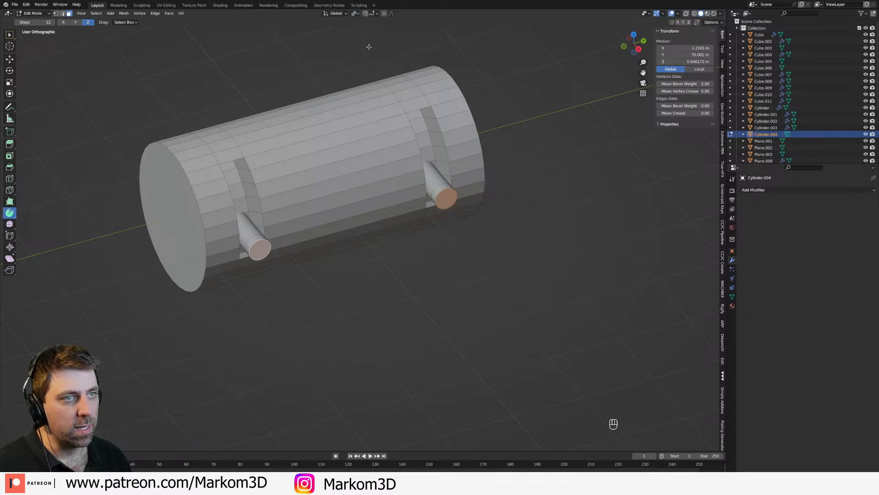
key("s")
left_click(479, 347)
key("e")
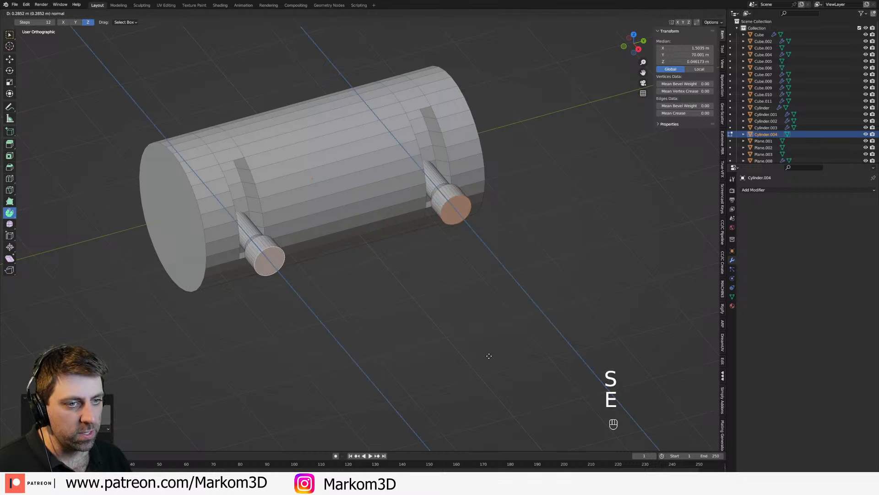
left_click(492, 360)
Step: Inset both collar end faces and extrude them about 0.41 m inward to hollow the tips, then leave mesh editing
key("o")
key("i")
left_click(491, 360)
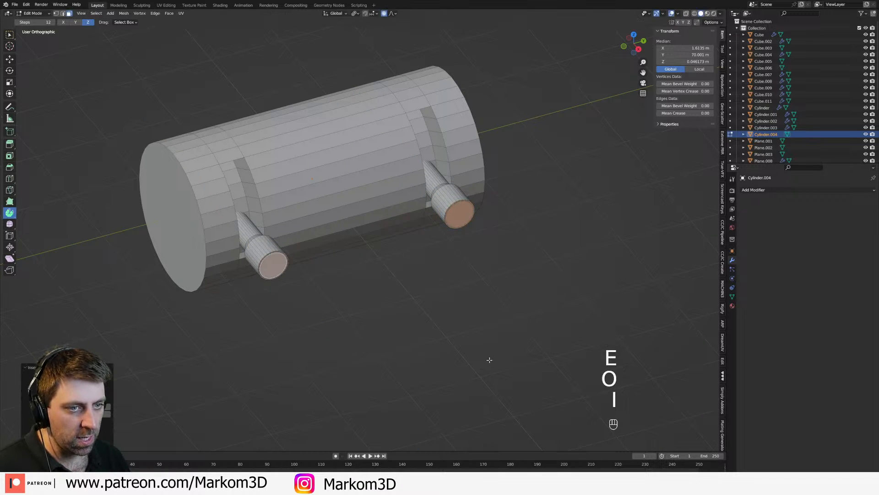
key("e")
left_click(458, 346)
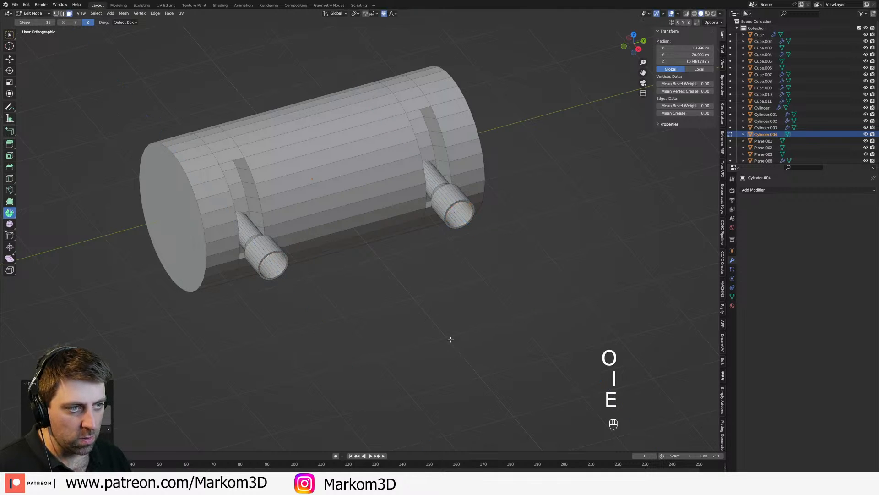
scroll(412, 334, "down", 4)
key("Tab")
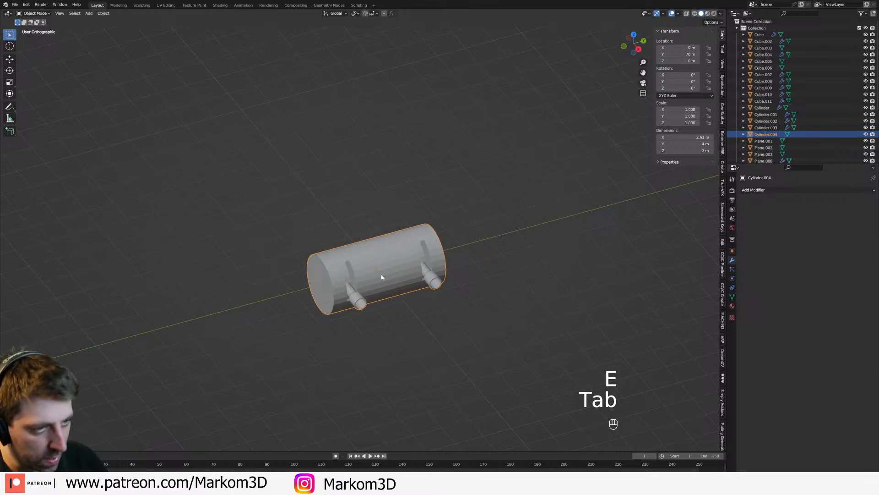
Step: Move the slotted cylinder onto the ship at X -4 m, Y 7 m and rotate it 180° about Z
key("KP_7")
key("shift+c")
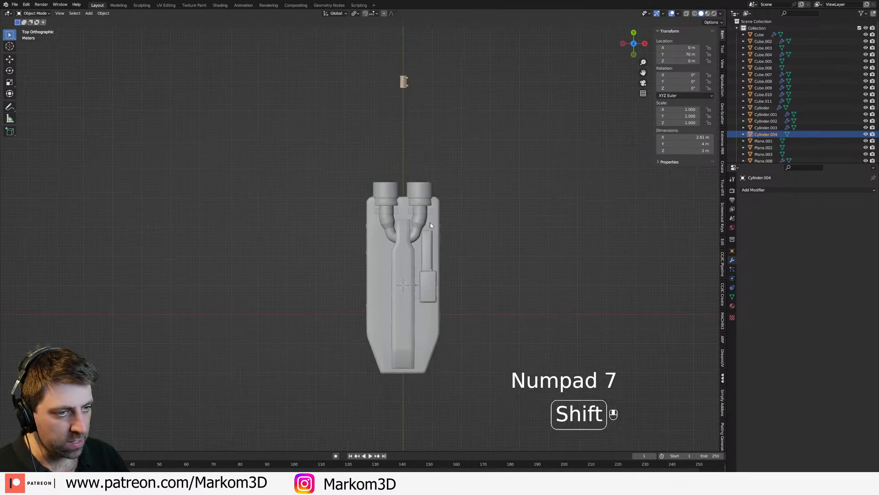
key("g")
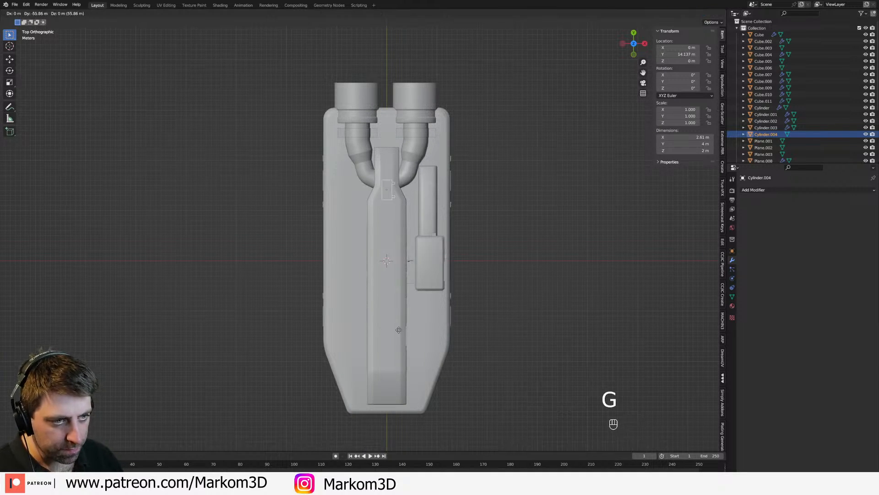
left_click(381, 361)
key("r")
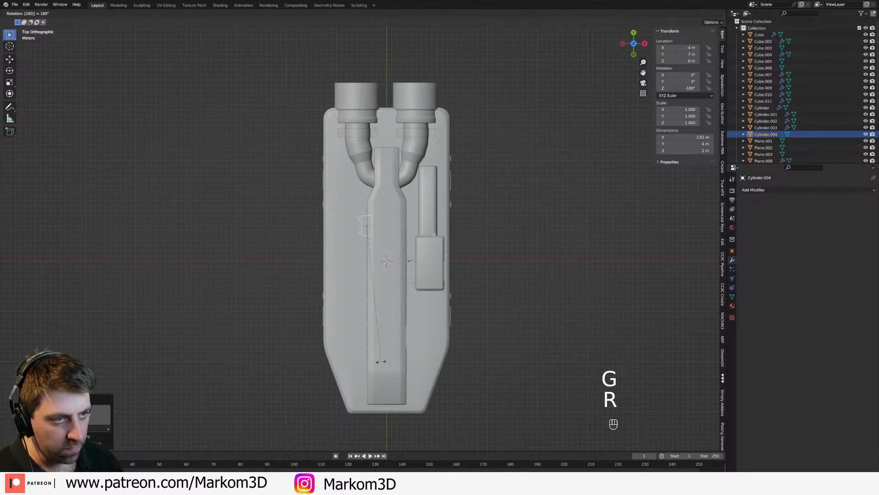
Step: Raise the cylinder to about Z 9.87 m on the deck and slide it along the superstructure to about Y 3.5 m
key("KP_7")
key("KP_1")
key("KP_3")
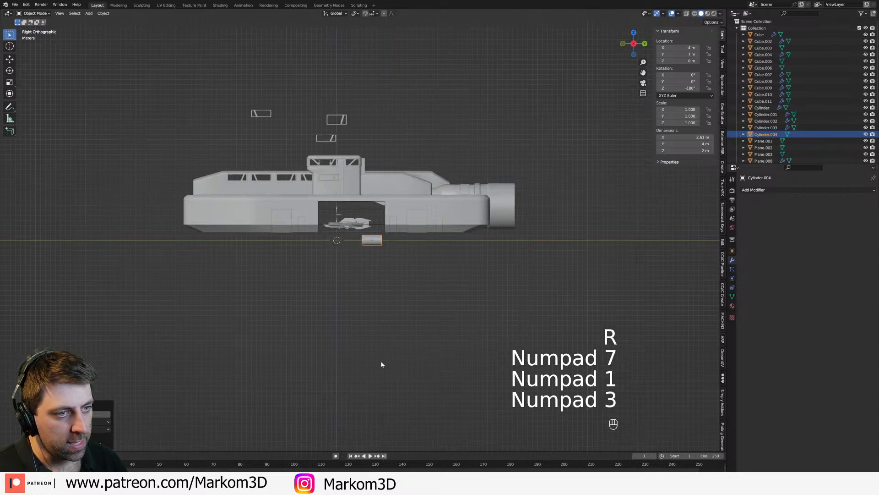
key("g")
key("ctrl+KP_3")
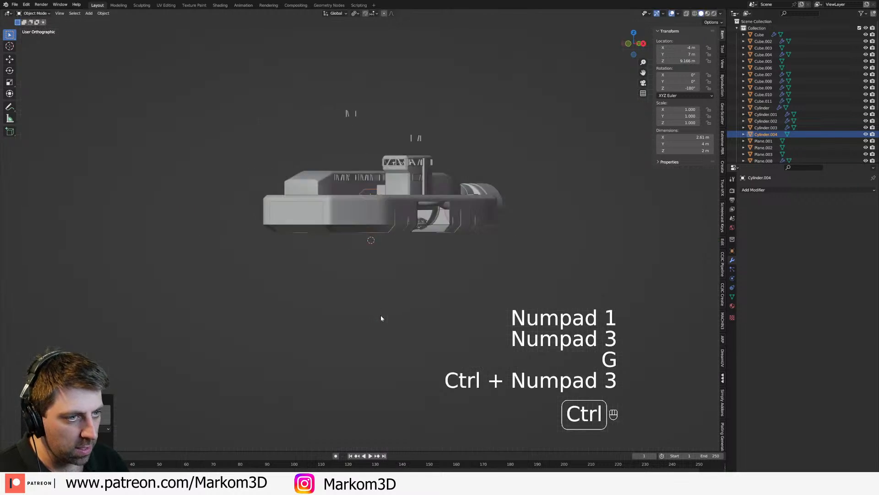
scroll(381, 316, "up", 4)
middle_click_drag(397, 128, 426, 313, "shift")
scroll(426, 313, "up", 2)
key("g")
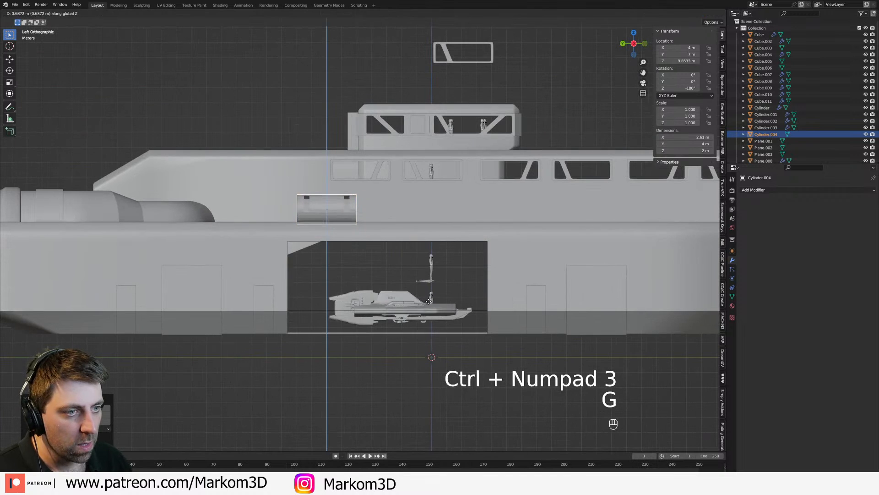
left_click(431, 302)
key("g")
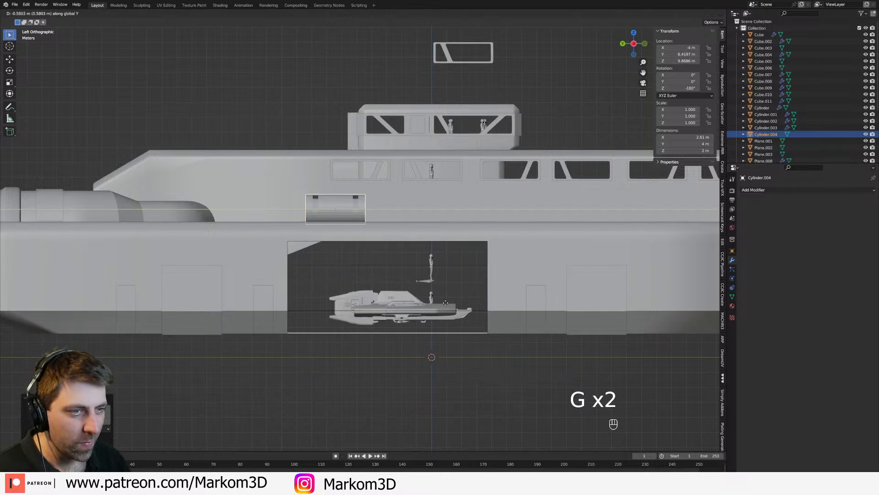
left_click(485, 309)
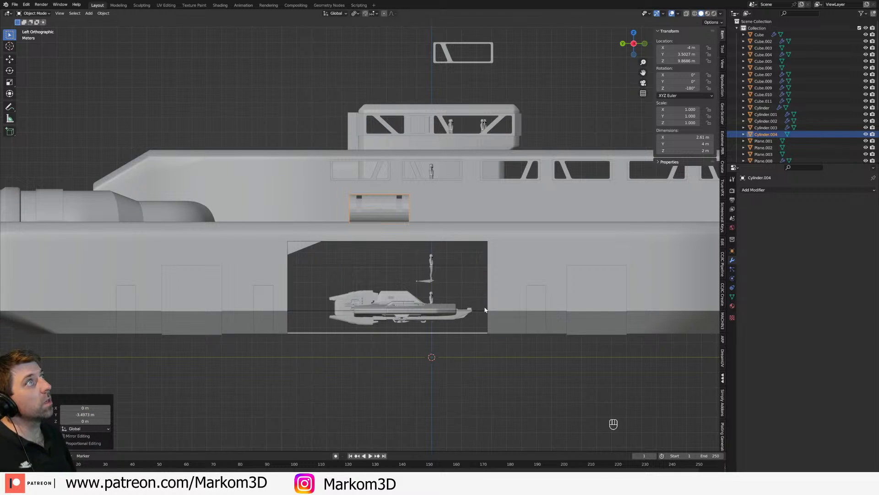
Step: Delete the slotted cylinder from beside the superstructure
middle_click_drag(485, 309, 469, 280)
scroll(468, 281, "up", 3)
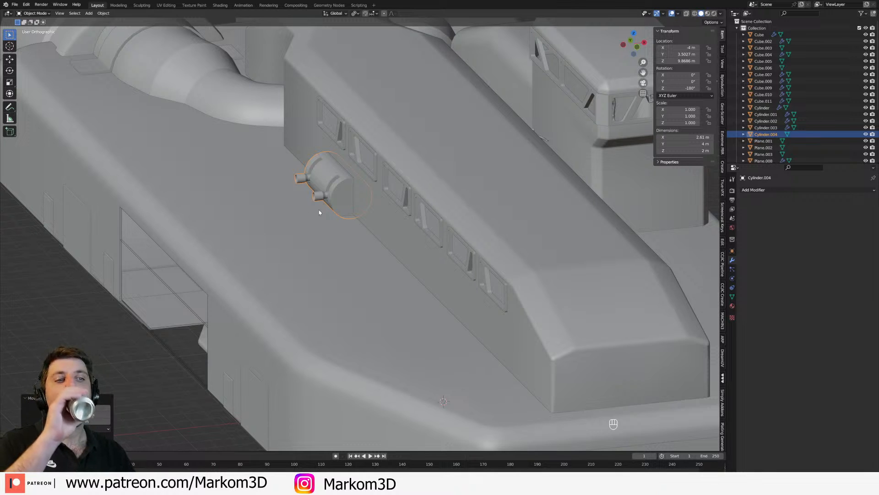
middle_click_drag(341, 209, 409, 199)
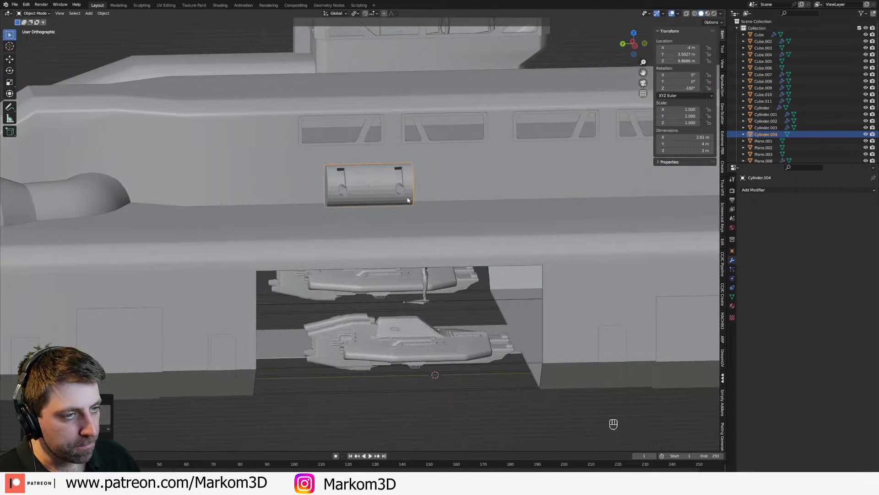
scroll(408, 200, "down", 1)
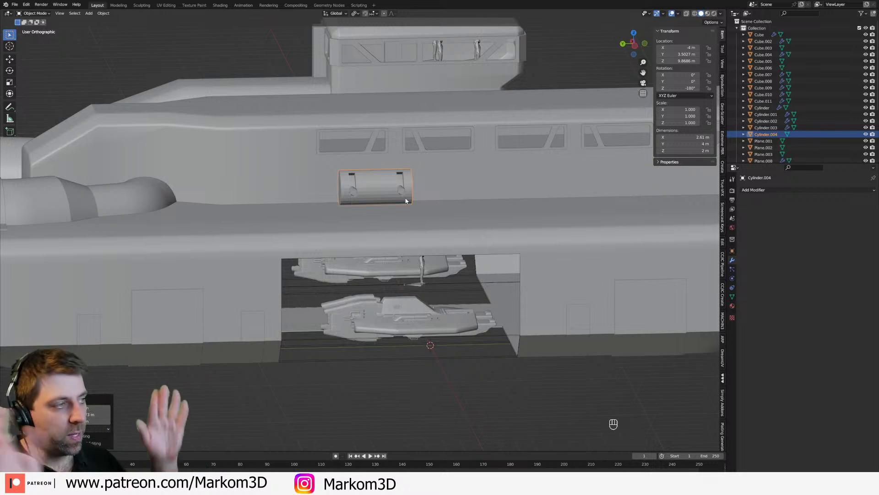
middle_click_drag(405, 200, 361, 216)
scroll(364, 218, "down", 4)
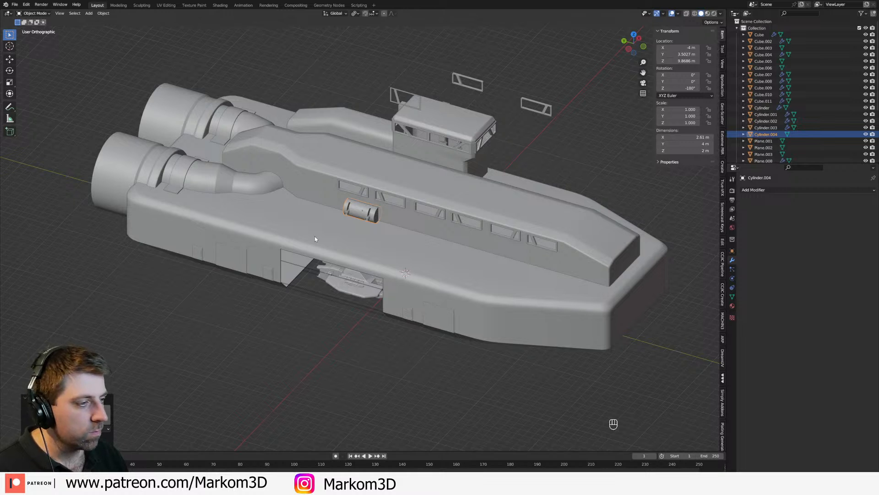
key("Delete")
Step: Add a 2 m cube at the world origin
middle_click_drag(326, 236, 353, 184)
scroll(353, 184, "up", 2)
middle_click_drag(323, 175, 382, 162)
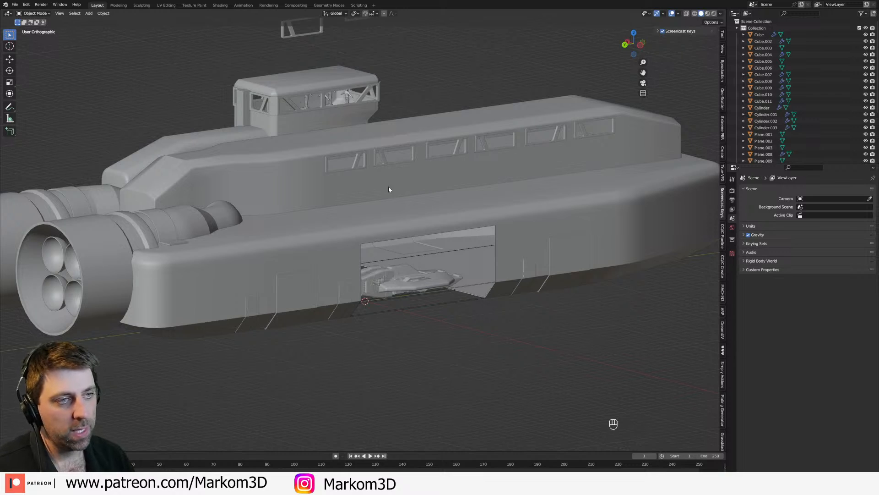
middle_click_drag(593, 177, 315, 205)
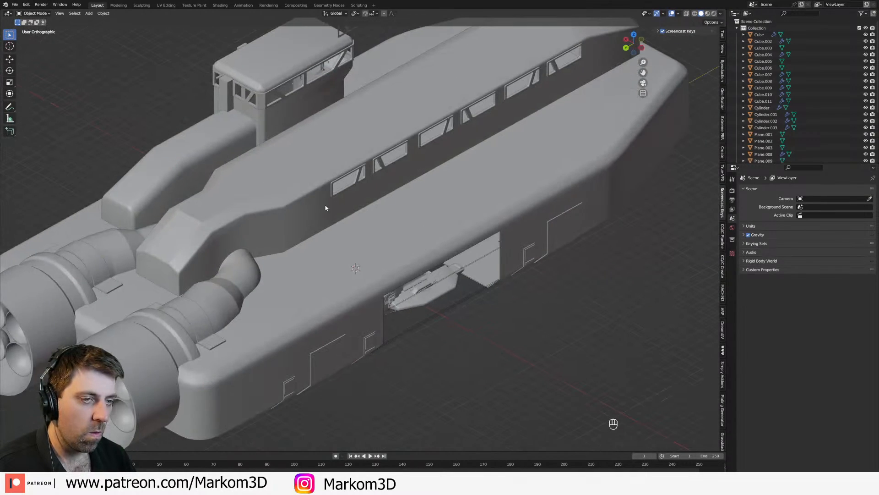
key("KP_7")
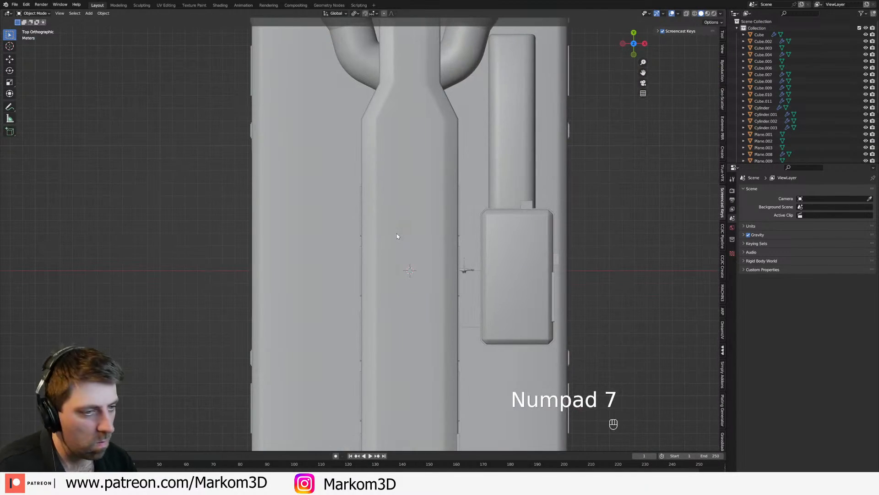
key("shift+s")
left_click(355, 253)
key("shift+a")
mouse_move(356, 254)
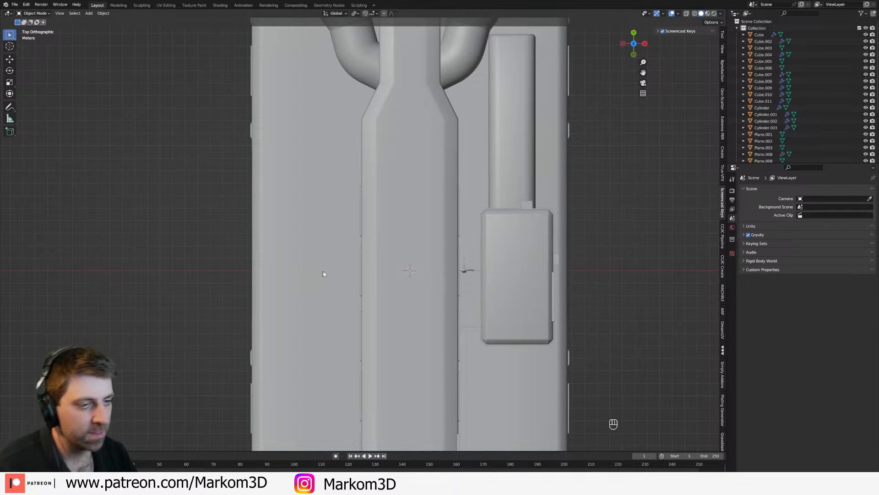
key("shift+a")
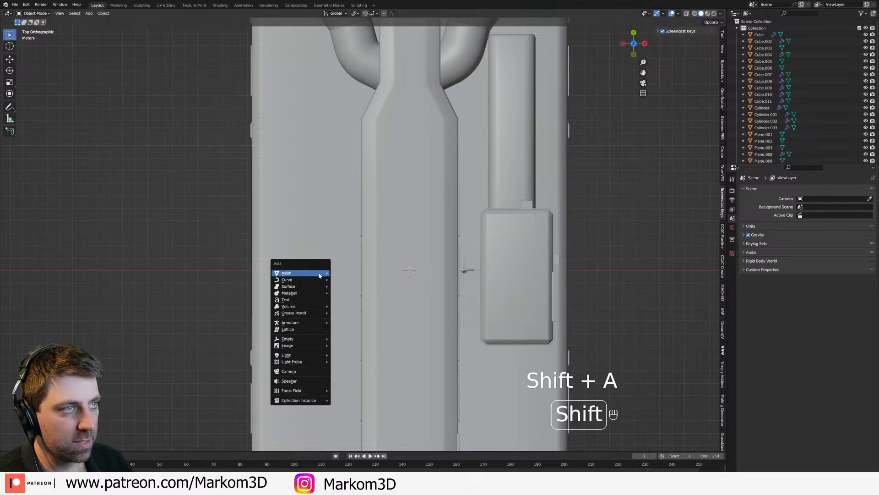
mouse_move(321, 270)
left_click(383, 284)
Step: Move the cube outside the hull to X -20 m, Y 0 m
scroll(382, 284, "down", 3)
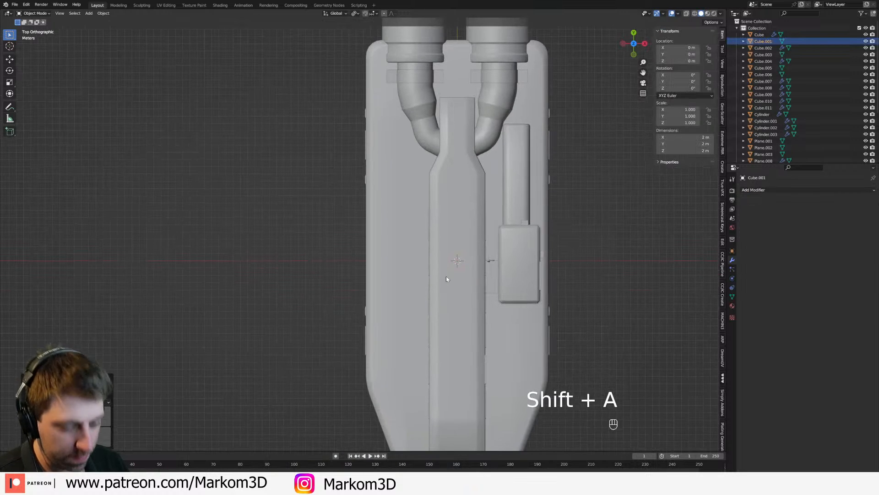
key("g")
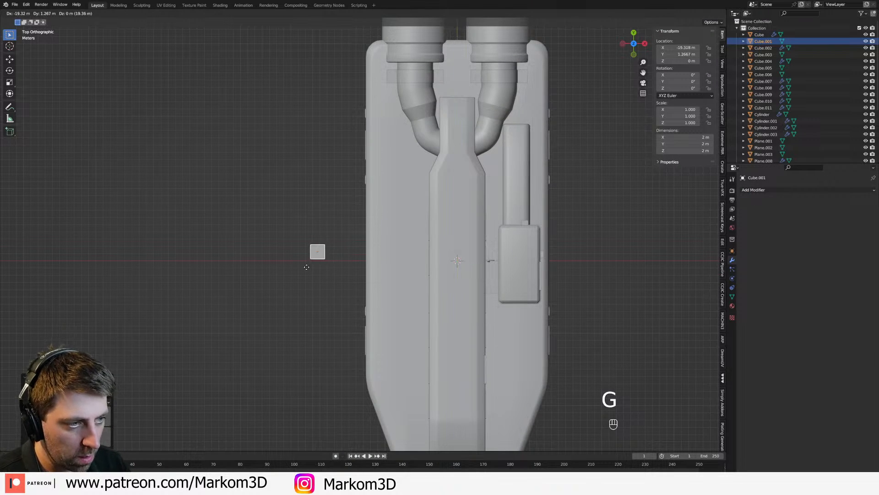
key("ctrl")
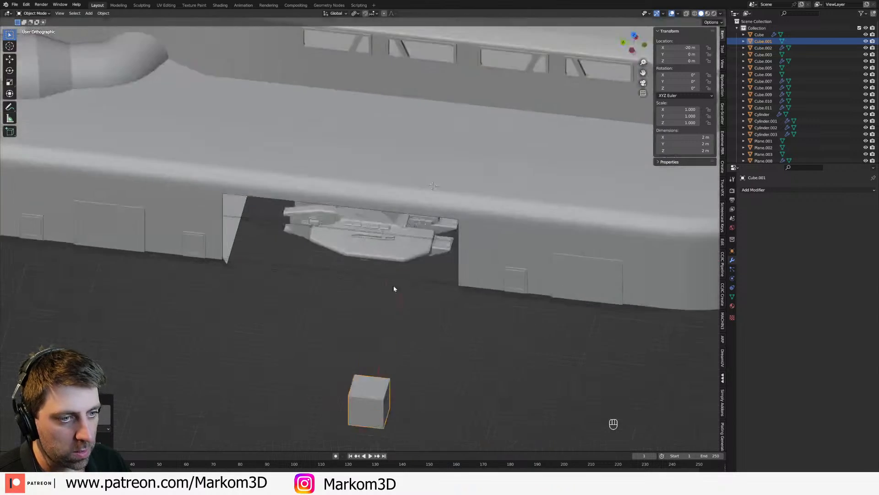
middle_click_drag(394, 289, 465, 341)
Step: Turn off proportional editing and flatten the cube's mesh along Z to about half its height
scroll(442, 319, "up", 2)
key("Tab")
key("s")
right_click(441, 321)
key("o")
key("s")
key("z")
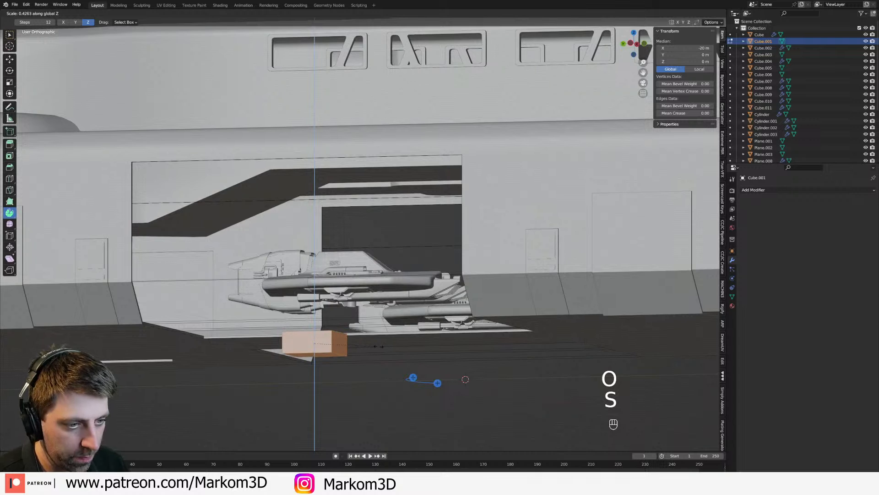
left_click(465, 379)
Step: Raise the flattened block's mesh about 0.49 m along Z so its base rests at the origin's level
key("KP_3")
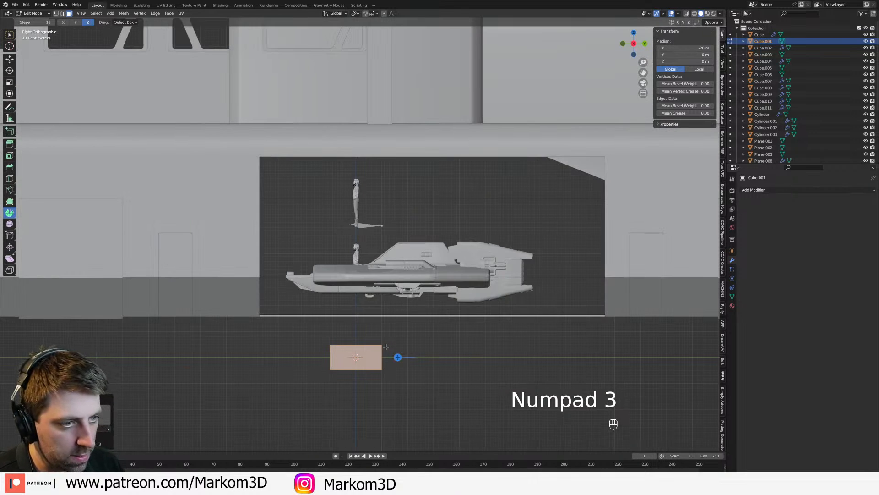
middle_click_drag(387, 347, 396, 258, "shift")
scroll(396, 258, "up", 3)
key("g")
key("z")
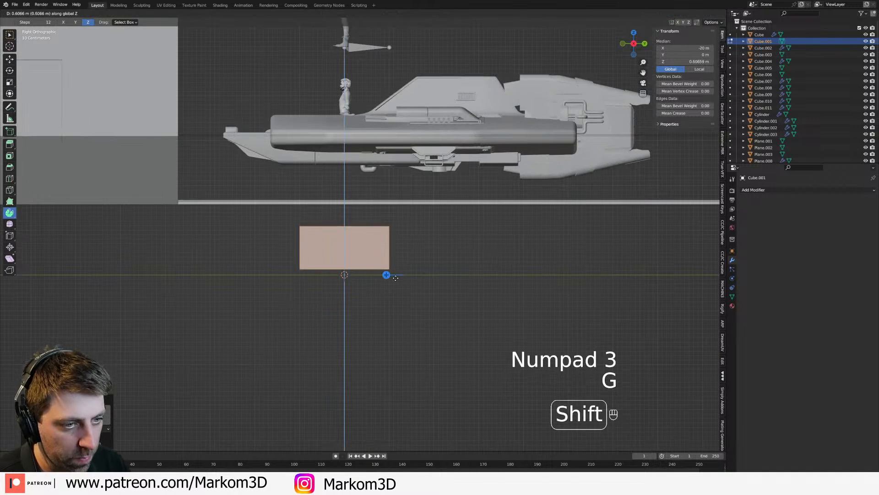
left_click(346, 273)
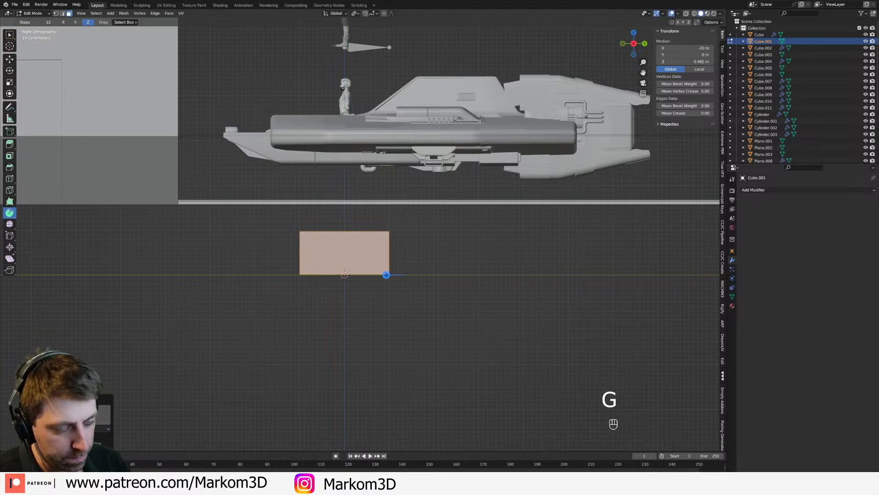
middle_click_drag(346, 273, 448, 293)
key("KP_3")
key("KP_Decimal")
middle_click_drag(448, 293, 452, 344, "shift")
scroll(419, 346, "up", 2)
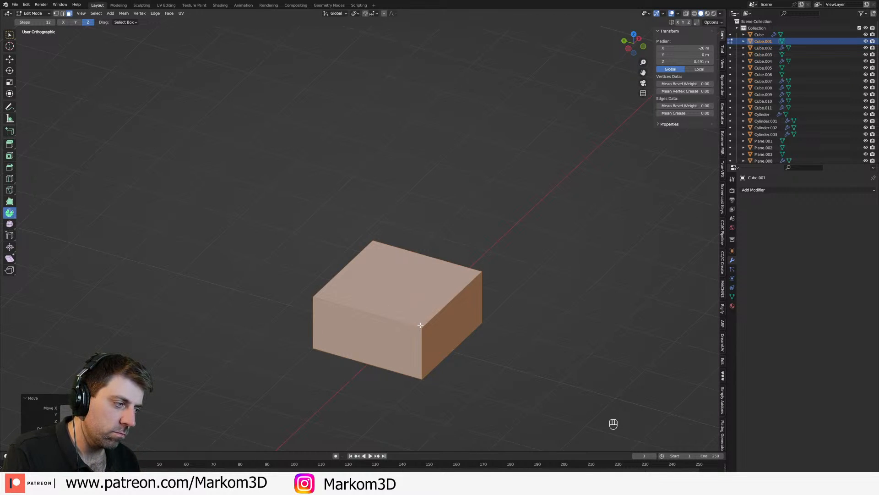
Step: Add two neighbouring loop cuts across the block near its negative-X end, the first at X about -20.59 m
key("ctrl+r")
left_click(433, 338)
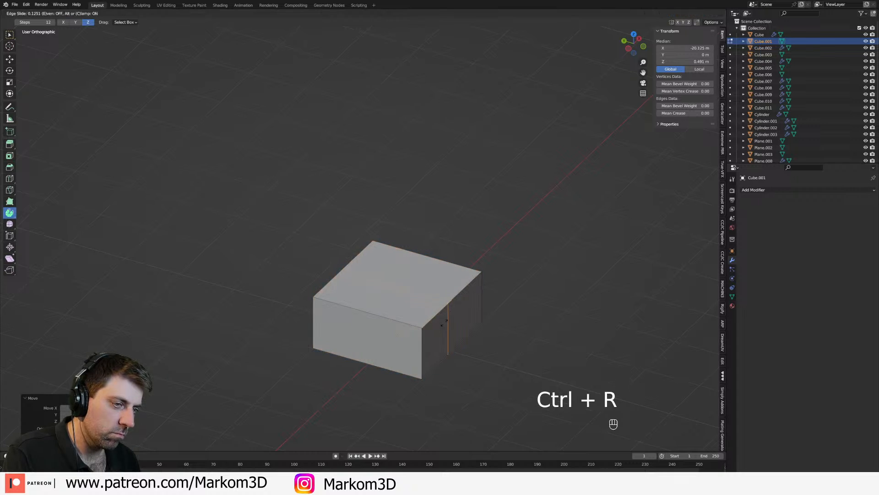
left_click(436, 344)
key("ctrl+r")
left_click(456, 304)
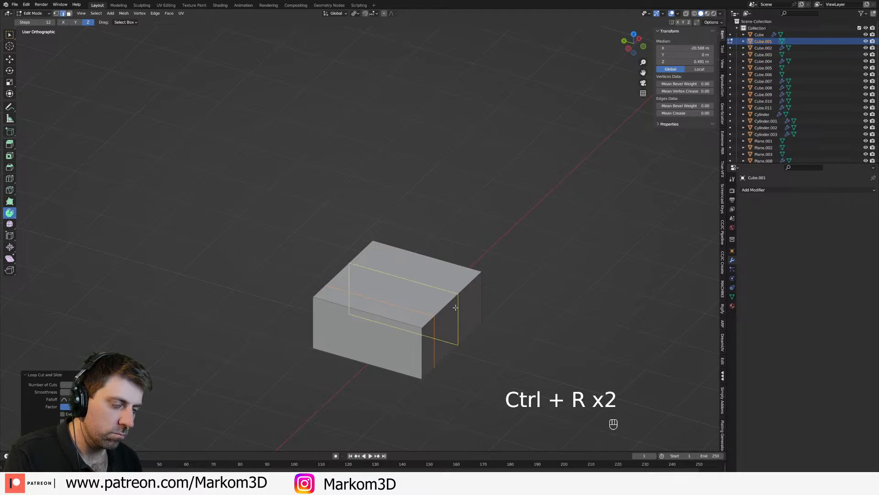
left_click(438, 326)
Step: Extend the block by moving its negative-X end face outward to X about -22 m
key("3")
left_click(411, 340)
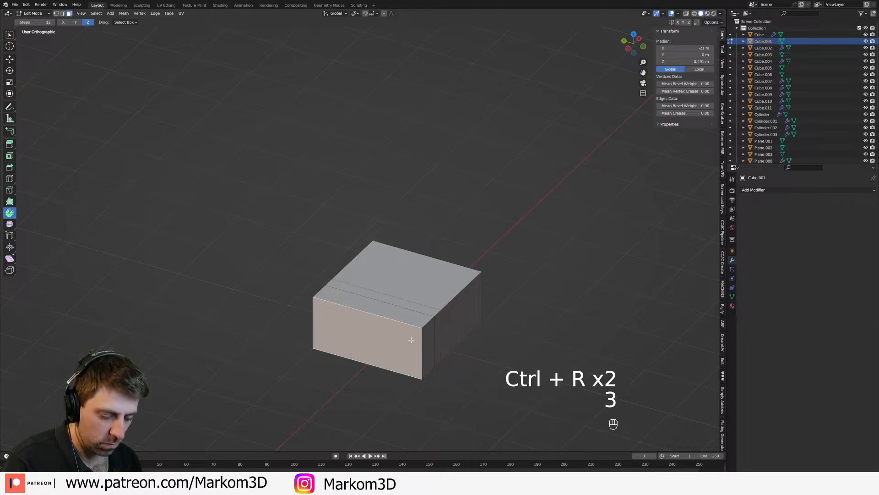
key("g")
key("y")
left_click(382, 366)
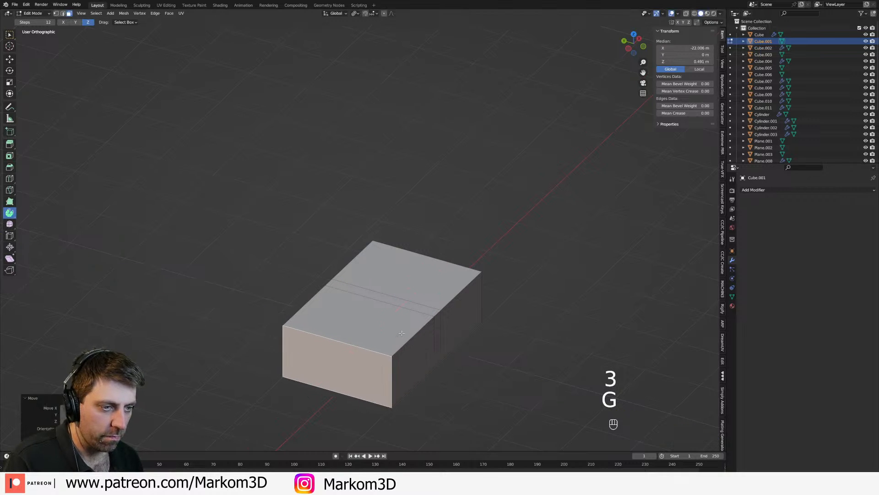
Step: Move the outer edge loop along X toward the extended end, to X about -21.13 m
key("2")
left_click(409, 313, "alt")
key("g")
left_click(429, 376)
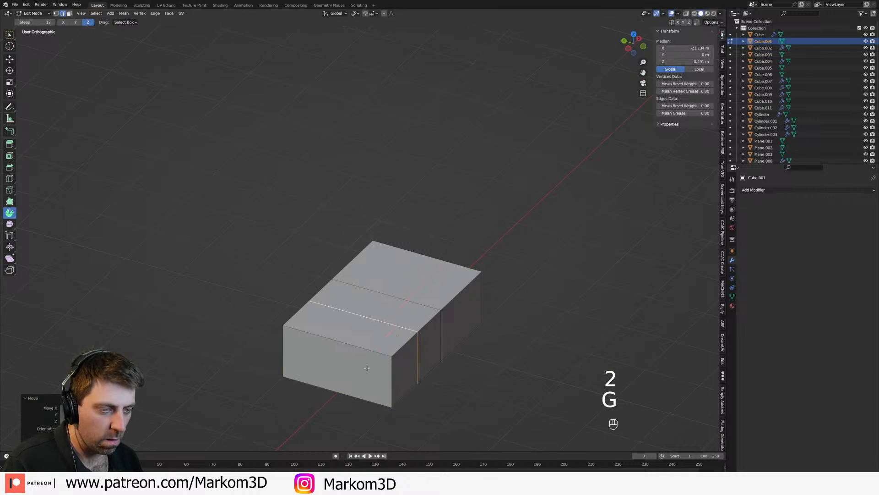
Step: Narrow the block's extended end section along Y to about 80% of its width, forming a tapered transition
key("3")
left_click(405, 365, "alt")
key("s")
key("x")
right_click(447, 379)
key("s")
key("y")
left_click(454, 380)
Step: Lower the narrowed end section's top face slightly along Z, leave mesh editing and save the file
key("3")
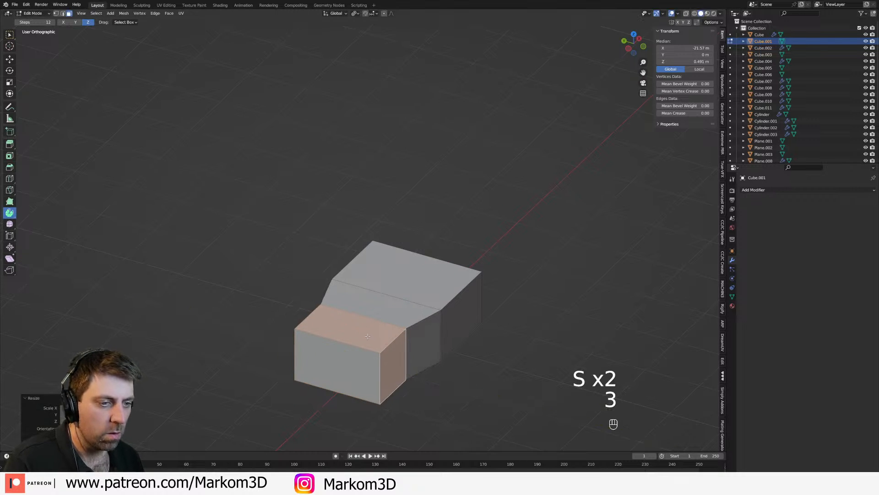
left_click(368, 337)
key("z")
key("g")
key("z")
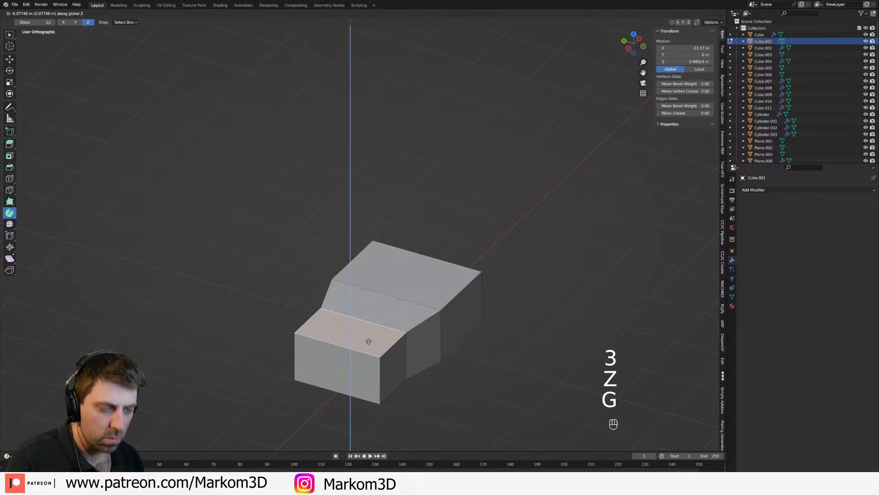
left_click(377, 348)
scroll(402, 349, "down", 2)
key("Tab")
middle_click_drag(401, 349, 374, 333)
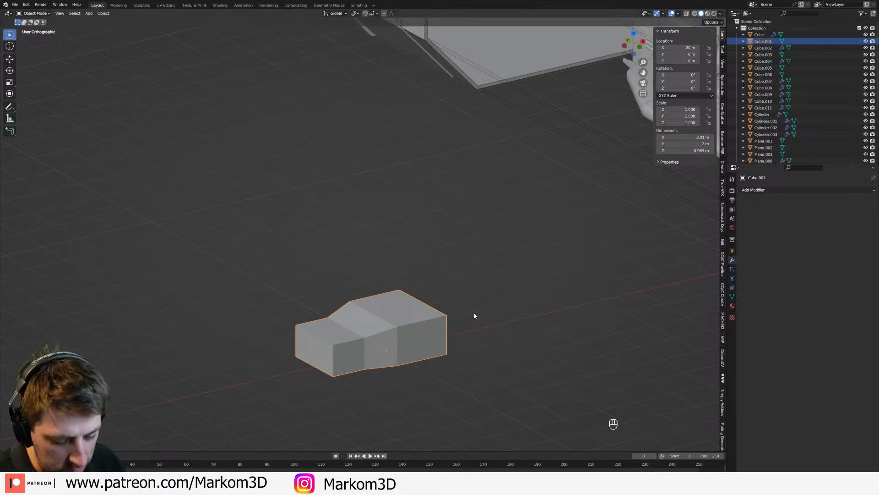
key("ctrl+s")
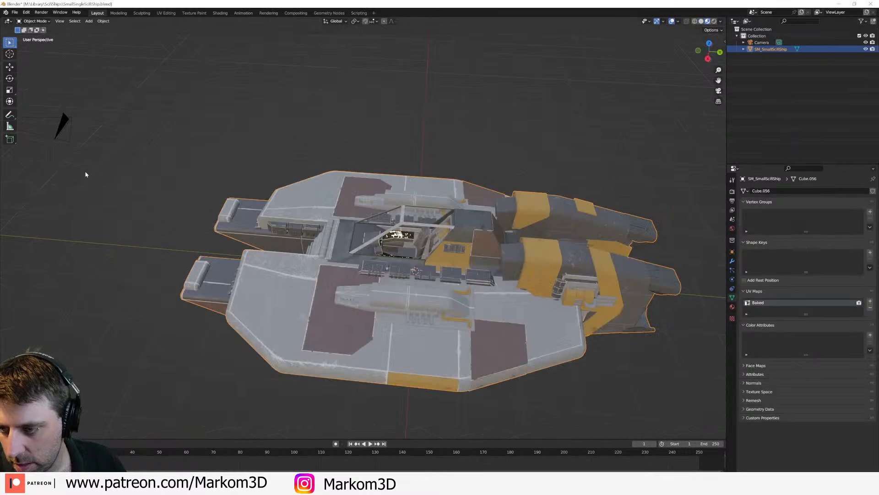
Step: In the SmallSingleScifiShip window, open the recent file 070_CyberPunk_Applied.blend without saving the ship's changes
left_click(15, 12)
mouse_move(33, 35)
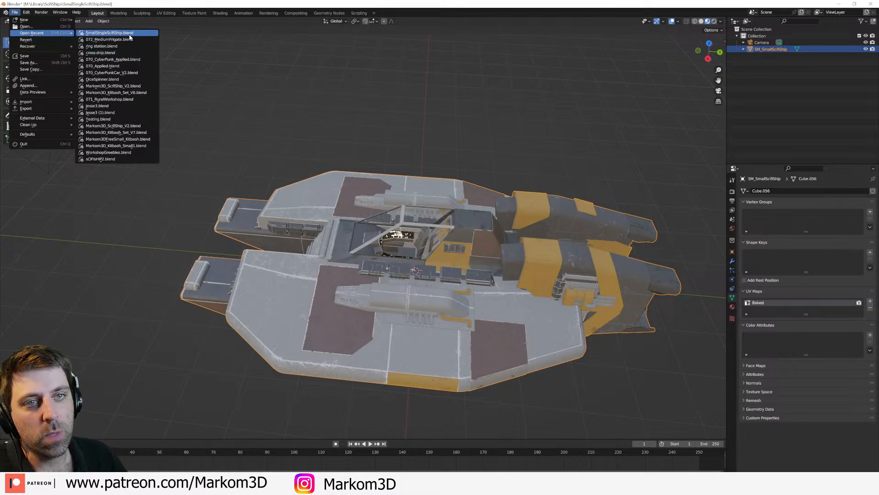
left_click(130, 59)
left_click(457, 256)
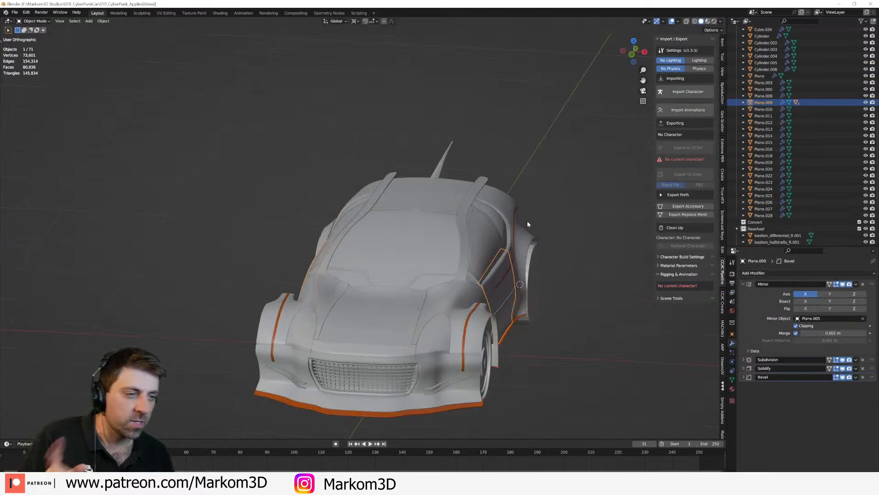
Step: Search the commands for "full" and toggle the window to fullscreen
middle_click_drag(527, 221, 465, 230)
key("F3")
type("full")
key("Return")
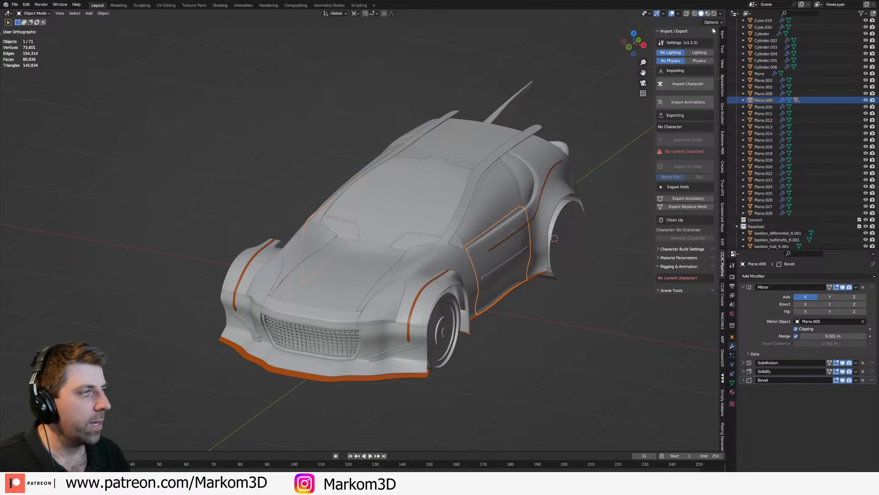
Step: Show the car in rendered viewport shading and set the render engine to Eevee
left_click(714, 14)
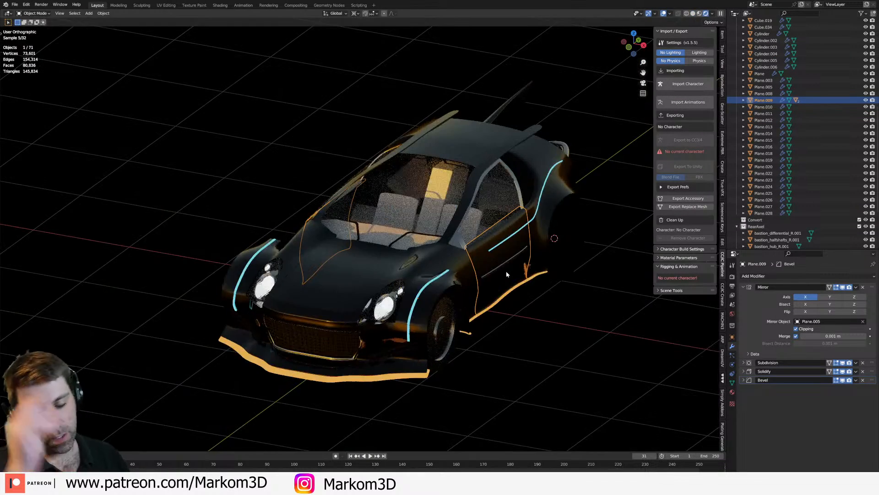
middle_click_drag(507, 274, 403, 288)
left_click(733, 277)
left_click(824, 276)
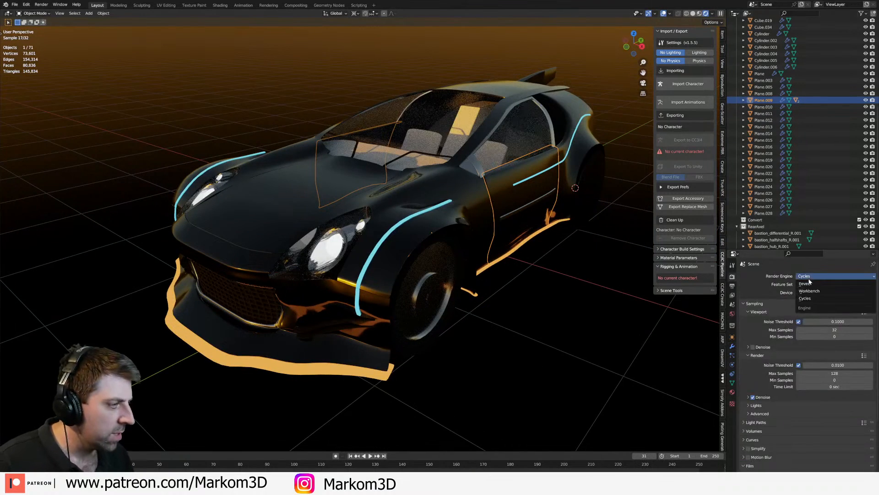
left_click(820, 282)
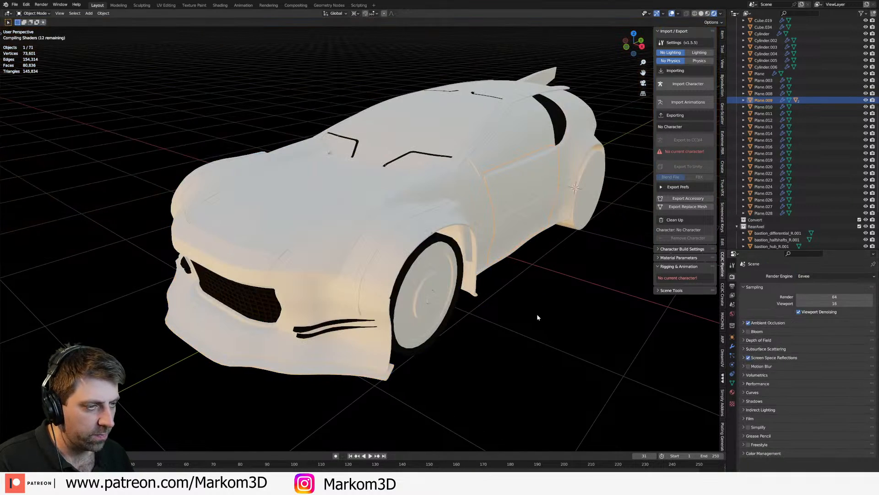
Step: Examine the cyberpunk car's front bodywork, light strips and side door from several angles
middle_click_drag(537, 315, 524, 318)
middle_click_drag(276, 344, 324, 327)
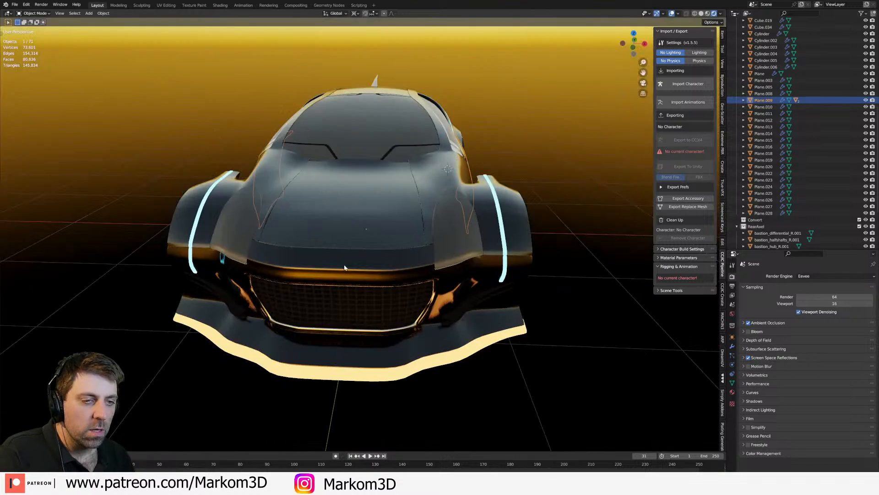
middle_click_drag(345, 266, 373, 283)
left_click(332, 273)
middle_click_drag(445, 313, 389, 304)
left_click(254, 270)
scroll(238, 273, "up", 4)
left_click(239, 273)
scroll(389, 304, "down", 1)
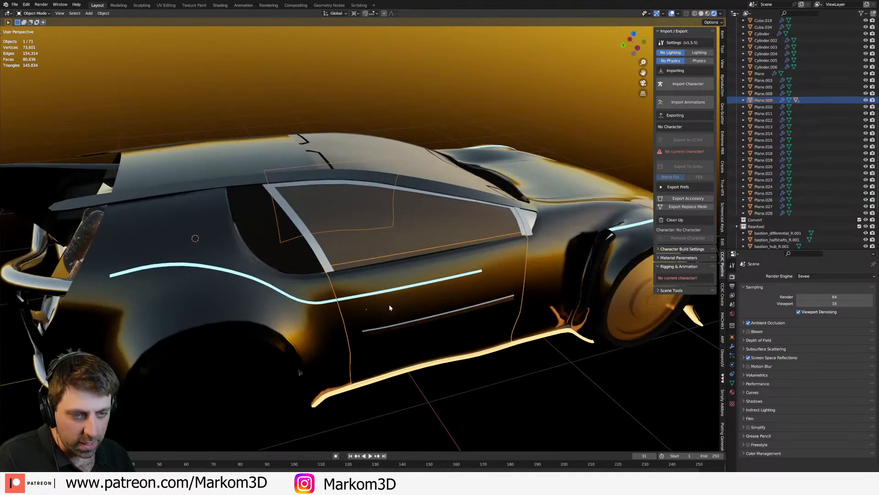
scroll(389, 305, "up", 3)
scroll(392, 297, "down", 2)
Step: Hide the car's side door panel, its light strip and the side window parts to expose the interior
key("h")
left_click(392, 306)
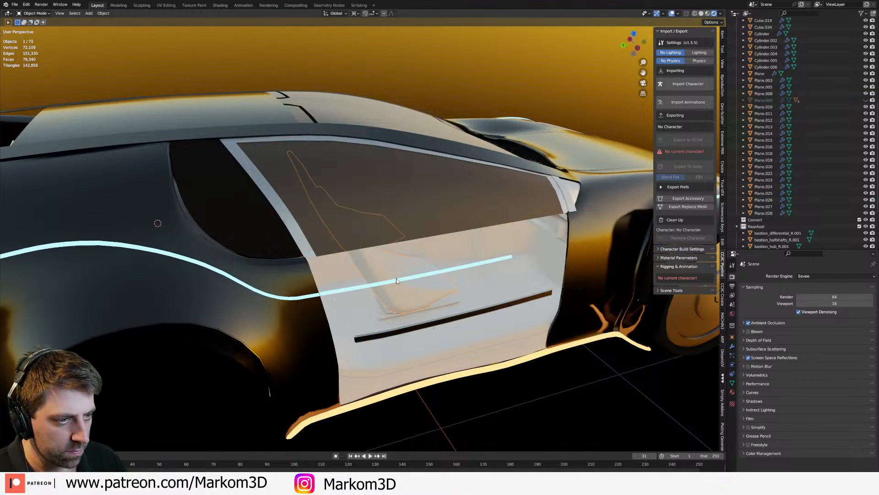
key("h")
left_click(334, 220)
key("h")
left_click(341, 218)
key("h")
Step: Examine the car's interior through the open door, the rear engine area and the underside with its axles
middle_click_drag(412, 238, 388, 268)
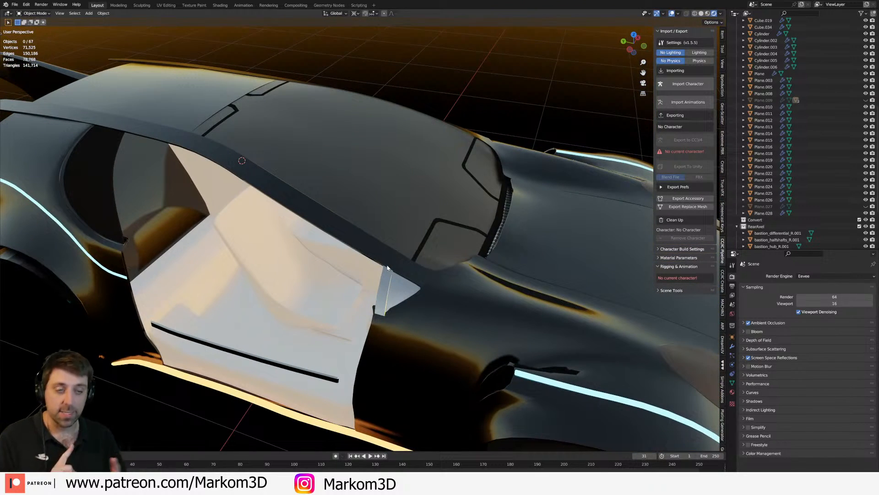
middle_click_drag(255, 279, 260, 287)
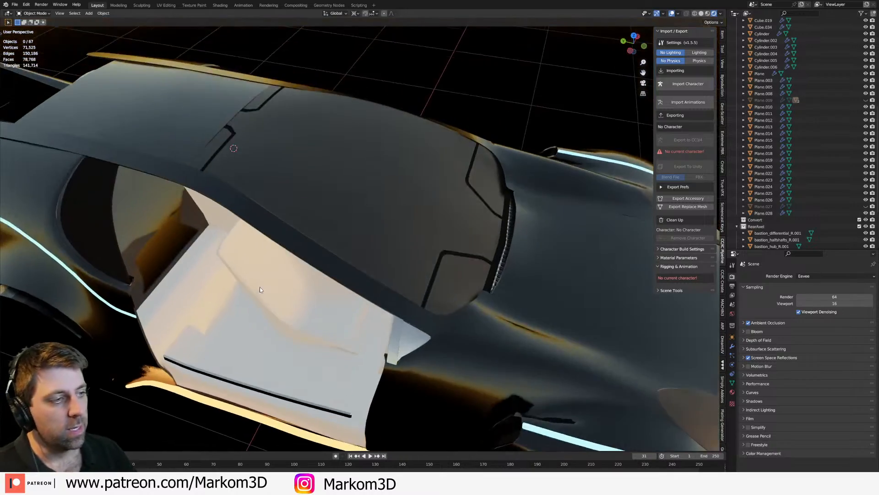
scroll(416, 270, "up", 3)
middle_click_drag(415, 270, 366, 298, "shift")
scroll(365, 299, "up", 4)
scroll(312, 254, "down", 4)
middle_click_drag(312, 253, 364, 280)
scroll(312, 261, "down", 3)
scroll(292, 268, "up", 5)
scroll(292, 271, "down", 2)
scroll(310, 240, "down", 7)
scroll(320, 244, "up", 4)
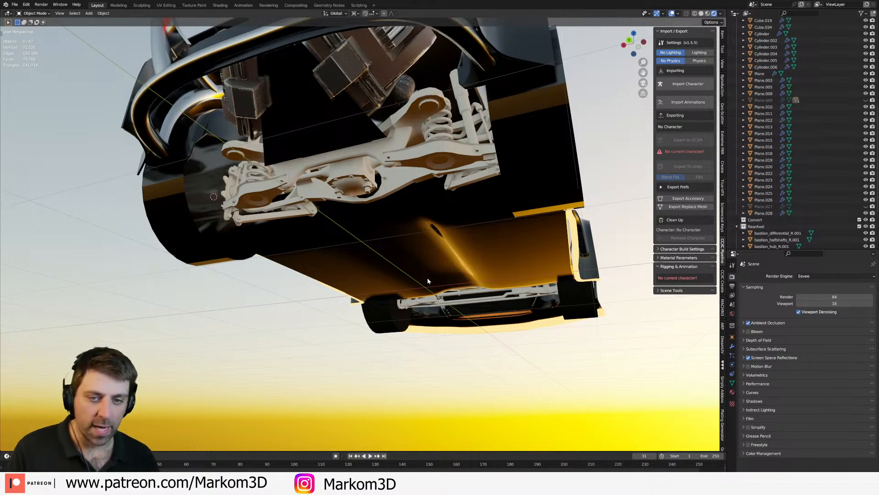
mouse_move(427, 273)
middle_mouse_down()
mouse_move(429, 293)
mouse_move(467, 309)
mouse_move(405, 291)
mouse_move(483, 284)
mouse_move(434, 287)
mouse_move(435, 267)
mouse_move(479, 265)
mouse_move(424, 303)
mouse_move(394, 293)
middle_mouse_up()
scroll(429, 297, "down", 3)
scroll(398, 292, "up", 2)
scroll(483, 284, "up", 3)
Step: Switch the viewport to solid shading and hide the front wheels to expose the suspension
left_click(702, 14)
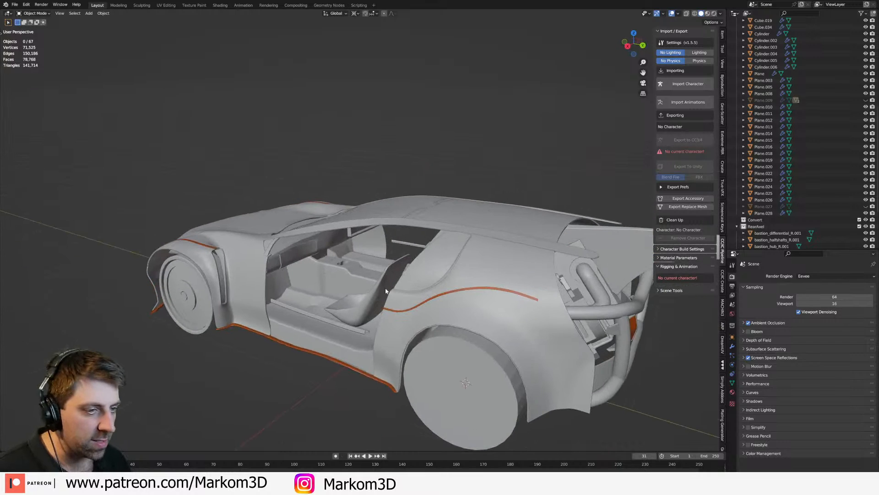
middle_click_drag(373, 235, 340, 253)
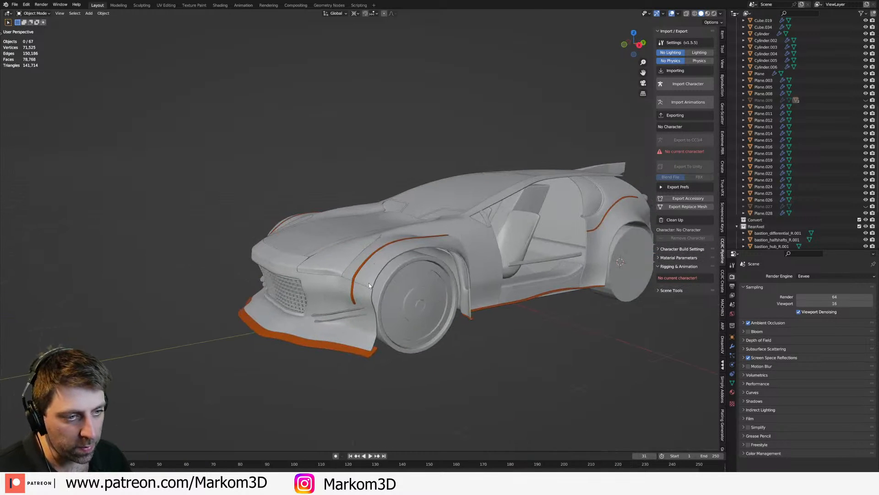
left_click(400, 327)
key("h")
middle_click_drag(408, 317, 322, 280)
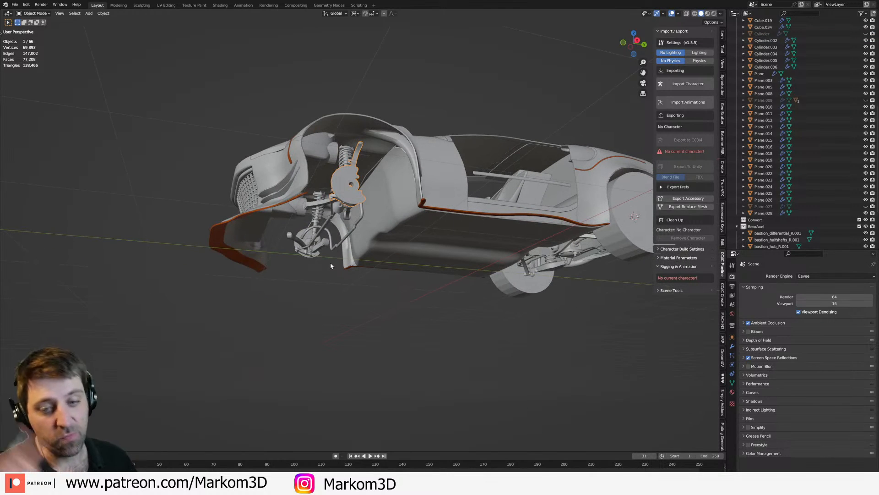
middle_click_drag(499, 264, 437, 256)
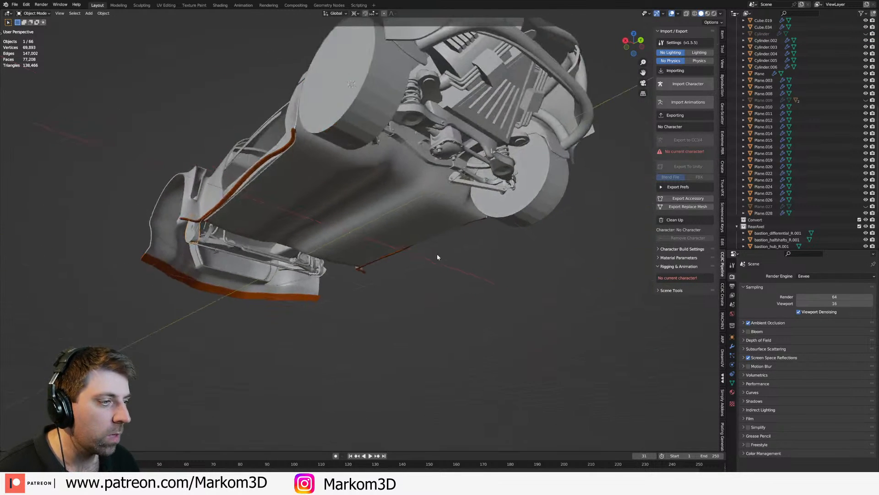
Step: Hide the car's rear wheels to expose the rear axle
left_click(455, 152)
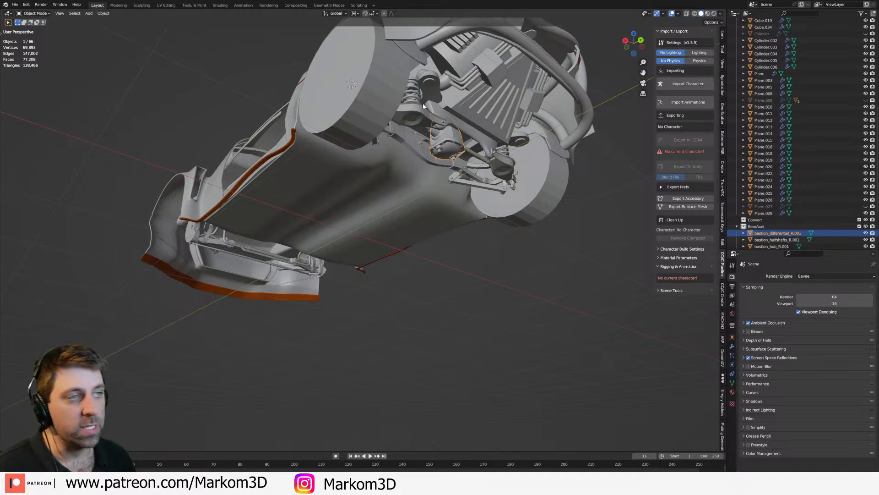
left_click(359, 136)
key("h")
Step: Examine the wheelless car body from the side, rear and front, including the engine bay and front grille
middle_click_drag(359, 137, 522, 272)
scroll(480, 260, "down", 2)
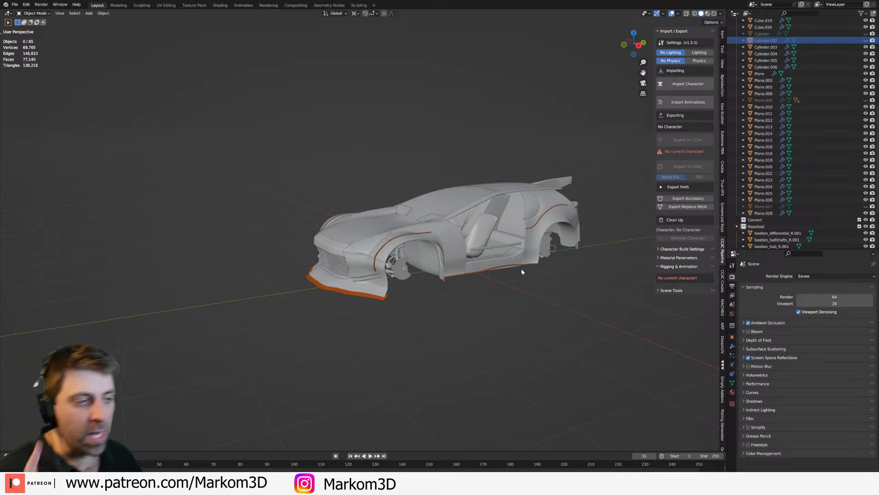
middle_click_drag(521, 272, 377, 276)
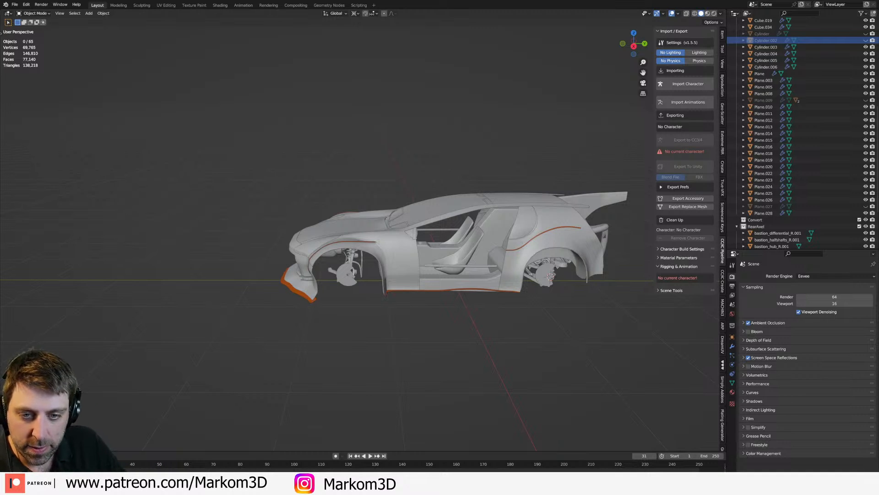
middle_click_drag(461, 269, 402, 252)
middle_click_drag(350, 243, 332, 269)
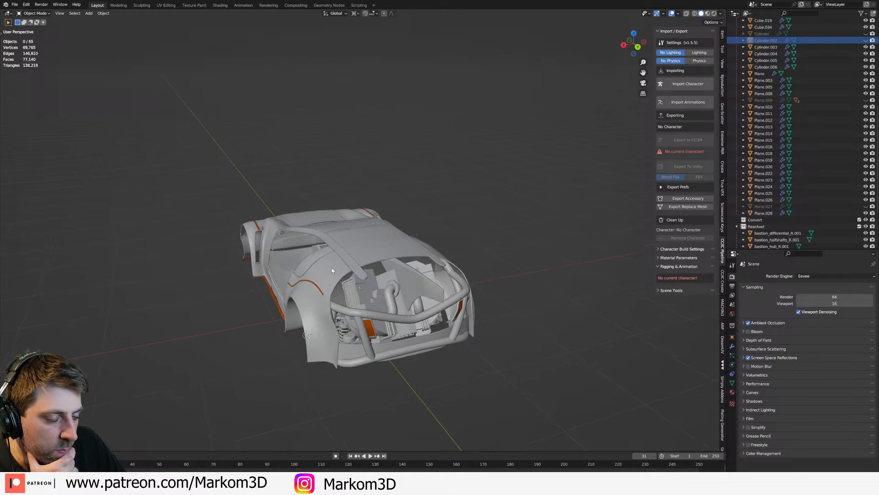
left_click(373, 336)
middle_click_drag(373, 337, 345, 296)
left_click(306, 268)
scroll(326, 300, "up", 2)
left_click(326, 304)
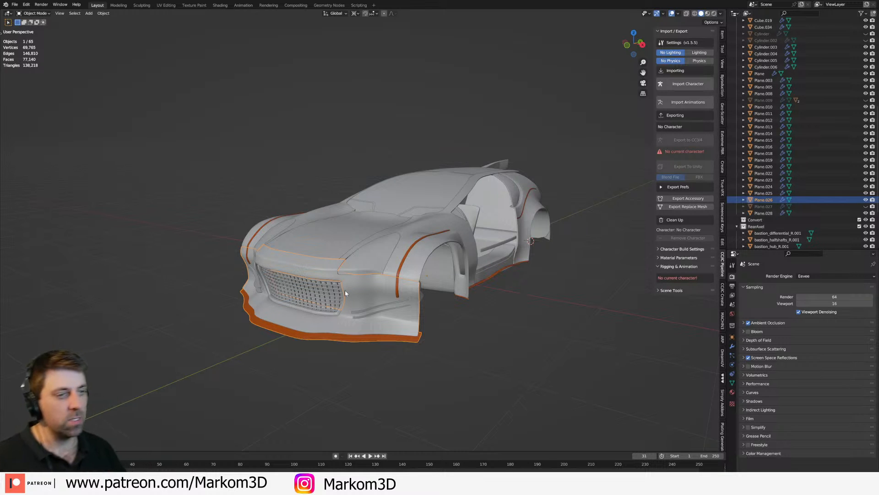
middle_click_drag(343, 291, 539, 251)
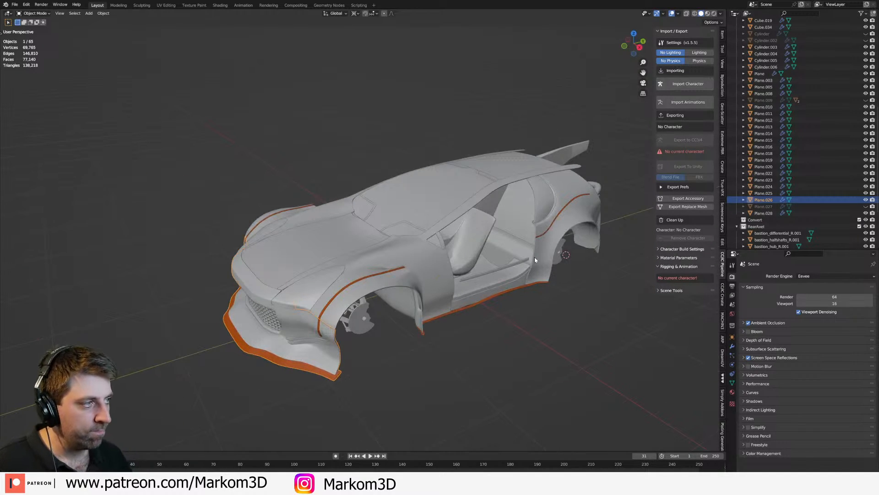
middle_click_drag(485, 157, 492, 216)
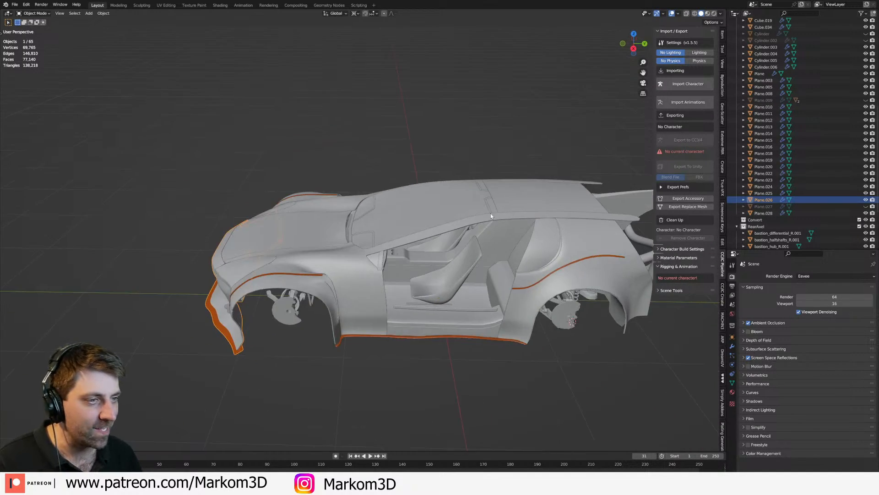
Step: Show the car in rendered viewport shading and set the render engine to Cycles
left_click(713, 14)
middle_click_drag(552, 167, 631, 171)
left_click(631, 171)
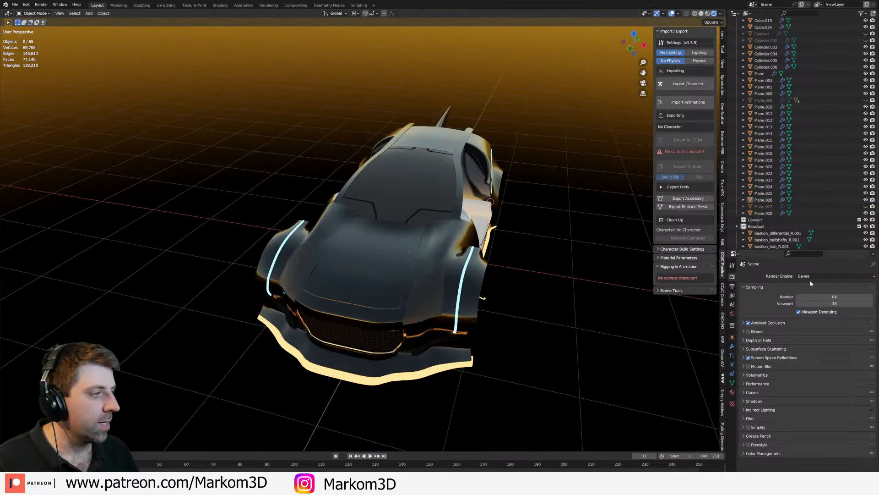
left_click(811, 277)
left_click(820, 299)
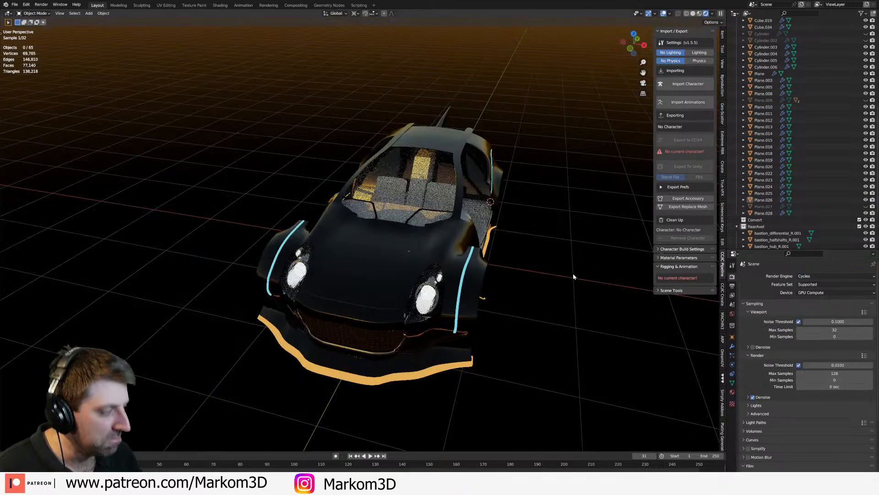
Step: Unhide all of the car's hidden parts and view the complete model
middle_click_drag(572, 267, 564, 270)
key("alt+h")
middle_click_drag(395, 299, 510, 291)
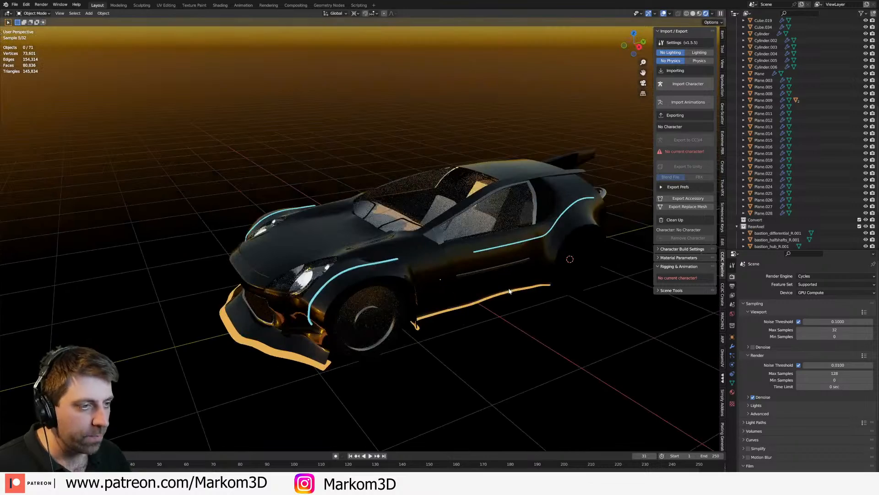
Step: Examine the rendered cyberpunk car from the front, rear and rear corner, including its lights and exposed rear engine bay
middle_click_drag(627, 353, 503, 322)
left_click(473, 295)
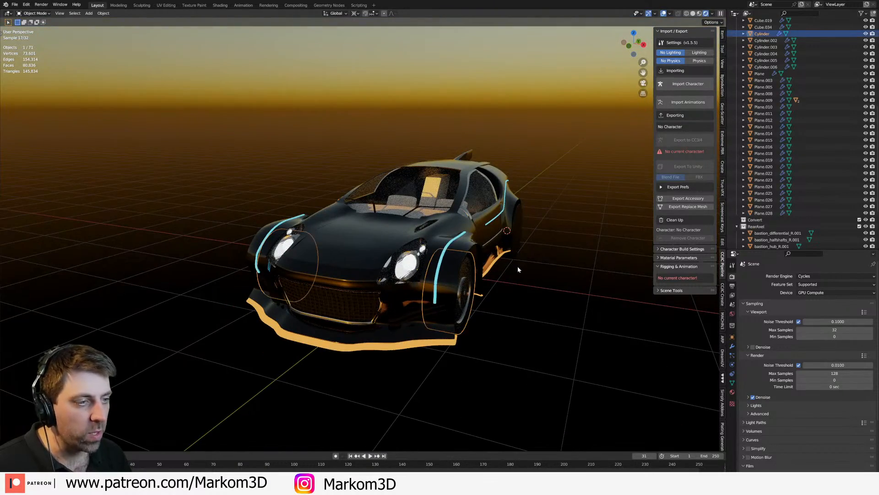
middle_click_drag(517, 269, 373, 286)
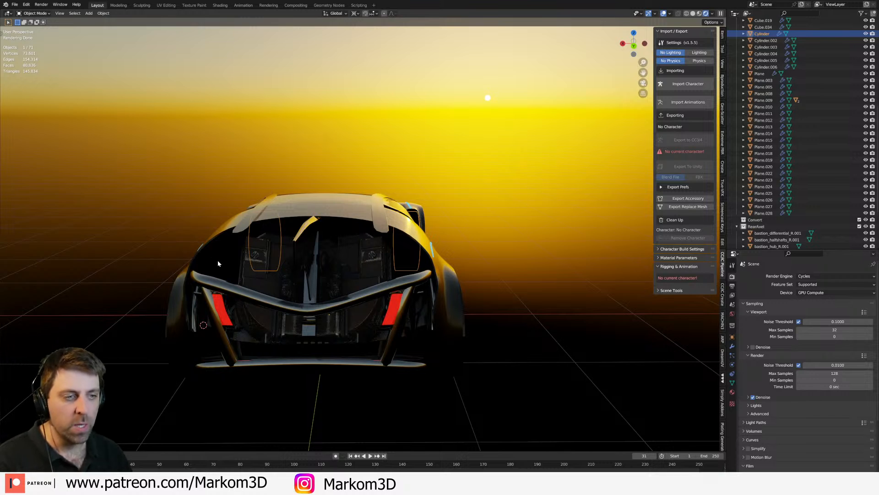
middle_click_drag(219, 263, 386, 171)
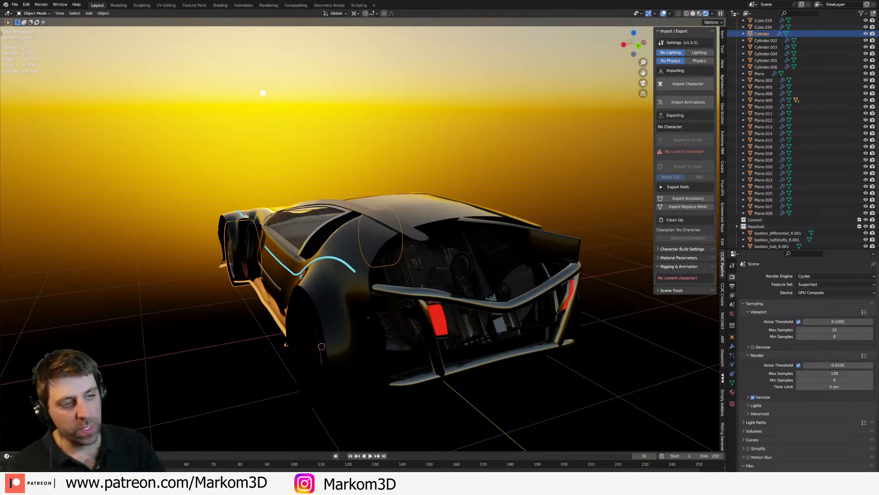
middle_click_drag(127, 246, 114, 248)
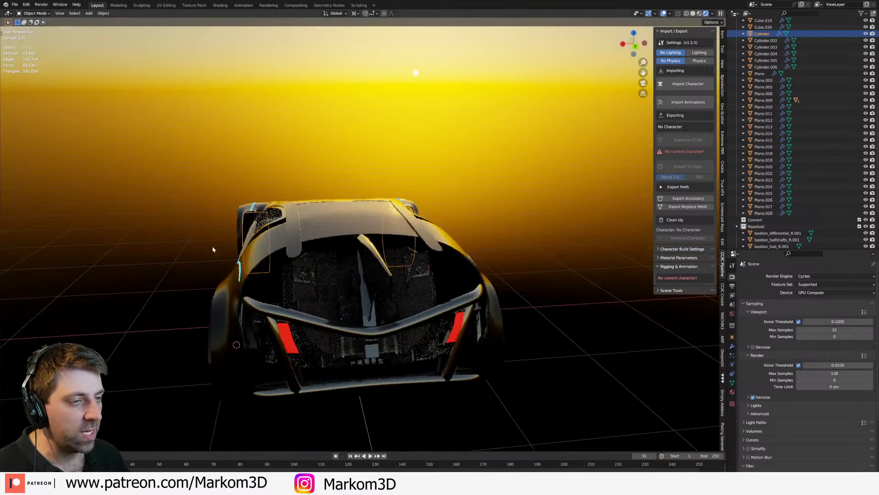
middle_click_drag(342, 264, 388, 246)
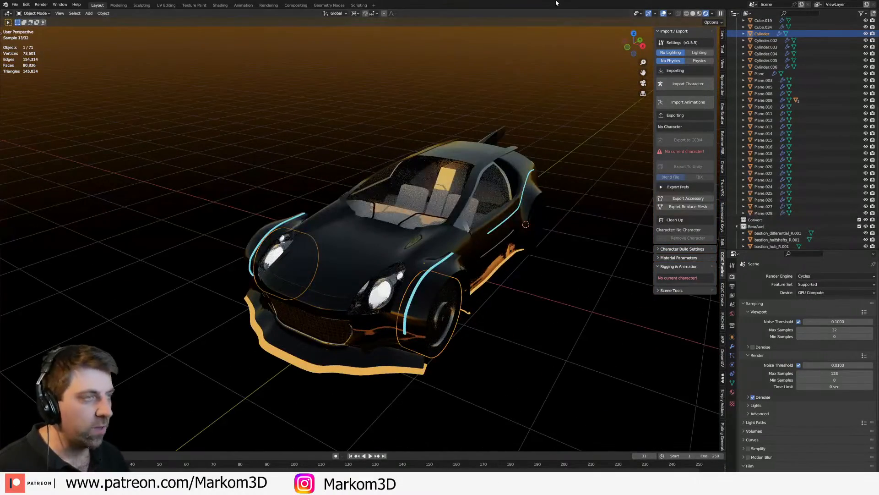
Step: Close the cyberpunk car file without saving its changes and return to the spaceship file
key("F3")
key("Return")
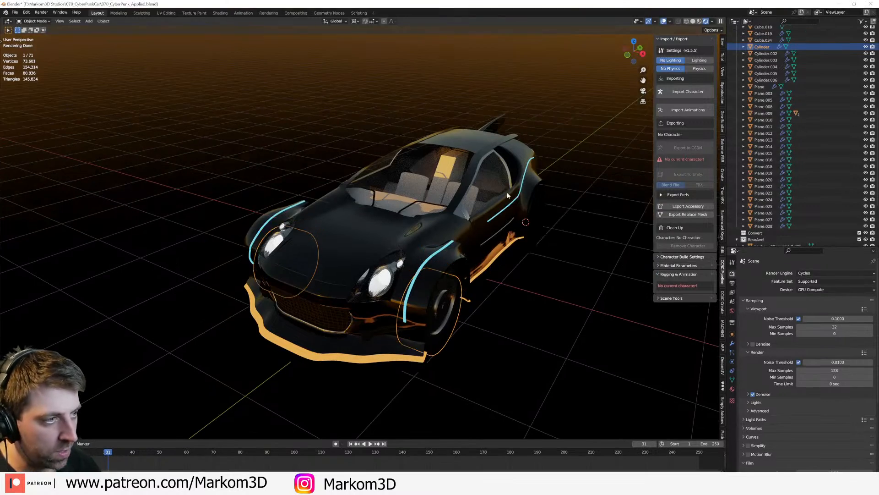
left_click(875, 6)
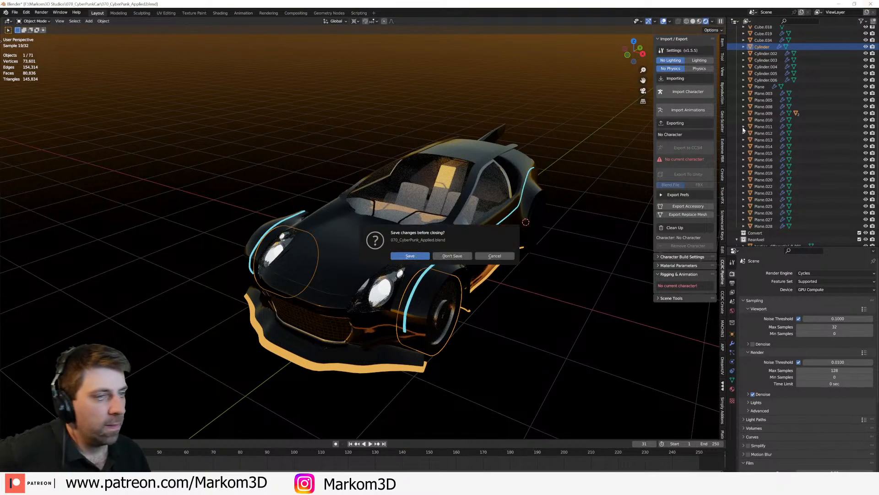
left_click(451, 257)
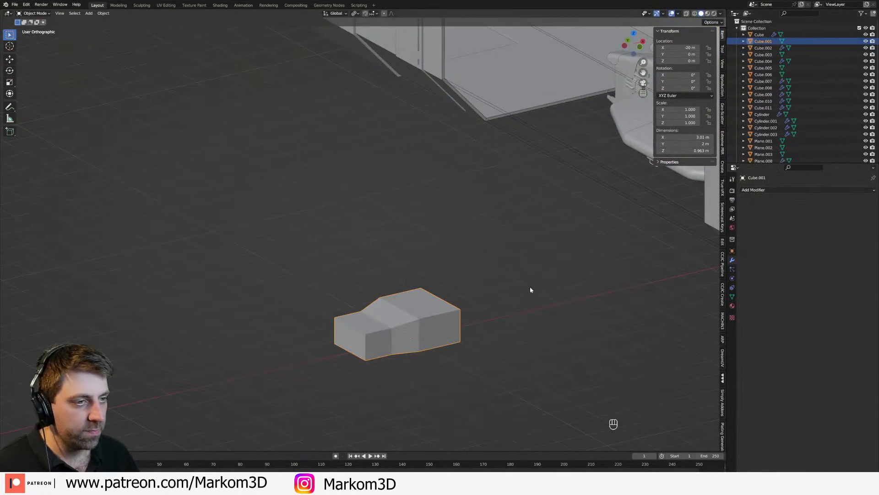
middle_click_drag(530, 291, 517, 326)
scroll(517, 326, "up", 2)
middle_click_drag(488, 288, 447, 346, "shift")
scroll(454, 344, "down", 2)
scroll(407, 346, "down", 3)
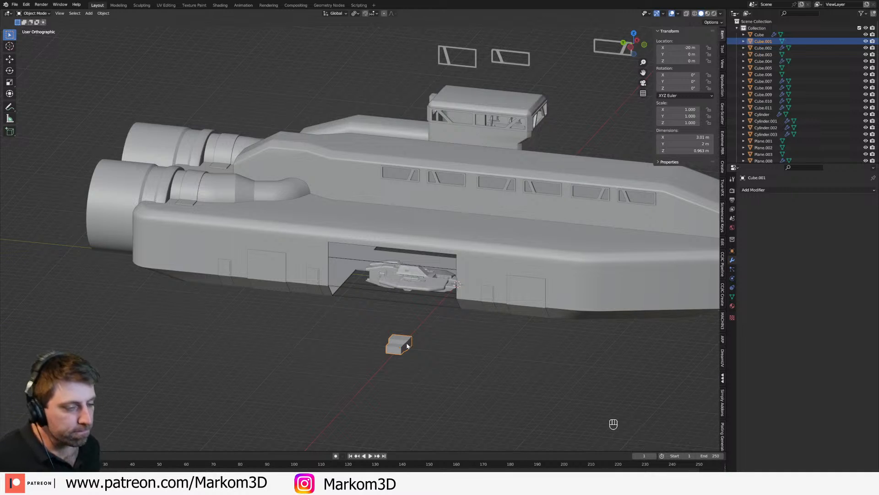
left_click(437, 204)
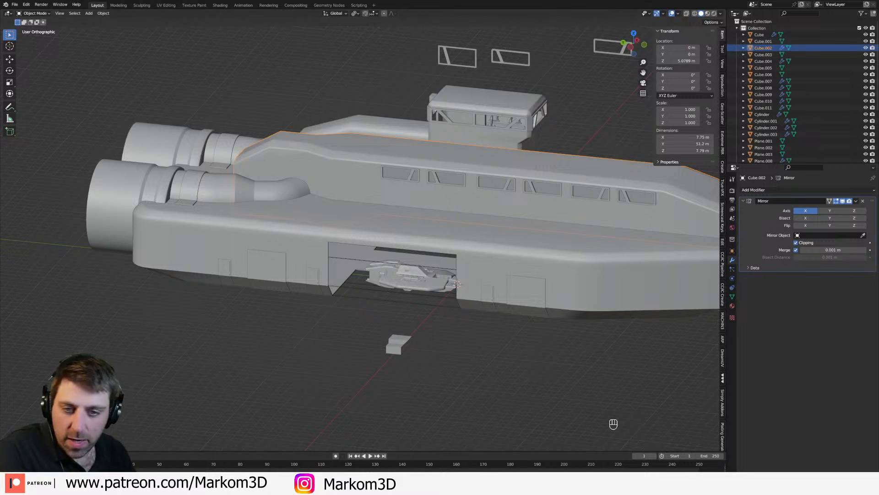
Step: Switch to the Chrome browser and activate the Google search field on a new tab
left_click_drag(0, 4, 389, 0)
left_click(381, 147)
type("kpjkasnhsdg[p")
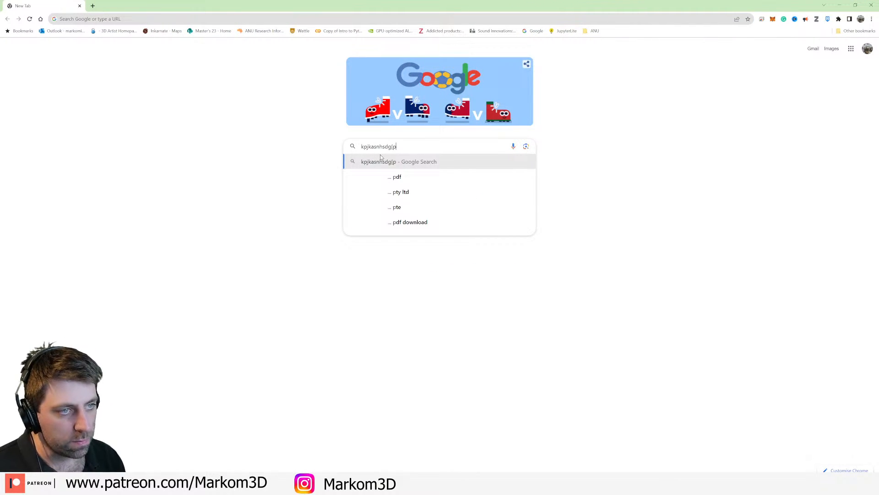
key("ctrl+a")
key("BackSpace")
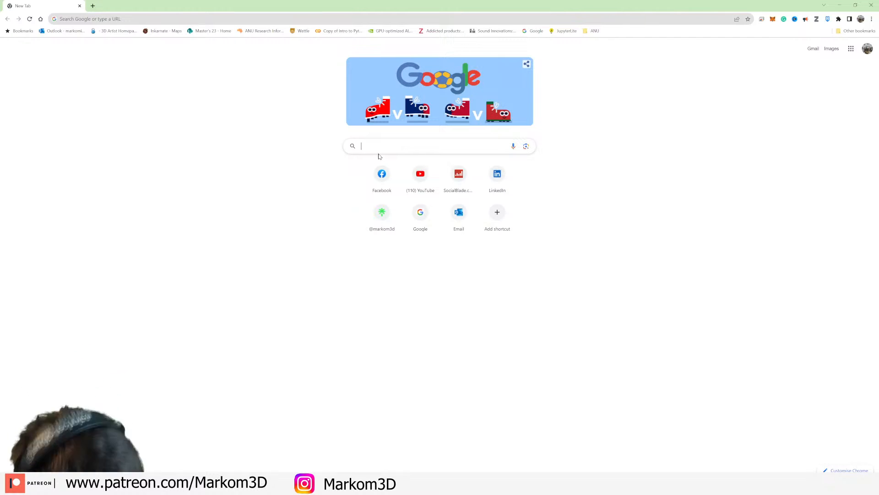
Step: Search Google for "star destroyer" and show the image results
type("star des")
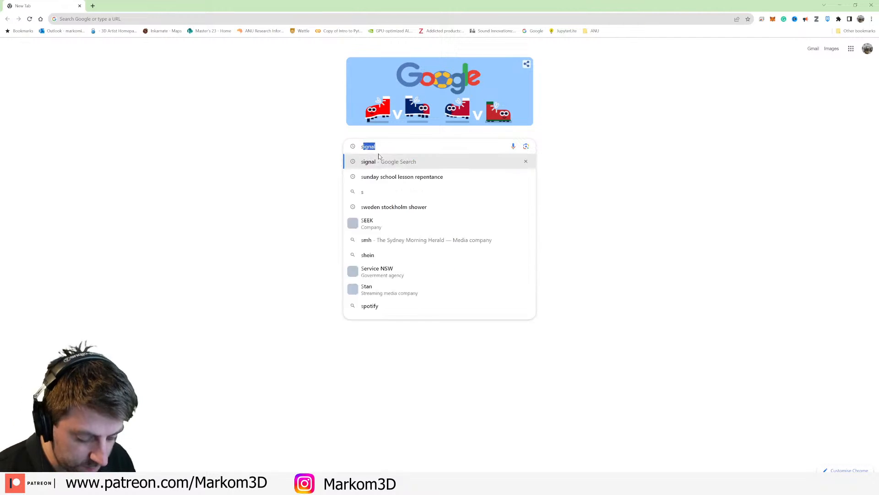
type("t")
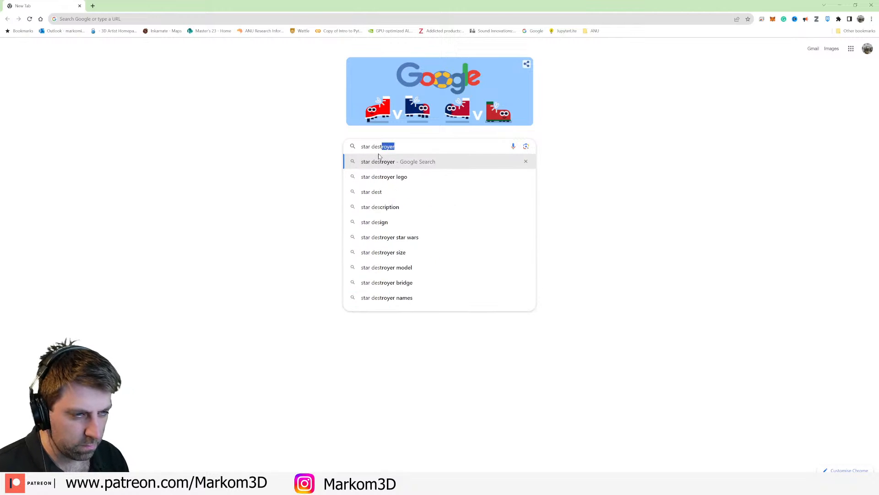
key("Return")
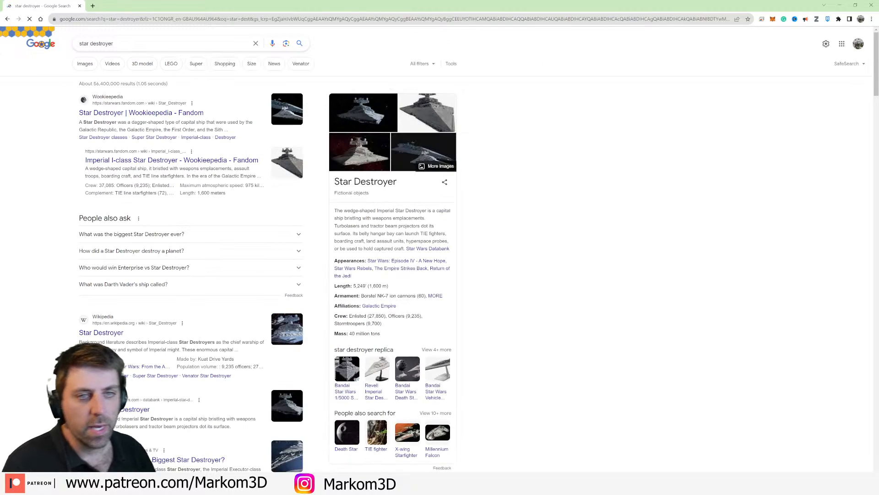
left_click(84, 63)
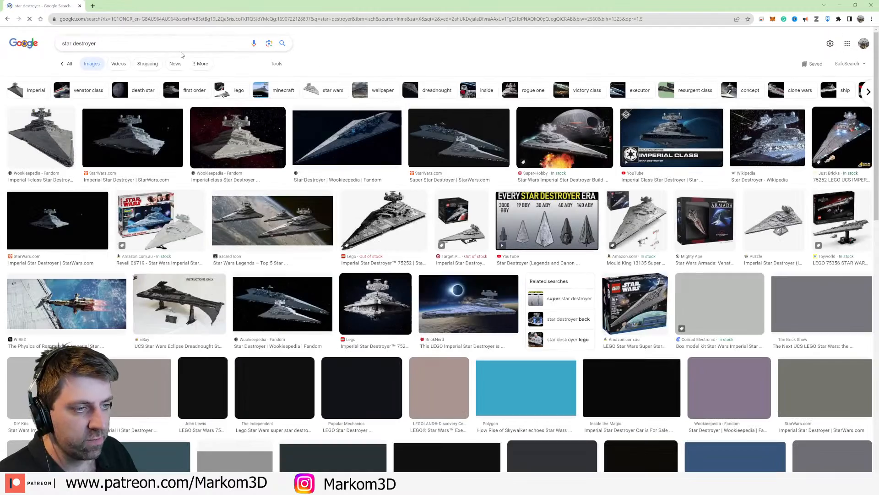
Step: Refine the image search to "star destroyer guns"
left_click(155, 43)
type("guns")
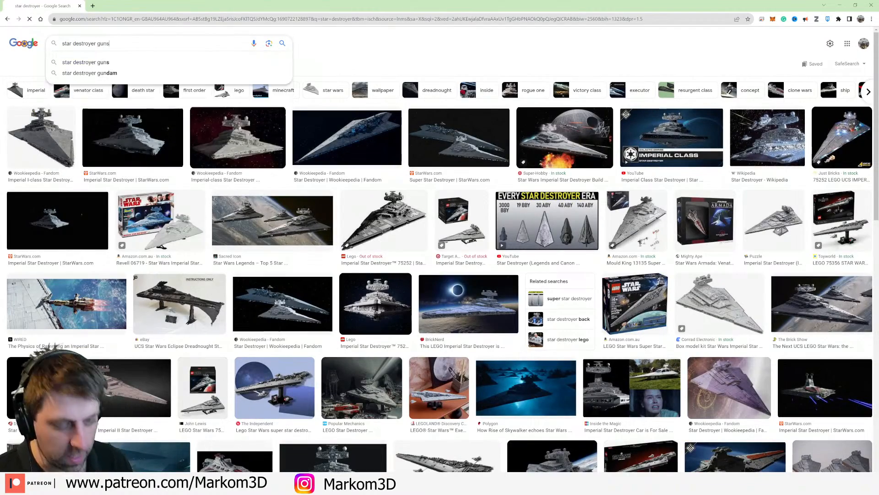
key("Return")
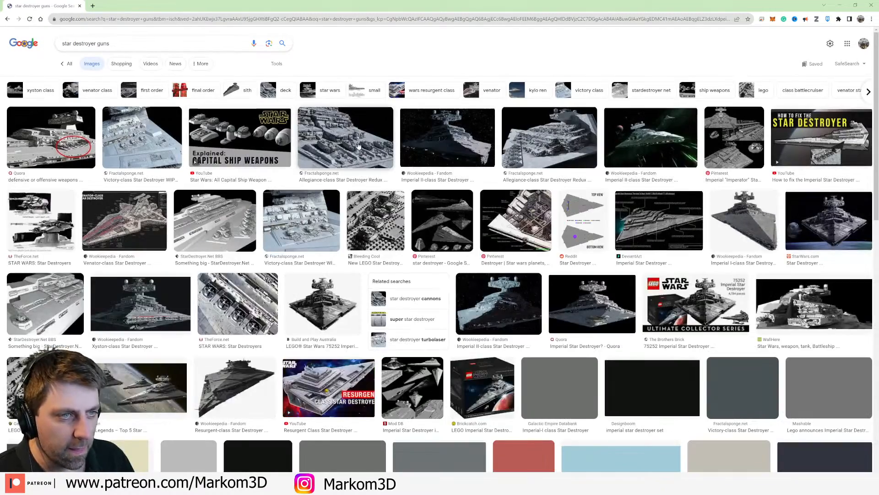
Step: Preview the Allegiance-class Star Destroyer Redux image and browse the other results for gun and turret references
left_click(345, 137)
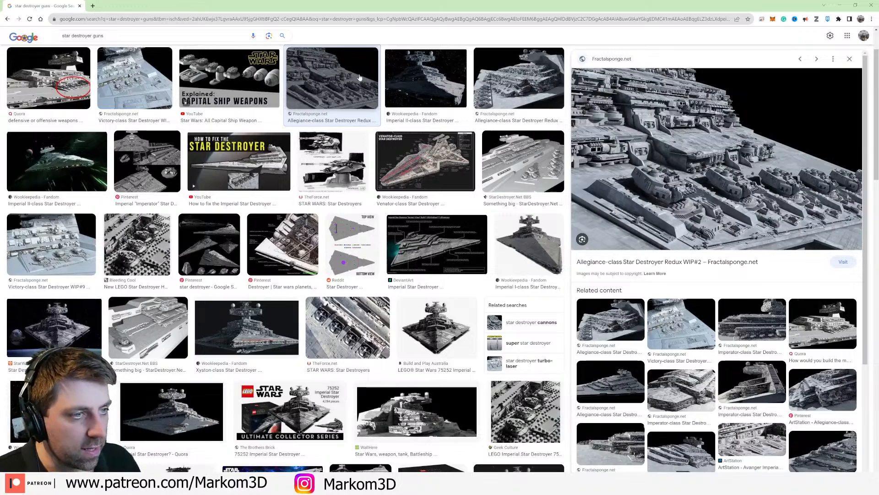
scroll(268, 213, "down", 7)
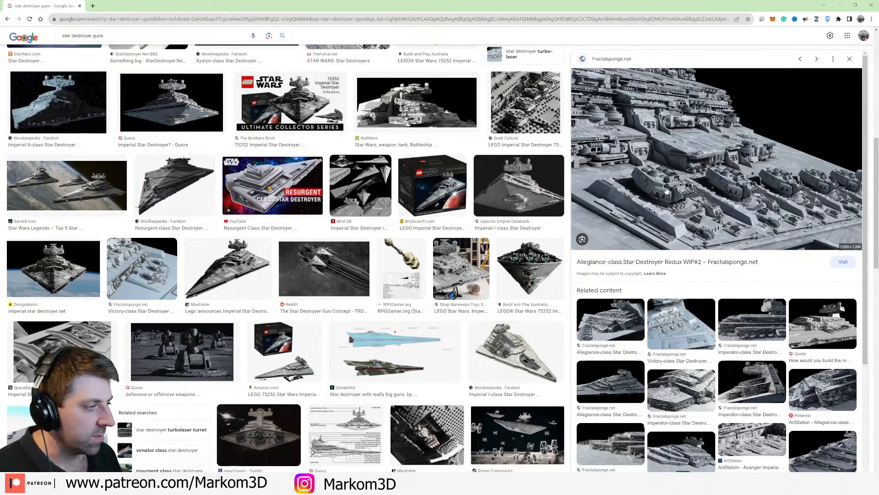
scroll(470, 323, "down", 15)
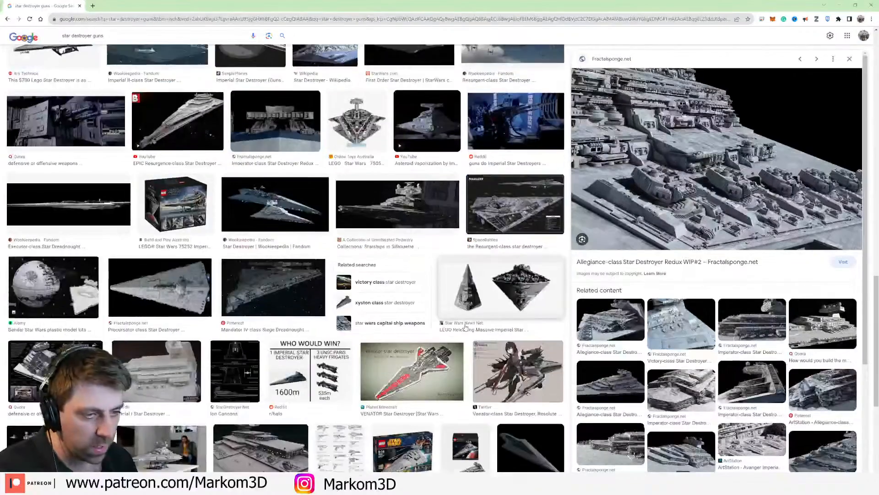
scroll(469, 323, "down", 9)
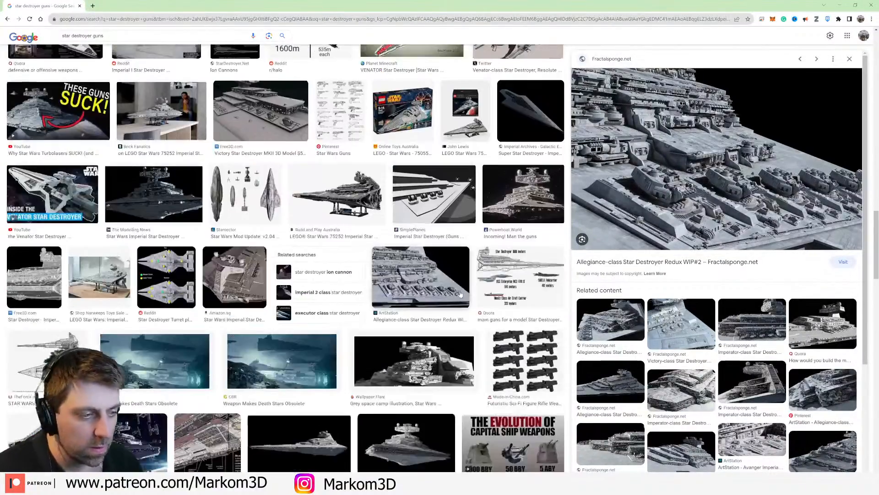
scroll(460, 284, "down", 2)
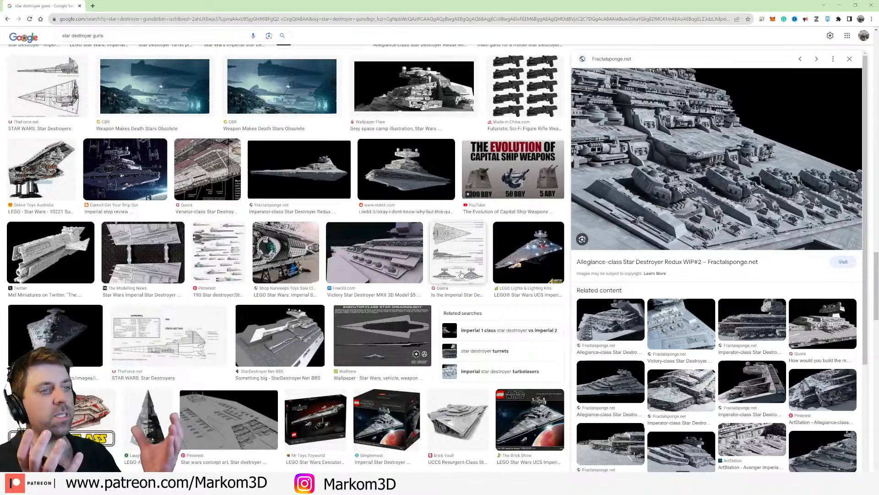
Step: Compare capital ship weapon references, previewing the Evolution of Capital Ship Weapons, Taranch Dreadnaught Guns, Novus Weapons and Directed Energy Weapons images
left_click(518, 166)
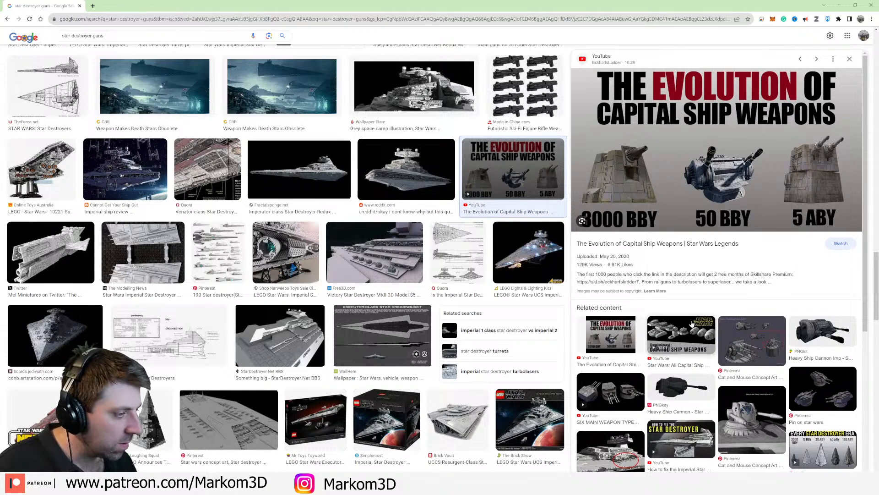
left_click(750, 332)
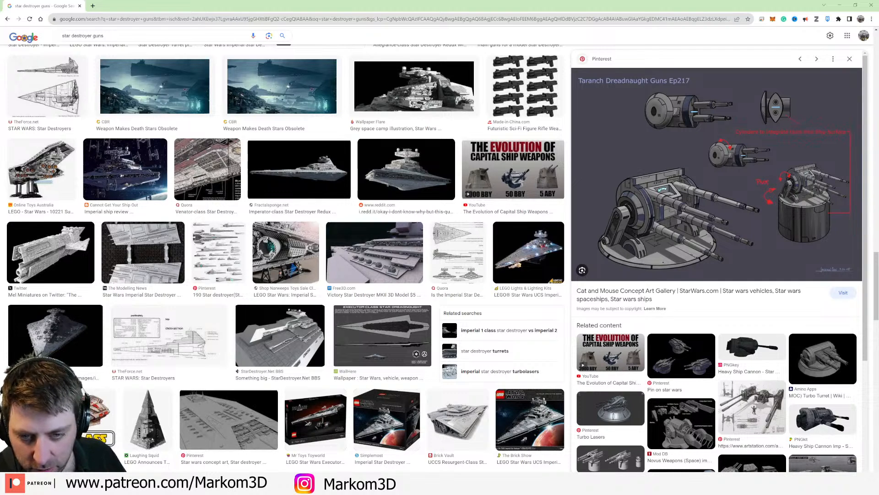
scroll(559, 183, "down", 3)
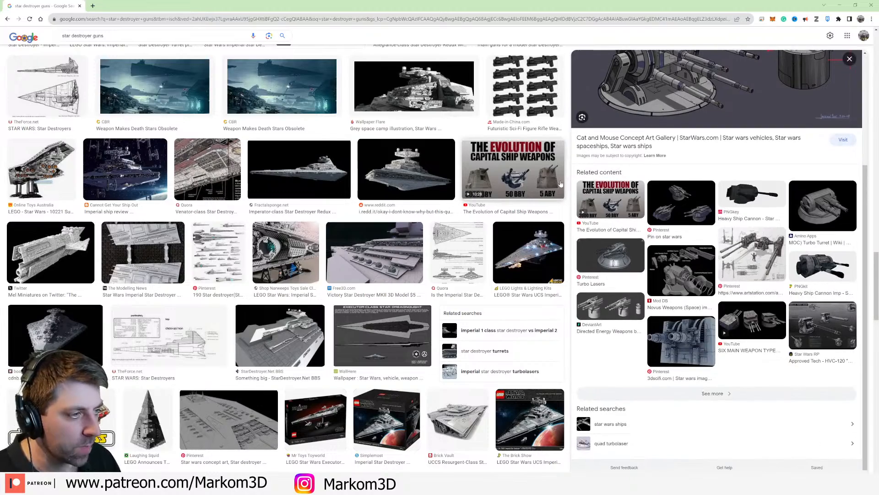
scroll(559, 183, "down", 3)
left_click(679, 271)
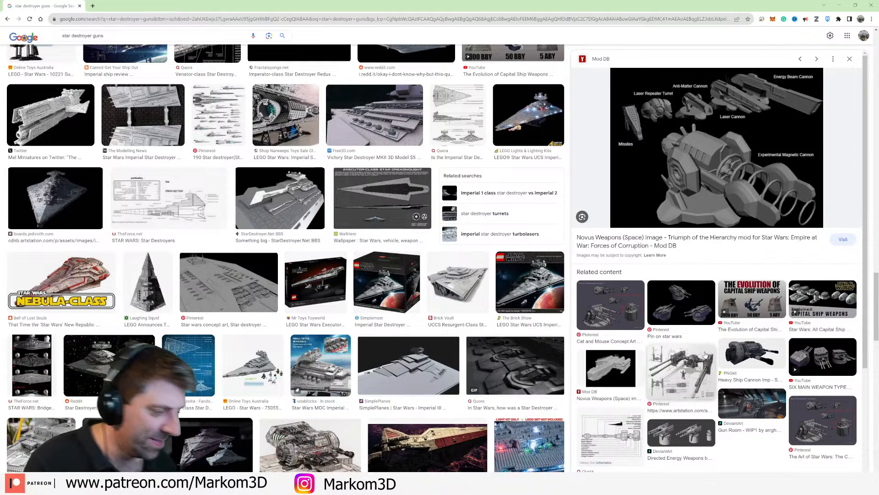
left_click(702, 430)
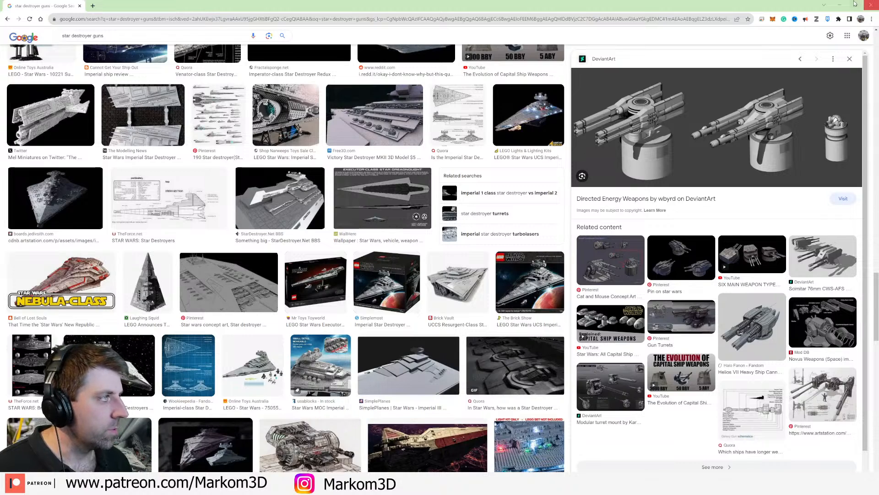
Step: Close the browser to return to Blender and delete the small tapered detail block beside the ship
left_click(872, 6)
middle_click_drag(449, 238, 443, 340)
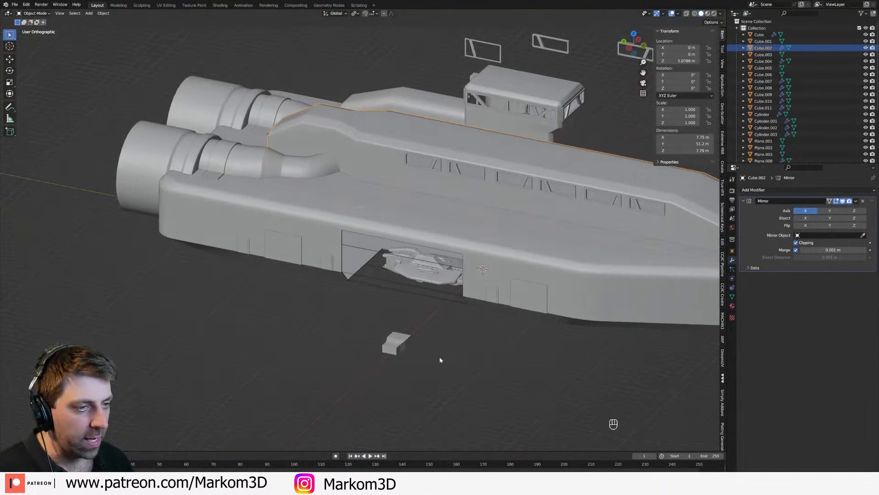
left_click(401, 351)
key("Delete")
Step: Add a cylinder mesh and move it along the X axis to -20 m, clear of the ship's side
key("shift+a")
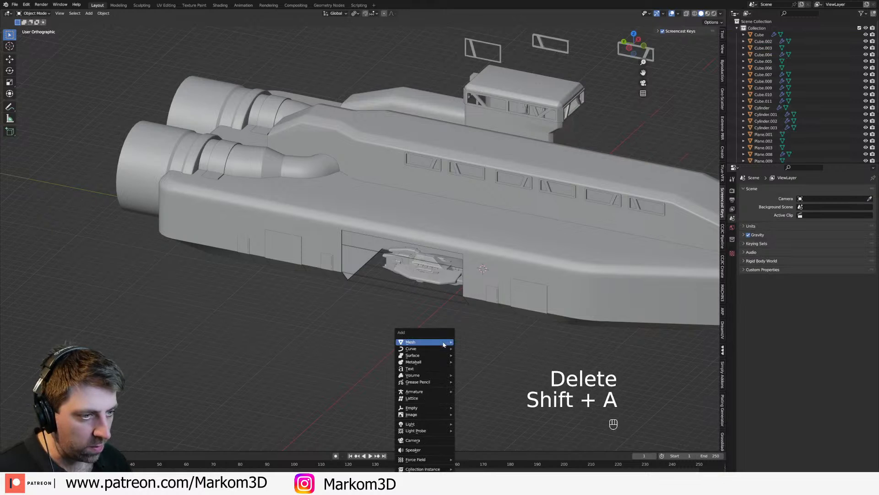
mouse_move(444, 342)
left_click(478, 192)
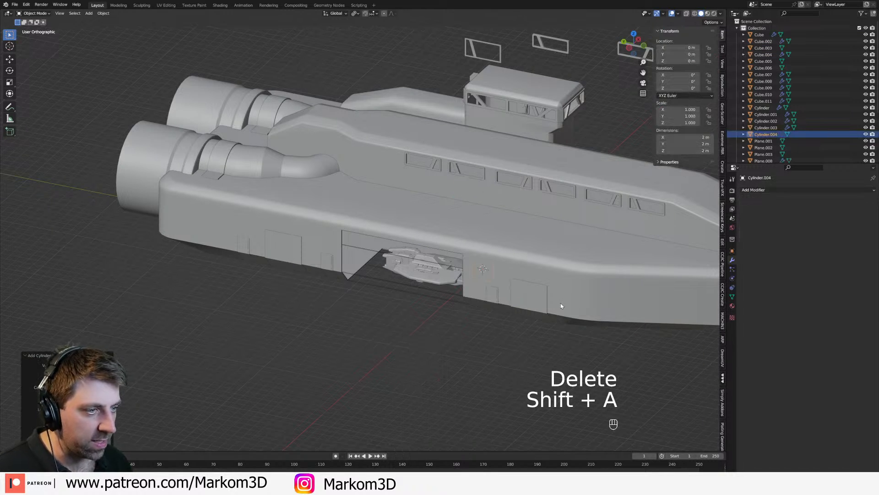
key("g")
key("y")
key("x")
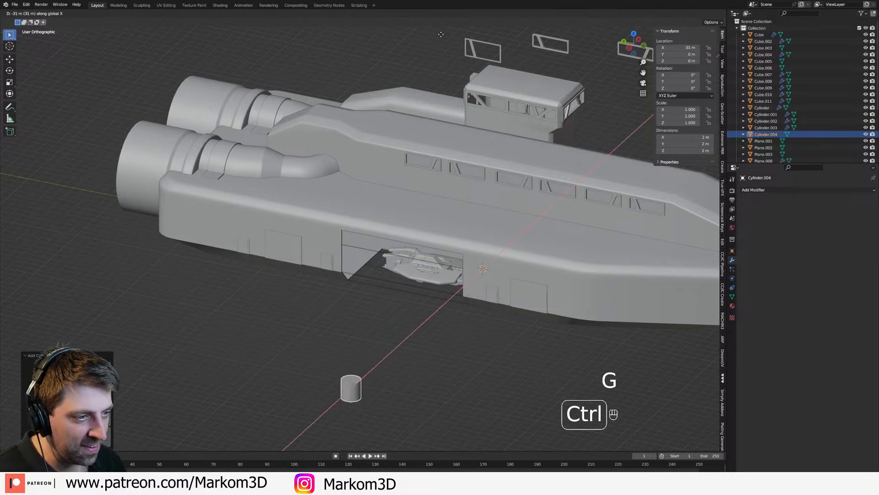
left_click(475, 379, "ctrl")
middle_click_drag(460, 355, 478, 322, "shift")
Step: Rotate the cylinder's mesh in Edit Mode so that it lies horizontally along the X axis
key("Tab")
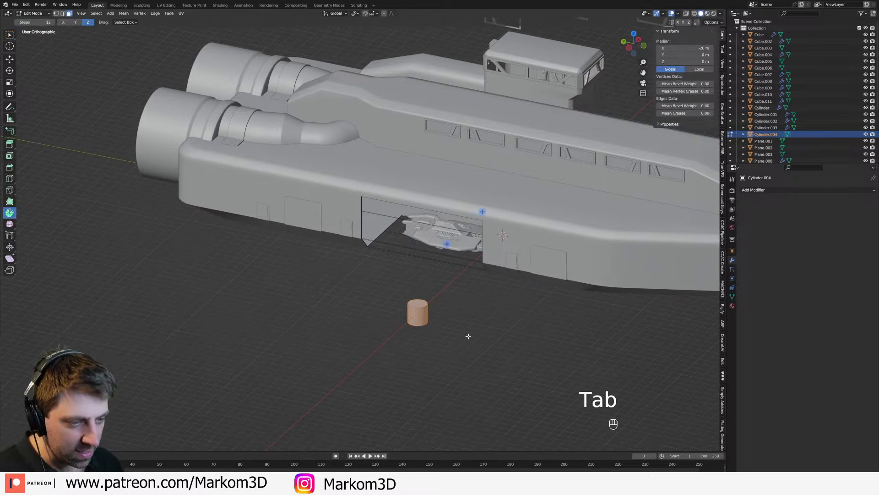
key("r")
key("r")
left_click(468, 336)
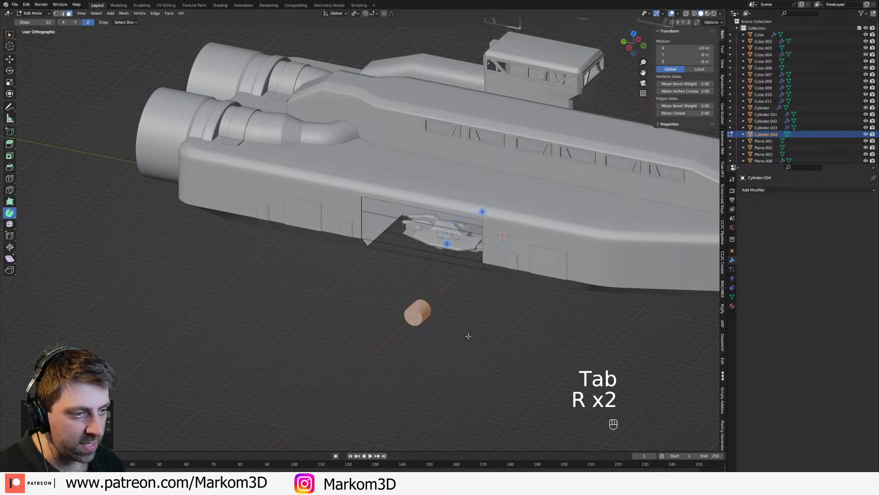
Step: Scale the cylinder's mesh down and stretch it along the X axis into a long, thin gun barrel
scroll(468, 336, "up", 3)
key("s")
left_click(413, 306)
key("s")
key("x")
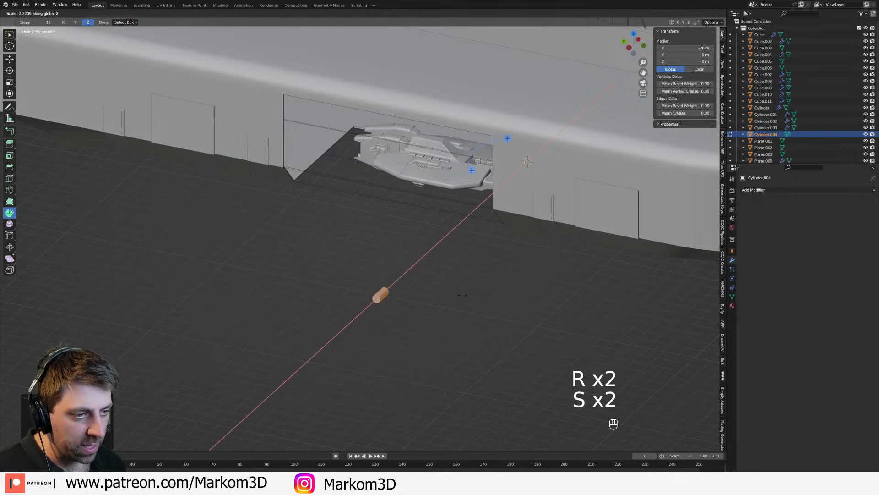
left_click(77, 251)
middle_click_drag(482, 337, 486, 319)
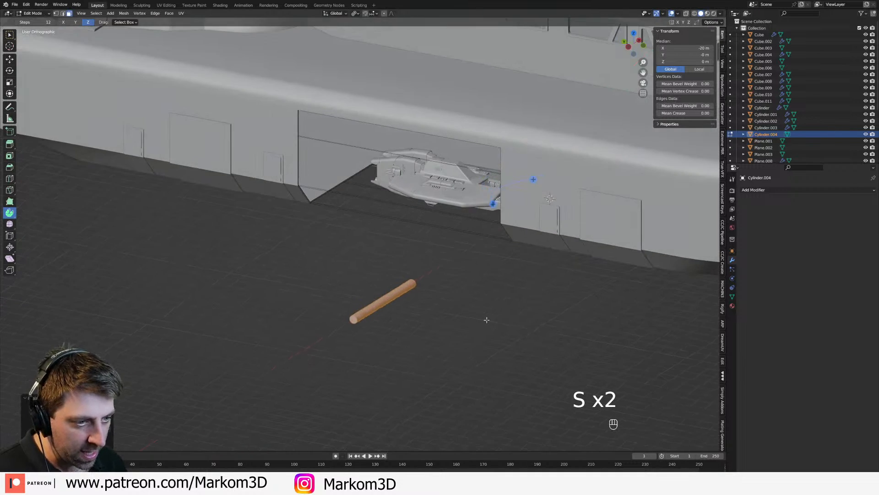
Step: Add two edge loops around the barrel near its muzzle end, spaced apart to bound a collar section
scroll(485, 320, "up", 3)
middle_click_drag(387, 310, 496, 282, "shift")
scroll(405, 270, "up", 2)
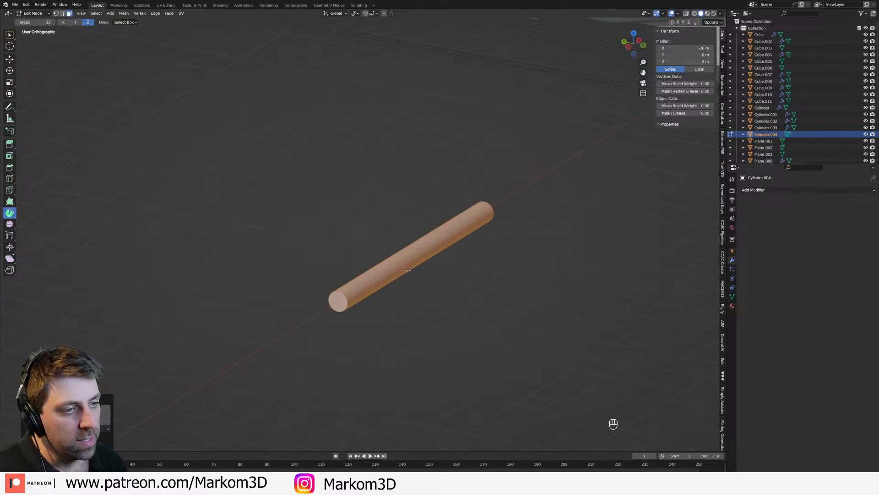
key("ctrl+r")
left_click(419, 262)
left_click(378, 290)
key("ctrl+r")
key("ctrl+r")
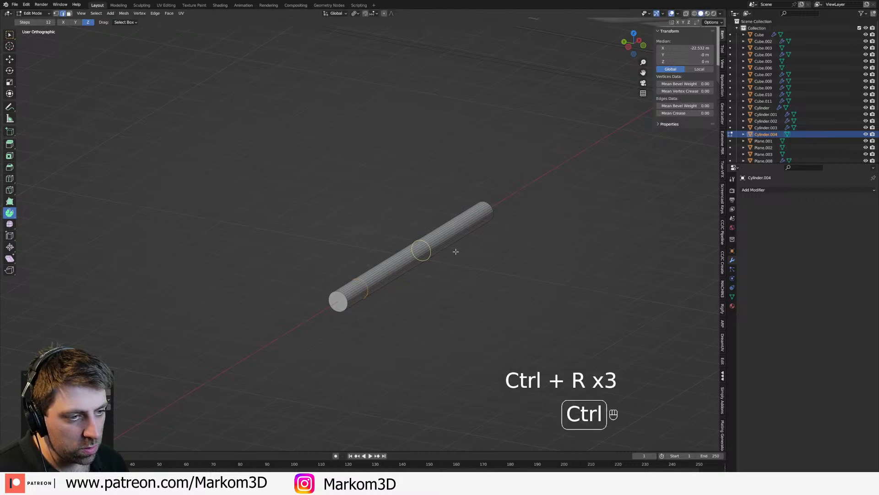
left_click(454, 251)
left_click(407, 282)
Step: Select both edge loops around the barrel and bevel them with a width of 0.0525 m
scroll(393, 270, "up", 5)
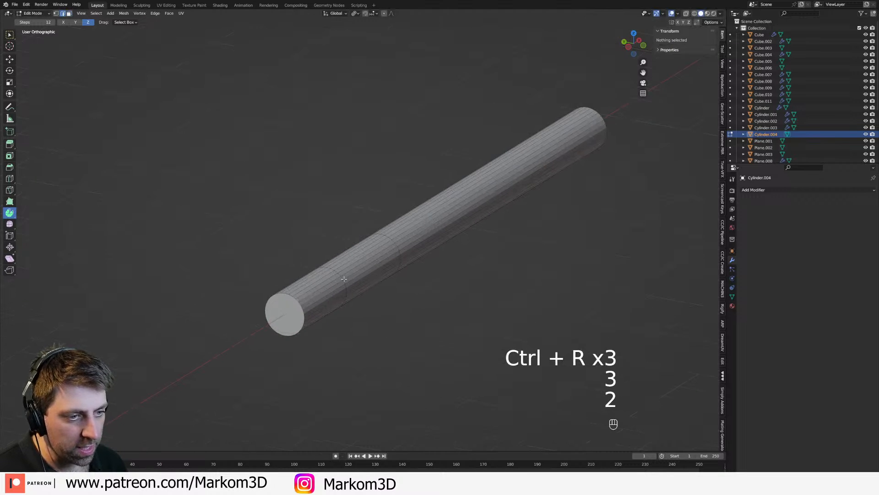
left_click(398, 251, "alt+shift")
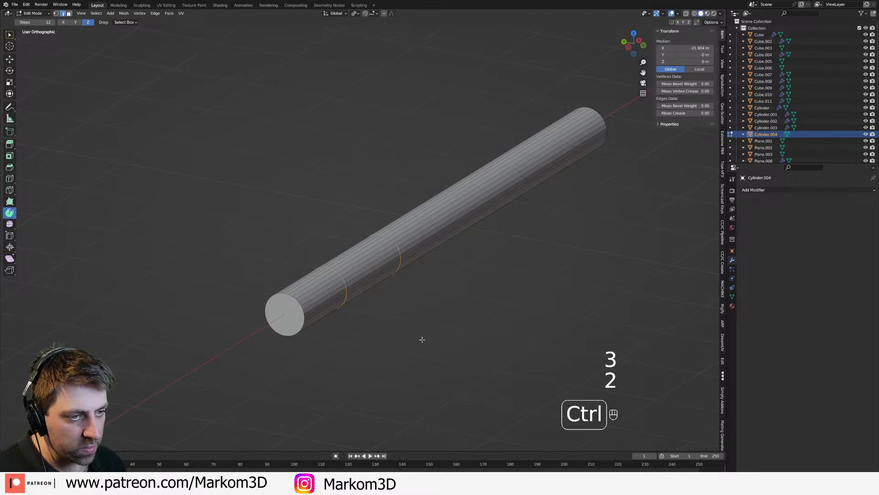
key("ctrl+b")
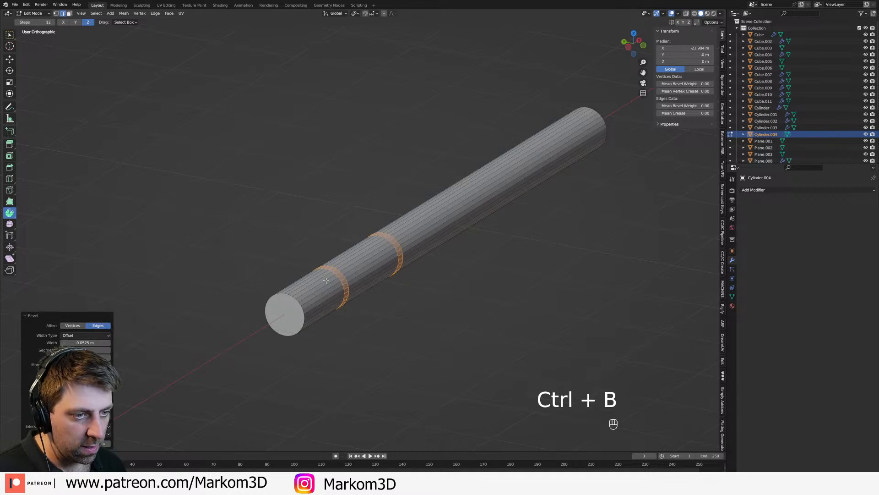
Step: Select the ring of faces between the beveled bands and scale it outward, excluding X, into a thicker collar
key("2")
key("3")
left_click(367, 275, "alt")
key("s")
key("shift+x")
left_click(437, 342)
key("Tab")
key("Tab")
key("Tab")
key("Tab")
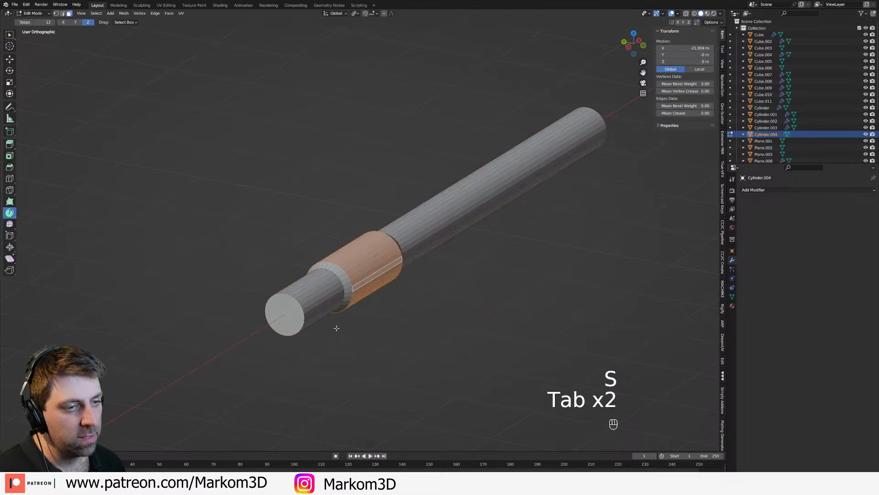
Step: Inset the barrel's muzzle face and extrude it inward to hollow out the bore
key("i")
left_click(383, 342)
key("e")
left_click(538, 267)
scroll(510, 294, "down", 4)
key("Tab")
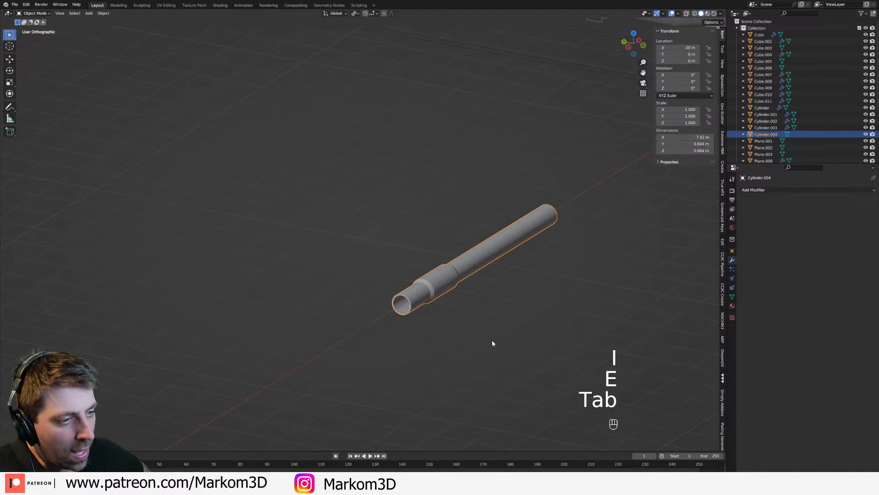
Step: Move the whole barrel mesh along X in Edit Mode to a median of about -25.85 m, away from the ship
key("Tab")
key("a")
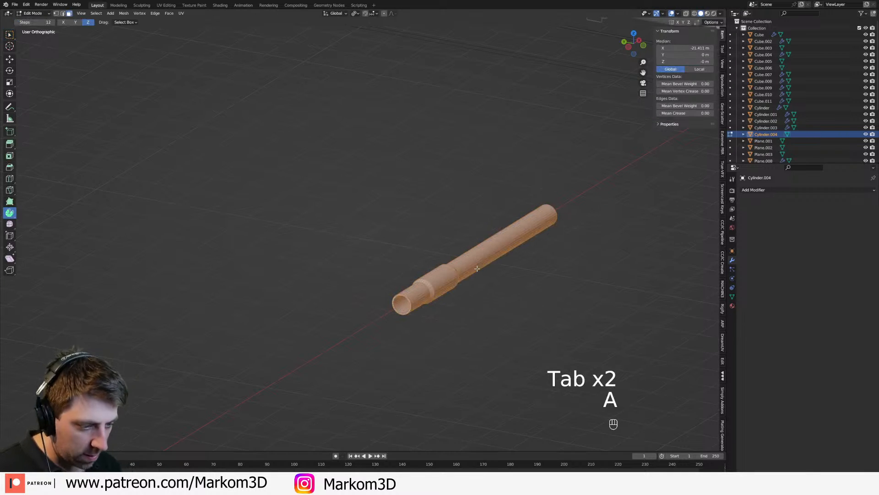
key("g")
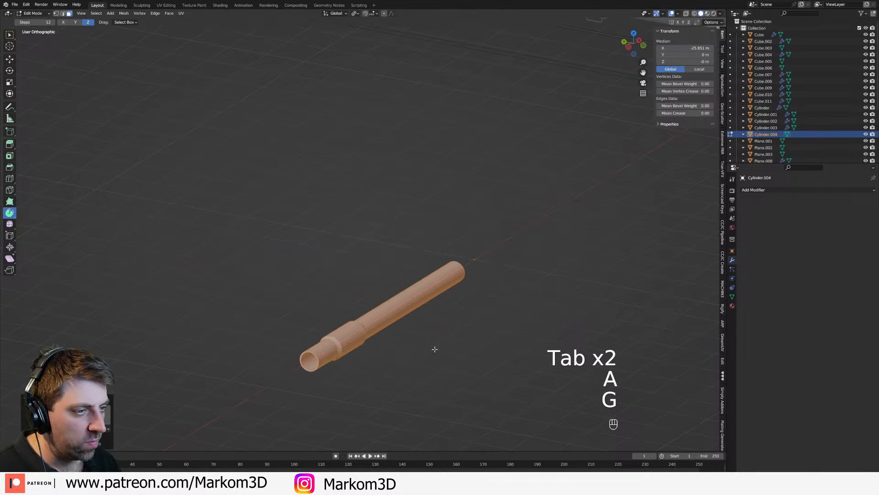
left_click(447, 332)
key("Tab")
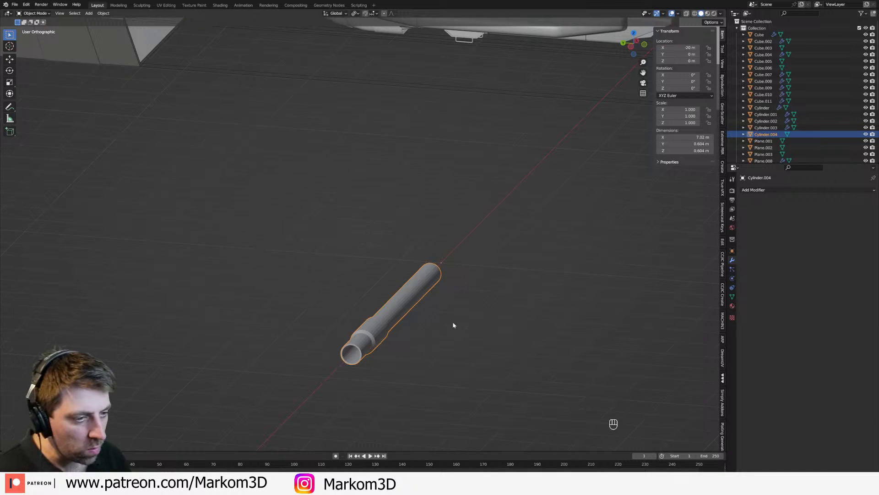
Step: Snap the 3D cursor to the selected barrel mesh
scroll(454, 325, "up", 1)
key("Tab")
key("shift+s")
left_click(452, 334)
Step: Add a cube inside the barrel mesh and shape it into a small, thin block on top of the collar
key("shift+a")
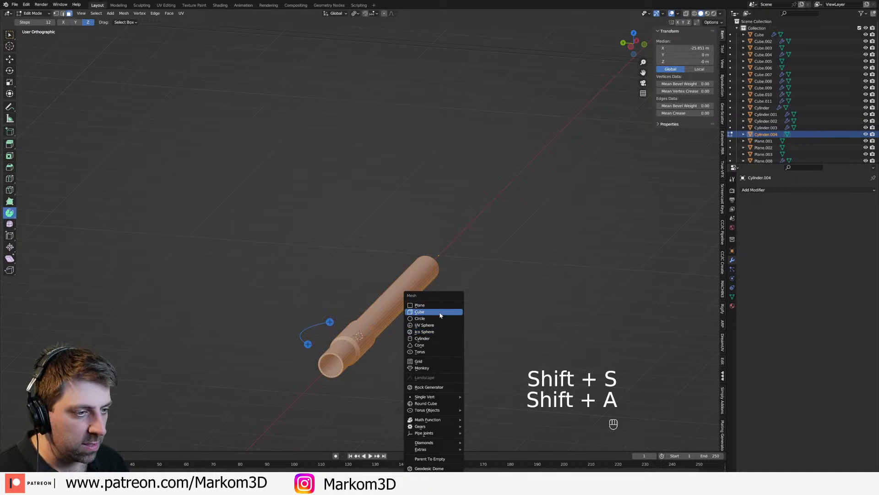
left_click(441, 313)
key("s")
left_click(389, 334)
key("g")
key("z")
left_click(389, 319)
key("s")
key("x")
right_click(471, 338)
key("s")
key("y")
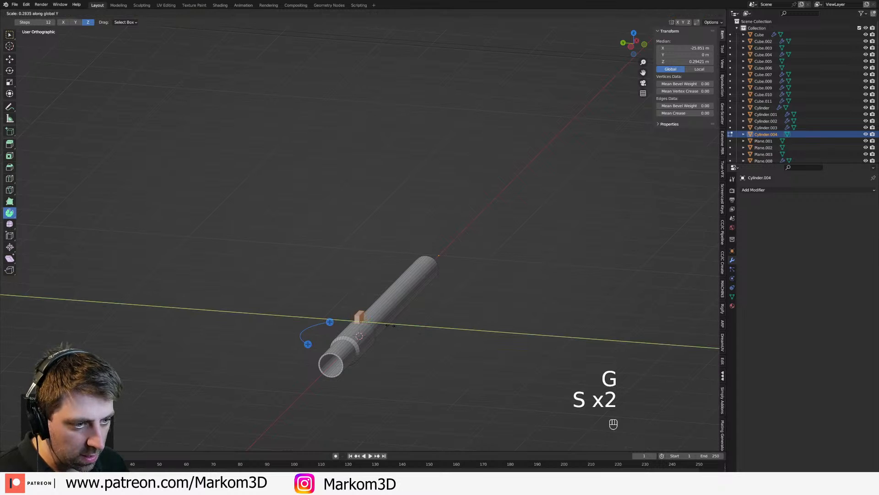
left_click(374, 324)
middle_click_drag(375, 323, 348, 312)
key("s")
left_click(397, 340)
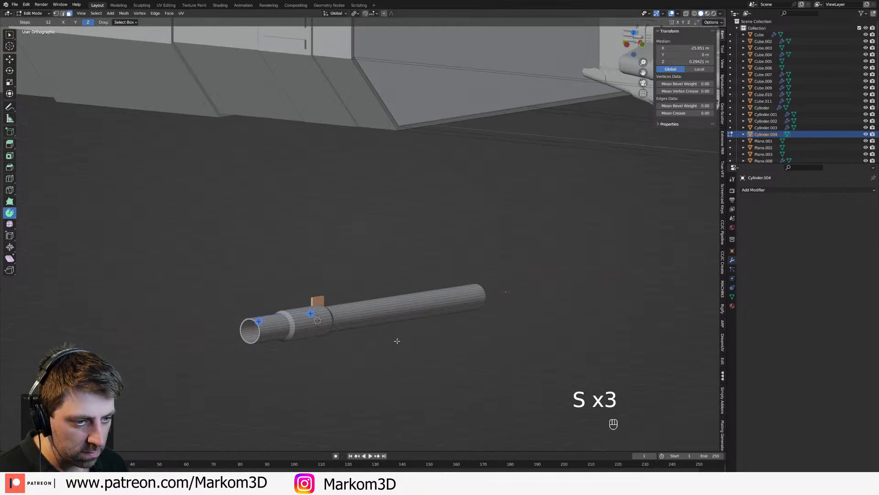
Step: Delete the small block from the barrel mesh, working in the front wireframe view
key("KP_3")
key("KP_1")
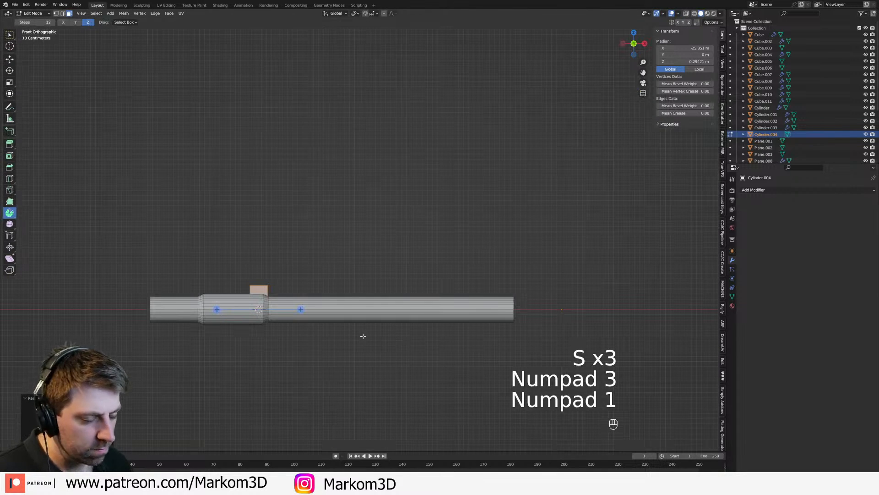
key("z")
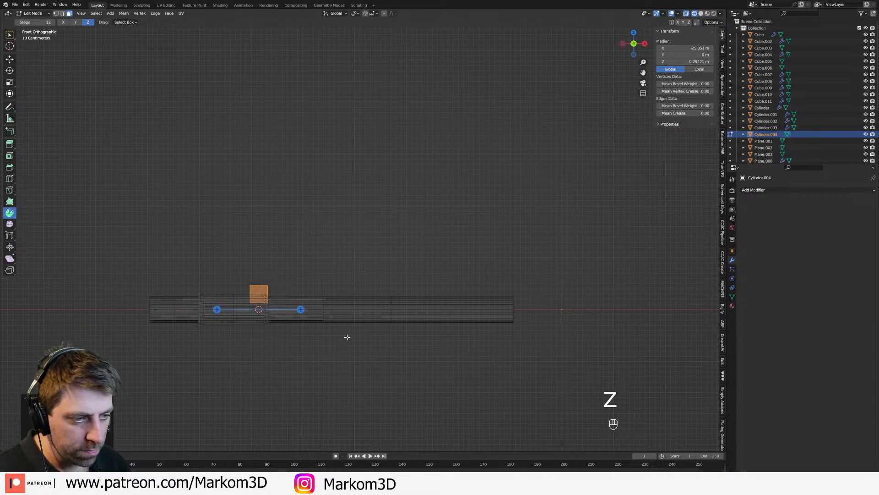
key("Tab")
key("Tab")
key("End")
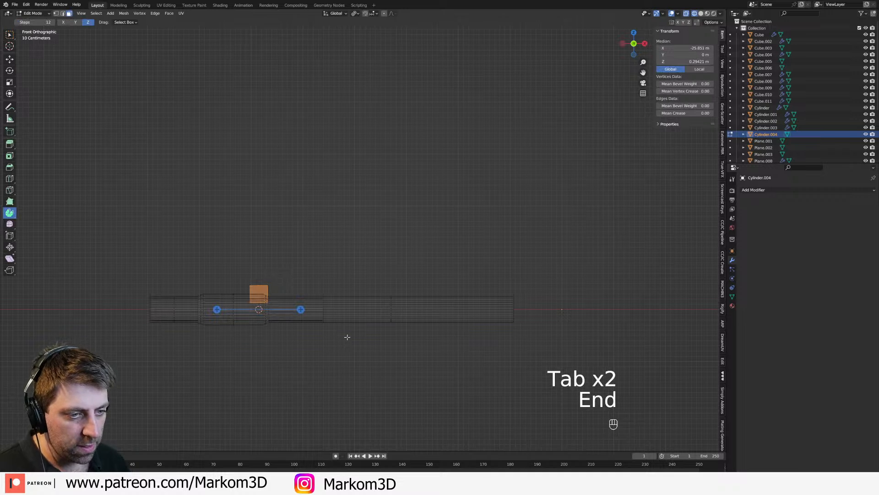
key("Delete")
left_click(349, 321)
Step: Add a cube as a separate object at the 3D cursor and scale its mesh down close to the barrel's size
key("Tab")
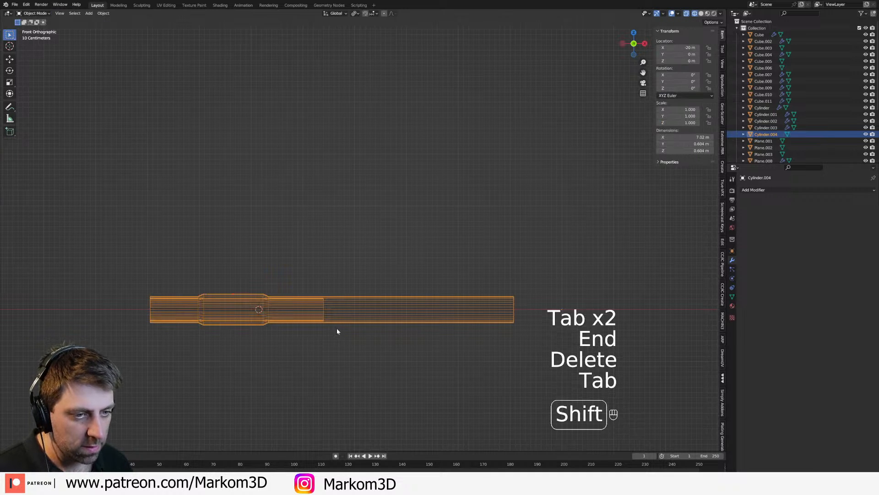
key("shift+a")
left_click(382, 156)
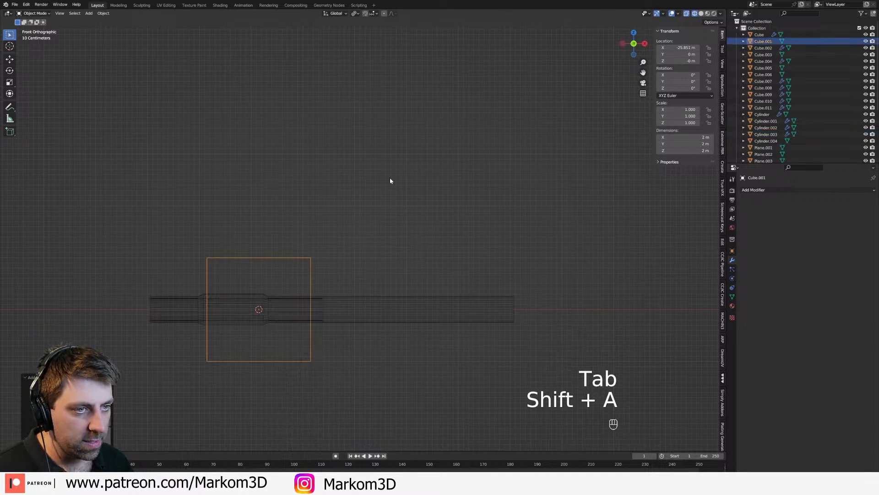
key("Tab")
key("s")
left_click(322, 352)
middle_click_drag(322, 351, 460, 384)
Step: Stretch the cube's mesh along Z and flatten it along Y into a thin upright plate through the barrel
key("s")
key("x")
right_click(423, 367)
key("s")
key("z")
left_click(509, 402)
key("s")
key("x")
right_click(428, 377)
key("s")
key("y")
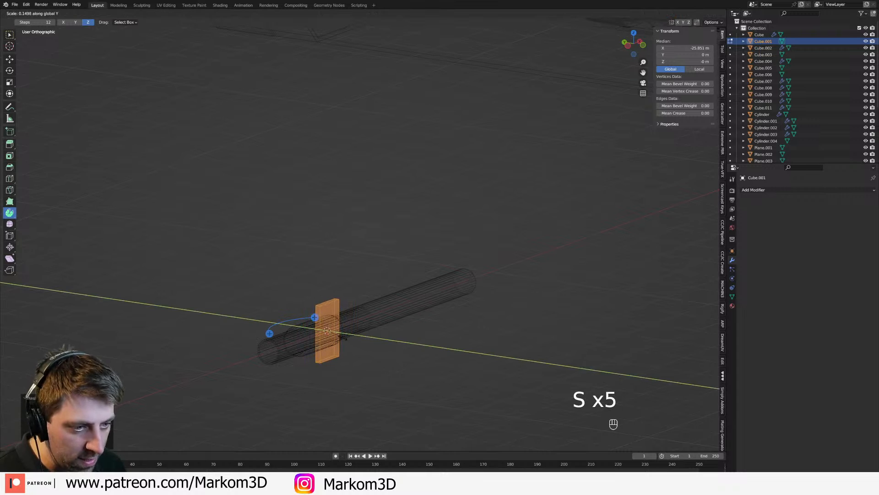
left_click(342, 337)
Step: Switch to solid shading and move the plate's rear face along X so the plate runs along most of the barrel
key("z")
left_click(394, 337)
mouse_move(394, 337)
middle_mouse_down()
mouse_move(331, 348)
mouse_move(268, 328)
middle_mouse_up()
key("z")
left_click(349, 355)
left_click(276, 284)
middle_click_drag(295, 365, 302, 370)
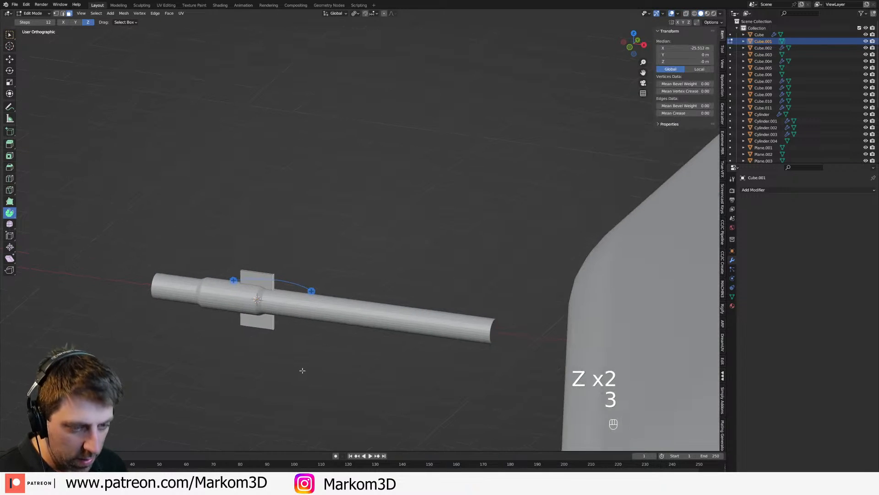
key("g")
key("y")
key("x")
left_click(516, 398)
Step: Select the entire plate, duplicate it in place and scale the copy shorter along Z
middle_click_drag(370, 363, 465, 365)
key("ctrl+l")
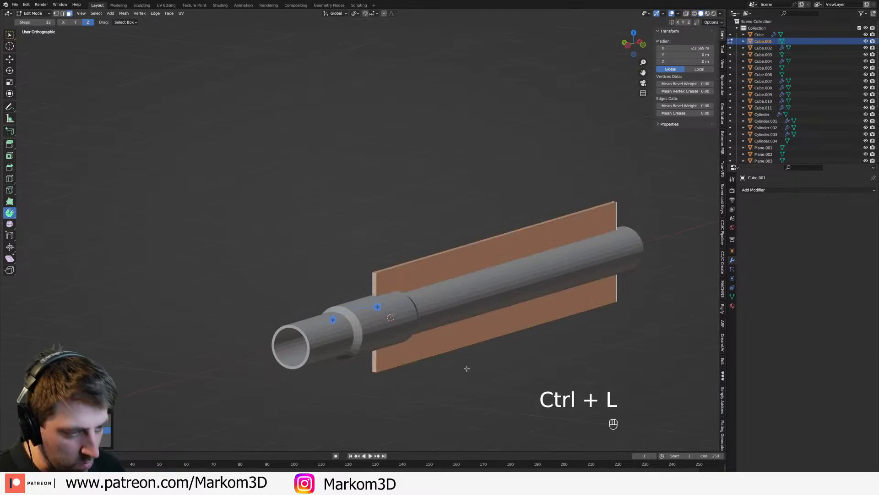
key("shift+d")
key("s")
key("z")
left_click(563, 377)
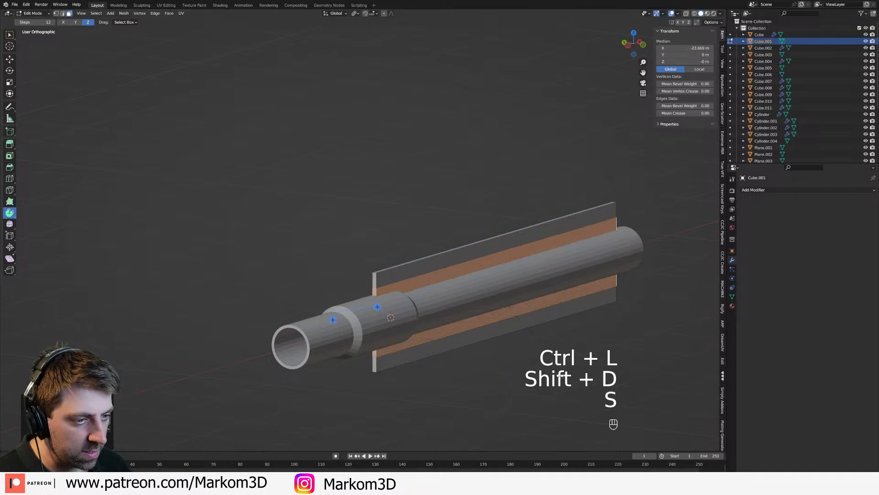
Step: Thicken the duplicated plate along Y and lengthen it slightly along X beyond the taller plate
key("s")
key("x")
right_click(520, 368)
key("s")
key("y")
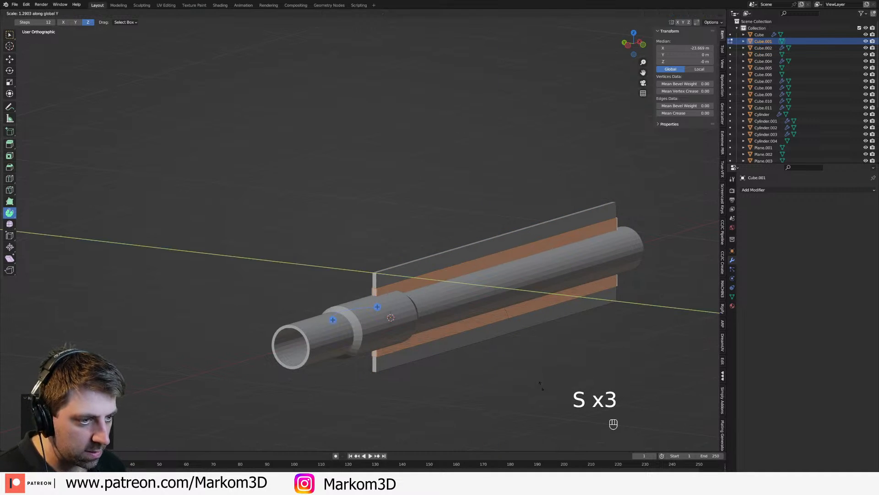
left_click(567, 411)
key("s")
key("x")
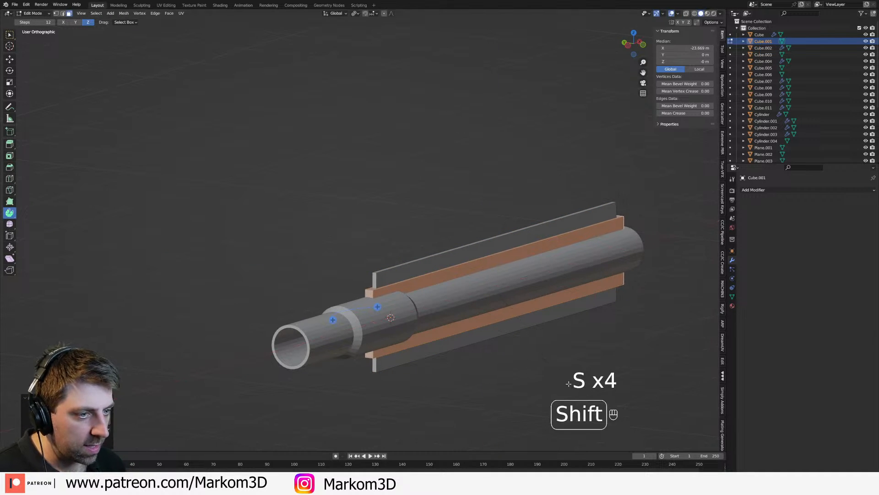
left_click(558, 384)
key("2")
key("ctrl+r")
left_click(465, 268)
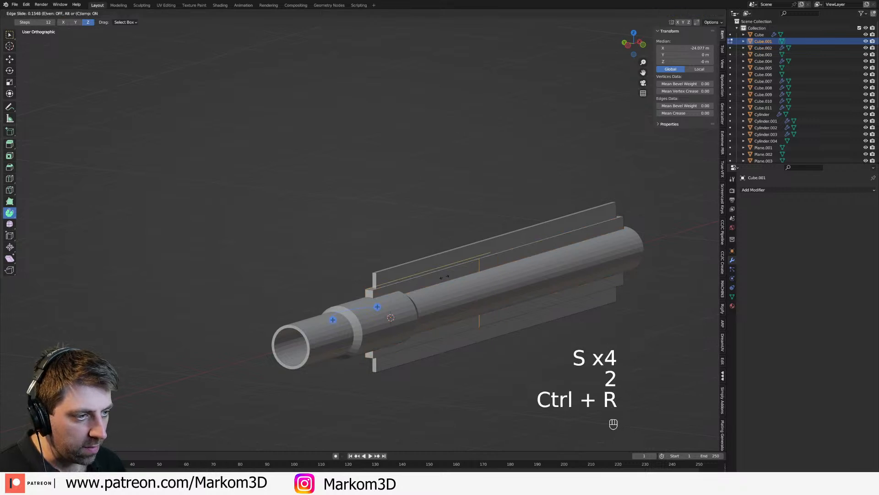
left_click(355, 305)
key("ctrl+z")
Step: Add an edge loop near the taller plate's front end and scale its front corners inward to taper the tip
key("ctrl+r")
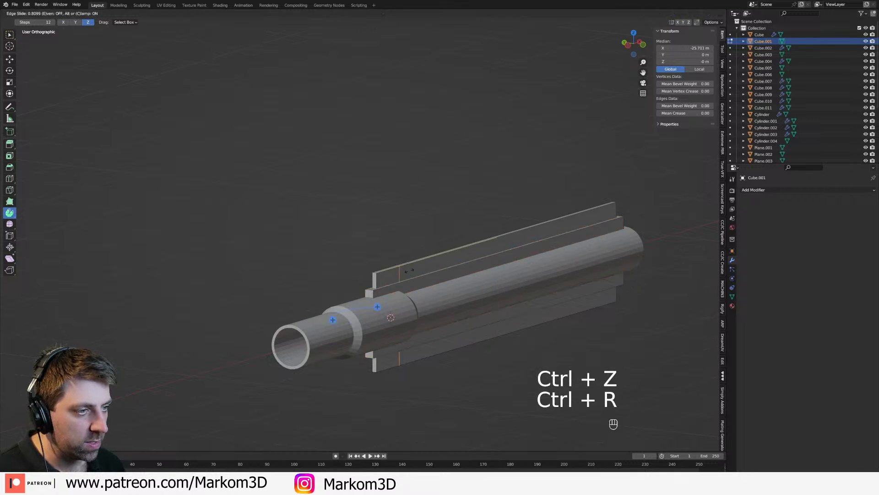
left_click(403, 273)
key("1")
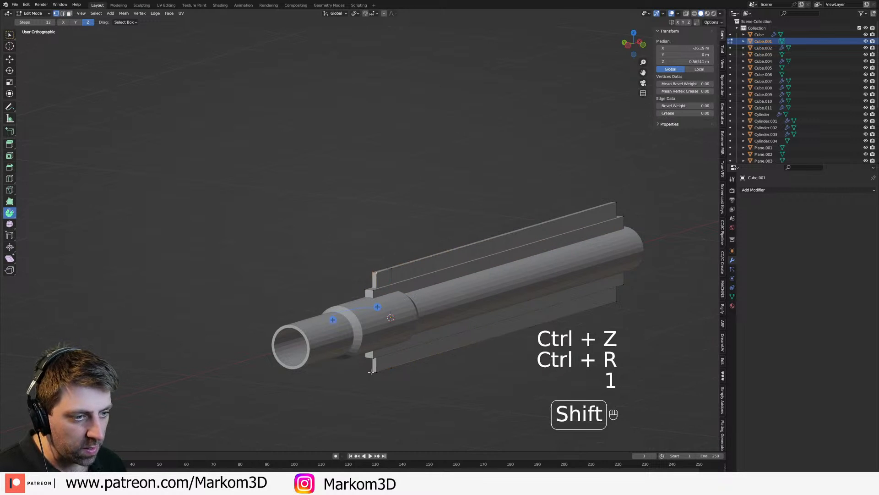
left_click(371, 372, "shift")
key("s")
middle_click(422, 389)
left_click(413, 382)
key("Tab")
scroll(416, 383, "down", 4)
middle_click_drag(481, 383, 406, 384)
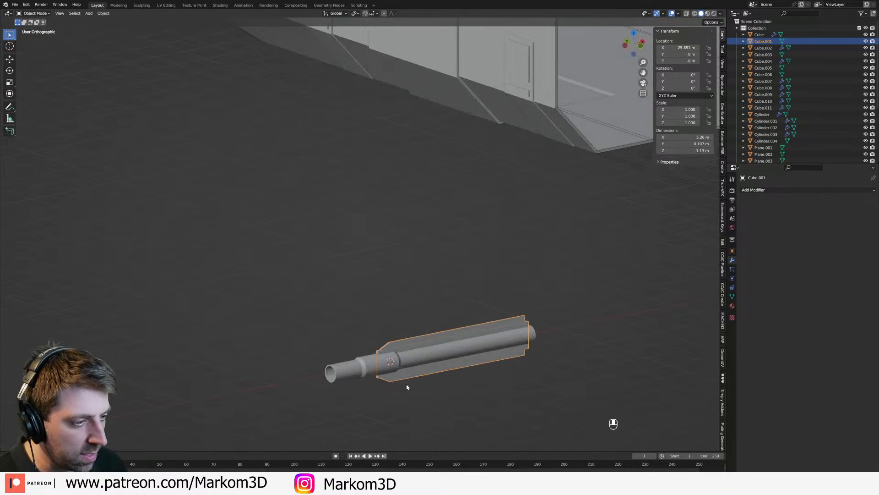
Step: Select both plates and scale them down along Z so they sit closer to the barrel
key("Tab")
key("a")
key("s")
key("z")
key("g")
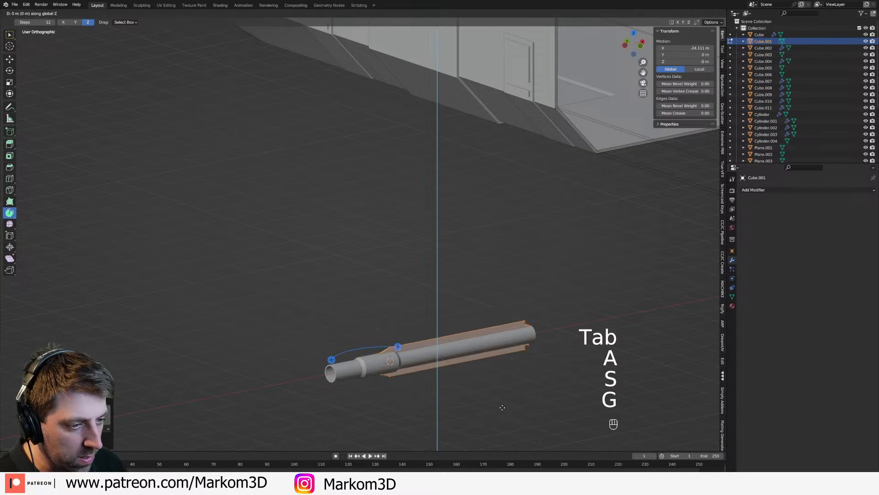
left_click(502, 405)
Step: Switch to wireframe shading and scale both plates up slightly along Z around the barrel
key("KP_3")
key("KP_1")
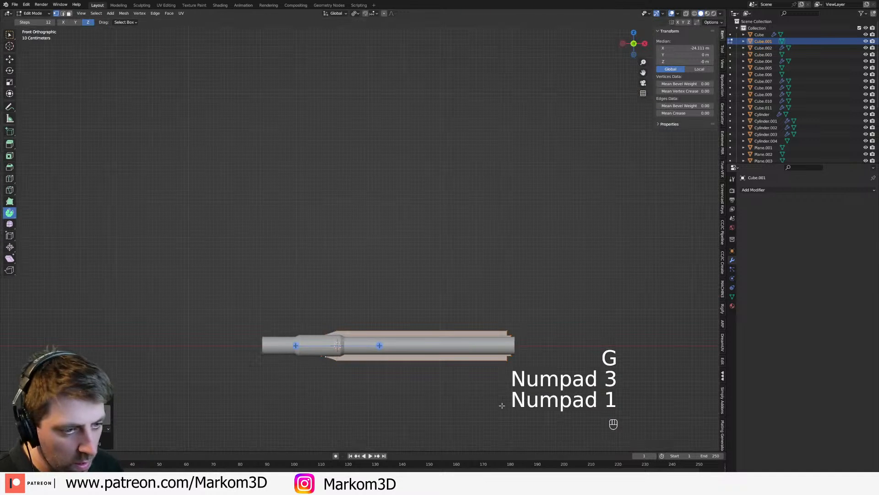
key("z")
left_click(452, 404)
middle_click_drag(452, 404, 442, 370, "shift")
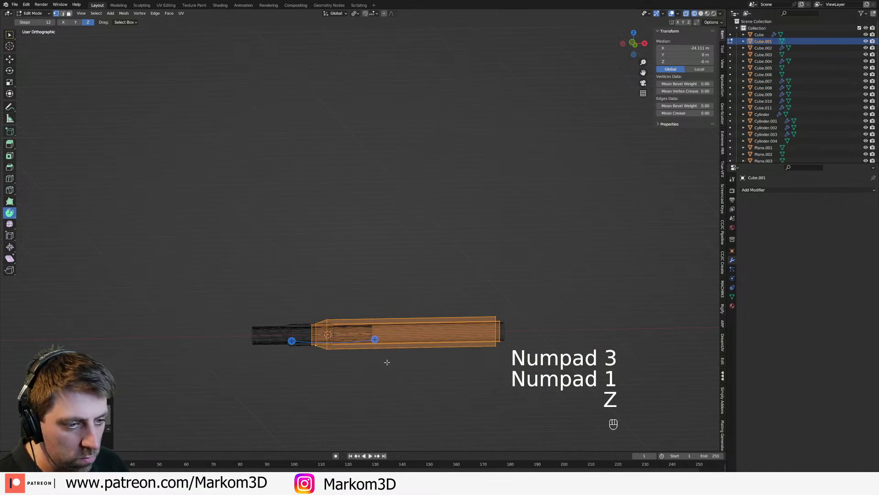
scroll(386, 353, "up", 3)
key("s")
key("z")
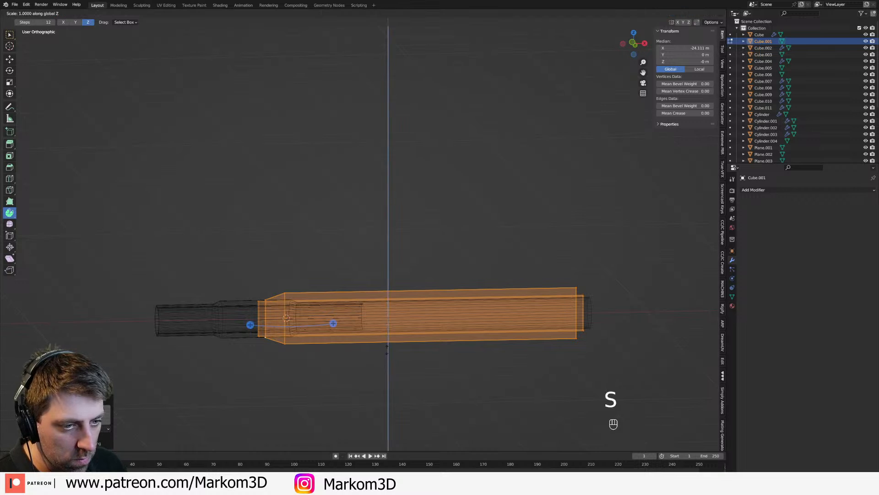
left_click(390, 360)
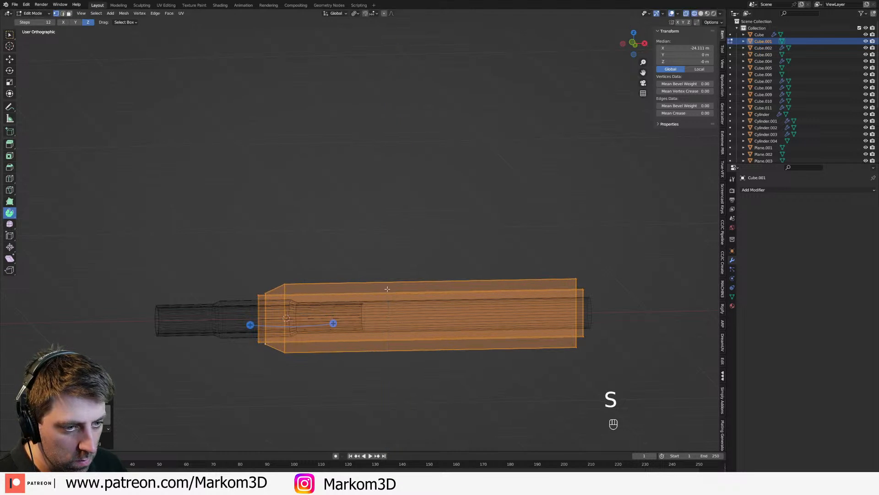
Step: Select the taller plate, scale it down slightly along Z, and return to solid shading in Object Mode
left_click(284, 281)
key("ctrl+l")
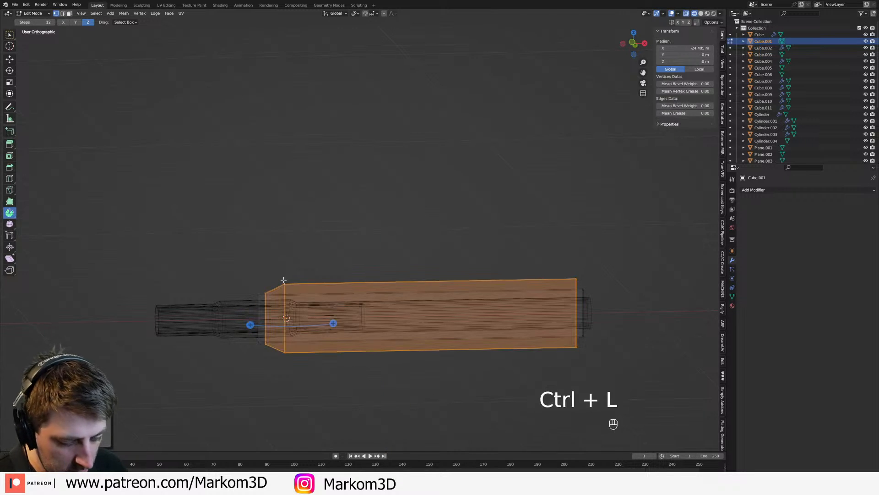
key("s")
key("z")
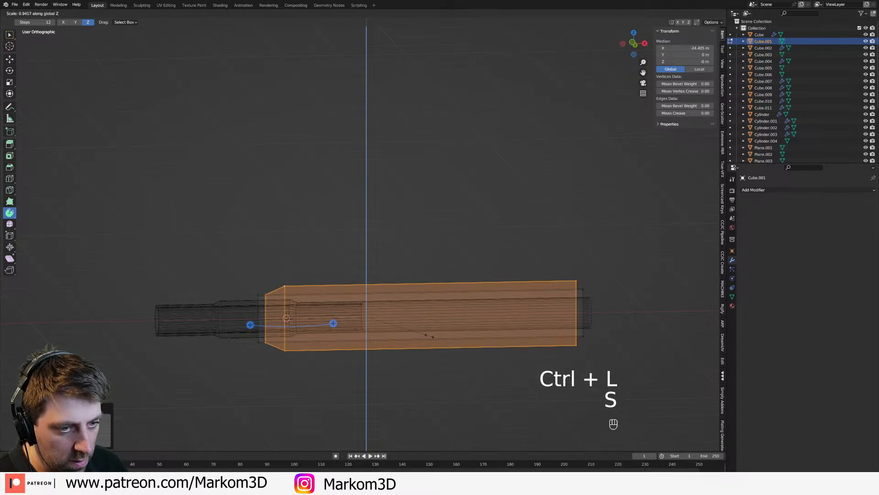
left_click(425, 338)
key("3")
key("s")
key("z")
left_click(481, 377)
key("z")
left_click(512, 377)
scroll(409, 372, "down", 3)
key("Tab")
Step: In the left side view, select the plates and the barrel and join them into one object
mouse_move(409, 373)
middle_mouse_down()
mouse_move(500, 391)
mouse_move(477, 391)
mouse_move(486, 386)
middle_mouse_up()
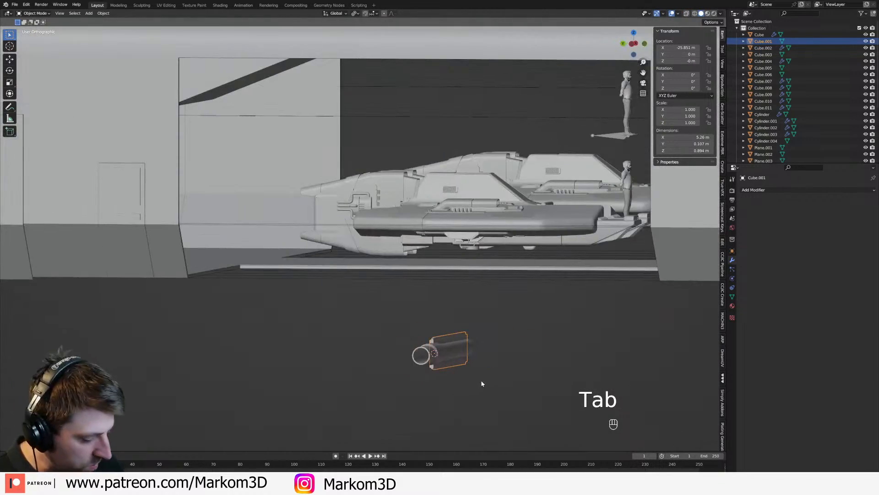
key("KP_3")
key("KP_1")
key("KP_3")
key("ctrl+KP_1")
key("ctrl+KP_3")
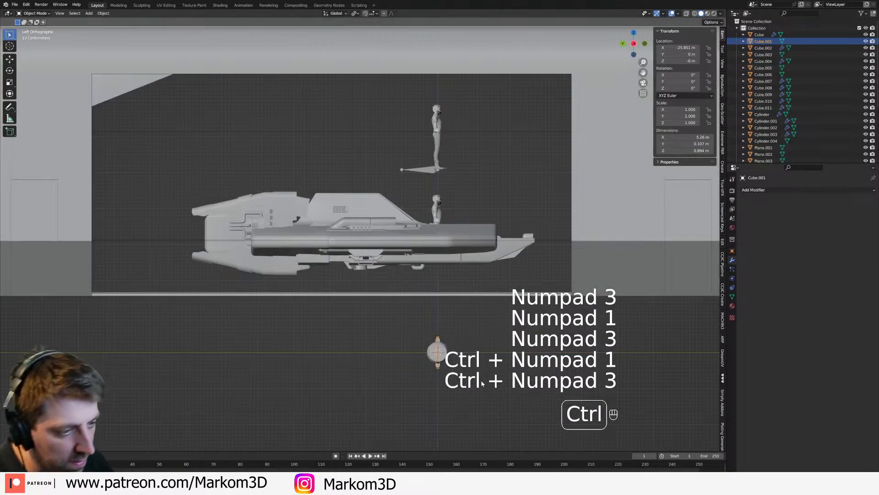
left_click(441, 353, "shift")
key("ctrl+j")
Step: Select the whole barrel mesh and move it to about Y 0.94 m, Z 0.49 m, off the object's origin
key("Tab")
key("a")
middle_click_drag(531, 386, 511, 337, "shift")
key("g")
left_click(500, 324)
Step: Add a Mirror modifier to the barrel across the Y and Z axes only to make four barrels
left_click(770, 197)
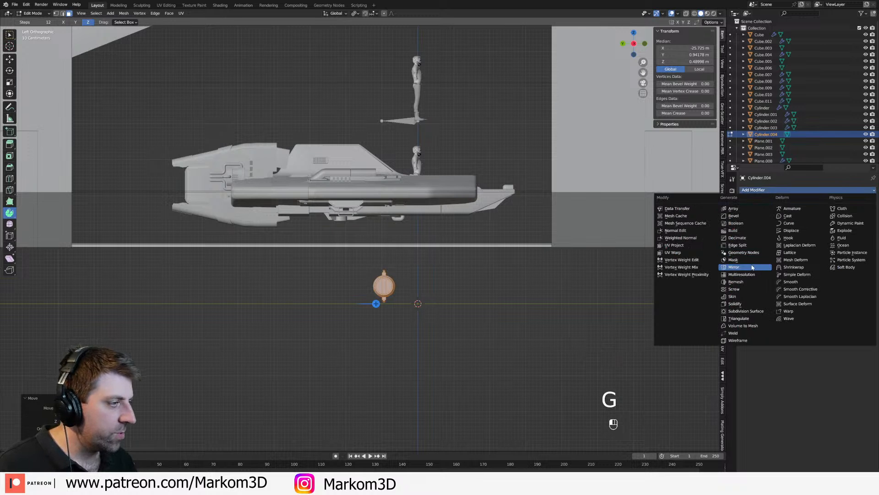
left_click(738, 267)
left_click(854, 212)
Step: In front view, move the barrel mesh to about X -25.51 m, Z 0.76 m to widen the vertical gap
middle_click_drag(512, 331, 495, 337)
scroll(468, 342, "down", 2)
key("KP_3")
key("KP_1")
key("g")
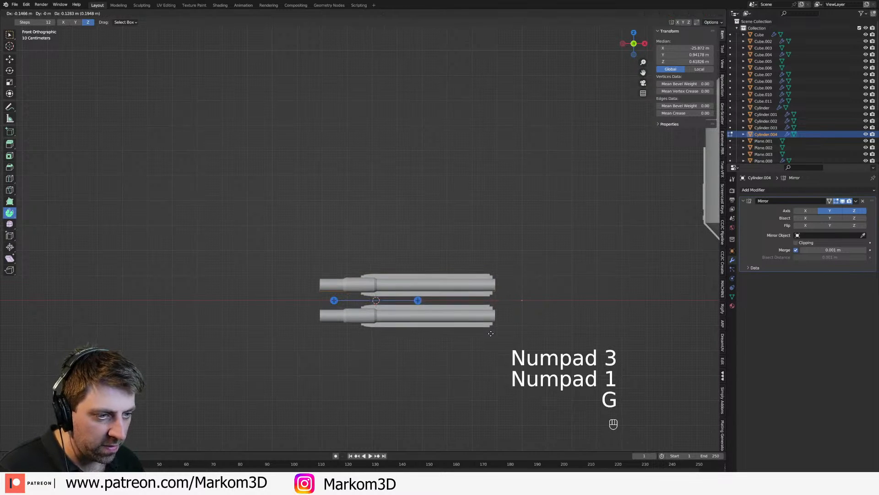
left_click(499, 331)
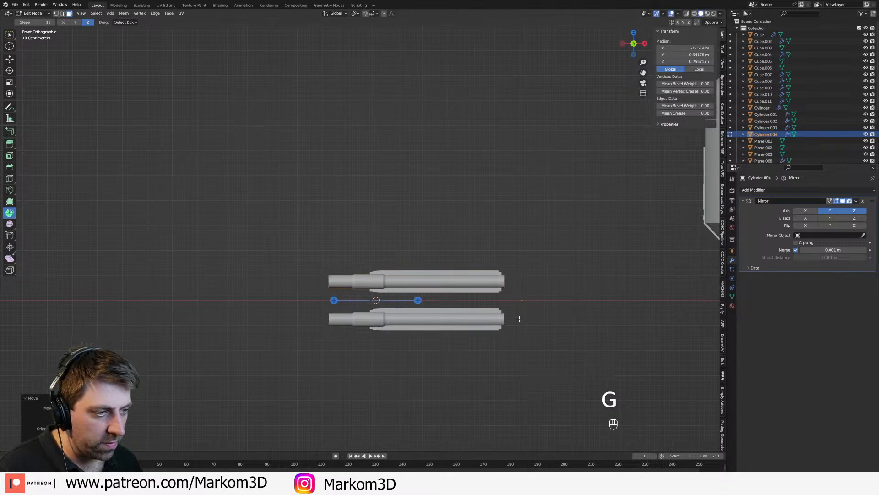
Step: Leave Edit Mode and snap the 3D cursor to the barrel object's origin
key("Tab")
key("shift+s")
left_click(526, 362)
middle_click_drag(527, 362, 384, 333, "shift")
key("Tab")
key("Tab")
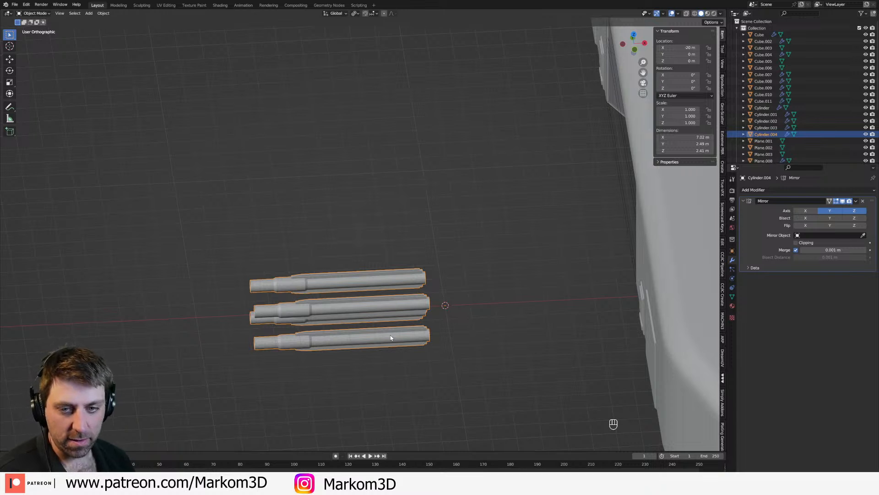
Step: Add a cube at the 3D cursor behind the four barrels and scale it down slightly in Edit Mode
middle_click_drag(385, 308, 455, 320)
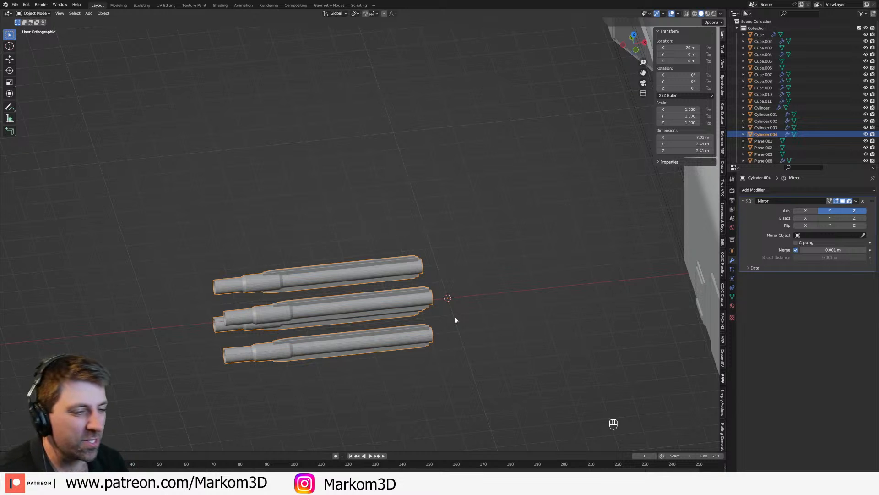
key("Tab")
key("Tab")
key("shift+a")
mouse_move(456, 320)
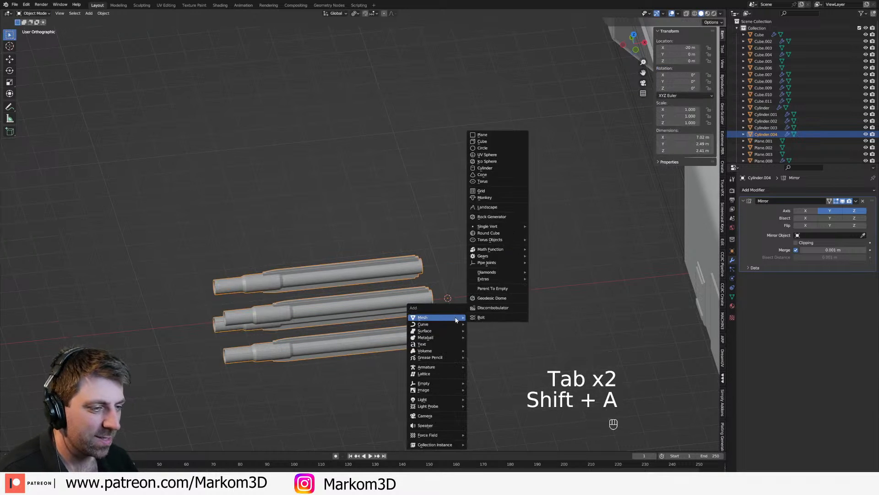
left_click(482, 142)
key("Tab")
key("s")
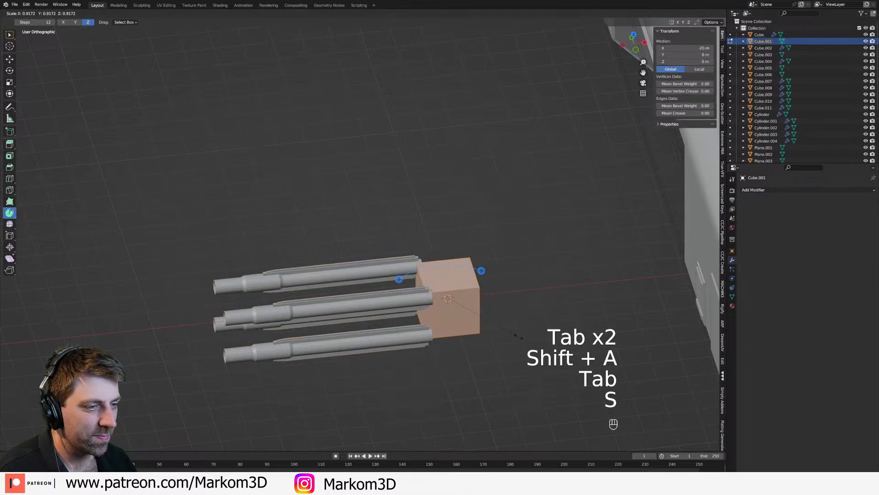
left_click(507, 331)
Step: Scale the cube separately along individual axes into a narrow, tall block that fits between the two barrel pairs
middle_click_drag(508, 332, 559, 355)
key("s")
key("x")
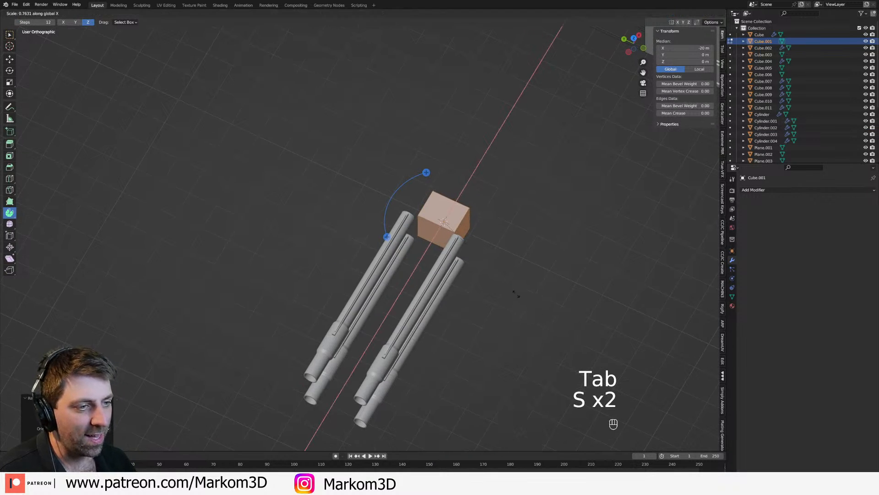
left_click(555, 299)
key("s")
middle_click(543, 289)
left_click(526, 277)
middle_click_drag(526, 277, 449, 250)
key("s")
left_click(487, 332)
key("s")
middle_click_drag(487, 331, 441, 252)
middle_click(510, 343)
left_click(509, 342)
key("s")
left_click(509, 334)
Step: Add a horizontal edge loop to the block and extrude its upper front face forward between the upper barrels
key("ctrl+r")
left_click(431, 257)
key("3")
left_click(436, 254)
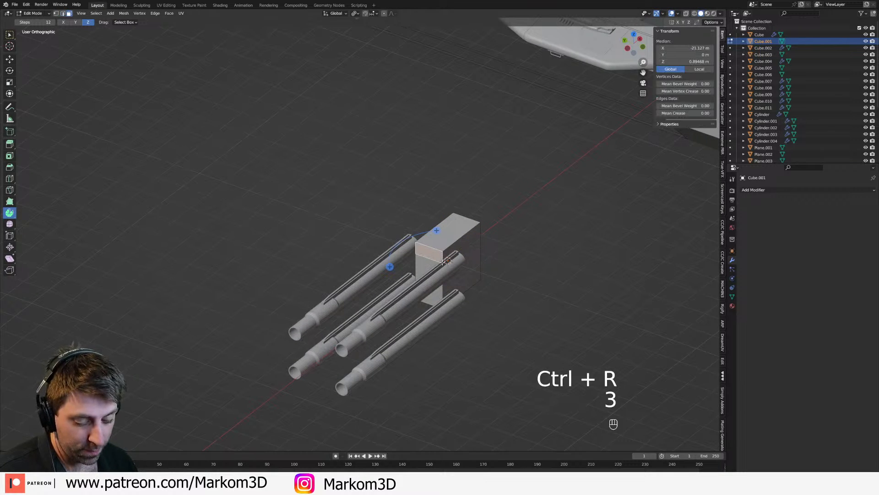
key("e")
left_click(412, 268)
Step: Add lengthwise edge loops to the block and raise its middle top faces along Z to form a ridge with sloped sides
key("ctrl+r")
left_click(407, 268)
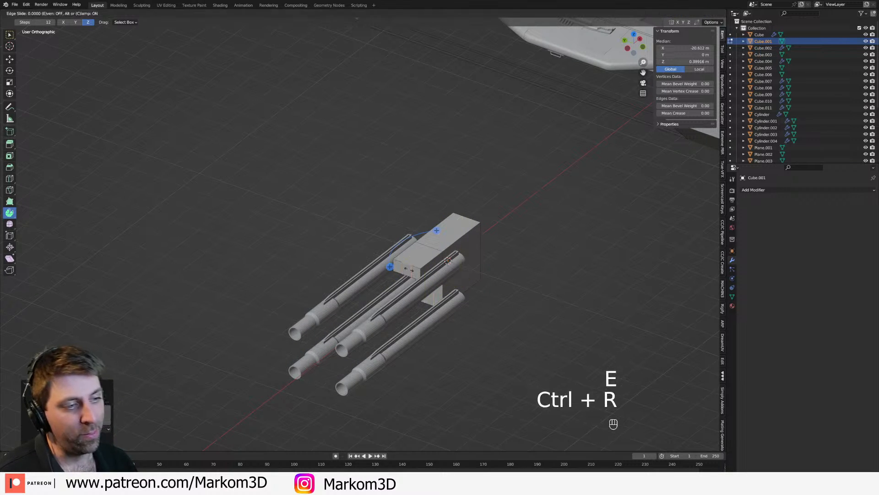
left_click(409, 269)
key("3")
left_click(417, 255)
left_click(438, 240, "shift")
key("g")
middle_click(441, 249)
left_click(442, 245)
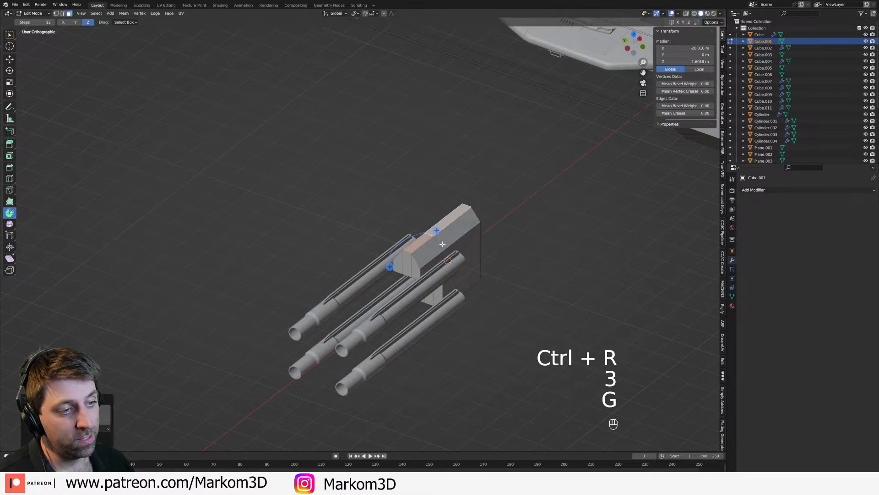
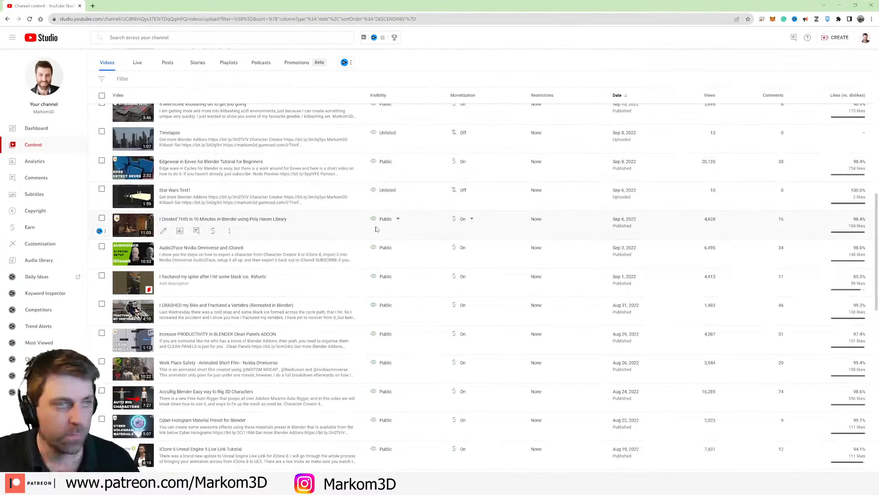
Step: Switch to YouTube Studio and look through the channel's video list page by page back to the mid-2021 uploads
scroll(303, 320, "down", 2)
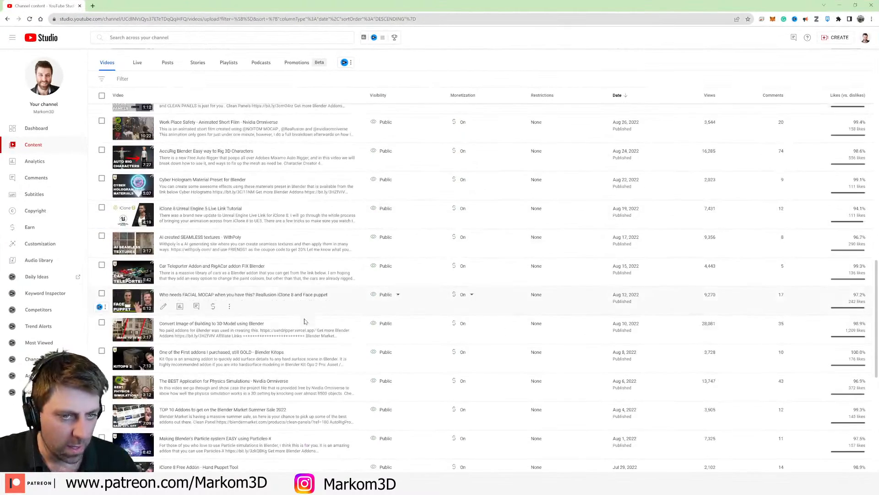
scroll(302, 320, "down", 7)
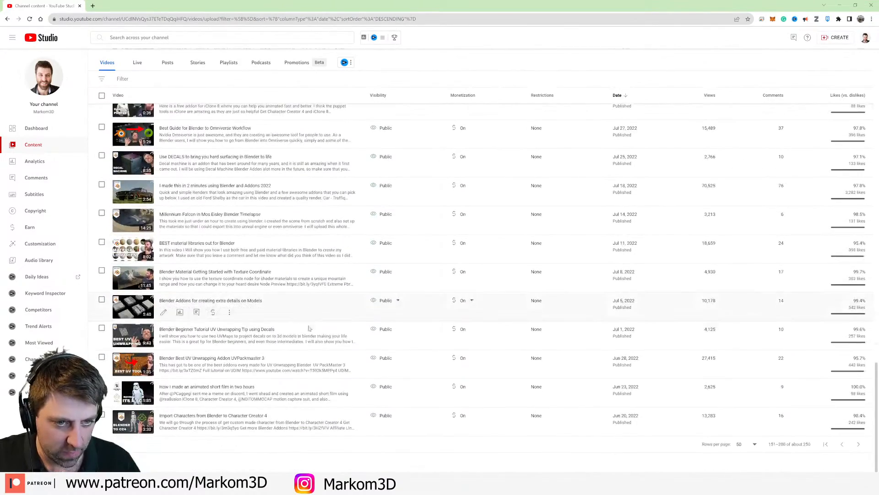
left_click(858, 444)
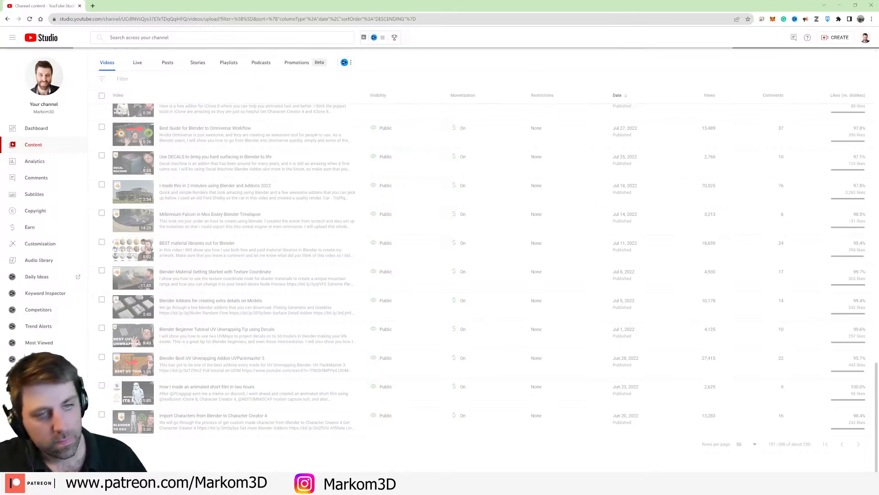
scroll(151, 147, "down", 4)
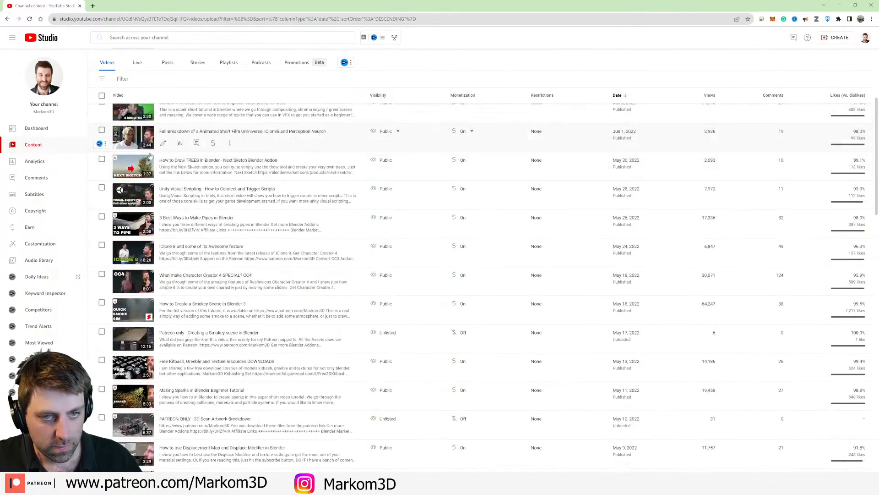
scroll(145, 139, "down", 10)
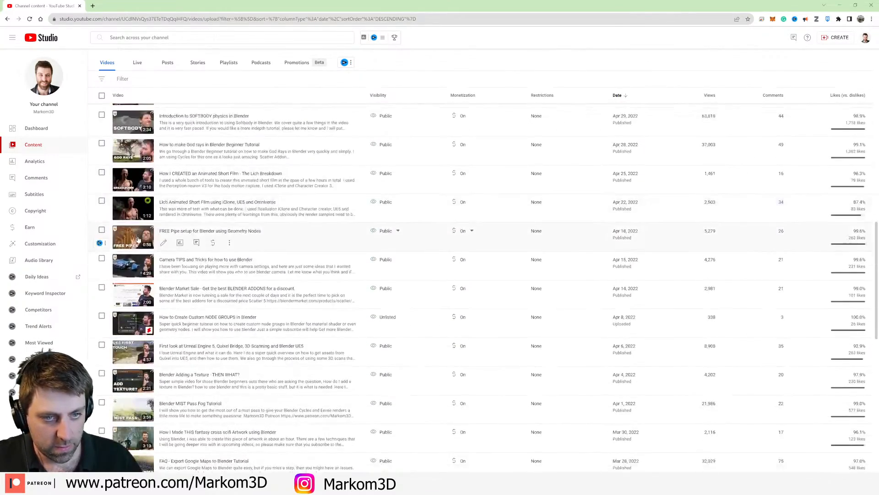
scroll(137, 241, "down", 6)
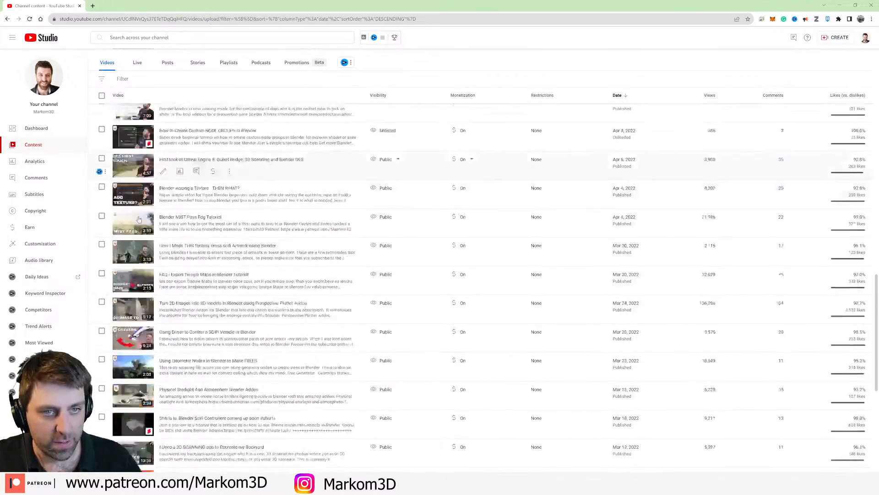
scroll(139, 217, "down", 3)
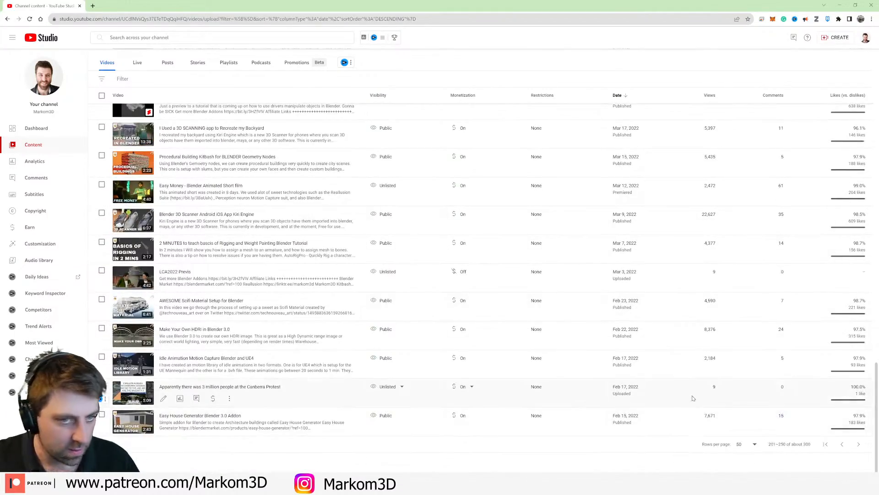
left_click(839, 445)
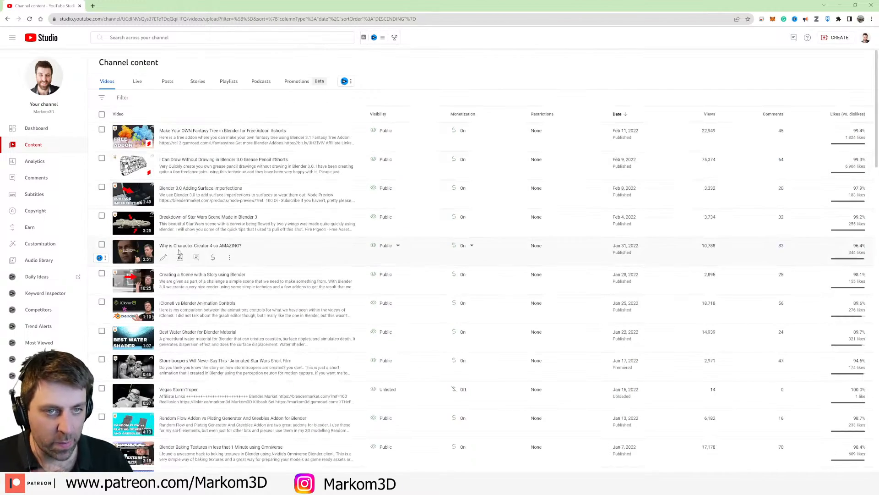
scroll(165, 241, "down", 1)
scroll(170, 238, "down", 8)
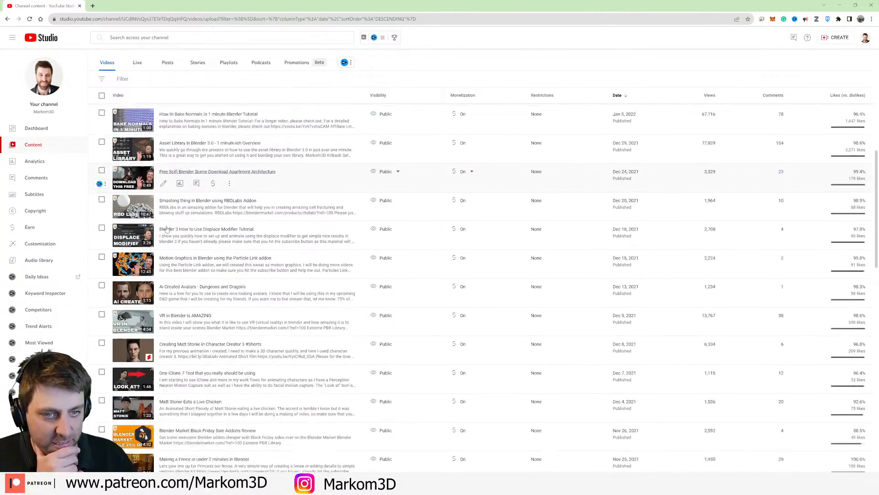
scroll(191, 196, "down", 12)
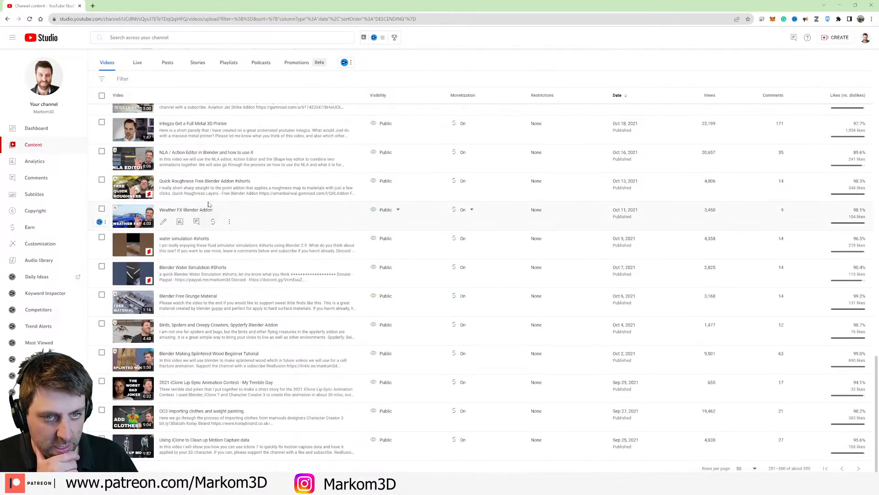
scroll(460, 446, "down", 3)
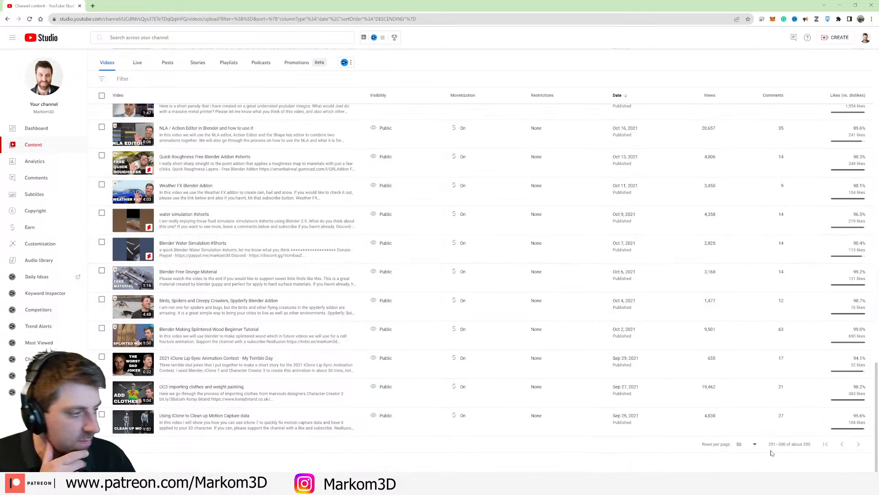
left_click(859, 445)
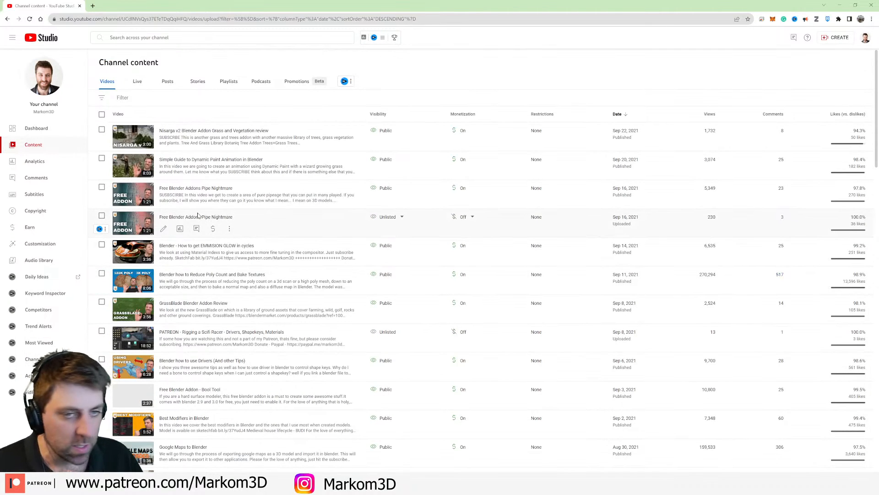
scroll(198, 215, "down", 9)
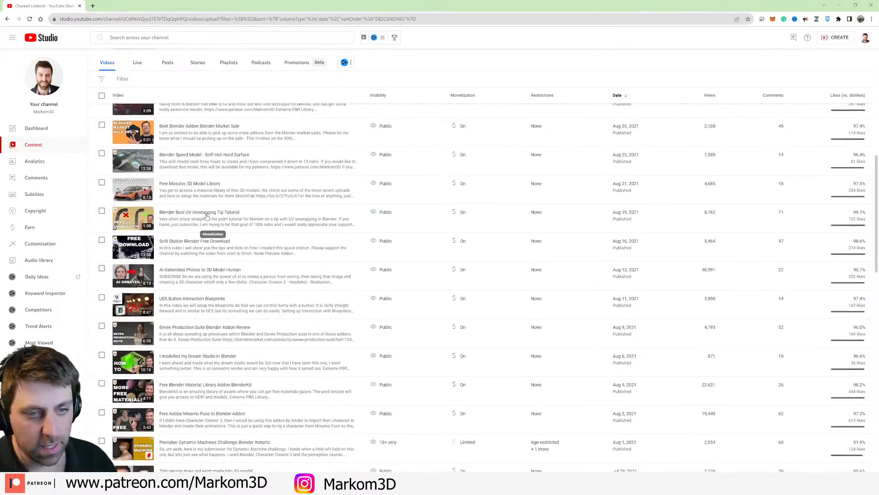
scroll(206, 216, "down", 8)
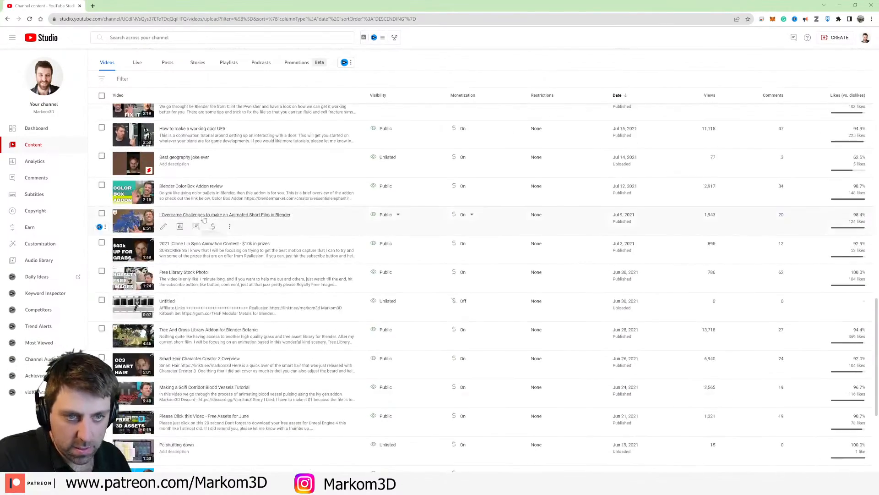
Step: Get the shareable link of the "Pwnisher Dynamic Machines Challenge Blender #shorts" video
scroll(129, 157, "up", 5)
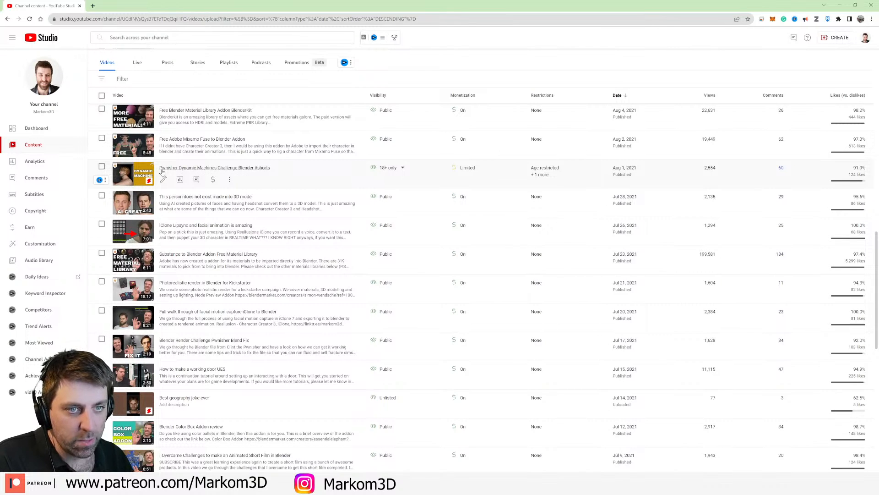
left_click(229, 180)
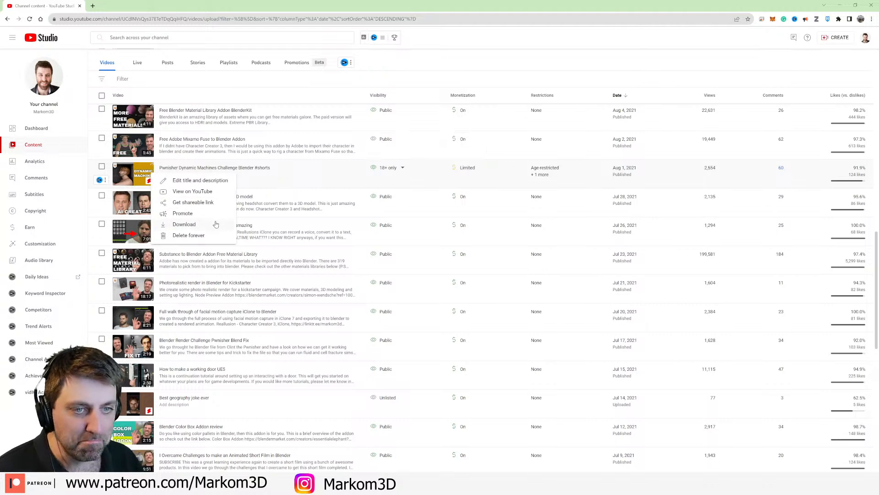
left_click(209, 202)
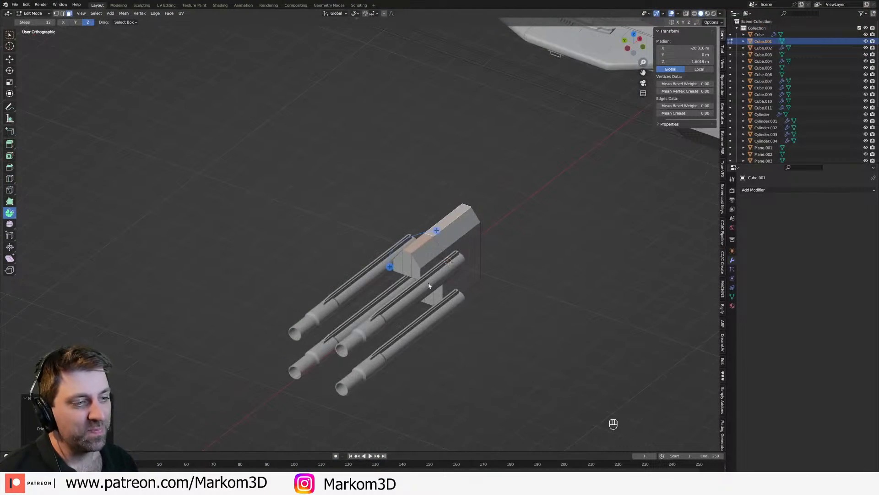
Step: Switch back to Blender, extrude the housing's three upper front faces forward about 1.2 m, and scale them down into a tapered nose
scroll(429, 284, "up", 2)
middle_click_drag(429, 280, 435, 247)
scroll(467, 295, "up", 2)
middle_click_drag(467, 294, 488, 281)
key("3")
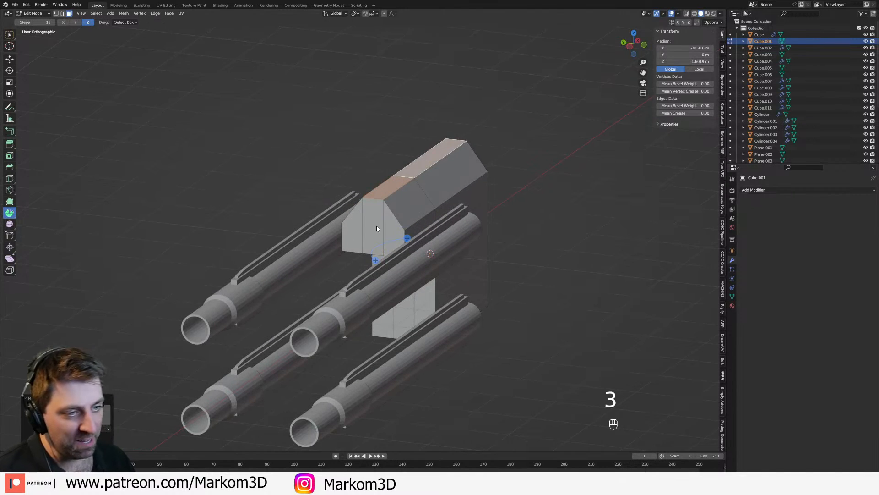
left_click(377, 229)
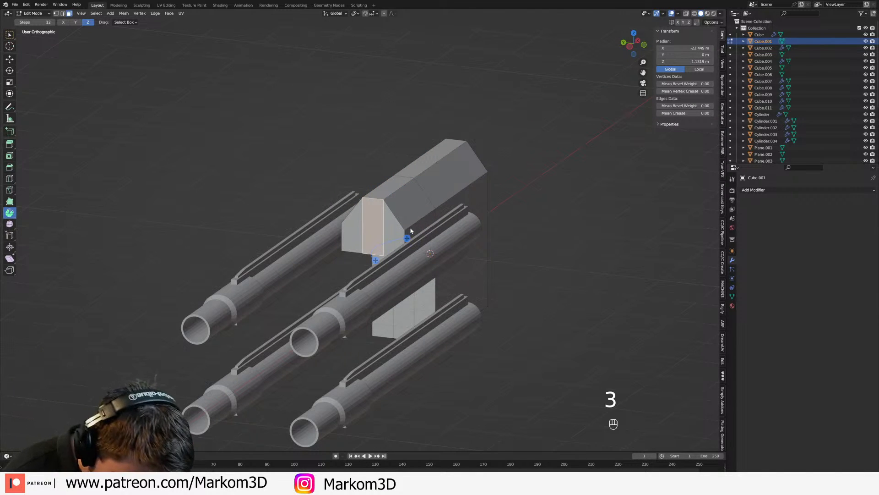
left_click(388, 234, "shift")
left_click(355, 231, "shift")
key("e")
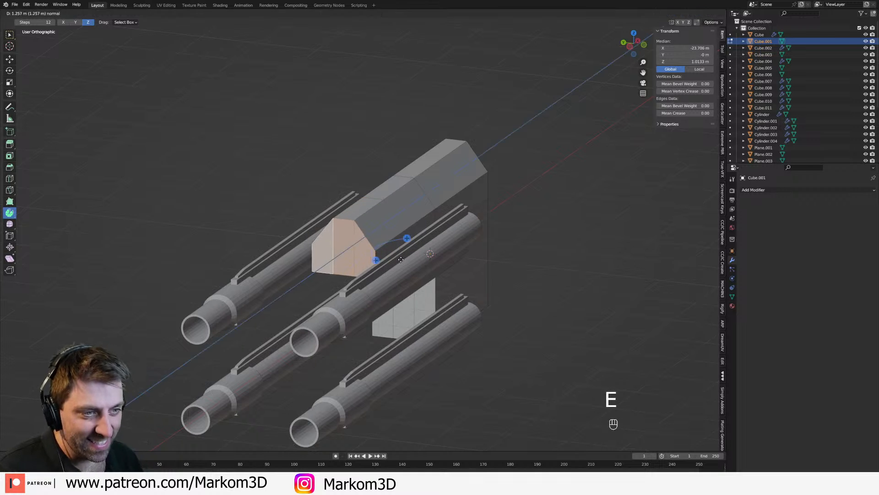
key("s")
left_click(405, 259)
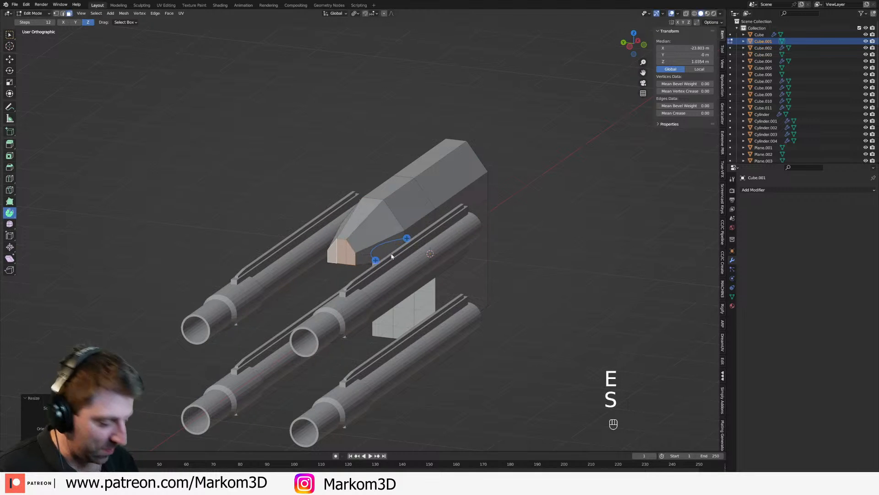
Step: Lower the tapered nose's tip faces about 0.2 m along Z
key("KP_3")
key("z")
left_click(352, 254)
key("KP_1")
scroll(352, 253, "up", 2)
middle_click_drag(373, 246, 411, 259, "shift")
key("g")
key("z")
left_click(405, 235)
scroll(403, 239, "down", 3)
key("z")
left_click(424, 253)
Step: Select the three bottom faces of the housing block and adjust their height along Z
middle_click_drag(424, 252, 473, 205, "shift")
scroll(472, 231, "up", 3)
key("w")
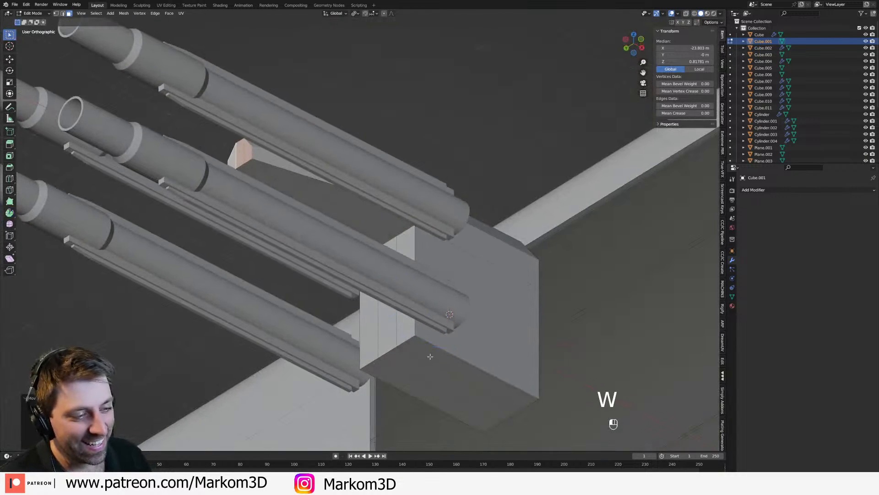
left_click(430, 357)
left_click(417, 365, "ctrl")
left_click(406, 377, "ctrl")
key("KP_2")
key("KP_3")
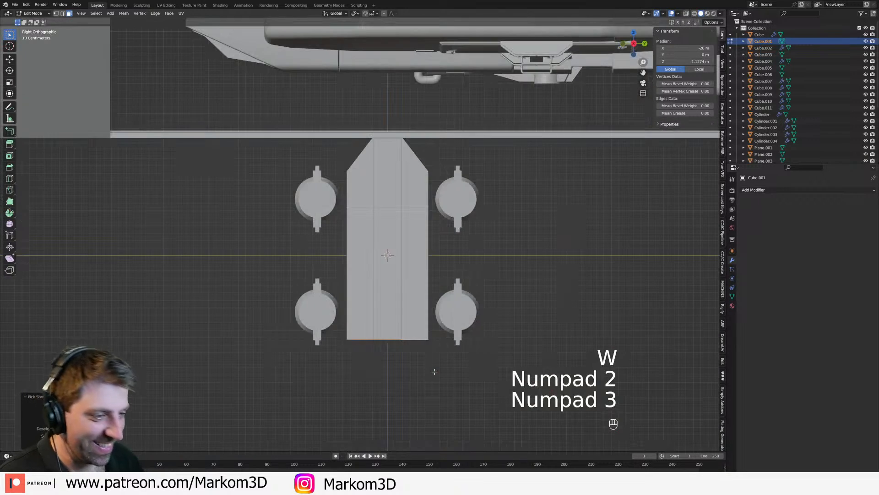
key("g")
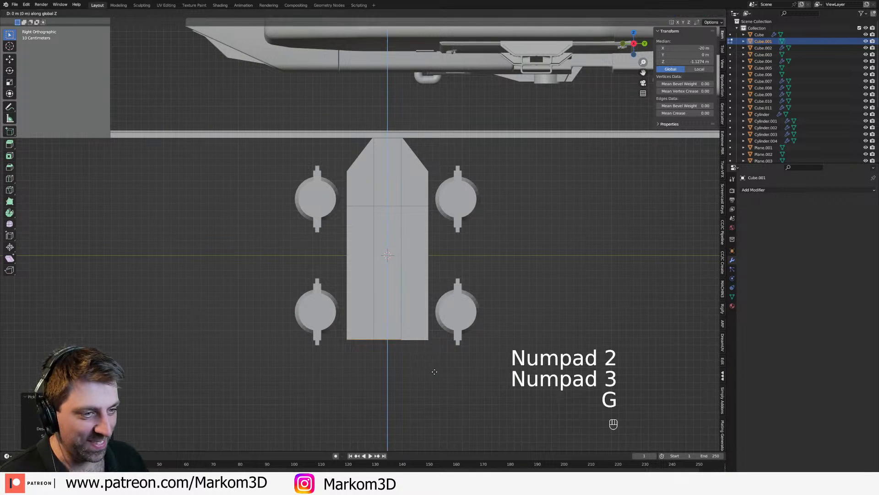
left_click(444, 371)
Step: Select the large lower side faces on both sides of the housing block and duplicate them in place
middle_click_drag(444, 371, 534, 344)
scroll(533, 343, "down", 2)
middle_click_drag(499, 321, 458, 328)
scroll(464, 335, "up", 2)
middle_click_drag(440, 328, 386, 360)
key("Tab")
key("Tab")
middle_click_drag(405, 284, 509, 276)
mouse_move(371, 314)
middle_mouse_down()
mouse_move(300, 338)
mouse_move(365, 330)
middle_mouse_up()
left_click(168, 350, "shift")
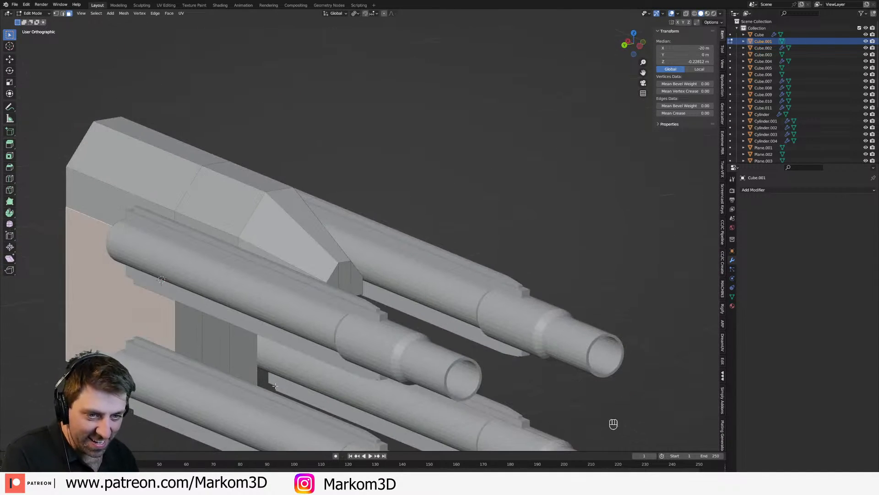
key("shift+d")
key("s")
key("x")
right_click(335, 375)
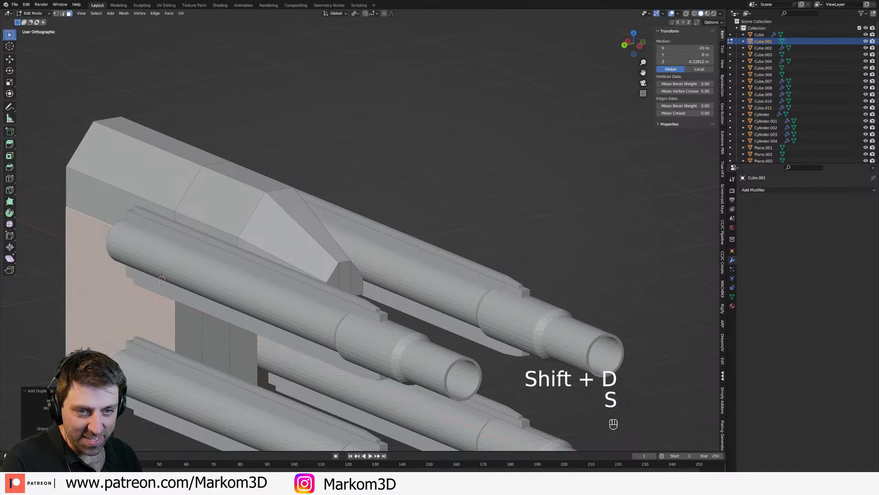
key("s")
key("y")
right_click(417, 362)
Step: Set the transform pivot point to Median Point and scale the duplicated side faces apart along Y
left_click(356, 13)
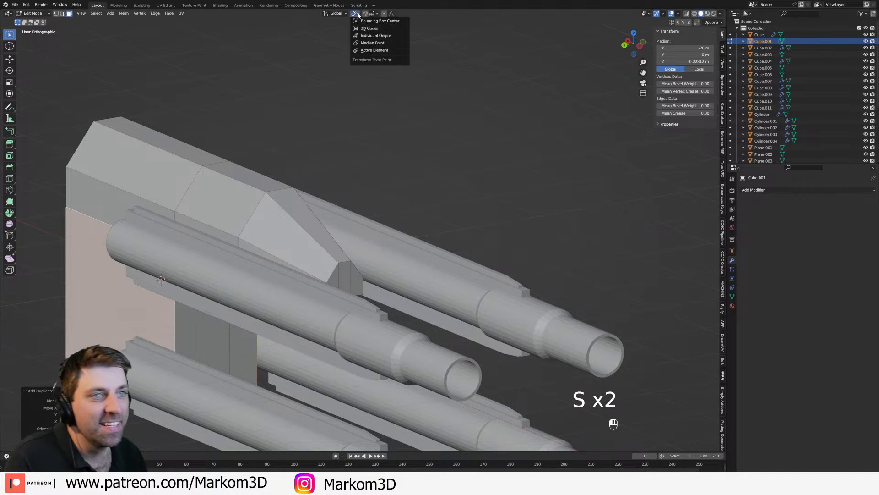
left_click(390, 45)
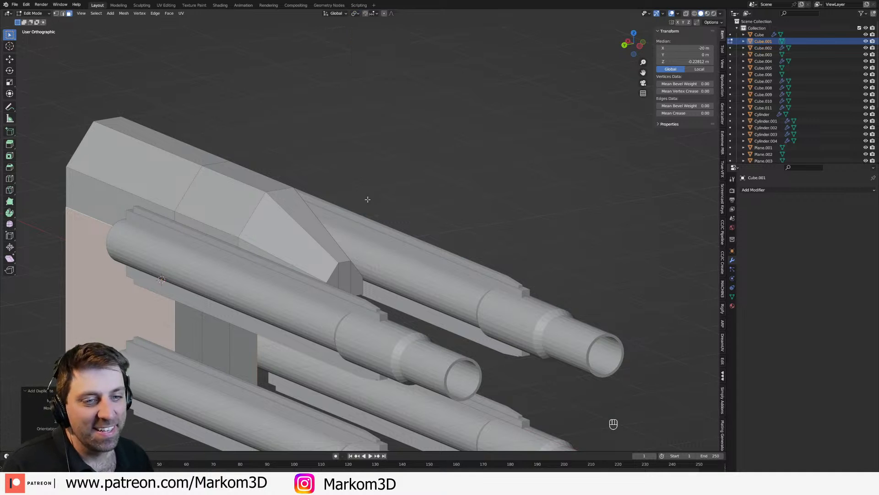
key("s")
key("y")
left_click(555, 163)
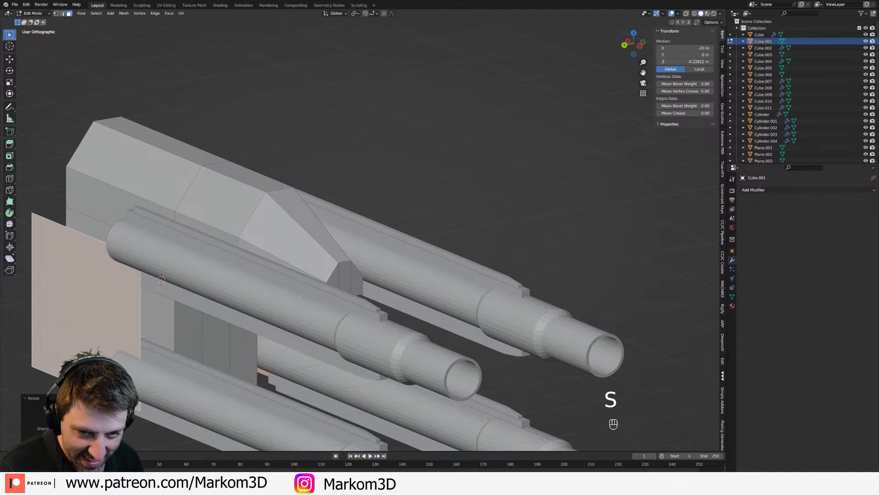
Step: Scale the duplicated side faces down and lower them about 0.5 m along Z
middle_click_drag(220, 321, 263, 303)
scroll(263, 303, "down", 3)
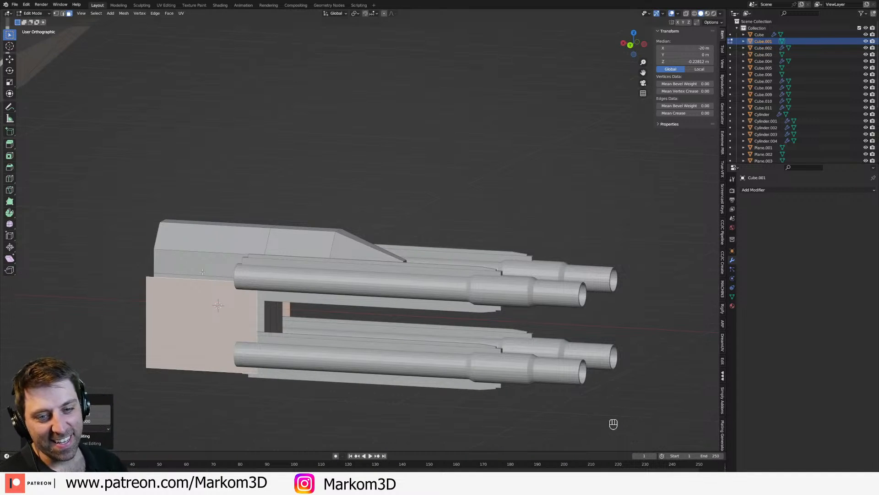
key("KP_3")
key("ctrl+KP_1")
key("s")
left_click(342, 293)
key("g")
left_click(335, 318)
Step: Spread the two side faces farther apart along Y, then extrude them and scale inward along Y to about 0.52 to form side blocks
middle_click_drag(335, 318, 374, 352)
key("s")
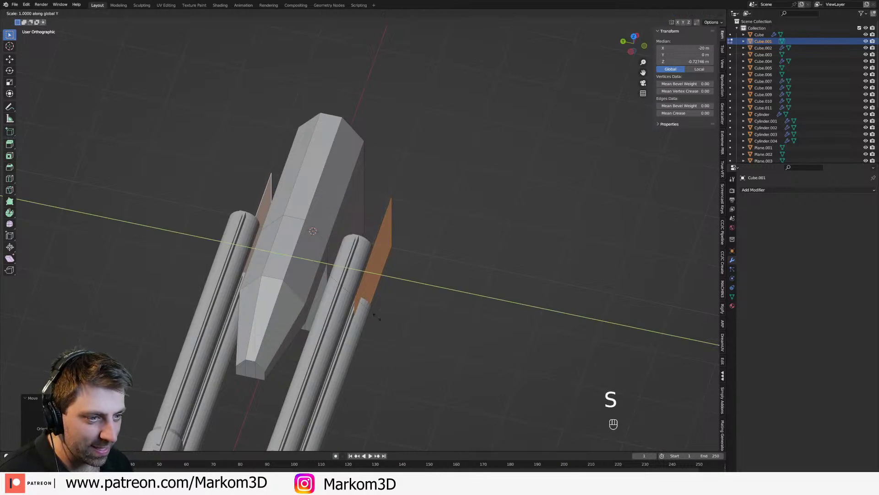
left_click(394, 325)
key("e")
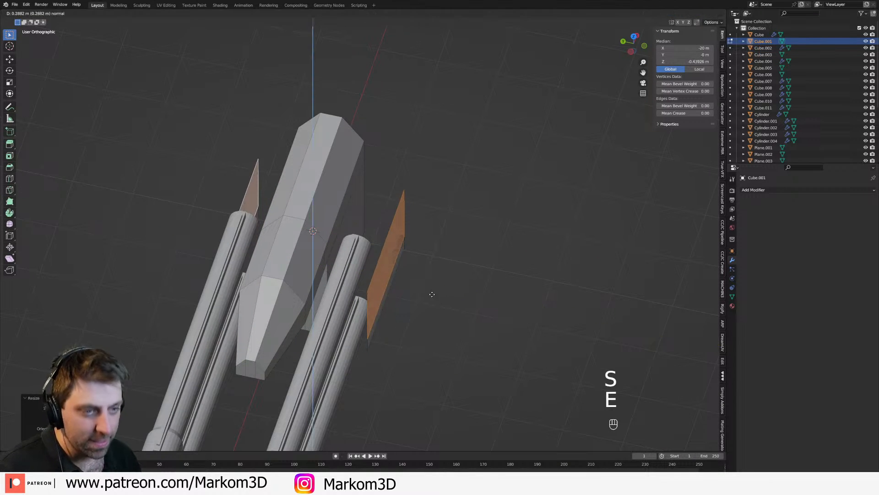
key("s")
key("y")
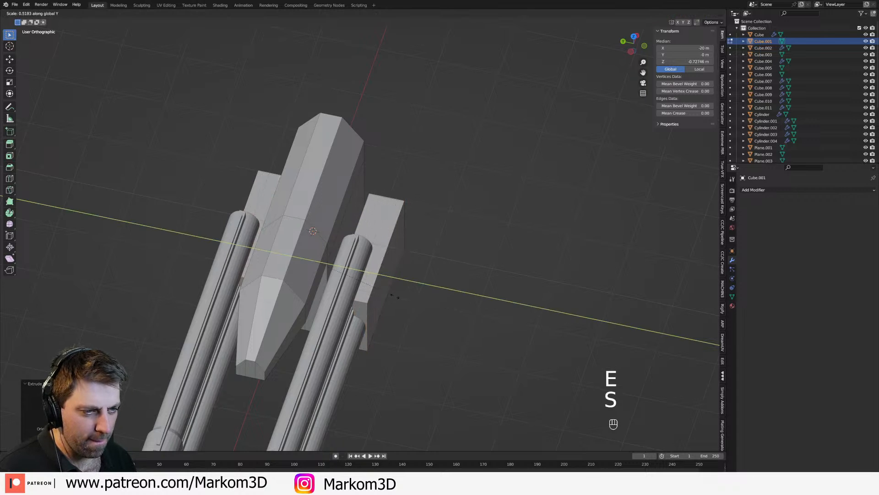
left_click(394, 297)
Step: Select the facing inner faces of the two side blocks in wireframe shading and delete them
key("z")
mouse_move(400, 298)
middle_mouse_down()
mouse_move(377, 285)
mouse_move(388, 317)
middle_mouse_up()
key("z")
left_click(337, 288)
key("f")
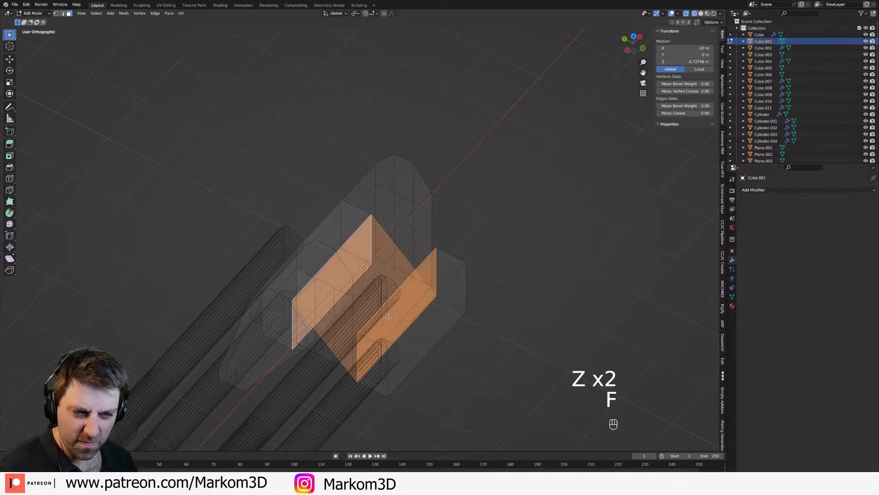
key("ctrl+z")
key("Delete")
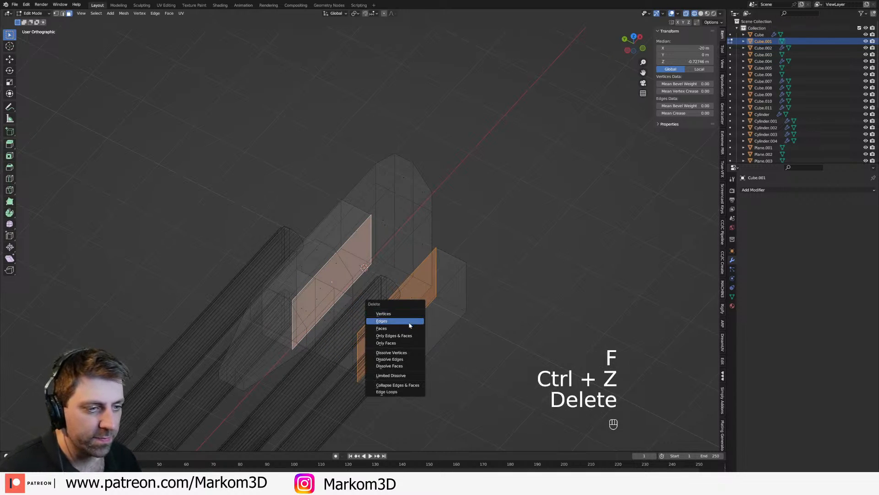
left_click(403, 328)
Step: Fill faces between the open edges of the two side blocks to join them into one lower block, then restore solid shading
key("2")
left_click(372, 239)
key("f")
left_click(434, 248)
middle_click_drag(436, 260, 413, 320)
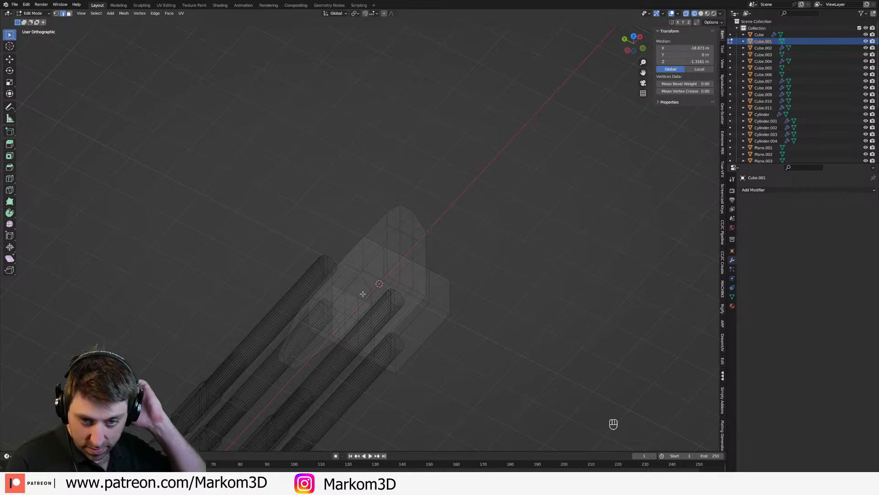
key("z")
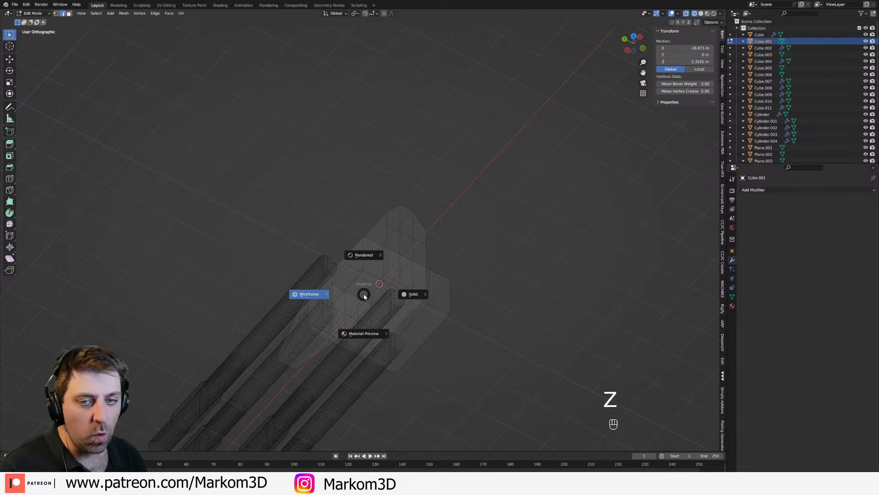
left_click(411, 295)
mouse_move(411, 295)
middle_mouse_down()
mouse_move(334, 261)
mouse_move(414, 271)
mouse_move(420, 299)
mouse_move(410, 318)
mouse_move(428, 256)
middle_mouse_up()
scroll(420, 298, "up", 3)
key("Tab")
Step: Select the lower block's outer side faces and scale them slightly apart along Y
key("Tab")
middle_click_drag(411, 317, 442, 326)
key("Tab")
key("3")
key("Tab")
key("3")
left_click(279, 341)
key("s")
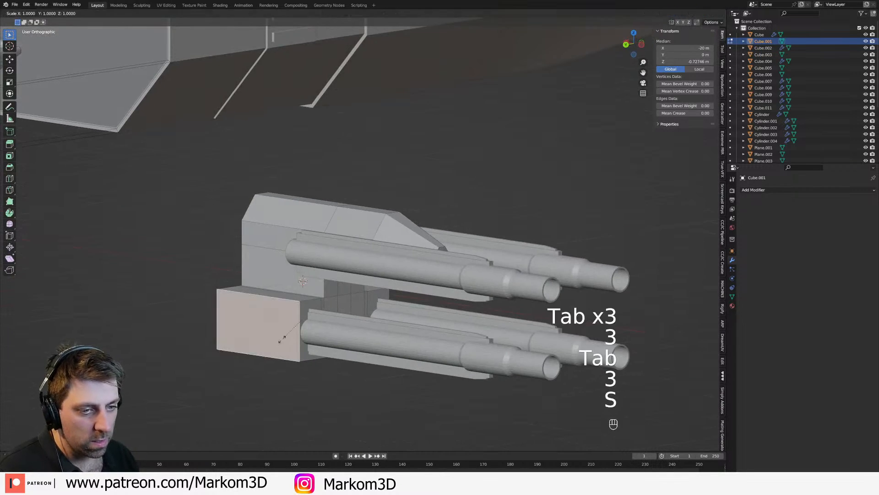
key("s")
key("y")
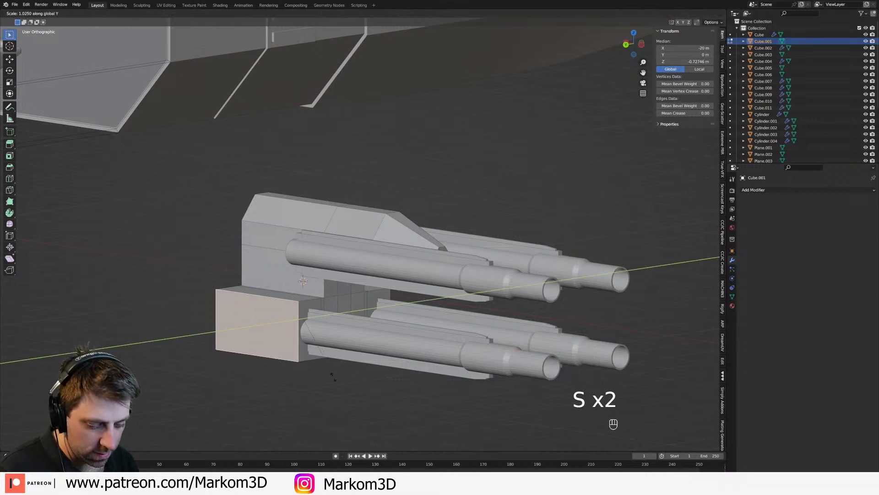
left_click(300, 395)
Step: Select the whole linked lower block, shift it about 0.56 m toward the barrels along X and scale it shorter along X
key("ctrl+l")
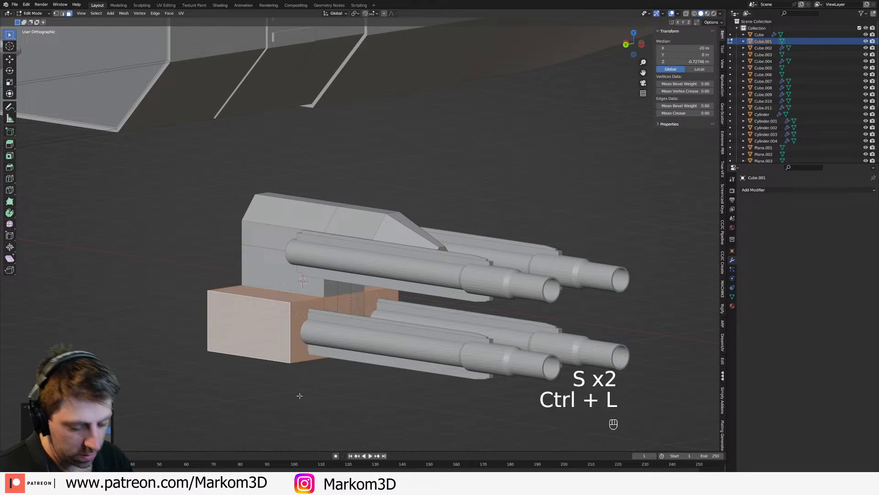
key("g")
key("x")
left_click(442, 408)
key("s")
key("x")
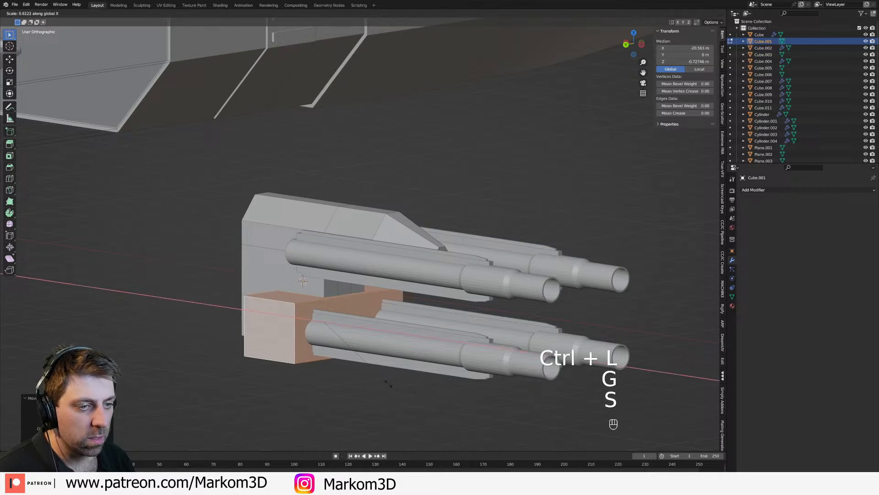
left_click(252, 328)
middle_click_drag(252, 327, 272, 313)
scroll(275, 356, "up", 3)
key("Tab")
key("Tab")
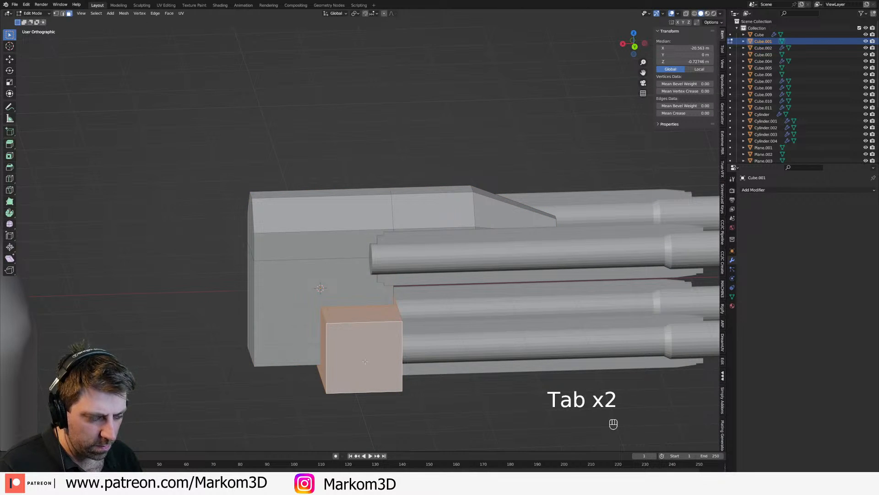
Step: Duplicate the lower block about 1.5 m higher behind the upper barrels and scale the copy along Z to about 0.56
key("KP_3")
key("KP_1")
key("shift+d")
left_click(414, 302)
key("s")
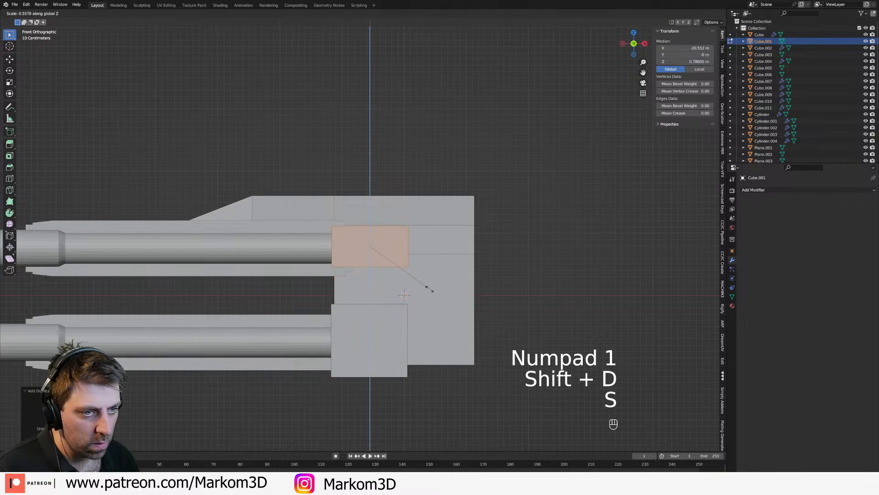
left_click(408, 277)
Step: Lower the duplicated upper block about 0.06 m along Z and stretch it taller along Z
key("g")
key("z")
left_click(409, 281)
key("s")
key("z")
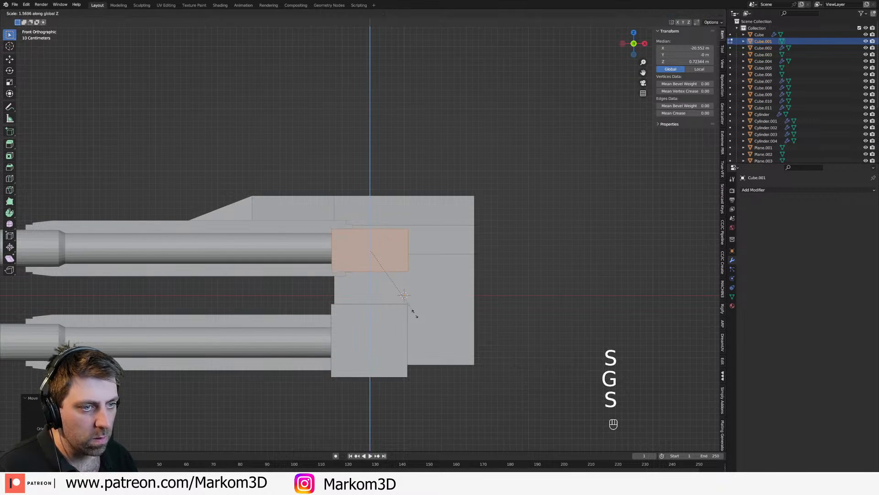
left_click(414, 310)
Step: Add a loop cut across the upper block and move its rear top edges down to form a slope
middle_click_drag(393, 294, 373, 314)
key("3")
middle_click_drag(414, 282, 328, 296)
left_click(358, 286, "shift")
key("ctrl+r")
left_click(348, 265)
key("2")
key("g")
left_click(363, 297)
Step: Select the small front faces of the housing's nose and move them back about 0.95 m along X
key("Tab")
key("Tab")
key("3")
left_click(328, 296, "shift")
left_click(329, 299, "shift")
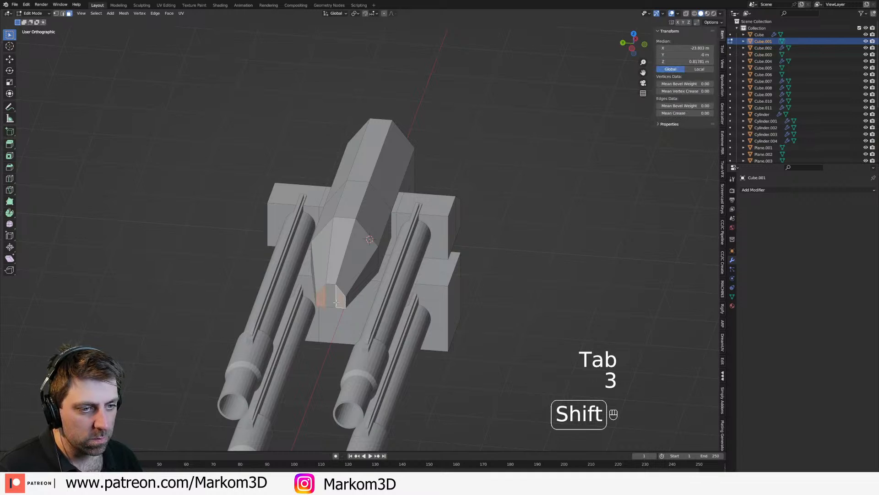
key("g")
left_click(382, 314)
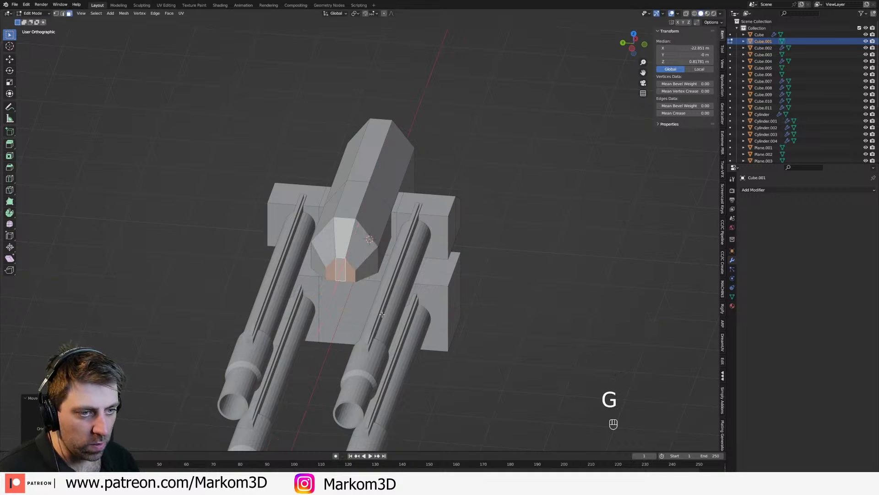
scroll(382, 315, "down", 3)
key("Tab")
middle_click_drag(382, 317, 293, 280)
scroll(247, 306, "up", 3)
scroll(293, 281, "up", 2)
key("Tab")
middle_click_drag(364, 205, 406, 173)
key("ctrl+r")
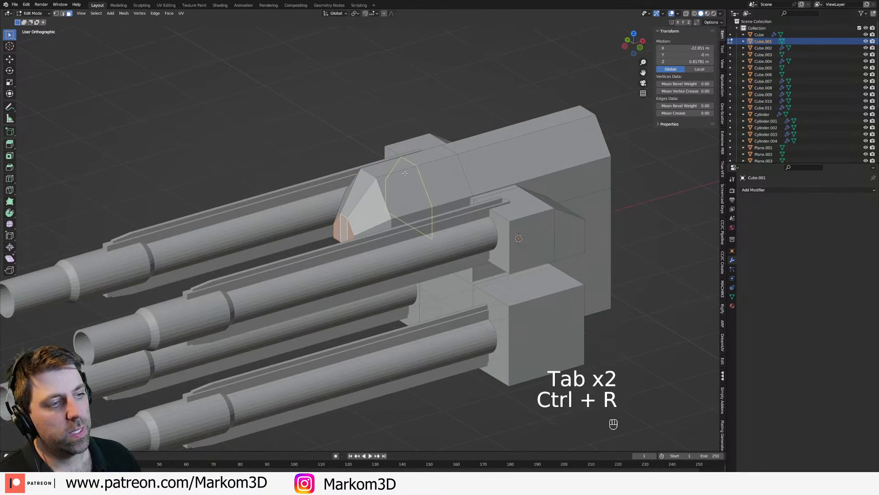
key("2")
key("g")
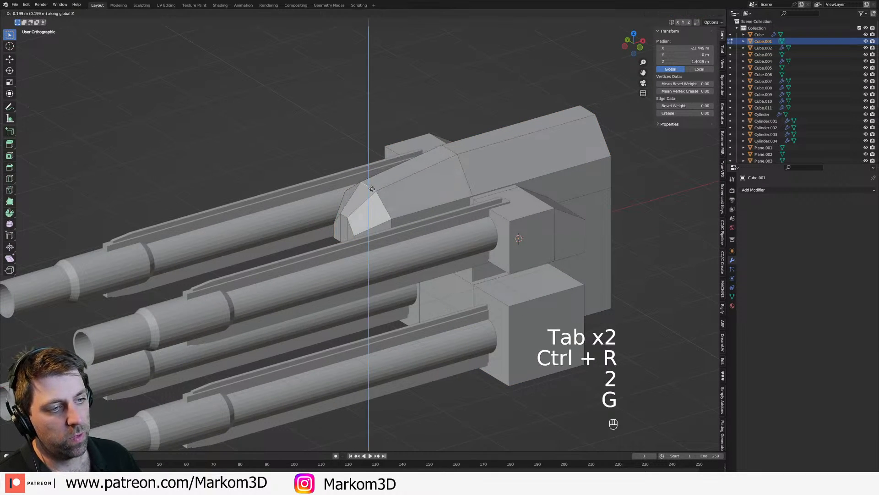
left_click(371, 188)
middle_click_drag(447, 243, 481, 266)
scroll(485, 284, "down", 3)
key("Tab")
middle_click_drag(514, 320, 486, 296)
key("Tab")
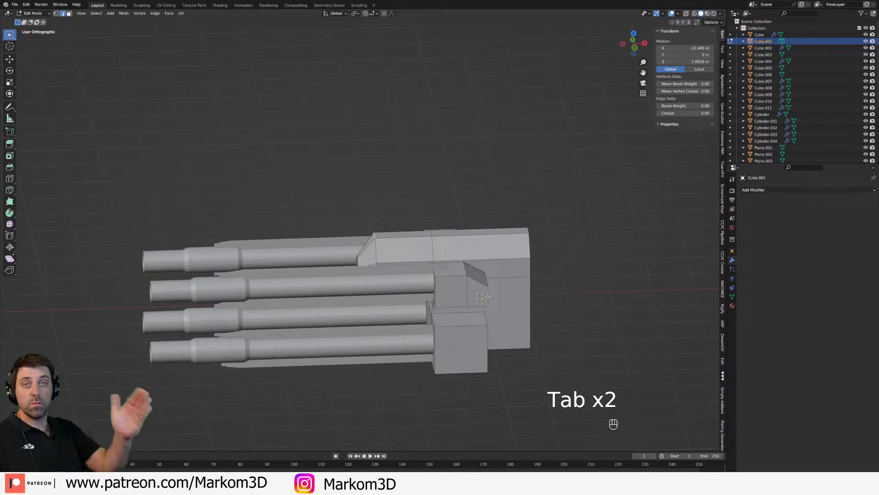
Step: Select the top faces of the lower block and lower them slightly along Z
scroll(454, 252, "up", 2)
middle_click_drag(455, 255, 473, 287)
key("Tab")
key("Tab")
key("3")
left_click(452, 289)
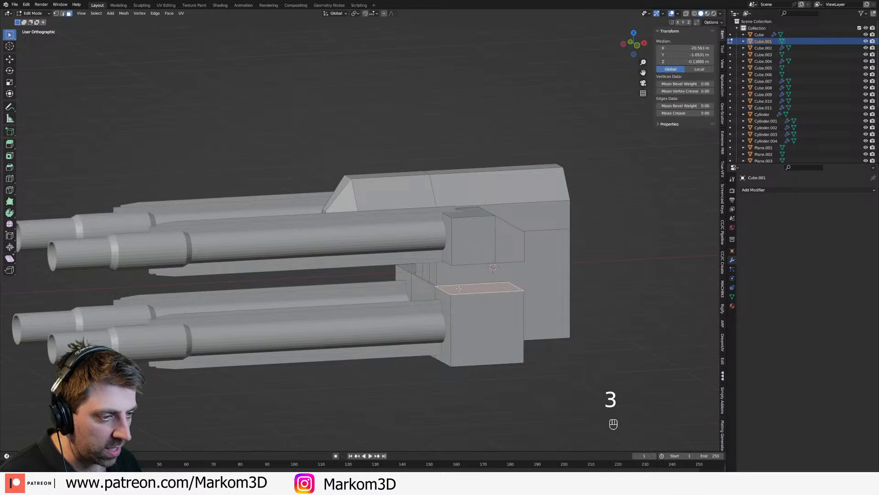
key("g")
key("z")
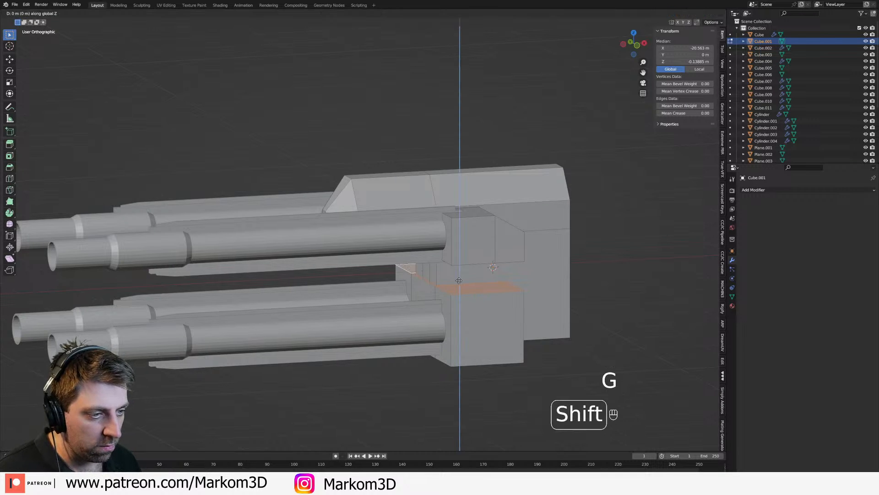
left_click(453, 344)
Step: Select the lower block's bottom faces and raise them along Z to the level of the housing's underside
middle_click_drag(453, 343, 465, 302)
left_click(464, 302, "shift")
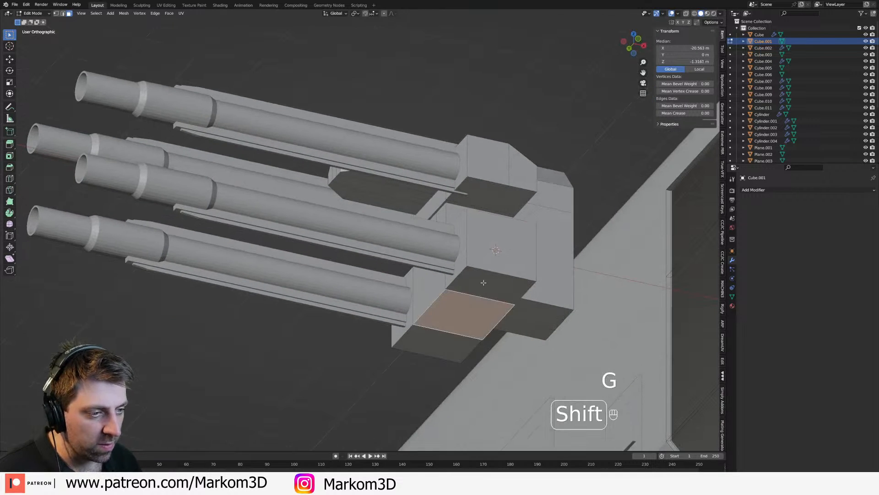
key("g")
key("z")
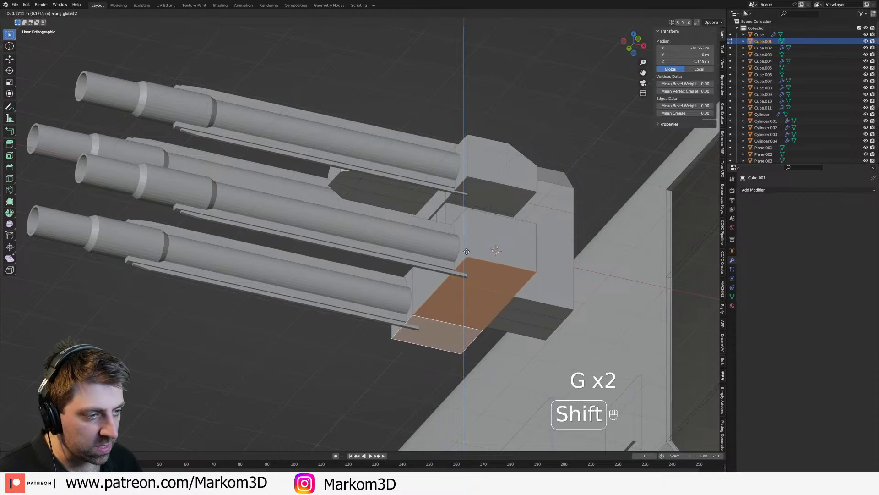
left_click(469, 239)
middle_click_drag(478, 309, 504, 309)
key("Tab")
Step: Apply the barrels' modifier and join the housing and barrels into one object
key("shift+a")
key("Escape")
left_click(422, 312)
key("ctrl+a")
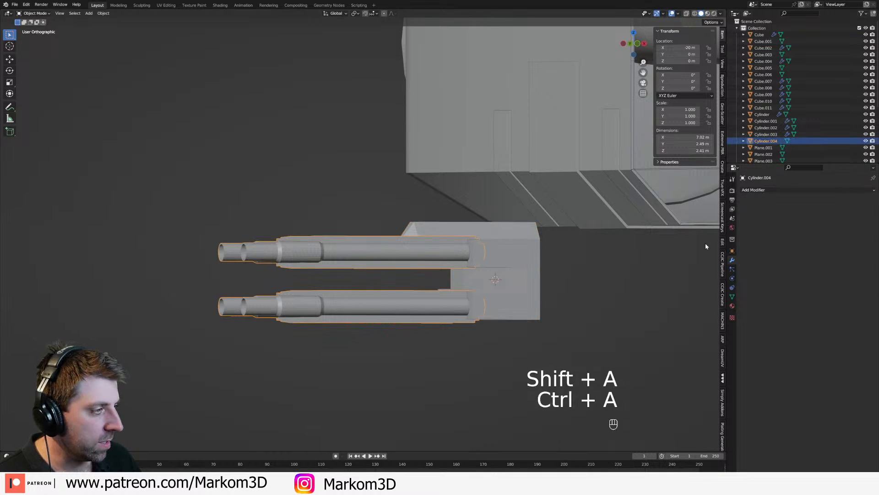
left_click(497, 284)
left_click(480, 301, "shift")
key("ctrl+j")
middle_click_drag(479, 302, 518, 331)
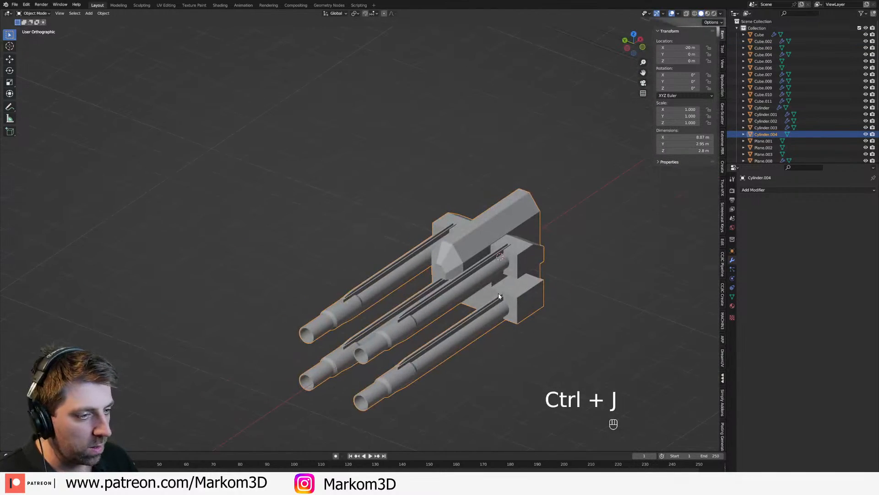
Step: Apply smooth shading to the joined turret
right_click(387, 343)
left_click(387, 341)
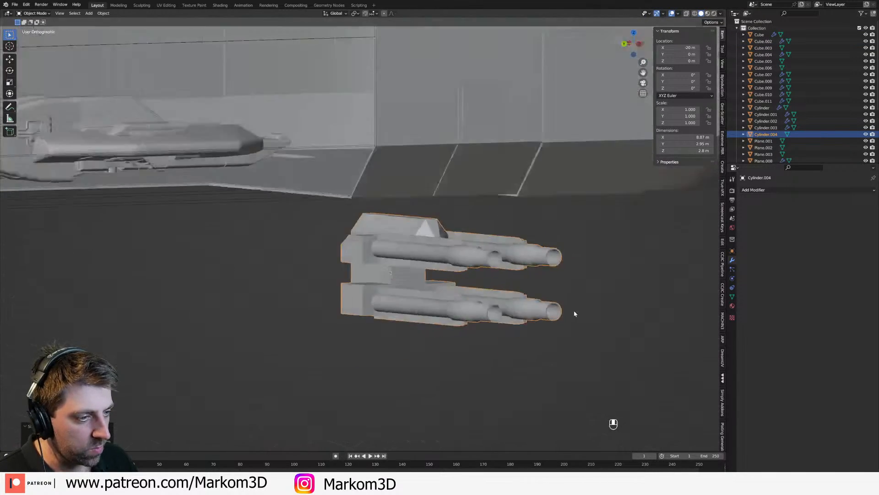
middle_click_drag(506, 340, 507, 206)
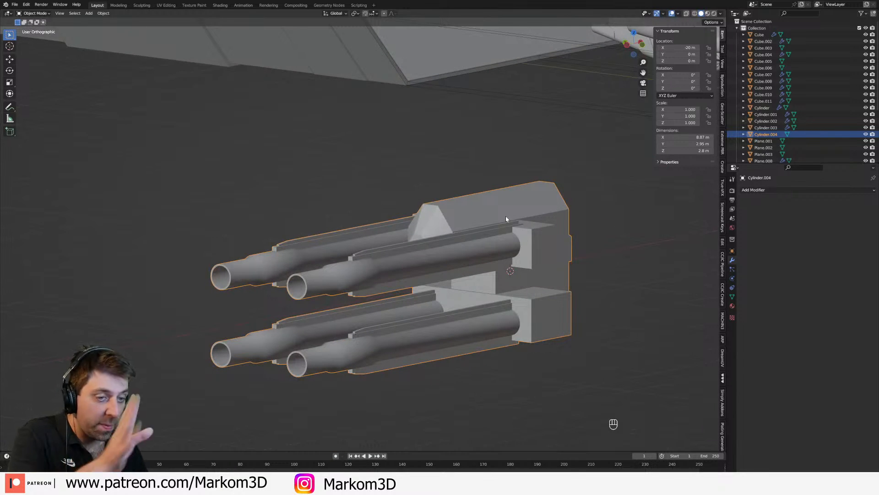
Step: Select the edge loops at both ends of the collar on all four barrels and mark them sharp
key("Tab")
key("2")
scroll(262, 270, "up", 3)
left_click(264, 264, "alt")
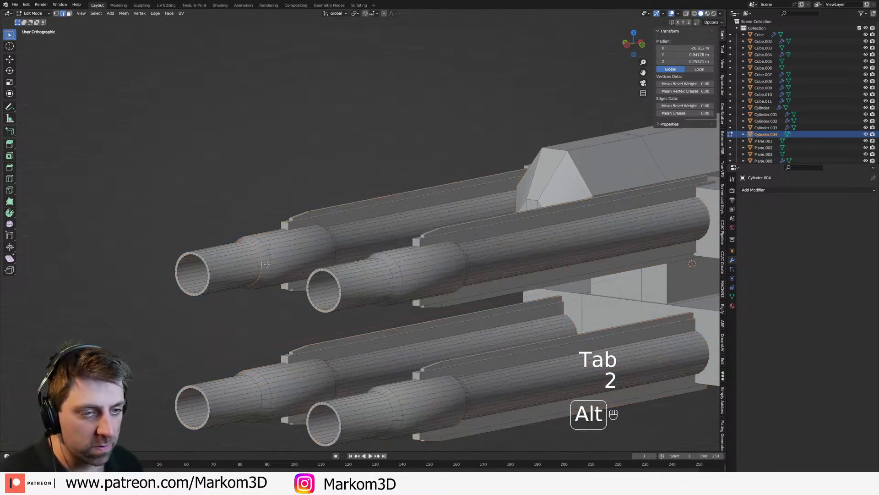
key("KP_3")
key("KP_1")
mouse_move(324, 290)
middle_mouse_down("shift")
mouse_move(202, 296)
mouse_move(474, 256)
middle_mouse_up("shift")
key("z")
left_click(426, 255)
key("1")
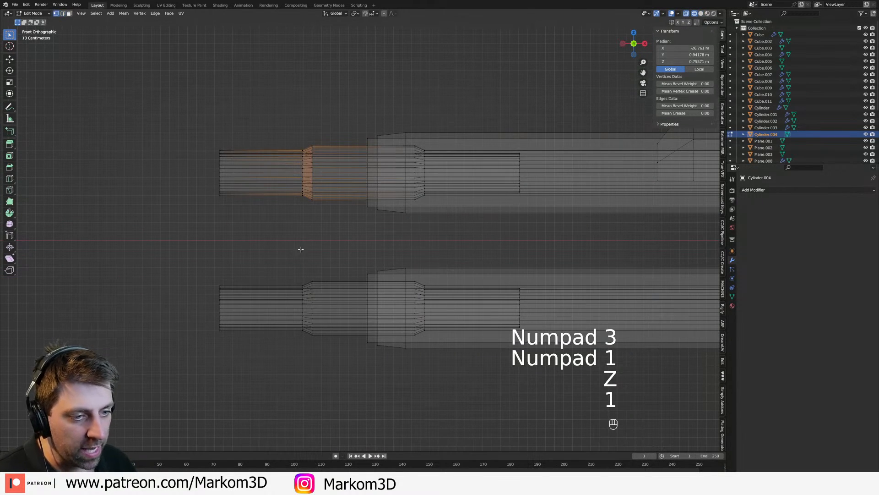
key("2")
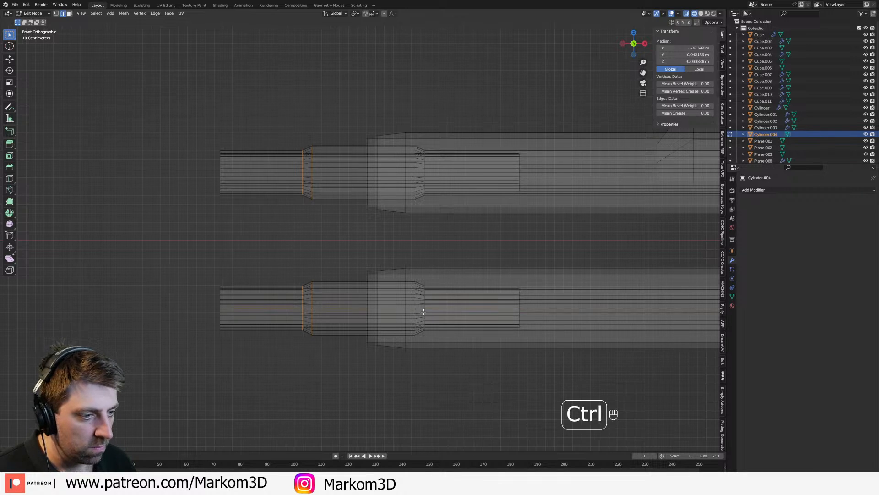
key("ctrl+z")
key("ctrl+z")
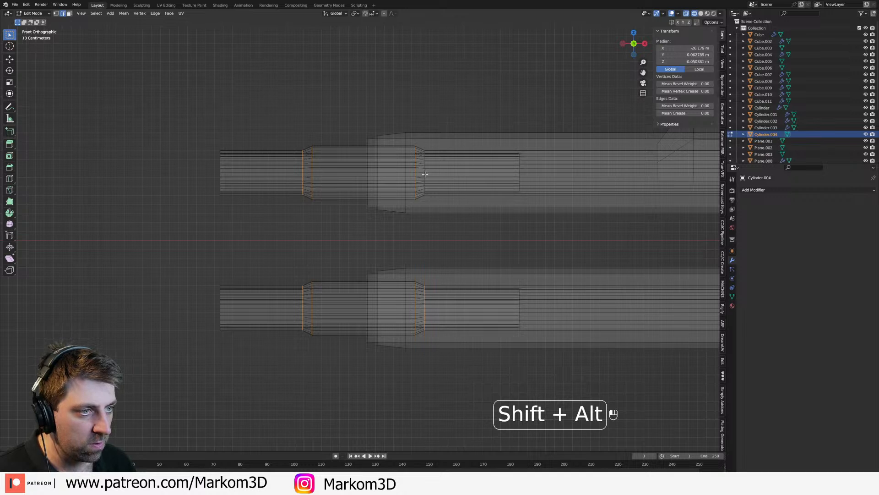
key("ctrl+e")
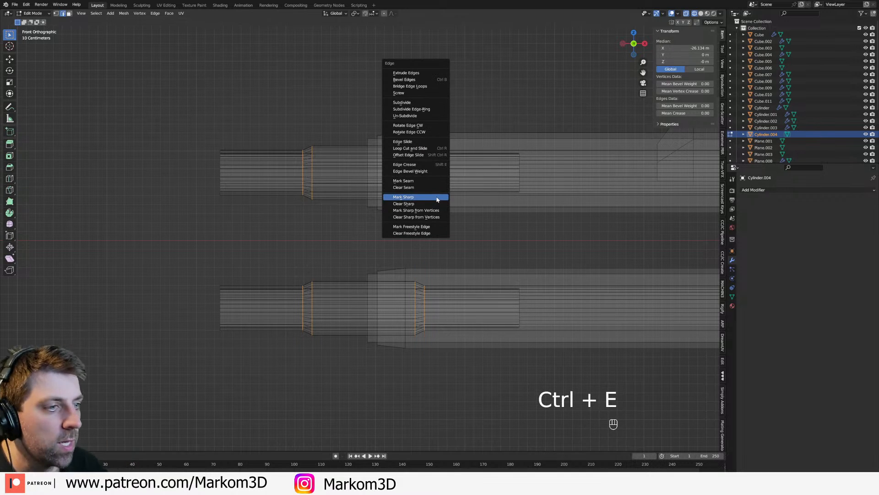
left_click(436, 197)
key("z")
left_click(474, 198)
Step: Examine the shading of the barrels and the overall turret shape from several angles
mouse_move(418, 224)
middle_mouse_down()
mouse_move(479, 248)
mouse_move(424, 245)
mouse_move(436, 229)
mouse_move(354, 255)
mouse_move(287, 304)
mouse_move(454, 301)
mouse_move(284, 295)
middle_mouse_up()
key("Tab")
middle_click_drag(473, 297, 389, 302, "shift")
scroll(389, 301, "down", 2)
middle_click_drag(540, 275, 474, 221)
scroll(381, 226, "up", 3)
left_click(416, 205)
scroll(417, 204, "down", 2)
middle_click_drag(423, 207, 310, 229)
key("Tab")
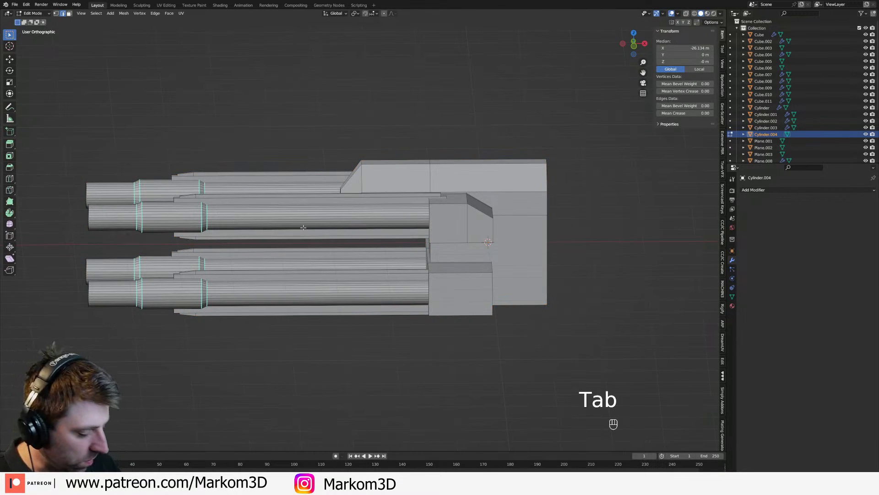
Step: Add a cylinder at the turret's centre and rotate it about the X axis so its circular ends face sideways
key("KP_3")
key("KP_1")
scroll(424, 262, "down", 4)
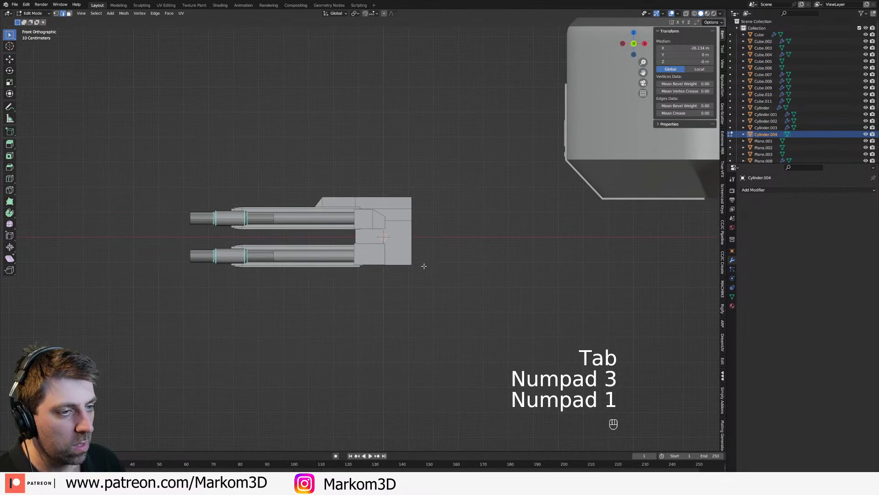
key("Tab")
key("Tab")
key("Tab")
key("shift+a")
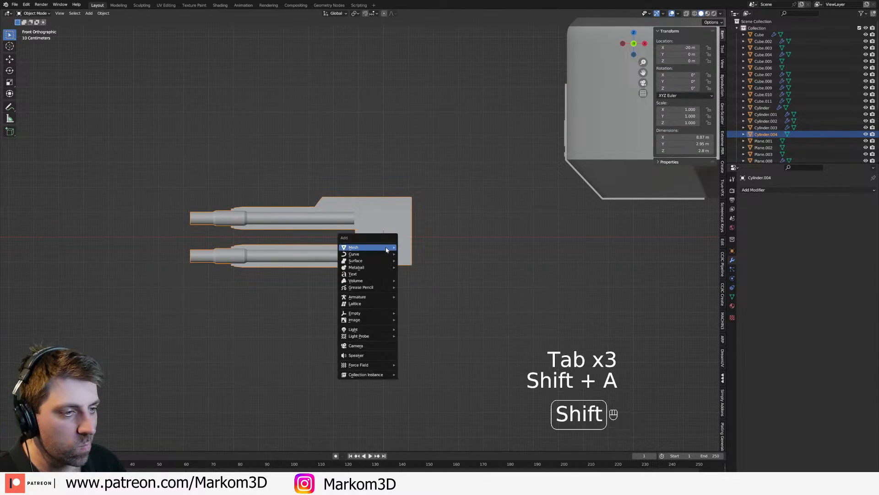
mouse_move(373, 287)
mouse_move(370, 251)
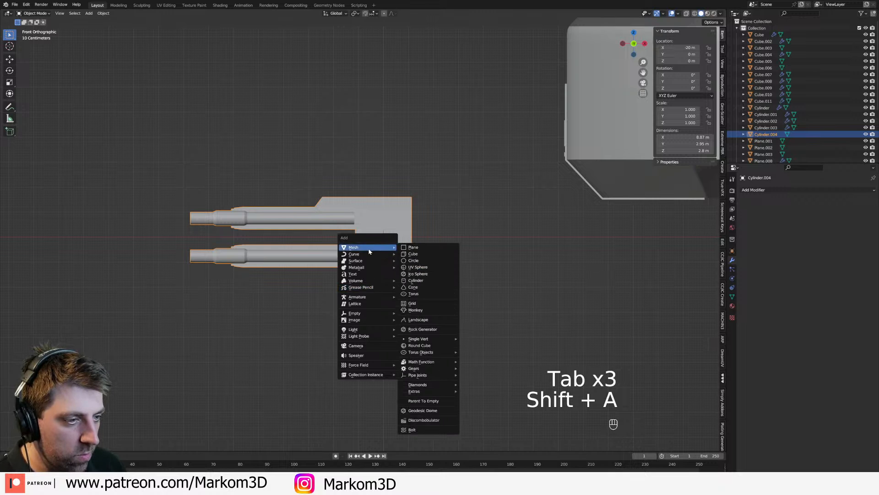
left_click(416, 280)
key("Tab")
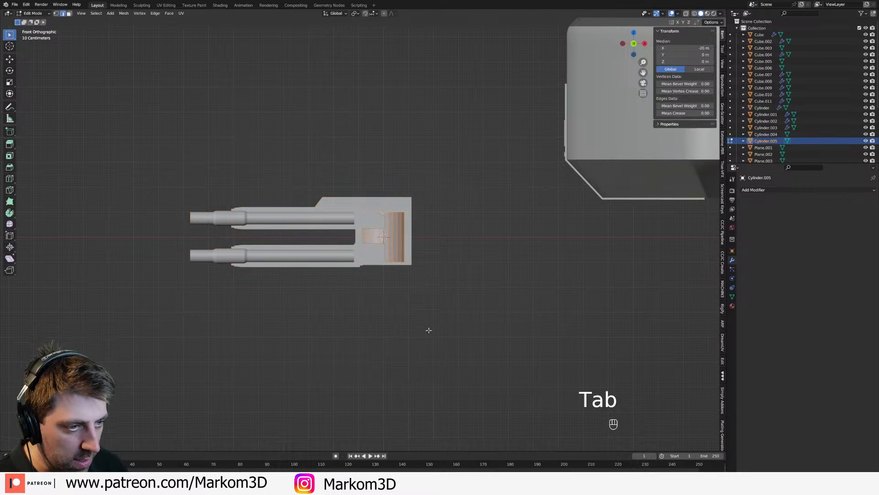
key("r")
key("x")
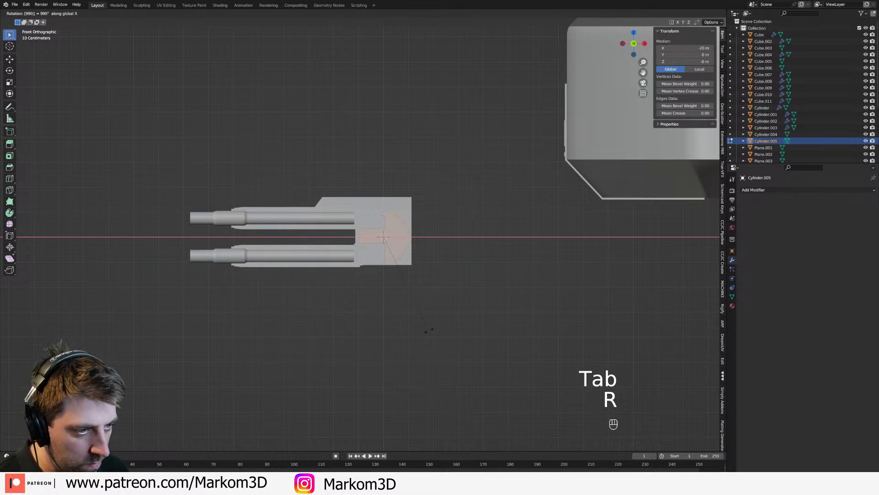
key("Return")
left_click(429, 330)
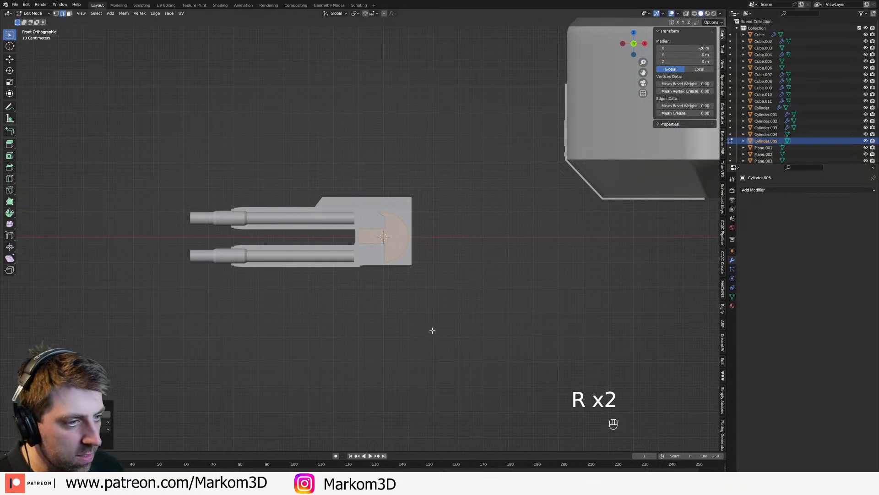
Step: Scale the cylinder to about 2.25 m in diameter and lengthen it along Y beyond both sides of the housing
key("s")
middle_click_drag(412, 333, 459, 340)
key("s")
key("x")
right_click(476, 348)
key("s")
key("y")
left_click(489, 344)
middle_click_drag(486, 334, 409, 278)
key("KP_3")
key("KP_1")
Step: Select both circular end faces of the cylinder and scale them inward along Y to shorten it
middle_click_drag(411, 203, 506, 217)
key("Tab")
key("Tab")
left_click(402, 220)
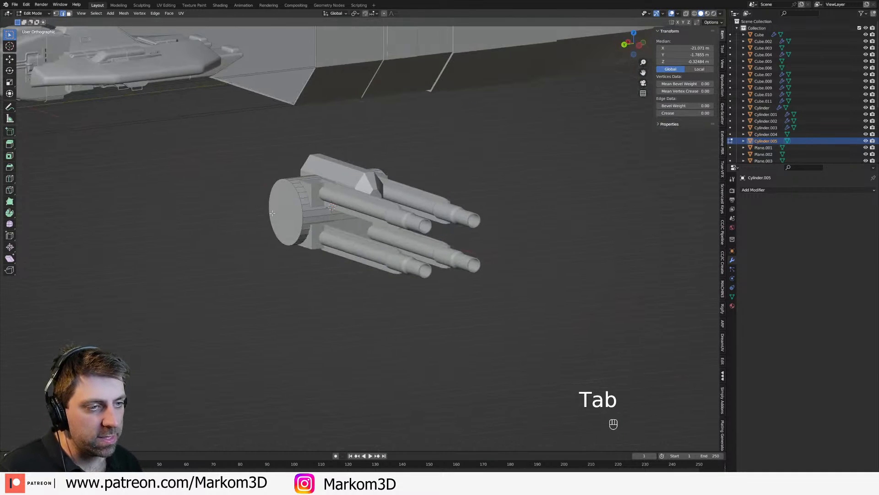
key("3")
left_click(280, 212)
middle_click_drag(284, 213, 428, 212)
left_click(413, 212, "shift")
key("s")
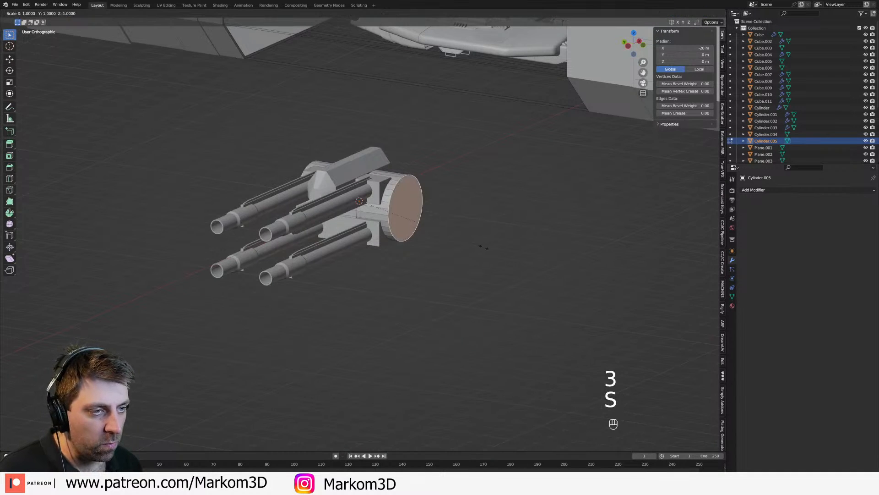
key("s")
key("y")
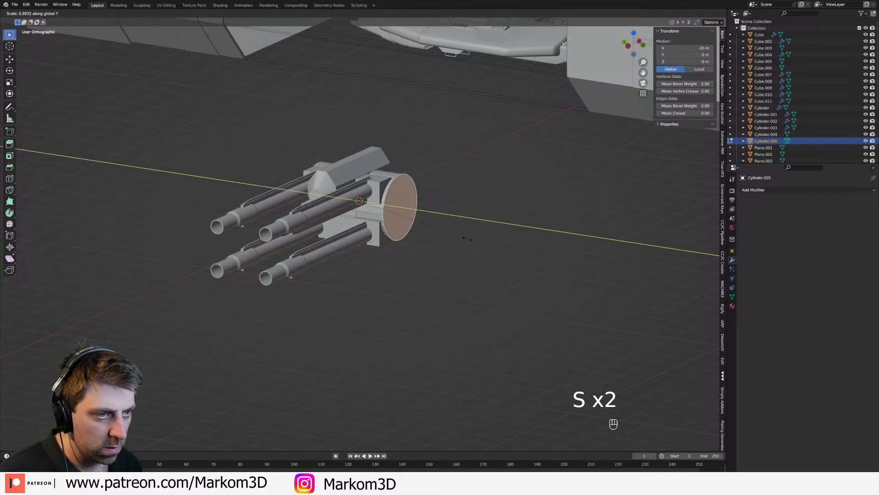
left_click(429, 231)
Step: Duplicate both end faces and scale the copies down to smaller concentric discs lying against the cylinder's ends
key("shift+d")
right_click(429, 229)
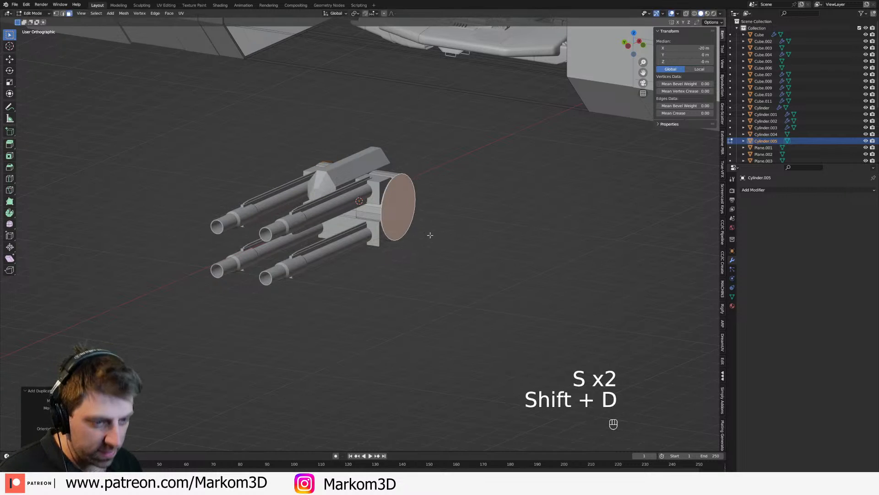
key("s")
key("y")
left_click(451, 246)
key("s")
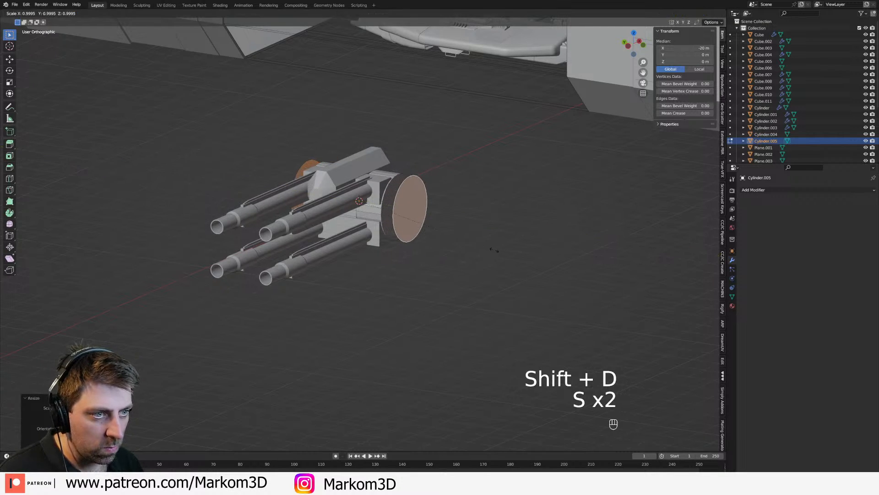
key("y")
left_click(481, 240)
Step: Extrude the smaller discs outward along Y into raised caps, for an overall width of about 3.52 m
key("e")
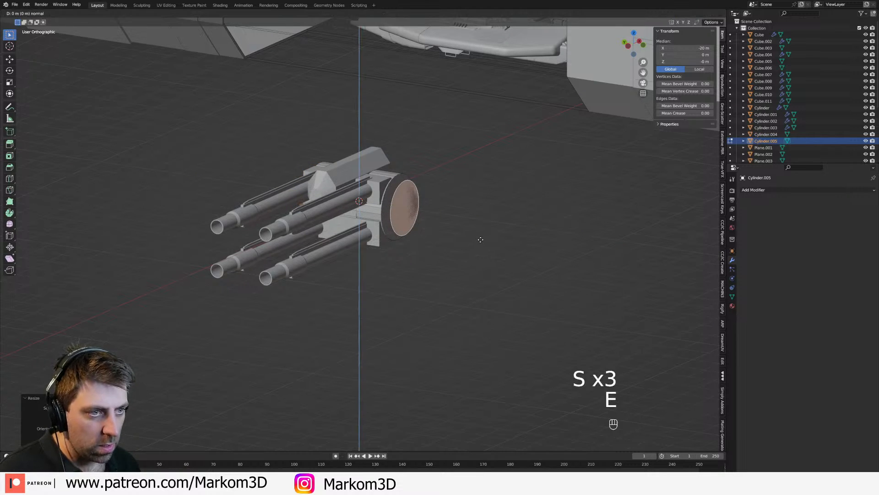
right_click(479, 240)
key("s")
key("y")
left_click(469, 235)
key("Tab")
scroll(440, 232, "down", 2)
middle_click_drag(437, 232, 412, 231)
scroll(412, 231, "up", 4)
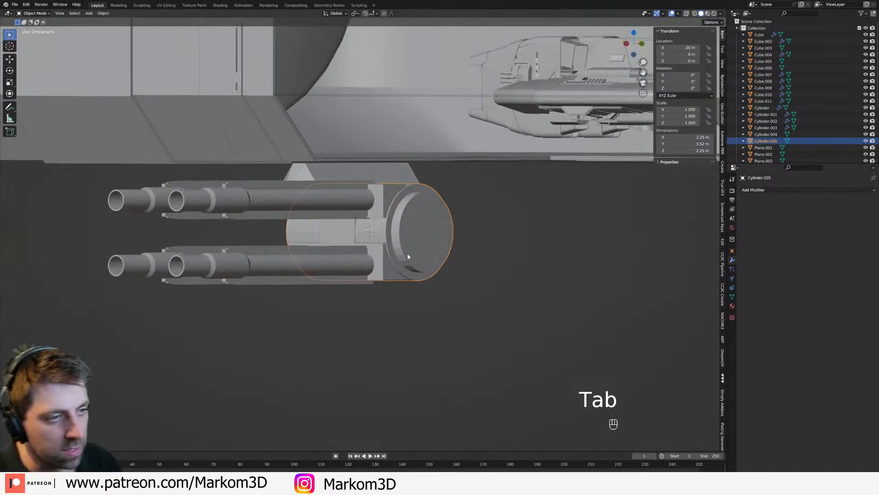
Step: In wireframe front view, select both raised end caps and keep only their lower-half vertices selected
key("KP_3")
key("KP_1")
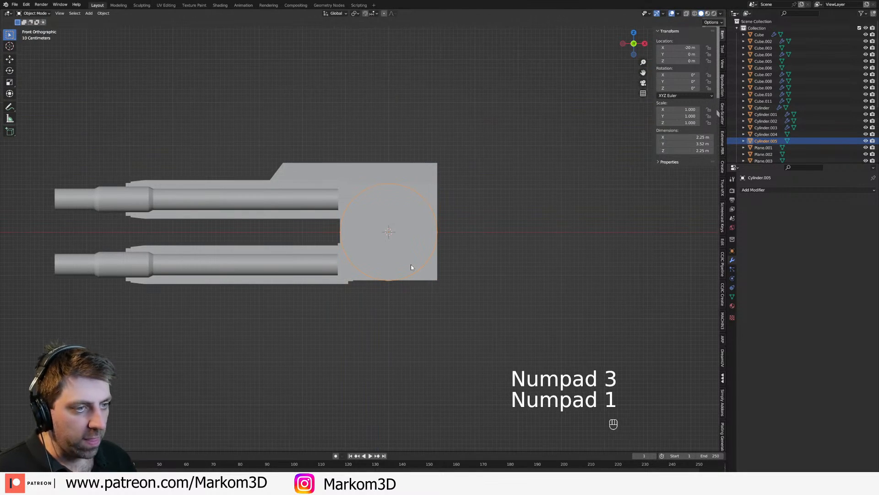
key("z")
left_click(341, 265)
key("Tab")
mouse_move(411, 263)
middle_mouse_down()
mouse_move(431, 262)
mouse_move(281, 253)
middle_mouse_up()
key("3")
left_click(413, 258, "alt")
left_click(282, 254, "alt+shift")
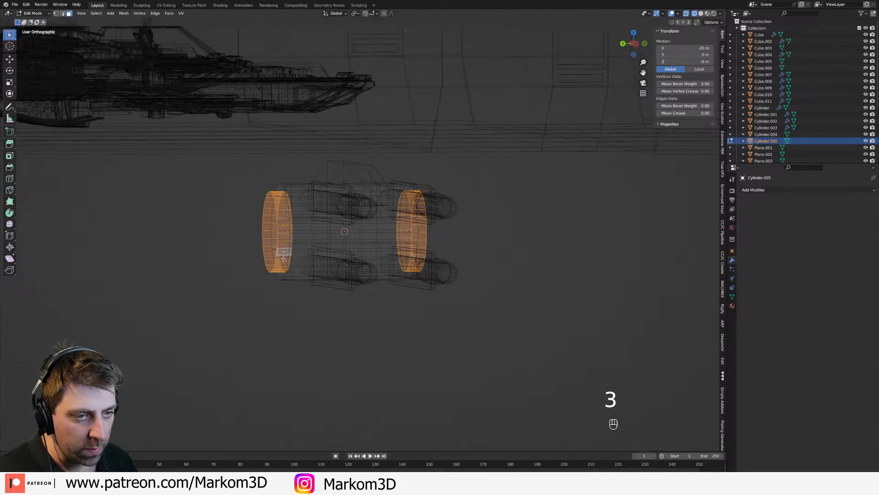
key("KP_3")
key("KP_1")
scroll(394, 243, "up", 3)
key("1")
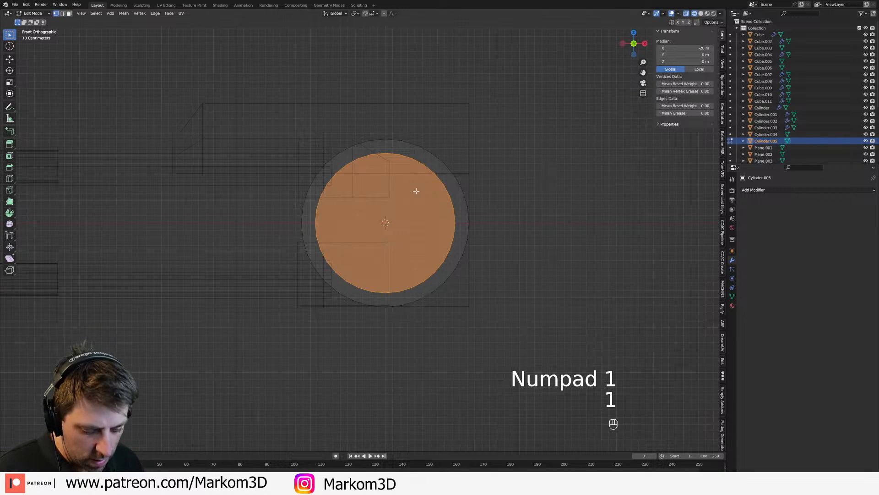
key("b")
middle_click_drag(516, 120, 223, 219)
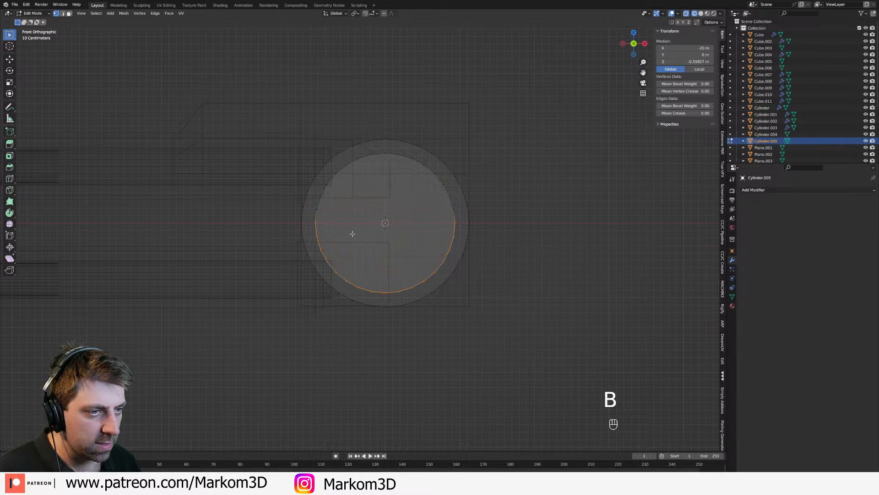
middle_click_drag(412, 319, 430, 279, "shift")
Step: Extrude the caps' lower halves, flatten the new vertices to 0 along Z and place them just below the cylinder as support legs
key("e")
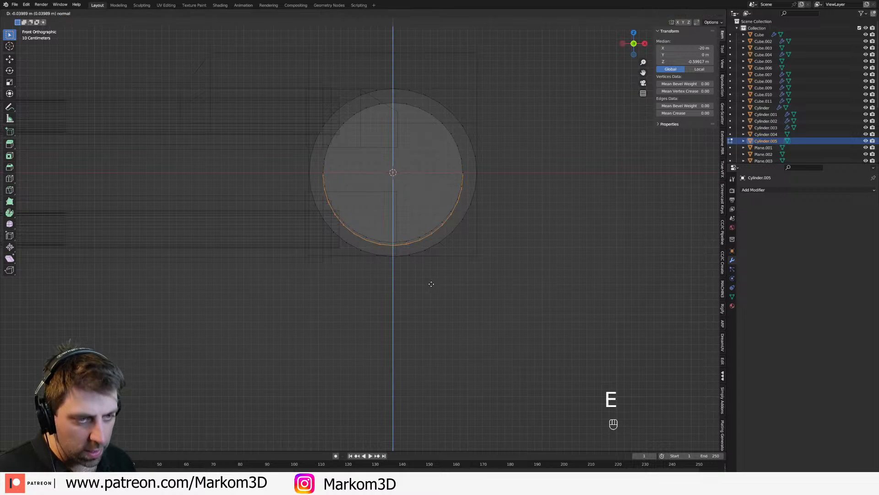
left_click(429, 338)
key("s")
key("z")
key("0")
key("Return")
key("g")
key("z")
left_click(430, 245)
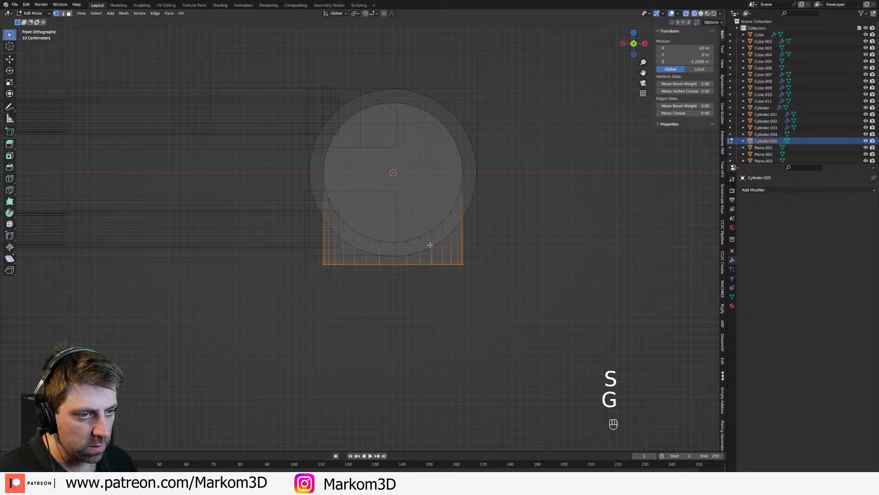
key("z")
left_click(458, 246)
scroll(444, 259, "down", 2)
mouse_move(444, 259)
middle_mouse_down()
mouse_move(497, 265)
mouse_move(457, 290)
middle_mouse_up()
key("g")
left_click(497, 266)
Step: Inset the round faces on both end caps and extrude them into smaller raised discs
key("Tab")
key("Tab")
key("3")
middle_click_drag(441, 229, 527, 324)
key("i")
left_click(518, 320)
key("e")
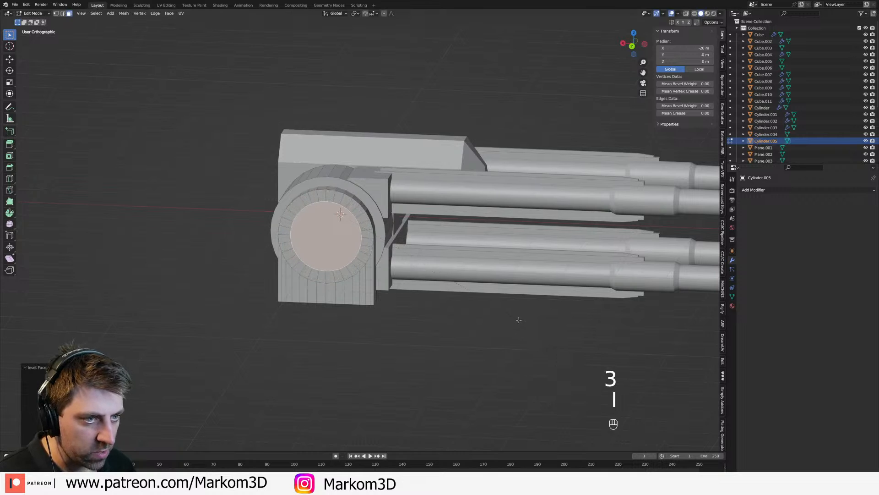
left_click(518, 306)
middle_click_drag(518, 306, 474, 311)
key("s")
key("x")
left_click(470, 310)
Step: Inset the raised disc faces again, extrude them and offset the new faces along Y
key("i")
left_click(483, 306)
key("e")
right_click(492, 306)
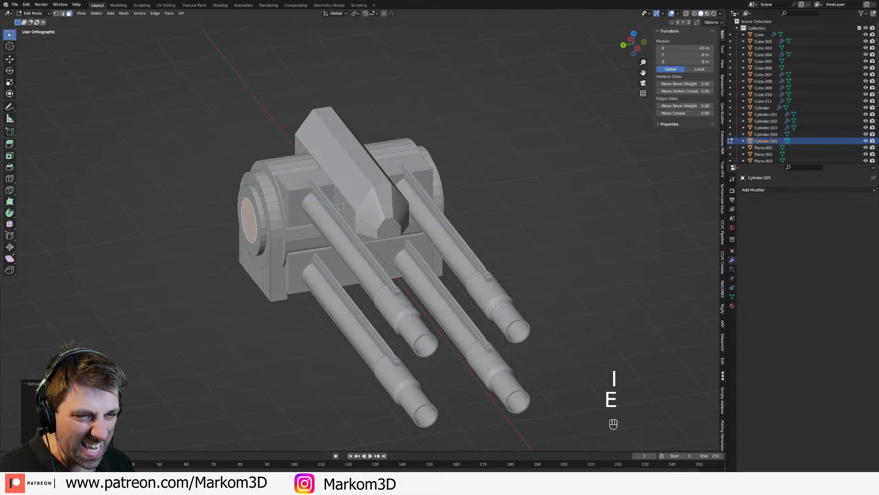
key("s")
key("y")
left_click(507, 308)
Step: Apply smooth shading to the cylindrical mount and check it from several angles
key("Tab")
scroll(402, 294, "down", 4)
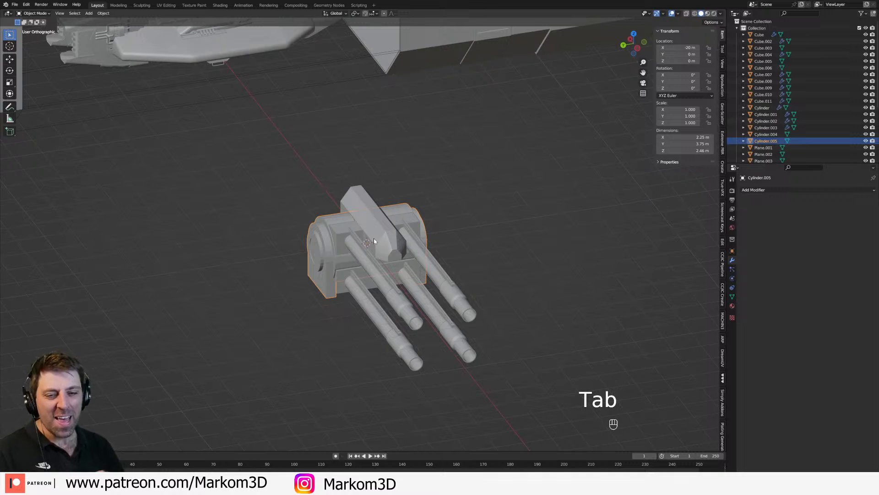
right_click(330, 246)
left_click(332, 247)
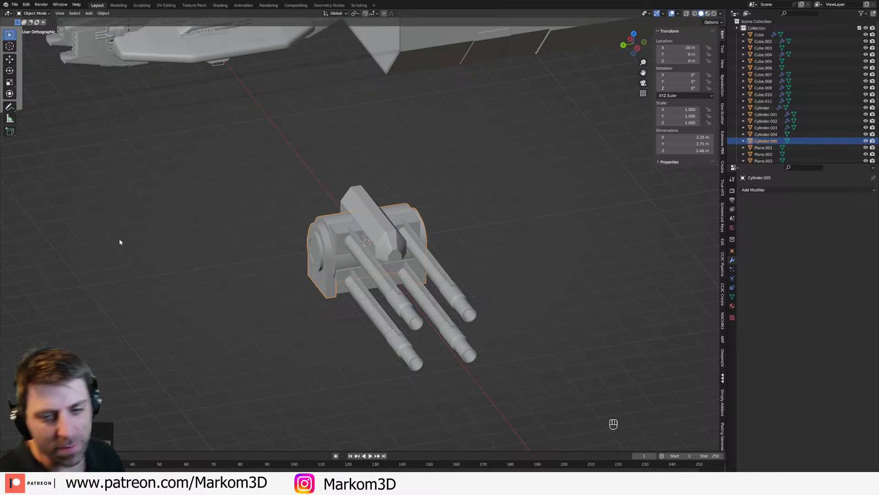
middle_click_drag(403, 271, 337, 284)
scroll(345, 284, "up", 4)
middle_click_drag(348, 283, 361, 224)
scroll(362, 226, "down", 2)
Step: Select the outer side faces of the barrel housing's blocks on both sides of the turret
left_click(341, 169)
middle_click_drag(341, 168, 491, 254)
key("Tab")
key("3")
left_click(369, 274, "shift")
left_click(354, 171, "shift")
middle_click_drag(353, 172, 287, 207)
Step: Try narrowing the housing's side blocks by scaling the selected faces along Y, and undo the scaling
key("s")
key("x")
right_click(574, 211)
key("s")
key("y")
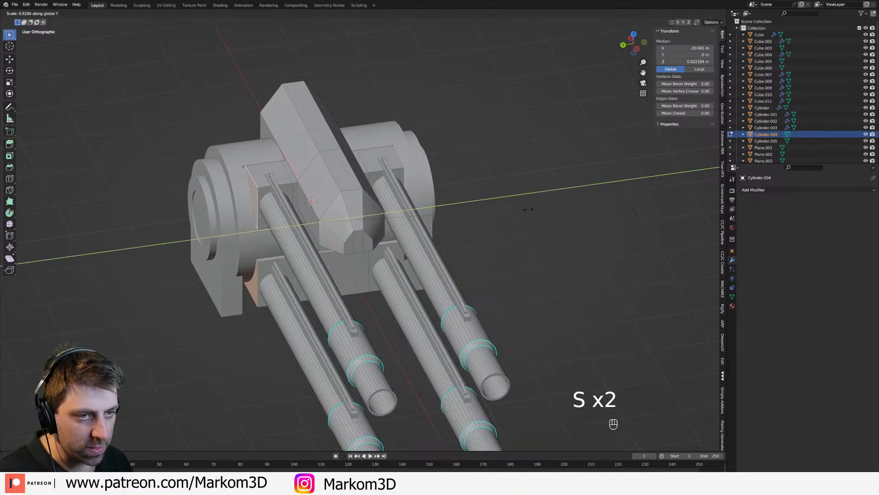
left_click(537, 209)
key("Tab")
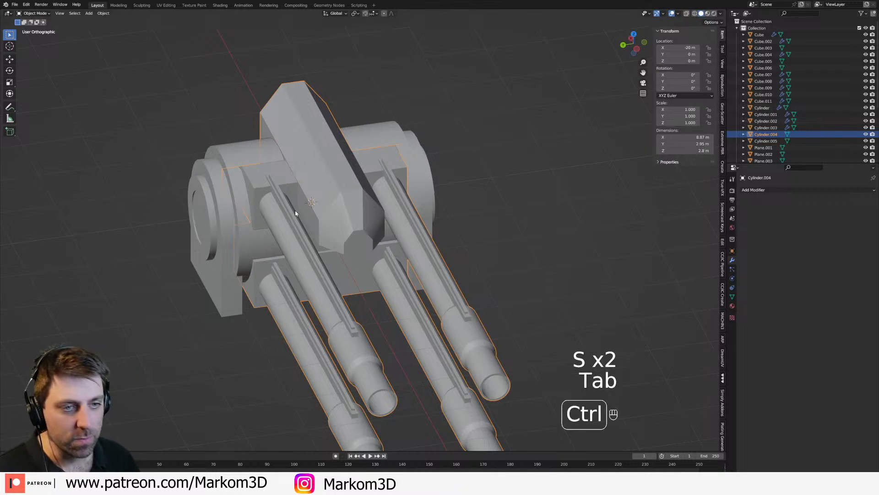
key("ctrl+z")
key("z")
key("ctrl+z")
Step: In wireframe view, add the missing outer side faces of the upper blocks to the selection on both sides
middle_click_drag(288, 217, 258, 204)
left_click(264, 221, "shift")
key("ctrl+z")
left_click(263, 206, "shift")
scroll(281, 255, "up", 4)
middle_click_drag(281, 255, 424, 164)
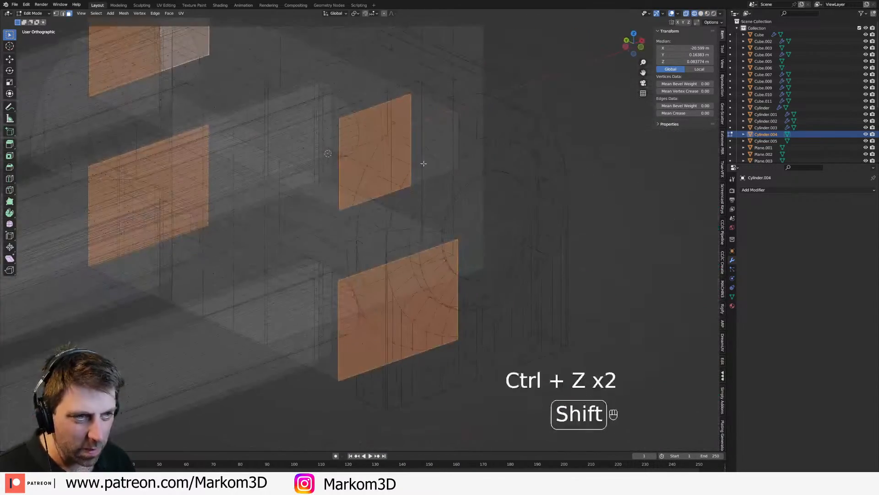
left_click(437, 143, "shift")
key("ctrl+z")
key("z")
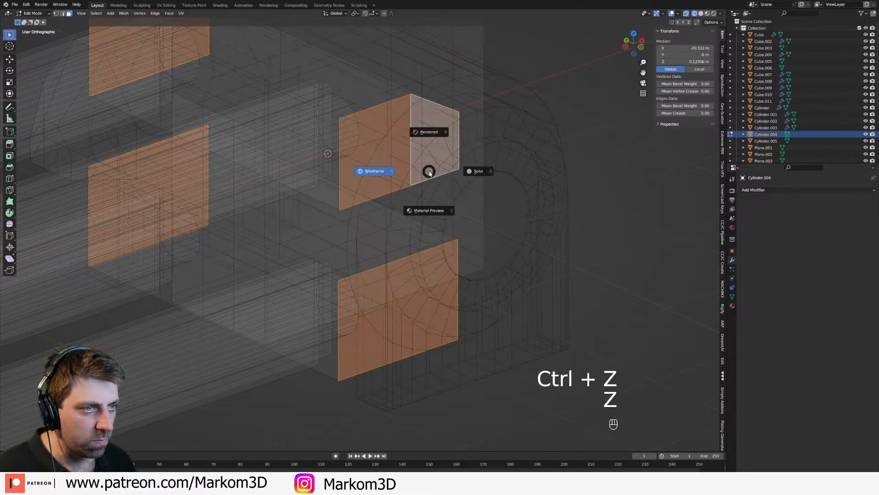
left_click(507, 216)
middle_click_drag(507, 215, 653, 238)
scroll(664, 242, "down", 2)
Step: Scale the selected side faces inward along Y, narrowing the barrel housing to about 2.55 m
key("s")
key("x")
right_click(646, 238)
key("s")
key("y")
left_click(614, 230)
key("Tab")
Step: In the front wireframe view, test-rotate the barrel housing to check how its rear corner swings past the mount, and cancel the rotation
scroll(605, 284, "down", 4)
middle_click_drag(606, 284, 514, 272)
left_click(505, 246)
key("KP_3")
key("KP_1")
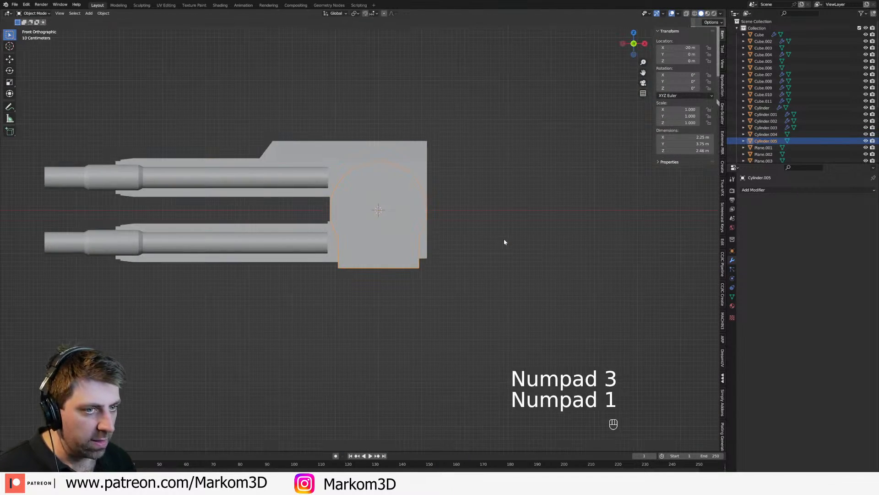
key("z")
left_click(450, 239)
left_click(447, 251)
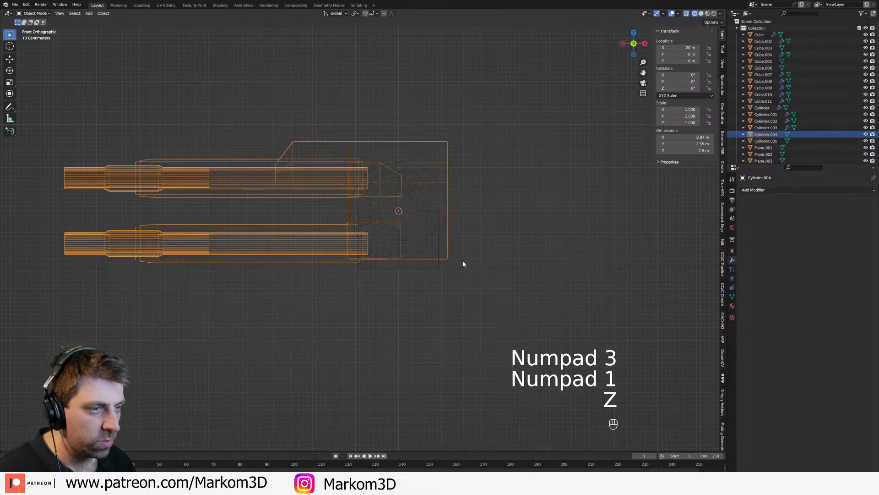
key("r")
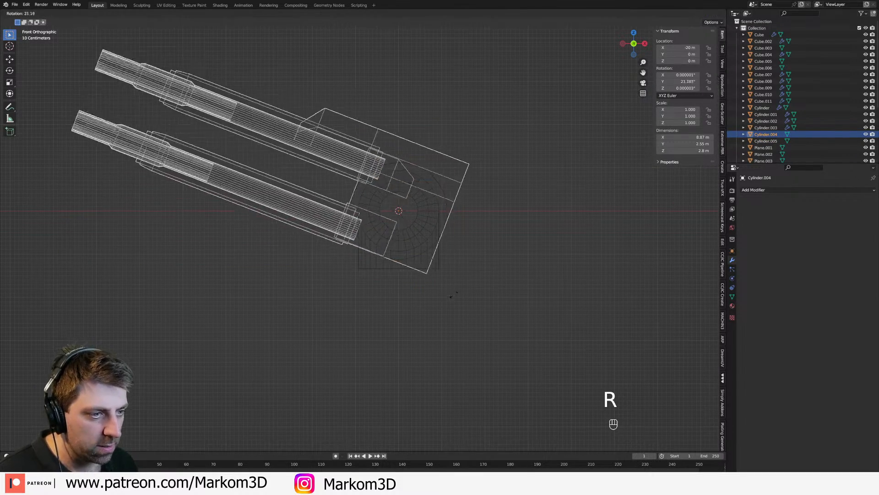
right_click(467, 280)
Step: Bevel the barrel housing's lower rear edge into a large rounded curve
key("Tab")
mouse_move(467, 280)
middle_mouse_down()
mouse_move(329, 284)
mouse_move(368, 288)
mouse_move(411, 273)
mouse_move(434, 285)
mouse_move(404, 291)
middle_mouse_up()
key("2")
left_click(348, 284, "alt")
key("z")
middle_click_drag(467, 298, 443, 310)
key("ctrl+b")
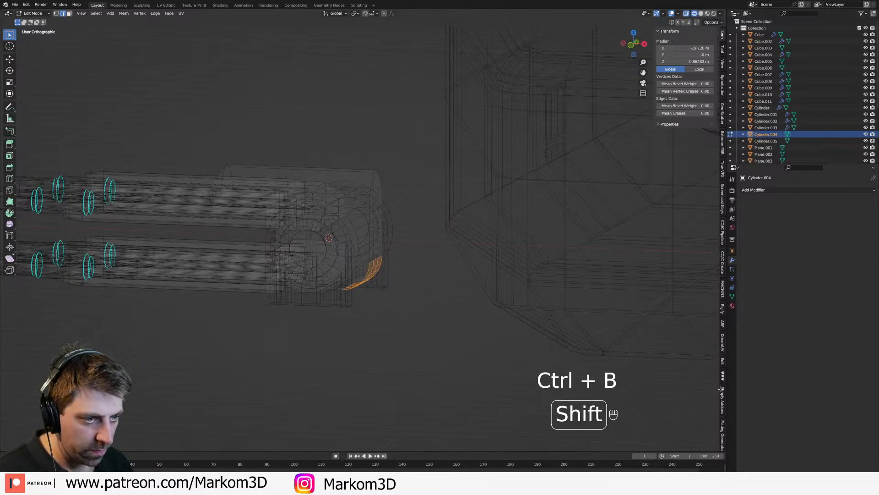
left_click(162, 415)
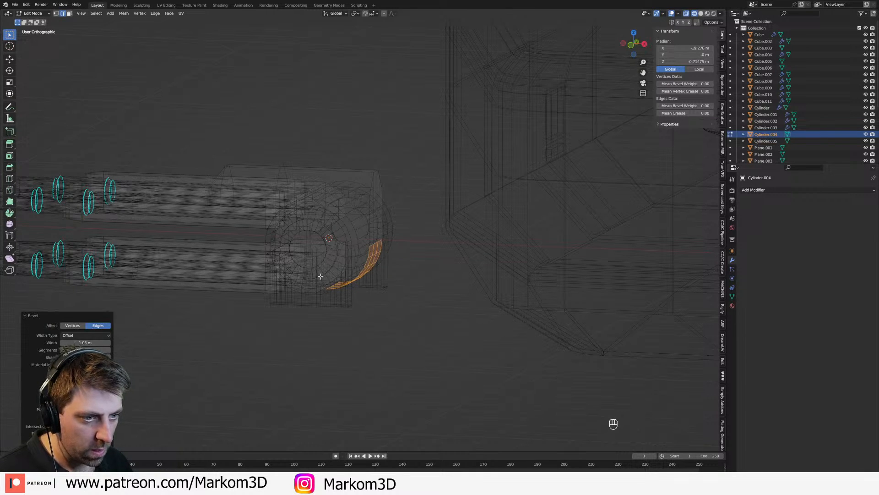
Step: Test-rotate the barrel housing in front view to check the rounded rear corner's clearance, and cancel the rotation
key("Tab")
key("KP_3")
key("KP_1")
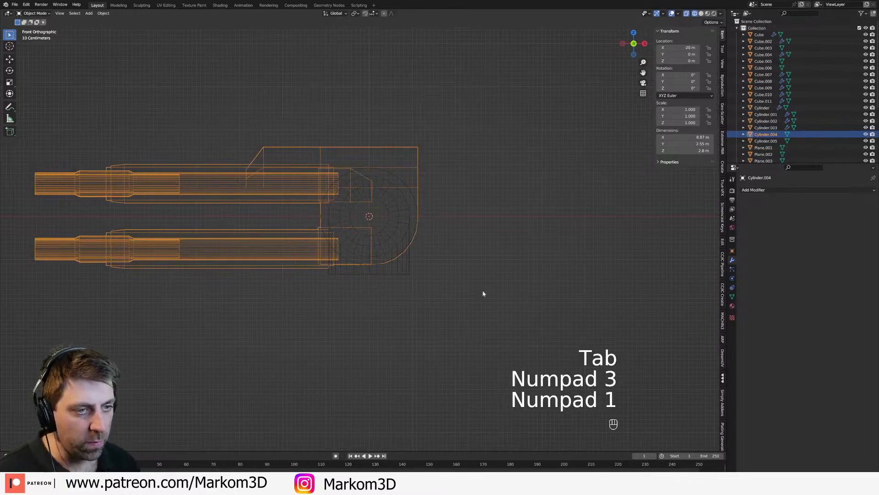
key("r")
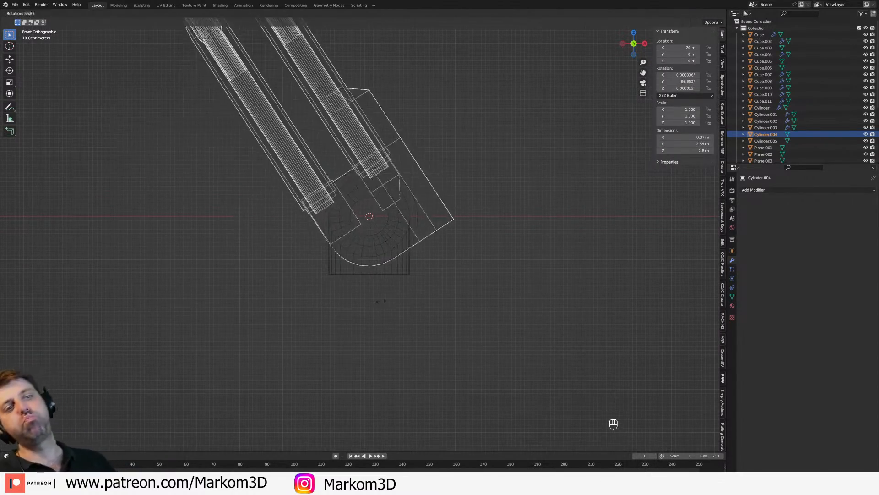
right_click(369, 251)
Step: Add a mesh cylinder at the turret's pivot point and open it for mesh editing
scroll(369, 251, "down", 6)
mouse_move(384, 262)
middle_mouse_down()
mouse_move(408, 274)
mouse_move(398, 265)
middle_mouse_up()
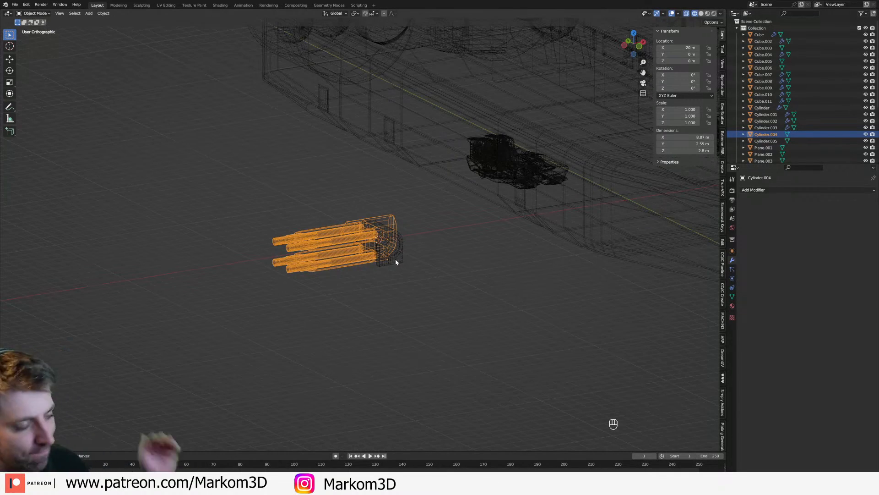
key("KP_3")
key("KP_1")
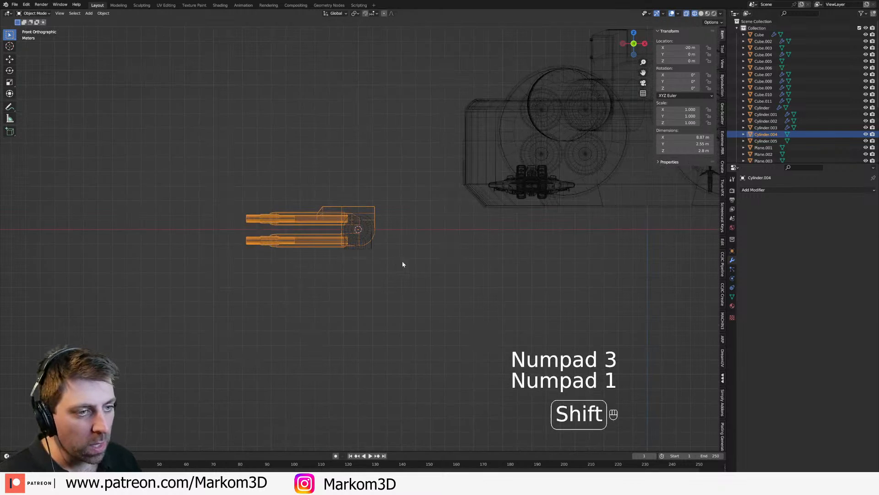
middle_click_drag(397, 261, 405, 215, "shift")
left_click(440, 219)
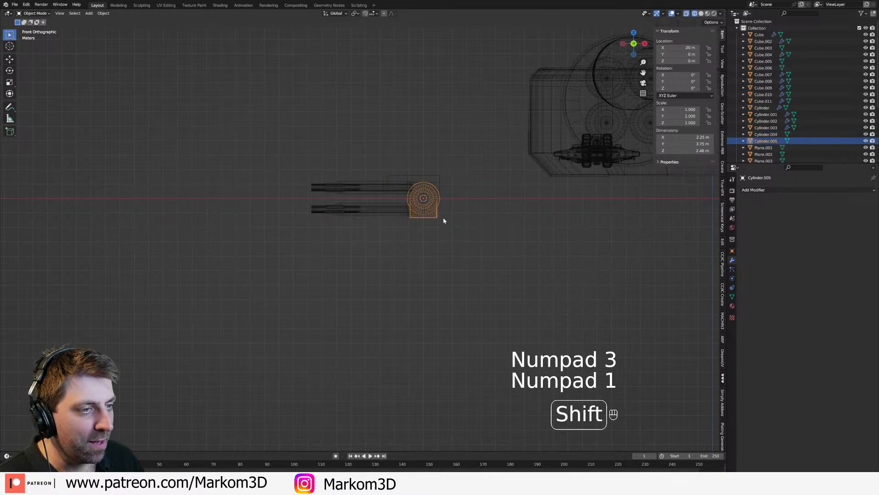
key("shift+a")
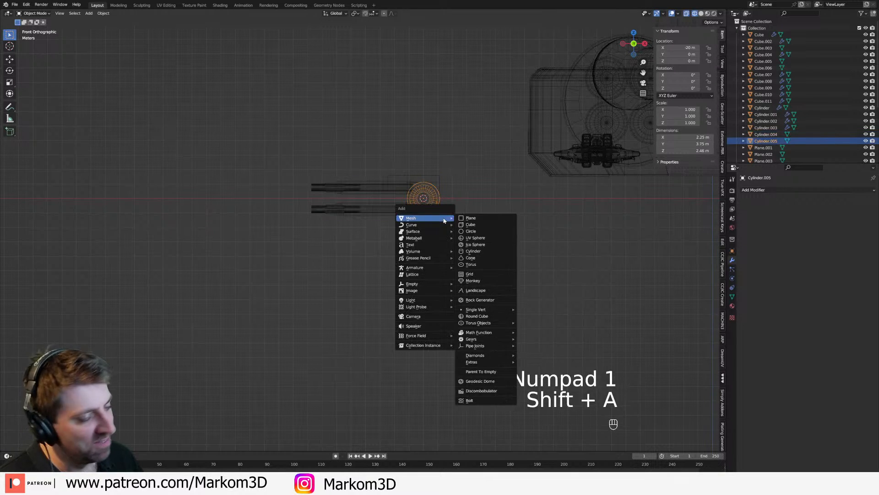
left_click(474, 251)
key("Tab")
Step: Try turning the cylinder by 90° about X and Z and stretching it along X, and restore its upright orientation
type("rx90")
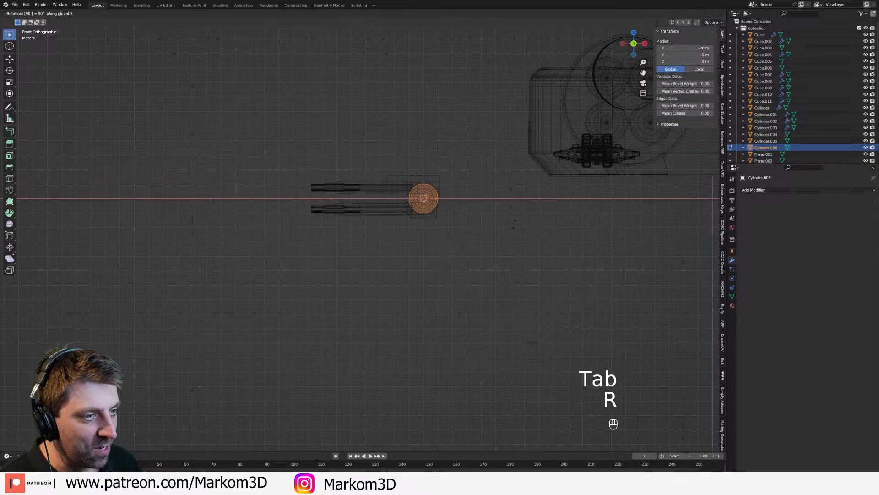
key("Return")
type("rz90")
key("Return")
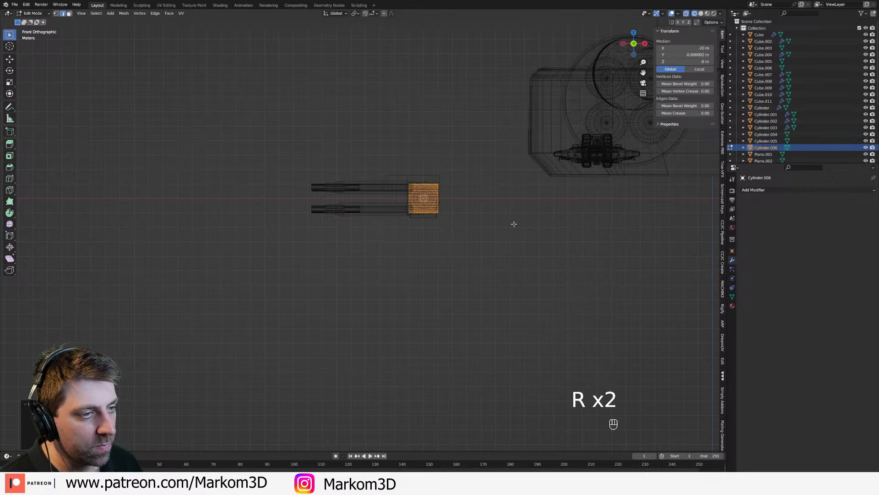
key("z")
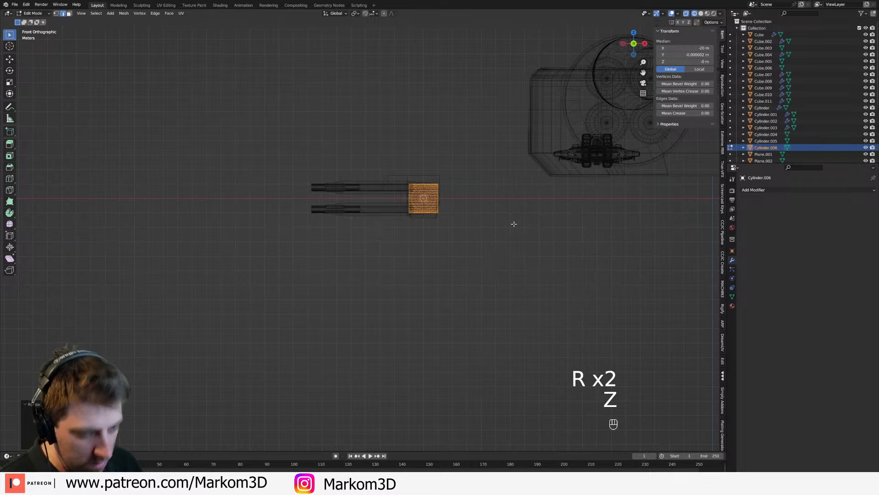
key("r")
key("Return")
type("s")
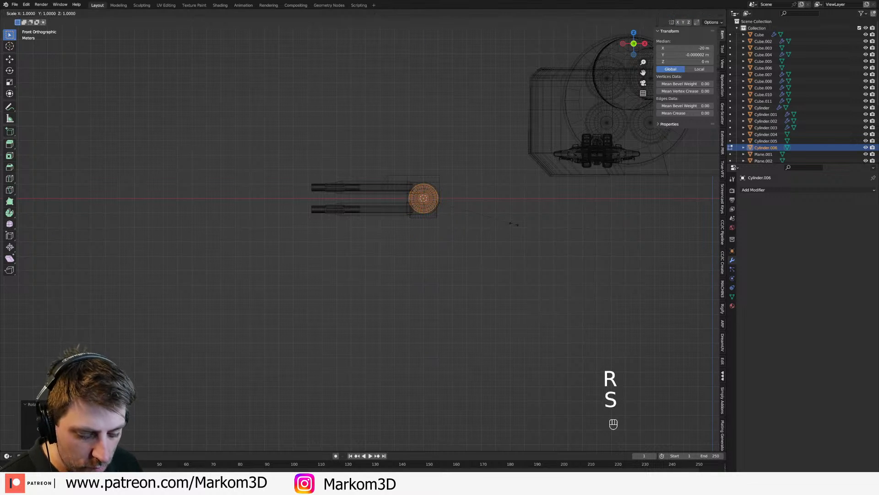
type("x90")
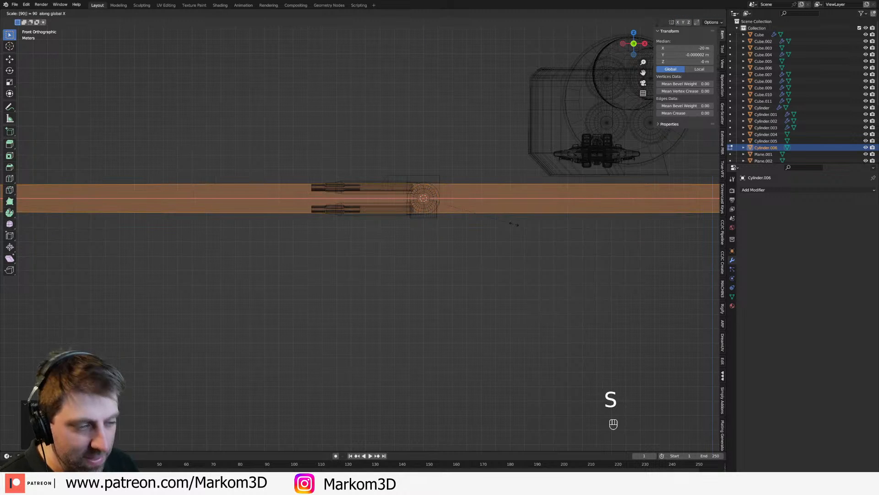
right_click(513, 225)
type("rx90")
key("Return")
Step: Flatten the upright cylinder along Z into a thin disc
key("s")
key("z")
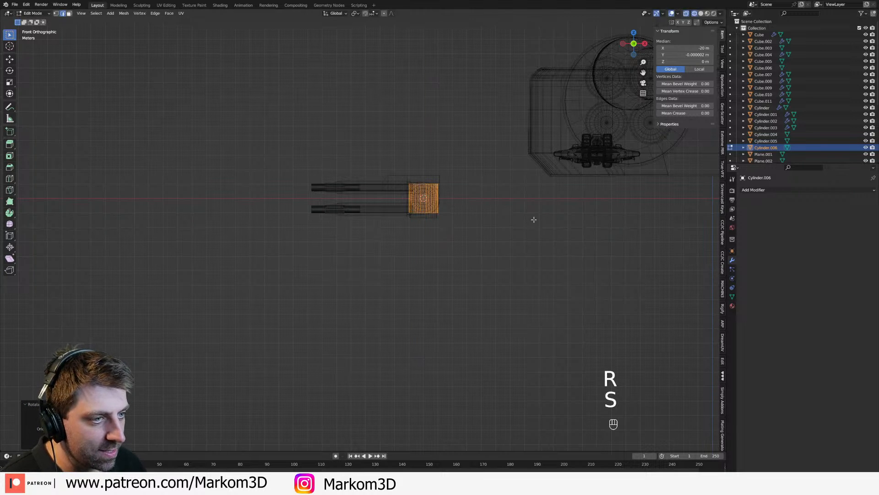
key("s")
left_click(445, 204)
key("g")
key("z")
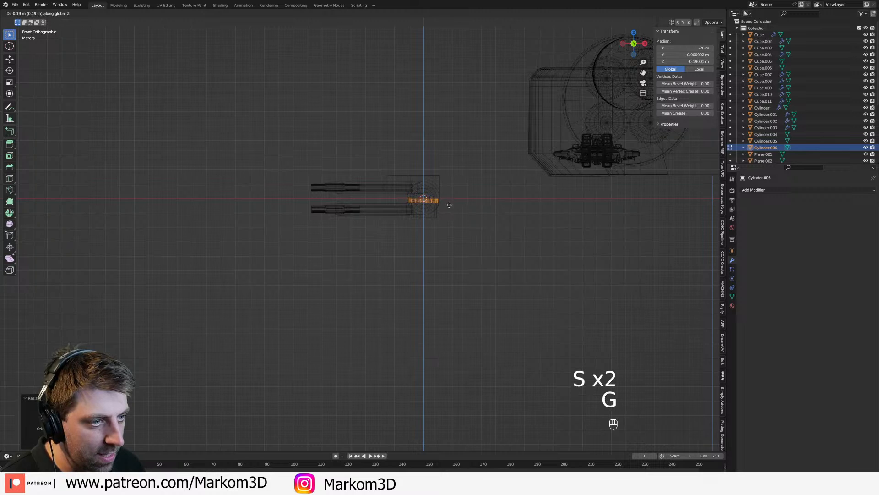
right_click(448, 206)
scroll(450, 209, "up", 5)
scroll(447, 197, "up", 1)
Step: Resize the disc to about 3.01 m across and 0.185 m thick, and lower it to about Z -1.38 m beneath the mount
key("s")
left_click(485, 210)
key("s")
key("z")
left_click(418, 185)
key("g")
key("z")
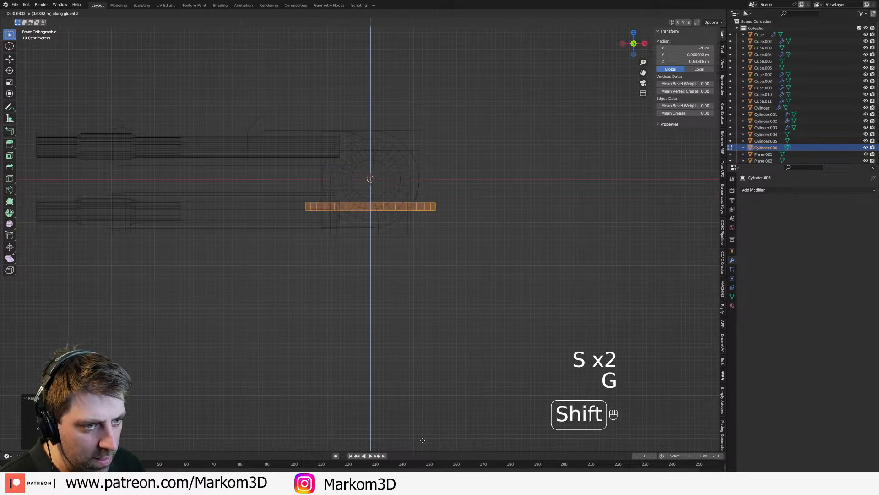
left_click(411, 263, "shift")
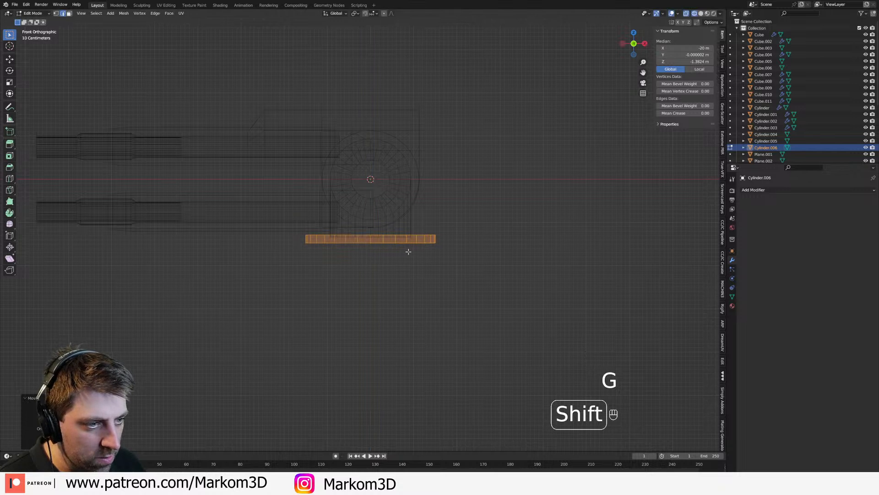
Step: Duplicate the disc downward to about Z -1.57 m and scale the copy in X and Y to about 4.11 m across
key("shift+d")
key("z")
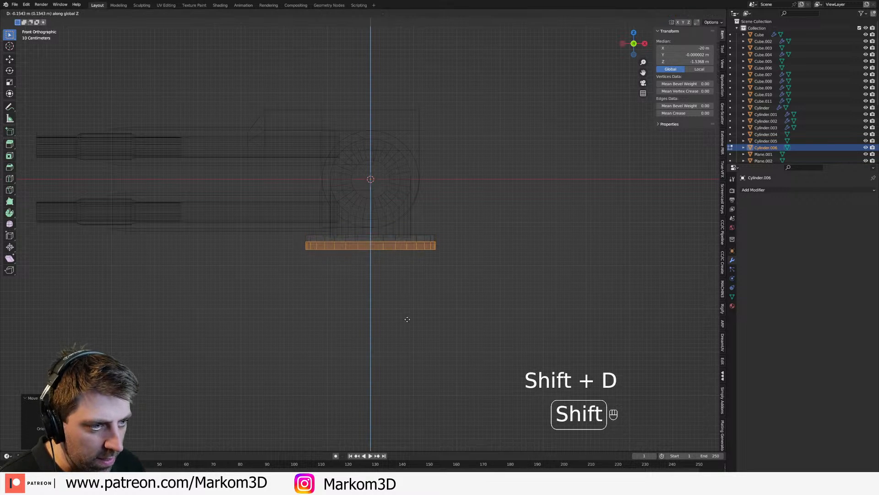
left_click(407, 329)
key("s")
key("shift+z")
left_click(508, 211)
middle_click_drag(507, 211, 440, 239)
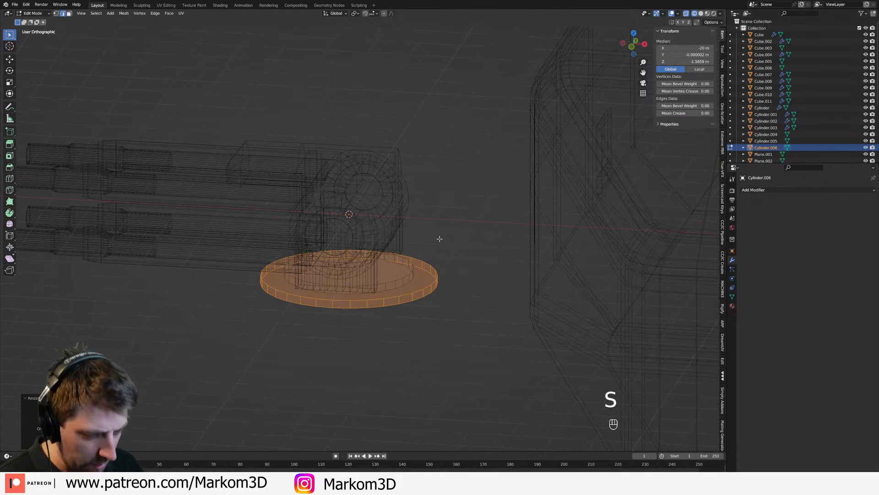
Step: Separate the larger disc into its own object and select it in solid shading
key("p")
left_click(441, 239)
key("Tab")
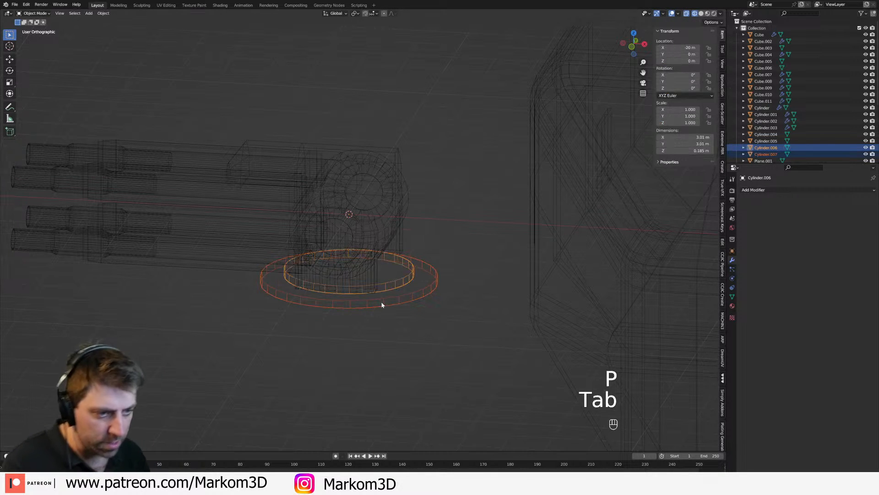
left_click(383, 301)
key("z")
left_click(413, 297)
scroll(414, 279, "up", 5)
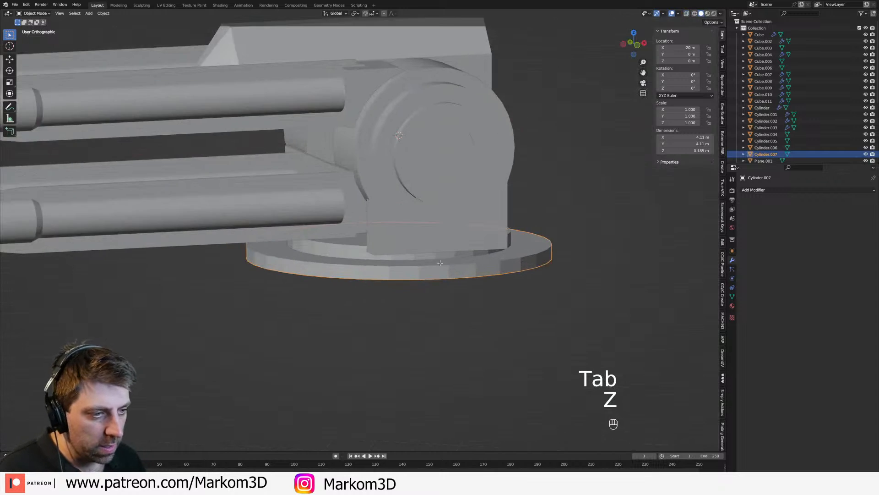
Step: Inset the larger disc's top face to just outside the smaller disc and extrude it down about 0.065 m as a recess
key("Tab")
left_click(442, 290)
key("3")
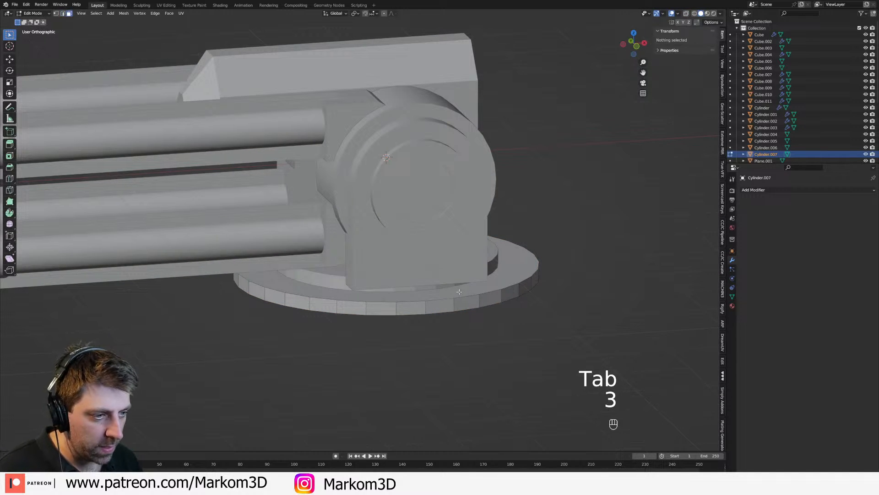
left_click(460, 290)
key("i")
key("shift")
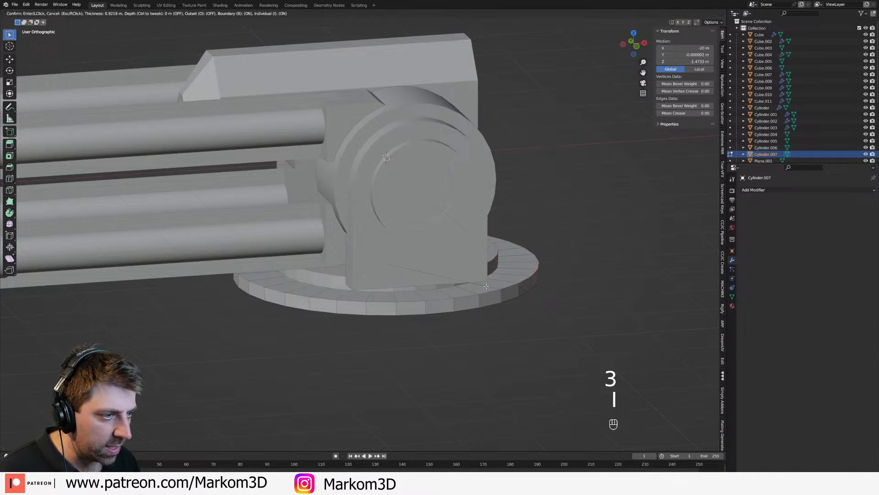
left_click(518, 300)
key("e")
key("shift")
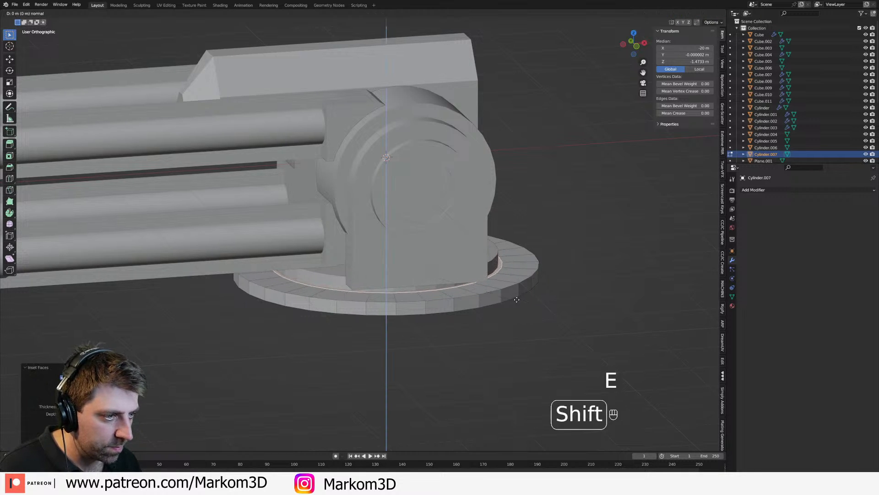
left_click(512, 345)
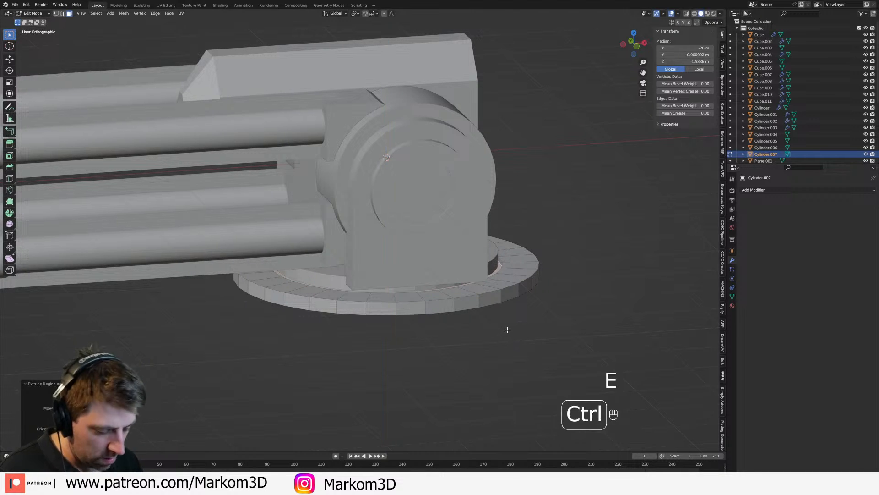
Step: Select the larger disc's entire linked mesh and raise it slightly
key("ctrl+l")
key("g")
left_click(508, 293)
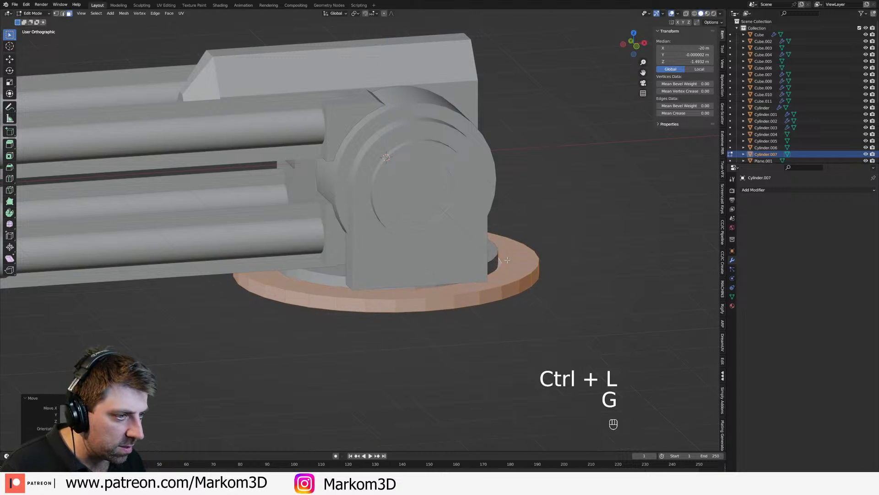
Step: Bevel the edge loop around the recess in the larger base disc
key("2")
middle_click_drag(507, 292, 491, 304)
scroll(484, 302, "up", 2)
left_click(469, 293, "alt")
left_click(471, 321, "alt")
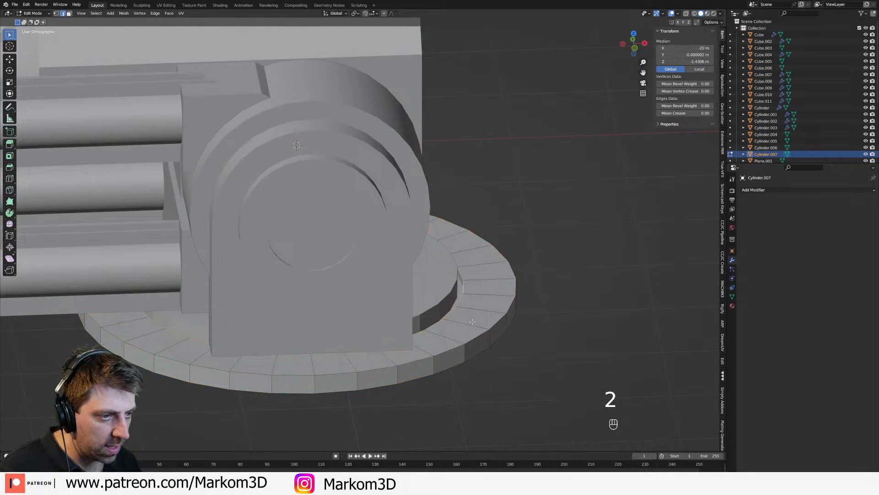
left_click(519, 375)
key("Tab")
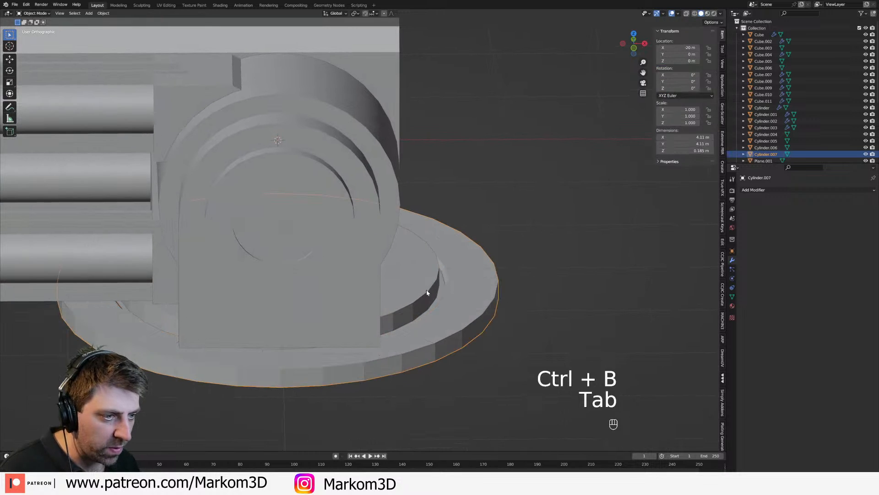
Step: Bevel the rim of the smaller base disc's top face
left_click(427, 289)
key("Tab")
key("ctrl+b")
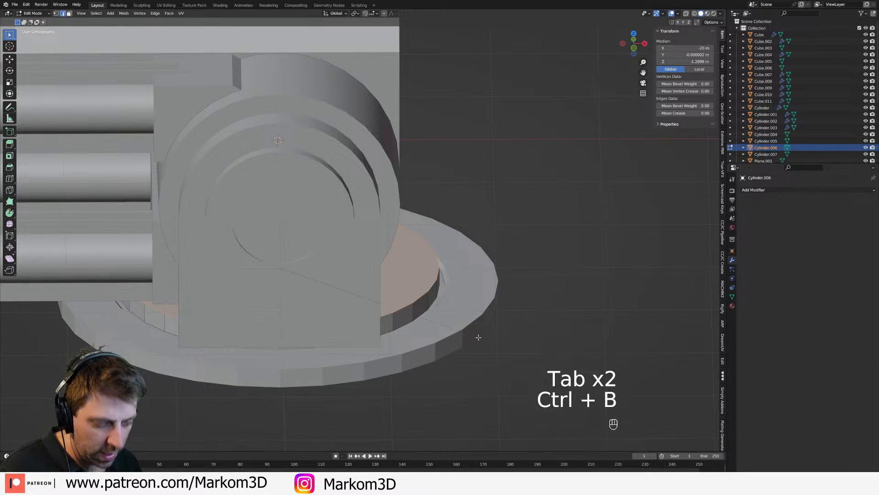
left_click(470, 330)
key("Tab")
Step: Select the edge loops around the circular recess, raised disc and arched outline of the side mount and bevel them narrowly
left_click(370, 277)
key("Tab")
middle_click_drag(371, 271, 422, 275)
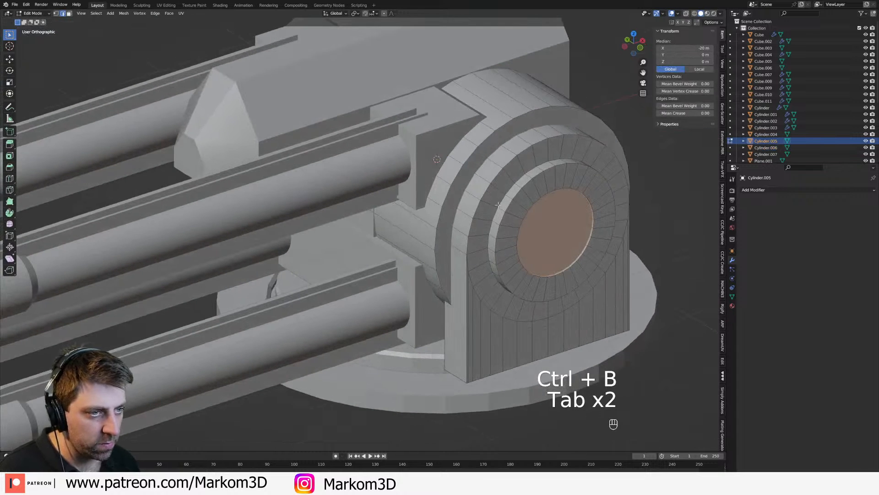
left_click(499, 223, "alt")
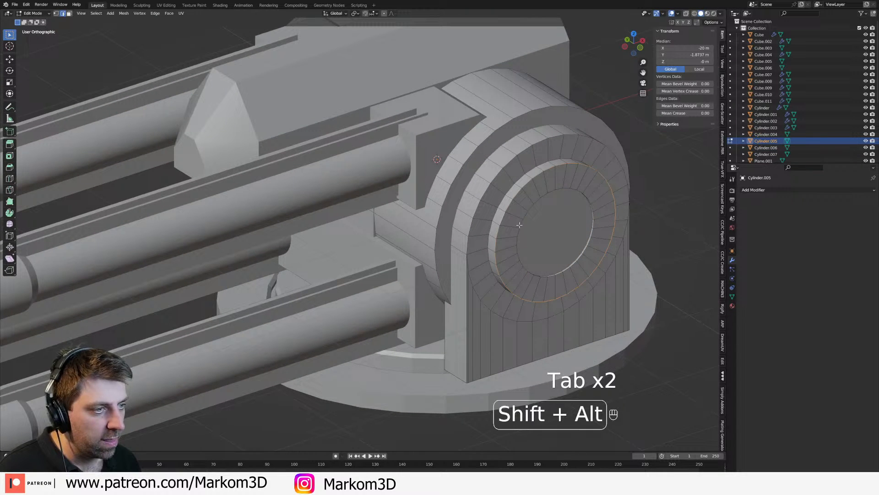
left_click(456, 173, "alt+shift")
left_click(503, 287, "alt+shift")
left_click(514, 385)
key("ctrl+z")
left_click(467, 308, "alt+shift")
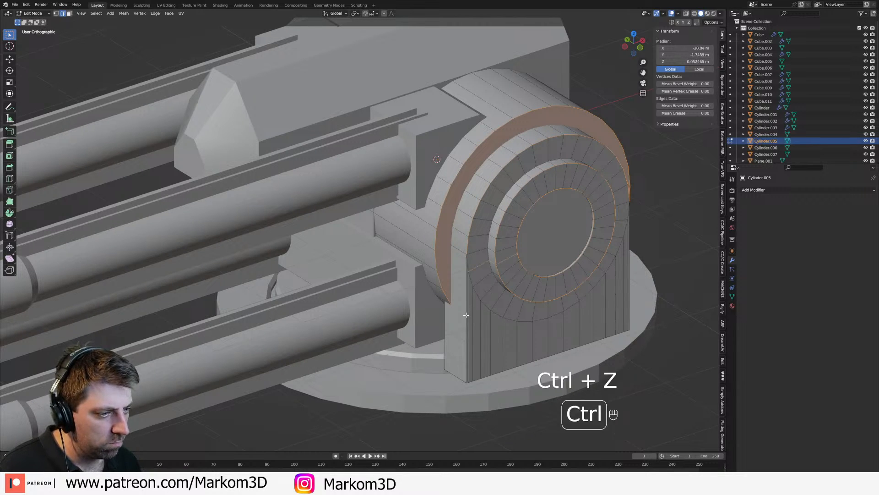
key("ctrl+z")
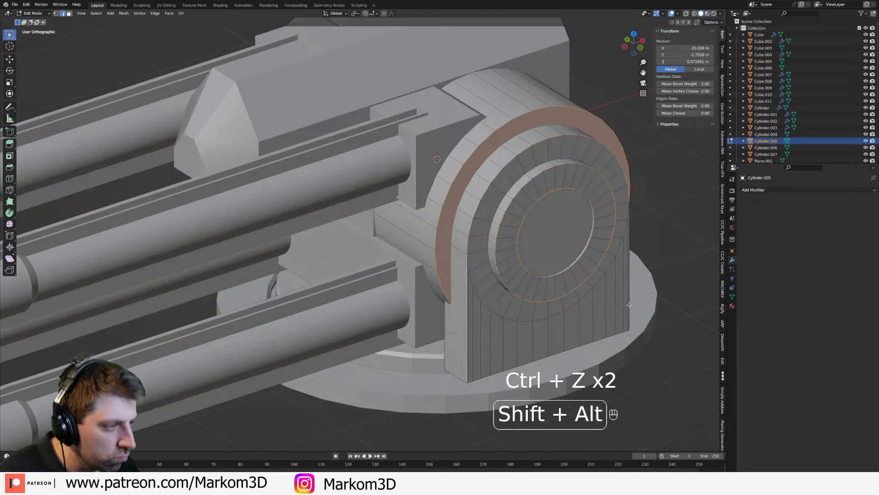
key("ctrl+b")
left_click(630, 382)
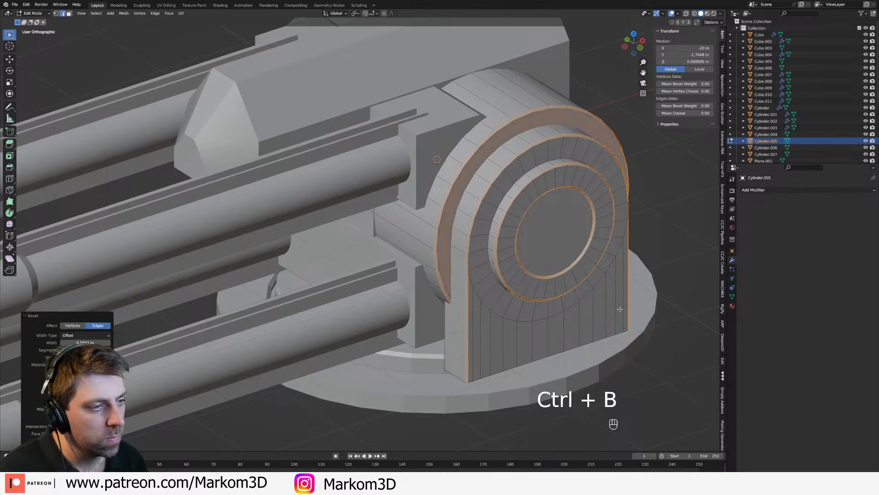
middle_click_drag(525, 259, 527, 255)
scroll(527, 257, "up", 3)
Step: Select all objects and recalculate their face normals to the outside
key("Tab")
scroll(529, 254, "down", 5)
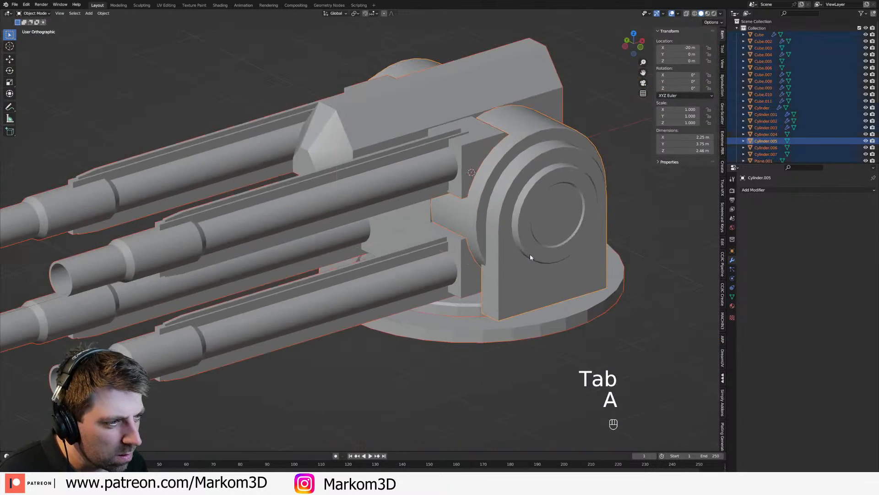
key("a")
scroll(530, 254, "down", 3)
key("Tab")
key("Tab")
key("Tab")
key("a")
key("shift+n")
key("Tab")
Step: Try rotating the side mount about the Z axis
left_click(529, 296)
scroll(529, 295, "down", 2)
scroll(528, 295, "down", 1)
left_click(515, 298)
left_click(526, 294)
left_click(547, 287)
key("r")
key("z")
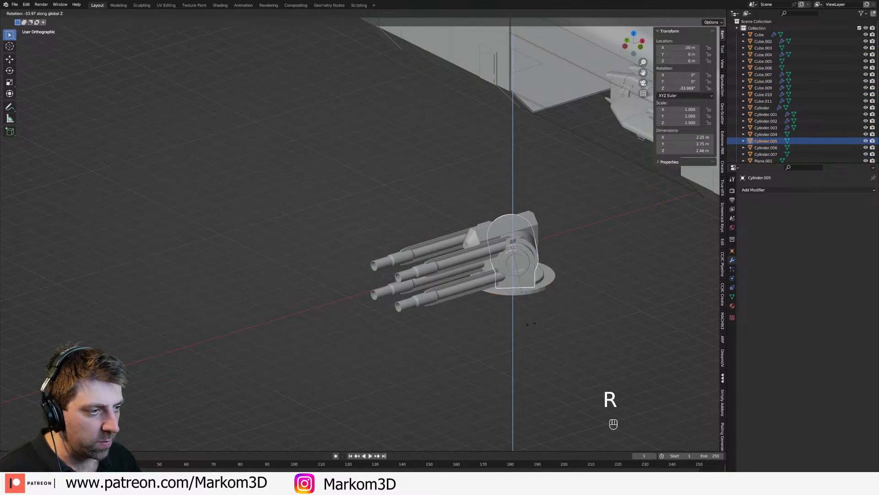
right_click(558, 277)
Step: Parent the barrel assembly to the side mount, and the side mount to the larger base disc, using the Object option
left_click(500, 274)
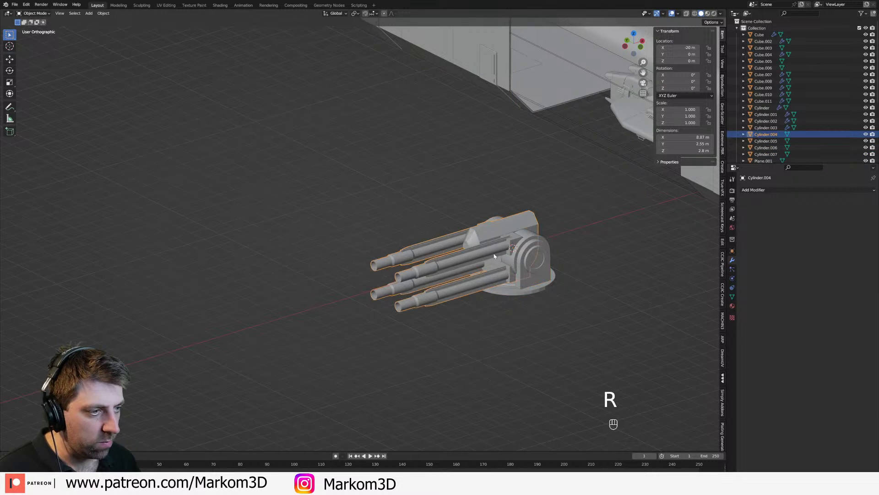
left_click(528, 275, "shift")
key("ctrl+p")
left_click(527, 278)
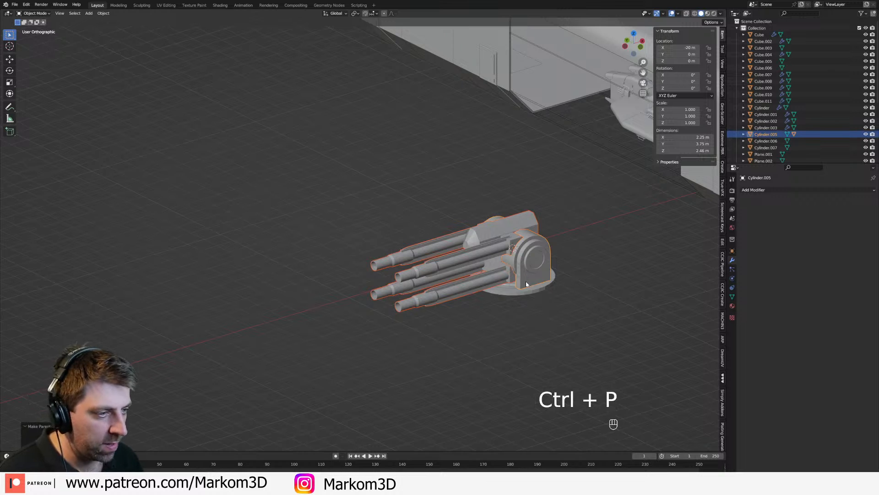
left_click(528, 294, "shift")
key("ctrl+p")
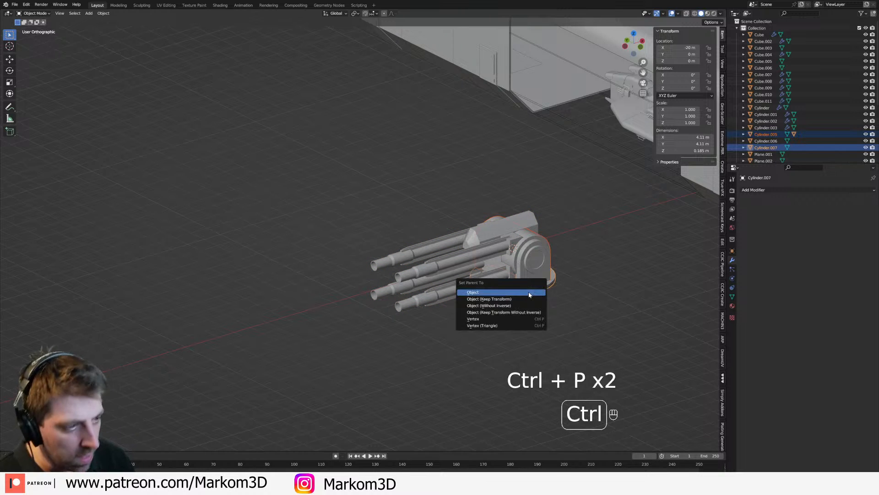
left_click(529, 294)
Step: Test the parenting by rotating the mount about Z and the barrel assembly about its local Y, and undo the rotation
left_click(550, 277)
key("r")
key("z")
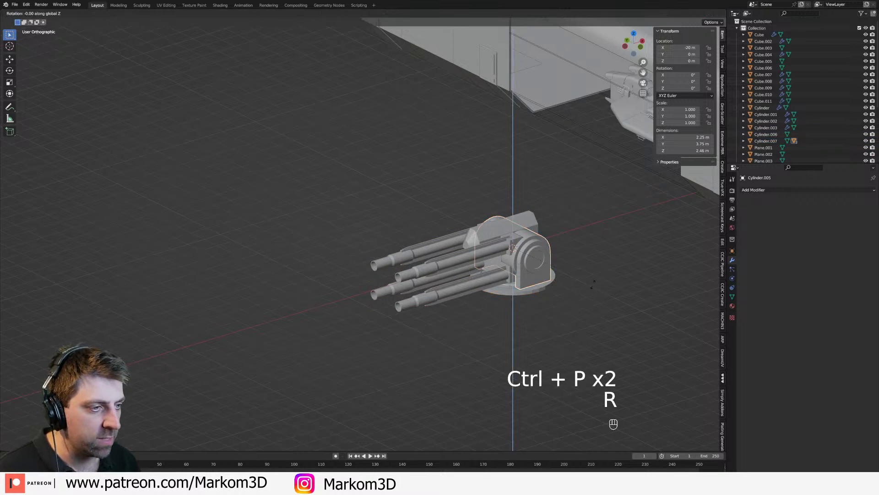
right_click(551, 304)
left_click(529, 262)
key("r")
key("x")
key("x")
key("y")
key("y")
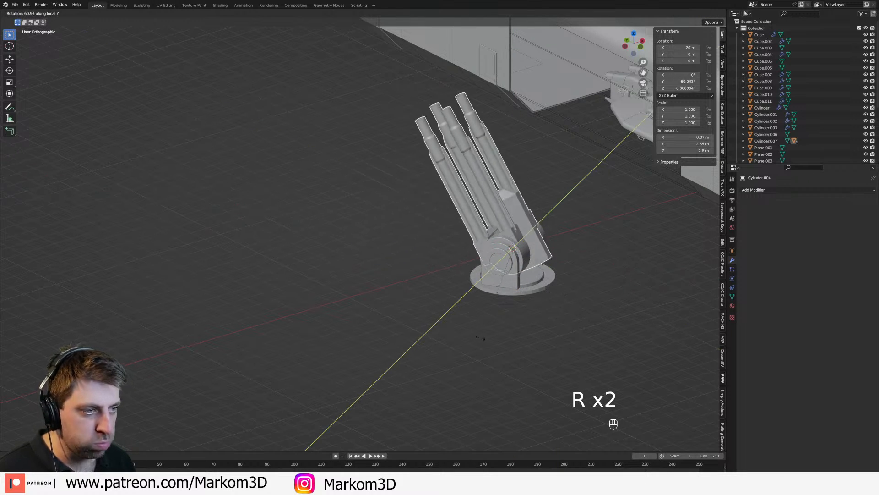
right_click(519, 315)
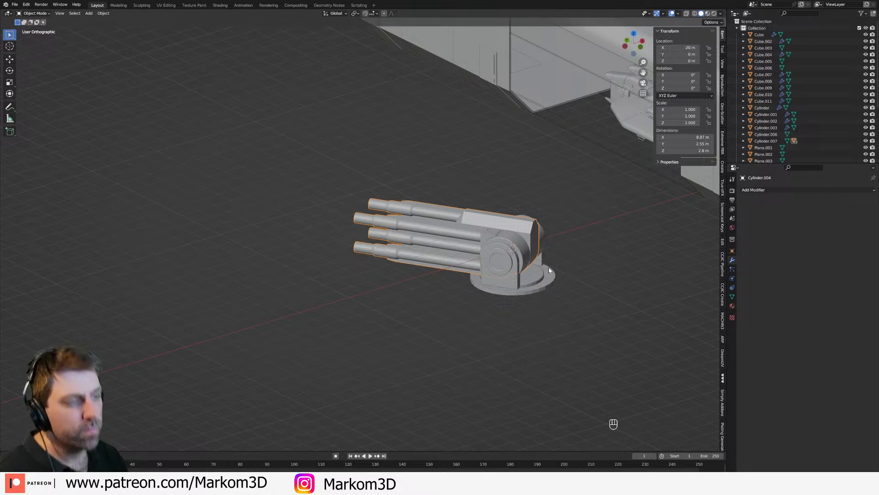
key("ctrl+z")
key("ctrl+z")
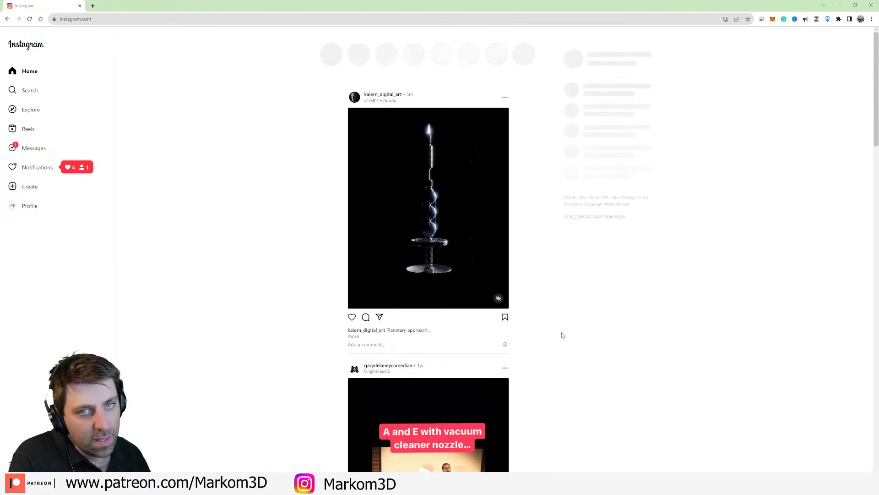
Step: Switch to Instagram in the browser, open the own profile and view its spaceship canyon video and other posts
left_click(23, 205)
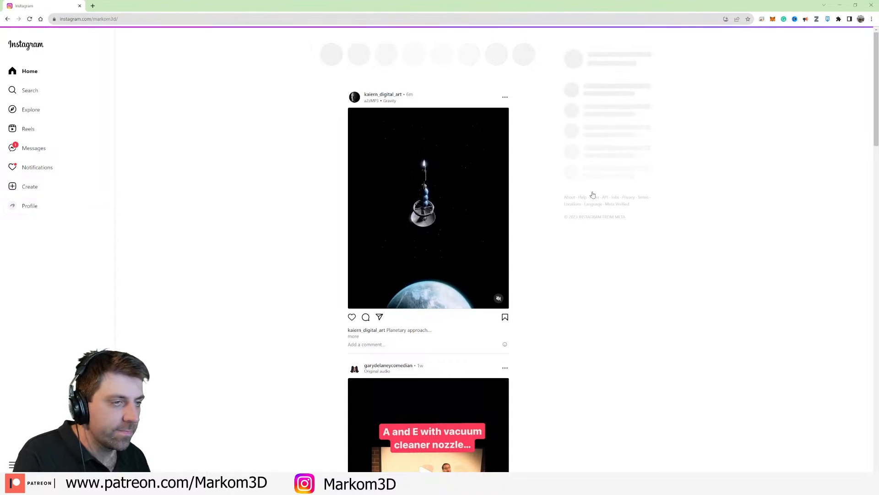
left_click(393, 256)
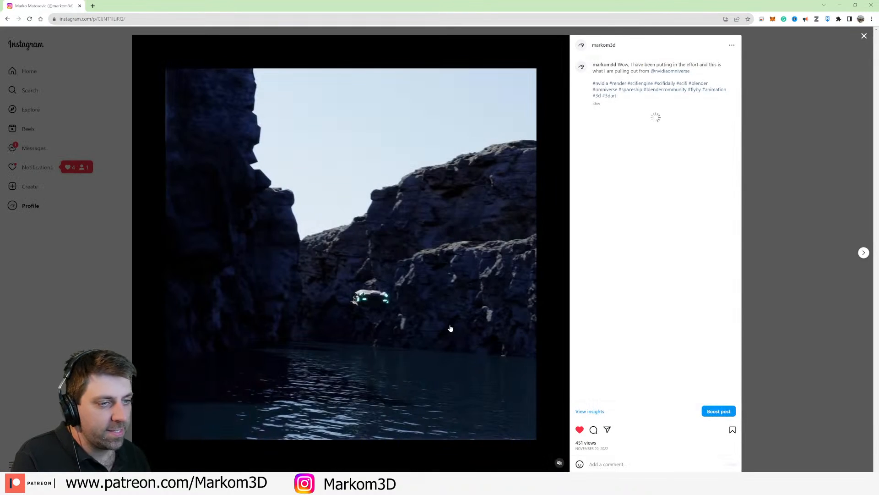
left_click(561, 464)
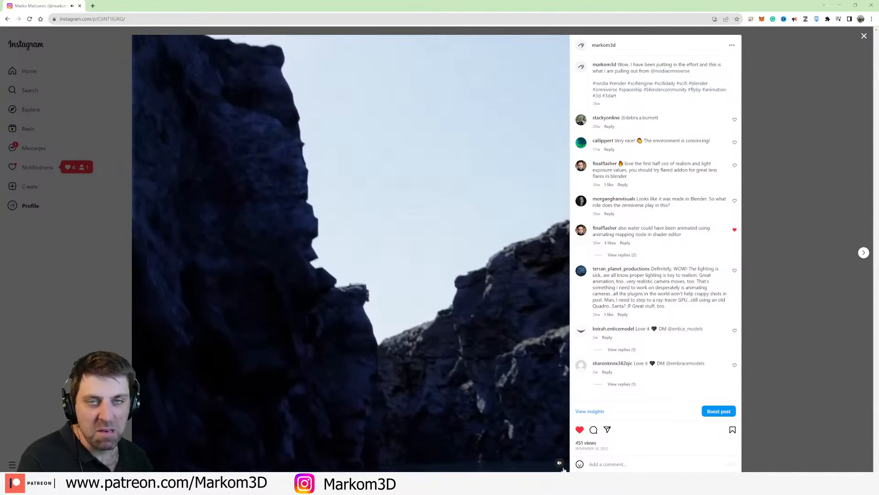
left_click(863, 36)
scroll(311, 278, "down", 1)
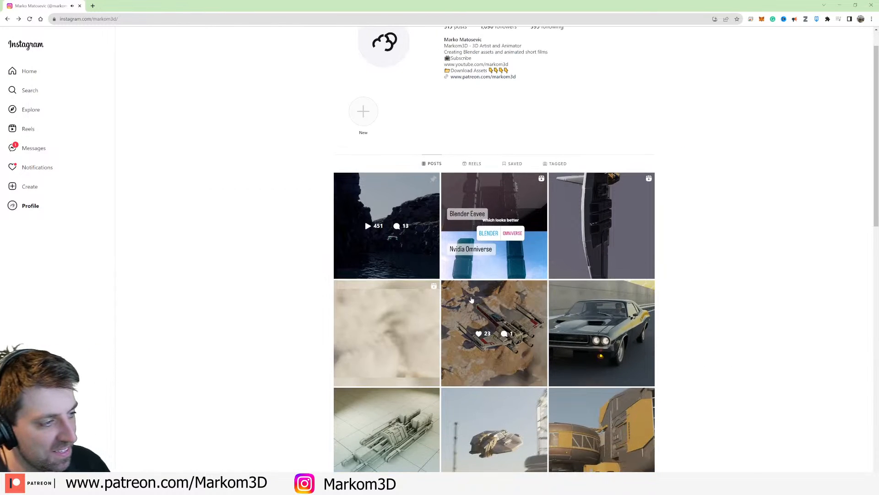
left_click(491, 264)
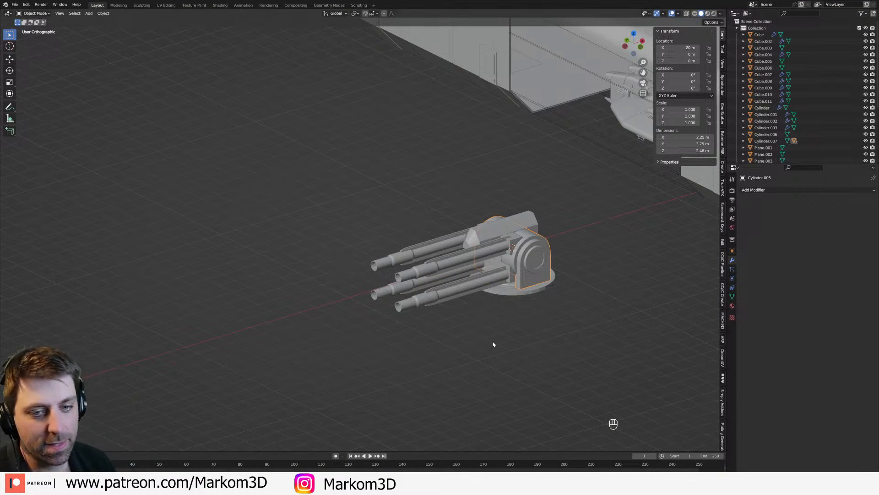
Step: Return to Blender and apply Shade Smooth to the larger base disc
middle_click_drag(493, 342, 502, 324)
scroll(477, 289, "up", 2)
middle_click_drag(461, 276, 448, 299, "shift")
middle_click_drag(448, 299, 445, 298)
scroll(477, 284, "down", 5)
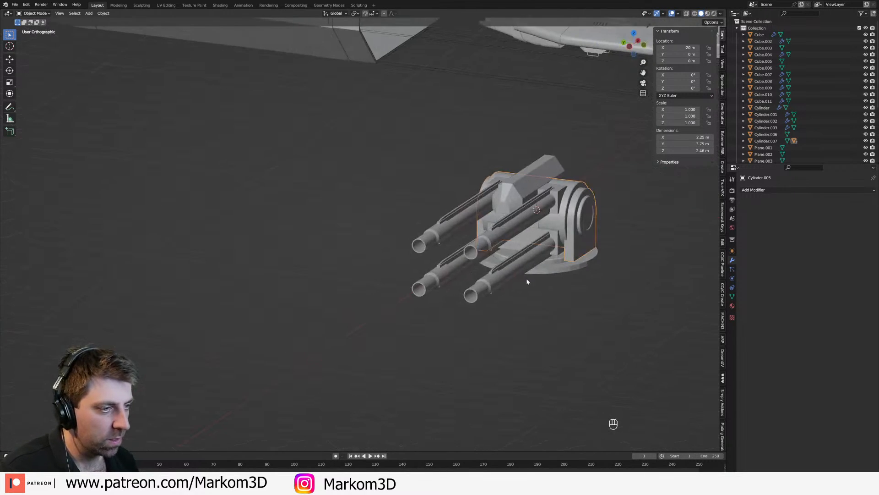
left_click(566, 272)
right_click(568, 274)
left_click(568, 275)
scroll(569, 276, "up", 3)
right_click(532, 267)
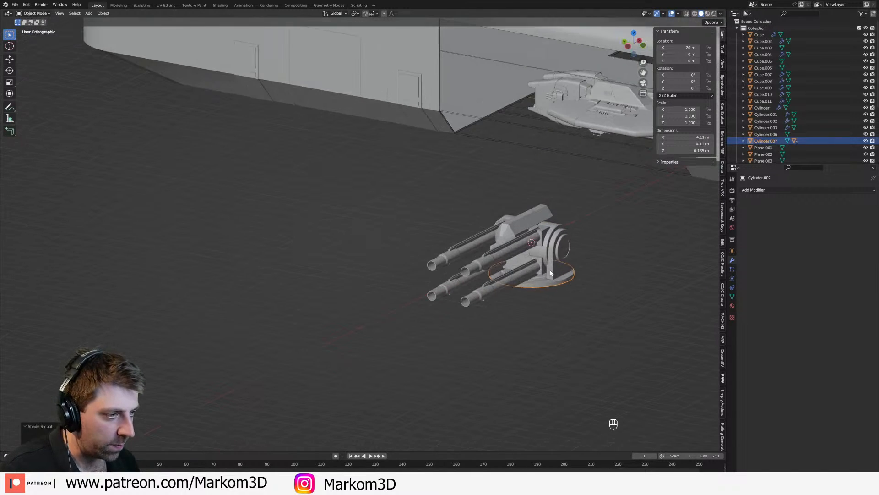
Step: Join the smaller base disc into the side mount object
left_click(545, 280)
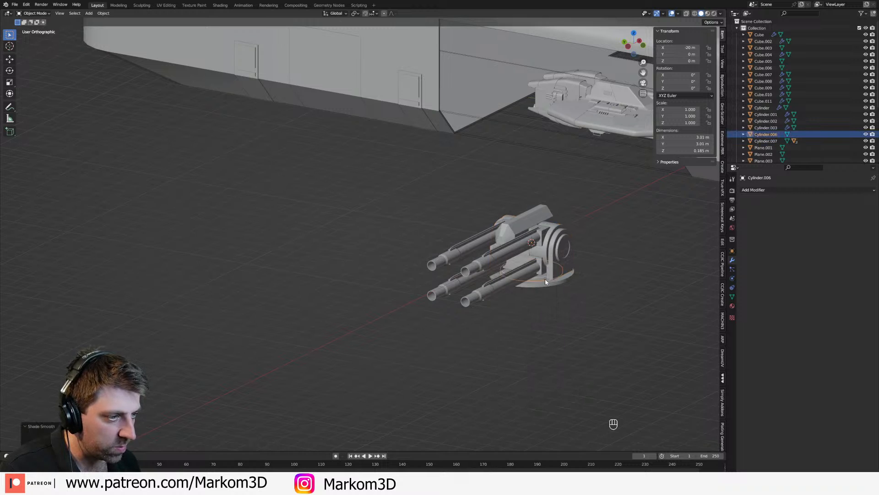
middle_click_drag(545, 280, 538, 289)
scroll(537, 289, "up", 3)
left_click(499, 306)
left_click(499, 306)
left_click(526, 304, "shift")
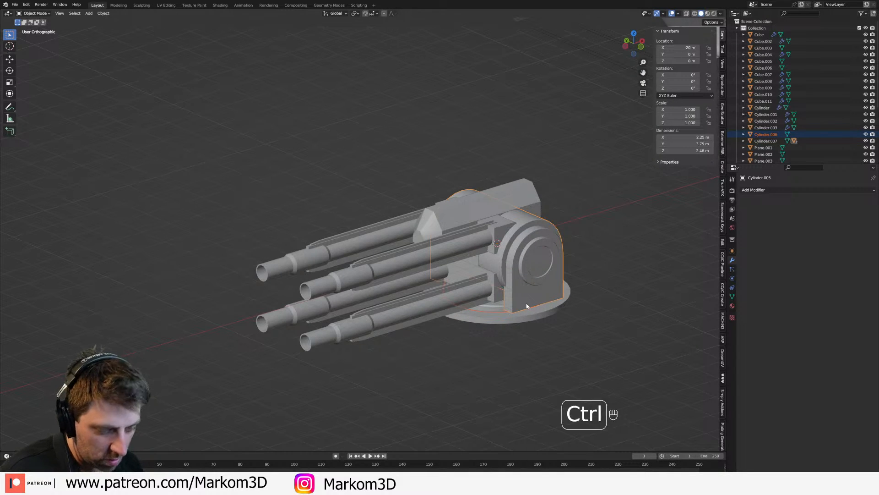
scroll(527, 306, "down", 4)
middle_click_drag(527, 305, 509, 334)
Step: Try rotating the larger base disc about Z and rotating the barrel assembly
left_click(509, 334)
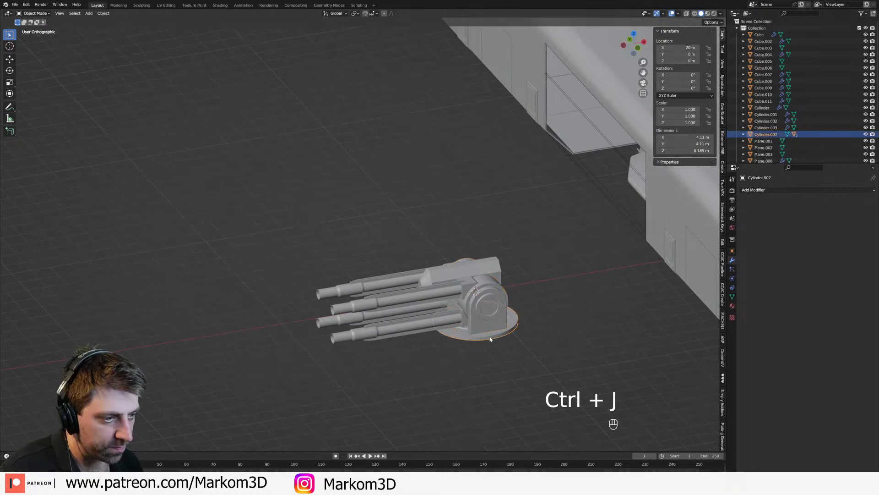
key("r")
key("z")
right_click(530, 328)
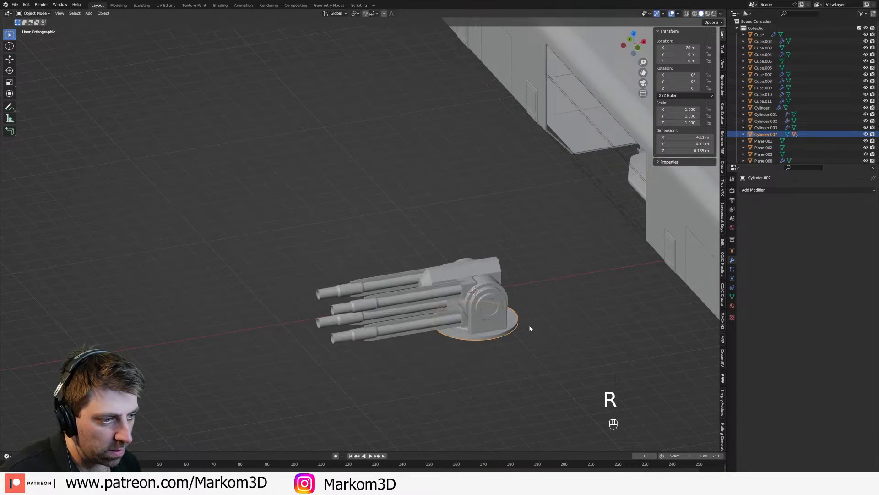
key("r")
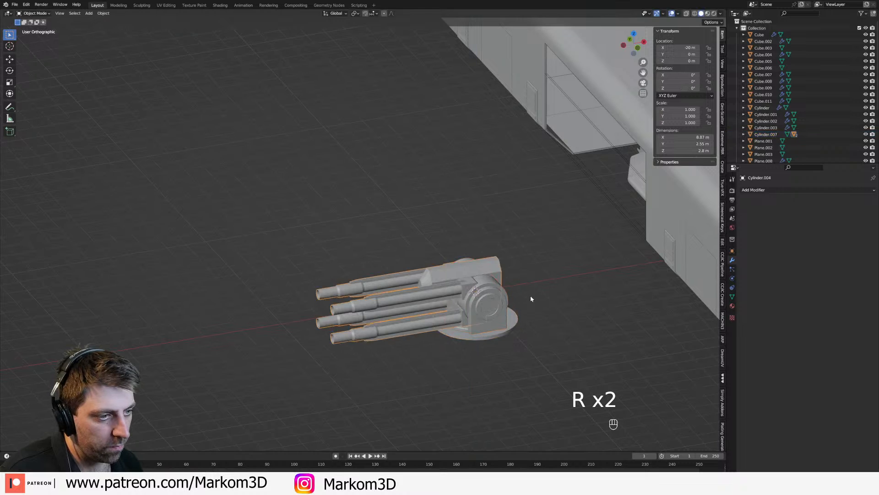
key("r")
right_click(513, 331)
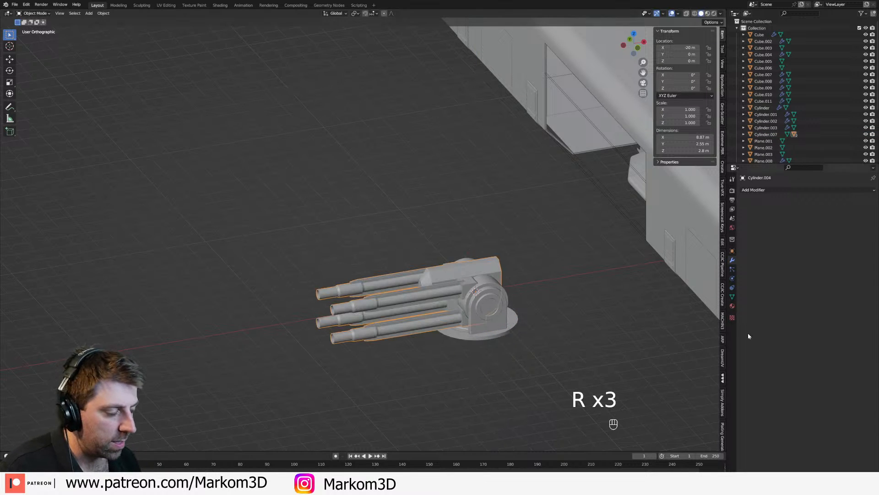
Step: Open the barrel assembly's object properties and lock its Y and Z rotation
left_click(732, 296)
left_click(732, 250)
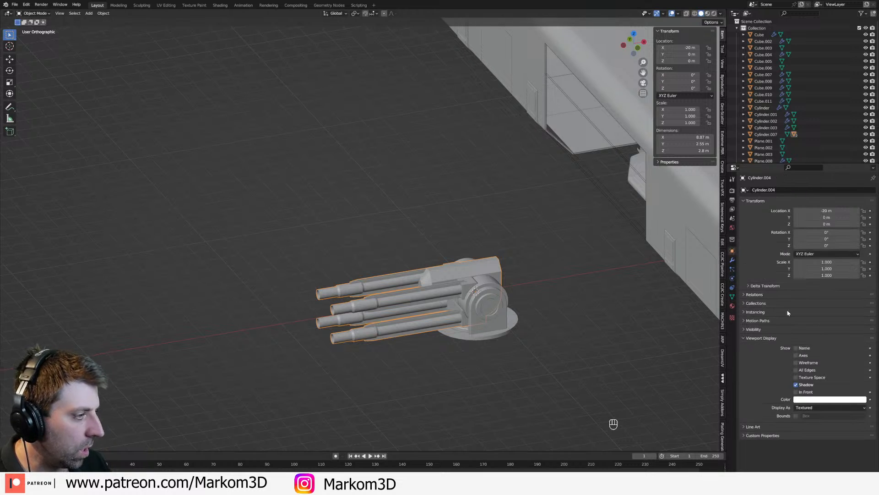
left_click(746, 337)
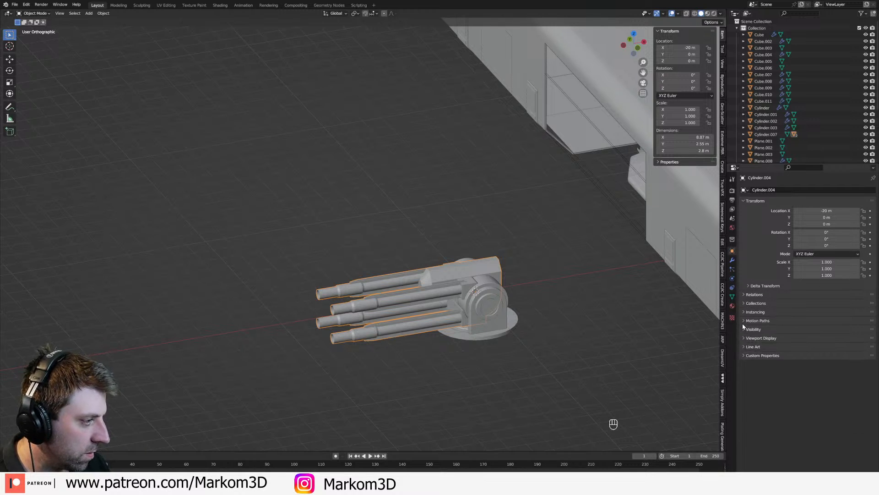
left_click(745, 347)
left_click(744, 329)
left_click(744, 330)
left_click(744, 330)
left_click(745, 329)
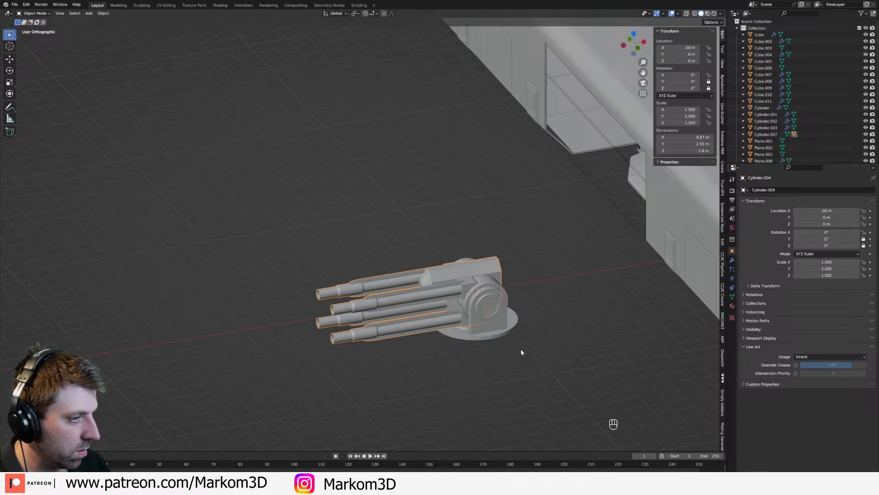
Step: Lock the barrel assembly's X rotation instead of Y, keeping Z locked, and test it with free trackball rotation
key("r")
key("r")
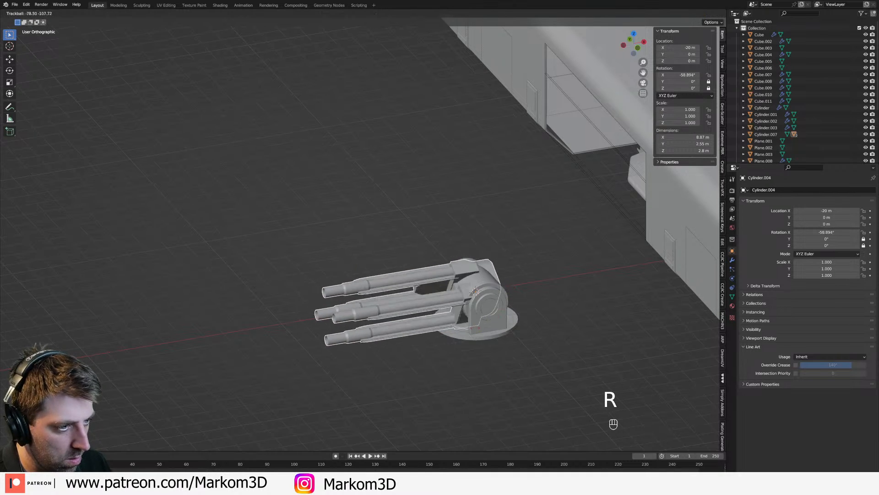
key("Escape")
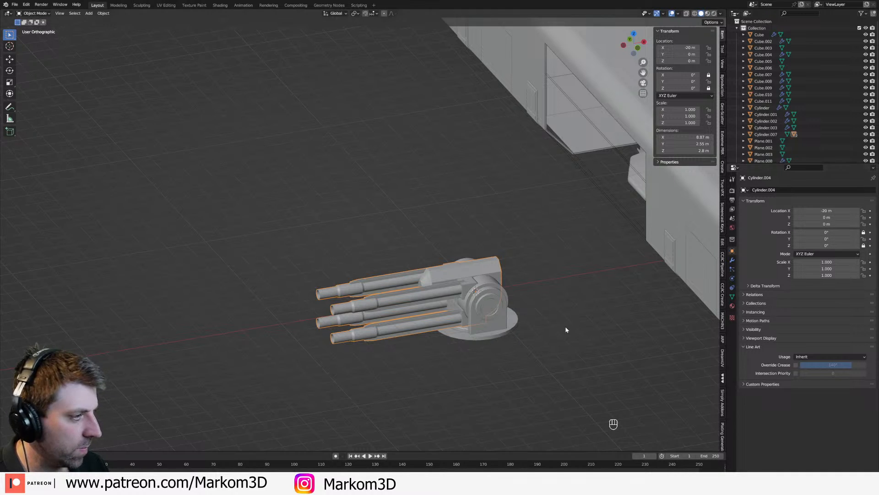
key("r")
key("r")
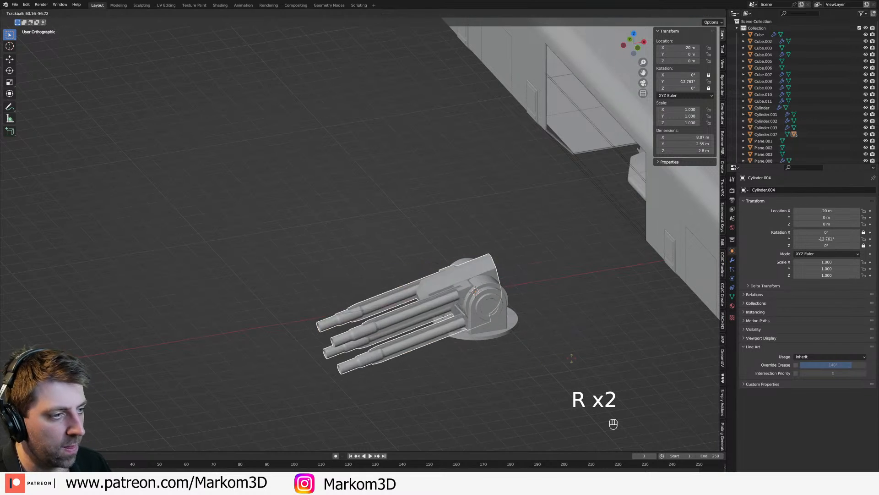
right_click(543, 319)
Step: Test-rotate the side mount about Z by about -33.2°, undo it, and lock the mount's X and Y rotation
left_click(499, 320)
key("r")
key("z")
left_click(537, 356)
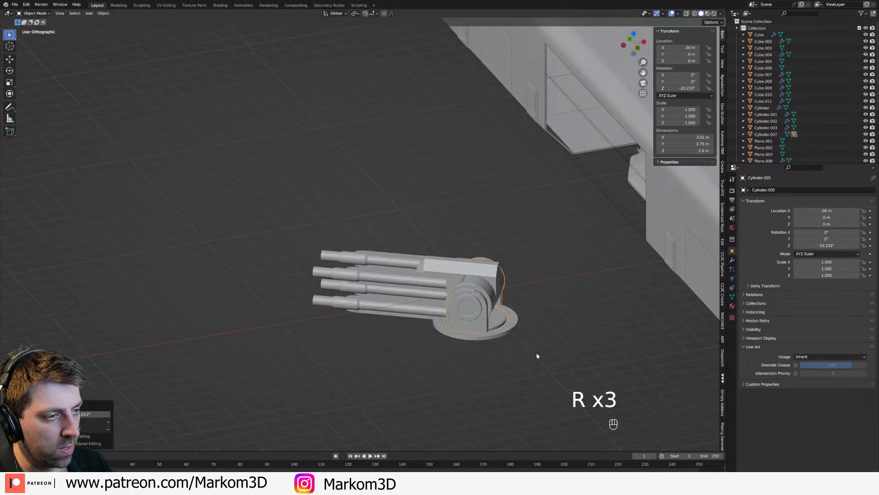
left_click(504, 292)
key("r")
right_click(572, 317)
key("ctrl+z")
key("ctrl+z")
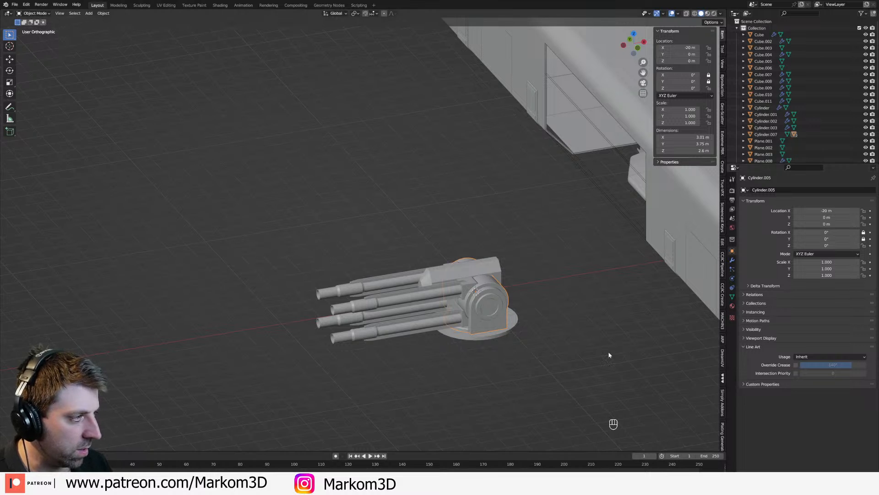
Step: Test-rotate the side mount and the base disc to check which axes each can turn about
key("r")
right_click(495, 335)
left_click(494, 336)
key("r")
right_click(519, 369)
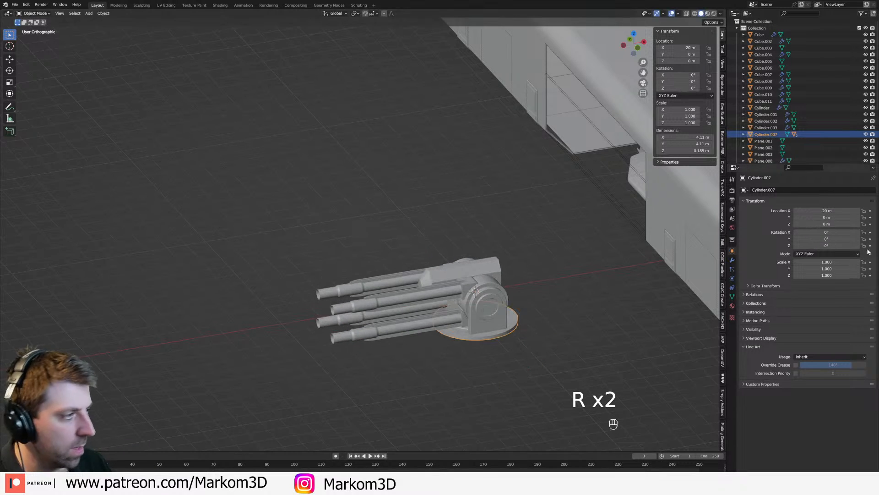
key("r")
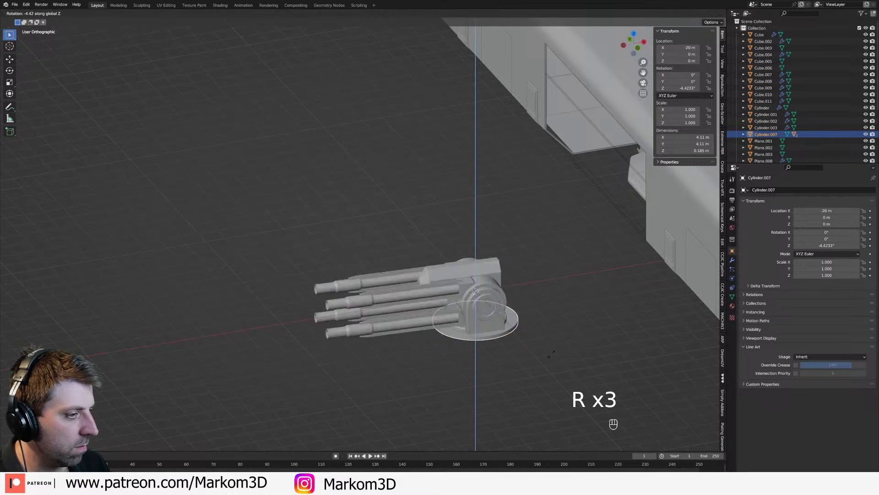
right_click(489, 318)
left_click(489, 317)
key("r")
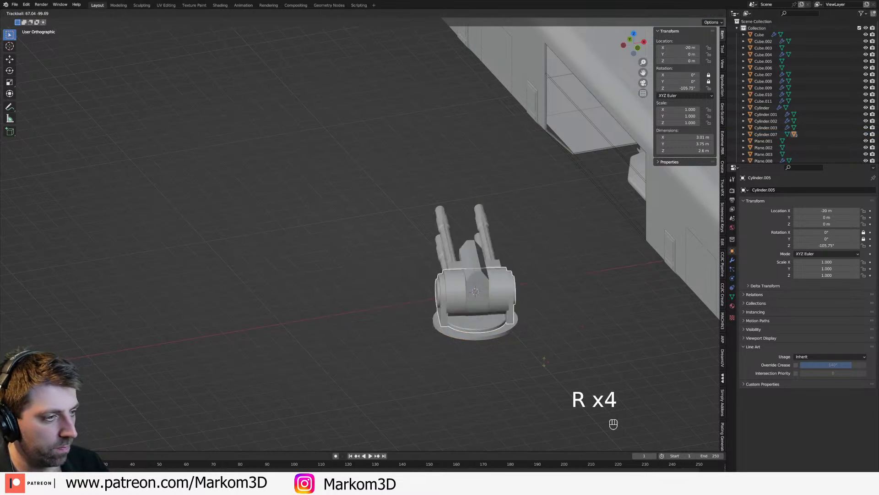
right_click(569, 353)
Step: Save the file with the barrel assembly selected
scroll(570, 353, "down", 4)
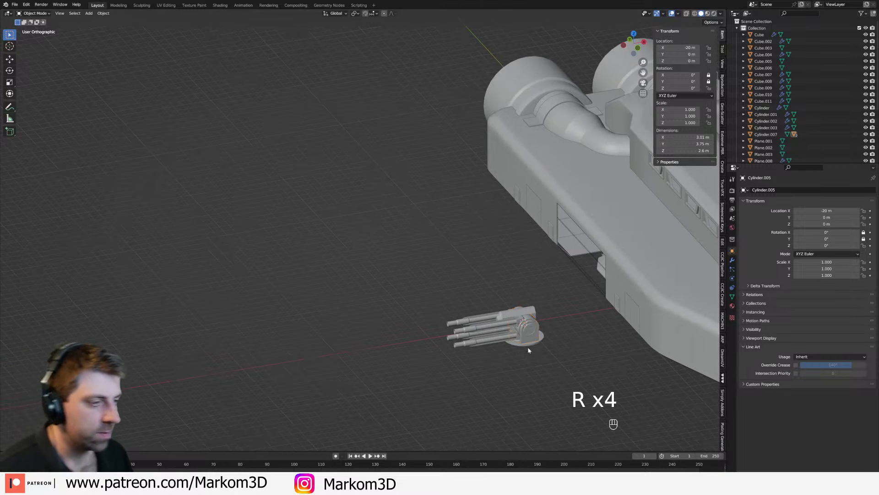
left_click(510, 332, "ctrl")
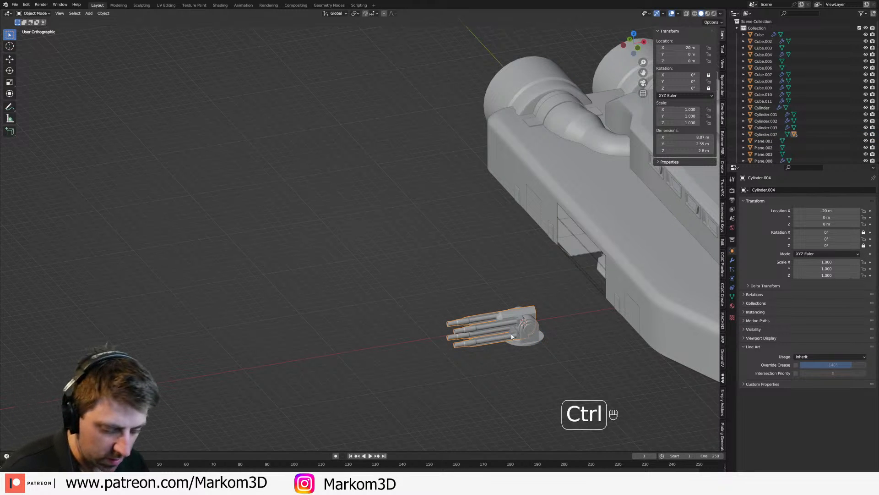
key("ctrl+s")
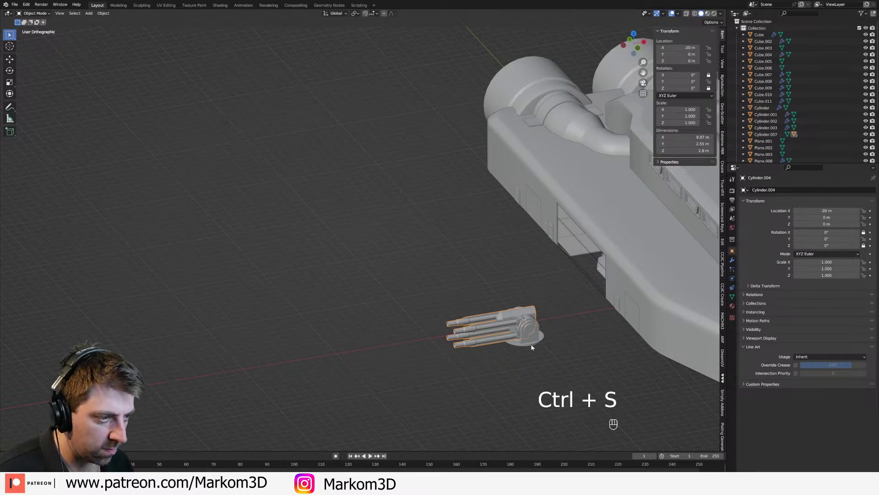
Step: Move the complete turret in front view to just above the ship's side deck
left_click(527, 332, "shift")
key("KP_3")
key("KP_1")
key("g")
left_click(660, 214)
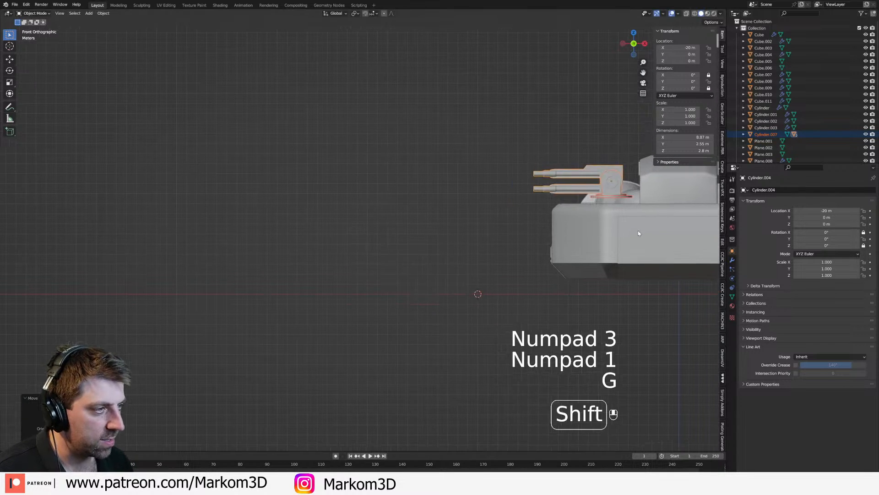
middle_click_drag(655, 221, 532, 297, "shift")
scroll(533, 297, "up", 3)
key("g")
left_click(532, 297)
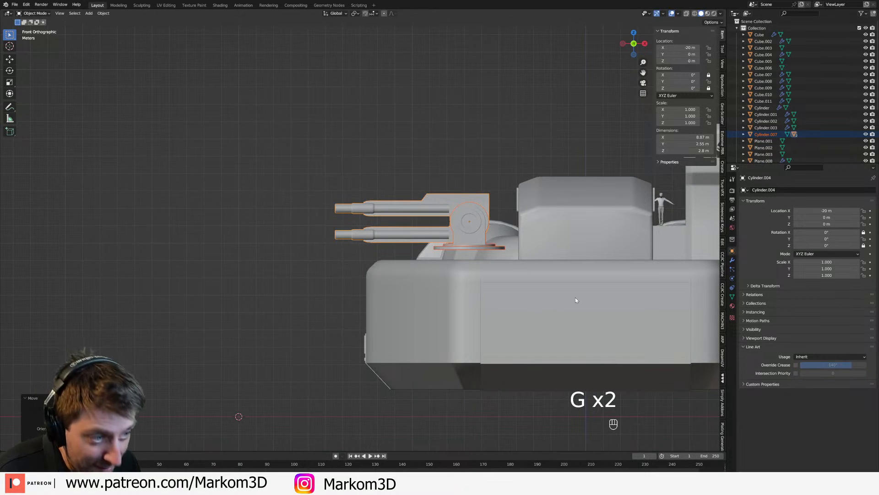
Step: Scale the turret down until the barrel assembly is about 5.55 m long and apply the scale
key("s")
left_click(557, 263)
key("g")
middle_click(549, 268)
right_click(561, 280)
key("ctrl+a")
left_click(573, 276)
Step: Reposition the scaled turret in front view so its base sits on the side deck
middle_click_drag(512, 250, 516, 271, "shift")
scroll(516, 282, "up", 3)
key("g")
left_click(548, 320)
middle_click_drag(503, 302, 540, 316)
Step: Move the turret along Y in top view toward the ship's engines
key("KP_7")
scroll(541, 316, "down", 3)
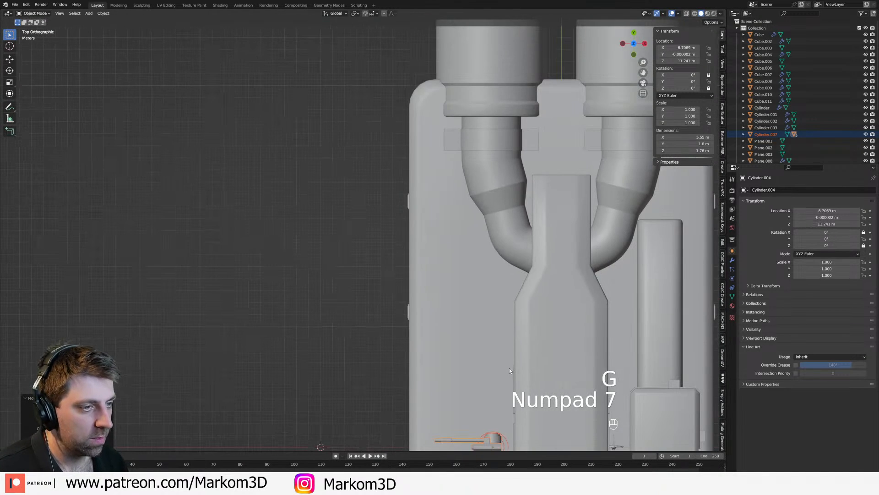
middle_click_drag(509, 367, 496, 235, "shift")
key("g")
key("y")
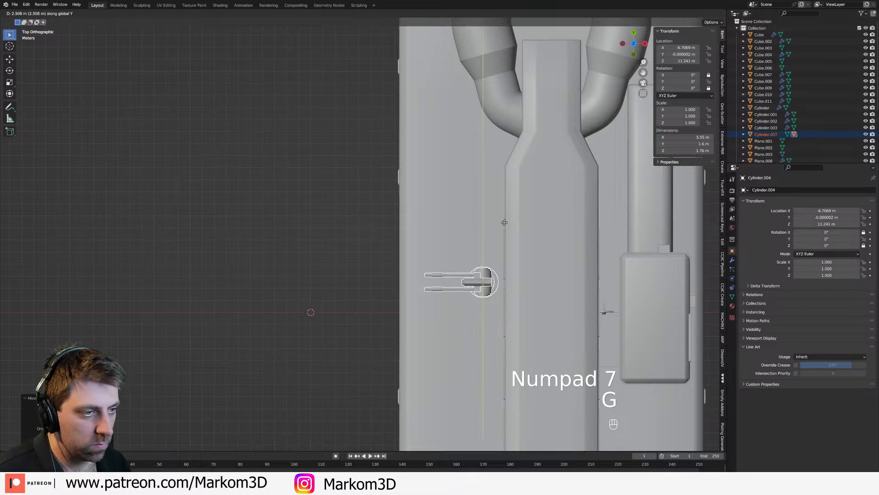
left_click(506, 157)
middle_click_drag(470, 219, 541, 103, "shift")
key("KP_7")
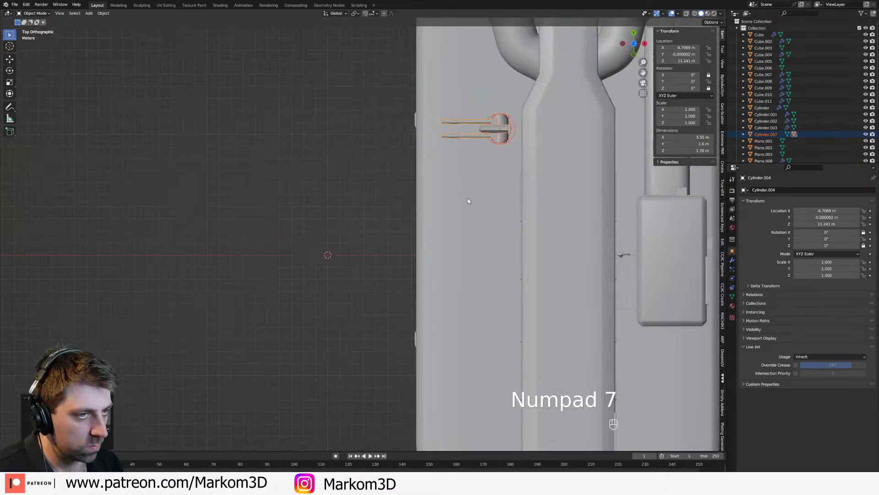
Step: Duplicate the turret twice along Y to make a spaced row of three turrets on the side deck
middle_click_drag(468, 201, 510, 157, "shift")
scroll(510, 157, "down", 2)
key("shift+d")
key("y")
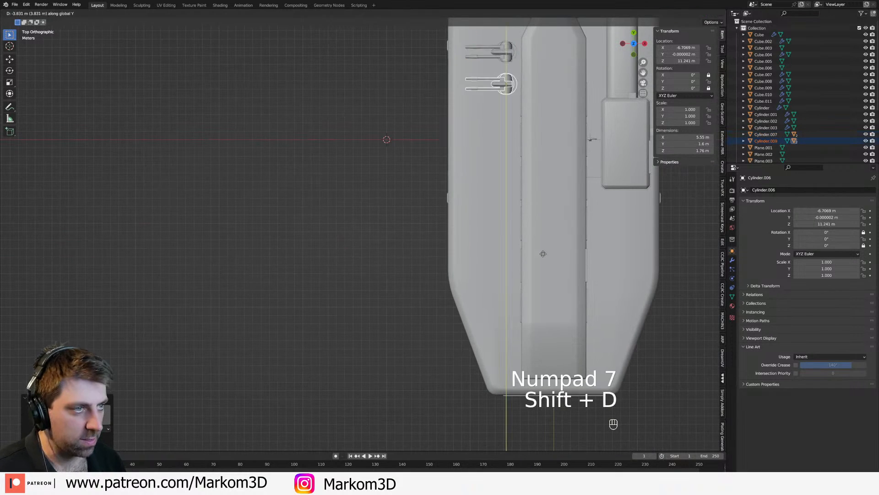
key("ctrl")
left_click(540, 300)
key("shift+d")
key("y")
key("ctrl")
left_click(517, 329)
Step: Inspect the placement and spacing of the three turrets along the deck above the hangar
middle_click_drag(516, 328, 472, 253)
scroll(457, 247, "up", 2)
middle_click_drag(308, 227, 448, 253, "shift")
scroll(448, 253, "up", 2)
left_click(419, 237)
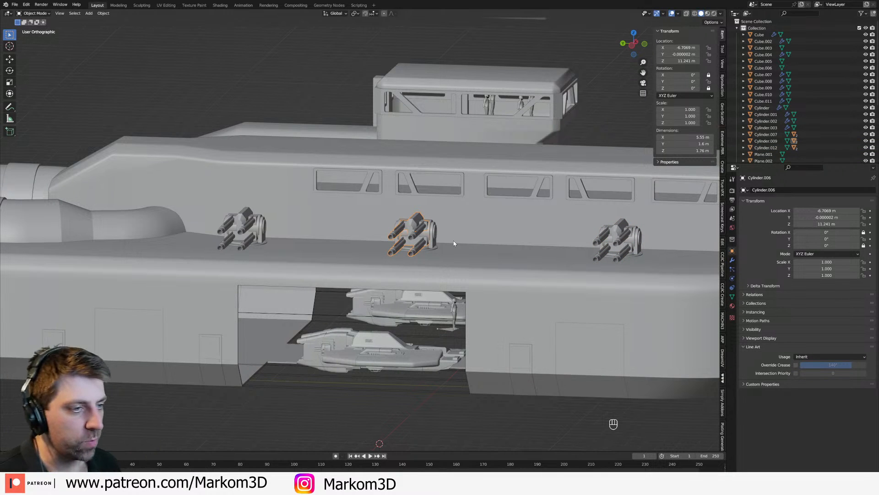
middle_click_drag(455, 243, 449, 224)
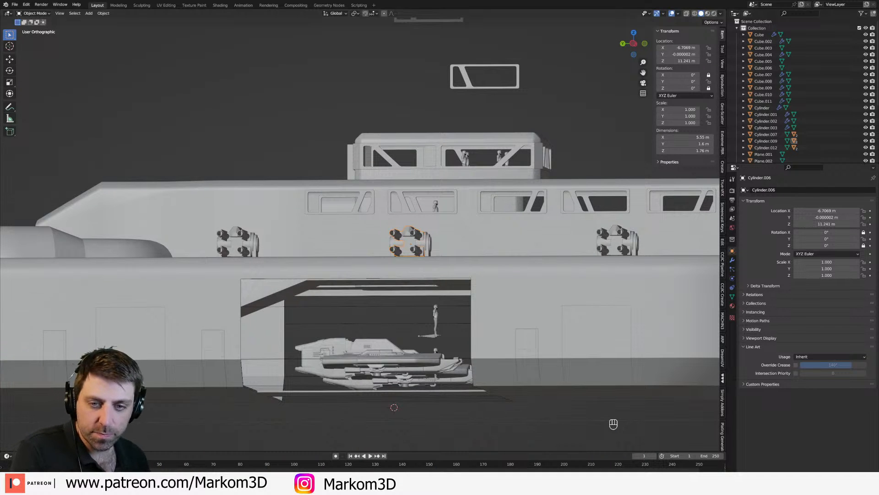
scroll(536, 238, "down", 3)
Step: Test the free trackball rotation of the frontmost turret's barrel assembly
middle_click_drag(536, 239, 563, 266)
scroll(579, 280, "up", 5)
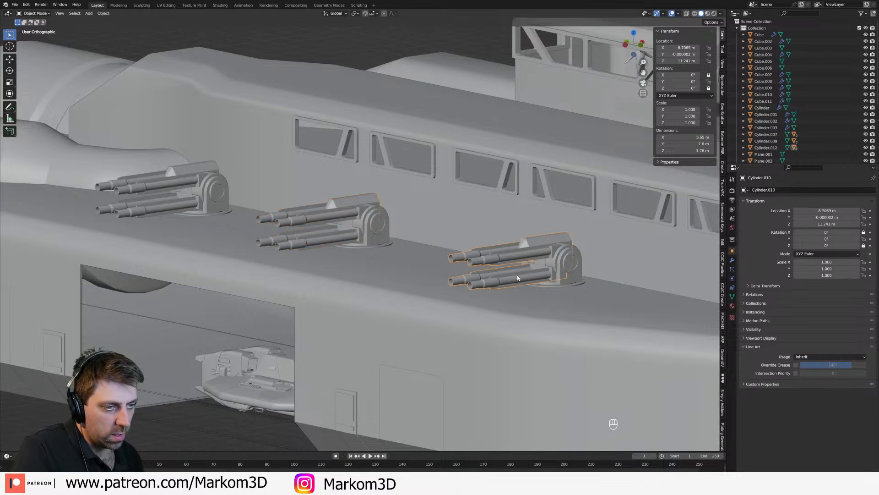
key("r")
key("r")
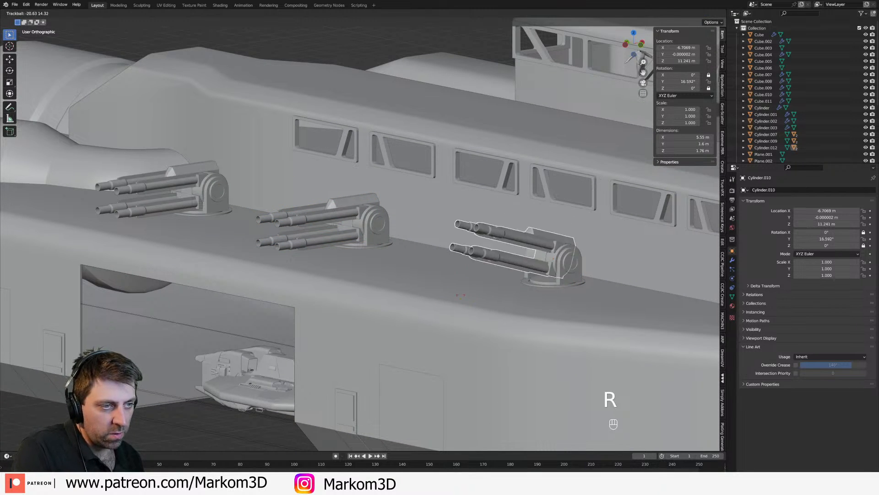
key("r")
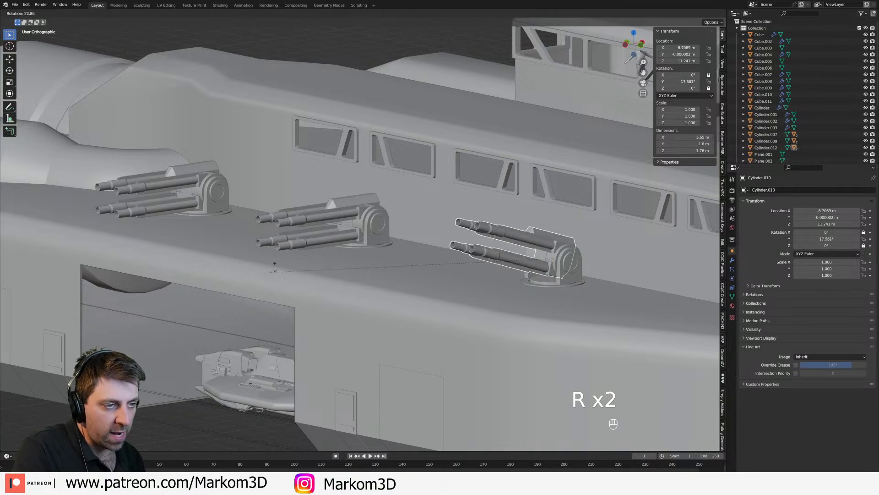
right_click(412, 238)
Step: Save the file with the three deck turrets in place
scroll(434, 276, "down", 4)
middle_click_drag(433, 277, 386, 300)
key("ctrl+s")
Step: Add a sphere empty and place it away from the ship's turret side at about X -29.1, Y 5.7, Z 13 m
key("shift+a")
mouse_move(389, 301)
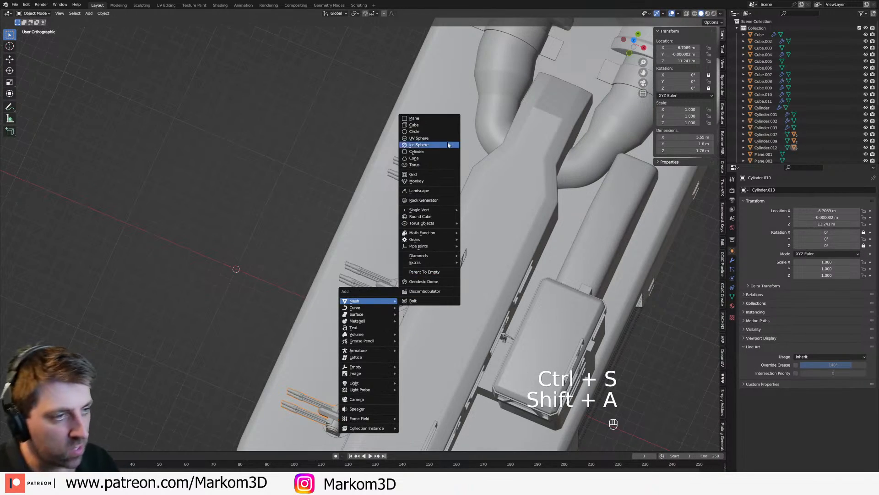
mouse_move(370, 368)
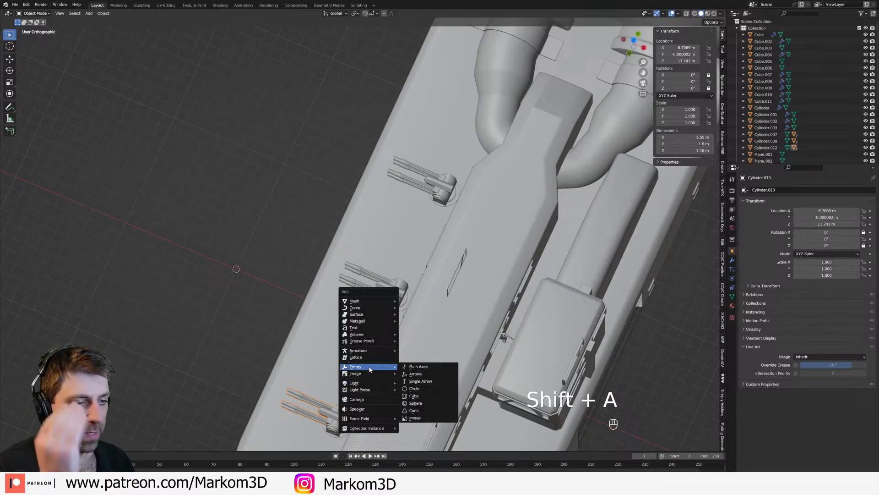
left_click(415, 403)
middle_click_drag(415, 403, 268, 223)
key("g")
left_click(230, 159)
Step: Add a Track To constraint to the frontmost turret's barrel assembly, targeting the sphere empty
middle_click_drag(229, 158, 385, 148)
middle_click_drag(385, 147, 355, 194, "shift")
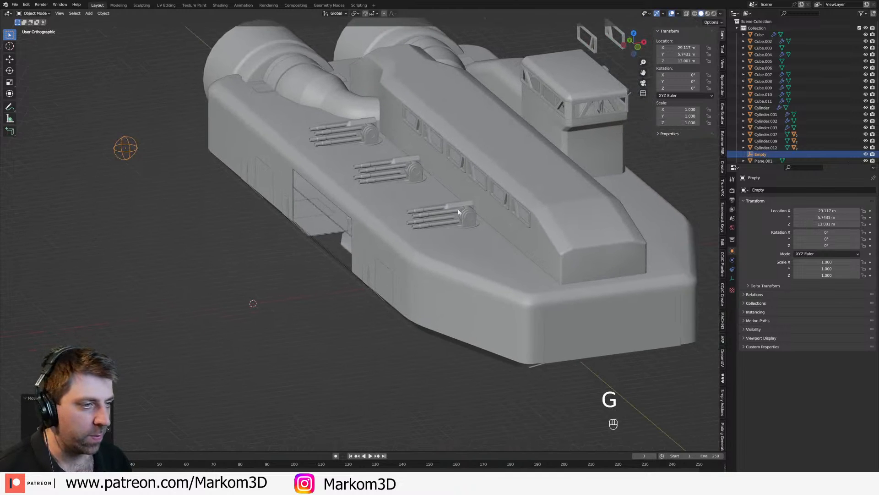
left_click(469, 213)
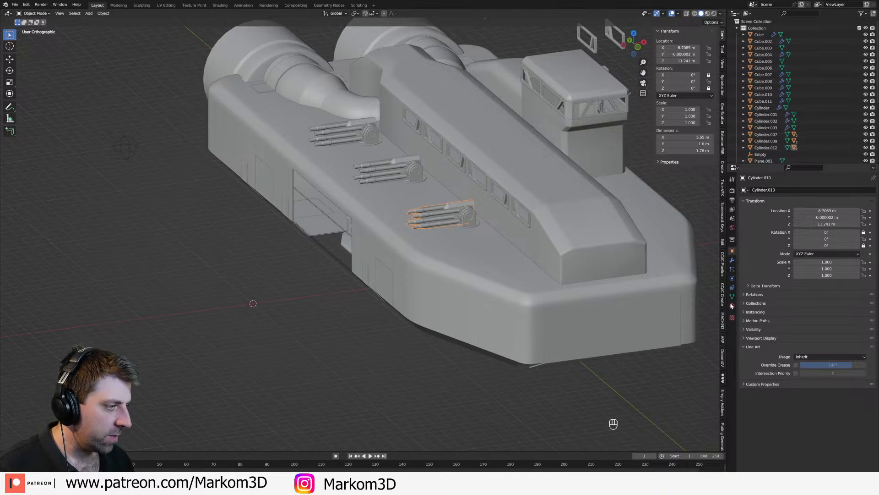
left_click(732, 288)
left_click(848, 190)
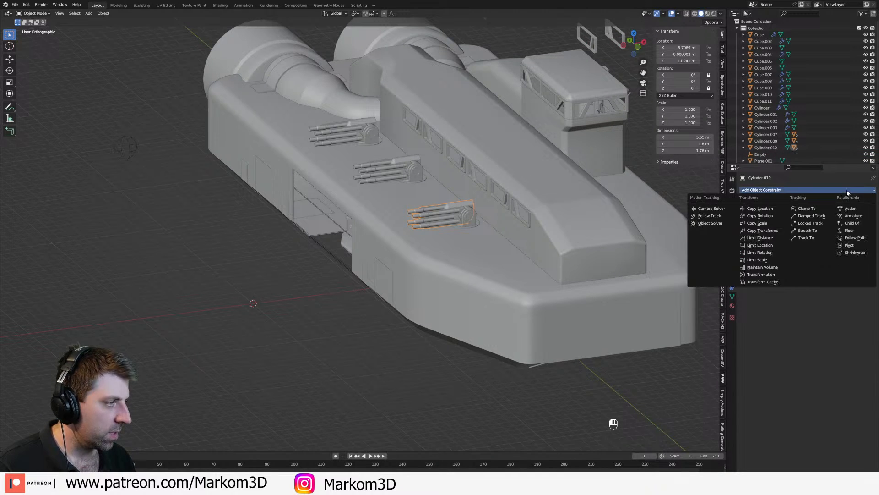
left_click(806, 239)
scroll(367, 225, "down", 3)
middle_click_drag(367, 224, 461, 244, "shift")
scroll(462, 243, "up", 2)
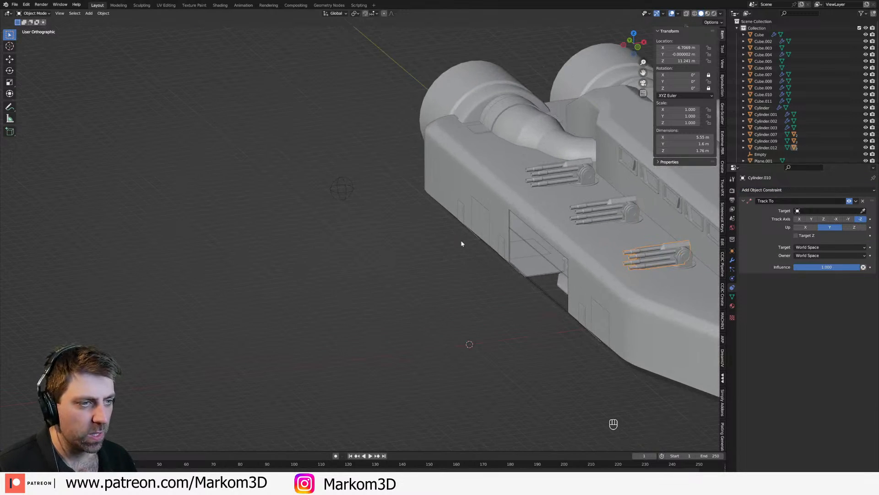
left_click(354, 176)
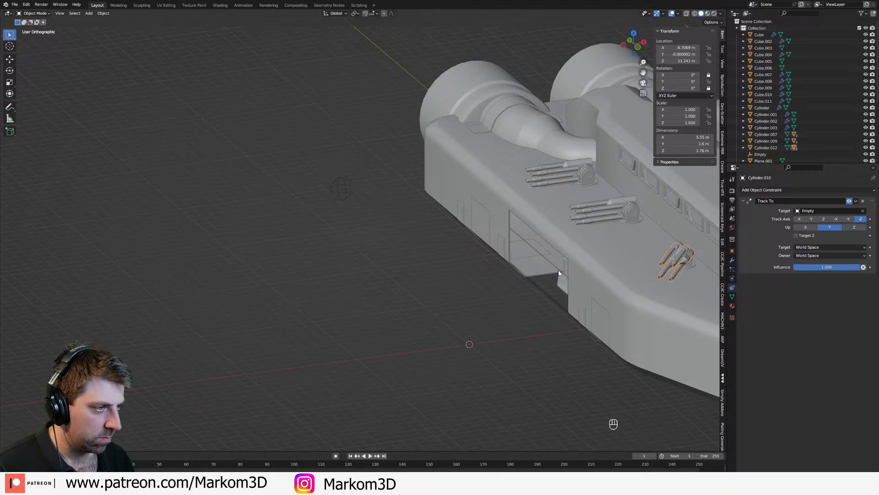
Step: Try the -Y and -X track axes on the barrel assembly's constraint and inspect how the barrels aim
left_click(848, 219)
left_click(836, 219)
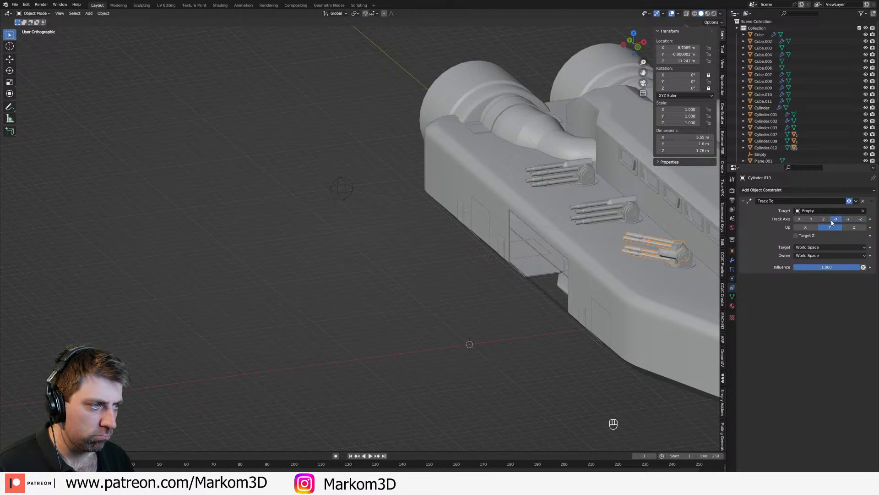
middle_click_drag(418, 261, 426, 211)
left_click(428, 217)
scroll(413, 219, "up", 4)
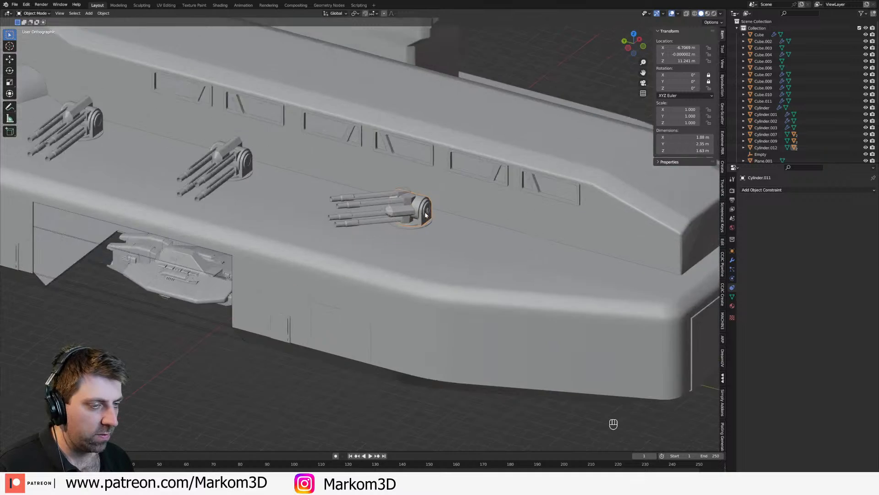
left_click(385, 208)
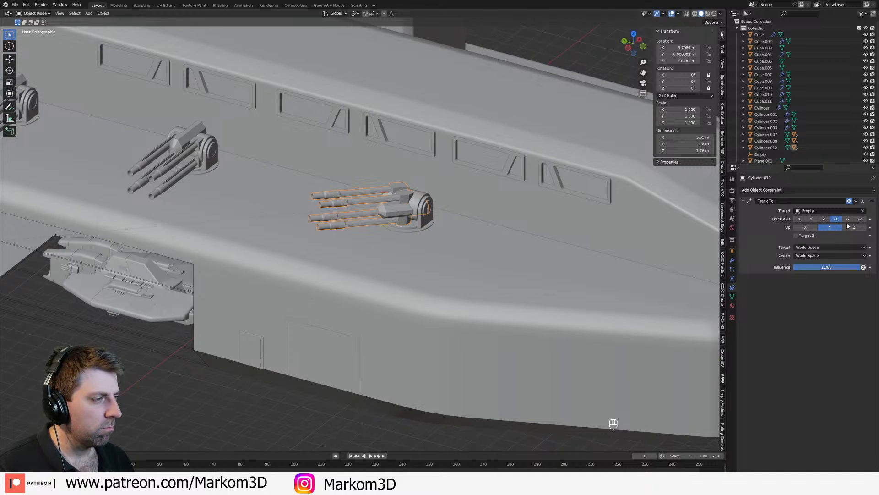
Step: Set the constraint's Up axis to Z and try the Y, -Y and X track axes
left_click(814, 221)
middle_click_drag(554, 227, 580, 210)
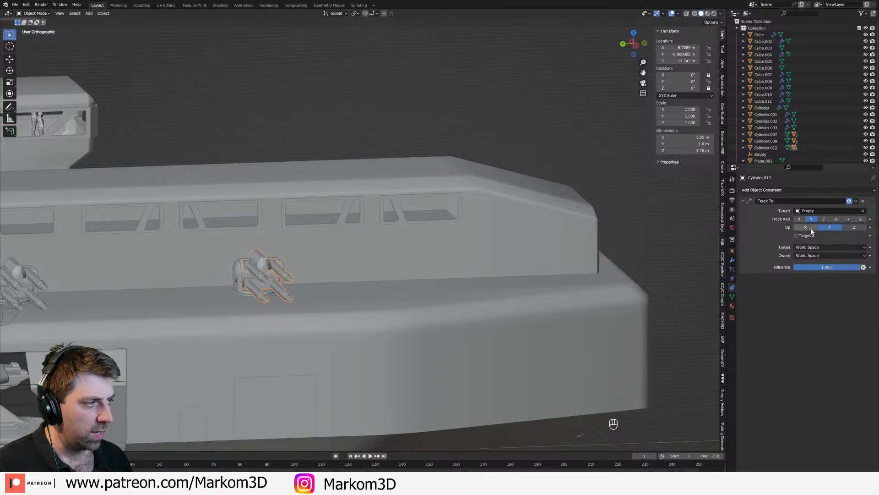
left_click(855, 227)
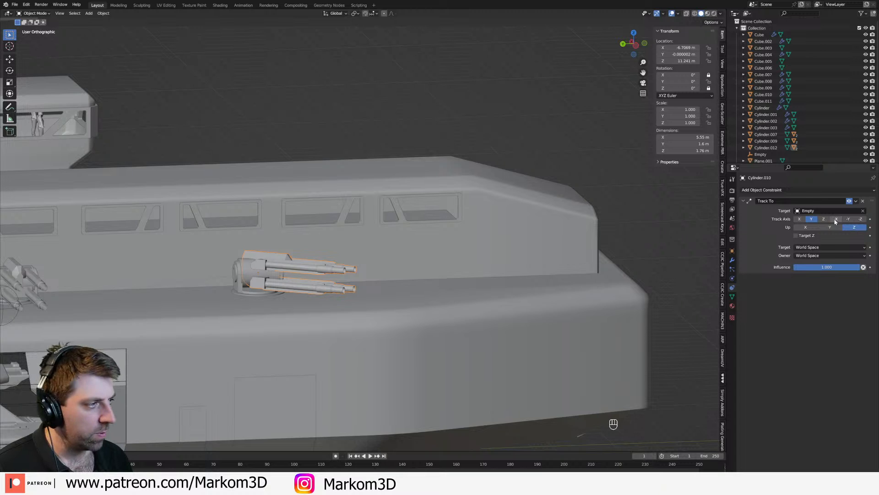
left_click(848, 219)
middle_click_drag(306, 320, 542, 300)
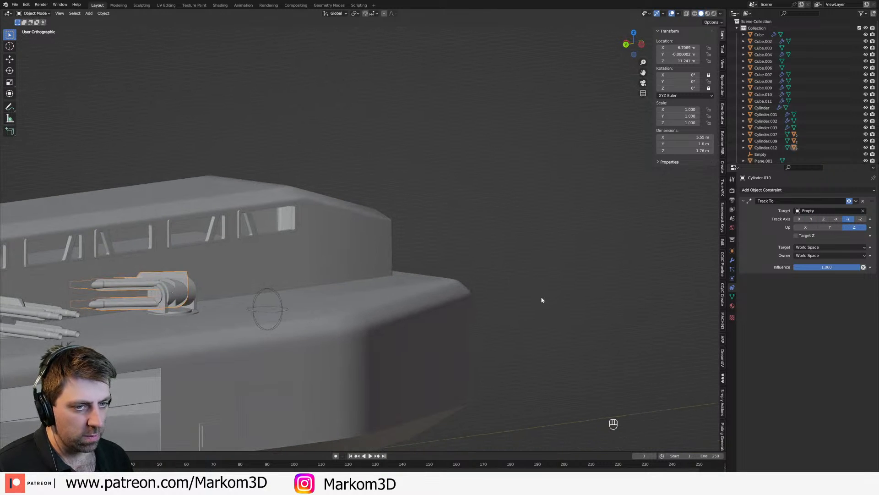
left_click(812, 219)
left_click(799, 220)
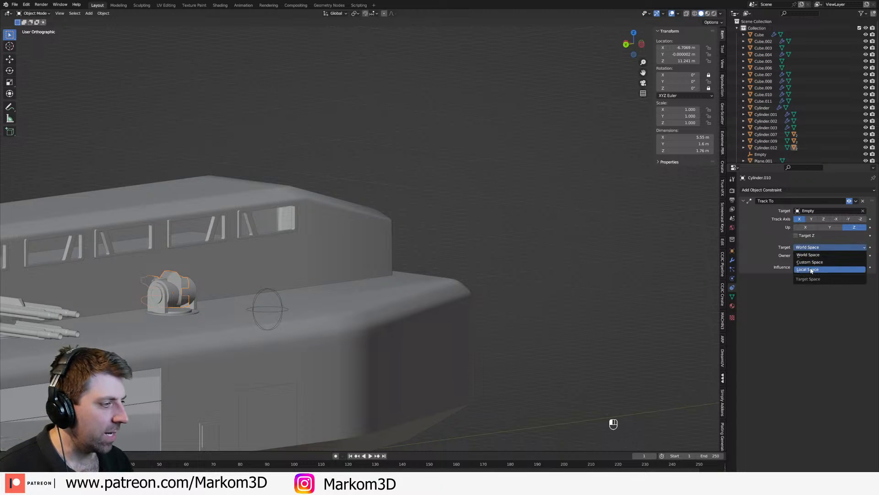
Step: Set both the target and owner spaces of the Track To constraint to Local Space
left_click(809, 269)
left_click(813, 256)
left_click(816, 278)
Step: Try the positive and negative X, Y and Z track axes in local space with Z as the Up axis
middle_click_drag(561, 263, 689, 240, "shift")
left_click(826, 220)
left_click(837, 220)
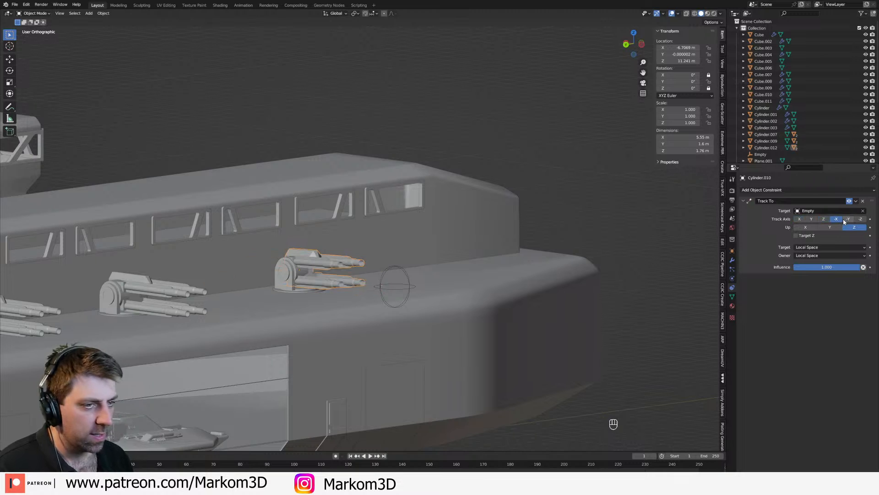
left_click(847, 219)
left_click(824, 221)
left_click(812, 220)
left_click(801, 221)
left_click(824, 220)
left_click(860, 220)
Step: Set the constraint's Up axis to X and try the X, Y, Z and -X track axes
left_click(811, 229)
left_click(799, 221)
left_click(812, 220)
left_click(824, 220)
left_click(837, 219)
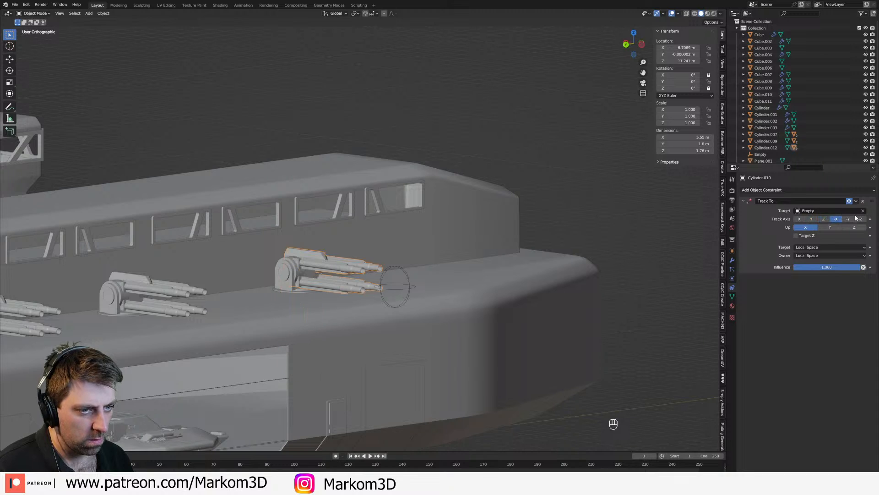
Step: Set the Up axis to Y and step through the track axes, ending on -Y
left_click(836, 229)
left_click(799, 221)
left_click(812, 220)
left_click(823, 220)
left_click(836, 220)
left_click(848, 220)
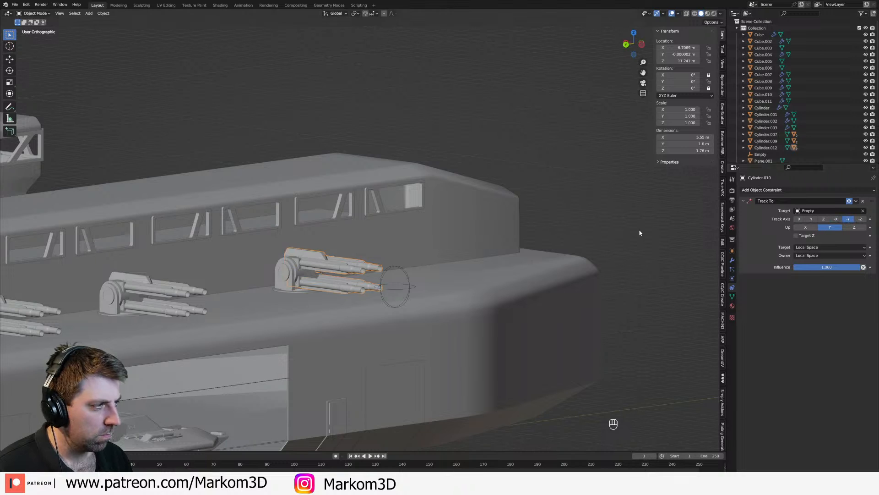
Step: In a wireframe front view, try X and then -X as the Track To constraint's track axis with Y as Up
key("KP_3")
key("z")
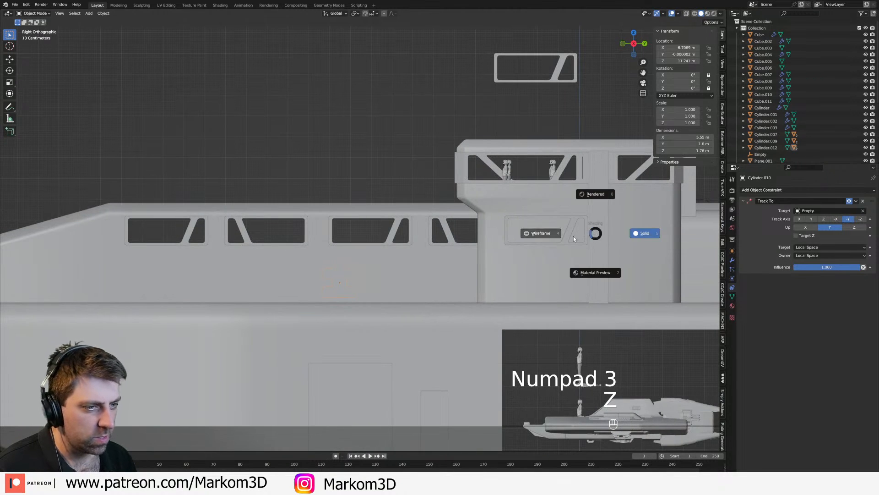
key("KP_1")
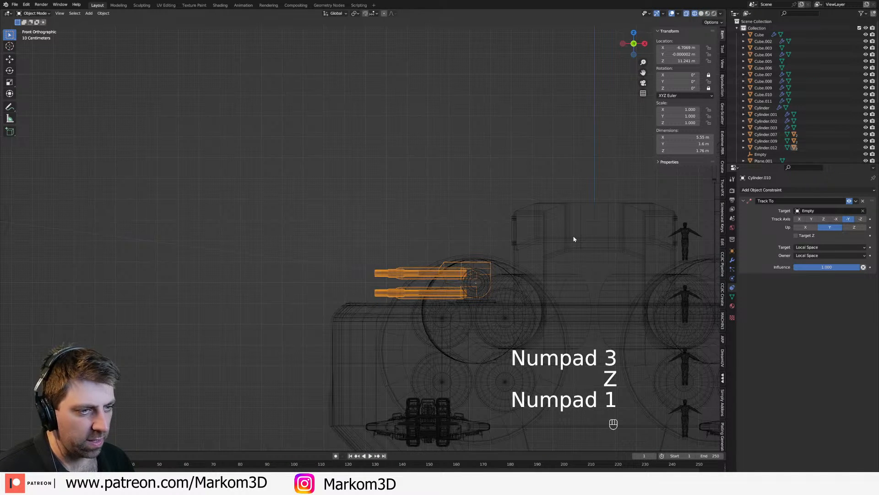
left_click(800, 219)
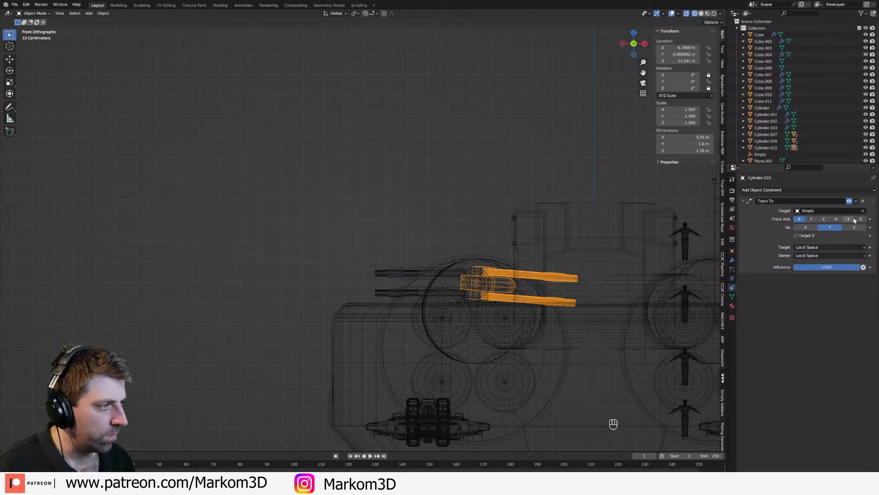
left_click(837, 220)
Step: Move the target empty around trial positions to test how the front turret's barrels follow it, and cancel the move
middle_click_drag(397, 295, 566, 279, "shift")
scroll(567, 279, "down", 5)
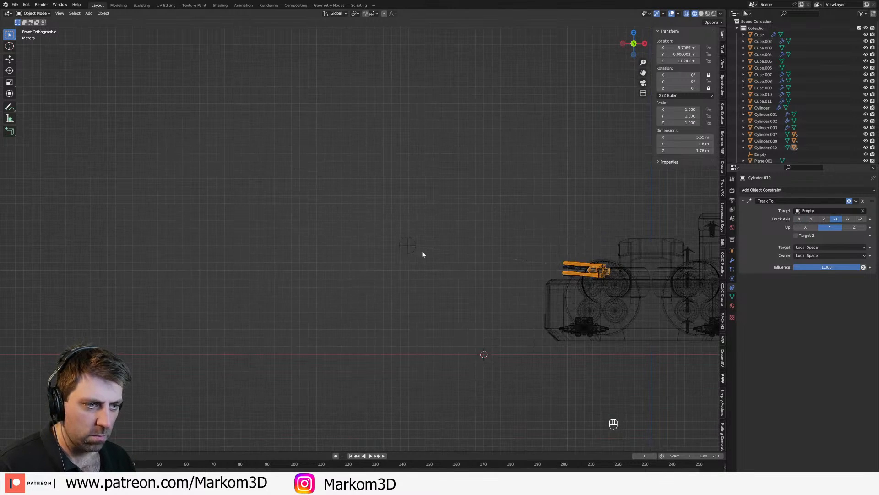
left_click(410, 246)
key("g")
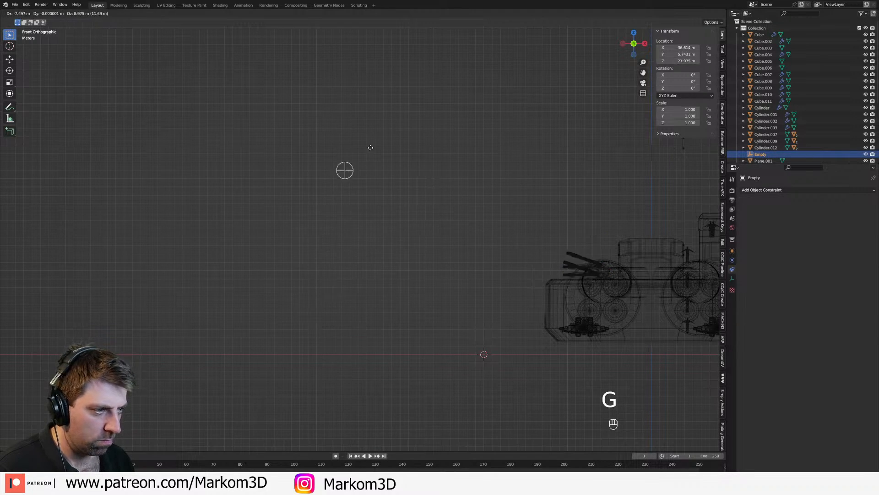
middle_click_drag(373, 208, 481, 287)
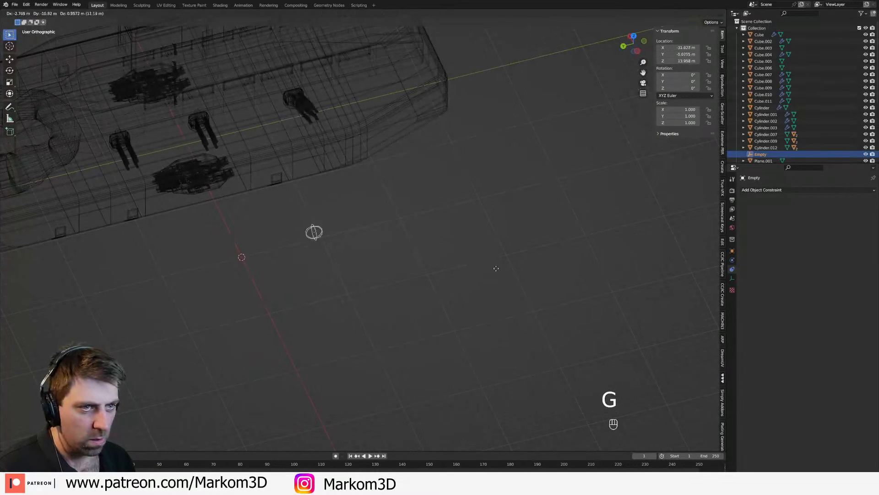
right_click(439, 225)
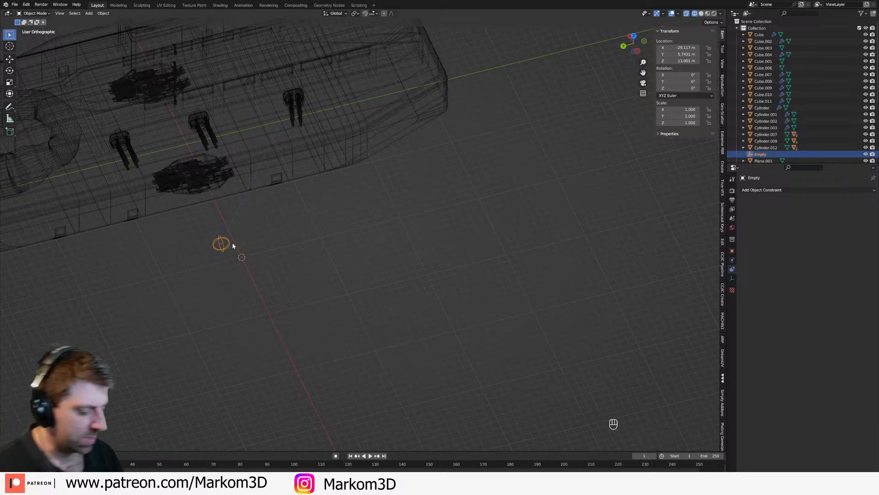
Step: Delete the target empty and remove the Track To constraint from the front turret's barrels
key("Delete")
left_click(303, 105)
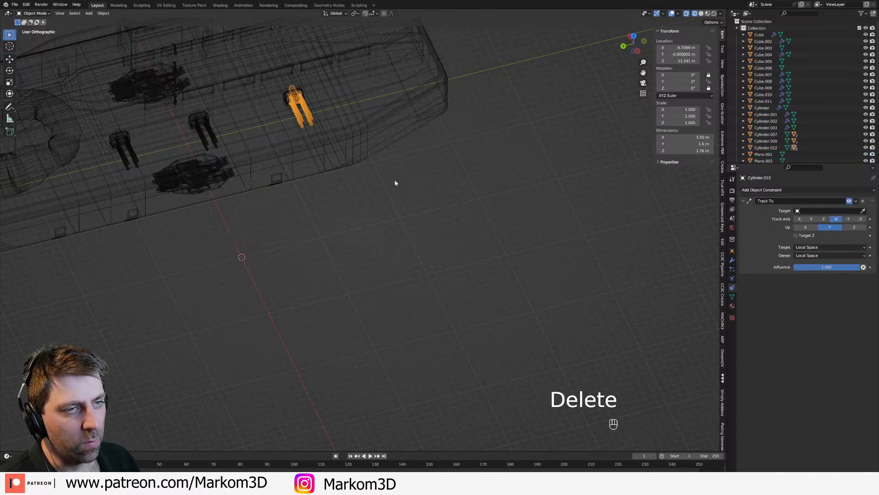
left_click(864, 201)
Step: Return the viewport to solid shading and save the file
middle_click_drag(517, 187, 350, 157)
key("z")
left_click(406, 161)
middle_click_drag(406, 165, 435, 270)
scroll(449, 292, "up", 3)
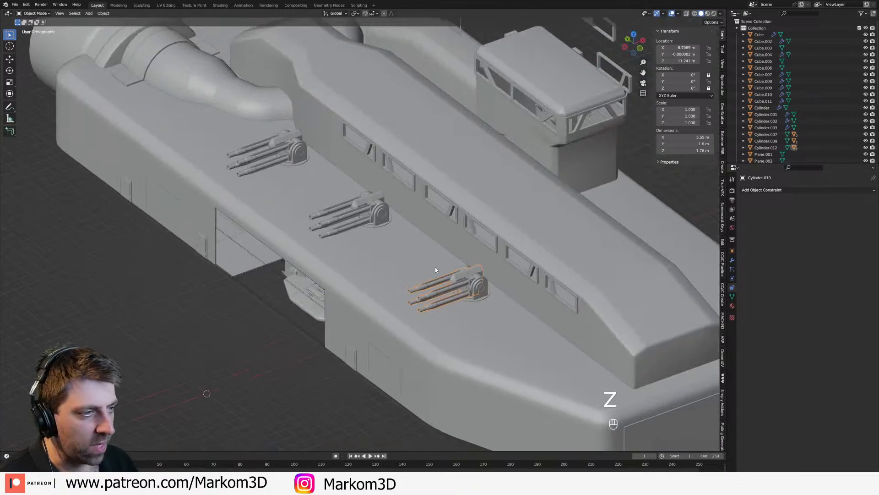
left_click(387, 258)
key("ctrl+s")
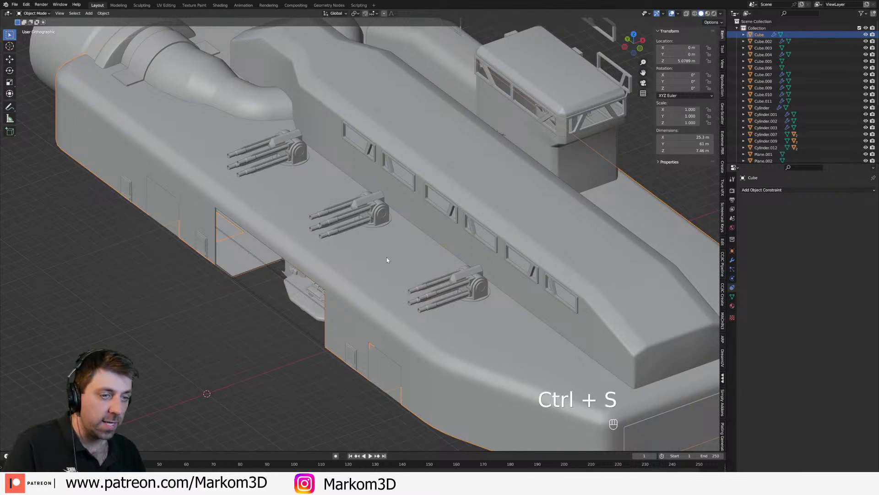
Step: Add a Bezier curve to the scene from the top view of the turret deck
key("KP_7")
middle_click_drag(387, 260, 370, 273, "shift")
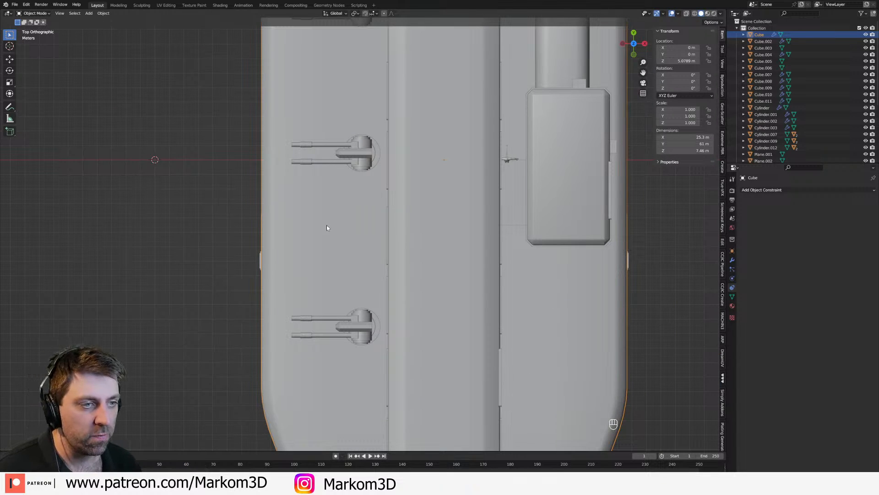
key("shift+a")
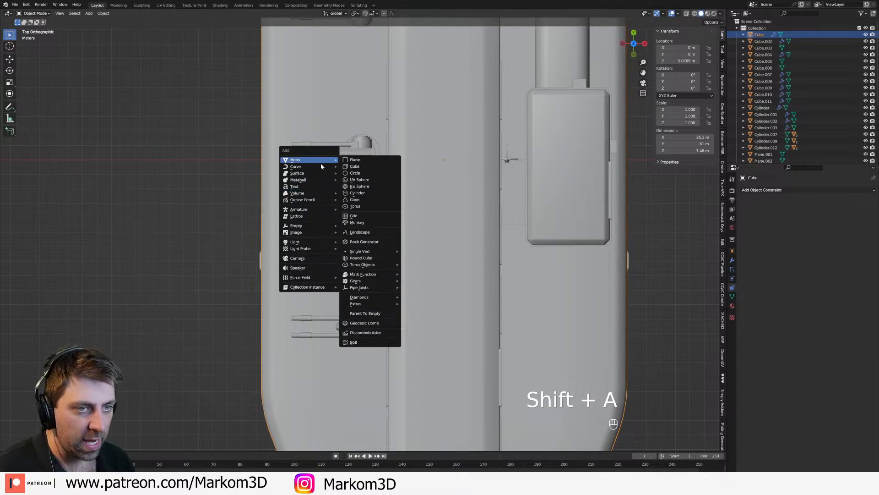
mouse_move(321, 167)
left_click(362, 166)
scroll(371, 247, "down", 3)
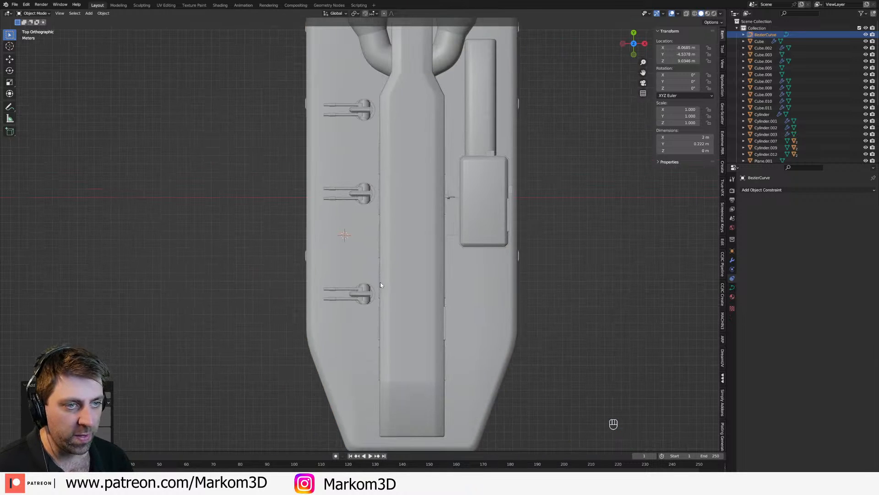
Step: Move the Bezier curve's points off the ship and delete all of its vertices
key("Tab")
key("a")
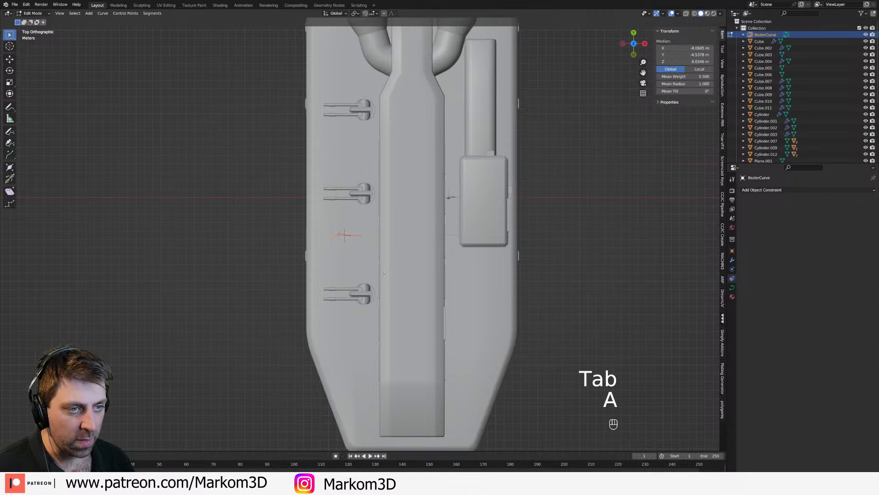
key("g")
left_click(246, 271)
key("Delete")
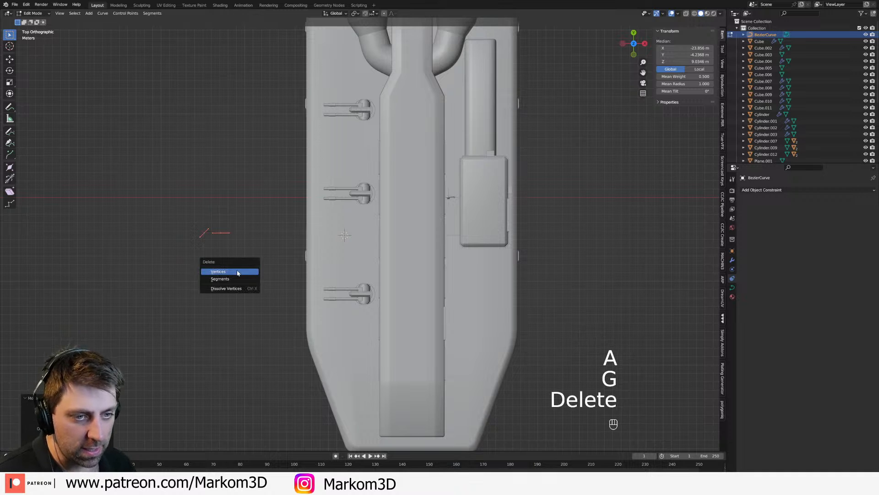
left_click(237, 273)
Step: Apply the empty curve object's transform so that its location is at the world origin
key("Tab")
key("shift+s")
key("Escape")
key("ctrl+a")
left_click(273, 223)
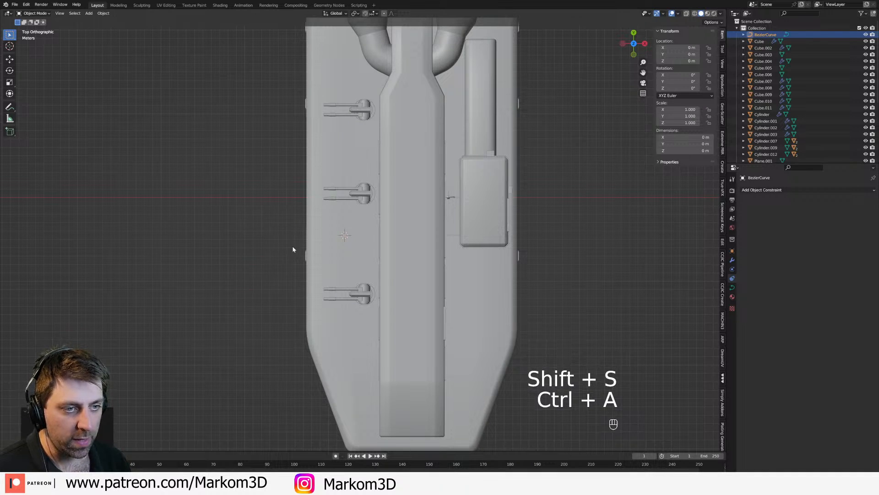
Step: Activate the curve Draw tool in Edit Mode and set its drawing depth to Surface
key("Tab")
left_click(9, 132)
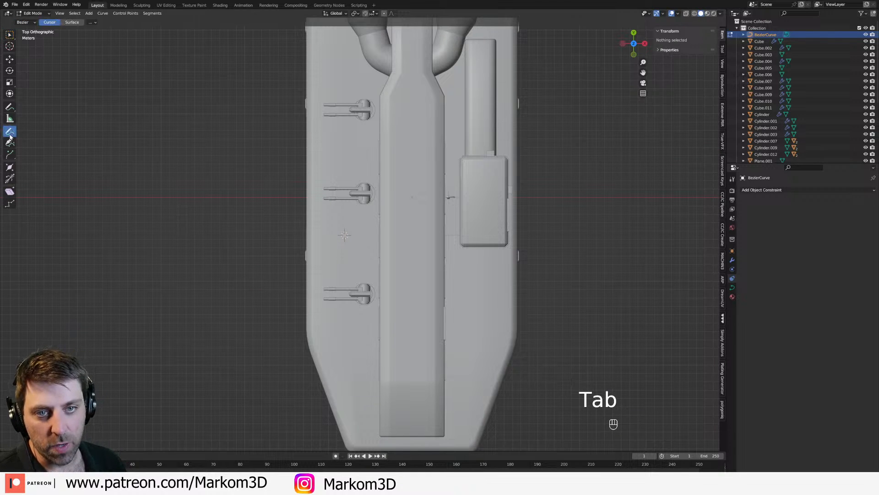
left_click(733, 179)
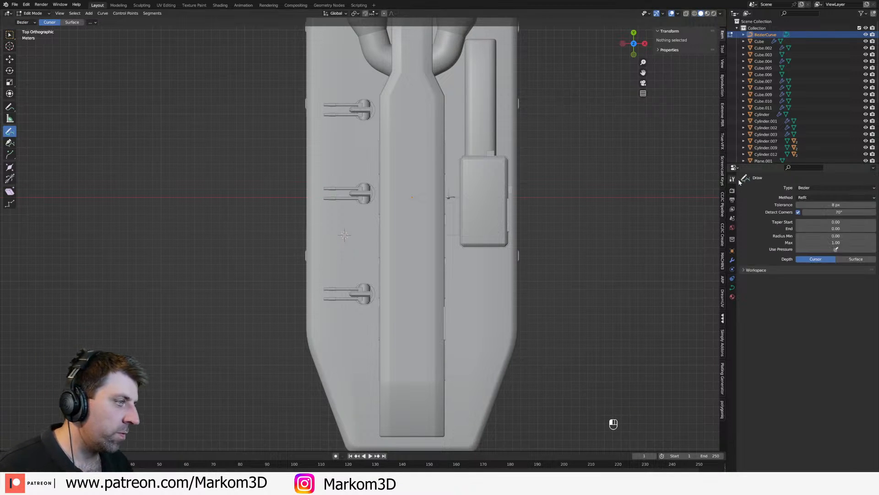
left_click(846, 261)
Step: Draw freehand cable curves on the deck from each of the three turrets to the base of the raised hull wall
scroll(383, 268, "up", 3)
middle_click_drag(392, 254, 415, 246, "shift")
scroll(376, 284, "up", 5)
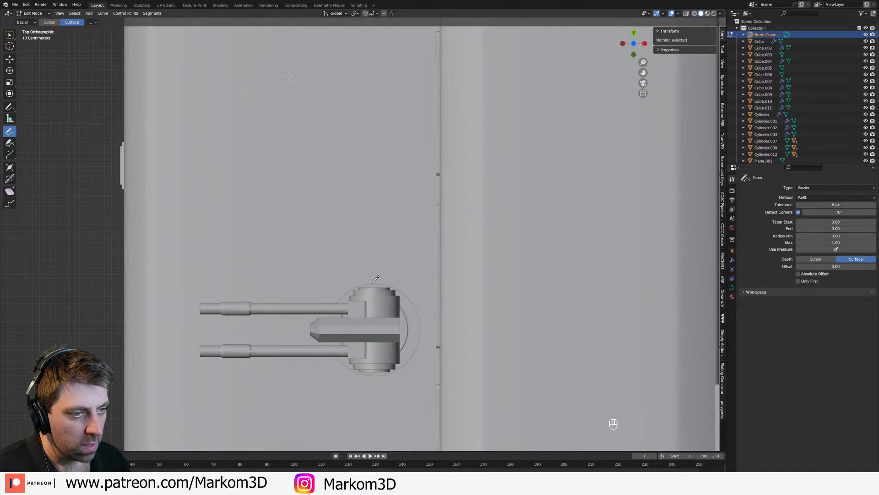
left_click_drag(436, 107, 439, 111)
middle_click_drag(403, 122, 437, 324, "shift")
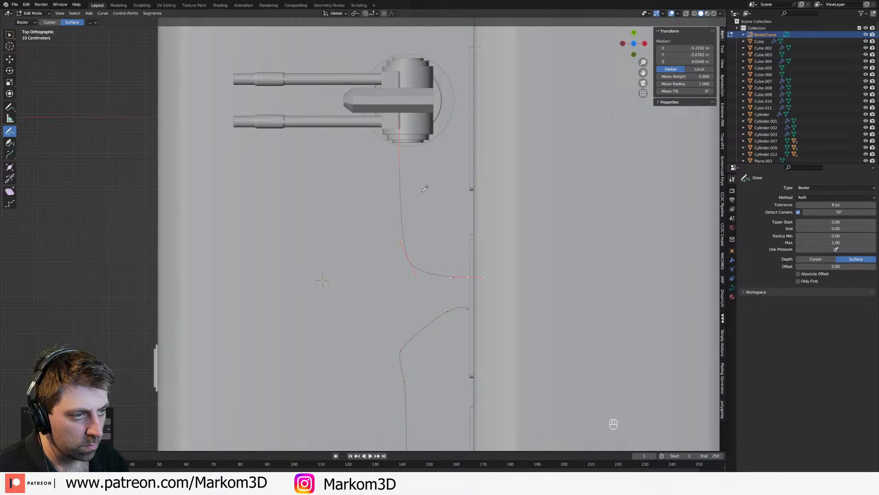
scroll(439, 214, "down", 4)
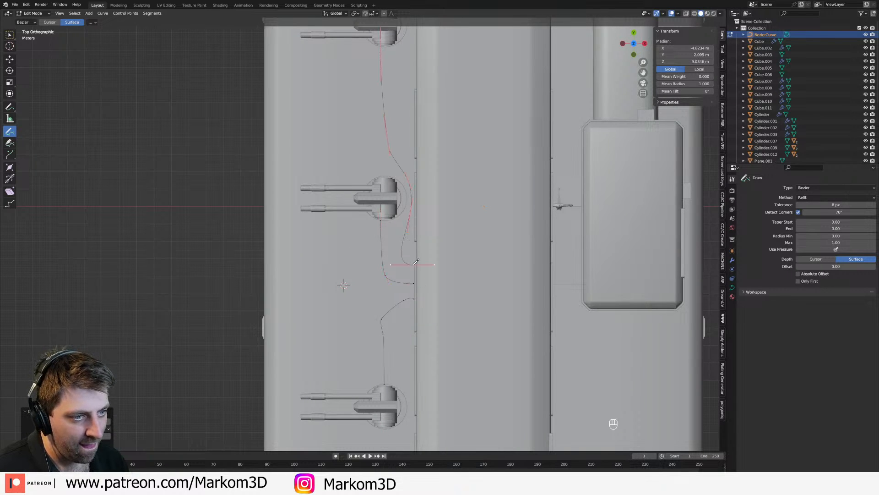
mouse_move(416, 261)
middle_mouse_down()
mouse_move(403, 316)
mouse_move(415, 256)
middle_mouse_up()
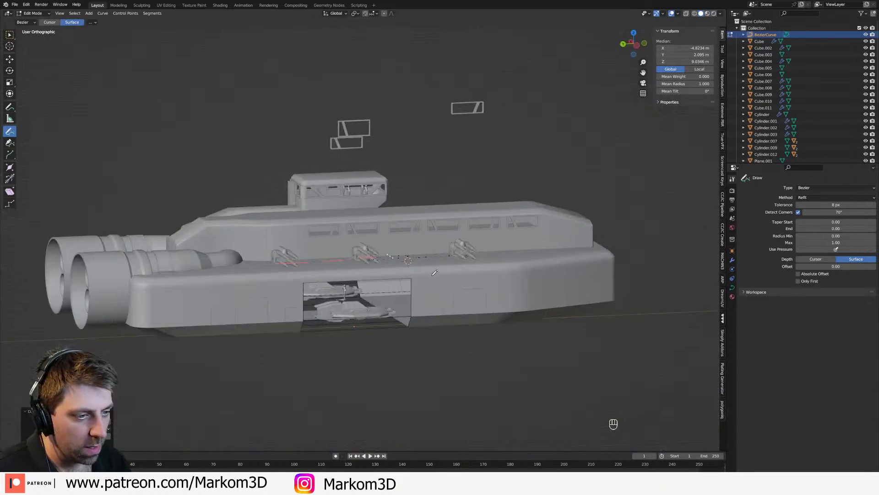
scroll(416, 257, "up", 8)
key("Tab")
key("Tab")
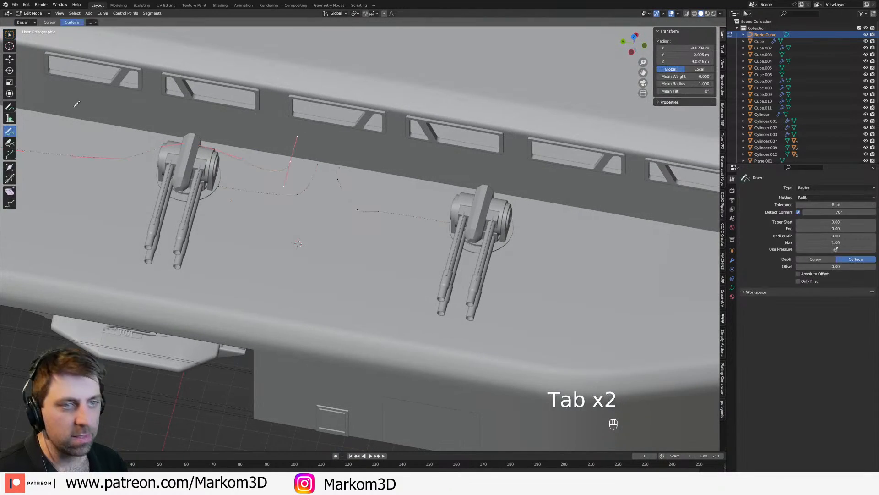
Step: Straighten the wall-side end point of the front turret's cable by scaling it to 0 along the Y axis
left_click(10, 38)
middle_click_drag(348, 156, 355, 196, "shift")
scroll(355, 197, "up", 3)
key("a")
left_click(336, 189)
key("s")
key("x")
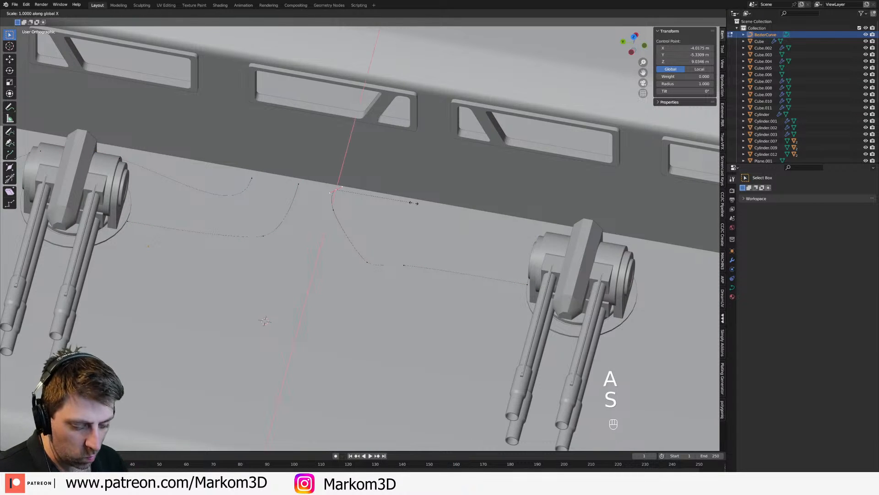
key("y")
key("0")
key("Return")
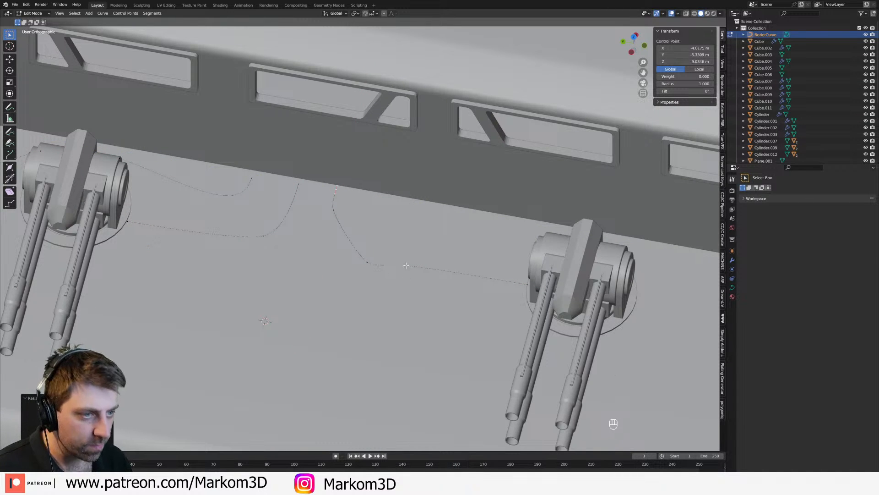
Step: Give the cable curves a round bevel with a depth of 0.12 m
key("Tab")
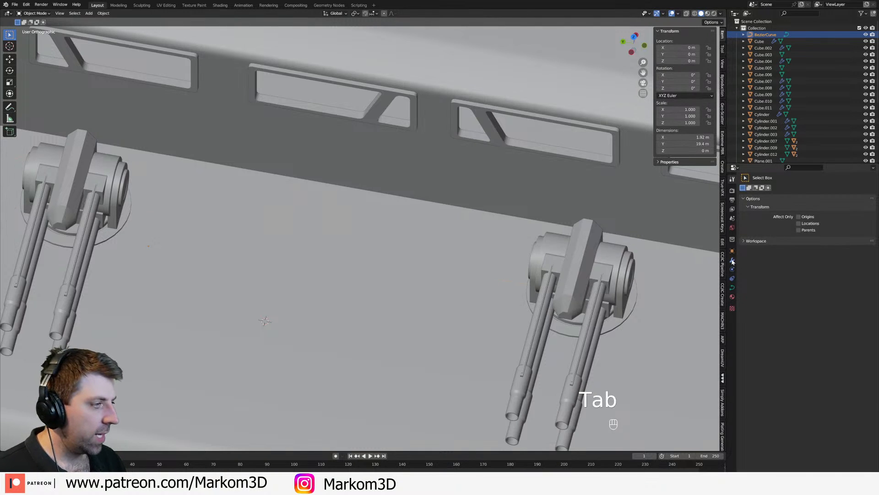
left_click(733, 287)
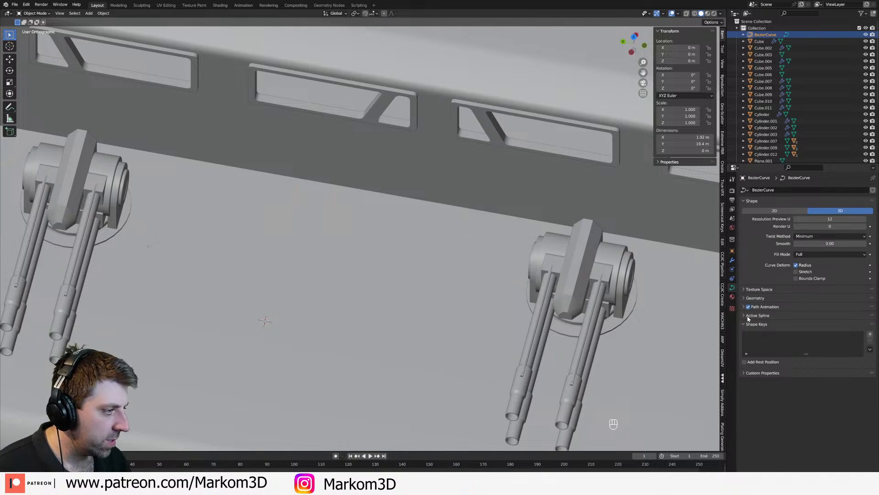
left_click(746, 324)
left_click(756, 289)
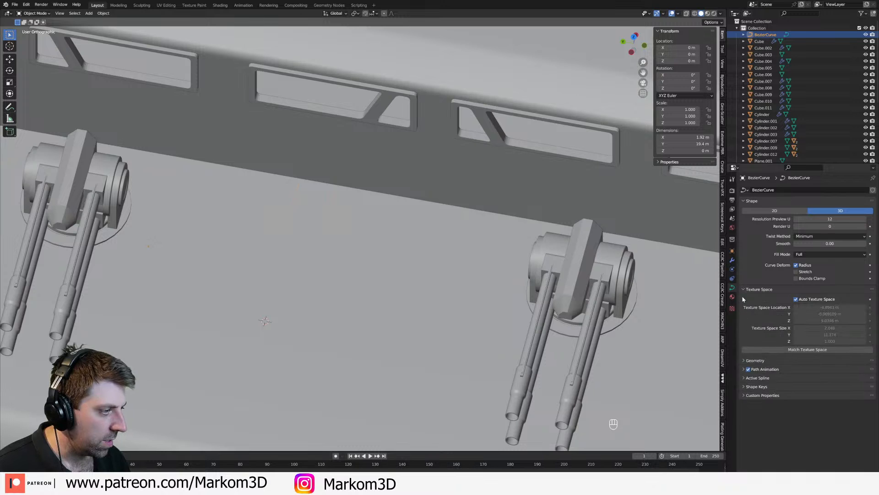
left_click(744, 290)
left_click(744, 315)
left_click(743, 307)
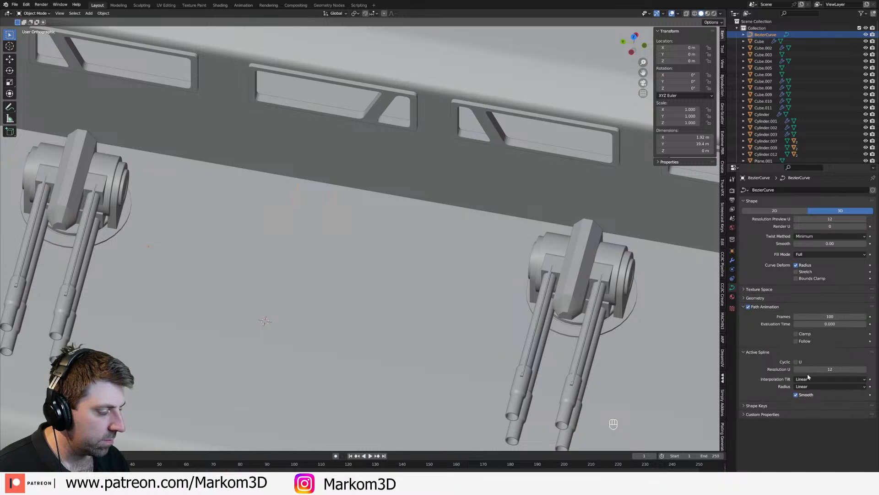
left_click(744, 306)
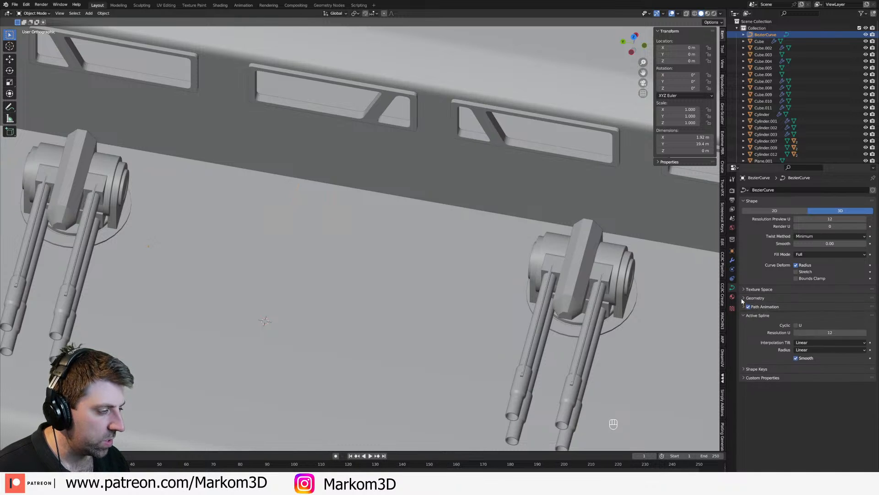
left_click(743, 297)
left_click(865, 365)
left_click(865, 367)
left_click(865, 367)
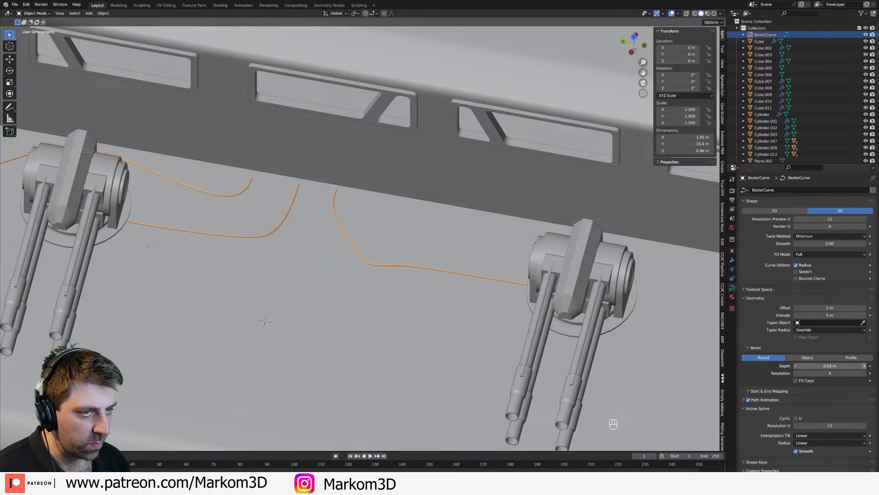
left_click(865, 367)
left_click(865, 367)
left_click(865, 366)
left_click(865, 367)
left_click(865, 367)
left_click(865, 366)
Step: Move the turret-side end points of the cables into the turret bases so the cables connect to them
middle_click_drag(527, 271, 555, 281)
key("Tab")
key("g")
left_click(558, 280)
middle_click_drag(154, 258, 587, 297, "shift")
key("g")
left_click(335, 284)
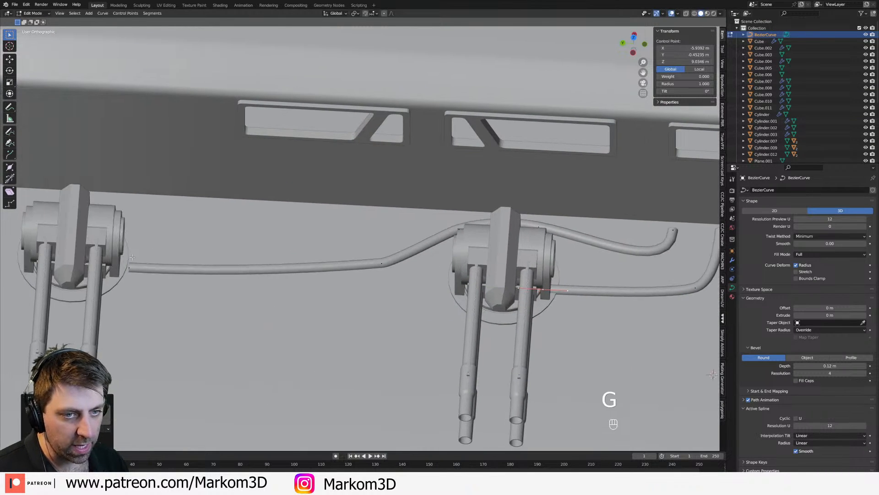
key("g")
middle_click_drag(138, 261, 77, 263)
left_click(120, 260)
Step: Try to straighten the three wall-side cable end points together by scaling them along Y, and undo it
middle_click_drag(638, 409, 517, 350, "shift")
left_click(543, 379, "shift")
key("s")
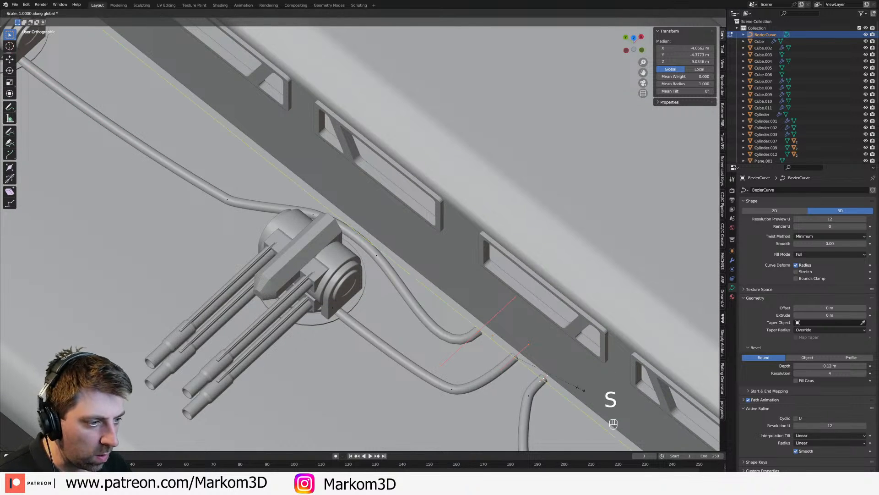
left_click(580, 389)
key("ctrl+z")
Step: In top wireframe view, select the three wall-side cable end points and scale their handles along Y about their individual origins
middle_click_drag(490, 339, 406, 315)
key("KP_7")
key("z")
key("shift+z")
left_click(394, 240)
left_click(397, 306, "shift")
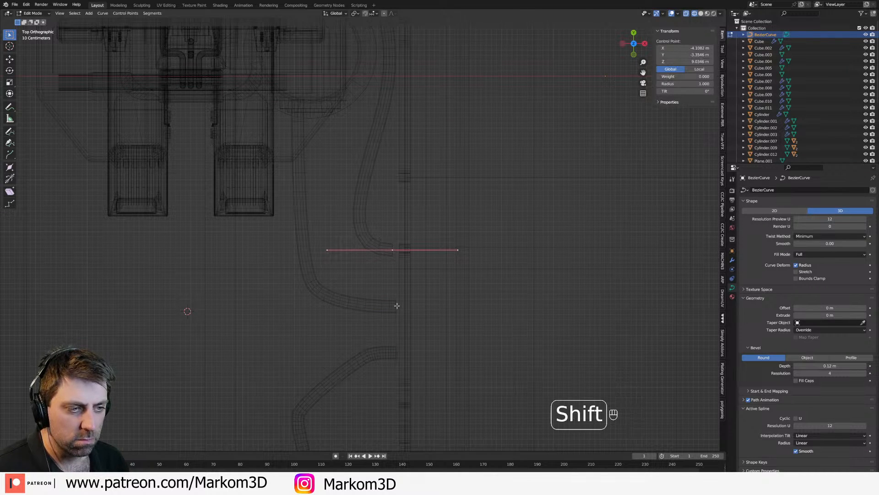
left_click(356, 14)
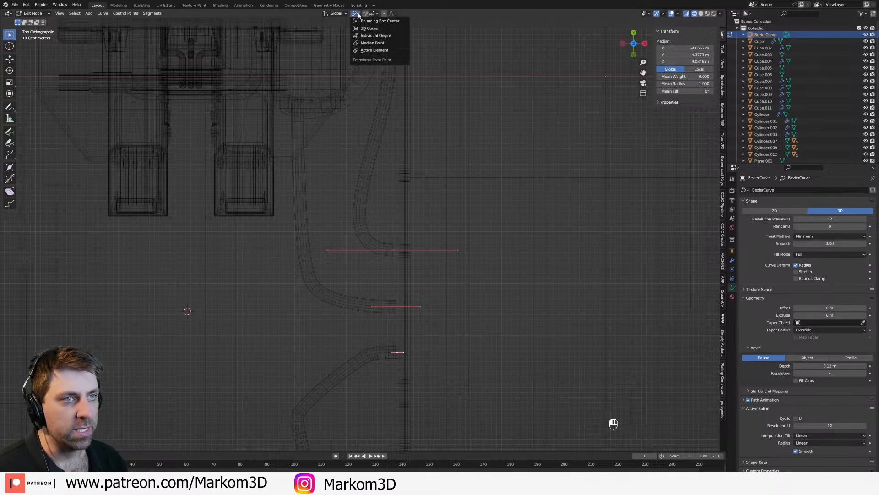
left_click(374, 35)
key("s")
key("y")
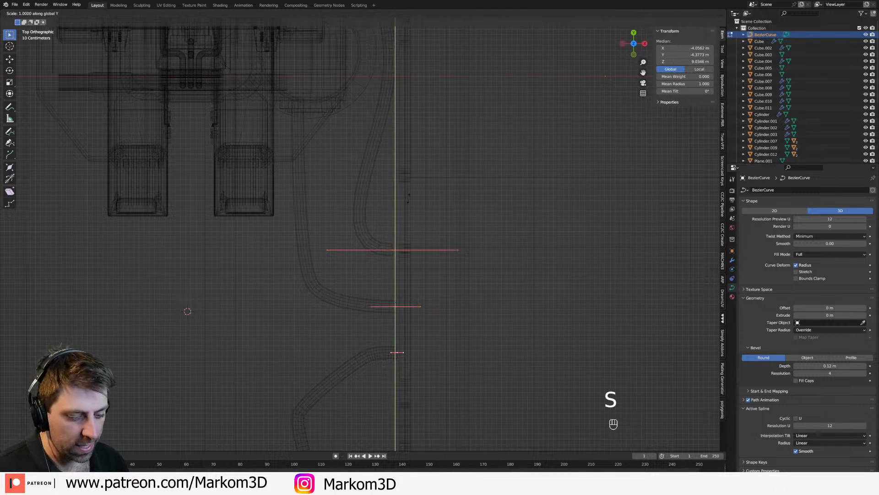
left_click(408, 197)
Step: Extrude the three cable end points about 1.16 m along X so the cables run into the hull wall
key("e")
key("y")
key("x")
left_click(468, 199)
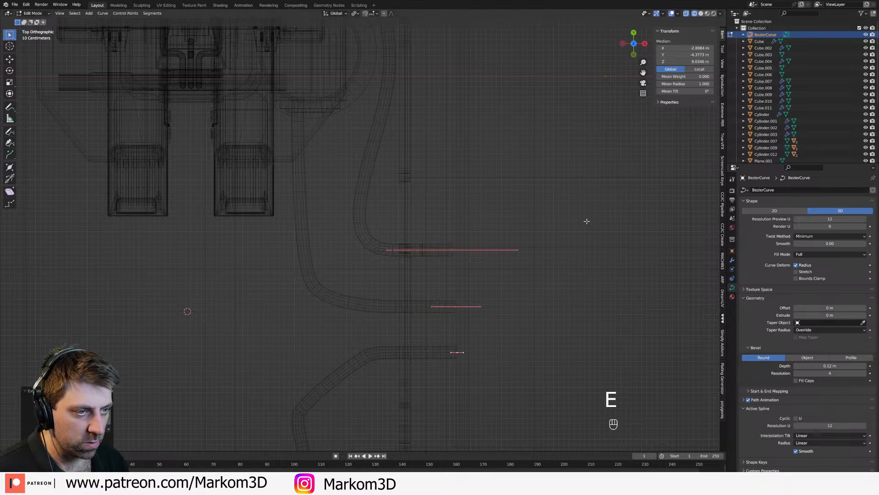
Step: Shorten the handles of the three extruded end points along X, then those of the upper and middle cables individually
key("s")
key("x")
left_click(542, 250)
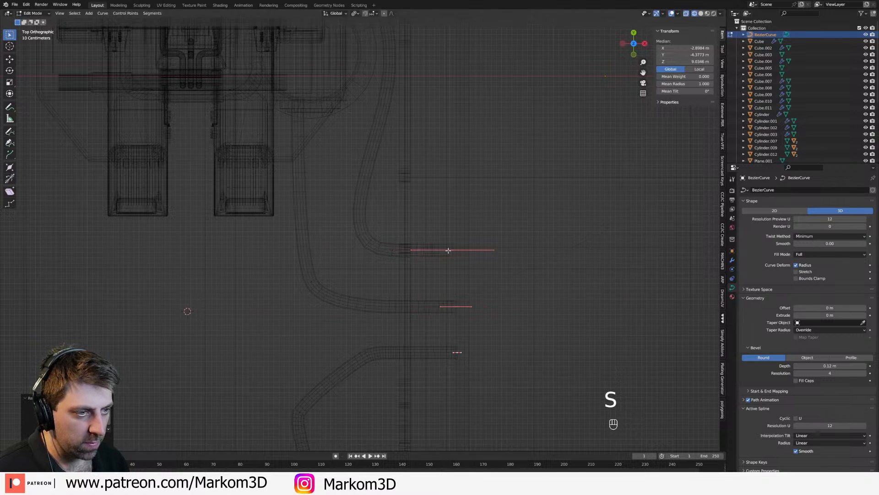
left_click(452, 250)
key("s")
key("x")
left_click(484, 255)
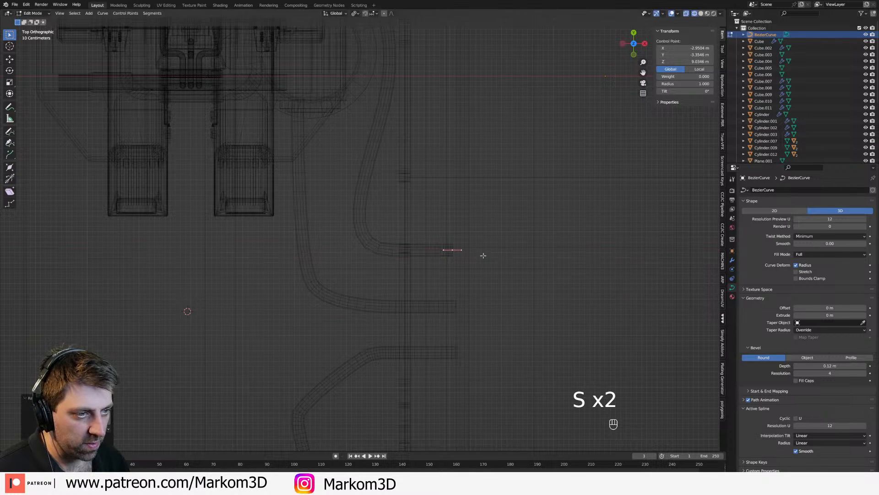
key("s")
key("x")
left_click(488, 306)
Step: Return to solid shading, leave curve editing and view the finished cables between the turrets from the ship's side
scroll(486, 322, "down", 2)
key("z")
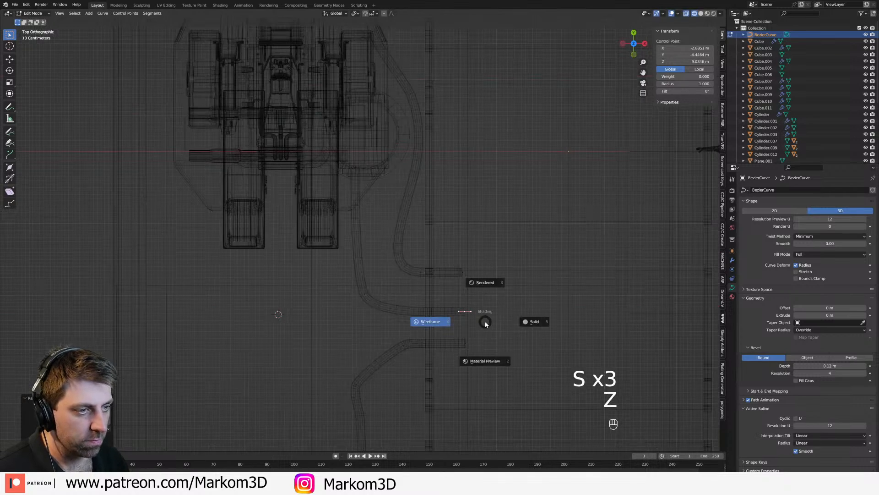
left_click(521, 322)
scroll(419, 317, "down", 4)
key("Tab")
mouse_move(419, 317)
middle_mouse_down()
mouse_move(515, 258)
mouse_move(467, 249)
mouse_move(463, 238)
middle_mouse_up()
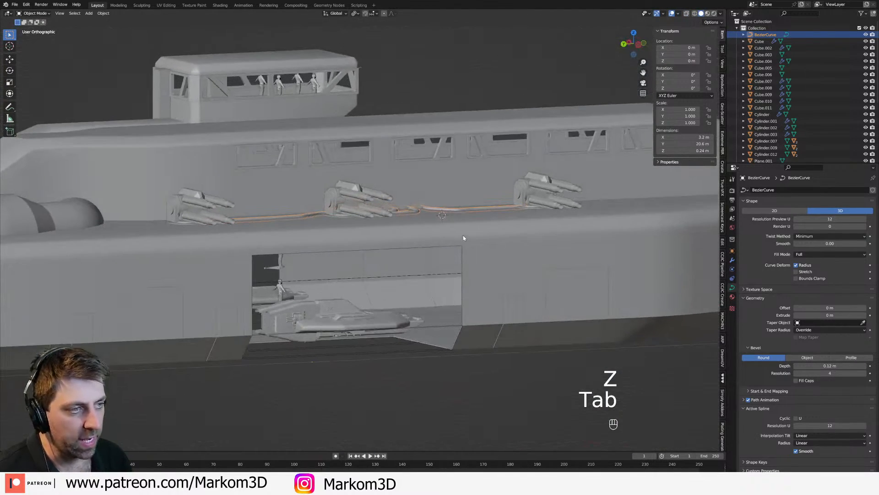
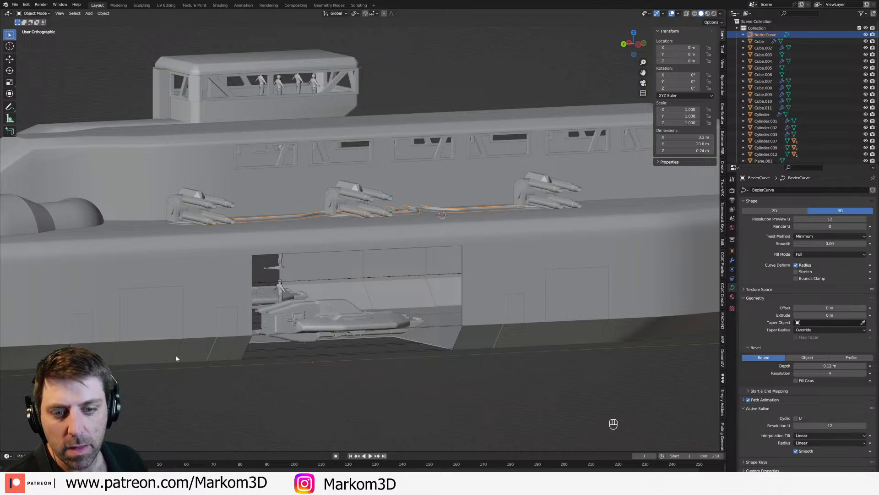
Step: View the finished turret cables from the ship's side and save the file
scroll(367, 392, "down", 2)
middle_click_drag(477, 340, 306, 326)
scroll(320, 302, "up", 2)
middle_click_drag(333, 260, 380, 285)
key("ctrl+s")
Step: Open the ship's main hull mesh for editing in face selection mode, working on the front deck
scroll(390, 281, "down", 1)
left_click(468, 263)
key("Tab")
scroll(468, 265, "down", 1)
middle_click_drag(468, 265, 426, 289)
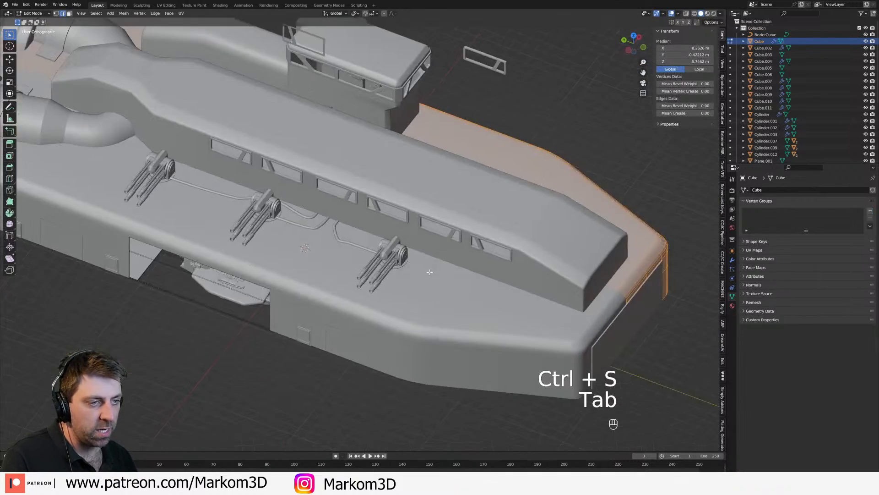
scroll(435, 297, "up", 2)
middle_click_drag(513, 316, 364, 279)
scroll(366, 280, "up", 2)
key("3")
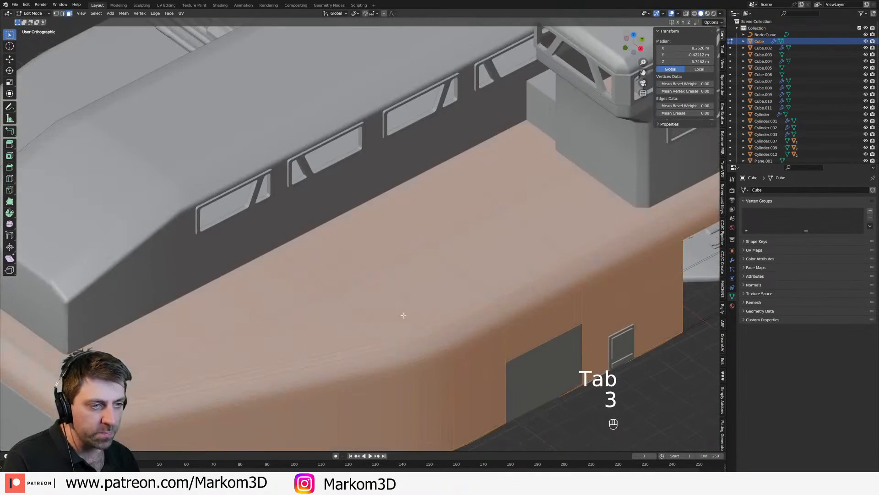
Step: Select the strip of front-deck faces that wraps over the rounded hull edge and down to the side wall
middle_click_drag(261, 312, 322, 266, "shift")
left_click(307, 264)
left_click(336, 295, "shift")
left_click(336, 294, "shift")
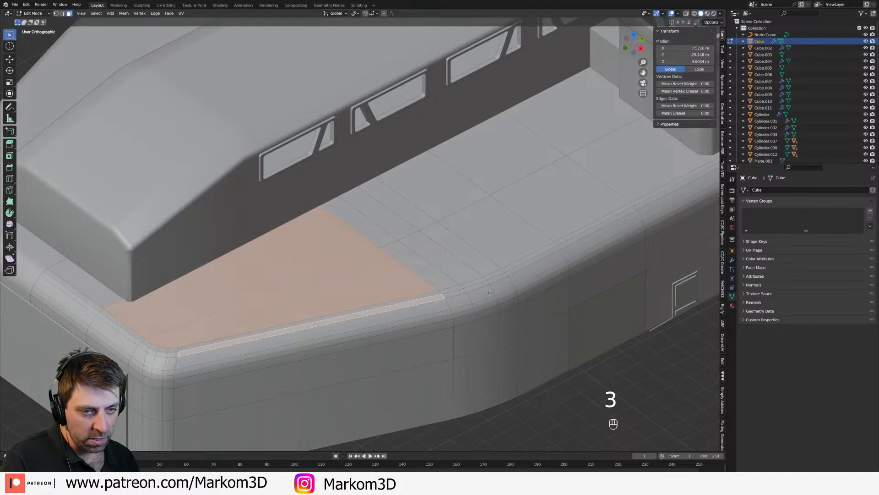
middle_click_drag(513, 250, 504, 255, "shift")
left_click(504, 255)
scroll(504, 257, "up", 1)
key("c")
left_click_drag(525, 262, 533, 288)
right_click(534, 290)
Step: Duplicate the selected hull faces in place, separate them into their own object, and select that panel in Object Mode
middle_click_drag(550, 326, 540, 321)
key("shift+d")
right_click(490, 304)
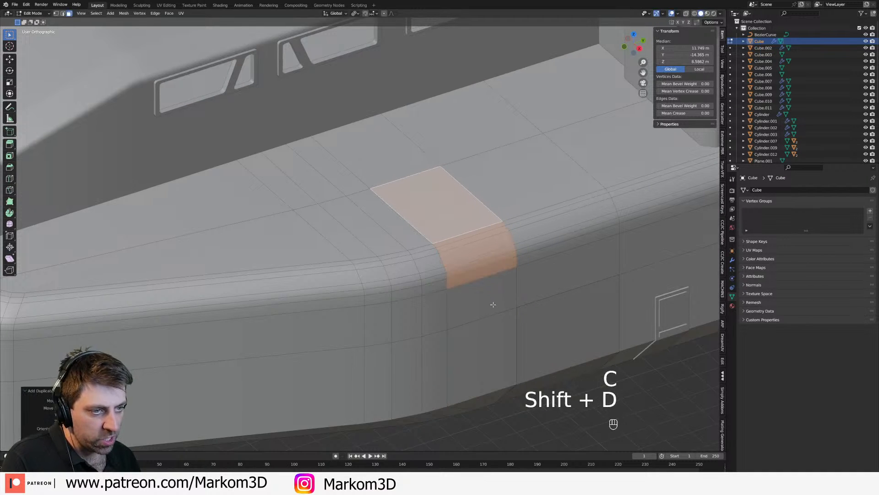
key("p")
left_click(484, 303)
key("Tab")
left_click(463, 254)
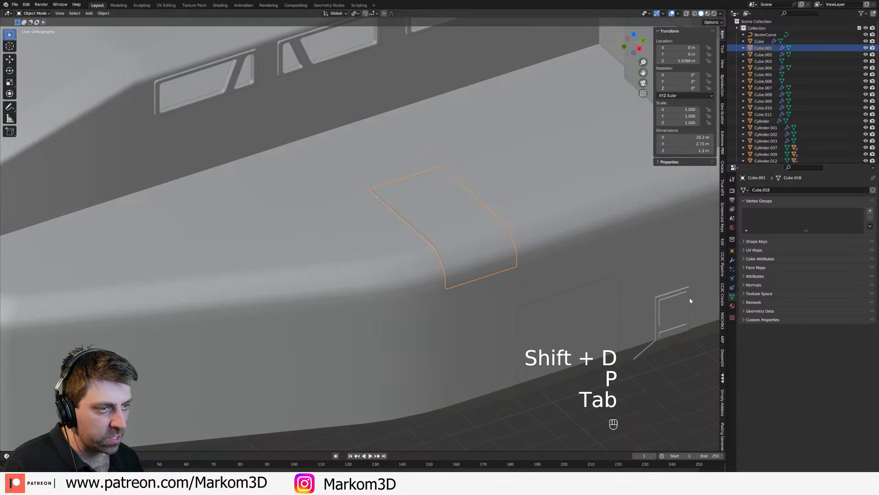
Step: Set the Solidify offset of the separated deck panel to 0
left_click(732, 260)
left_click_drag(853, 300, 866, 300)
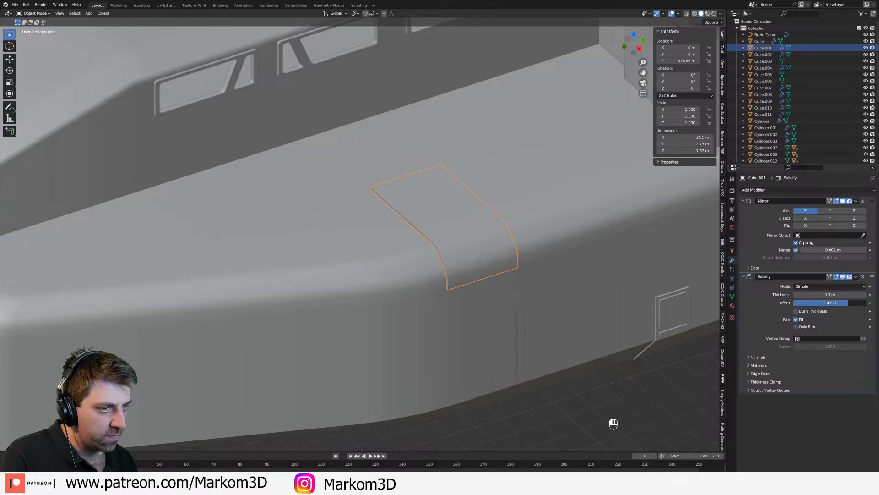
left_click(847, 303)
key("Return")
Step: Check the deck panel on the front hull, deselect it and save the file
key("z")
scroll(547, 293, "down", 4)
key("Tab")
key("Tab")
scroll(474, 381, "down", 3)
key("ctrl+s")
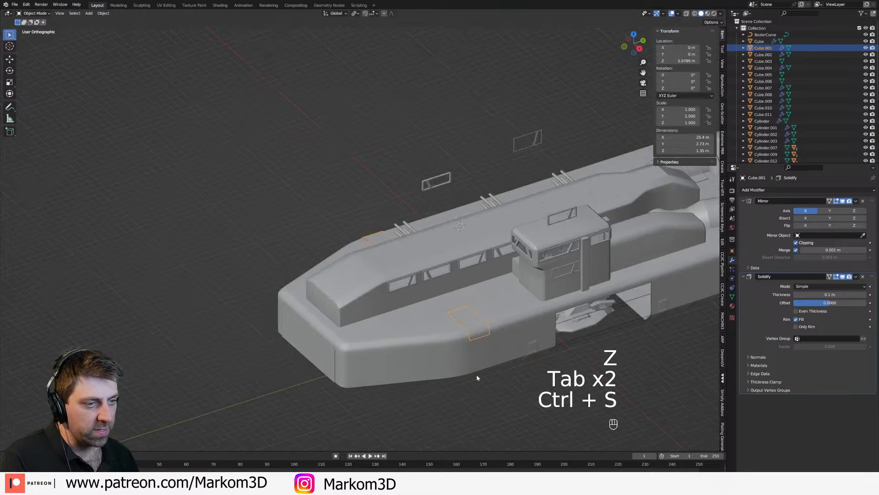
middle_click_drag(474, 378, 464, 359)
left_click(447, 403)
scroll(440, 336, "up", 3)
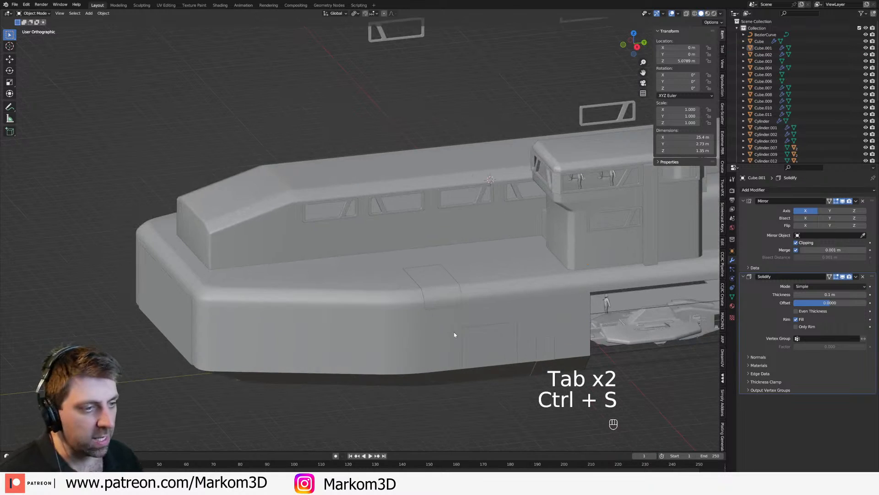
key("ctrl+s")
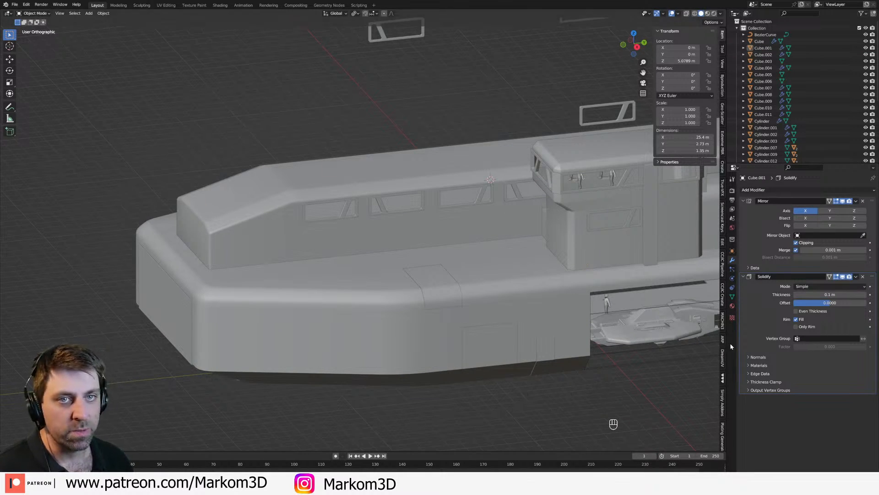
Step: Split the 3D viewport vertically, save the file, and turn the new area into an Asset Browser
left_click_drag(2, 11, 274, 138)
key("ctrl+s")
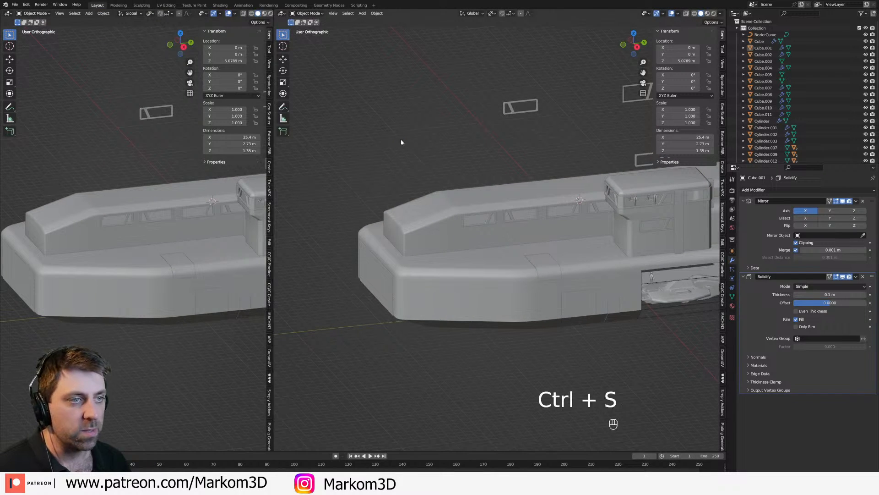
left_click(8, 13)
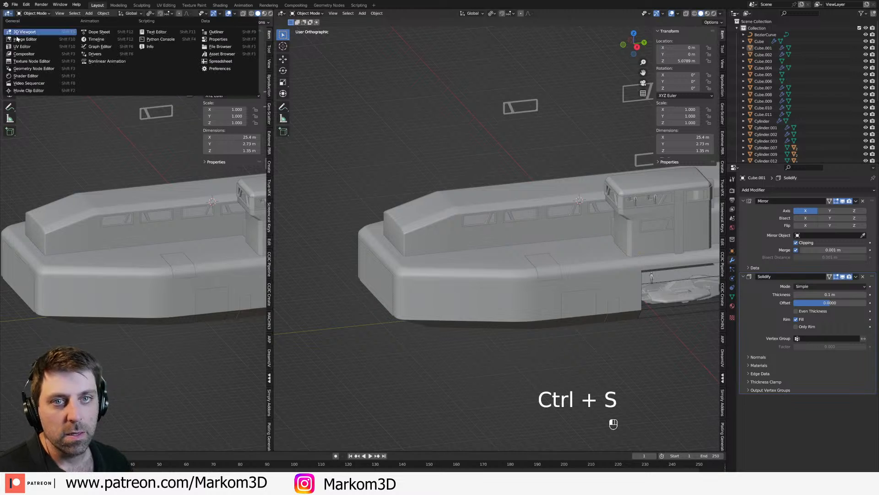
left_click(221, 54)
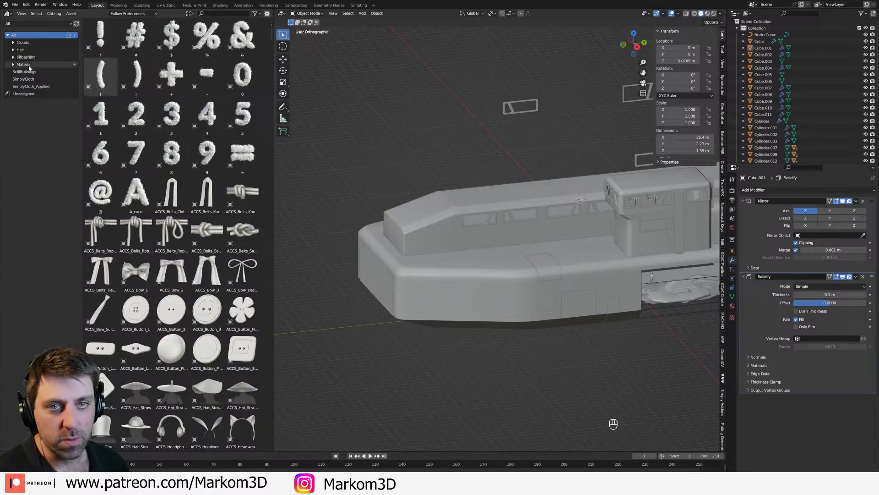
Step: Show the DreamUV material catalog and place its SM_DreamUV plate asset in the scene beside the ship's front
left_click(14, 64)
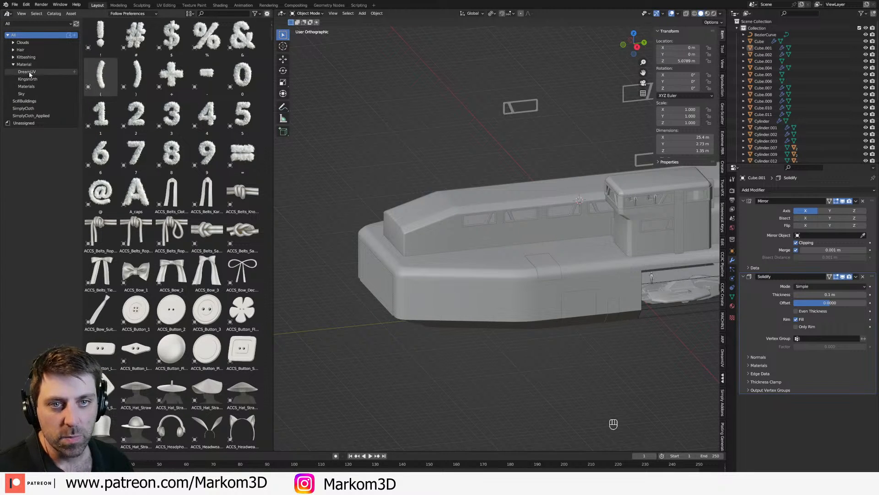
left_click(27, 72)
left_click_drag(210, 158, 334, 361)
middle_click_drag(352, 363, 373, 315, "shift")
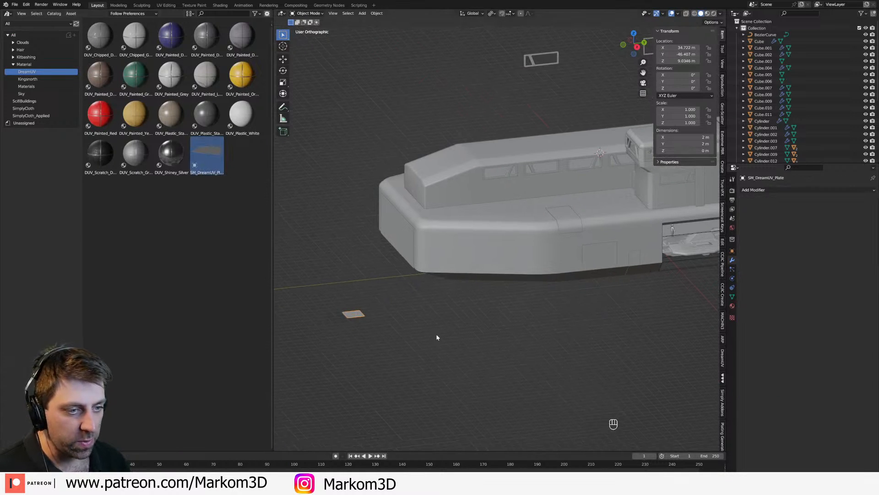
Step: Set the placed plate as the DreamUV hotspot atlas object and assign the DUV_Painted_DGrey material to it
left_click(723, 358)
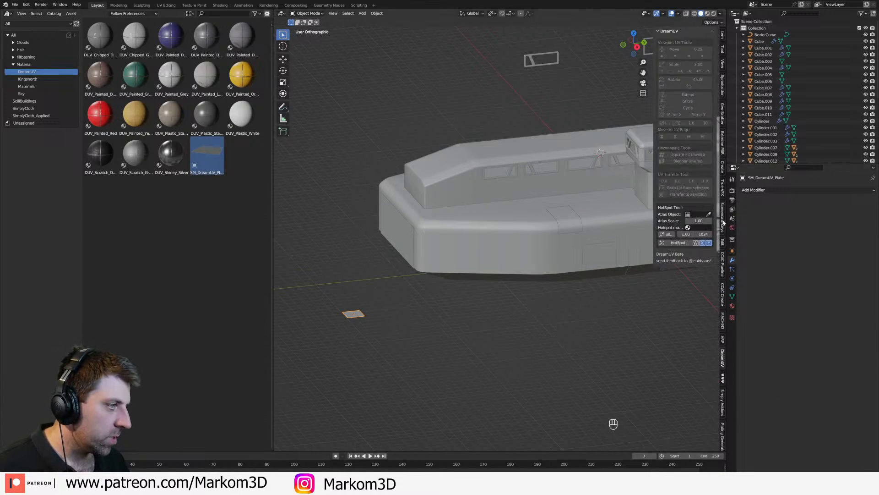
left_click(357, 311)
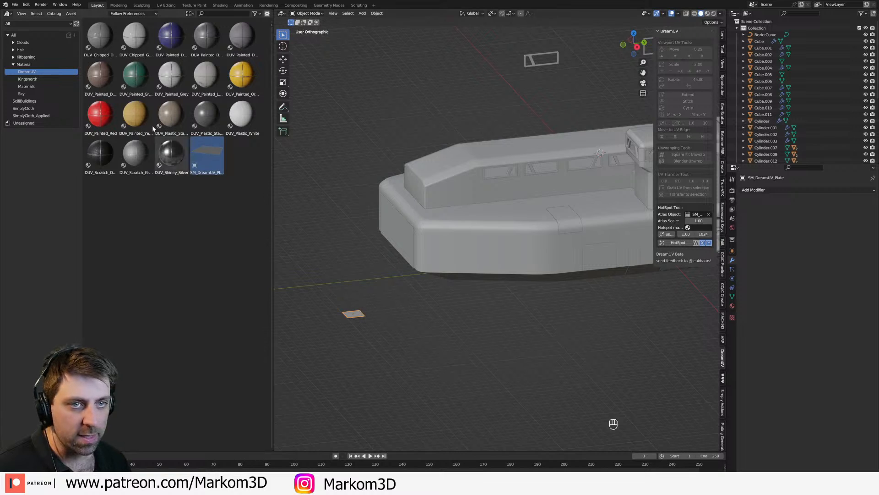
left_click_drag(206, 34, 376, 362)
left_click_drag(209, 47, 353, 318)
middle_click_drag(429, 312, 434, 337)
Step: Select the main hull, save the file, and assign the DUV_Painted_DGrey material to the hull
left_click(523, 251)
middle_click_drag(453, 304, 361, 267, "shift")
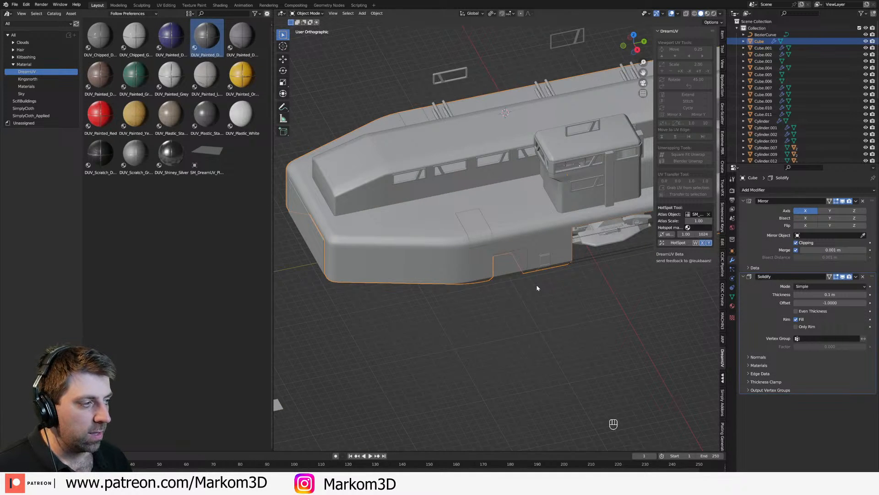
middle_click_drag(441, 302, 501, 289, "shift")
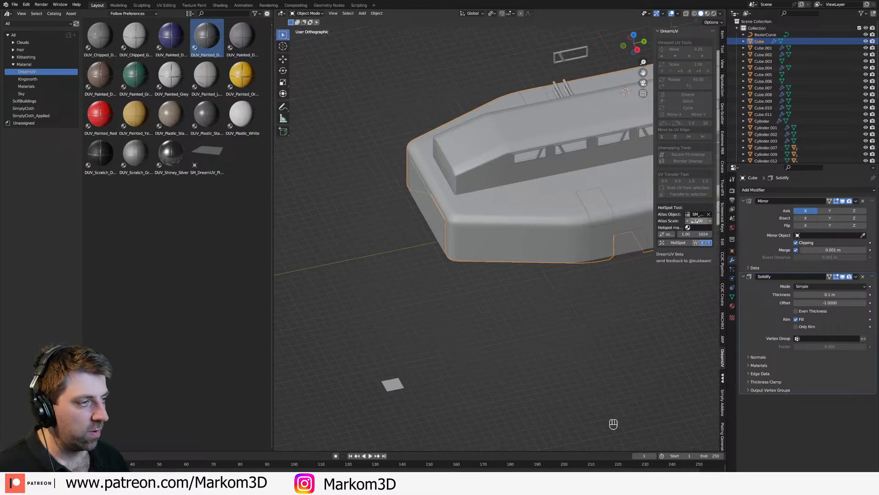
key("ctrl+s")
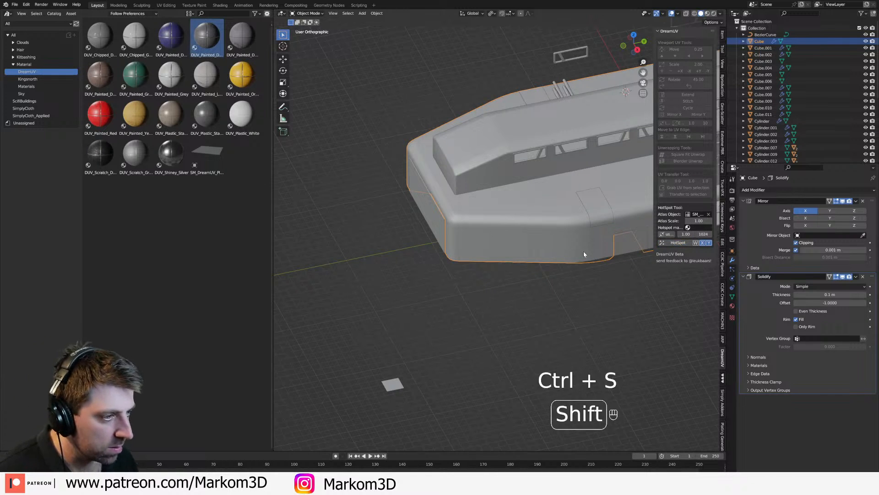
middle_click_drag(576, 273, 508, 296, "shift")
left_click_drag(207, 36, 460, 245)
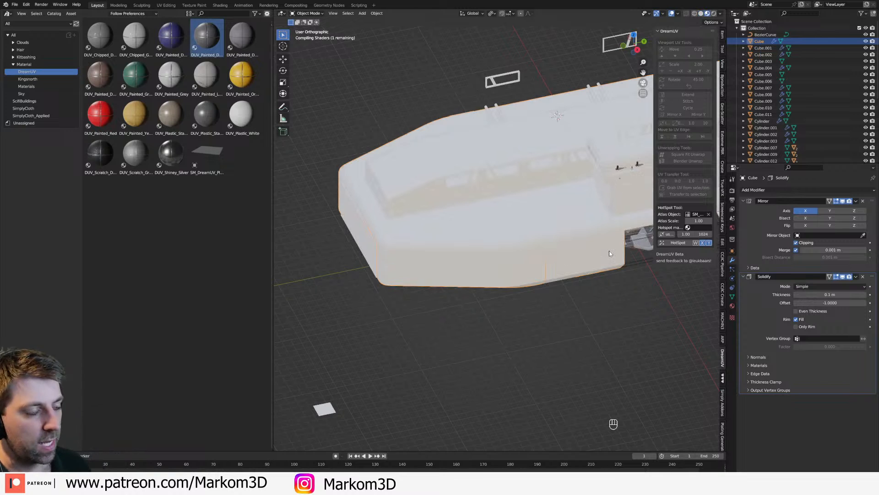
Step: Hotspot-map the bridge tower with DreamUV and assign the DUV_Painted_DGrey material to it
middle_click_drag(609, 252, 509, 267, "shift")
scroll(517, 222, "up", 2)
left_click(518, 222)
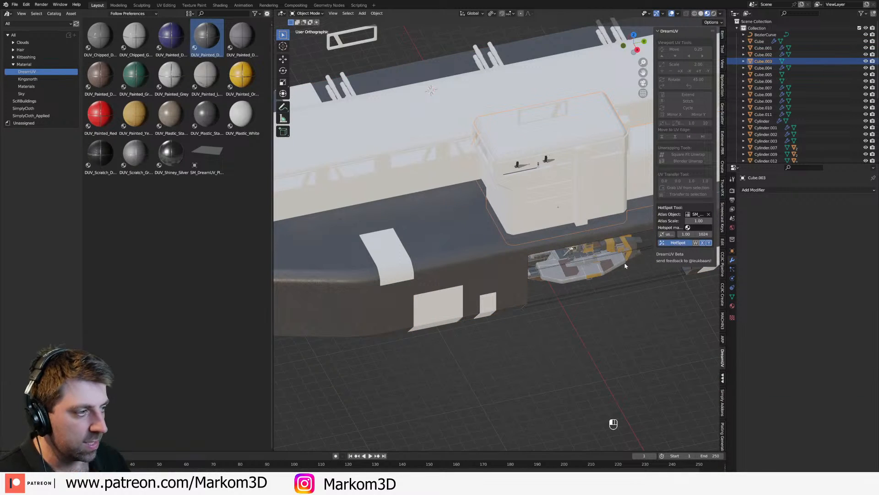
mouse_move(207, 37)
left_mouse_down()
mouse_move(422, 174)
mouse_move(527, 217)
left_mouse_up()
middle_click_drag(344, 253, 418, 248, "shift")
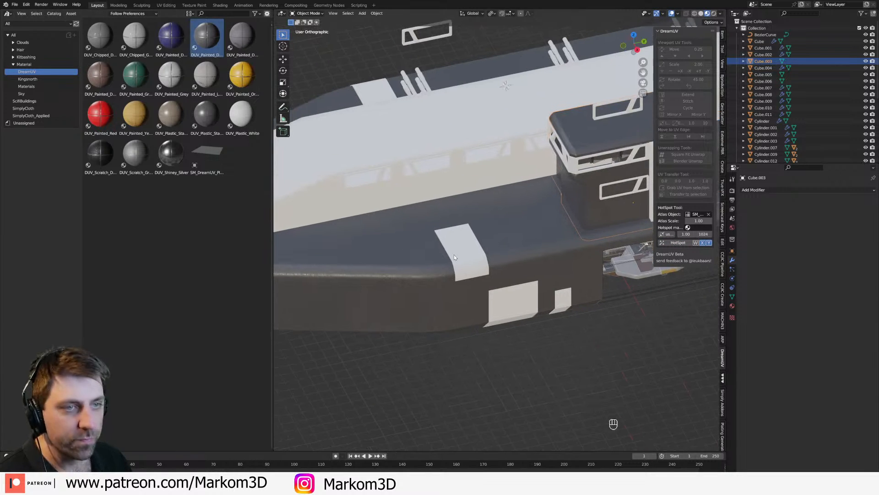
Step: Assign the DUV_Painted_DGrey material to the raised panel on the front deck
left_click(458, 253)
mouse_move(207, 37)
left_mouse_down()
mouse_move(497, 246)
mouse_move(463, 251)
left_mouse_up()
left_click(518, 318)
scroll(518, 319, "up", 5)
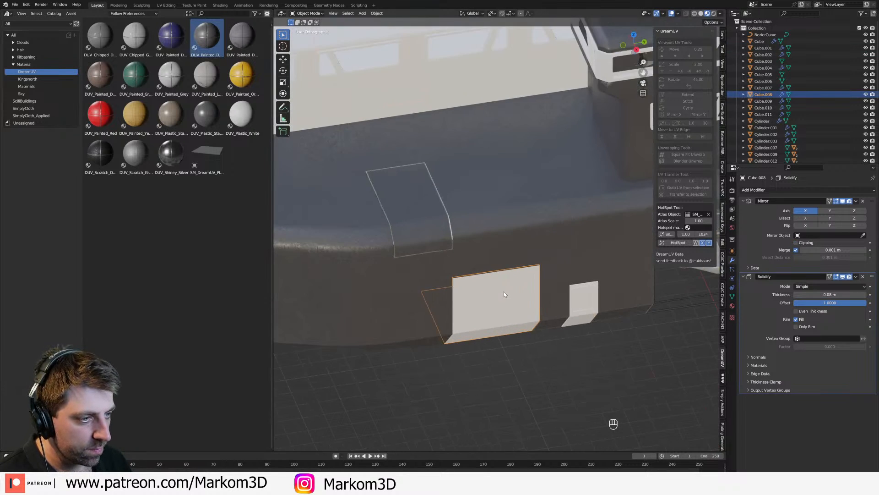
Step: Hotspot-map the vertical column on the bridge tower's side and assign the DUV_Painted_DGrey material to it
middle_click_drag(607, 218, 497, 262, "shift")
middle_click_drag(568, 208, 510, 254, "shift")
left_click(512, 255)
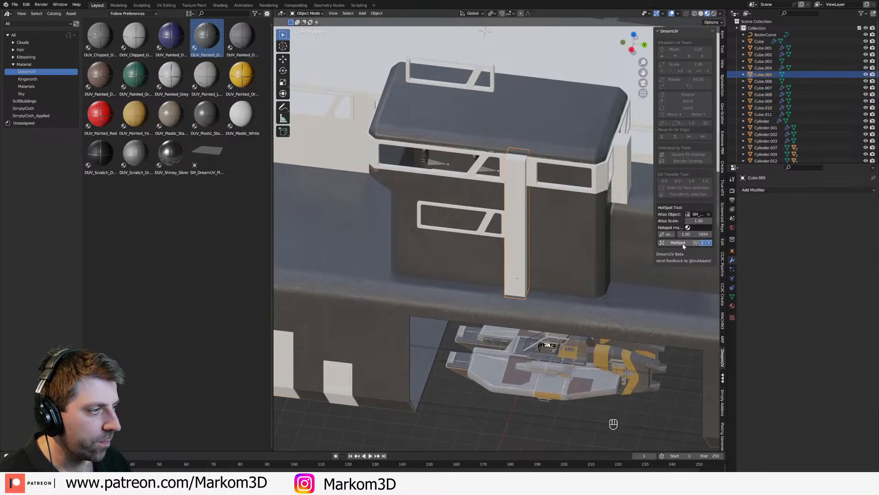
mouse_move(206, 37)
left_mouse_down()
mouse_move(392, 176)
mouse_move(515, 231)
left_mouse_up()
middle_click_drag(411, 223, 486, 220)
Step: Hotspot-map the long raised superstructure on the deck and assign the DUV_Painted_DGrey material to it
left_click(509, 216)
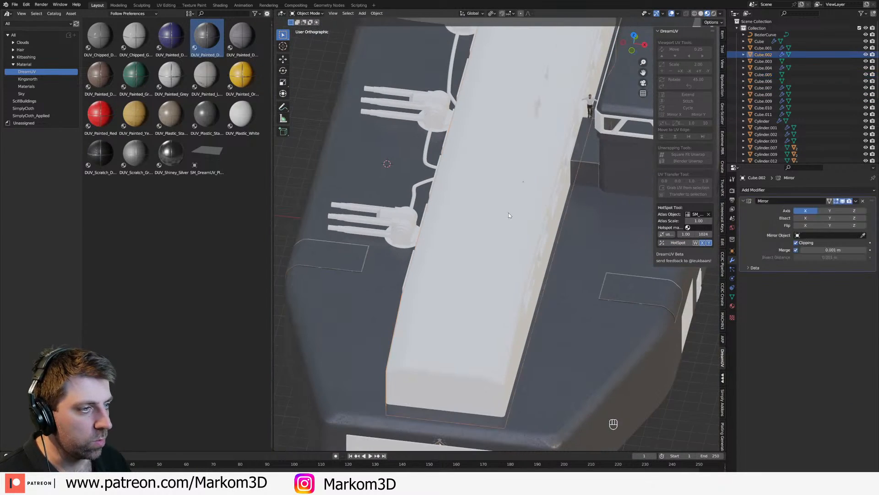
left_click(678, 244)
middle_click_drag(554, 231, 536, 220)
left_click_drag(207, 38, 435, 195)
Step: Examine the dark grey material on the hull, superstructure and bridge tower from several sides of the ship
scroll(547, 289, "down", 1)
scroll(547, 290, "down", 4)
middle_click_drag(547, 289, 407, 279)
middle_click_drag(407, 278, 460, 231, "shift")
mouse_move(461, 231)
middle_mouse_down()
mouse_move(500, 241)
mouse_move(458, 222)
middle_mouse_up()
middle_click_drag(577, 245, 428, 231)
middle_click_drag(428, 231, 312, 247)
middle_click_drag(477, 270, 443, 252)
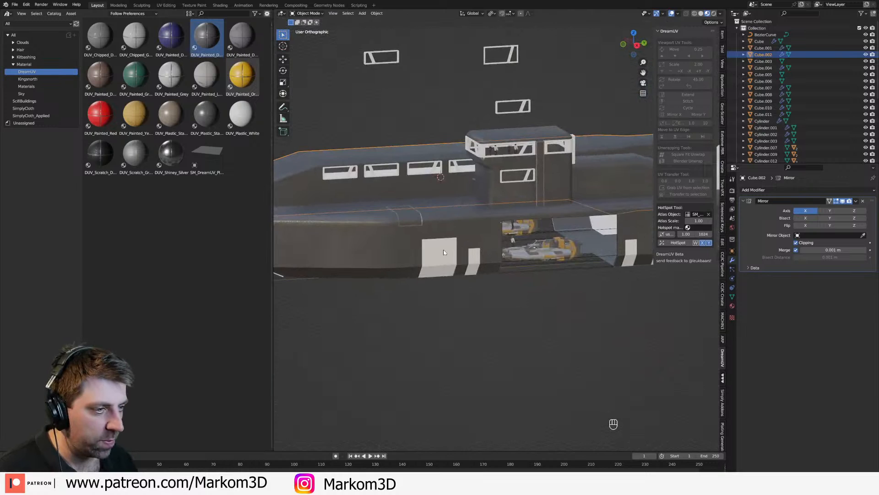
Step: Assign the DUV_Painted_DGrey material to the large hull-side panels and check their mesh
left_click(443, 253)
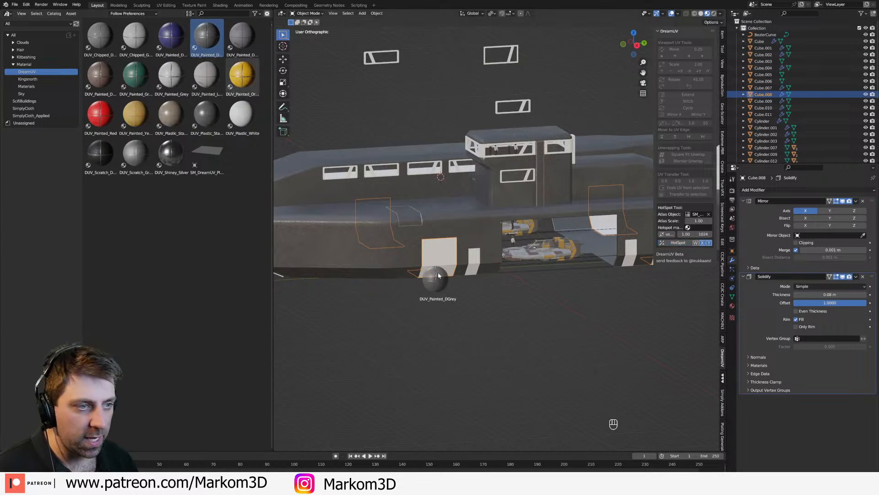
mouse_move(531, 302)
middle_mouse_down()
mouse_move(465, 296)
mouse_move(529, 286)
middle_mouse_up()
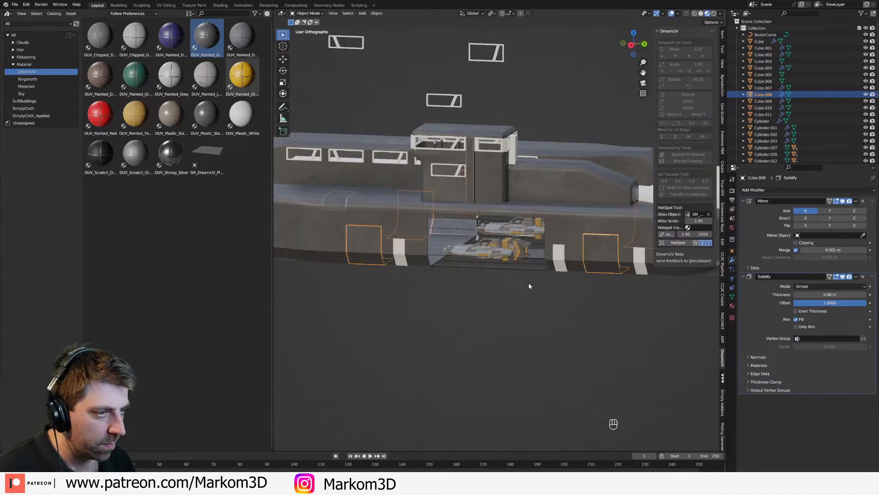
key("Tab")
key("Tab")
Step: Select the narrow hull-side panels and assign the DUV_Painted_DGrey material from the DreamUV catalog to them
middle_click_drag(581, 310, 485, 323, "shift")
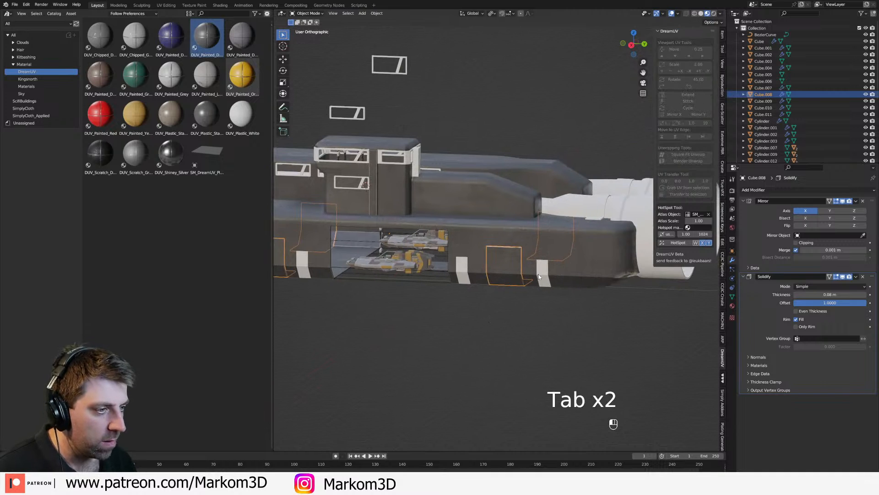
left_click(542, 272)
left_click_drag(211, 37, 193, 223)
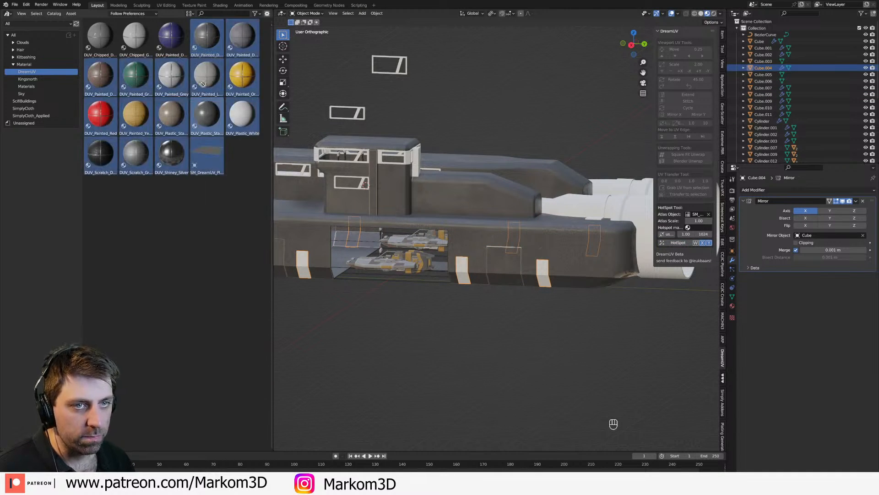
left_click(208, 37)
key("Escape")
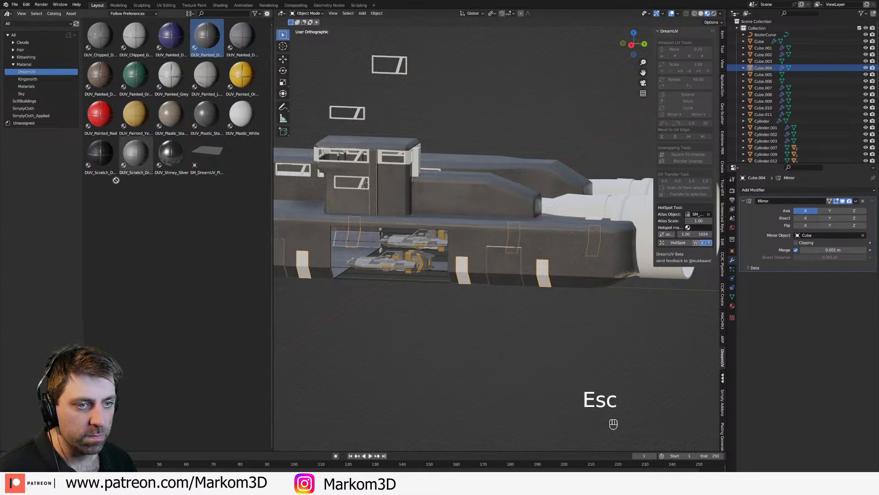
left_click(30, 86)
left_click(27, 74)
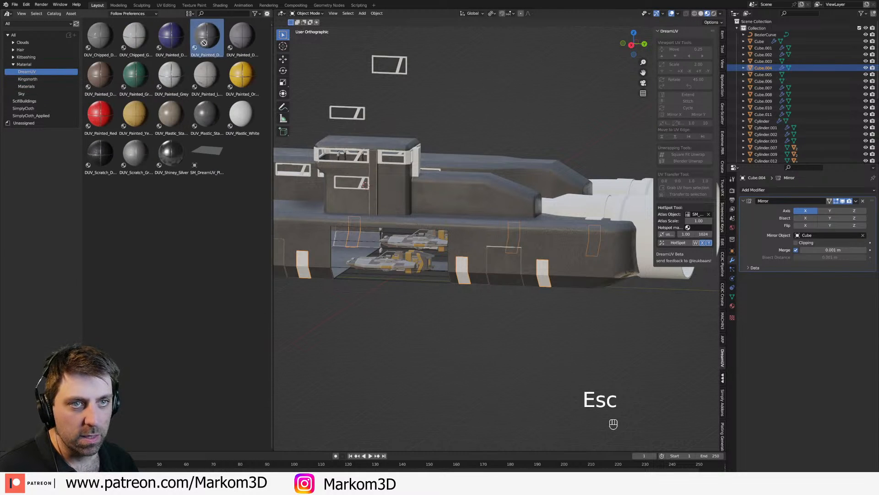
left_click_drag(200, 37, 451, 301)
Step: Check the engine nozzle's mesh, then assign the DUV_Painted_DGrey material to the engine nozzles and their connecting pipe sections
middle_click_drag(451, 301, 504, 260)
left_click(507, 268)
key("Tab")
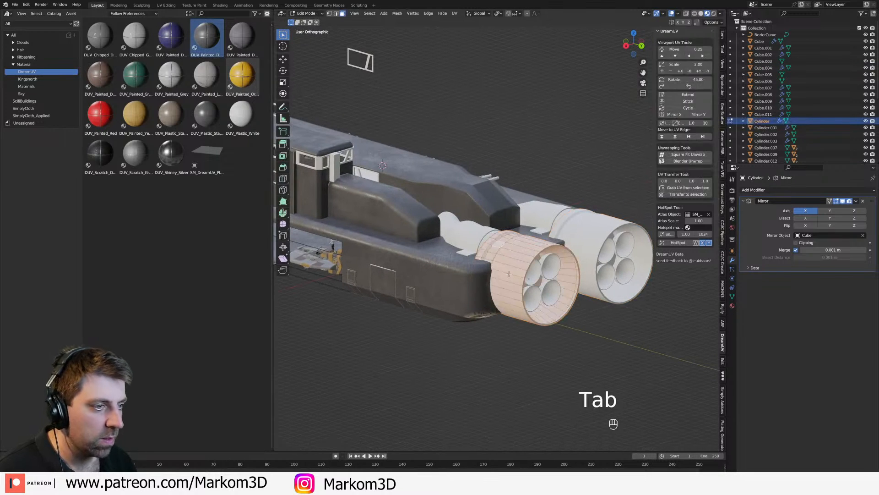
key("Tab")
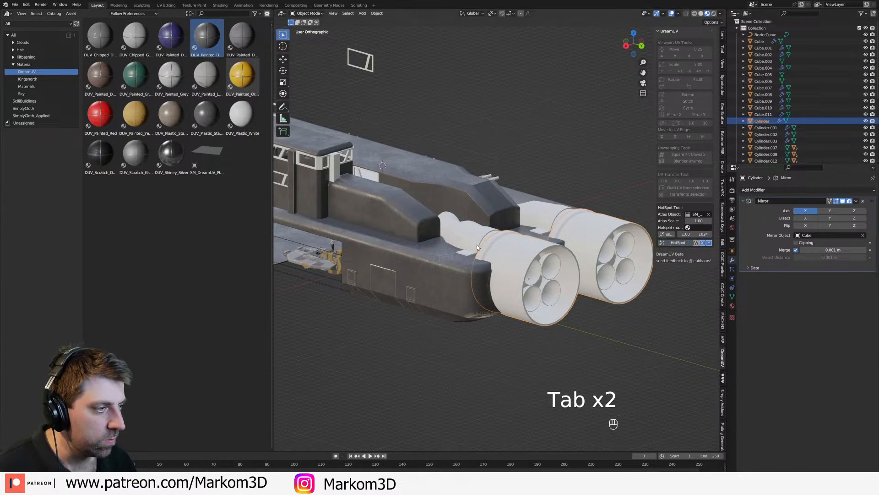
left_click(459, 235)
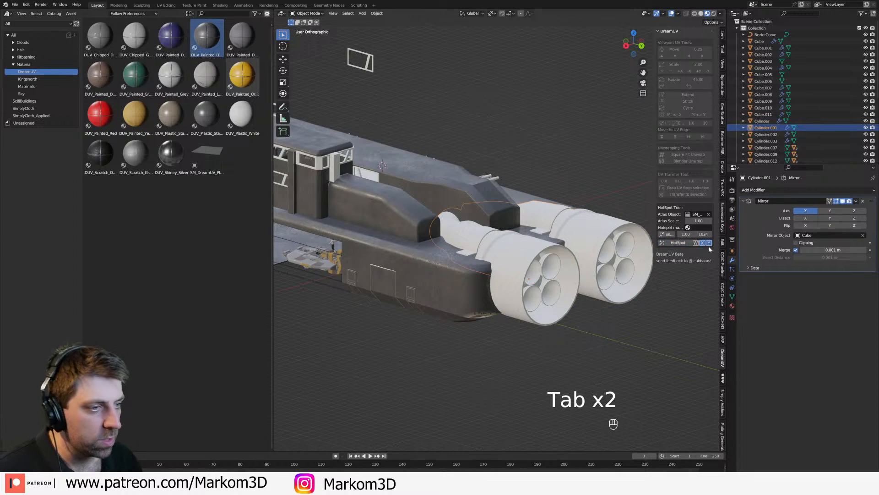
left_click(479, 248)
left_click_drag(211, 52, 467, 233)
mouse_move(243, 46)
left_mouse_down()
mouse_move(289, 90)
mouse_move(232, 53)
mouse_move(478, 246)
left_mouse_up()
left_click_drag(213, 43, 505, 271)
Step: Assign the DUV_Chipped_DGrey material to the window frame around the top of the bridge tower
middle_click_drag(504, 271, 440, 290)
middle_click_drag(403, 293, 462, 280, "shift")
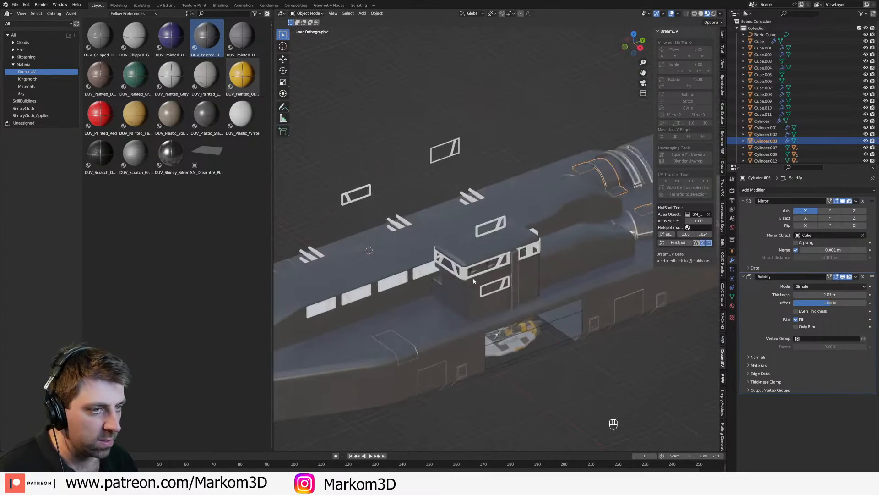
scroll(508, 265, "up", 3)
left_click(505, 261)
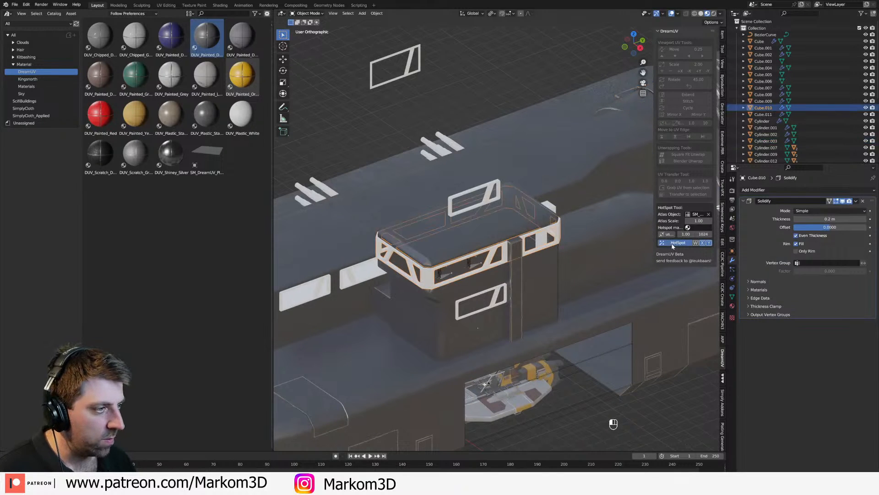
left_click_drag(212, 42, 490, 259)
middle_click_drag(471, 280, 449, 269)
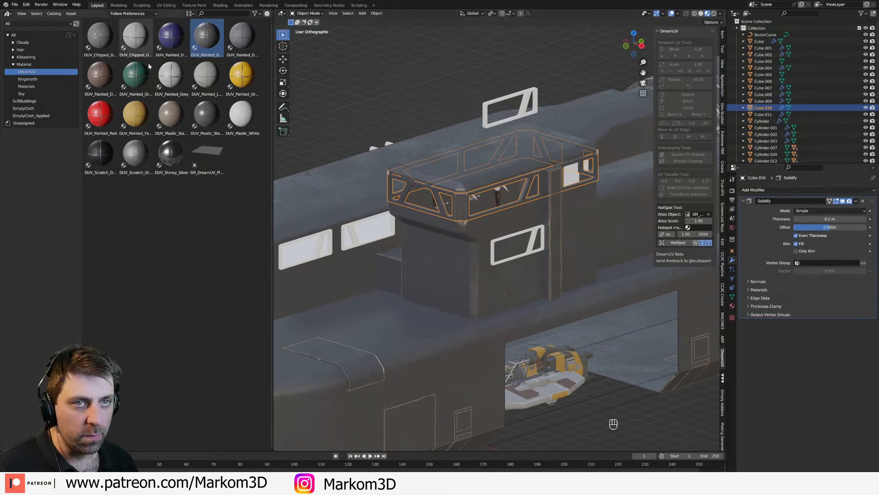
left_click_drag(100, 36, 524, 198)
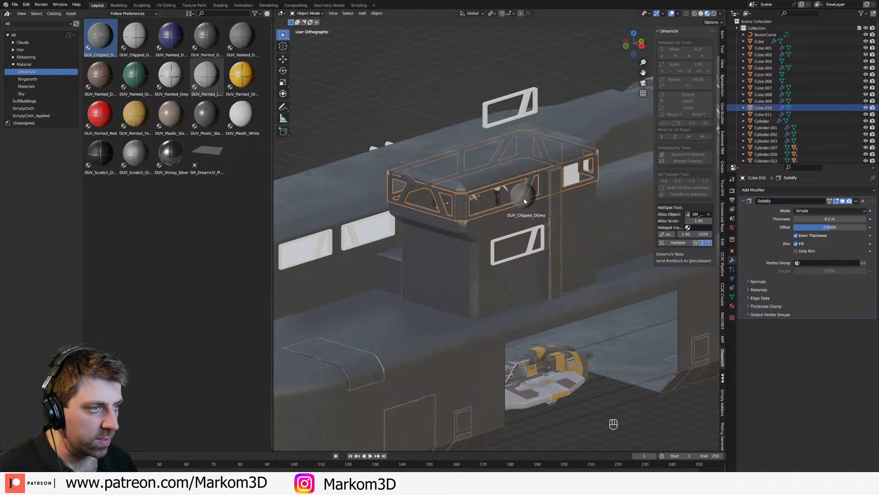
scroll(578, 328, "down", 3)
left_click(593, 333)
Step: Select the row of window frames on the superstructure's side and assign the yellow painted DreamUV material to them
middle_click_drag(462, 229, 526, 228)
scroll(420, 218, "up", 1)
left_click(517, 243)
left_click(500, 229)
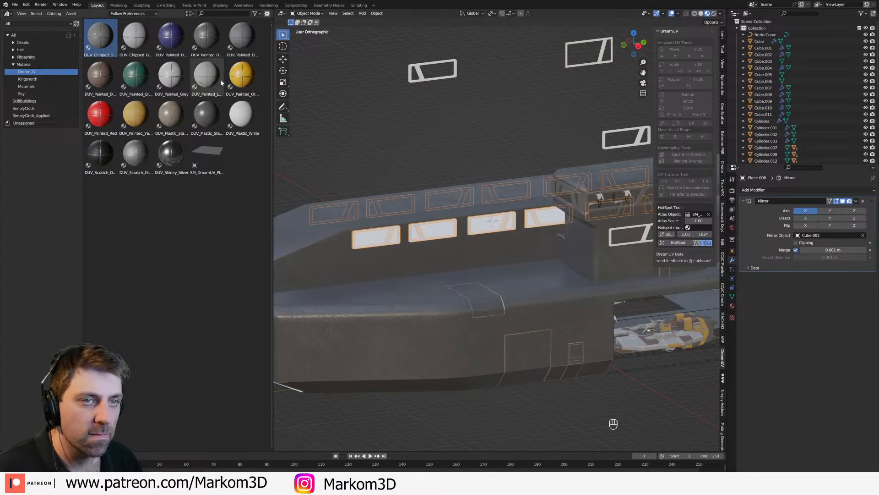
left_click_drag(135, 114, 468, 225)
Step: Assign the yellow painted DreamUV material to the panel on the front deck edge and check its mesh
left_click(486, 308)
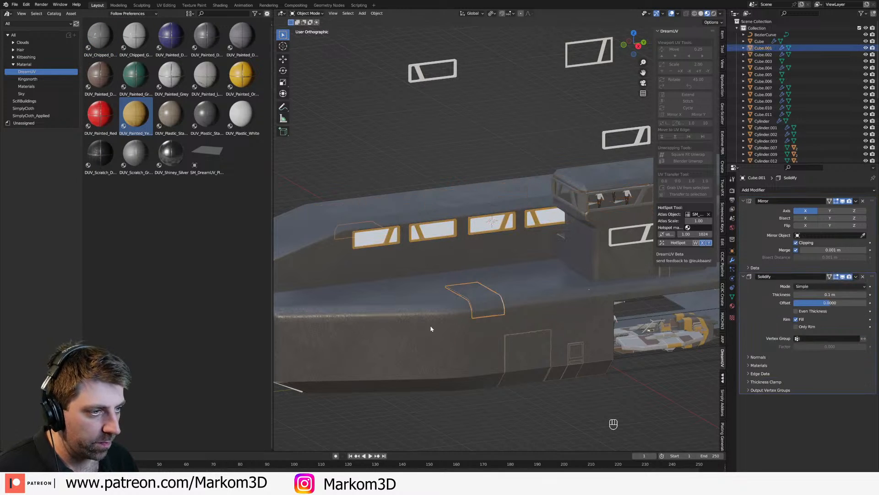
middle_click_drag(424, 328, 449, 330)
mouse_move(135, 114)
left_mouse_down()
mouse_move(469, 243)
mouse_move(551, 283)
mouse_move(557, 307)
left_mouse_up()
middle_click_drag(558, 340, 498, 317, "shift")
scroll(498, 321, "down", 3)
key("Tab")
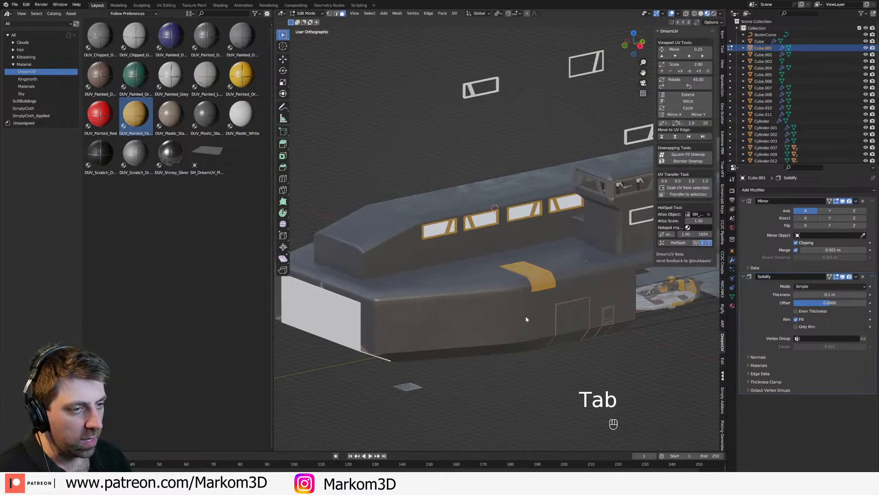
key("Tab")
Step: Try to add plates to the main hull with the Plating Generator
left_click(485, 309)
key("Tab")
key("Tab")
middle_click_drag(485, 308, 478, 309)
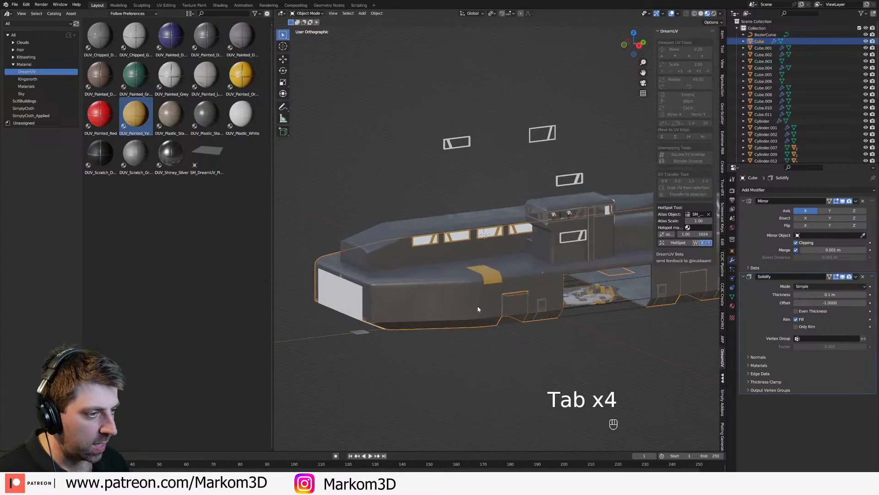
key("space")
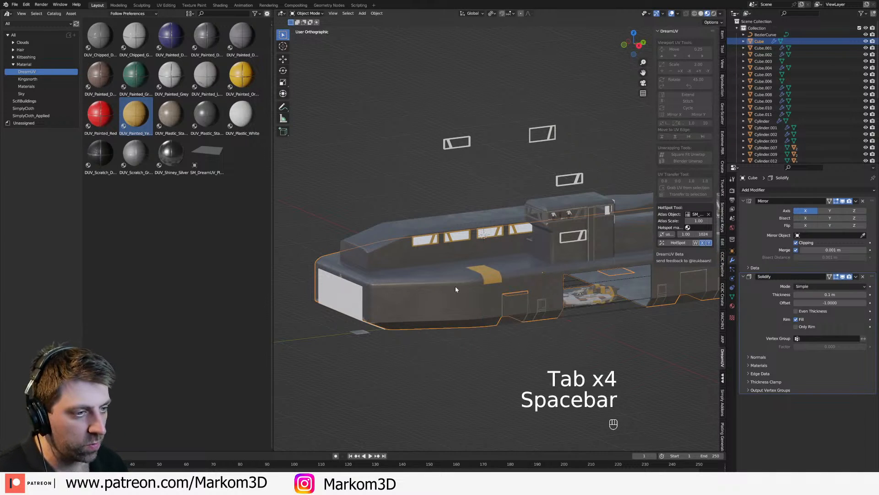
right_click(455, 288)
mouse_move(449, 424)
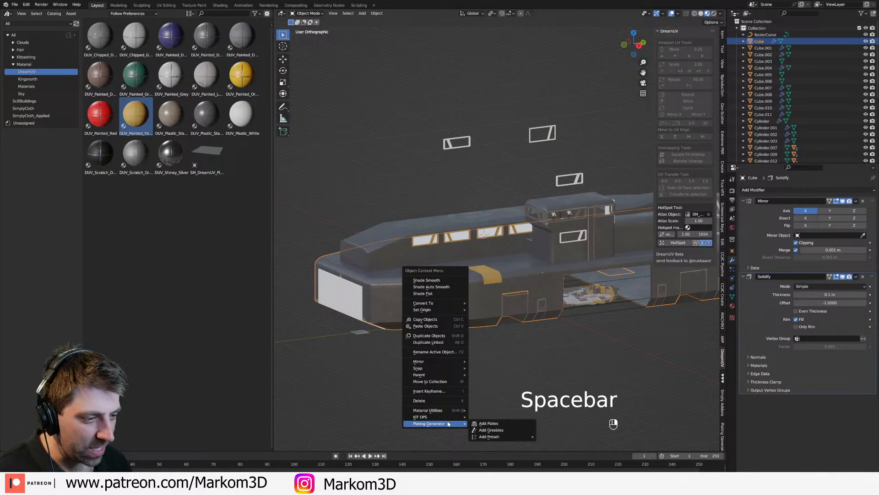
left_click(497, 423)
mouse_move(476, 332)
middle_mouse_down("shift")
mouse_move(461, 354)
mouse_move(465, 367)
middle_mouse_up("shift")
key("z")
scroll(399, 346, "down", 5)
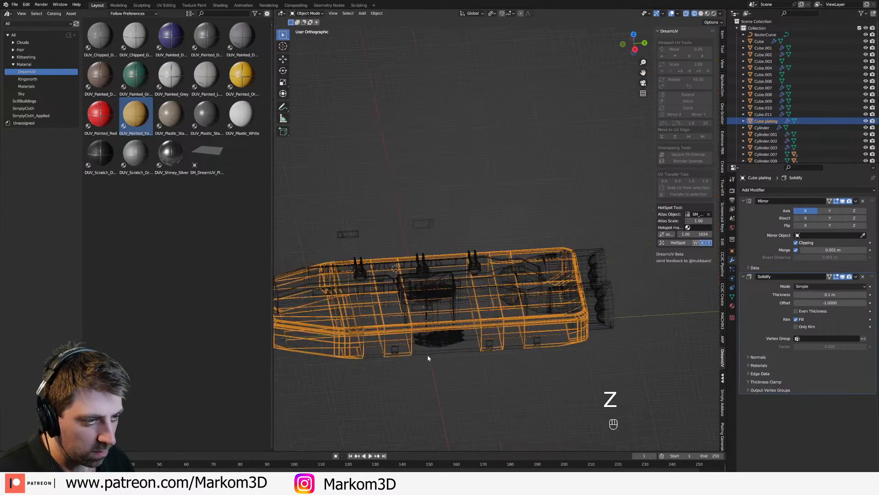
key("ctrl+z")
Step: Switch the viewport to solid shading and open the long raised superstructure's mesh for editing
key("z")
left_click(480, 373)
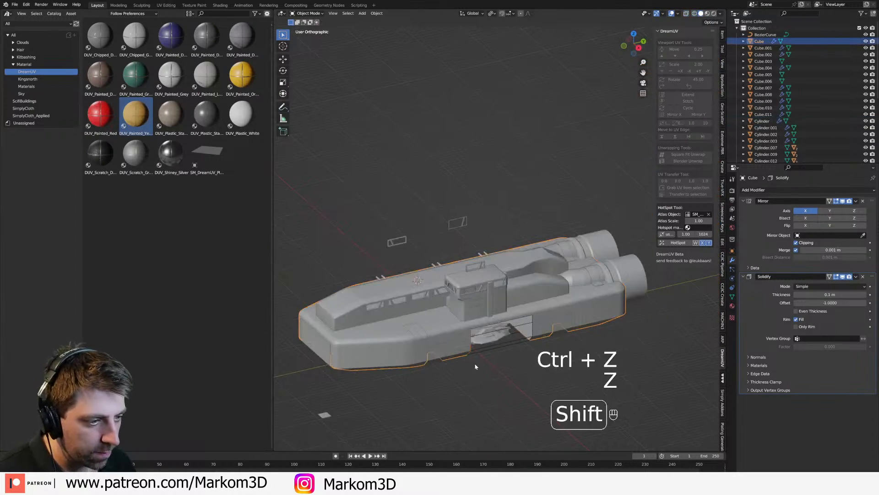
middle_click_drag(474, 364, 514, 349, "shift")
scroll(440, 337, "up", 3)
left_click(447, 280)
key("Tab")
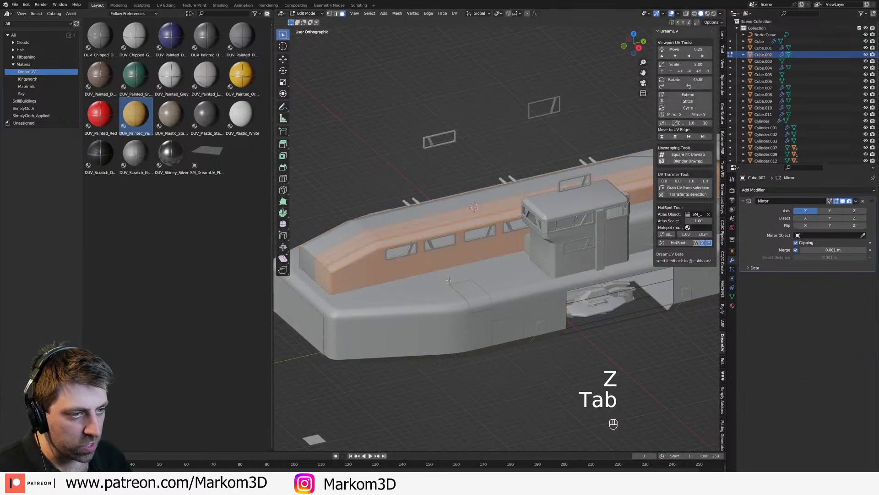
middle_click_drag(407, 274, 353, 282)
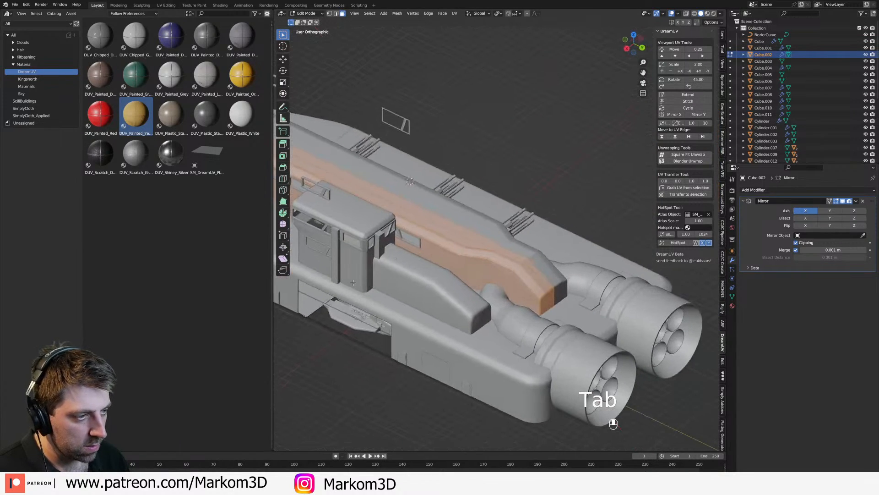
scroll(452, 299, "up", 1)
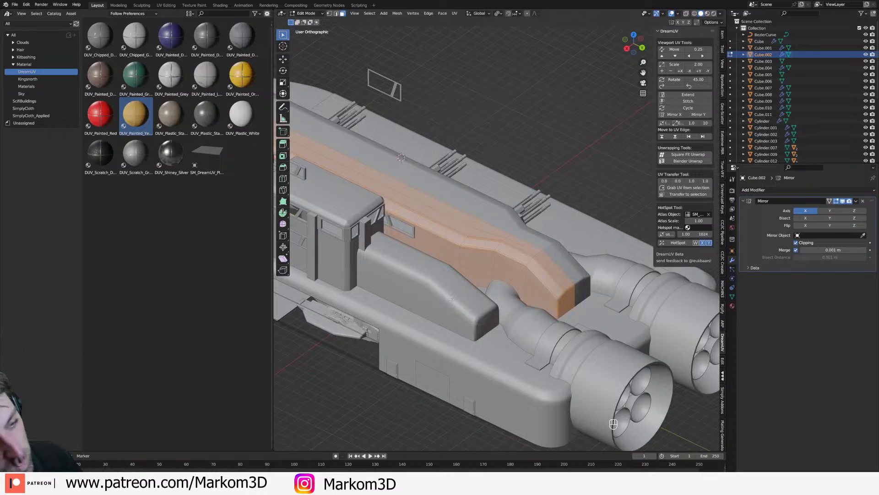
Step: Check the superstructure in object and edit mode, then save the file
key("Tab")
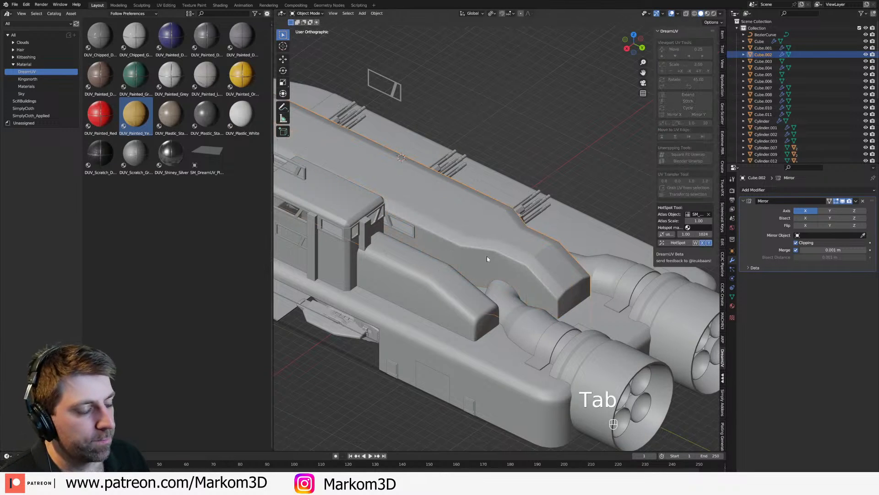
key("Tab")
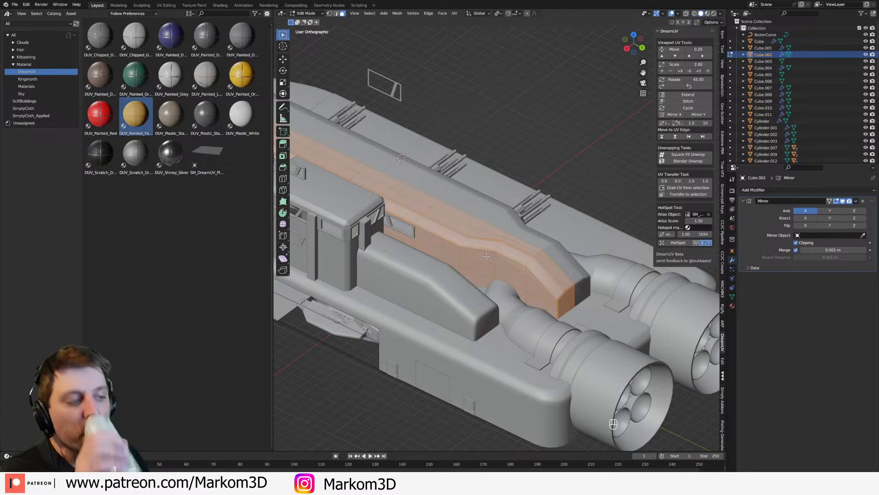
middle_click_drag(469, 323, 487, 298)
key("Tab")
Step: Select the vertical edges on the superstructure's rear side, then duplicate the superstructure in place and open the copy for editing
key("Tab")
key("Tab")
key("Tab")
key("Tab")
key("ctrl+s")
key("Tab")
scroll(488, 300, "up", 5)
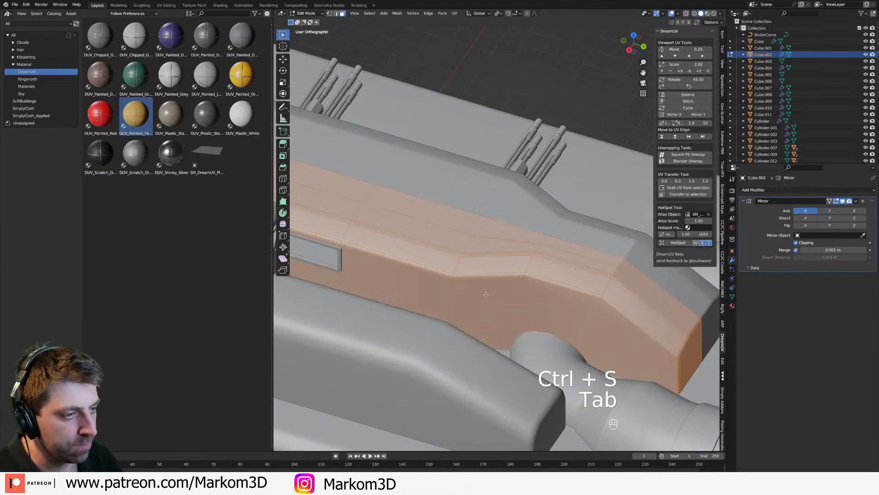
key("2")
left_click(457, 266, "alt")
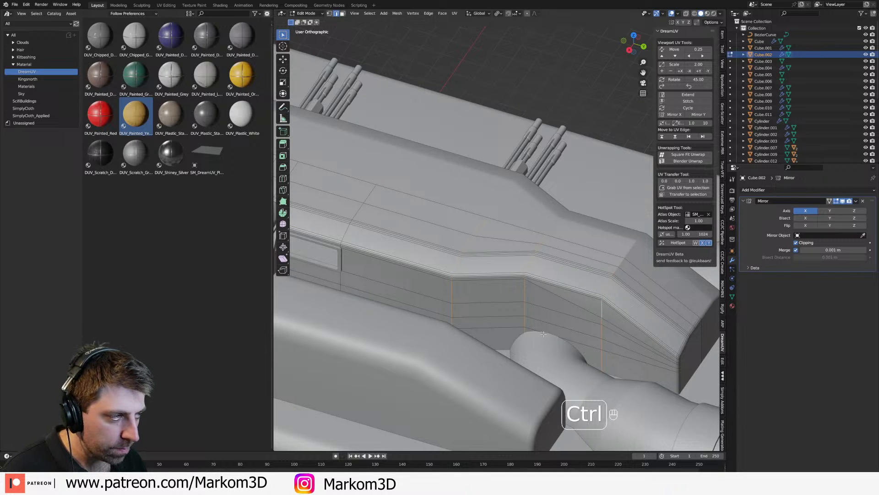
key("Tab")
key("shift+d")
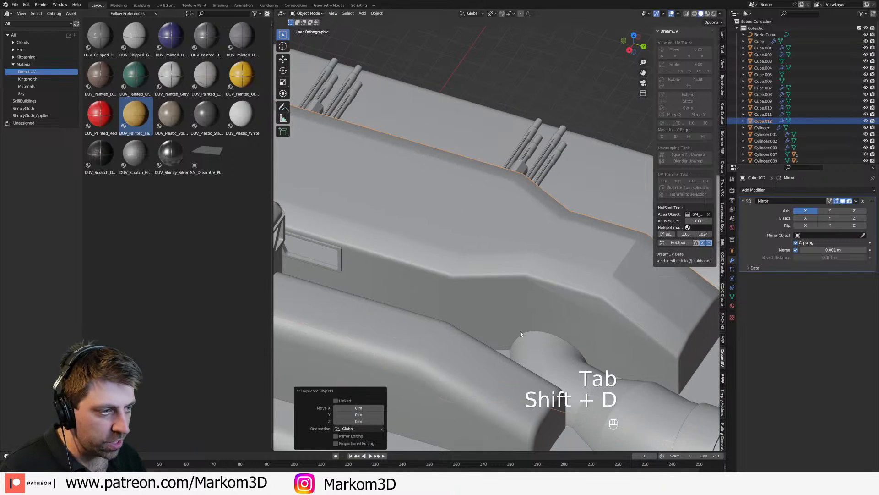
key("Tab")
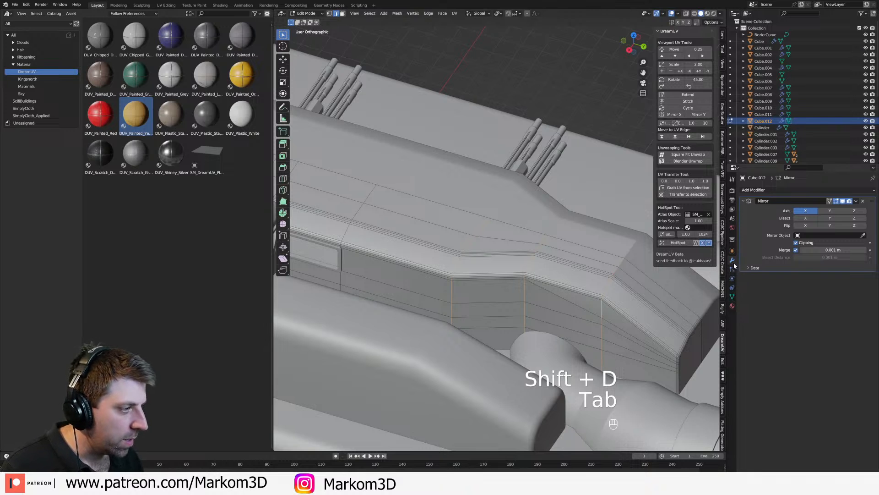
Step: Add a Solidify modifier with 0.05 m thickness and 0 offset to the duplicated superstructure
left_click(790, 190)
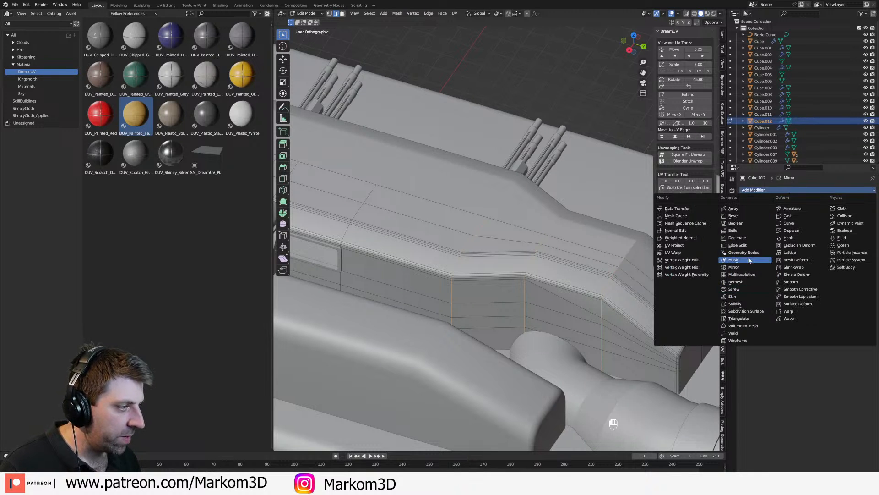
left_click(743, 304)
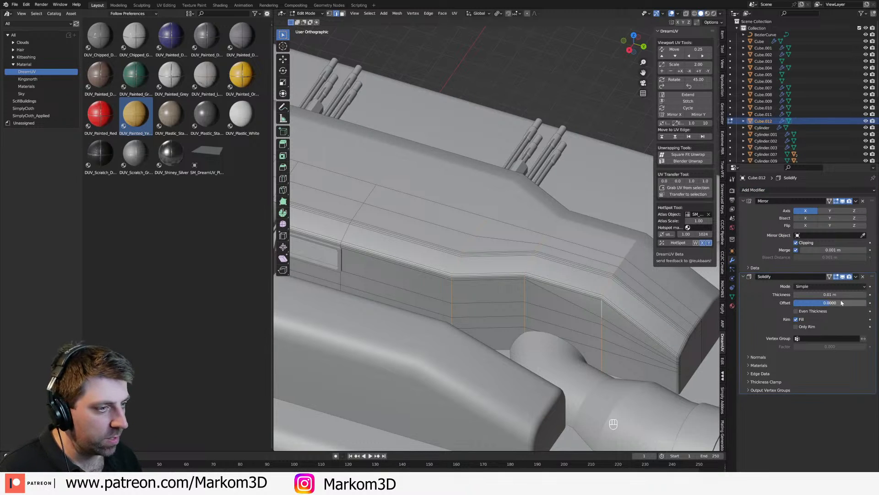
middle_click_drag(489, 311, 516, 293, "shift")
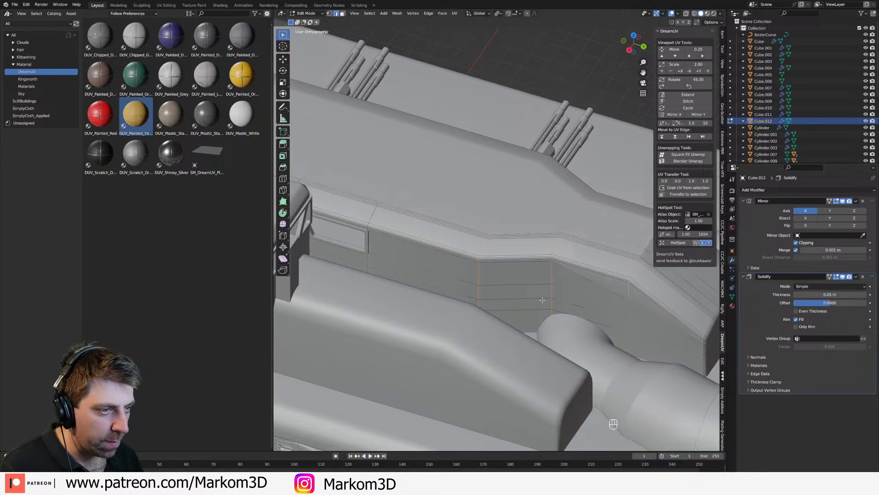
Step: Bevel the edge loops at the superstructure copy's rear bends about 0.047 m wide and delete the resulting faces
key("ctrl+b")
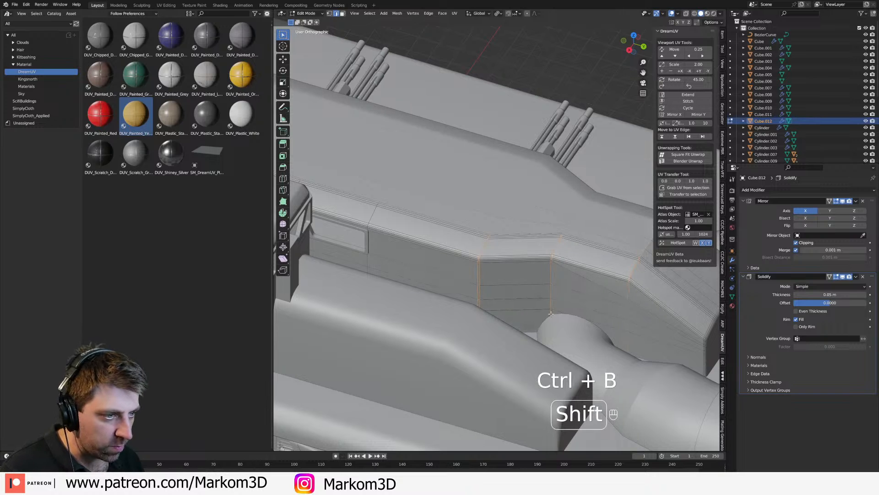
left_click(551, 314)
key("Delete")
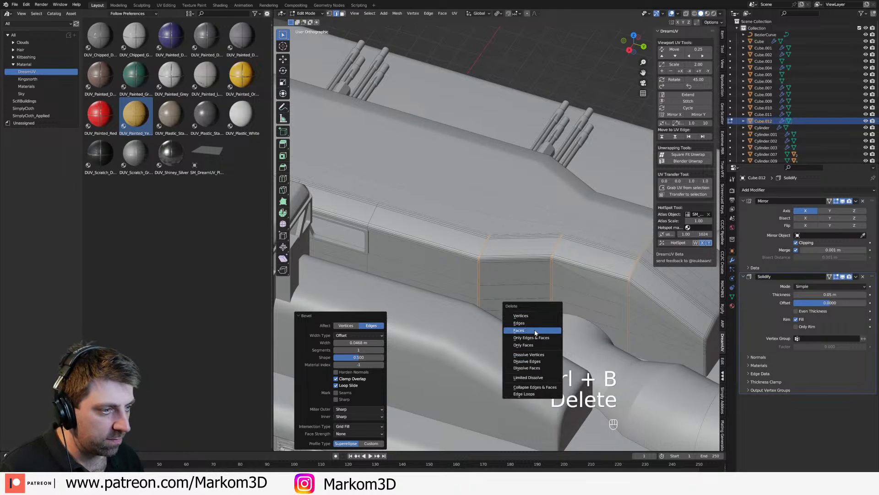
left_click(535, 333)
Step: Add one loop cut across the superstructure copy between two side windows, bevel it about 0.054 m wide and delete its faces
middle_click_drag(426, 278, 499, 258)
key("ctrl+r")
left_click(541, 374)
left_click(541, 374)
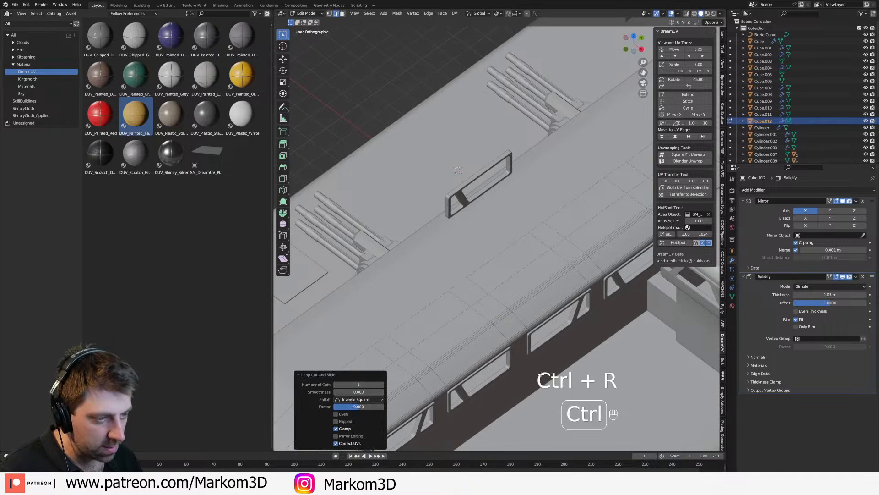
key("ctrl+b")
left_click(554, 378)
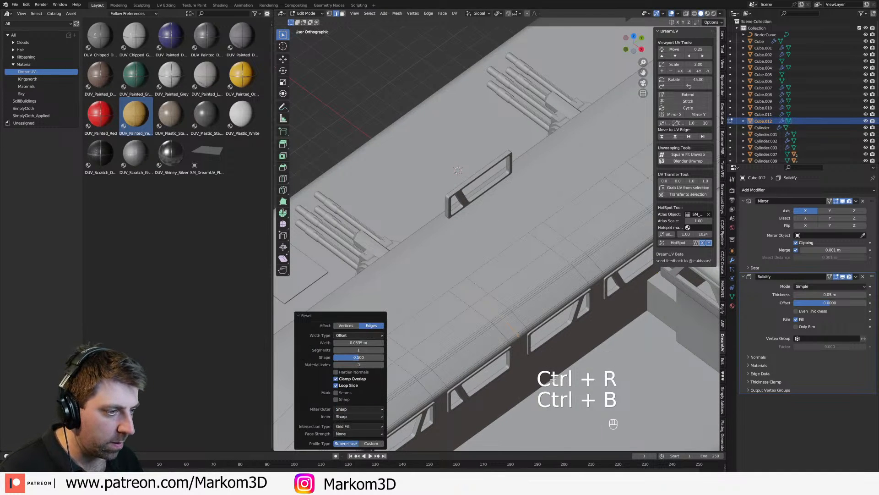
key("Delete")
left_click(555, 380)
Step: Bevel the horizontal edges below the side windows near the bridge tower and delete the resulting faces as a panel gap
middle_click_drag(555, 380, 486, 288)
middle_click_drag(486, 288, 559, 272, "shift")
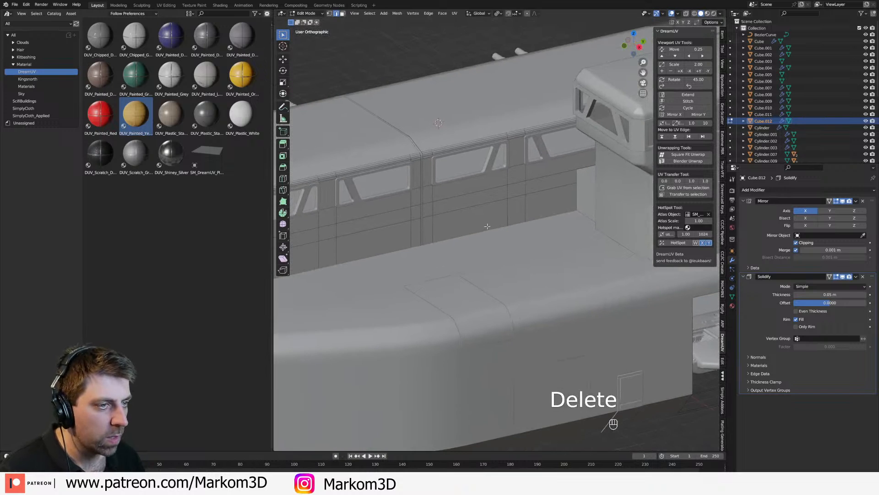
key("ctrl+b")
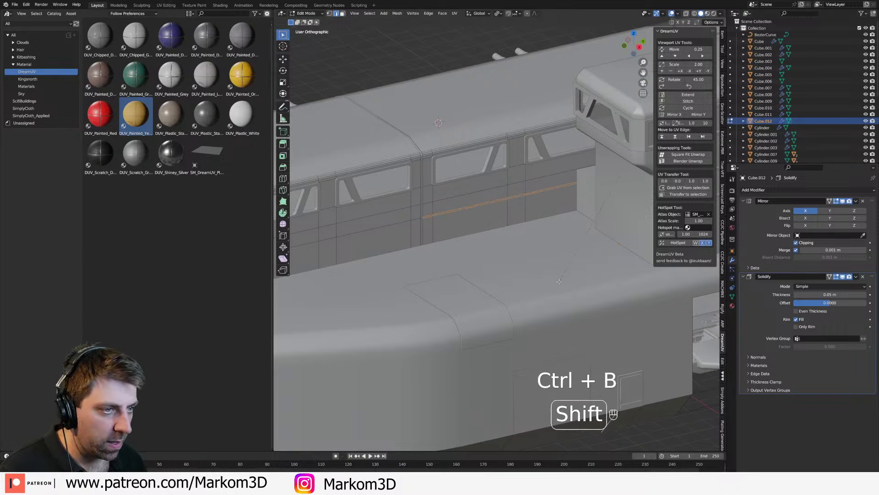
left_click(559, 281)
key("Delete")
left_click(559, 283)
Step: Bevel the lengthwise edges along the superstructure copy's roof and delete the resulting faces as panel gaps
middle_click_drag(494, 256, 507, 296, "shift")
middle_click_drag(553, 351, 461, 322, "shift")
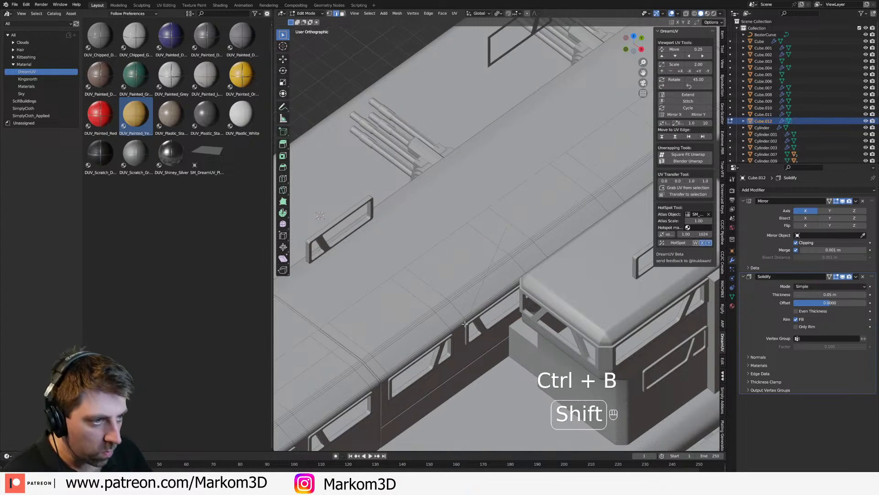
left_click(465, 327)
key("Delete")
left_click(463, 328)
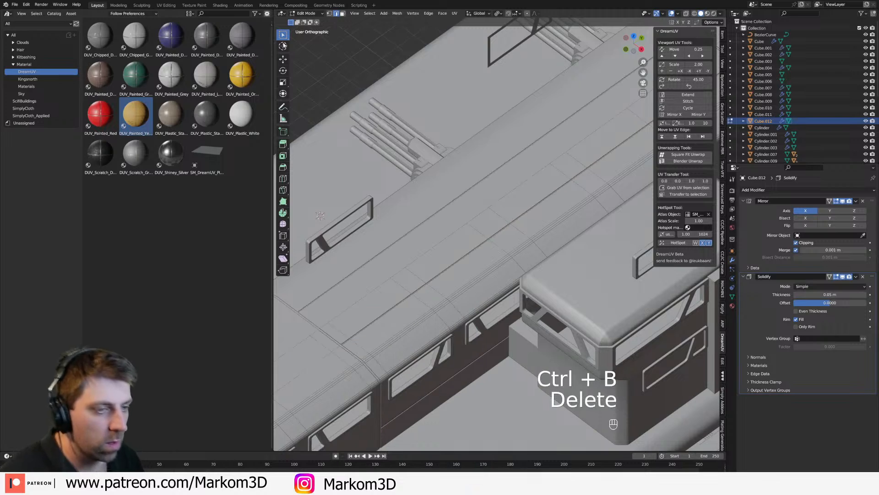
Step: Collapse the asset browser area to enlarge the 3D viewport around the bridge tower
left_click_drag(275, 11, 250, 23)
middle_click_drag(428, 257, 341, 169, "shift")
middle_click_drag(342, 169, 317, 167)
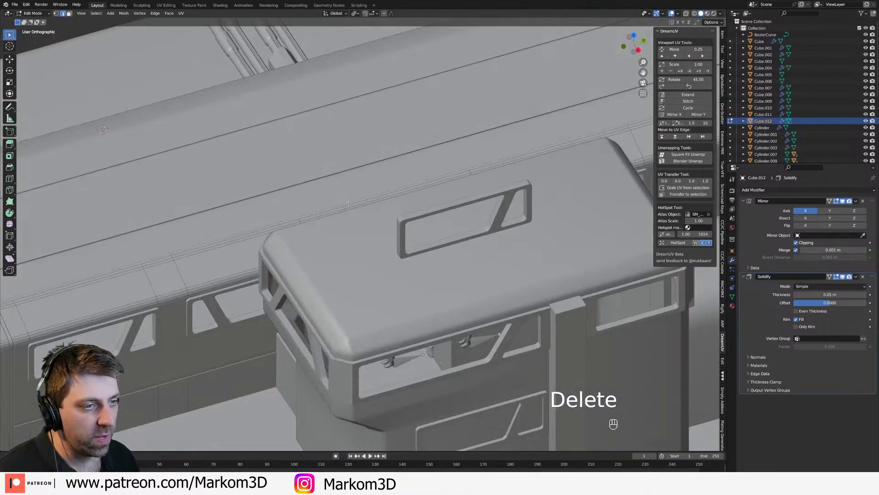
Step: Bevel the short crosswise roof edge of the superstructure copy in wireframe view and delete the resulting faces
key("z")
left_click(300, 169)
key("z")
left_click(313, 165)
key("a")
key("alt+a")
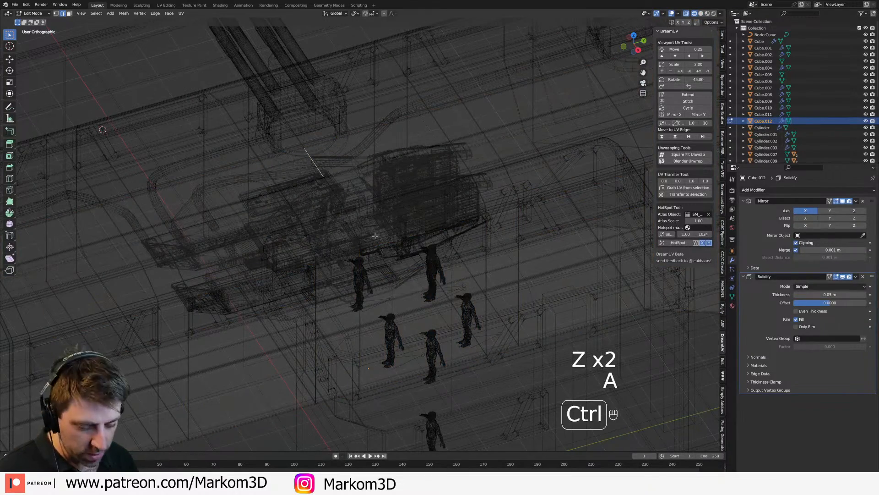
key("ctrl+b")
left_click(483, 297)
key("Delete")
left_click(482, 297)
key("z")
left_click(495, 285)
Step: Bevel the crosswise roof edge ahead of the rear bend into two edges and bevel both about 0.073 m wide
mouse_move(495, 285)
middle_mouse_down()
mouse_move(527, 271)
mouse_move(386, 264)
middle_mouse_up()
scroll(518, 261, "down", 2)
scroll(386, 264, "up", 2)
left_click(399, 281)
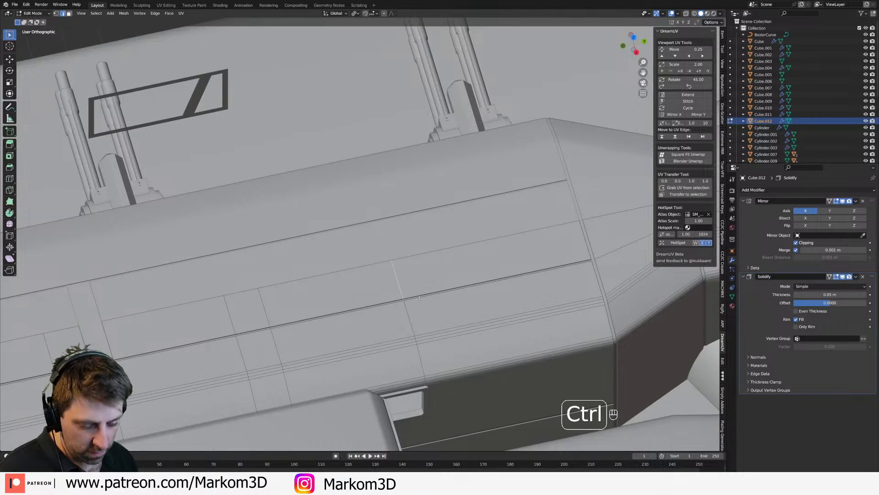
key("ctrl+b")
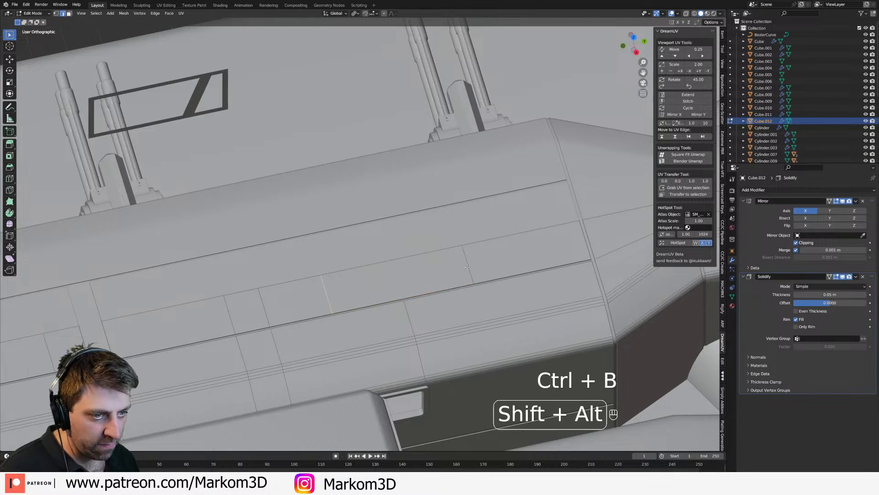
key("ctrl+b")
left_click(422, 298)
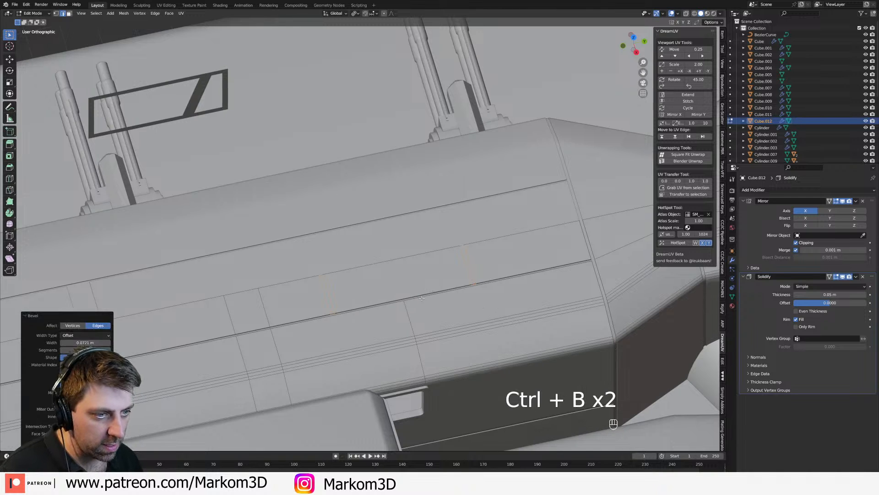
Step: Shift the lengthwise roof gap's edges between the two new crosswise bevels along X to form a jog
key("g")
key("x")
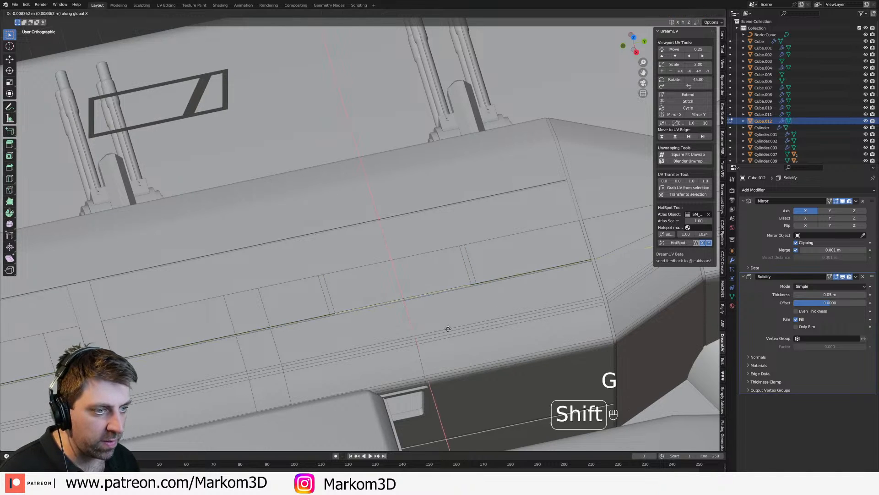
left_click(437, 298)
scroll(438, 298, "down", 3)
key("z")
scroll(458, 306, "down", 3)
key("Tab")
mouse_move(451, 308)
middle_mouse_down()
mouse_move(497, 294)
mouse_move(407, 298)
mouse_move(401, 312)
middle_mouse_up()
scroll(430, 302, "up", 1)
key("Tab")
scroll(383, 270, "up", 3)
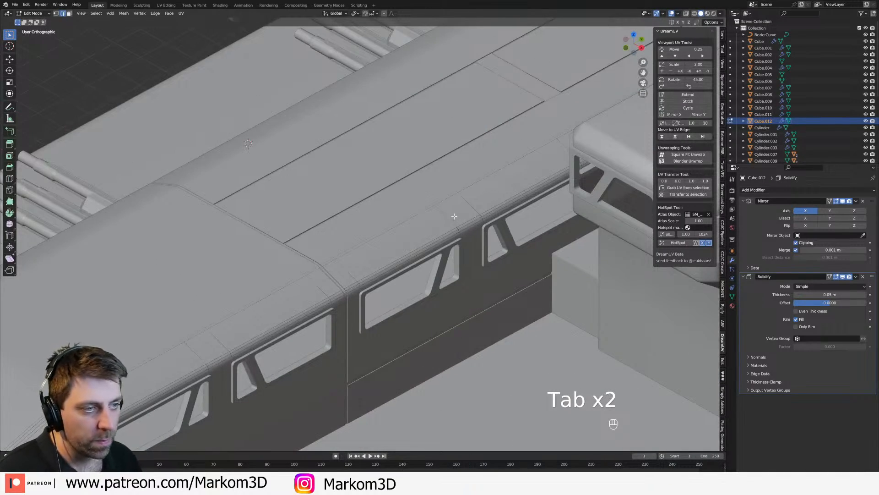
Step: Add a loop cut across the superstructure copy behind the second side window, bevel it and delete its faces
key("ctrl+r")
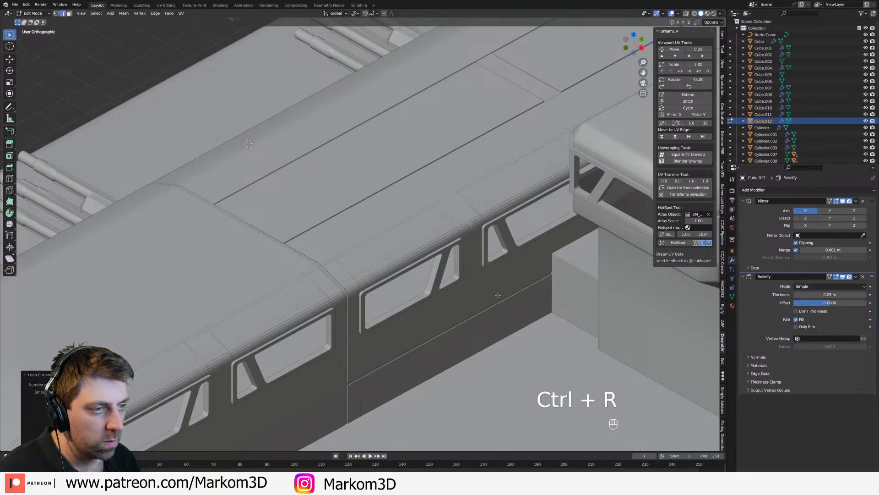
key("ctrl+b")
left_click(504, 306)
key("Delete")
left_click(508, 307)
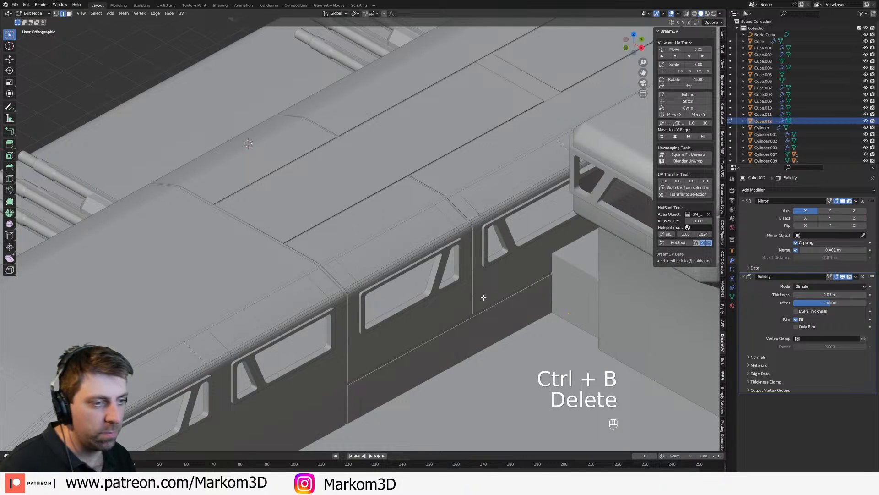
Step: Add a loop cut across the front roof section between the two crosswise gaps and bevel it
key("ctrl+r")
left_click(365, 204)
left_click(394, 199)
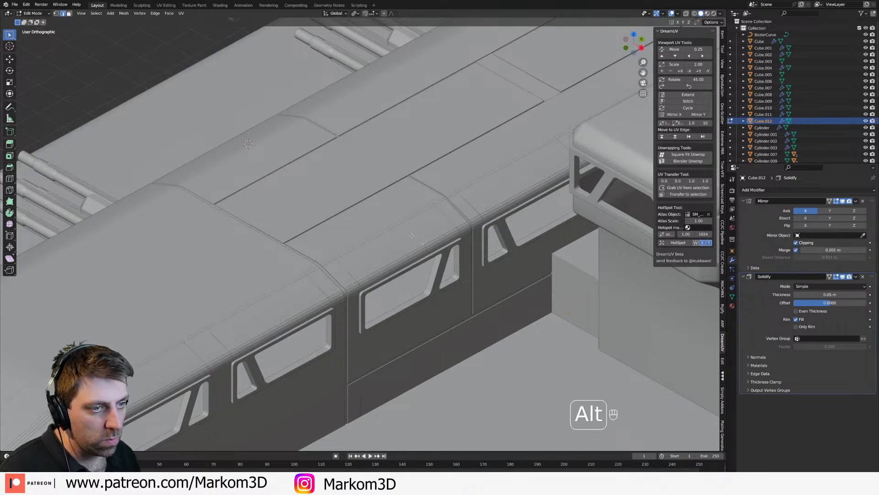
key("x")
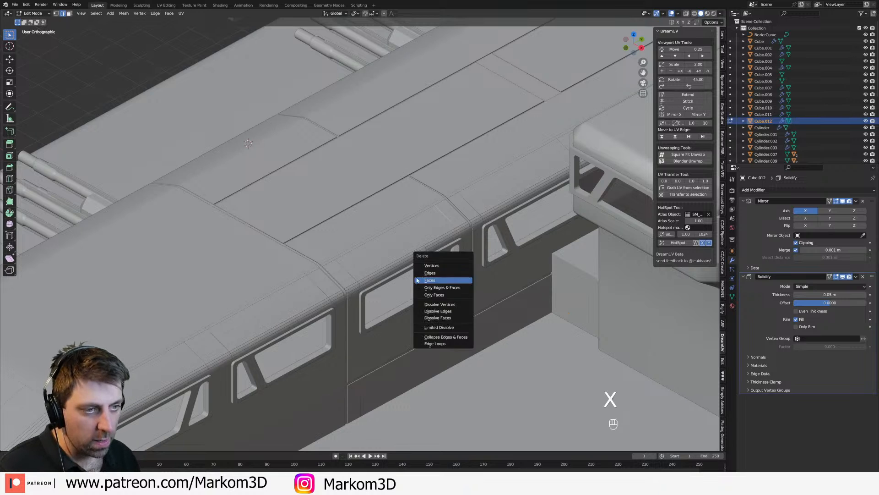
key("ctrl+r")
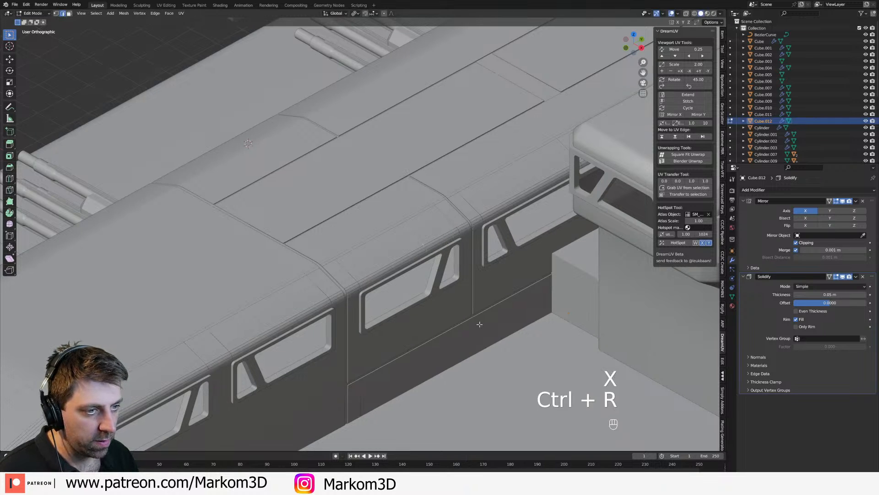
key("ctrl+b")
left_click(487, 309)
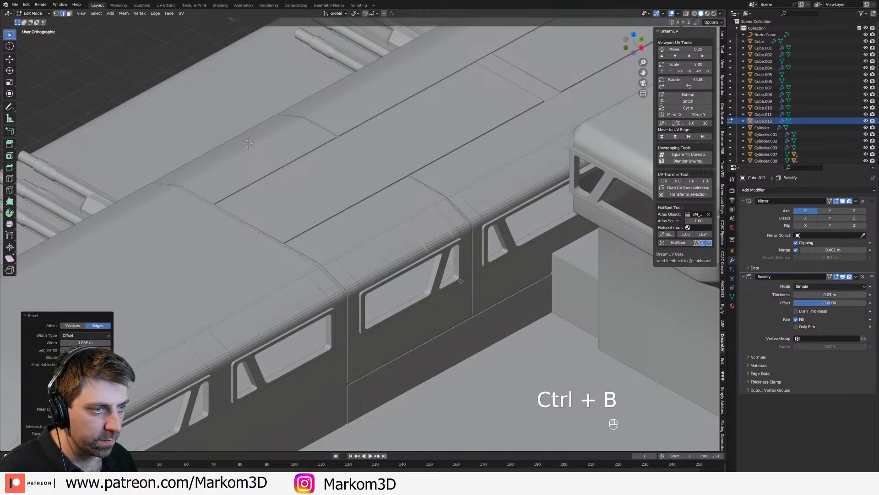
Step: Shift the front roof gap's edges at the new bevel along X to form a jog and leave mesh editing
key("2")
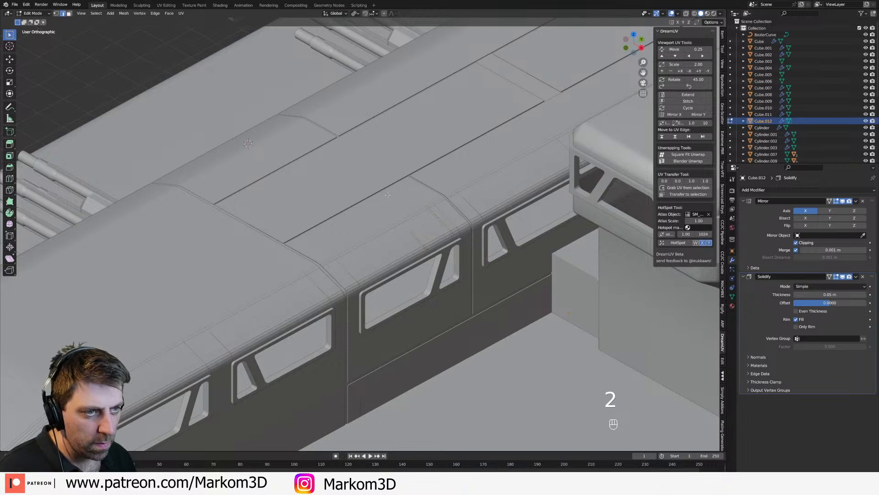
key("g")
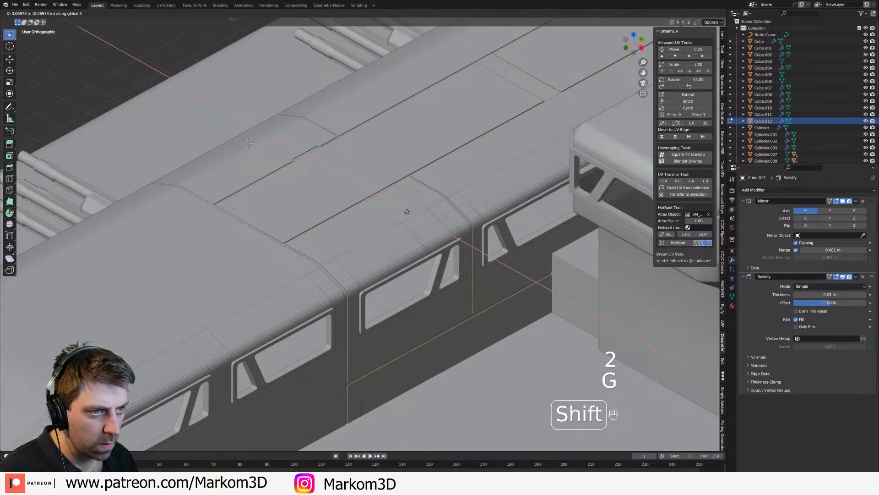
left_click(417, 222)
key("Tab")
scroll(524, 329, "down", 10)
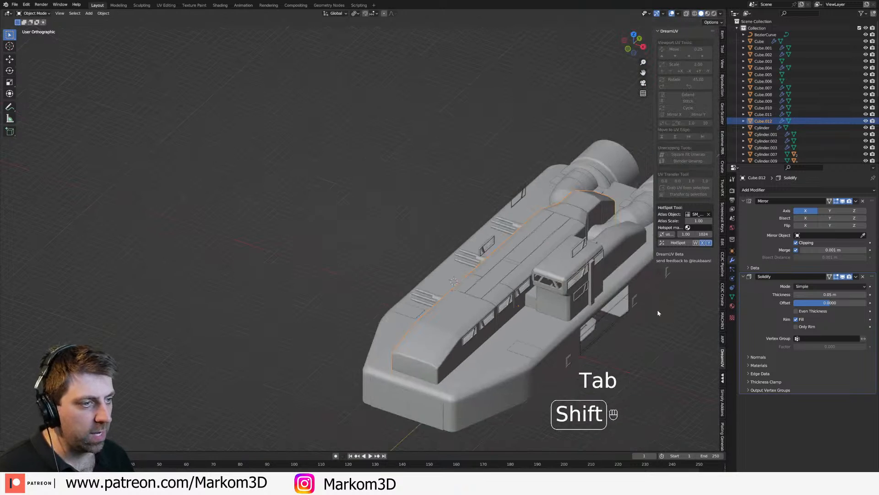
Step: Examine the superstructure's panel gaps from the front, side and rear in material preview
scroll(615, 314, "up", 1)
middle_click_drag(615, 314, 613, 316)
left_click(613, 316)
left_click(483, 251)
left_click(492, 246)
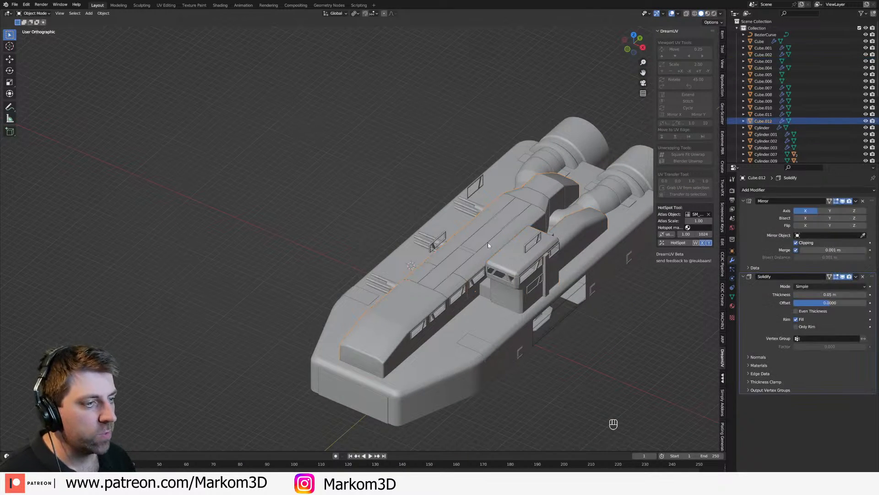
scroll(480, 241, "up", 2)
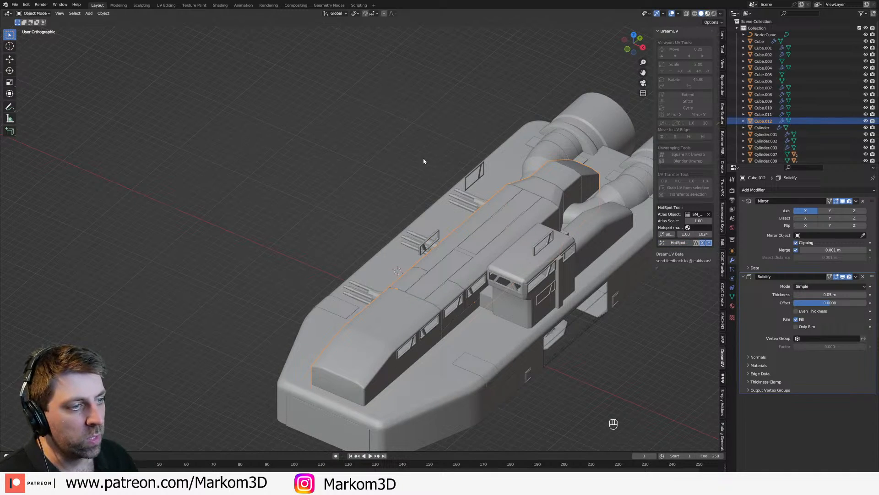
left_click(376, 194)
middle_click_drag(375, 194, 316, 160)
scroll(429, 227, "up", 2)
middle_click_drag(430, 226, 405, 242)
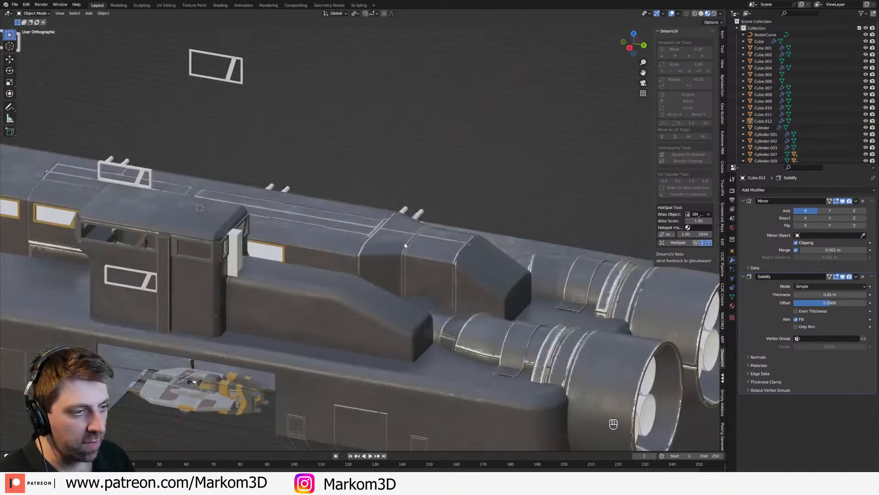
scroll(405, 244, "up", 2)
left_click(517, 244)
middle_click_drag(517, 243, 467, 253)
middle_click_drag(159, 289, 265, 266, "shift")
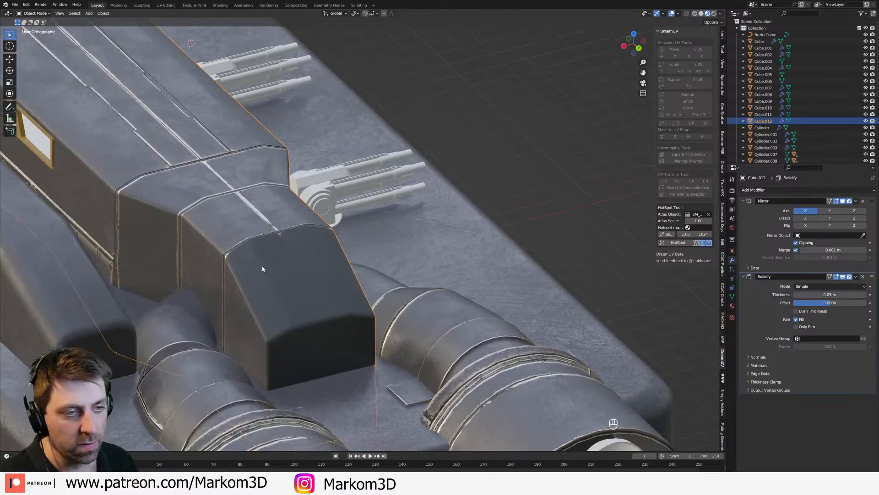
Step: Add a lengthwise loop cut on the superstructure copy's rear slope beside the centreline and delete the rear end face
key("Tab")
key("alt+a")
key("2")
key("ctrl+r")
left_click(328, 330)
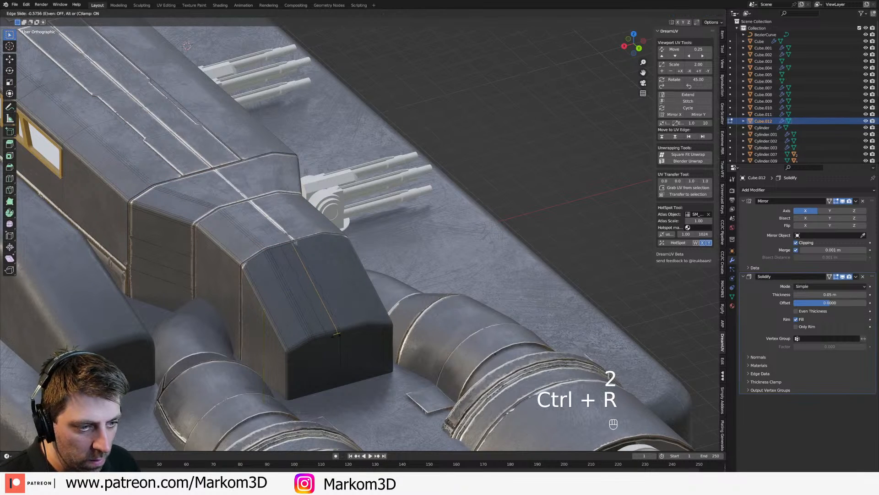
left_click(335, 335)
key("3")
left_click(321, 358)
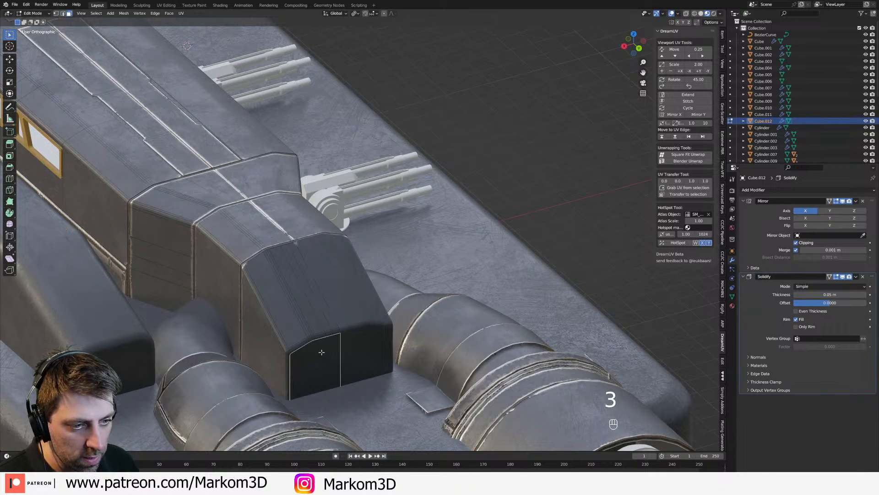
key("Delete")
left_click(322, 353)
Step: Add a loop cut near the rear slope's lower edge, bevel it about 0.0285 m wide and delete its faces
key("ctrl+r")
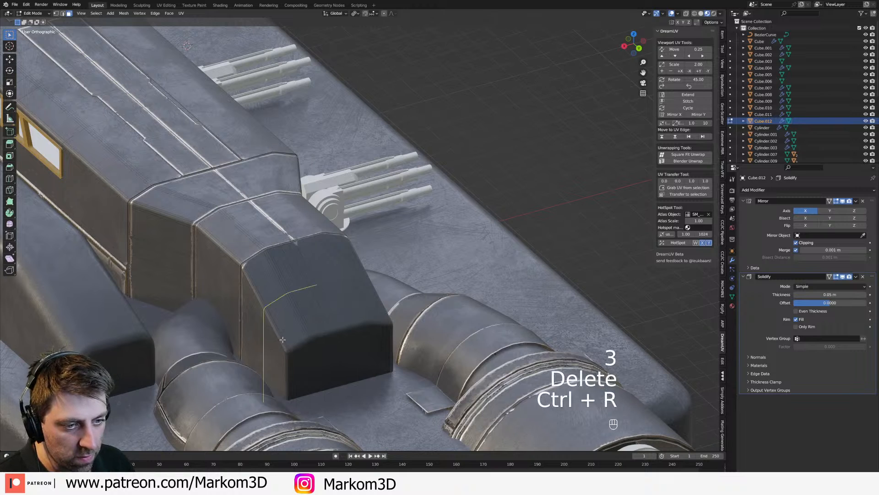
left_click(316, 323)
left_click(301, 376)
key("ctrl+b")
left_click(304, 360)
key("Delete")
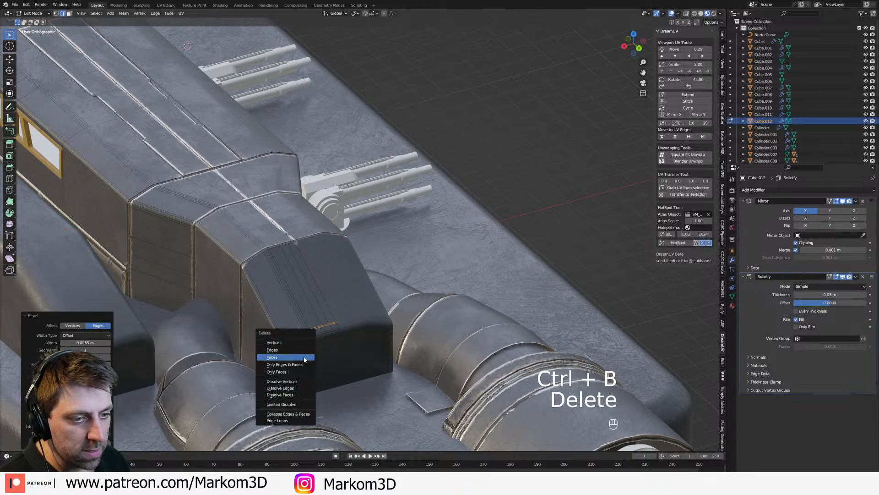
left_click(303, 356)
Step: Try to delete all geometry linked to the superstructure copy's rear section
key("ctrl+l")
key("Delete")
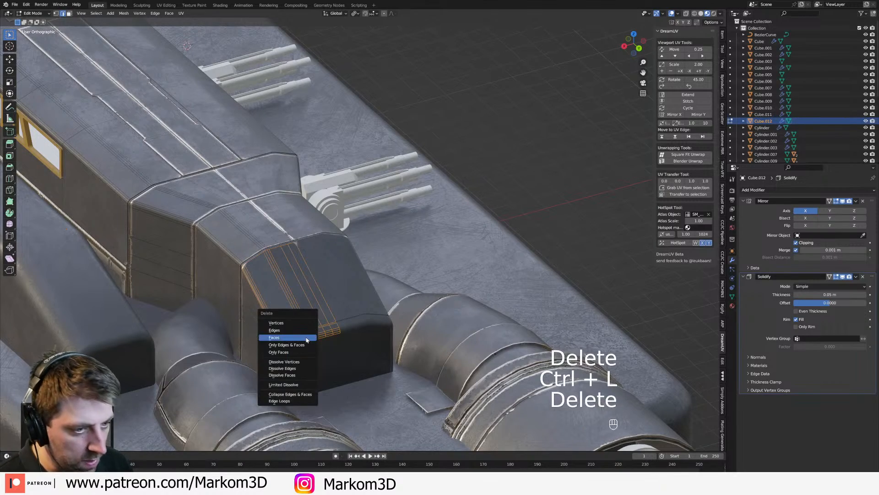
left_click(289, 324)
key("ctrl+z")
Step: Select the leftover lower geometry at the superstructure copy's rear end in wireframe view and delete it
key("z")
left_click(274, 350)
middle_click_drag(322, 378, 334, 370)
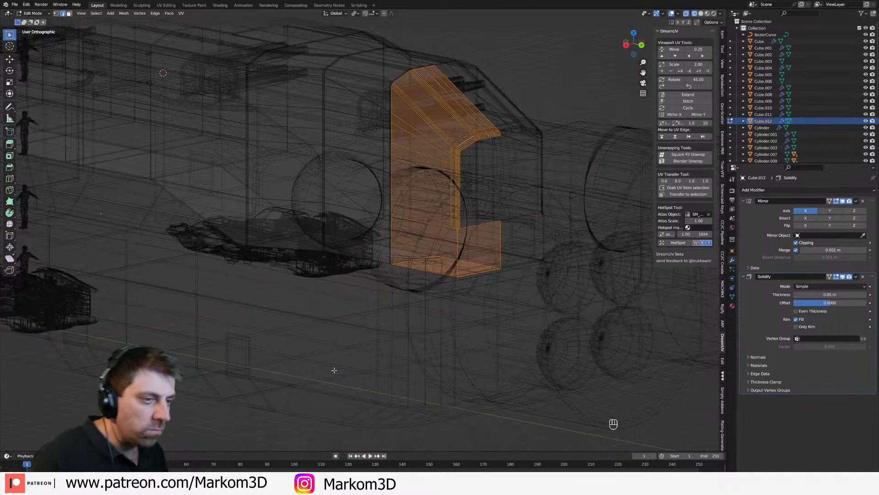
key("4")
left_click(452, 254)
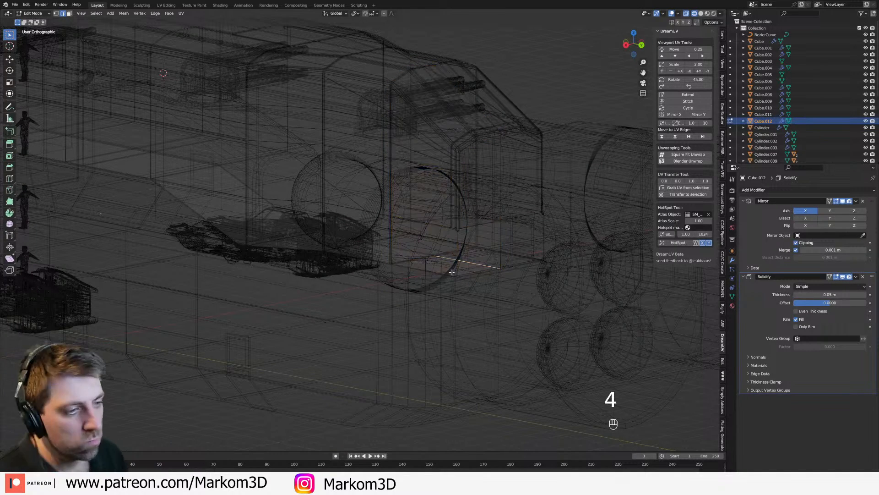
key("ctrl+KP_Add")
key("ctrl+KP_Add")
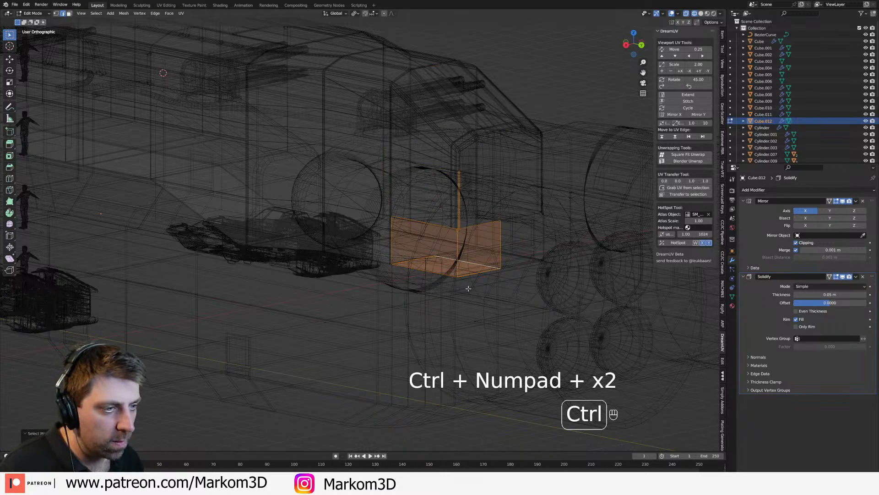
key("1")
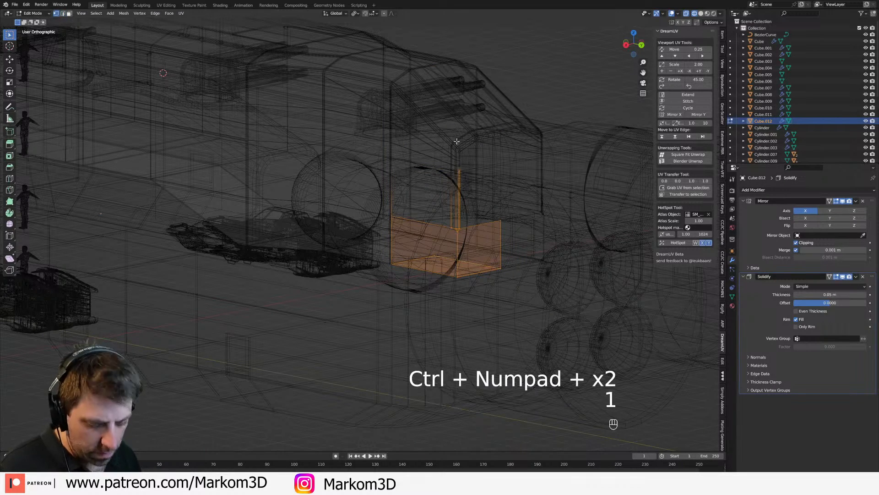
key("c")
key("Delete")
left_click(457, 203)
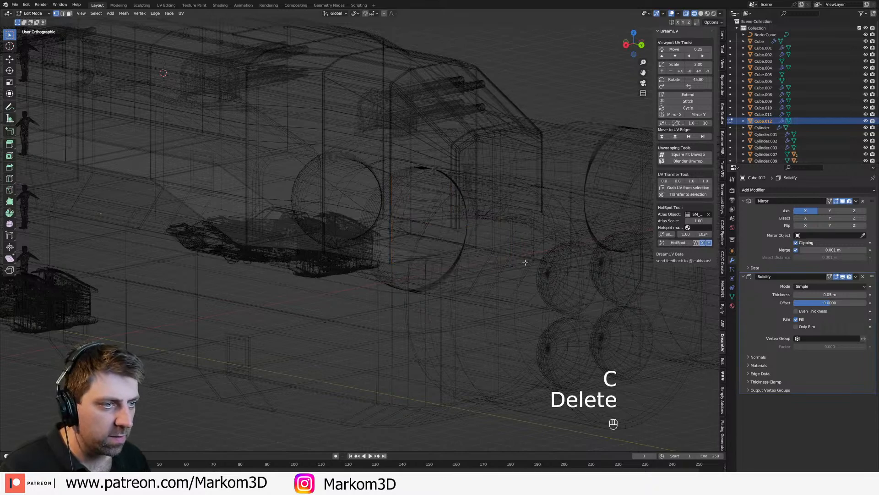
Step: Examine the cleaned rear end and the roof panel gaps in solid and material preview views
key("a")
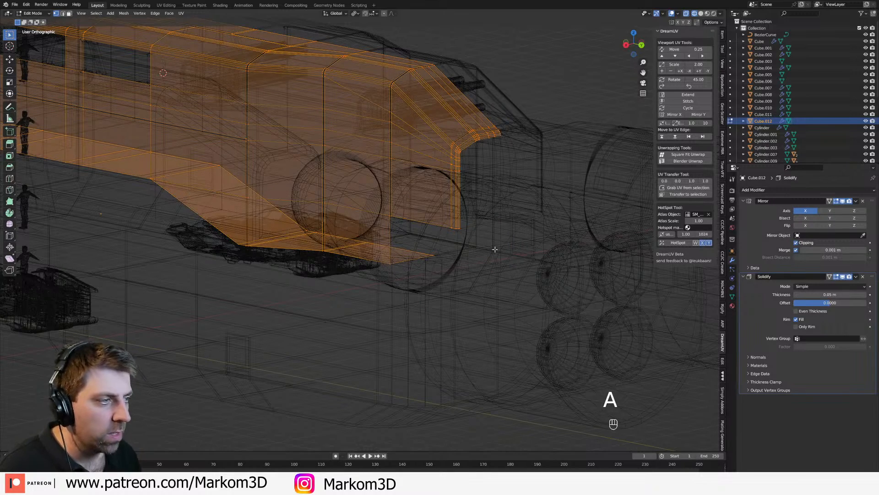
key("Tab")
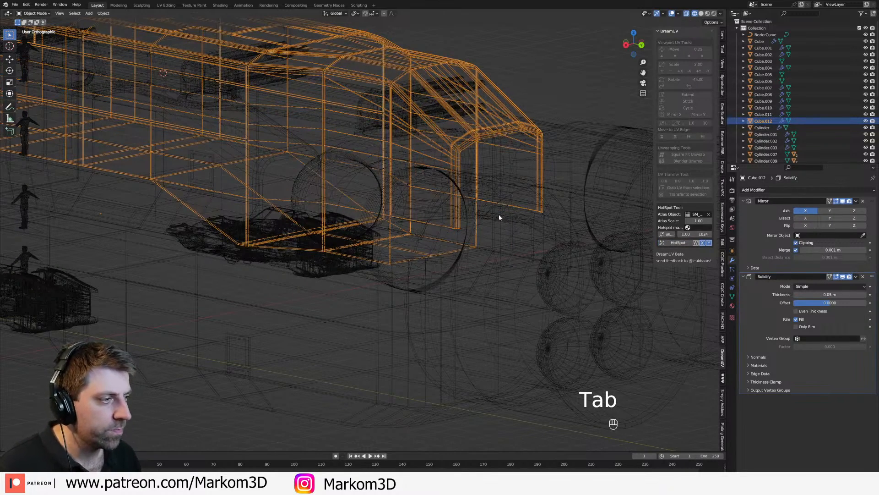
left_click(708, 14)
middle_click_drag(434, 180, 441, 187)
key("z")
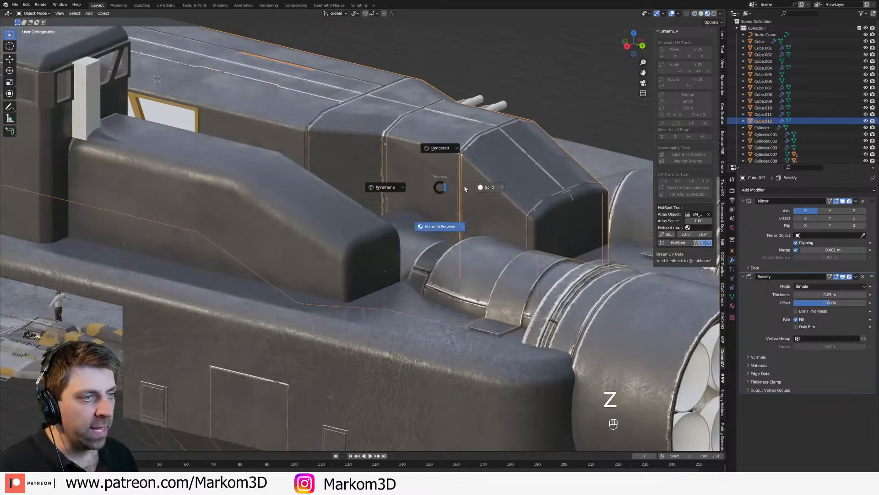
left_click(479, 187)
scroll(406, 277, "down", 2)
scroll(407, 278, "down", 1)
left_click(707, 14)
left_click(463, 145)
middle_click_drag(550, 180, 524, 194)
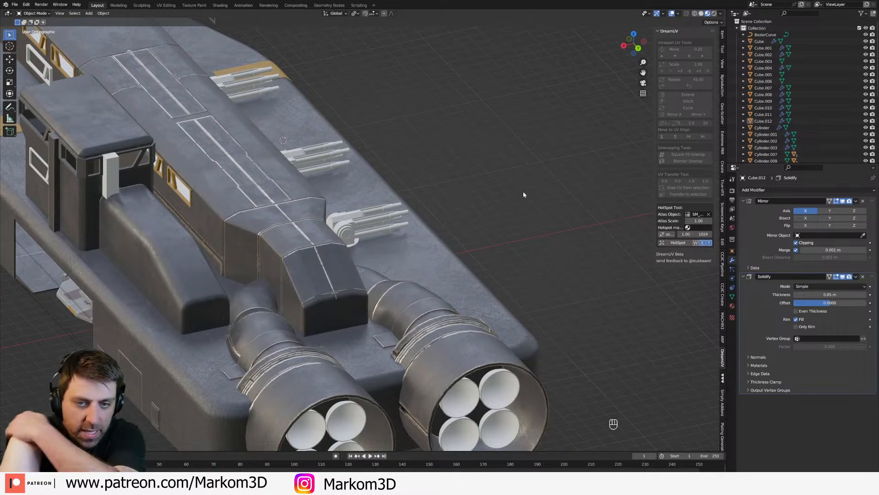
middle_click_drag(450, 186, 380, 227)
middle_click_drag(323, 235, 279, 251)
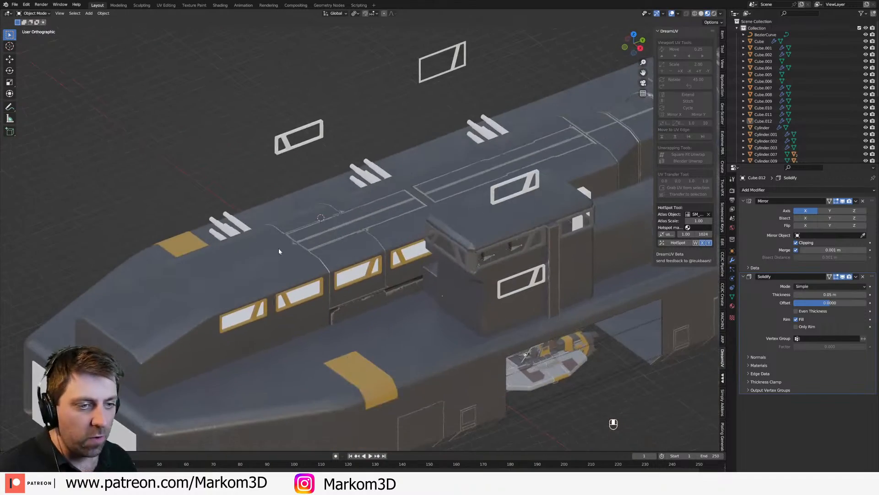
Step: Open the superstructure panel layer for edge editing in wireframe view
mouse_move(400, 291)
middle_mouse_down()
mouse_move(388, 287)
mouse_move(414, 275)
middle_mouse_up()
left_click(362, 271)
key("z")
left_click(387, 280)
key("Tab")
mouse_move(467, 280)
middle_mouse_down()
mouse_move(449, 273)
mouse_move(459, 285)
middle_mouse_up()
key("2")
Step: Try to bevel the single vertical edge on the superstructure panel layer's lower side about 0.143 m wide
left_click(476, 247)
scroll(462, 294, "up", 3)
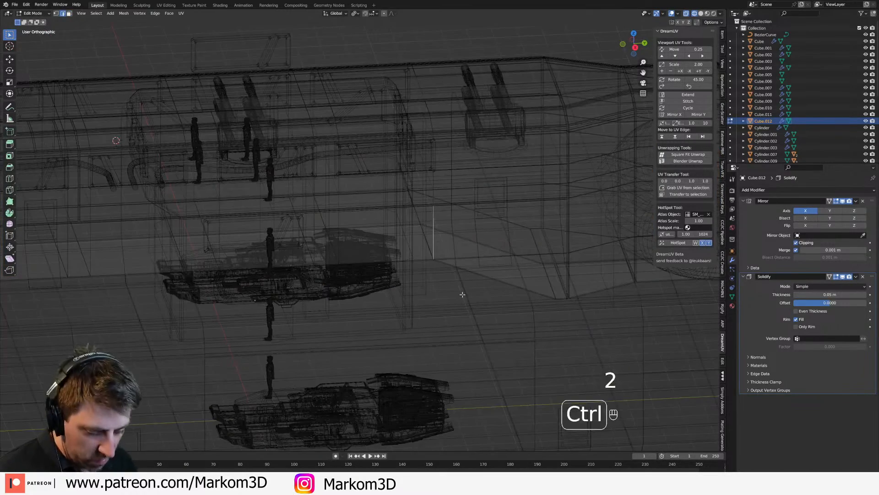
key("ctrl+b")
left_click(492, 320)
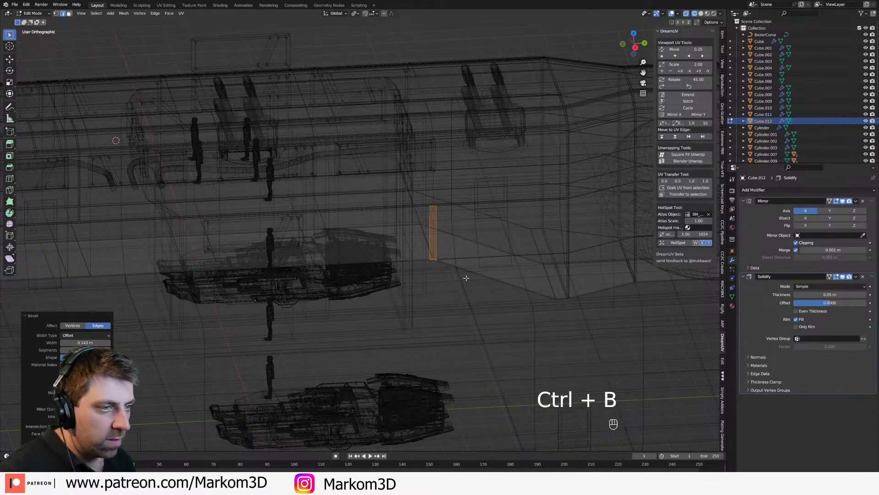
key("ctrl+z")
Step: Bevel the pair of lower vertical edges on the panel layer's sides about 0.0879 m wide and delete the resulting faces
key("a")
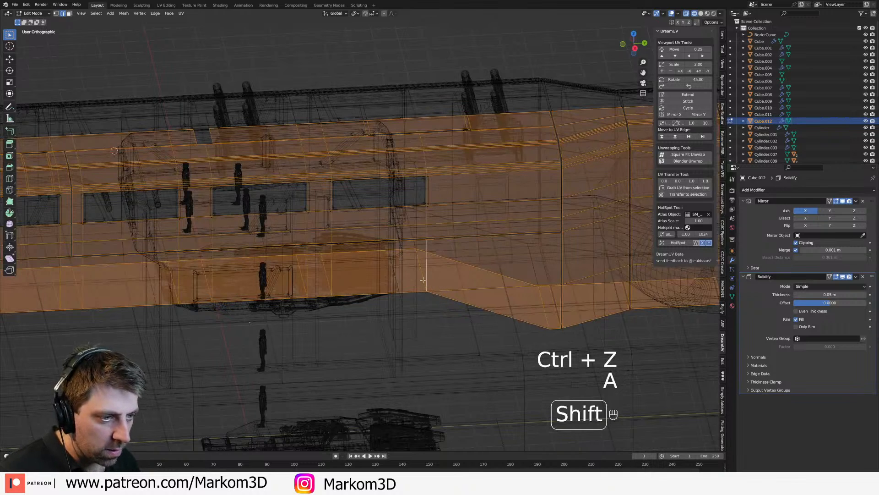
left_click(426, 278, "alt")
left_click(417, 272, "alt+shift")
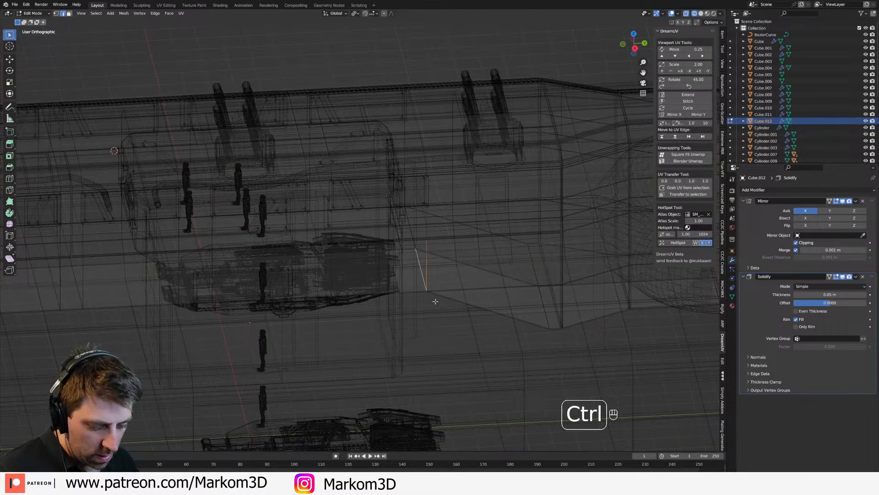
key("ctrl+b")
left_click(453, 316, "shift")
key("Delete")
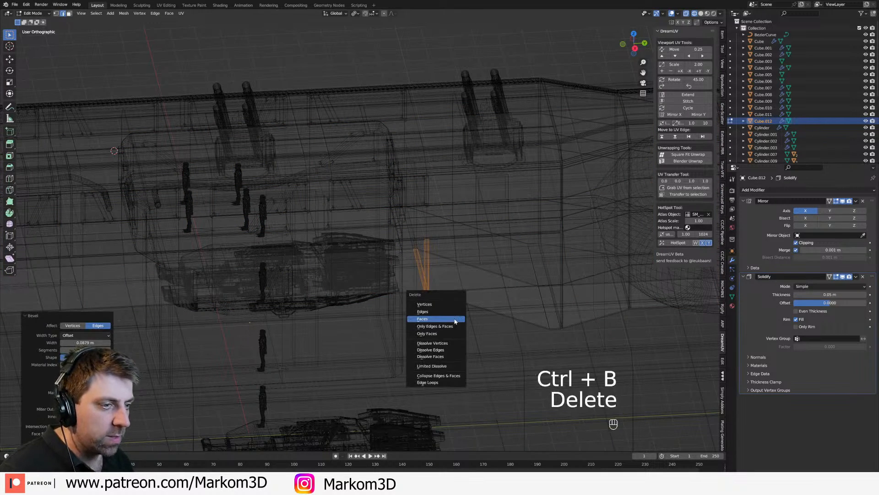
left_click(455, 318)
key("z")
left_click(482, 315)
key("Tab")
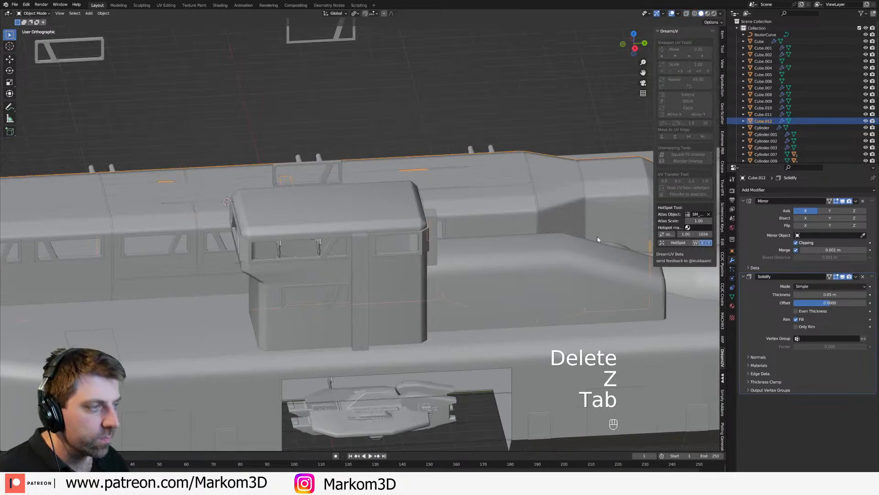
Step: Show the ship in material preview shading in Object Mode with nothing selected
key("Tab")
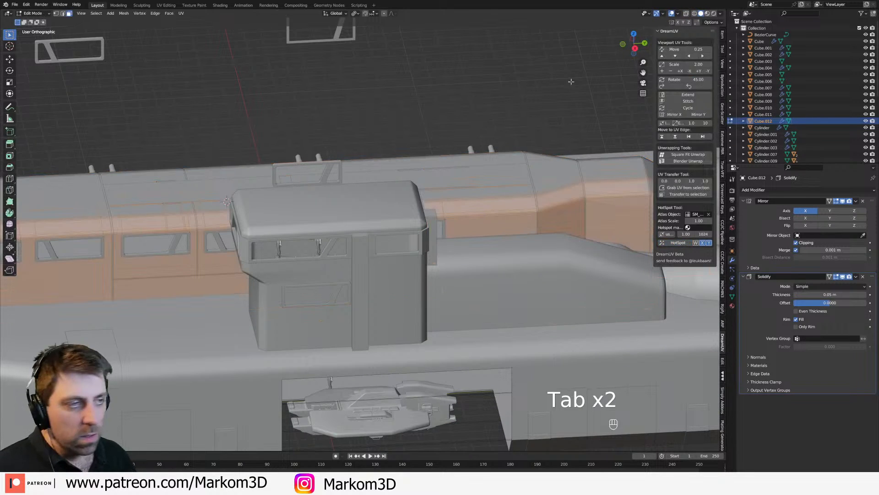
left_click(708, 14)
scroll(405, 158, "down", 3)
key("Tab")
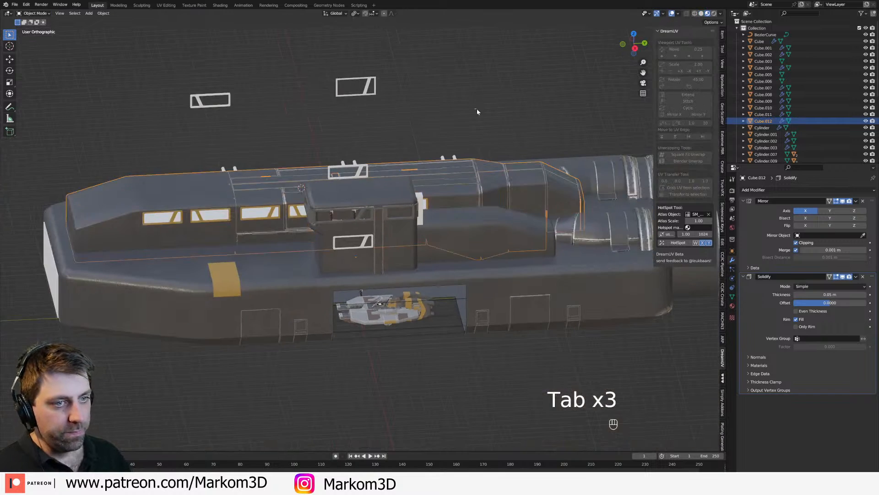
left_click(477, 108)
Step: Select the superstructure panel layer and apply its object transform
middle_click_drag(387, 155, 423, 149)
scroll(424, 152, "up", 5)
left_click(349, 315)
key("ctrl+a")
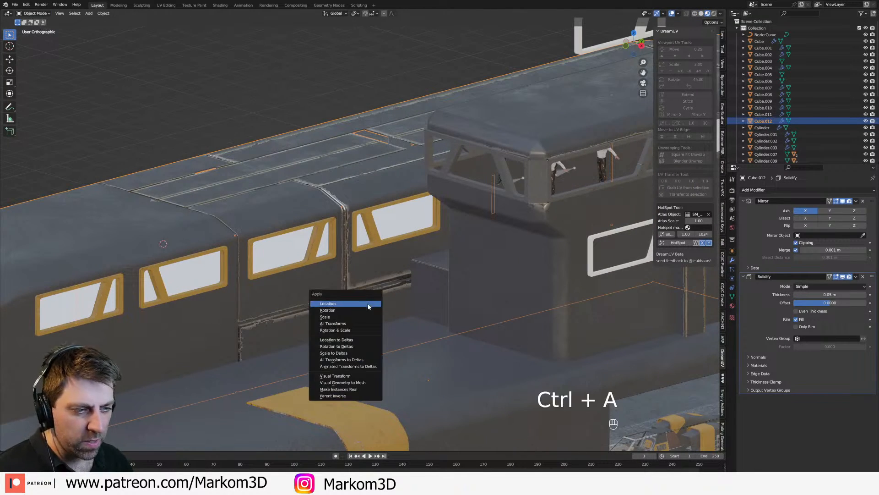
left_click(367, 311)
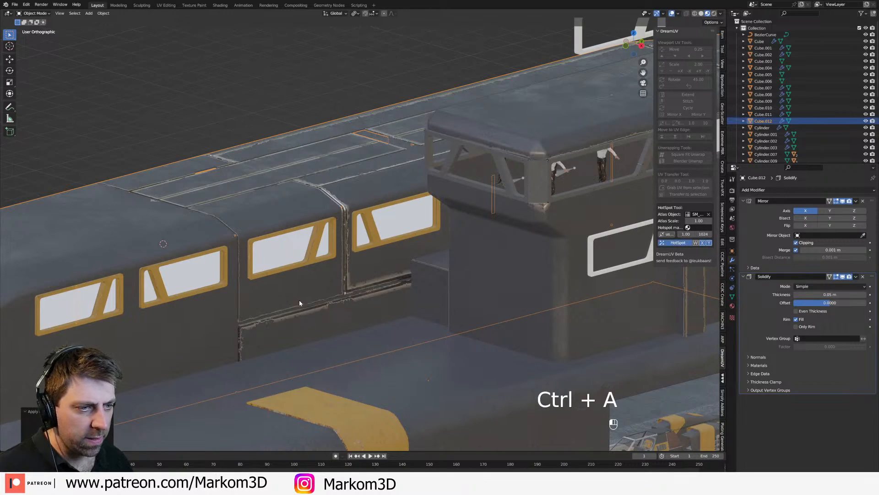
Step: Save the project file
scroll(300, 304, "down", 3)
middle_click_drag(300, 304, 377, 247)
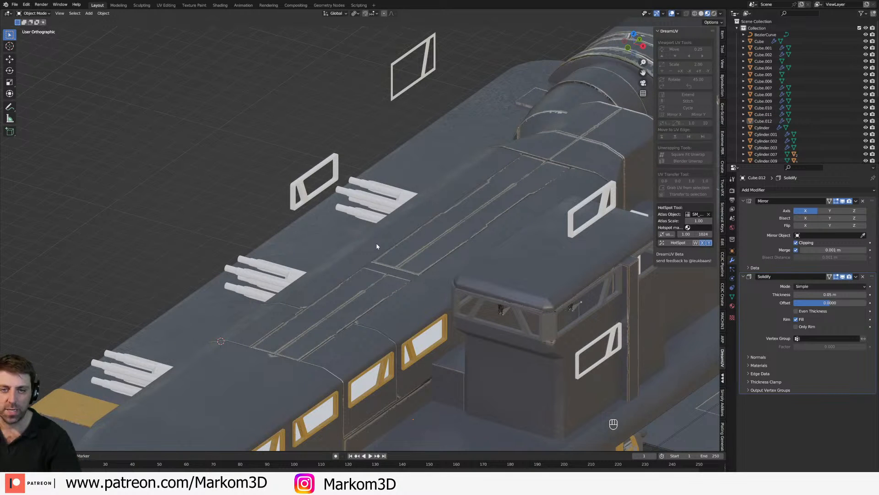
scroll(377, 247, "down", 2)
middle_click_drag(372, 235, 406, 144)
scroll(397, 245, "up", 1)
key("ctrl+s")
Step: Examine the hangar opening and the mesh data properties of the large hull door panels, including attributes and normals
left_click(452, 341)
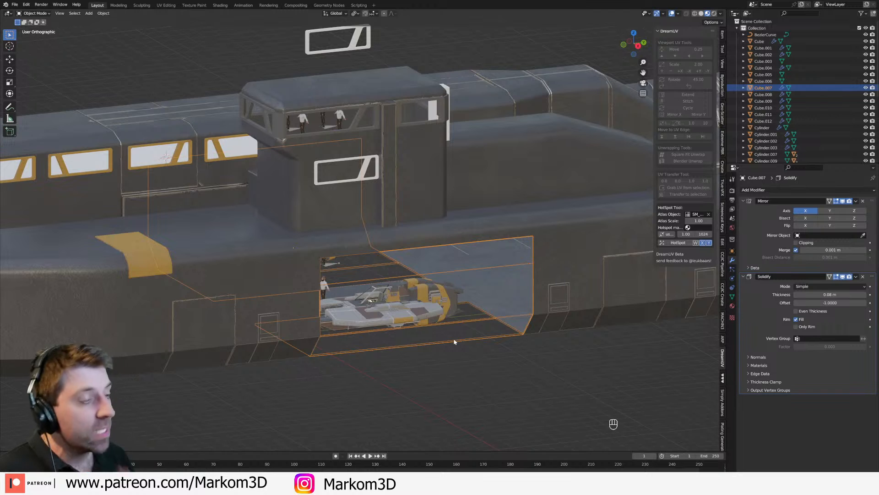
middle_click_drag(541, 352, 517, 332, "shift")
left_click(608, 301)
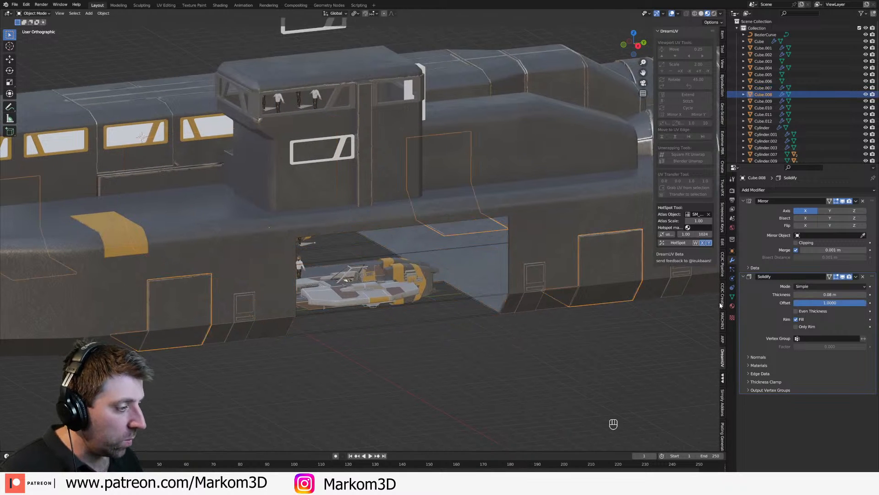
left_click(732, 297)
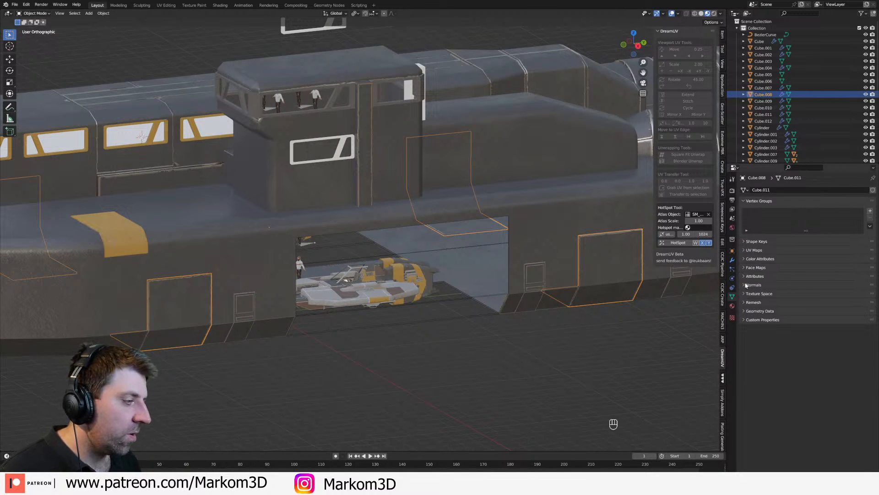
left_click(745, 284)
left_click(744, 276)
left_click(744, 276)
left_click(744, 269)
left_click(743, 269)
left_click(744, 276)
left_click(744, 276)
left_click(744, 285)
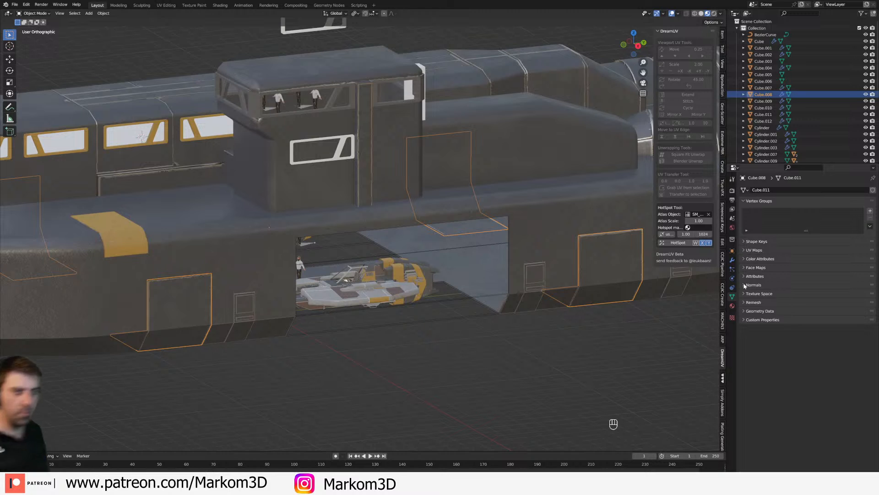
Step: Examine the control tower, the small ship in the hangar and the whole hull from several angles
left_click(341, 147)
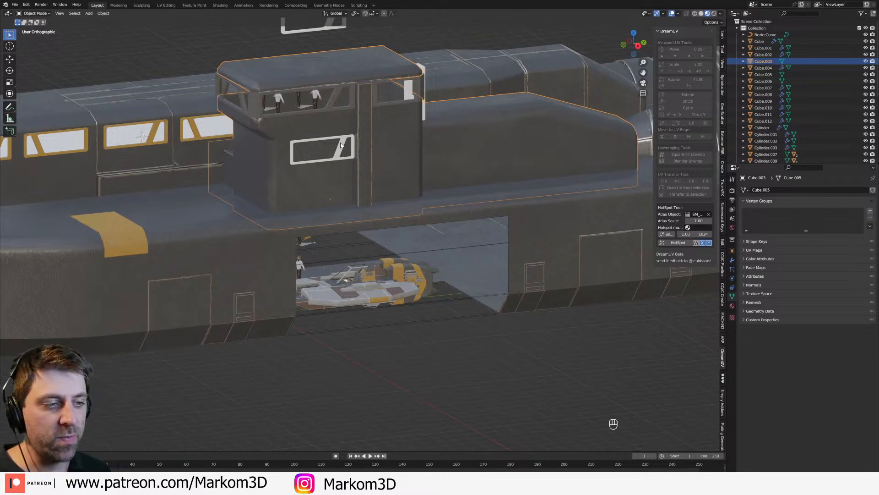
scroll(377, 205, "down", 5)
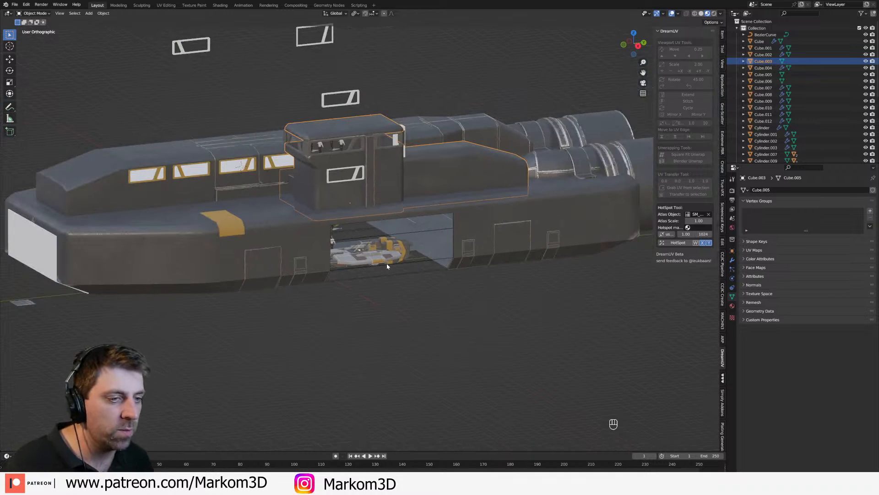
left_click(373, 248)
key("KP_Decimal")
middle_click_drag(419, 258, 401, 250)
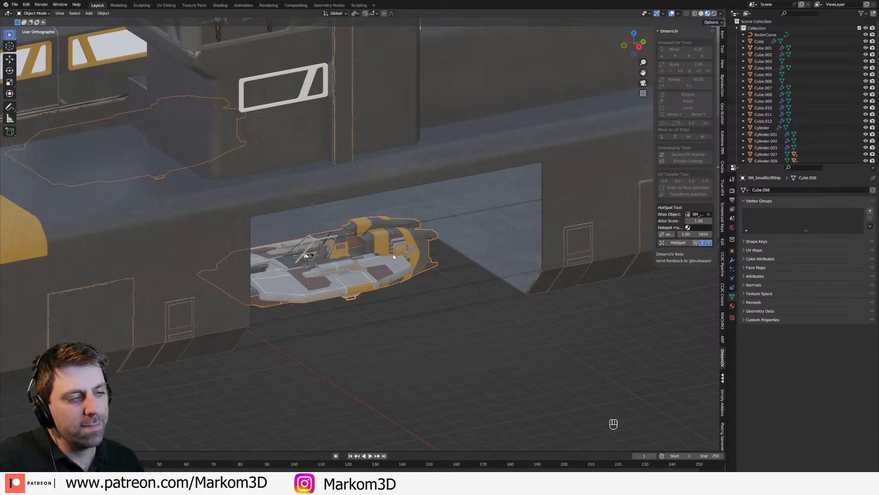
scroll(393, 256, "down", 4)
middle_click_drag(393, 257, 357, 301)
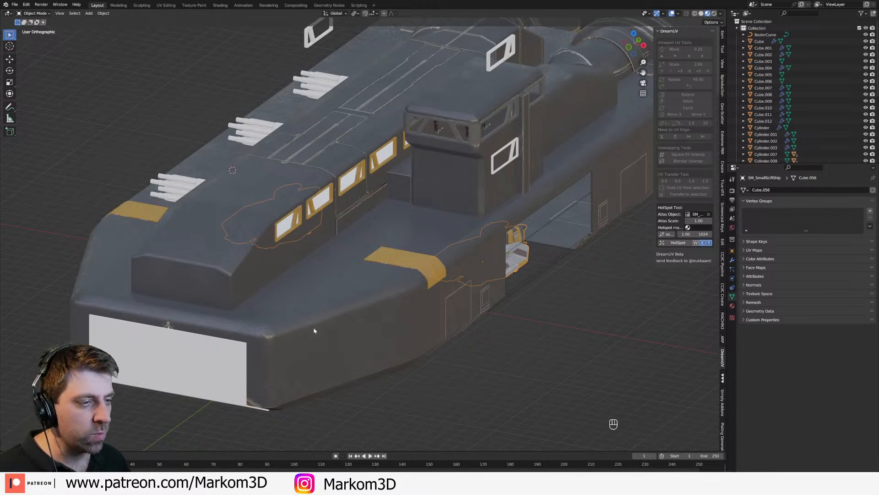
middle_click_drag(284, 335, 344, 318, "alt")
scroll(337, 295, "down", 1)
scroll(220, 238, "up", 2)
middle_click_drag(213, 232, 244, 264)
Step: Add a second material slot to the superstructure panel layer and set it to DUV_Painted_Yellow
left_click(241, 231)
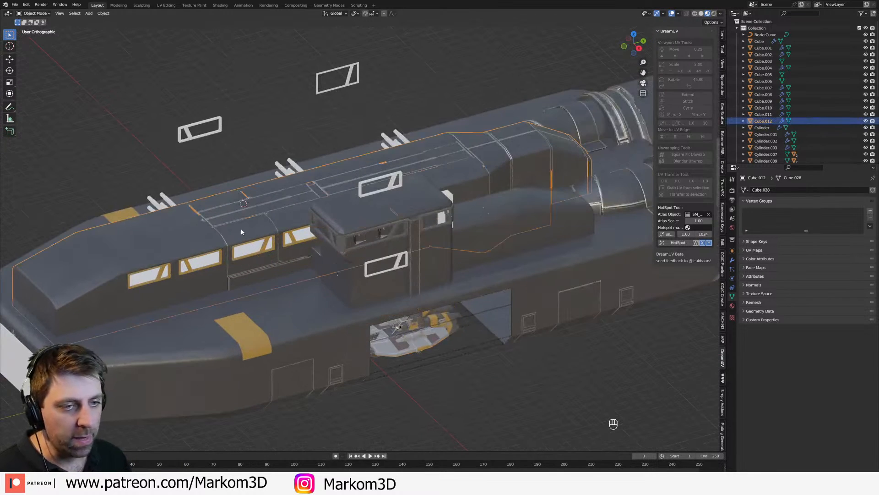
left_click(732, 306)
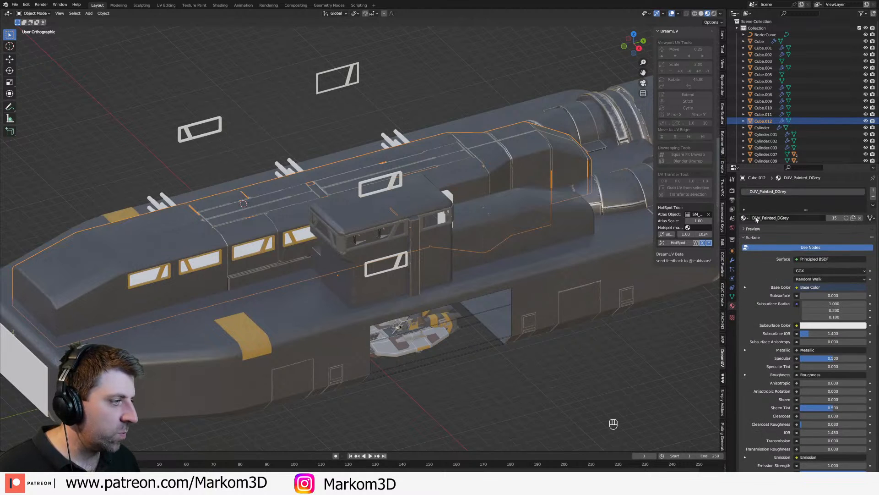
left_click(873, 190)
left_click(744, 231)
left_click(770, 280)
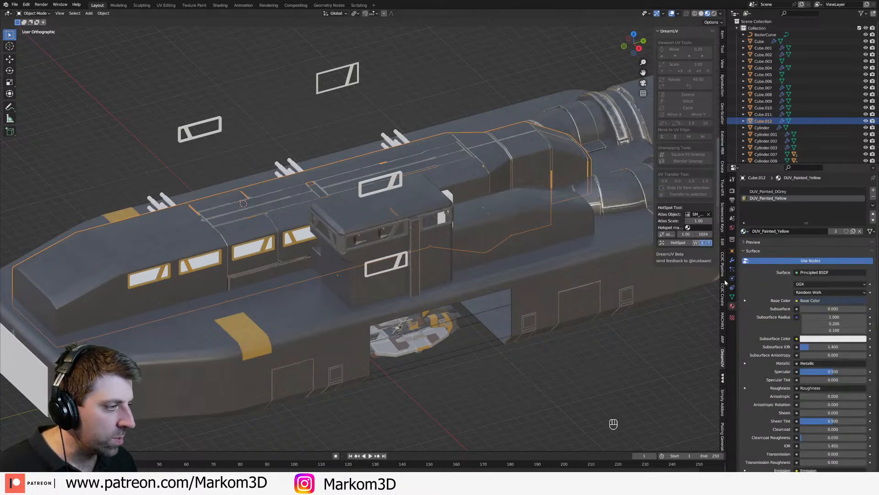
Step: Select all faces linked to the roof panel beside the control tower and assign DUV_Painted_Yellow to them
scroll(307, 243, "up", 2)
key("Tab")
key("3")
left_click(303, 241)
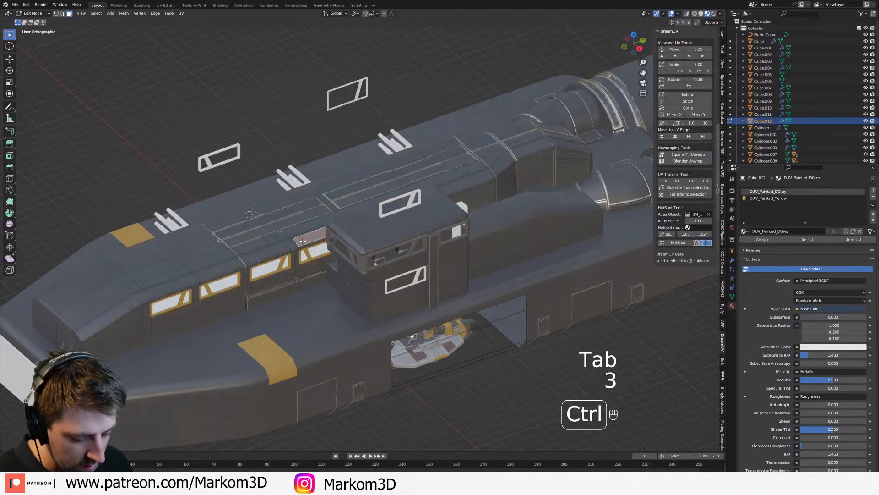
key("ctrl+l")
left_click(768, 198)
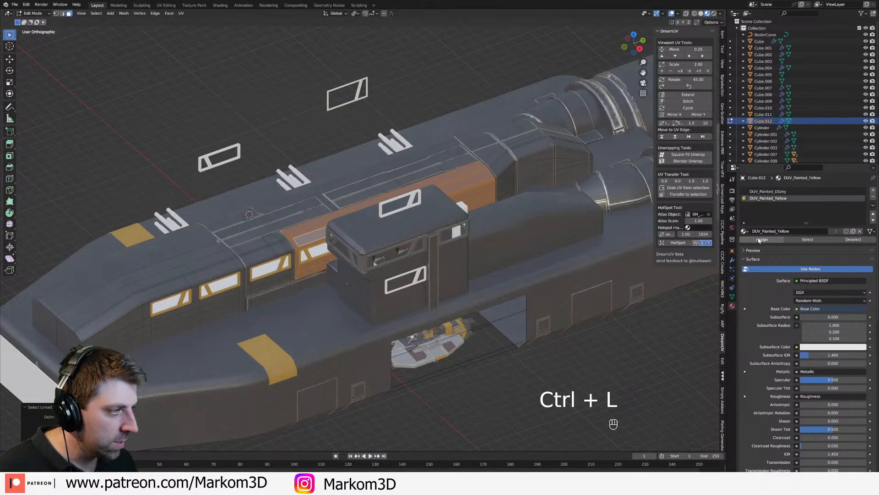
left_click(762, 239)
key("Tab")
middle_click_drag(321, 238, 394, 238)
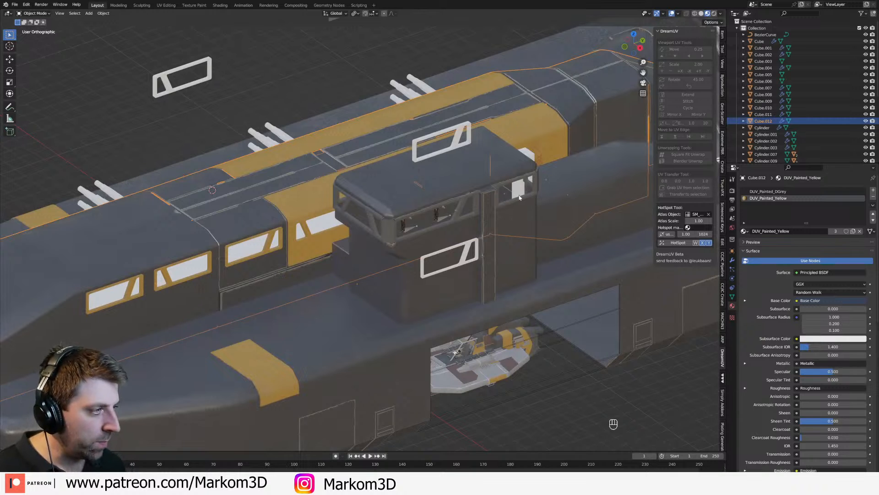
Step: Split the viewport and turn the new area into an Asset Browser
left_click_drag(4, 12, 260, 13)
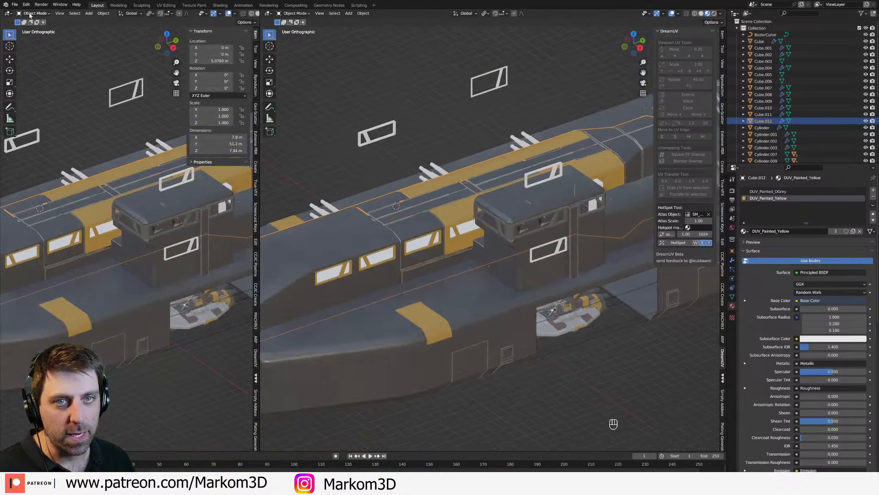
left_click(8, 13)
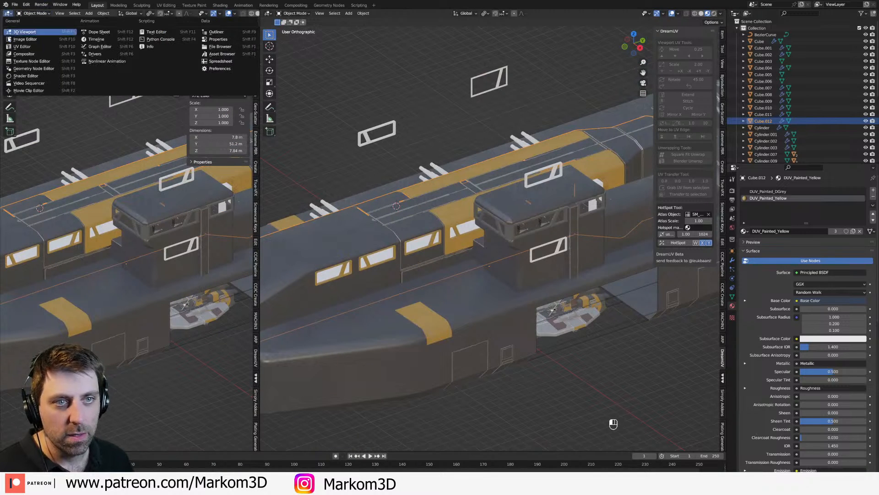
left_click(222, 54)
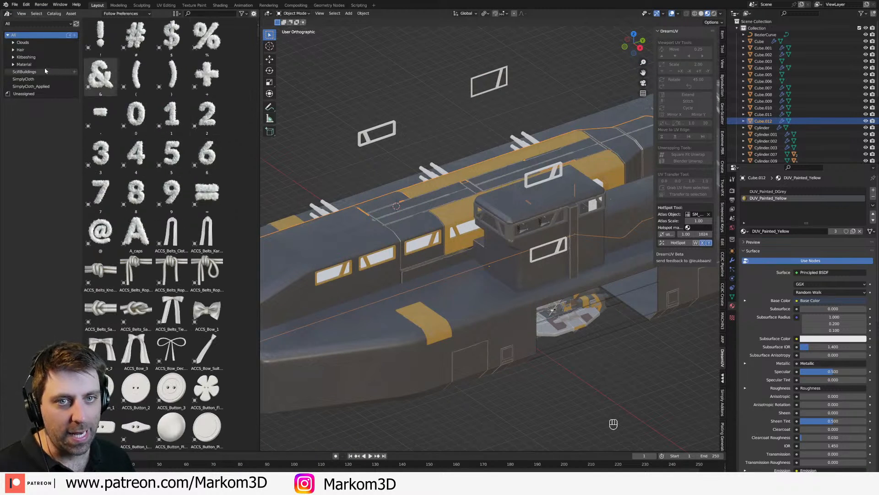
Step: Replace the panel layer's yellow material with the DUV_Painted_DRed asset from the Material catalog
left_click(24, 64)
left_click_drag(101, 114, 787, 206)
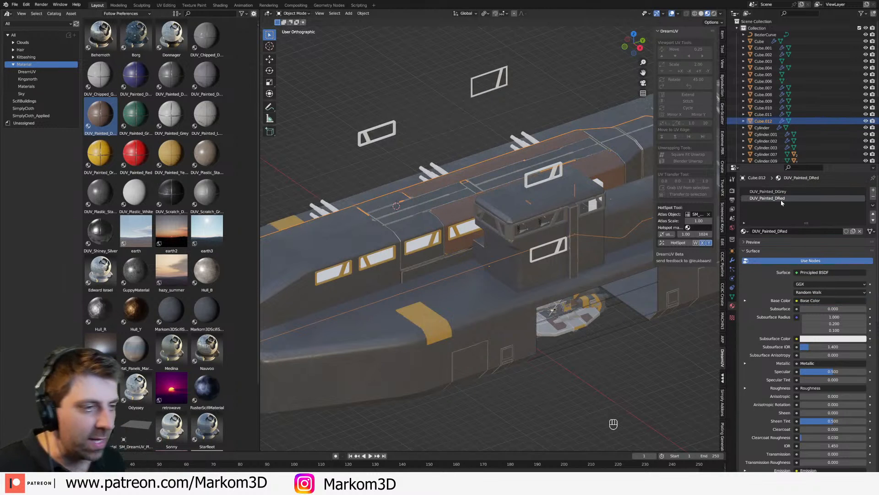
scroll(431, 212, "down", 2)
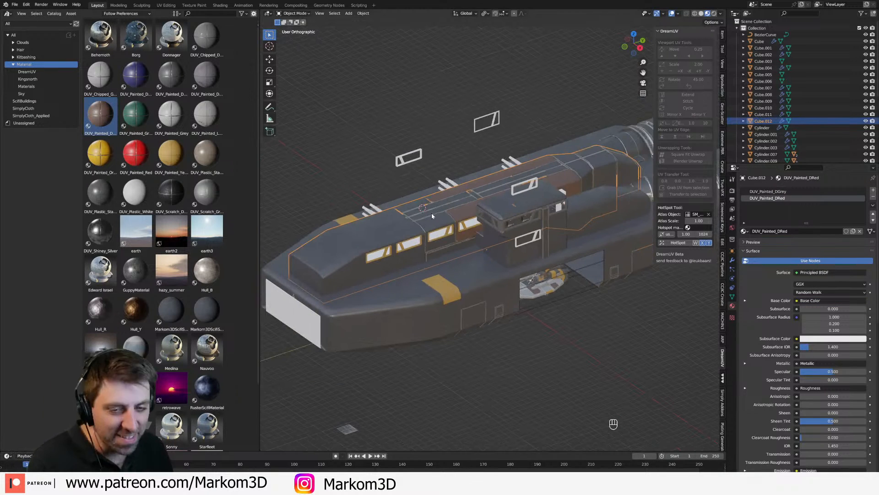